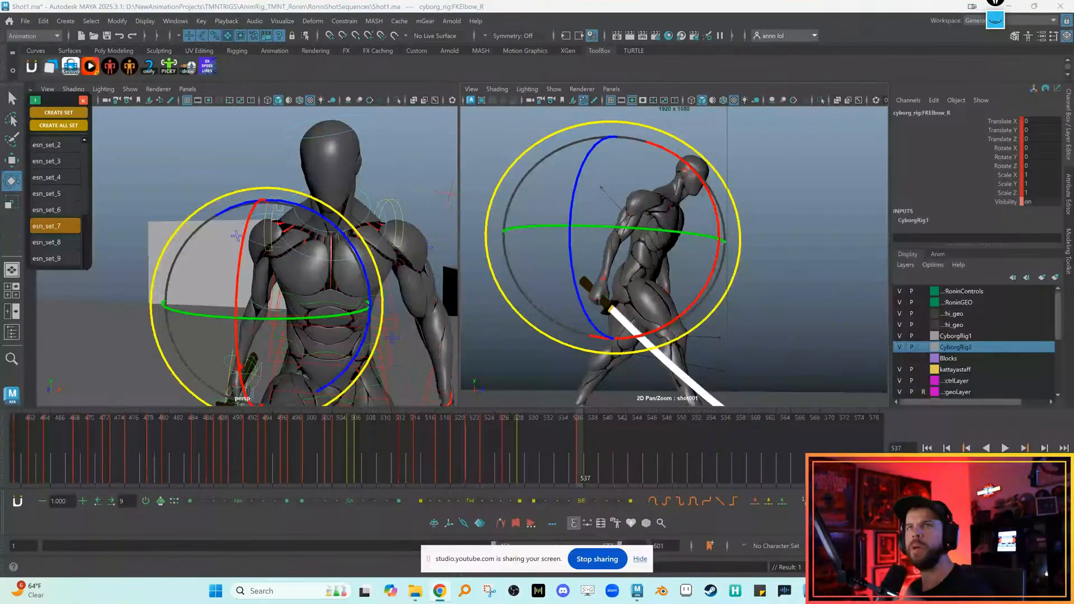
Hide the screen-sharing notice and close the floating selection set window
left_click(635, 558)
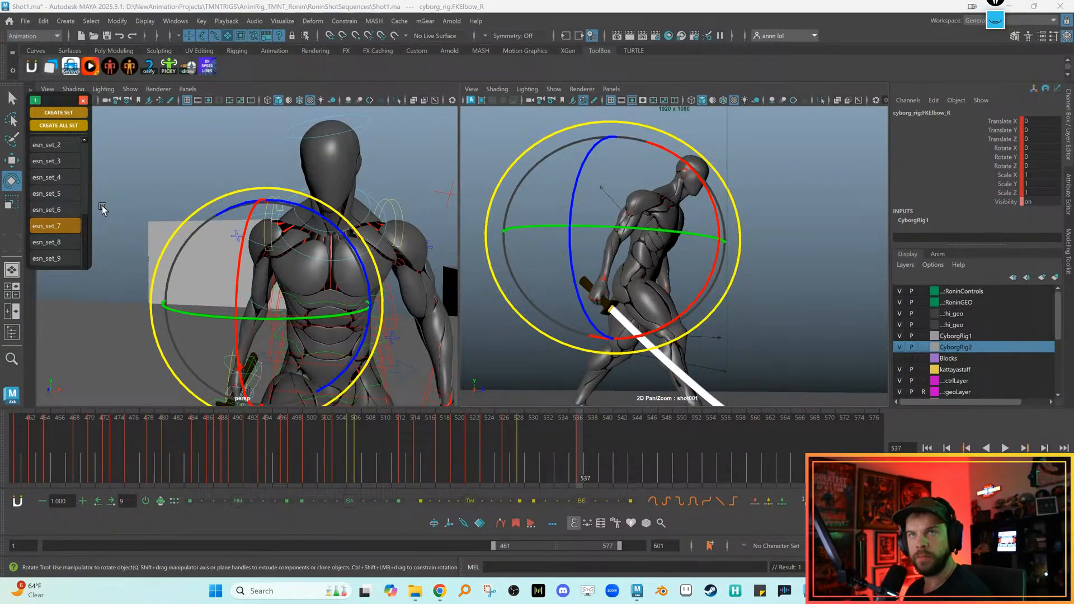
left_click(83, 100)
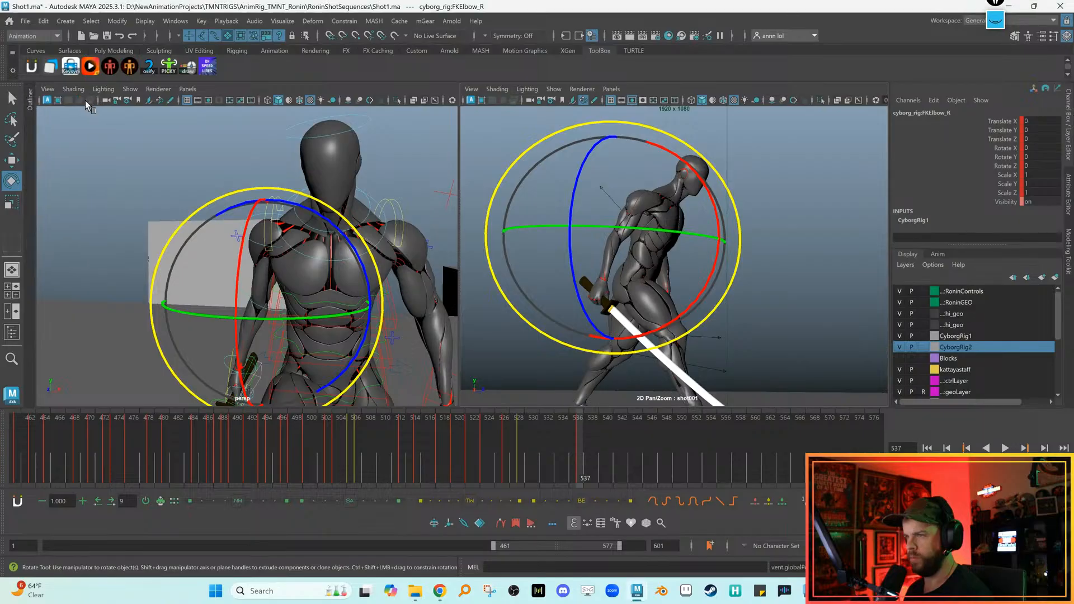
Play back the shot, scrub to frame 537, and examine the swordsman's pose in a zoomed shot-camera view
key("alt+v")
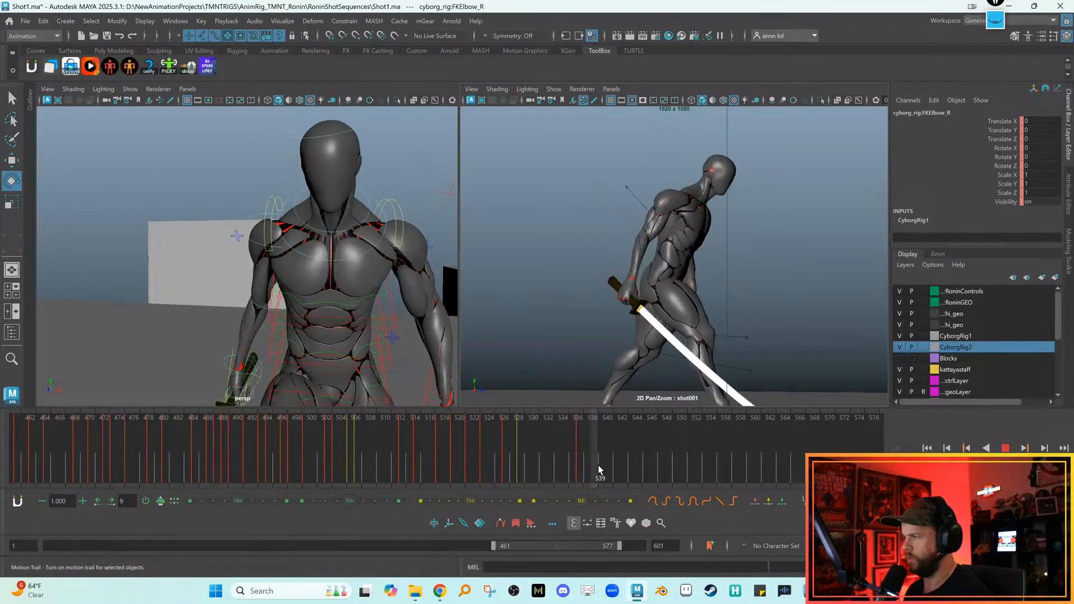
key("alt+v")
key("backslash")
key("alt+v")
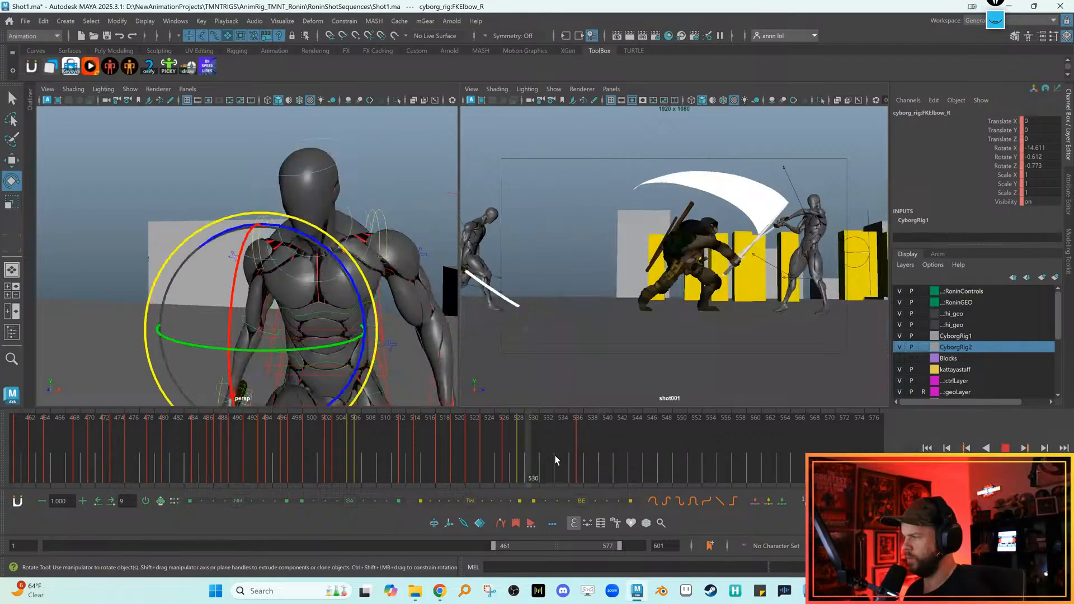
mouse_move(530, 452)
left_mouse_down()
mouse_move(469, 450)
mouse_move(575, 464)
left_mouse_up()
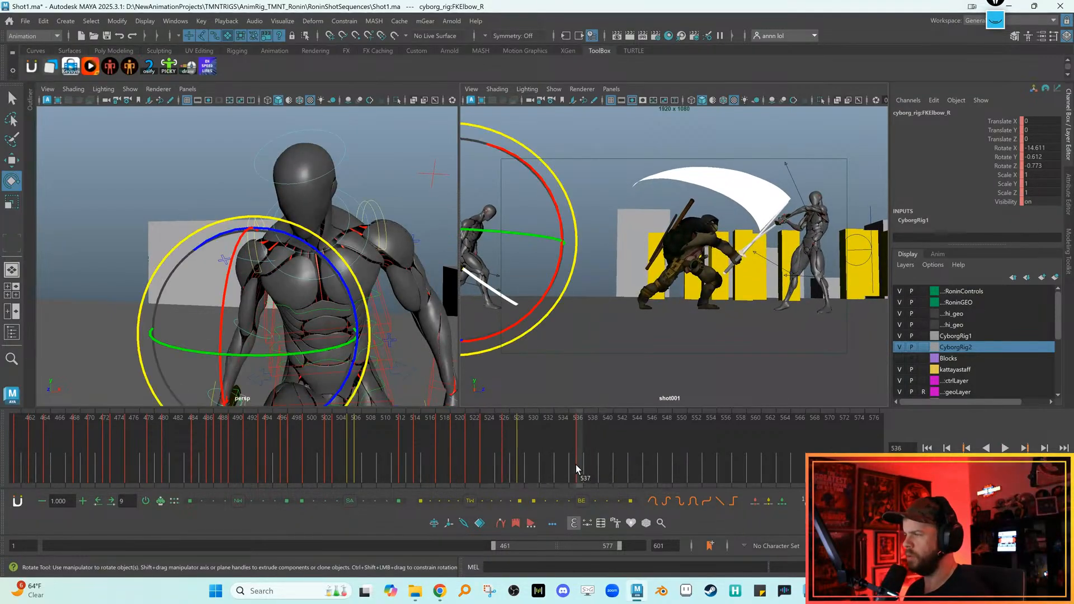
key("backslash")
middle_click_drag(629, 288, 689, 262)
key("alt+comma")
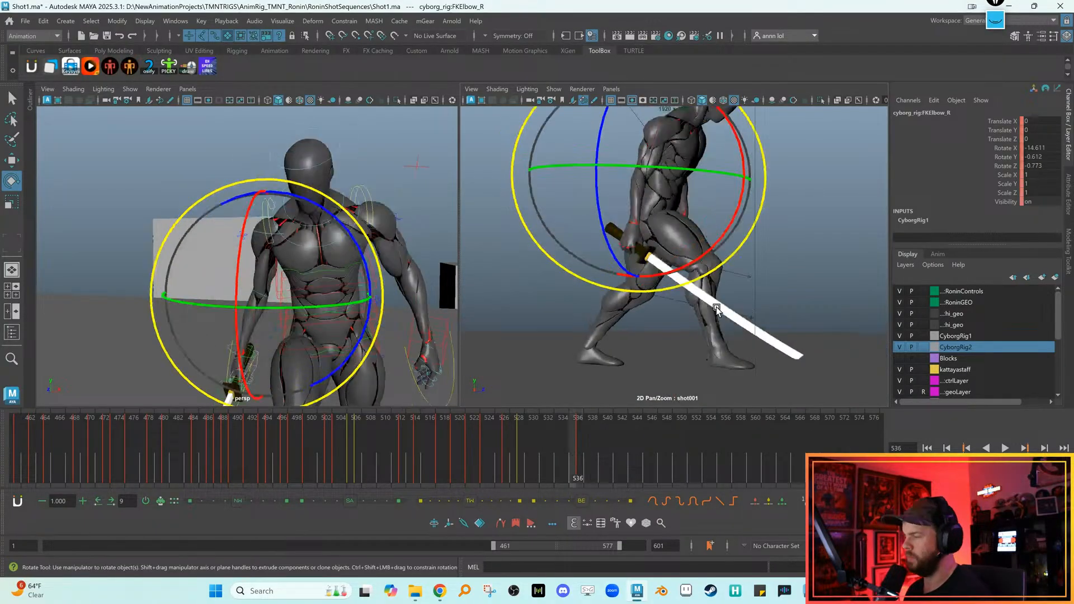
key("alt+period")
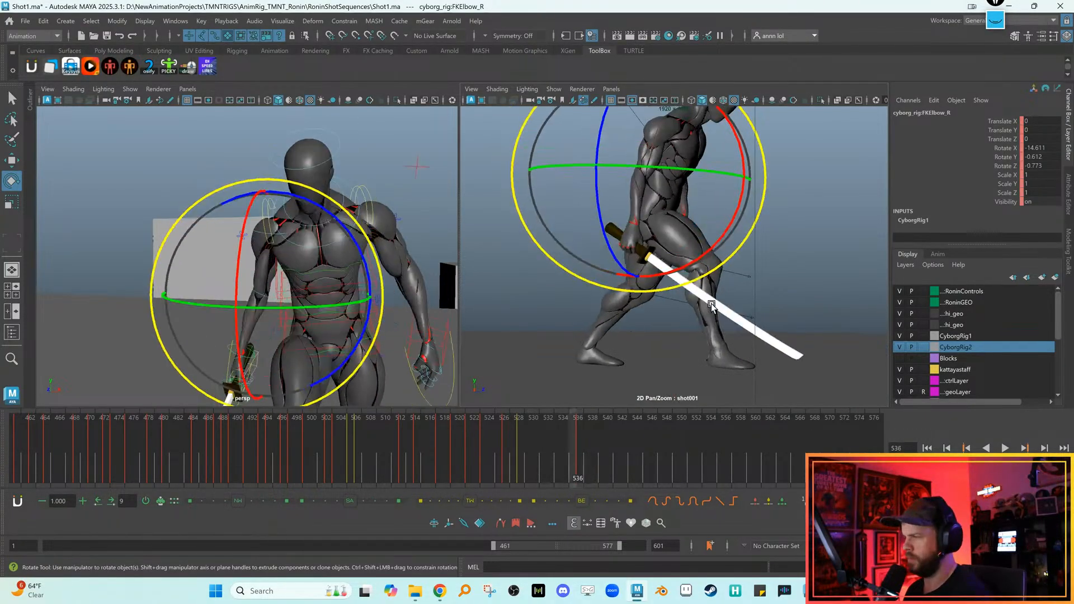
At frame 537, move the RootX_M control to about -1.06, -10.64, -10.88 and rotate it to about 17.3, 358.7, -1.6
scroll(359, 270, "up", 3)
key("w")
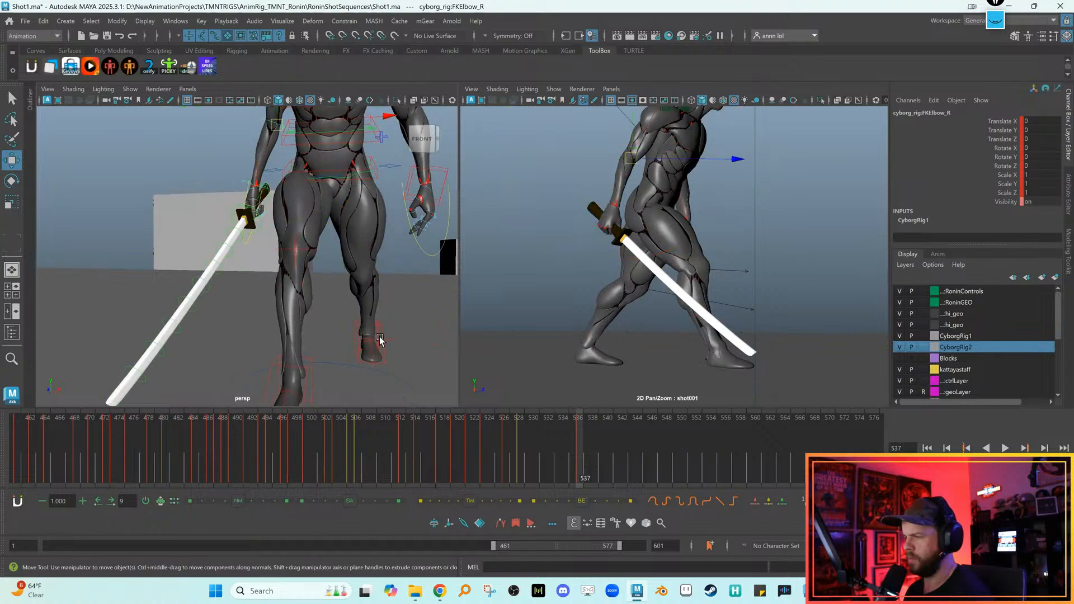
left_click(373, 350)
key("e")
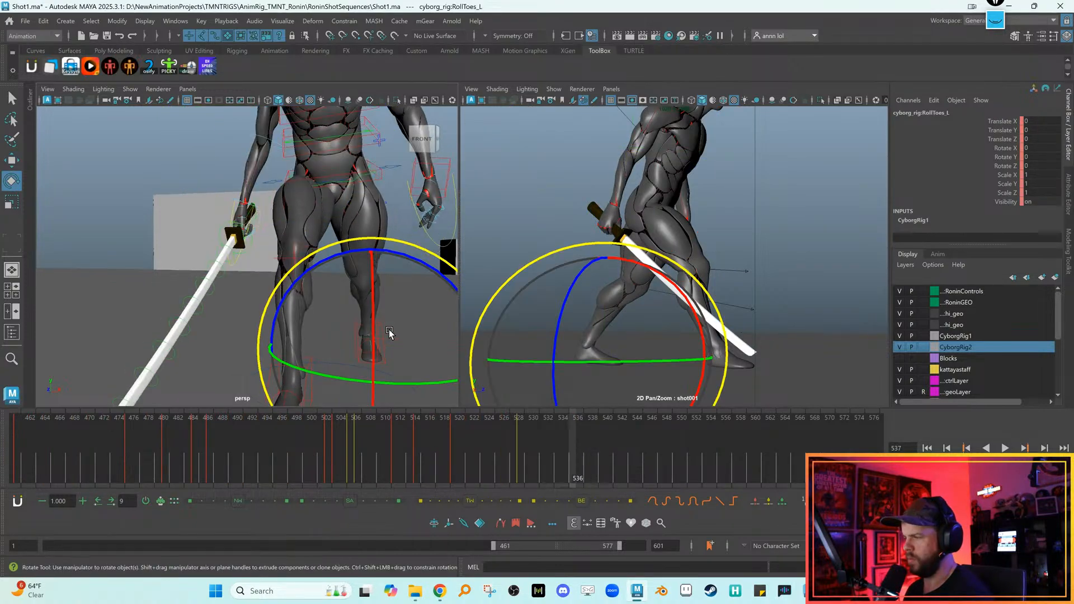
left_click_drag(370, 328, 360, 351)
key("w")
left_click(396, 222)
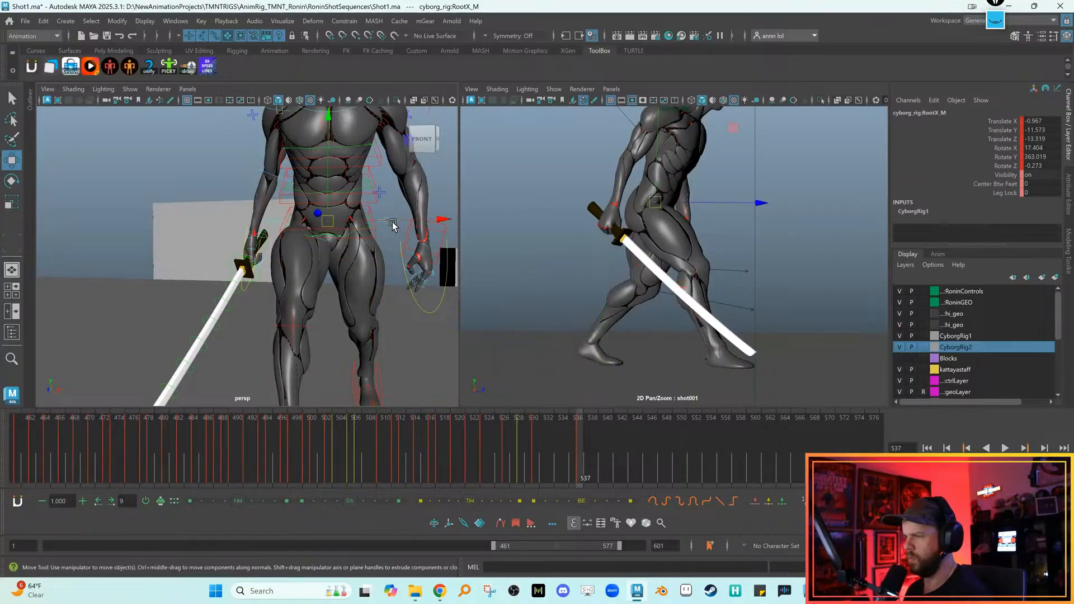
left_click_drag(655, 206, 672, 234)
key("e")
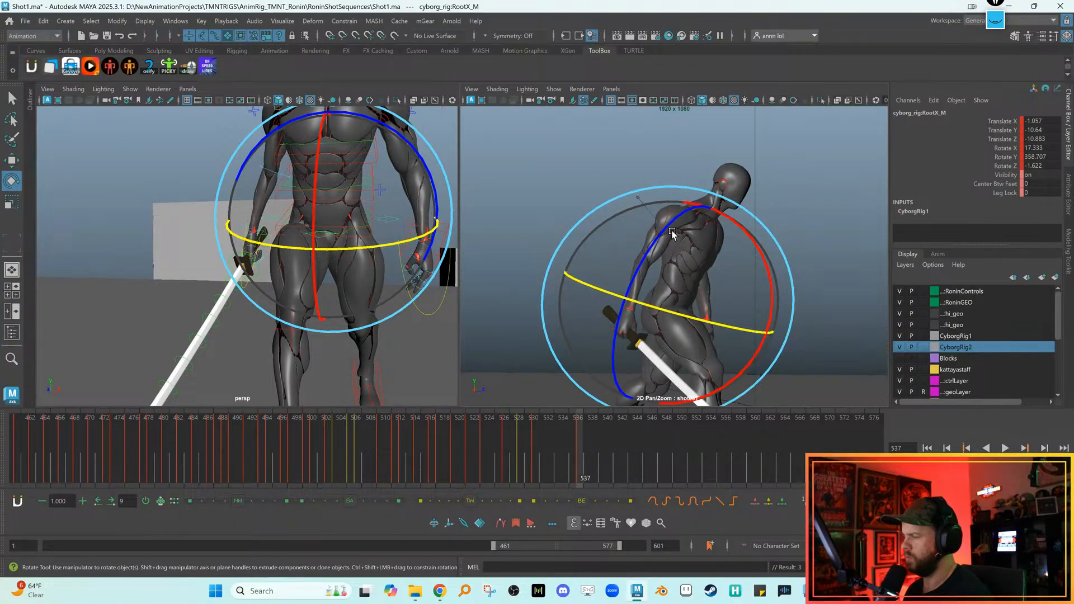
key("ctrl+z")
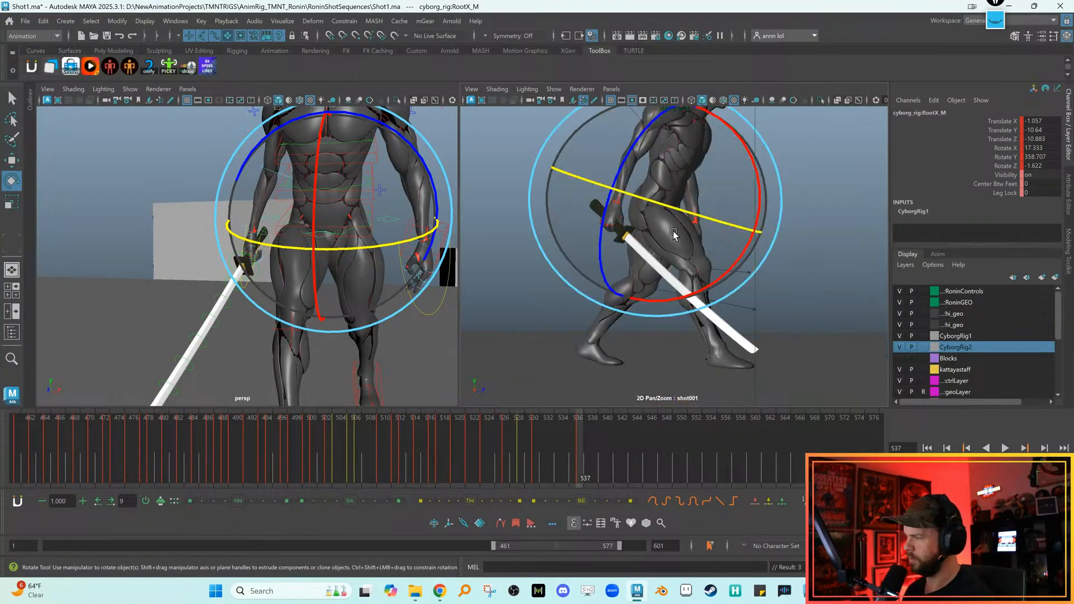
Compare the swordsman's body poses at frames 529 and 537 by repeatedly flipping between the keyframes
key("alt+comma")
key("alt+period")
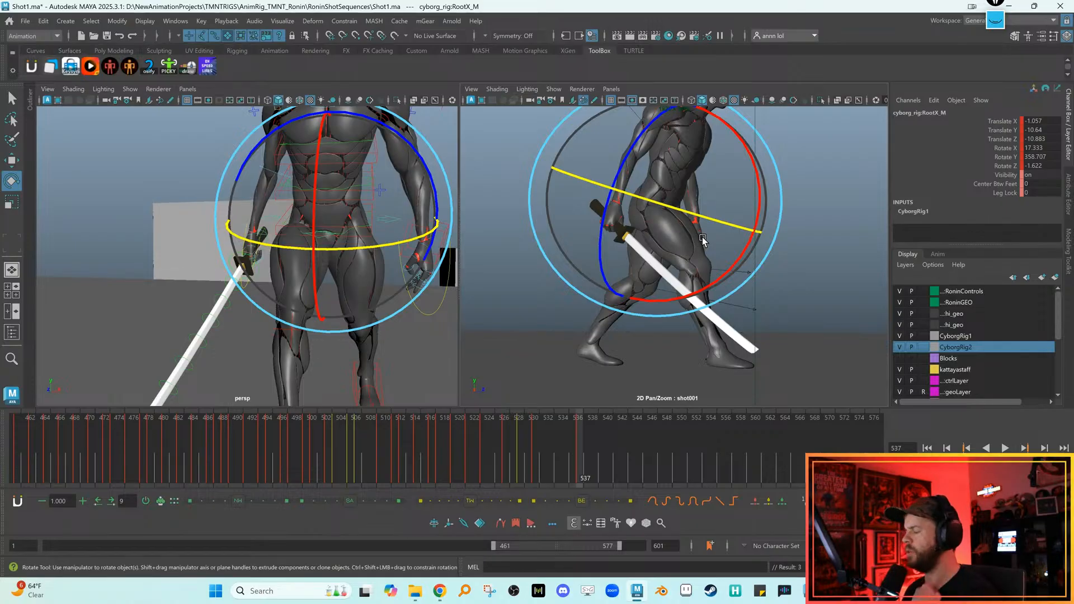
left_click_drag(705, 241, 582, 146, "alt")
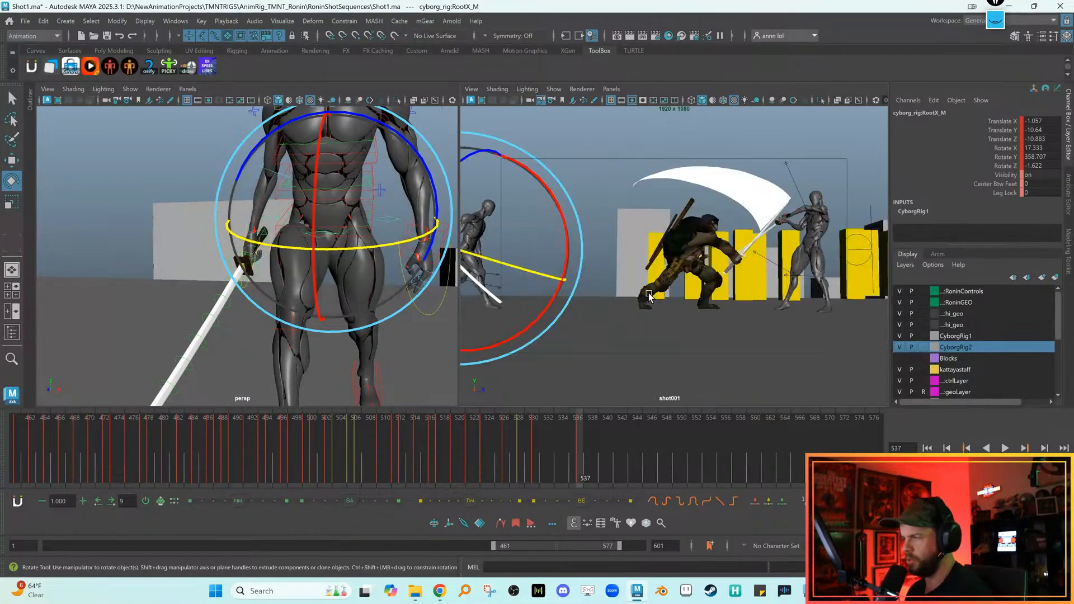
right_click_drag(649, 291, 602, 275)
middle_click_drag(602, 275, 611, 313)
right_click_drag(379, 200, 337, 210, "alt")
middle_click_drag(337, 211, 338, 234, "alt")
key("alt+comma")
key("comma")
key("comma")
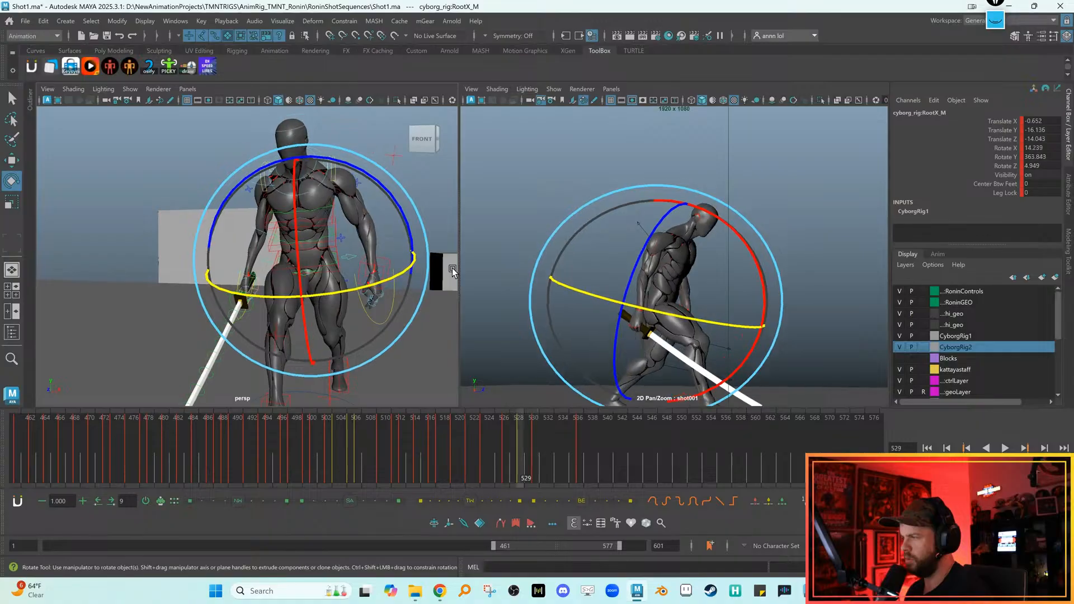
key("period")
key("period")
key("comma")
key("comma")
key("period")
key("period")
key("comma")
key("period")
key("comma")
key("comma")
key("period")
key("period")
key("comma")
key("comma")
key("period")
key("period")
key("comma")
key("comma")
key("period")
key("period")
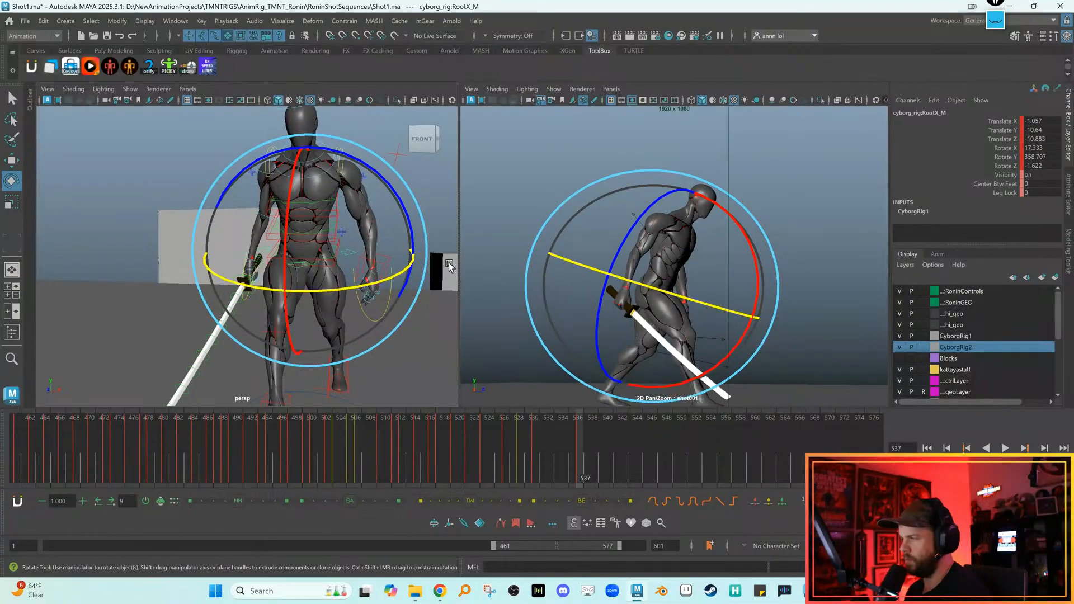
Rotate the upper spine control IKSpine3_M to about 14.4, 20.0, 2.9 at frame 537
key("w")
left_click(282, 213)
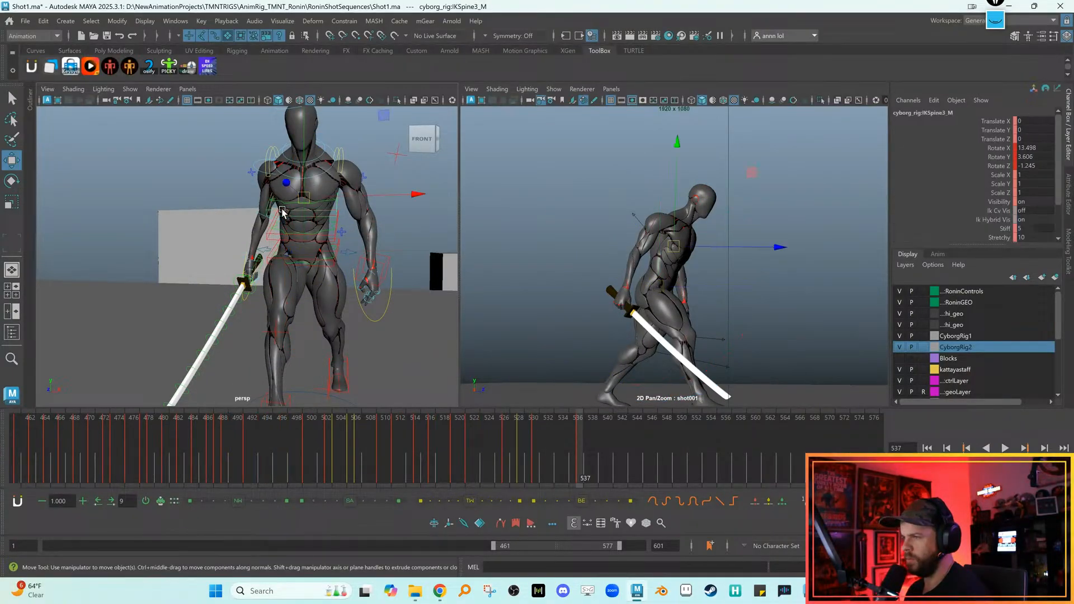
key("e")
left_click_drag(672, 259, 704, 273)
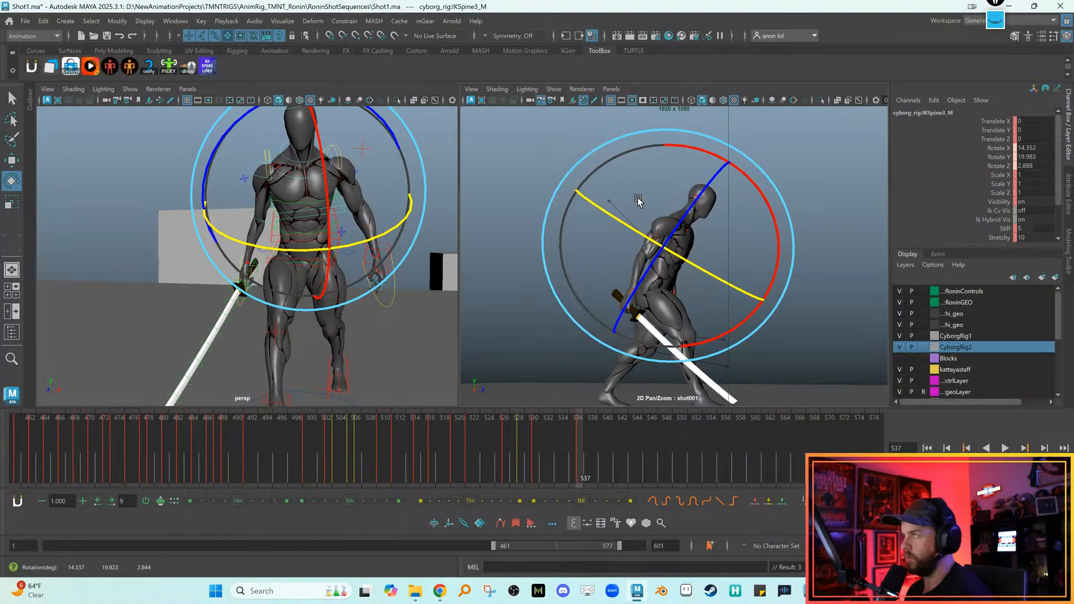
Rotate the right scapula control FKScapula_R to about -2.3, -1.3, 4.8 at frame 537, checking it against the key at 529
key("w")
left_click(263, 149)
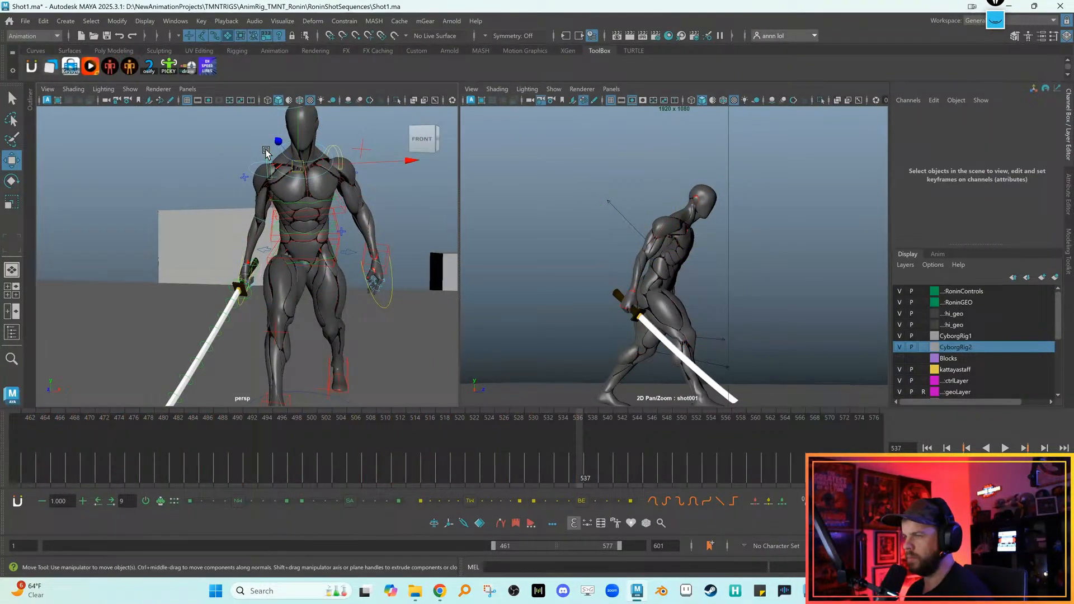
left_click(266, 154)
key("e")
key("comma")
key("period")
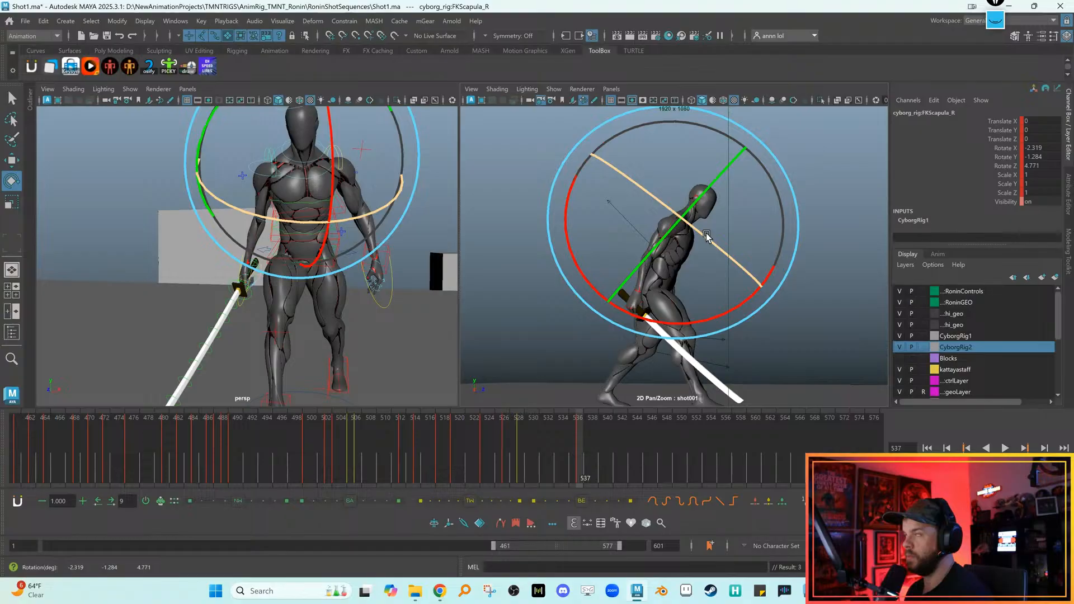
key("comma")
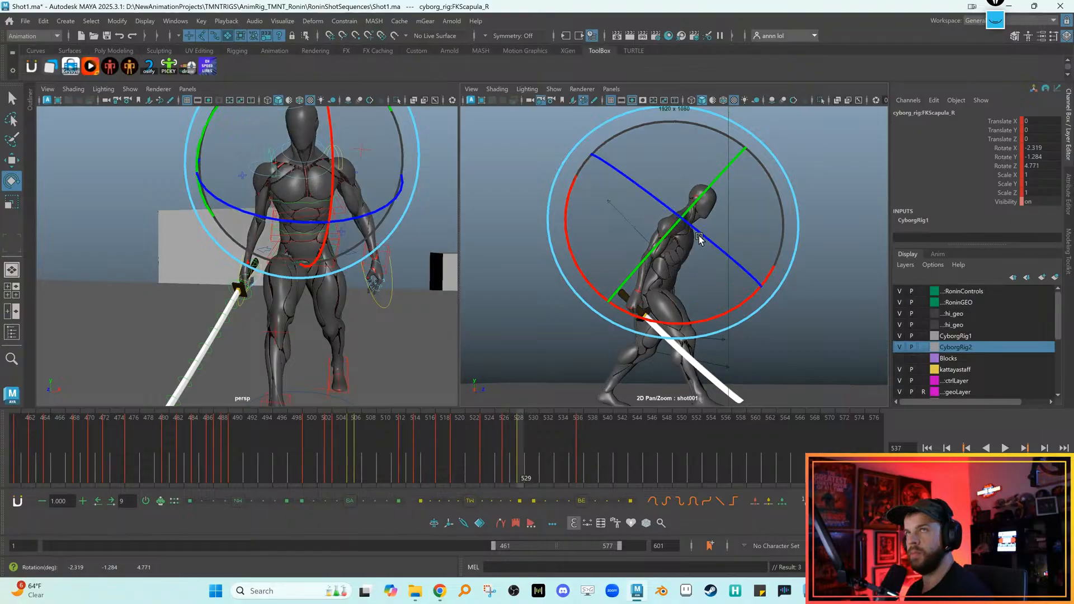
key("period")
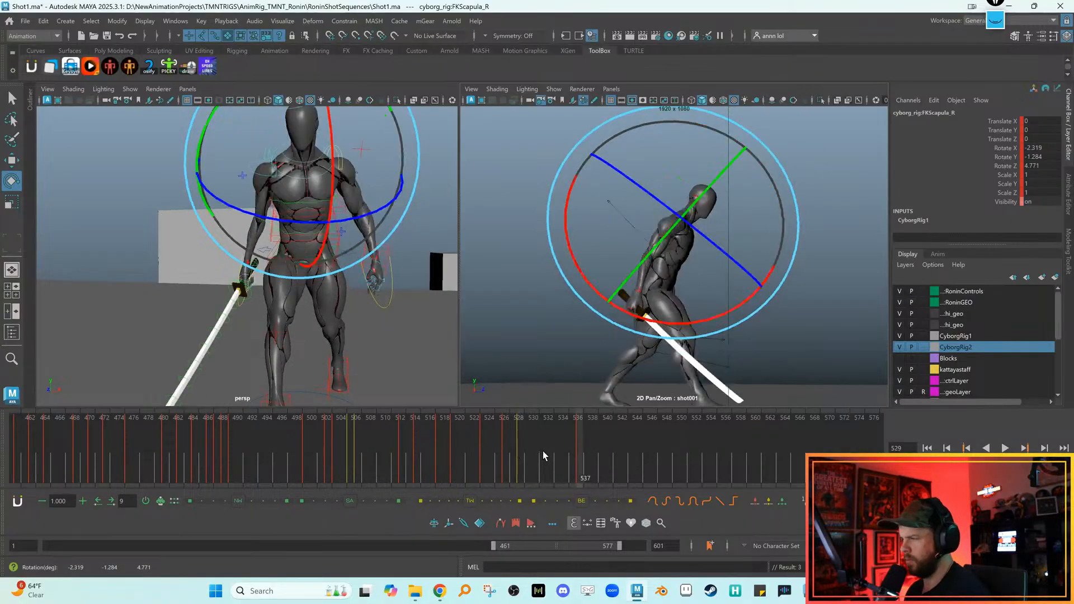
key("comma")
key("period")
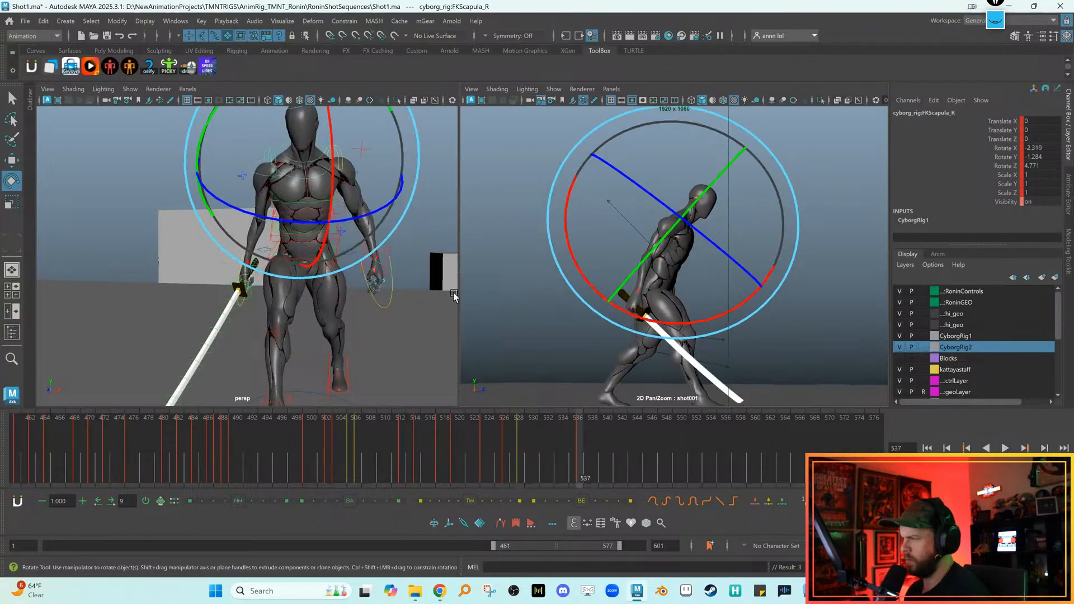
Rotate the right elbow control FKElbow_R at frame 537 to adjust the bend of the sword arm
key("w")
left_click(260, 218)
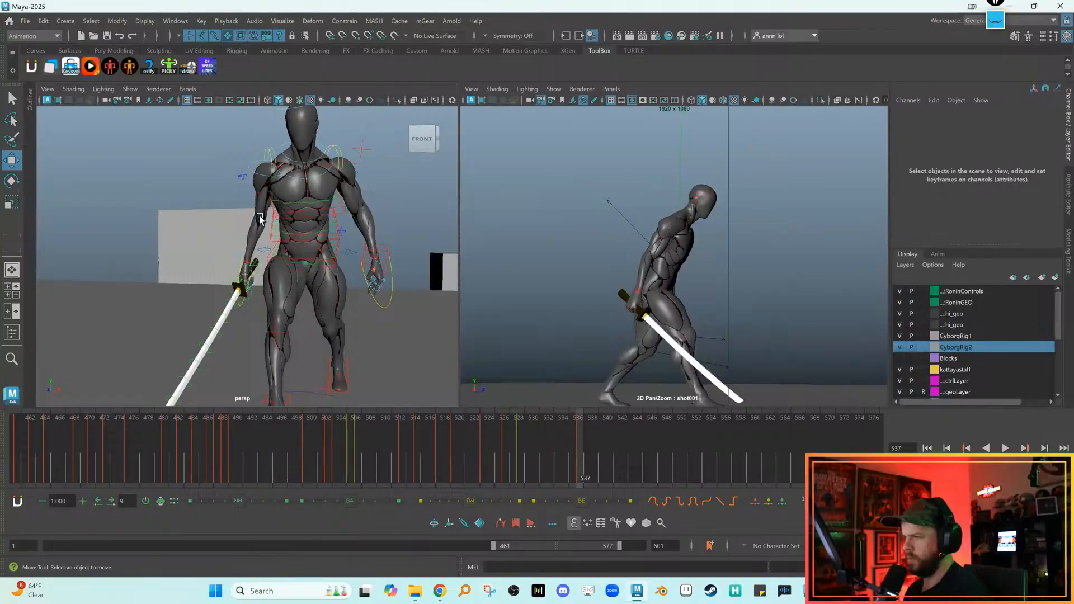
left_click(260, 221)
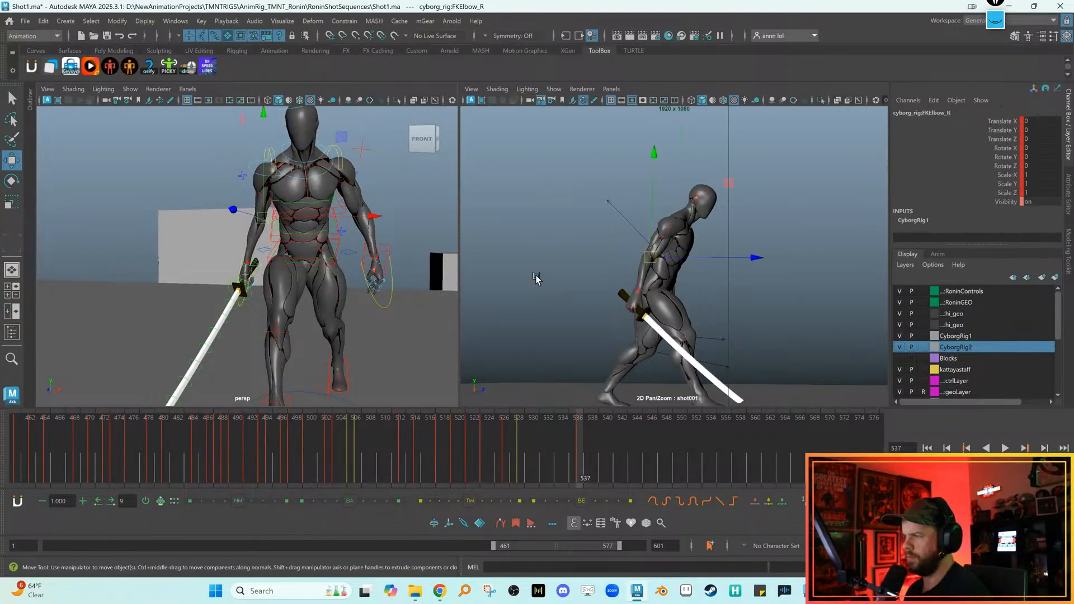
key("e")
left_click_drag(692, 310, 727, 257)
Rotate the right wrist control FKWrist_R to about -16, 7, 4 so the sword blade is raised closer to horizontal
key("w")
right_click_drag(253, 265, 319, 283, "alt")
key("f")
right_click_drag(387, 291, 168, 263, "alt")
left_click_drag(167, 263, 202, 253, "alt")
middle_click_drag(201, 253, 207, 239, "alt")
left_click(205, 238)
left_click(239, 277)
key("e")
left_click_drag(607, 346, 645, 239)
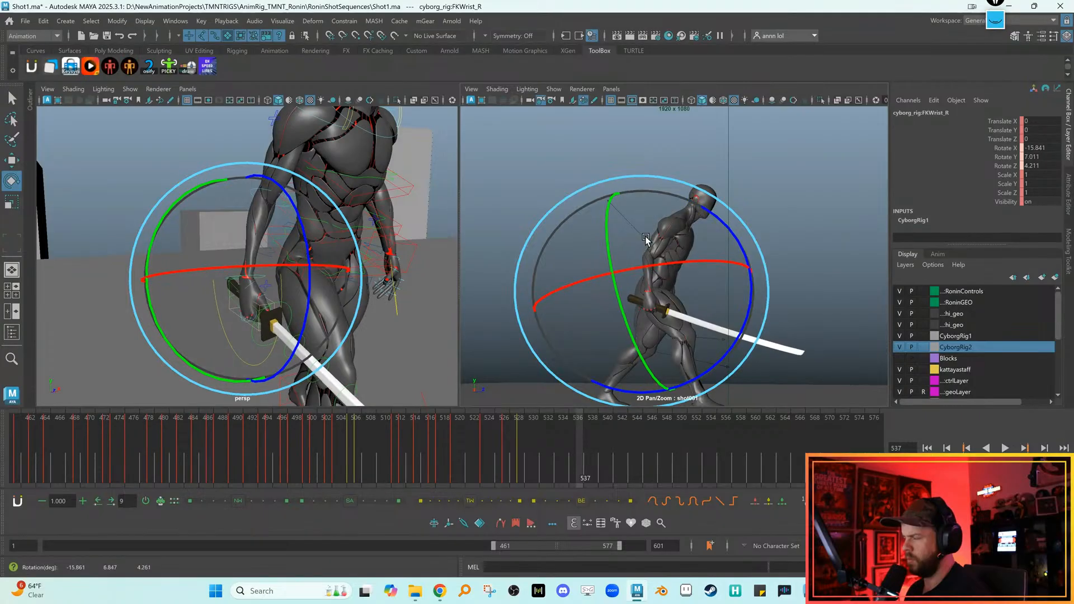
Move the left arm control IKArm_L forward to about -19.1, 4.0, 29.4 and rotate it to about -245.7, -142.9, -127.0
key("w")
left_click(412, 248)
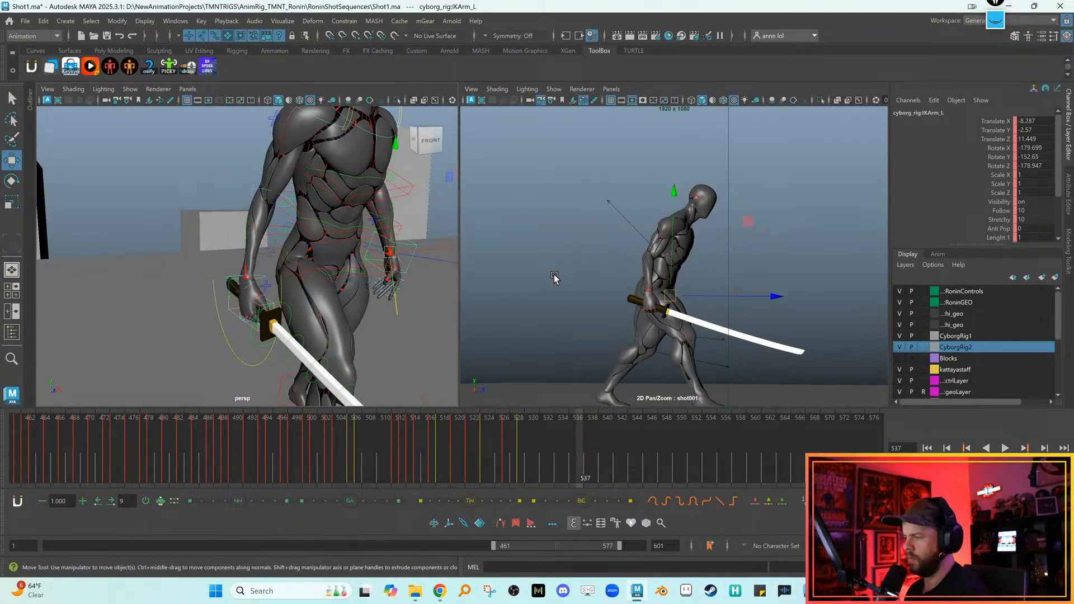
left_click_drag(657, 299, 699, 297)
key("e")
left_click_drag(685, 212, 675, 293)
key("w")
key("e")
mouse_move(692, 330)
left_mouse_down()
mouse_move(684, 337)
mouse_move(678, 321)
left_mouse_up()
key("w")
Rotate the chest further with IKSpine3_M, to about 25.7, 8.1, -0.1
middle_click_drag(378, 186, 376, 232, "alt")
left_click(400, 239)
key("e")
left_click_drag(679, 309, 641, 283)
left_click_drag(430, 313, 441, 279)
key("w")
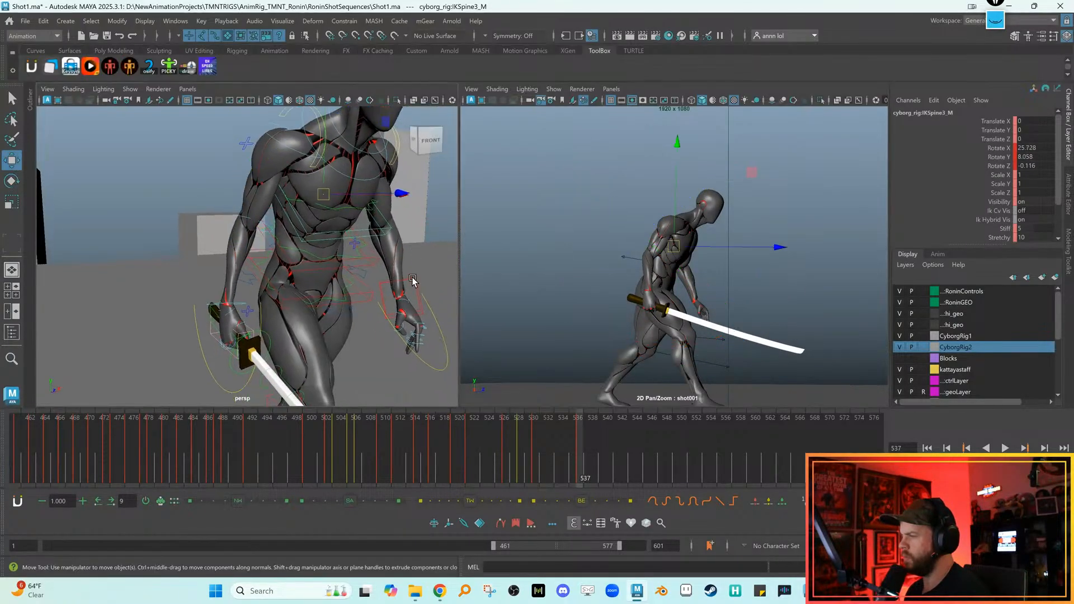
Refine the left hand's orientation by rotating IKArm_L to about -242, -143, -152
left_click(413, 279)
left_click(693, 301)
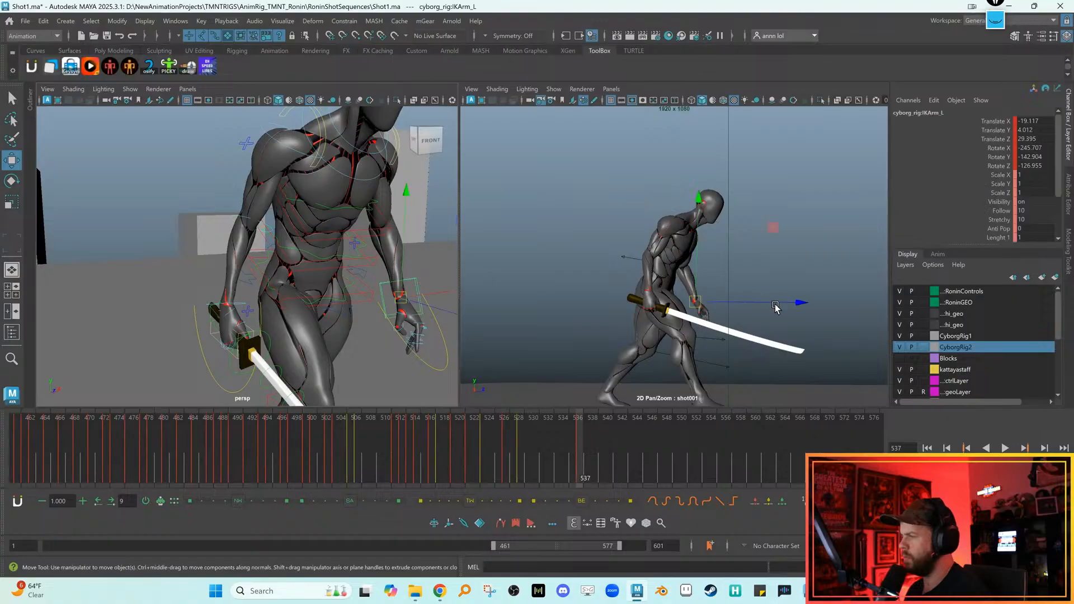
scroll(716, 242, "up", 3)
scroll(716, 242, "up", 5)
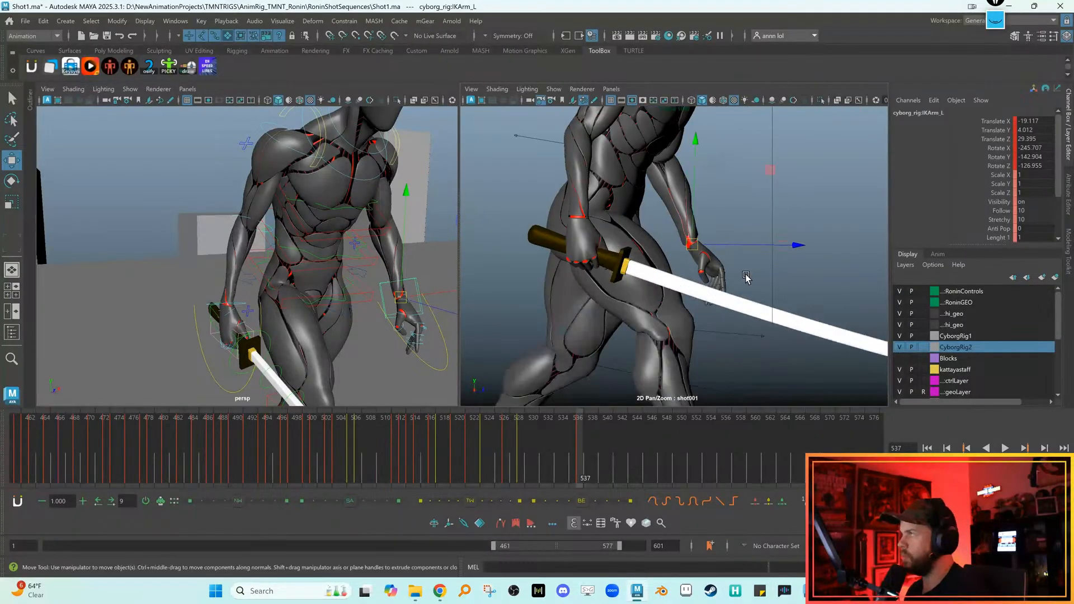
key("e")
left_click_drag(743, 297, 696, 267)
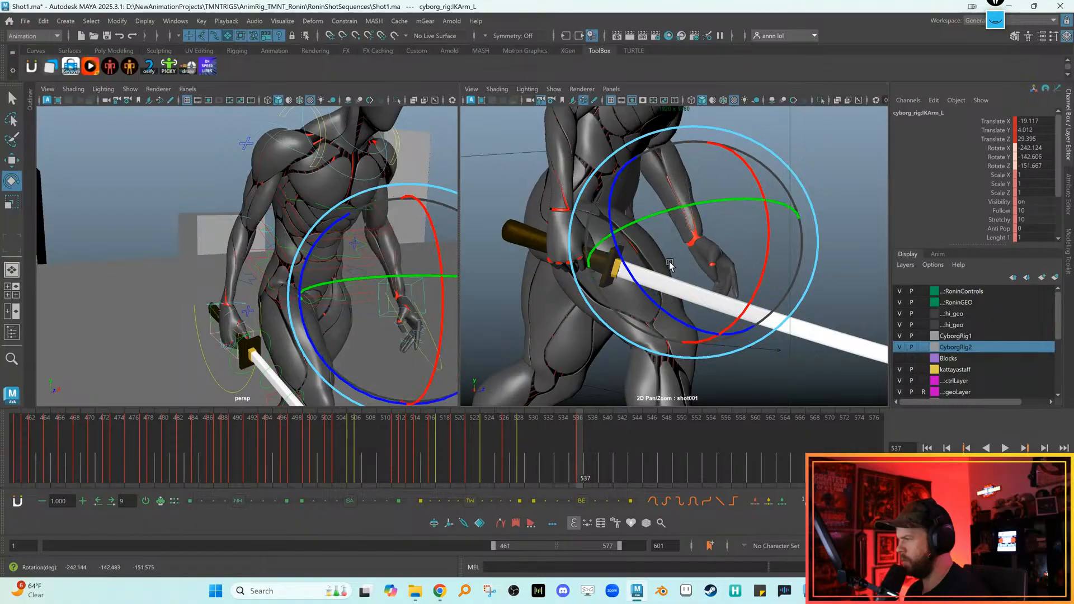
Select the left hand's finger controls and blend in the SPLAY pose from Studio Library's cyborg folder at 62%
key("w")
left_click(434, 365)
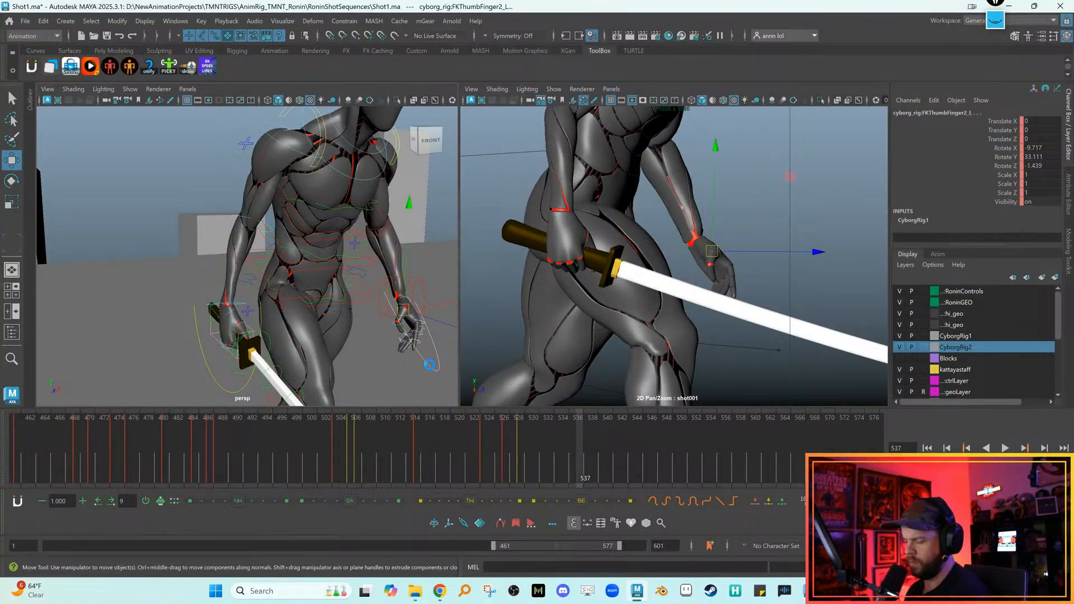
key("alt+r")
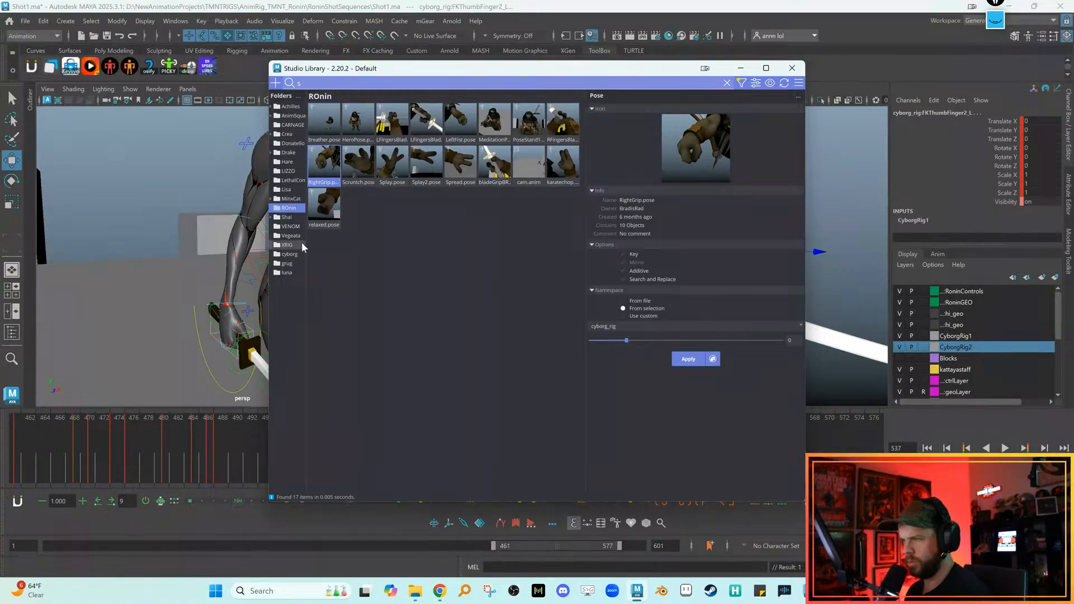
left_click(290, 255)
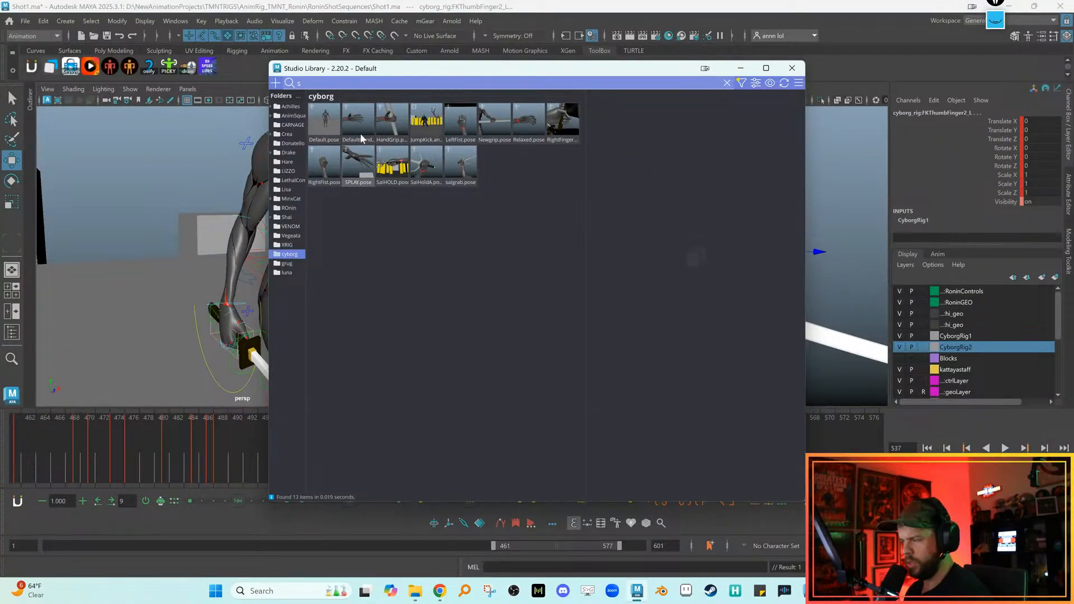
left_click(358, 162)
left_click_drag(550, 71, 228, 66)
left_click_drag(306, 336, 363, 336)
left_click(705, 268)
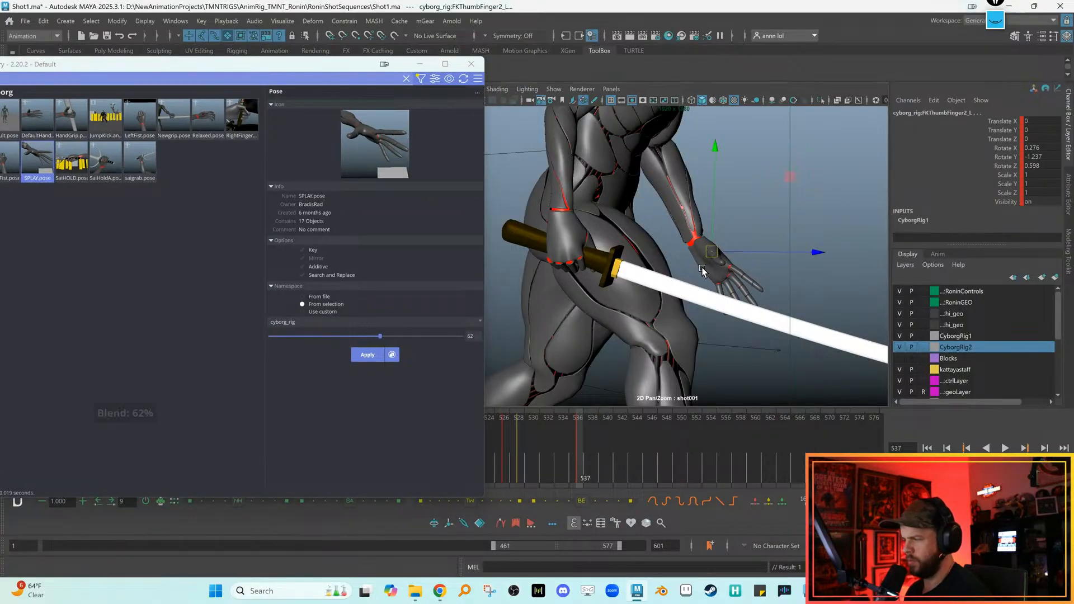
Select the body controls including IKSpine1_M and blend their frame 529 pose toward an ease by about 13
left_click(421, 64)
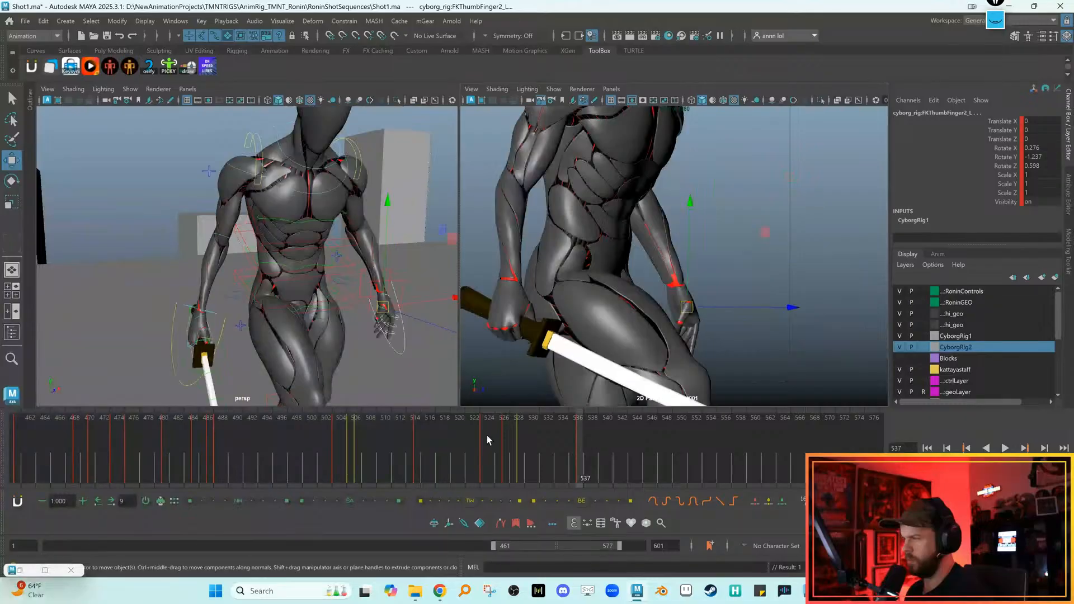
left_click_drag(505, 425, 505, 461)
key("comma")
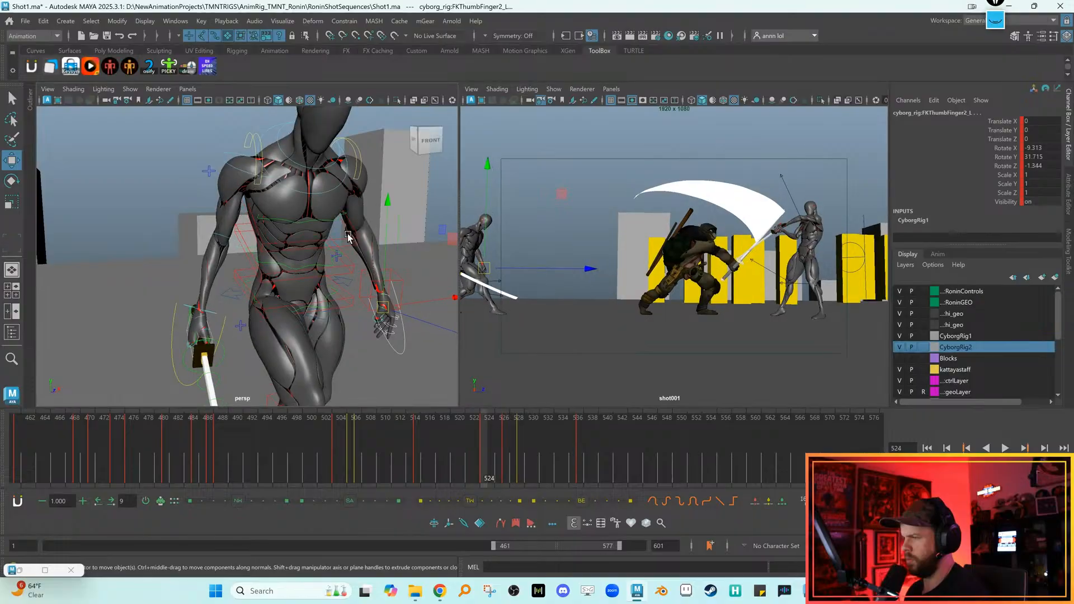
left_click(347, 237)
left_click(347, 240)
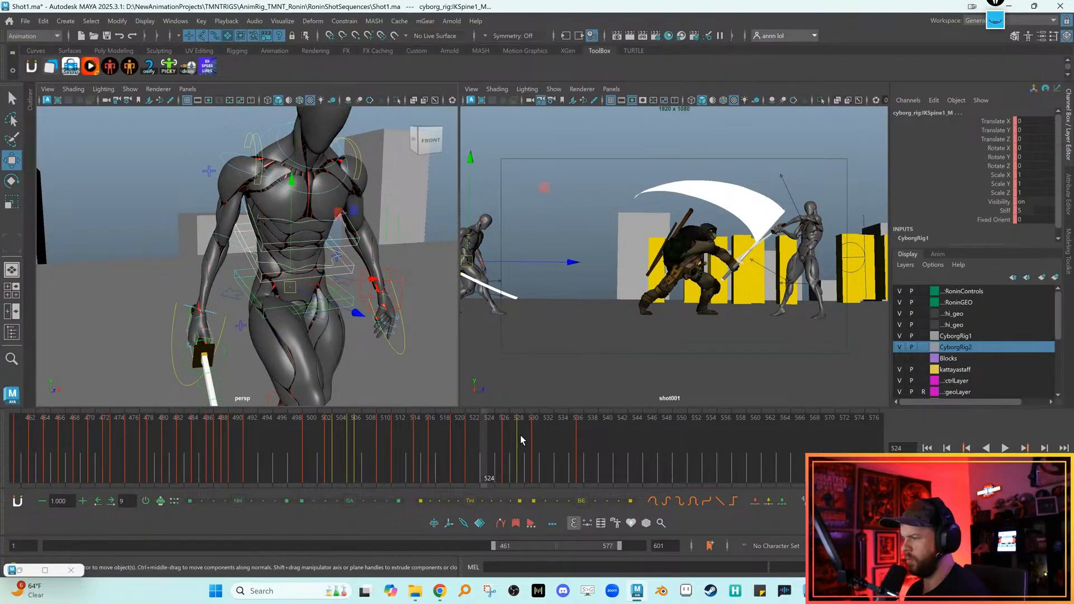
key("period")
key("period")
key("comma")
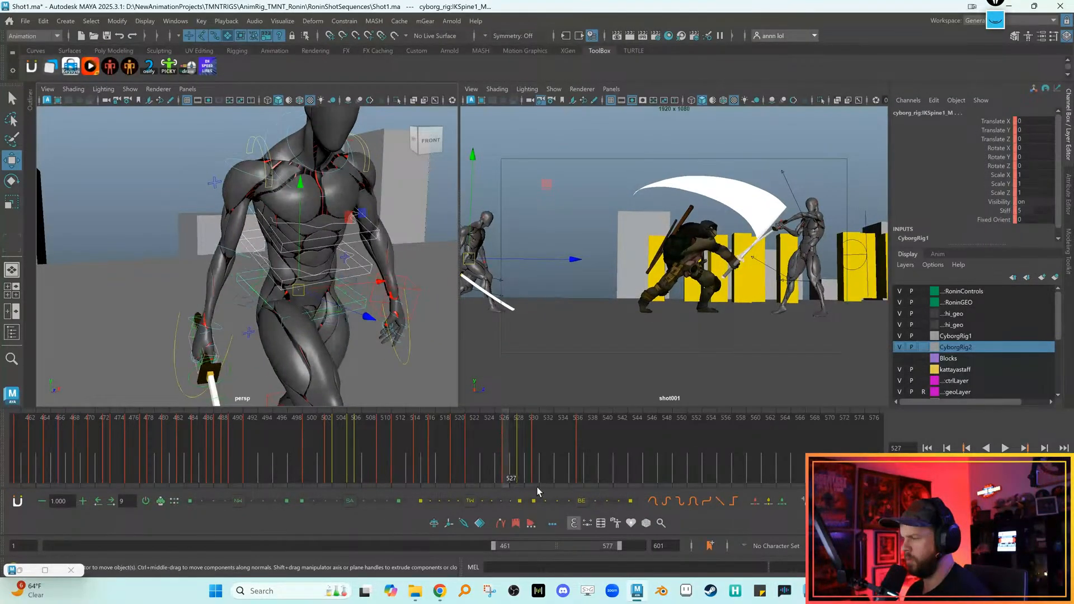
key("period")
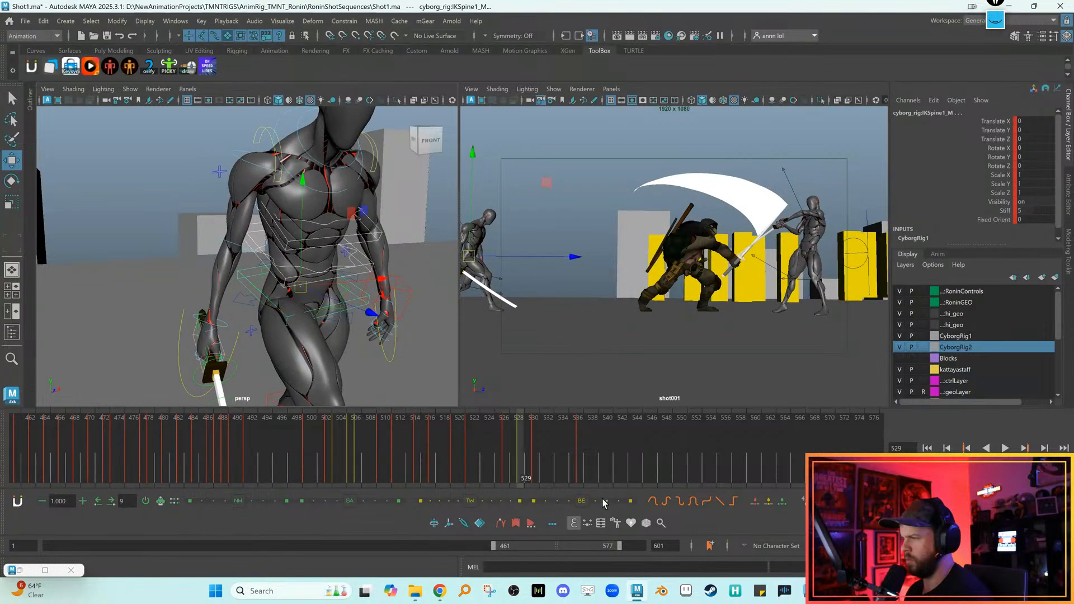
left_click(588, 502)
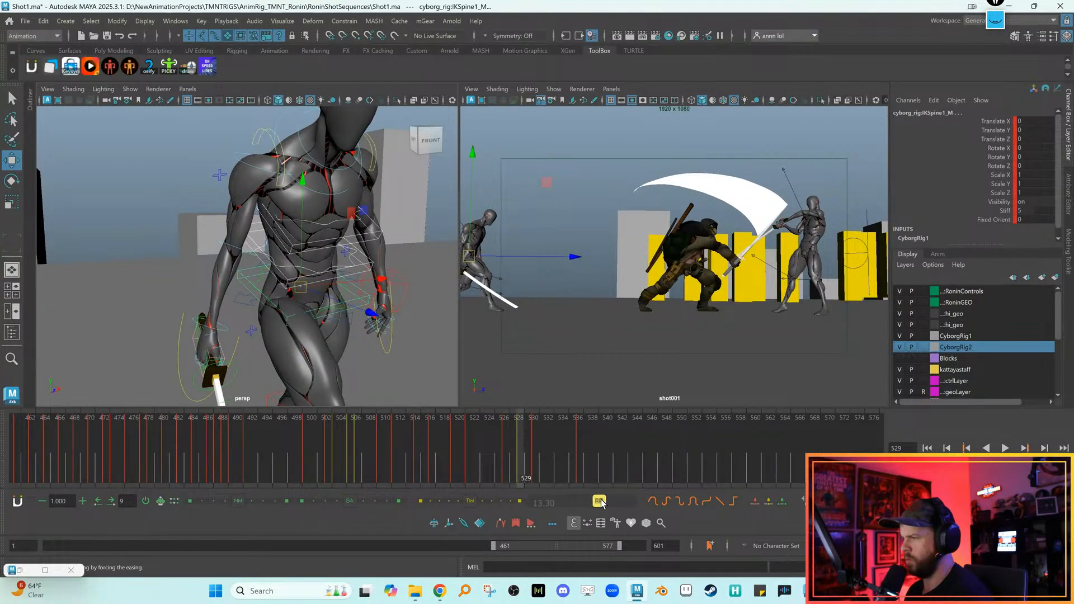
Review the cyborg's body motion through frame 539 with stepping and playback, framed closely in the shot camera
key("period")
key("alt+period")
key("alt+period")
key("alt+comma")
key("alt+period")
key("backslash")
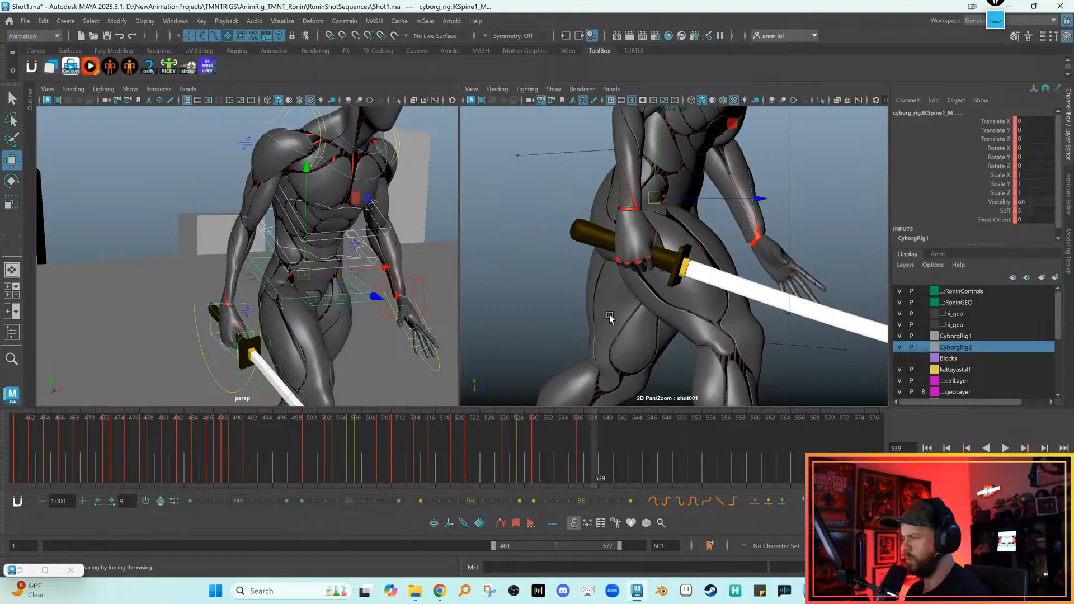
right_click_drag(610, 317, 494, 232)
middle_click_drag(494, 233, 560, 319)
left_click(448, 448)
key("alt+v")
left_click_drag(448, 448, 508, 464)
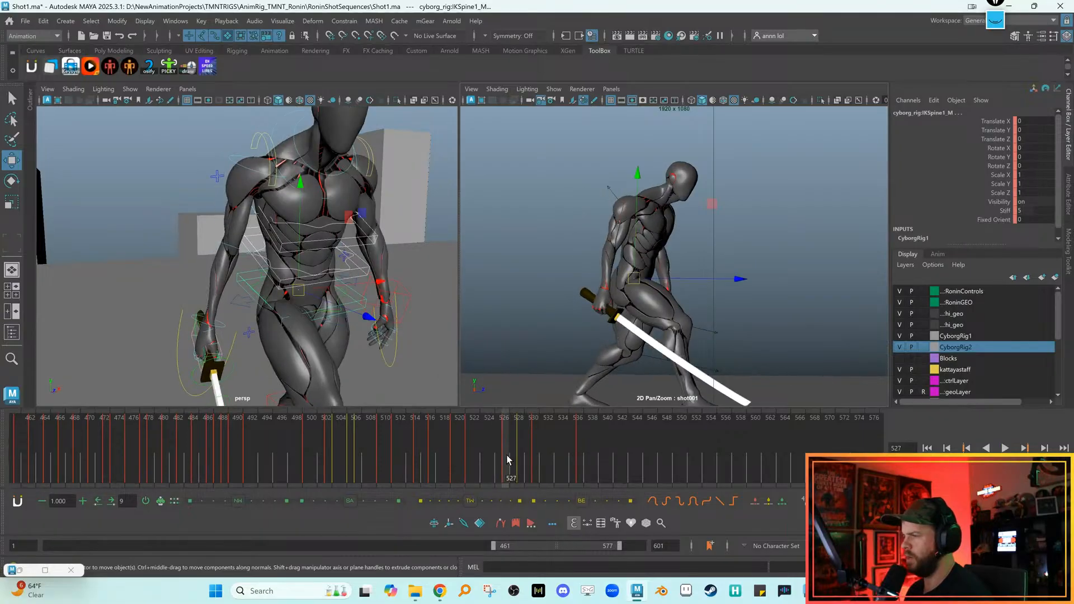
Select the root control RootX_M, shift its easing at frame 527 toward the previous pose, and play back the motion
left_click(246, 304)
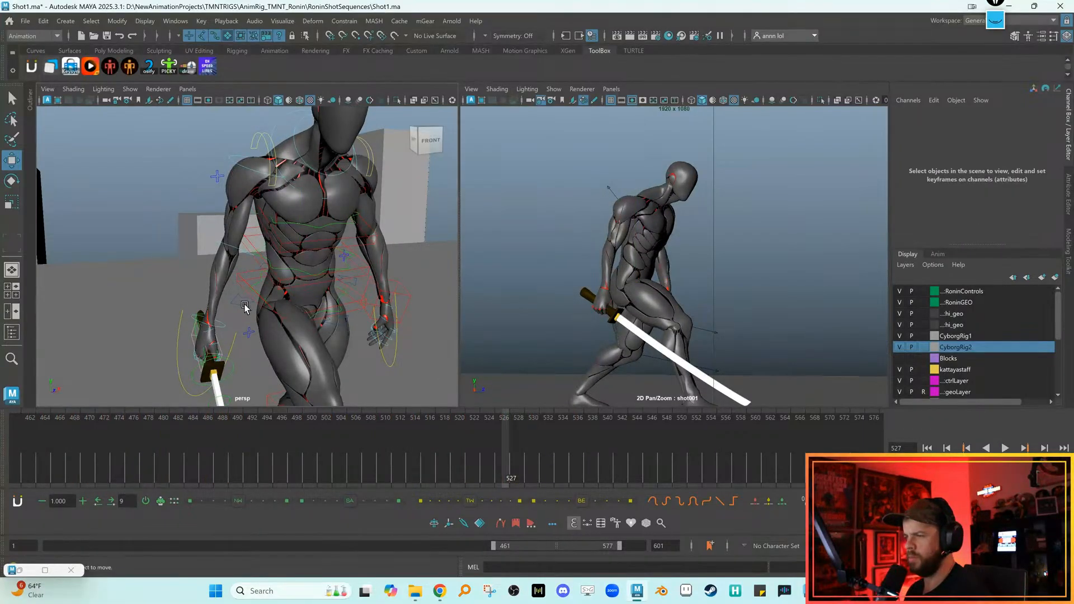
left_click(244, 305)
mouse_move(496, 458)
left_mouse_down()
mouse_move(444, 457)
mouse_move(505, 464)
left_mouse_up()
key("comma")
key("period")
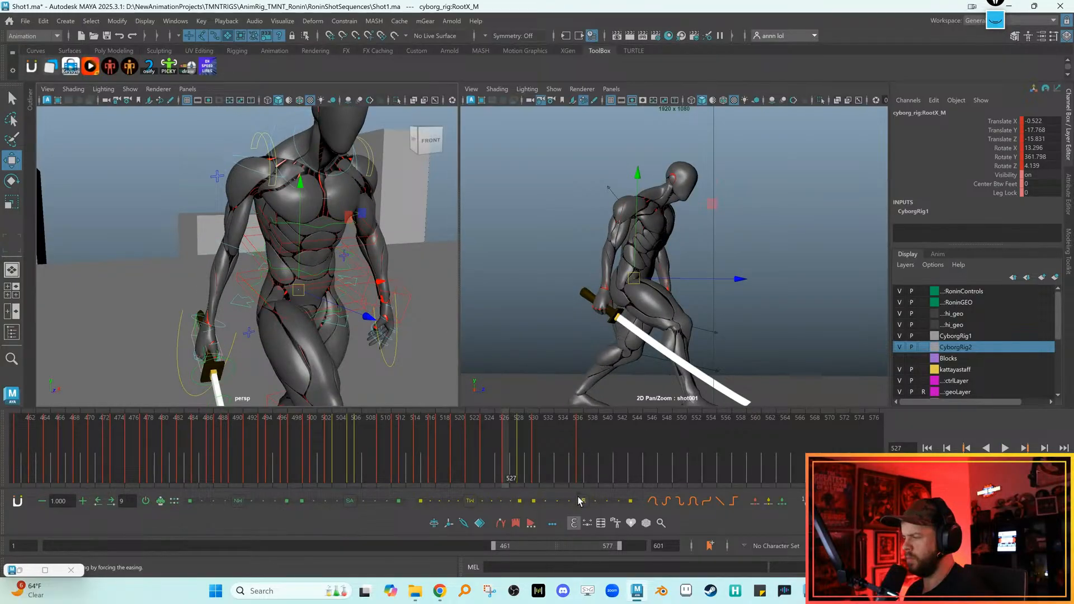
left_click_drag(578, 499, 562, 499)
key("period")
key("period")
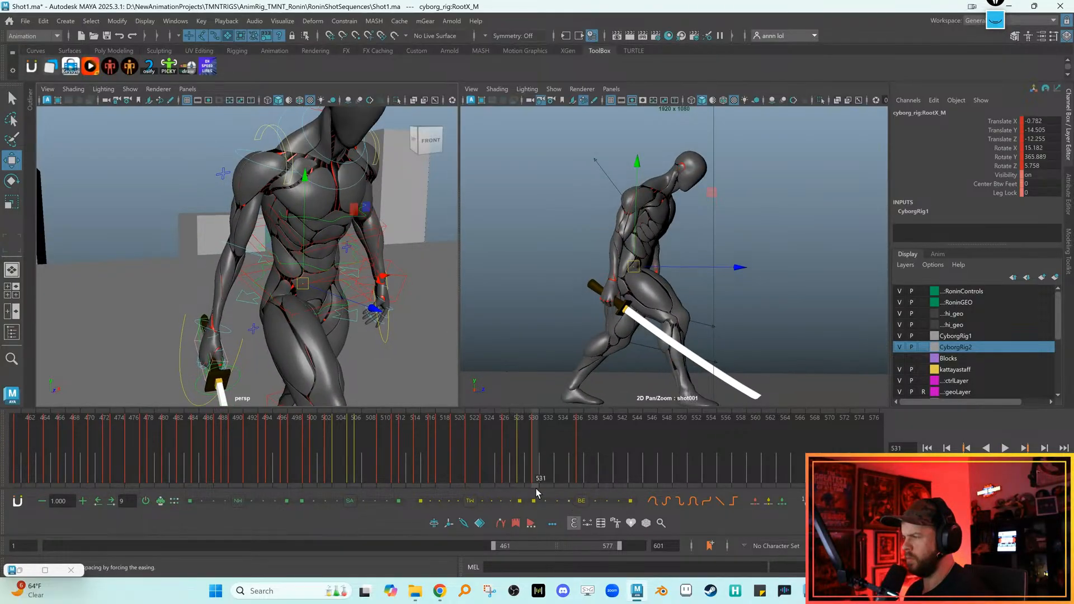
key("alt+v")
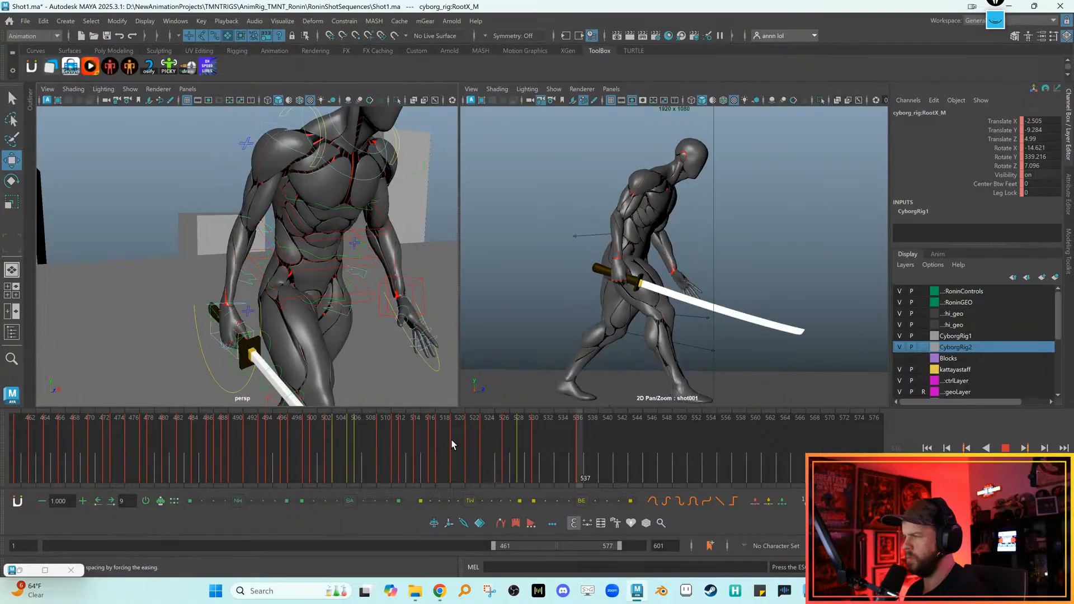
key("backslash")
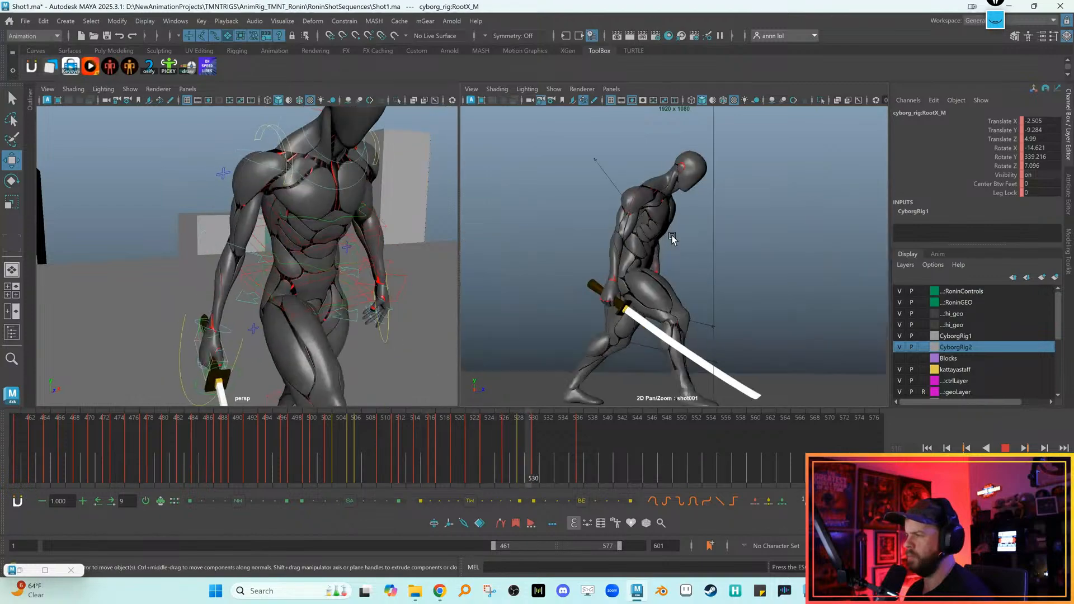
key("Escape")
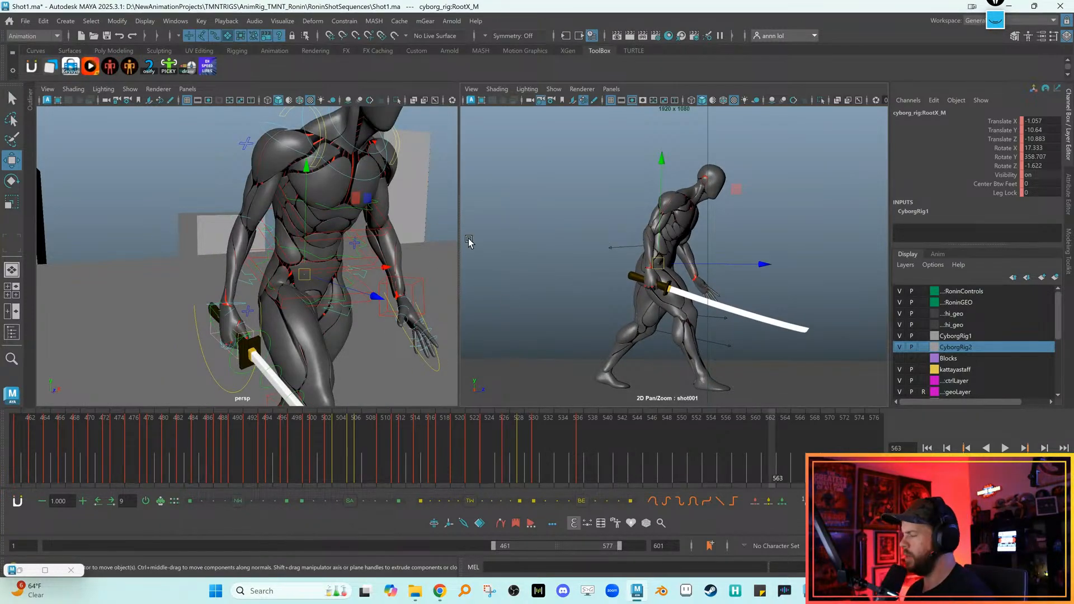
Select the head control FKHead_M and adjust its rotation at frame 517
left_click_drag(425, 215, 334, 200, "alt")
left_click(341, 129)
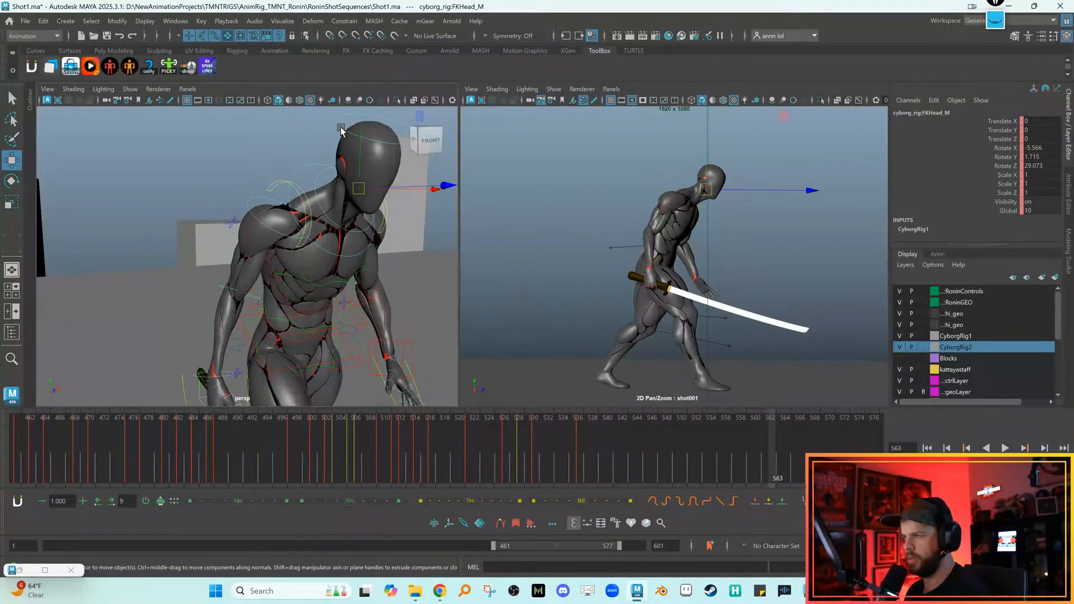
key("alt+v")
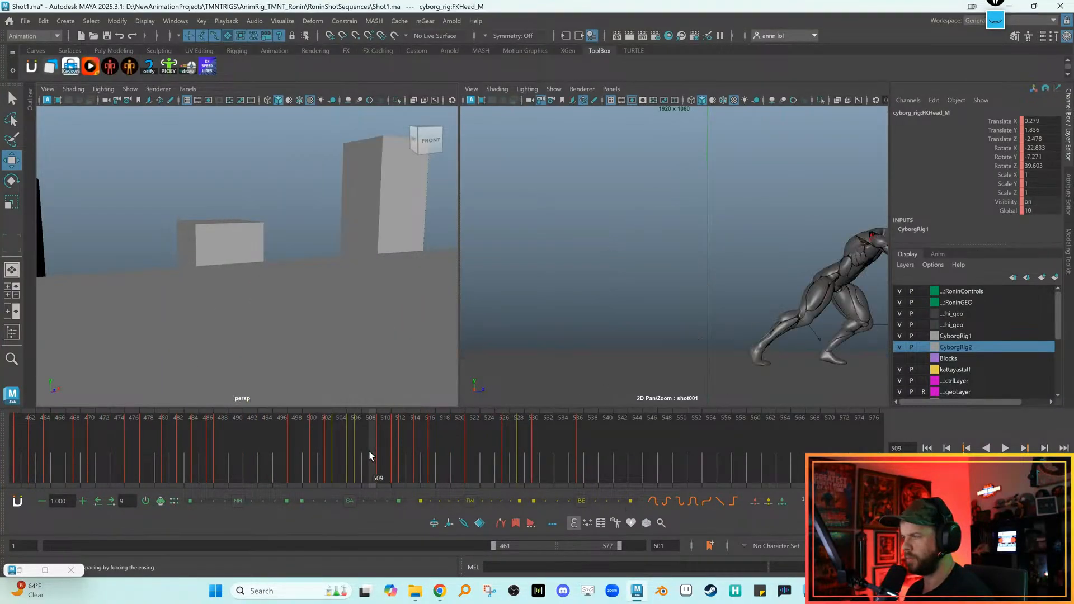
mouse_move(445, 456)
left_mouse_down()
mouse_move(392, 456)
mouse_move(425, 458)
left_mouse_up()
key("alt+v")
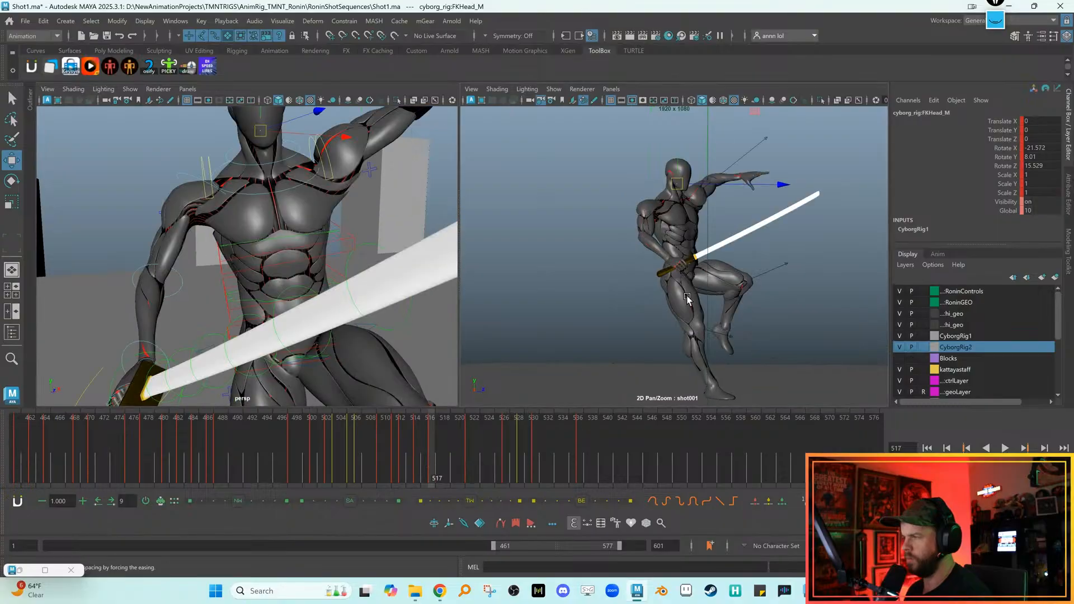
key("e")
left_click_drag(757, 174, 732, 170)
key("w")
Tilt the cyborg's neck back at frame 517 by rotating the neck controls, starting from FKNeck_M
left_click(297, 188)
key("e")
key("w")
left_click_drag(313, 235, 354, 246, "alt")
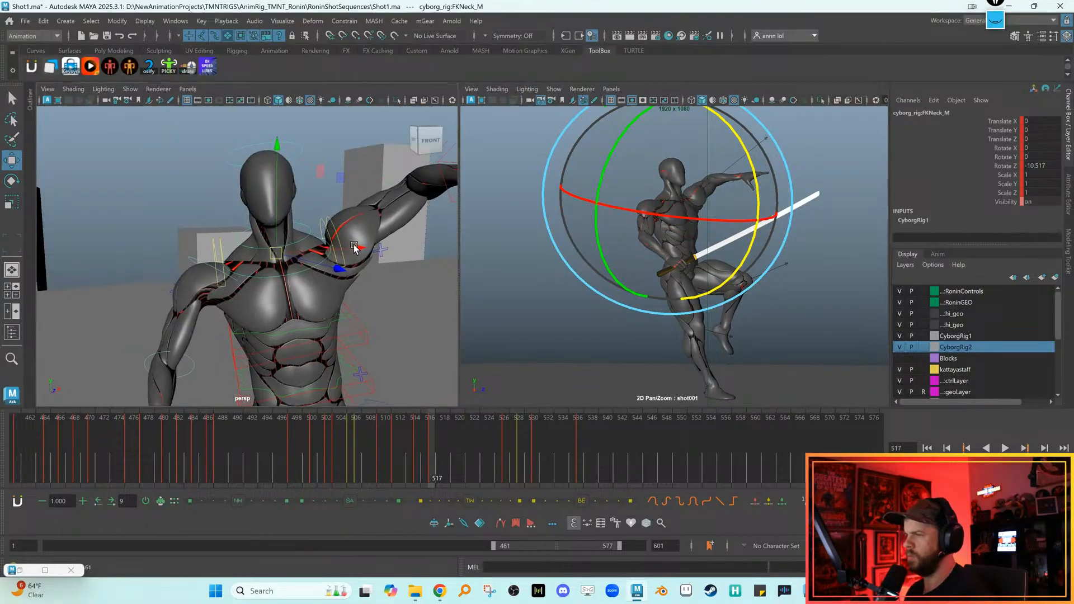
key("Up")
key("e")
left_click_drag(744, 193, 738, 155)
Counter-rotate the head control FKHead_M at frame 517 to about -28.9, 11.1, -48.4
left_click(298, 157)
key("w")
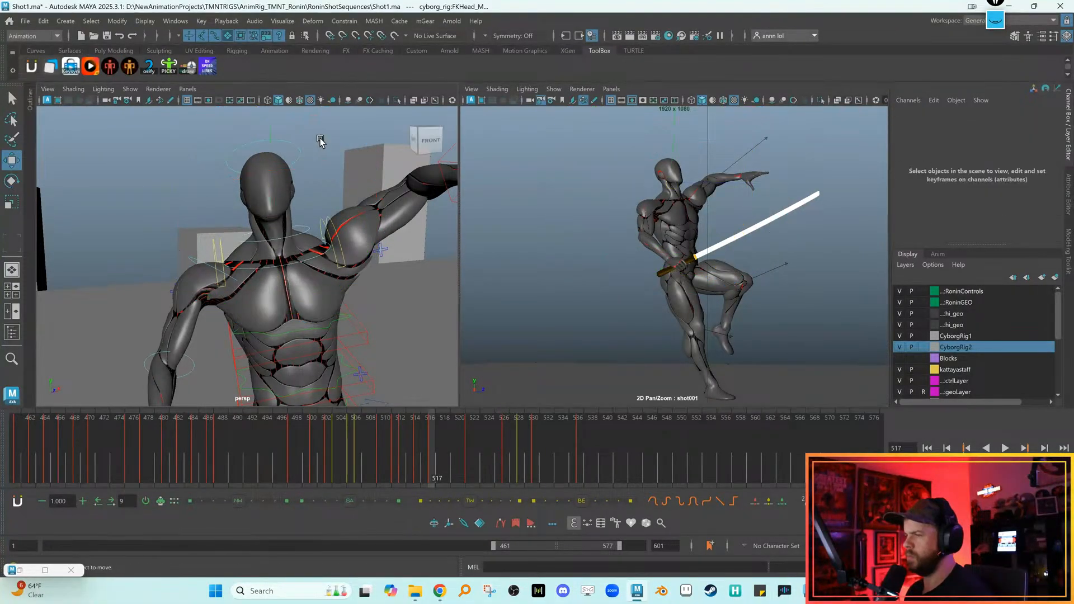
left_click(688, 168)
key("e")
mouse_move(663, 162)
left_mouse_down()
mouse_move(746, 152)
mouse_move(710, 107)
mouse_move(649, 162)
left_mouse_up()
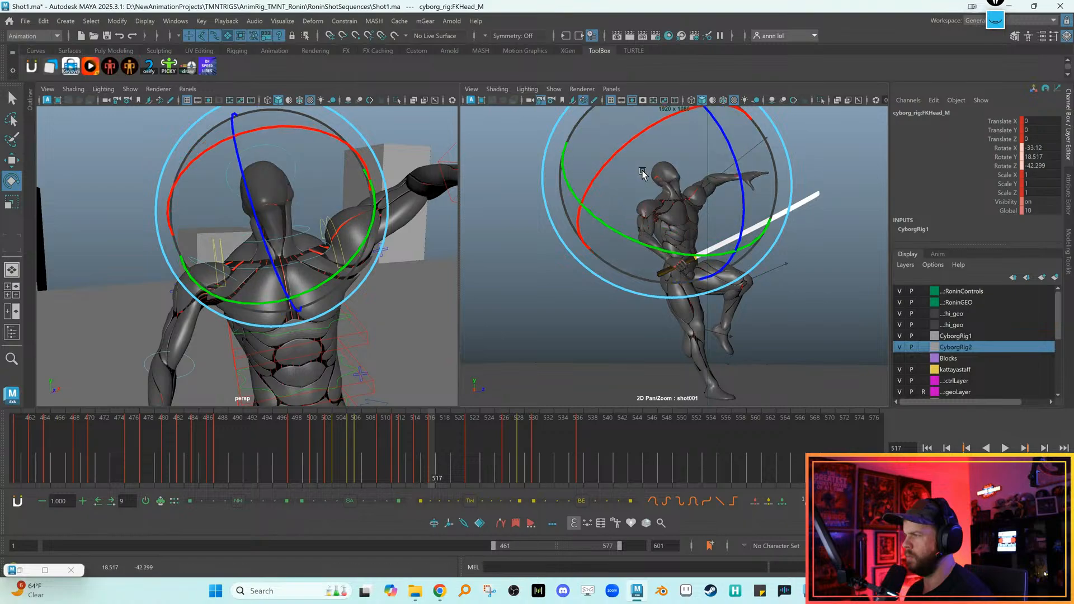
key("w")
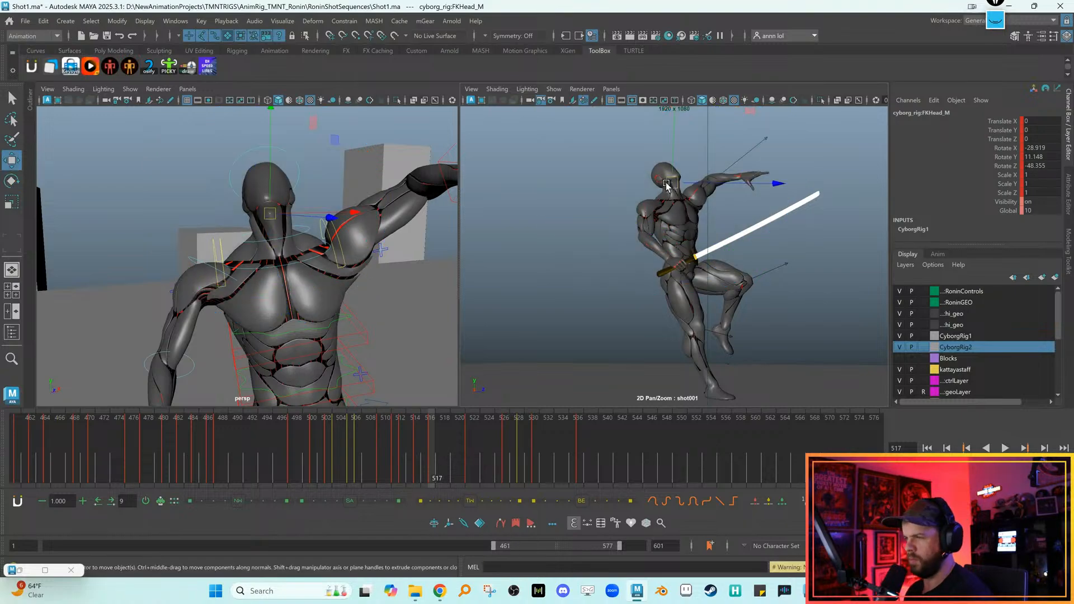
Select the neck controls including FKNeck1_M and blend their frame 527 pose toward an ease by about -37
left_click(293, 234)
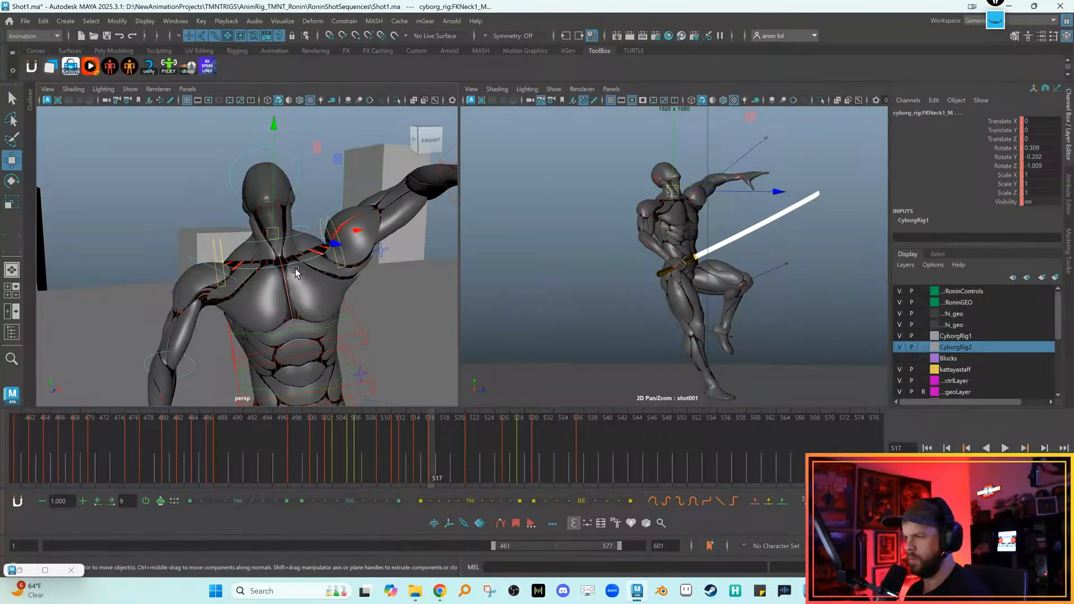
key("comma")
key("period")
key("period")
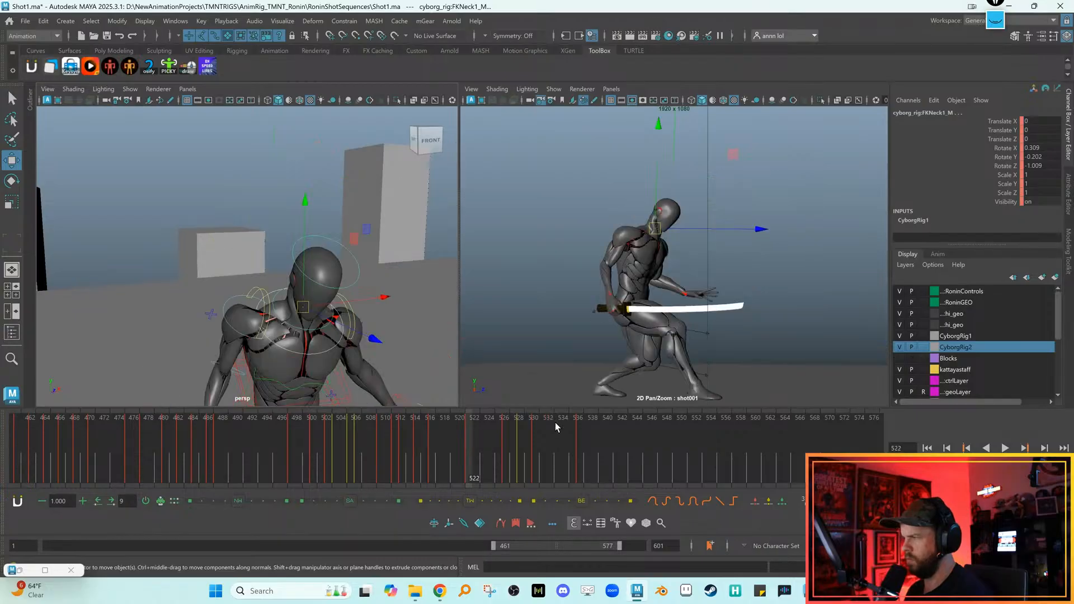
left_click_drag(582, 501, 554, 503)
key("period")
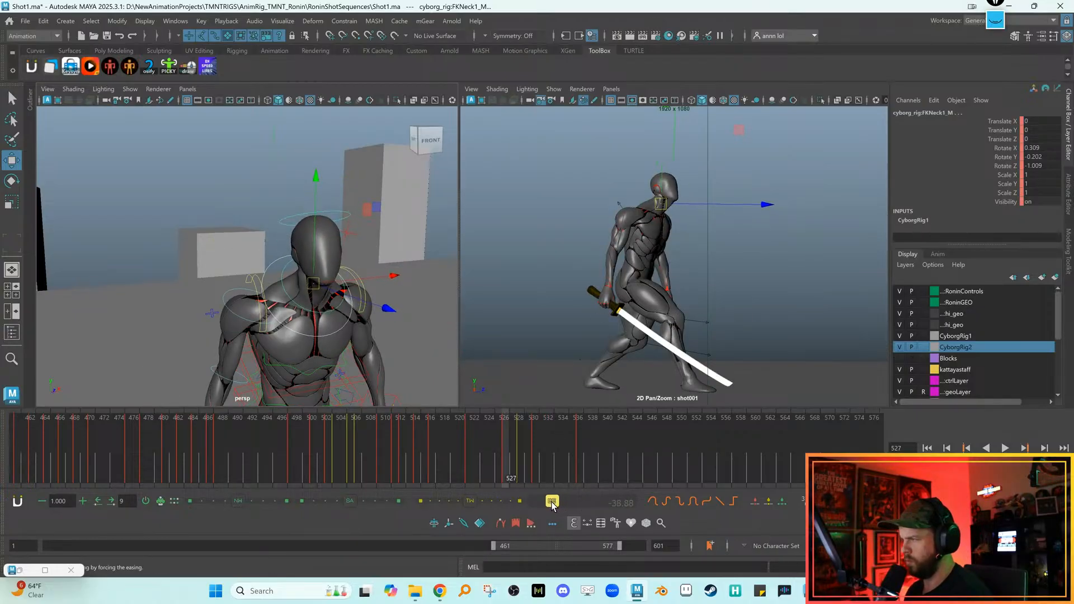
key("period")
Play back and scrub the shot to check the head and neck motion, both close up and in the full camera frame
key("alt+v")
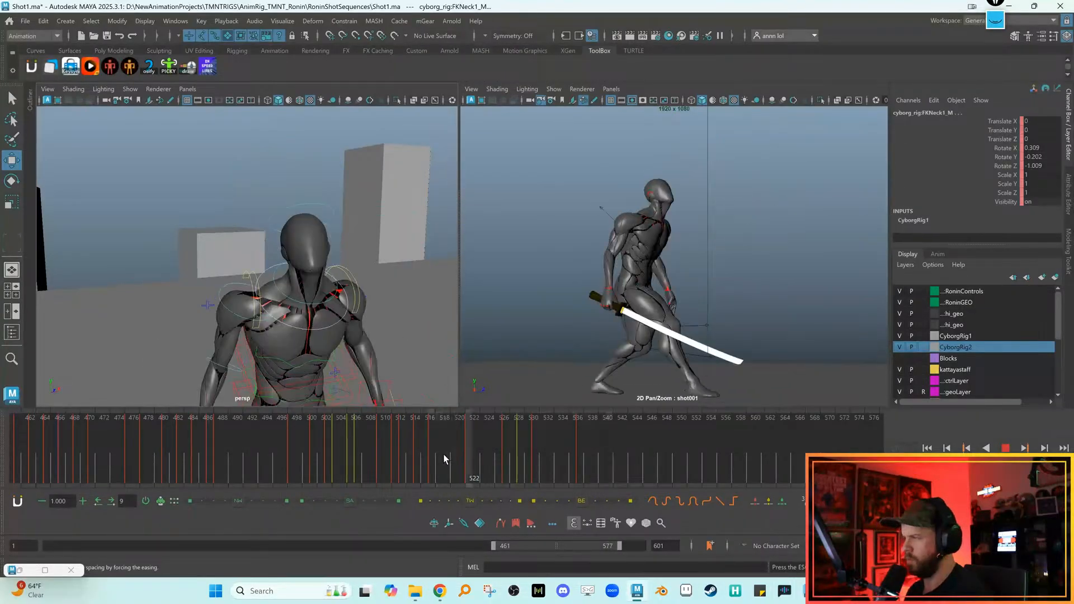
left_click(519, 466)
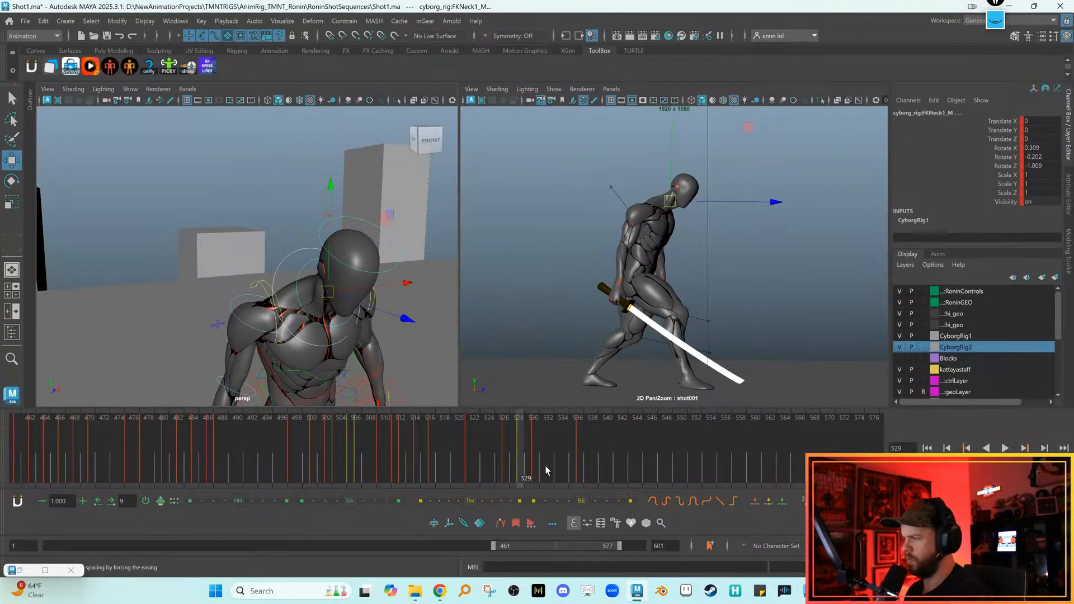
key("alt+v")
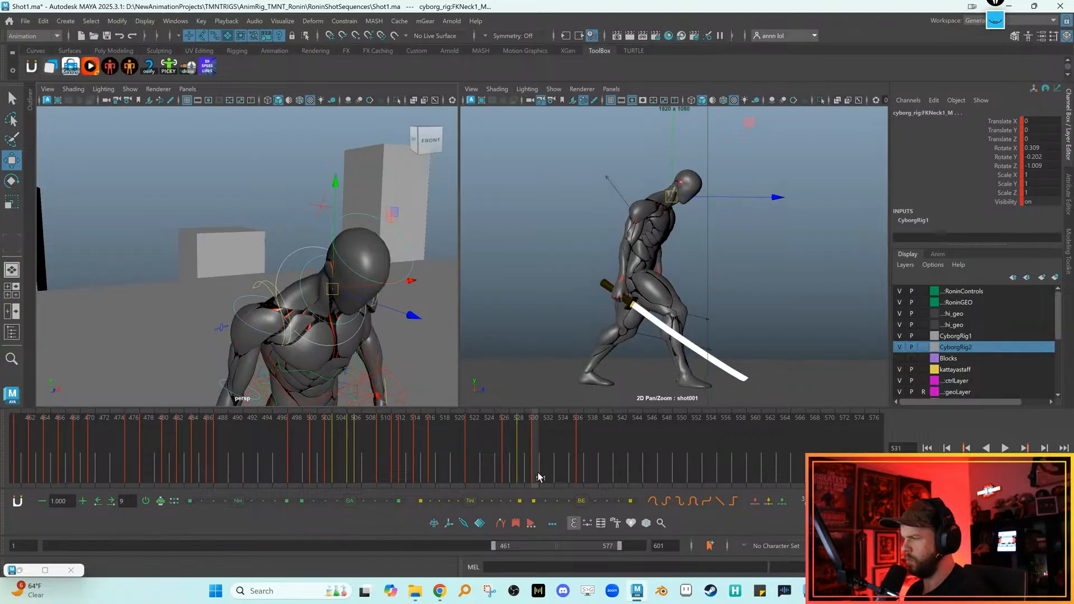
key("backslash")
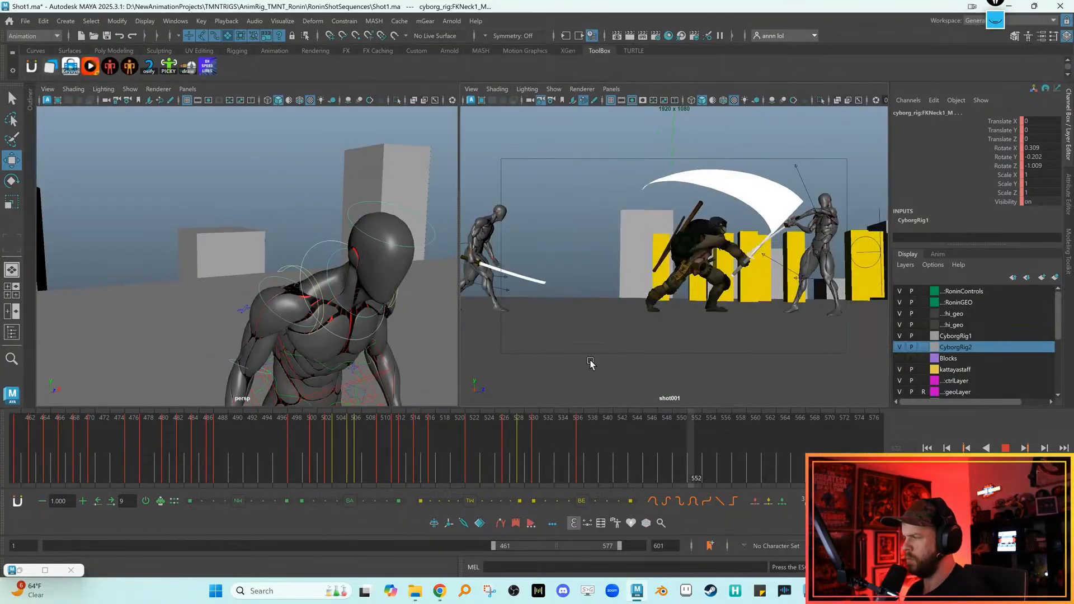
left_click(412, 468)
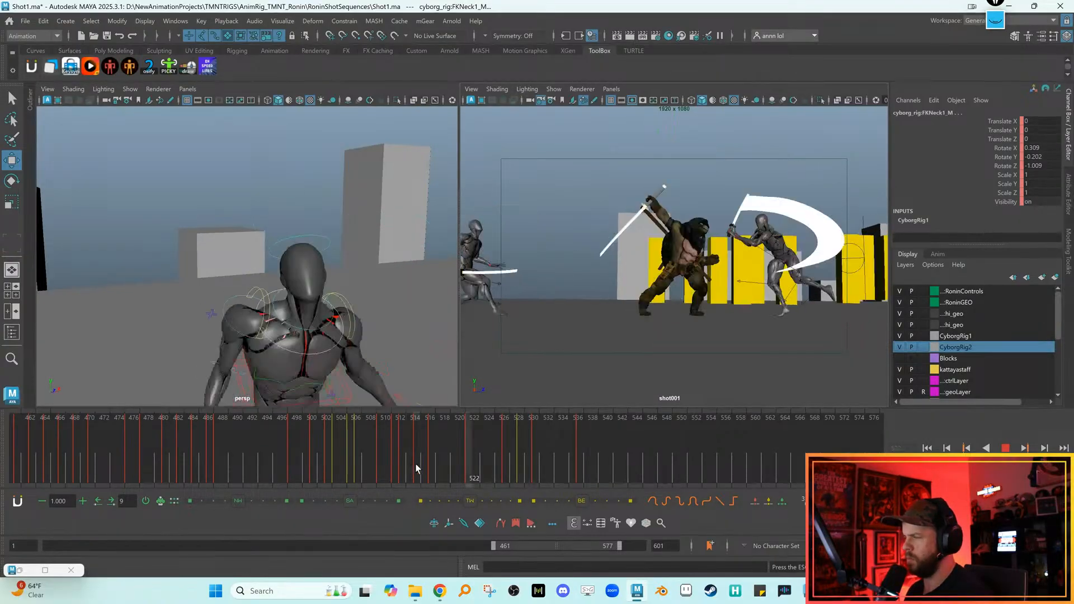
left_click(459, 466)
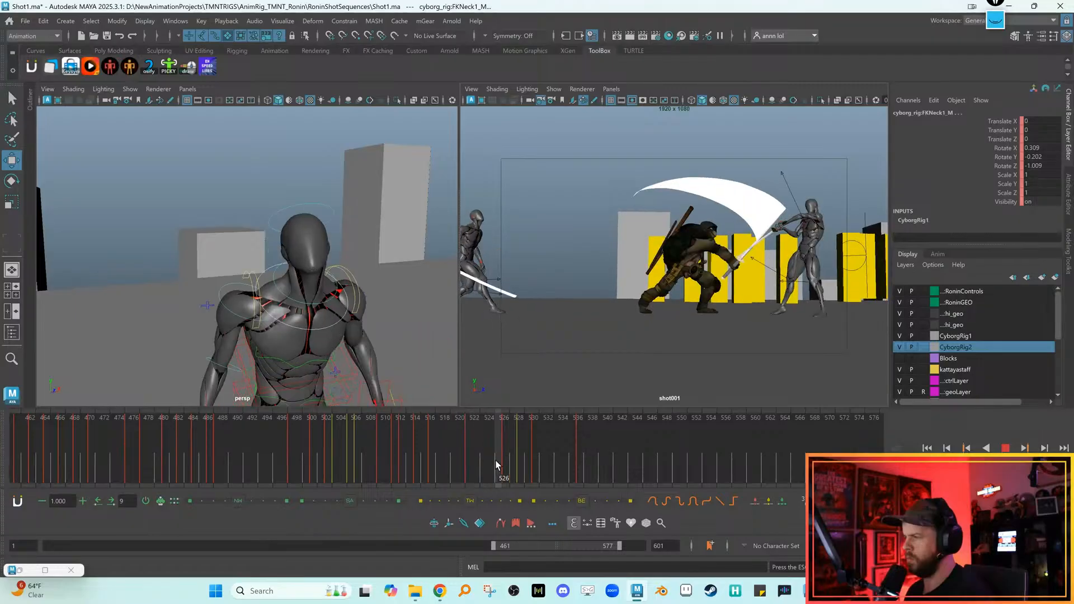
key("Escape")
Blend the selected neck controls at frame 529 toward an ease by about 42 and play back the full shot
left_click(511, 456)
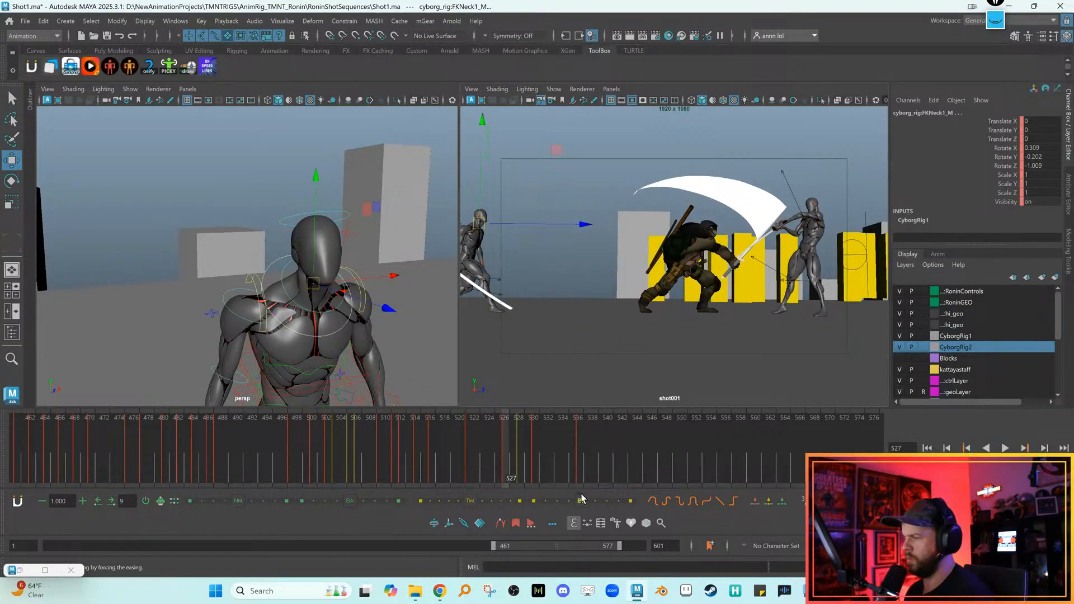
key("alt+period")
key("alt+period")
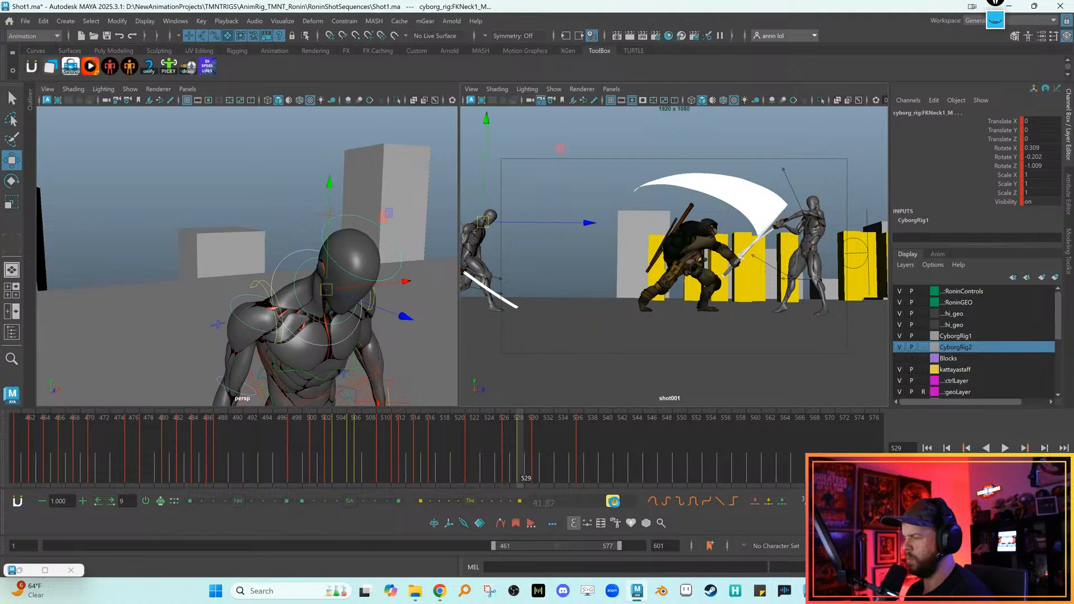
key("alt+comma")
key("alt+comma")
left_click(599, 502)
key("alt+v")
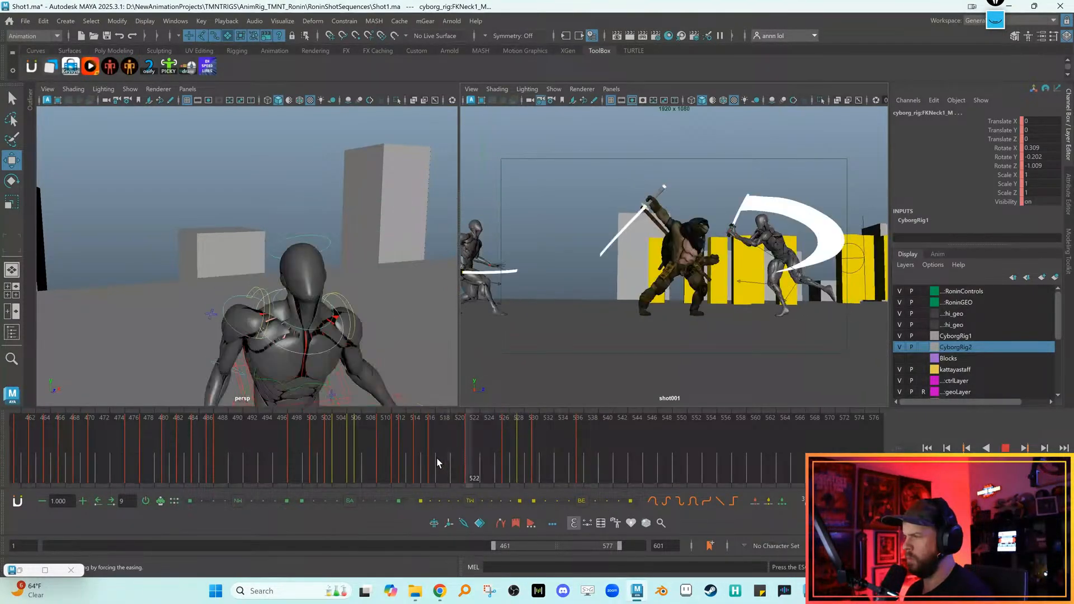
key("alt+v")
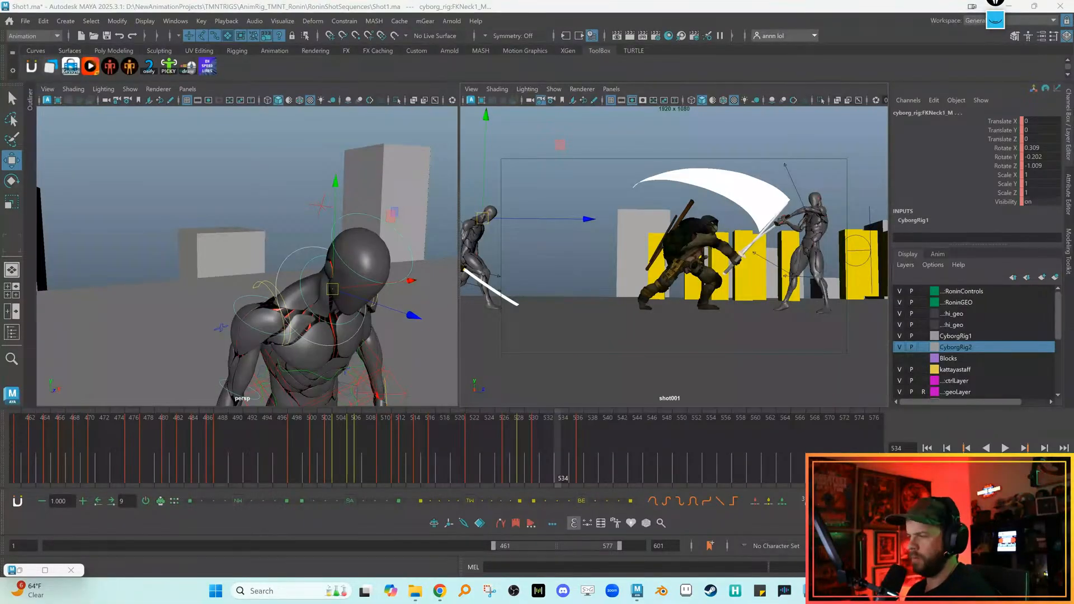
key("alt+v")
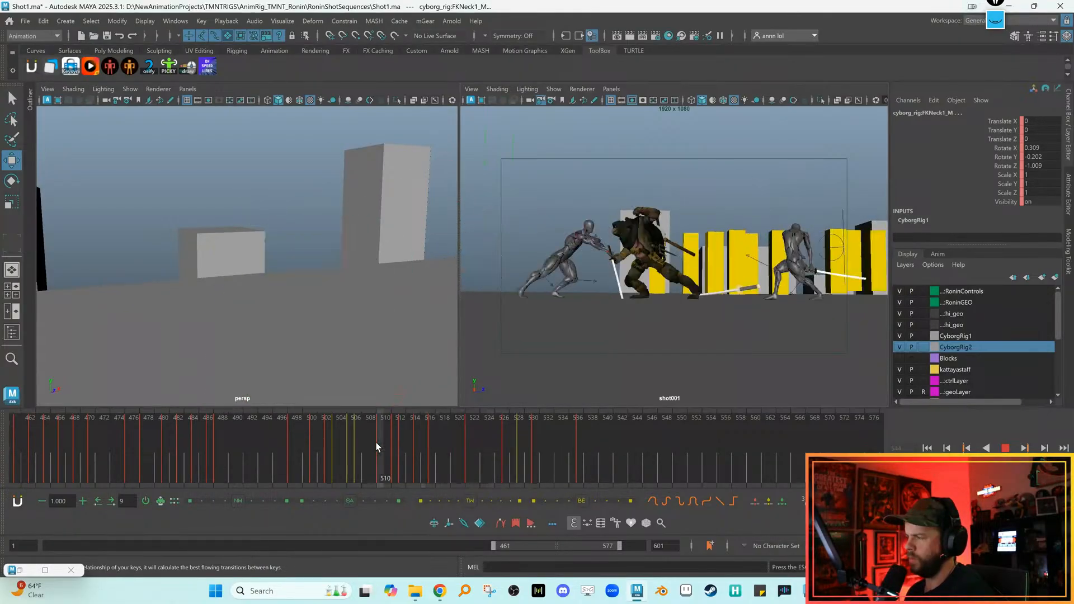
Play back and scrub the shot, and compare the cyborg's poses around frames 513 to 516
key("Escape")
key("alt+v")
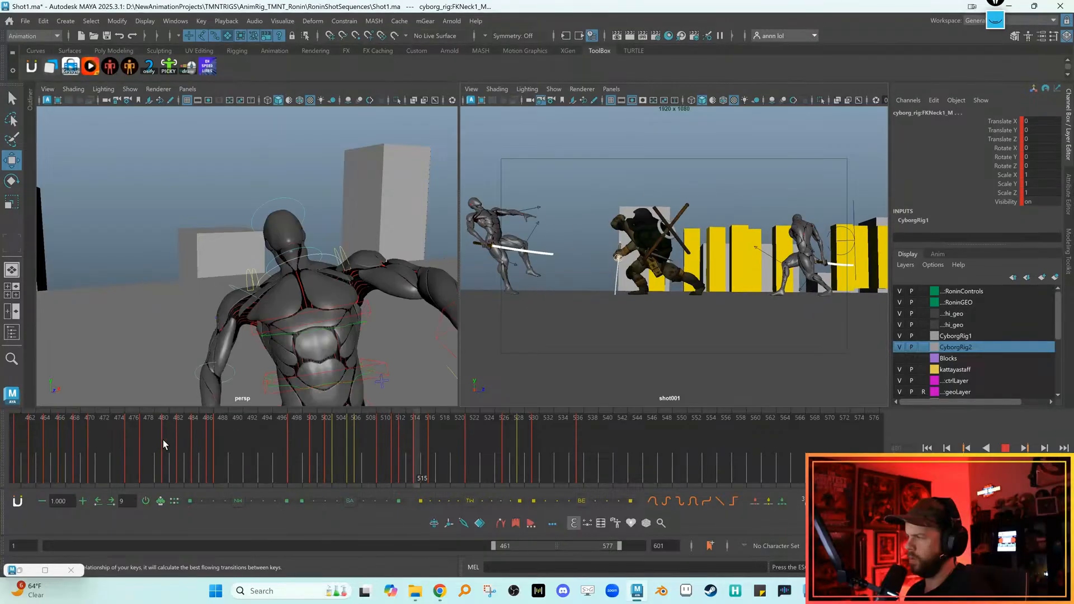
key("Escape")
left_click(135, 438)
key("alt+v")
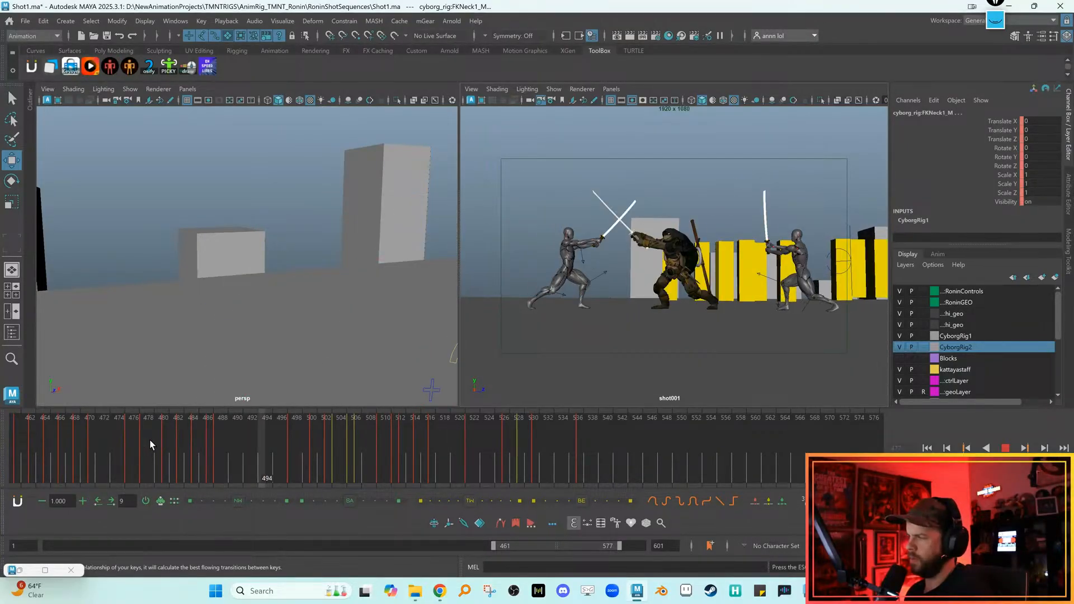
left_click(176, 439)
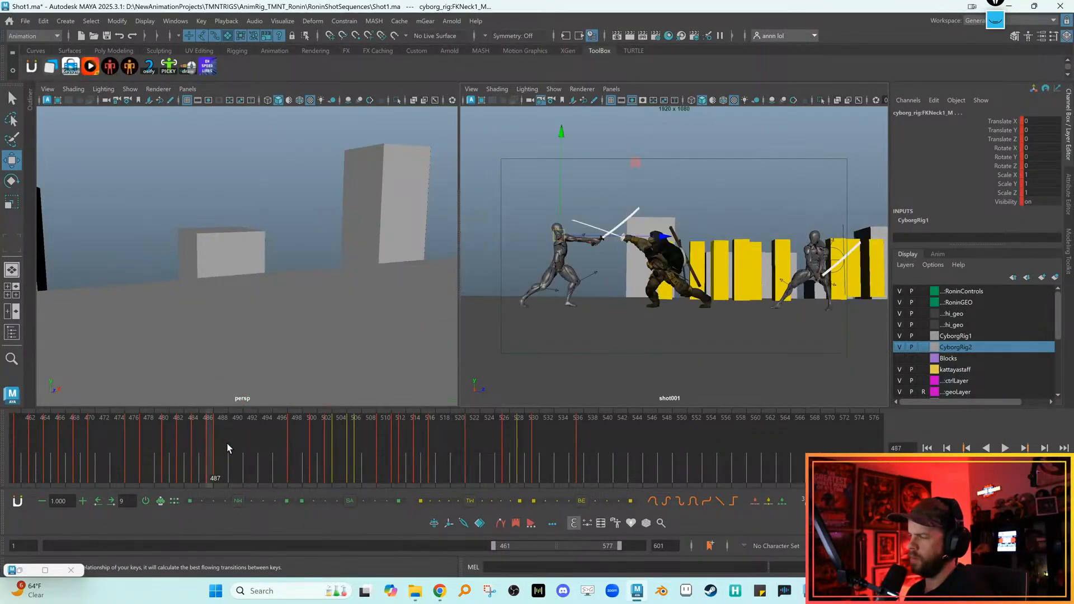
mouse_move(170, 445)
left_mouse_down()
mouse_move(441, 455)
mouse_move(398, 455)
left_mouse_up()
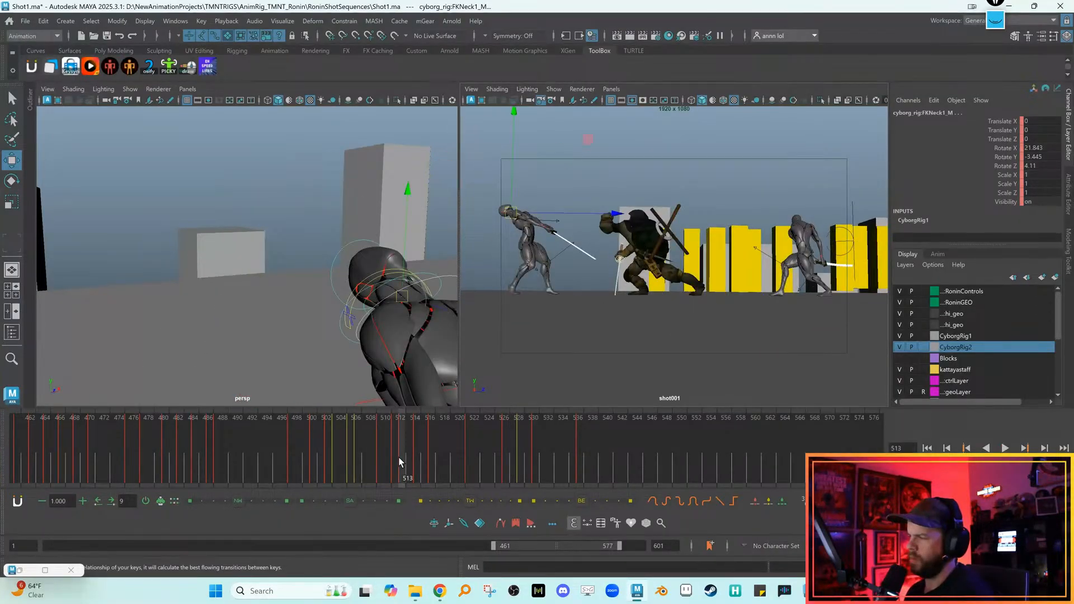
key("alt+period")
key("alt+period")
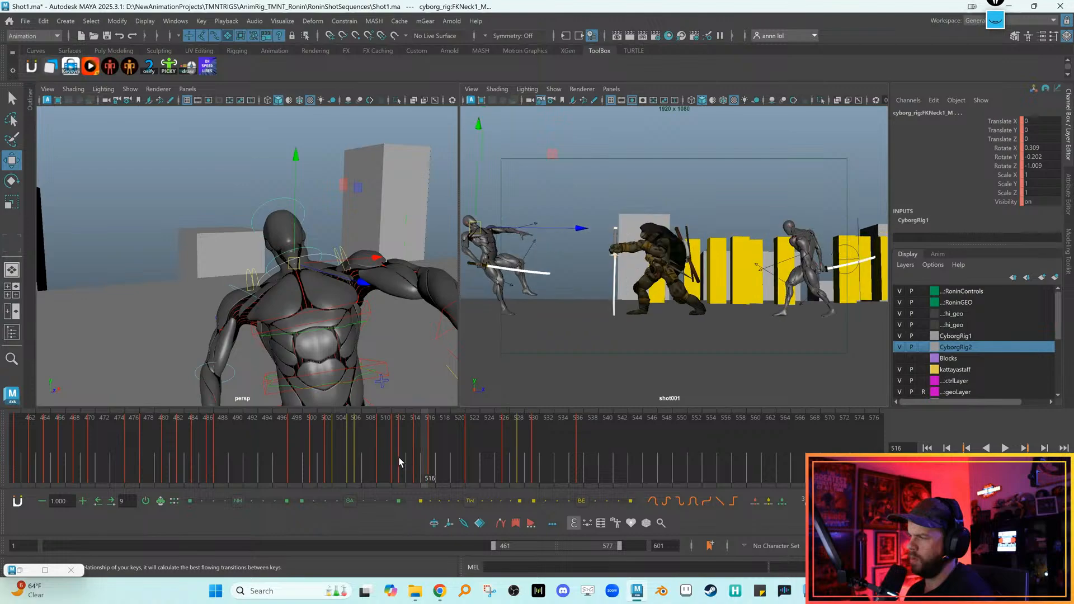
key("alt+comma")
key("alt+comma")
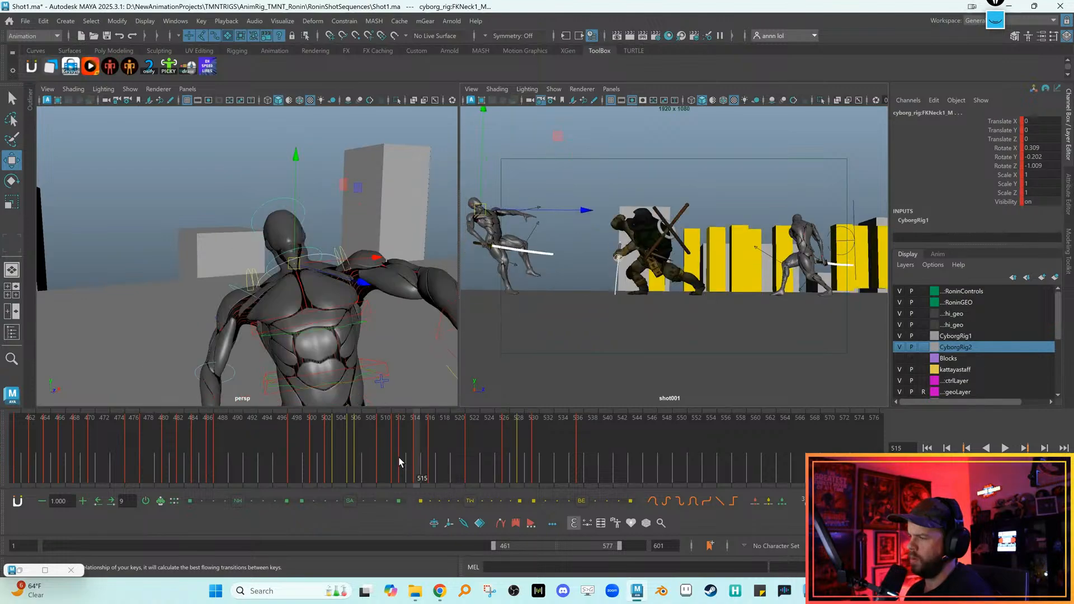
Rotate the root control RootX_M at frame 515 to about -17.3, 340.6, 9.6 so the body leans farther back
middle_click_drag(378, 365, 329, 259, "alt")
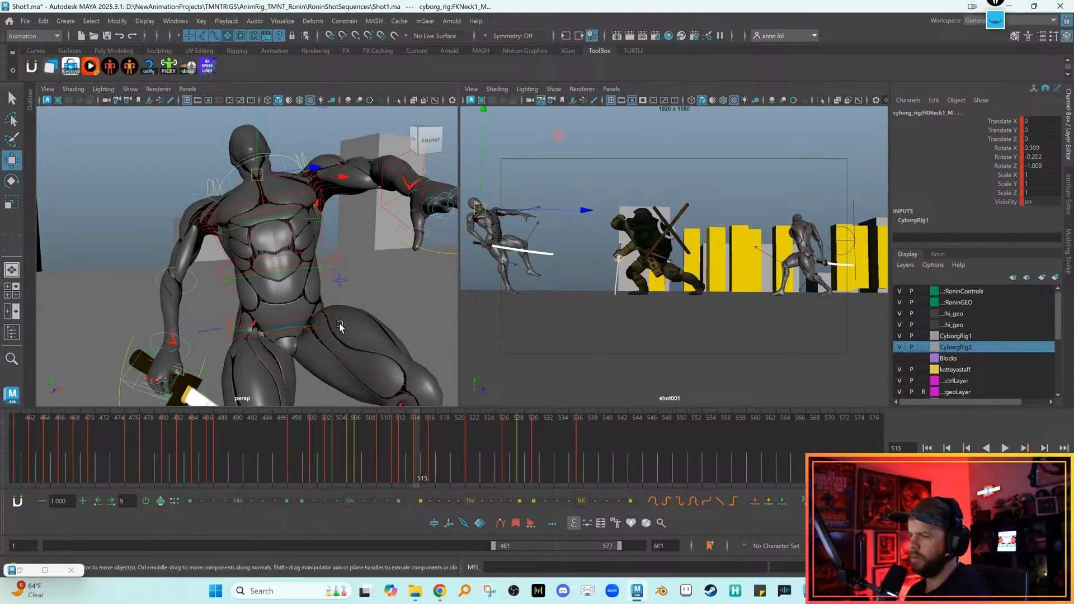
left_click_drag(340, 326, 313, 325, "alt")
left_click(215, 325)
left_click(214, 328)
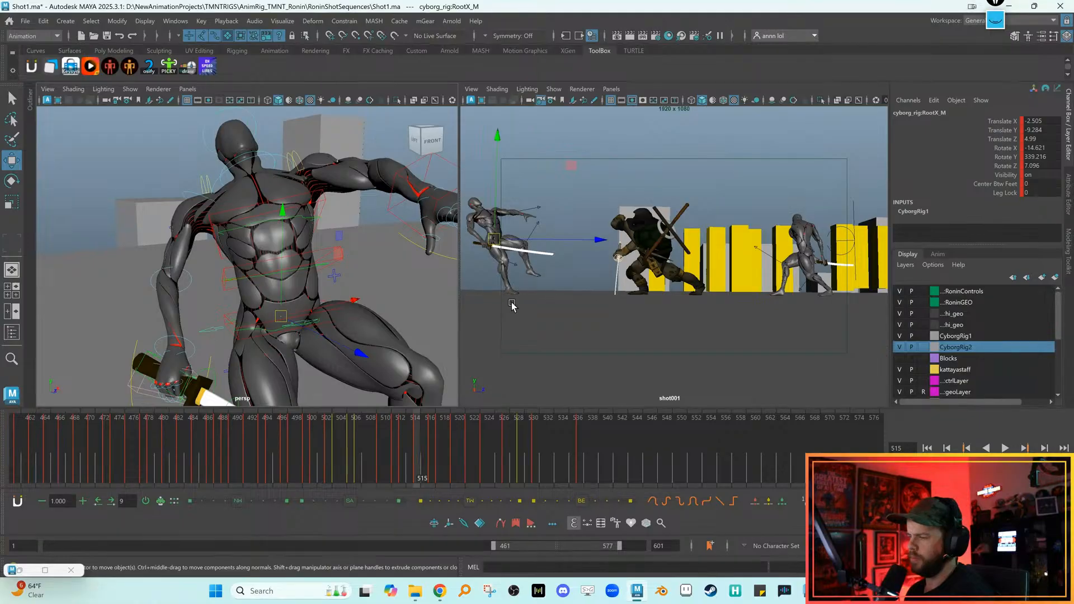
key("e")
left_click_drag(572, 193, 520, 208)
key("w")
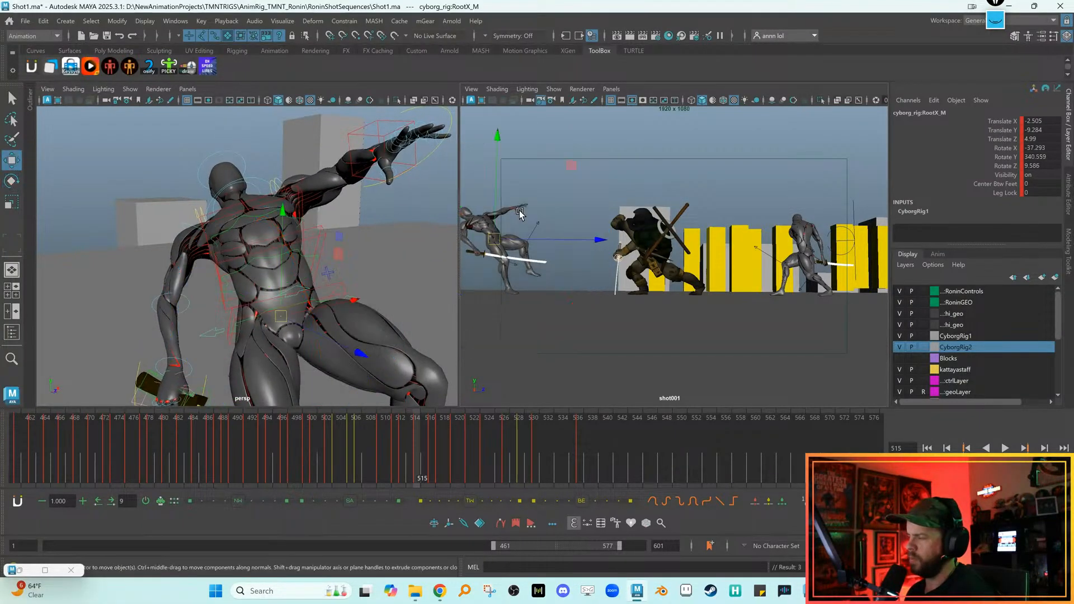
Select the chest control IKSpine3_M, blend its frame 515 pose toward an ease, and play back the shot
left_click(305, 235)
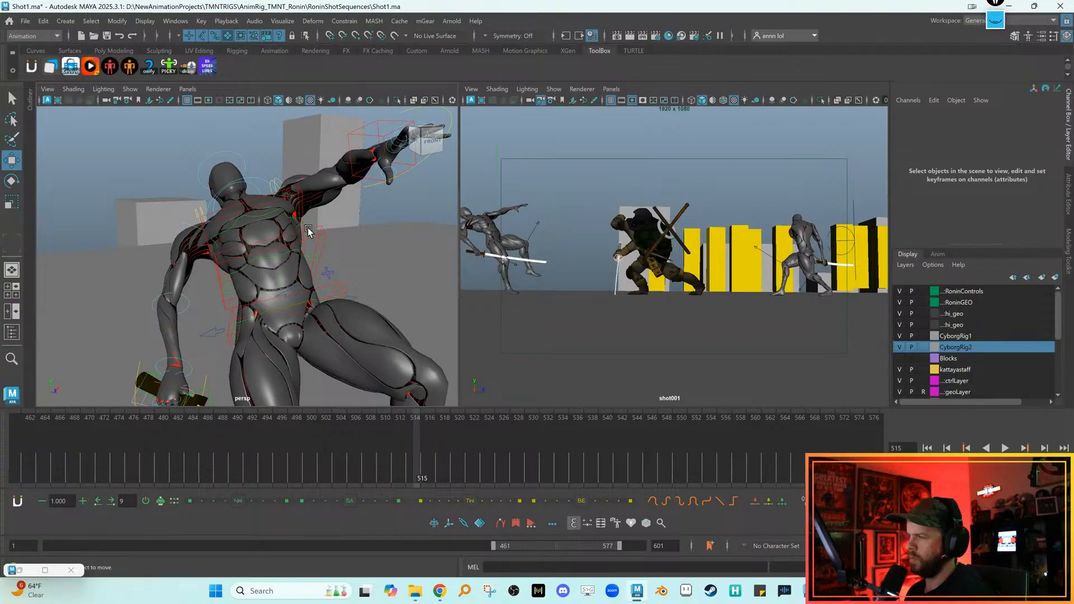
left_click(302, 193)
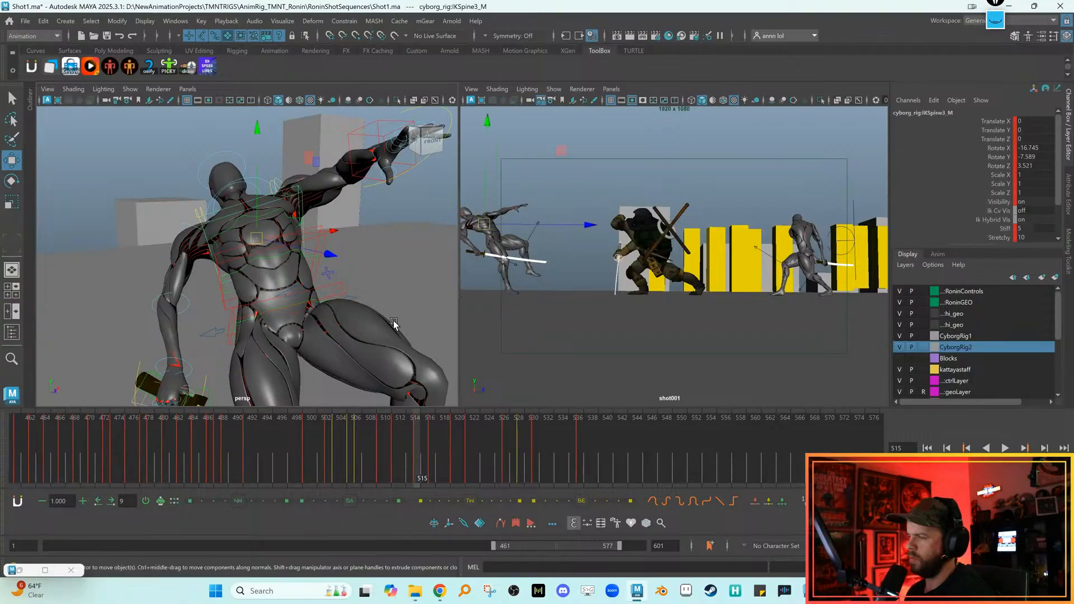
left_click_drag(581, 501, 608, 505)
key("alt+v")
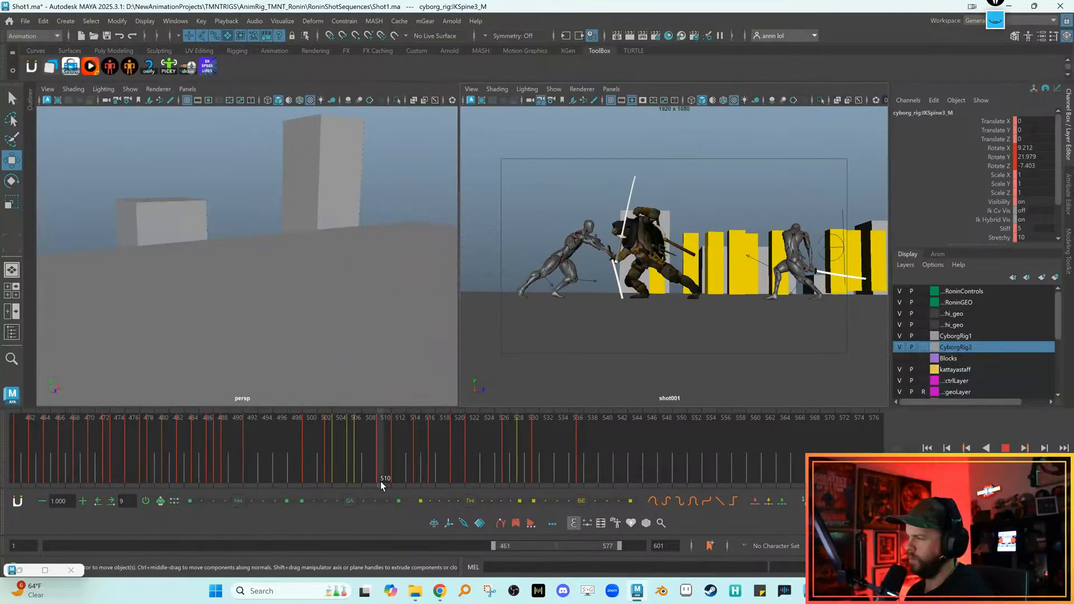
Examine the cyborg's recoil from the side by scrubbing and playing back the frames around 503 to 520
left_click_drag(425, 484, 431, 482)
right_click_drag(408, 388, 306, 278, "alt")
left_click_drag(307, 278, 328, 303, "alt")
key("alt+comma")
key("alt+comma")
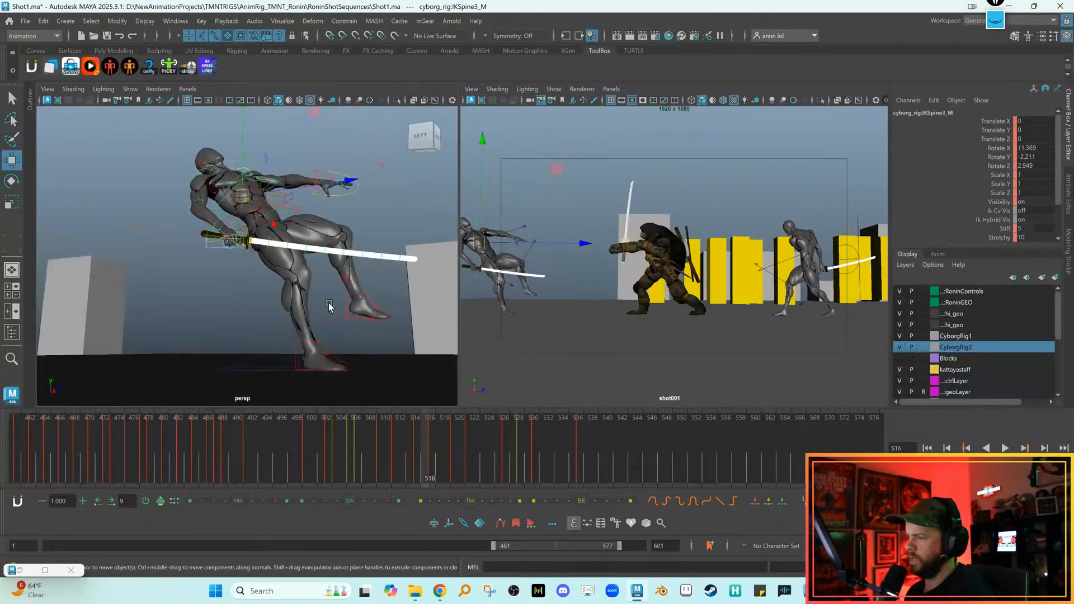
left_click(344, 445)
key("alt+v")
left_click(251, 453)
key("alt+v")
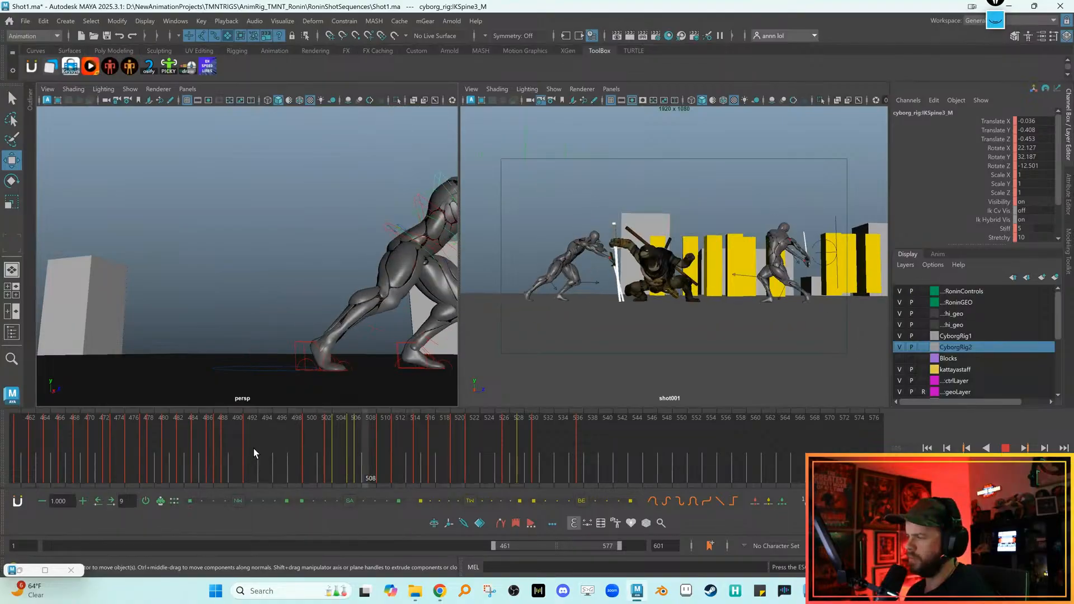
left_click(262, 450)
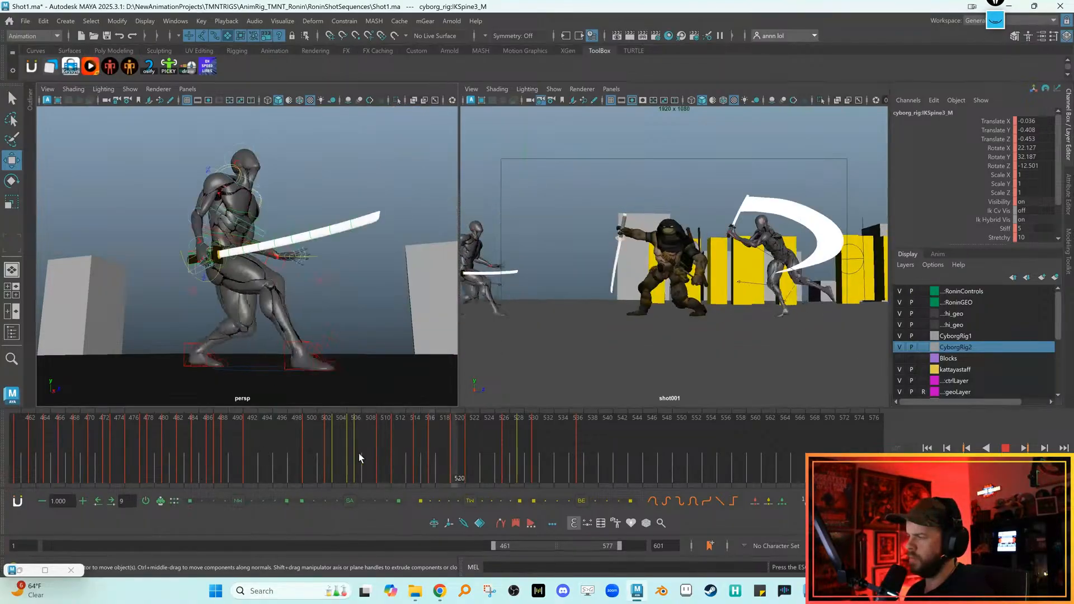
left_click(416, 453)
left_click(358, 455)
left_click(325, 459)
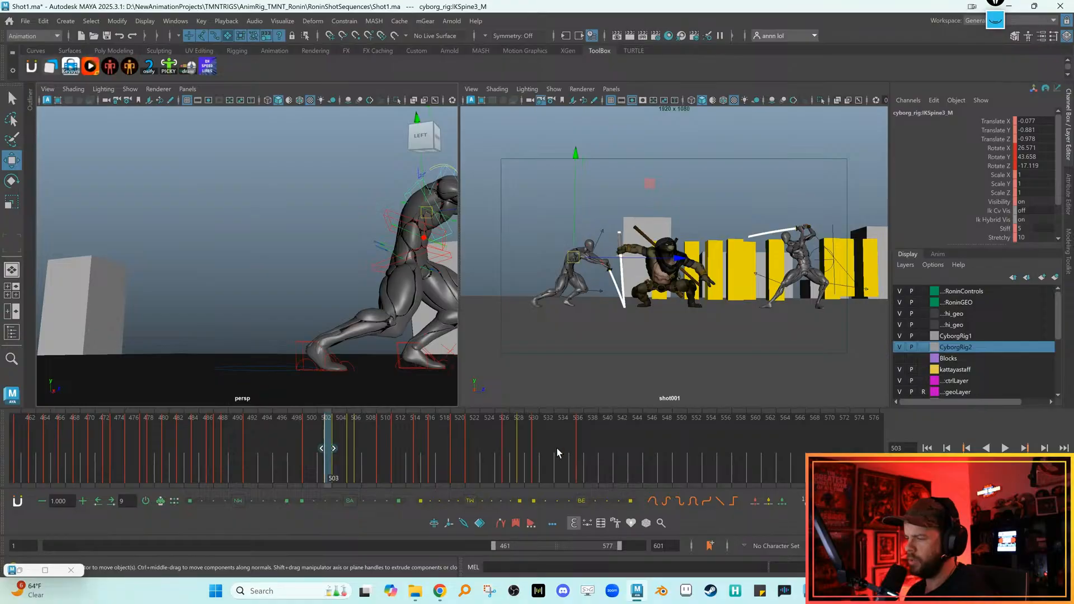
Try to offset the right foot control IKLeg_R across frames 503 to 537 and check it in playback
left_click_drag(327, 462, 570, 460, "shift")
mouse_move(342, 438)
left_mouse_down()
mouse_move(323, 444)
mouse_move(337, 441)
left_mouse_up()
left_click(299, 344)
key("alt+v")
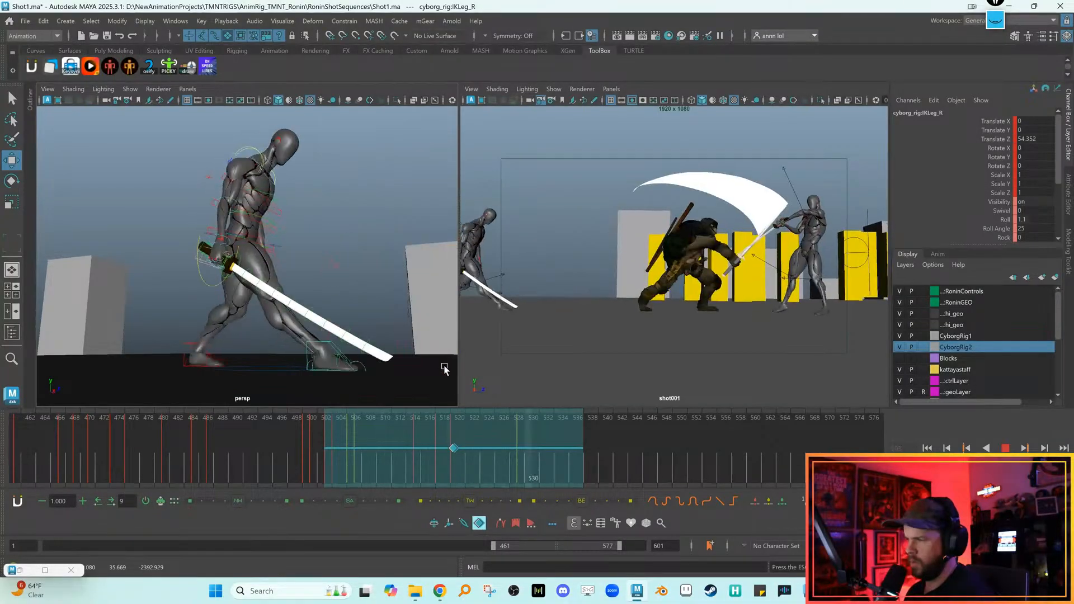
key("alt+v")
left_click(450, 448)
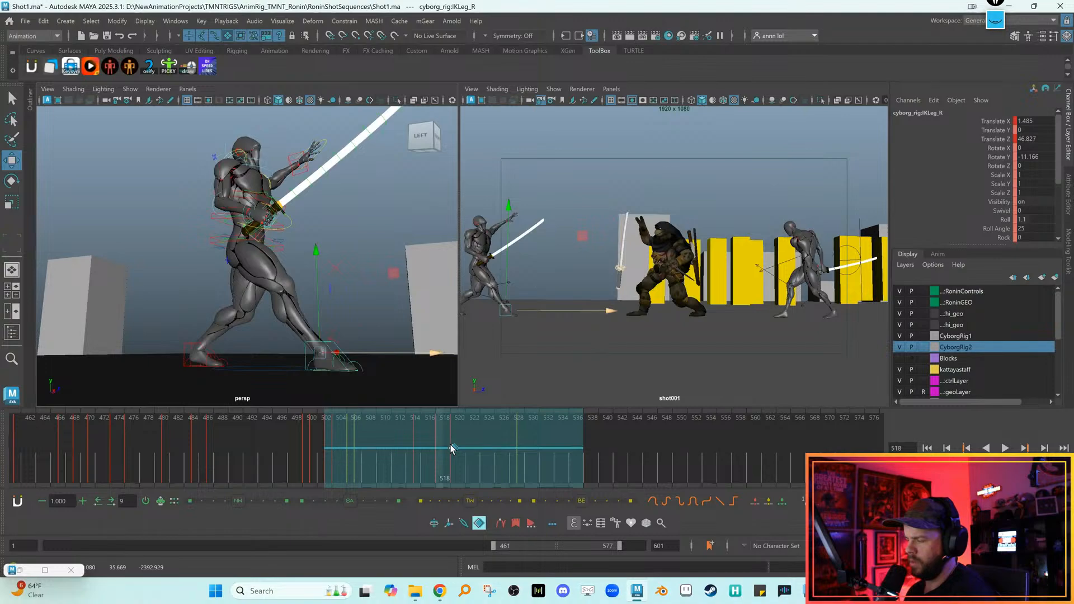
key("ctrl+z")
left_click(380, 354)
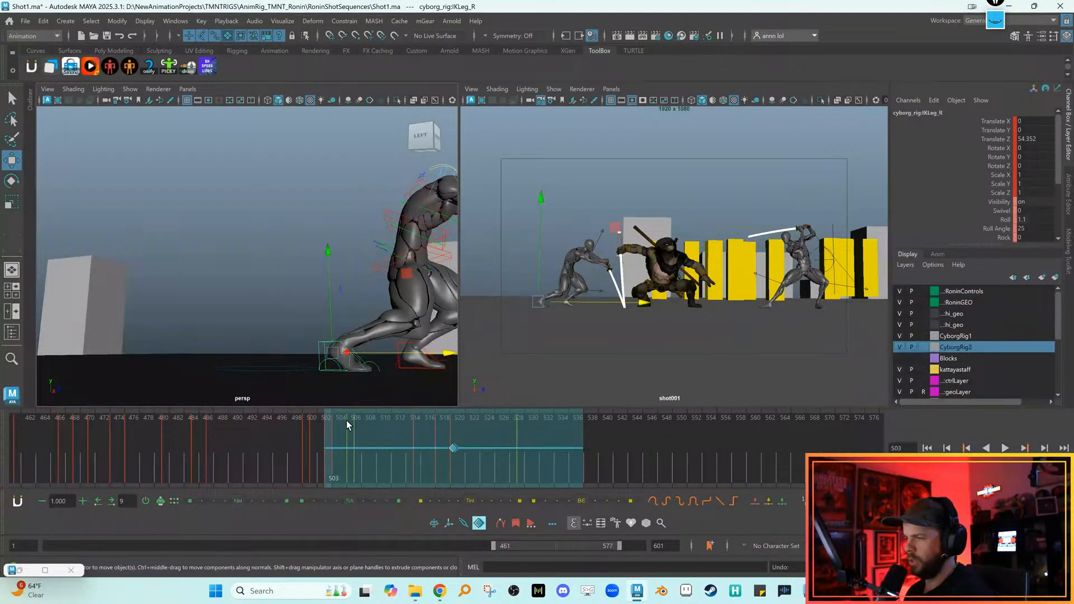
Select frames 502 to 538 and offset the right foot control IKLeg_R over them to about 58.9 in Translate Z at frame 503
mouse_move(317, 434)
left_mouse_down()
mouse_move(460, 448)
mouse_move(300, 448)
mouse_move(590, 455)
left_mouse_up()
key("ctrl+z")
key("f")
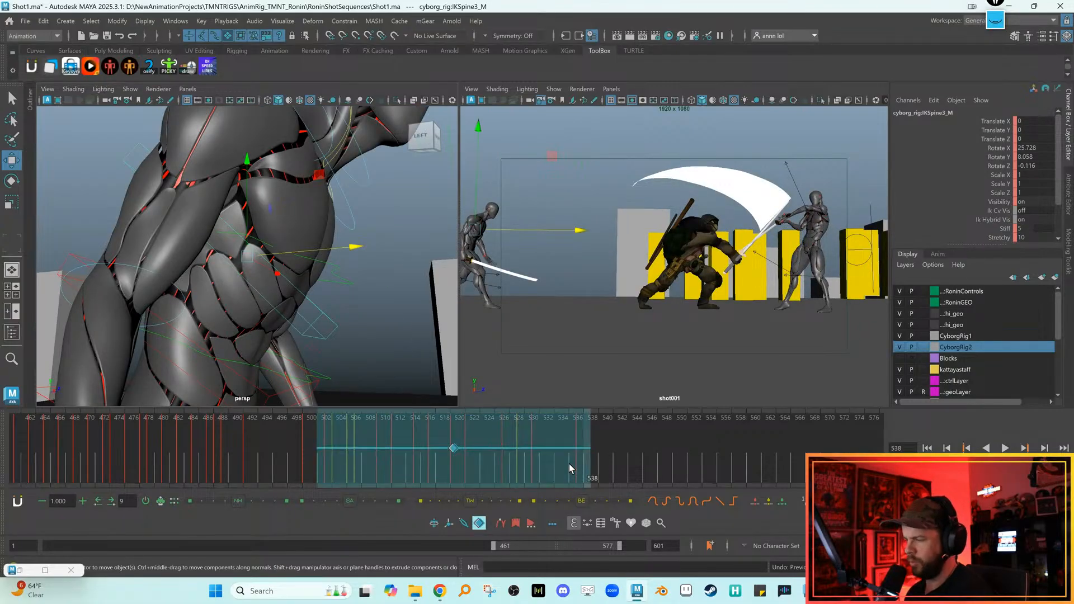
left_click(350, 448)
key("comma")
key("comma")
key("comma")
key("period")
key("f")
right_click_drag(338, 289, 237, 277, "alt")
key("f")
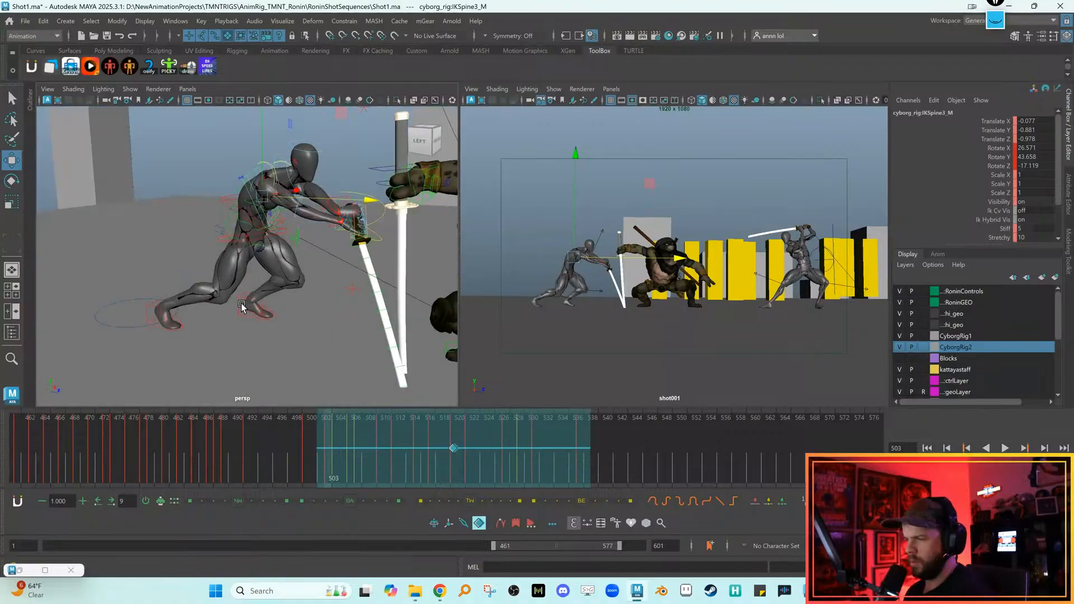
left_click(175, 323)
left_click(171, 324)
left_click_drag(250, 342, 263, 336)
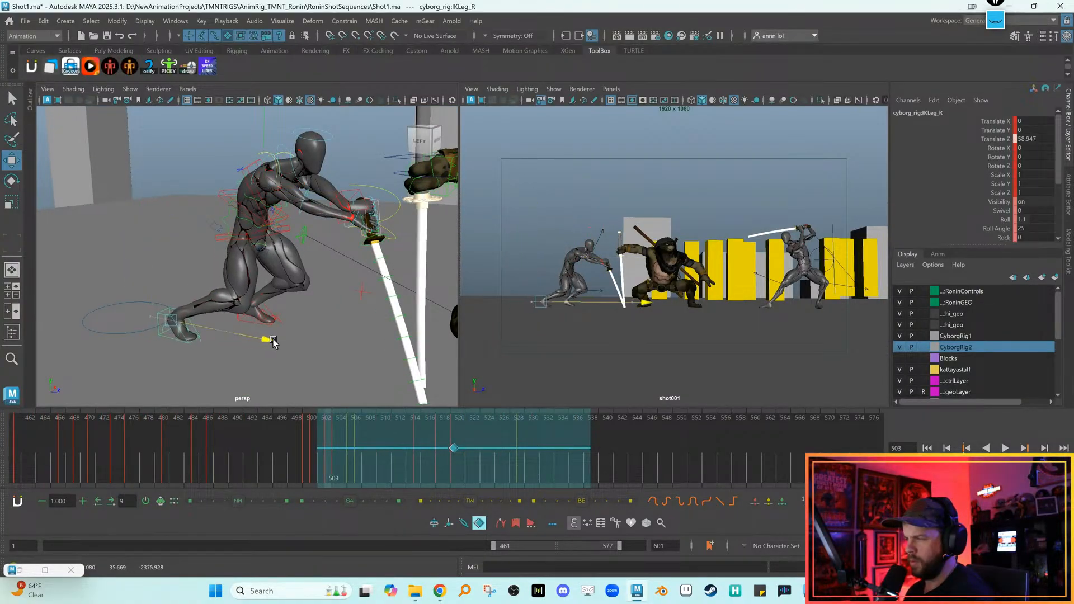
Offset the left foot control IKLeg_L forward over frames 502 to 538, bringing its Translate Z at frame 529 to about -13.2
left_click(294, 442)
left_click_drag(295, 439, 511, 438)
middle_click_drag(306, 311, 385, 328, "alt")
left_click_drag(212, 246, 332, 247, "alt")
left_click(228, 253)
left_click(131, 346)
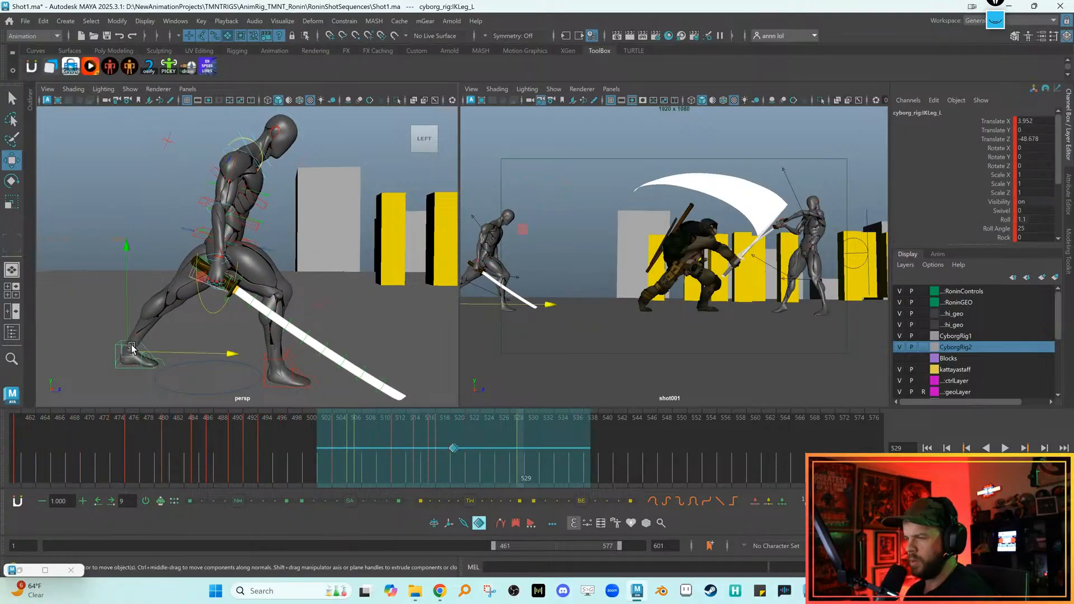
left_click_drag(238, 356, 297, 359)
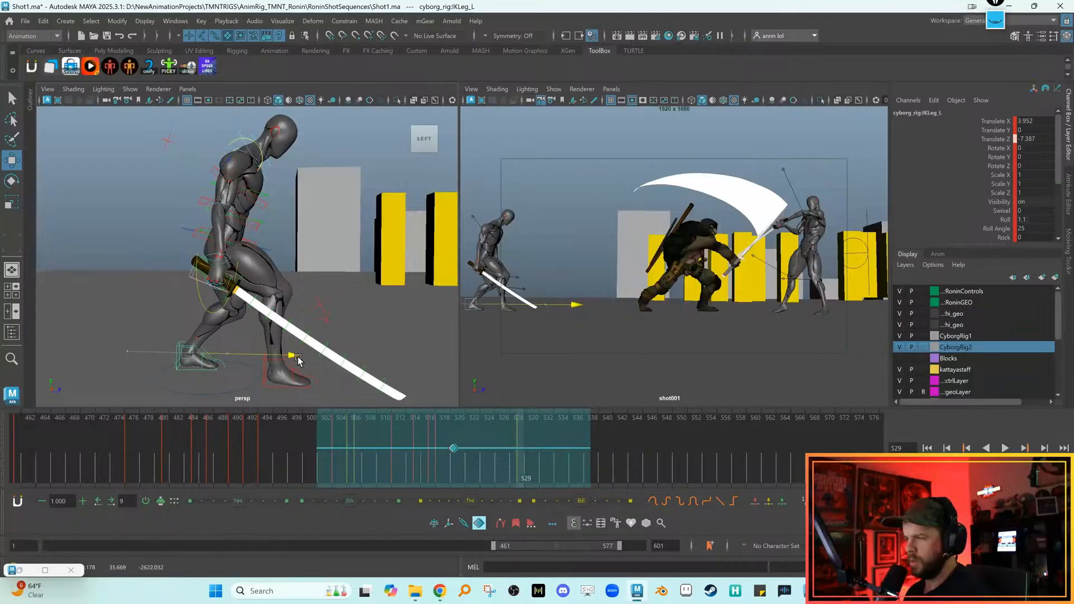
Play back and scrub the shot to check the narrower stance and the landing around frames 515 to 526
left_click(300, 471)
key("alt+v")
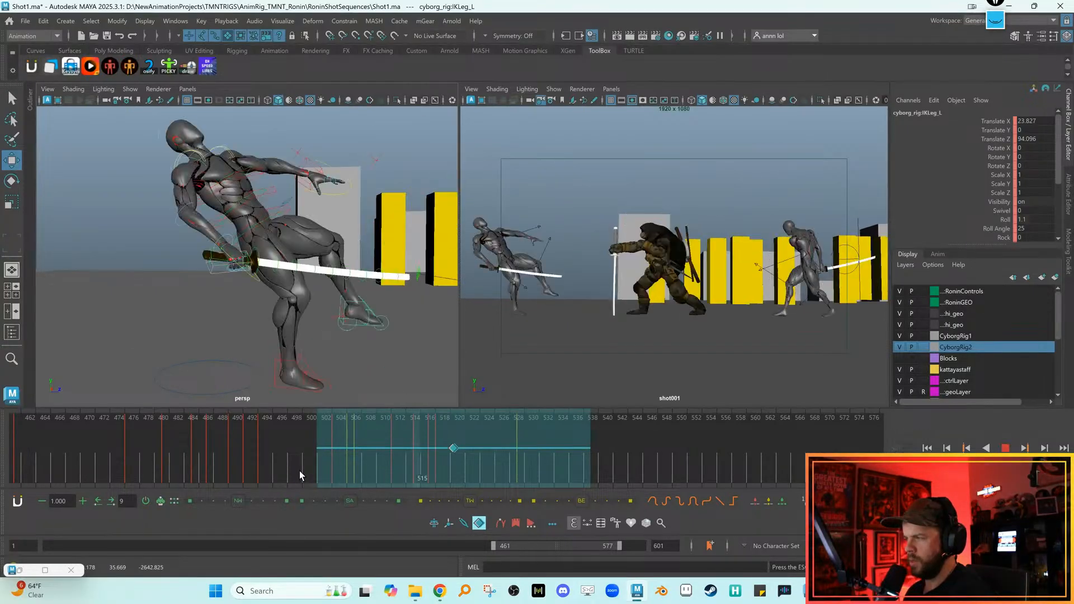
left_click(267, 467)
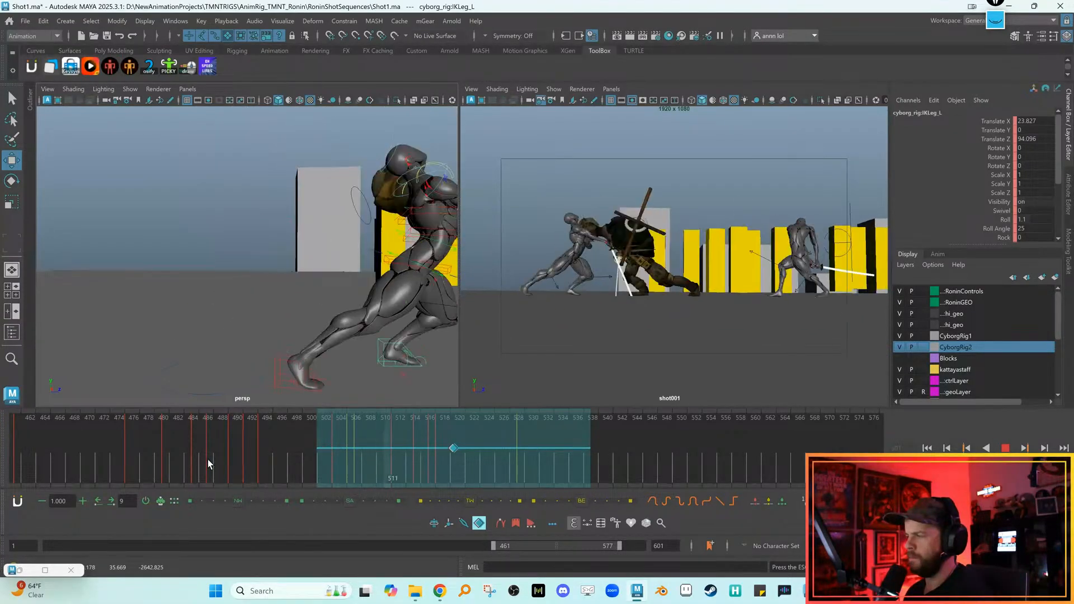
key("Escape")
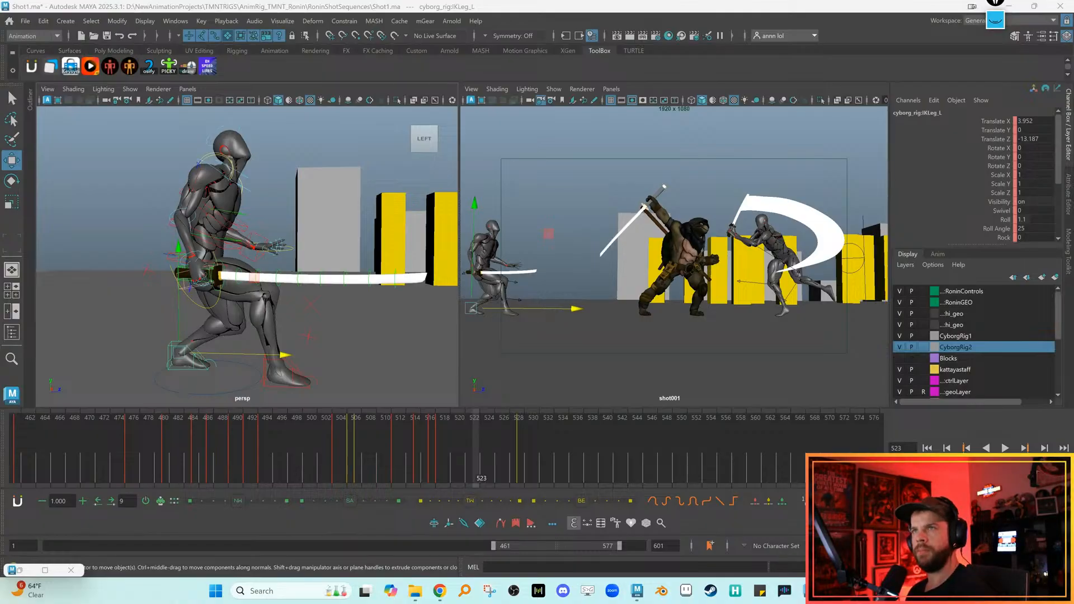
left_click(312, 456)
key("alt+v")
left_click(423, 448)
left_click(442, 449)
mouse_move(443, 453)
left_mouse_down()
mouse_move(522, 454)
mouse_move(459, 464)
left_mouse_up()
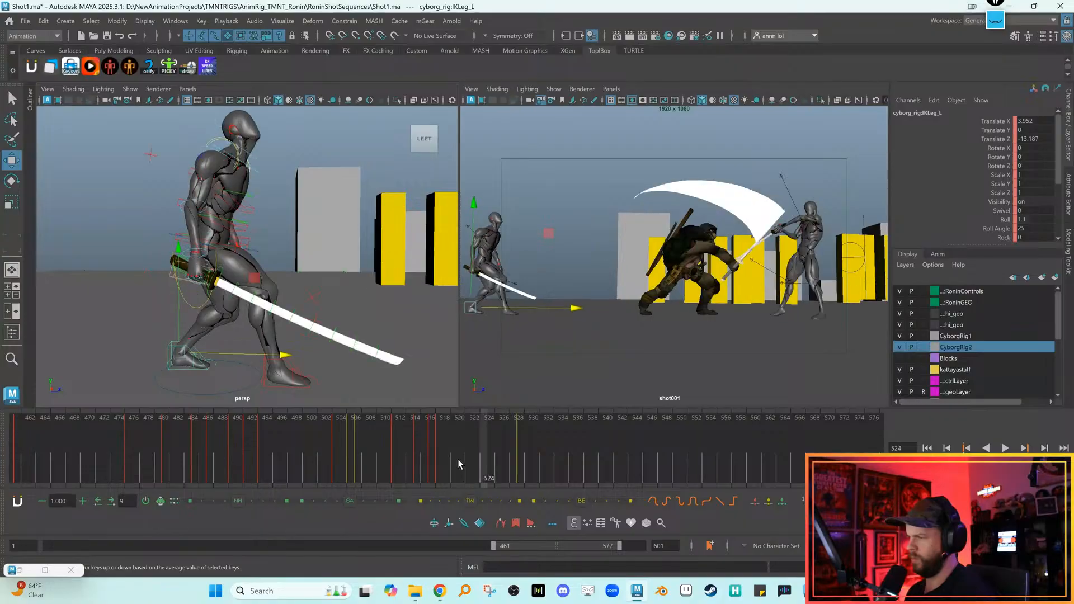
key("alt+v")
key("alt+comma")
Adjust the root control RootX_M vertically at frame 527 to a Translate Y of about -17.9 and play back the landing
left_click(301, 250)
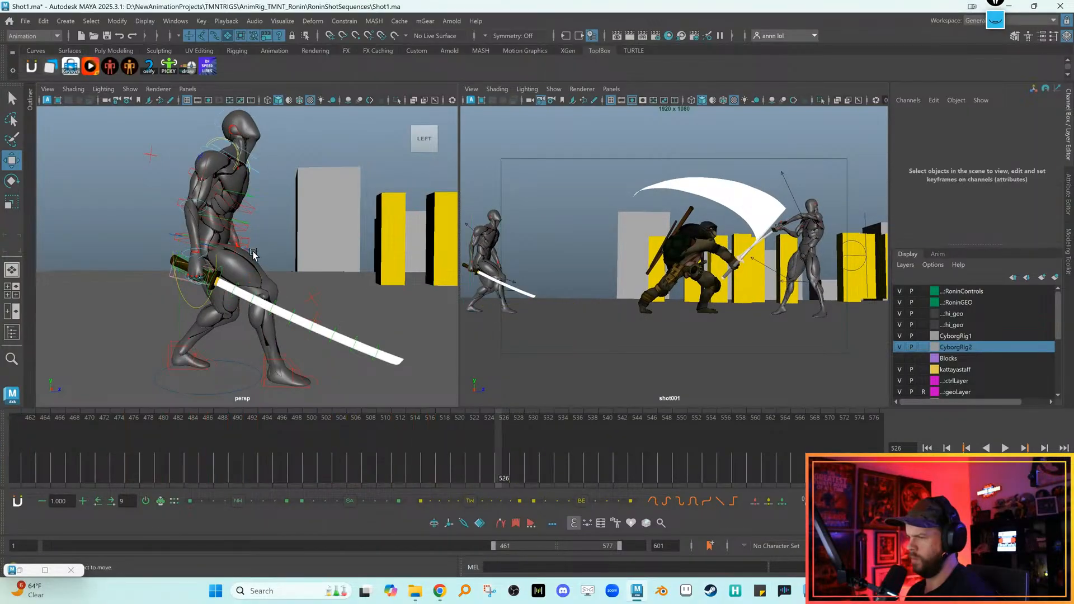
left_click(253, 255)
key("alt+comma")
key("alt+comma")
key("alt+comma")
key("alt+comma")
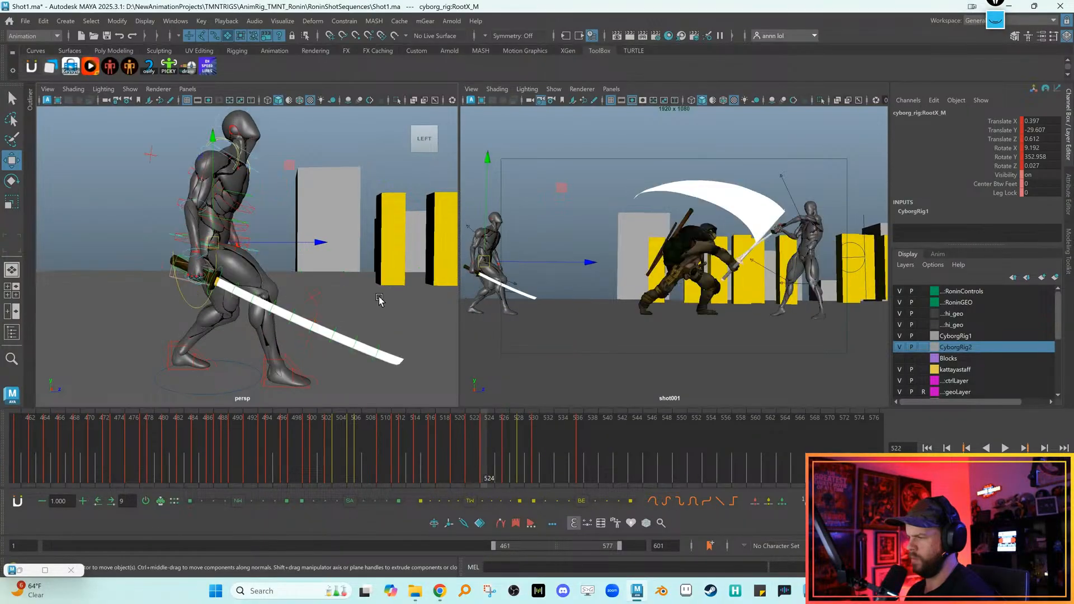
key("alt+period")
key("alt+period")
key("alt+period")
key("alt+period")
key("alt+period")
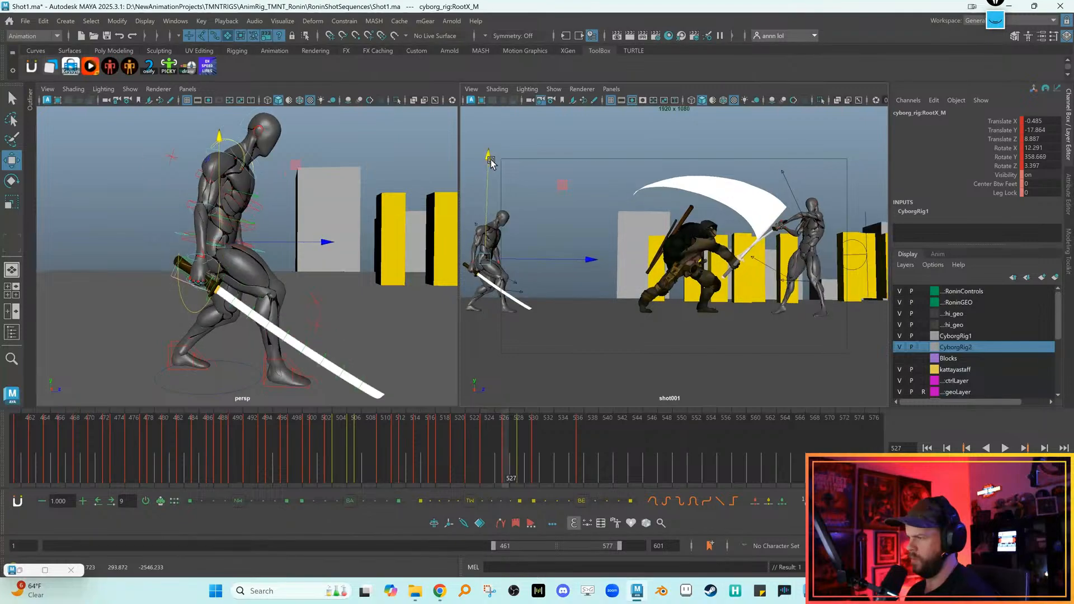
key("alt+comma")
key("alt+comma")
key("alt+v")
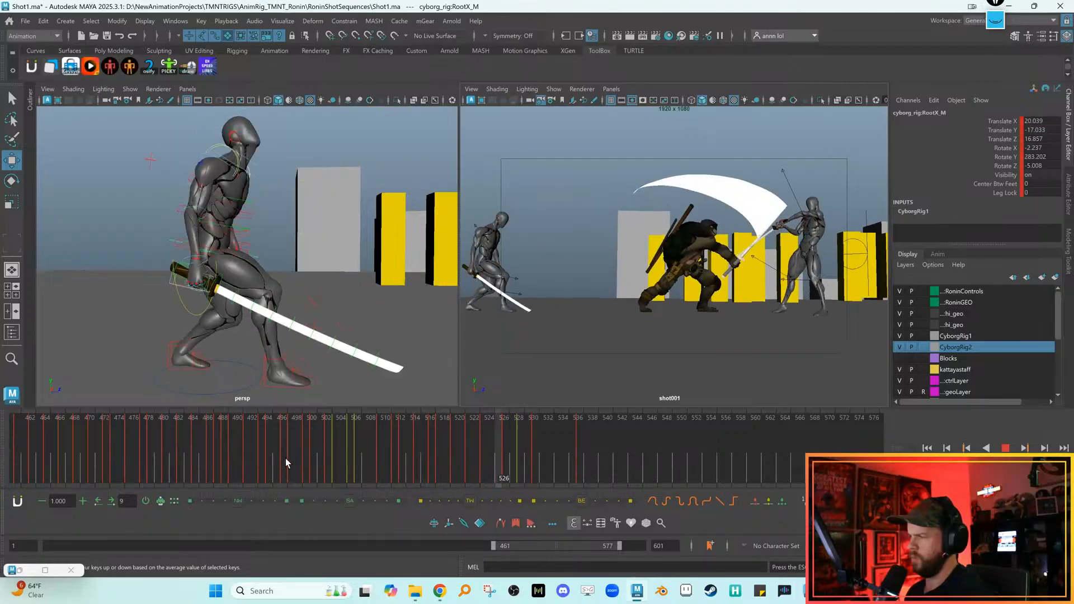
key("Escape")
Inspect the characters close up in the shot camera at frames 546 and 524 using 2D pan and zoom
left_click(650, 460)
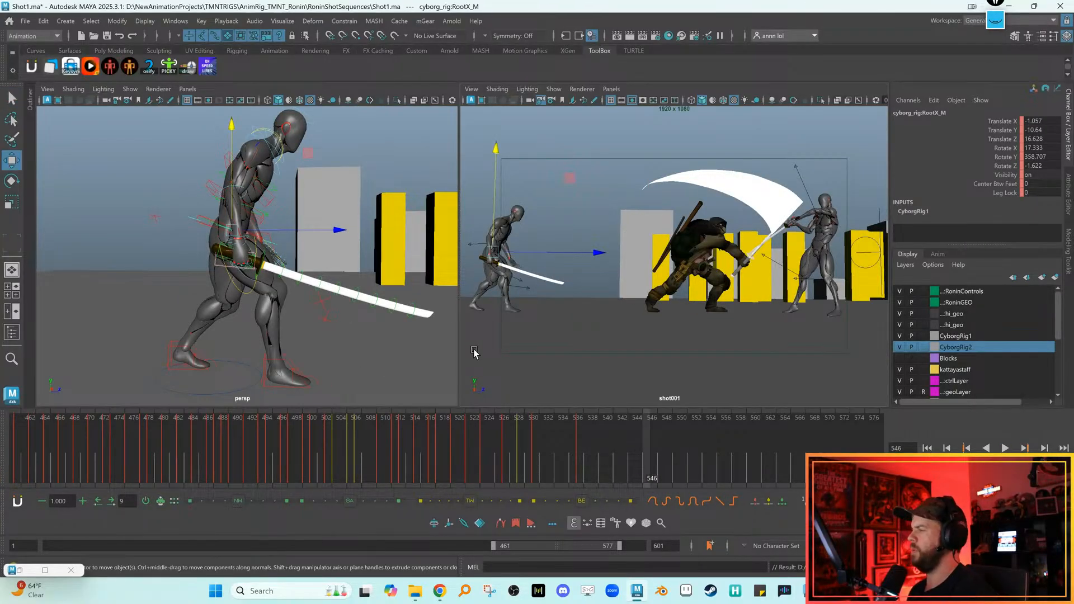
key("backslash")
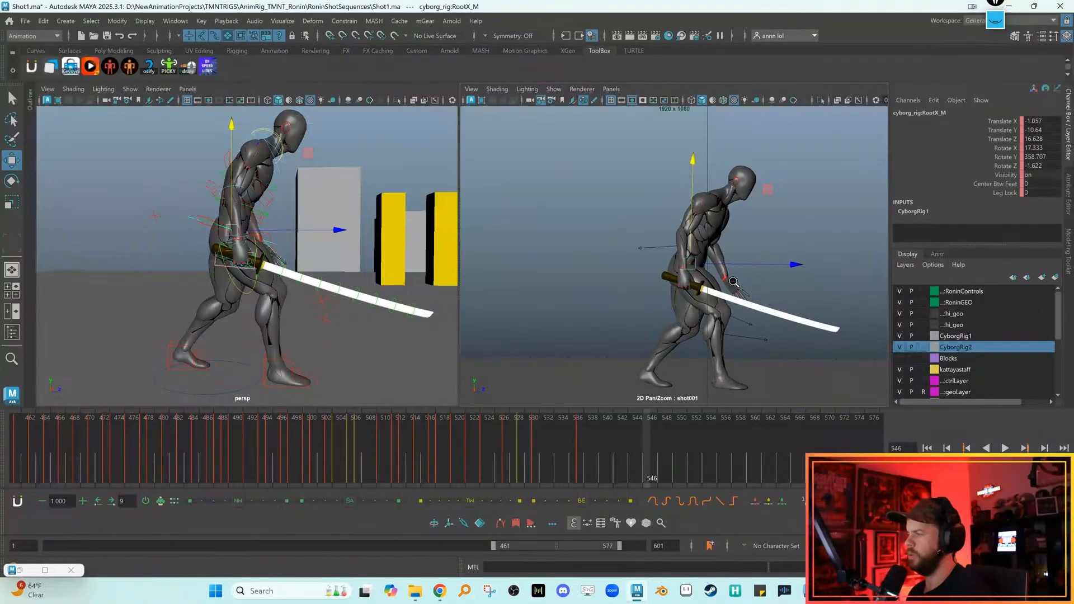
middle_click_drag(794, 297, 537, 306)
scroll(671, 307, "down", 2)
middle_click_drag(844, 305, 669, 306)
middle_click_drag(755, 325, 680, 328)
mouse_move(487, 449)
left_mouse_down()
mouse_move(537, 449)
mouse_move(503, 431)
mouse_move(471, 432)
mouse_move(486, 430)
left_mouse_up()
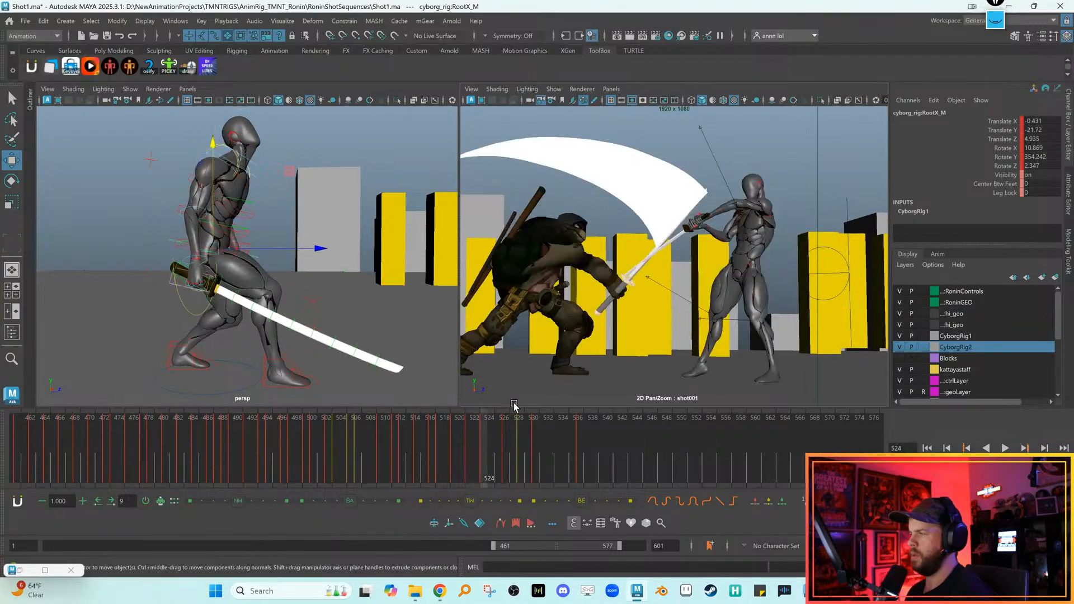
Compare the fighters' poses on the keys and frames around 522 to 524 in the zoomed shot camera
key("comma")
key("period")
key("comma")
key("period")
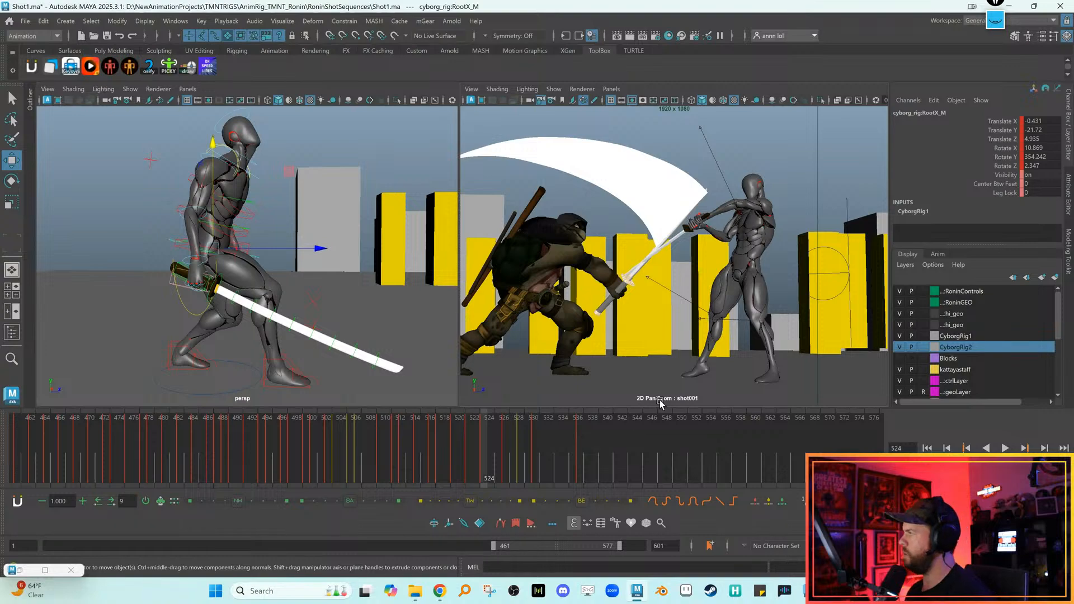
key("comma")
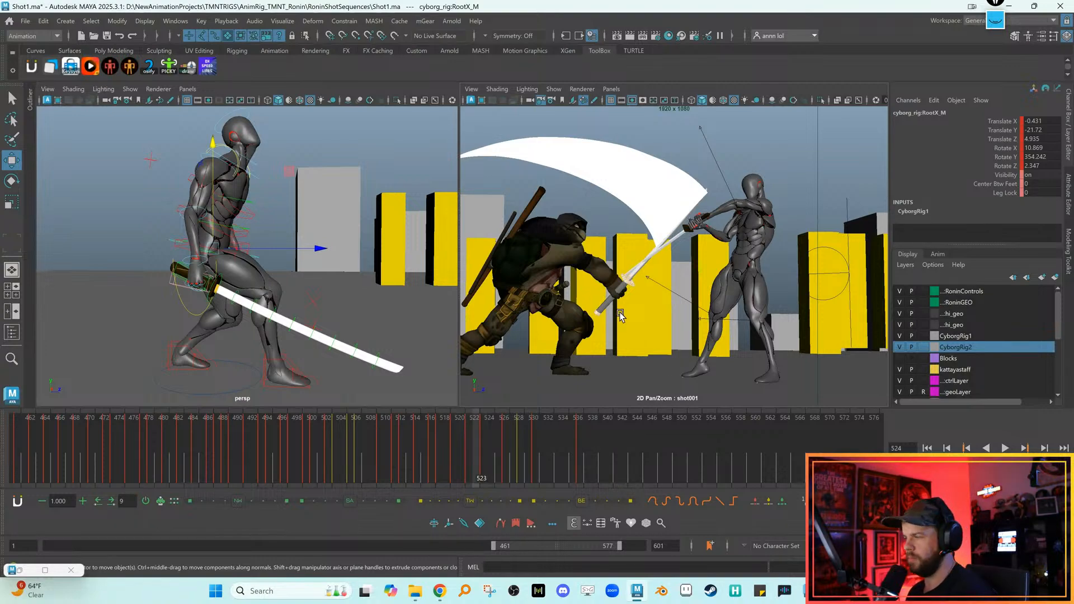
key("alt+comma")
key("alt+period")
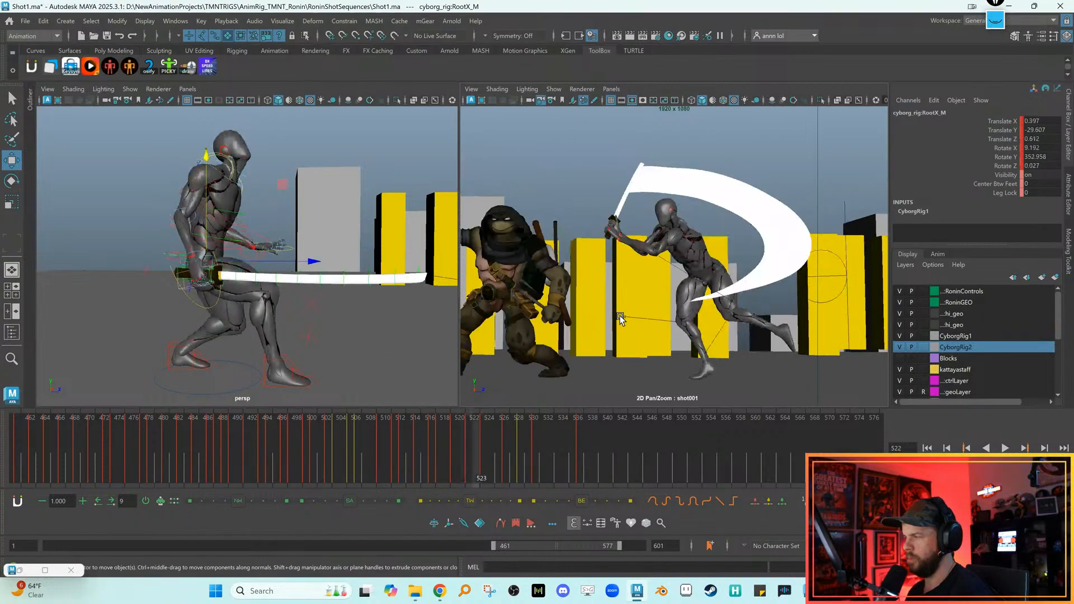
key("backslash")
key("backslash")
key("alt+comma")
Play the shot from frame 504 with the camera's 2D pan and zoom on, and stop at frame 524
left_click_drag(409, 430, 340, 428)
key("backslash")
key("backslash")
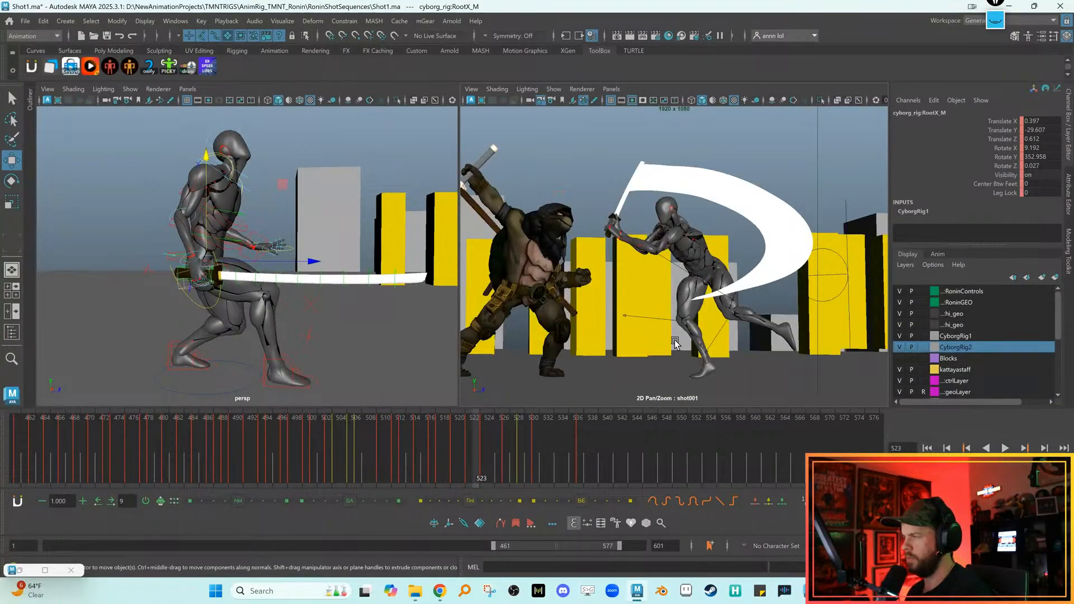
key("backslash")
key("backslash")
key("backslash")
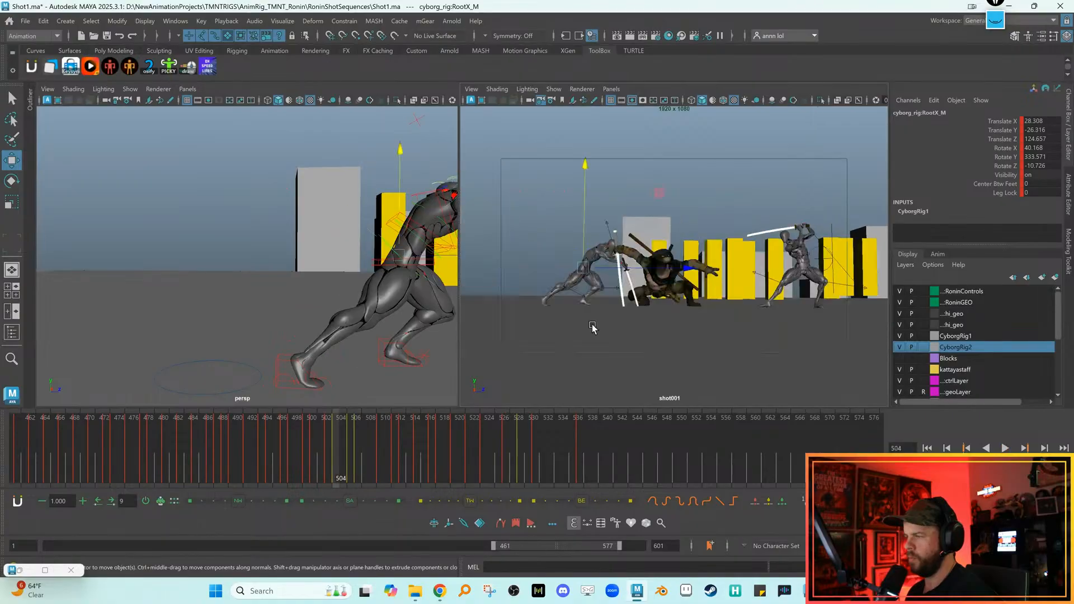
key("backslash")
key("alt+v")
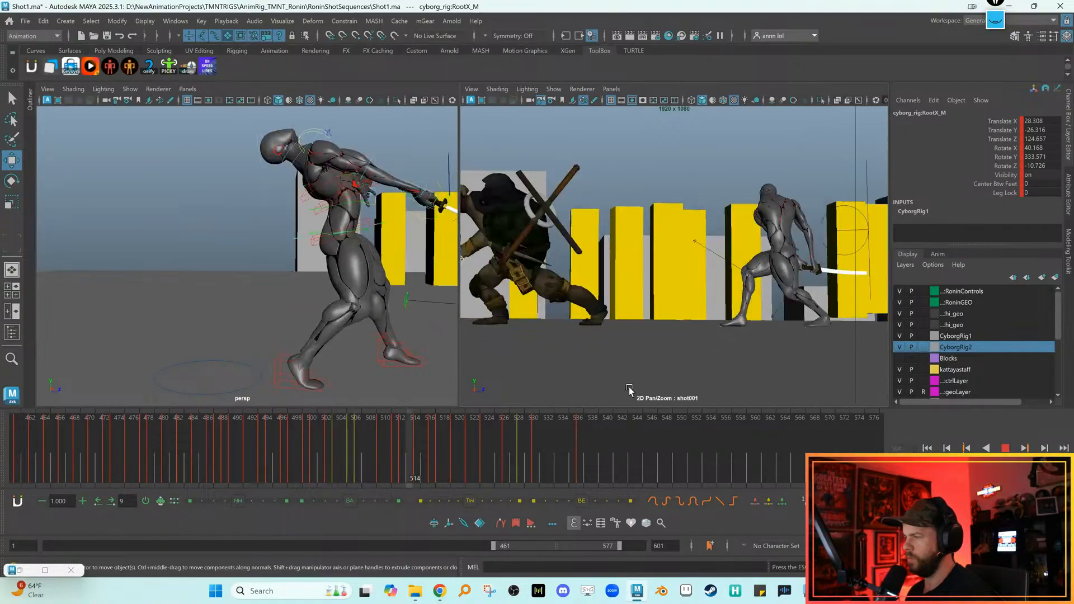
left_click(488, 444)
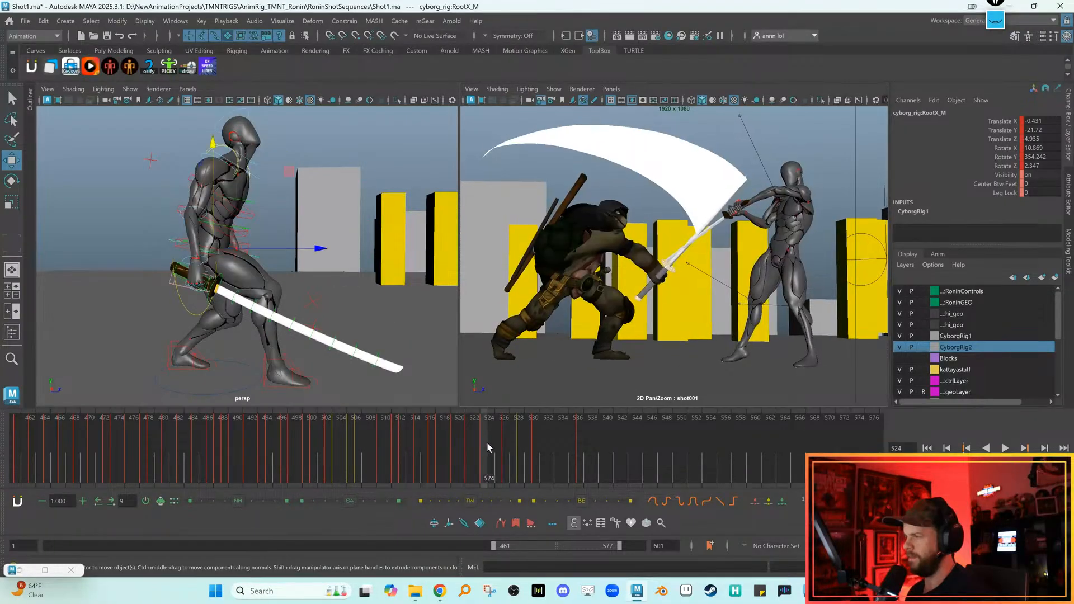
Bring the turtle into close view in the perspective viewport at frame 524 and select his body control CTRL_Body
right_click_drag(374, 290, 302, 276, "alt")
middle_click_drag(378, 251, 314, 253, "alt")
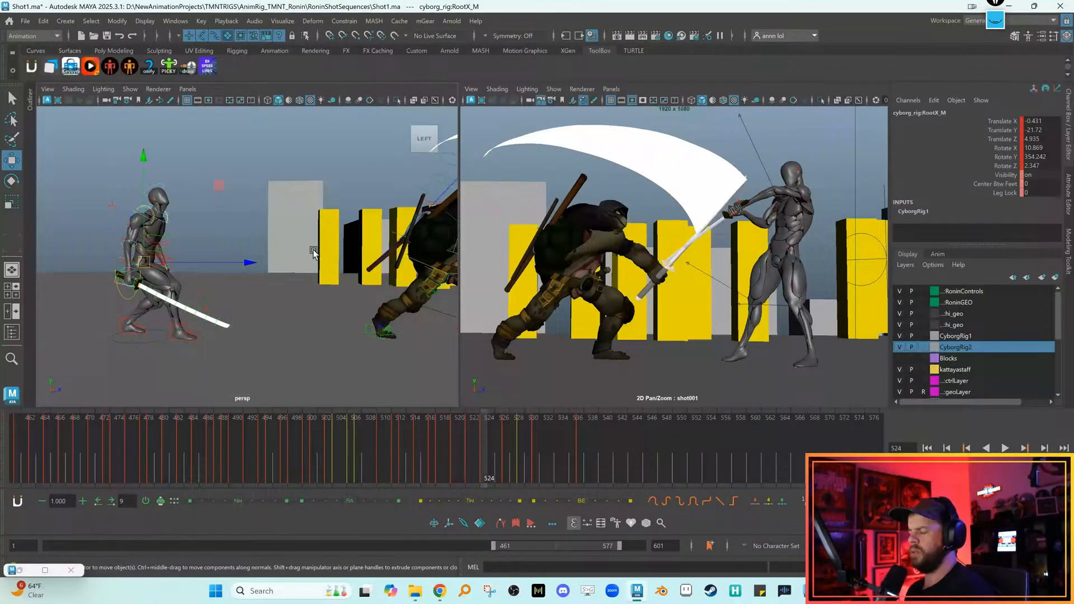
middle_click_drag(374, 307, 338, 326, "alt")
left_click_drag(338, 326, 244, 303, "alt")
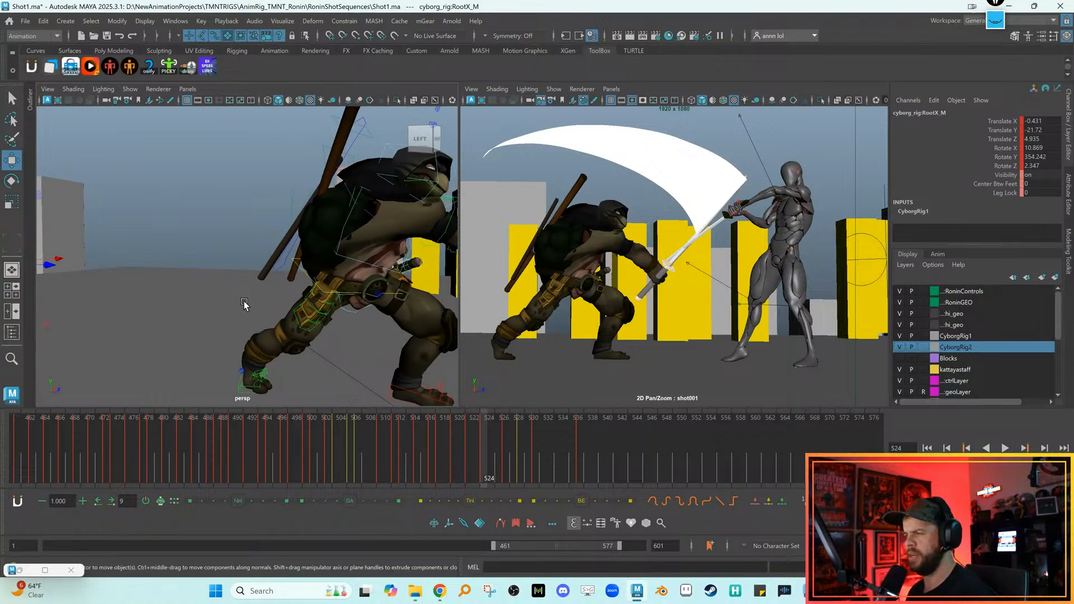
left_click_drag(258, 274, 243, 274, "alt")
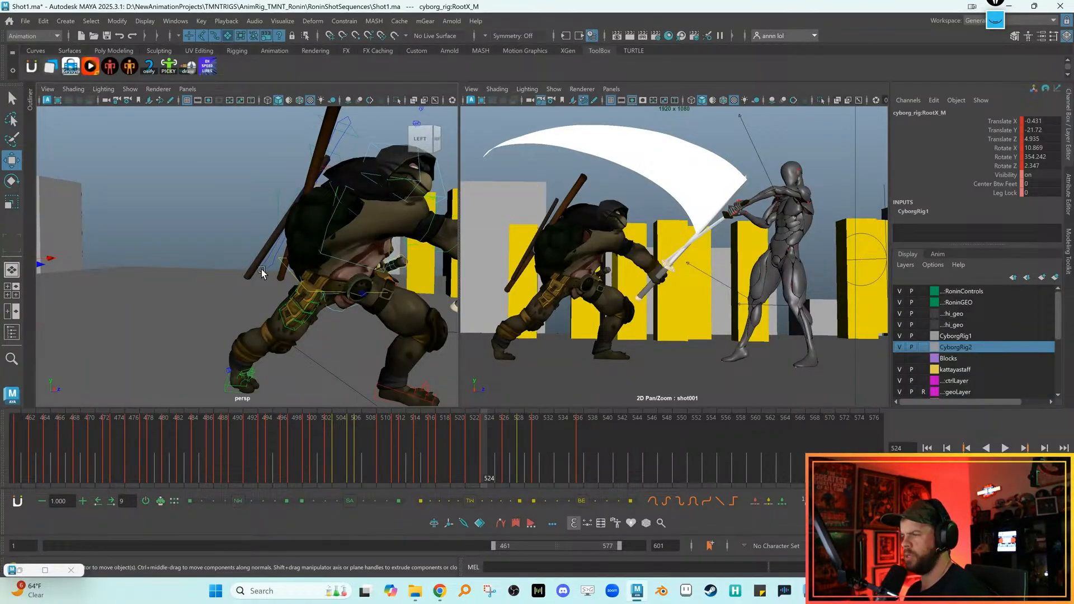
left_click_drag(285, 278, 211, 203, "alt")
left_click(205, 190)
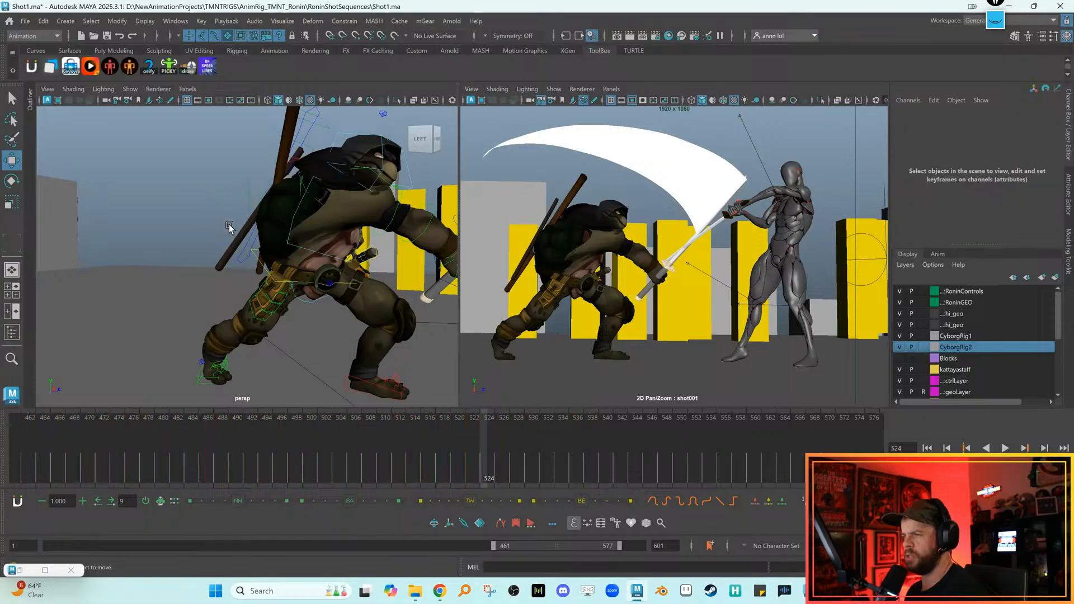
left_click(253, 255)
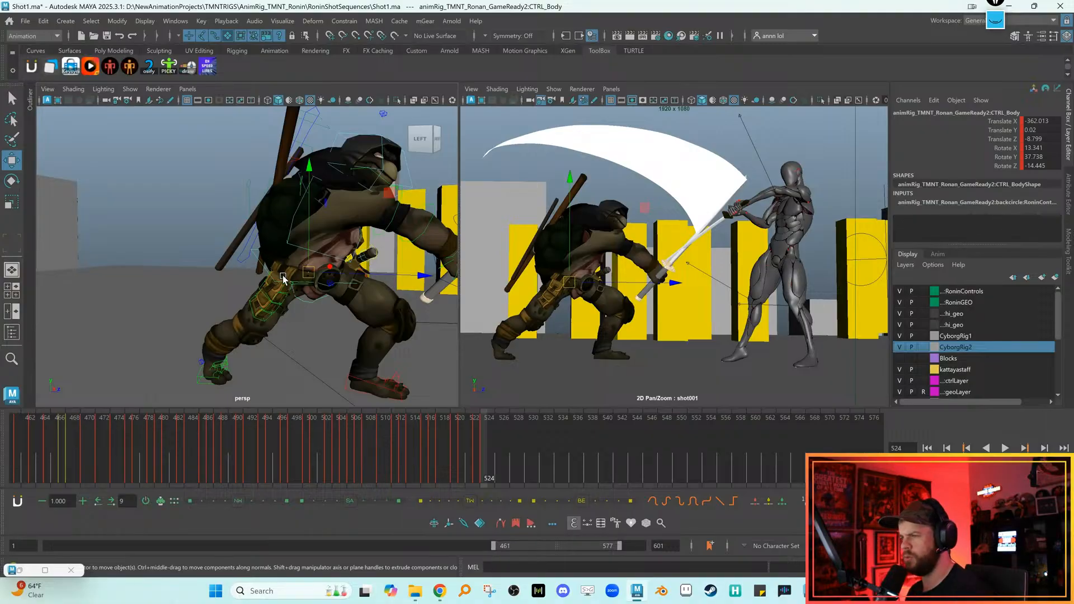
key("comma")
key("period")
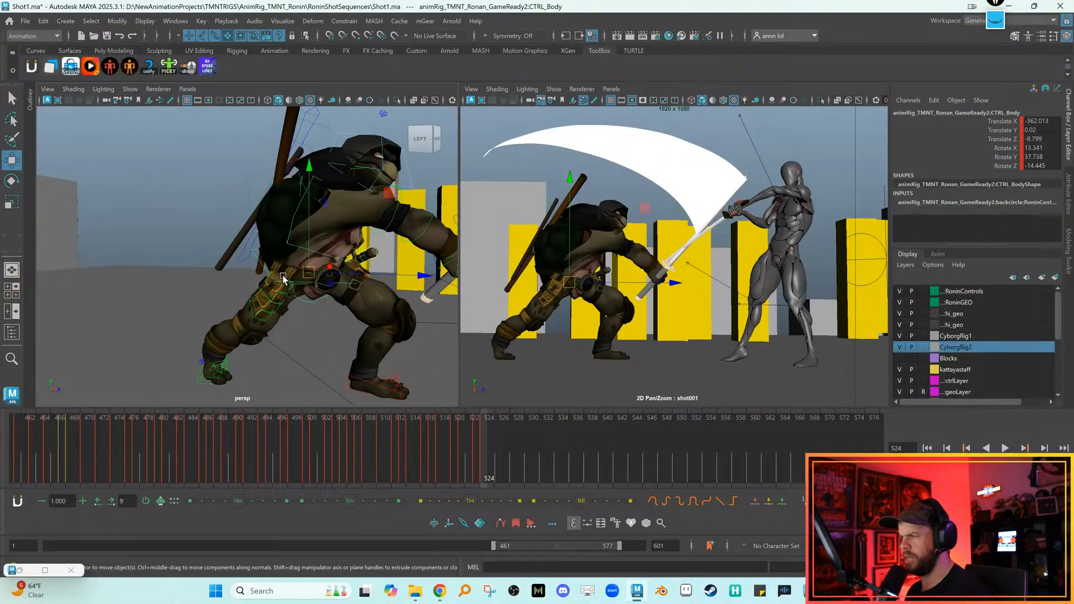
key("comma")
key("period")
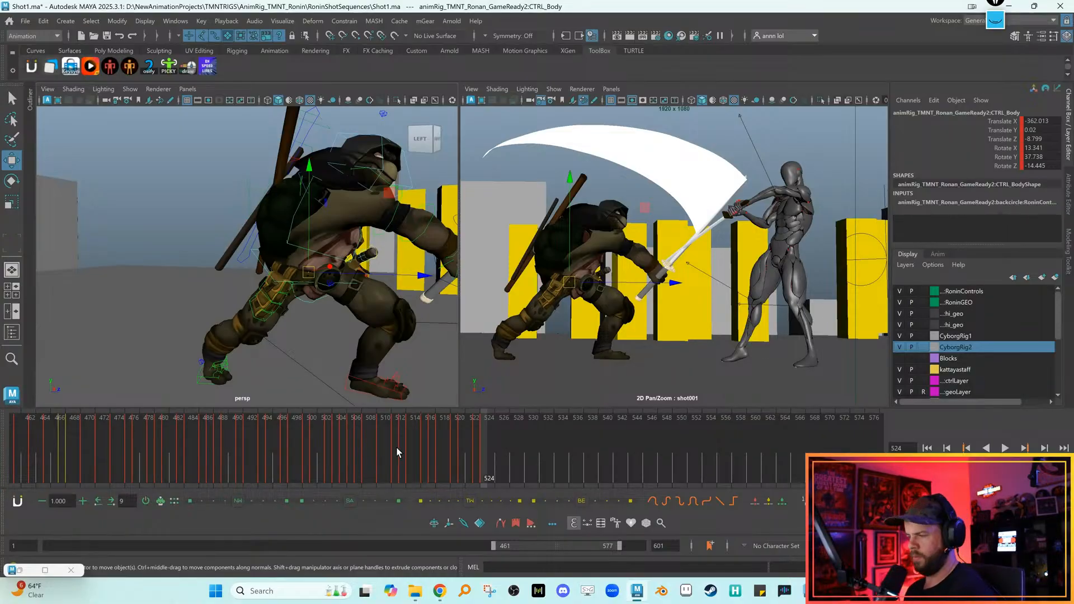
Play back the fight in the shot camera to review the turtle's body motion into the clash around frame 526
left_click(396, 452)
key("alt+v")
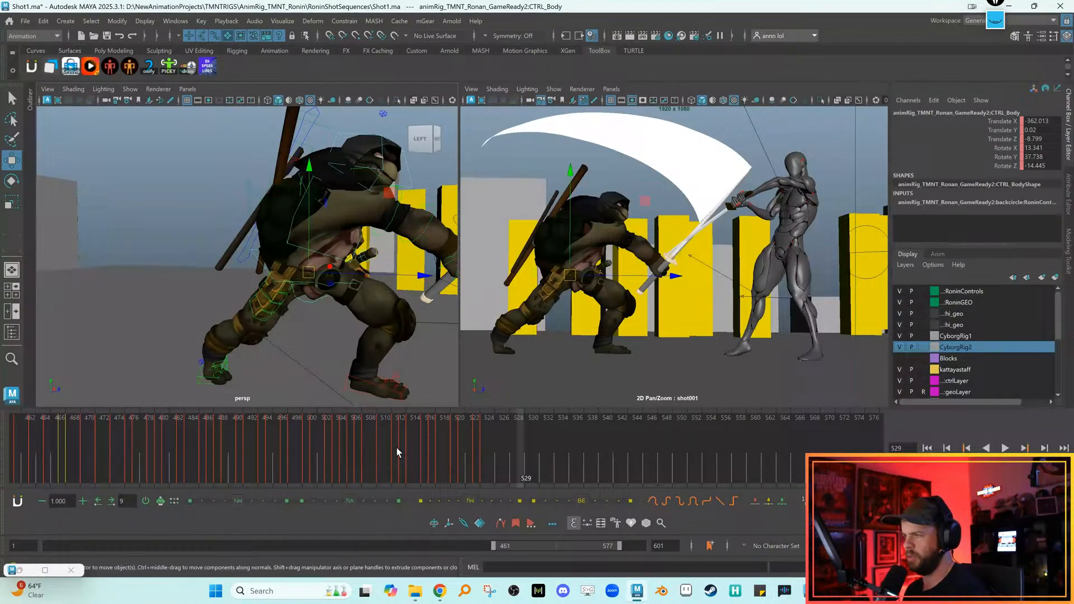
key("alt+v")
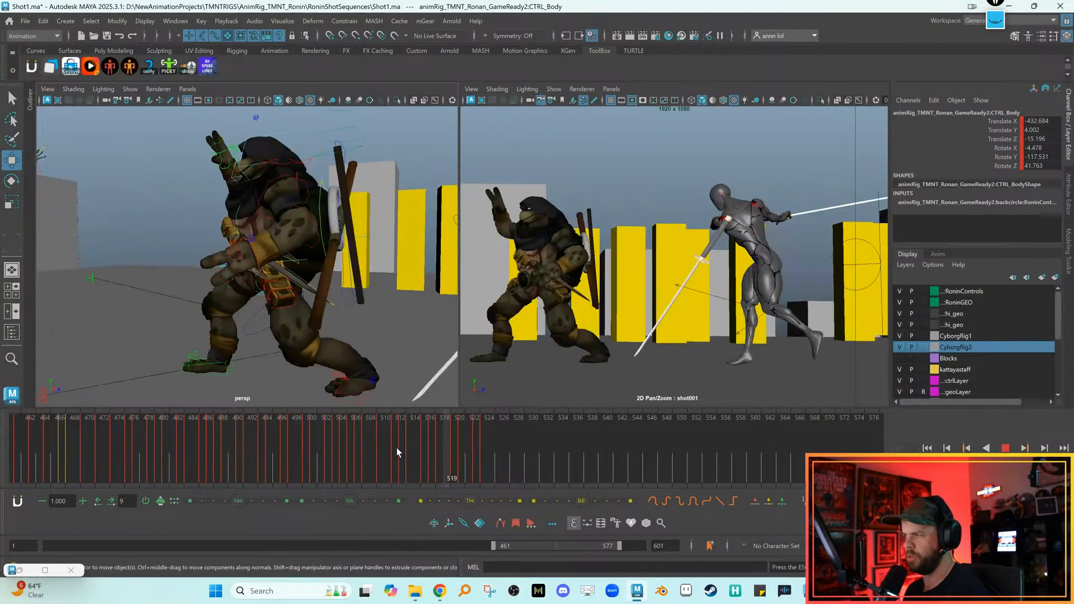
key("alt+v")
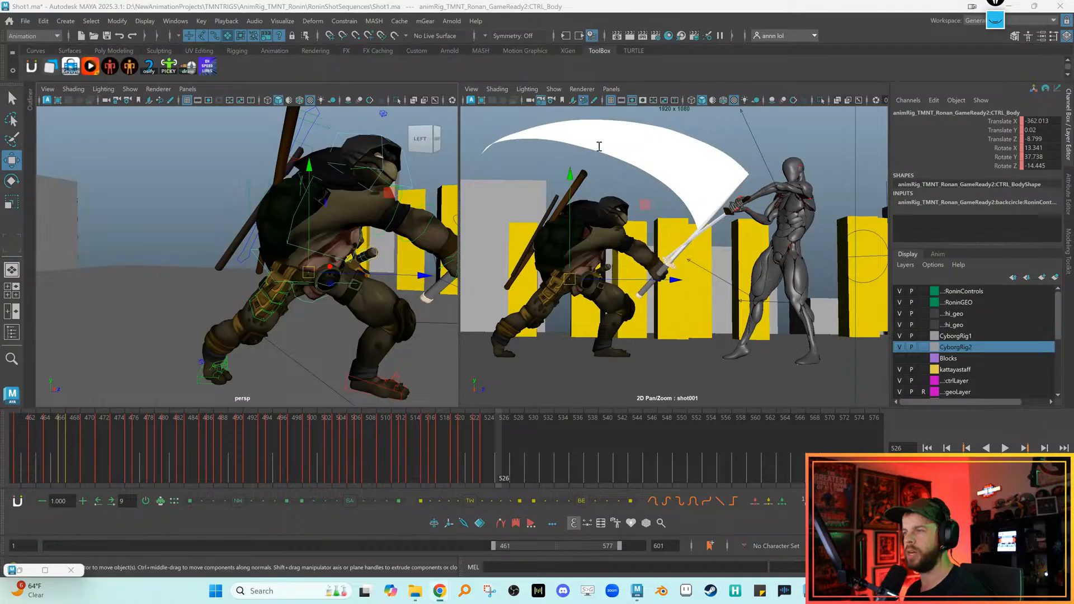
Switch to Chrome to browse the image results for "macro key box computer", and return to Maya at frame 527
left_click(439, 590)
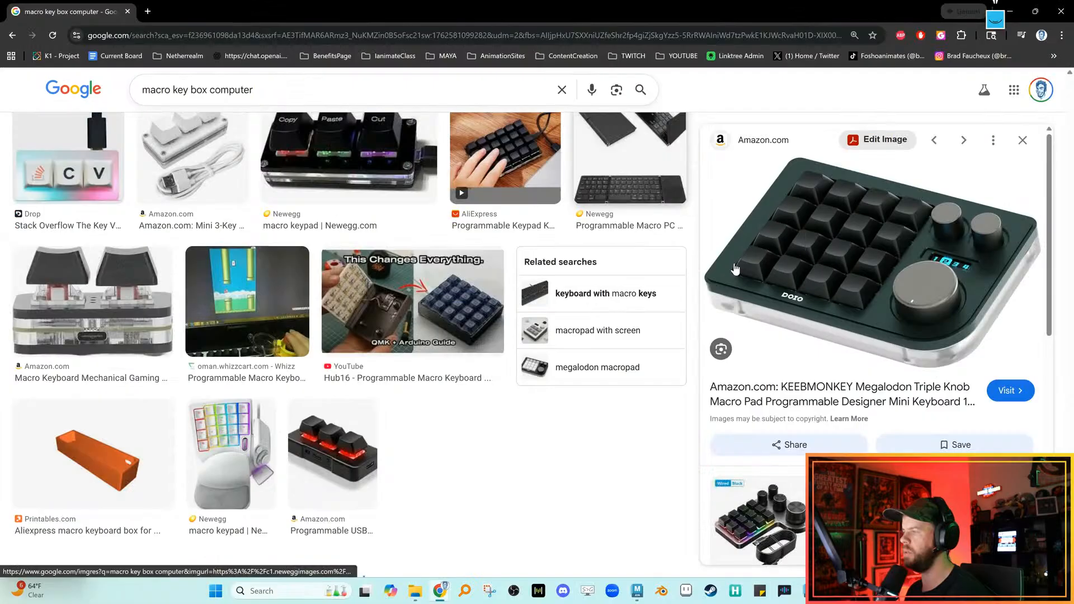
scroll(804, 309, "down", 4)
scroll(804, 309, "down", 5)
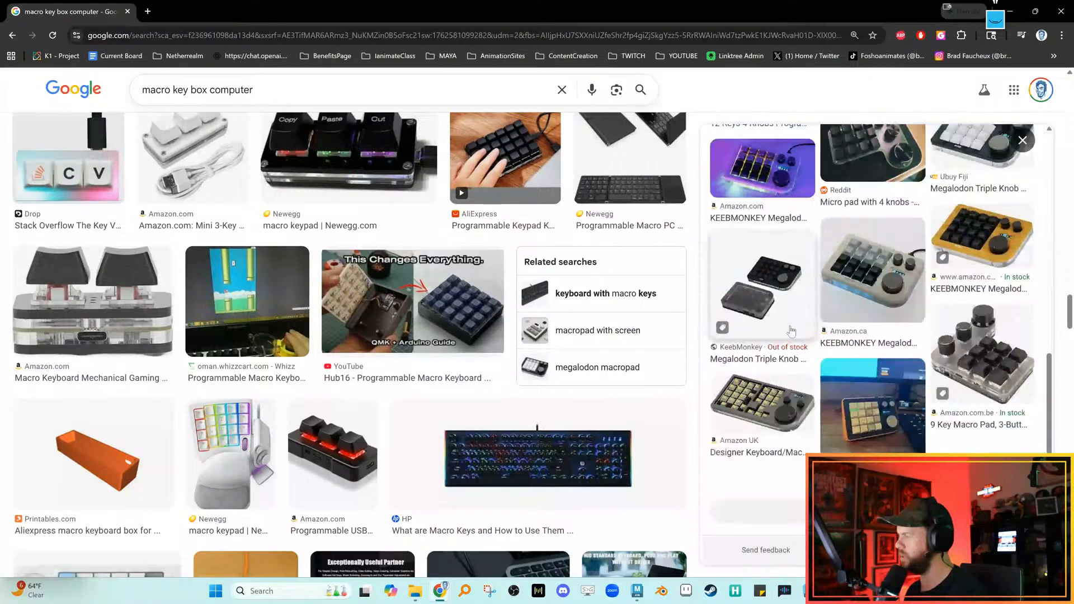
scroll(564, 327, "down", 4)
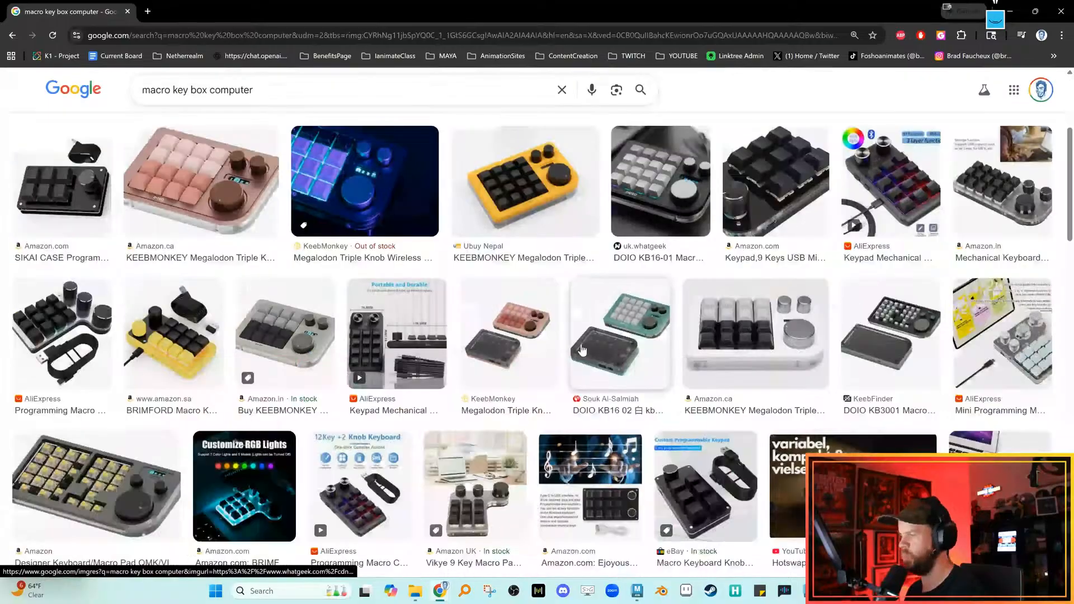
scroll(563, 327, "down", 4)
scroll(563, 324, "up", 1)
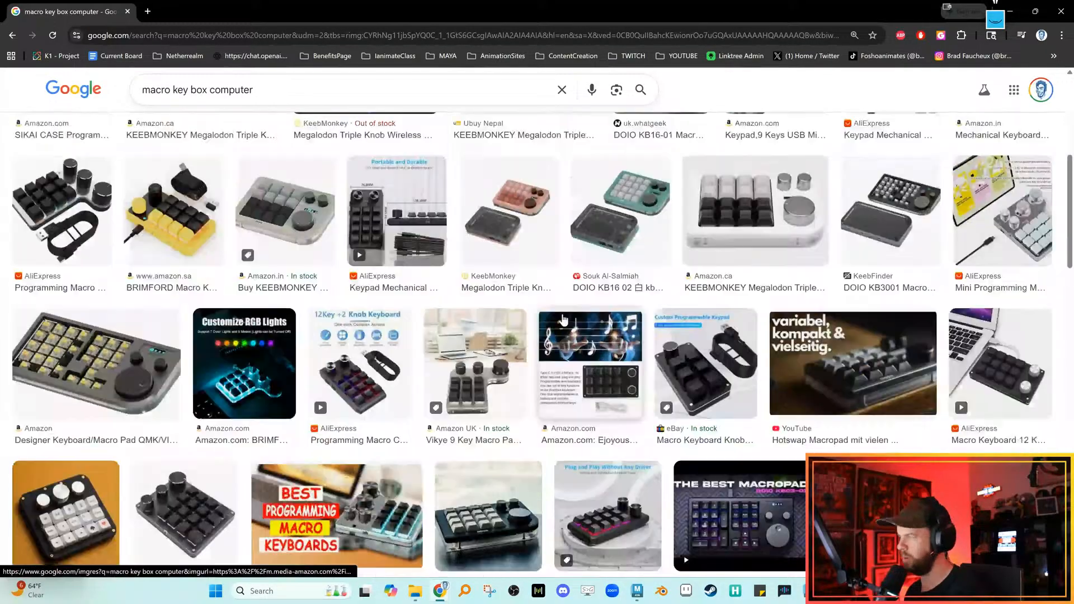
scroll(564, 318, "down", 1)
scroll(563, 318, "down", 3)
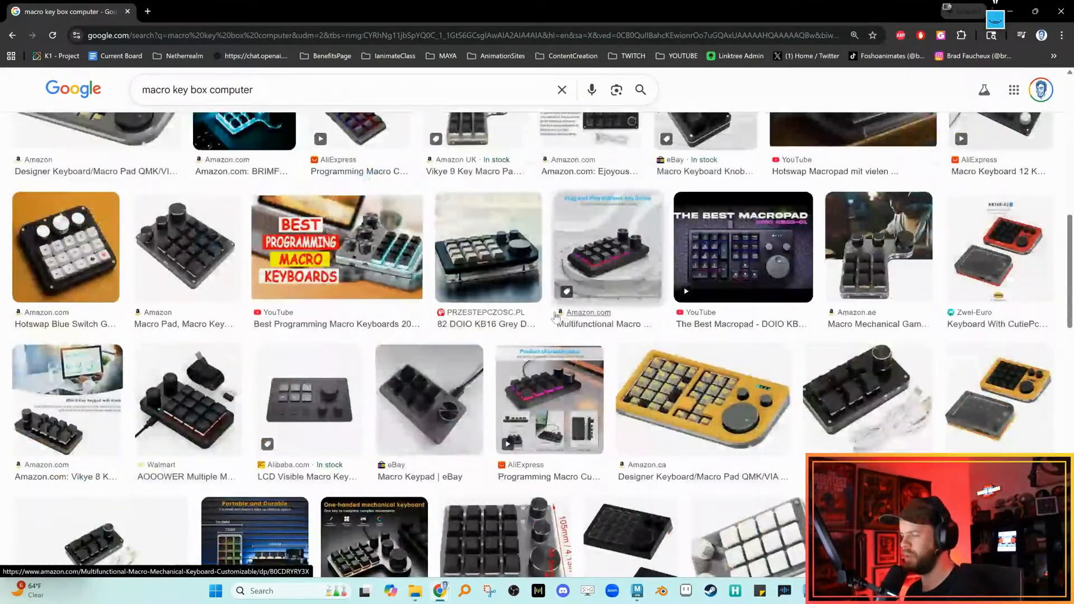
scroll(552, 310, "down", 4)
scroll(552, 310, "down", 4)
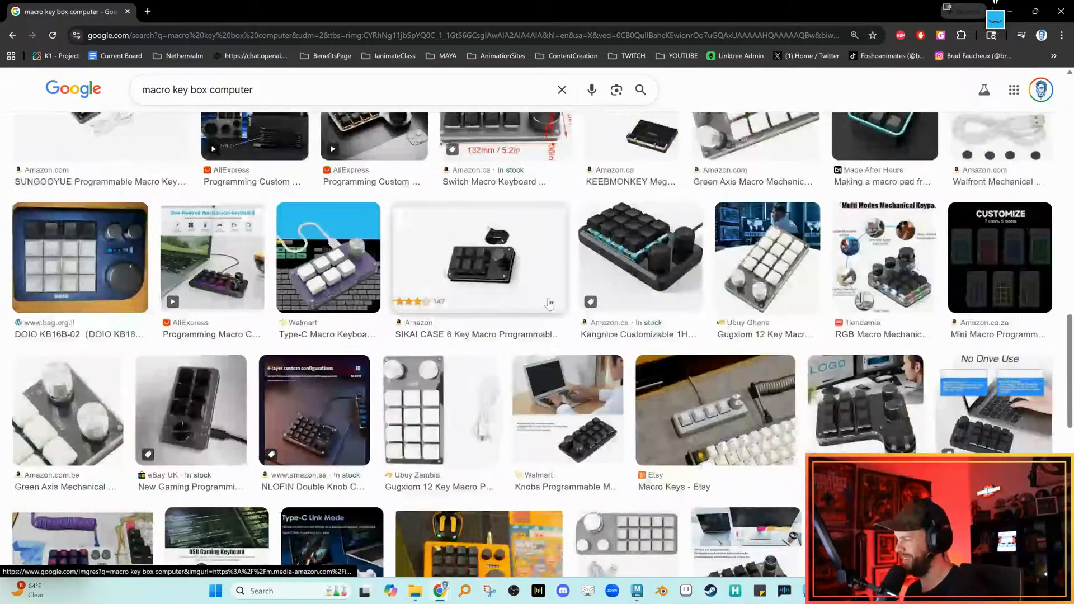
scroll(551, 307, "down", 4)
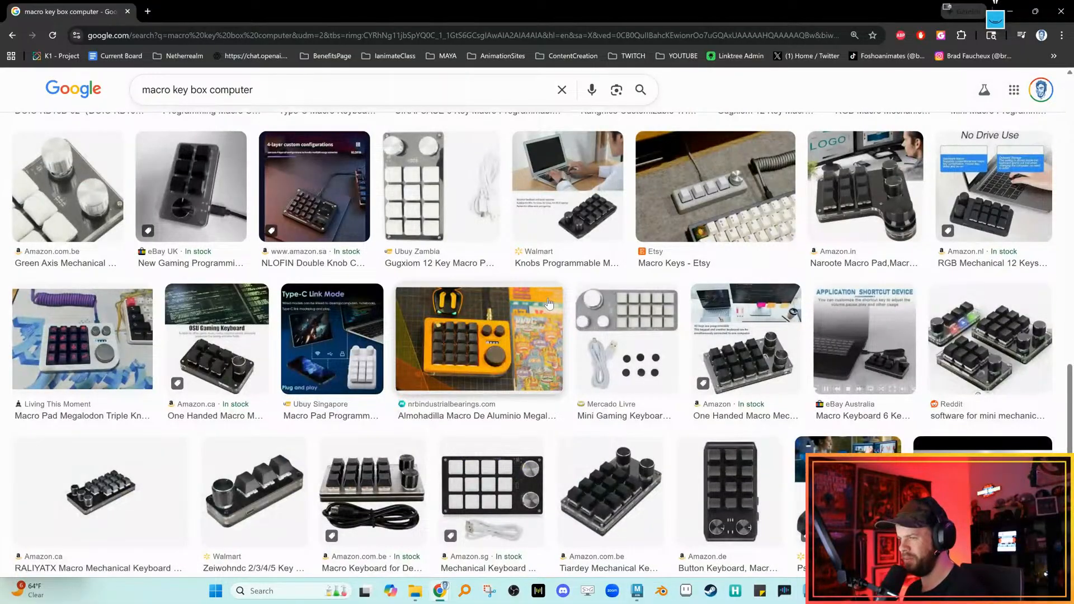
scroll(549, 304, "down", 3)
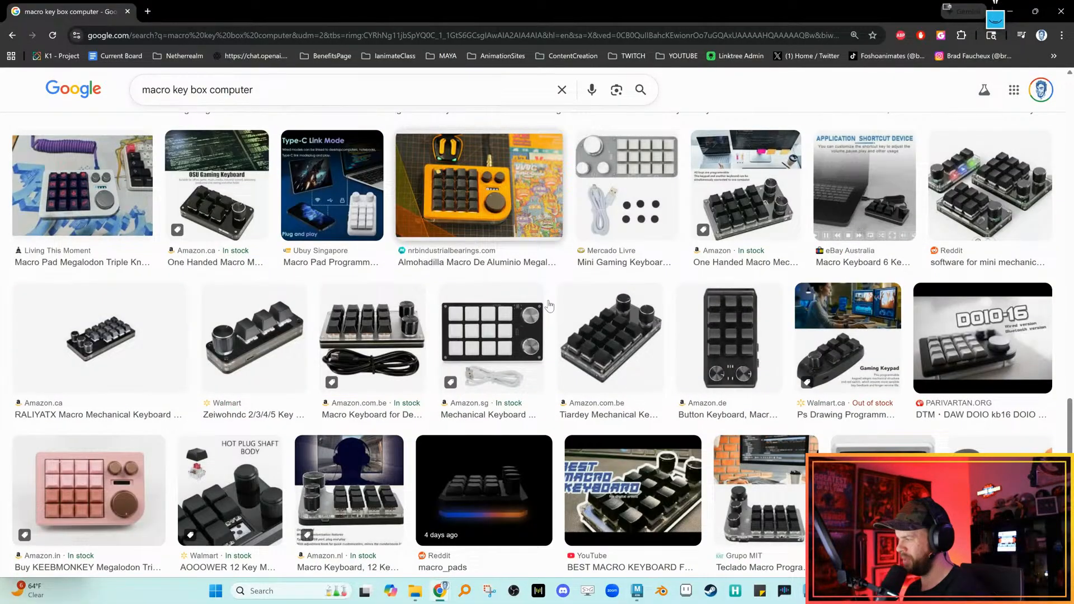
scroll(548, 305, "up", 10)
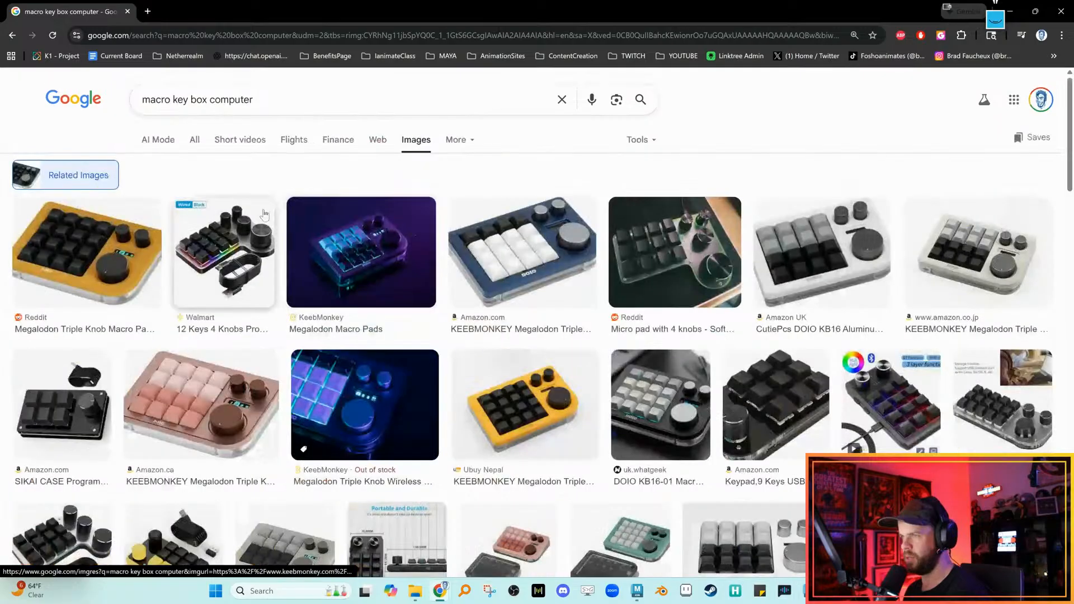
left_click_drag(375, 1, 0, 12)
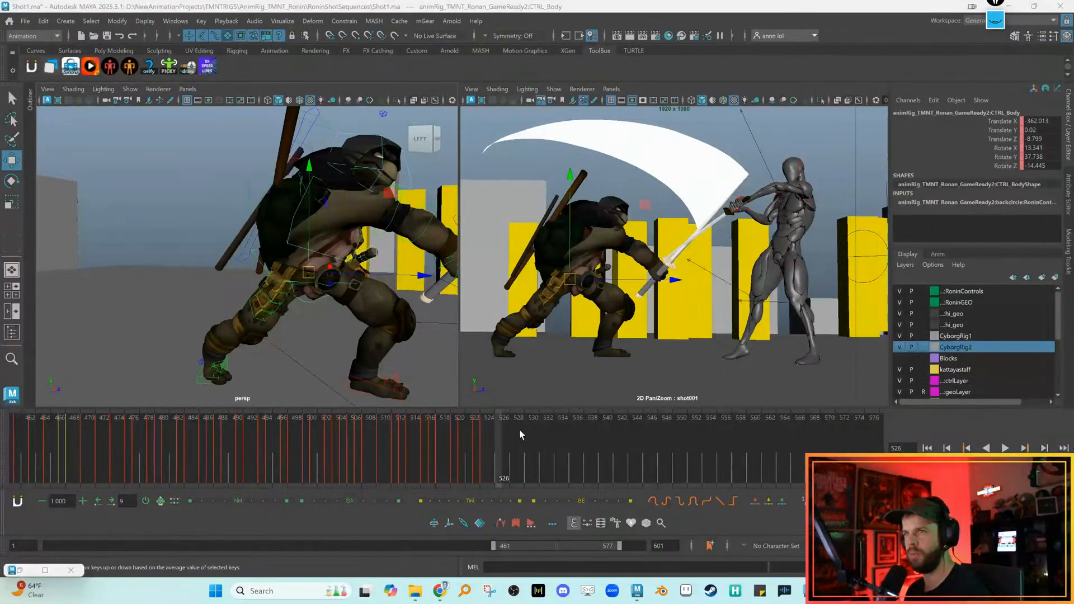
key("alt+period")
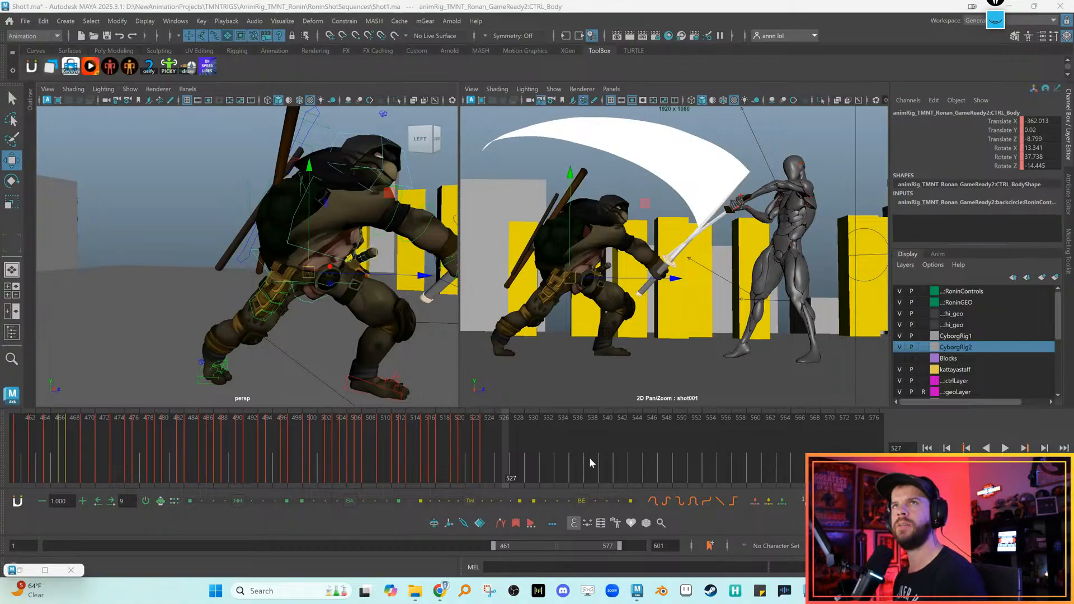
Maximize the browser window with the TourBox Elite page, dismiss its discount offer, examine the controller, and close the window
left_click_drag(716, 406, 552, 135)
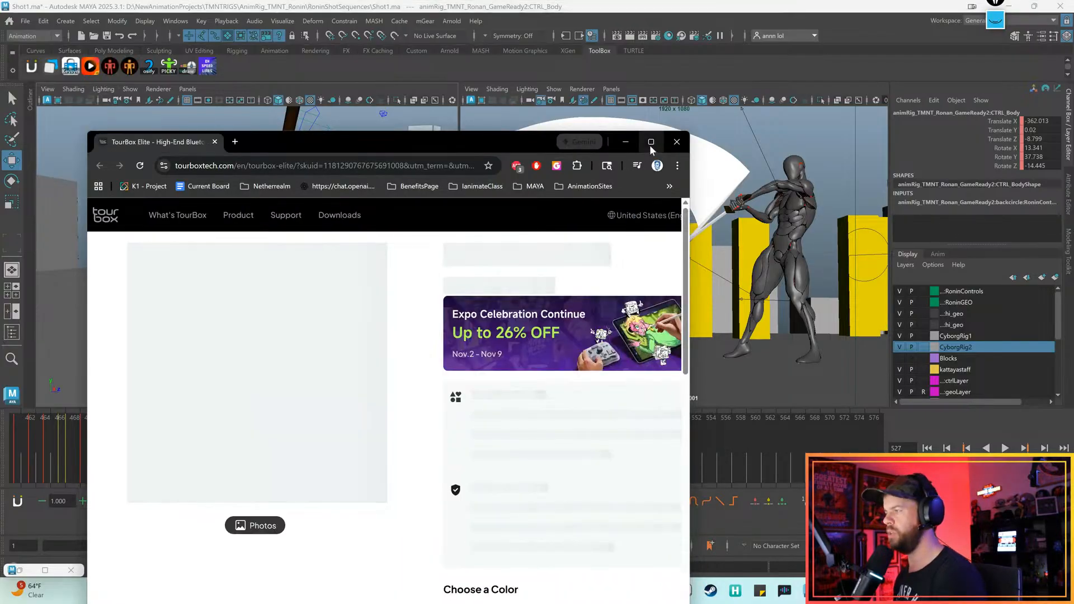
left_click(649, 146)
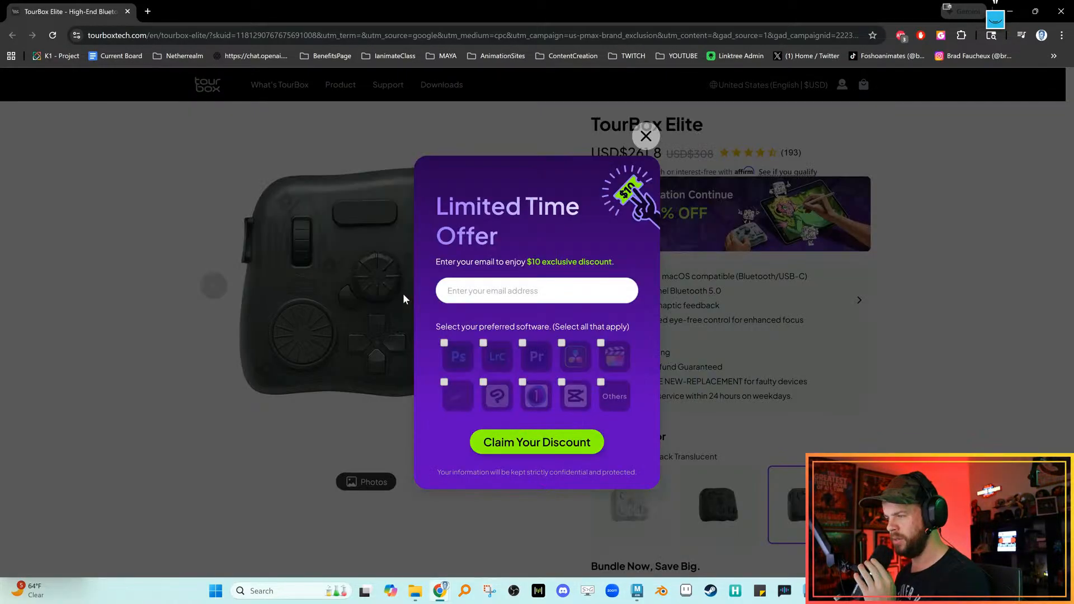
left_click(403, 293)
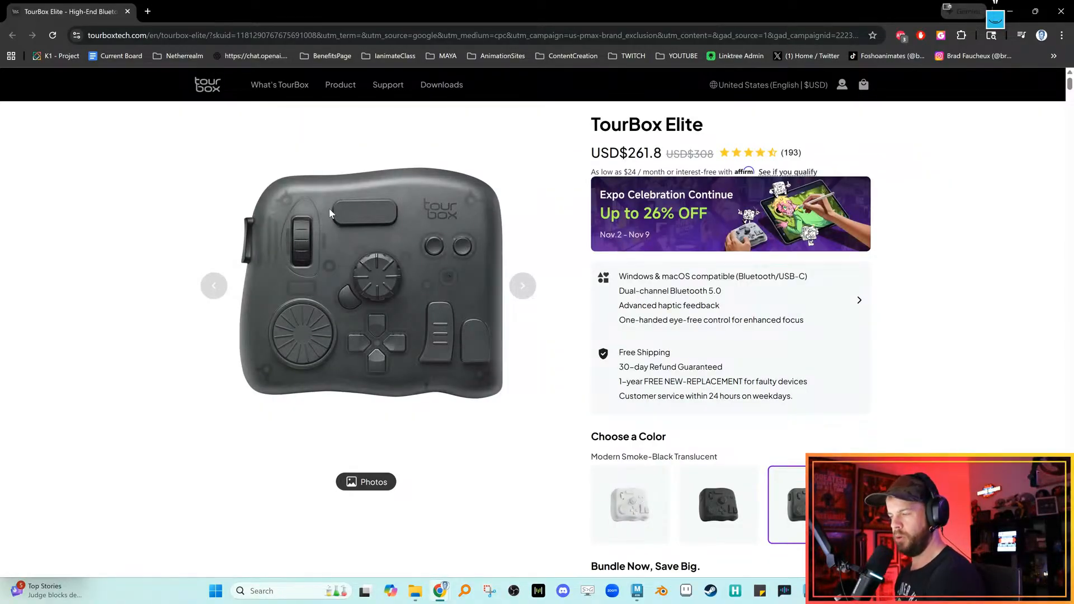
scroll(405, 281, "down", 2)
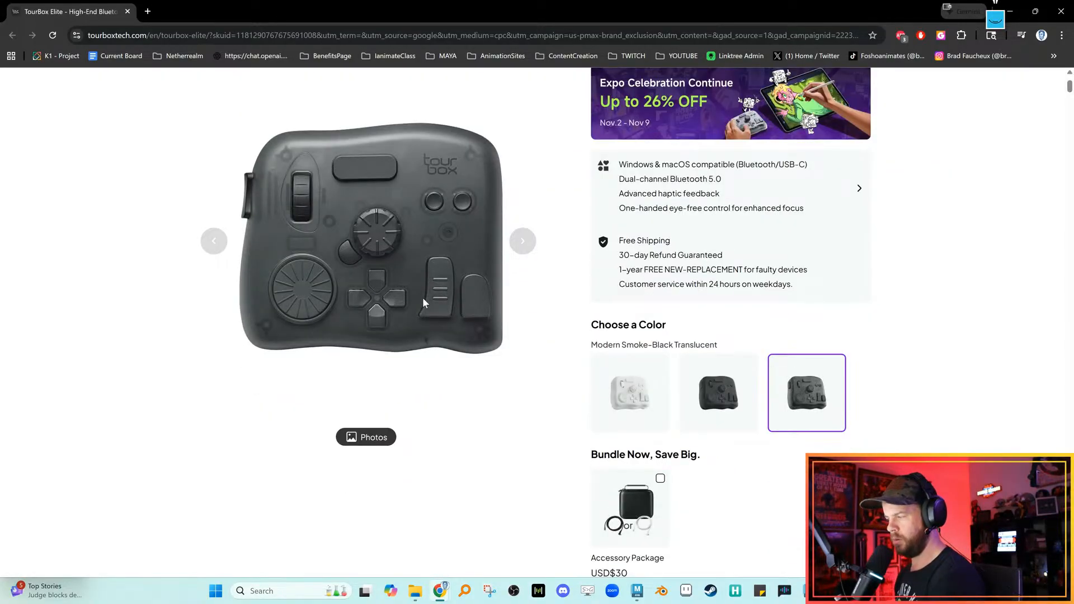
scroll(509, 324, "up", 2)
scroll(516, 342, "down", 10)
scroll(516, 342, "down", 4)
scroll(523, 342, "up", 4)
scroll(486, 316, "up", 4)
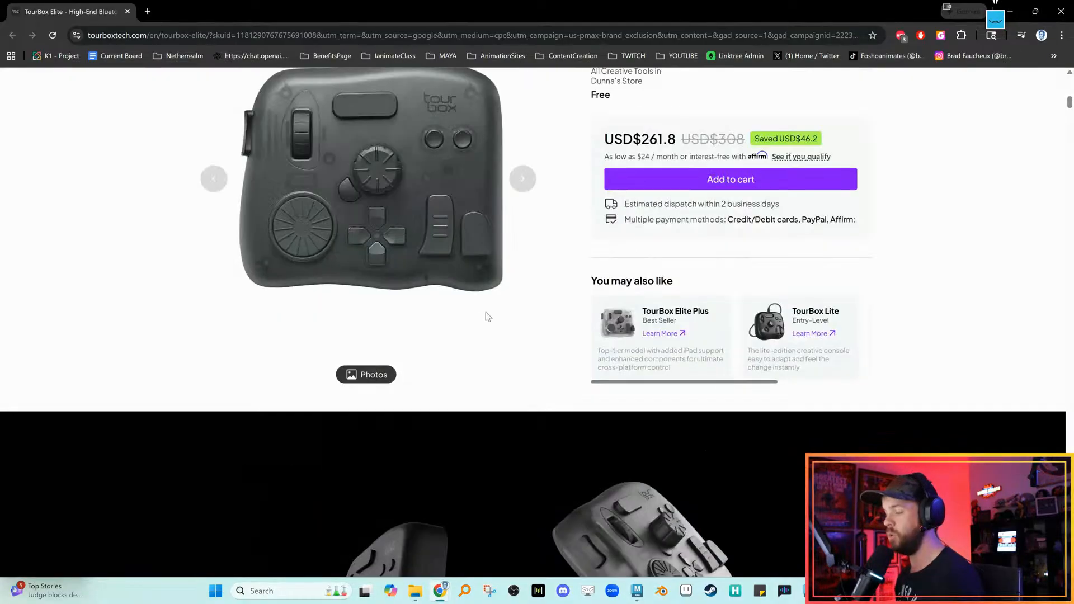
scroll(392, 282, "up", 5)
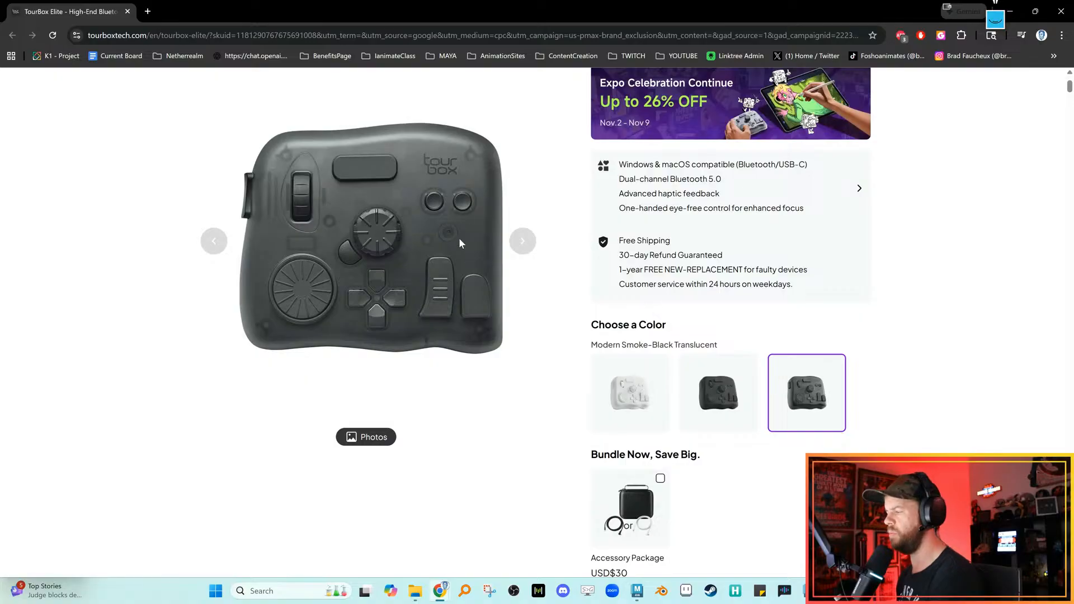
left_click(1061, 12)
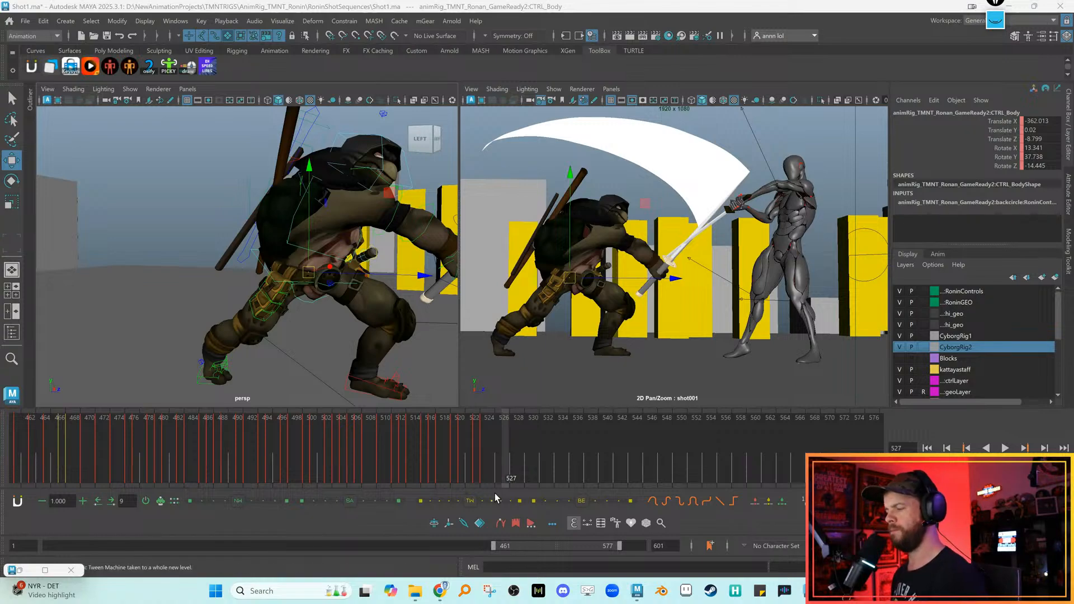
Play back the swing into the clash and step through frames around 524 to 526, viewing both fighters in the shot camera and perspective view
left_click(446, 452)
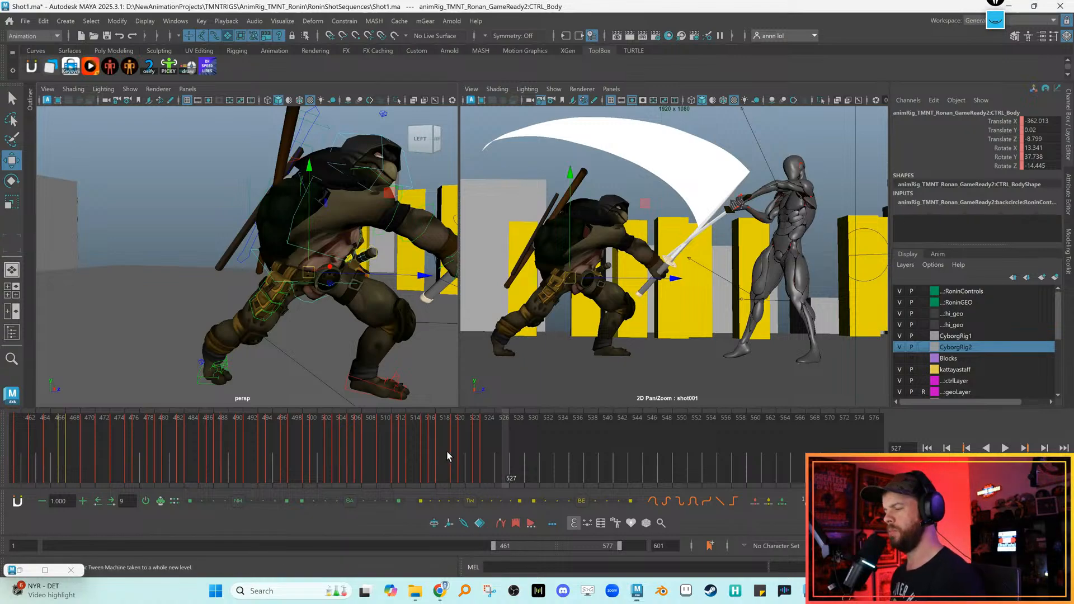
key("alt+v")
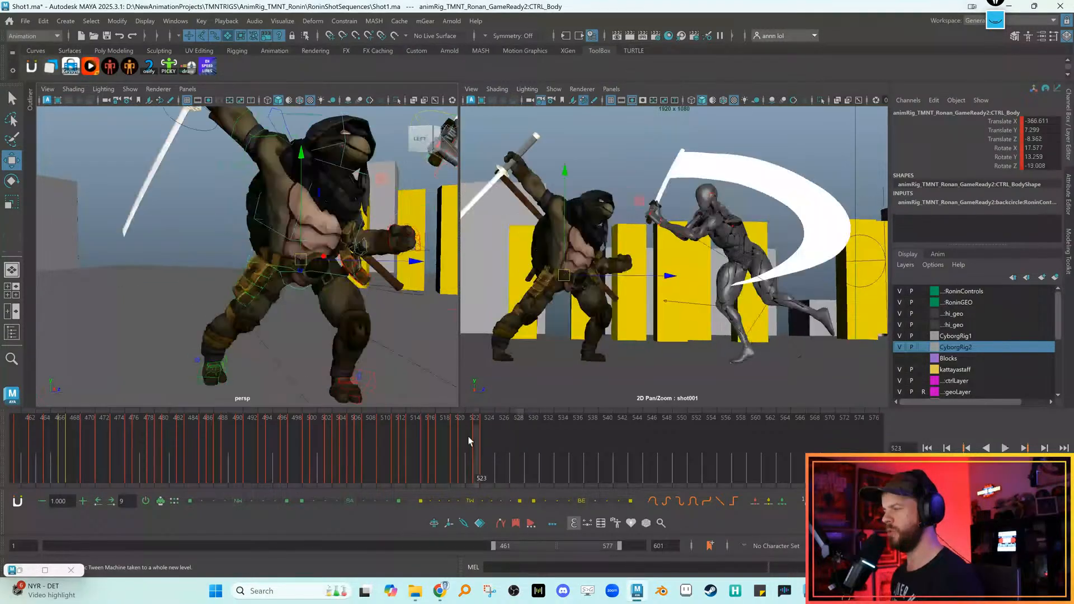
key("alt+v")
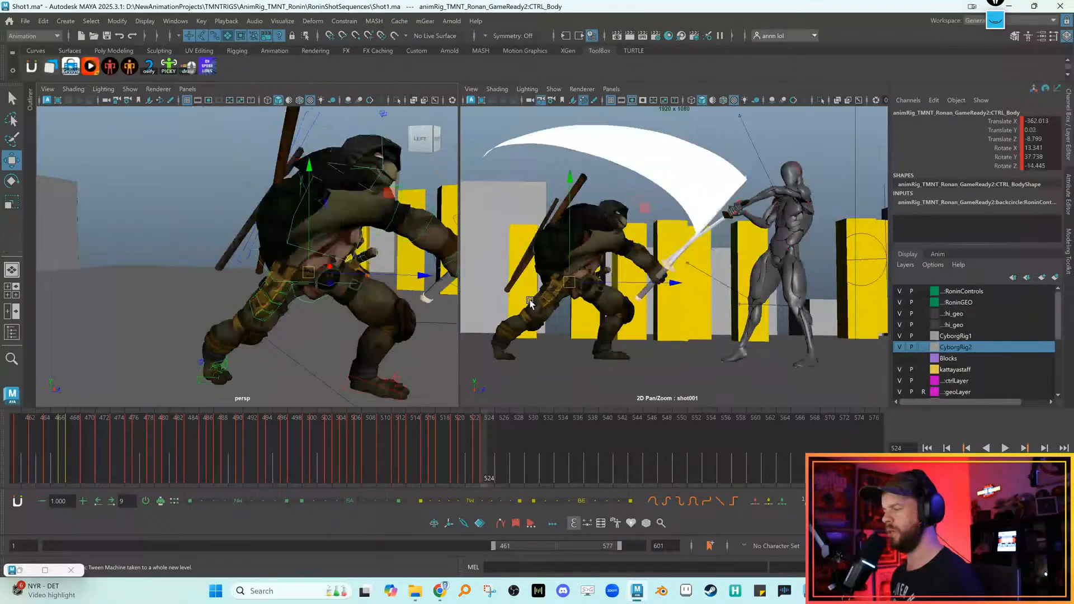
key("backslash")
key("backslash")
scroll(581, 295, "down", 1)
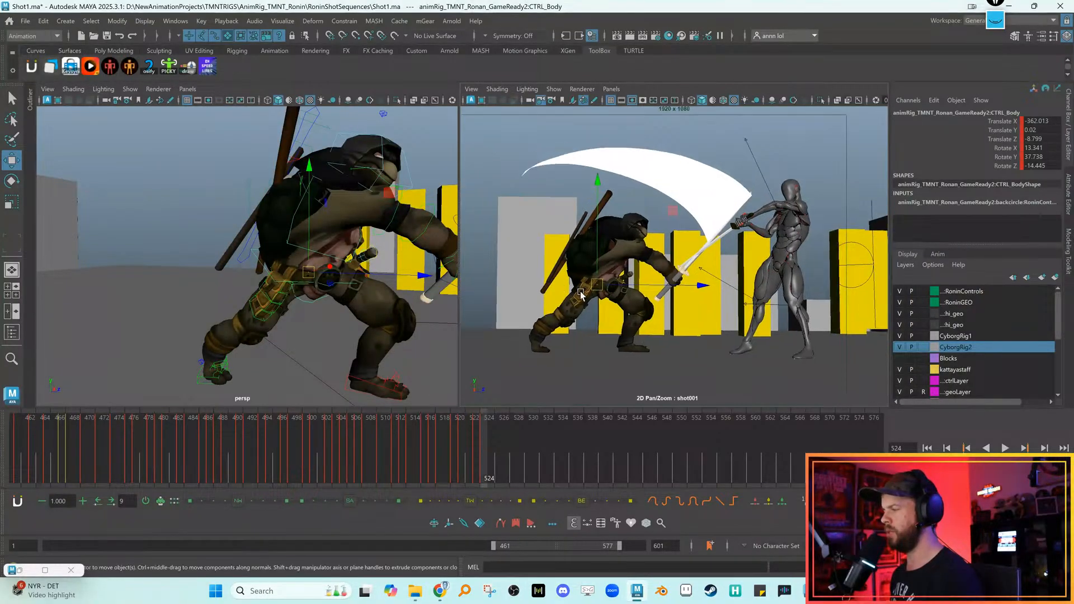
left_click_drag(408, 266, 336, 287, "alt")
key("alt+comma")
key("alt+period")
key("alt+comma")
key("alt+comma")
key("alt+period")
key("alt+period")
key("alt+period")
key("alt+period")
left_click_drag(335, 288, 288, 277, "alt")
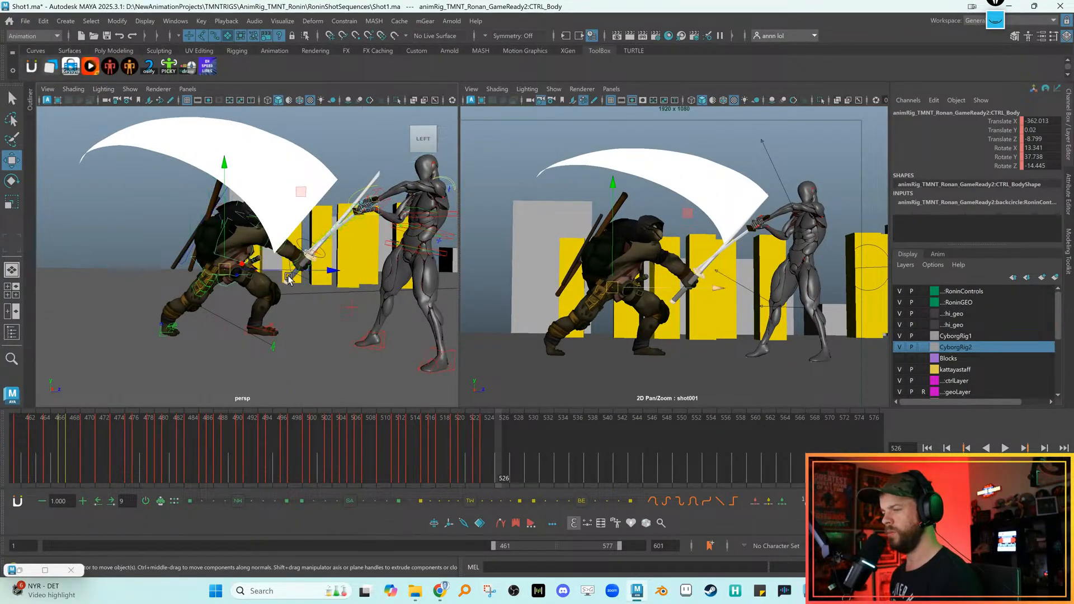
Bring the turtle closer in both views and compare his clash pose frame by frame between frames 524 and 526
right_click_drag(288, 276, 247, 302, "alt")
left_click(149, 274)
left_click(176, 262)
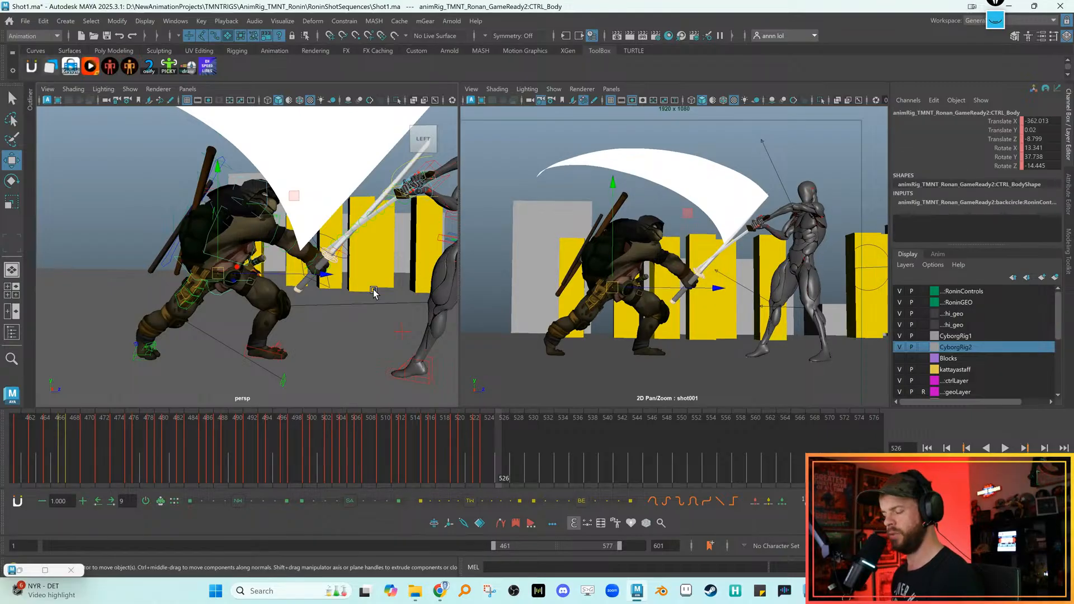
key("backslash")
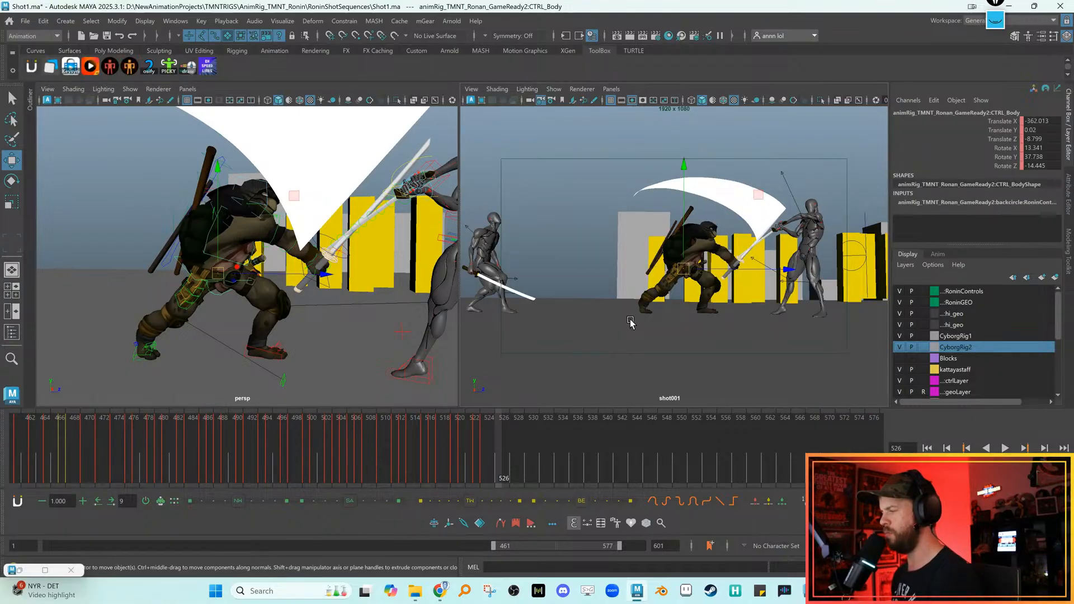
key("backslash")
key("alt+comma")
key("alt+comma")
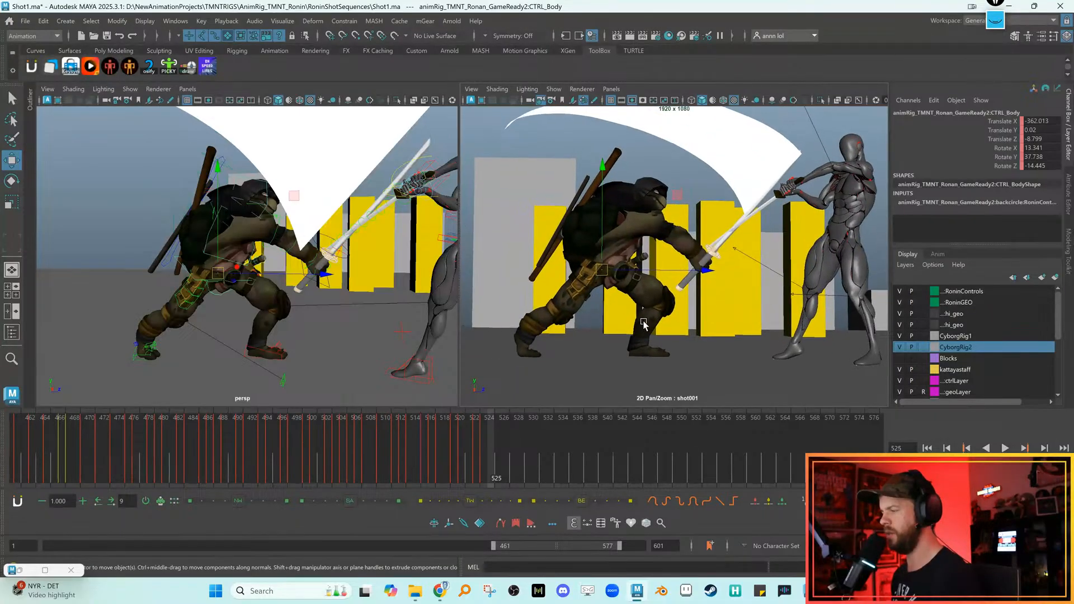
key("alt+comma")
key("alt+period")
key("alt+period")
key("alt+comma")
key("alt+comma")
key("alt+period")
key("alt+comma")
key("alt+period")
key("alt+period")
key("alt+period")
key("alt+comma")
key("alt+period")
At frame 526, move the turtle's CTRL_Body forward to Translate X -359.616 and rotate it to about 10.8, 52.8, -16.4
left_click_drag(707, 270, 710, 270)
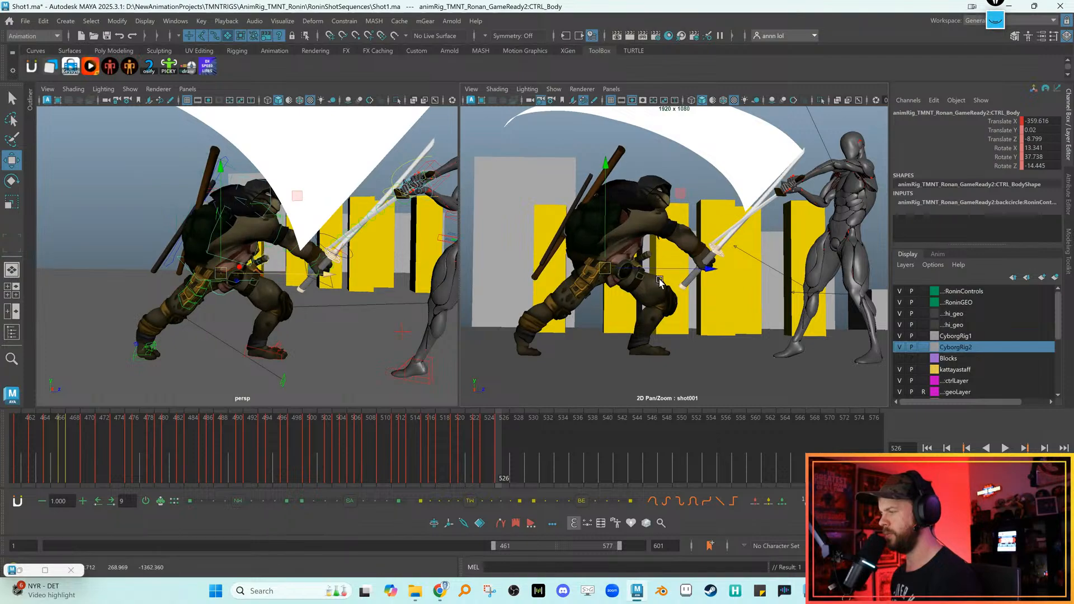
key("e")
right_click(622, 265)
left_click_drag(592, 280, 618, 239)
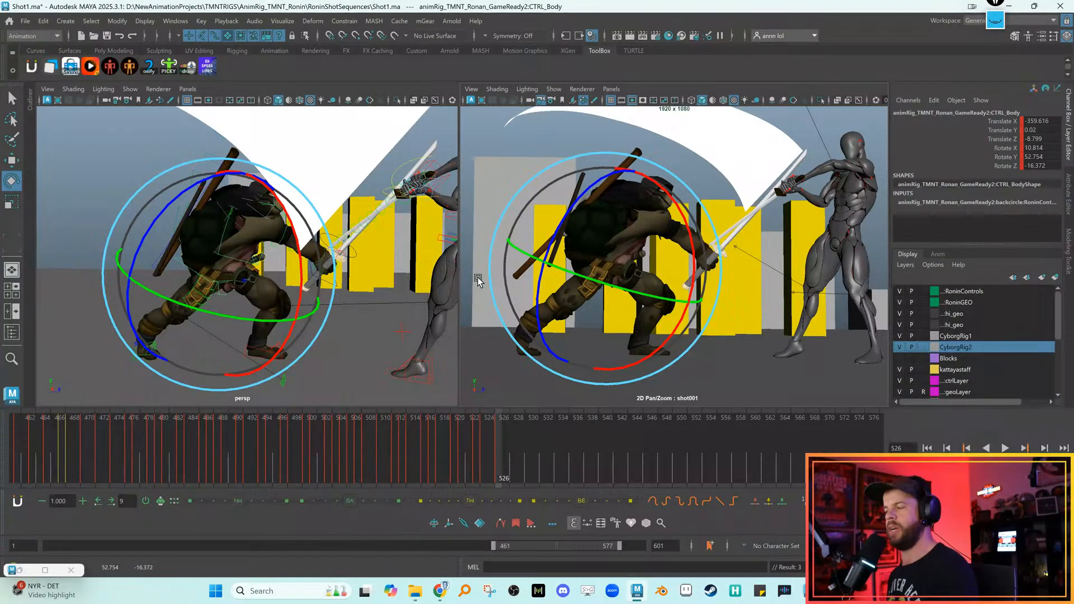
Try lowering the turtle's body control and shifting it back at frame 526, and undo the move
key("w")
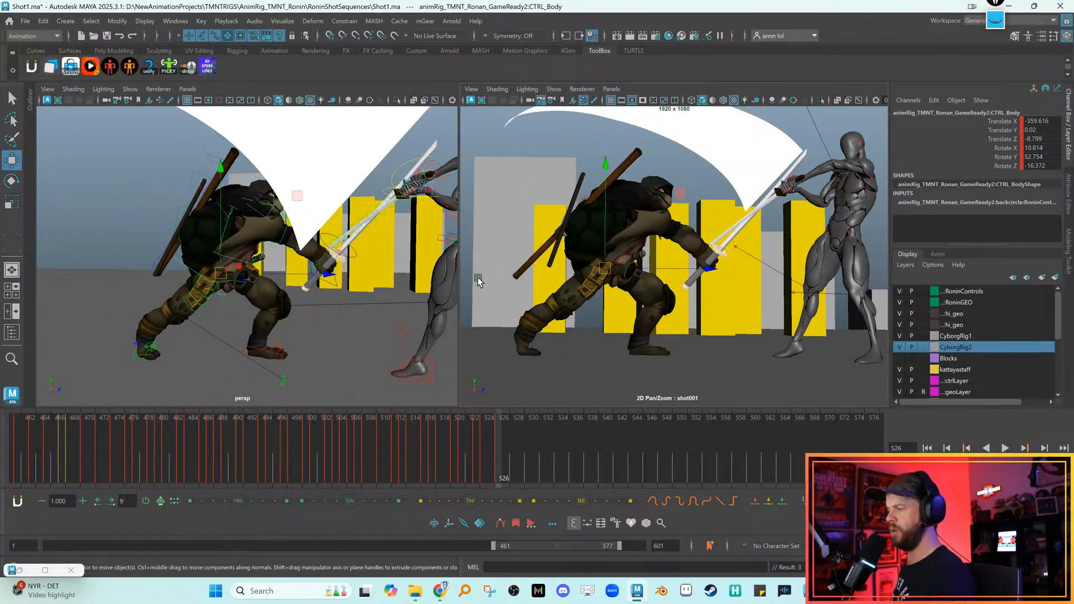
mouse_move(605, 269)
left_mouse_down()
mouse_move(594, 293)
mouse_move(591, 273)
mouse_move(603, 269)
left_mouse_up()
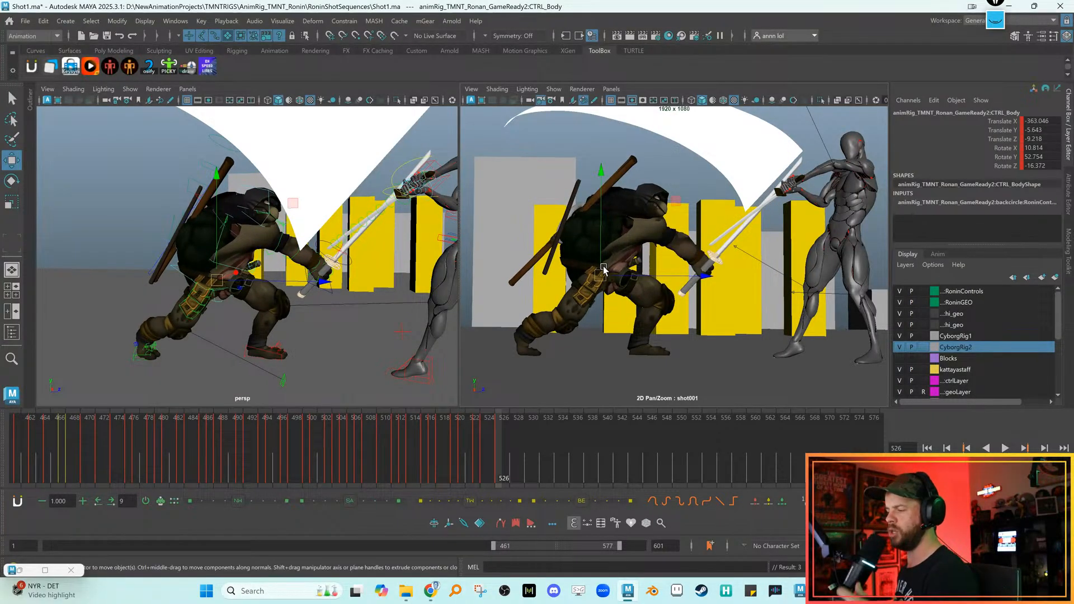
key("ctrl+z")
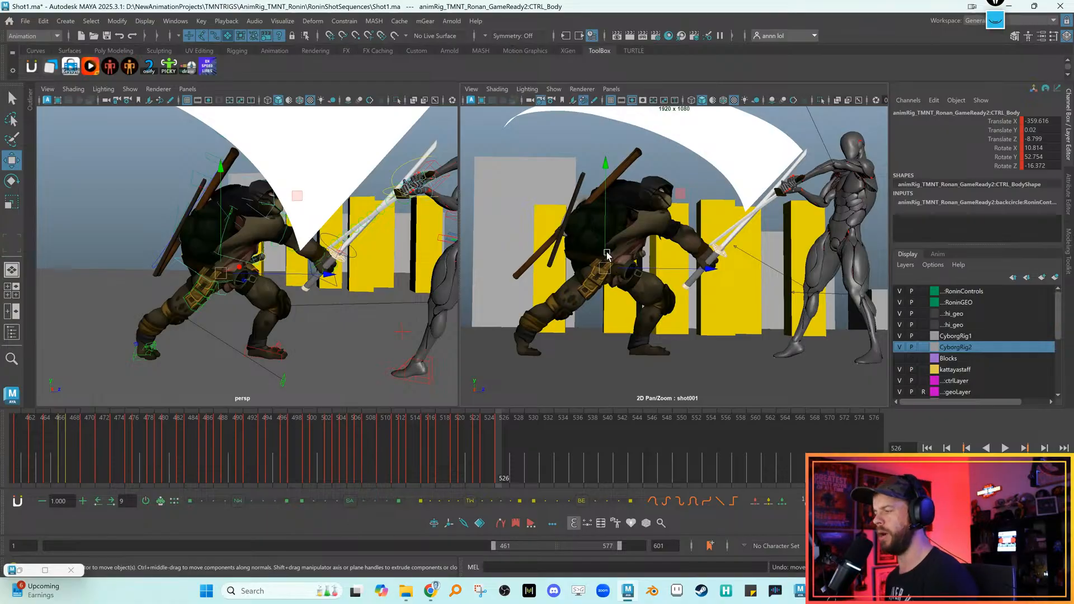
Compare the turtle's pose at frames 525 and 526 and refine the rotation of his body control at frame 526
key("alt+comma")
key("alt+period")
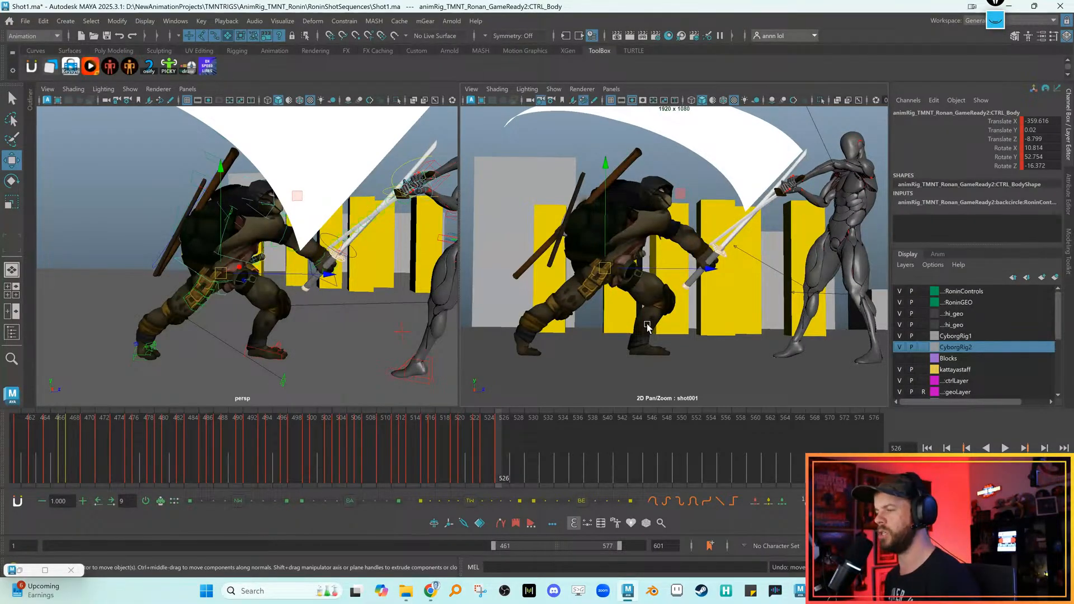
key("alt+comma")
key("alt+period")
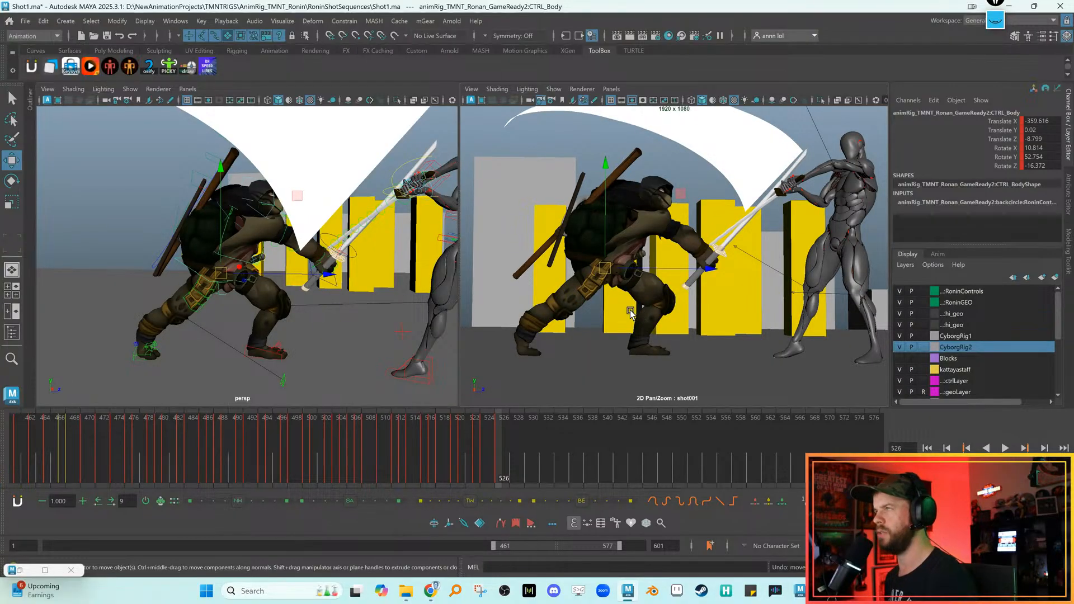
key("alt+comma")
key("alt+period")
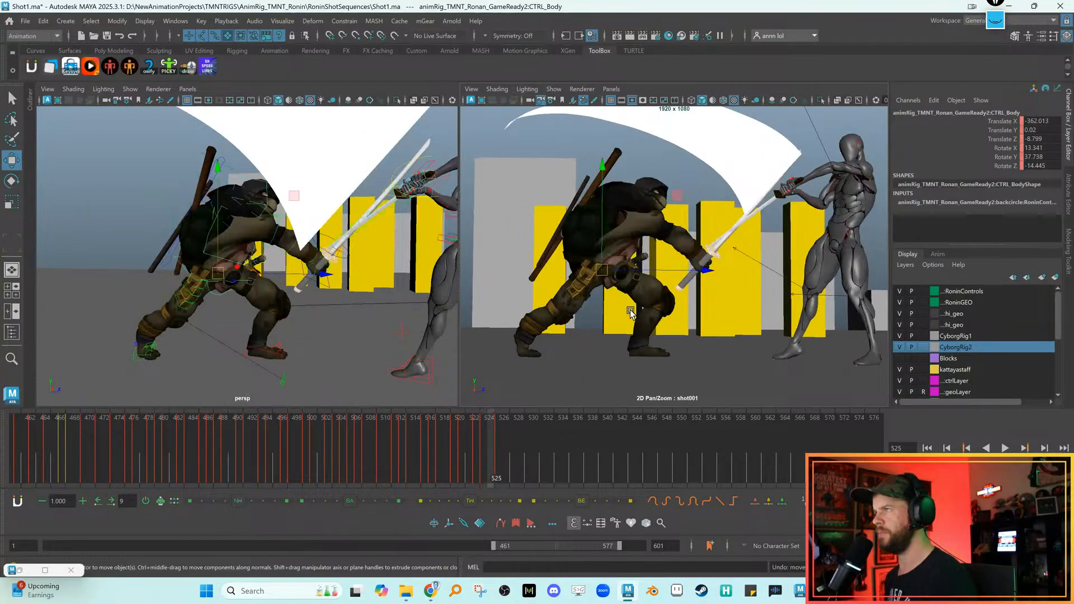
key("e")
left_click_drag(313, 270, 295, 244)
key("w")
Select the turtle's hip control CTRL_Hips and rotate it to about 2.1, 2.6, 7.3 at frame 526
scroll(368, 300, "up", 3)
left_click(223, 313)
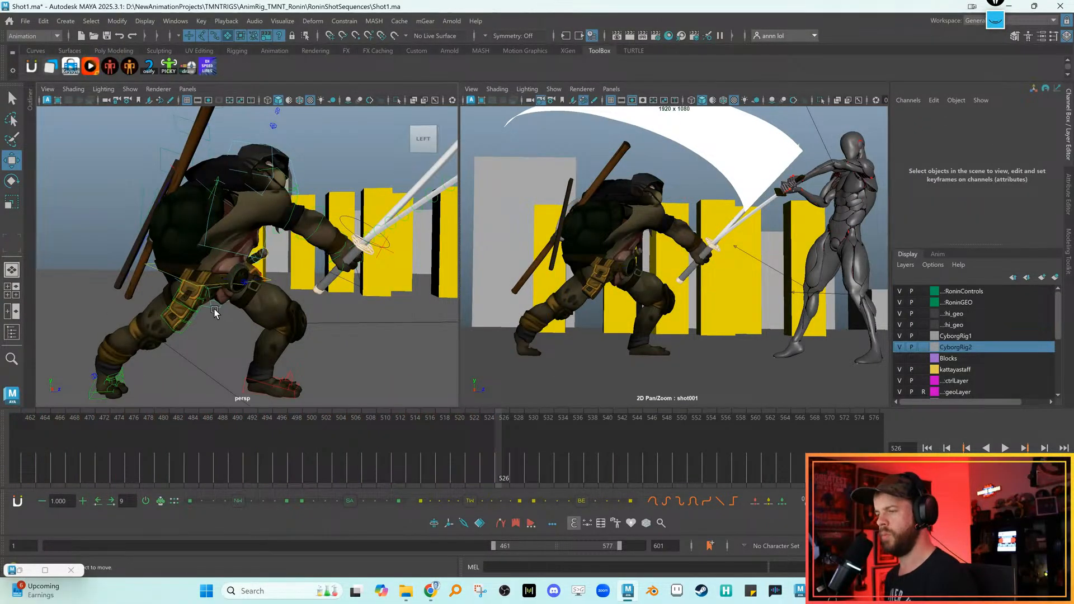
left_click(214, 311)
key("e")
left_click_drag(606, 257, 561, 262)
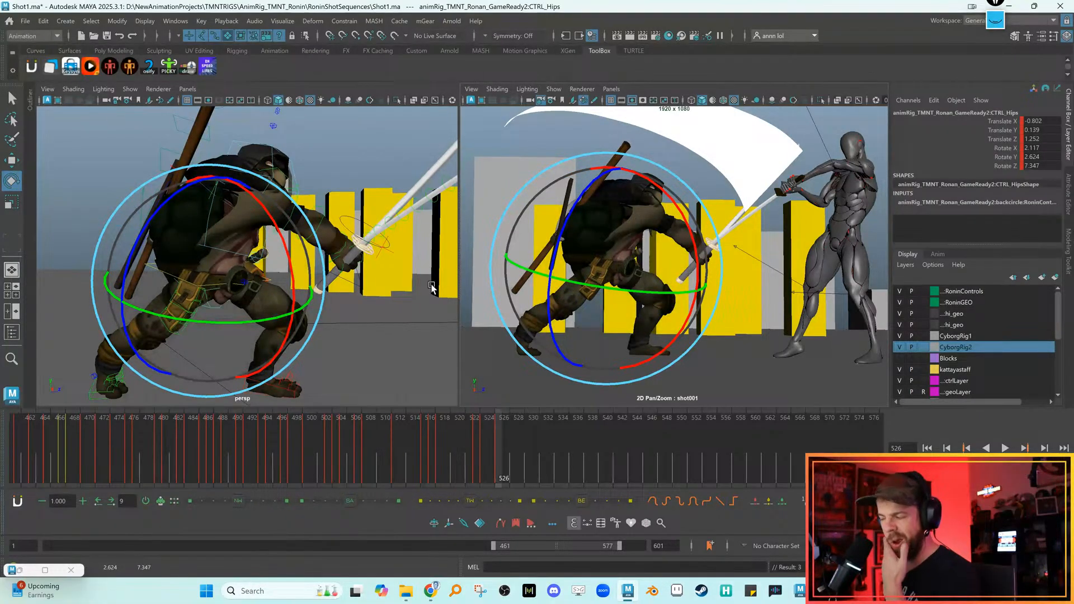
Frame the turtle's right hip pouches, zero the lower pouch's rotation at frame 526, and rotate it slightly so it hangs down
key("f")
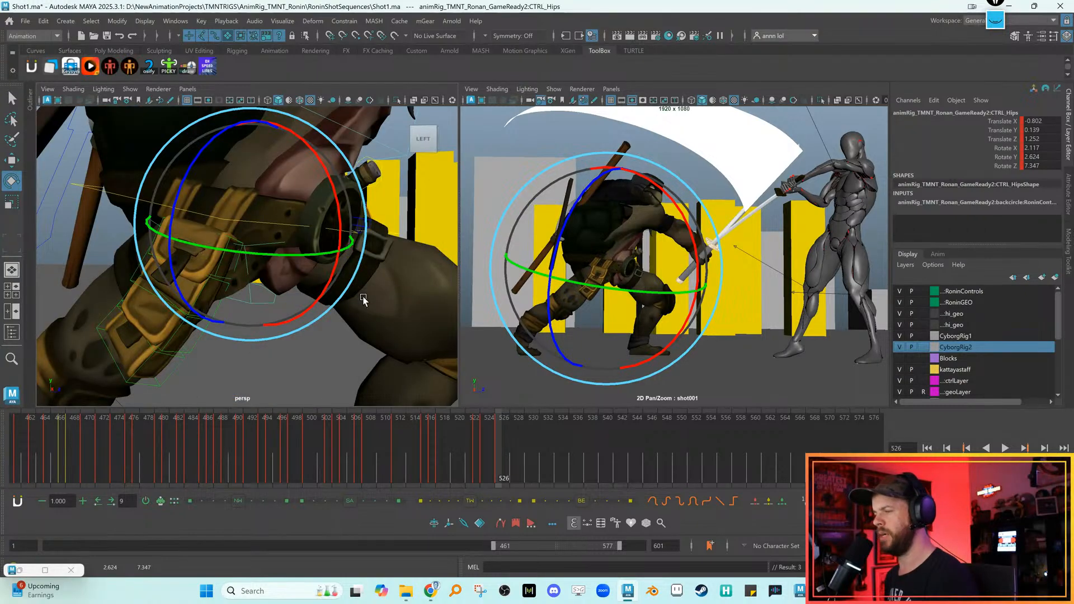
left_click_drag(357, 301, 316, 303, "alt")
key("w")
key("f")
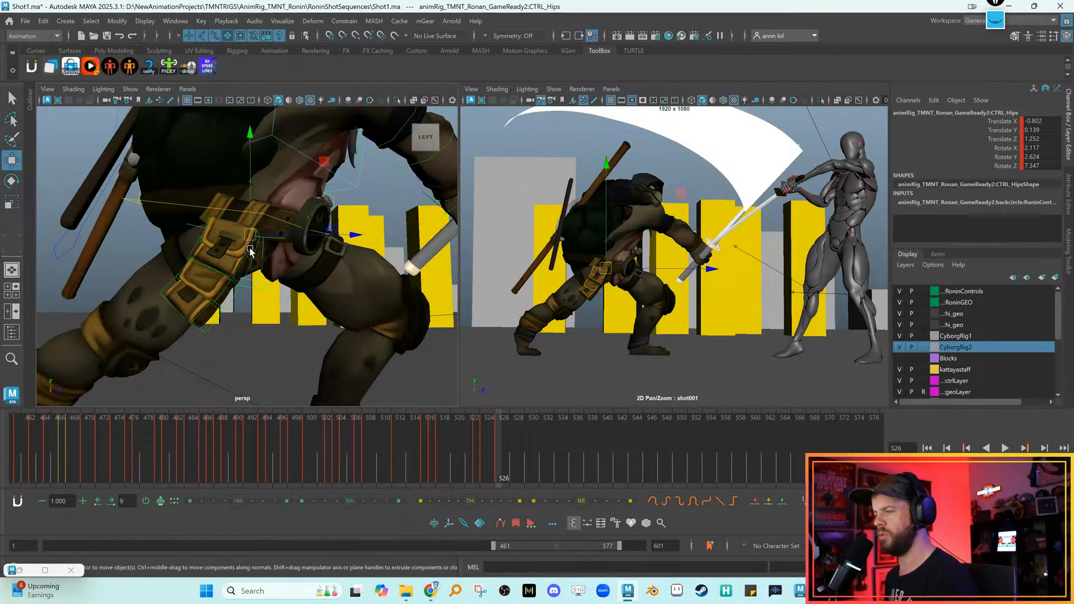
left_click(251, 250)
left_click(252, 250)
key("e")
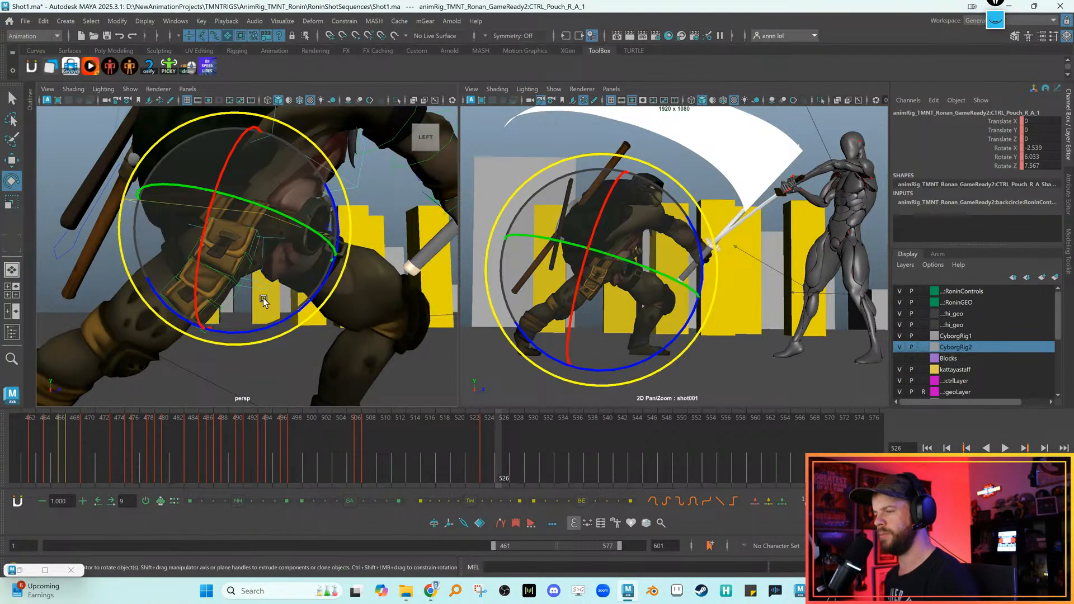
key("alt+r")
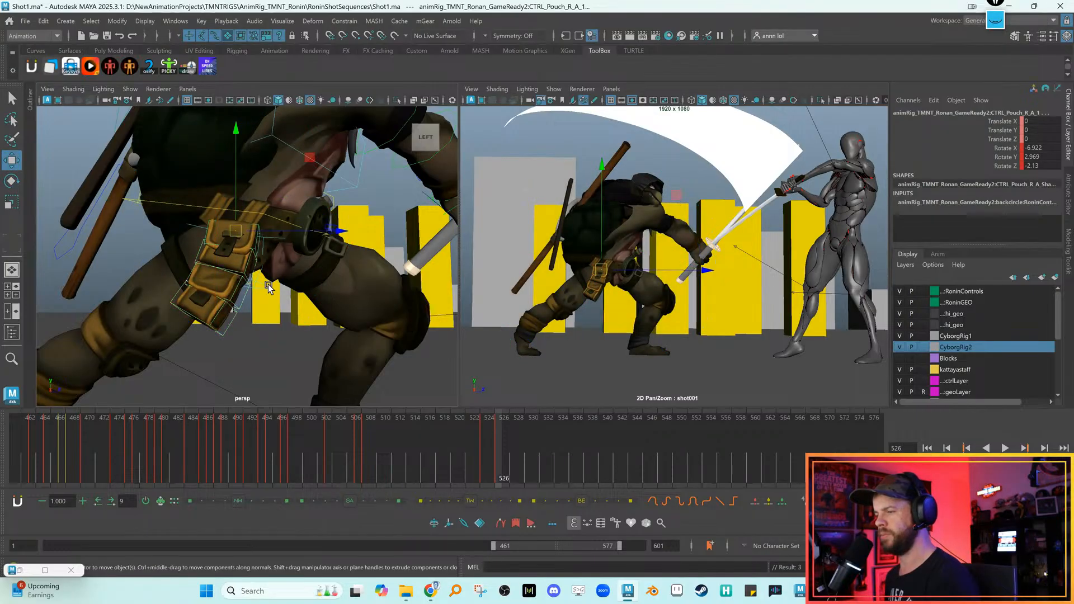
key("w")
key("e")
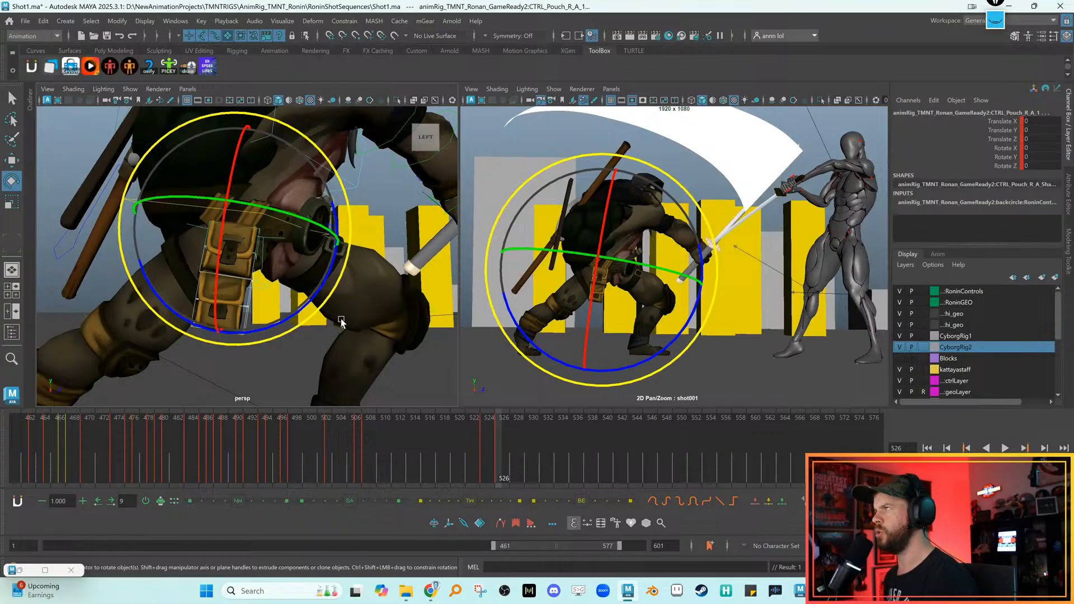
left_click_drag(310, 307, 289, 282)
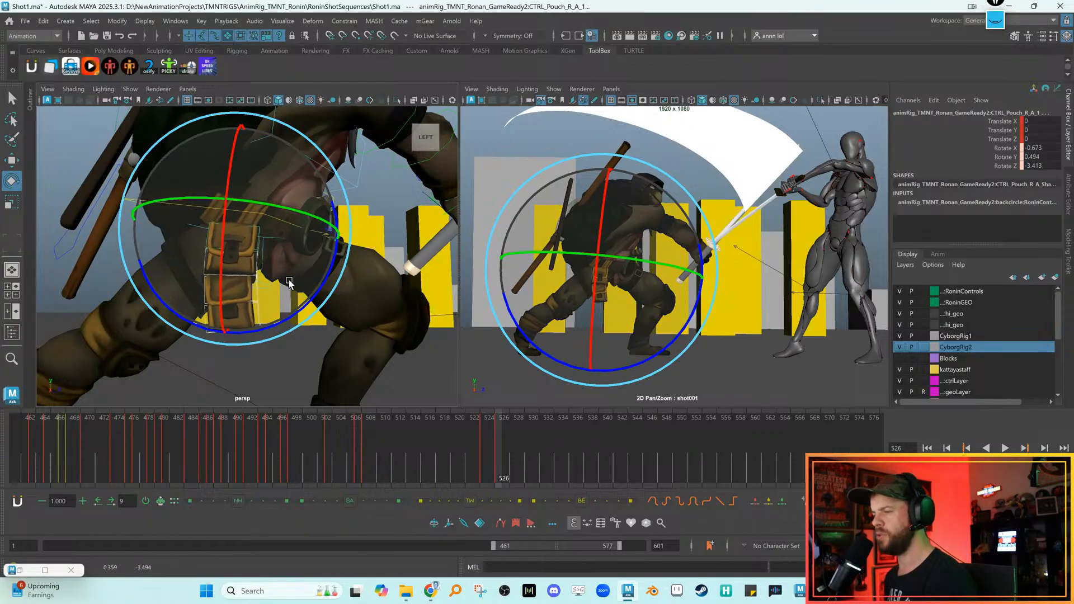
Rotate the upper right pouch control CTRL_Pouch_R_A_1 to about -2.9, -4.0, -6.9 at frame 526
key("w")
left_click(195, 232)
left_click(211, 227)
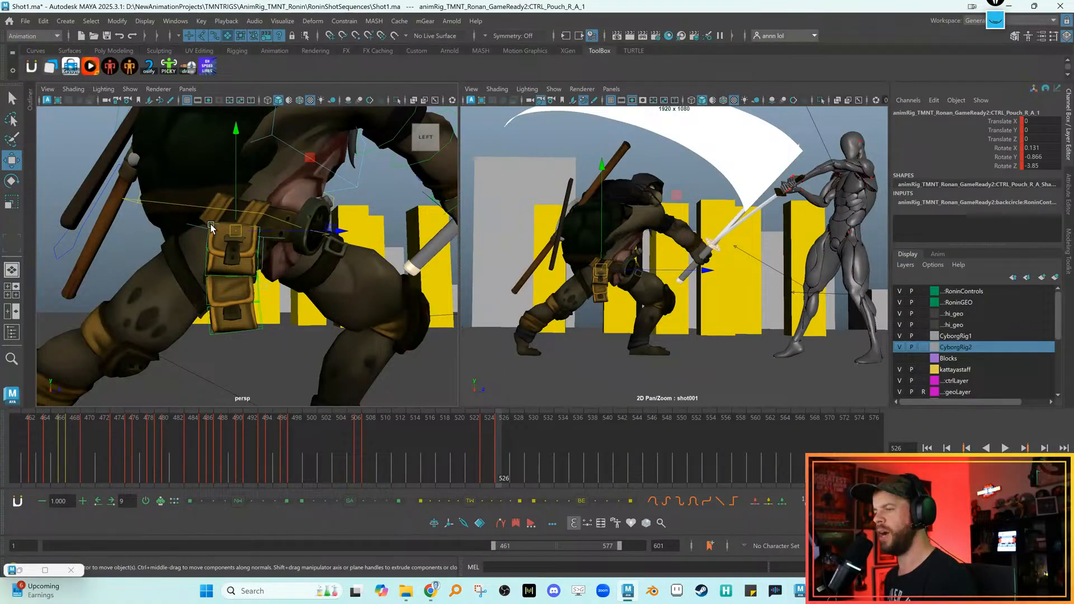
key("e")
left_click_drag(257, 278, 306, 273)
key("w")
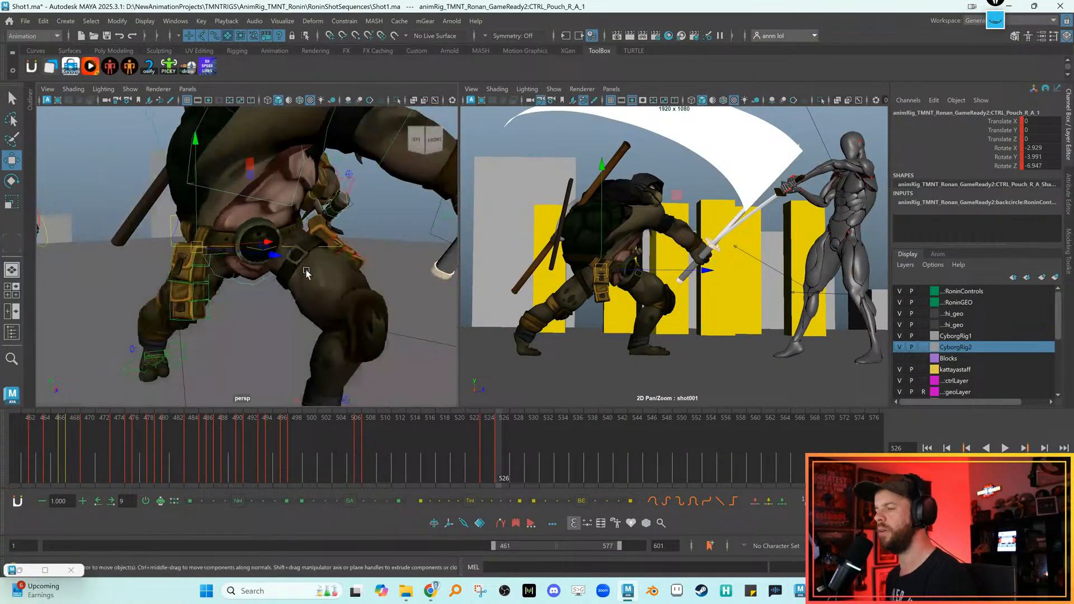
Adjust the rotation of the turtle's left hip pouches at frame 526, setting the CTRL_Pouch_L_B control to about -7.8, 3.9, -5.1
left_click(323, 230)
key("e")
left_click_drag(324, 230, 335, 164, "alt")
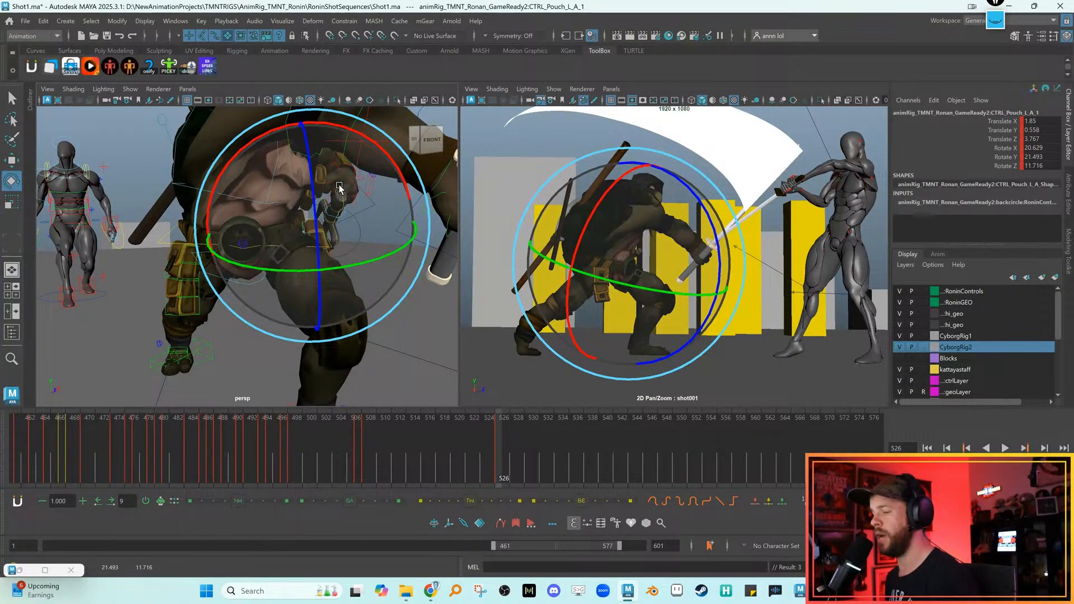
key("w")
left_click_drag(339, 188, 323, 280, "alt")
left_click(323, 281)
left_click(316, 279)
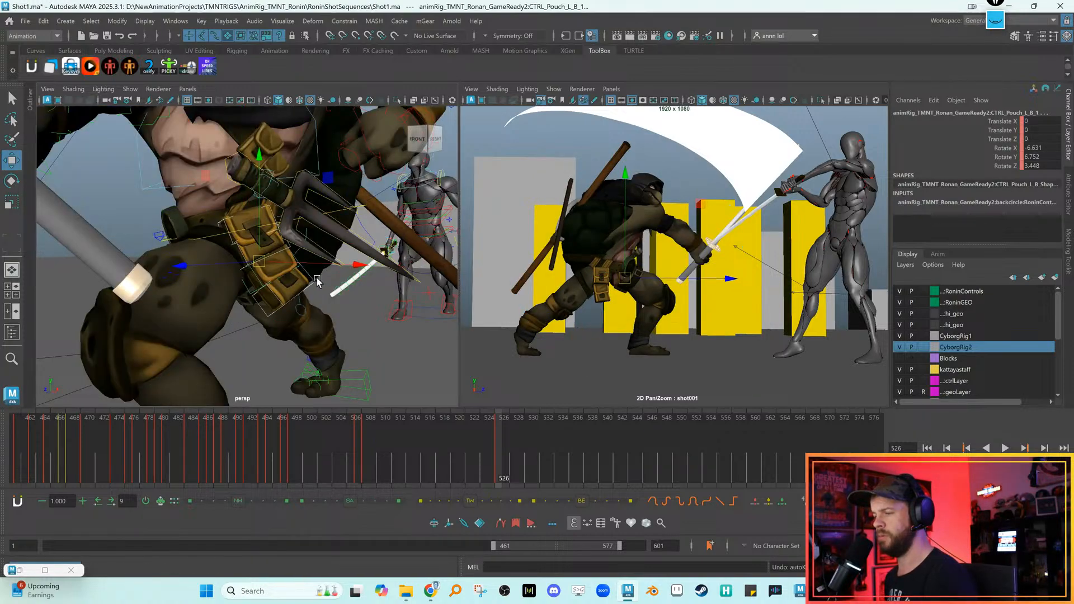
key("e")
left_click_drag(250, 303, 219, 311, "alt")
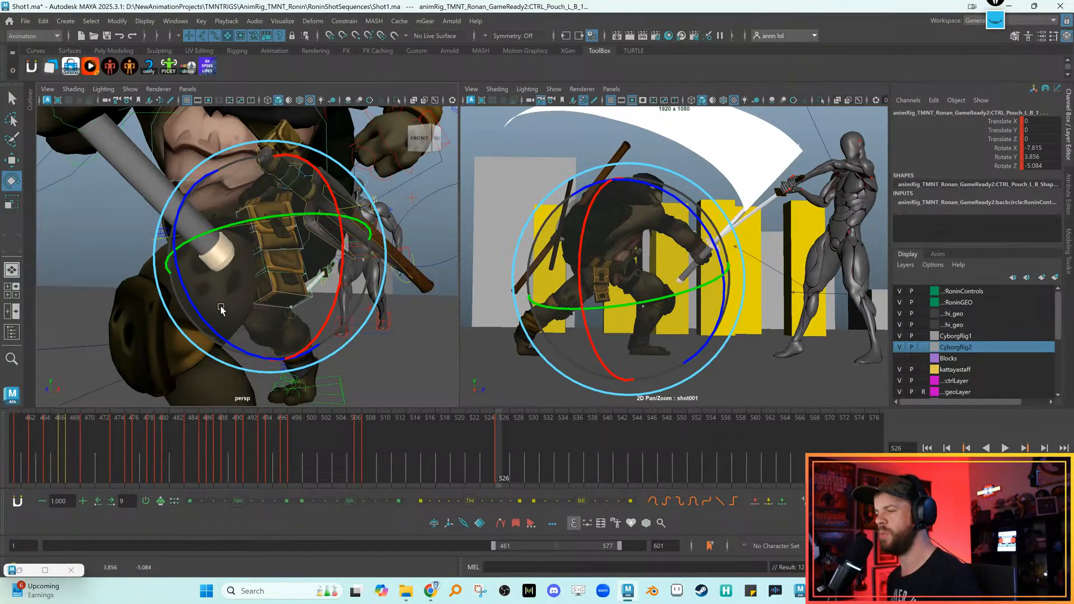
left_click_drag(290, 263, 312, 257, "alt")
key("w")
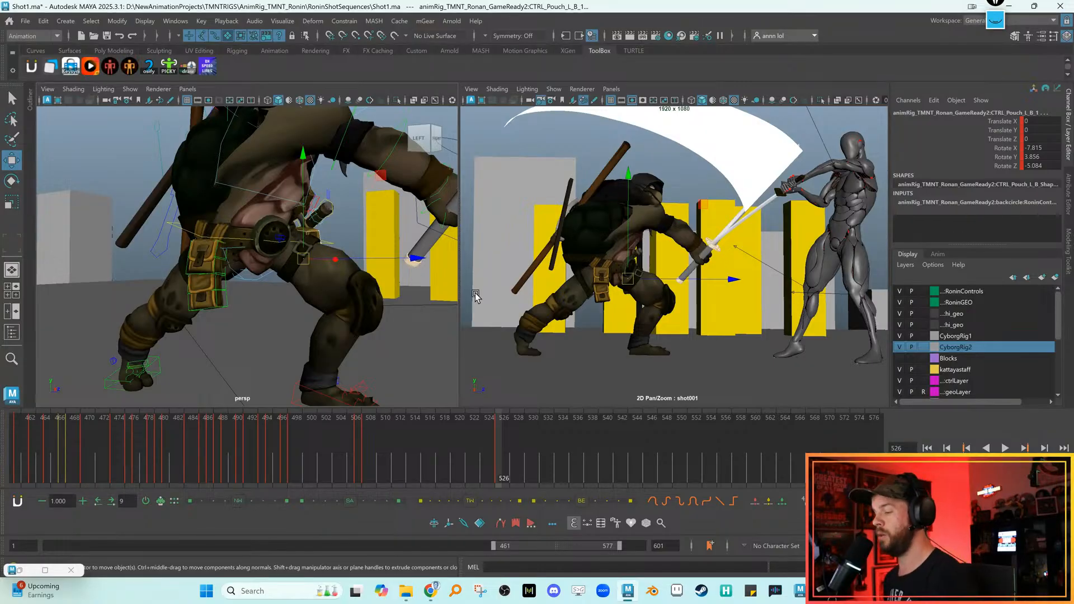
Examine the turtle's hips and pouches in both views, stepping through the frames leading into frame 526
key("backslash")
key("backslash")
scroll(733, 322, "up", 4)
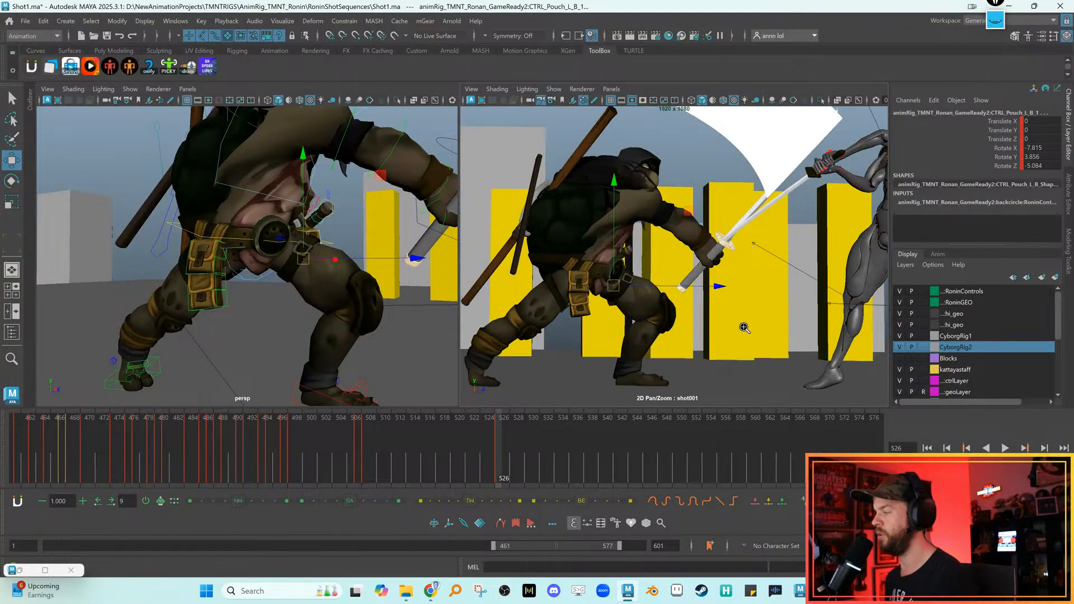
key("backslash")
key("backslash")
scroll(678, 288, "down", 3)
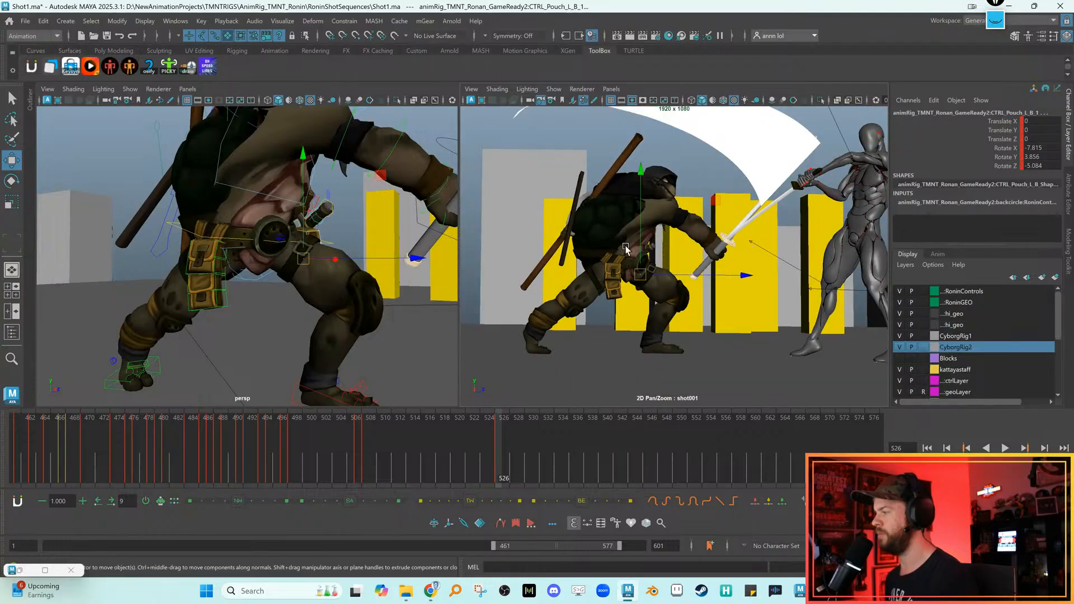
key("alt+comma")
key("alt+period")
left_click_drag(389, 283, 330, 256, "alt")
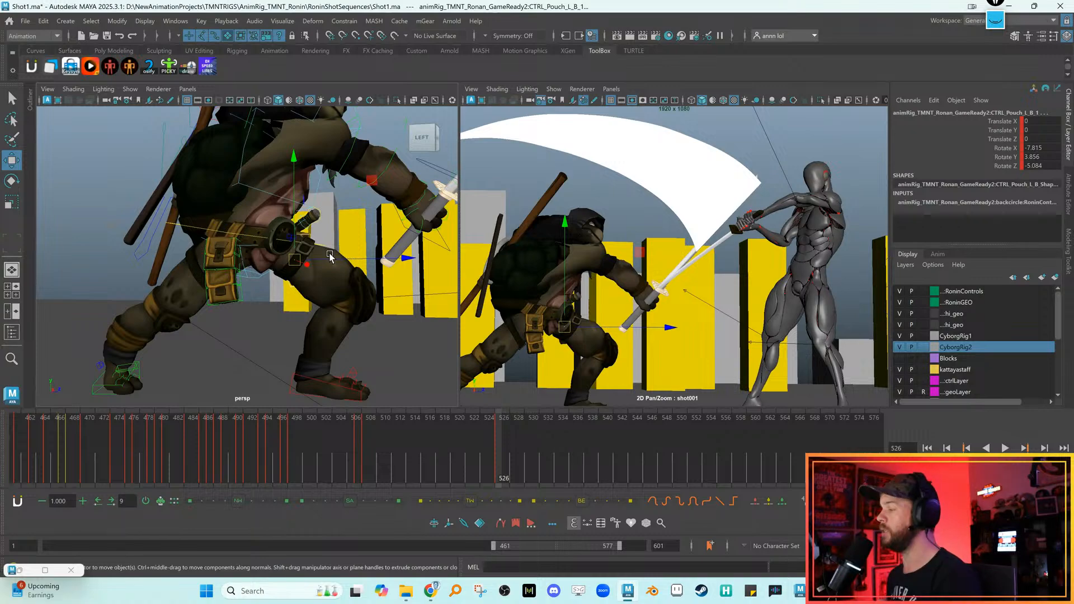
left_click_drag(333, 249, 450, 253, "alt")
key("alt+comma")
key("alt+comma")
key("alt+comma")
key("alt+period")
key("alt+period")
key("alt+period")
scroll(266, 191, "up", 3)
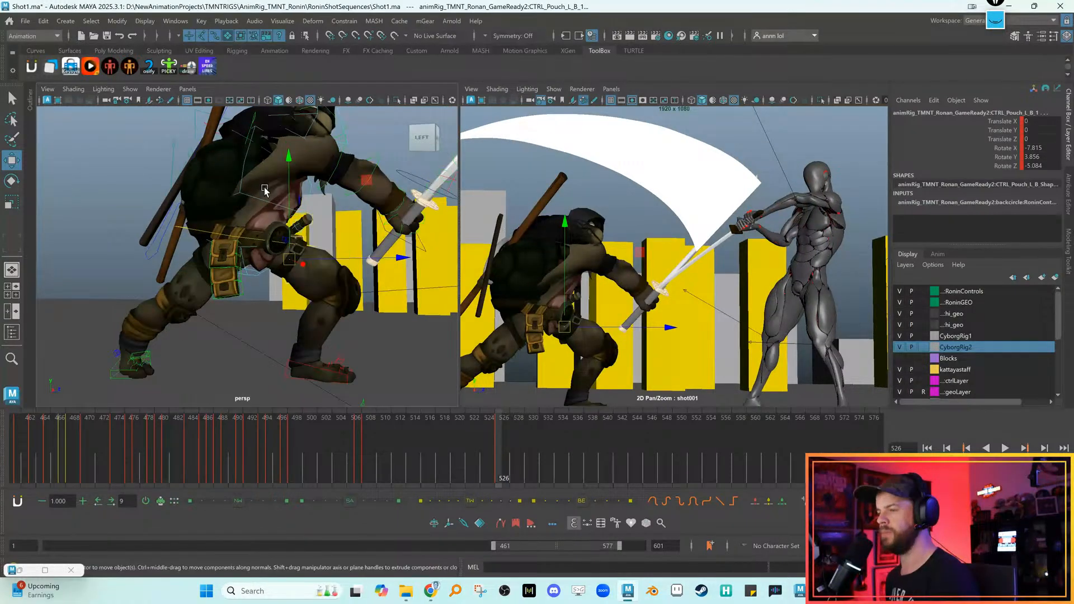
Rotate the turtle's chest control CTRL_Chest at frame 526 to about 8.5, 62.3, -6.1, keeping its starting rotation rather than zeroing it
left_click(241, 176)
key("alt+r")
key("e")
key("ctrl+z")
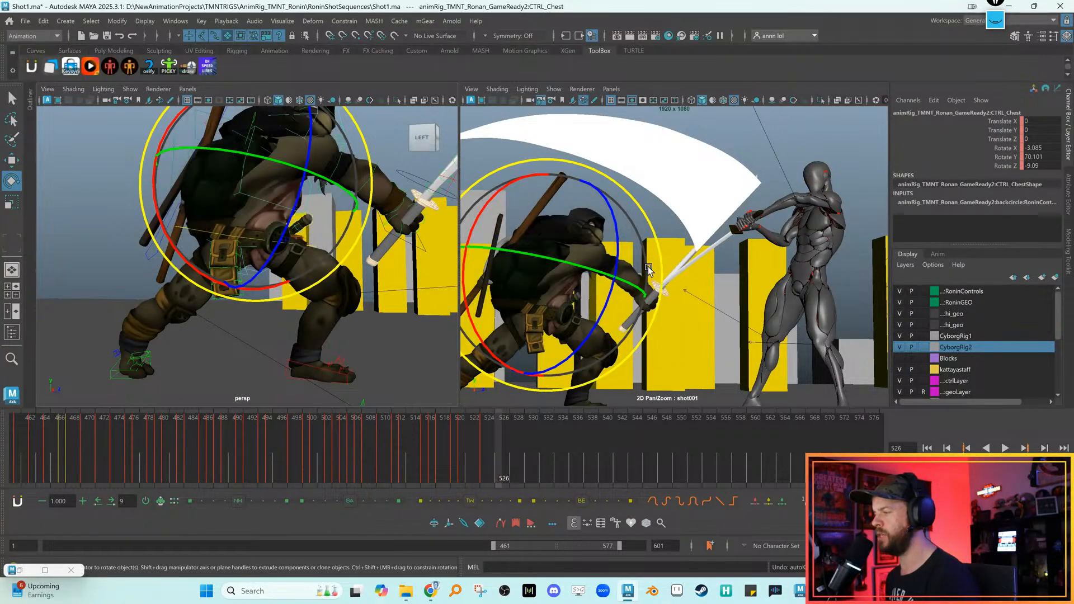
left_click_drag(617, 251, 616, 276)
left_click_drag(520, 232, 516, 234)
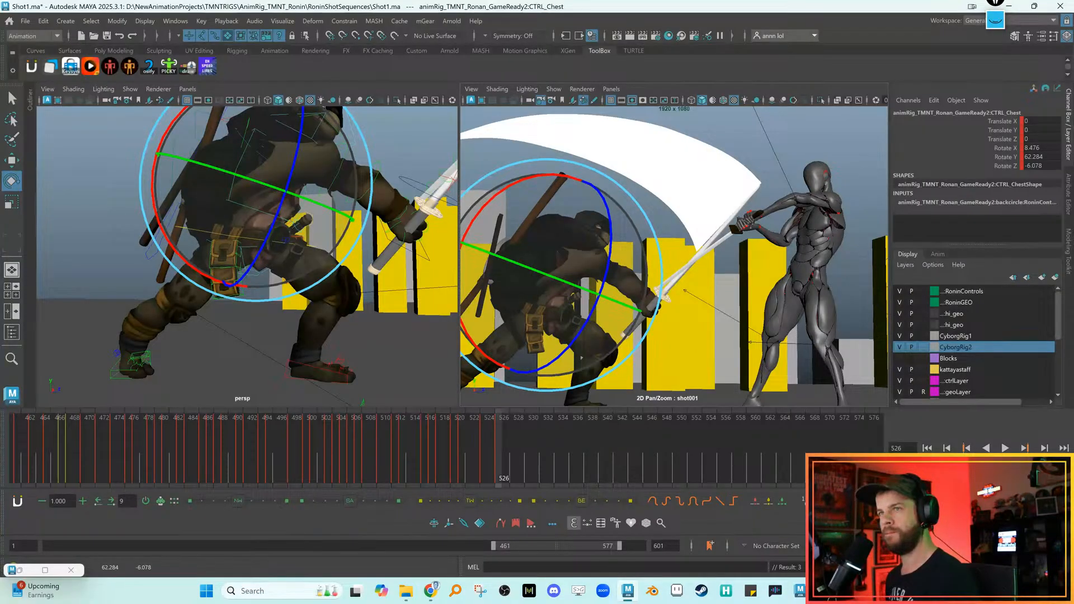
left_click_drag(322, 283, 295, 312, "alt")
key("w")
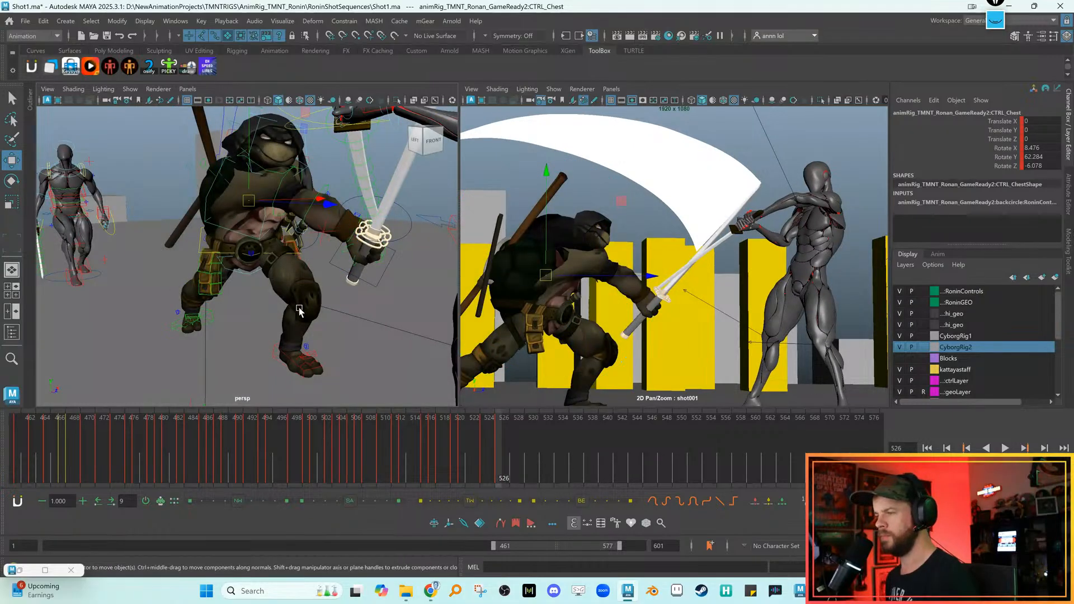
Pose the turtle's head control at frame 526, moving it to about 4.3, 1.1, 0.1 and rotating it to about 26.5, 64.1, 14.9
scroll(296, 313, "up", 3)
left_click(289, 168)
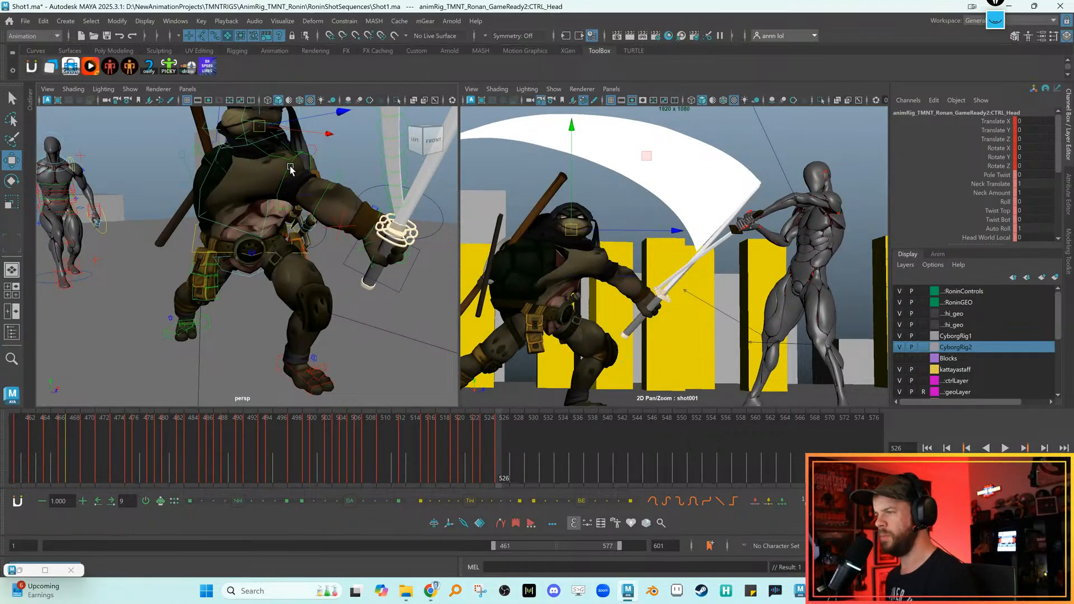
key("e")
left_click_drag(316, 171, 348, 192, "alt")
left_click_drag(579, 330, 607, 265)
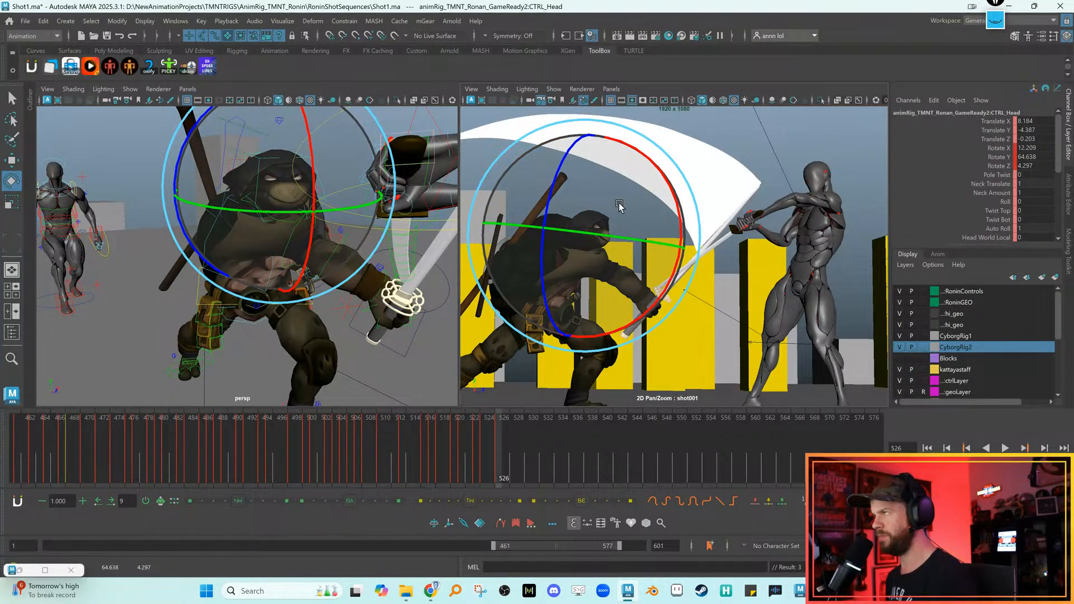
left_click_drag(638, 226, 584, 239)
key("w")
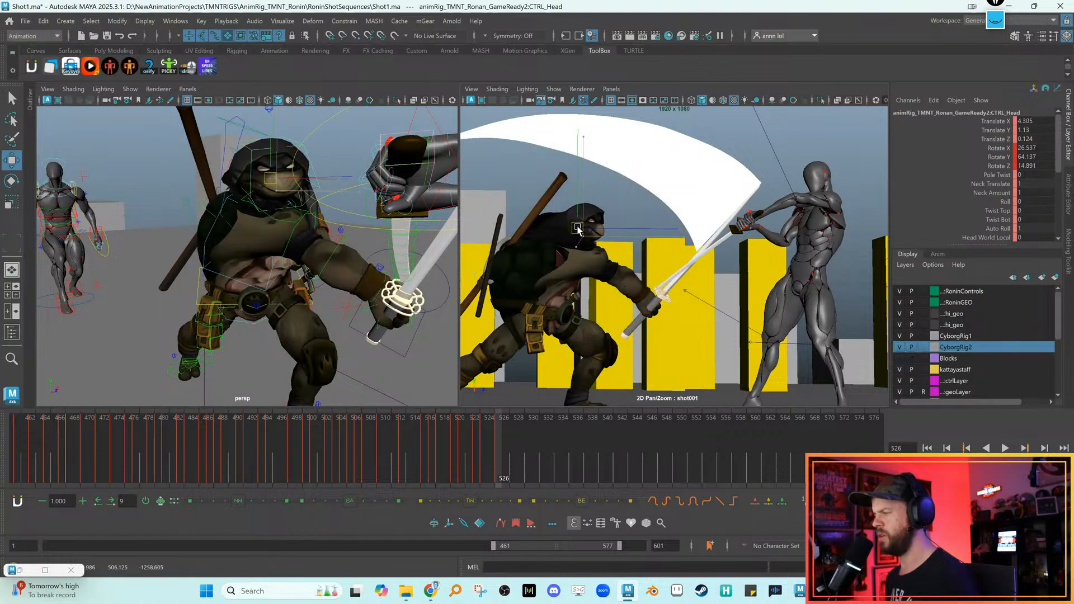
Rotate the head control to about 27.5, 65.2, 10.3 and shift its Translate Z to about -2.9
key("e")
left_click_drag(583, 288, 621, 221)
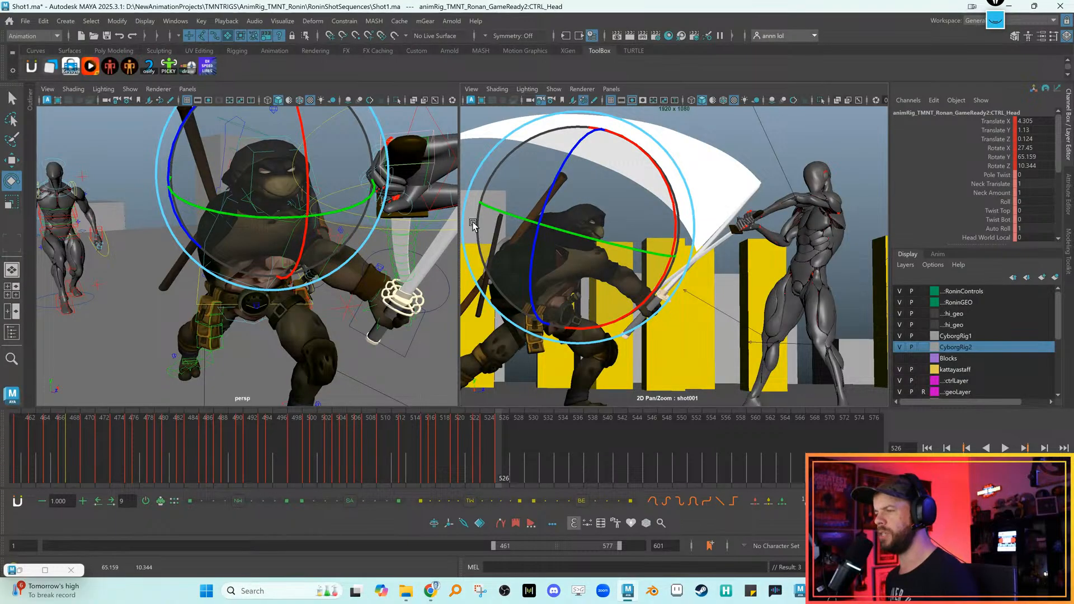
key("w")
left_click_drag(432, 229, 335, 251, "alt")
left_click_drag(383, 223, 392, 224)
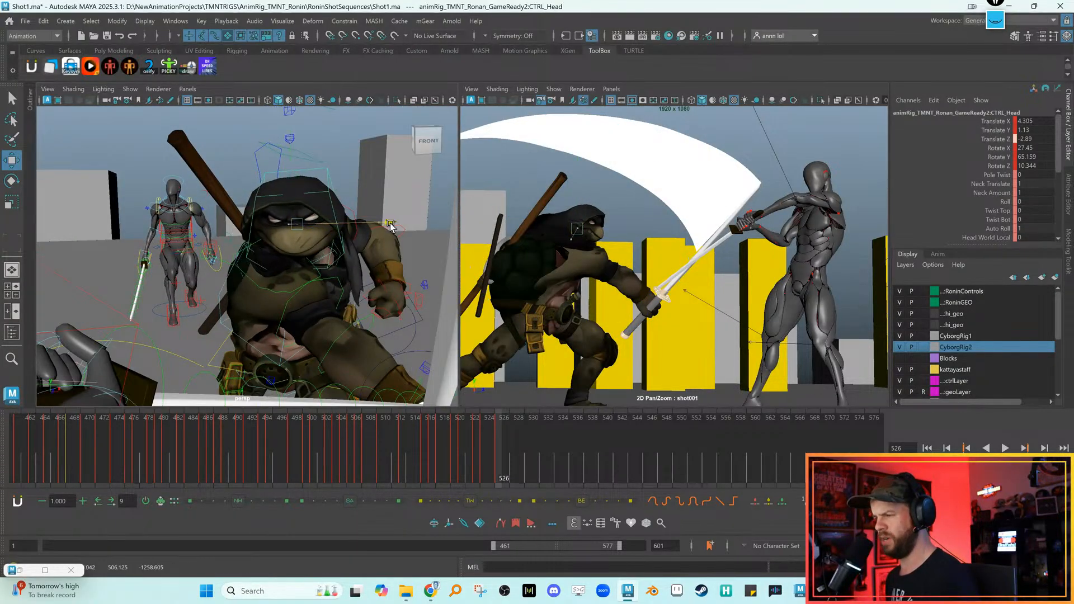
Fine-tune the turtle's head rotation at frame 526 to about 24.0, 68.5, 8.1 and check it against the previous frame
key("e")
mouse_move(363, 190)
left_mouse_down()
mouse_move(377, 207)
mouse_move(372, 195)
left_mouse_up()
left_click(581, 259)
left_click_drag(620, 221, 624, 220)
key("comma")
key("period")
key("w")
left_click_drag(298, 265, 346, 264, "alt")
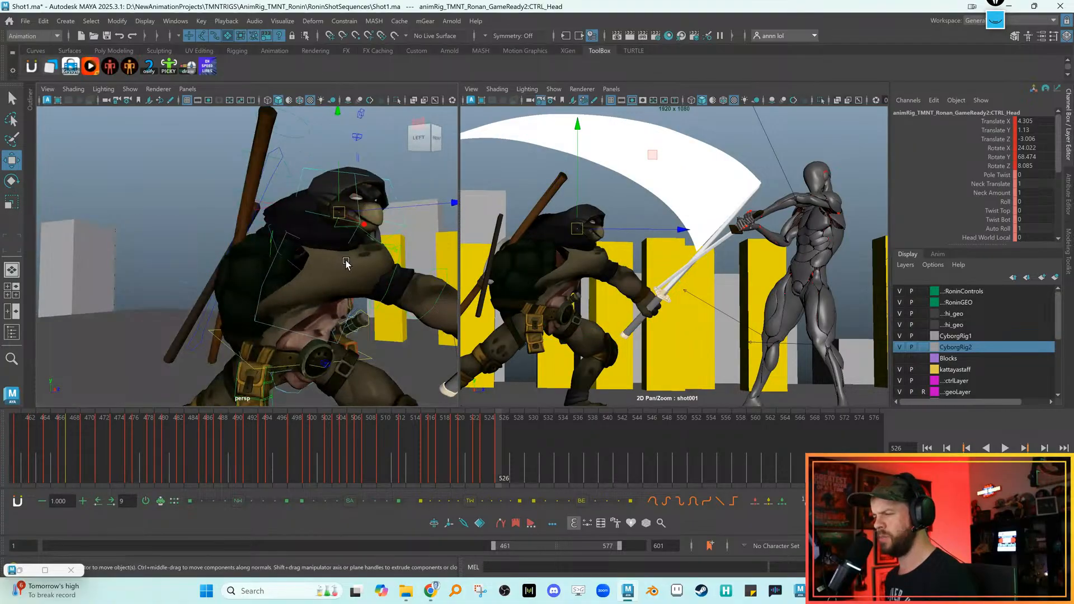
Inspect the turtle's neck, chest and body controls from several angles at frame 526
left_click(291, 236)
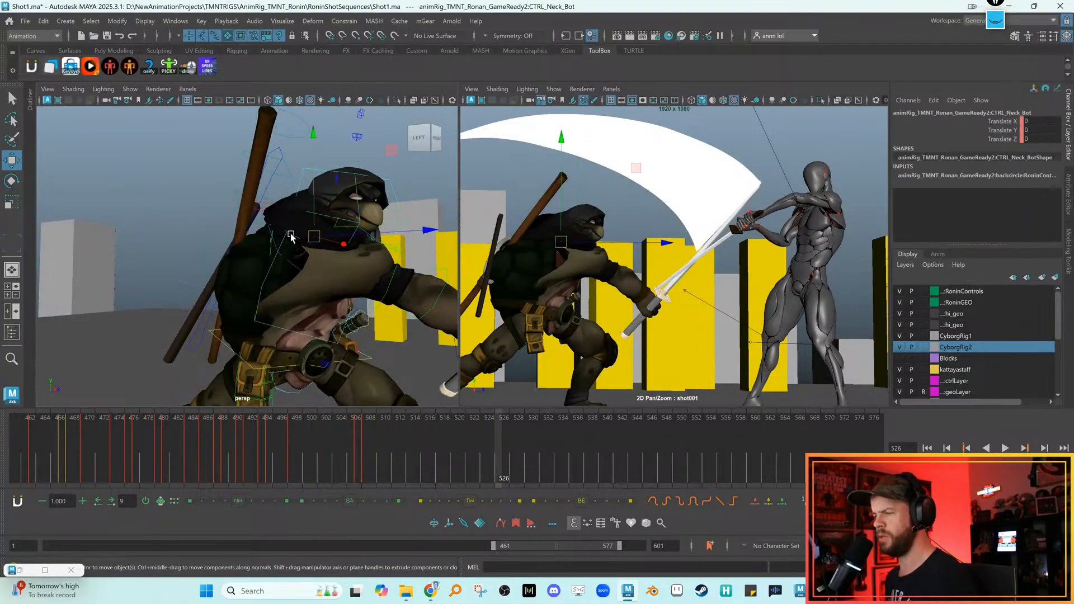
left_click(322, 233)
key("e")
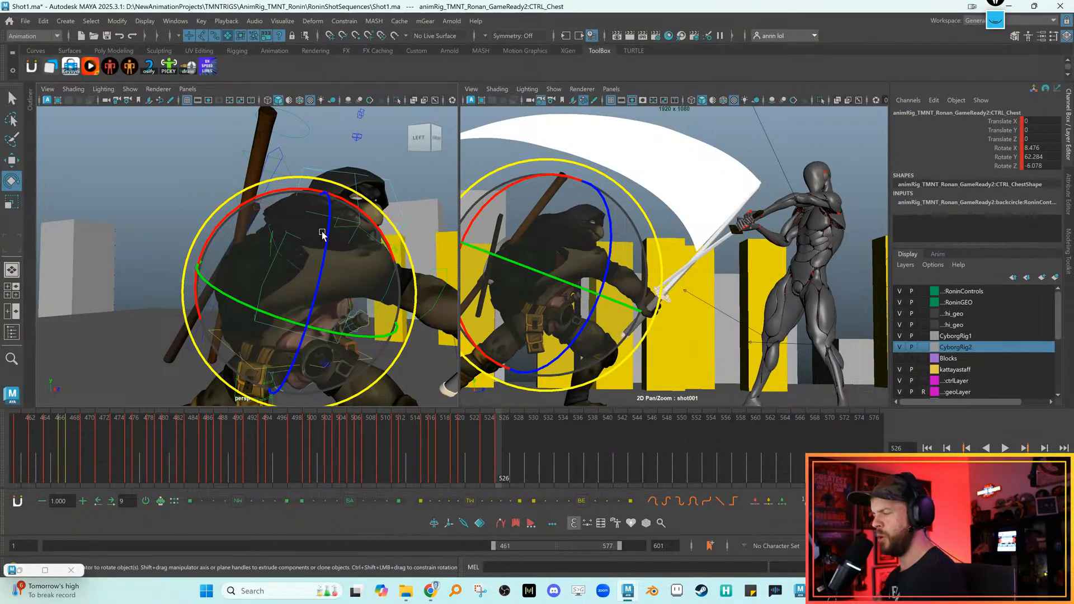
key("w")
left_click_drag(322, 234, 336, 251, "alt")
left_click(260, 223)
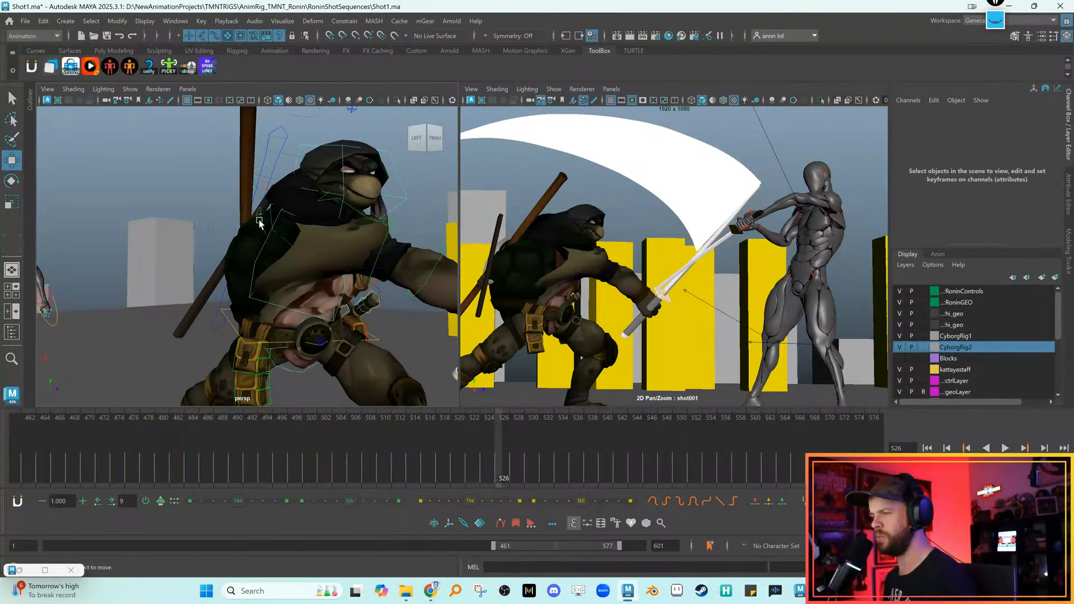
left_click(285, 214)
key("e")
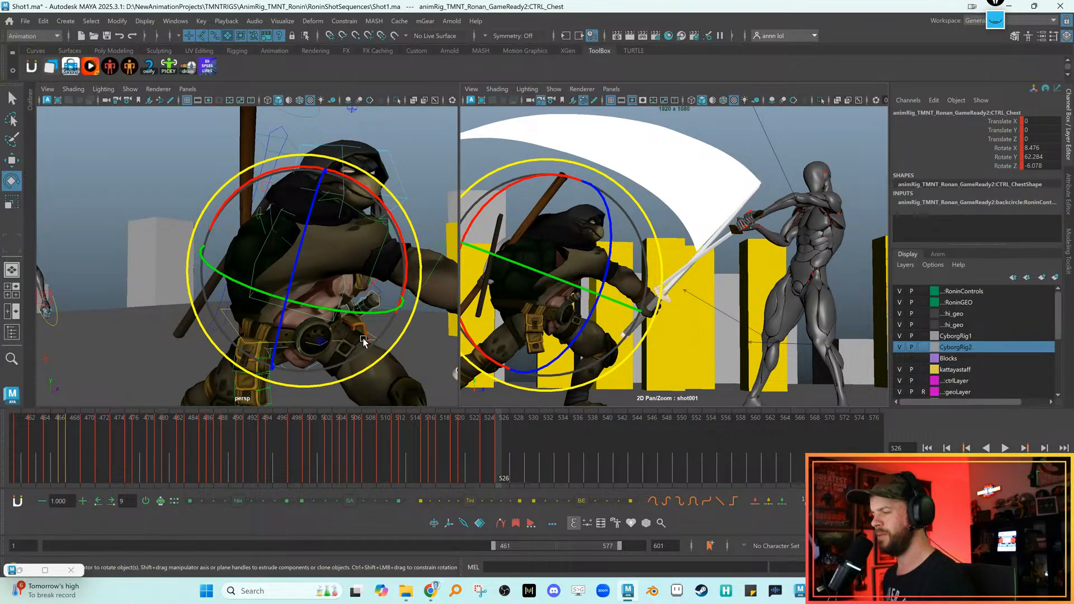
key("w")
left_click_drag(344, 334, 227, 305, "alt")
left_click(216, 295)
left_click(219, 297)
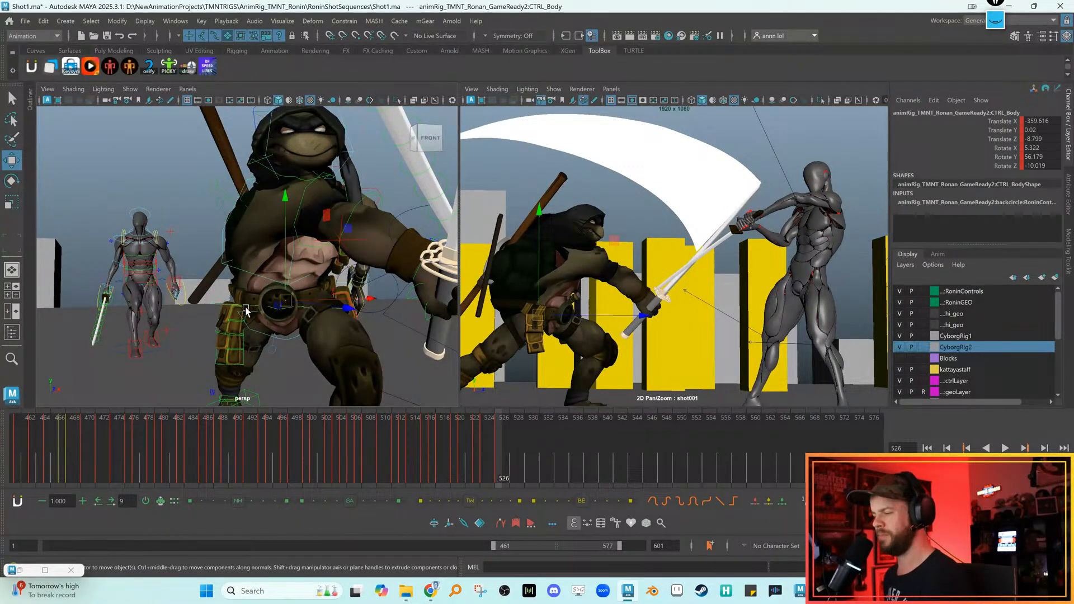
Reframe the shot view to show both fighters in full and compare the turtle's pose at frames 525 and 526
key("backslash")
key("backslash")
middle_click_drag(630, 335, 633, 310)
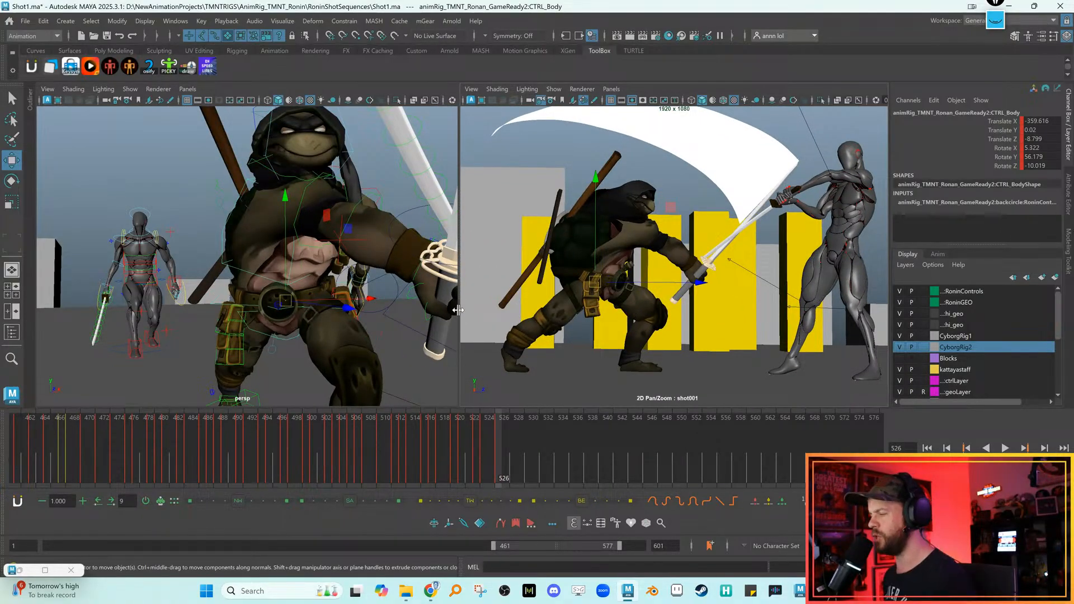
mouse_move(342, 261)
middle_mouse_down("alt")
mouse_move(341, 299)
mouse_move(341, 280)
middle_mouse_up("alt")
key("alt+comma")
key("alt+period")
key("alt+comma")
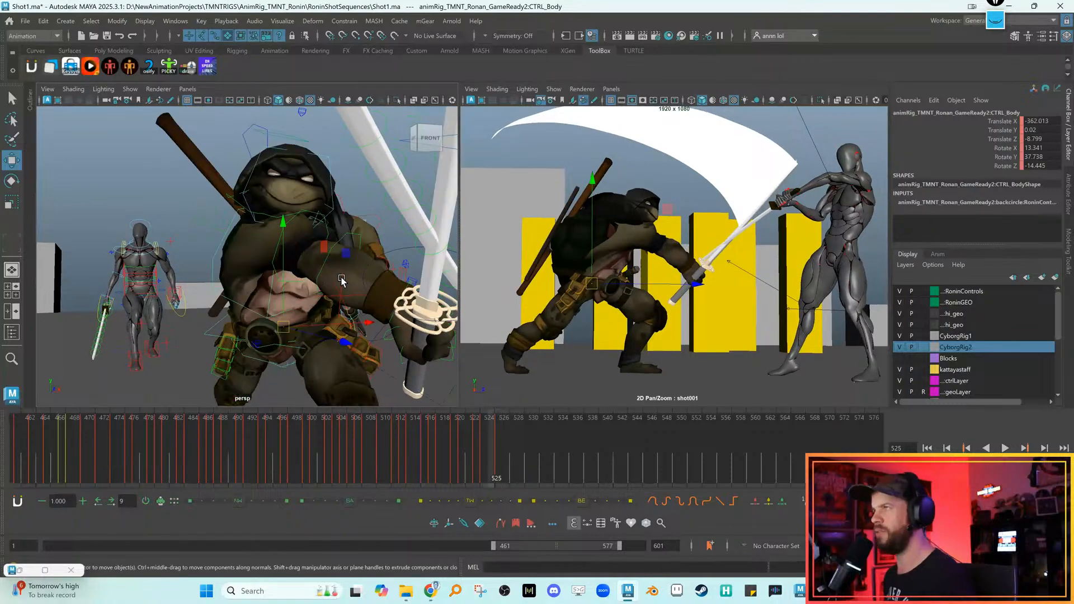
key("alt+period")
left_click_drag(341, 279, 323, 230, "alt")
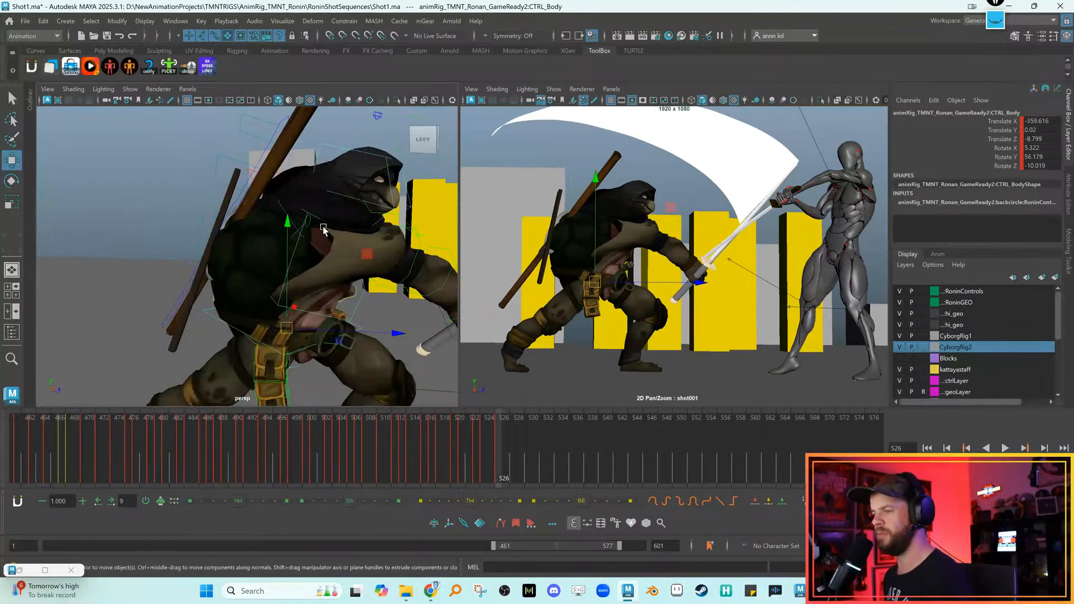
Compare the chest at frames 525 and 526, and rotate CTRL_Chest at frame 526 to about -1.7, 56.7, 3.0
left_click(290, 261)
key("e")
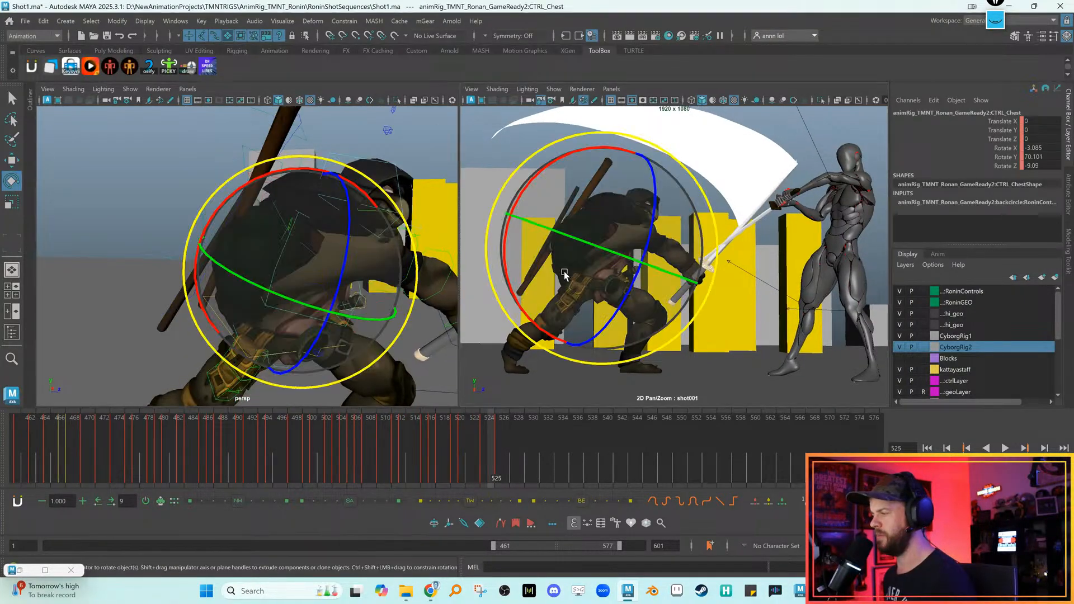
key("alt+period")
key("alt+comma")
left_click_drag(550, 162, 594, 188)
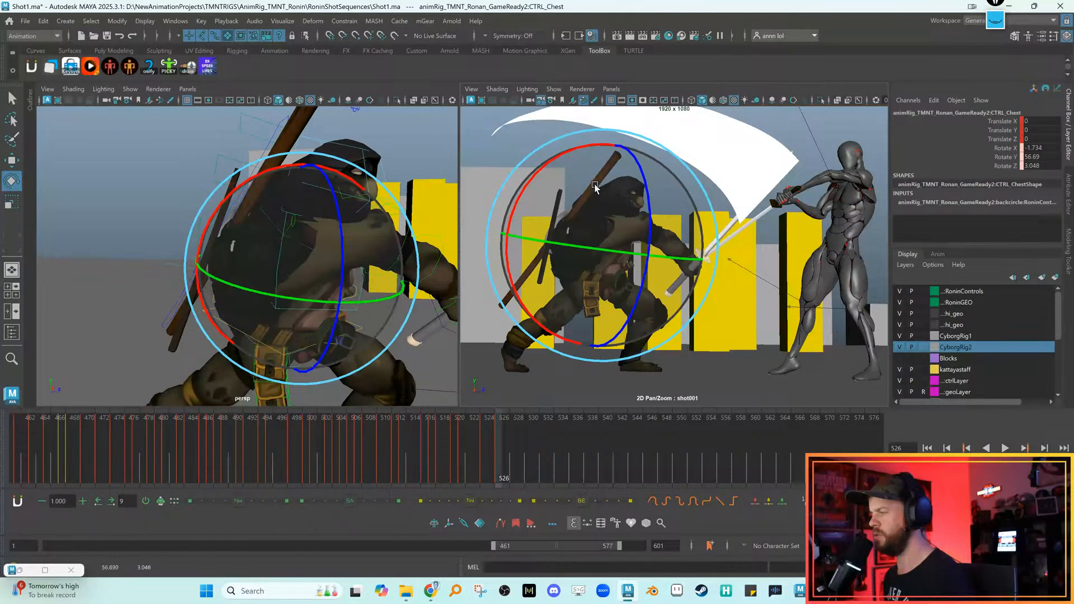
key("w")
Zero the rotation of the turtle's main shell control at frame 526 and rotate it to about 18.8, -8.3, -1.6
left_click_drag(345, 213, 314, 249, "alt")
left_click(309, 289)
key("alt+r")
key("e")
left_click_drag(632, 318, 598, 327)
left_click_drag(616, 221, 572, 262)
key("w")
key("e")
left_click_drag(584, 302, 582, 294)
left_click_drag(575, 242, 573, 241)
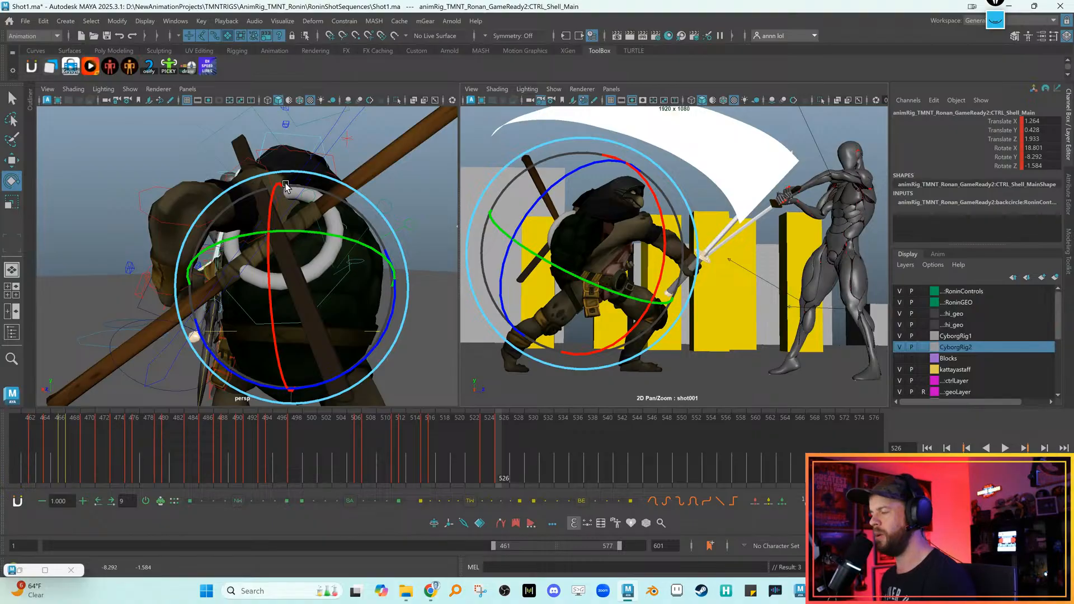
key("w")
Zero the rotation of the upper right pouch control CTRL_Pouch_R_A_1 at frame 526 and rotate it to about -0.5, -0.1, 0.5
left_click_drag(267, 217, 297, 295, "alt")
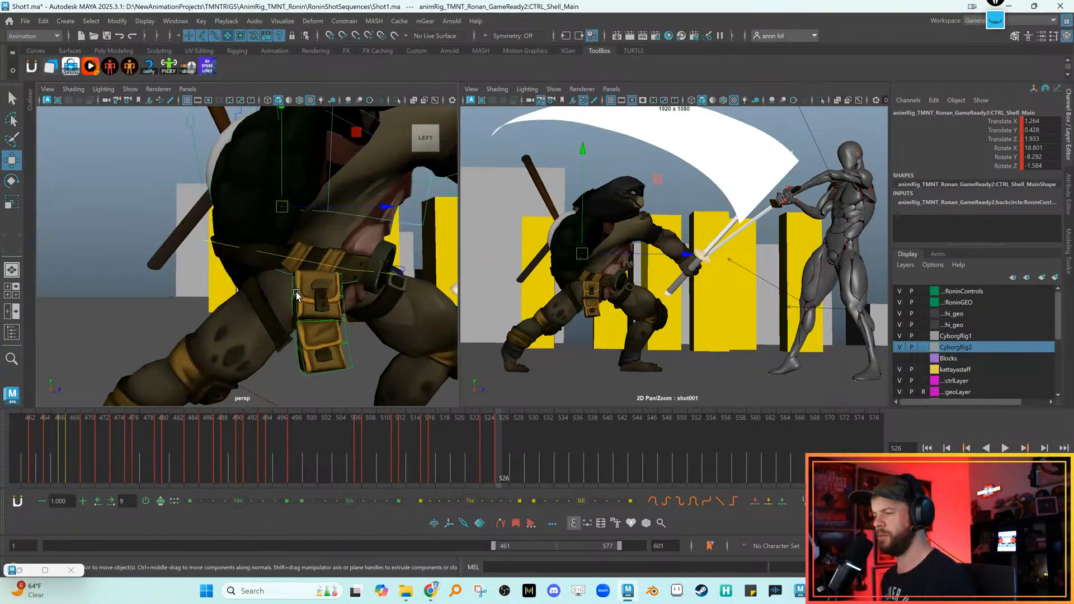
left_click(293, 289)
left_click(294, 287)
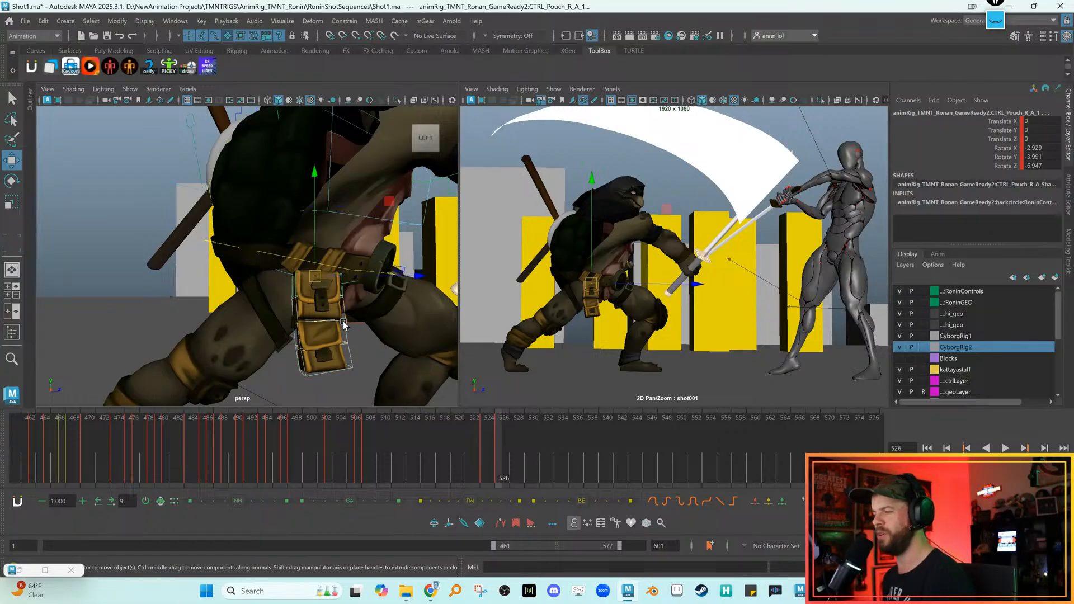
left_click_drag(342, 324, 319, 326, "alt")
key("alt+r")
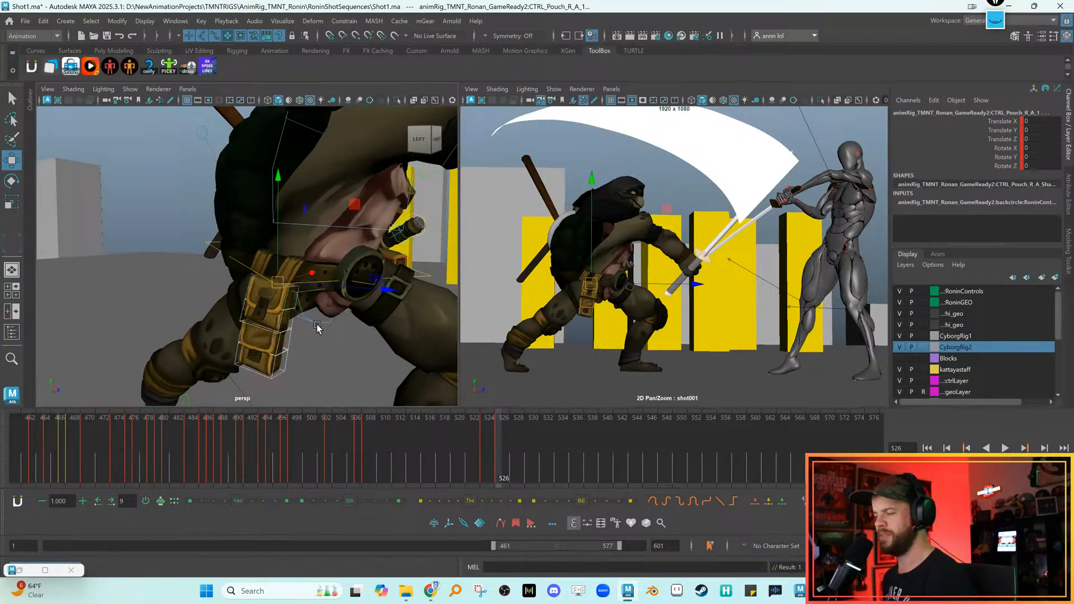
key("e")
left_click_drag(582, 342, 610, 362)
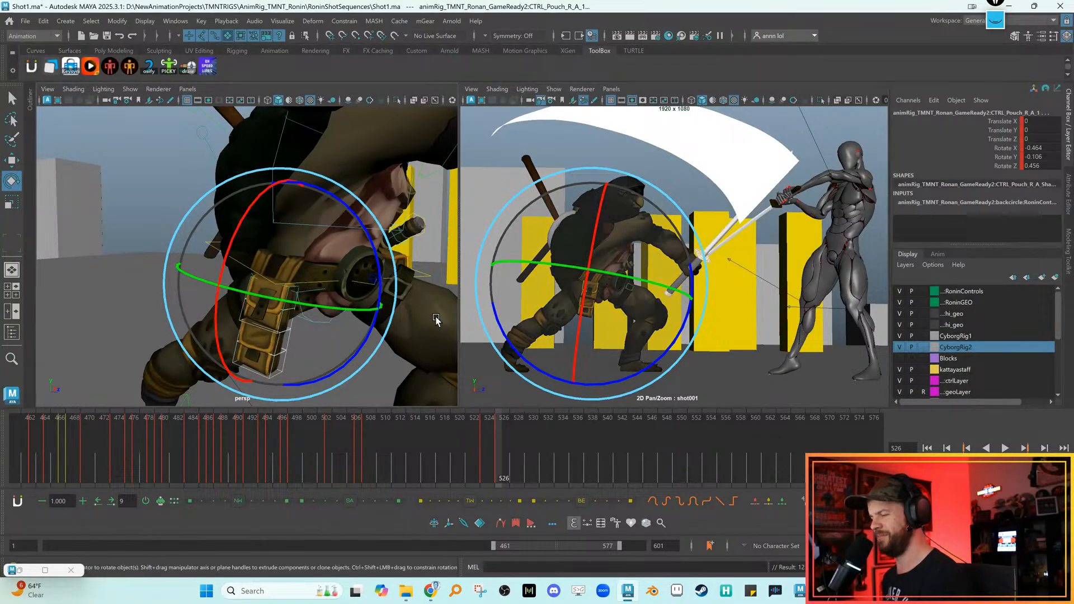
Try a slight rotation of the turtle's left hip pouches at frame 526
key("w")
left_click_drag(402, 325, 343, 304, "alt")
scroll(343, 303, "up", 5)
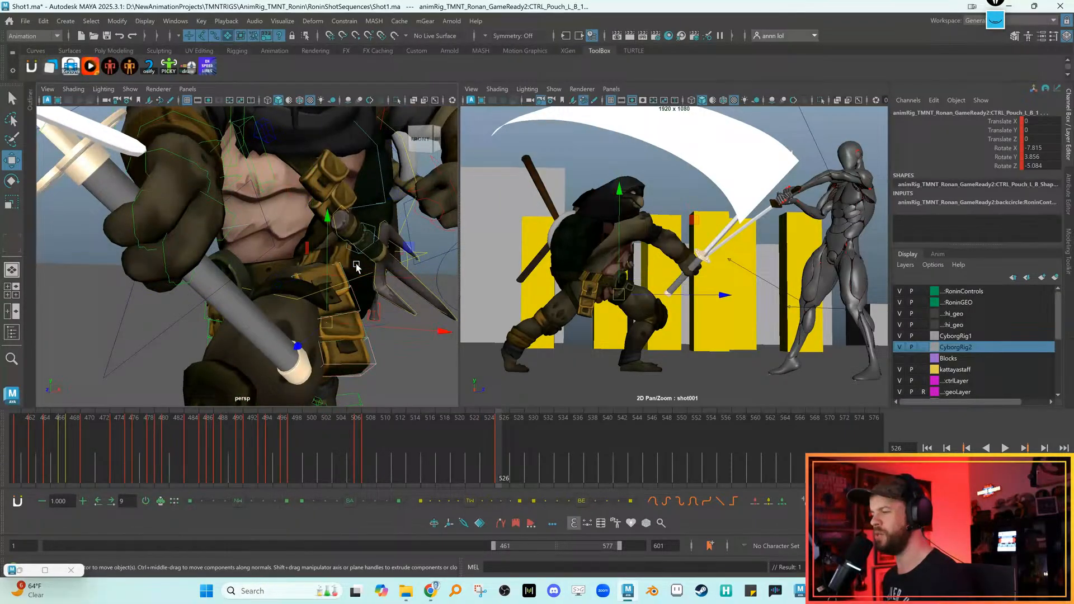
left_click(354, 272)
key("e")
mouse_move(334, 328)
left_mouse_down()
mouse_move(354, 335)
mouse_move(345, 318)
left_mouse_up()
key("w")
left_click(370, 305)
left_click(369, 305)
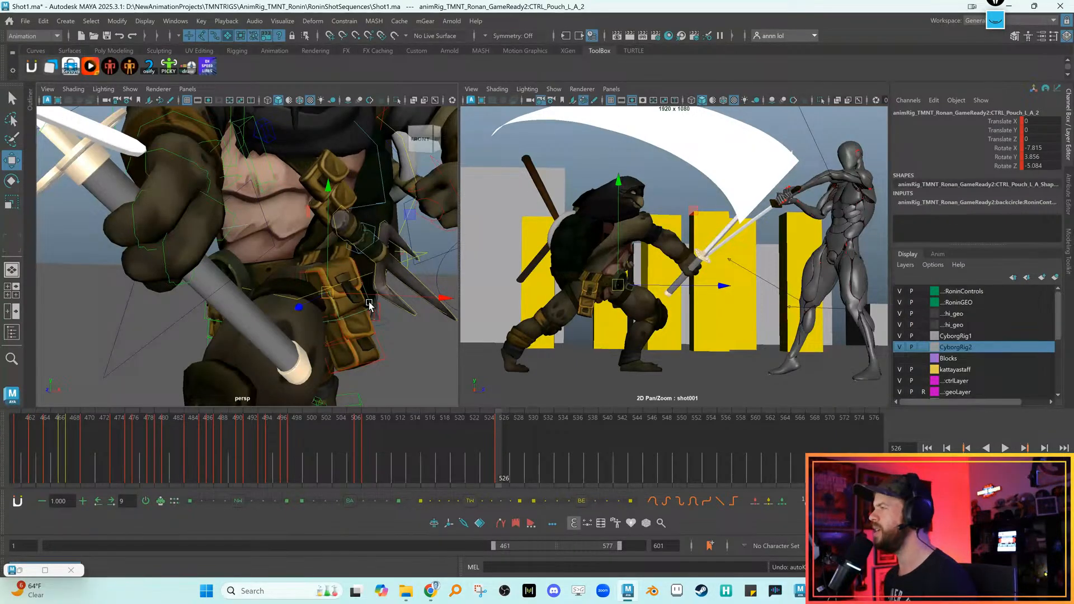
Set the turtle's right foot Toe Roll to 71.1 at frame 526 and check it against the two preceding frames
left_click_drag(310, 292, 156, 349, "alt")
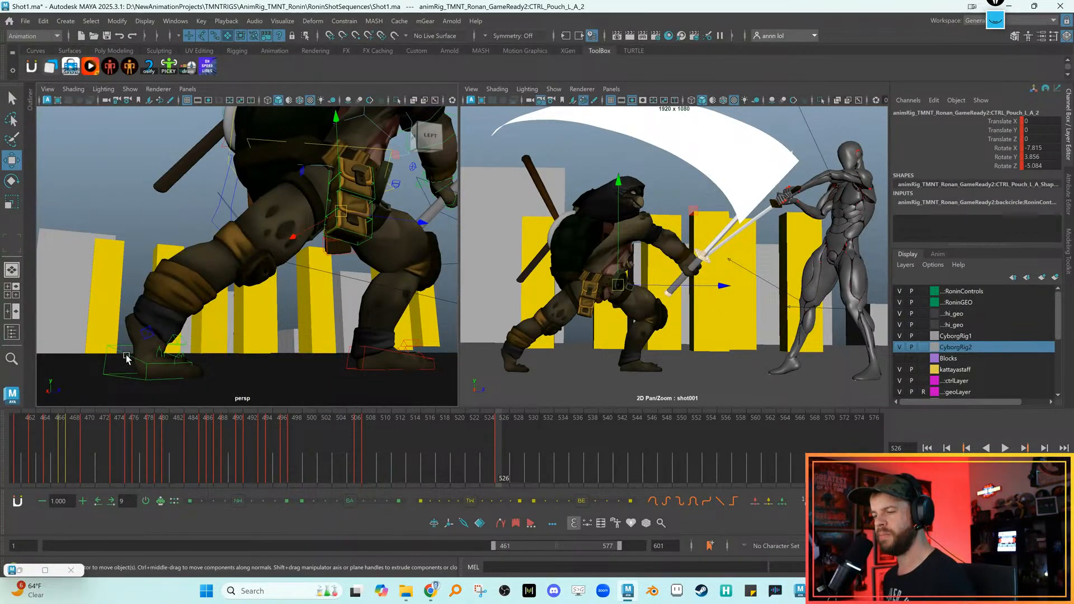
left_click(128, 354)
left_click(995, 220)
middle_click_drag(676, 232, 691, 232)
key("alt+comma")
key("alt+comma")
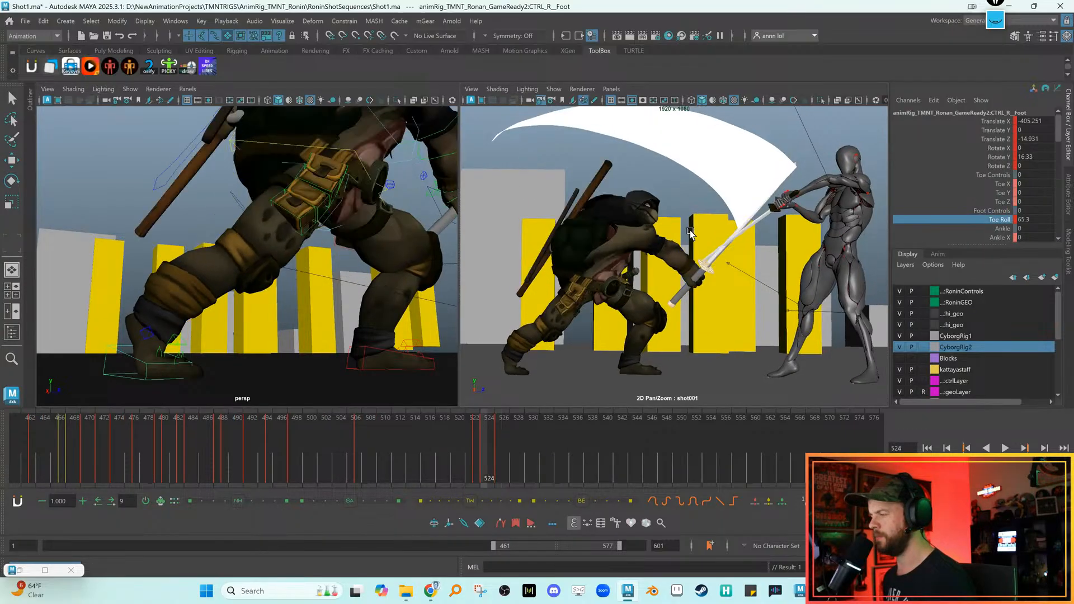
key("alt+period")
key("alt+period")
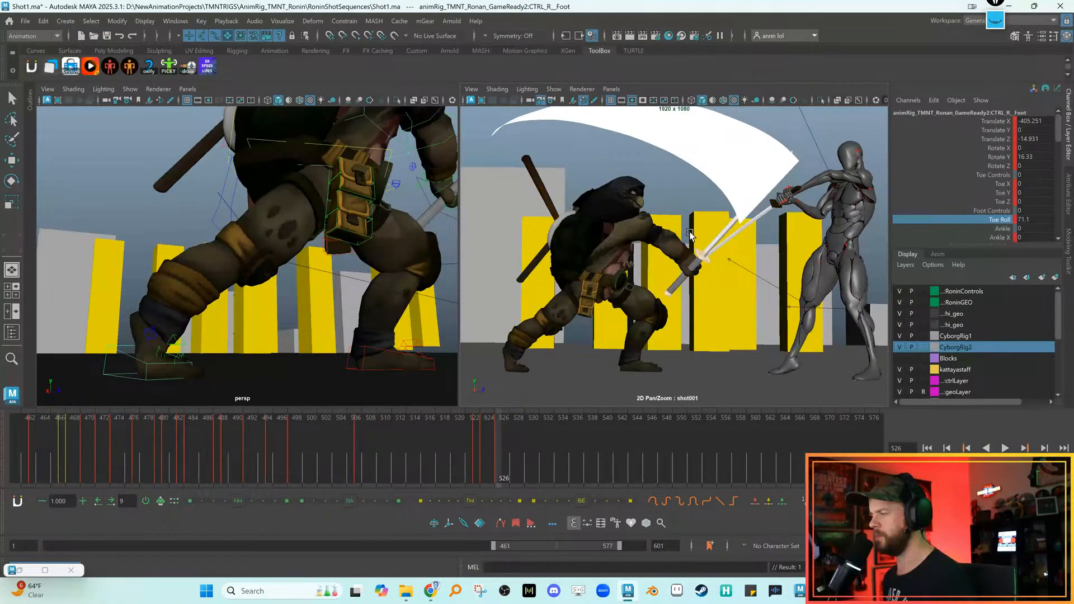
Rotate the turtle's right collar control CTRL_R__Collar at frame 526 to about 3.0, -46.1, 1.6
left_click_drag(237, 154, 343, 258, "alt")
key("w")
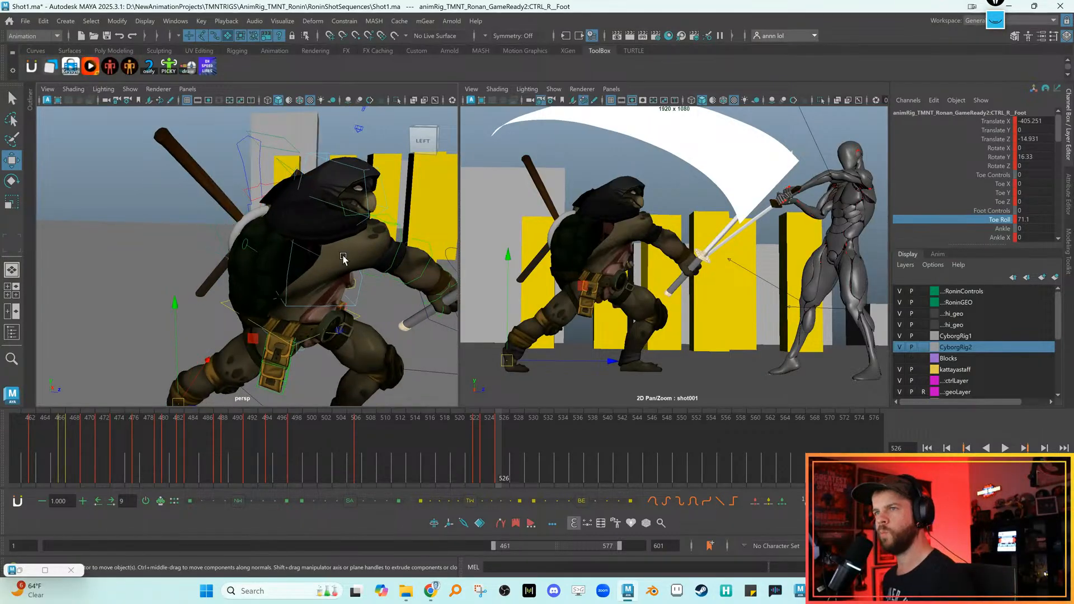
mouse_move(315, 225)
left_mouse_down("alt")
mouse_move(279, 238)
mouse_move(314, 235)
left_mouse_up("alt")
left_click(299, 208)
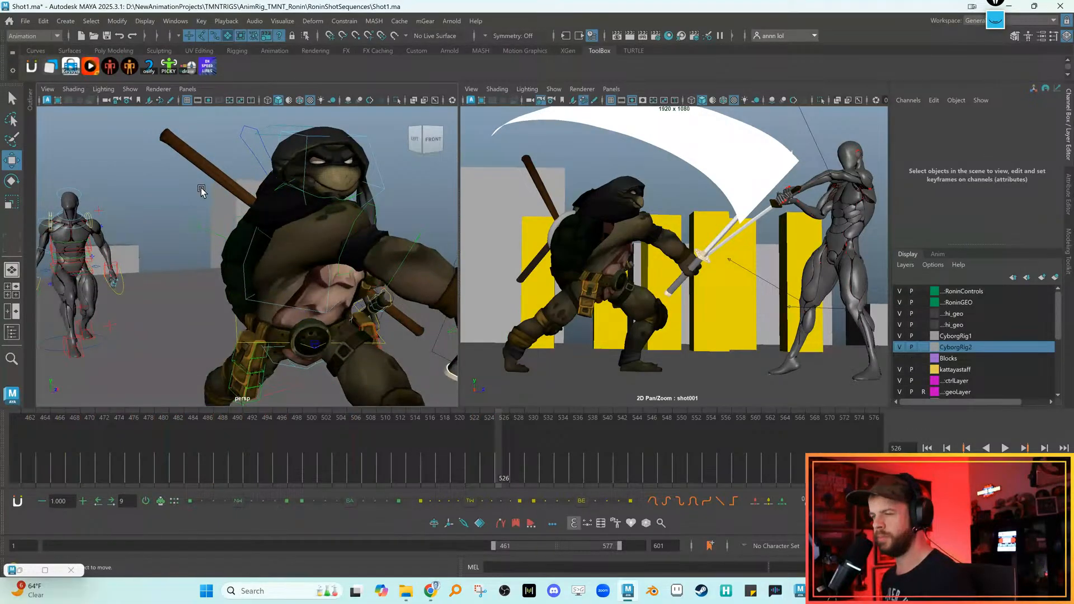
left_click(293, 190)
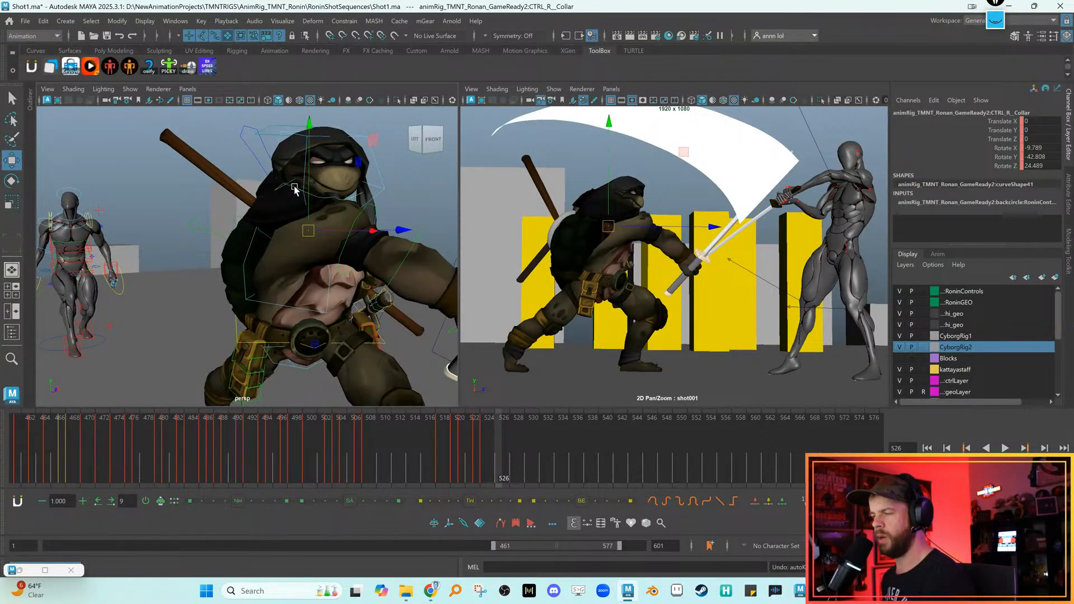
key("e")
mouse_move(307, 211)
left_mouse_down()
mouse_move(309, 232)
mouse_move(306, 223)
left_mouse_up()
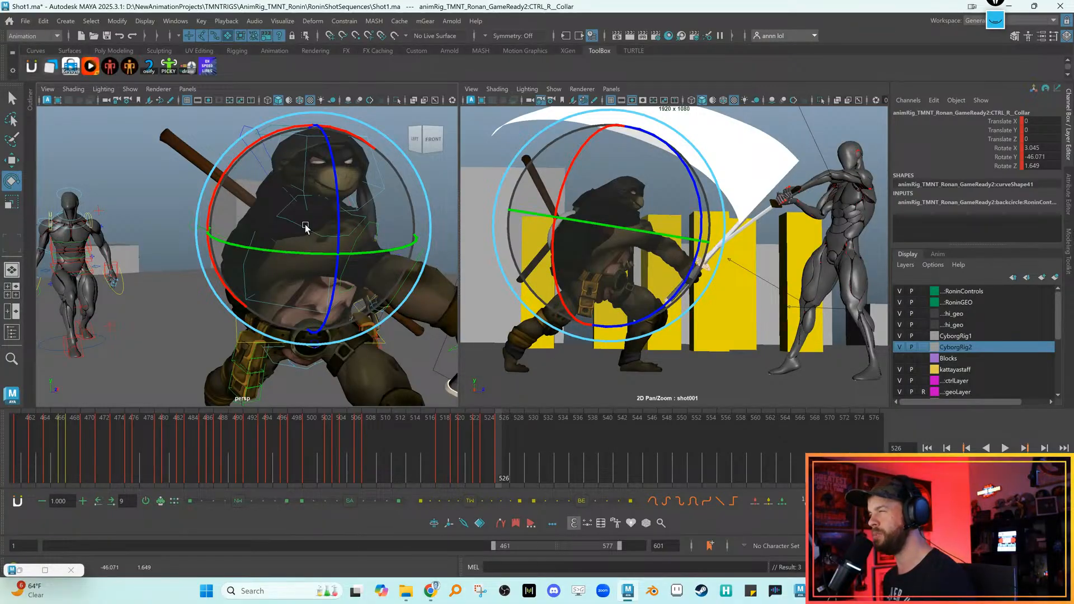
left_click_drag(297, 268, 403, 202, "alt")
key("w")
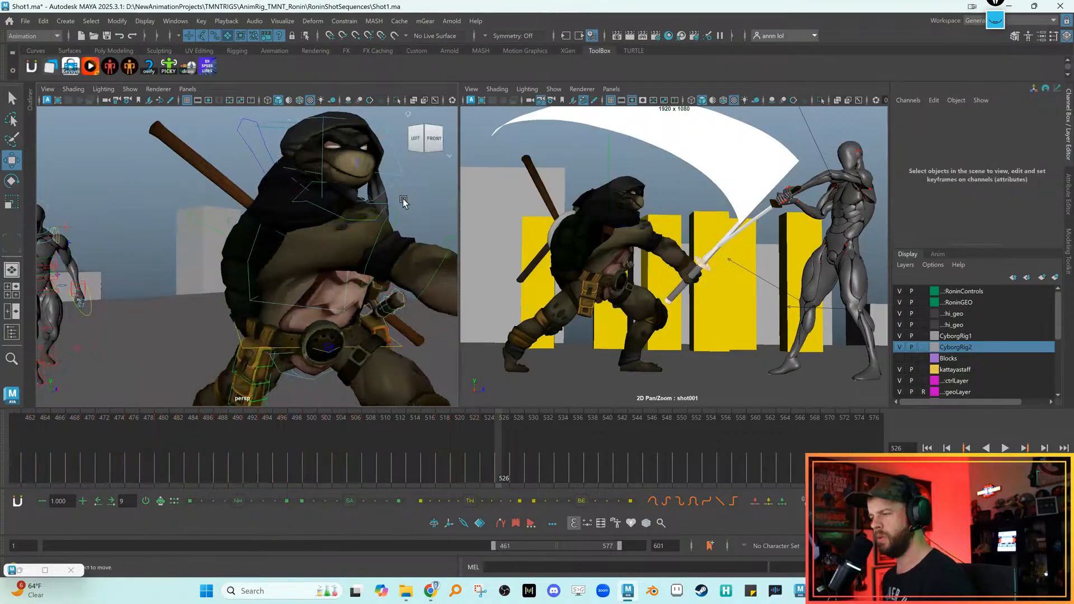
Rotate the turtle's right shoulder control to about 208.5, 27.3, -98.7, key it at frame 526 and compare it with the preceding frames
left_click(393, 210)
key("e")
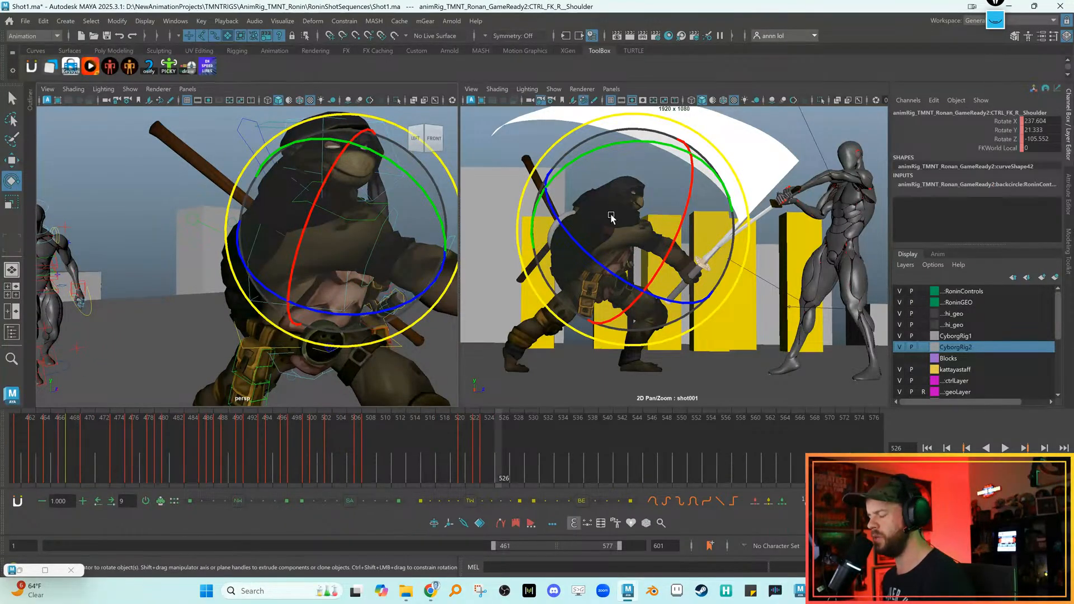
left_click_drag(700, 237, 651, 224)
key("s")
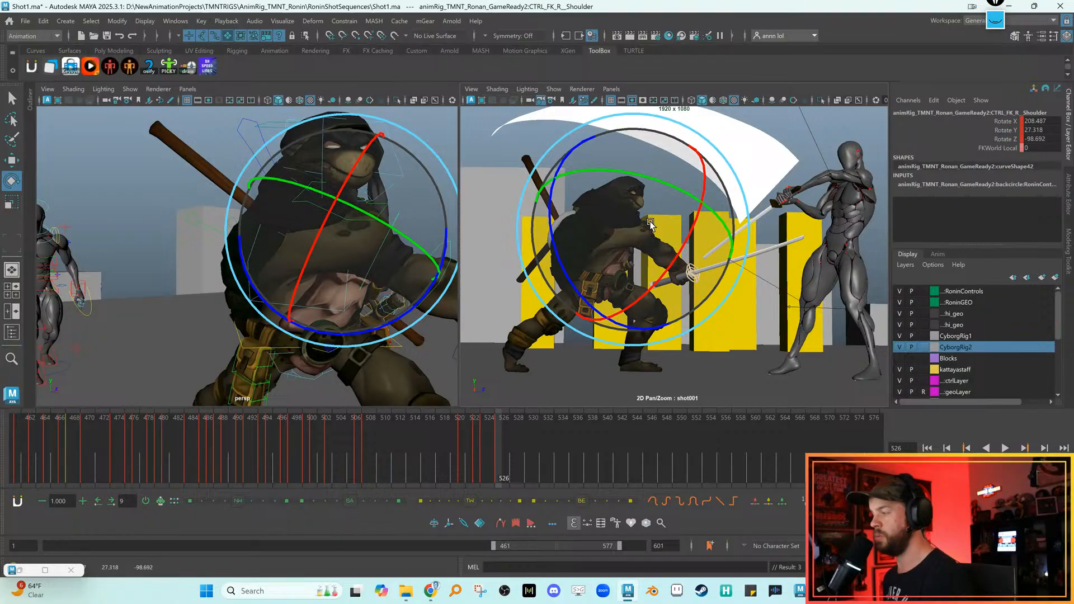
key("alt+comma")
key("alt+comma")
key("alt+comma")
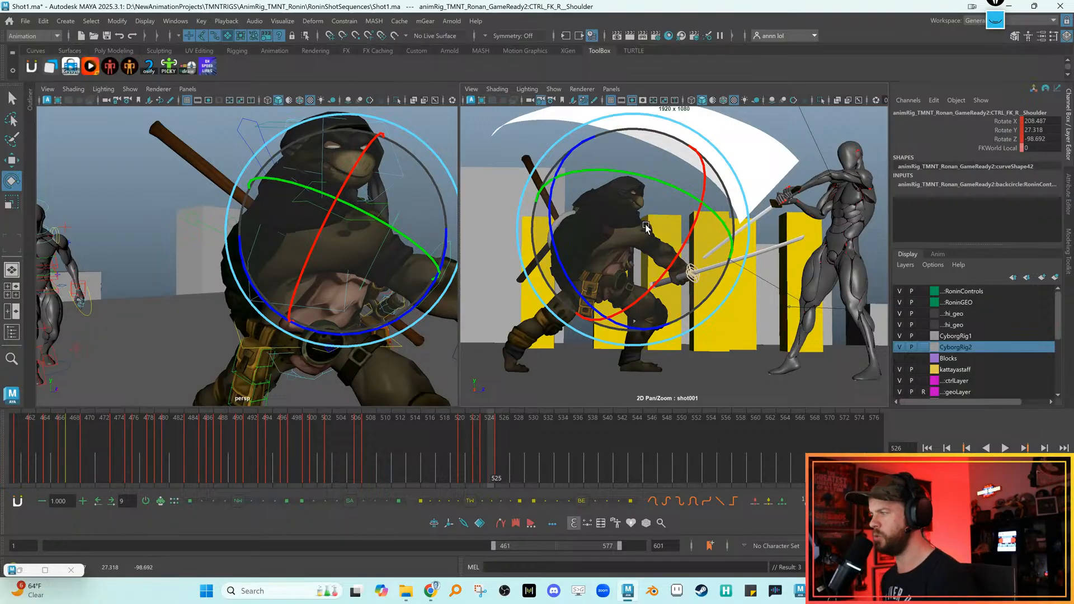
key("alt+period")
key("alt+period")
key("alt+period")
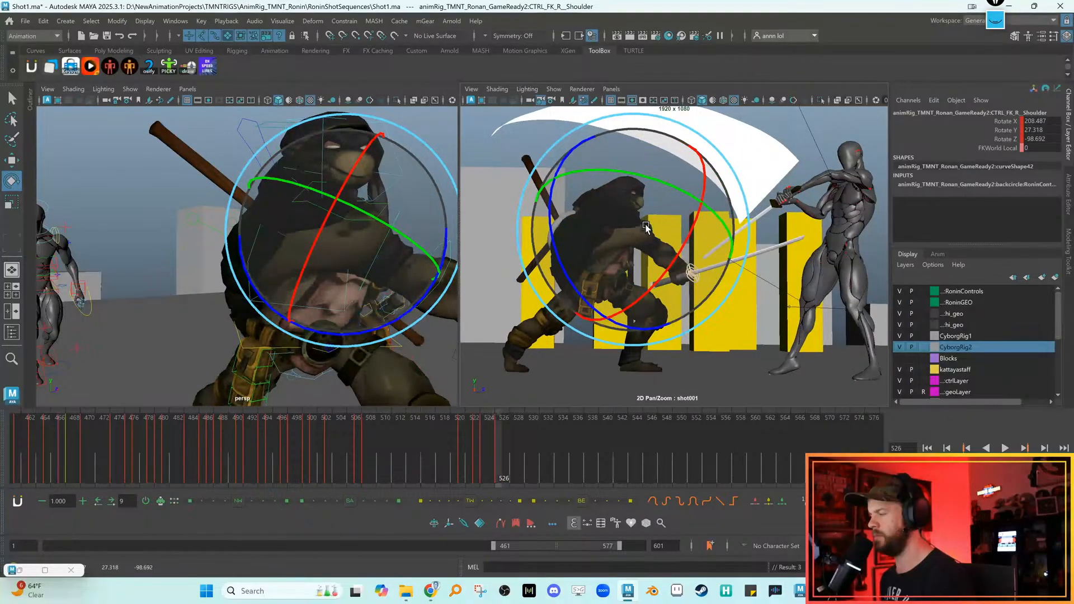
left_click(340, 209)
key("w")
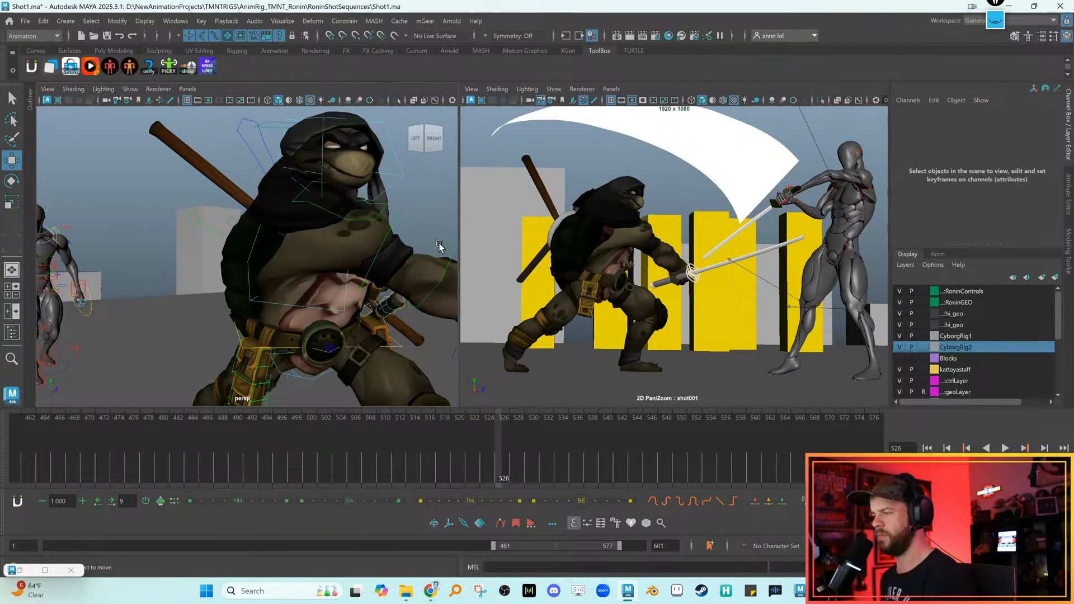
left_click(443, 246)
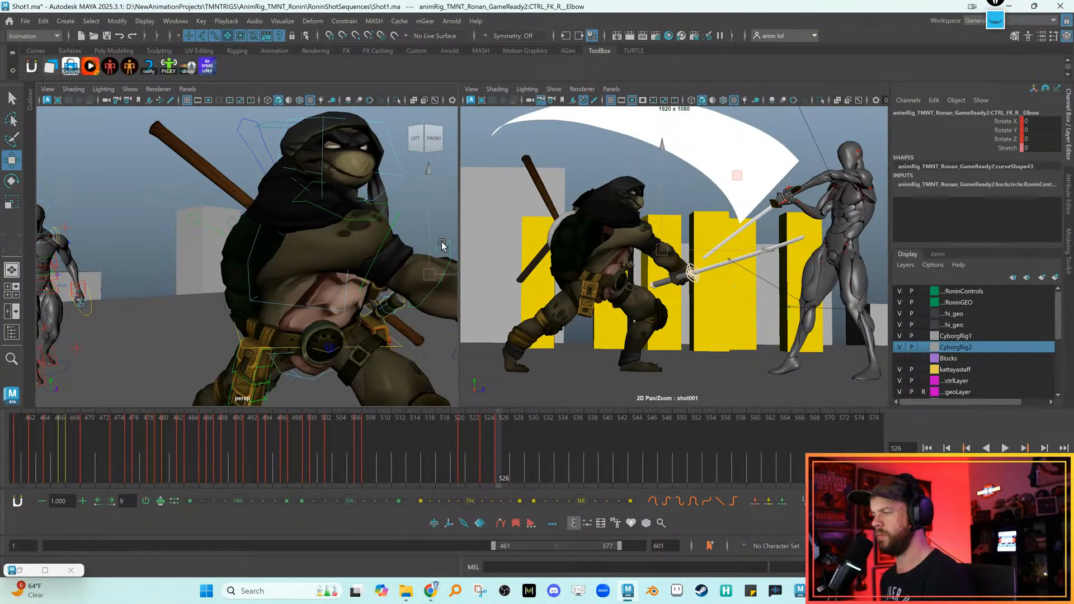
left_click(718, 143)
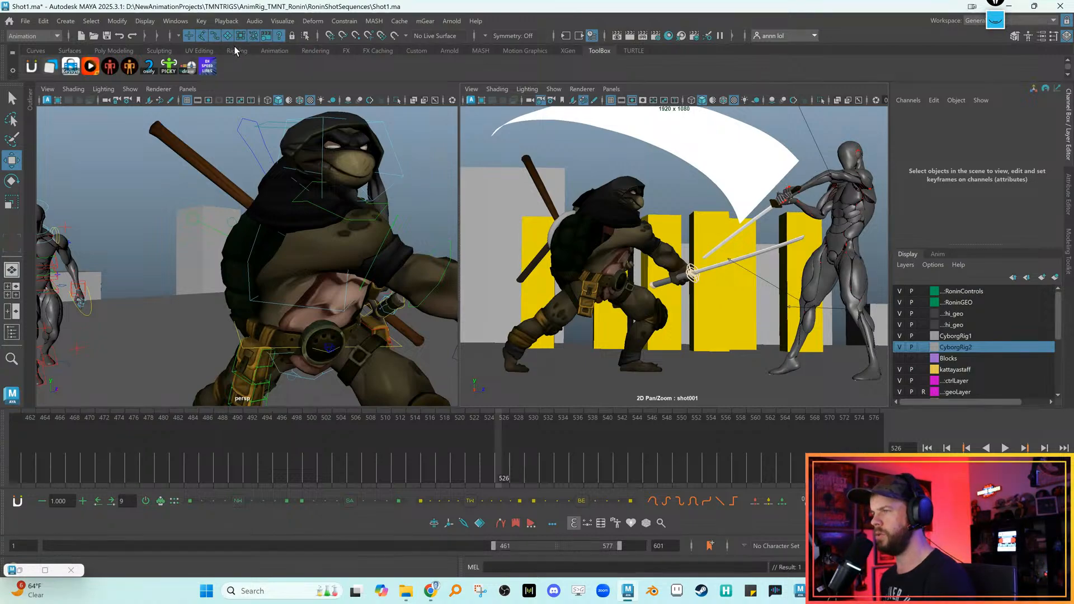
Key the visibility of the white sword trail DrawnGeo22 at frame 525 and hide it from frame 526, flipping between both frames to check
left_click(620, 123)
key("alt+comma")
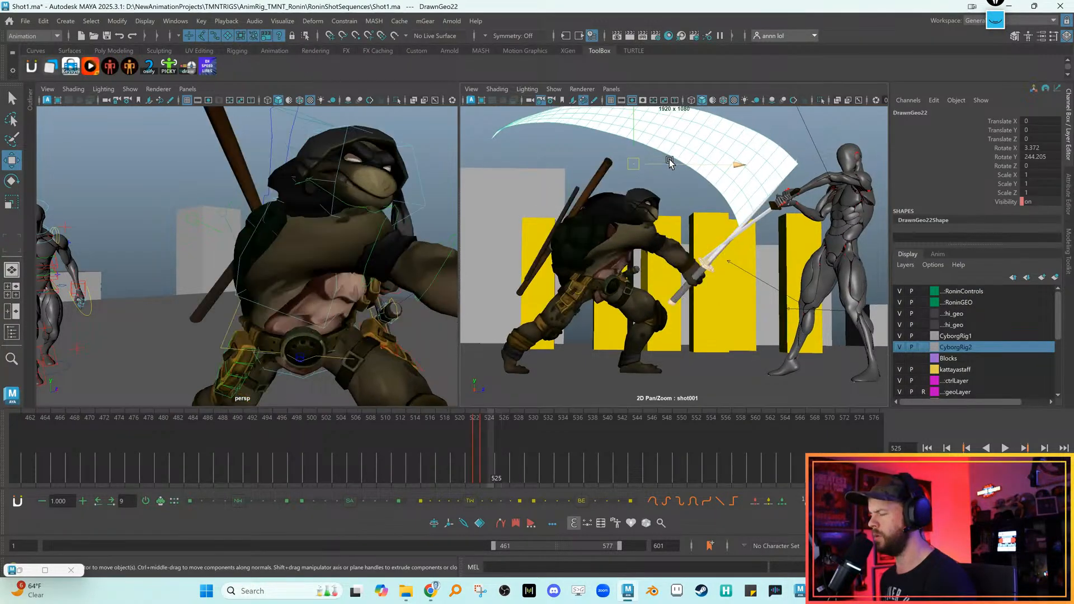
left_click(1001, 200)
right_click(998, 203)
left_click(988, 217)
key("alt+period")
key("h")
key("alt+comma")
key("alt+period")
key("alt+comma")
key("alt+period")
Rotate the turtle's right elbow control to about -100.1, -23.7, 82.0, key it at frame 526 and check it against frame 525
middle_click_drag(389, 250, 319, 244, "alt")
left_click(372, 234)
left_click(371, 241)
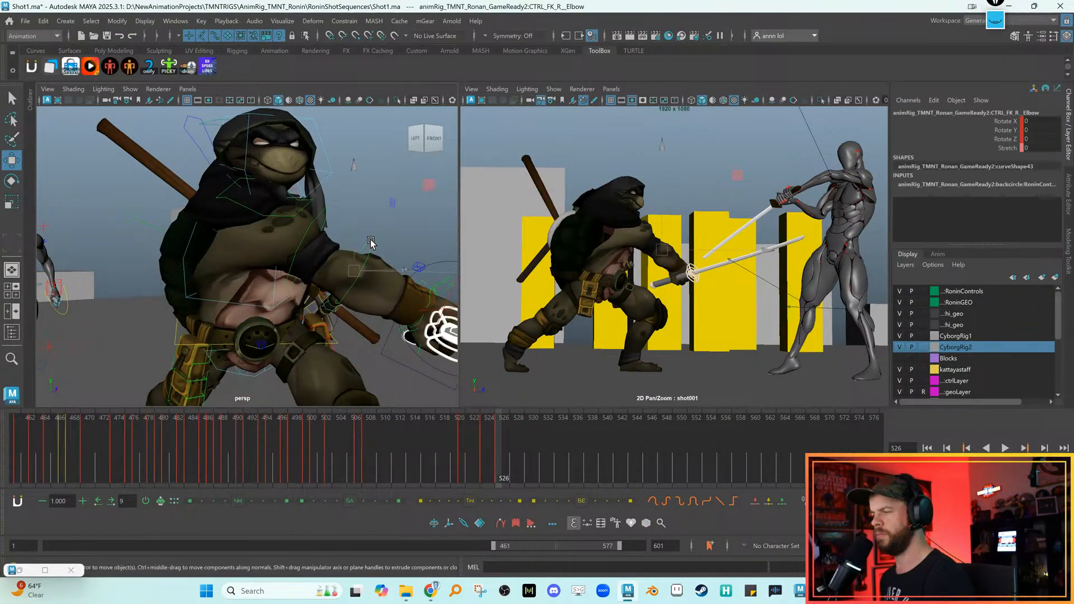
key("e")
key("alt+comma")
key("alt+period")
key("w")
key("e")
left_click_drag(691, 203, 675, 239)
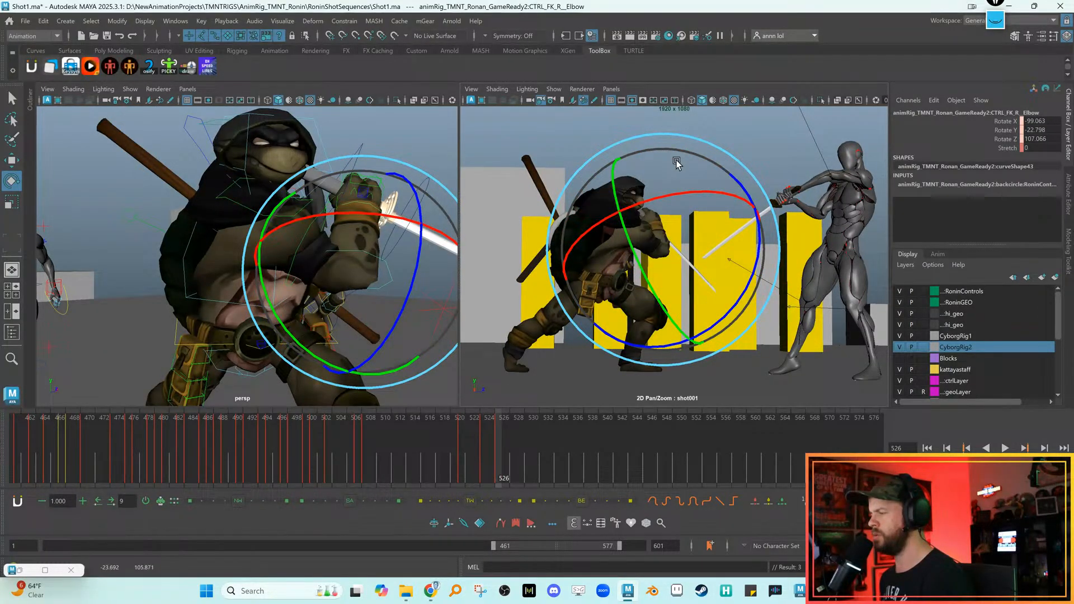
left_click_drag(671, 193, 656, 238)
left_click_drag(614, 278, 599, 217)
left_click_drag(723, 254, 723, 230)
key("s")
key("comma")
key("period")
key("alt+comma")
key("alt+period")
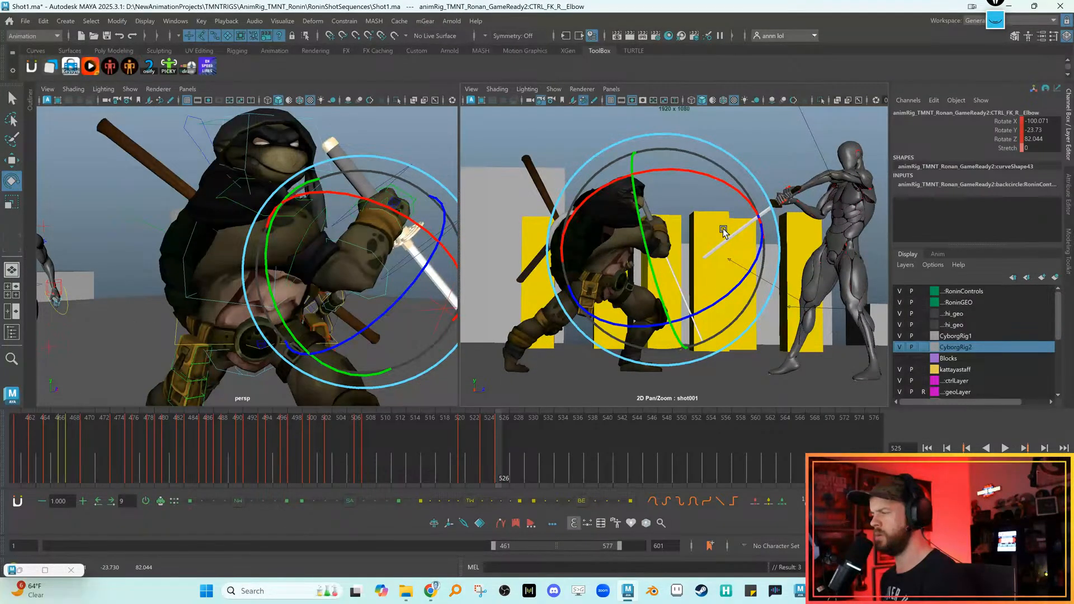
Adjust the right shoulder control's rotation to about 197.2, 49.5, -110.0 and key it at frame 526, comparing it with the previous frames
key("w")
left_click(290, 218)
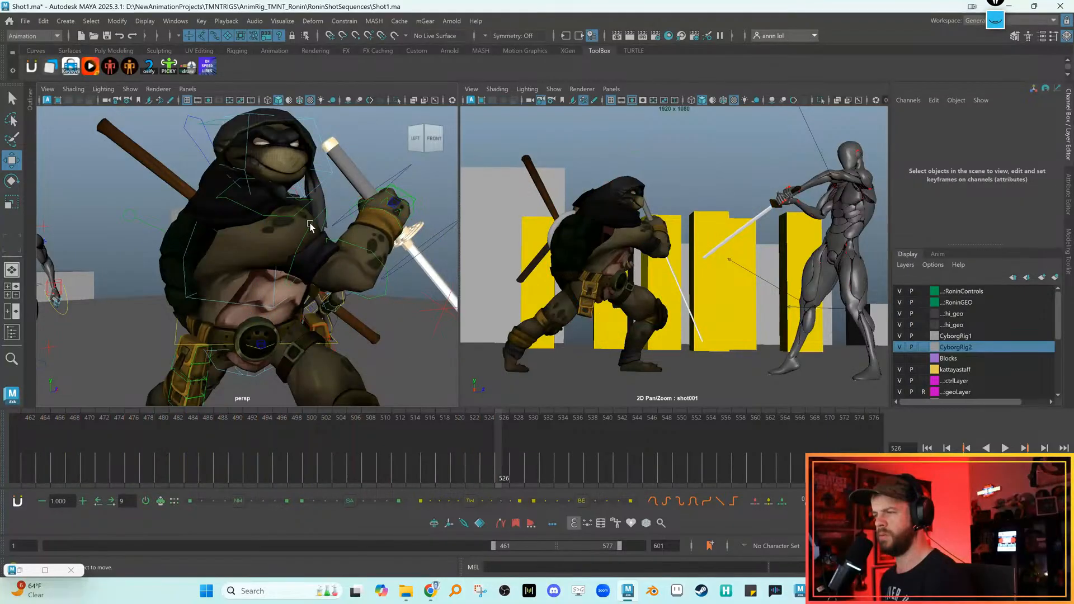
left_click(313, 221)
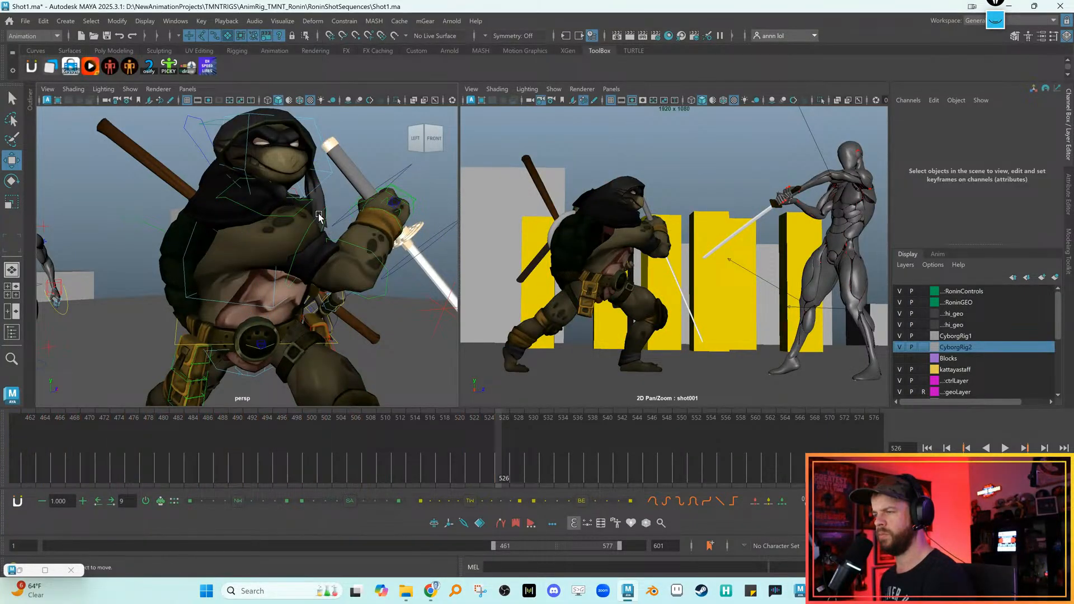
key("e")
key("alt+comma")
key("alt+period")
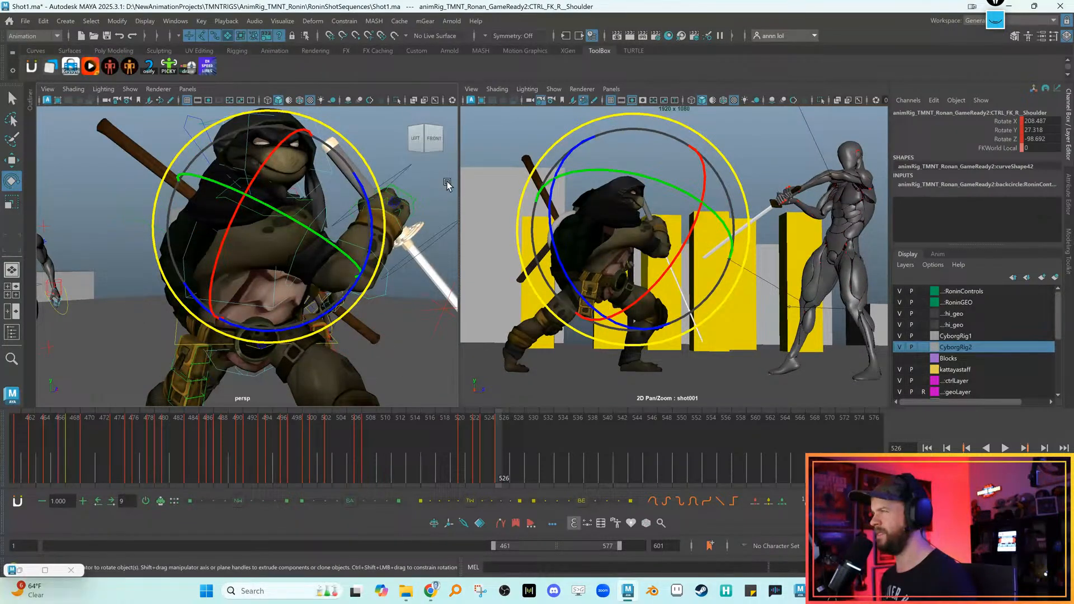
key("alt+comma")
key("alt+comma")
key("alt+comma")
key("alt+period")
key("alt+period")
key("alt+period")
key("alt+comma")
left_click_drag(646, 171, 637, 261)
left_click_drag(616, 197, 613, 230)
key("s")
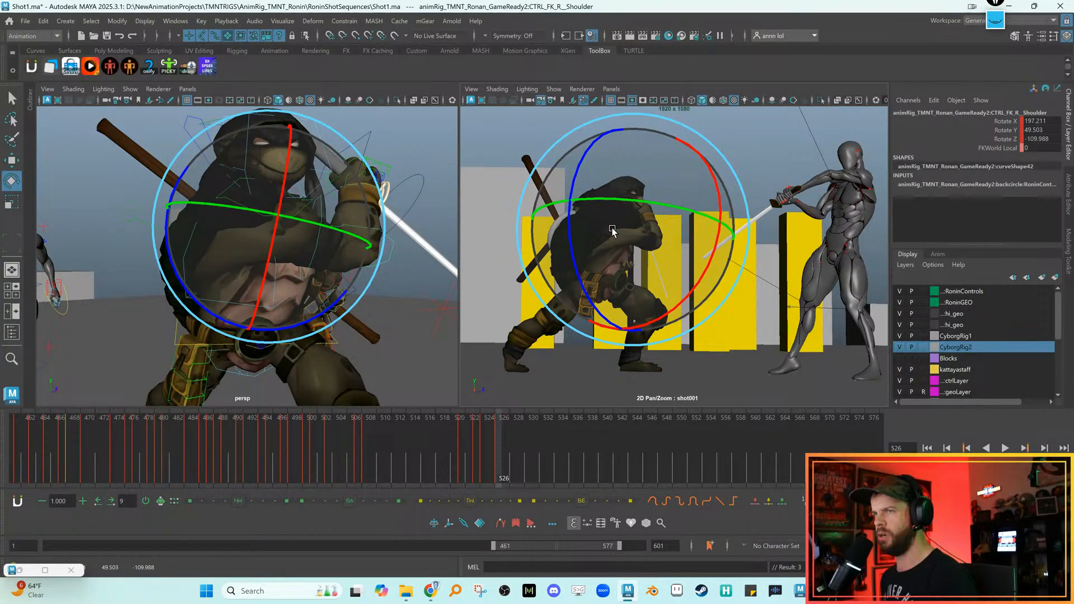
key("comma")
key("period")
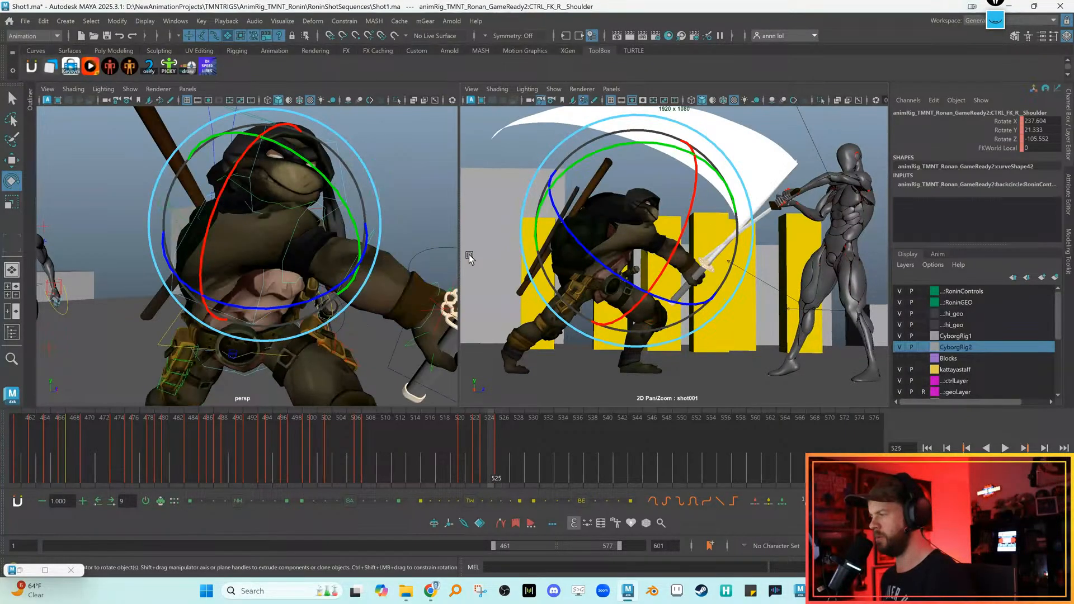
Try rotating the turtle's right pinky control CTRL_R_F_Pinkie_1_1 at frame 526
key("w")
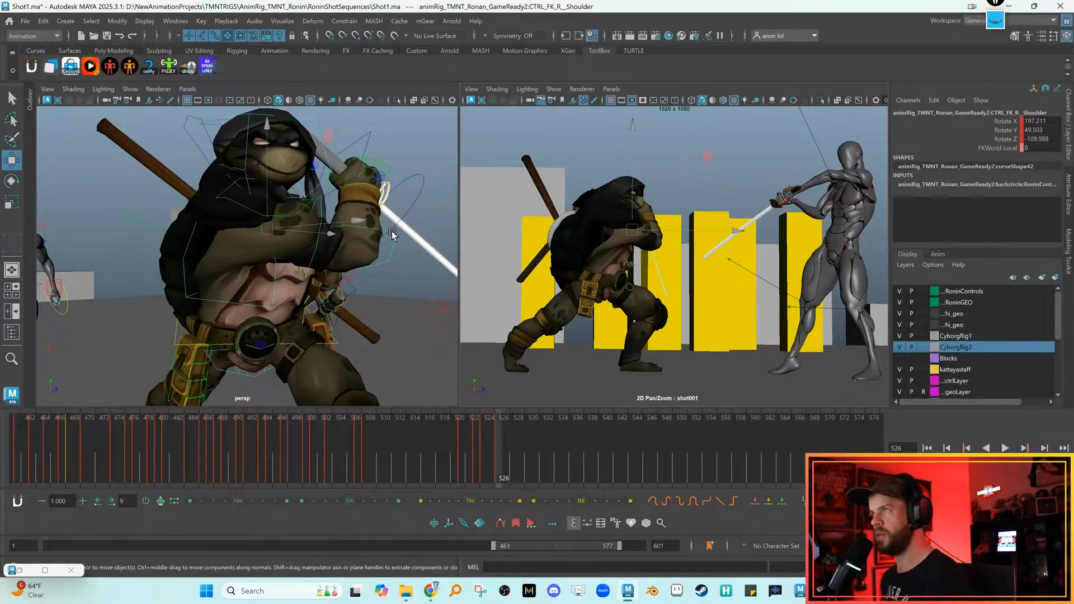
left_click(363, 183)
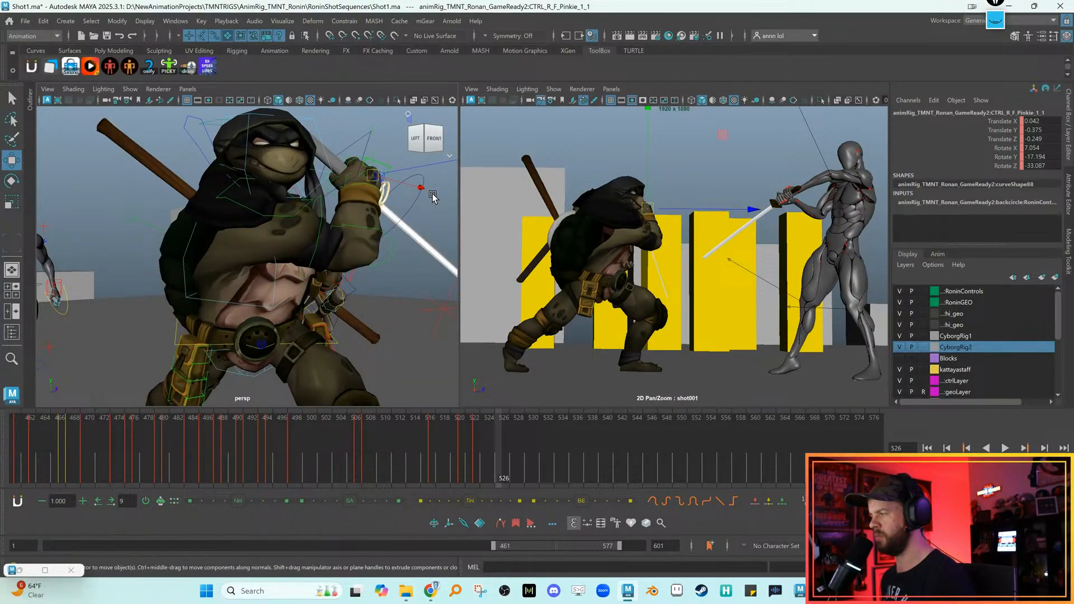
key("e")
key("alt+comma")
key("alt+period")
key("alt+comma")
key("alt+comma")
key("alt+comma")
key("alt+period")
key("alt+period")
key("alt+period")
key("alt+comma")
key("alt+period")
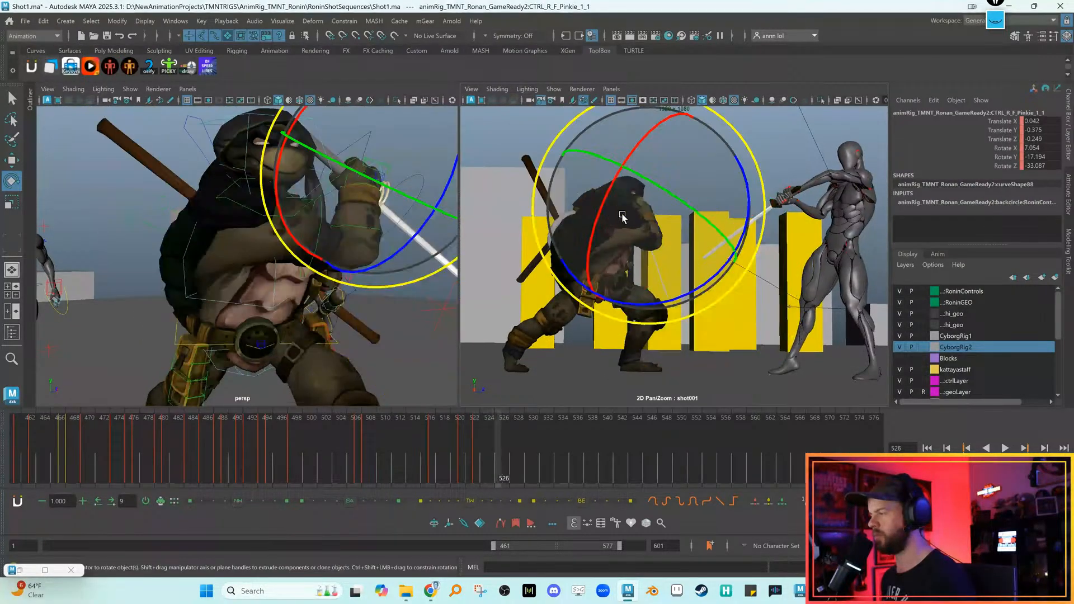
left_click_drag(674, 175, 702, 221)
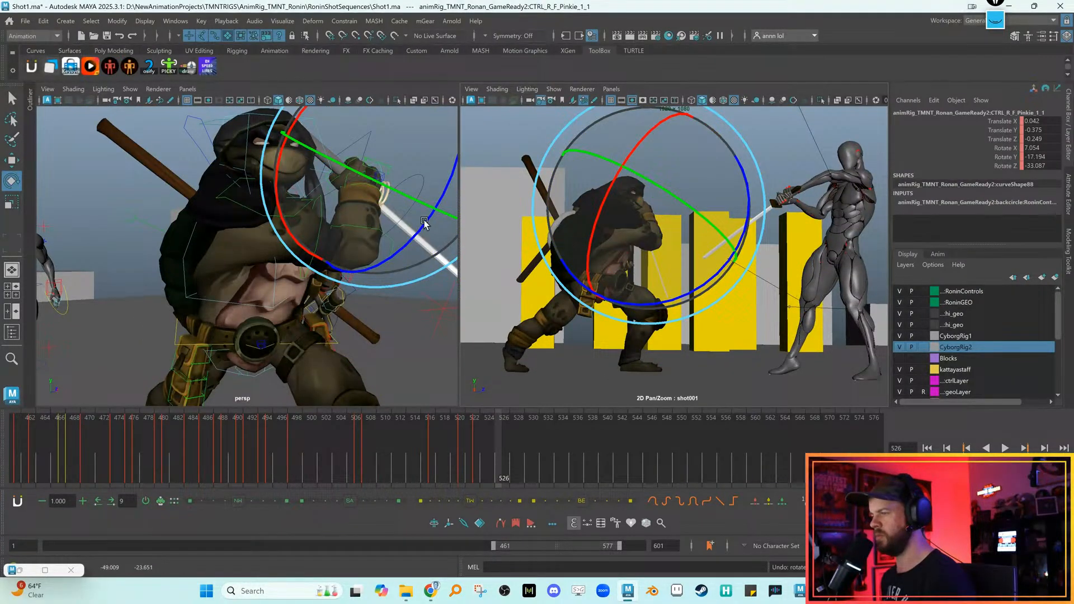
Rotate the turtle's right wrist control at frame 526 to about -5.7 in Y and 31.4 in Z, raising the sword's hilt, and compare neighbouring frames
key("w")
left_click(379, 188)
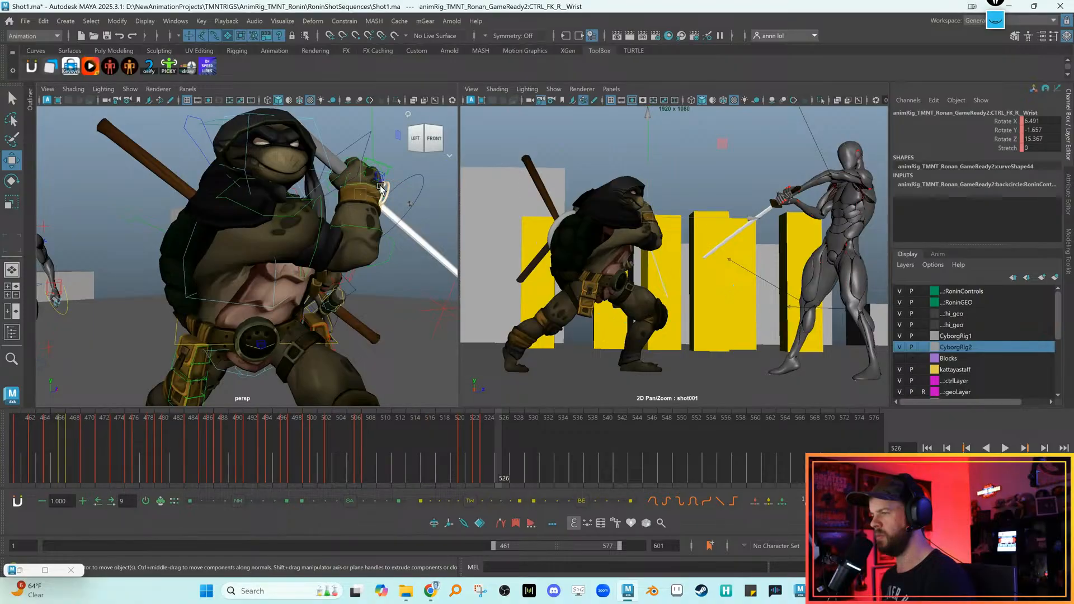
key("e")
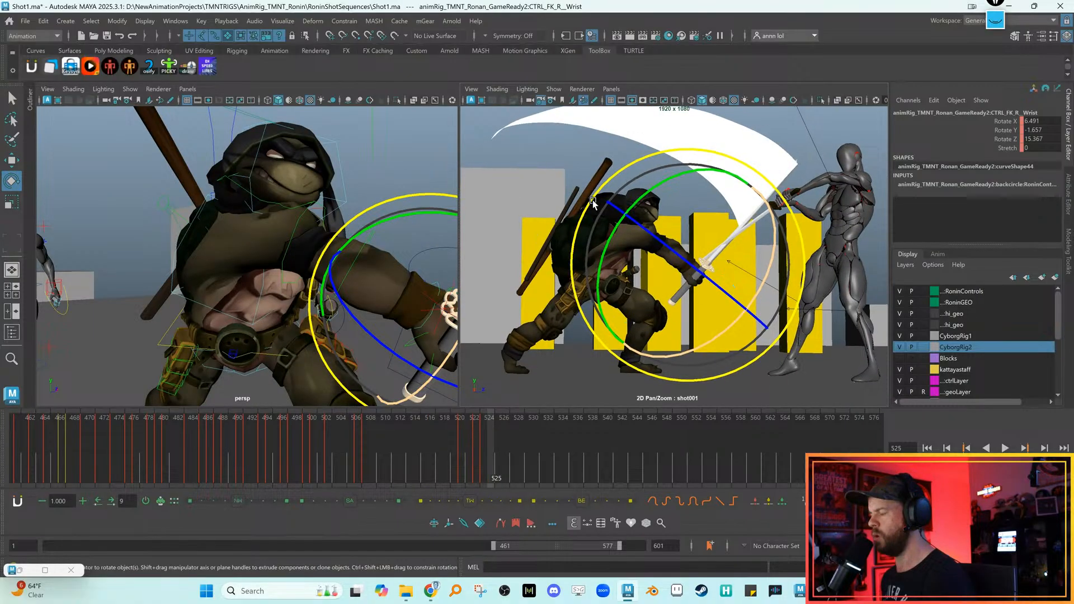
left_click_drag(594, 201, 451, 146)
left_click_drag(350, 143, 593, 233)
key("alt+comma")
key("alt+period")
left_click_drag(453, 435, 485, 451)
key("alt+period")
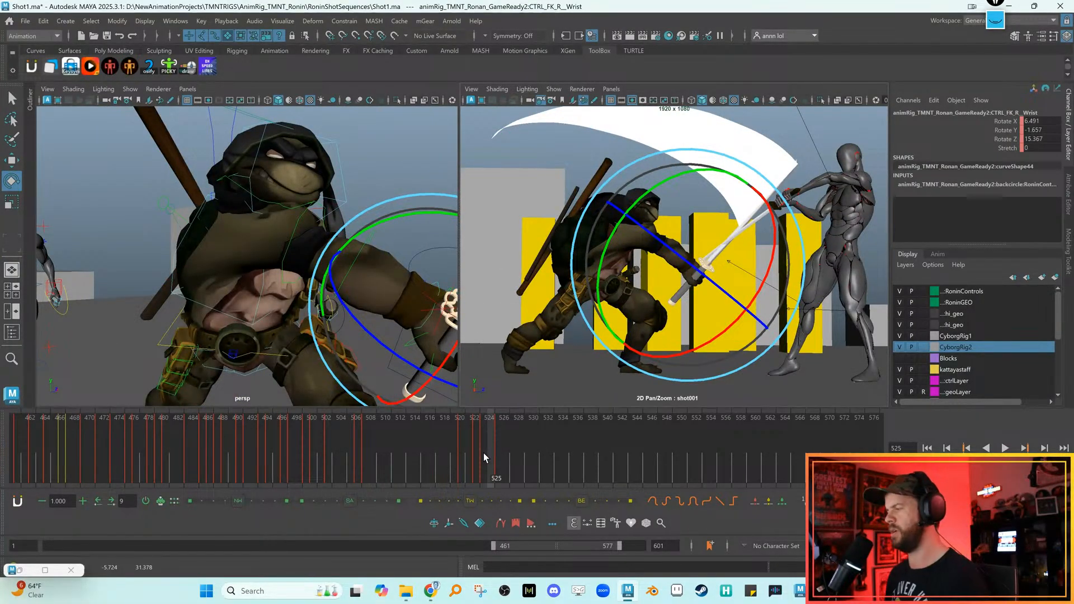
key("alt+period")
key("alt+comma")
key("alt+period")
Rotate the right shoulder control to about 181.7, 37.1, -128.1, key it at frame 526 and flip against the preceding frame
key("w")
left_click(327, 216)
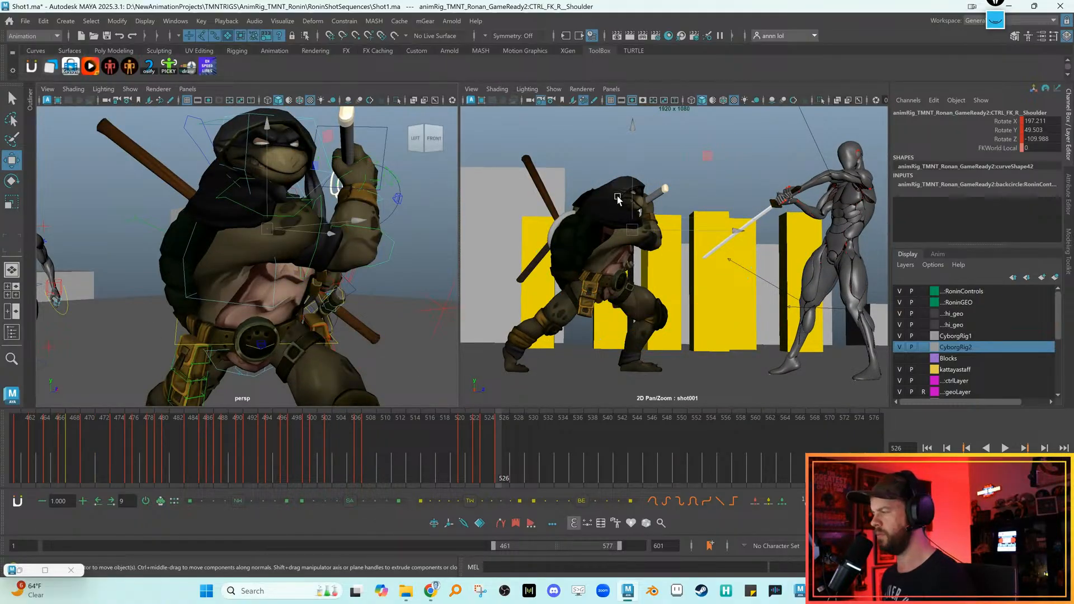
key("e")
left_click_drag(613, 201, 582, 211)
key("s")
key("alt+comma")
key("alt+period")
key("alt+comma")
key("alt+period")
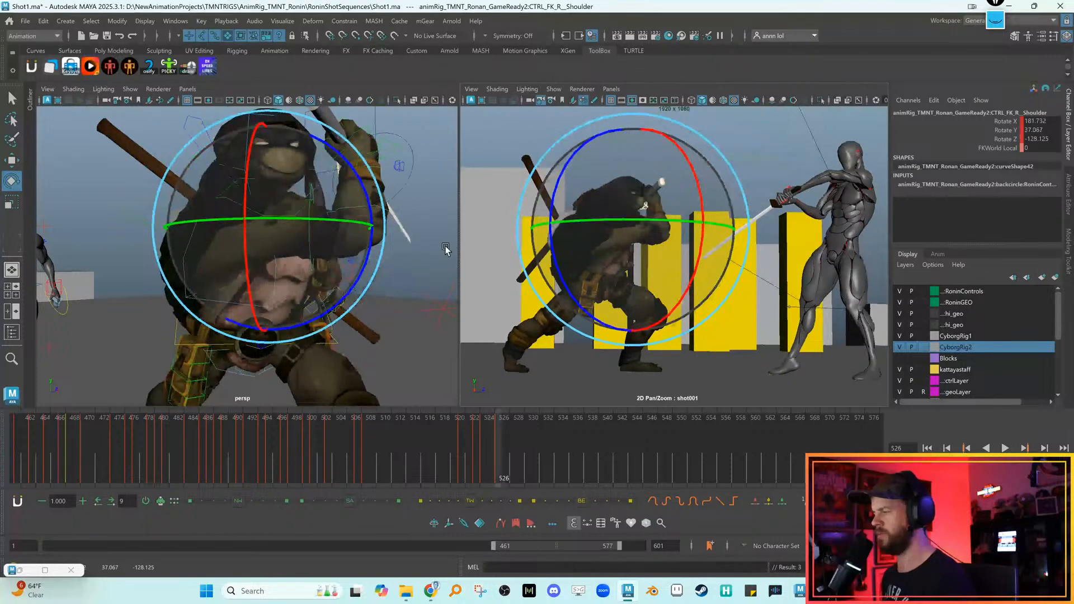
Rotate the turtle's main body control CTRL_Body to about 3.1, 67.1, -9.2 and key it at frame 526
key("w")
left_click_drag(446, 249, 367, 255, "alt")
left_click(186, 309)
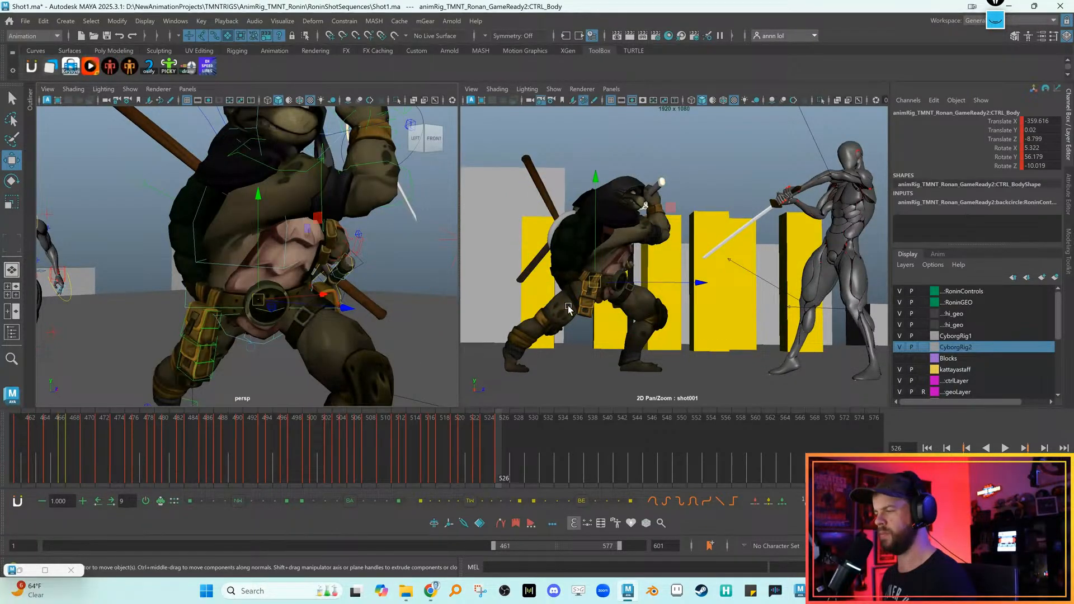
key("e")
left_click_drag(596, 289, 610, 272)
key("s")
key("w")
Rotate the shell control CTRL_Shell_Main at frame 526 to about 31.5, 9.2, -9.0
left_click_drag(263, 275, 335, 268, "alt")
right_click_drag(335, 268, 412, 301, "alt")
left_click_drag(311, 247, 264, 231, "alt")
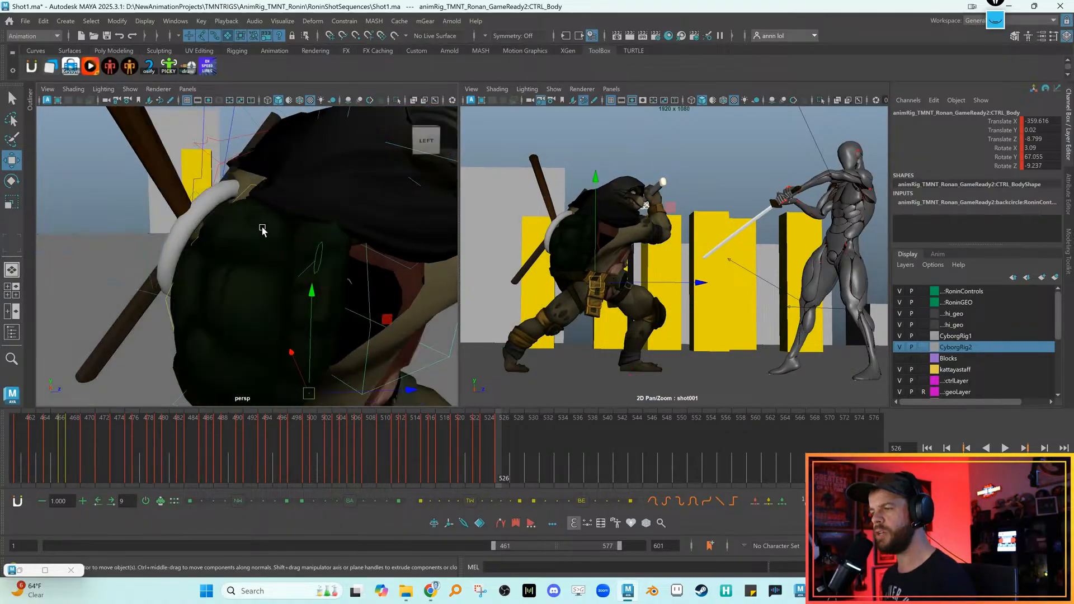
left_click(251, 191)
left_click_drag(251, 192, 366, 241, "alt")
left_click(408, 211)
left_click_drag(407, 210, 301, 288, "alt")
left_click(312, 280)
key("ctrl+z")
left_click(212, 287)
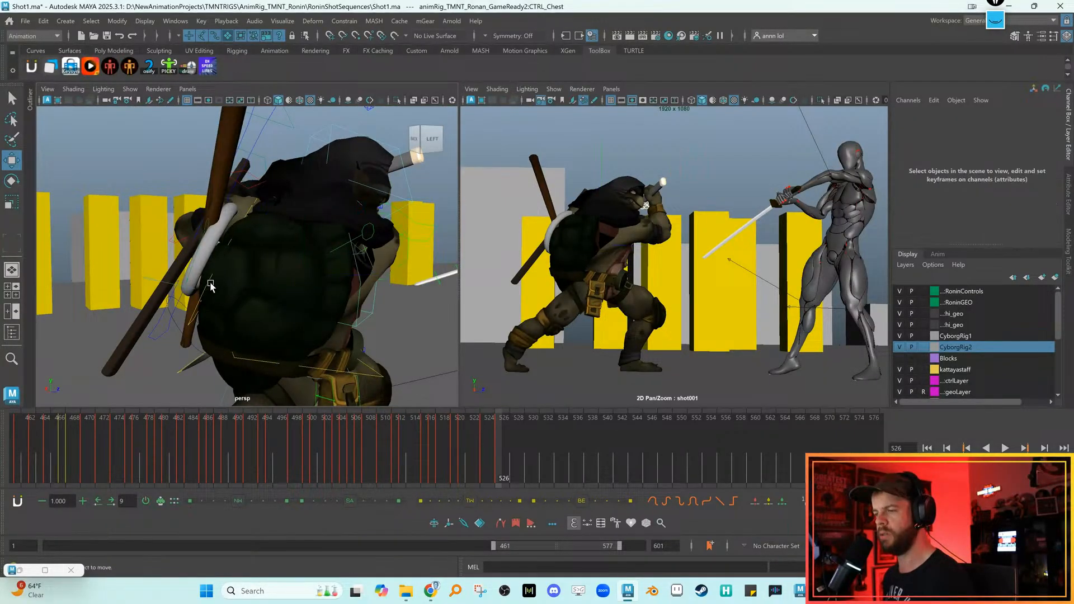
left_click(204, 289)
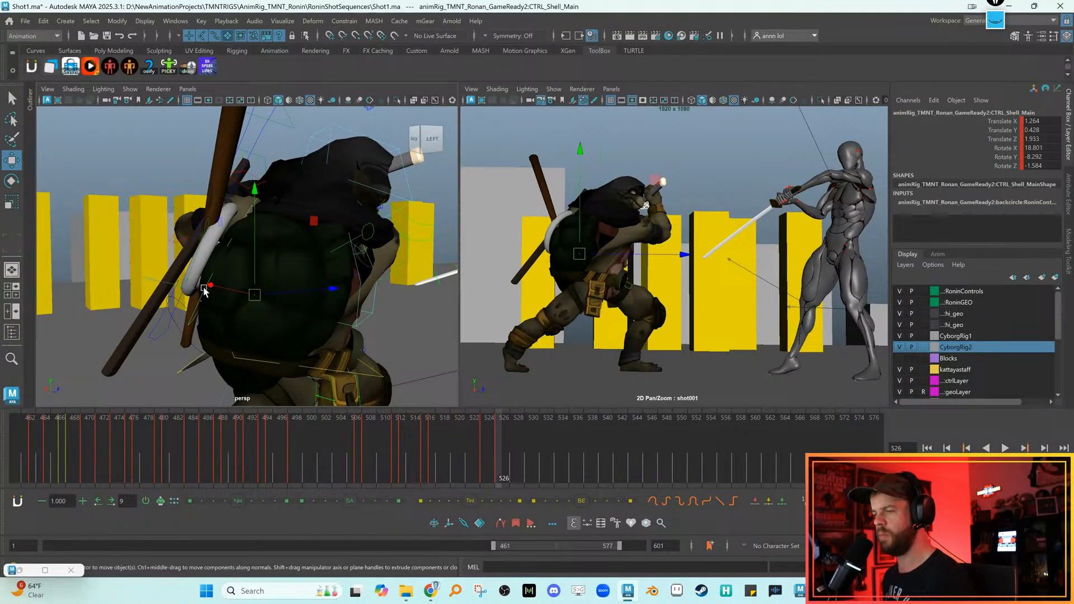
key("e")
left_click_drag(286, 300, 408, 304)
left_click_drag(578, 270, 553, 292)
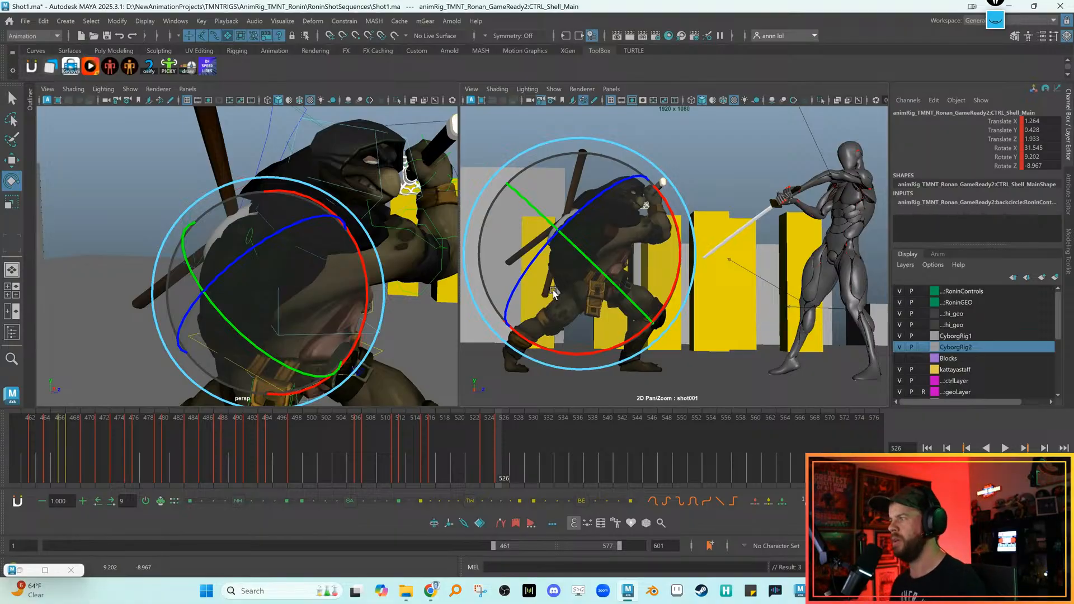
Examine the turtle's shell and raised sword arm from several angles, comparing frame 526 with its neighbours
left_click_drag(395, 263, 356, 244, "alt")
key("w")
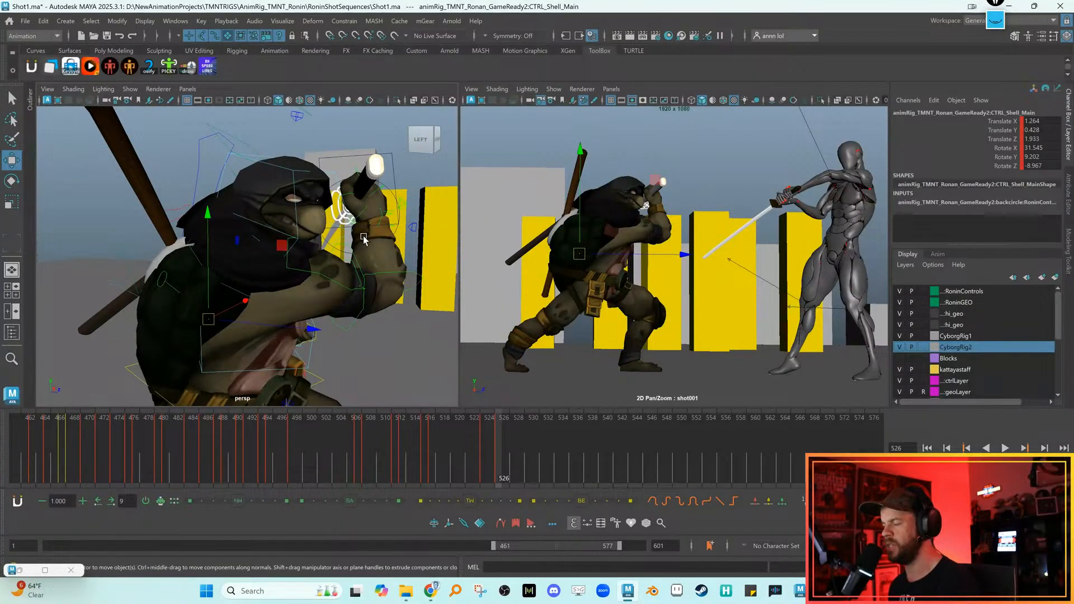
left_click_drag(363, 239, 339, 244, "alt")
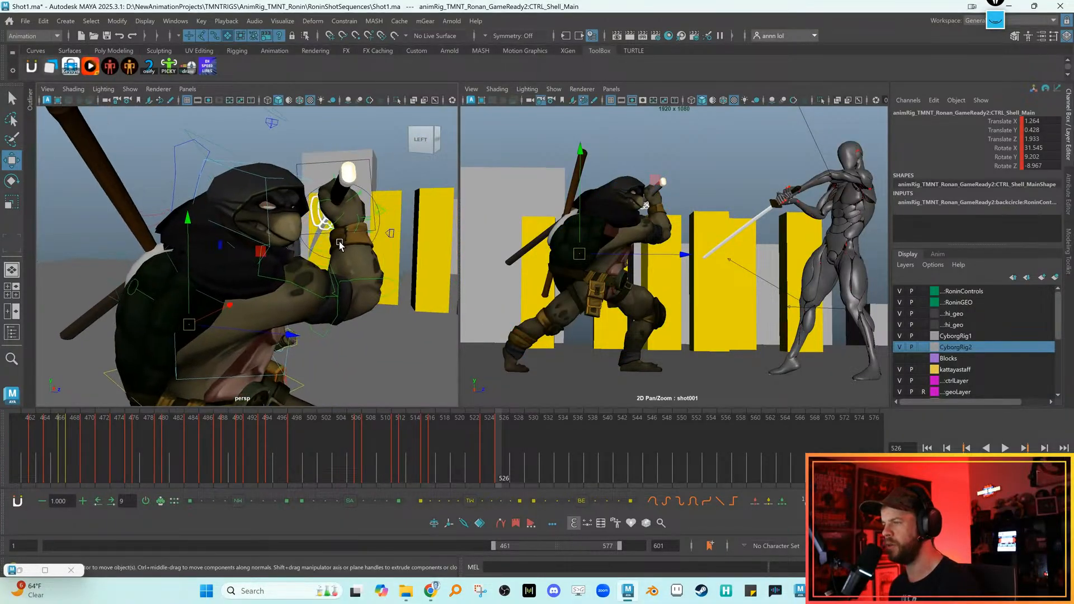
left_click(373, 210)
left_click_drag(373, 210, 353, 196, "alt")
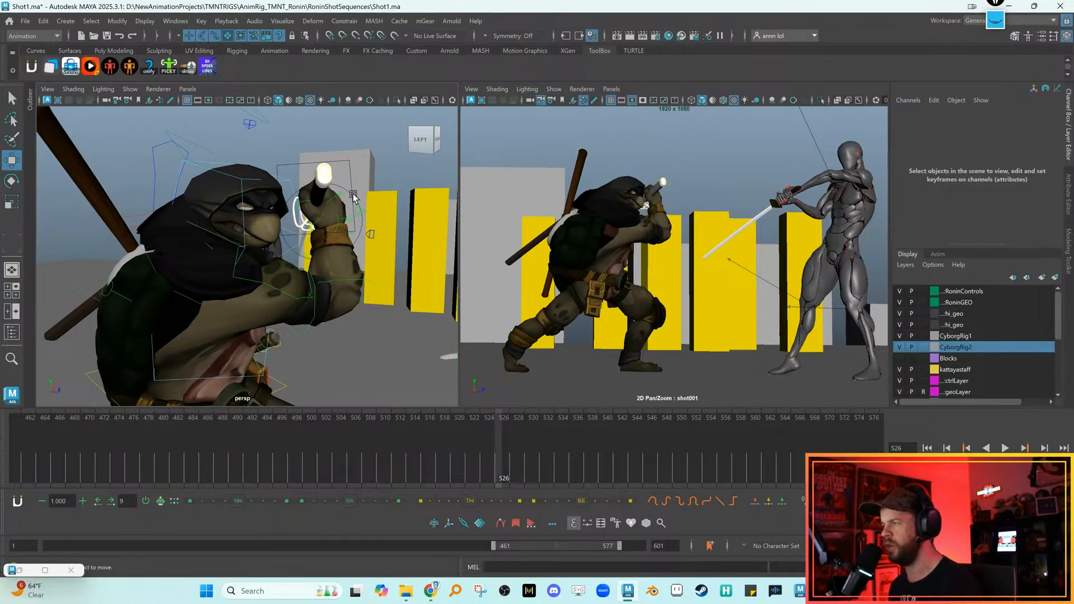
key("alt+period")
key("alt+comma")
key("alt+comma")
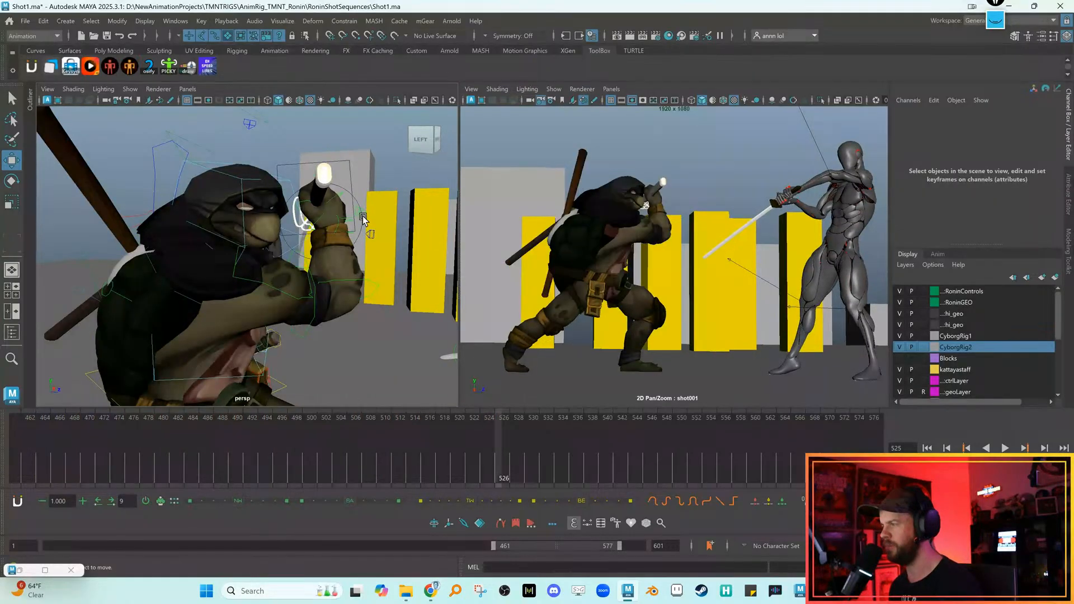
left_click_drag(350, 233, 276, 245, "alt")
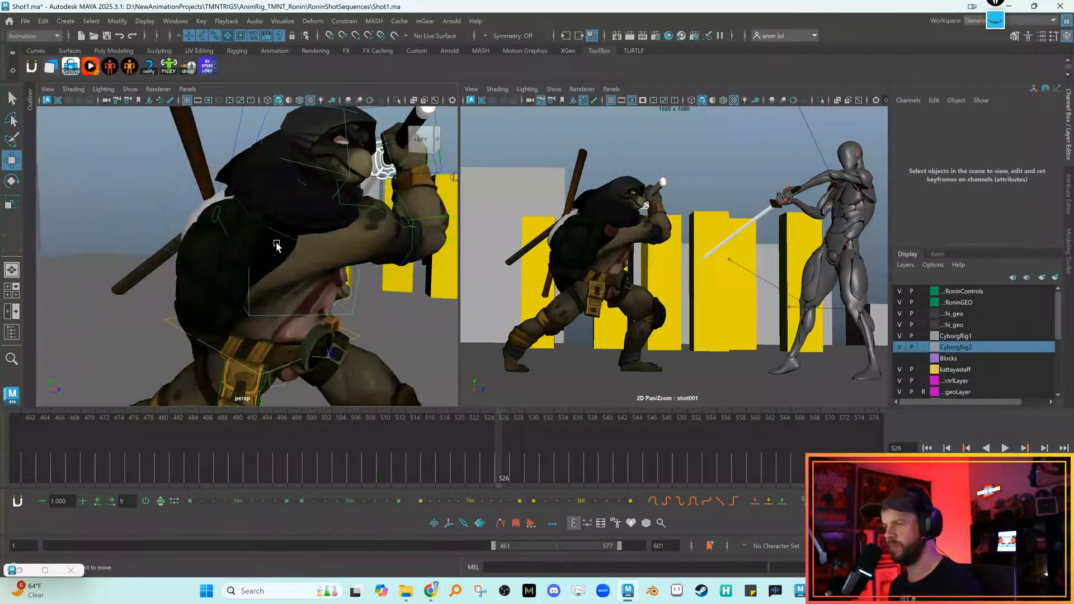
Rotate the turtle's chest control CTRL_Chest at frame 526 to adjust the upper-body twist
left_click(248, 280)
key("e")
left_click_drag(615, 131, 492, 251)
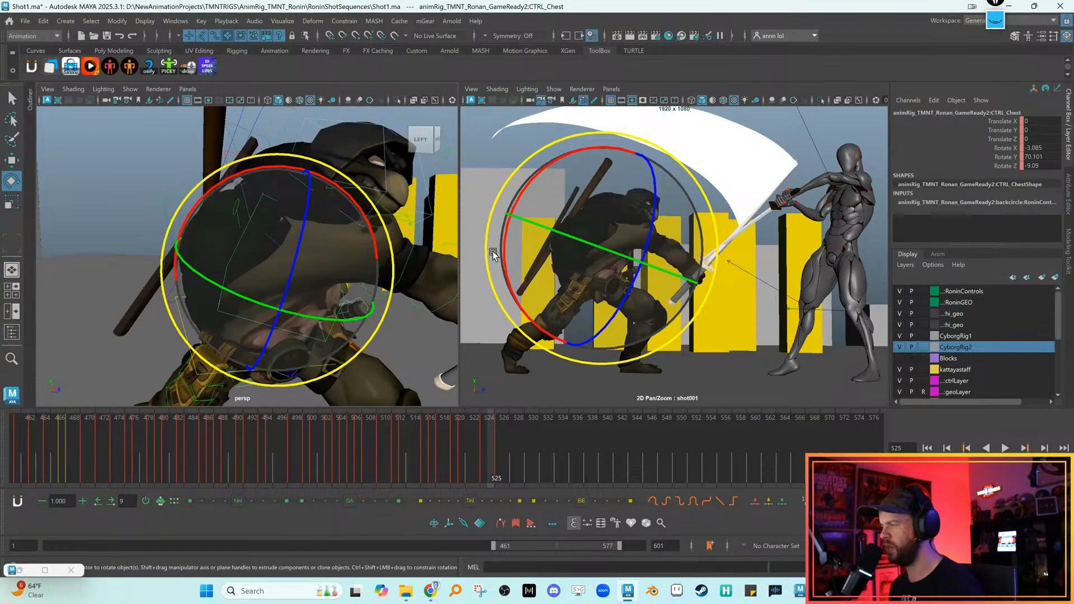
left_click_drag(578, 257, 591, 229)
mouse_move(369, 235)
left_mouse_down("alt")
mouse_move(336, 235)
mouse_move(358, 224)
mouse_move(362, 241)
left_mouse_up("alt")
key("w")
Rotate the right elbow control CTRL_FK_R_Elbow at frame 526 to about -100.1, -12.9, 73.3
left_click(349, 228)
left_click(382, 241)
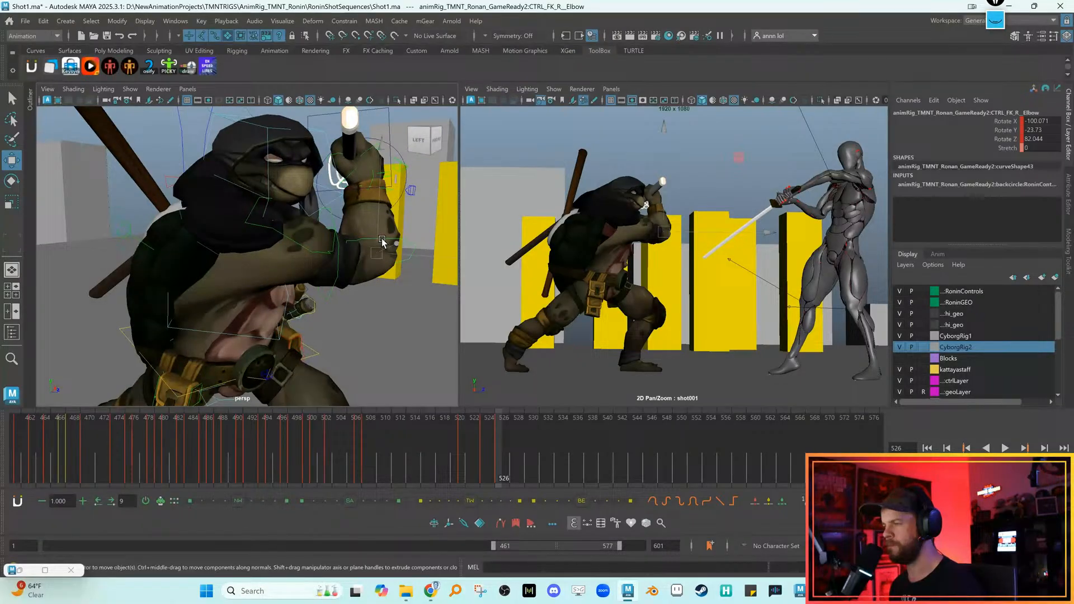
key("e")
left_click_drag(316, 288, 299, 244)
left_click_drag(664, 207, 716, 249)
Rotate the right wrist control CTRL_FK_R_Wrist at frame 526 to about -59.3, -17.8, 26.6
key("w")
left_click_drag(402, 194, 398, 201, "alt")
key("e")
left_click(421, 168)
left_click_drag(660, 213, 589, 220)
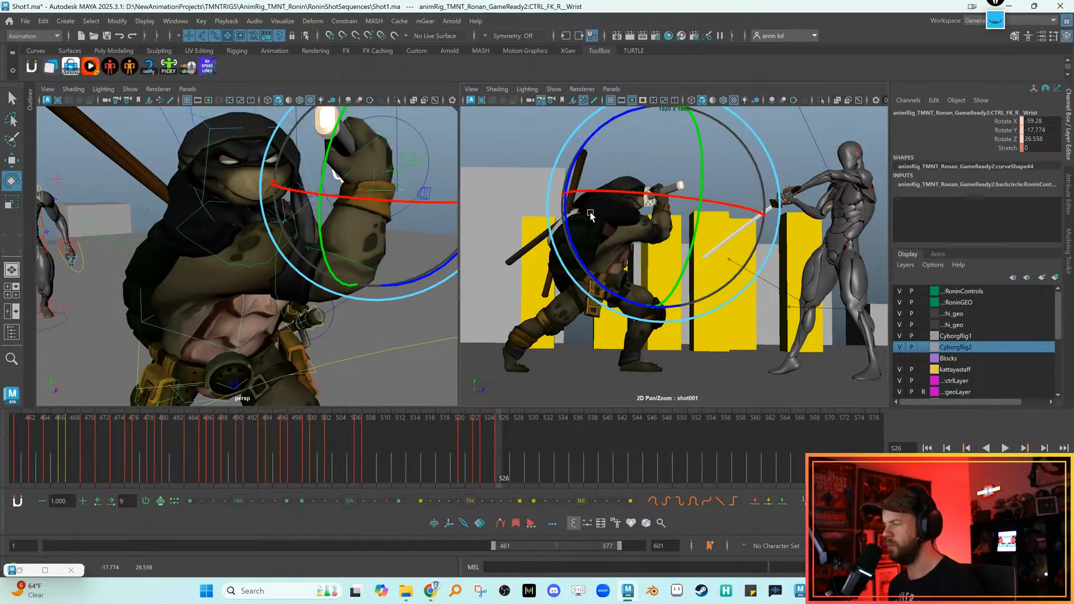
key("w")
Flip between frames 525 and 526 and examine how the turtle's pose reads against the opponent
key("alt+comma")
key("alt+period")
key("alt+comma")
key("alt+period")
key("alt+comma")
key("alt+period")
scroll(278, 272, "down", 3)
scroll(278, 273, "up", 4)
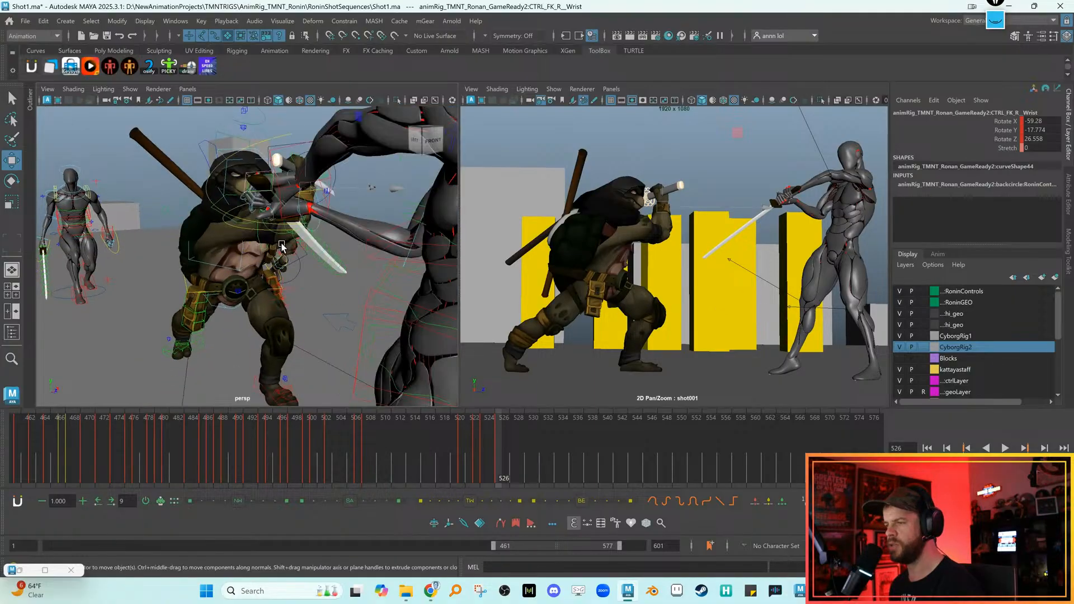
Rotate CTRL_Body at frame 526 to about 8.1, 66.3, -7.1 and move it to about -362.6, 2.3, -8.7
left_click(173, 288)
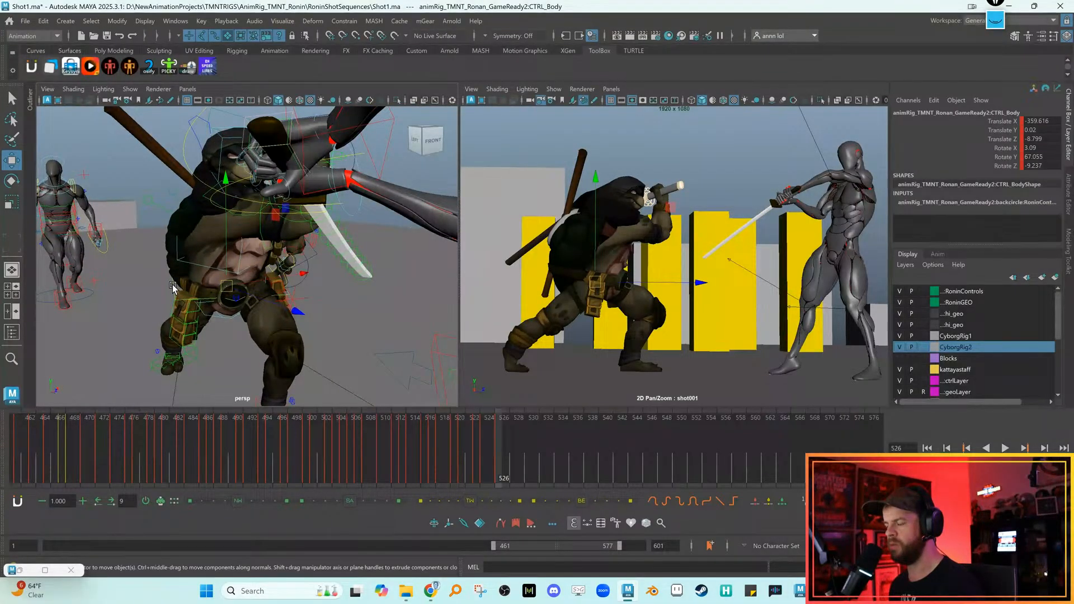
key("e")
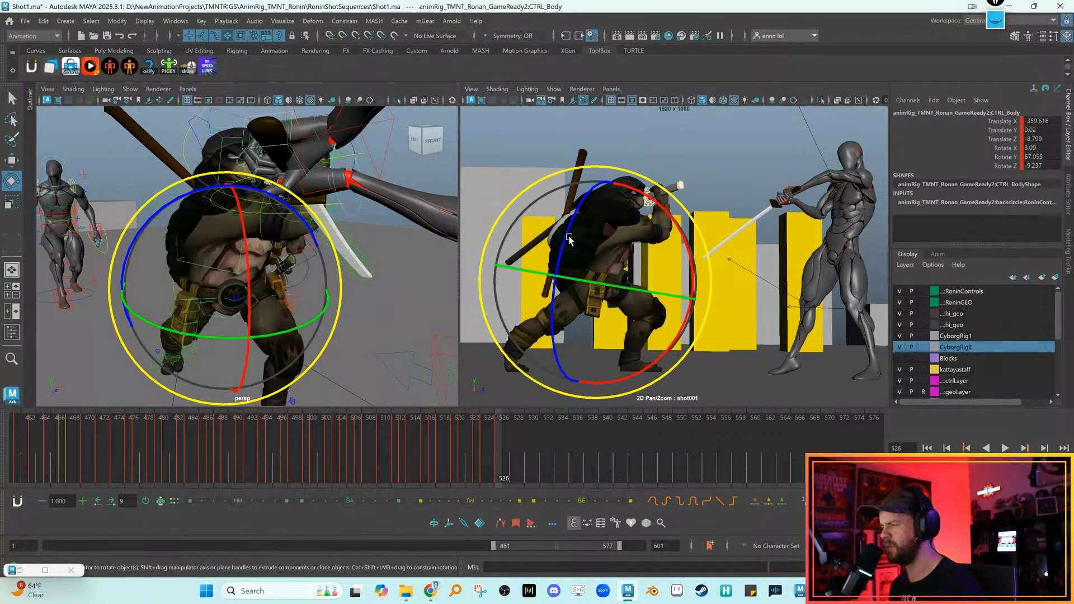
left_click_drag(566, 235, 559, 242)
key("w")
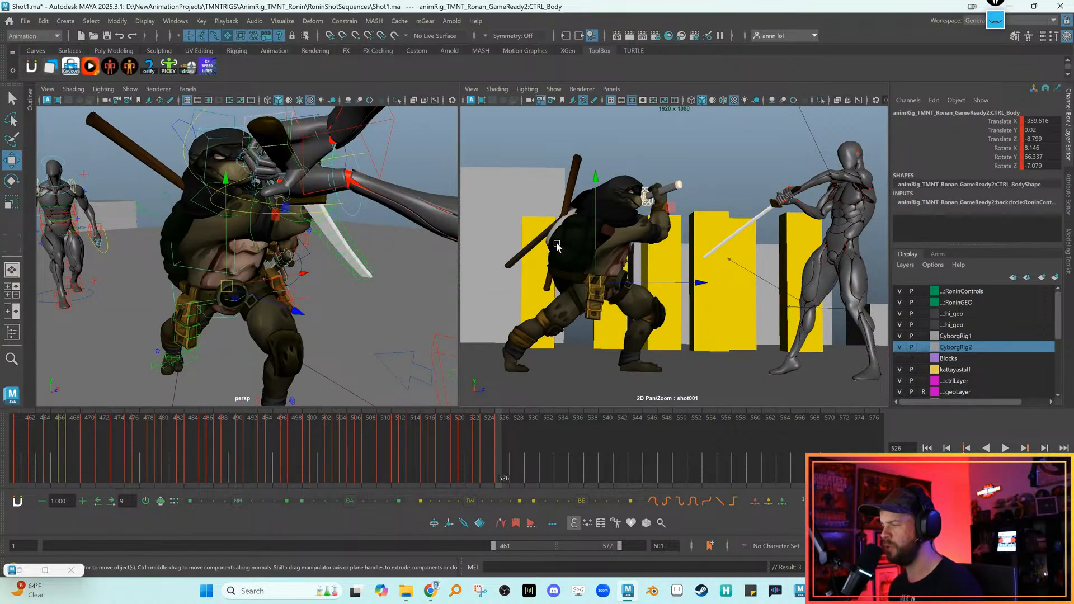
left_click_drag(599, 278, 593, 280)
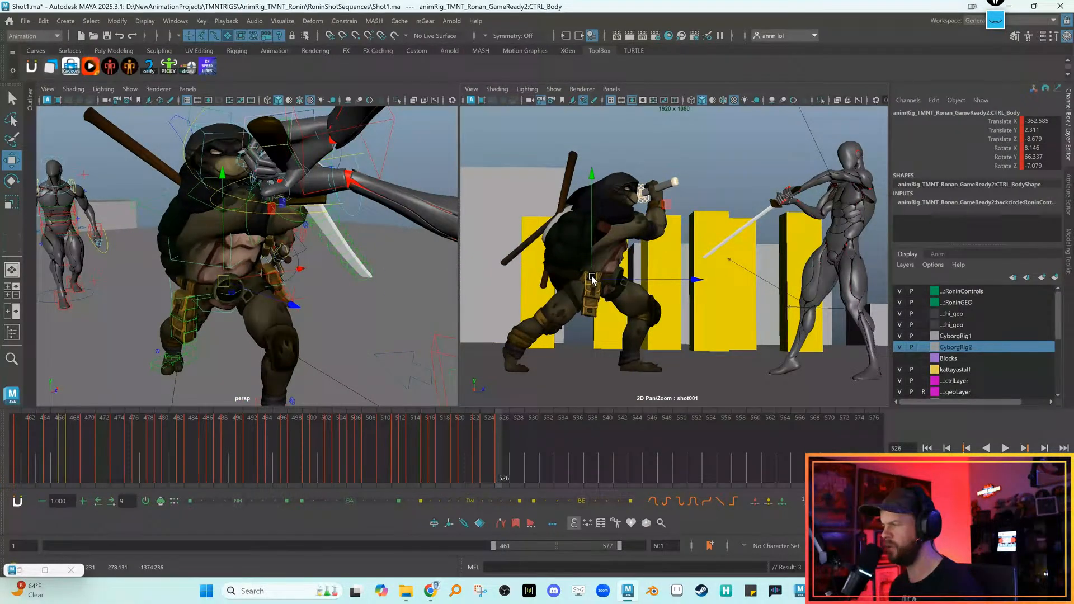
left_click_drag(346, 266, 334, 228, "alt")
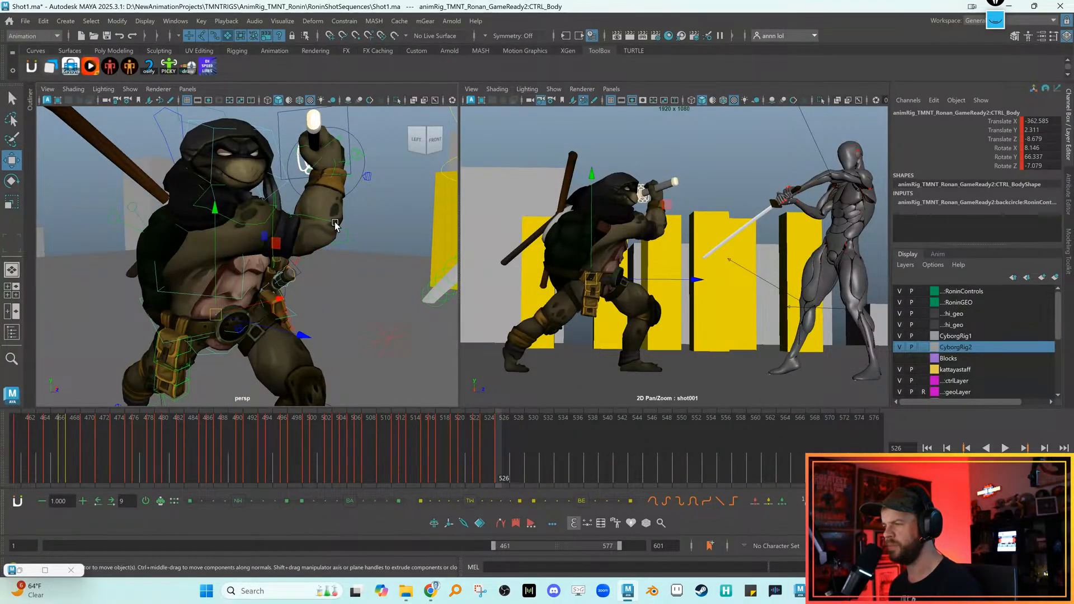
left_click(335, 225)
key("e")
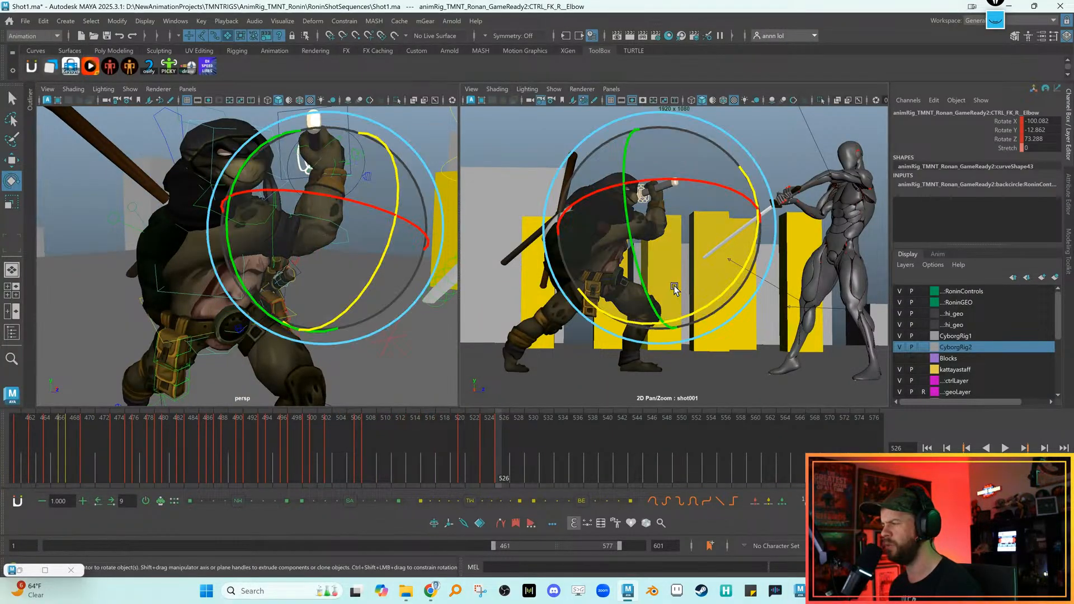
left_click_drag(686, 289, 702, 249)
key("ctrl+z")
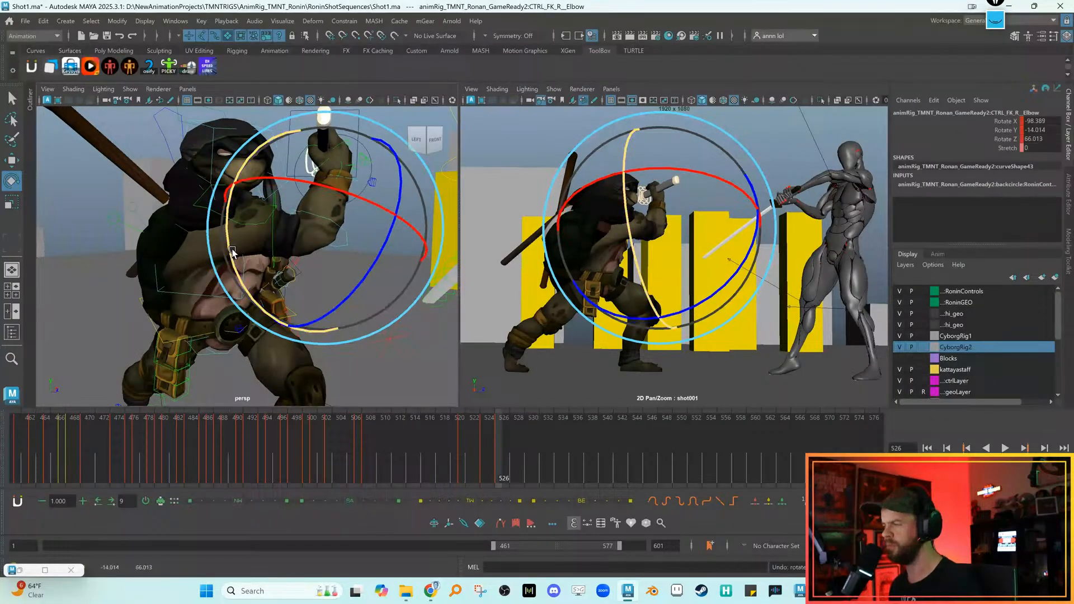
key("w")
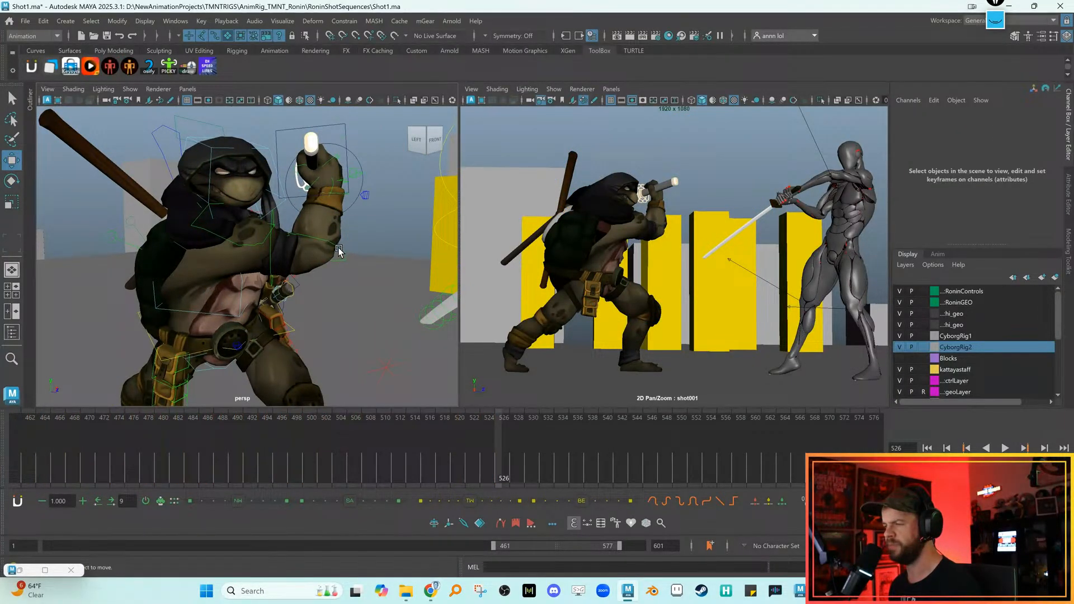
Rotate the right elbow control at frame 526 to about -2.2 in Y and 75.7 in Z, comparing against frame 525
key("e")
key("alt+comma")
key("alt+period")
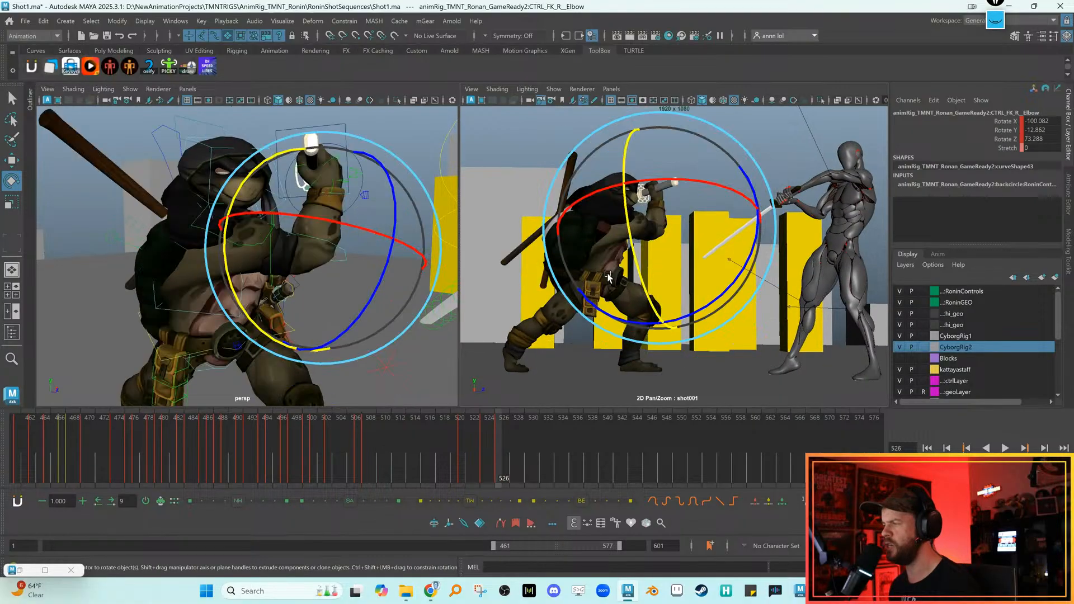
key("alt+comma")
key("alt+period")
key("alt+comma")
key("alt+period")
key("alt+comma")
key("alt+period")
key("alt+comma")
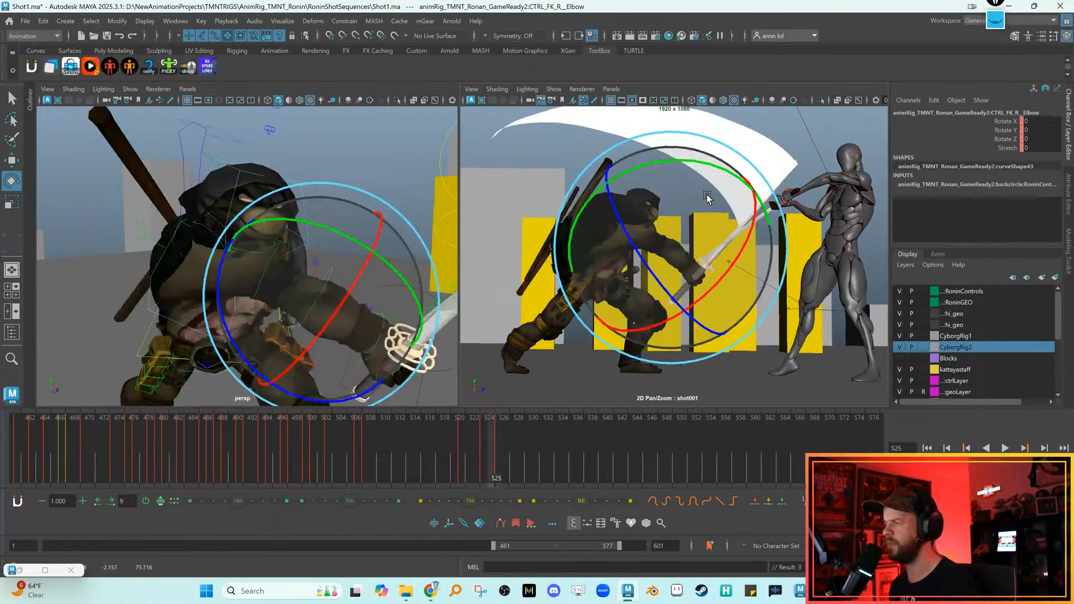
key("alt+period")
Select all the turtle's controls, key them at frame 526 and save the scene
key("ctrl+a")
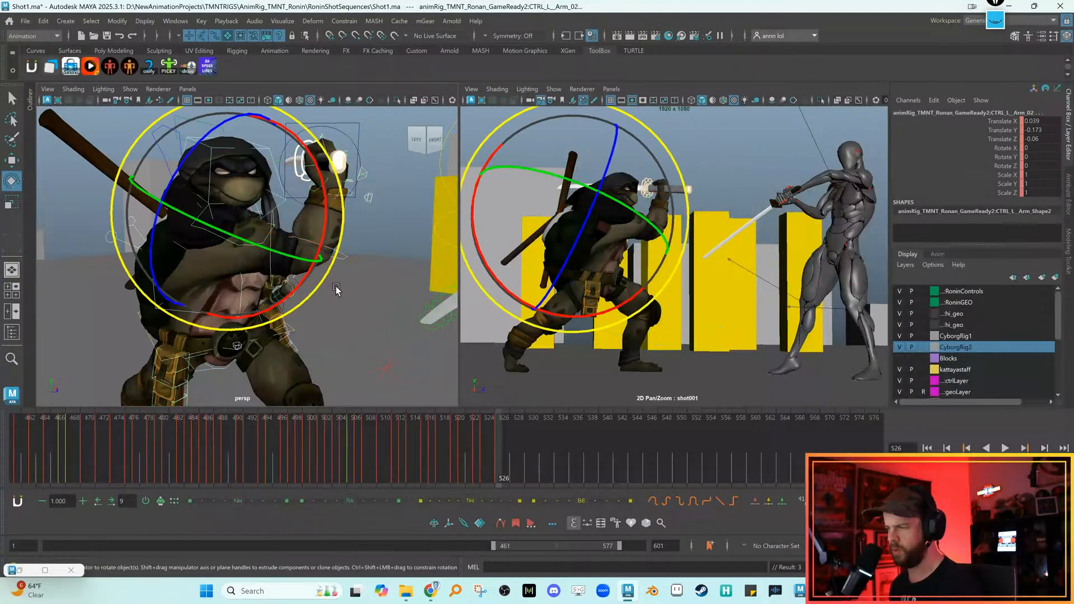
key("alt+comma")
key("alt+comma")
key("ctrl+s")
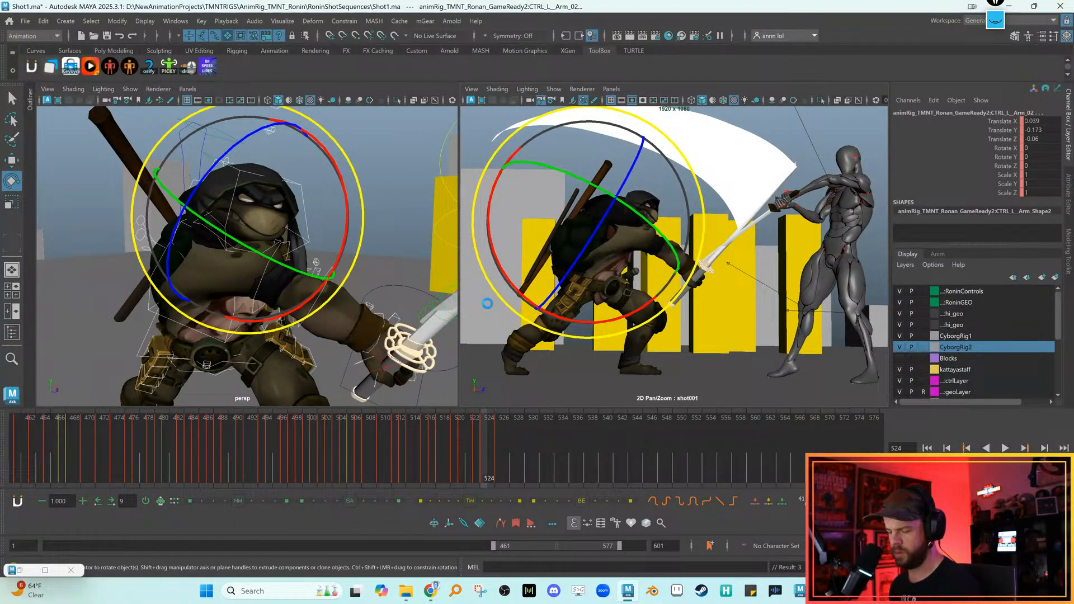
Step through frames 524 to 531 to check the clash motion, stopping at frame 530 for the next pose
key("alt+period")
key("alt+period")
key("alt+period")
key("alt+period")
key("alt+period")
key("alt+period")
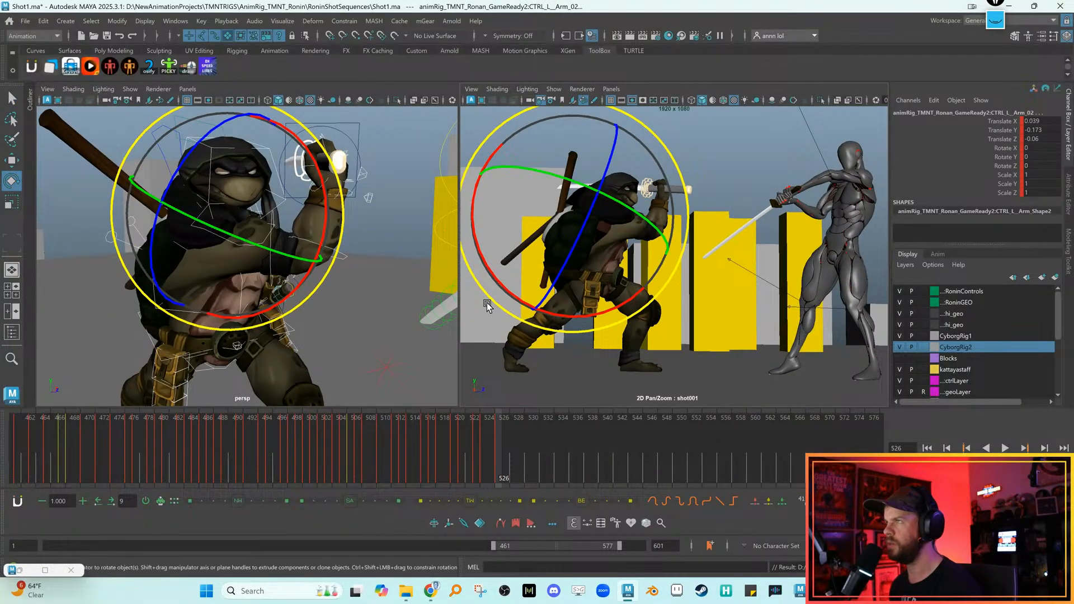
key("alt+comma")
key("alt+period")
key("alt+period")
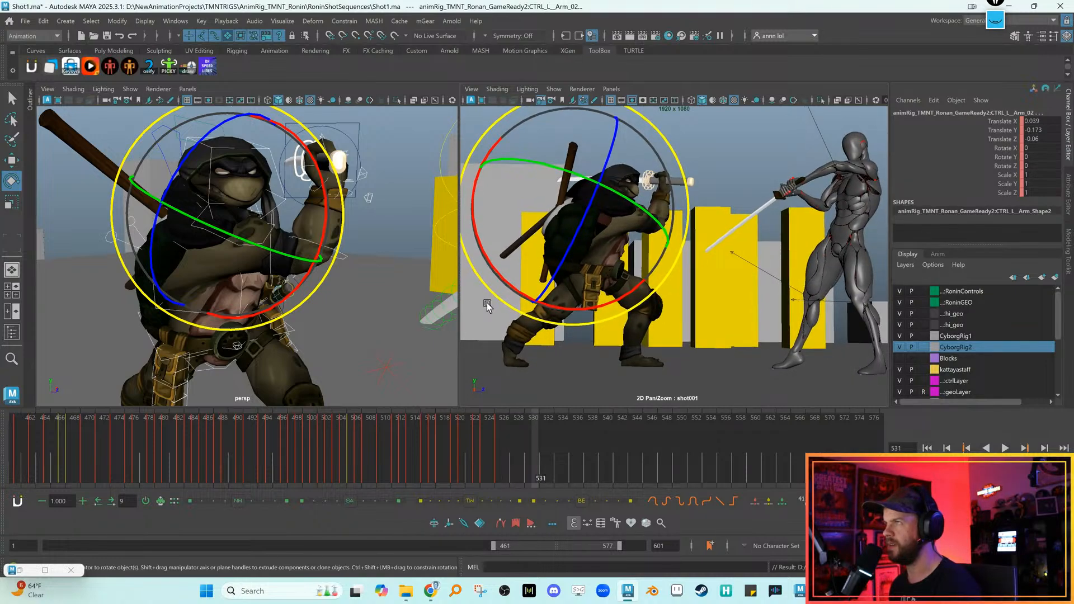
key("alt+comma")
key("alt+comma")
key("alt+period")
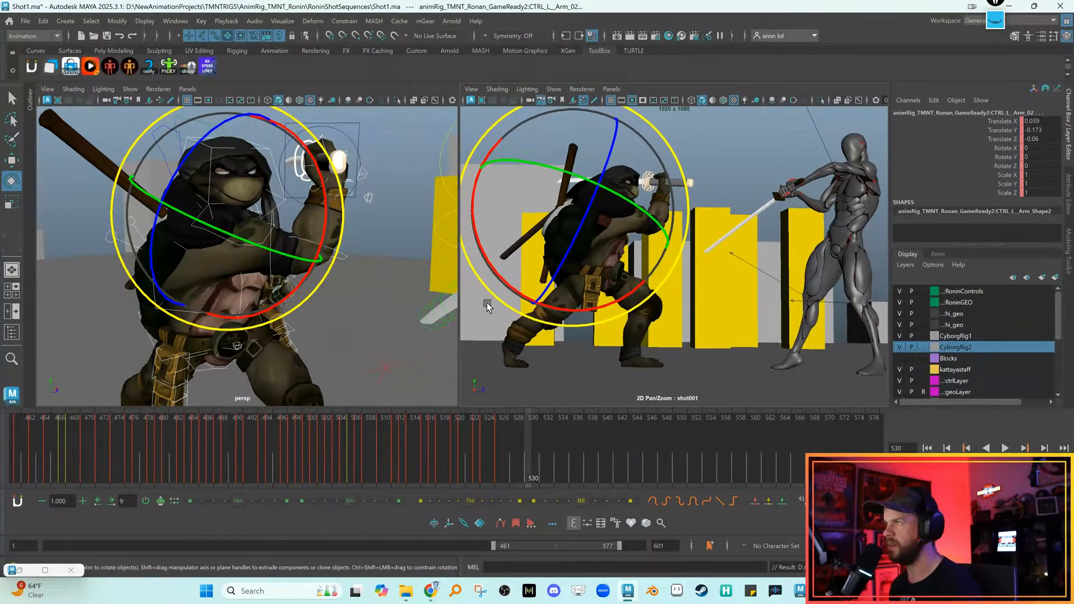
Move the turtle's main body control slightly back and rotate it at frame 530
key("w")
right_click_drag(338, 311, 269, 339, "alt")
middle_click_drag(270, 339, 323, 284, "alt")
left_click(241, 282)
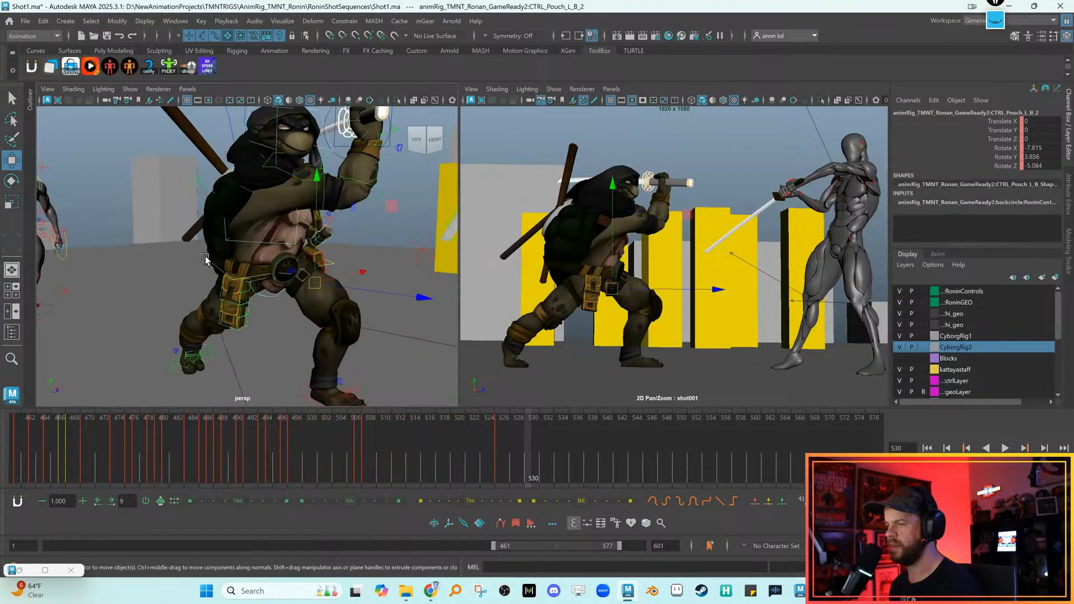
left_click_drag(694, 278, 682, 279)
key("e")
left_click_drag(605, 318, 570, 314)
left_click_drag(269, 224, 294, 194)
key("w")
Reset the right arm controls to zero rotation at frame 530 and rotate the right collar control CTRL_R_Collar backward
left_click(297, 203)
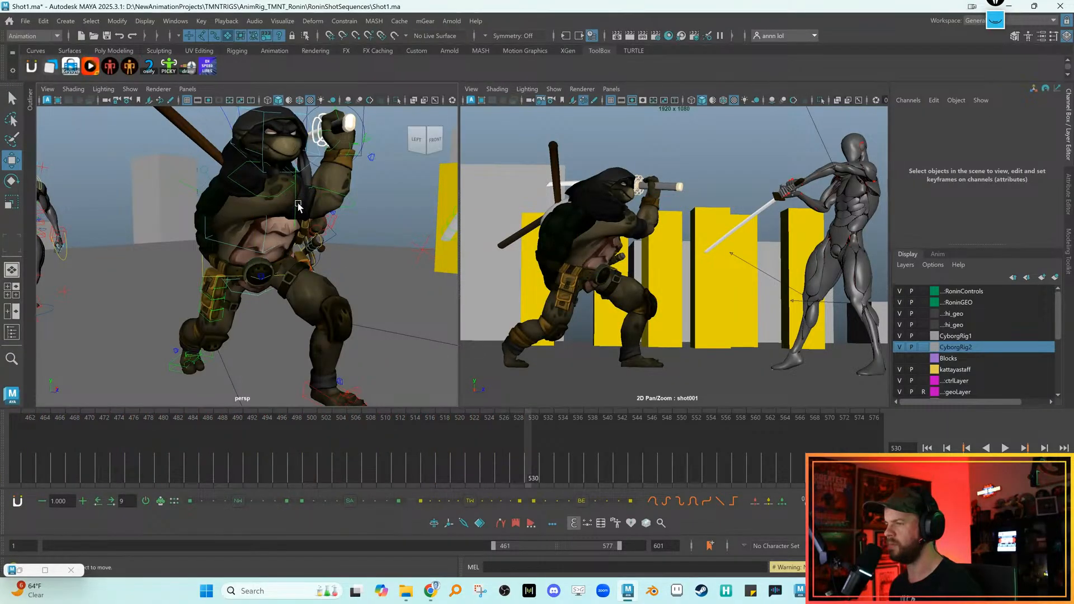
left_click(329, 196)
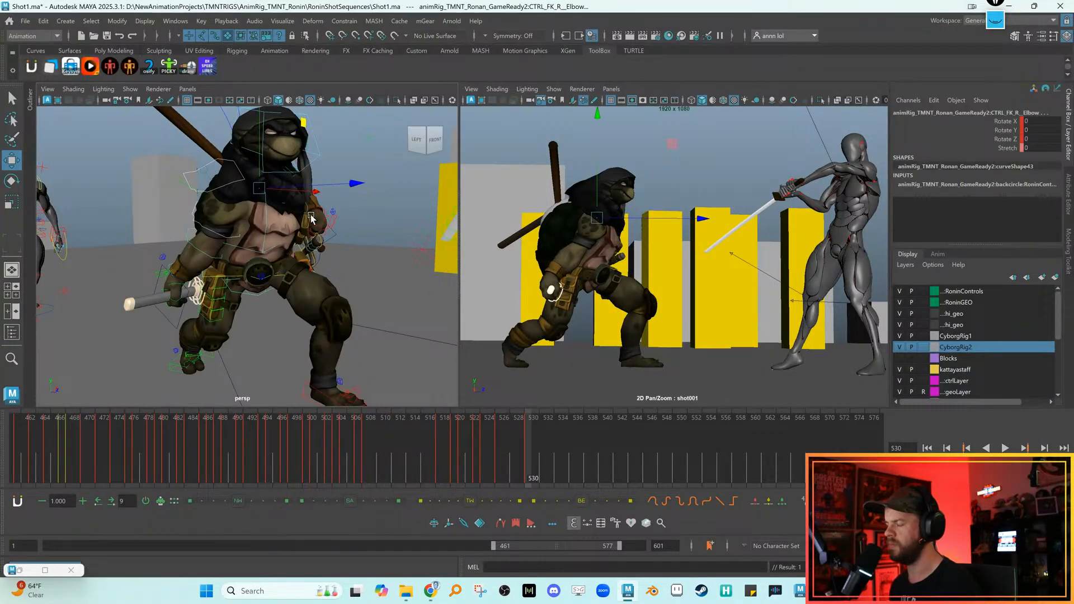
left_click(199, 173)
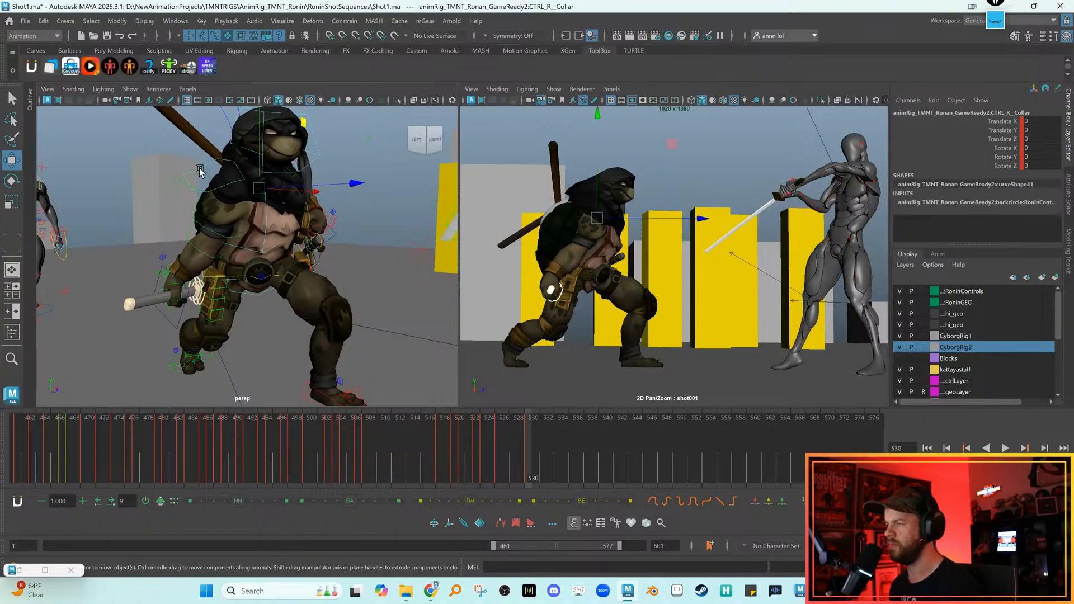
key("e")
left_click_drag(620, 208, 559, 282)
key("w")
left_click(267, 213)
middle_click_drag(267, 214, 263, 219)
key("ctrl+z")
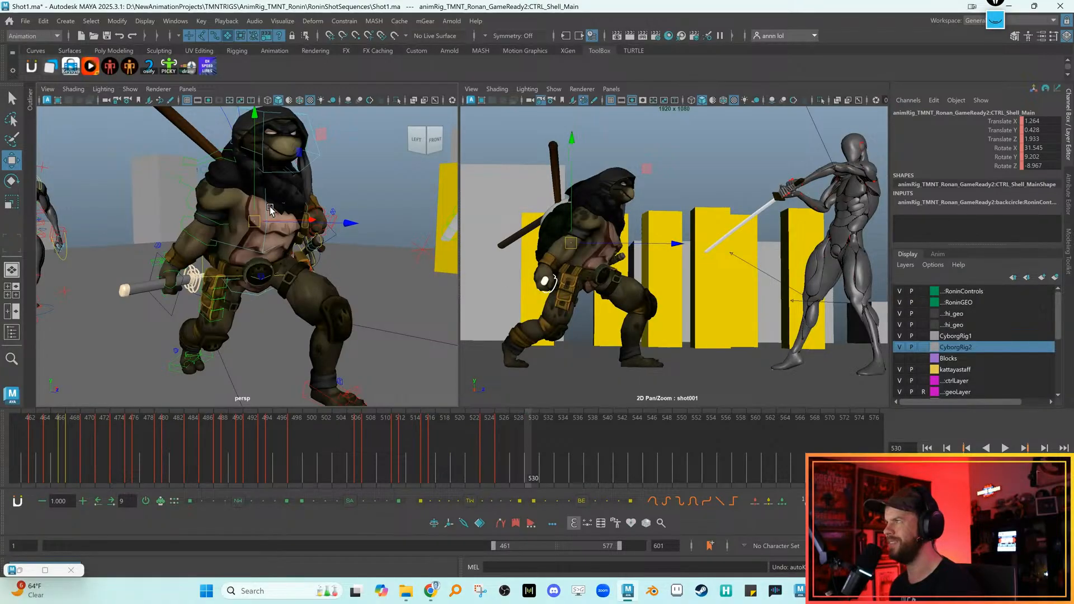
left_click(407, 191)
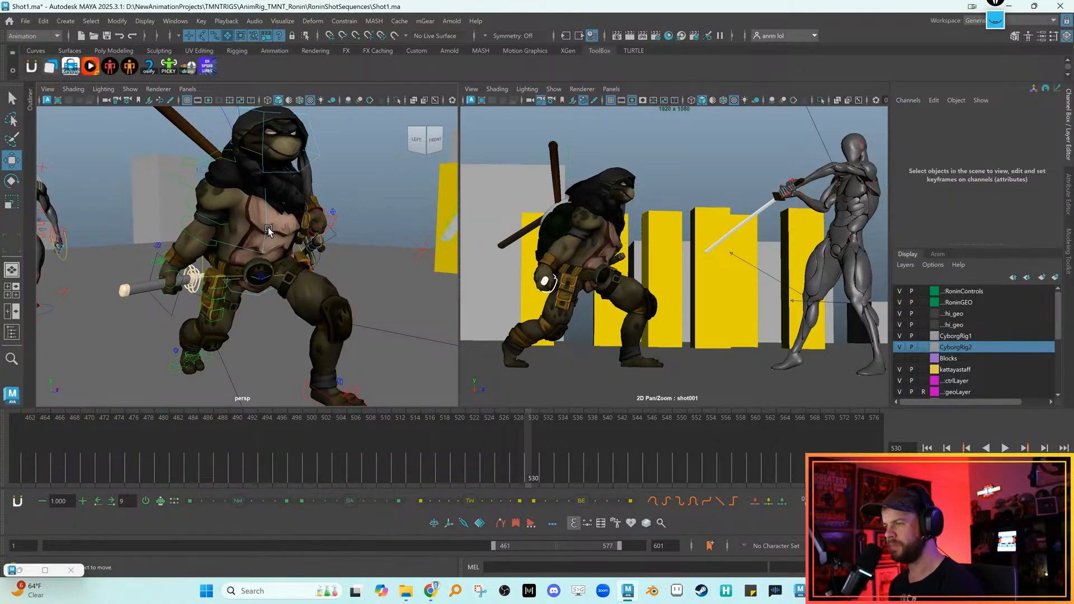
Reset the chest control CTRL_Chest at frame 530 and rotate it to about -2.0, -13.1, -1.0
left_click(268, 228)
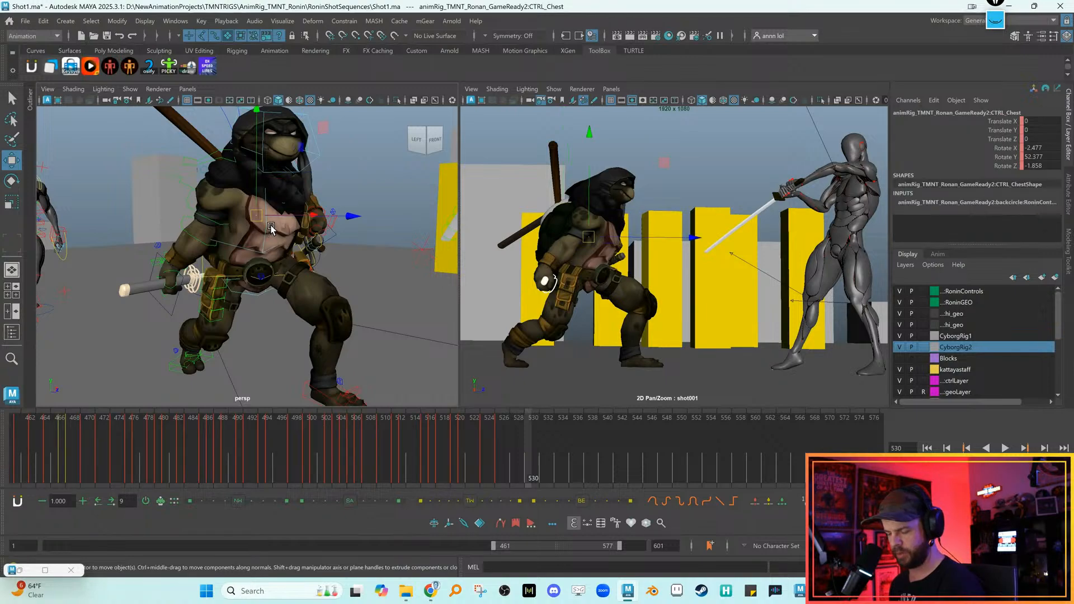
key("alt+r")
key("e")
left_click_drag(610, 256, 552, 208)
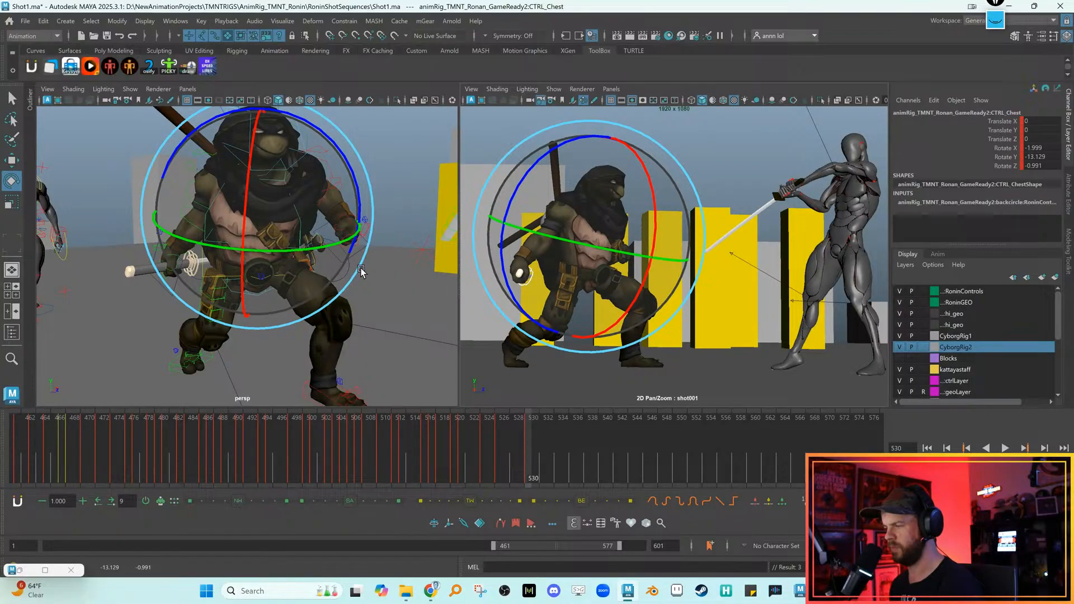
key("w")
left_click_drag(361, 272, 375, 267, "alt")
middle_click_drag(267, 209, 269, 223, "alt")
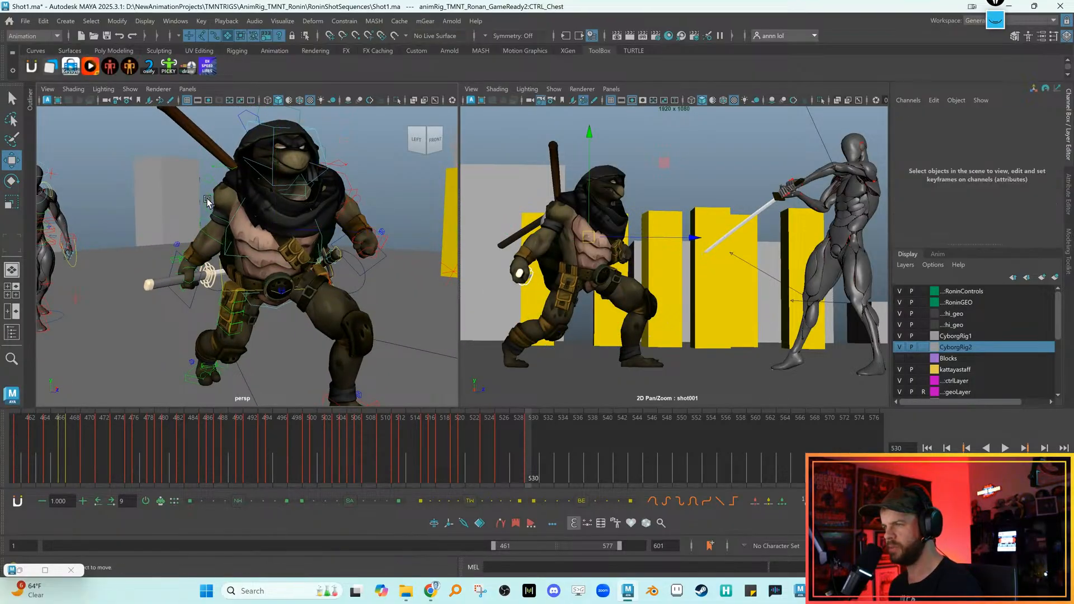
left_click(207, 202)
key("e")
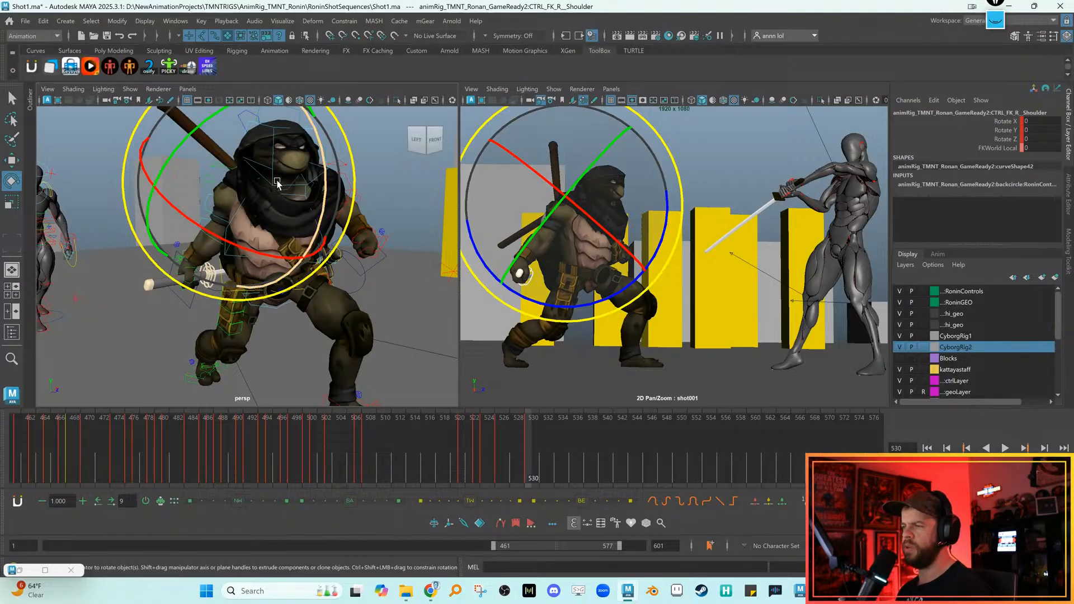
key("w")
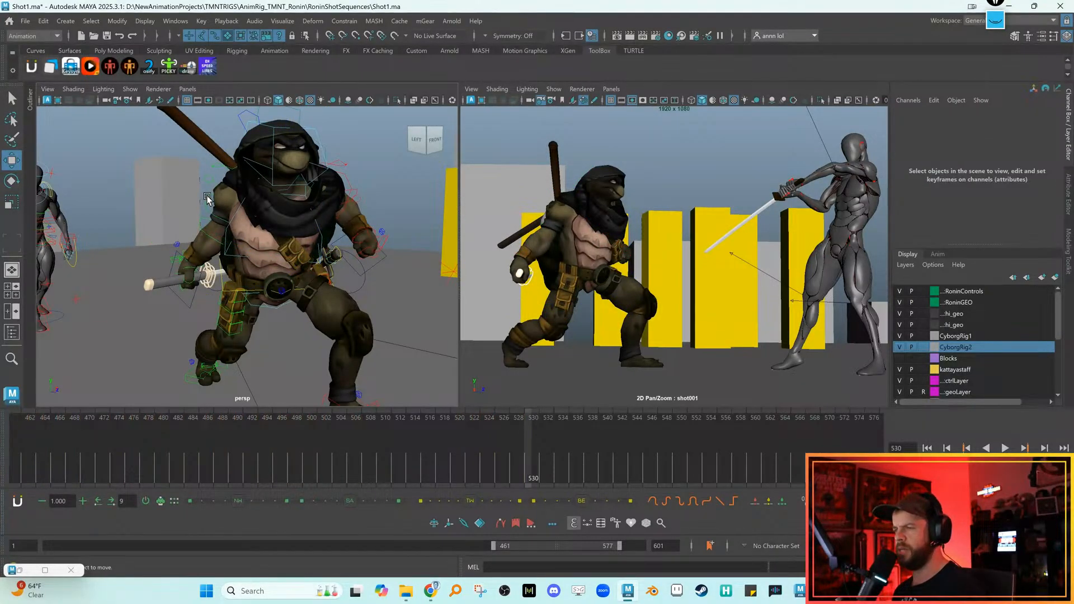
key("alt+comma")
key("alt+period")
key("e")
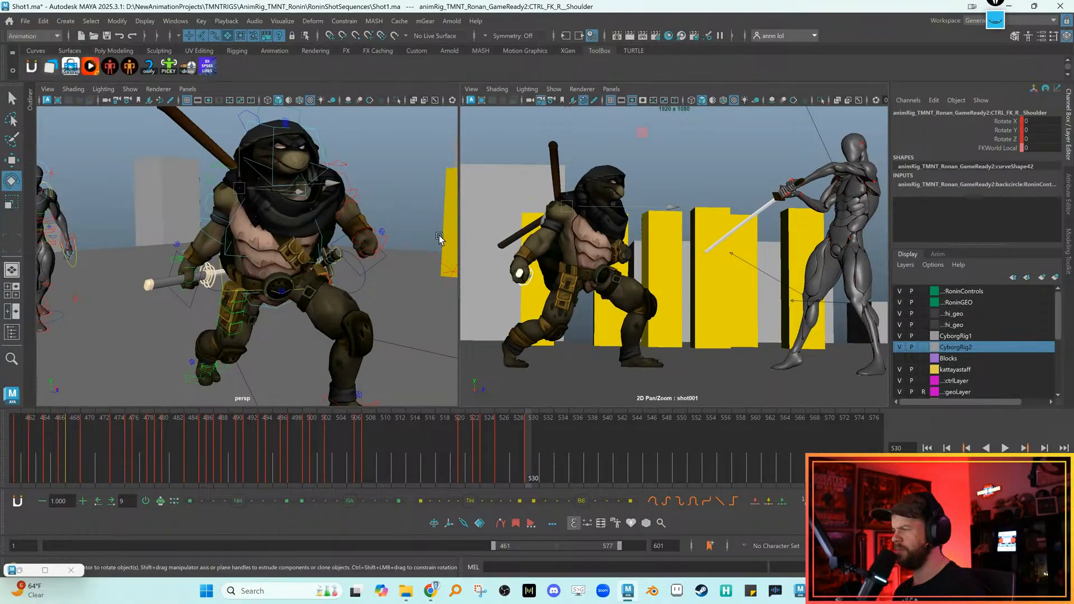
key("w")
left_click(203, 189)
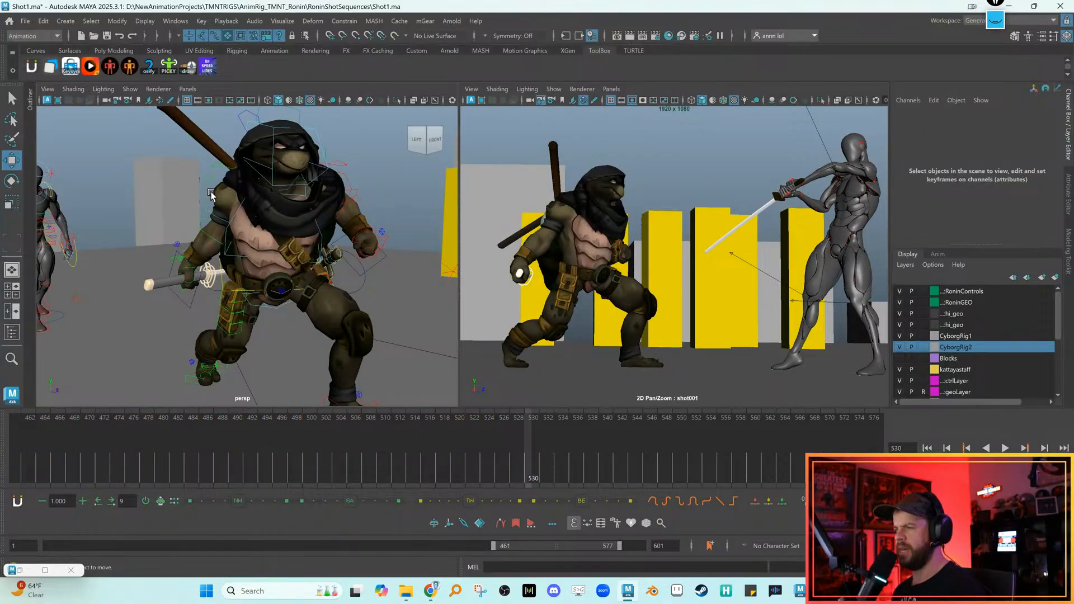
Rotate the right shoulder control CTRL_FK_R_Shoulder at frame 530 to about 25.9, -35.9, 18.3
left_click(227, 203)
key("e")
mouse_move(573, 263)
left_mouse_down()
mouse_move(554, 282)
mouse_move(602, 282)
mouse_move(522, 193)
mouse_move(553, 191)
mouse_move(562, 210)
mouse_move(532, 204)
mouse_move(563, 253)
left_mouse_up()
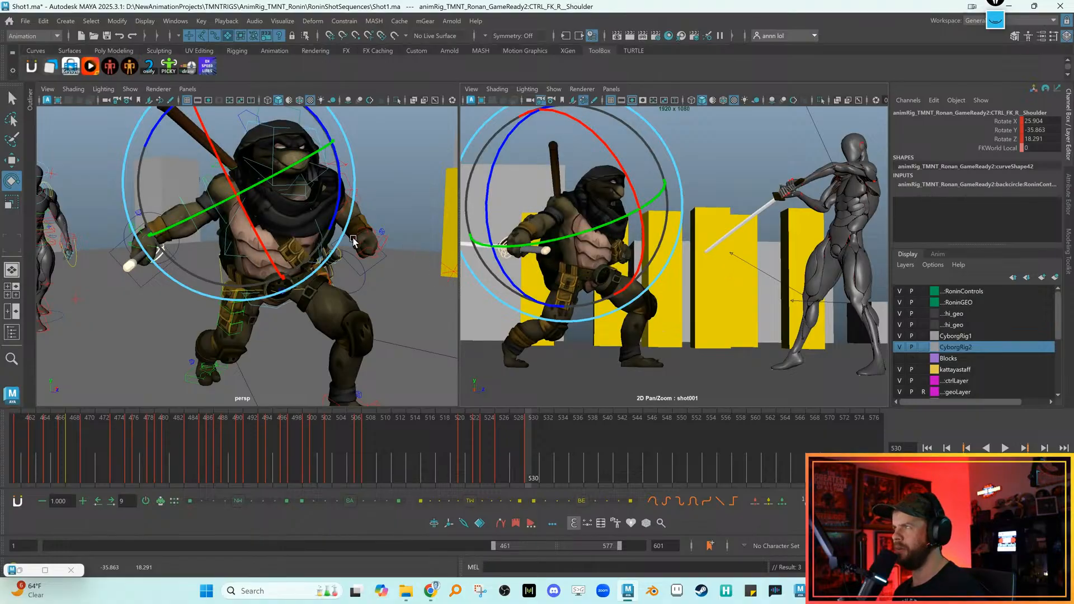
left_click_drag(354, 241, 386, 247, "alt")
right_click_drag(336, 240, 374, 246, "alt")
left_click_drag(352, 246, 365, 248, "alt")
key("w")
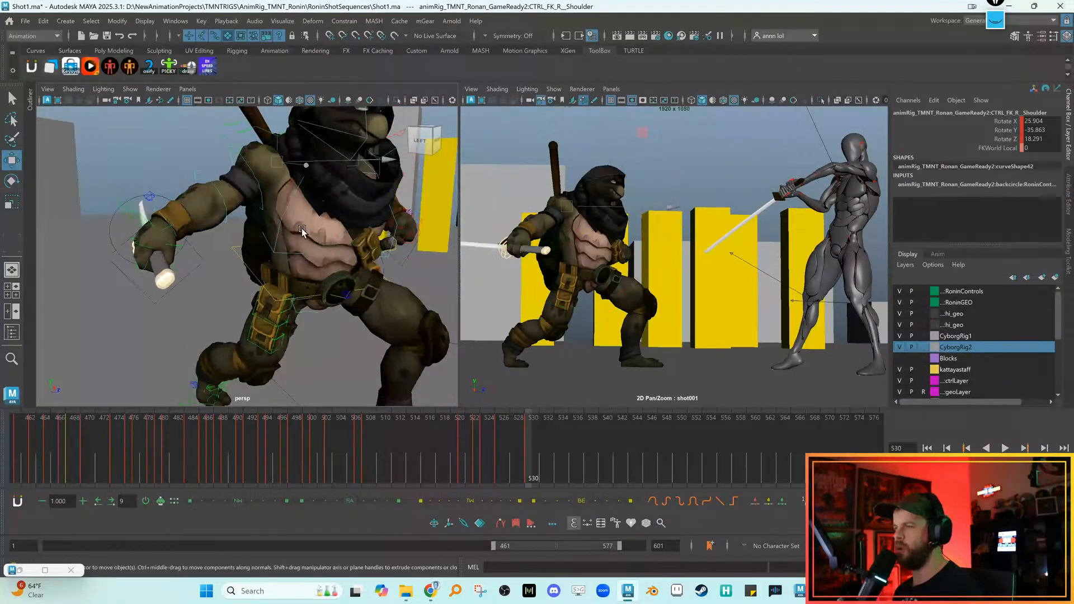
left_click_drag(300, 228, 230, 192, "alt")
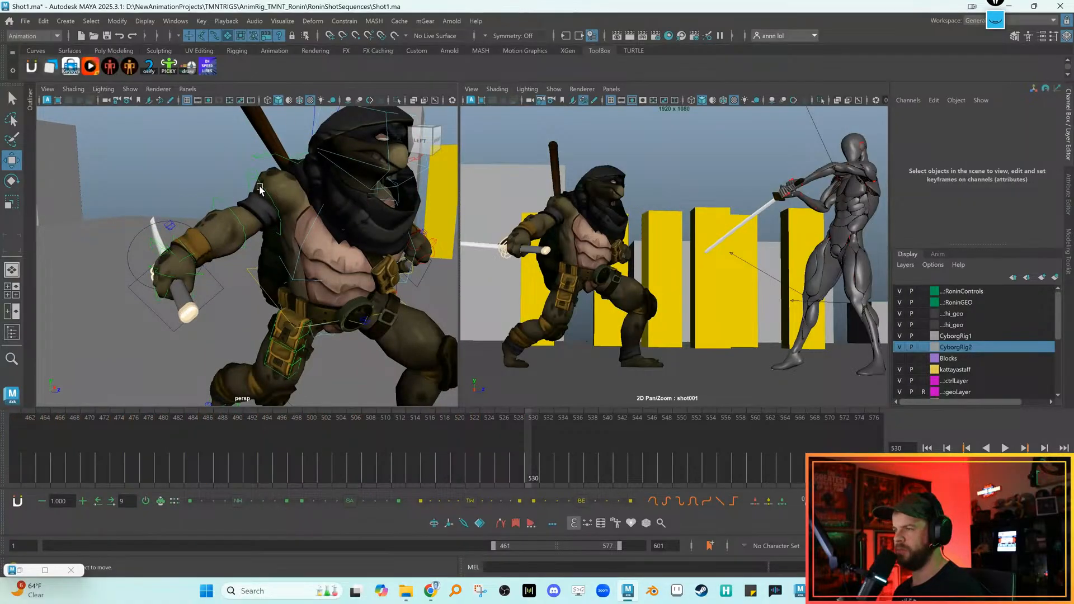
Examine the turtle's right shoulder and sword arm at frame 530 from several angles, comparing it with the preceding frame
middle_click_drag(280, 203, 296, 228, "alt")
key("alt+comma")
key("alt+period")
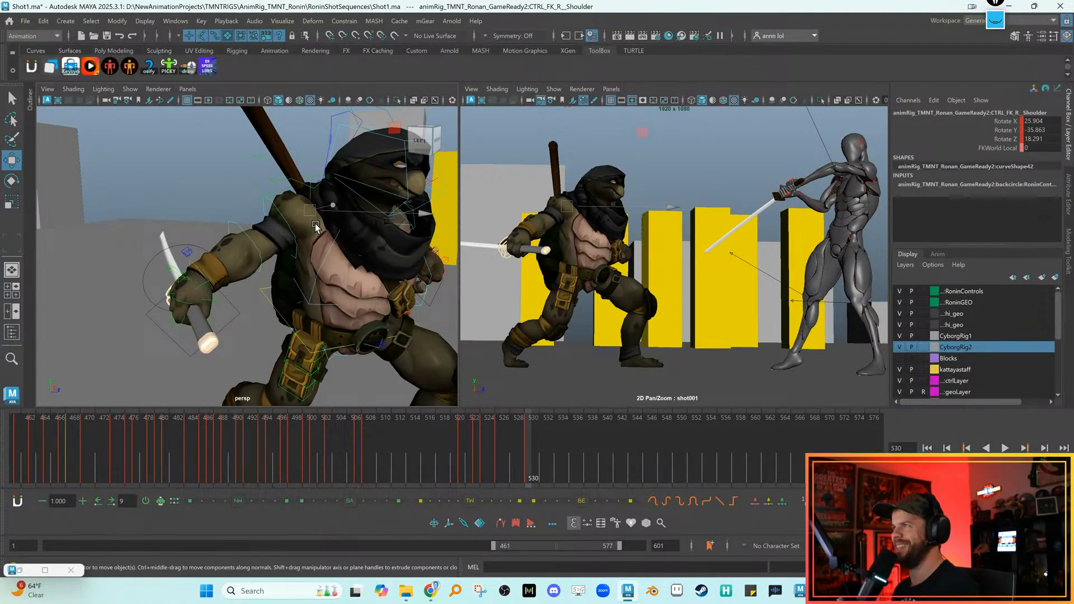
key("alt+comma")
key("alt+period")
key("alt+comma")
key("alt+period")
left_click_drag(379, 259, 303, 243, "alt")
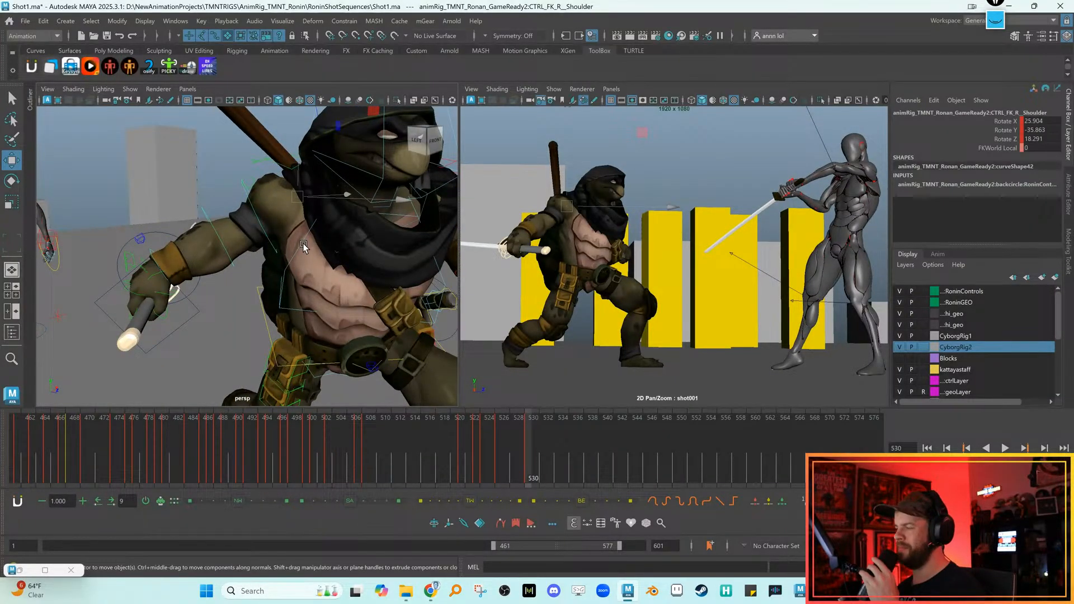
key("alt+comma")
key("alt+period")
left_click_drag(301, 243, 268, 241, "alt")
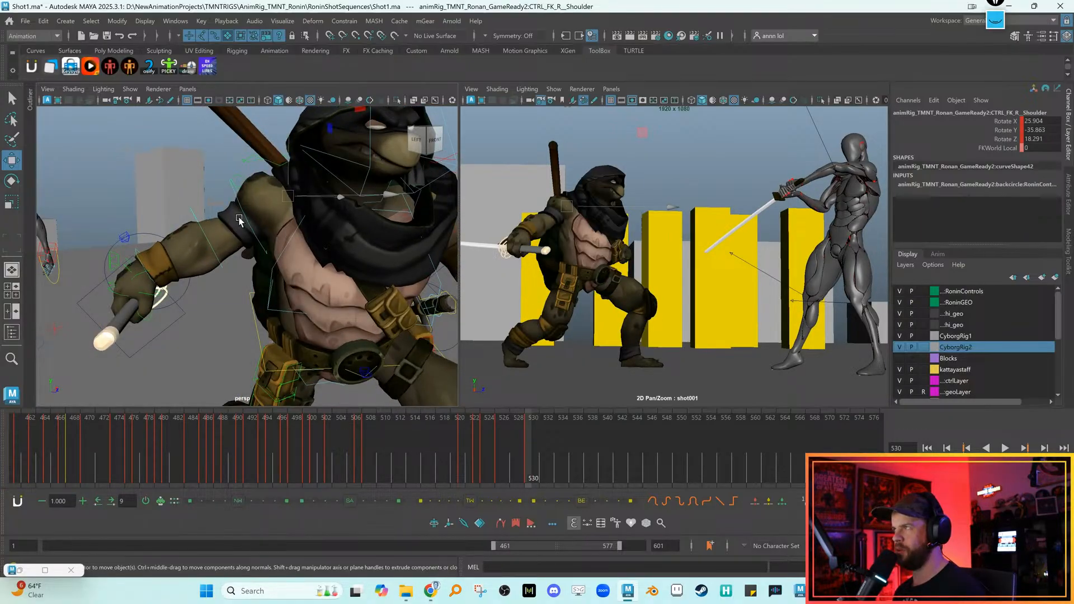
key("ctrl+z")
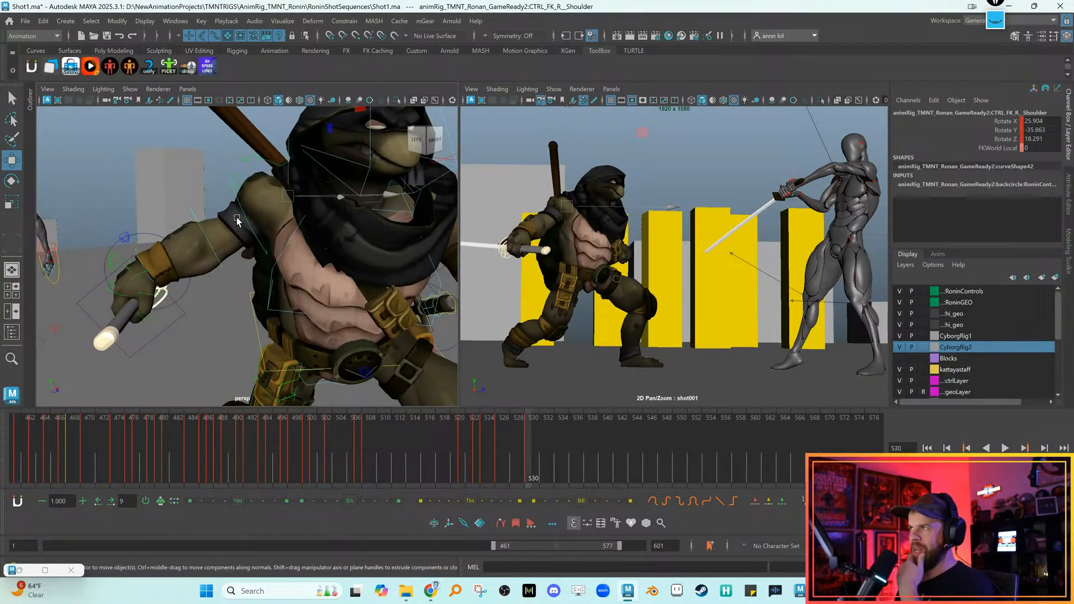
mouse_move(237, 220)
left_mouse_down("alt")
mouse_move(249, 219)
mouse_move(231, 220)
left_mouse_up("alt")
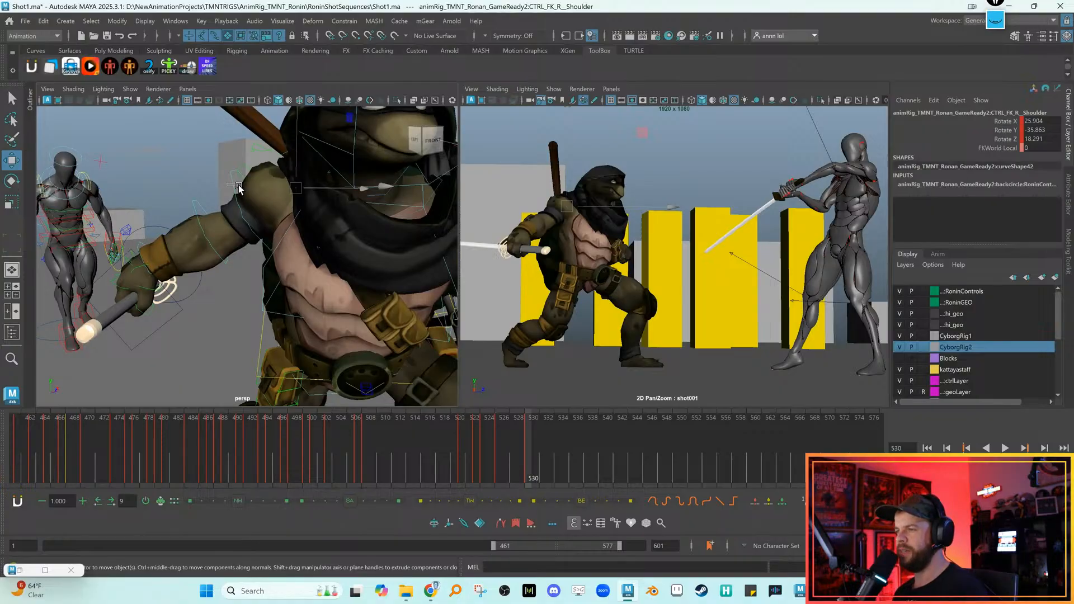
Step between frames 526 and 530 to examine how the turtle's sword arm leaves the clash pose
key("alt+comma")
key("alt+comma")
key("alt+comma")
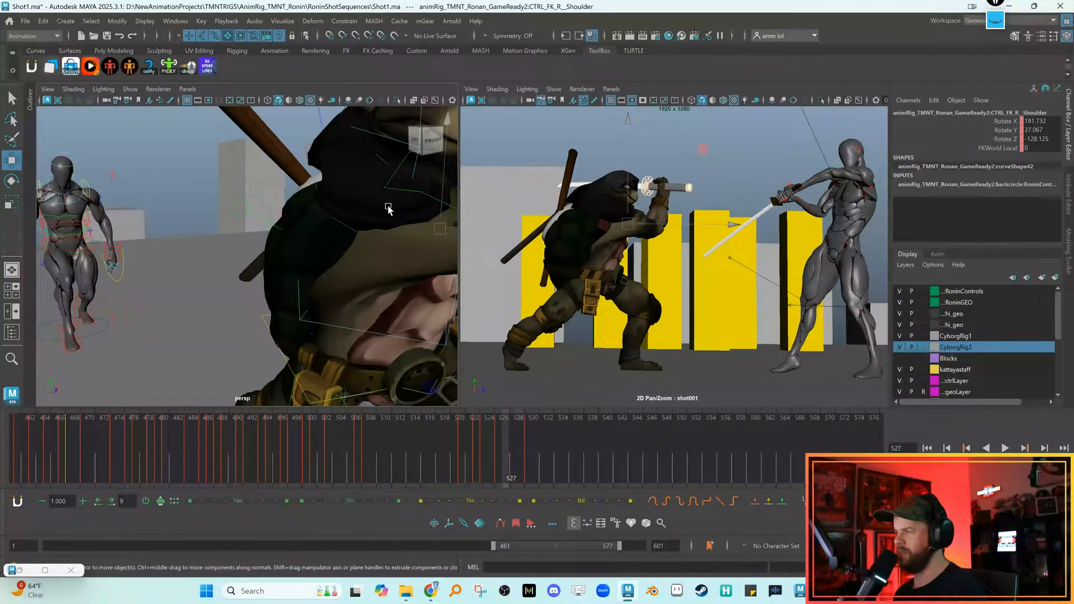
key("alt+period")
key("alt+period")
key("alt+period")
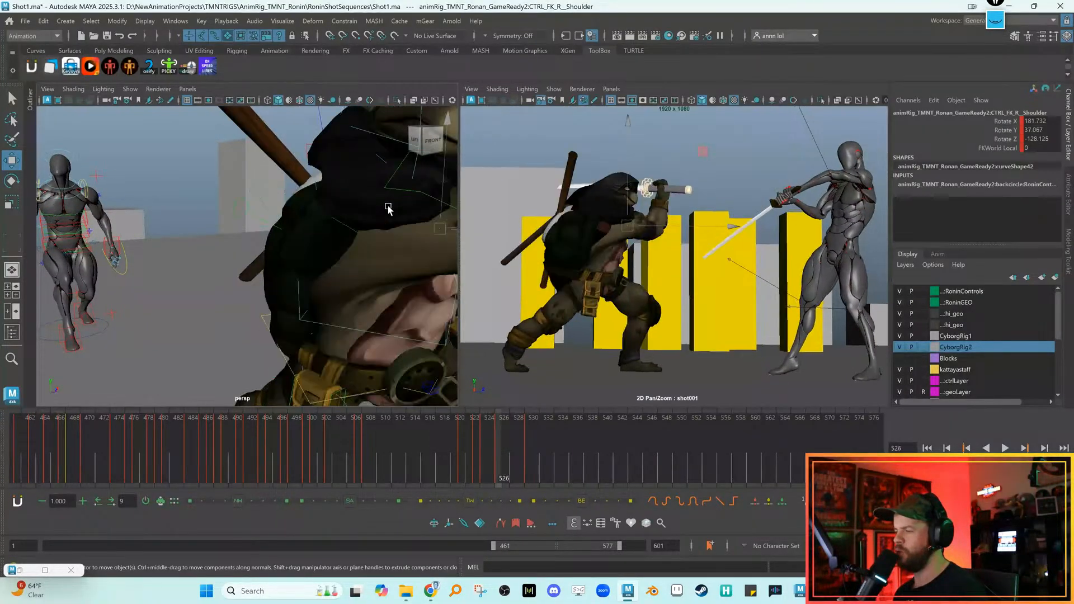
key("alt+comma")
key("alt+comma")
left_click_drag(363, 209, 281, 201, "alt")
key("alt+period")
key("alt+period")
key("e")
key("w")
key("comma")
key("period")
key("comma")
mouse_move(501, 451)
left_mouse_down()
mouse_move(492, 447)
mouse_move(503, 452)
left_mouse_up()
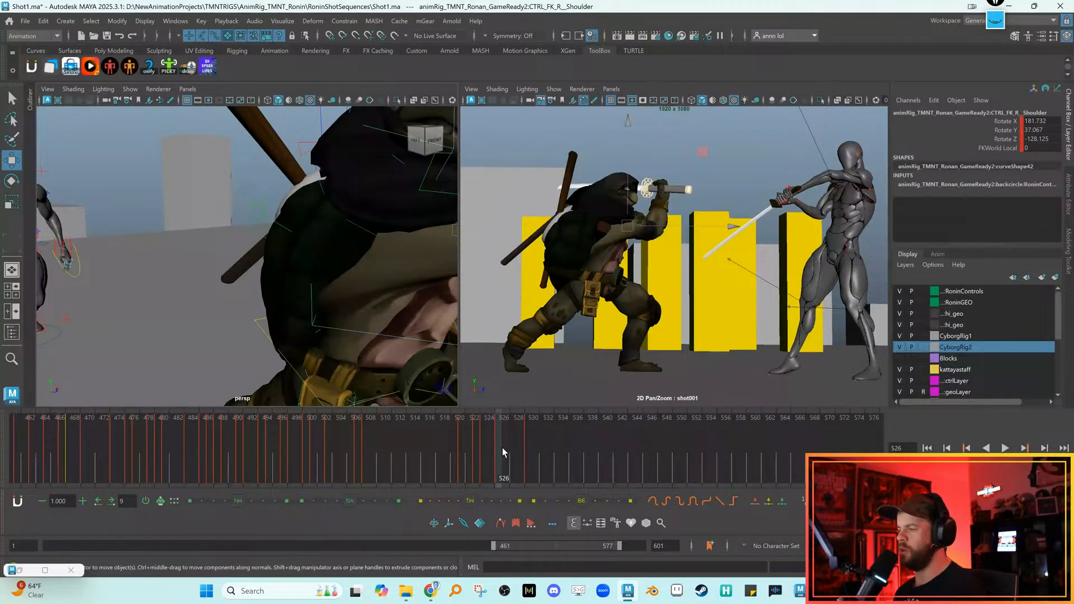
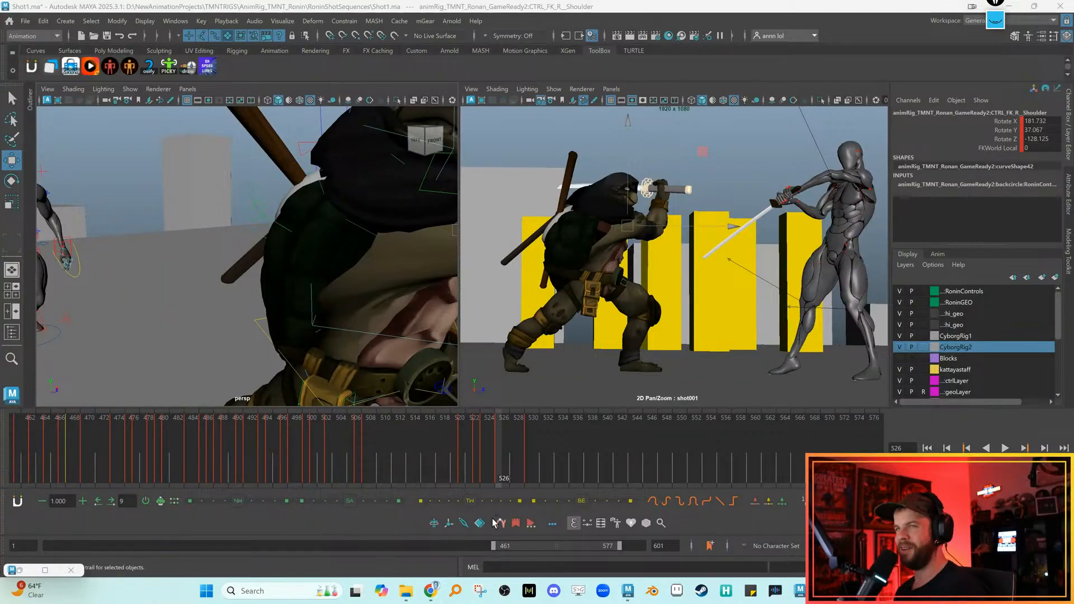
Play back the sword clash and scrub through to frame 530 to review the transition between the blocked poses
left_click(415, 462)
key("alt+v")
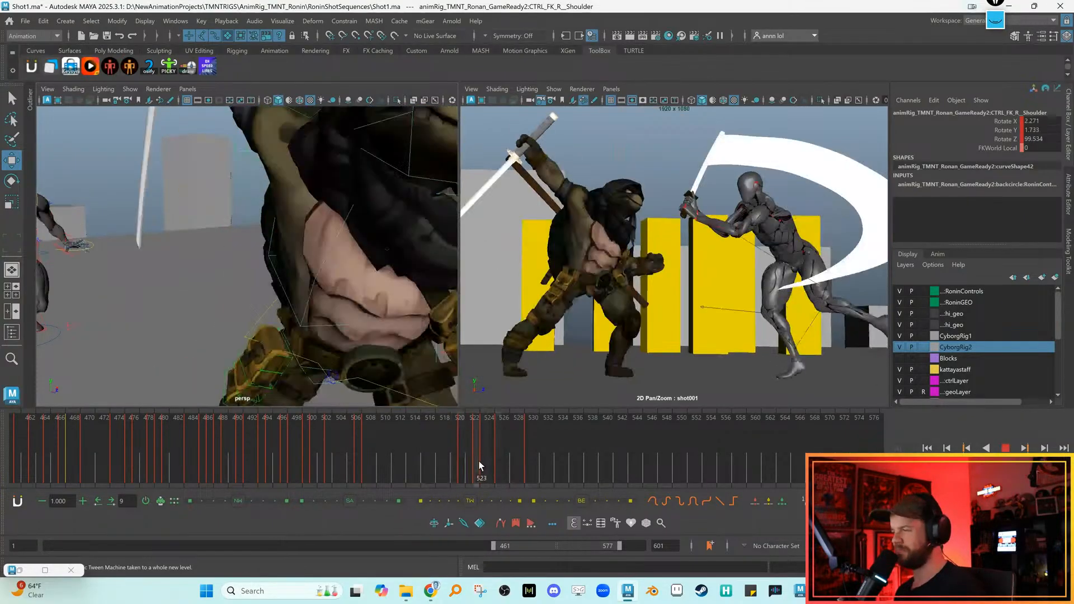
left_click_drag(479, 462, 525, 464)
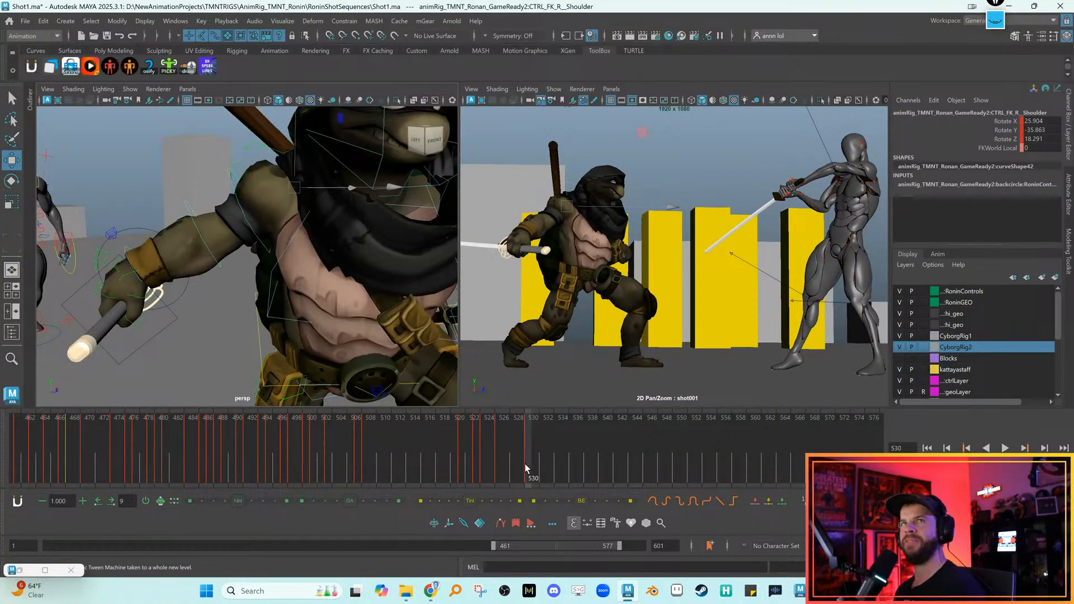
key("alt+v")
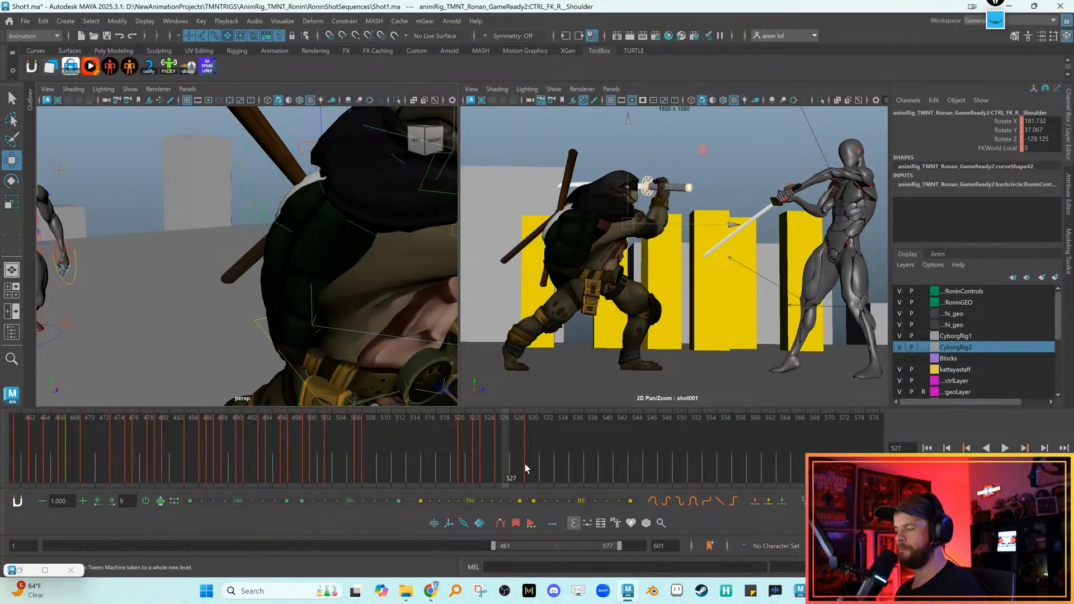
key("alt+period")
key("alt+period")
key("alt+comma")
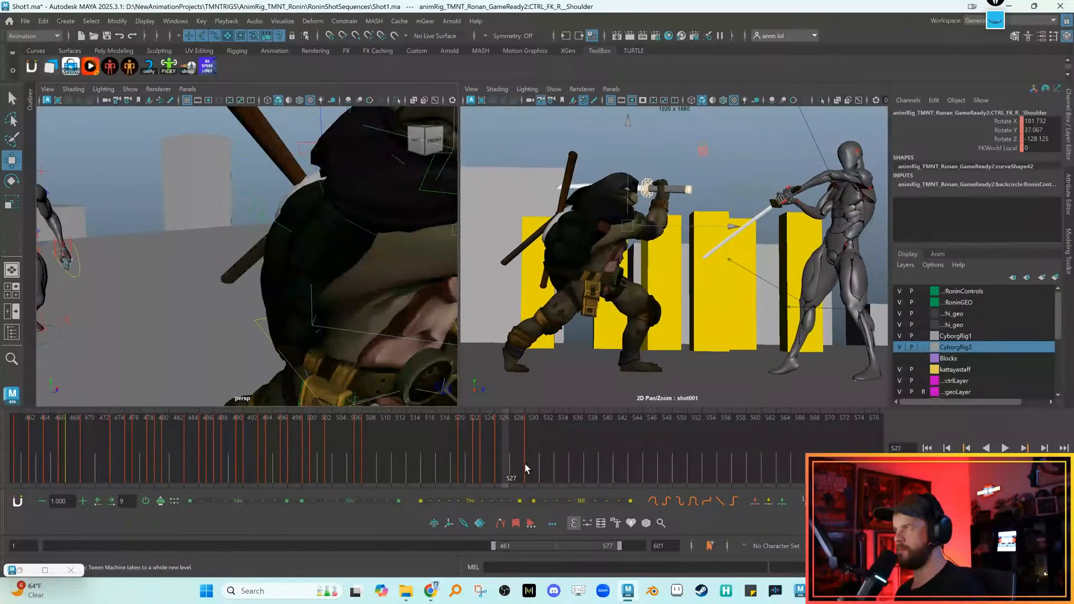
key("alt+comma")
key("alt+comma")
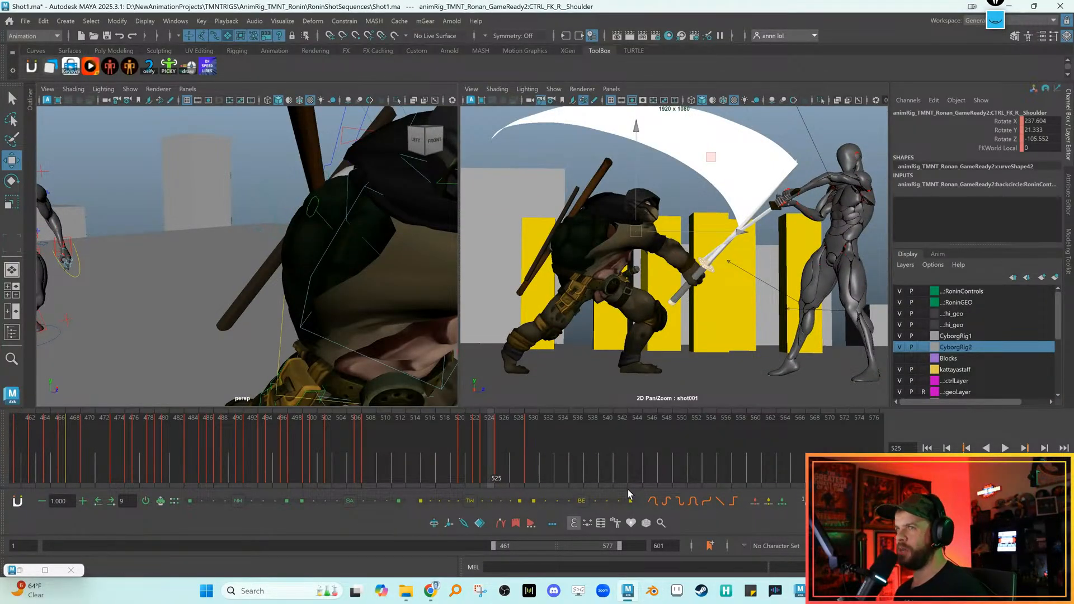
Step back and forth around frames 525 and 526 to compare the turtle's body and sword arm at the clash
key("alt+period")
key("alt+period")
key("alt+comma")
key("alt+comma")
key("alt+period")
key("alt+comma")
key("alt+period")
key("alt+period")
key("alt+comma")
key("alt+period")
key("alt+comma")
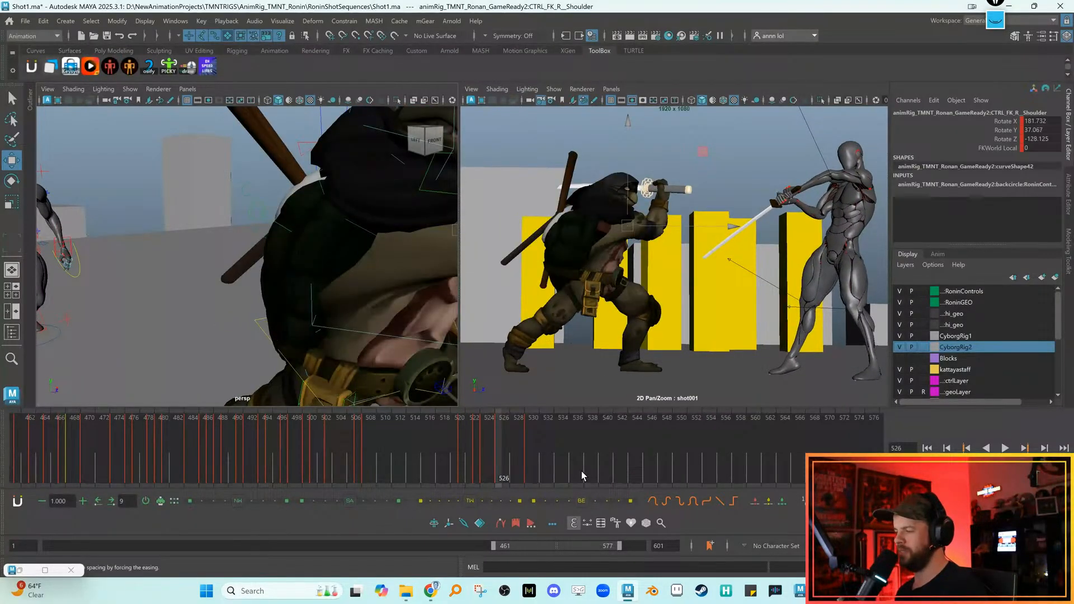
key("alt+comma")
key("alt+period")
key("alt+period")
key("alt+comma")
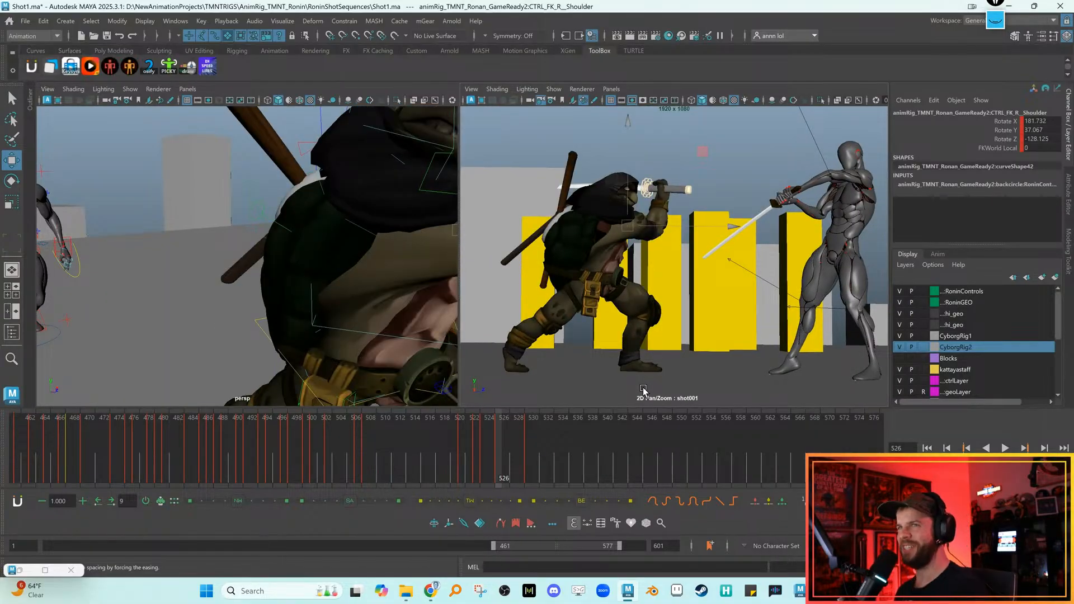
key("alt+period")
key("alt+comma")
key("alt+period")
key("alt+comma")
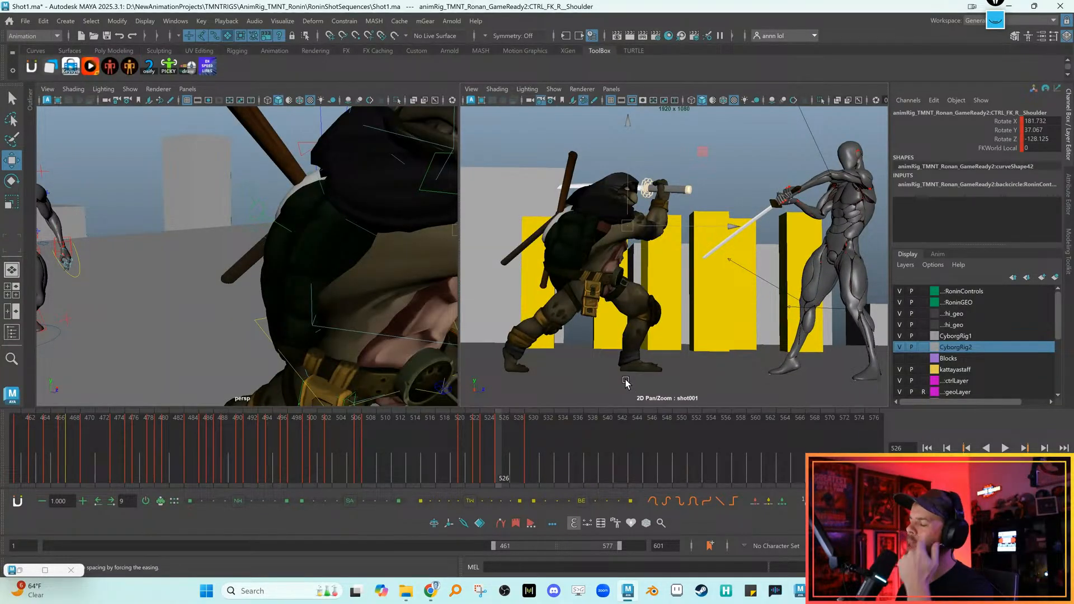
key("alt+comma")
key("alt+period")
key("alt+comma")
key("alt+period")
key("alt+comma")
key("alt+period")
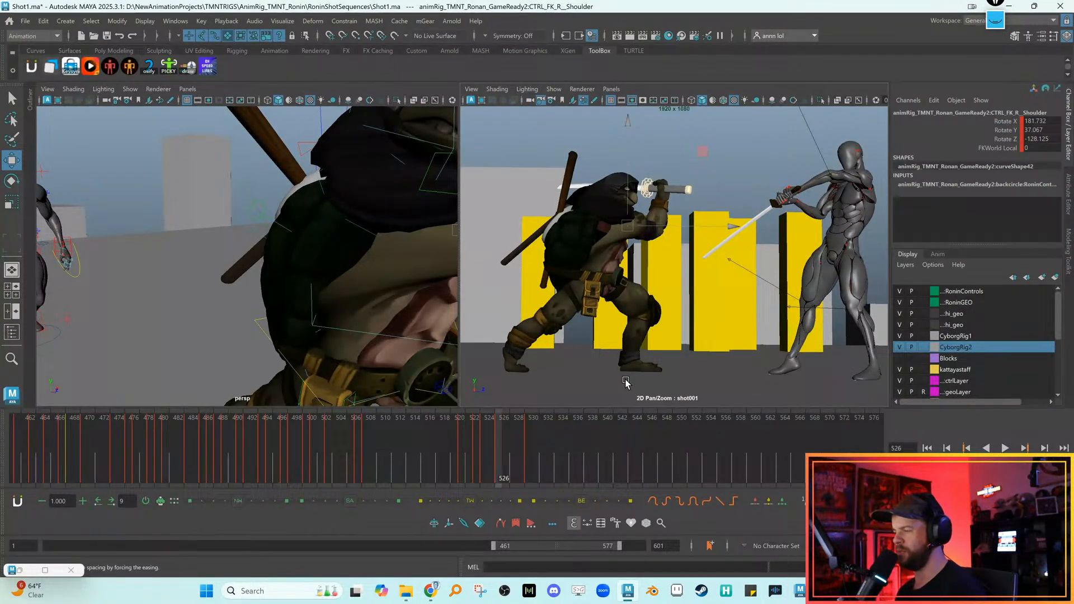
key("alt+comma")
key("alt+period")
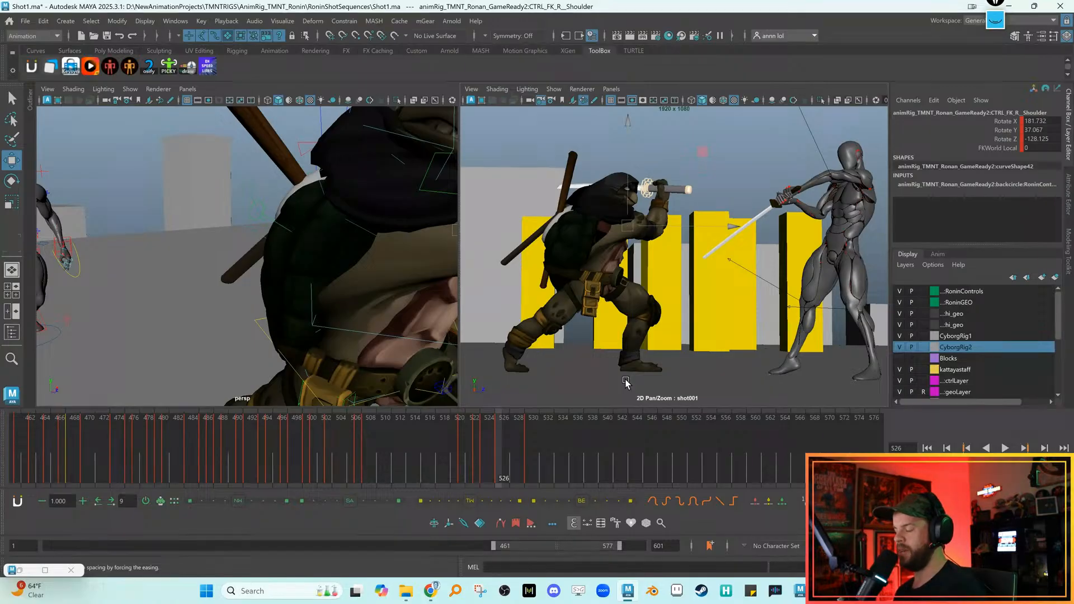
key("alt+comma")
key("alt+period")
key("alt+comma")
key("alt+period")
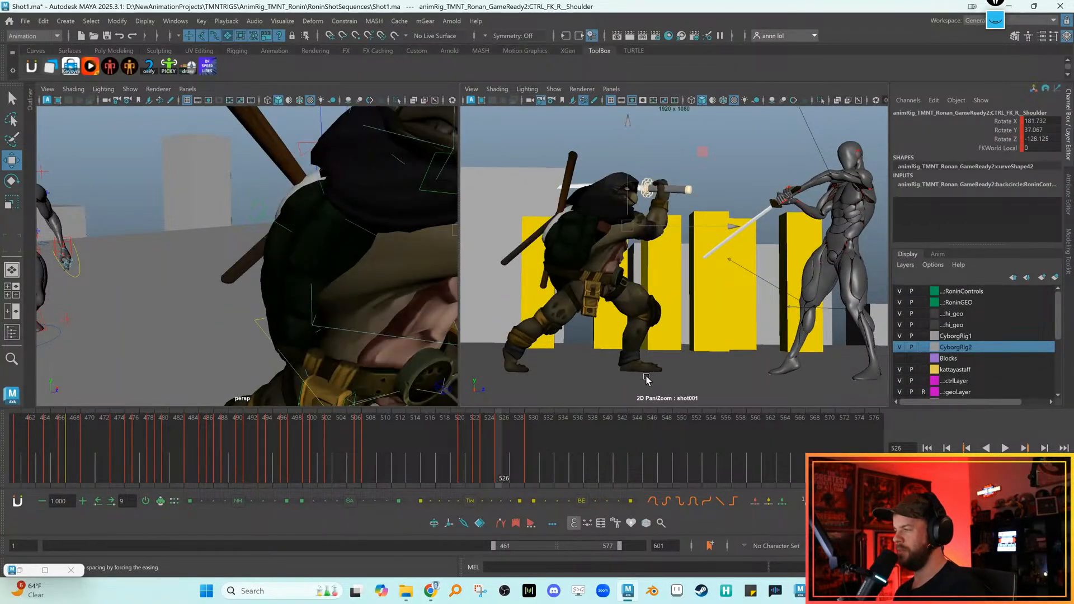
Inspect the turtle's raised sword arm and right shoulder at frame 526 from several angles and in playback
right_click_drag(392, 331, 219, 268, "alt")
left_click_drag(219, 268, 150, 252, "alt")
right_click_drag(168, 257, 284, 299, "alt")
left_click_drag(208, 270, 285, 298, "alt")
right_click_drag(285, 298, 379, 311, "alt")
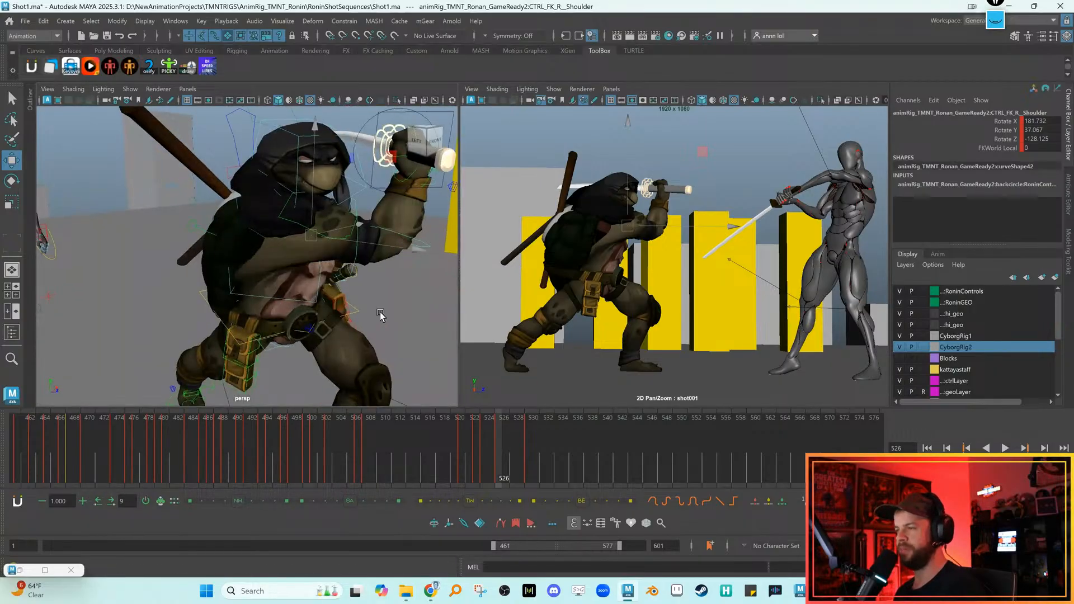
left_click(378, 311)
left_click(361, 253)
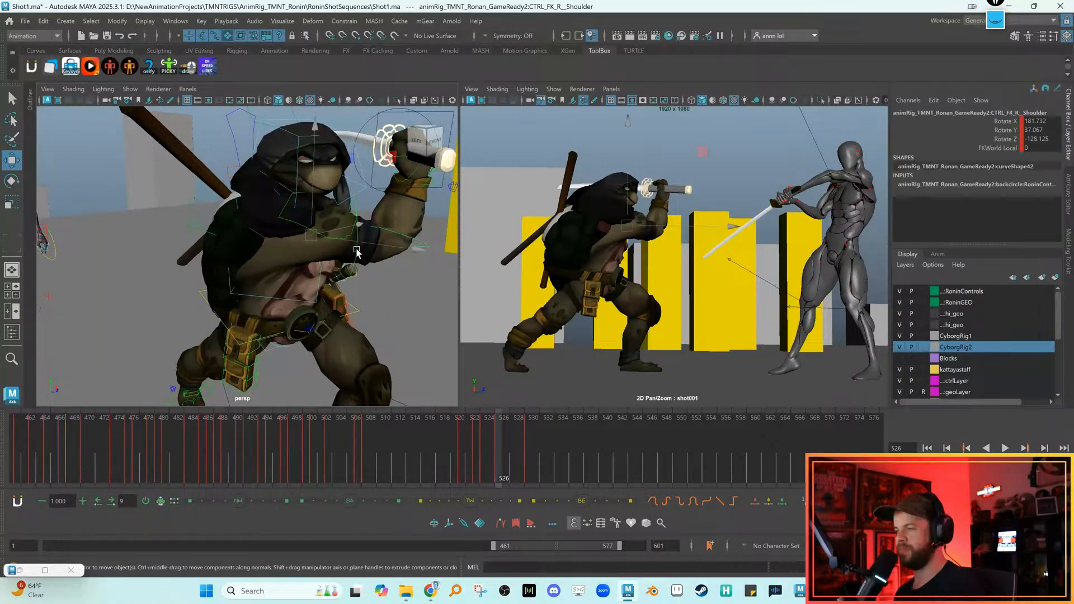
key("e")
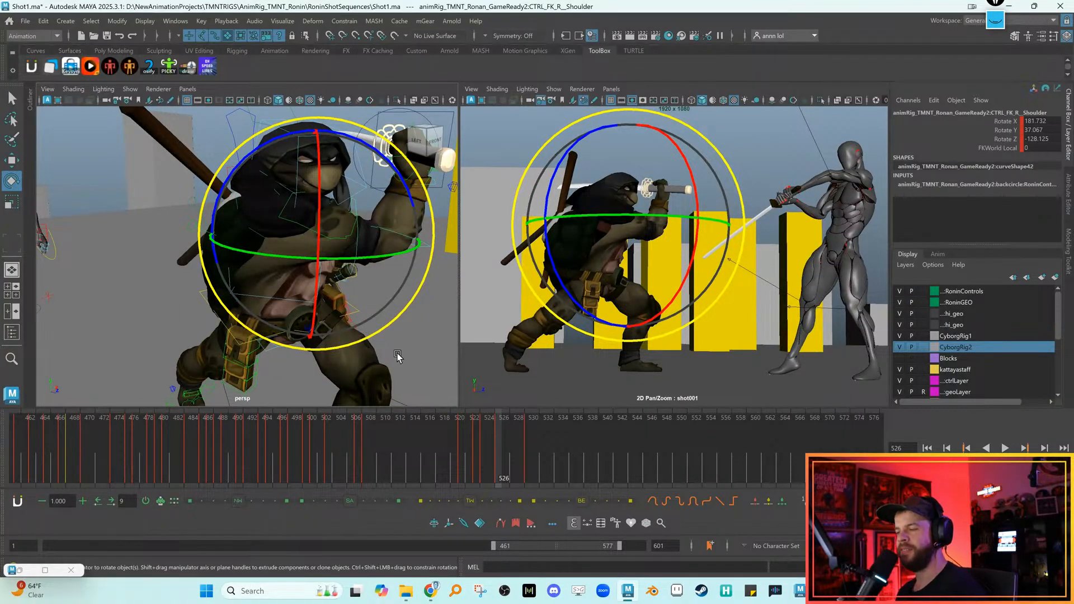
key("w")
key("e")
left_click_drag(393, 342, 349, 356, "alt")
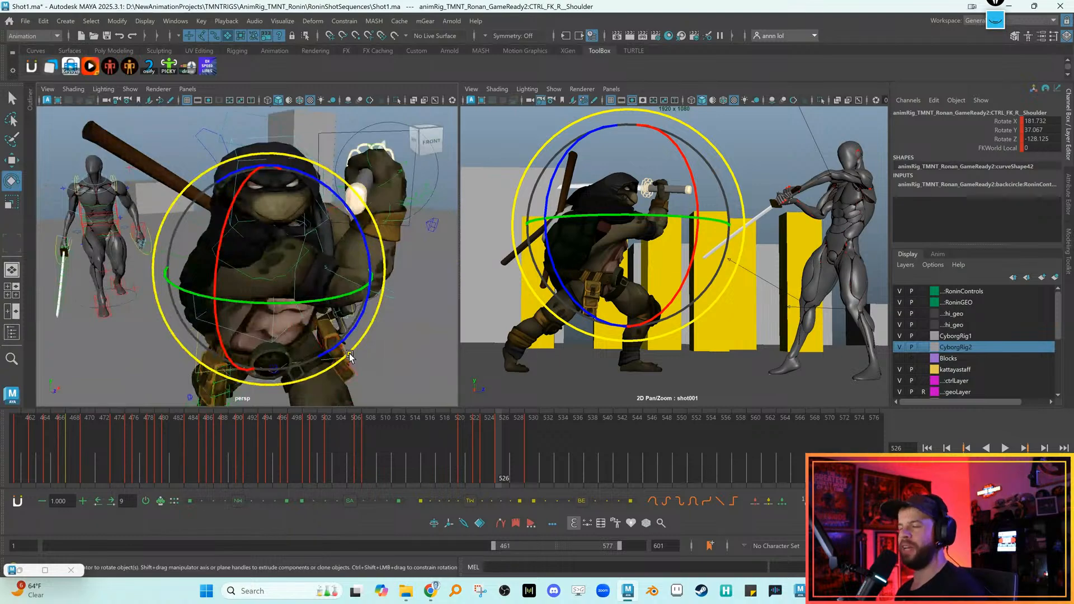
left_click_drag(352, 358, 335, 312, "alt")
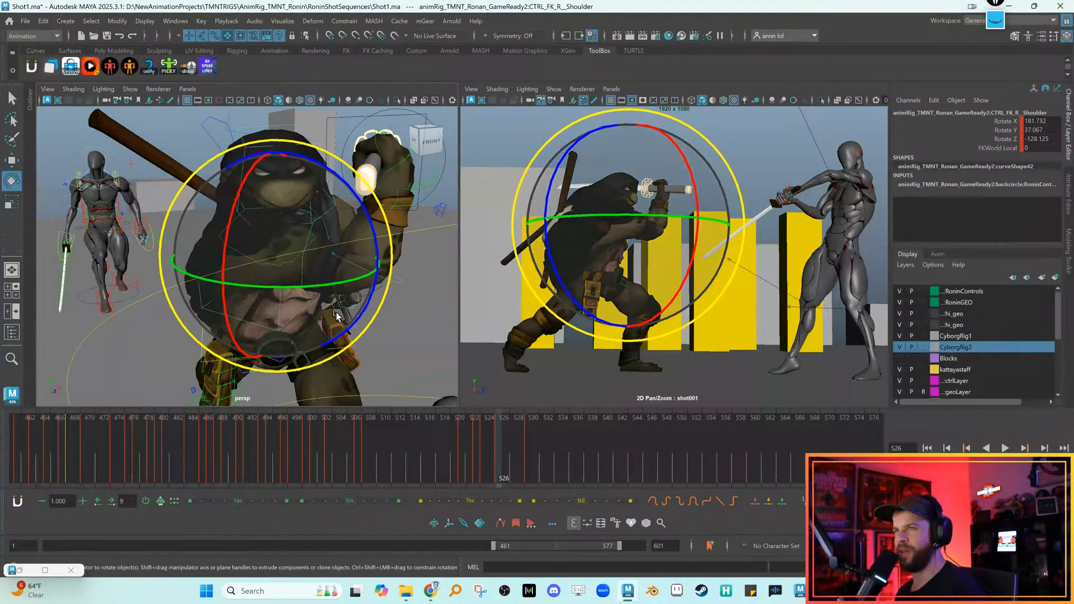
key("w")
scroll(336, 313, "up", 3)
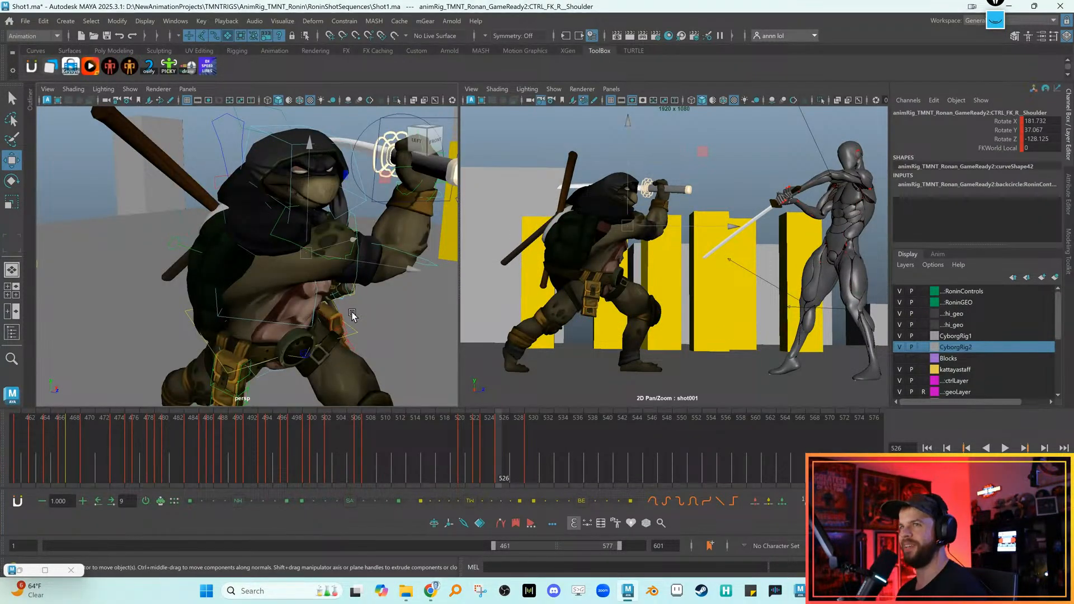
key("alt+v")
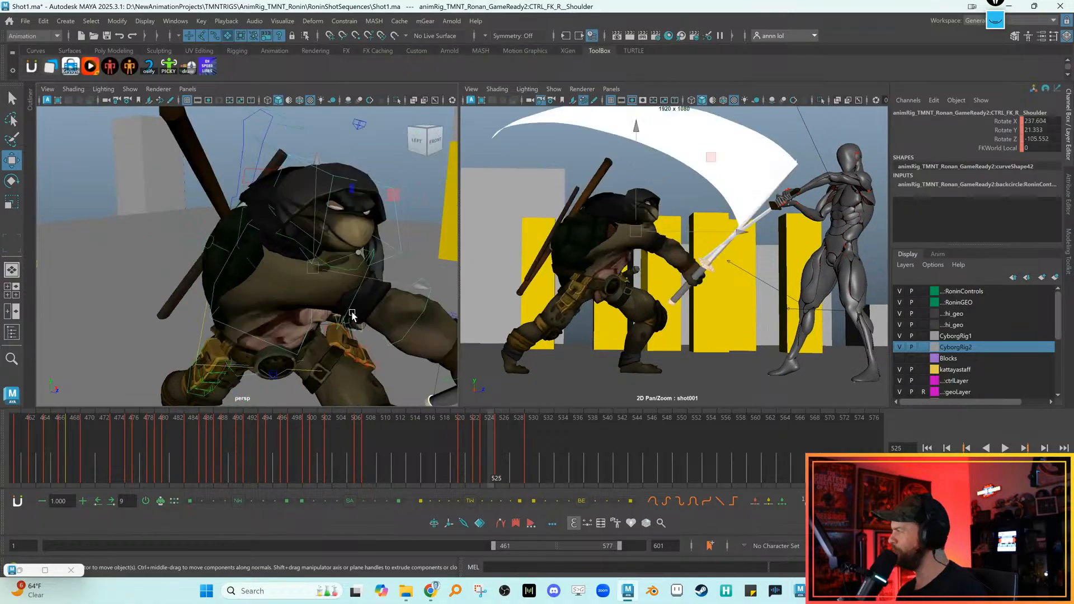
key("alt+v")
key("period")
key("comma")
left_click_drag(352, 316, 358, 335, "alt")
Try to rotate the right shoulder control CTRL_FK_R_Shoulder at frame 526
left_click(348, 282)
left_click(344, 268)
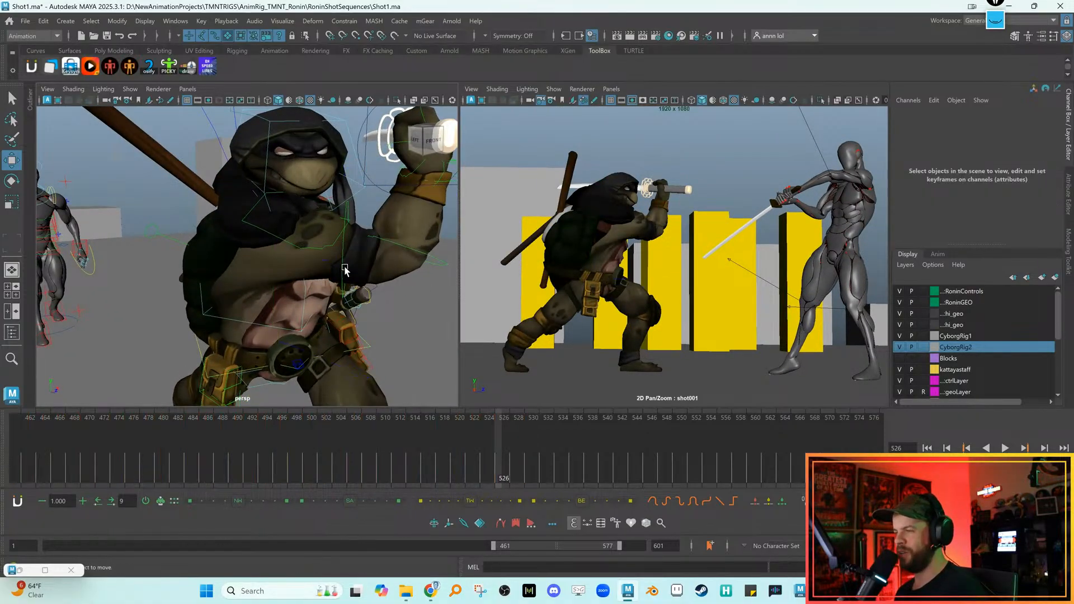
left_click(341, 266)
key("e")
key("period")
key("comma")
mouse_move(347, 289)
left_mouse_down()
mouse_move(280, 268)
mouse_move(339, 277)
left_mouse_up()
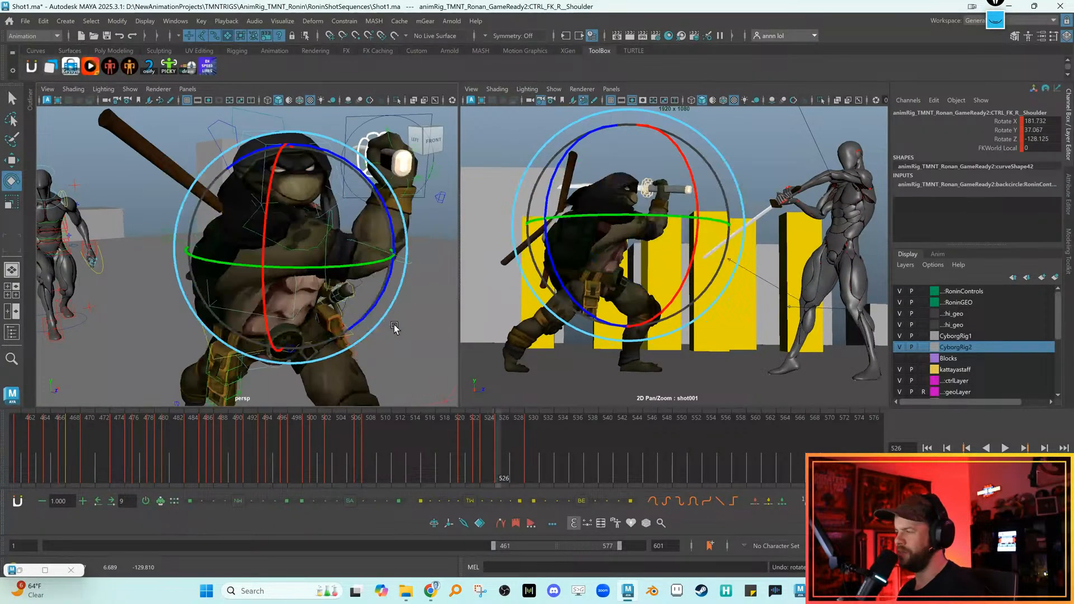
key("w")
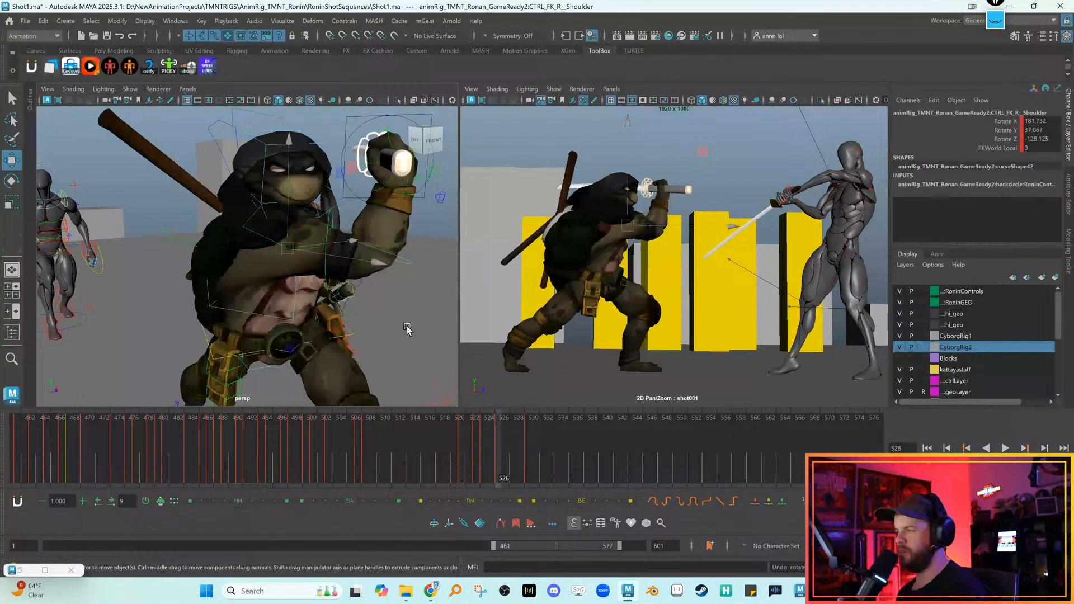
Rotate the right collar control CTRL_R_Collar at frame 526 to about 8.3, -35.9, -2.6 and compare it with the neighbouring poses
middle_click_drag(398, 323, 397, 338, "alt")
left_click(208, 232)
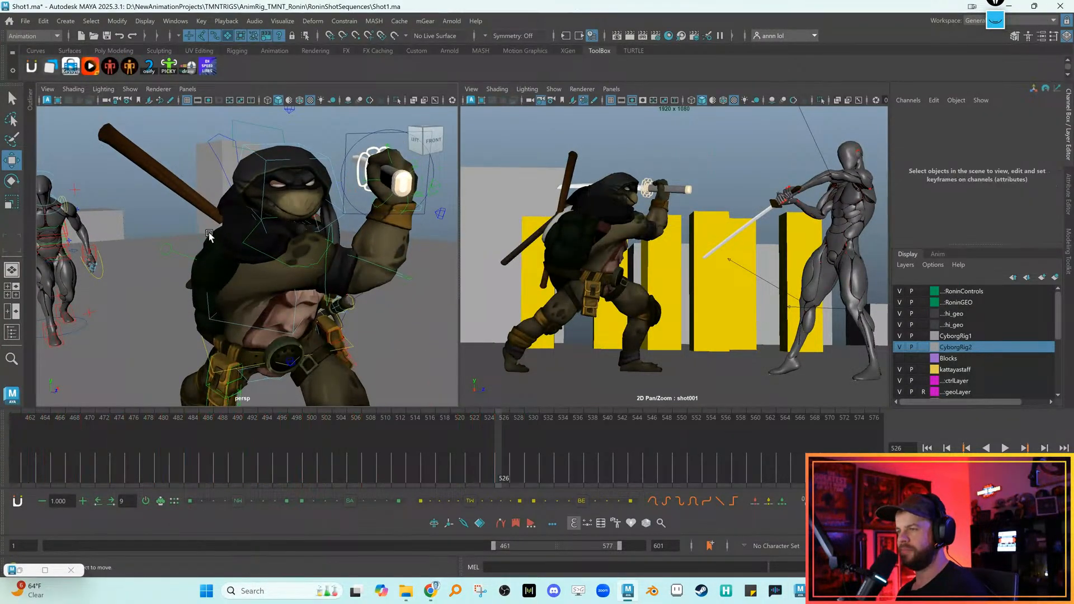
left_click(245, 245)
key("e")
key("w")
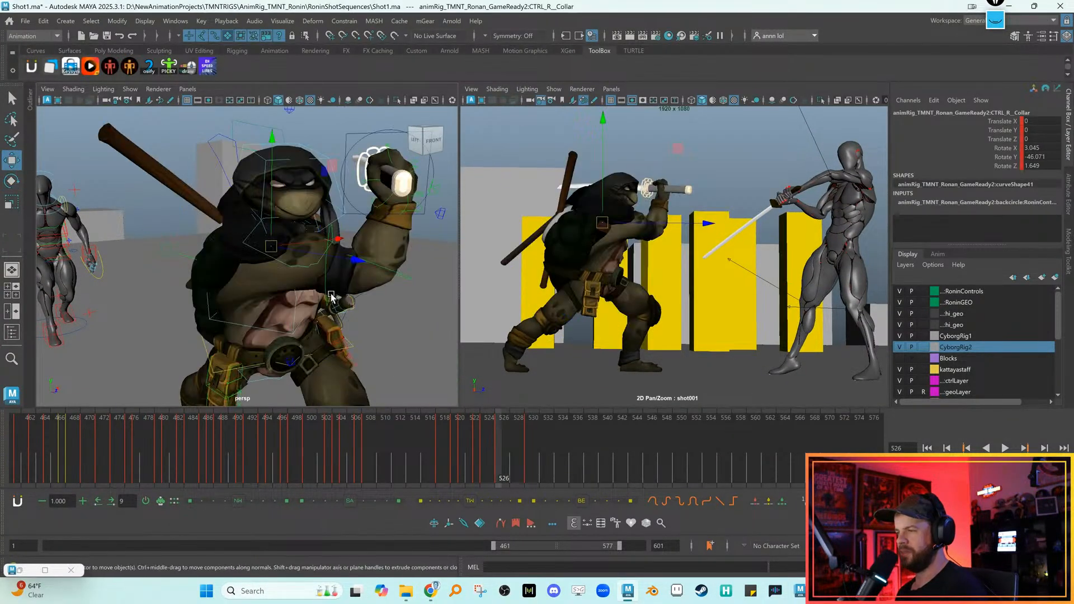
key("e")
left_click_drag(331, 297, 300, 316)
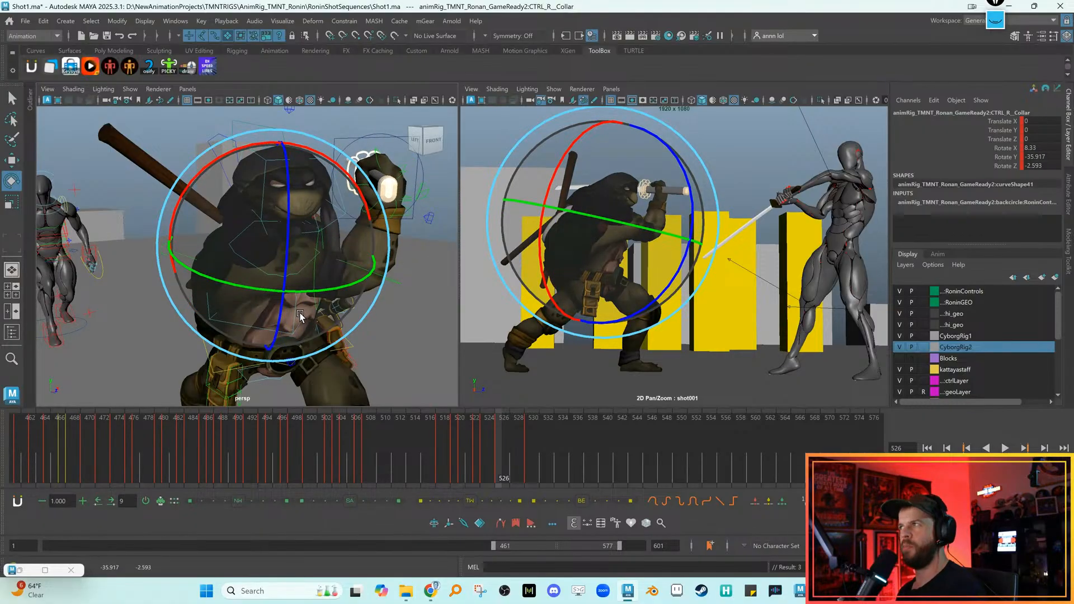
key("alt+comma")
key("alt+period")
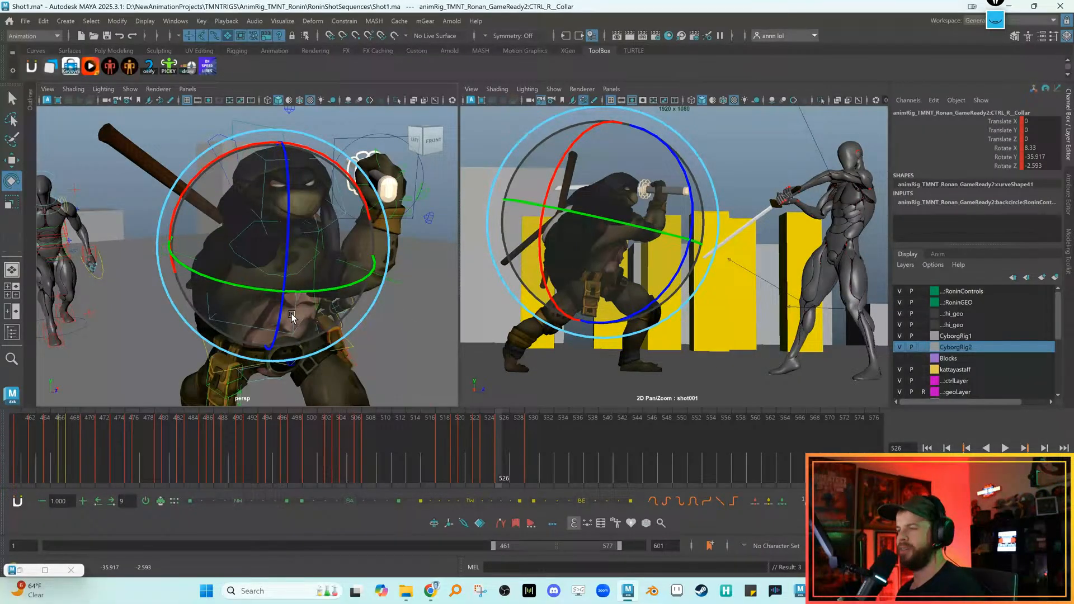
key("alt+comma")
key("alt+period")
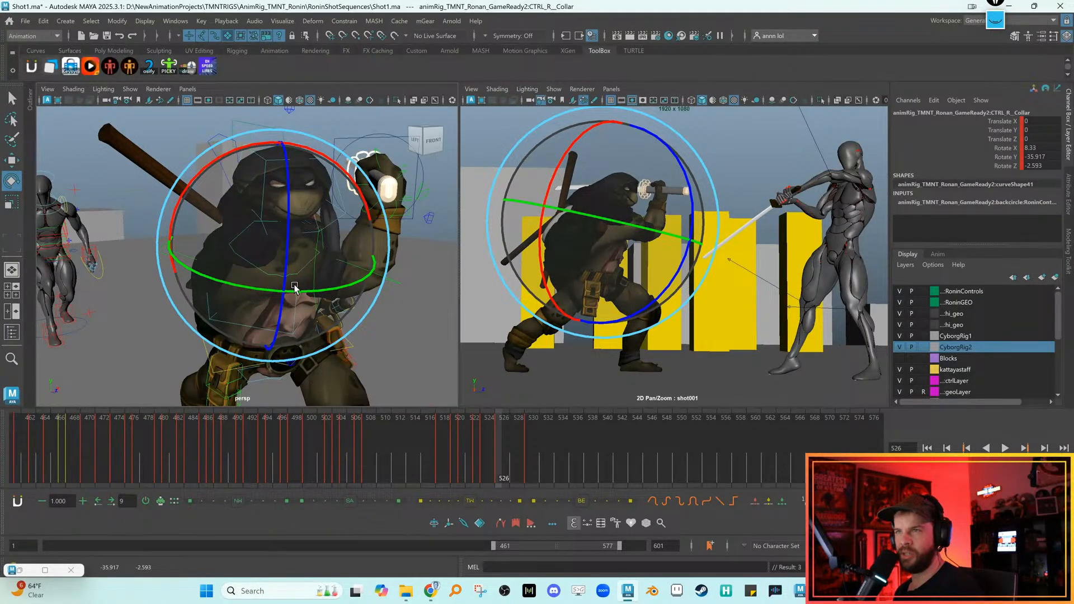
key("comma")
key("period")
key("comma")
key("period")
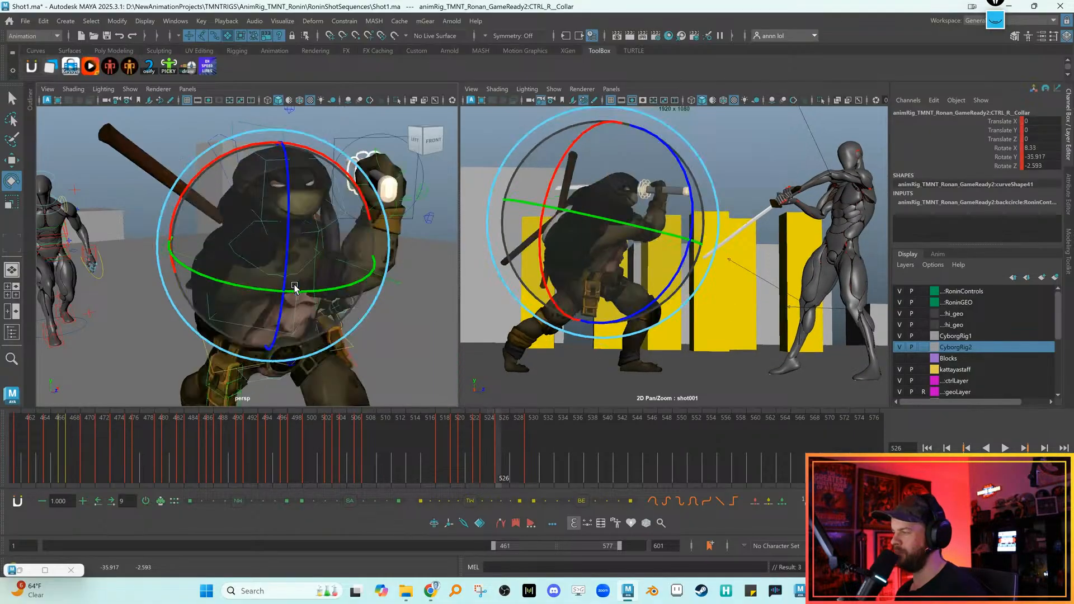
Select the sai prop control Sai_PropA near the turtle's waist at frame 526
key("w")
left_click_drag(252, 257, 290, 239, "alt")
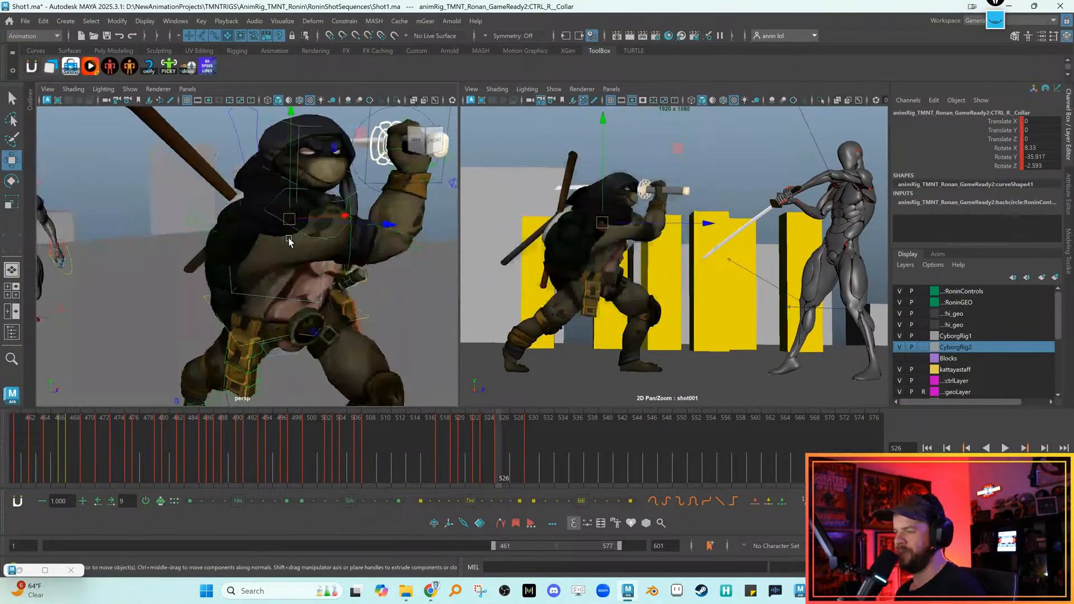
left_click(325, 266)
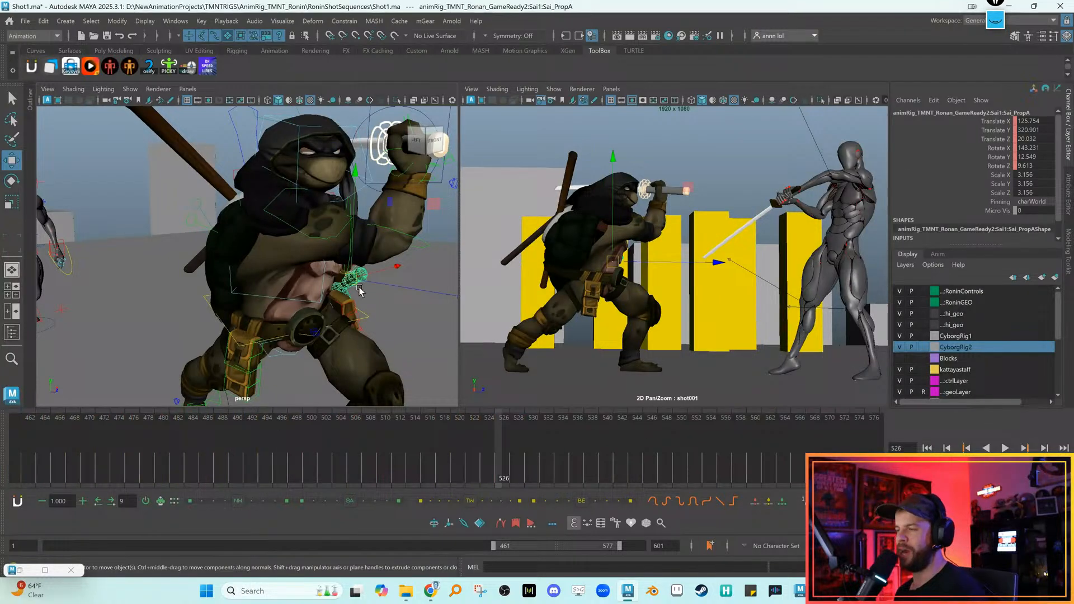
Select the turtle's chest control and compare the pose between frames 525 and 526
left_click(393, 299)
left_click(325, 266)
key("comma")
key("period")
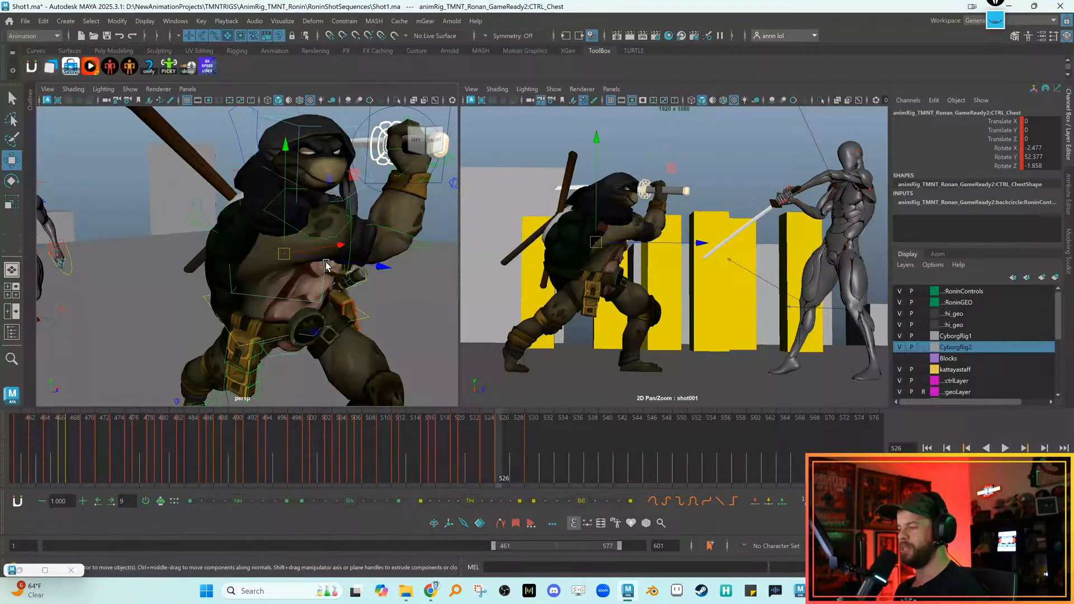
key("period")
key("comma")
key("period")
key("comma")
left_click_drag(296, 213, 321, 226, "alt")
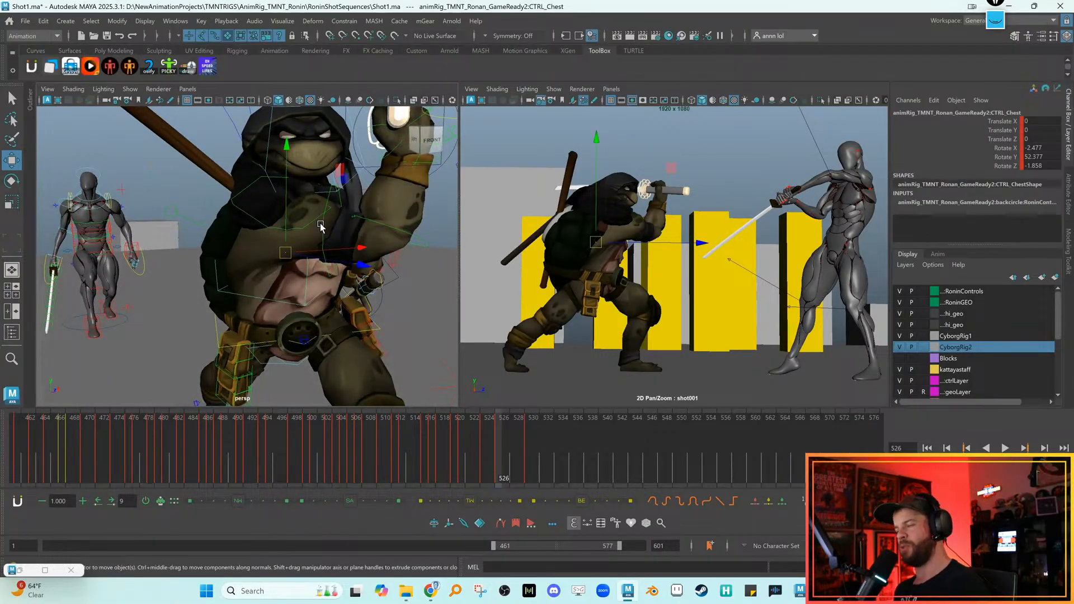
key("alt+comma")
key("alt+period")
key("alt+comma")
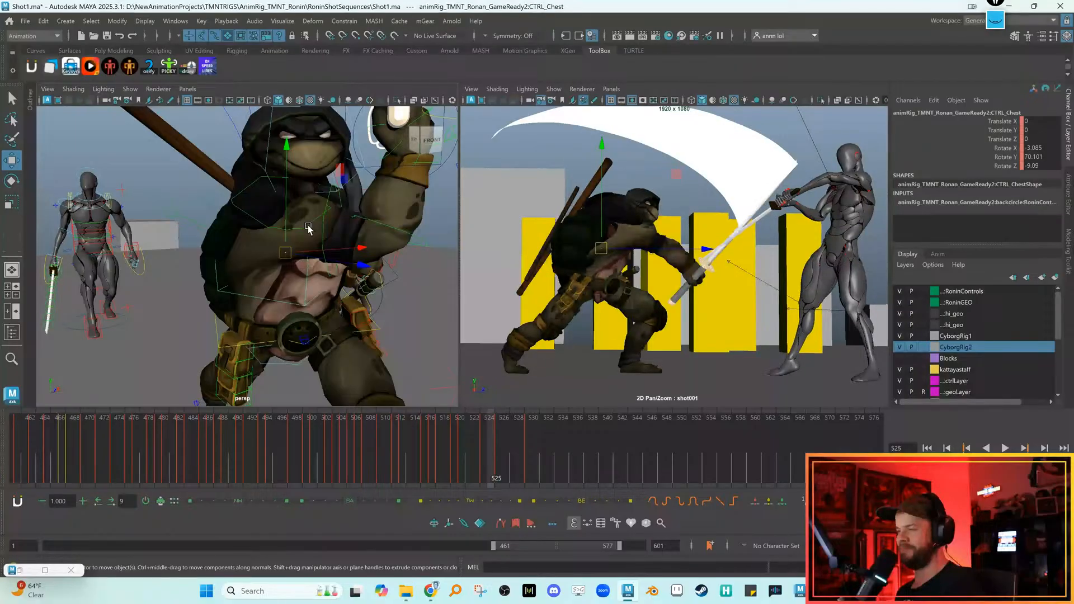
key("alt+period")
Rotate the turtle's body control at frame 526 to about X 5.0, Y 70.2, Z -8.1 and key it
left_click(223, 293)
key("e")
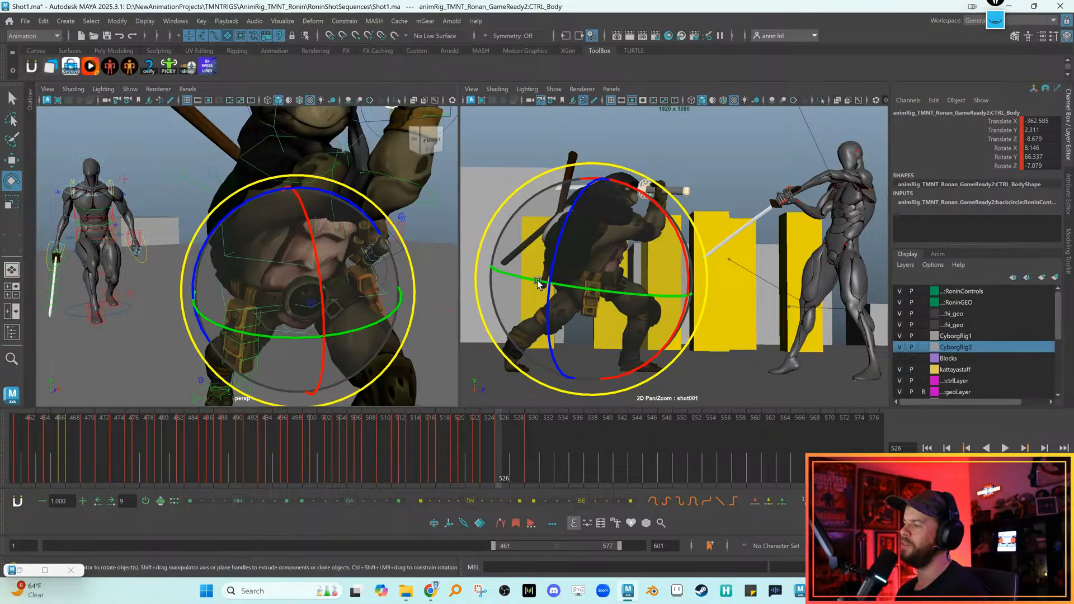
key("w")
left_click_drag(366, 312, 365, 307, "alt")
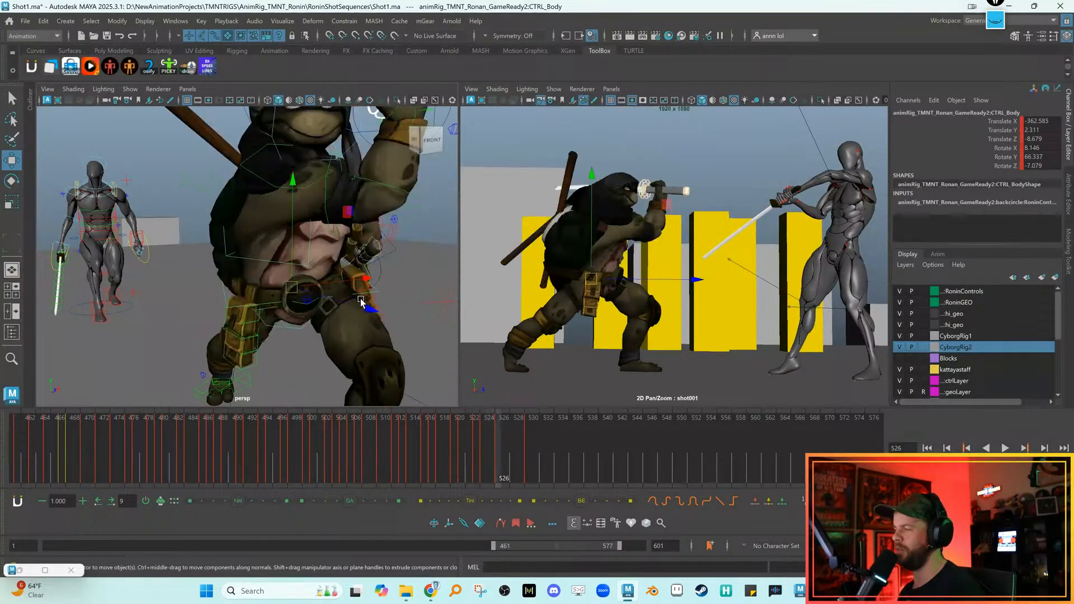
key("alt+comma")
key("alt+period")
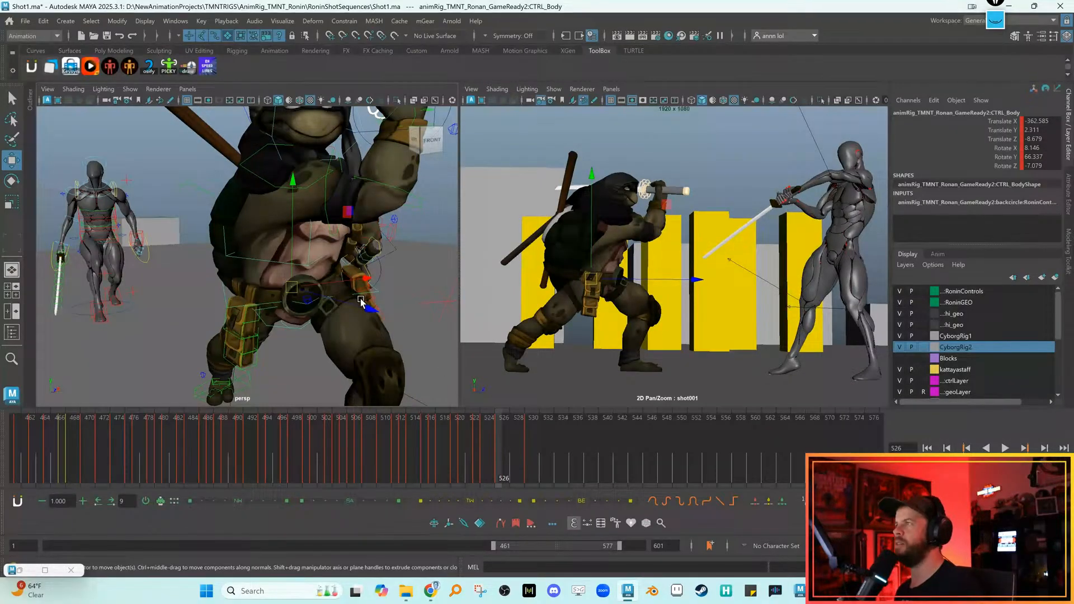
left_click_drag(387, 312, 335, 278, "alt")
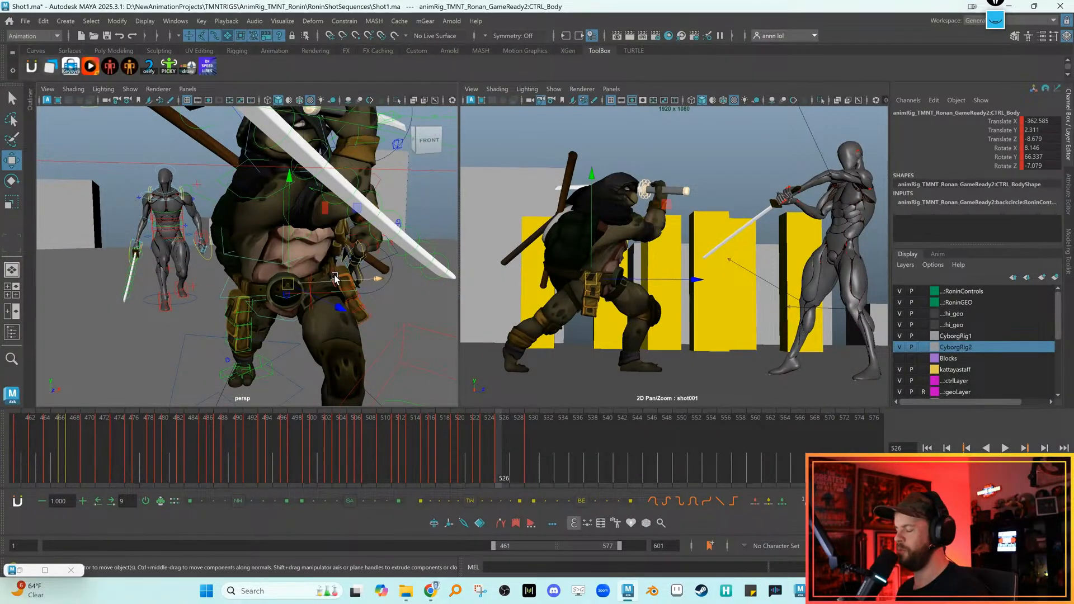
key("period")
key("comma")
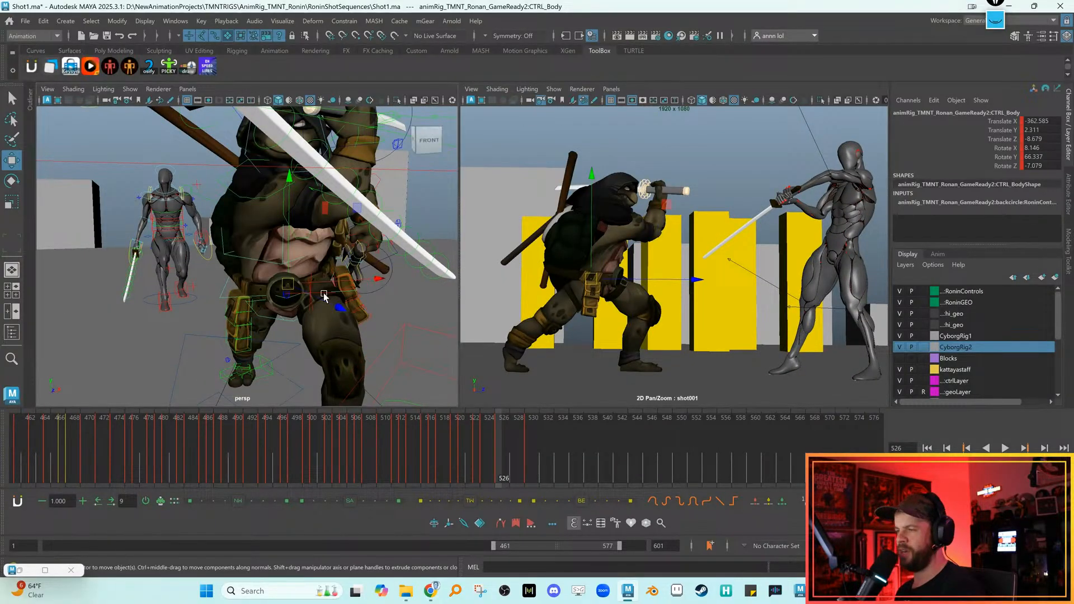
key("e")
key("comma")
key("period")
key("period")
key("comma")
left_click_drag(583, 289, 590, 263)
key("s")
key("period")
key("comma")
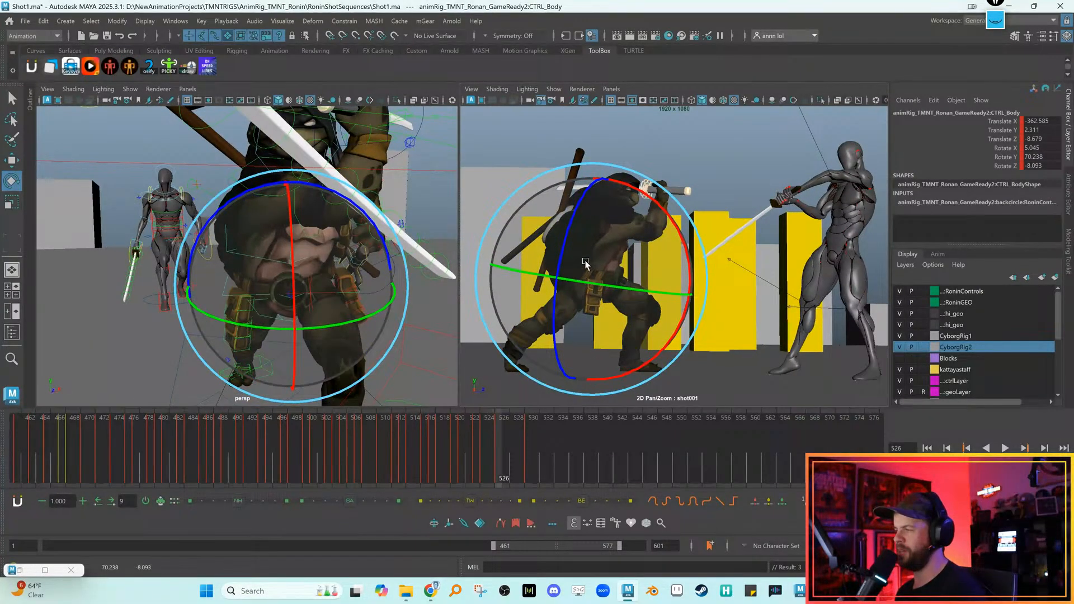
Examine how the turtle's body turns between frames 525 and 526, checking both the perspective and shot views
left_click_drag(412, 253, 471, 256, "alt")
key("w")
key("comma")
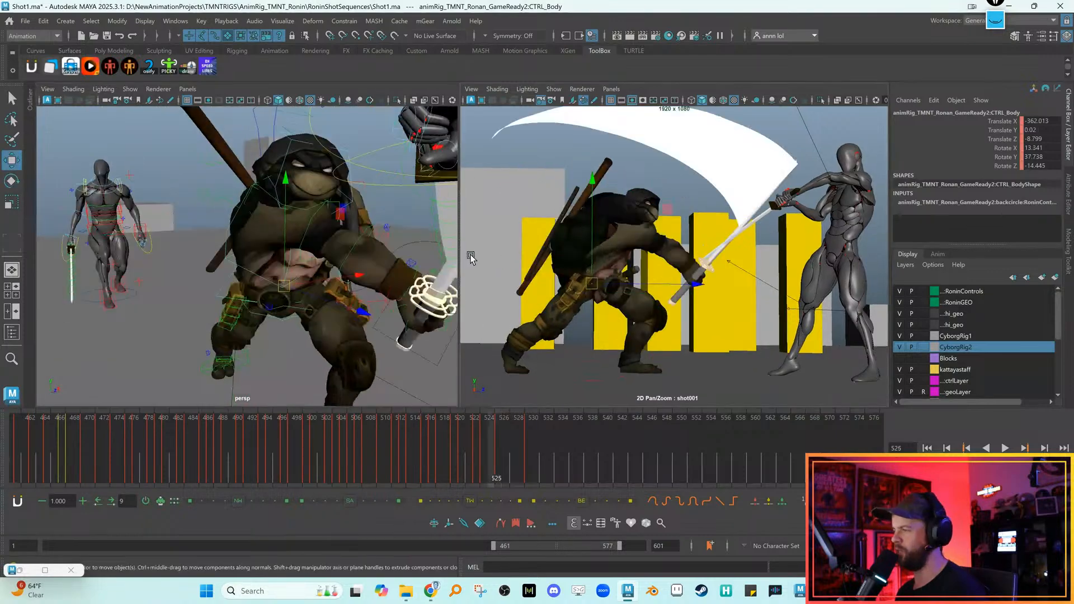
key("period")
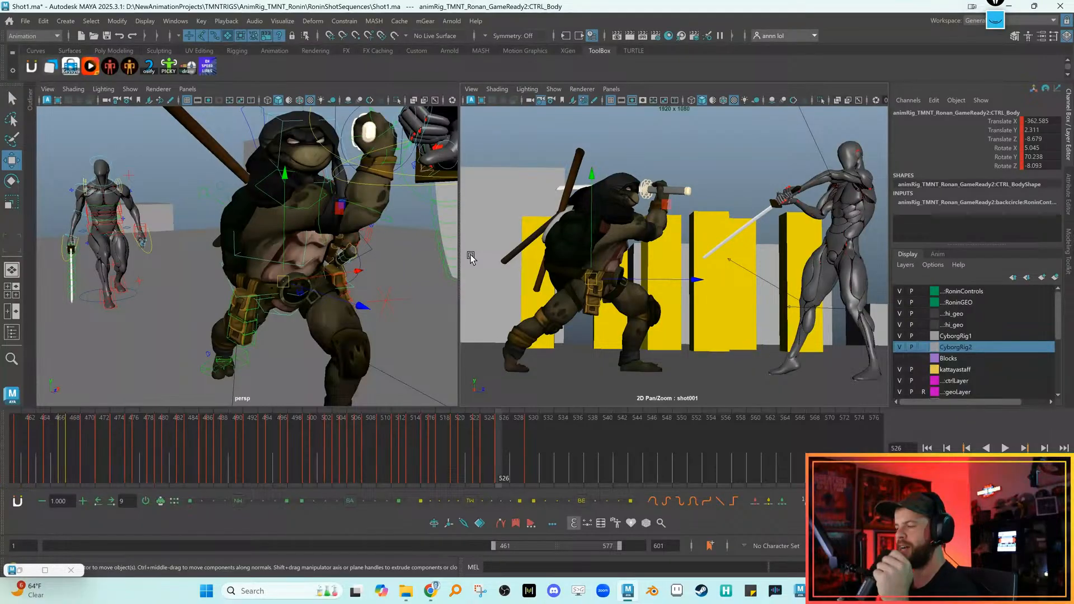
key("comma")
key("period")
key("comma")
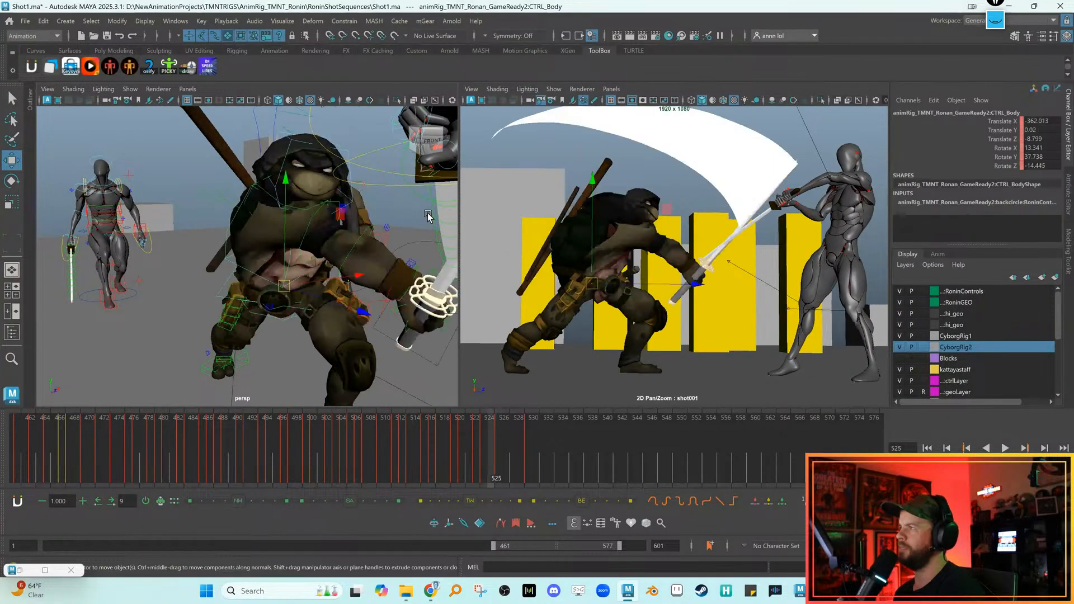
key("comma")
key("period")
key("comma")
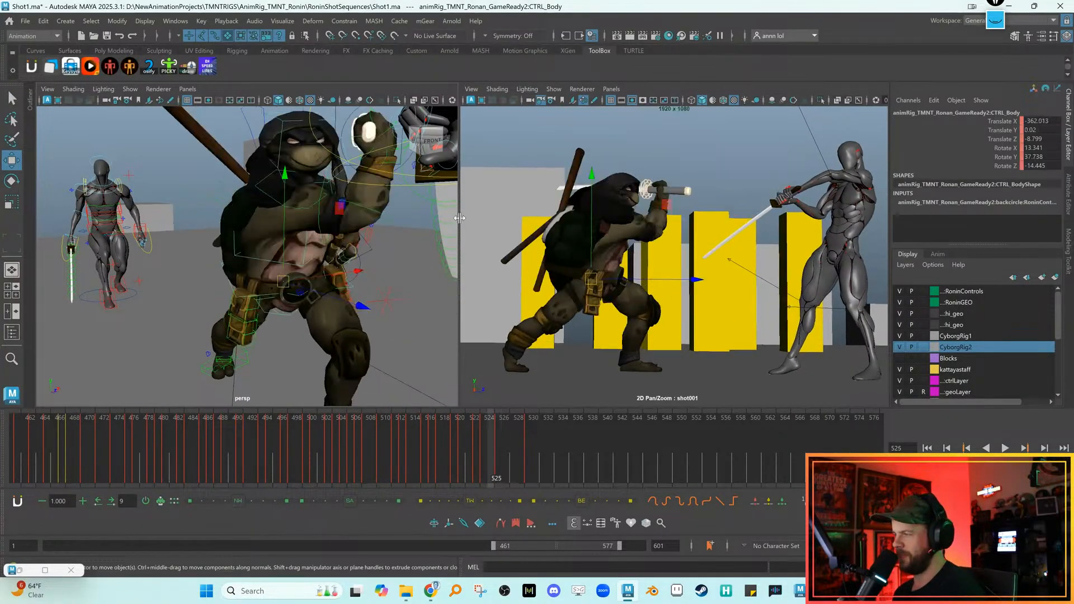
Go to frame 530 and rotate the turtle's body control to about X 6.7, Y 48.3, Z -17.2
key("comma")
key("period")
key("period")
key("period")
key("period")
key("period")
key("period")
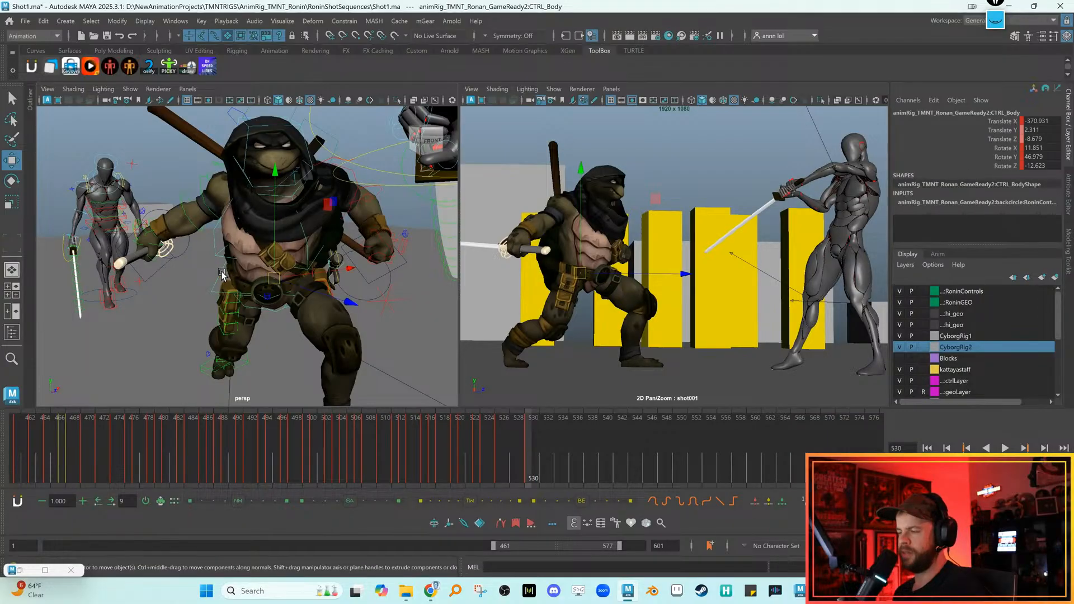
key("e")
key("comma")
key("period")
key("comma")
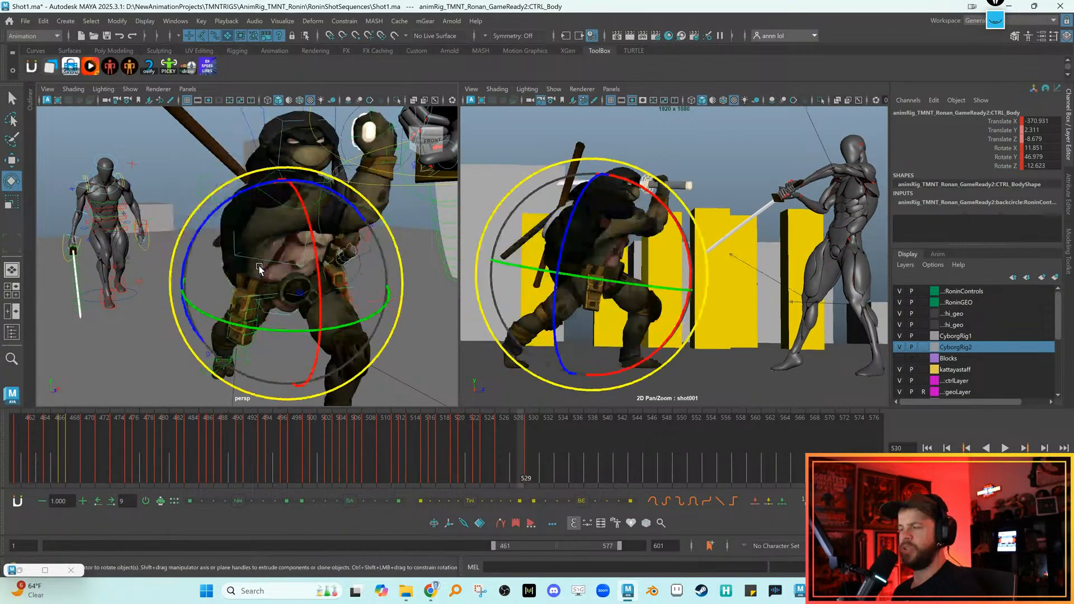
key("period")
key("comma")
key("period")
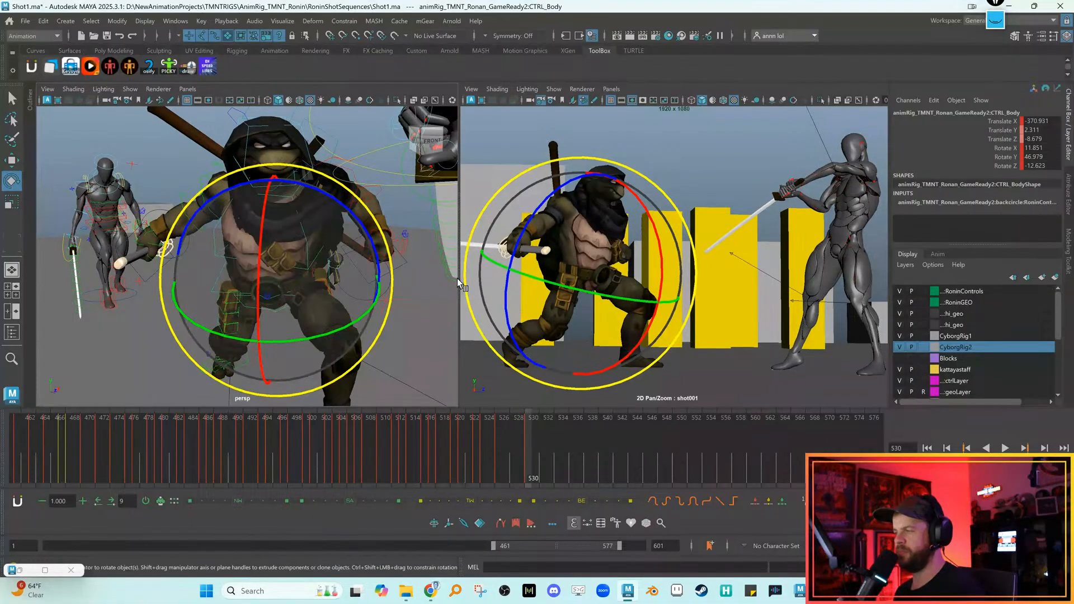
left_click_drag(345, 206, 352, 212)
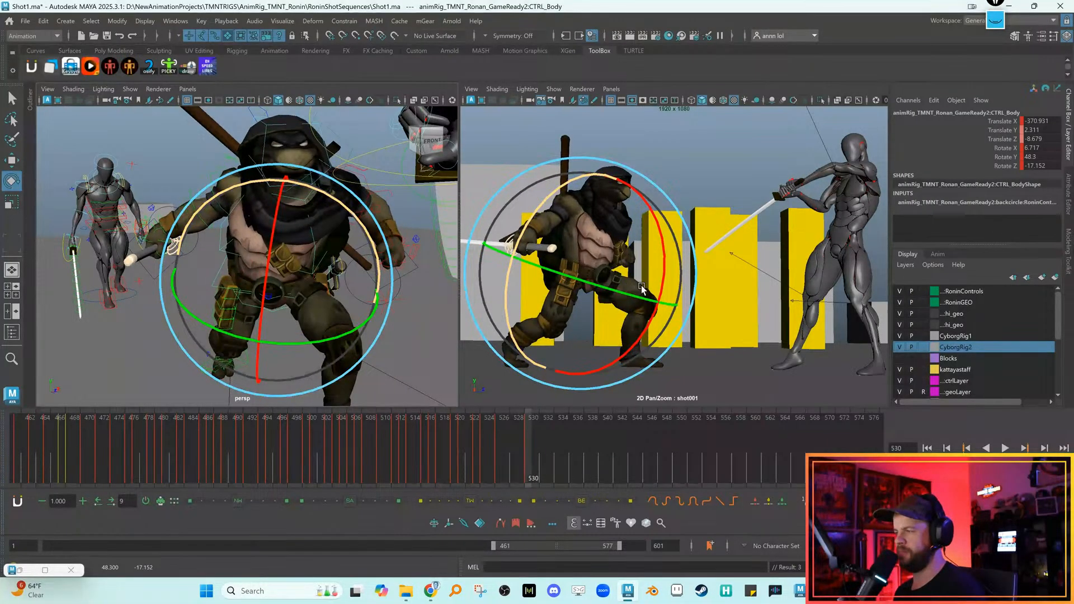
Move the body control back to Translate X -372.6 and rotate it to about X 10.3, Y 45.1, Z -18.5 at frame 530
key("w")
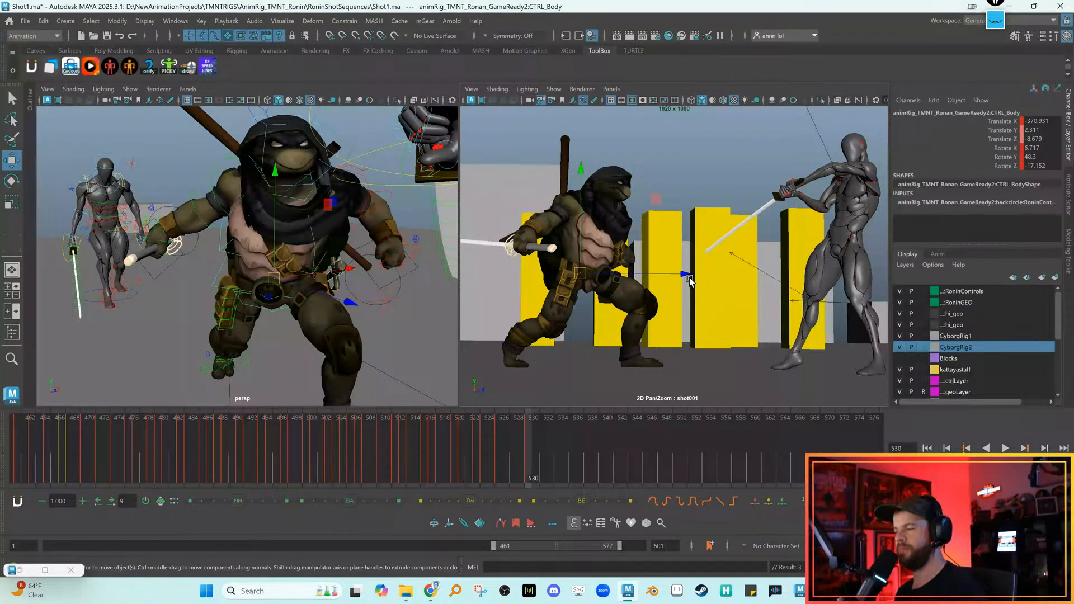
left_click_drag(690, 281, 680, 278)
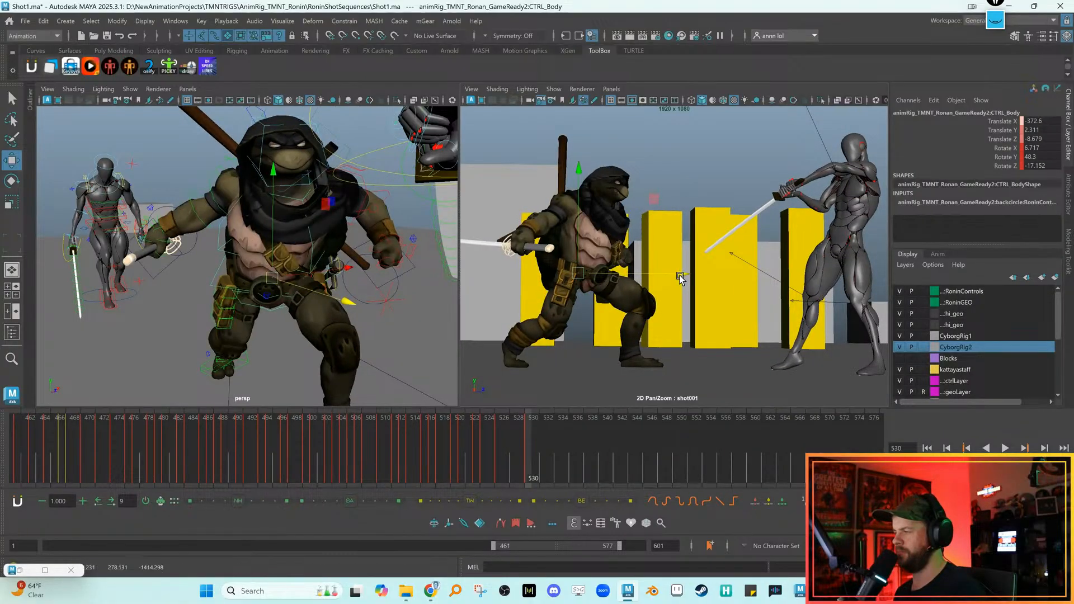
key("e")
left_click_drag(594, 321, 583, 328)
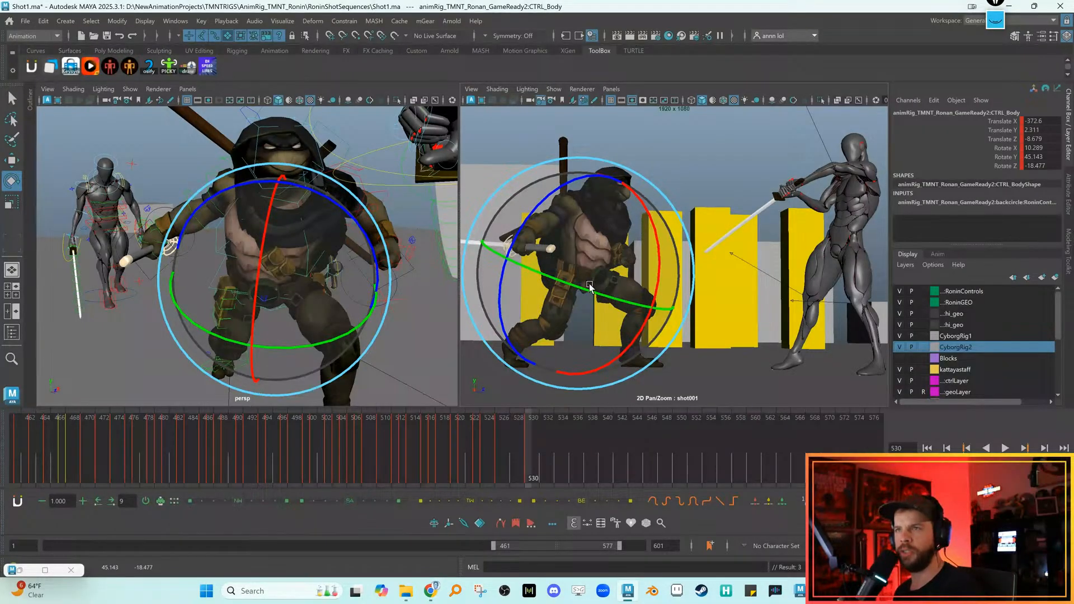
key("alt+comma")
key("alt+period")
key("alt+comma")
key("alt+period")
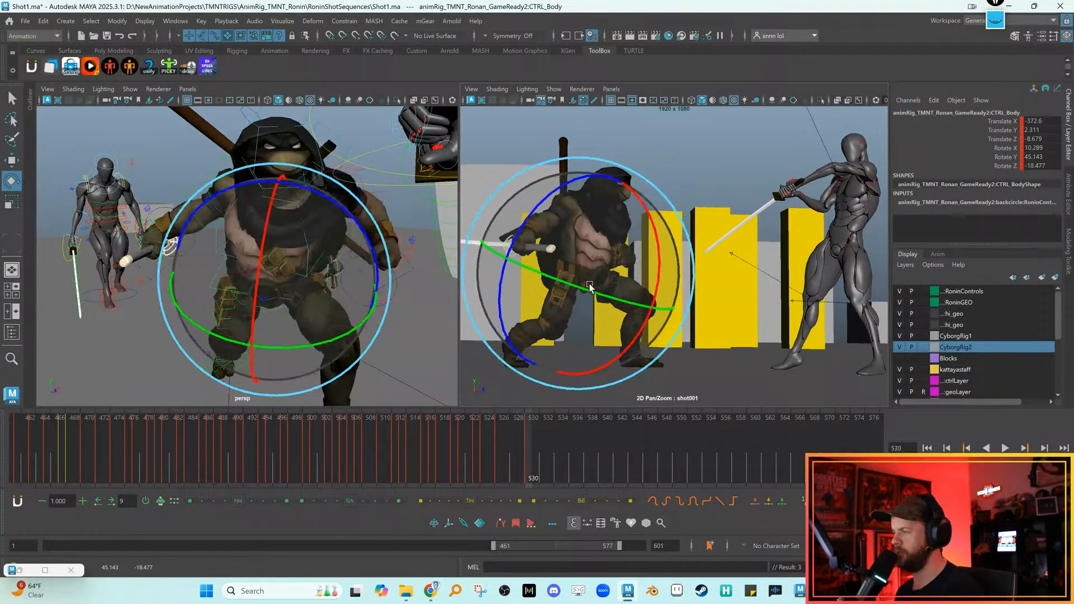
Rotate the turtle's right shoulder FK control at frame 530 to about X -43.4, Y -45.7, Z -14.4
key("w")
middle_click_drag(329, 268, 345, 271, "alt")
left_click(221, 183)
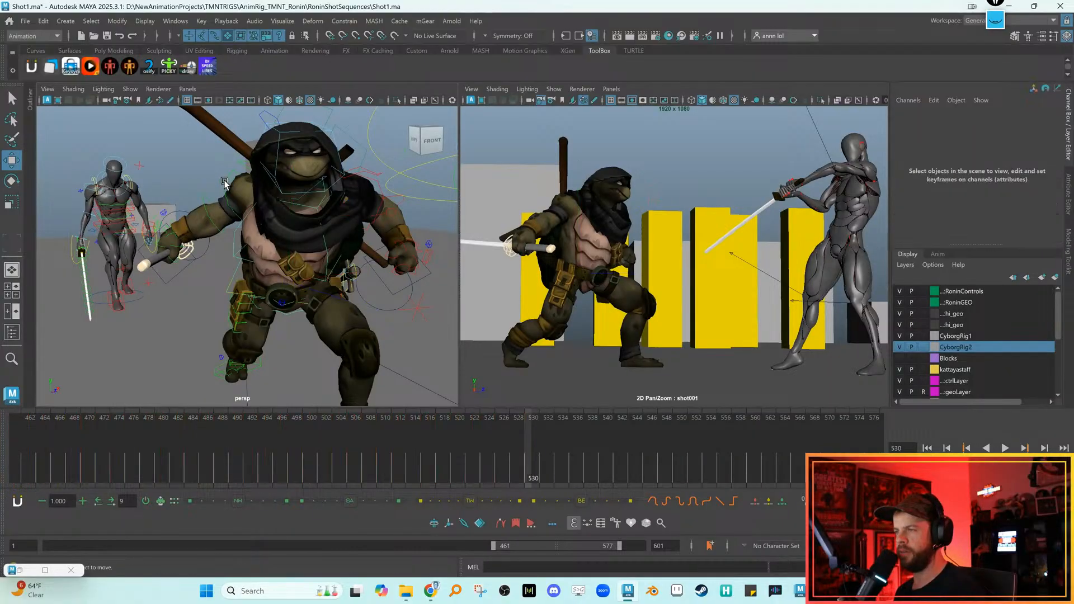
left_click(224, 184)
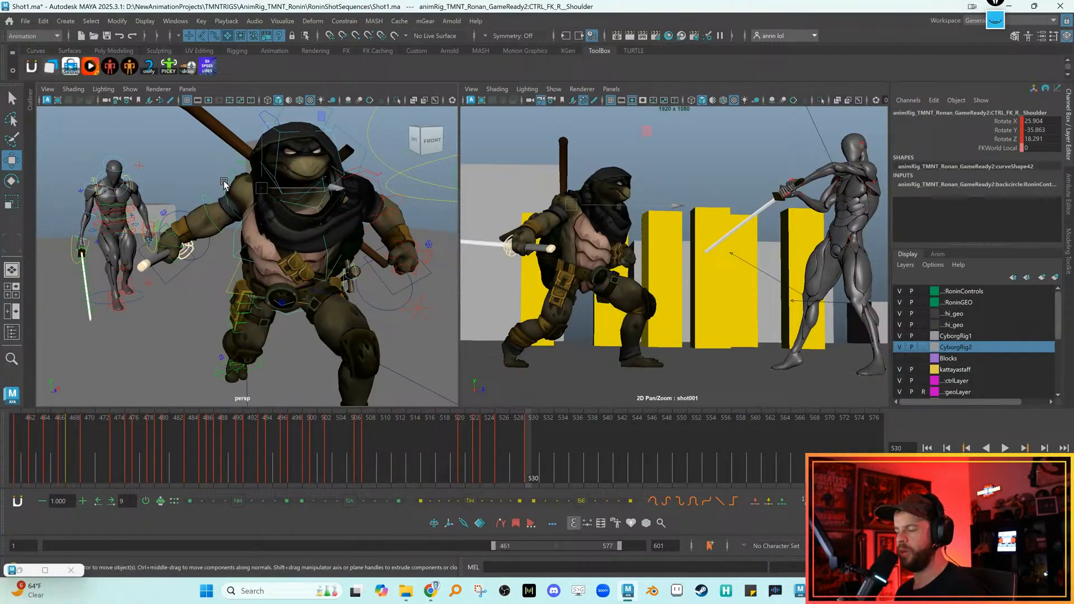
key("e")
key("alt+comma")
key("alt+period")
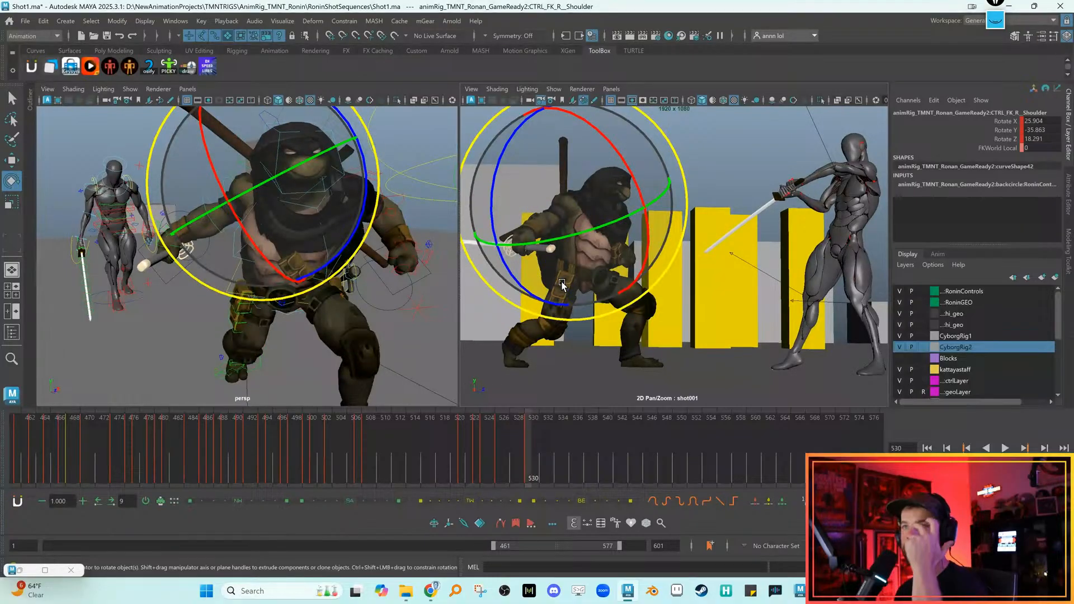
key("alt+comma")
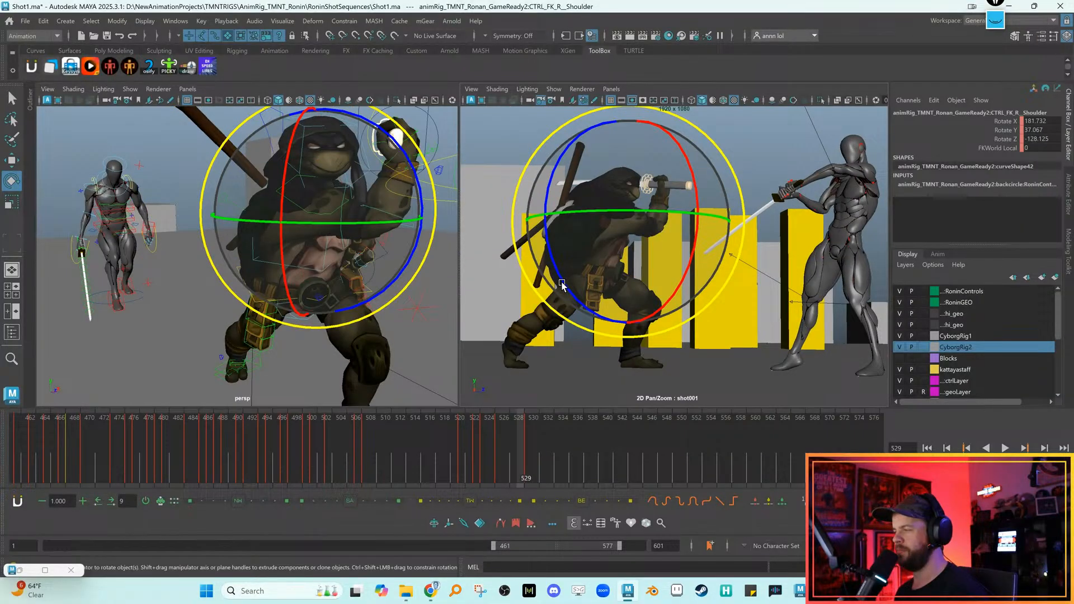
key("alt+period")
key("alt+comma")
key("alt+period")
left_click_drag(628, 142, 413, 148)
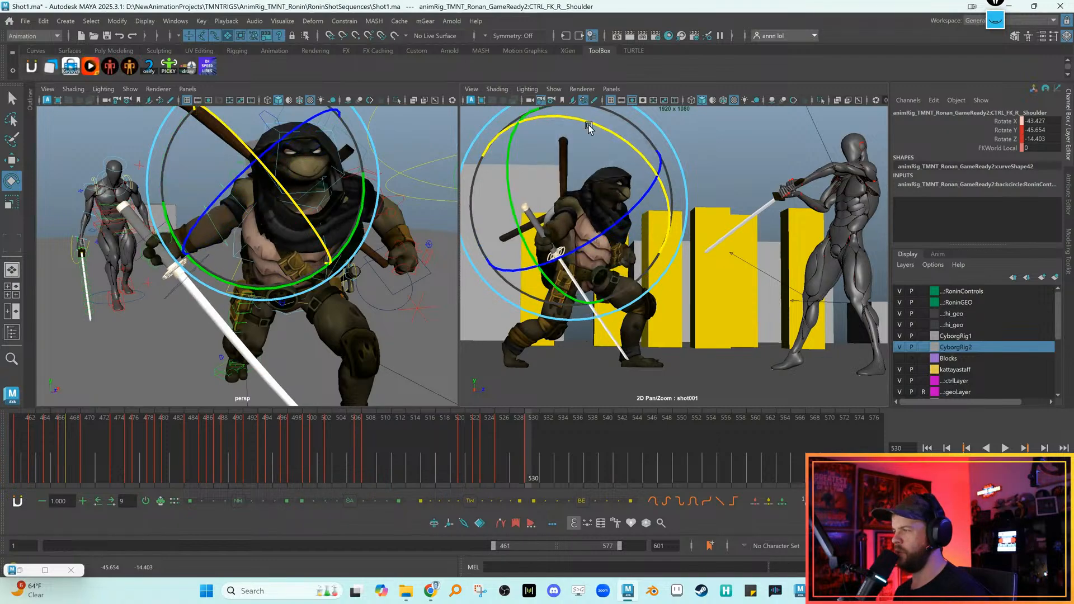
Refine the right shoulder's rotation at frame 530 to about X -131.0, Y -27.3, Z -11.0, key it, and compare with frame 529
left_click_drag(591, 121, 598, 227)
key("s")
left_click_drag(609, 279, 592, 228)
key("alt+comma")
key("alt+period")
key("alt+period")
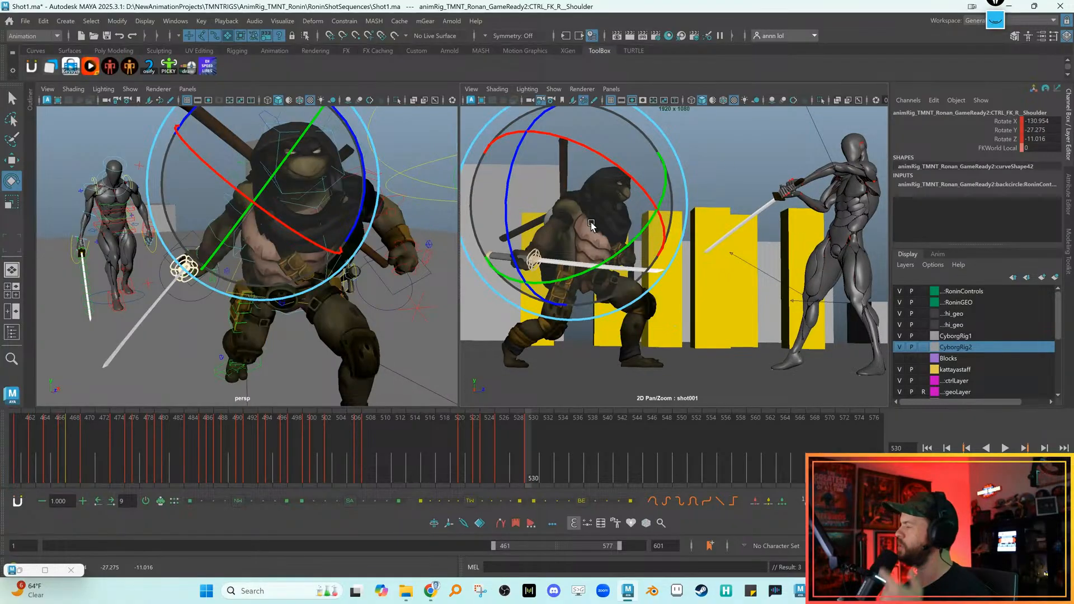
key("alt+comma")
key("alt+period")
key("alt+comma")
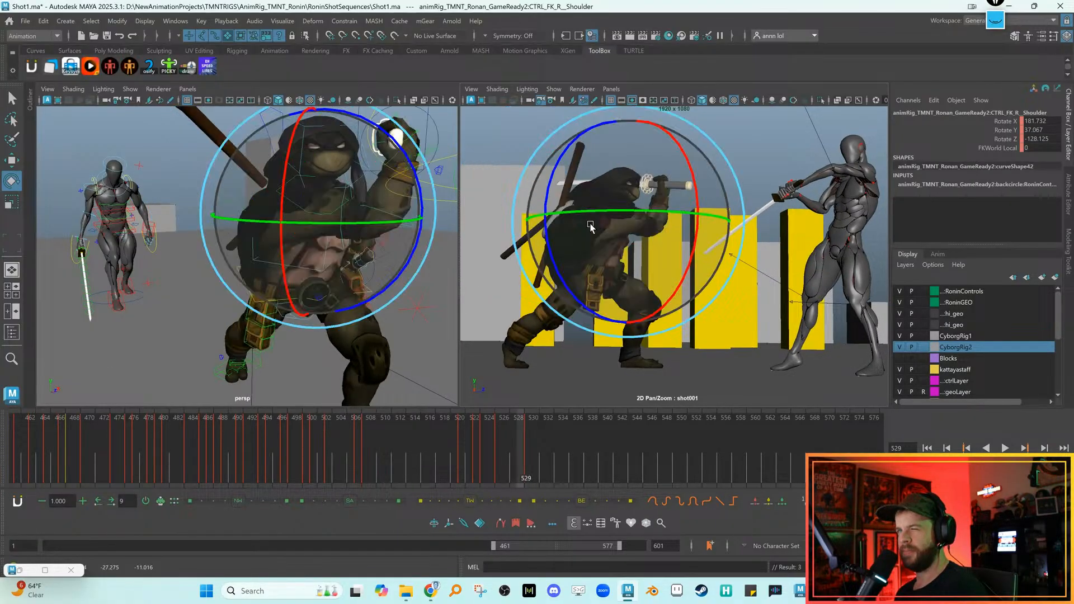
Try a further rotation of the right shoulder FK control at frame 530 and undo it
left_click_drag(354, 259, 326, 278, "alt")
key("w")
scroll(326, 278, "up", 3)
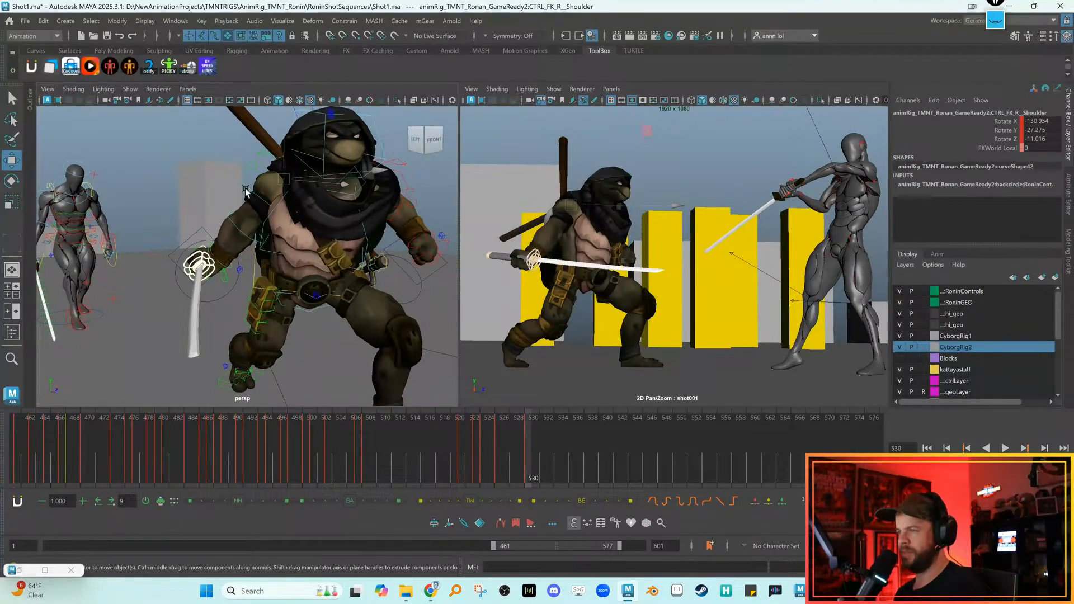
key("e")
key("alt+period")
key("alt+comma")
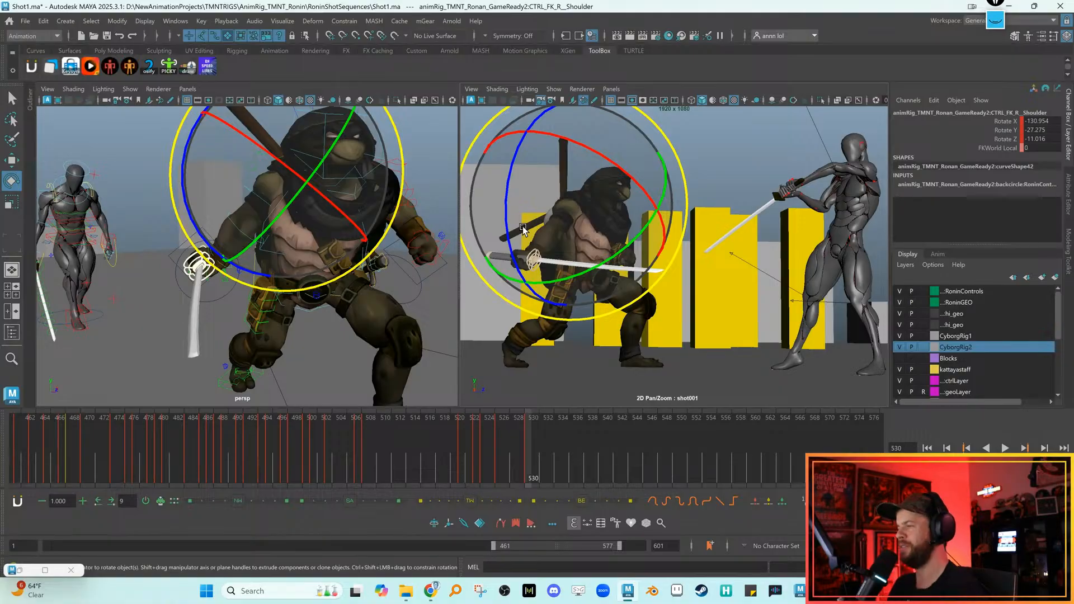
left_click_drag(523, 229, 588, 272)
key("ctrl+z")
key("alt+comma")
key("alt+period")
key("w")
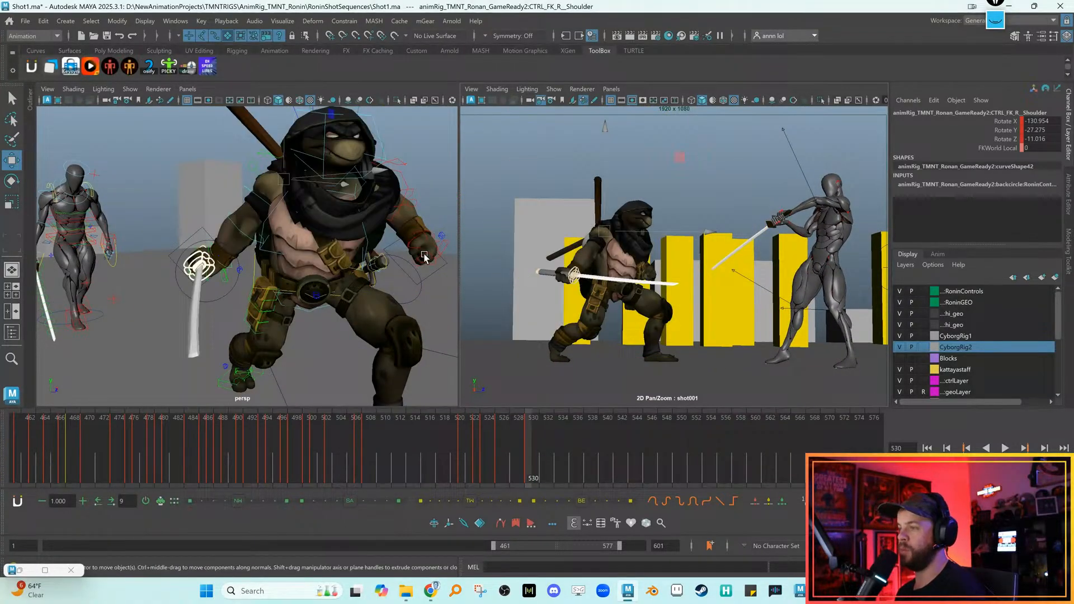
Try rotating the turtle's chest control at frame 530 and undo the change
left_click(274, 212)
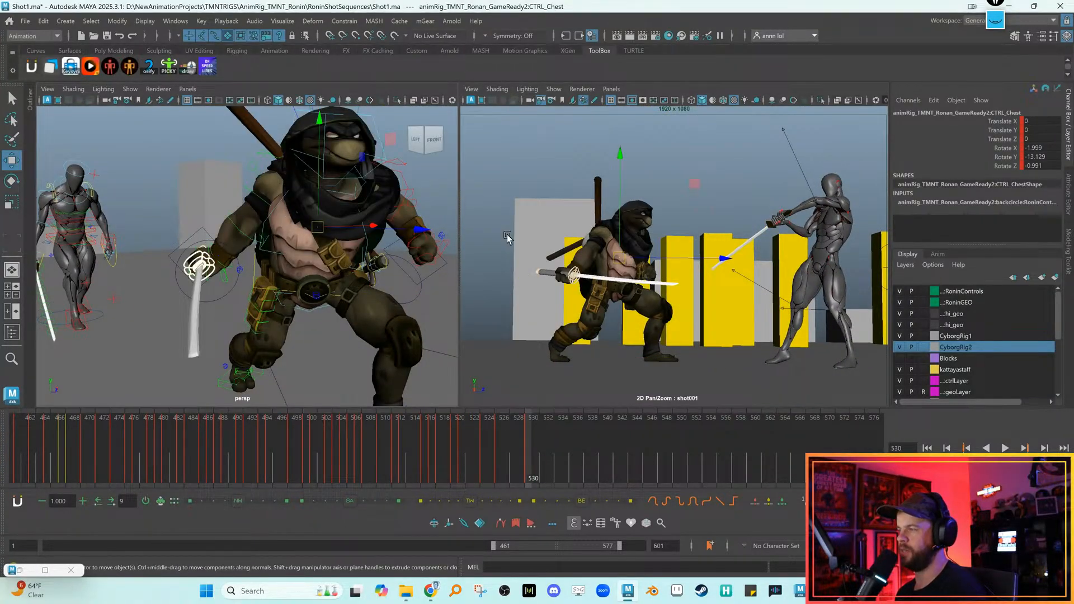
key("e")
right_click(622, 249)
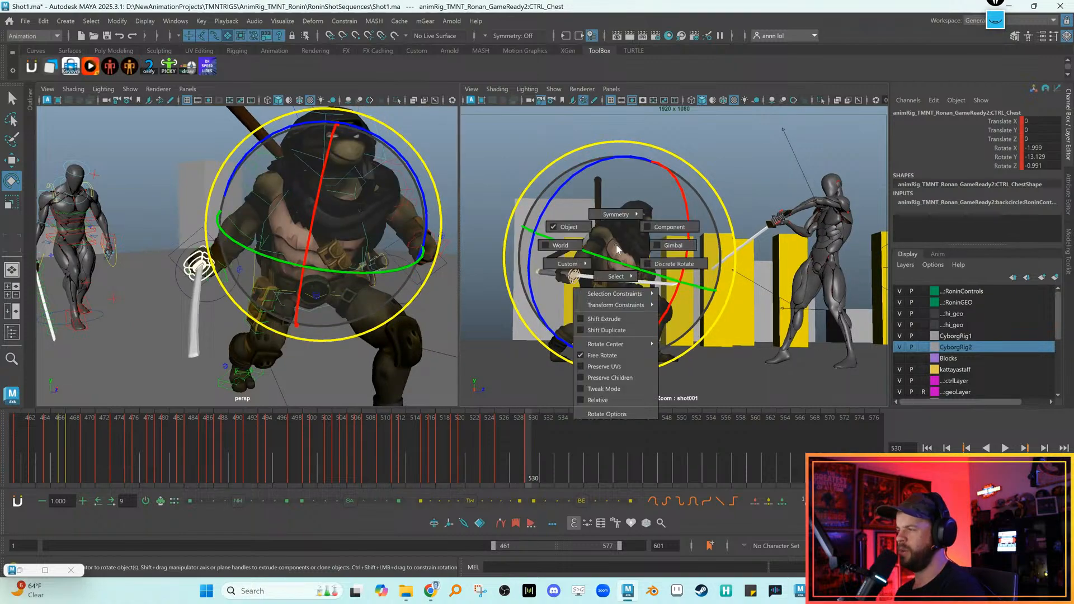
left_click_drag(554, 226, 613, 252)
key("ctrl+z")
key("ctrl+z")
key("w")
Rotate the turtle's body control at frame 530 to about X 23.8, Y 38.5, Z -12.6 and key it
left_click(293, 302)
key("e")
key("comma")
key("period")
left_click_drag(554, 233, 593, 302)
key("s")
key("alt+comma")
key("alt+period")
key("w")
left_click_drag(290, 302, 299, 279, "alt")
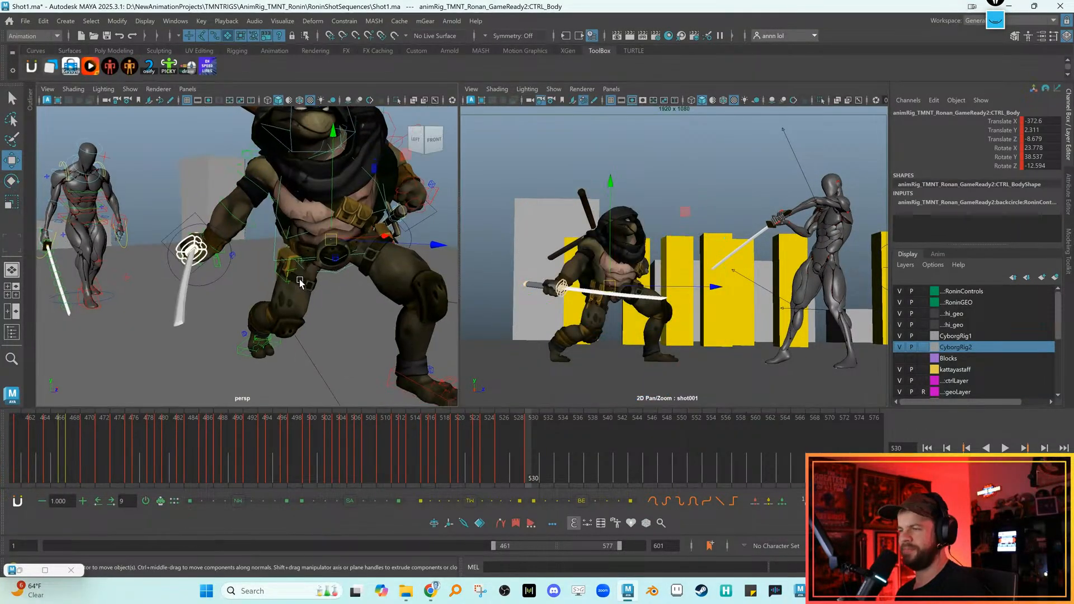
left_click_drag(214, 222, 231, 285, "alt")
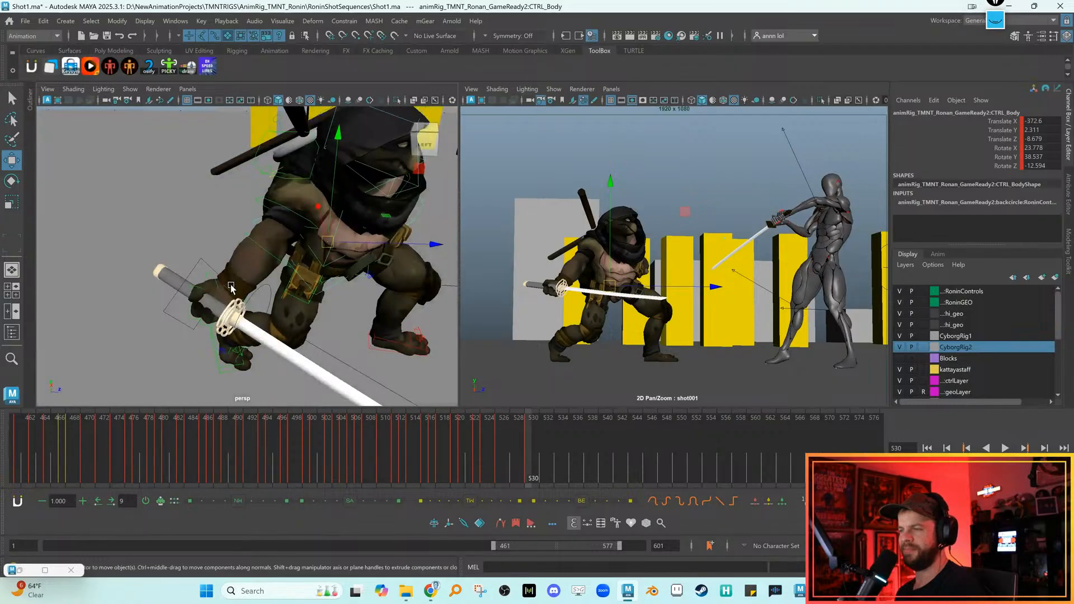
Rotate the right wrist FK control at frame 530 to about X -2.6, Y -26.4, Z 14.4 and compare with the previous frame
left_click(230, 290)
key("e")
key("f")
key("alt+comma")
key("alt+period")
left_click_drag(605, 319, 585, 284)
mouse_move(536, 316)
left_mouse_down()
mouse_move(525, 332)
mouse_move(531, 317)
left_mouse_up()
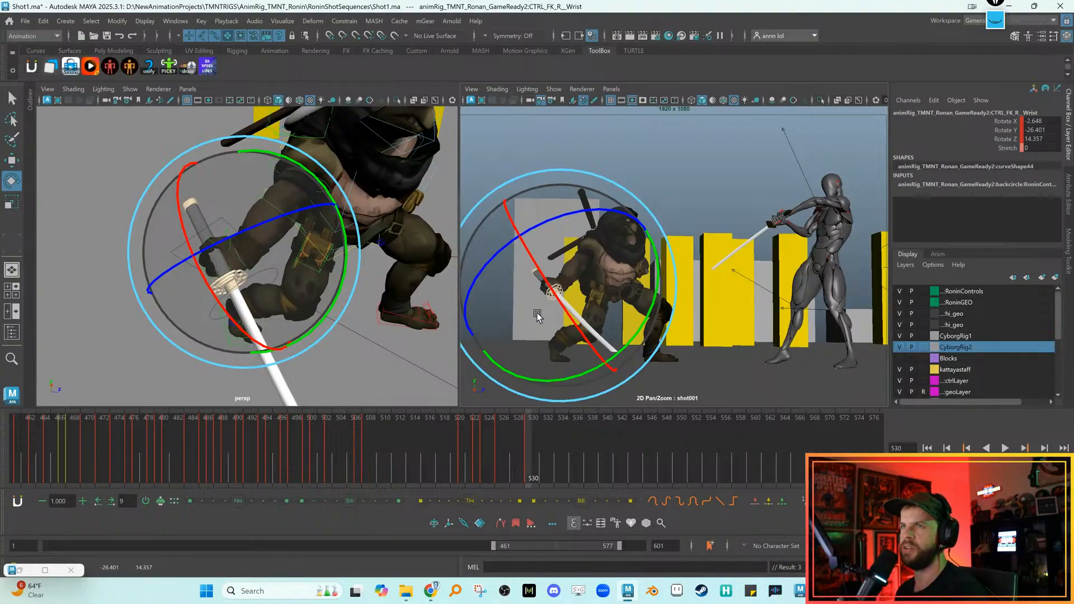
key("w")
mouse_move(327, 278)
left_mouse_down("alt")
mouse_move(307, 247)
mouse_move(326, 269)
left_mouse_up("alt")
key("alt+comma")
key("alt+period")
Refine the right wrist's rotation at frame 530 to about X 3.9, Y -24.0, Z 15.2 and compare with the previous key pose
left_click(265, 238)
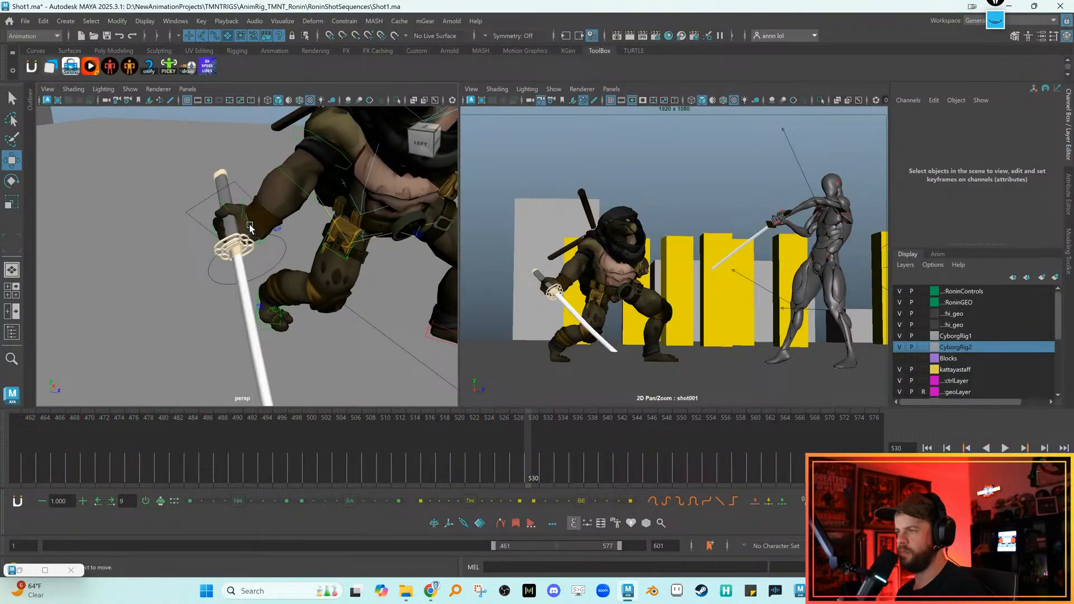
left_click(249, 228)
left_click(264, 166)
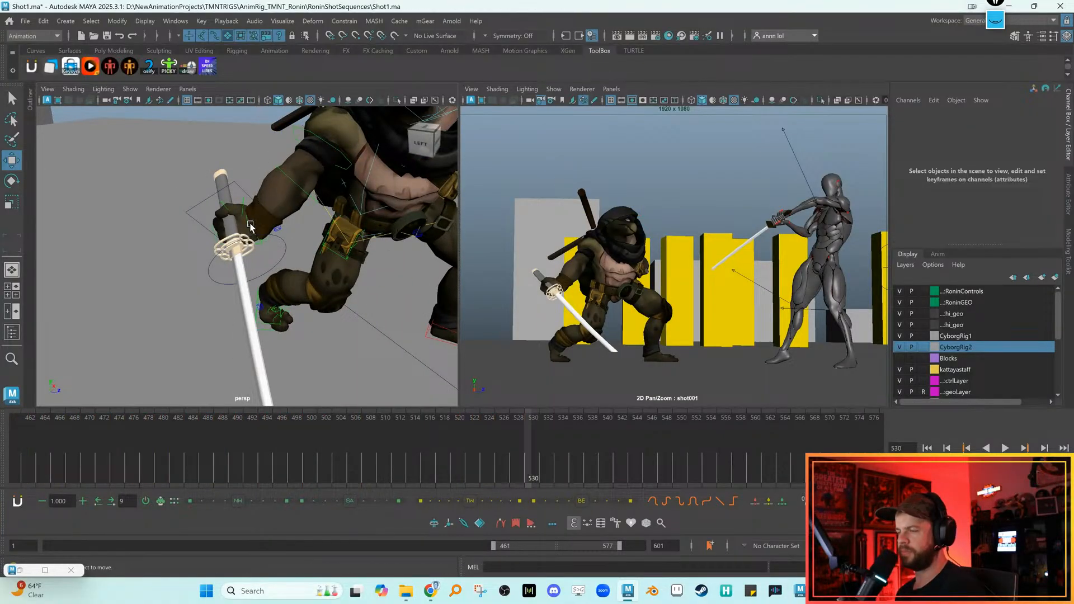
left_click(248, 226)
key("e")
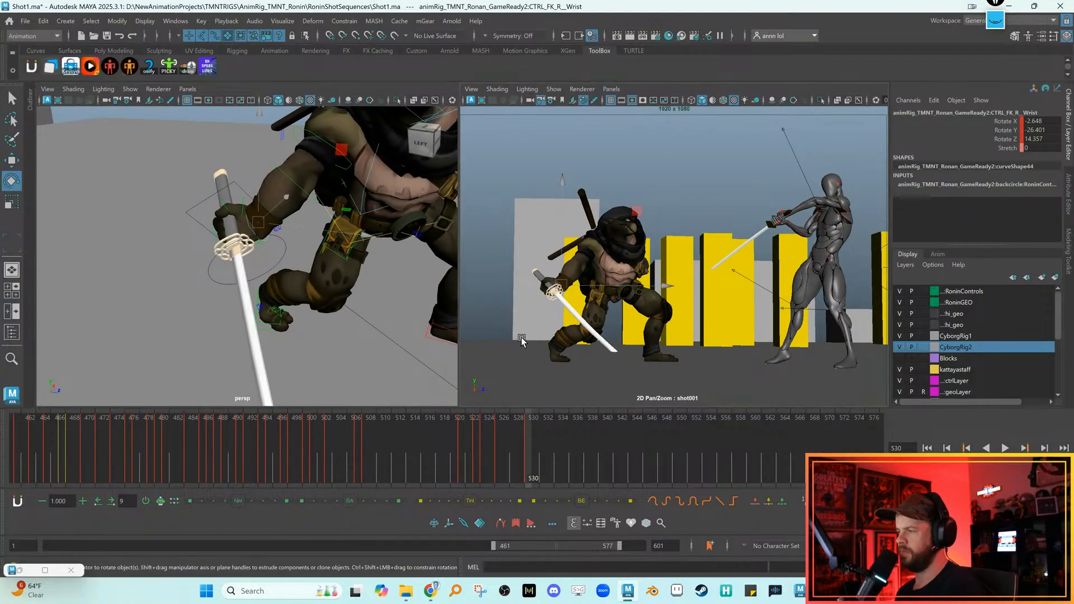
left_click_drag(548, 345, 558, 345)
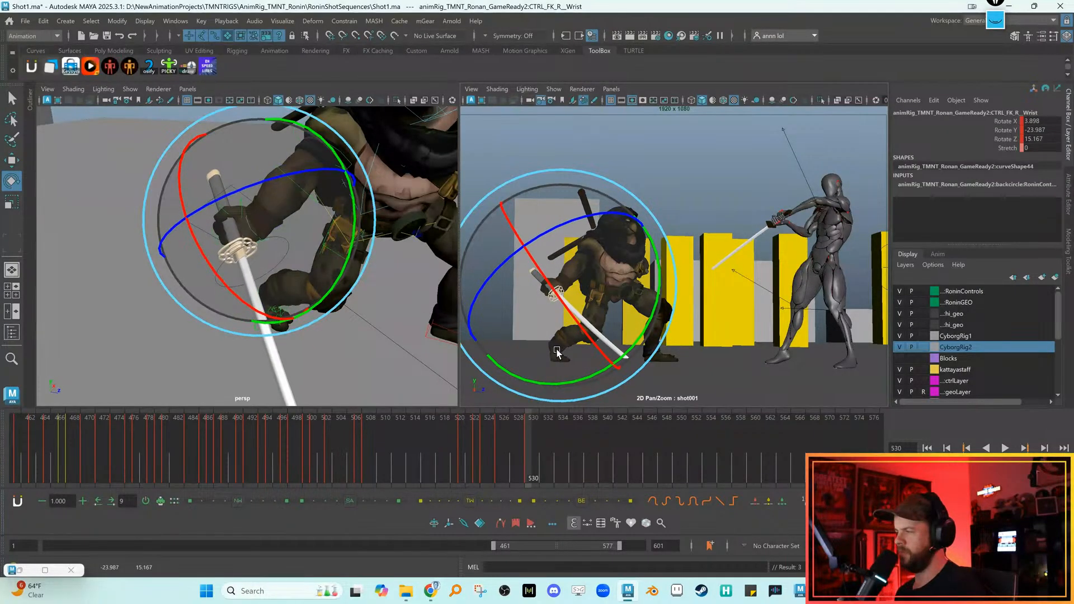
key("comma")
key("period")
key("w")
Reset the left shoulder FK control's rotation to zero at frame 530 and compare with the previous key pose
scroll(291, 207, "down", 5)
left_click_drag(347, 250, 327, 223, "alt")
left_click_drag(388, 197, 369, 169, "alt")
left_click(367, 166)
key("alt+r")
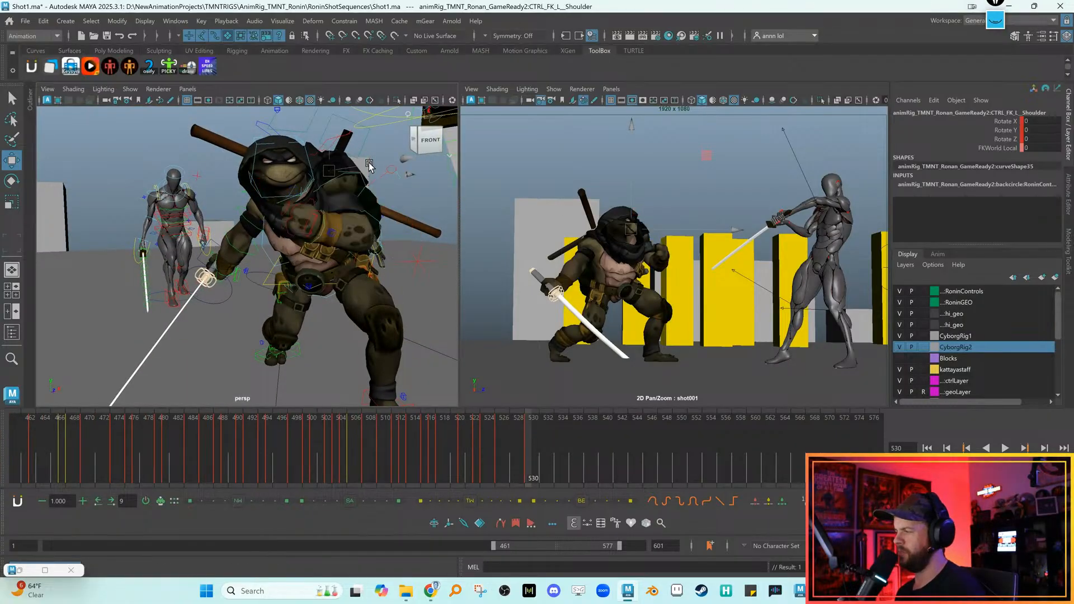
key("comma")
key("period")
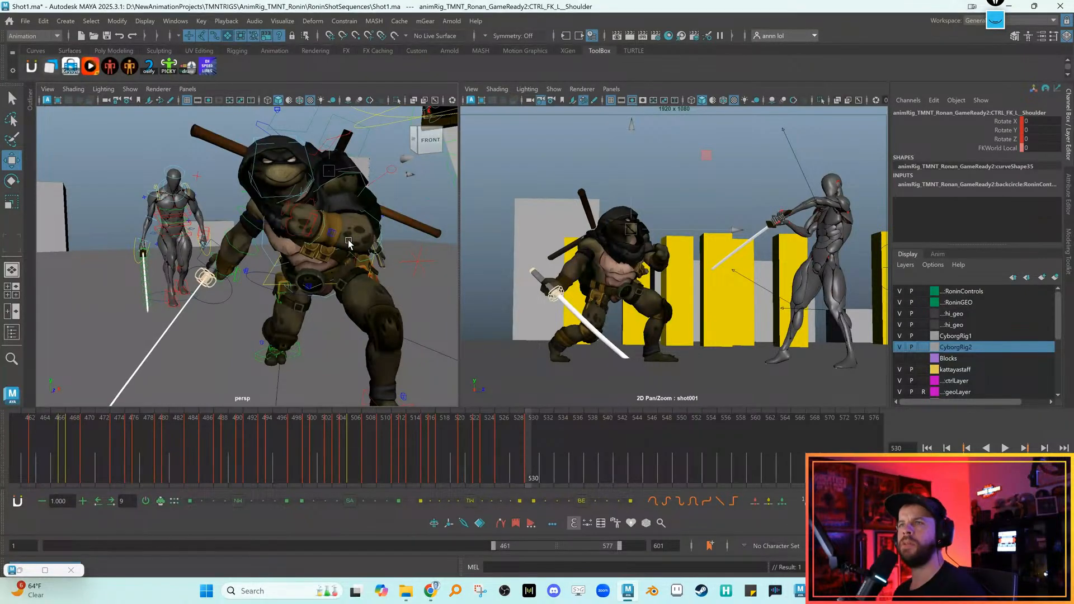
Reset the left collar control's rotation to zero at frame 530
middle_click_drag(290, 247, 277, 248, "alt")
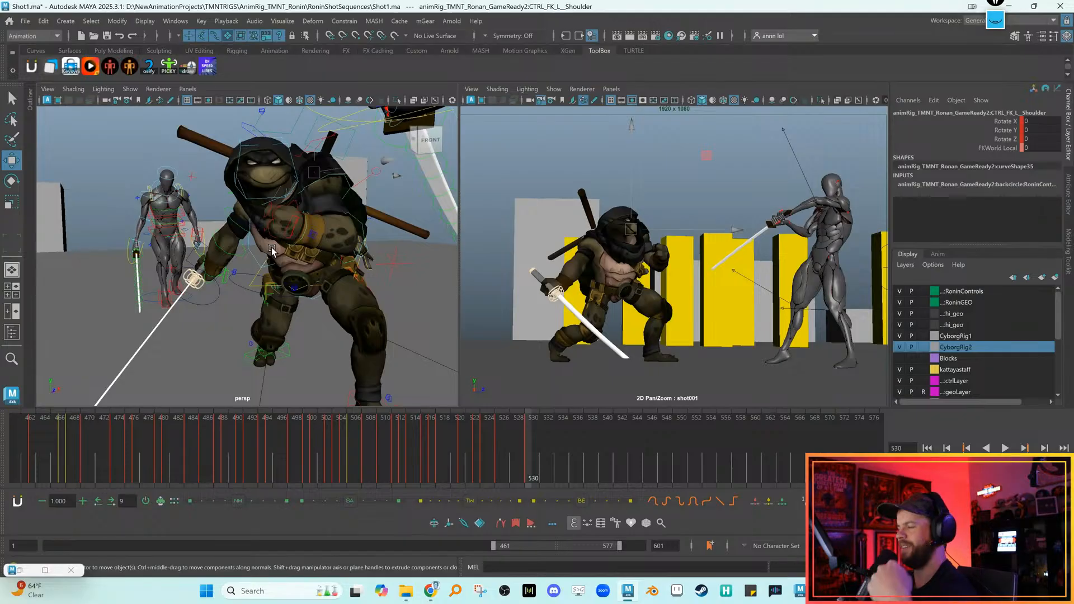
left_click_drag(271, 250, 317, 255, "alt")
key("f")
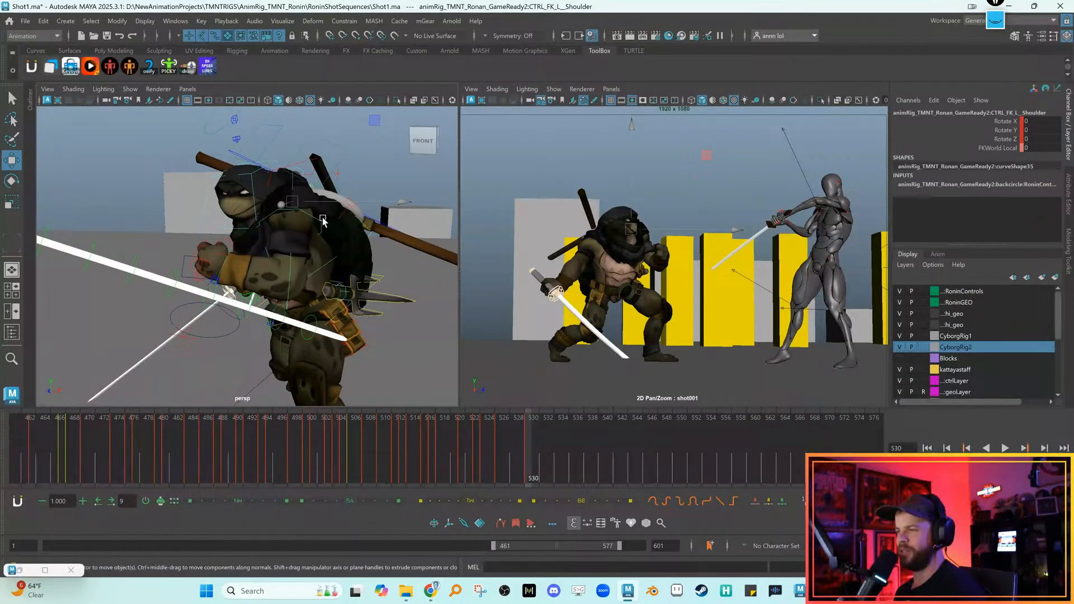
left_click(330, 157)
left_click(311, 159)
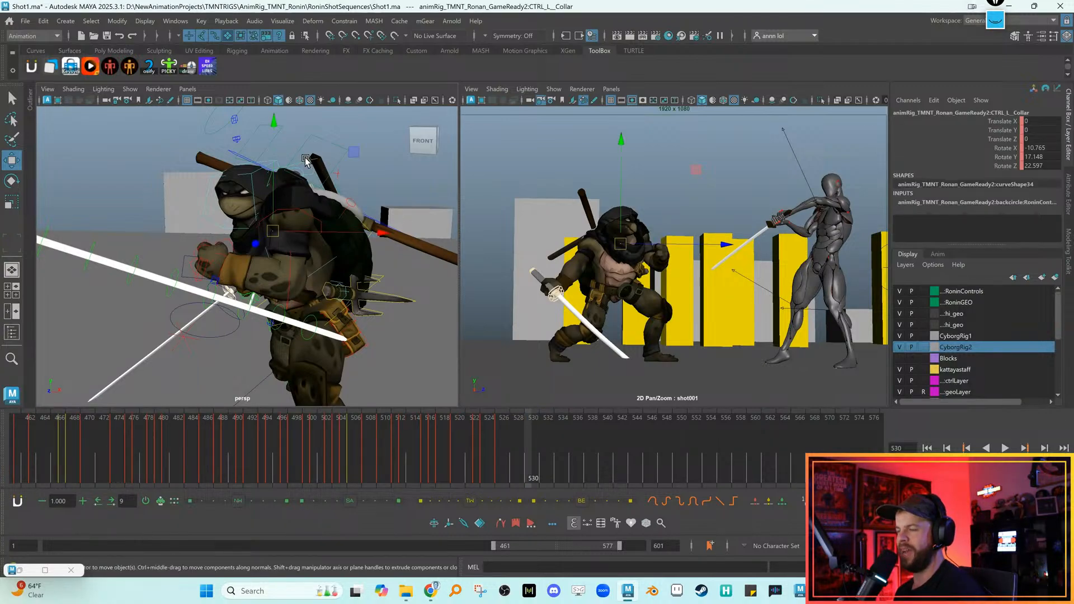
left_click_drag(323, 215, 335, 252, "alt")
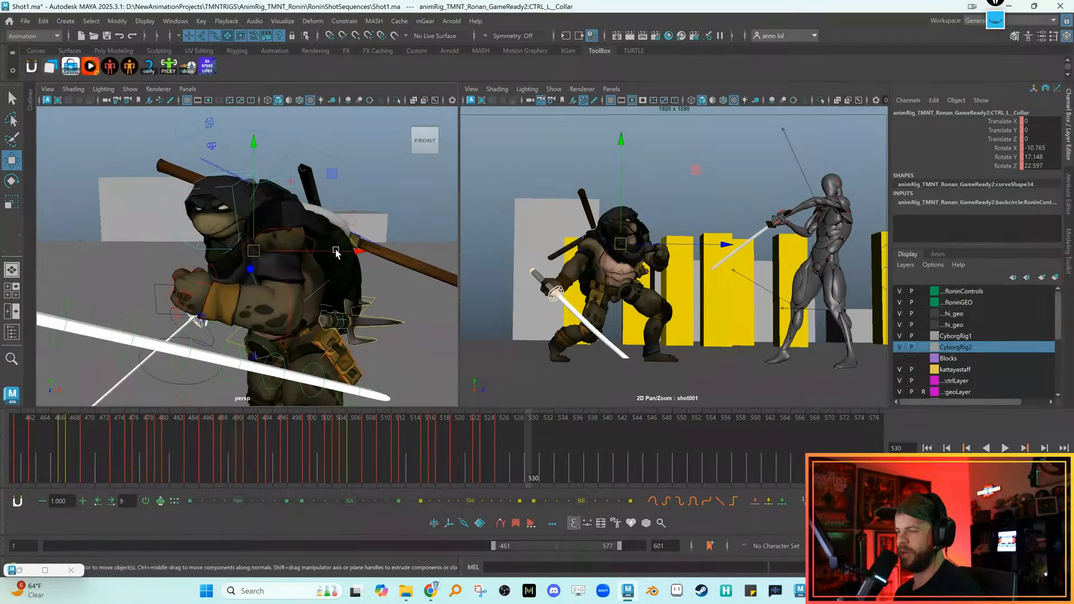
left_click(347, 188)
left_click(295, 174)
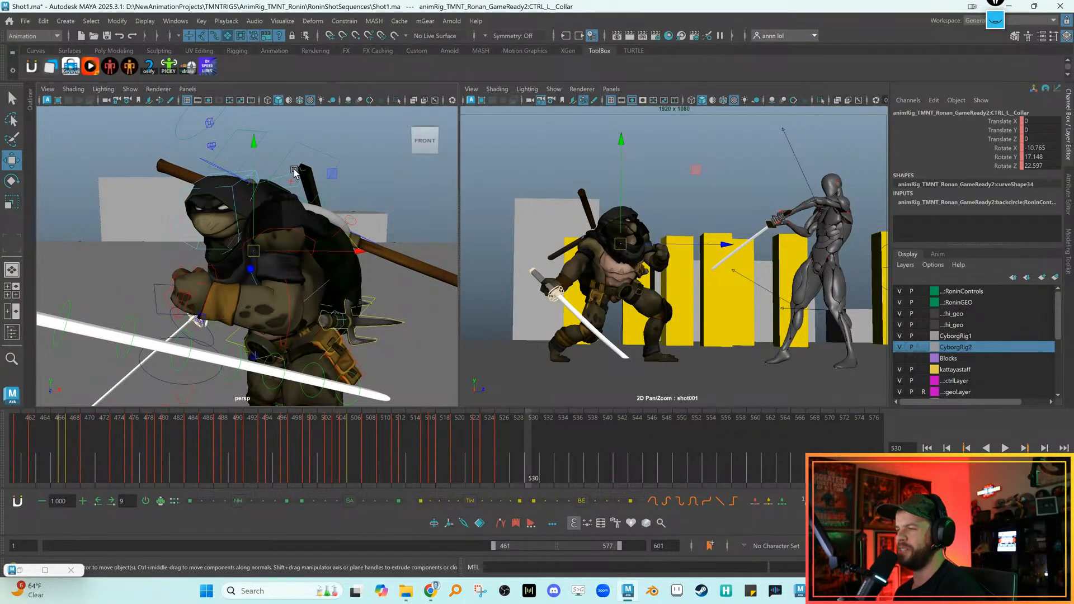
key("alt+r")
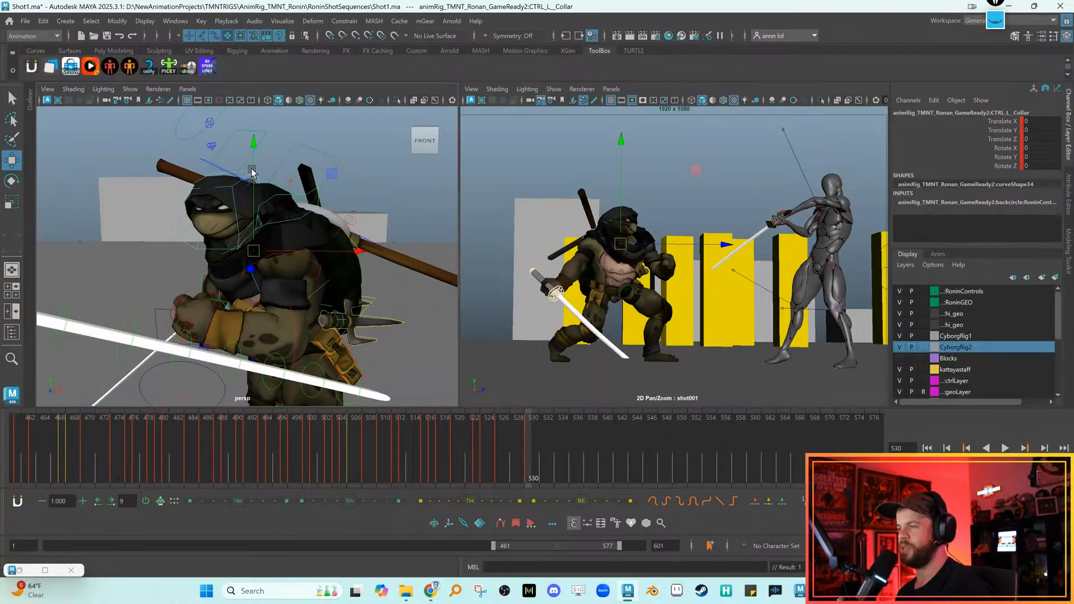
Rotate the left collar control at frame 530 to about X 3.1, Y 8.8, Z -0.6
left_click_drag(252, 172, 328, 163, "alt")
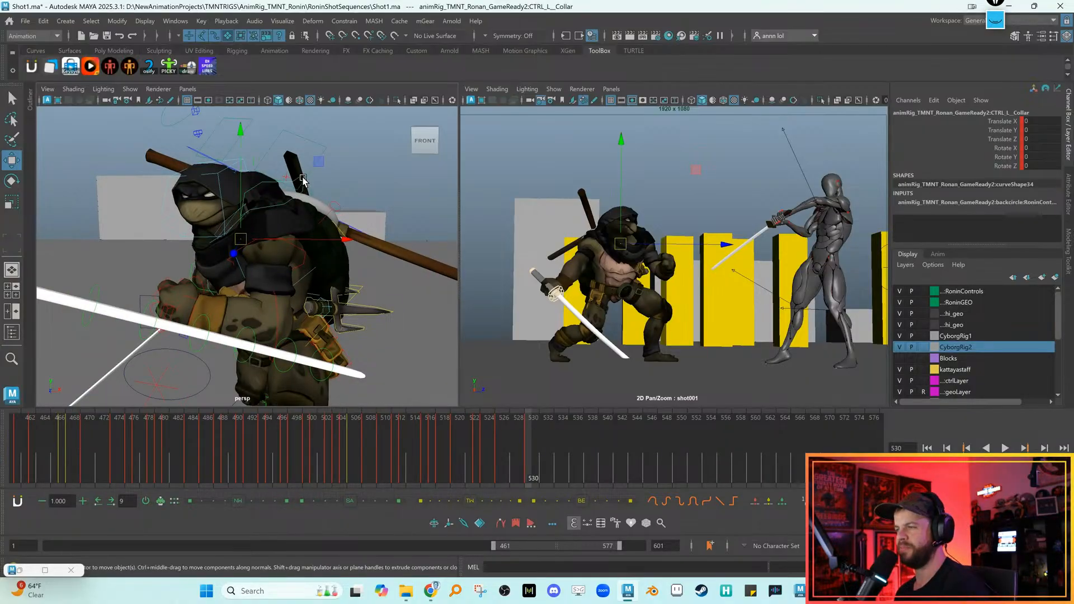
key("e")
mouse_move(280, 272)
left_mouse_down()
mouse_move(291, 263)
mouse_move(285, 271)
left_mouse_up()
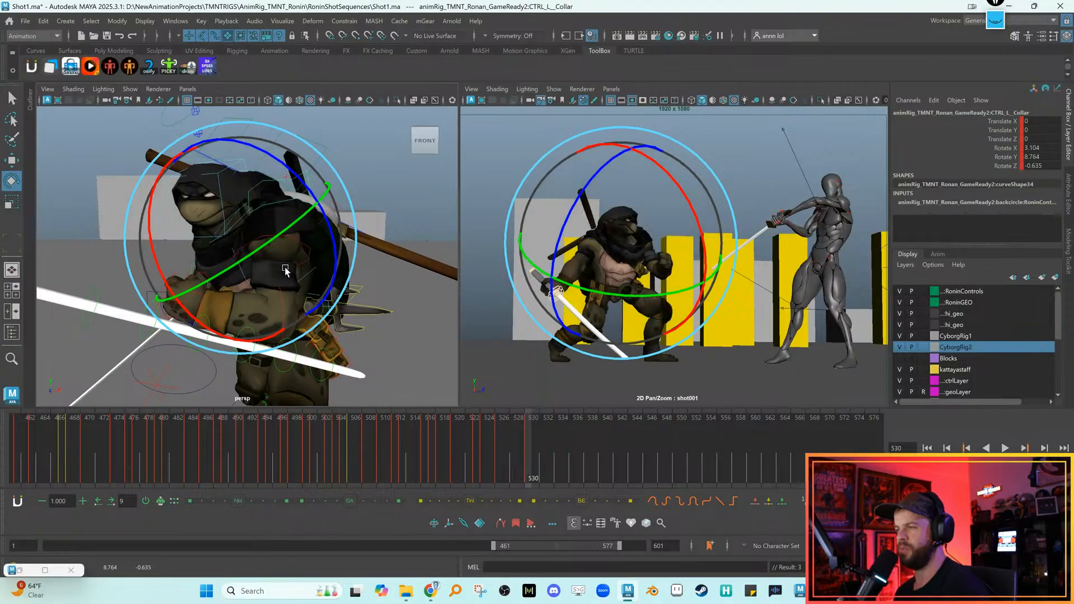
key("w")
Rotate the left shoulder FK control at frame 530 to about X -55.4, Y 59.3, Z -45.6, bringing the arm down beside the body
left_click(304, 250)
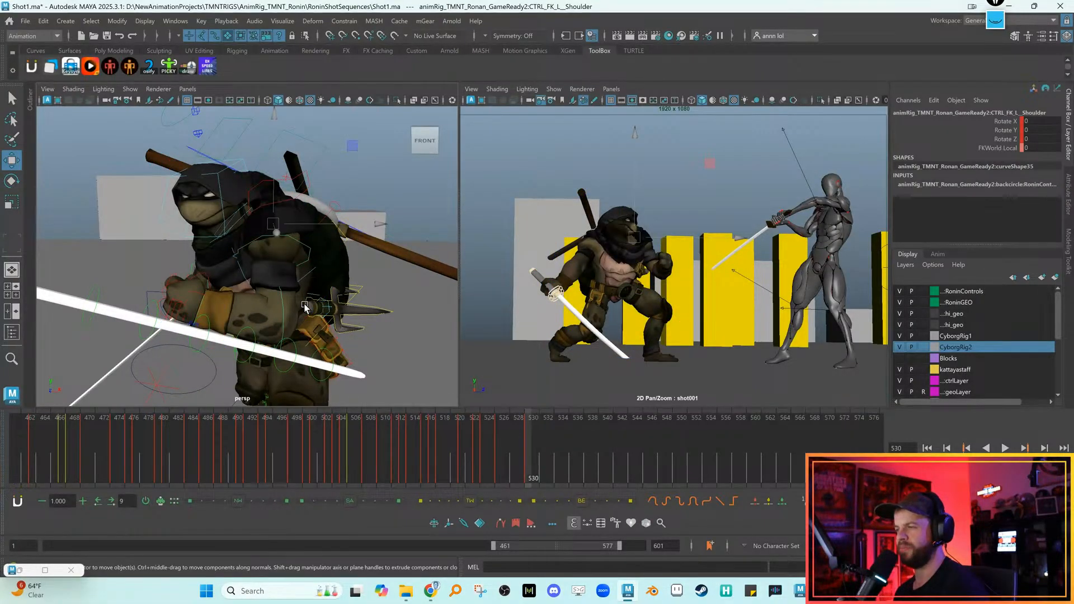
key("e")
left_click_drag(304, 306, 361, 256, "alt")
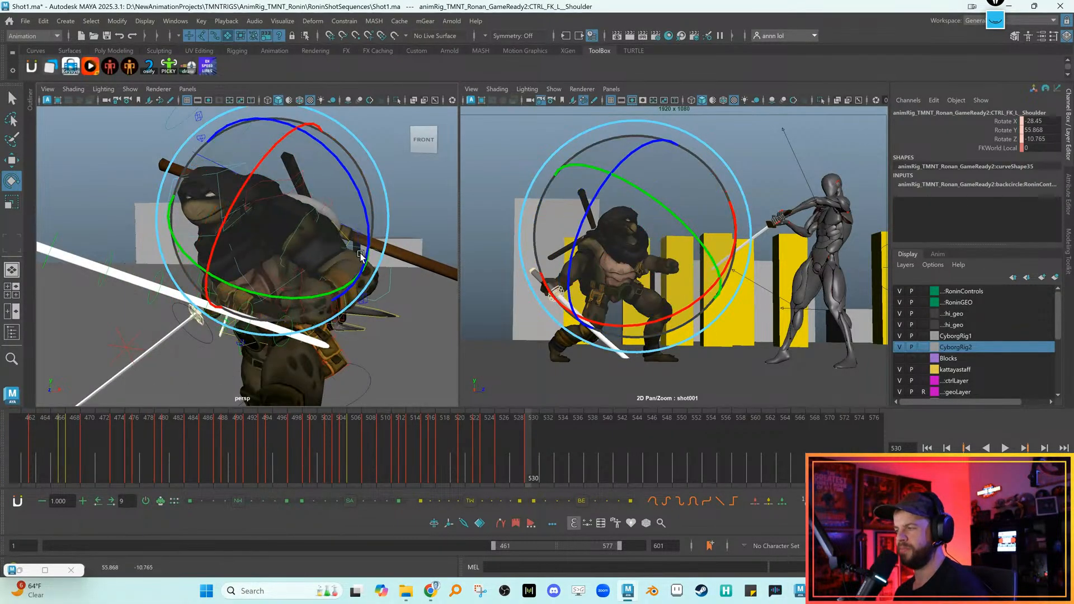
mouse_move(644, 275)
left_mouse_down()
mouse_move(622, 245)
mouse_move(649, 267)
mouse_move(632, 279)
left_mouse_up()
left_click_drag(575, 215, 567, 223)
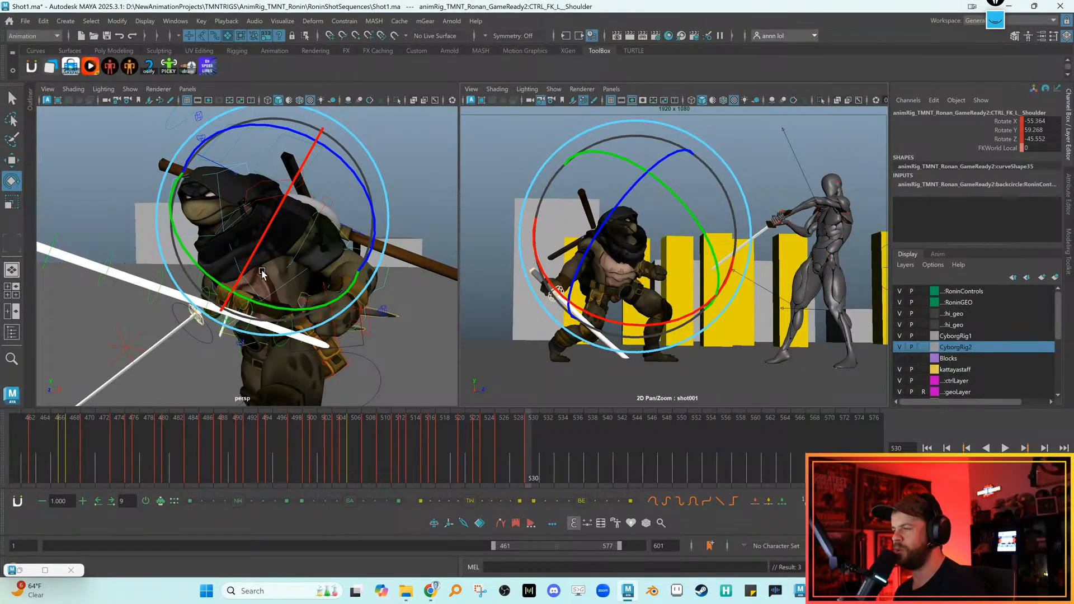
left_click_drag(285, 281, 271, 256, "alt")
key("w")
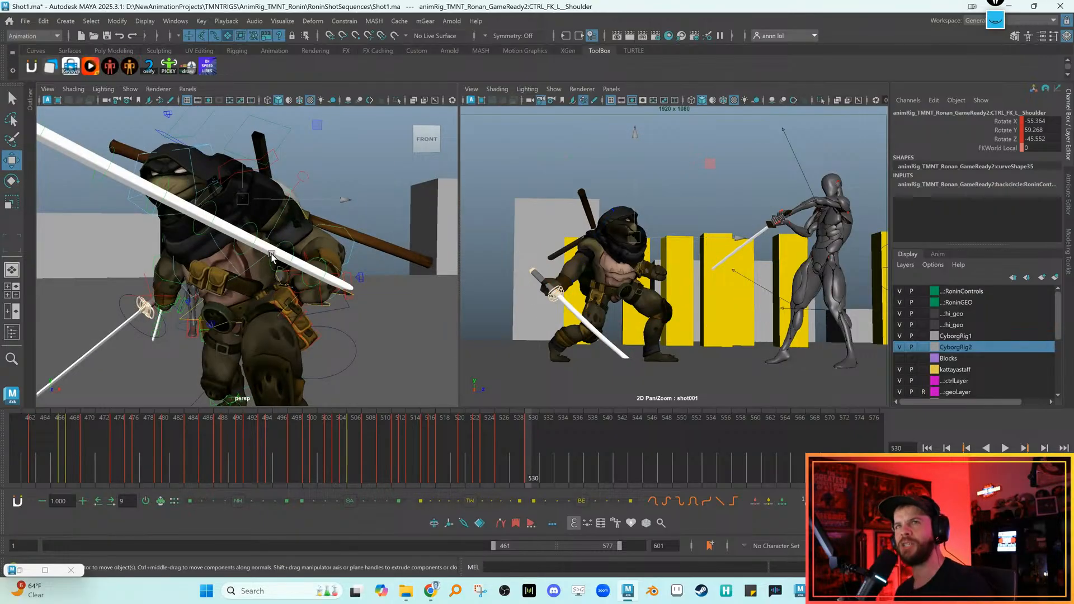
Select the left elbow FK control and compare the left arm's pose at frame 530 with the previous frame
mouse_move(338, 240)
left_mouse_down("alt")
mouse_move(300, 238)
mouse_move(329, 223)
left_mouse_up("alt")
left_click(320, 213)
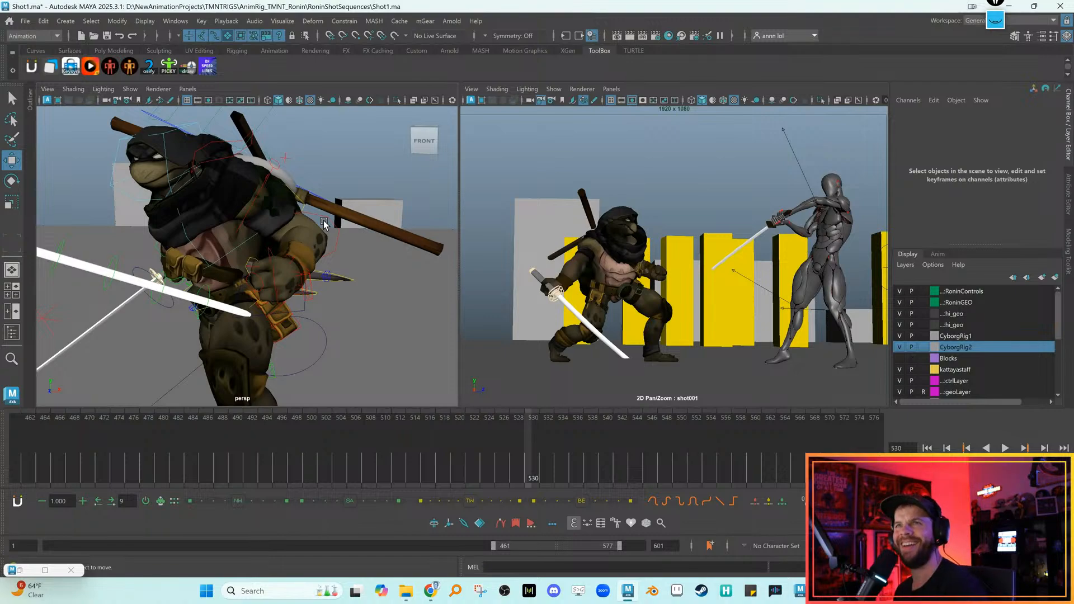
key("alt+comma")
key("alt+period")
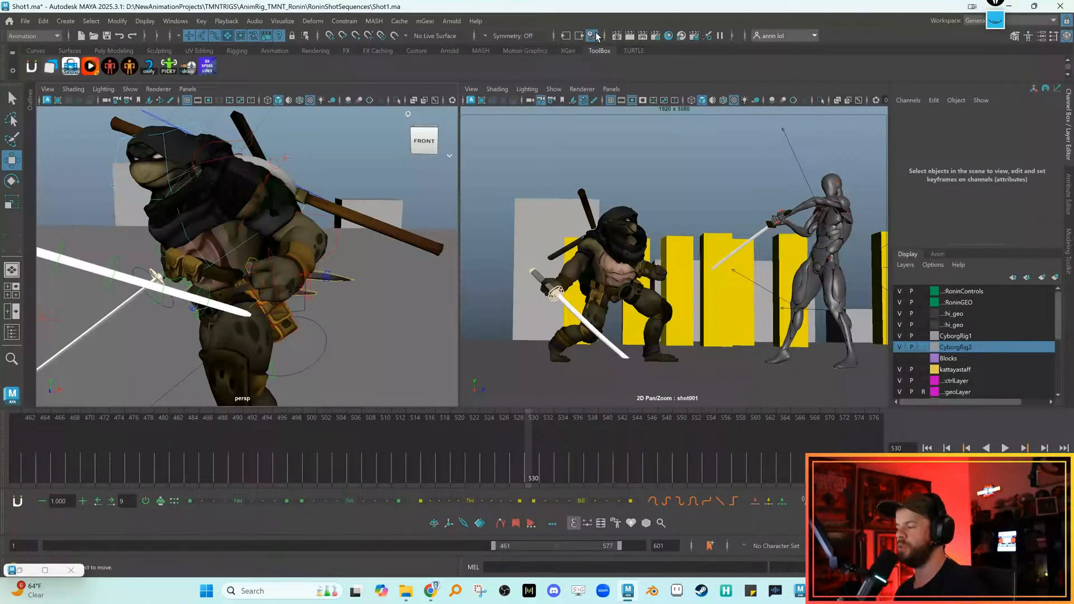
middle_click_drag(424, 298, 396, 287, "alt")
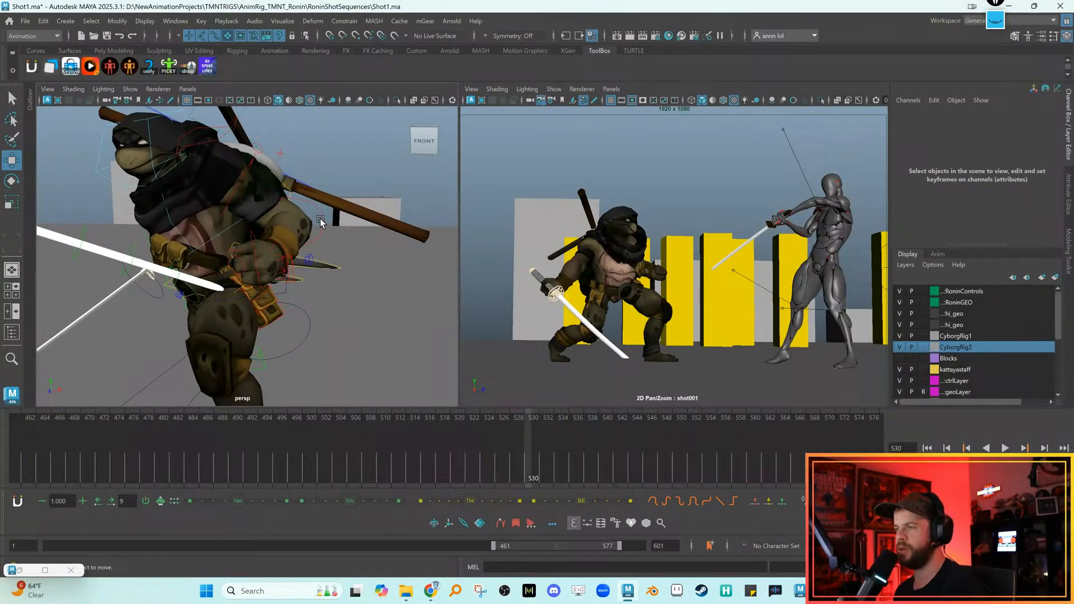
left_click(318, 213)
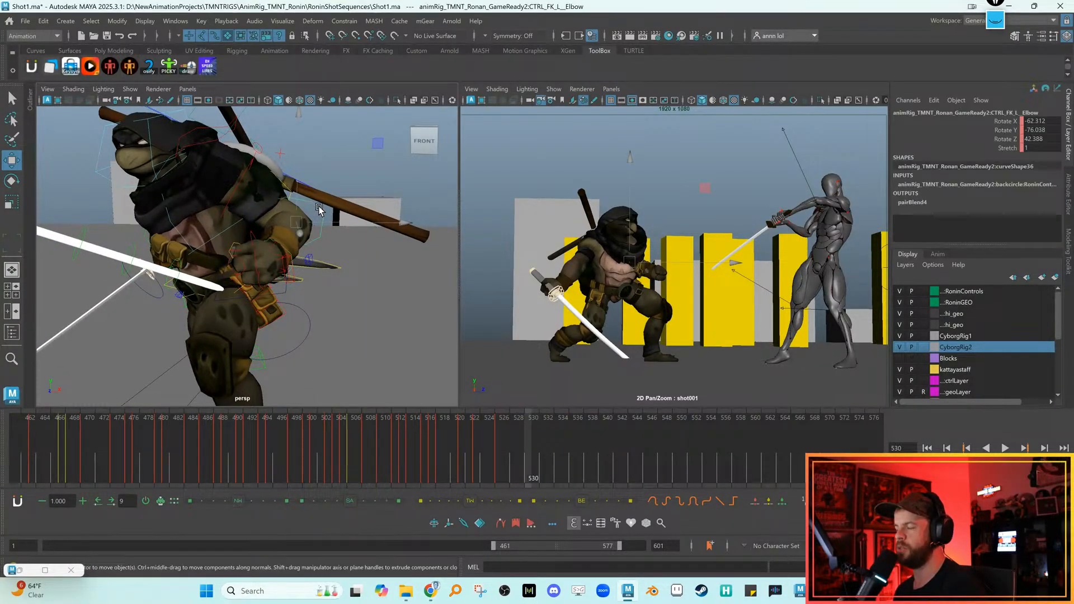
key("alt+comma")
key("alt+period")
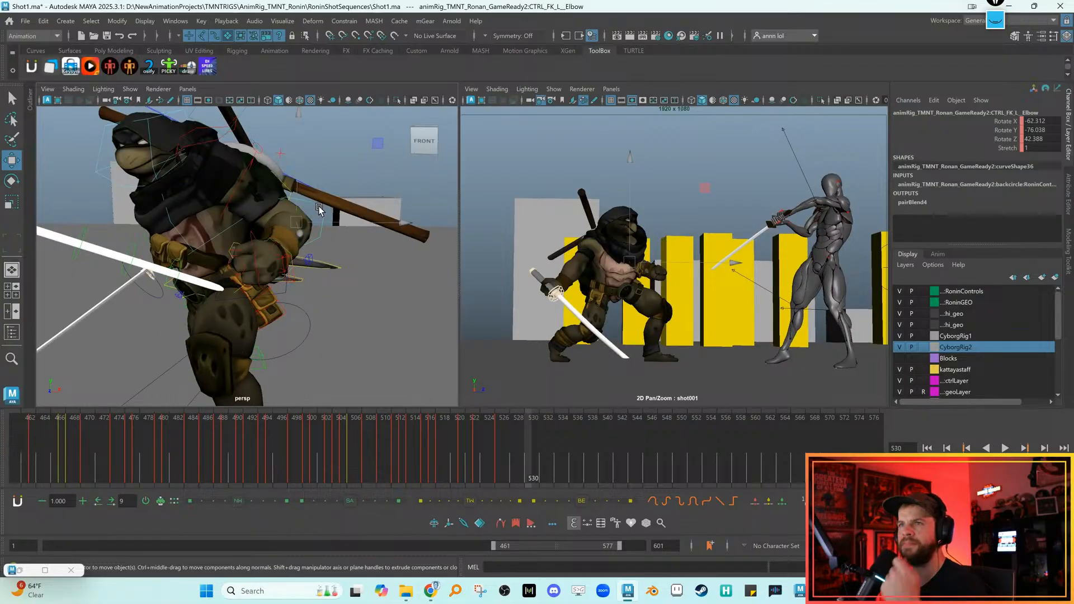
key("alt+comma")
key("alt+period")
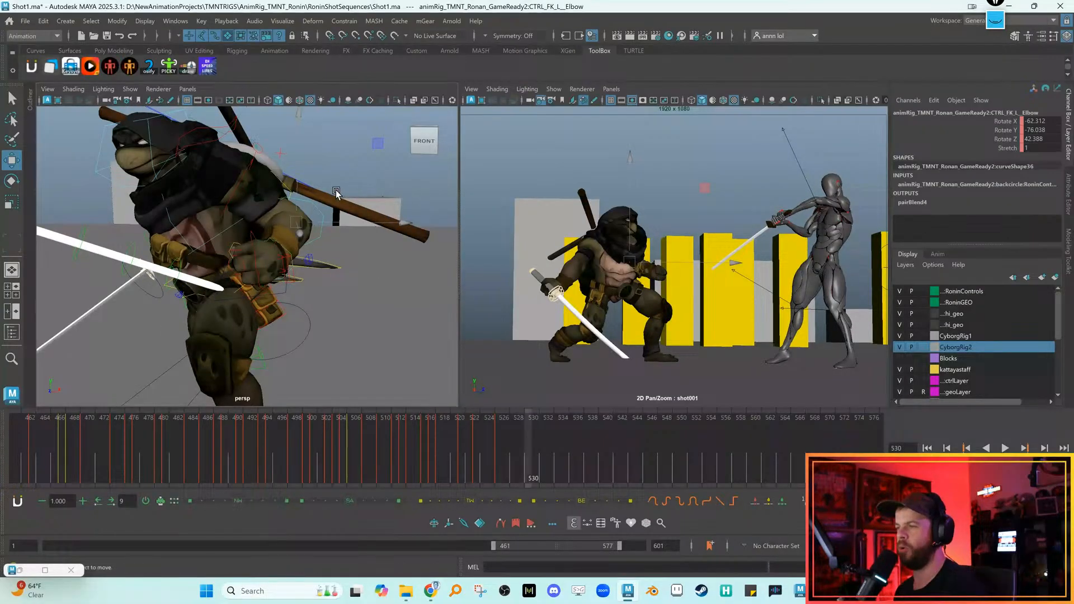
Rotate the left elbow FK control at frame 530 to adjust the forearm's pose
left_click(312, 199)
key("e")
left_click(309, 200)
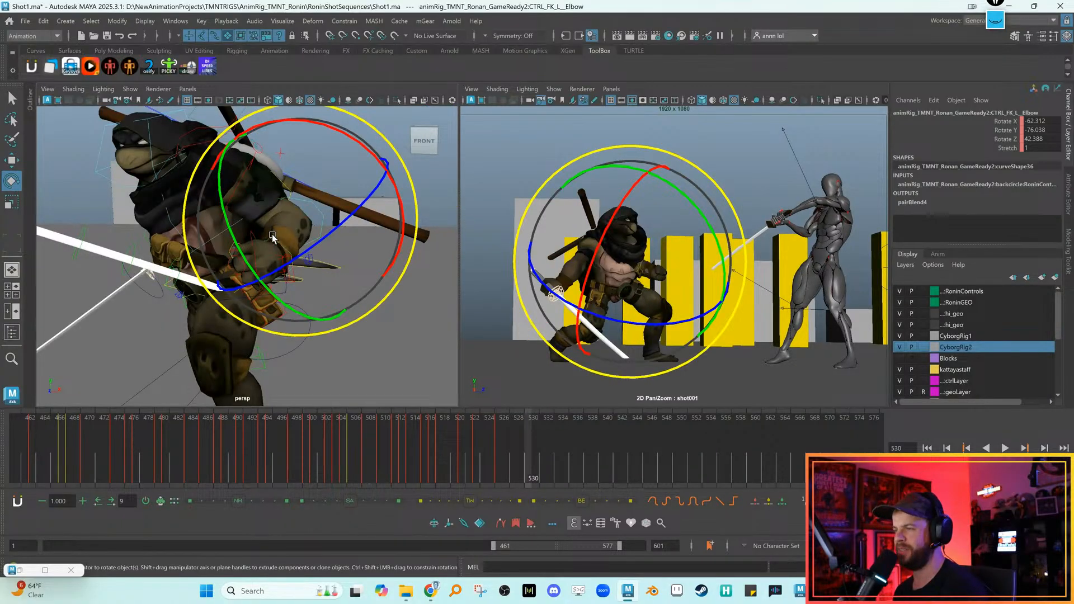
left_click_drag(355, 259, 302, 258)
key("backslash")
key("backslash")
key("w")
Try rotating the turtle's chest control at frame 530 and undo the rotation
left_click(175, 224)
key("e")
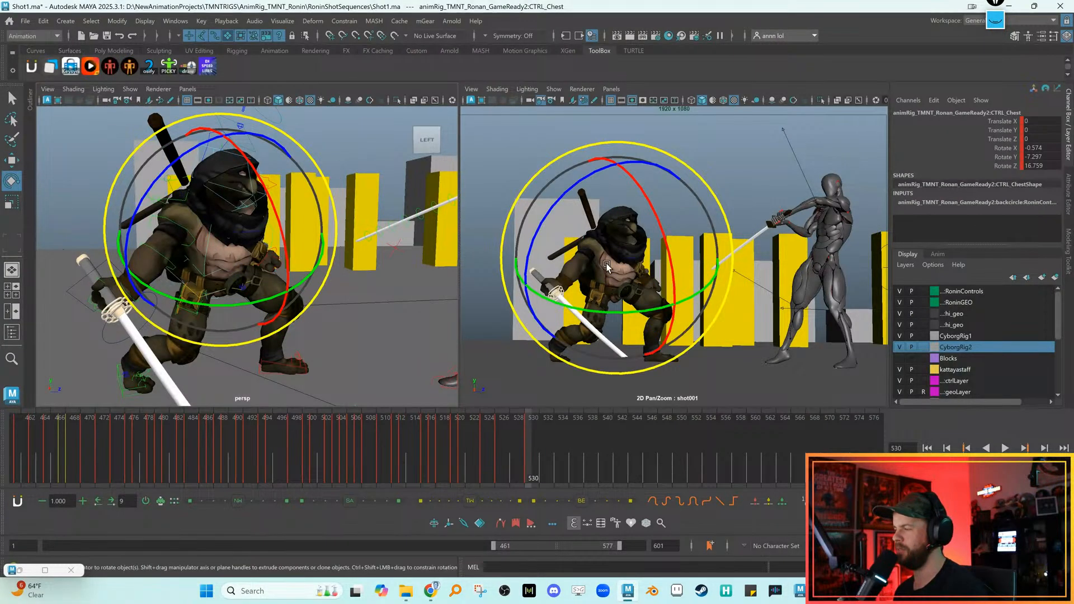
right_click(625, 274)
left_click_drag(647, 263, 656, 287)
key("ctrl+z")
key("w")
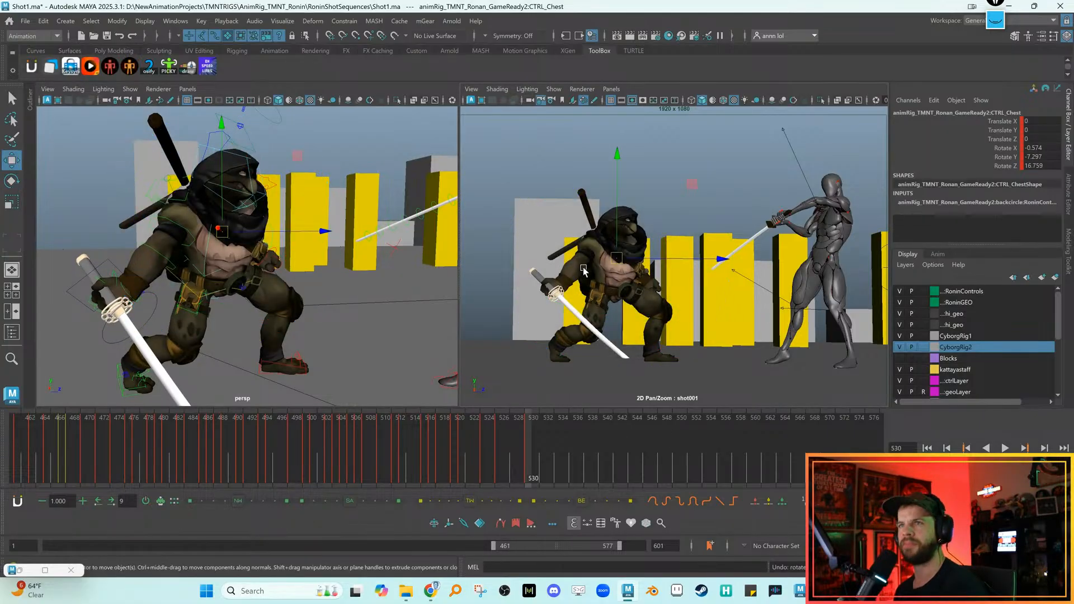
Rotate the right shoulder FK control at frame 530 to about X -130.5, Y -14.1, Z -2.3
scroll(227, 240, "up", 3)
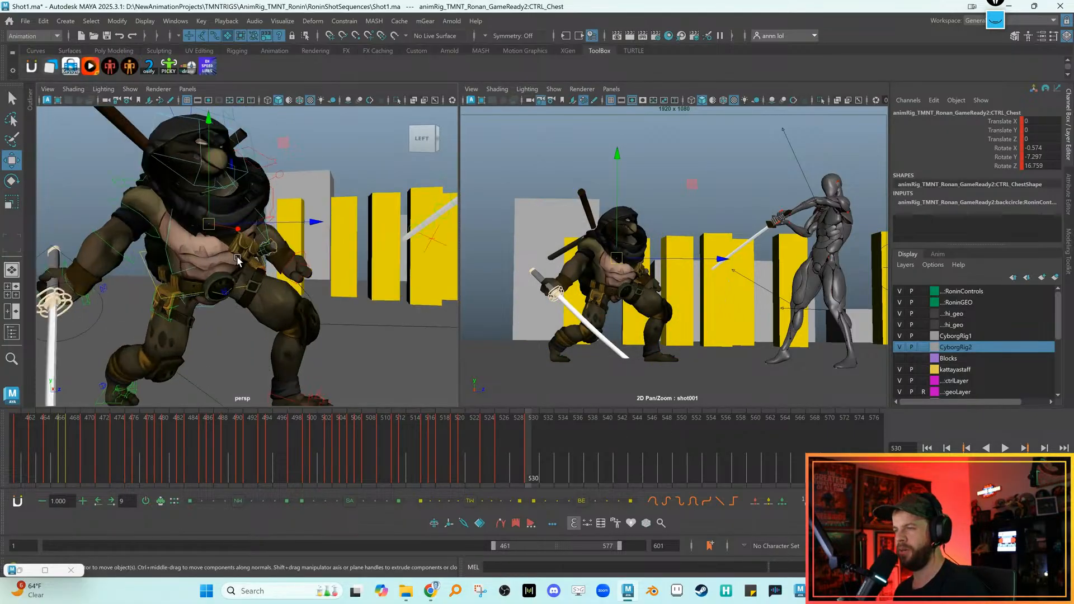
left_click(119, 206)
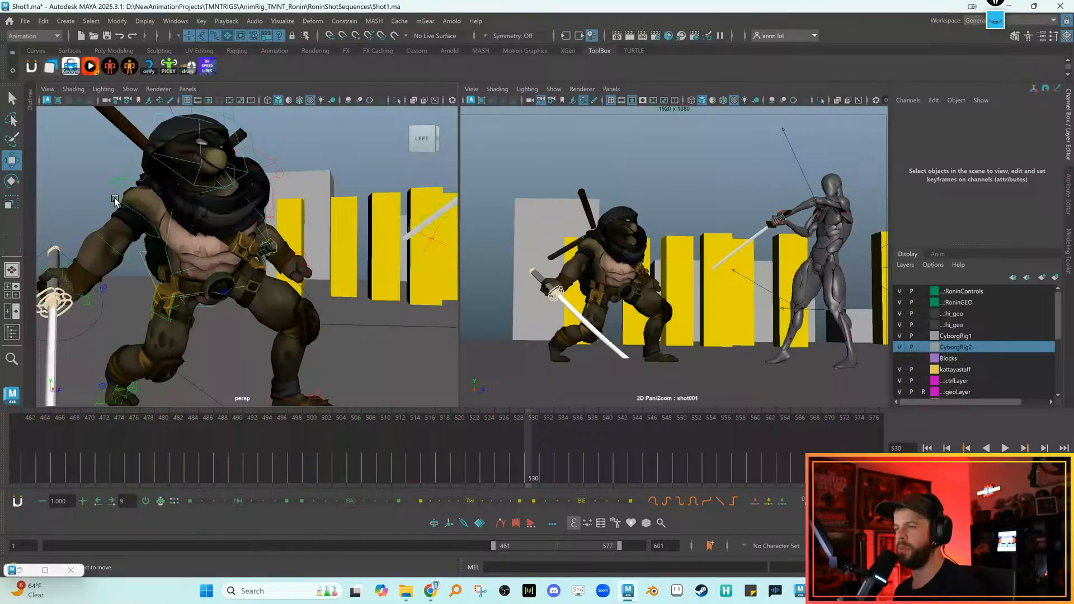
left_click(122, 208)
key("e")
right_click(123, 208)
left_click_drag(151, 154, 165, 172)
left_click_drag(470, 230, 576, 296)
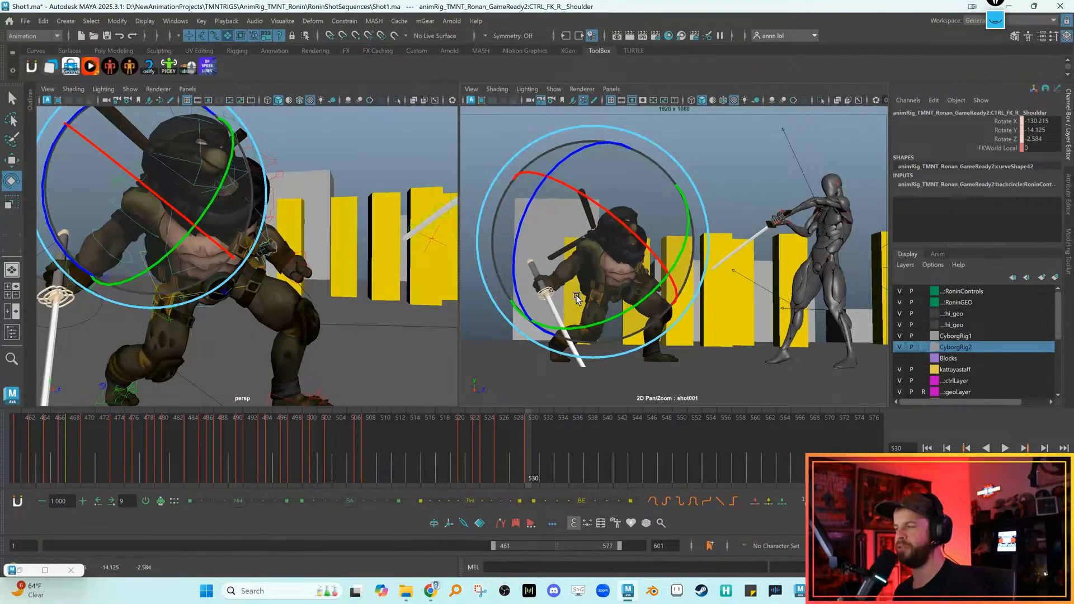
key("w")
left_click_drag(229, 275, 194, 274, "alt")
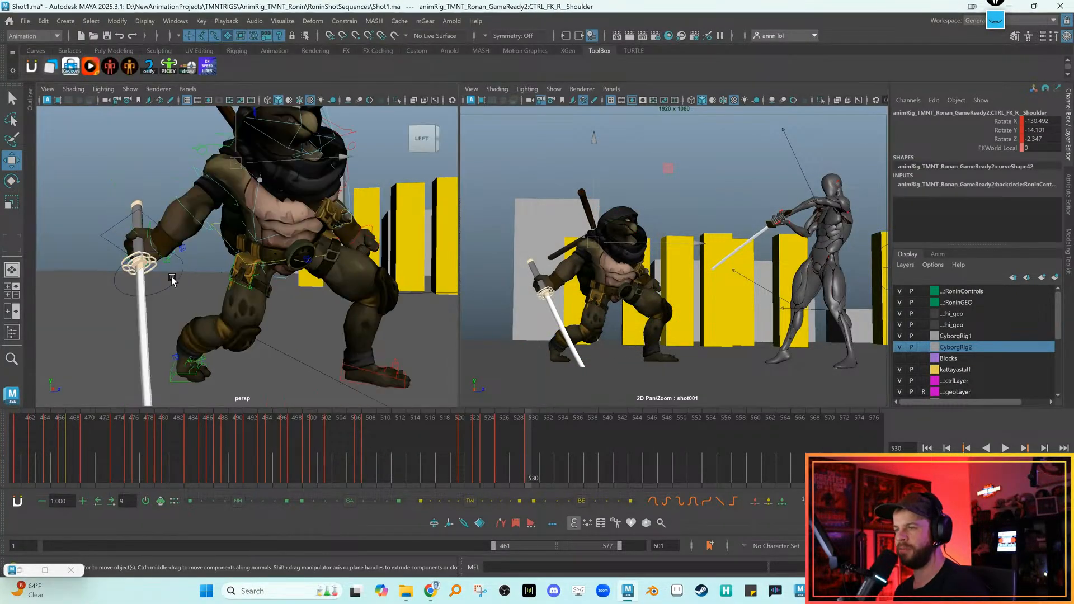
Rotate the right wrist FK control at frame 530 to about X 8.8, Y -7.0, Z 13.1 to angle the sword
left_click(157, 249)
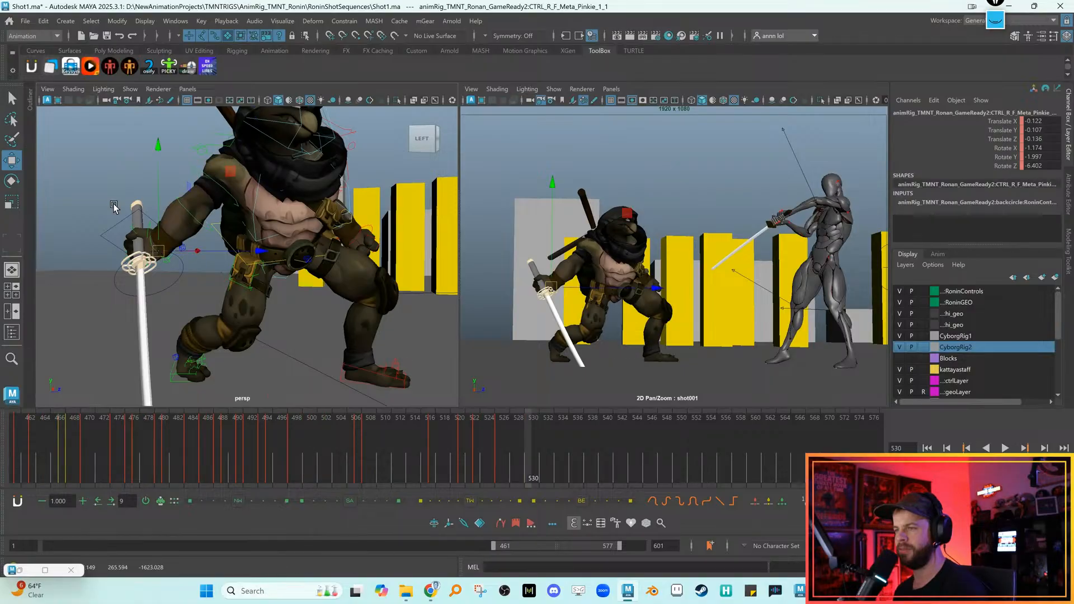
left_click_drag(165, 250, 152, 279, "alt")
key("alt+x")
left_click(152, 280)
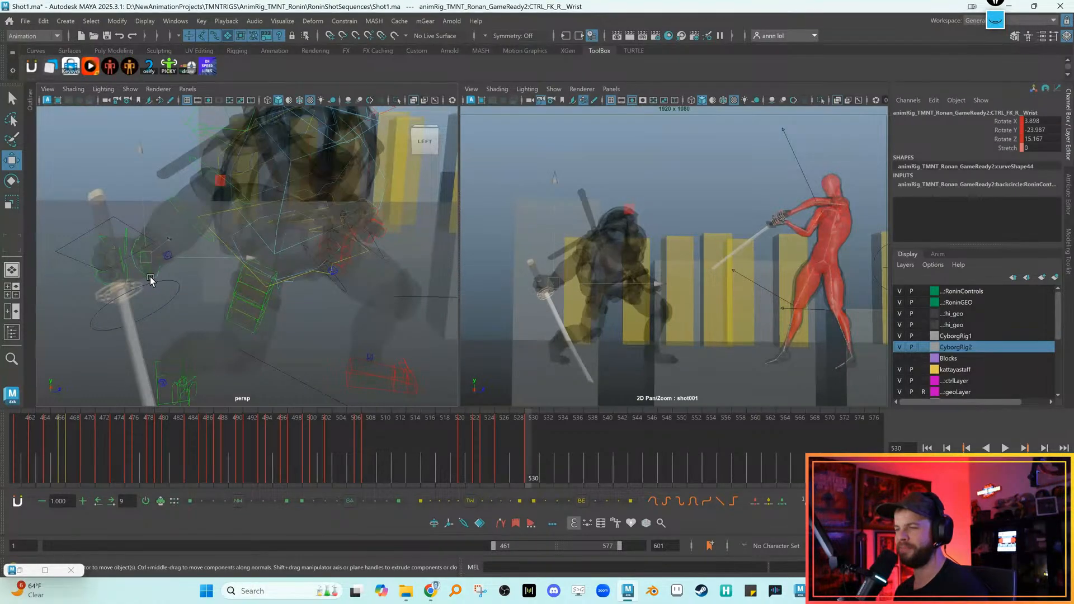
key("alt+x")
key("e")
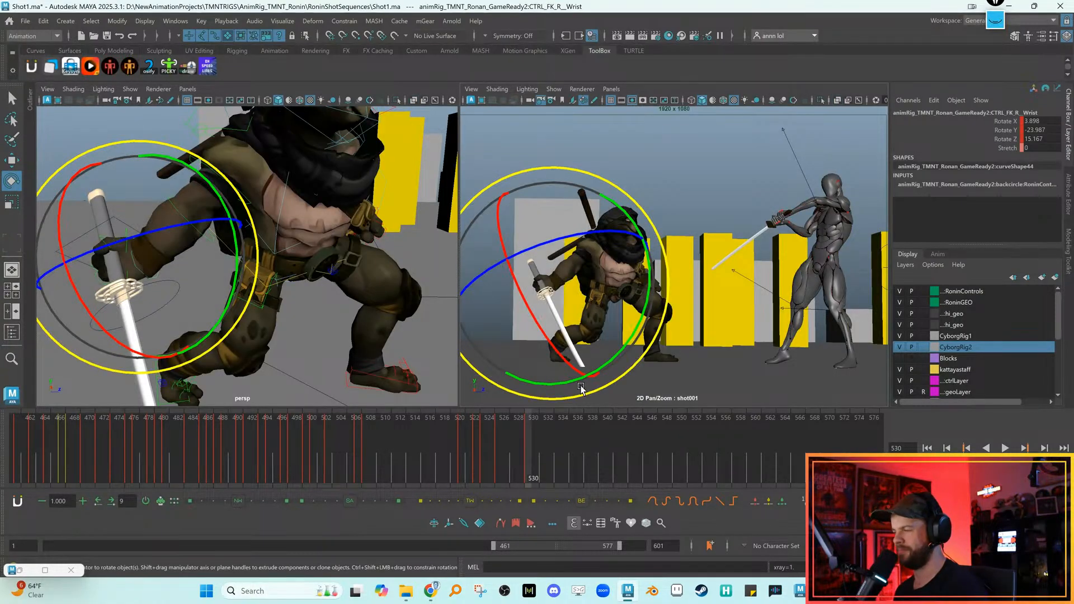
left_click_drag(580, 354, 530, 322)
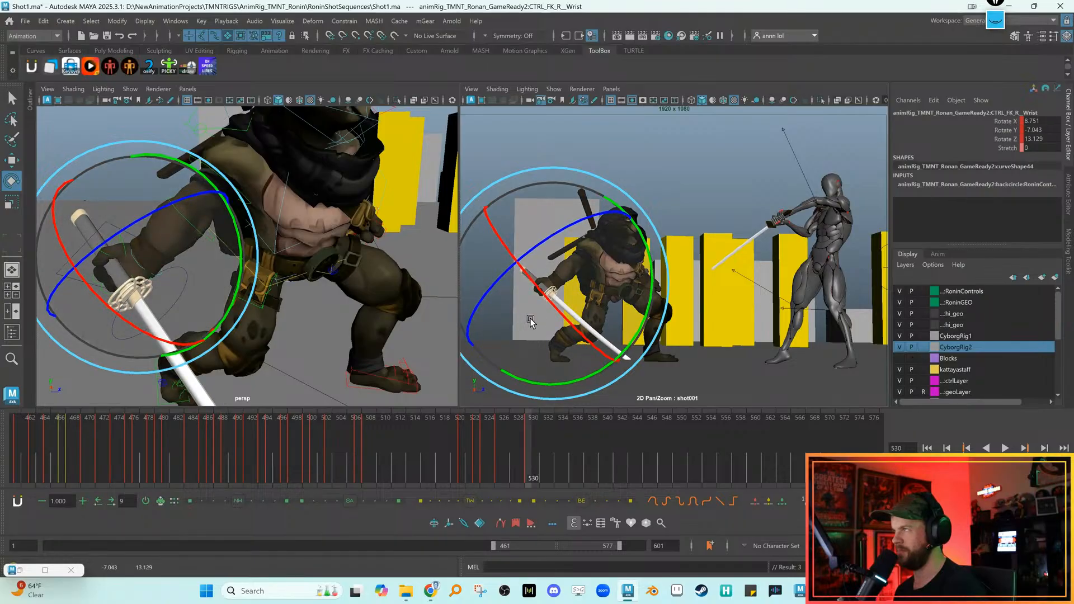
Step, scrub and play through frames 525 to 532 to review the sword swing with the new wrist pose
key("alt+comma")
key("alt+period")
key("alt+comma")
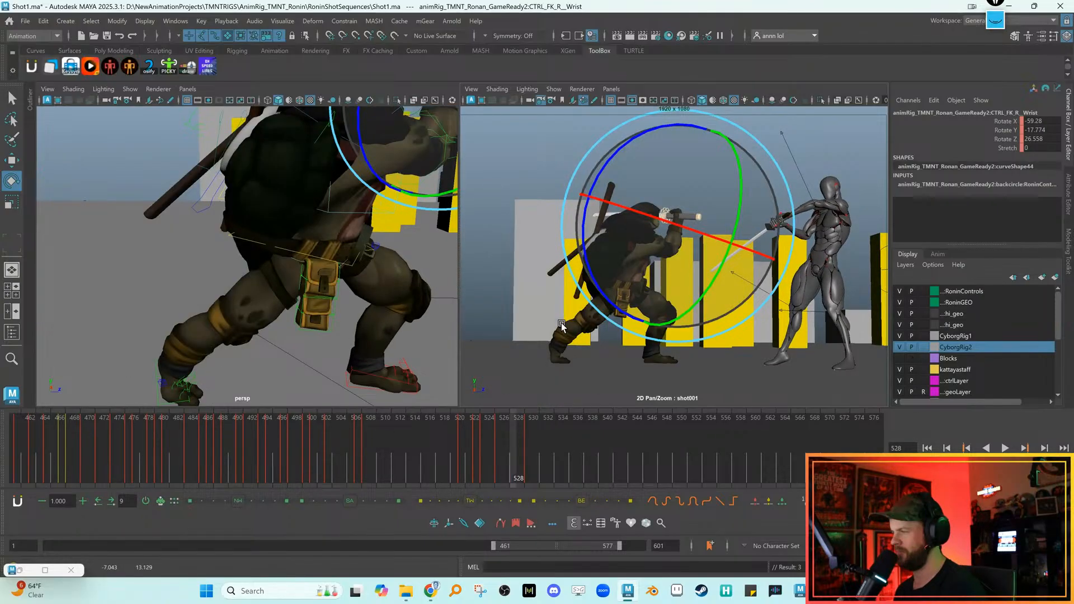
key("alt+v")
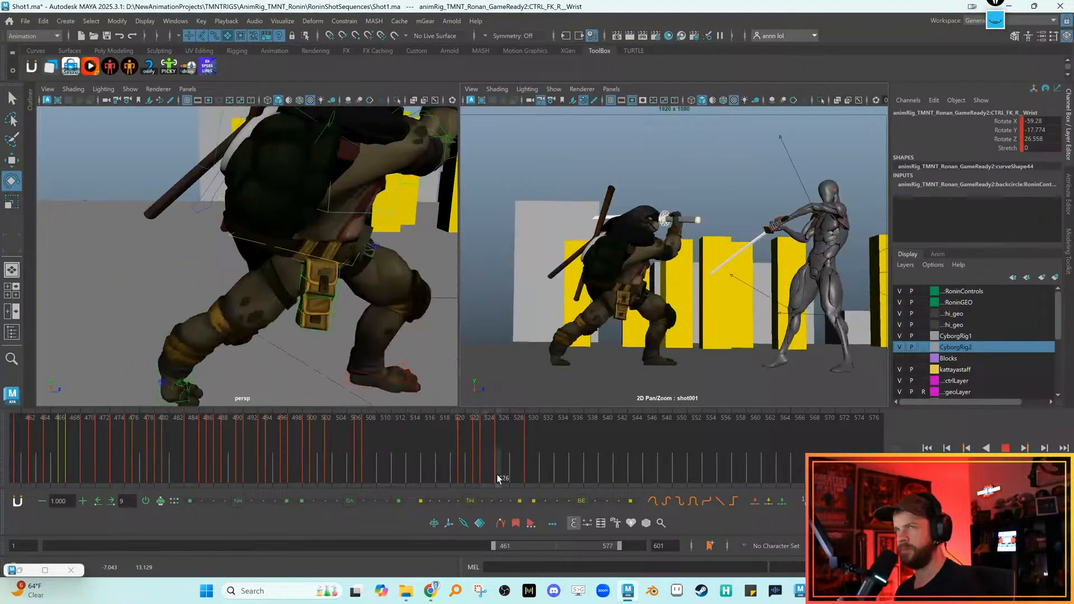
mouse_move(501, 474)
left_mouse_down()
mouse_move(462, 476)
mouse_move(490, 477)
left_mouse_up()
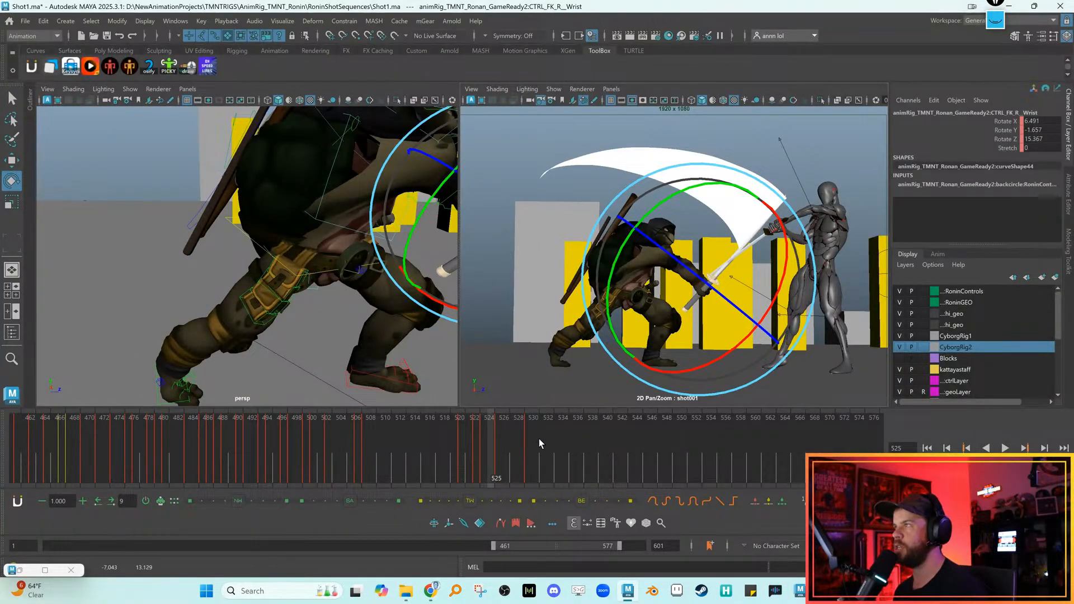
key("alt+v")
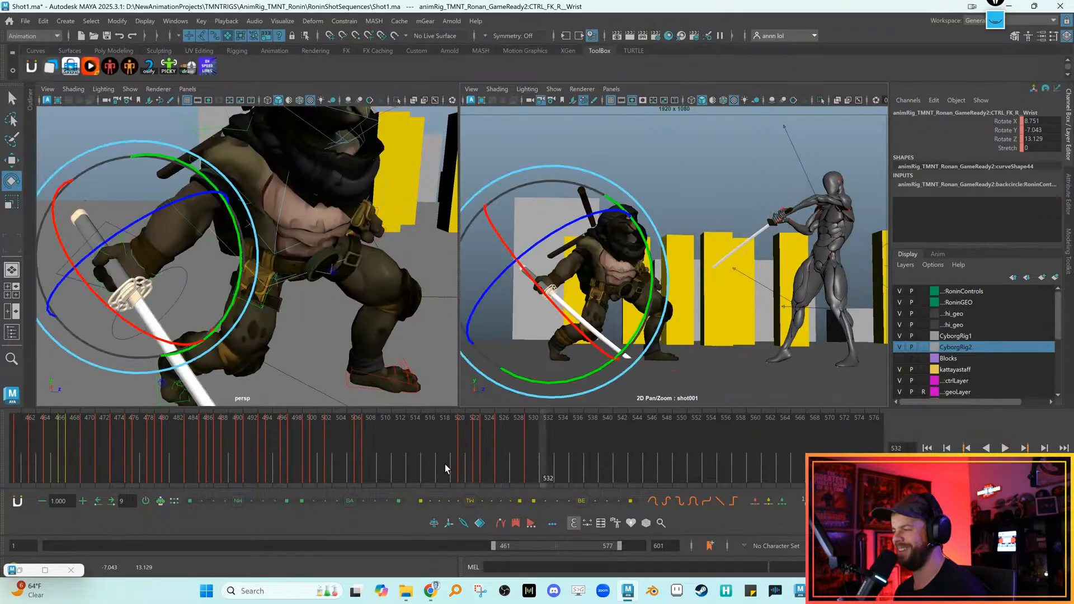
left_click_drag(491, 461, 498, 462)
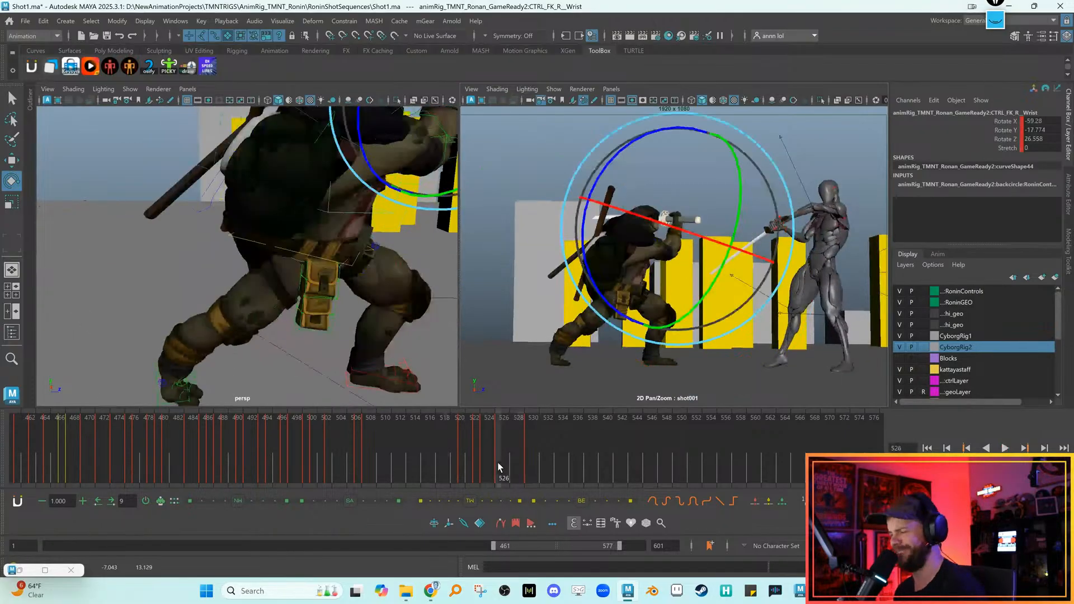
Flip repeatedly between the keyed poses at frames 524, 526 and 530 to compare the turtle's body and sword positions
key("comma")
key("period")
key("comma")
key("period")
key("comma")
key("period")
key("period")
key("comma")
key("period")
key("comma")
key("period")
key("comma")
key("period")
key("comma")
key("period")
key("period")
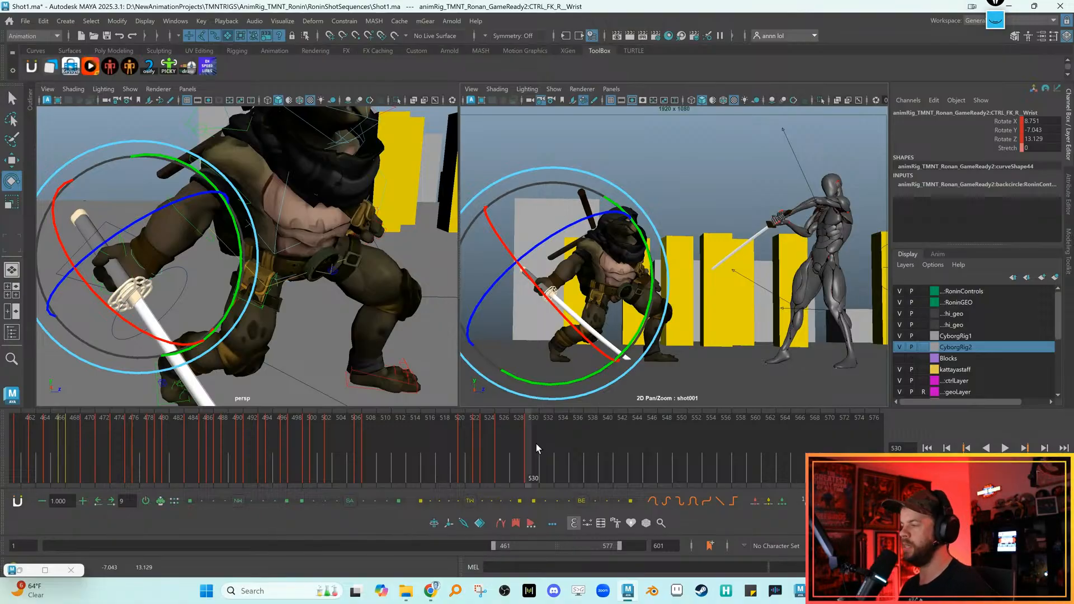
Play back the sword swing leading into frame 530 several times to judge its timing
left_click(481, 454)
key("alt+v")
key("alt+v")
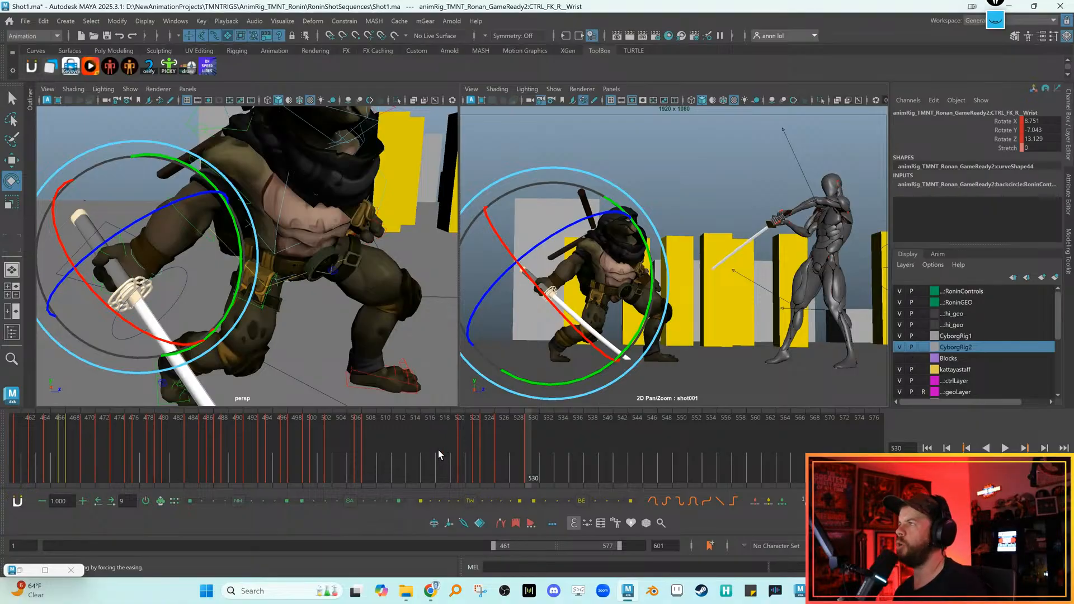
left_click_drag(441, 453, 489, 449)
key("alt+v")
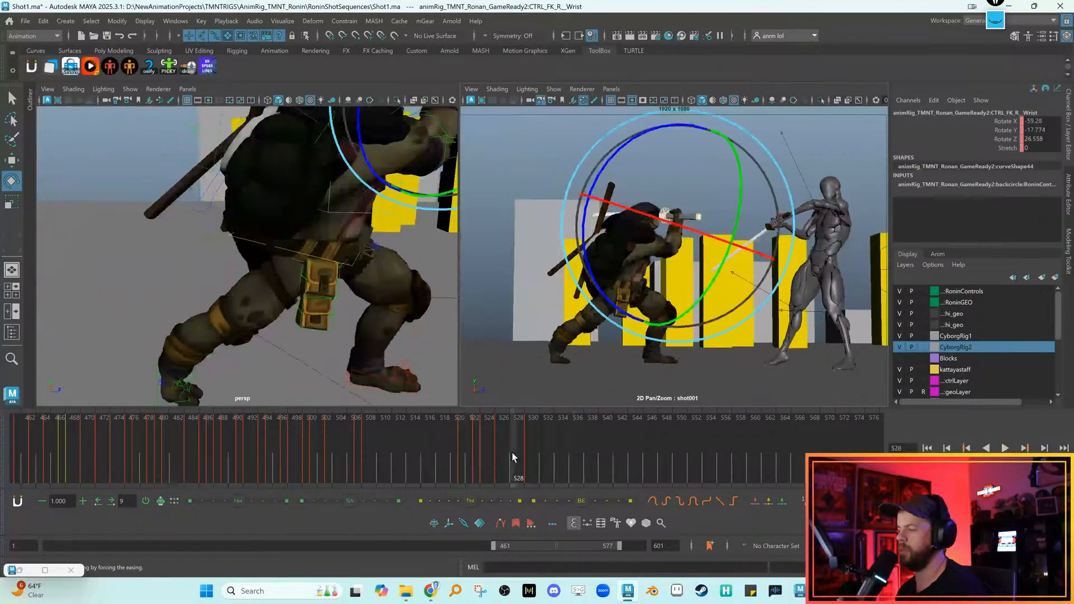
key("alt+v")
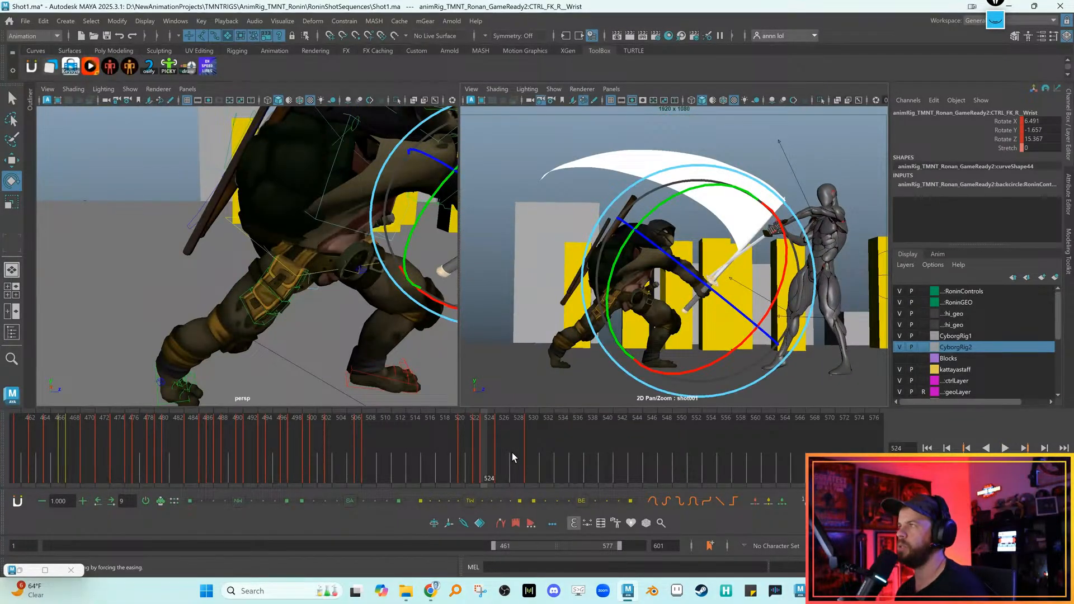
key("alt+v")
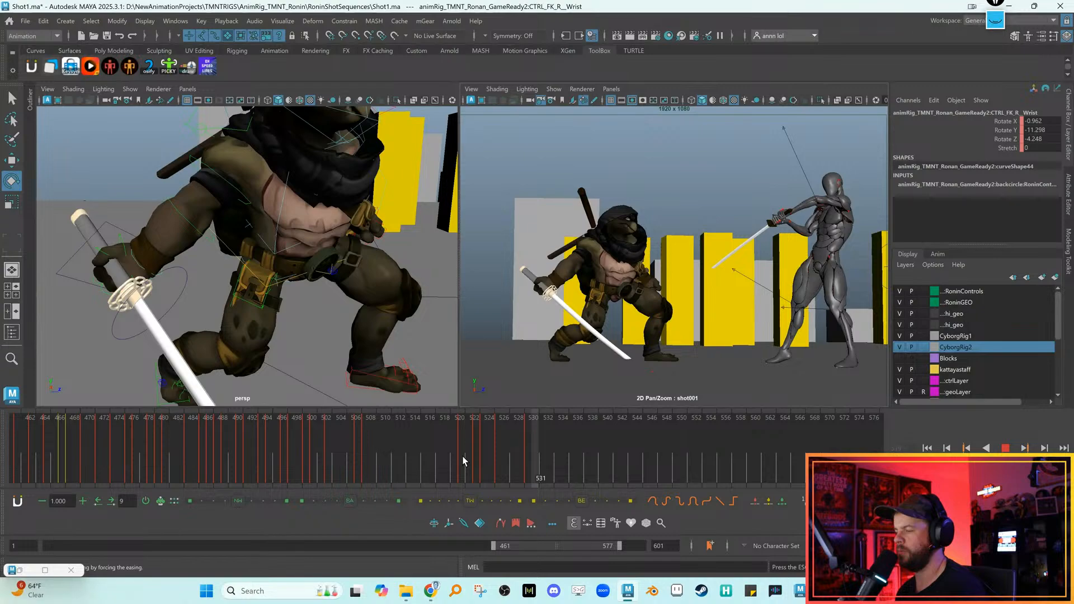
key("alt+v")
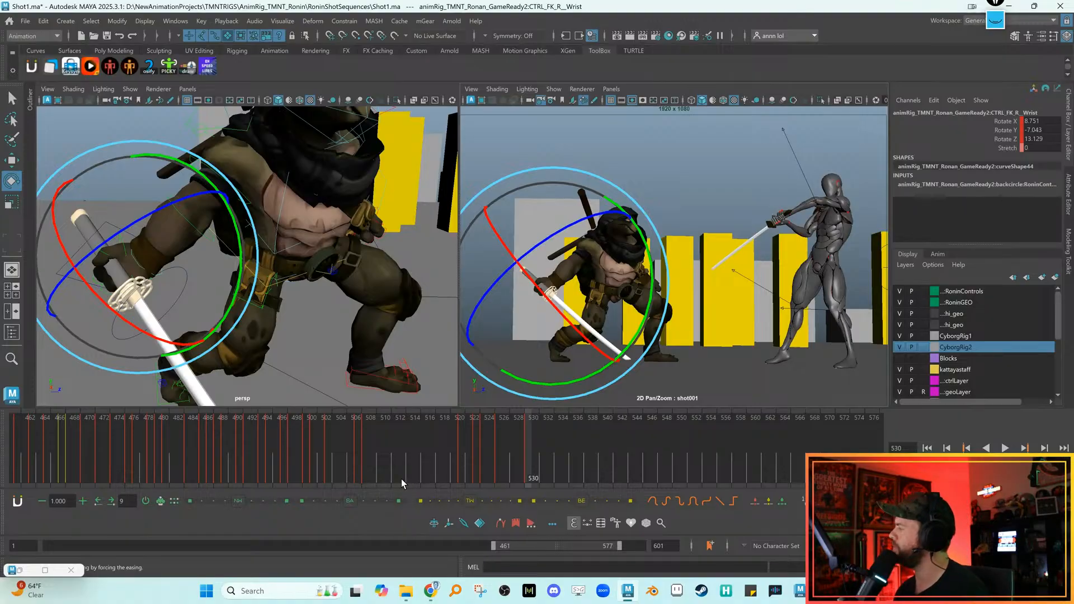
key("alt+v")
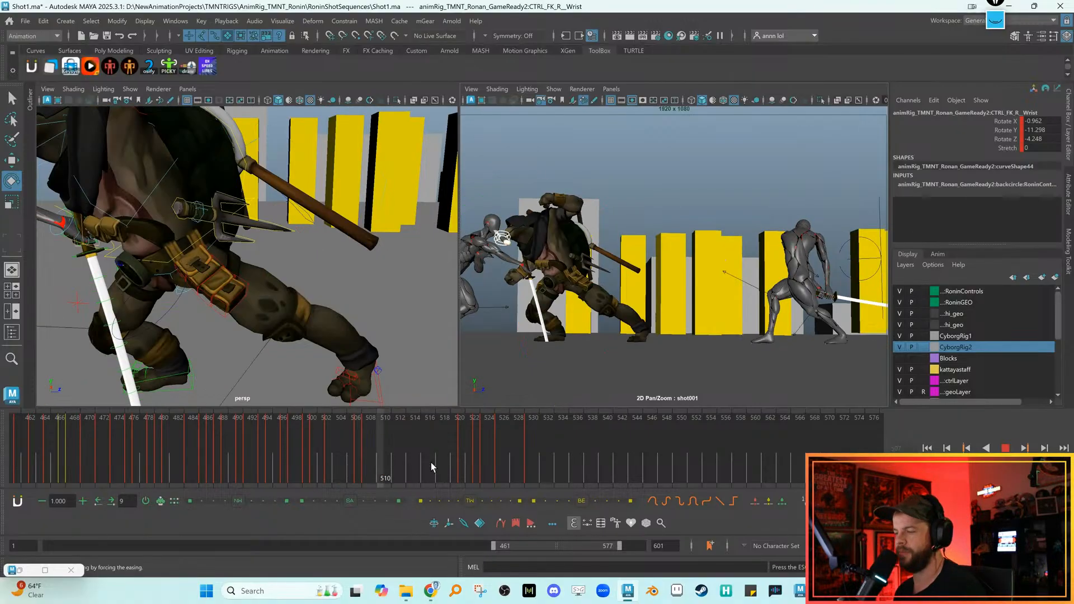
Step between the keys at frames 524 and 526 to examine how the turtle moves out of the slash
left_click(445, 463)
key("comma")
key("comma")
key("comma")
key("period")
key("comma")
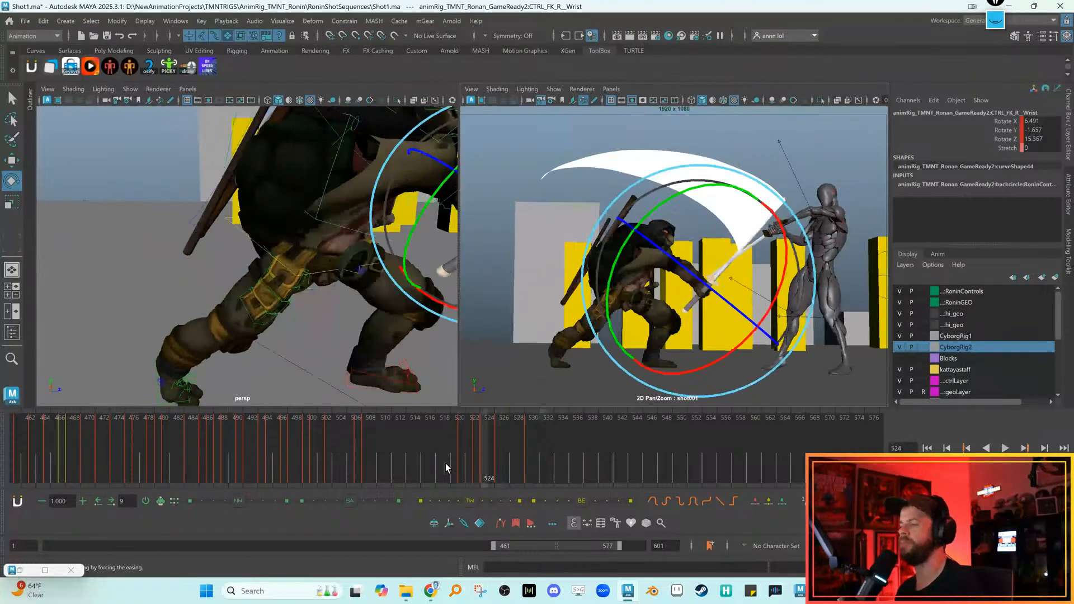
key("period")
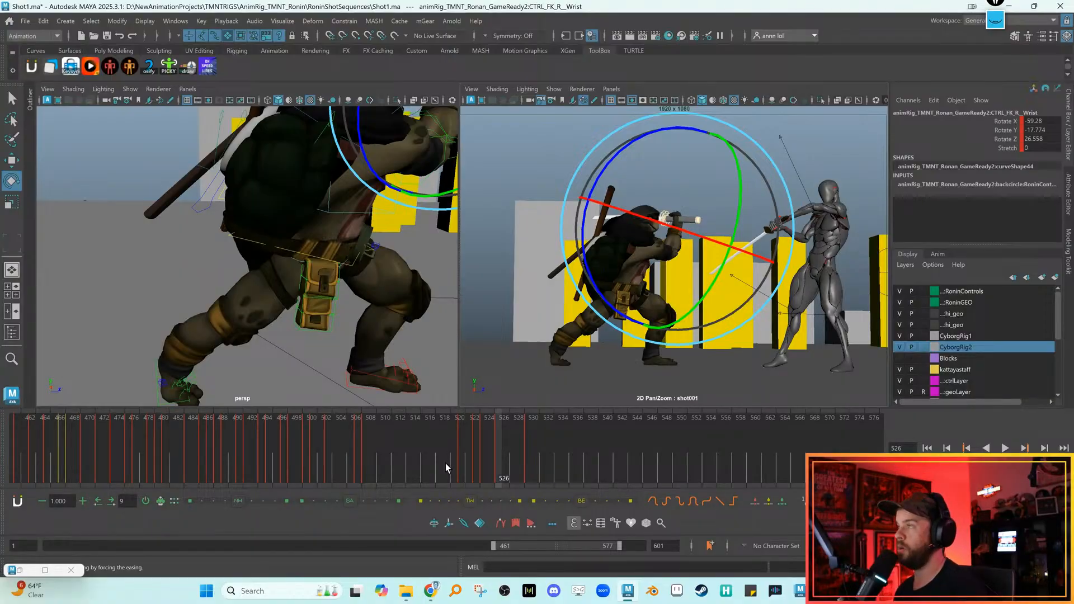
key("comma")
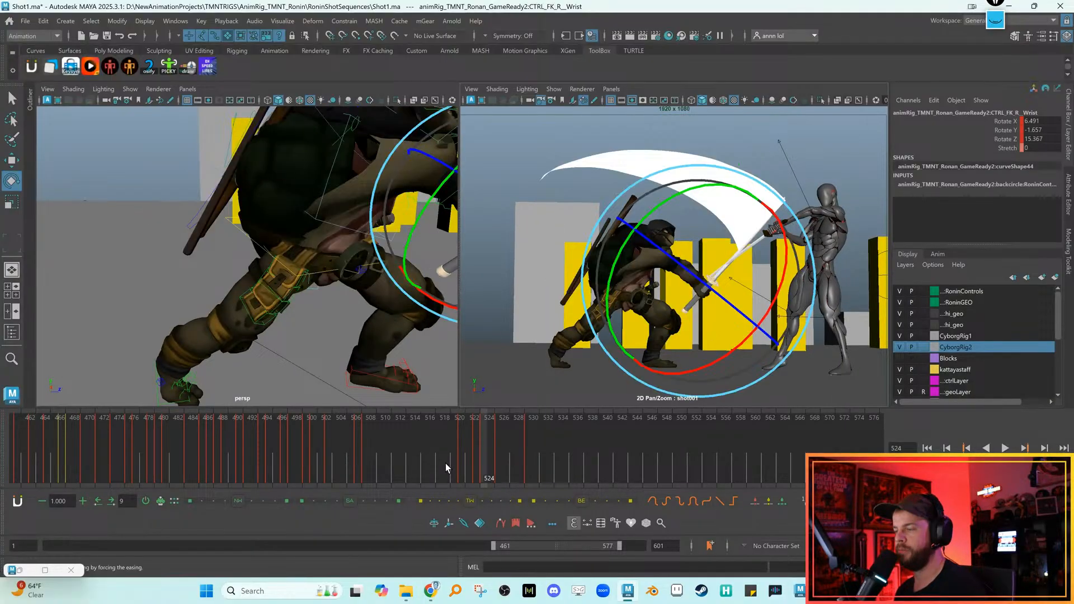
Replay the slash and step from the frame 526 pose to frame 530 to examine the transition
key("alt+v")
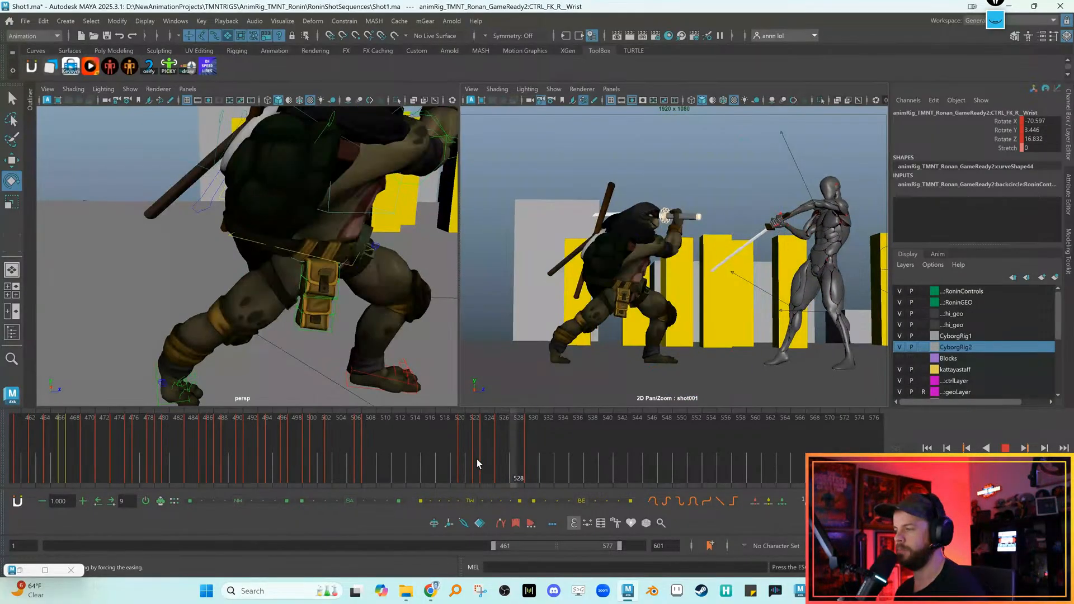
left_click(505, 454)
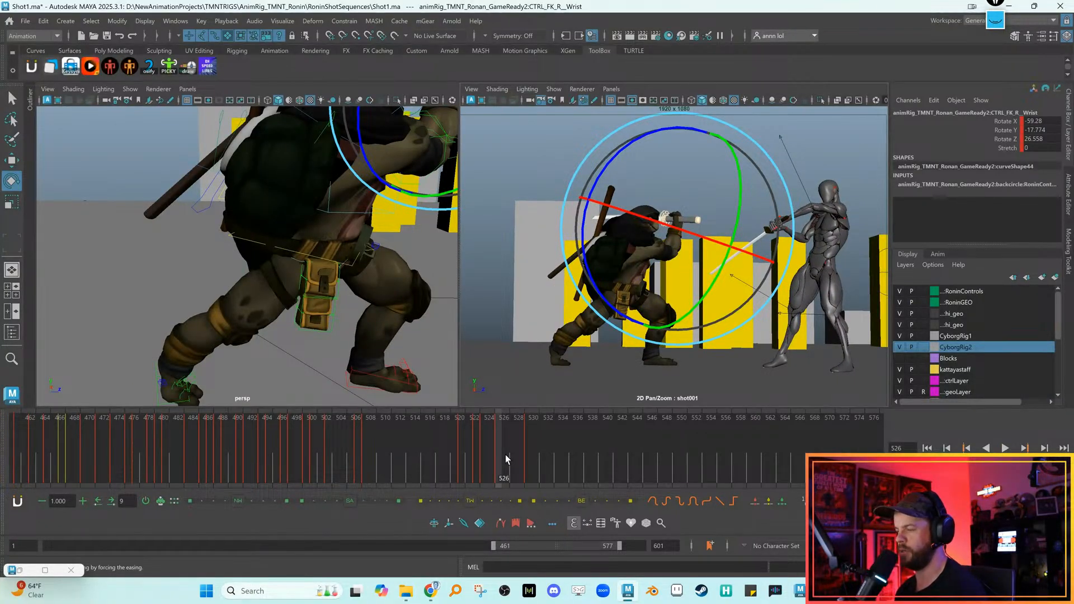
key("period")
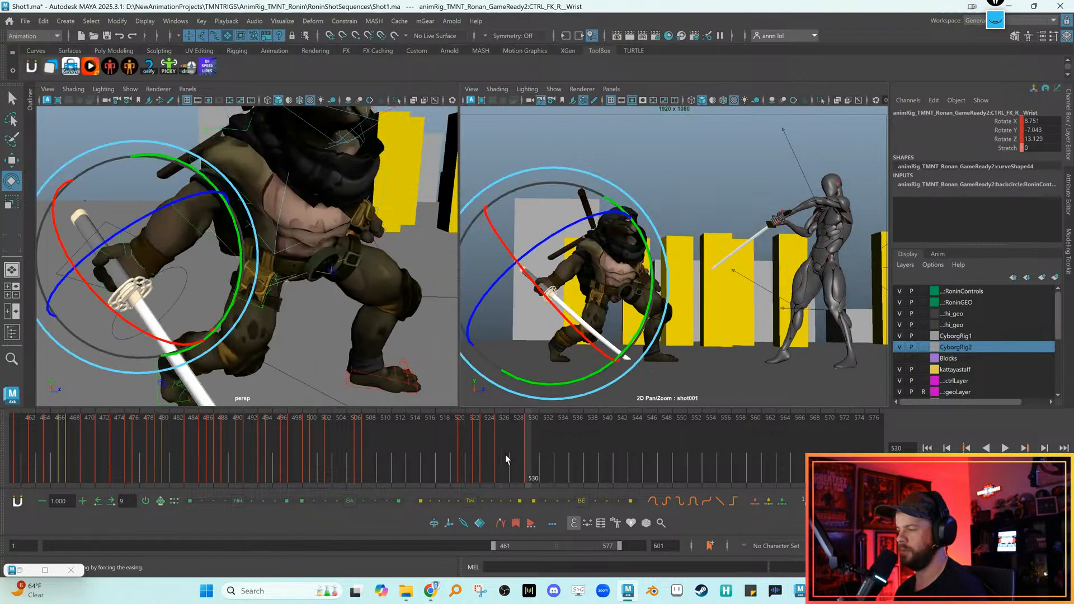
left_click(505, 454)
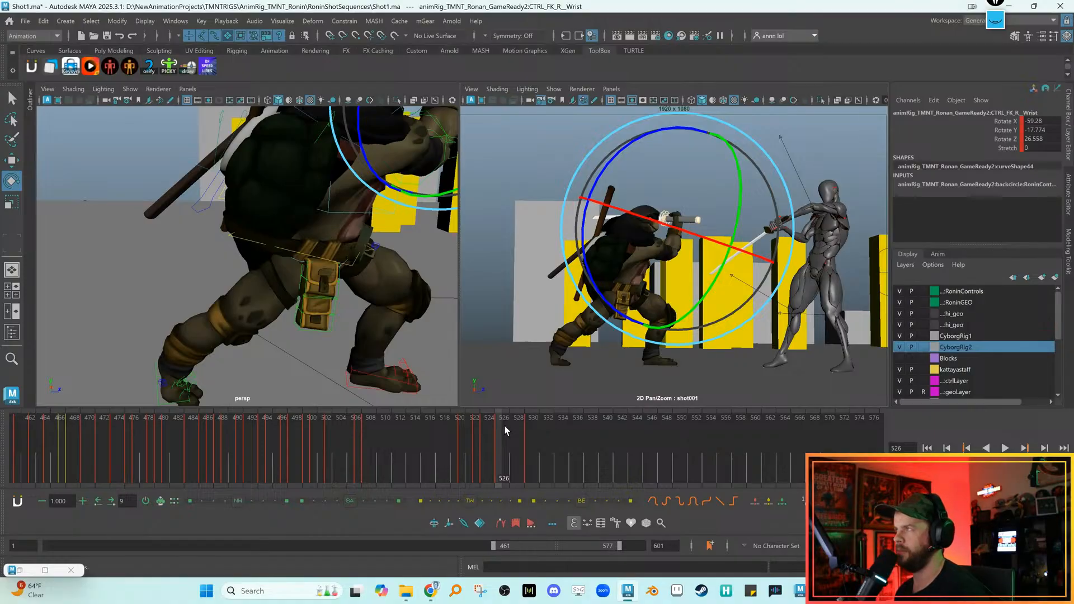
left_click(464, 447)
key("alt+v")
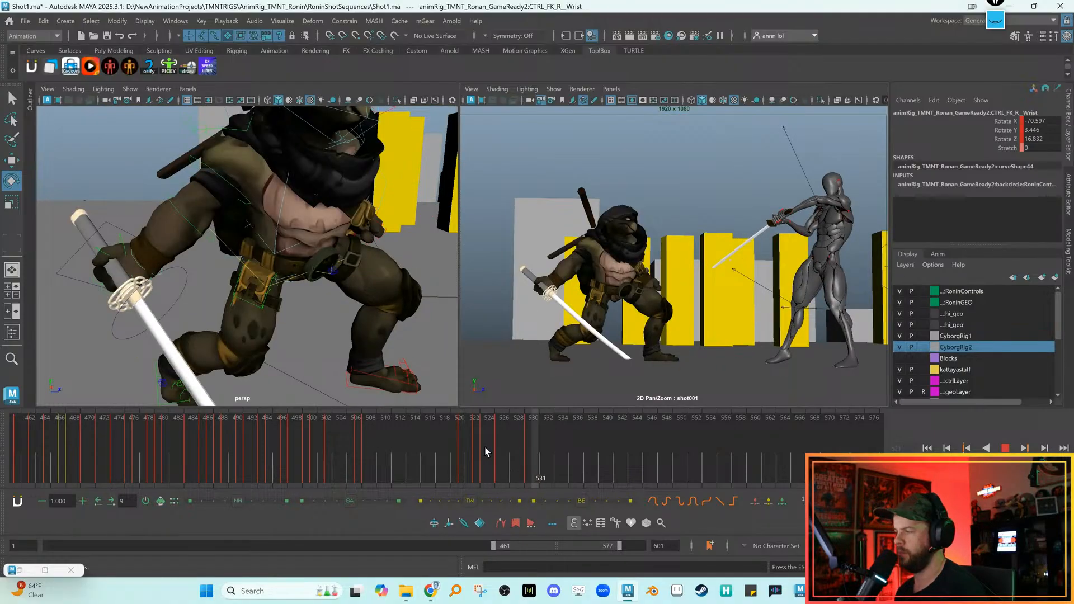
left_click(500, 450)
key("comma")
key("period")
key("period")
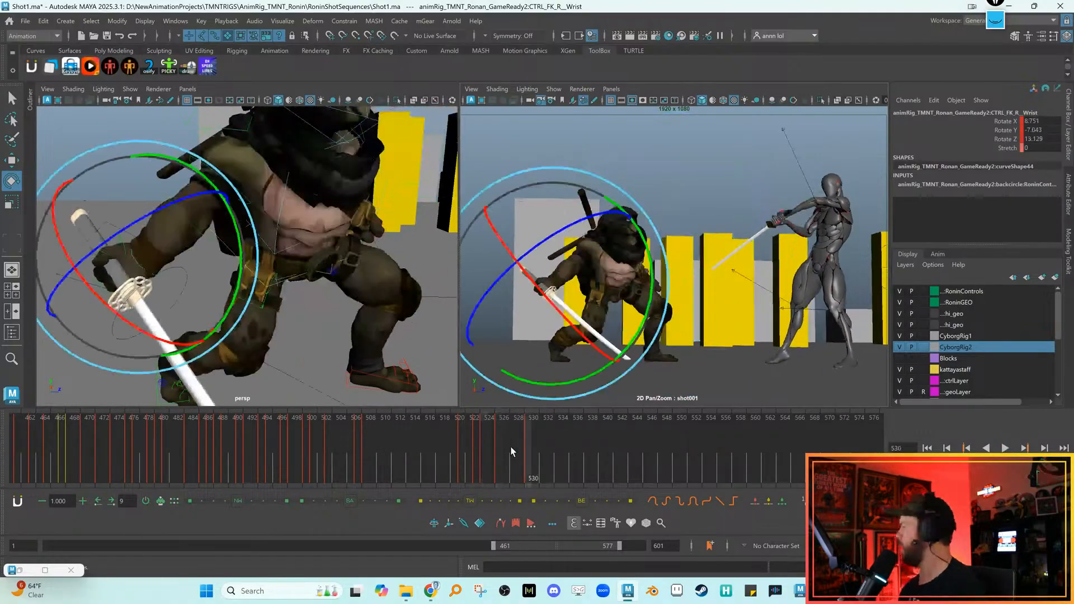
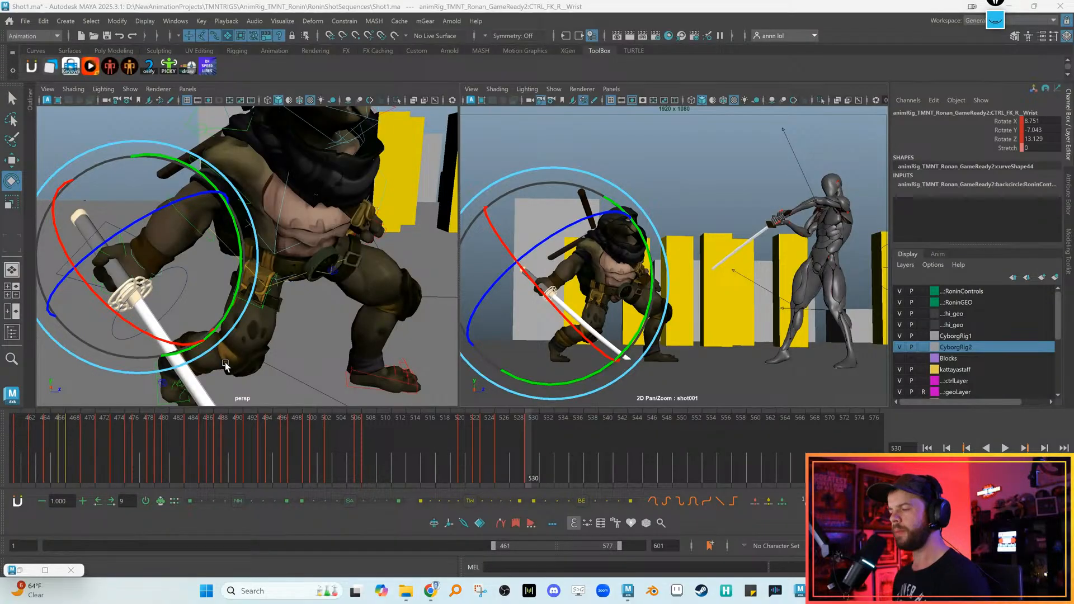
Play the shot from around frame 506 and flip through the neighbouring keys to recheck the frame 530 pose
left_click(354, 450)
key("alt+v")
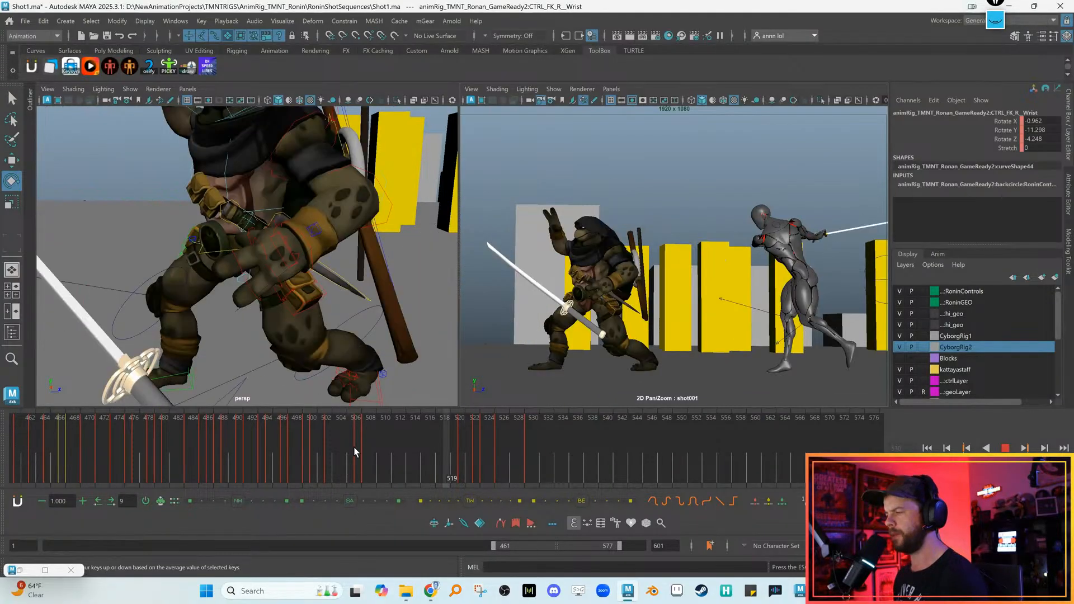
key("alt+v")
key("alt+v")
key("alt+v")
key("period")
key("comma")
key("period")
key("comma")
key("period")
key("alt+comma")
key("alt+period")
Rotate the turtle's chest control at frame 530 to about X -8.0, Y 10.5, Z 0.8
key("w")
middle_click_drag(277, 342, 261, 364, "alt")
left_click(270, 201)
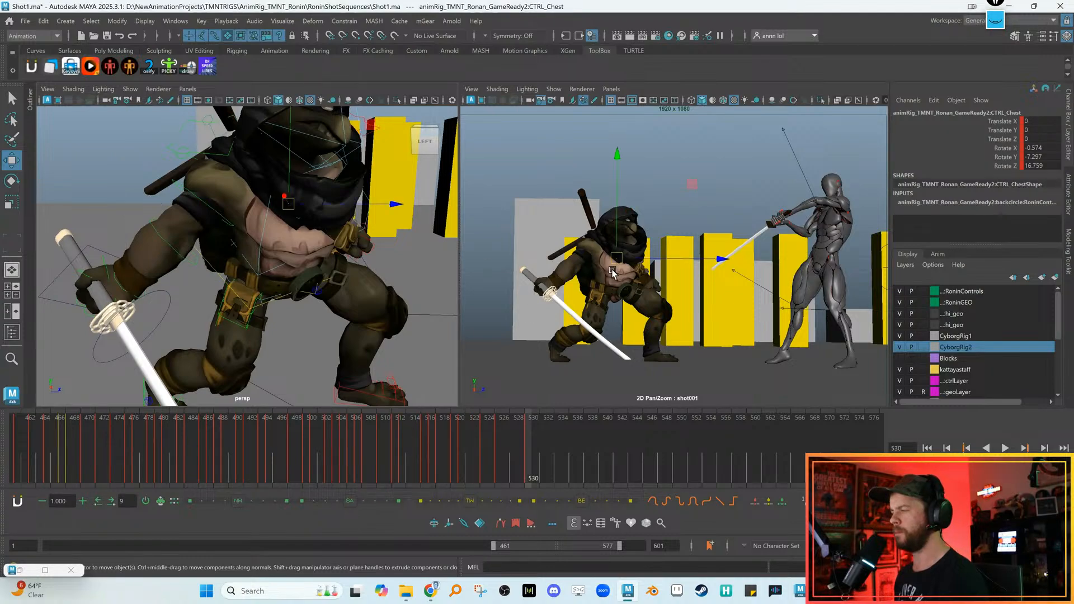
key("e")
left_click_drag(625, 295, 582, 237)
key("w")
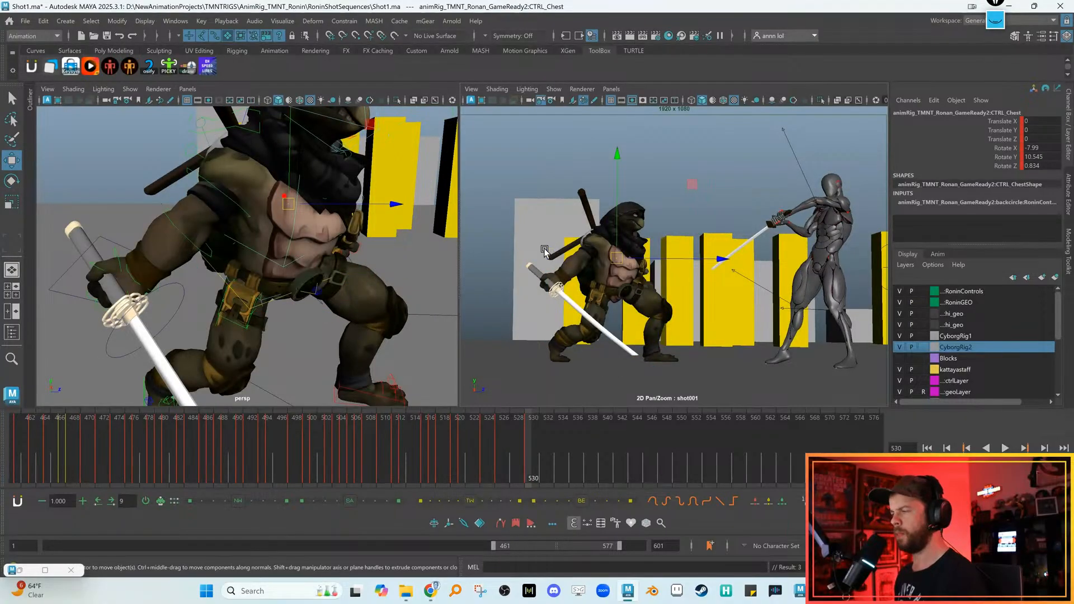
Rotate the right shoulder FK control at frame 530 to about X -80.6, Y -41.8, Z -103.6, swinging the sword arm forward
left_click(224, 193)
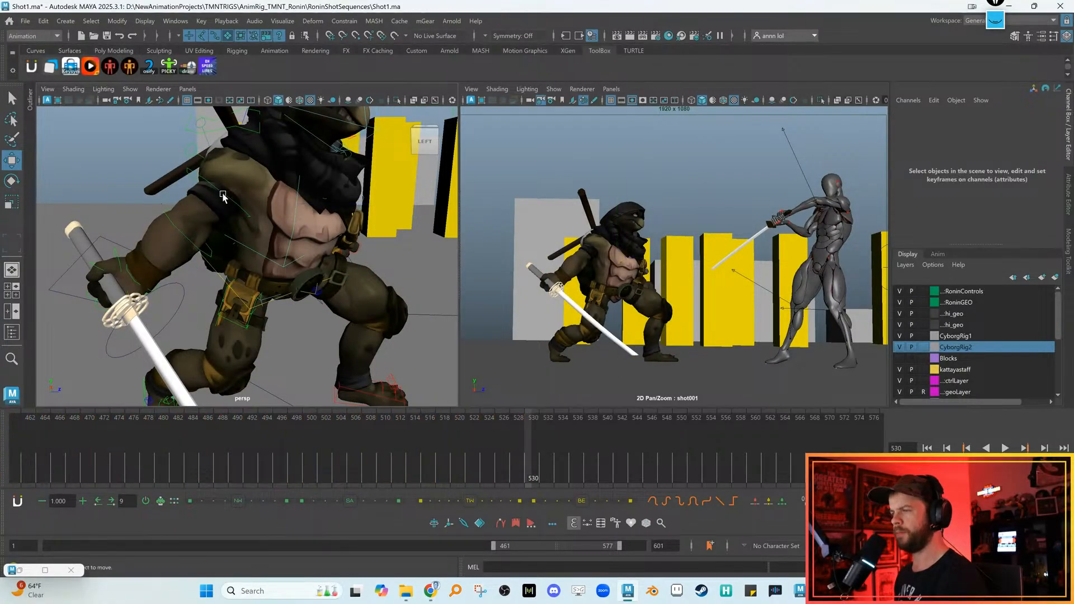
left_click(223, 196)
key("e")
left_click_drag(647, 309, 230, 209)
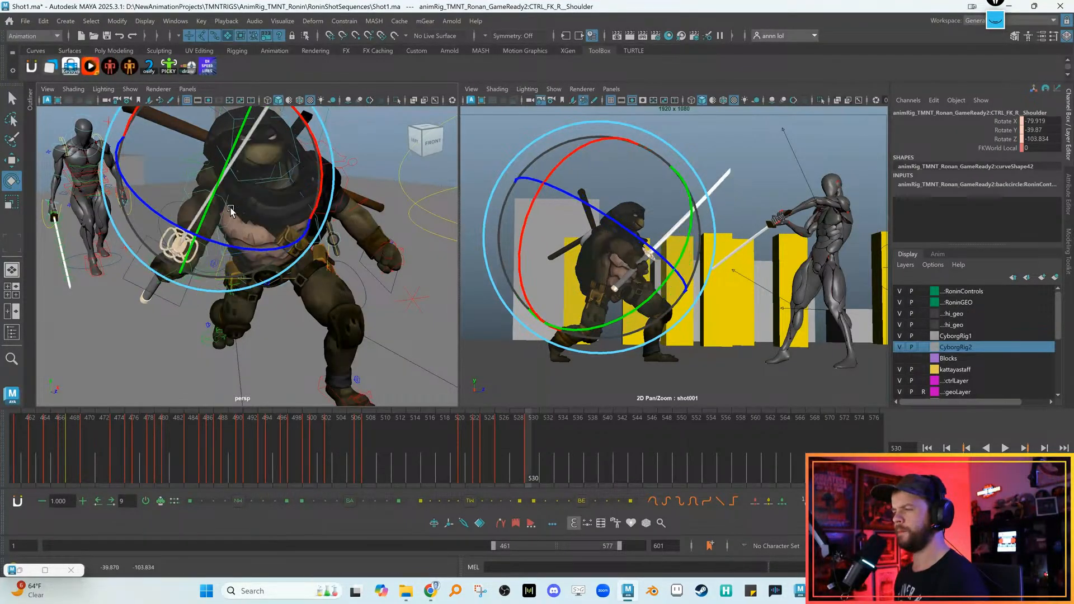
left_click(230, 209)
key("w")
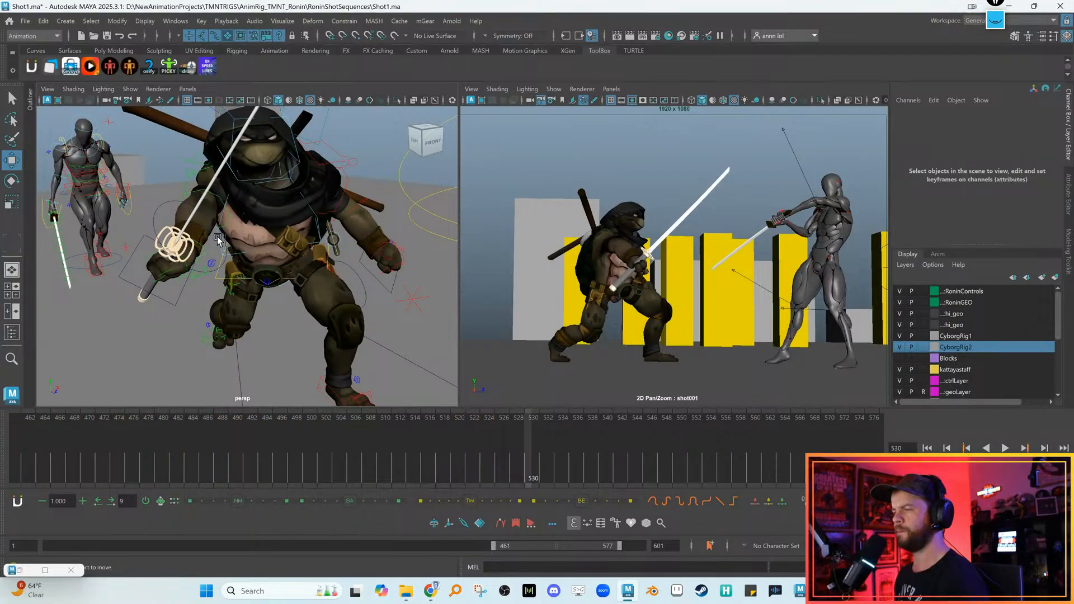
Twist the chest control at frame 530 to about X -9.3, Y 51.9, Z -9.3
left_click(255, 246)
key("e")
scroll(255, 246, "down", 2)
left_click_drag(254, 246, 322, 250)
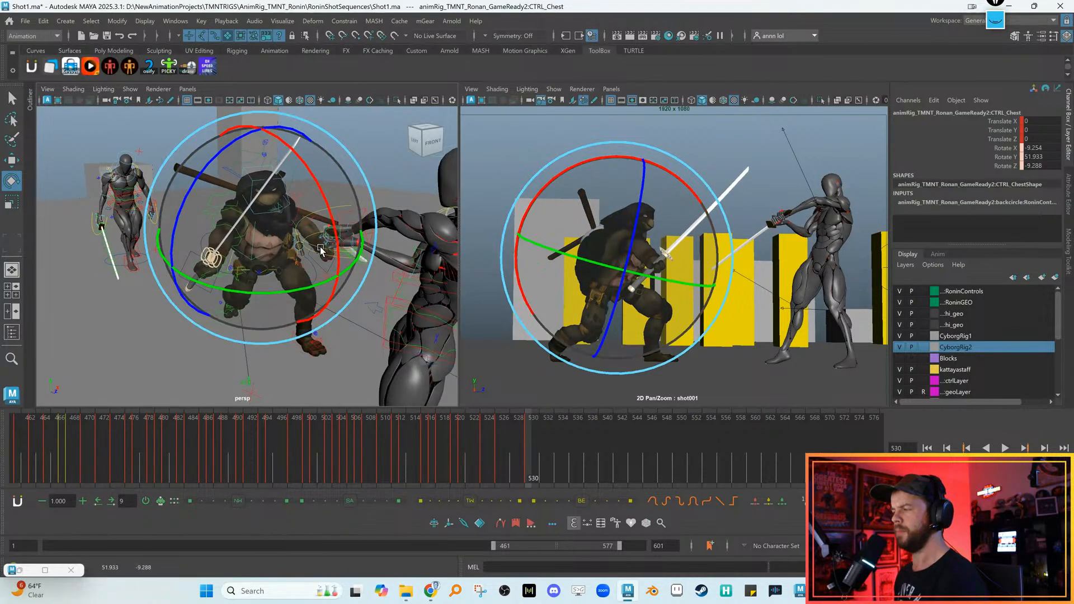
key("w")
Rotate the right shoulder FK control at frame 530 to about X -58.4, Y -11.2, Z -103.4, bringing the sword across the body
left_click(232, 214)
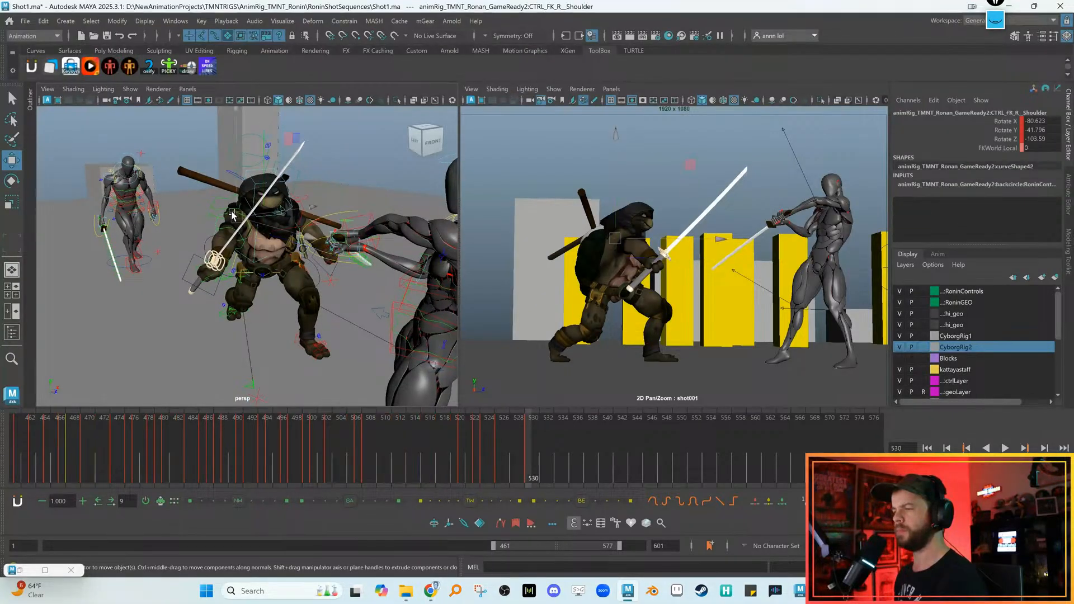
key("e")
left_click_drag(612, 260, 625, 279)
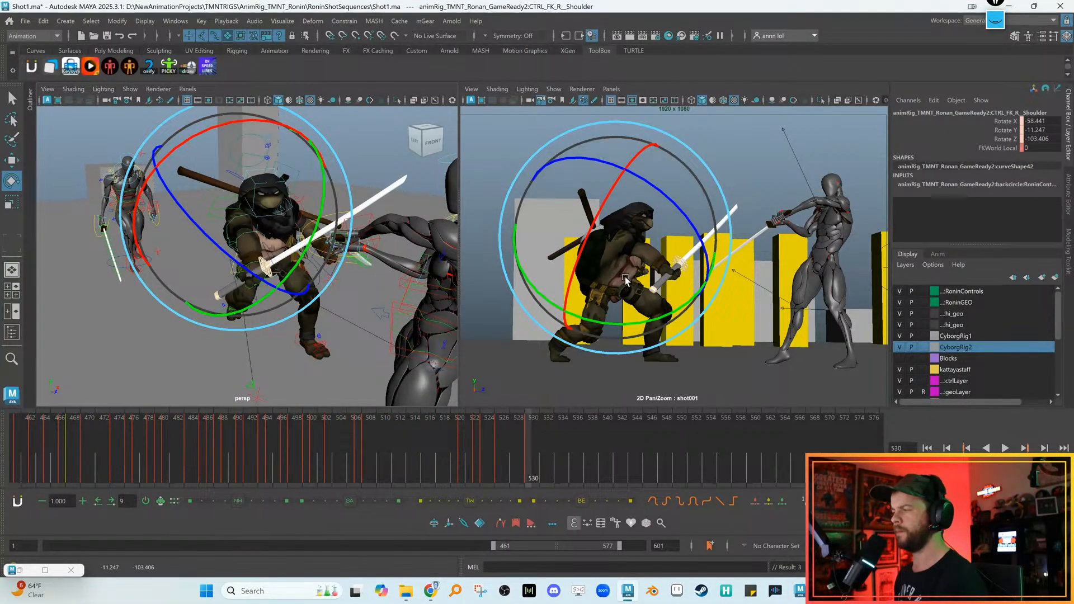
Rotate the turtle's right elbow FK control at frame 530 to about X 14.0, Y 18.2, Z 5.4, angling the sword upward
key("w")
left_click(248, 234)
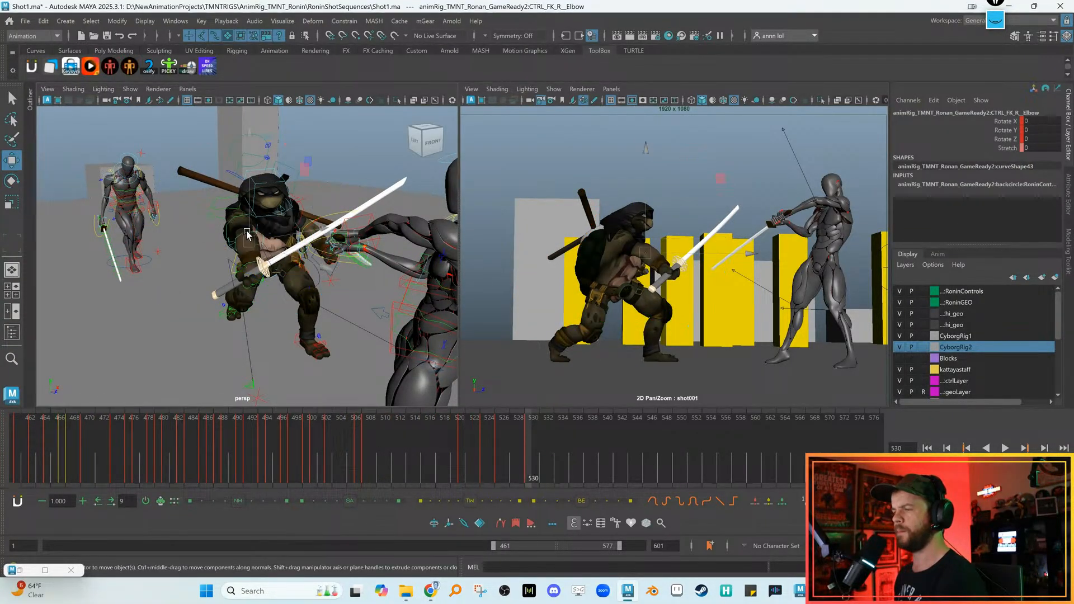
key("e")
left_click_drag(262, 257, 297, 282)
key("w")
left_click(300, 268)
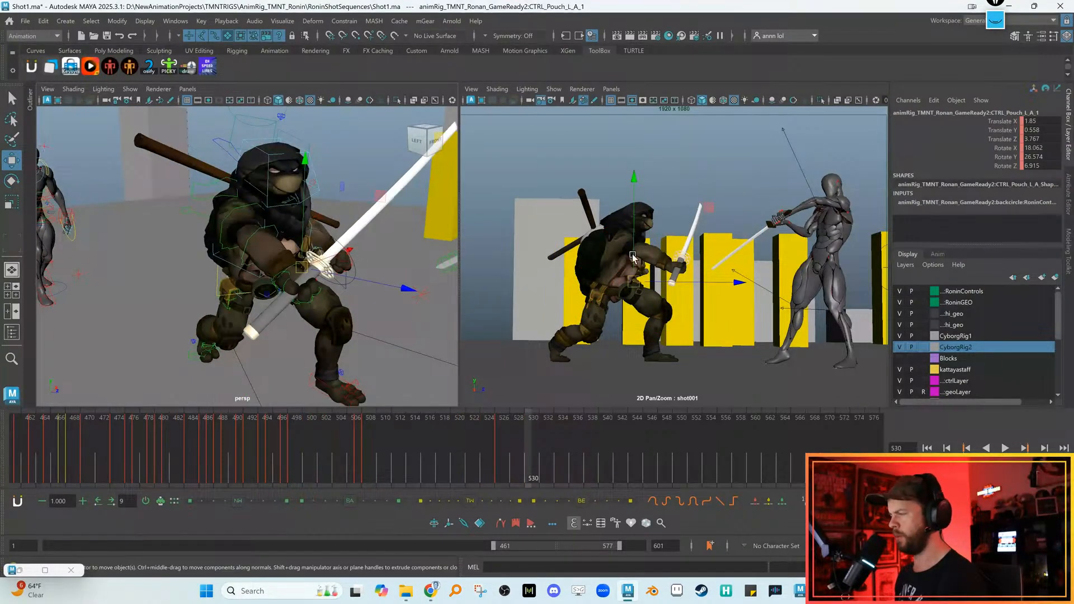
key("e")
left_click_drag(611, 234, 595, 241)
key("ctrl+z")
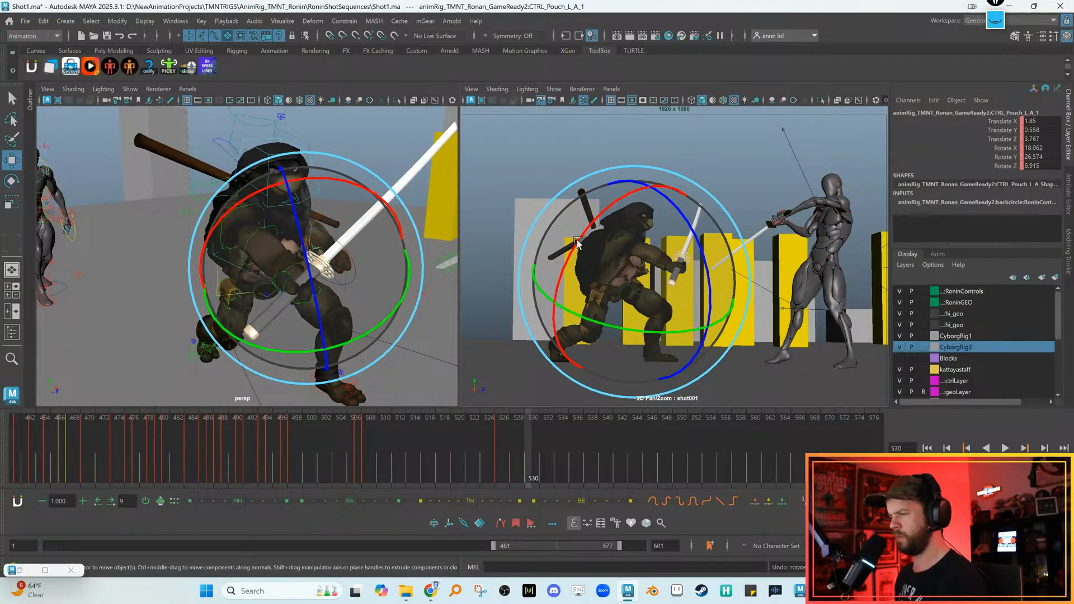
Rotate the right wrist FK control to about X 7.9, Y -7.4, Z 2.0 and key it at frame 530
key("w")
left_click_drag(270, 286, 318, 278, "alt")
scroll(318, 280, "up", 3)
left_click(389, 258)
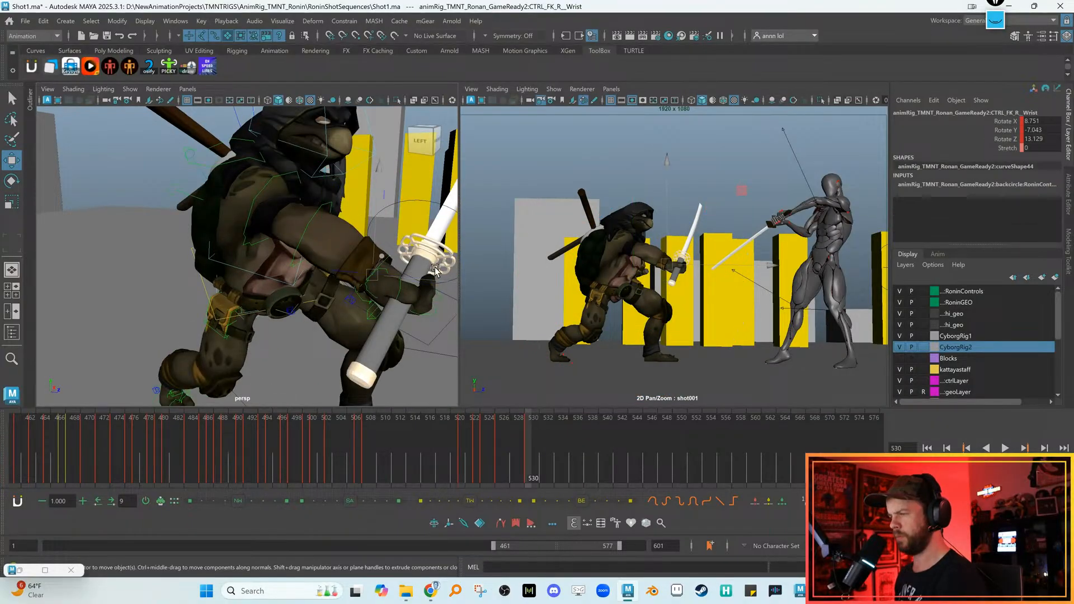
key("e")
left_click_drag(626, 237, 713, 274)
left_click_drag(624, 235, 619, 226)
left_click_drag(624, 291, 646, 243)
key("s")
key("s")
Compare frame 530 with the previous frame and examine the sword arm pose from several angles around the turtle
key("alt+comma")
key("alt+period")
key("alt+comma")
key("alt+period")
key("alt+comma")
key("alt+period")
key("w")
scroll(332, 241, "down", 4)
left_click_drag(332, 241, 313, 251, "alt")
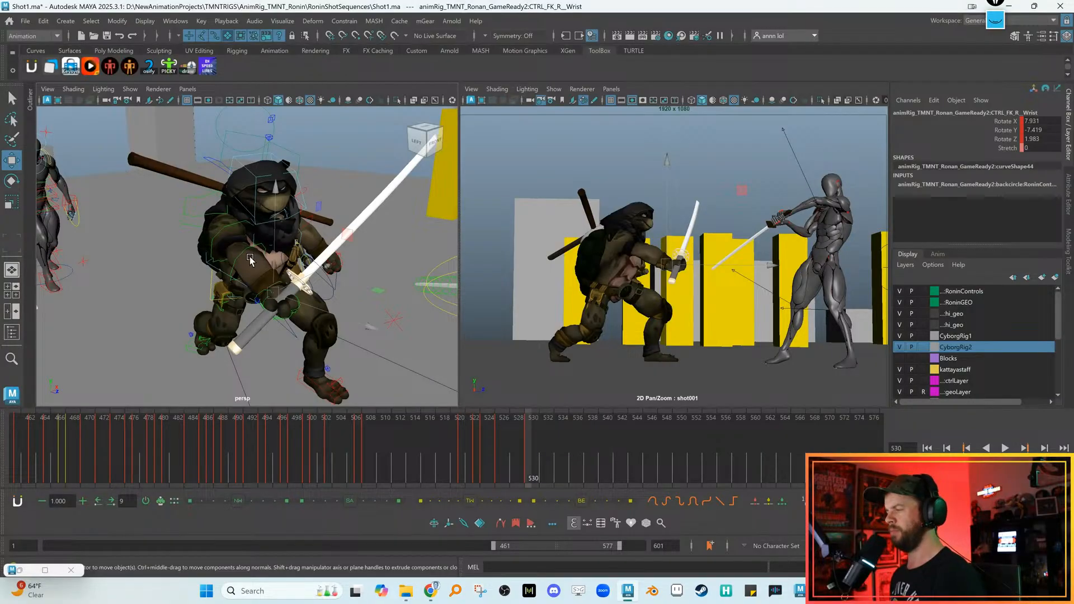
left_click_drag(336, 259, 311, 250, "alt")
scroll(311, 250, "up", 1)
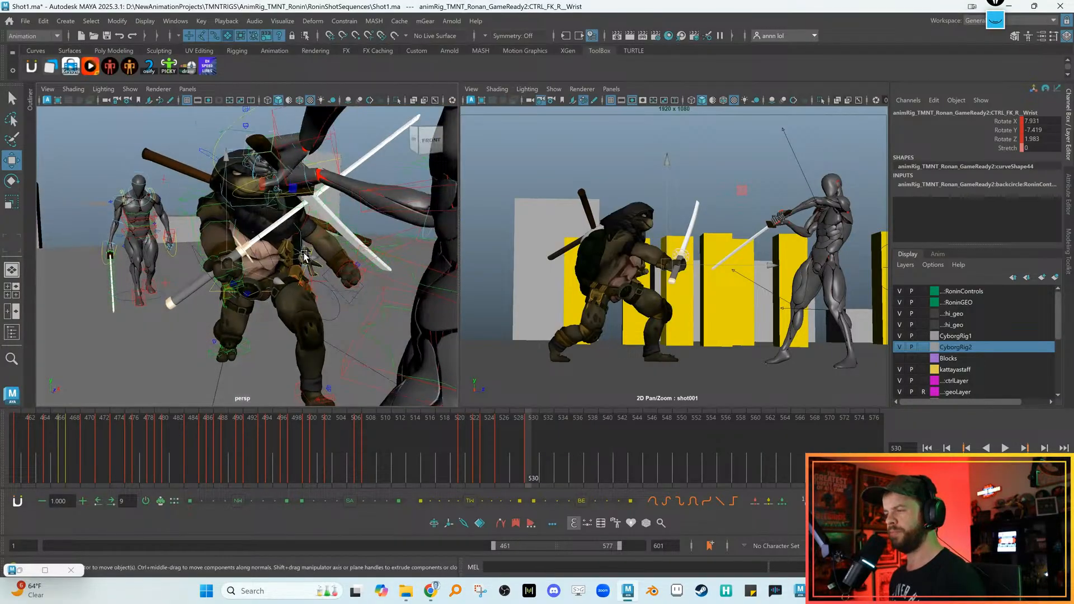
key("alt+comma")
key("alt+period")
key("alt+comma")
key("alt+period")
left_click_drag(240, 258, 299, 257, "alt")
scroll(299, 257, "up", 2)
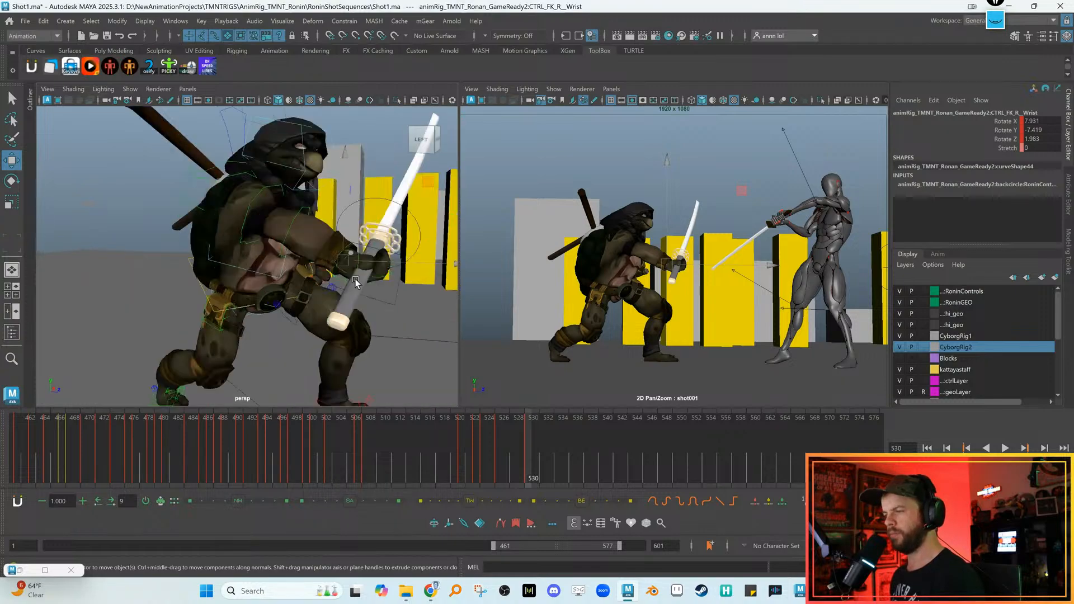
left_click(345, 208)
left_click(353, 246)
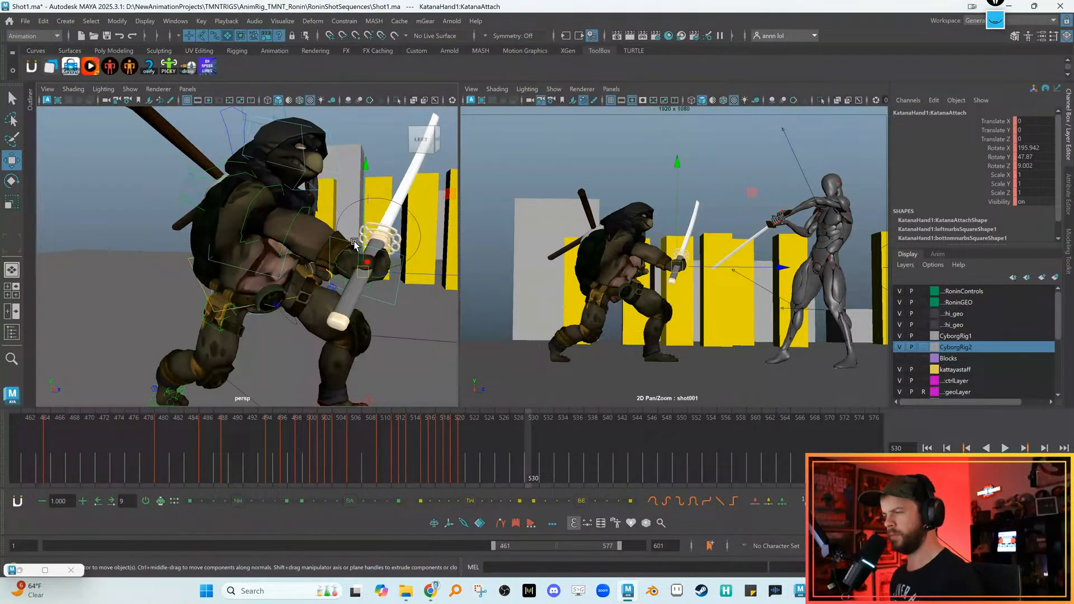
scroll(354, 236, "up", 3)
left_click(253, 239)
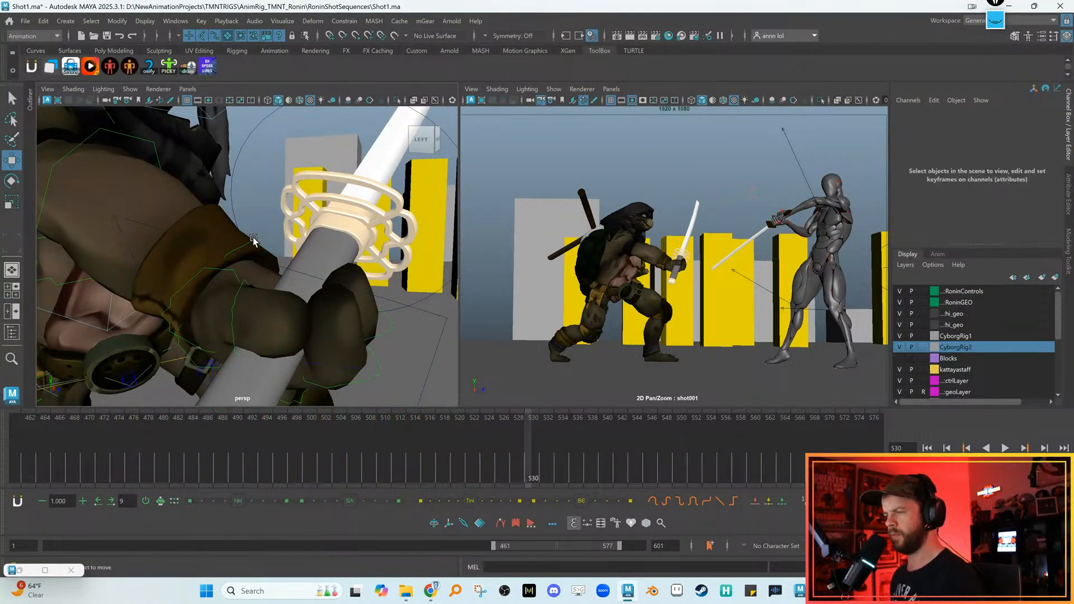
key("e")
key("f")
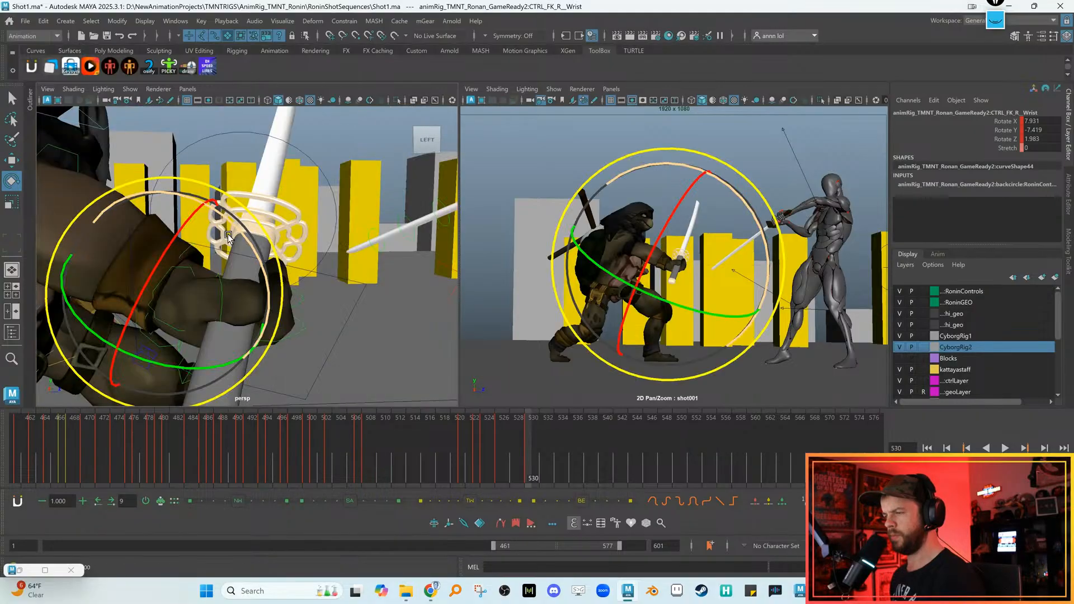
key("ctrl+z")
key("ctrl+z")
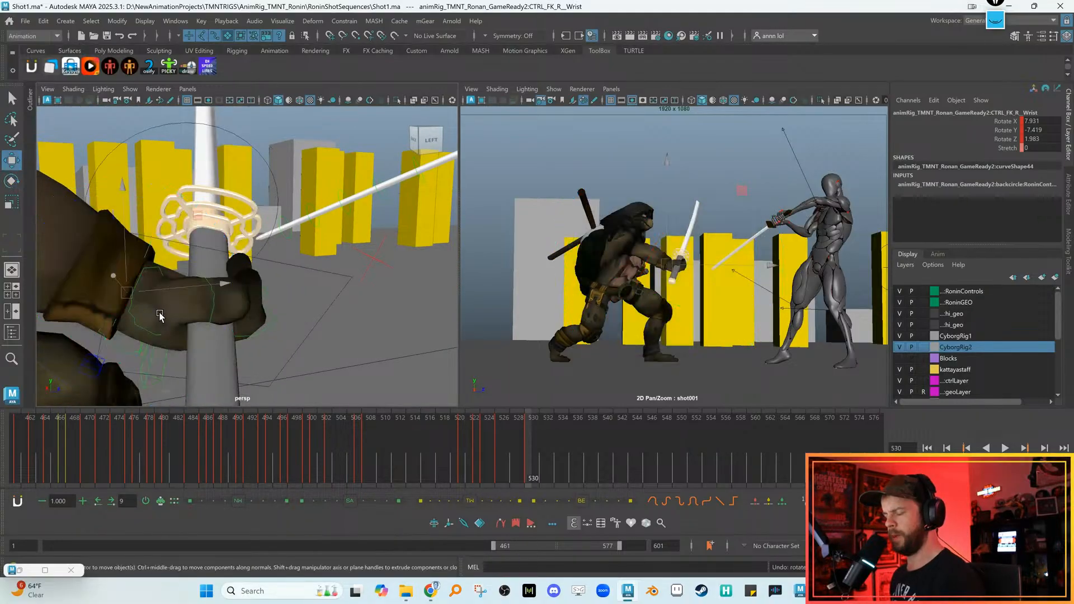
Rotate the right wrist FK control again at frame 530 to stand the blade more upright, checking against the neighbouring frame
left_click_drag(159, 316, 175, 309, "alt")
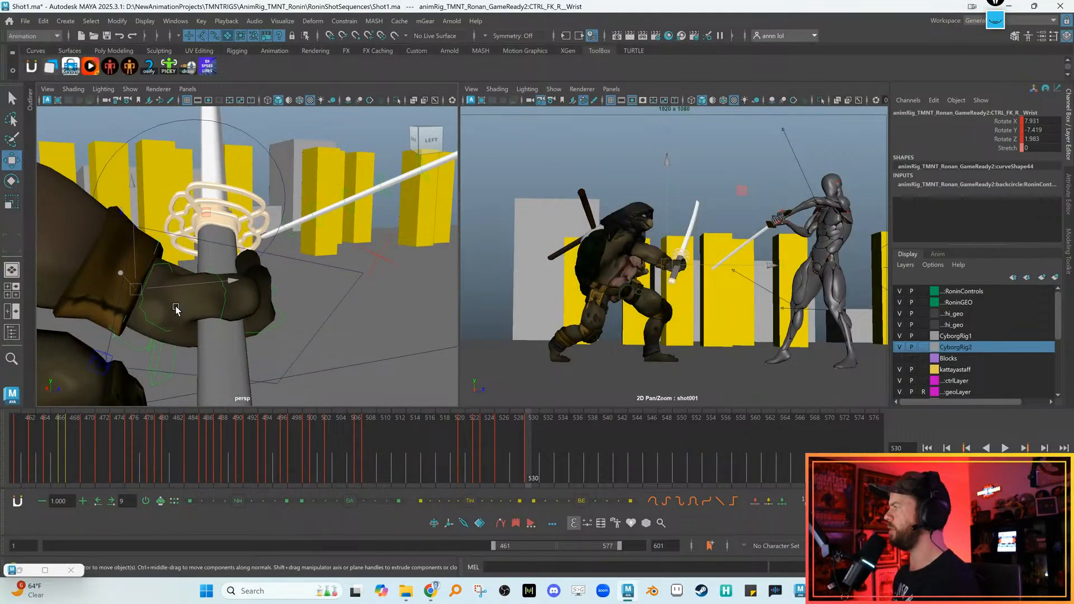
left_click_drag(205, 340, 156, 267, "alt")
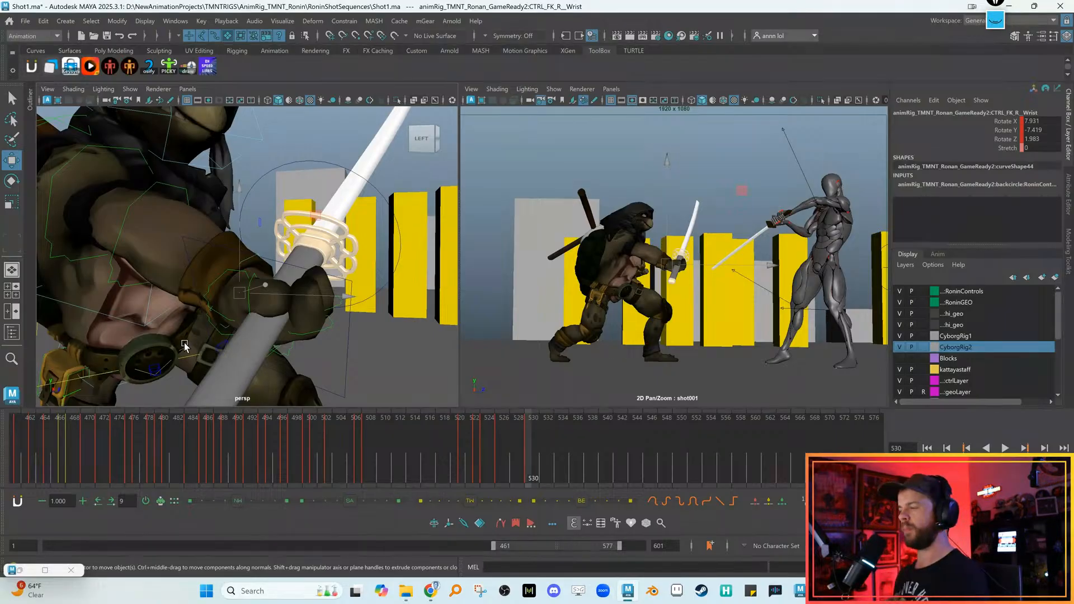
left_click_drag(272, 339, 267, 312, "alt")
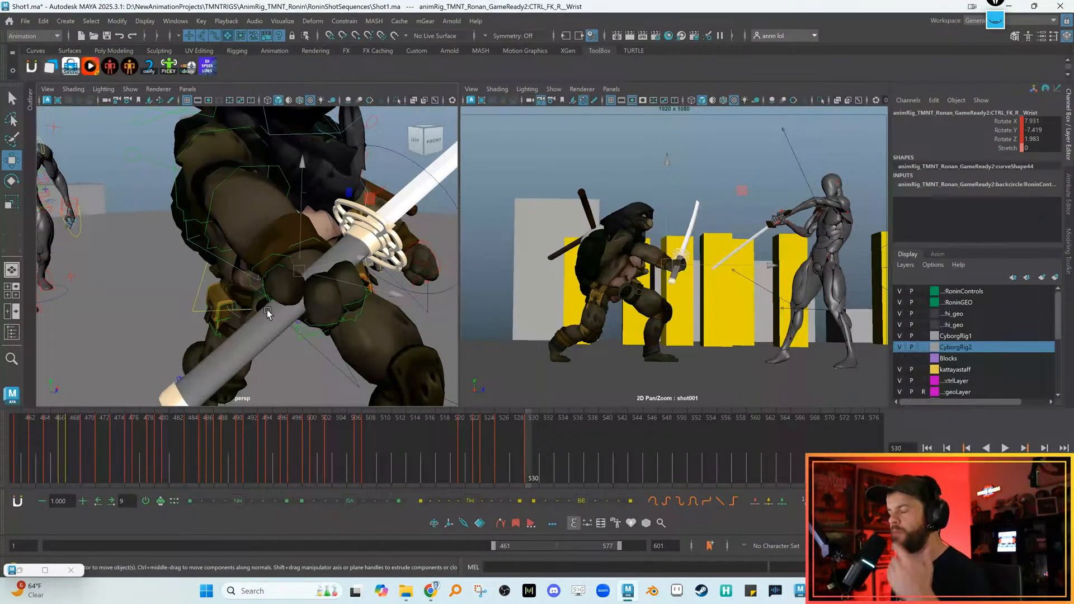
left_click_drag(369, 291, 328, 273, "alt")
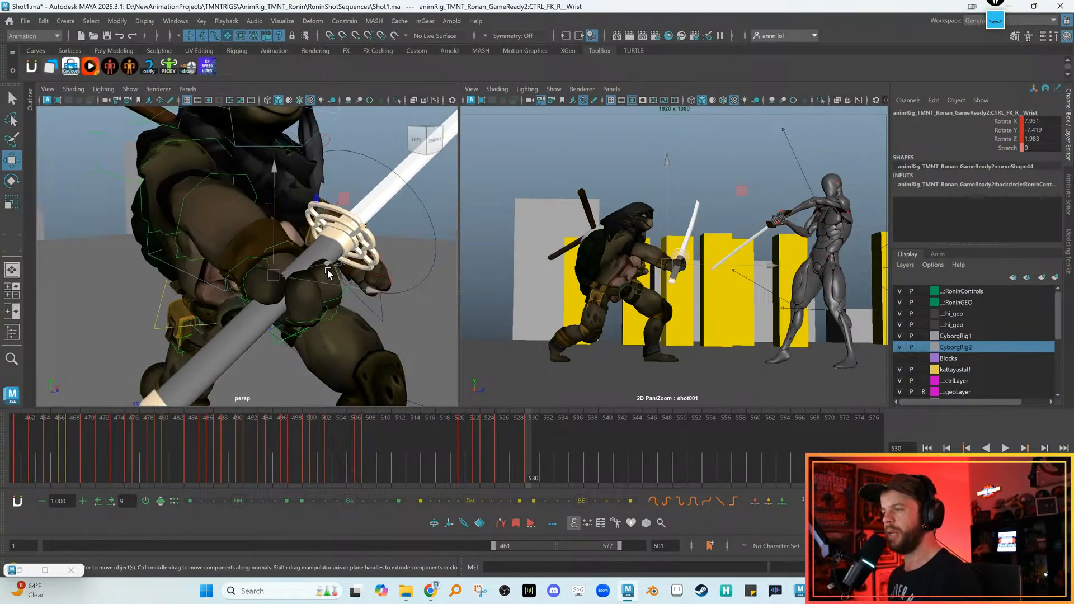
left_click(285, 242)
left_click_drag(285, 241, 274, 250, "alt")
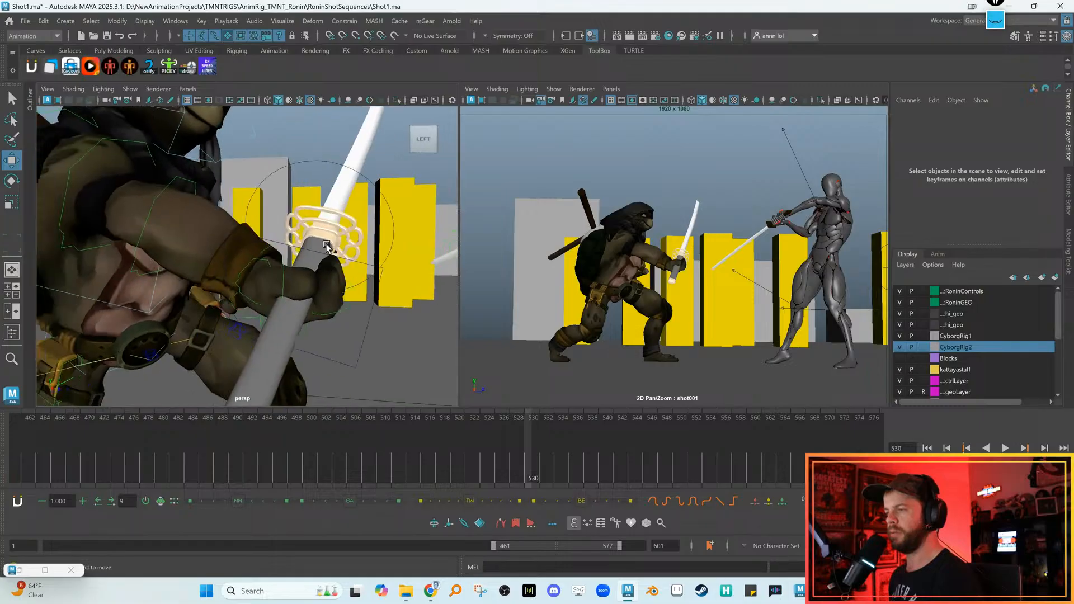
left_click(274, 250)
key("e")
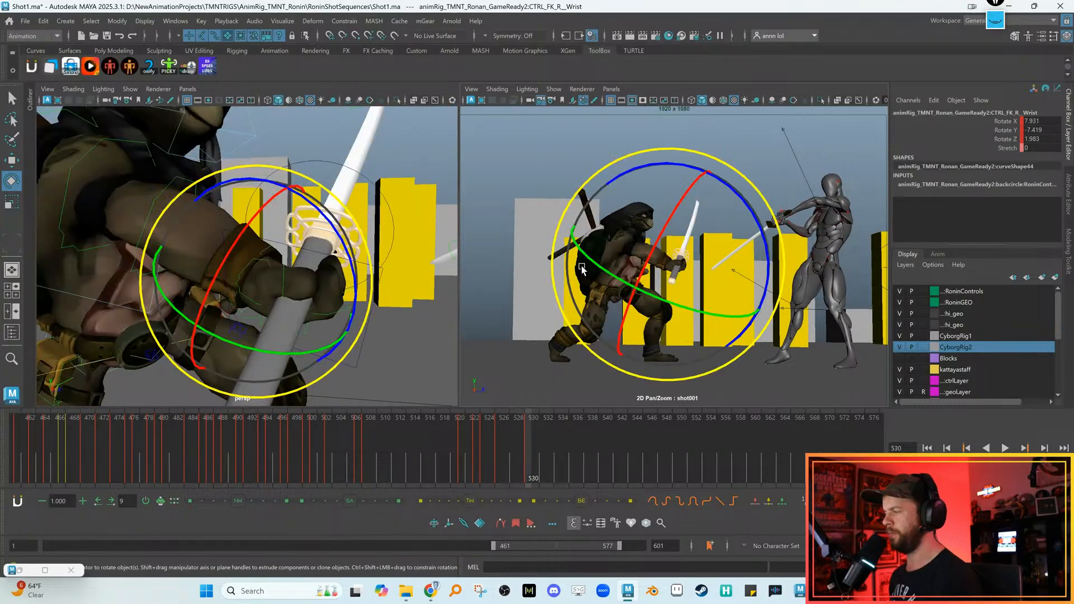
left_click_drag(640, 272, 650, 204)
key("comma")
key("period")
Set the right elbow FK control's Stretch to about -50.2 at frame 530, extending the sword arm, and compare with the neighbouring frame
key("w")
scroll(213, 217, "down", 1)
left_click(189, 186)
left_click(1007, 147)
middle_click_drag(753, 149, 612, 152)
key("comma")
key("period")
key("comma")
key("period")
key("comma")
key("period")
Reset the left collar control's rotation to 0 on all axes at frame 530
key("w")
left_click_drag(416, 282, 207, 254, "alt")
left_click_drag(358, 240, 290, 244, "alt")
right_click_drag(347, 240, 423, 235, "alt")
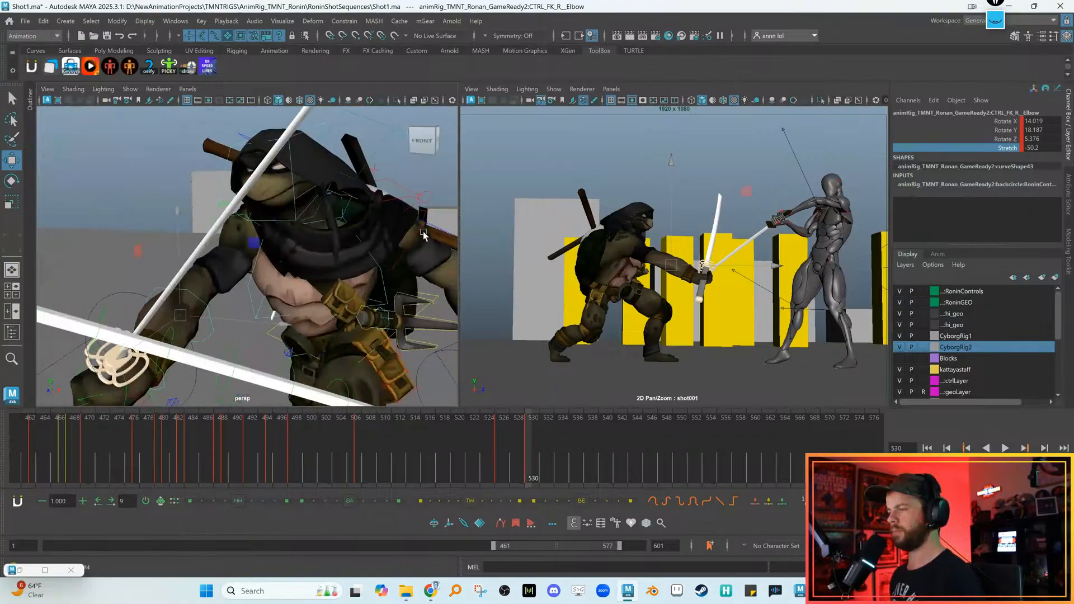
left_click(395, 186)
left_click(394, 183)
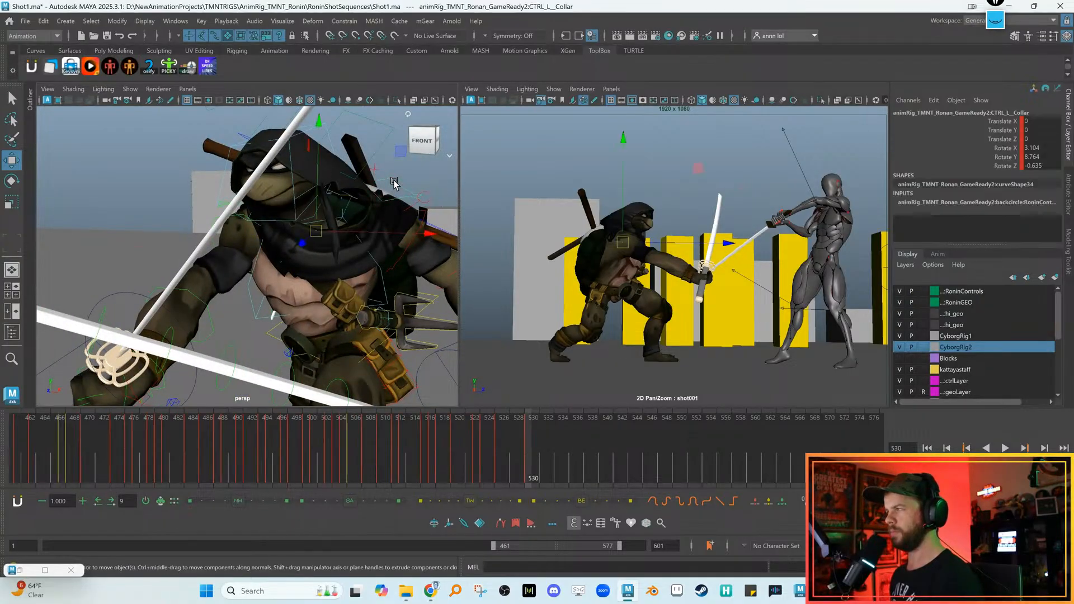
key("alt+r")
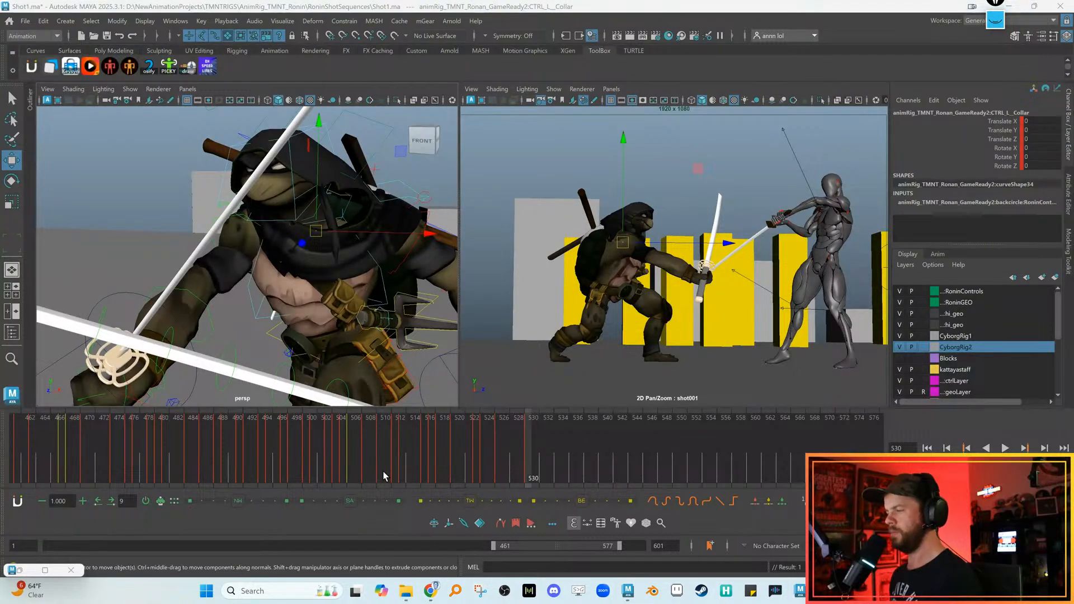
Rotate the left shoulder FK control at frame 530 to lift the left upper arm
middle_click_drag(352, 228, 291, 249, "alt")
scroll(291, 250, "down", 3)
key("e")
mouse_move(339, 248)
left_mouse_down("alt")
mouse_move(263, 216)
mouse_move(320, 252)
left_mouse_up("alt")
key("w")
left_click(302, 258)
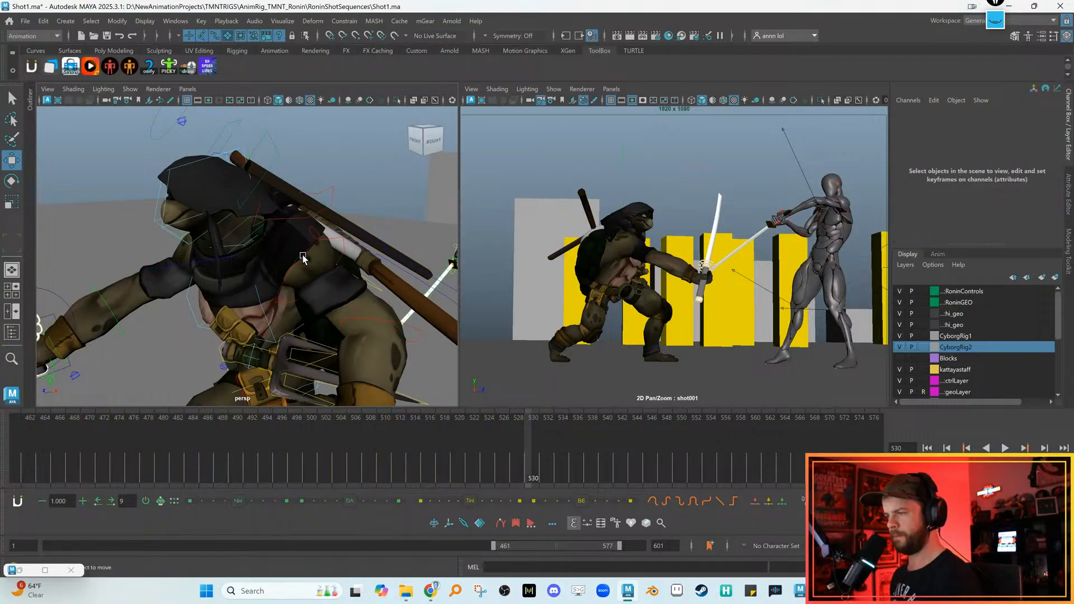
left_click(301, 254)
key("e")
middle_click_drag(356, 262, 354, 242, "alt")
left_click_drag(336, 237, 310, 191)
Rotate the left elbow FK control at frame 530 to about X -85.8, Y -43.0, Z 70.9, bending the forearm across the chest
key("w")
left_click(364, 175)
left_click(364, 175)
key("alt+r")
key("ctrl+z")
key("e")
left_click_drag(366, 206, 372, 220, "alt")
left_click_drag(363, 217, 316, 220)
key("w")
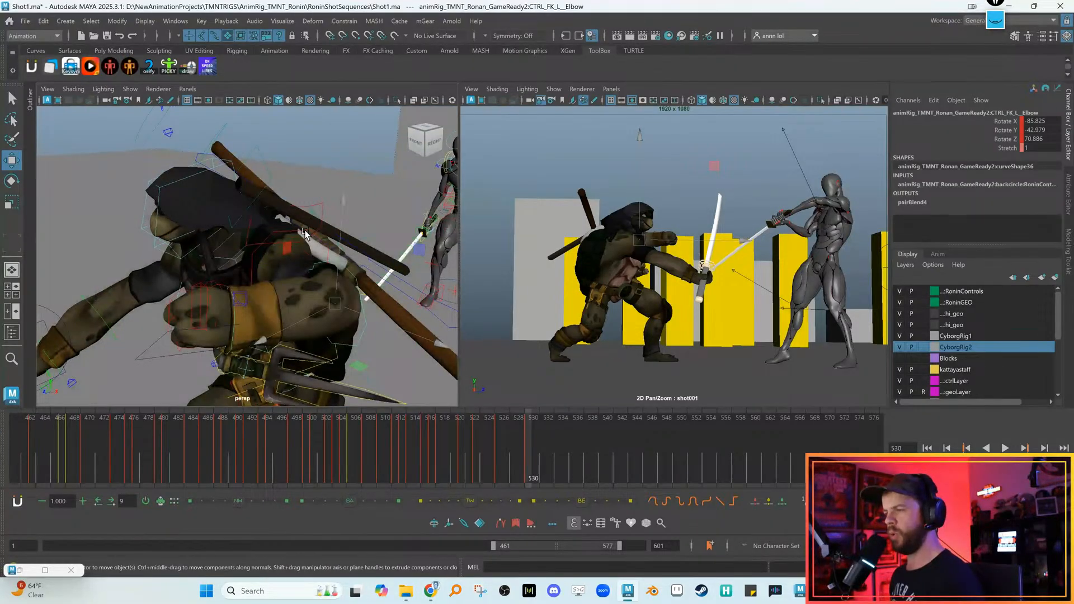
Rotate the left shoulder FK control at frame 530 to raise the left fist forward to shoulder height
left_click(305, 233)
key("e")
left_click_drag(329, 255, 270, 243)
key("w")
left_click(215, 145)
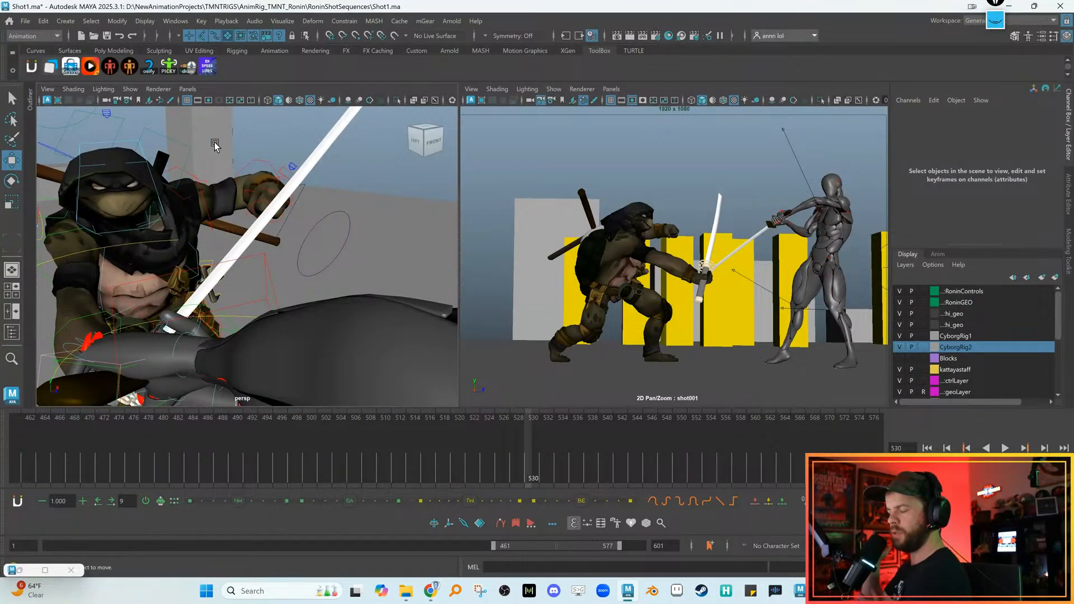
Refine the left shoulder FK rotation at frame 530 to about X 67.2, Y 57.0, Z 76.7
left_click_drag(280, 198, 251, 263, "alt")
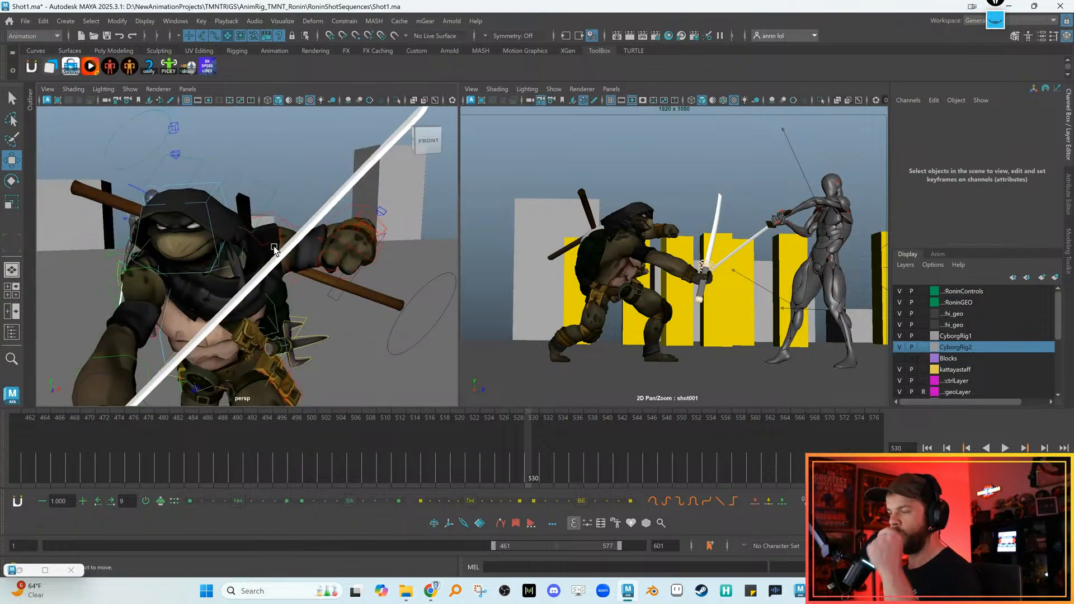
mouse_move(273, 246)
left_mouse_down("alt")
mouse_move(286, 246)
mouse_move(267, 248)
left_mouse_up("alt")
left_click(263, 240)
key("e")
middle_click_drag(276, 234, 292, 218, "alt")
left_click_drag(291, 218, 269, 249)
key("w")
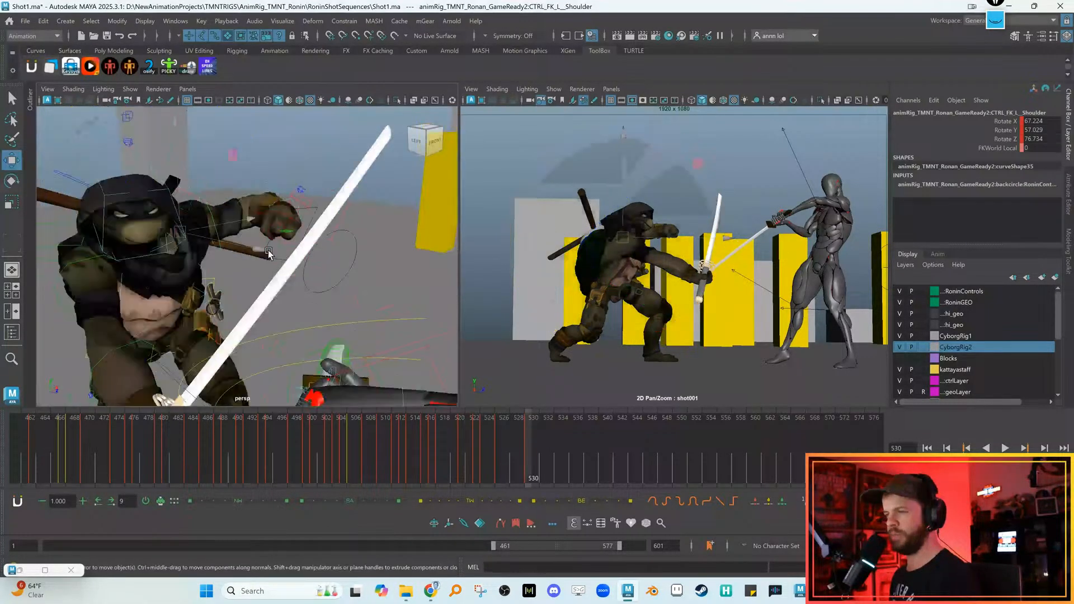
Rotate the left shoulder FK control at frame 530 to about X 51.3, Y 18.9, Z 70.8, swinging the arm back
key("f")
right_click_drag(263, 235, 240, 242, "alt")
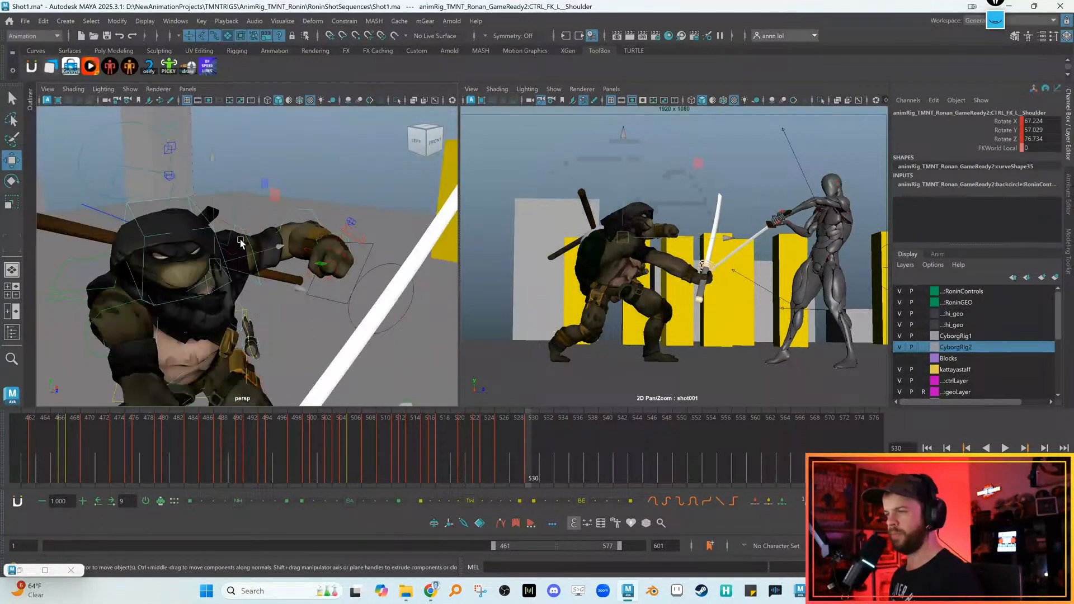
left_click(248, 179)
scroll(251, 183, "up", 3)
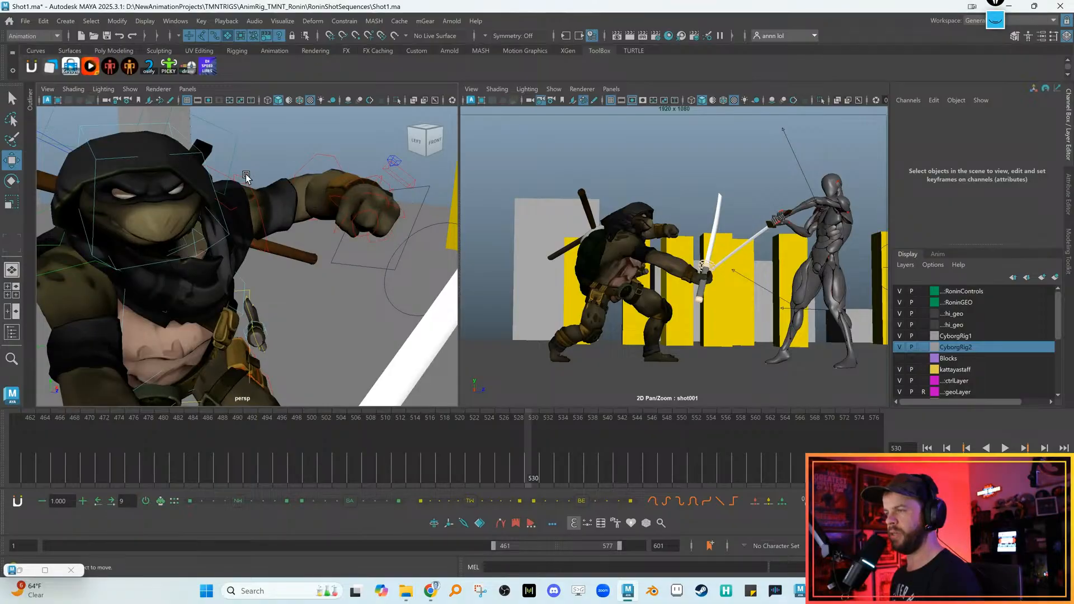
left_click(245, 179)
key("e")
middle_click_drag(288, 226, 288, 227, "alt")
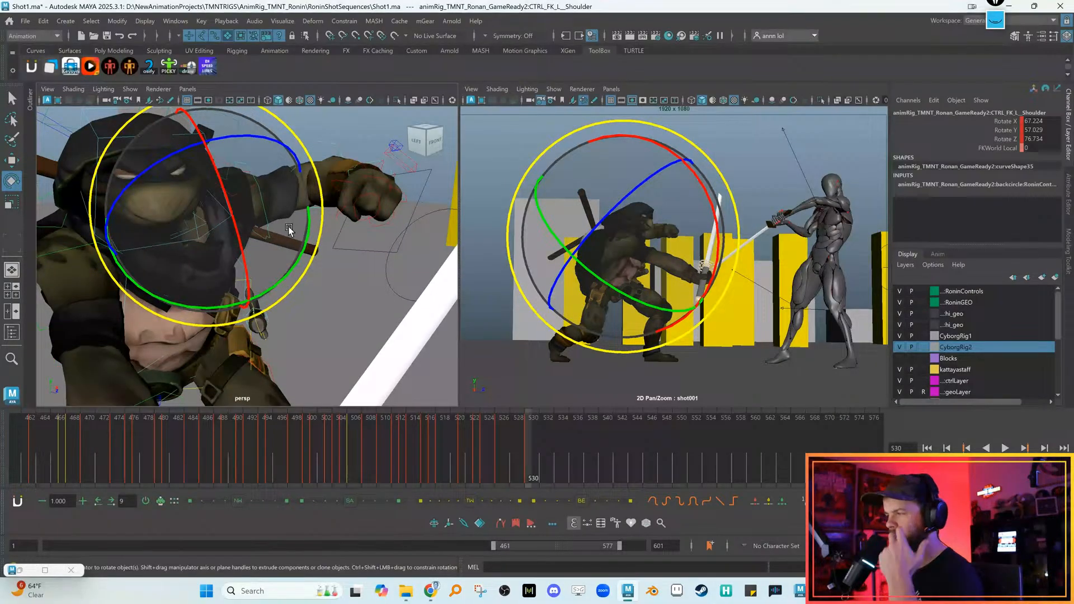
left_click_drag(288, 227, 212, 210)
key("w")
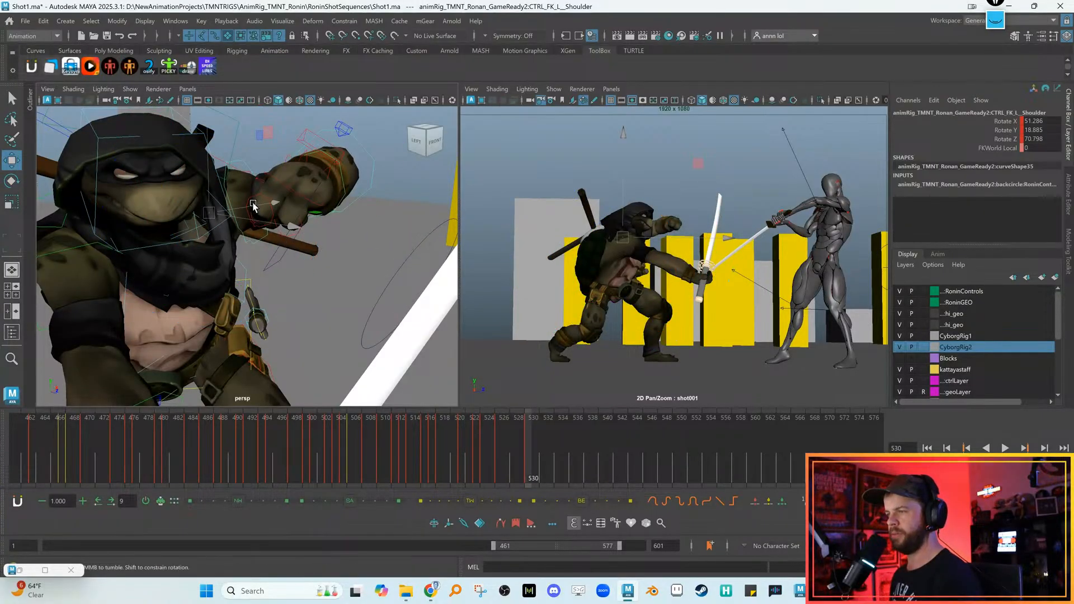
Rotate the left elbow FK control to about X -78.5, Y -48.0, Z 55.3 and compare frame 530 with the previous frame
left_click(375, 161)
key("e")
left_click_drag(367, 167, 366, 171)
key("alt+comma")
key("alt+period")
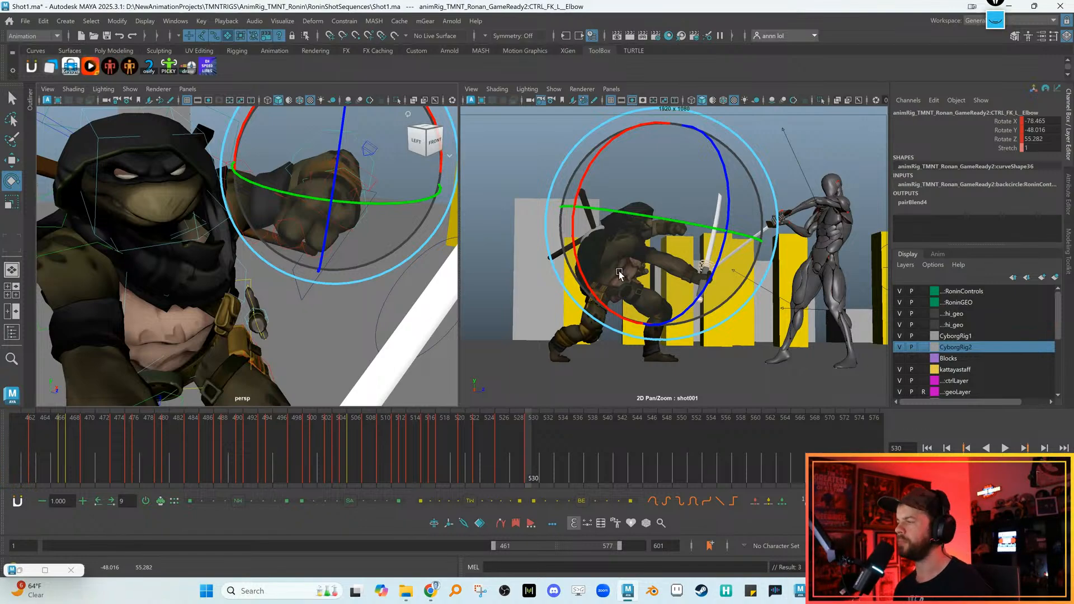
Examine the frame 530 pose in the shot camera and perspective views, and compare it with frame 529
key("ctrl+z")
key("ctrl+z")
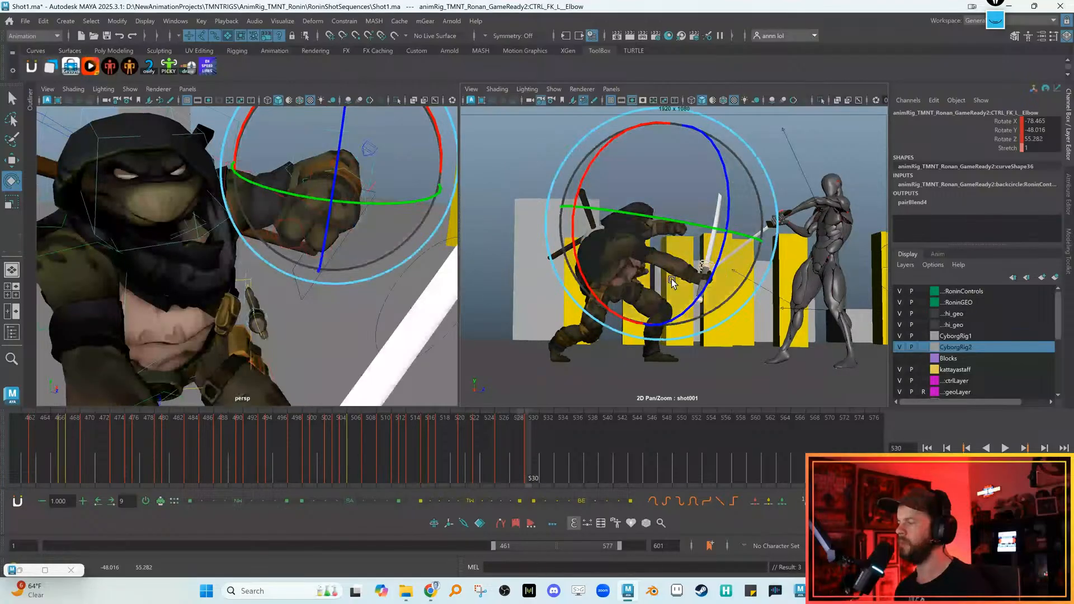
key("ctrl+z")
key("ctrl+z")
key("ctrl+z")
key("ctrl+z")
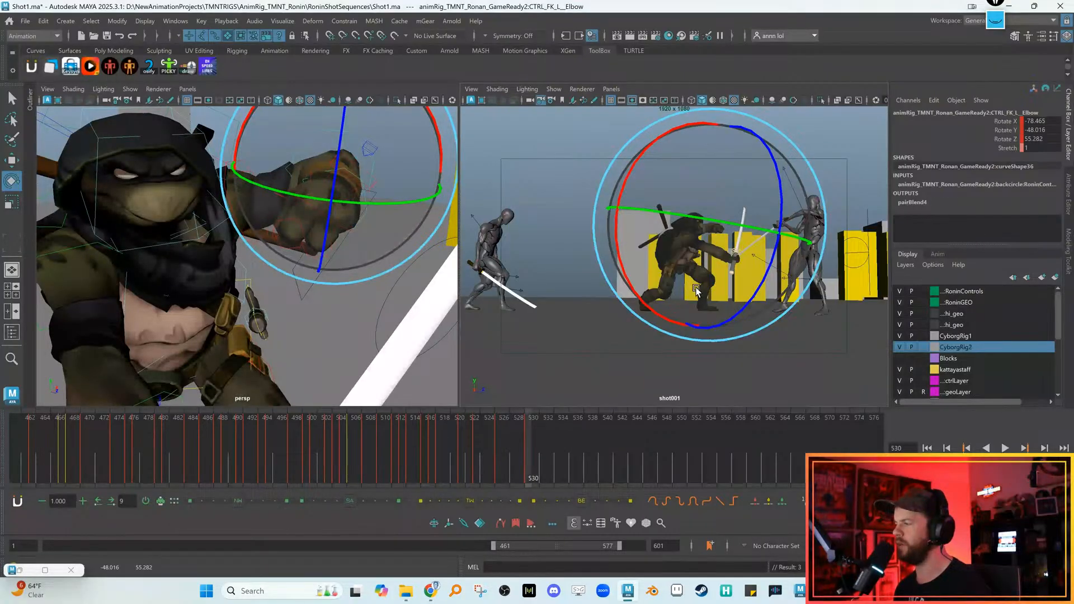
key("ctrl+z")
key("ctrl+z")
key("ctrl+z")
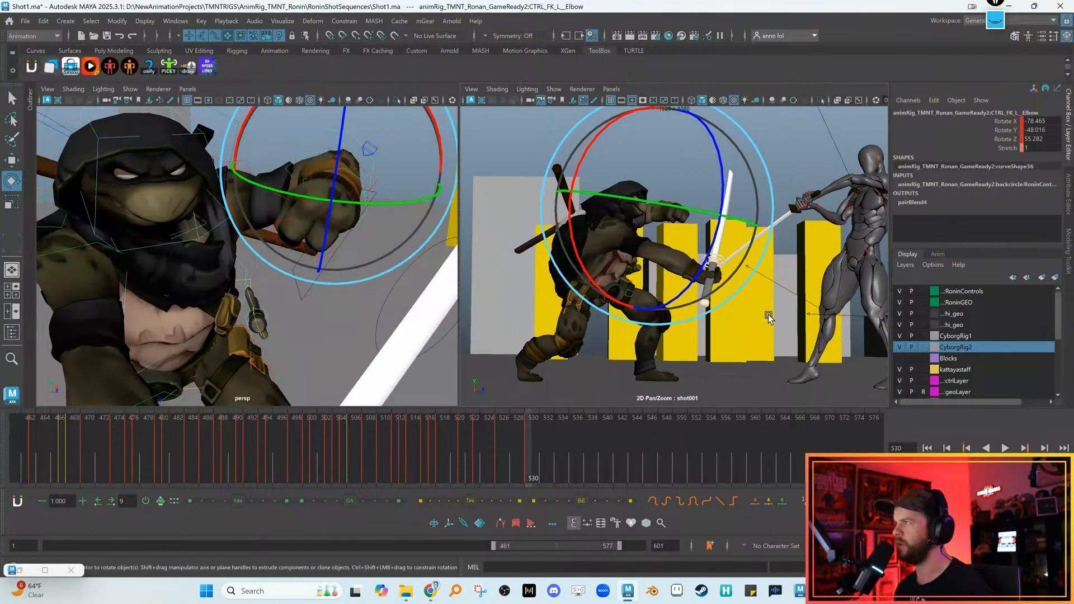
key("ctrl+z")
key("ctrl+z")
key("ctrl+z")
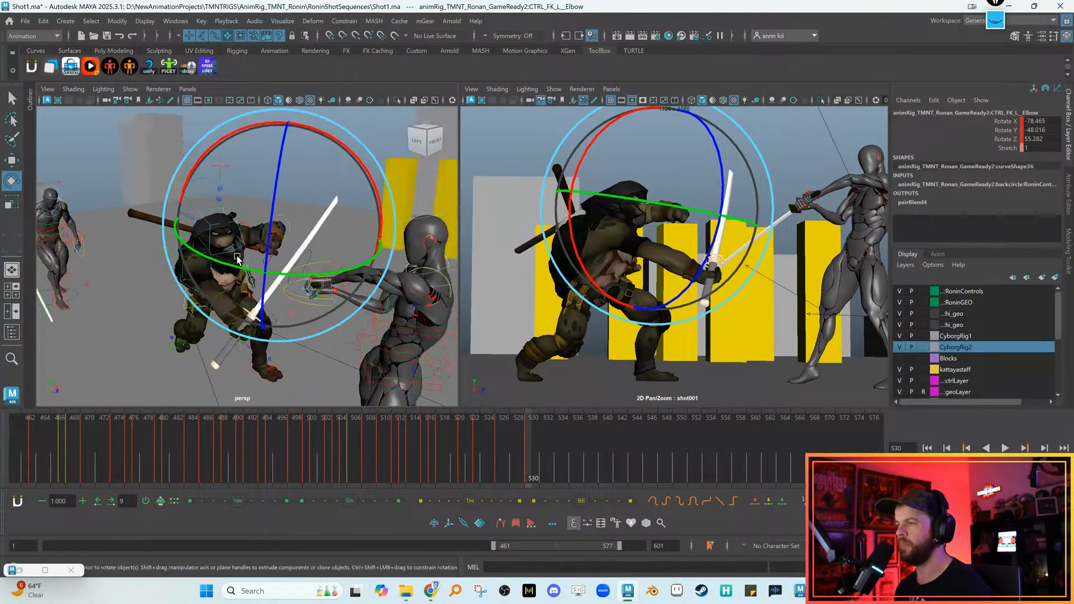
key("ctrl+z")
key("ctrl+z")
key("ctrl+z")
key("ctrl+z")
key("ctrl+z")
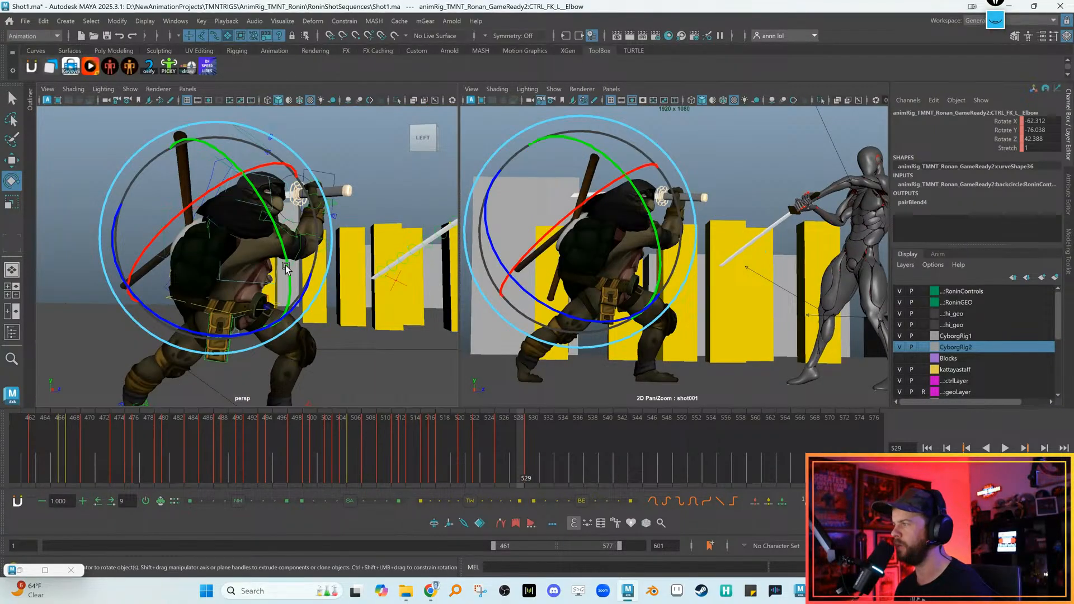
Select the right foot pinner control at frame 530 and inspect the right foot up close from another angle
key("ctrl+z")
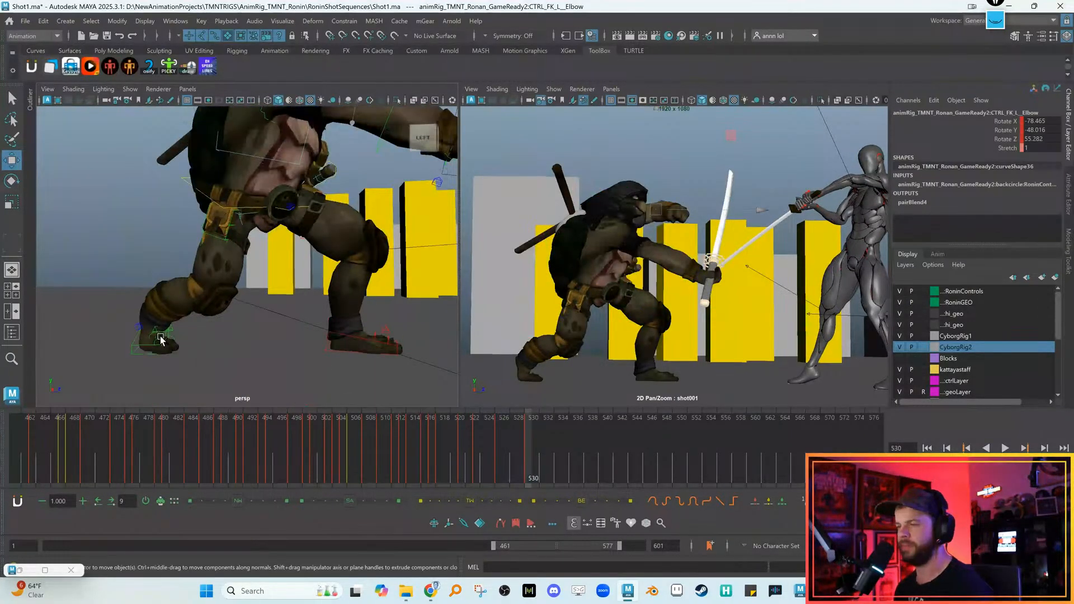
key("ctrl+z")
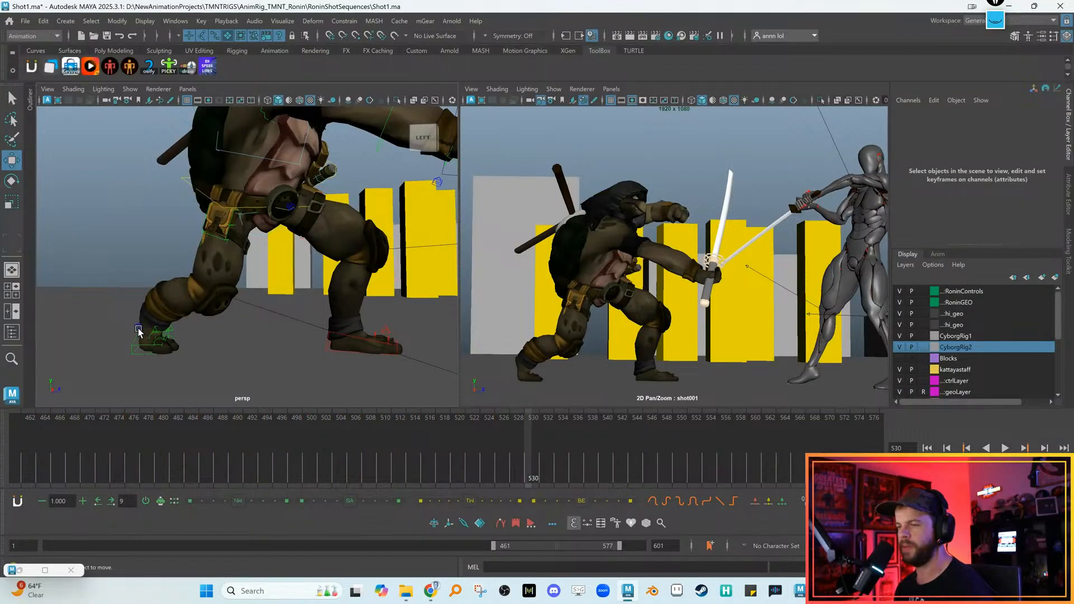
left_click(139, 330)
key("f")
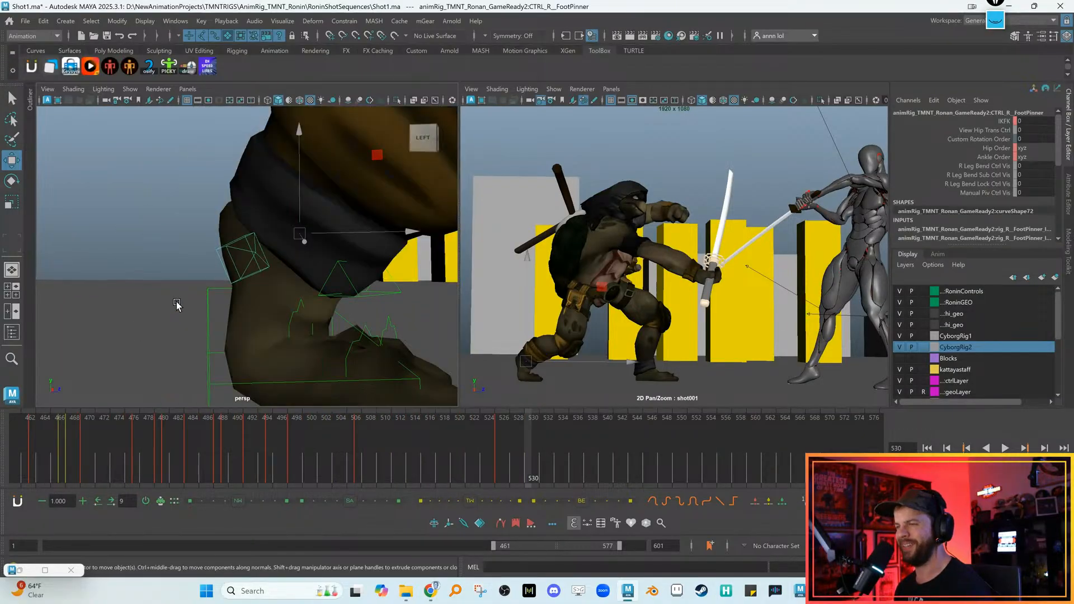
left_click_drag(354, 282, 302, 267, "alt")
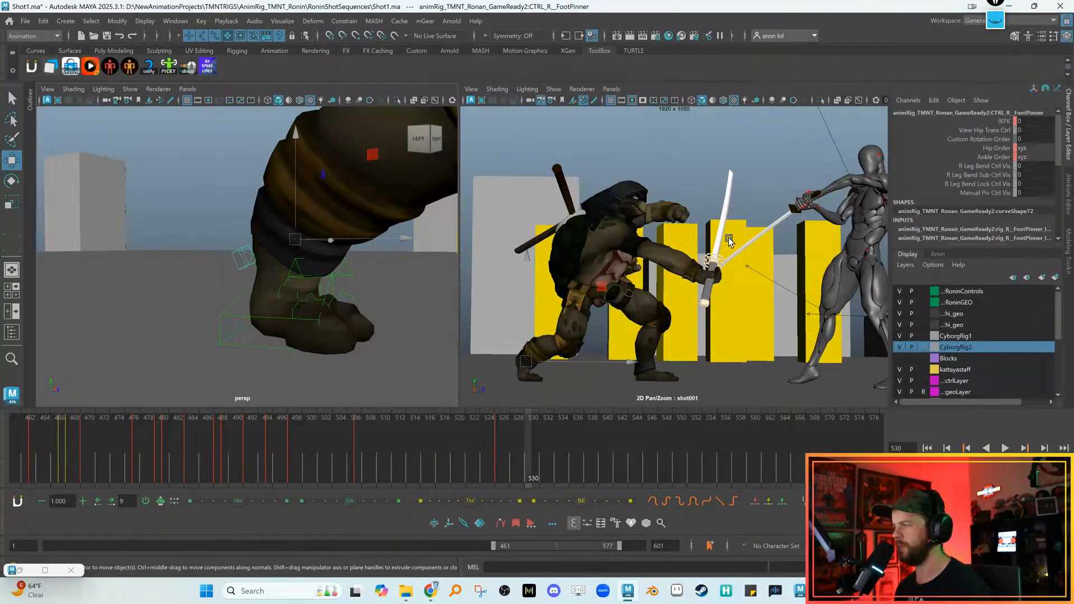
Play back the sword swing and examine the motion frame by frame between frames 527 and 530
key("alt+v")
key("Escape")
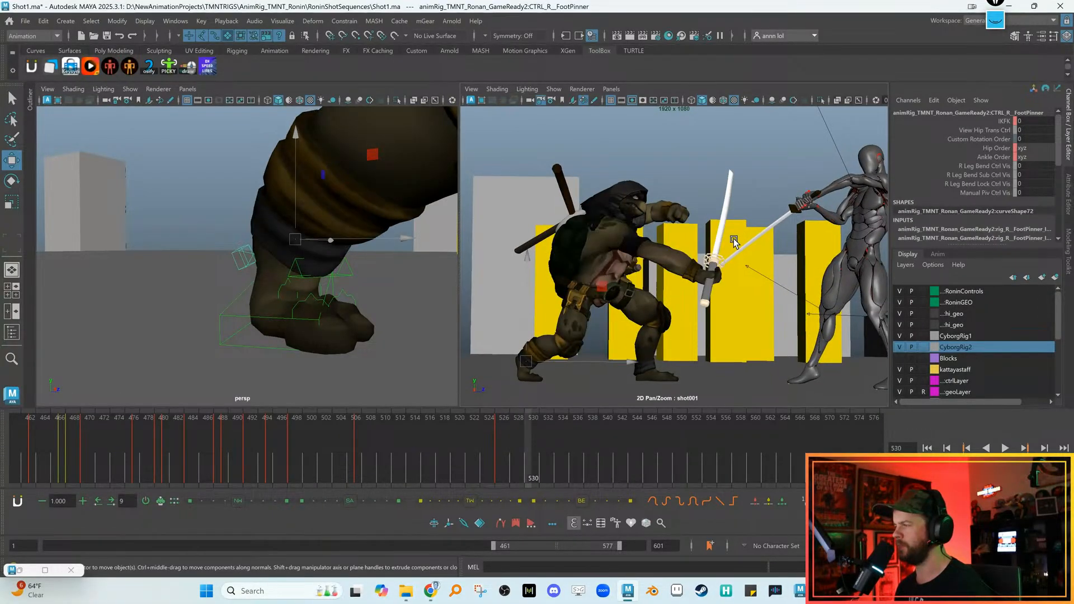
key("alt+comma")
key("alt+comma")
key("alt+period")
key("alt+period")
key("alt+comma")
key("alt+comma")
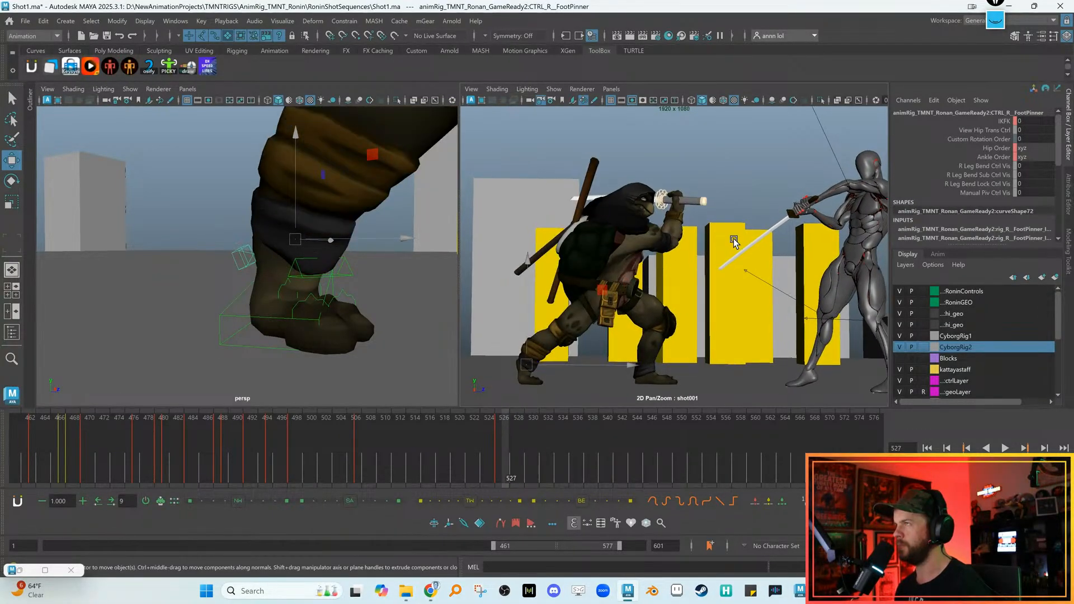
key("alt+comma")
key("alt+comma")
key("alt+comma")
key("alt+comma")
key("alt+comma")
key("alt+comma")
key("alt+v")
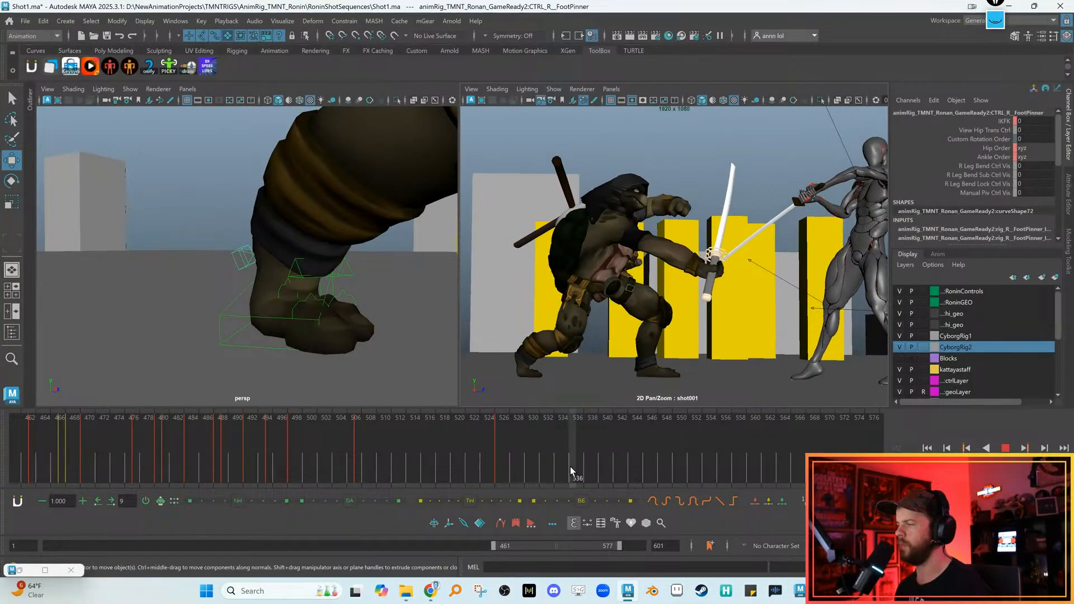
key("Escape")
key("alt+comma")
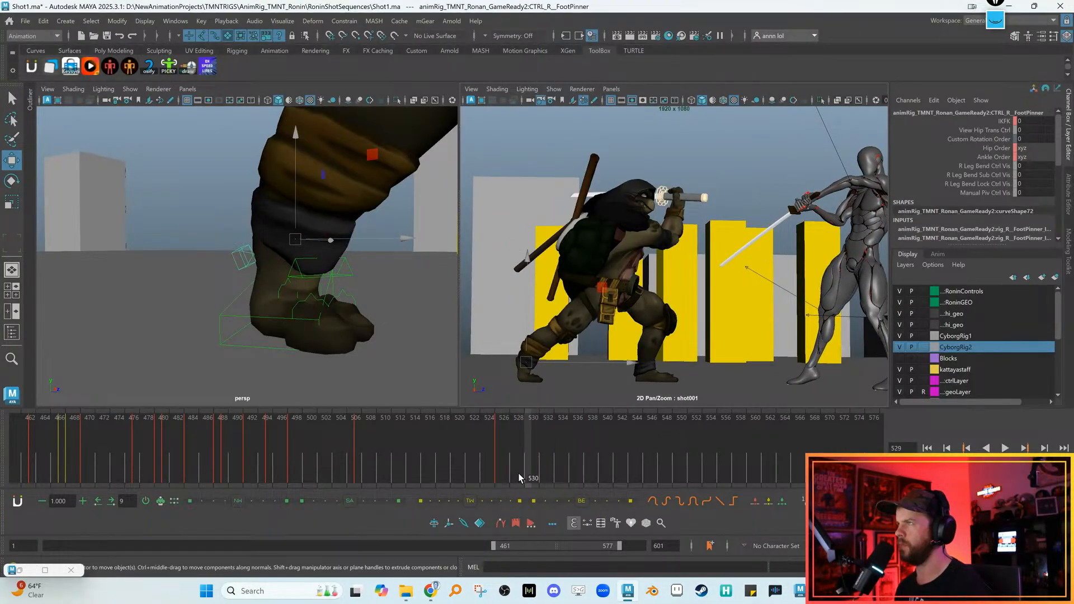
Rotate the right wrist FK control at frame 530 to about X -23.6, Y -22.5, Z 4.6
left_click_drag(336, 279, 342, 242, "alt")
left_click(371, 224)
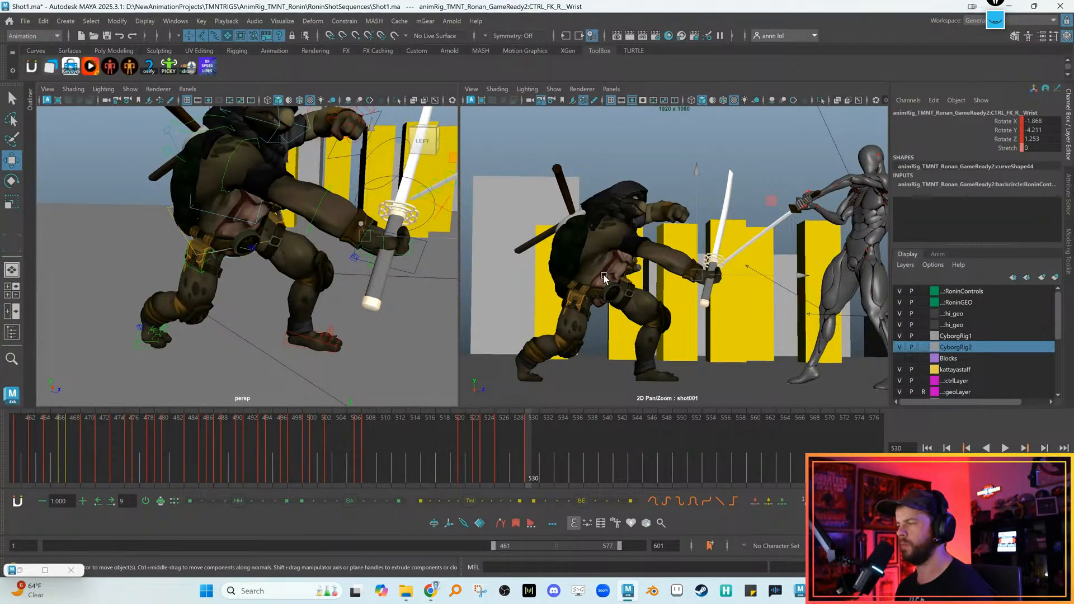
key("e")
left_click_drag(660, 286, 739, 317)
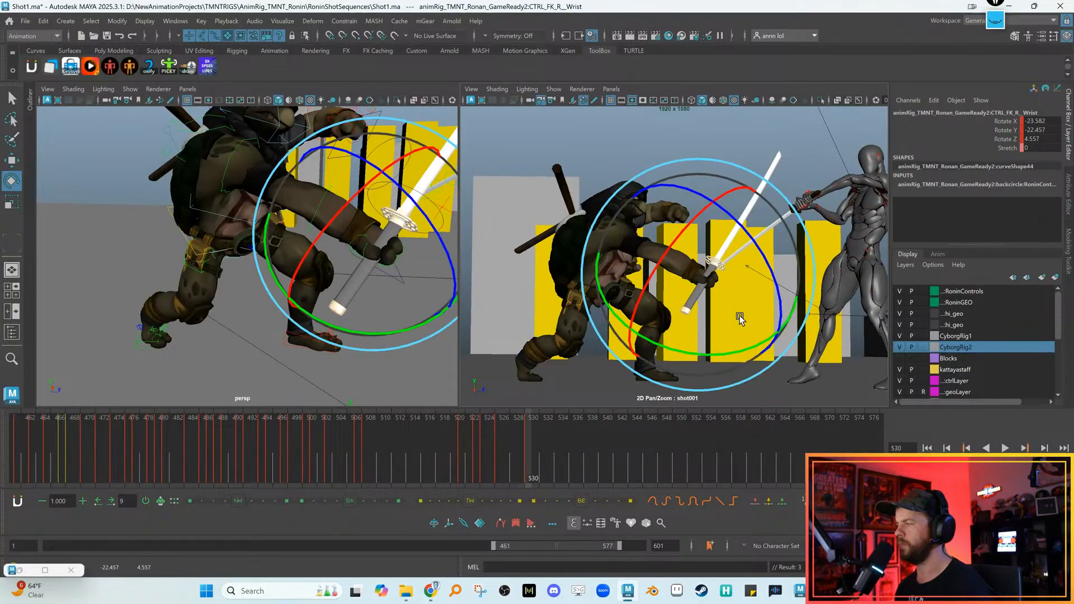
key("w")
Rotate the katana attach control to about X 222.3, Y 29.4, Z 49.6 and shift it to about X -0.14, Y 0.10, Z 0.11
left_click_drag(391, 257, 344, 256, "alt")
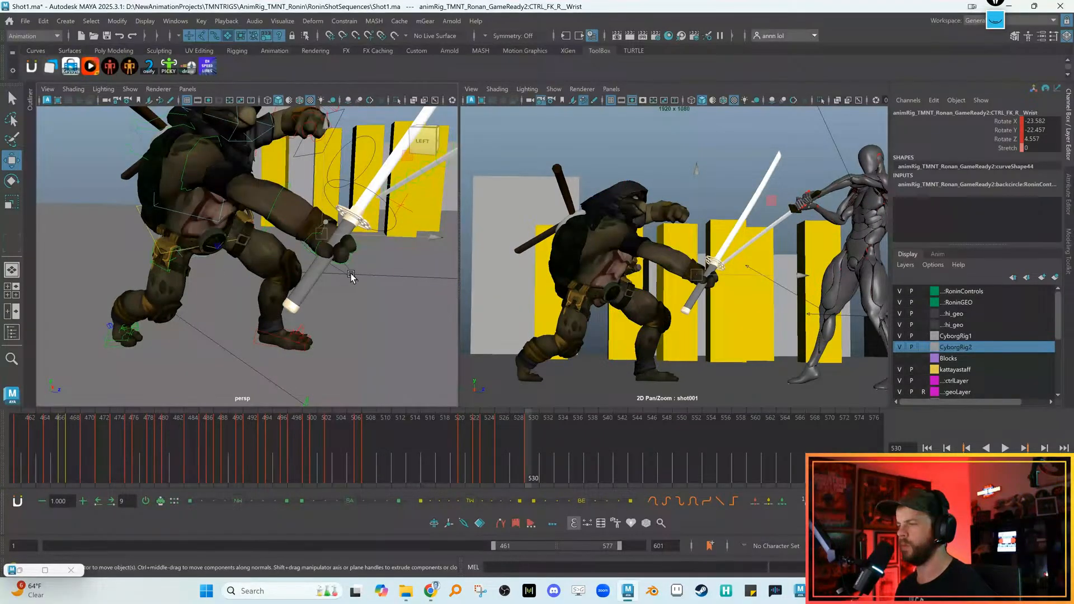
left_click(353, 271)
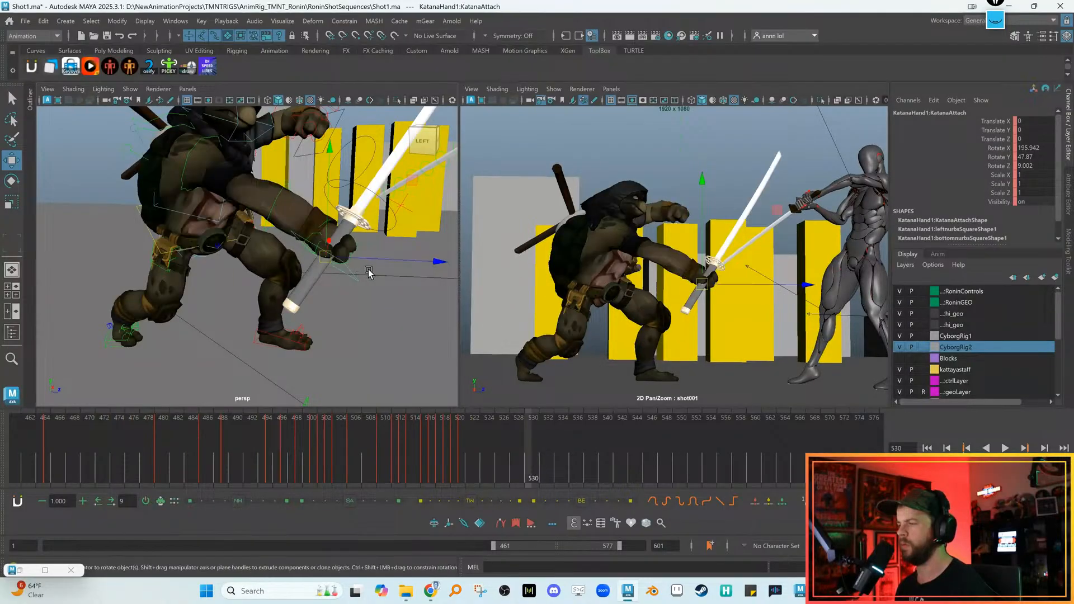
key("e")
left_click_drag(430, 290, 370, 335)
key("w")
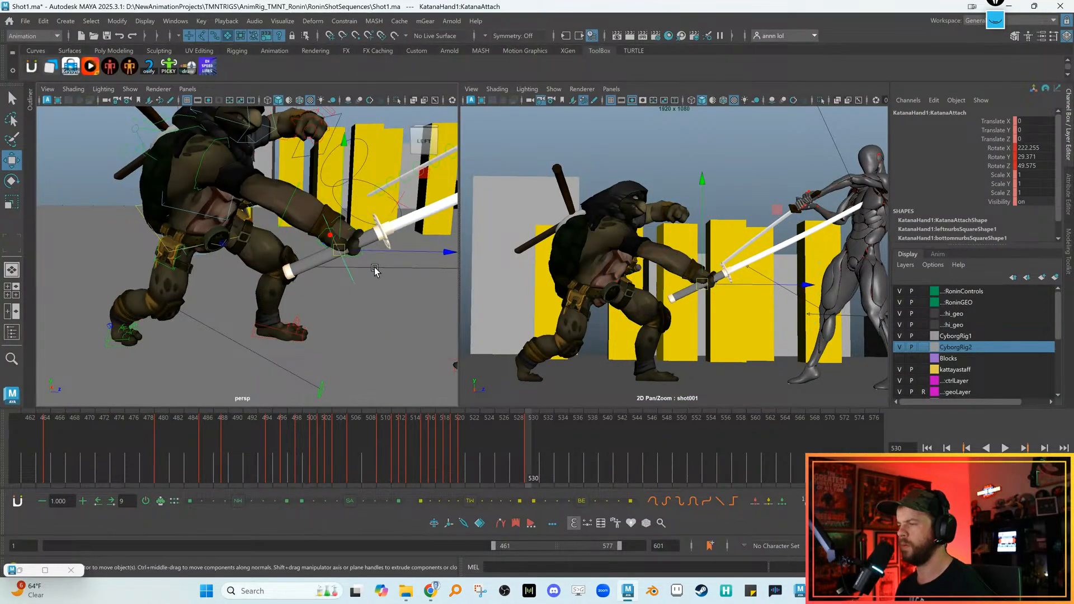
left_click_drag(377, 252, 378, 253)
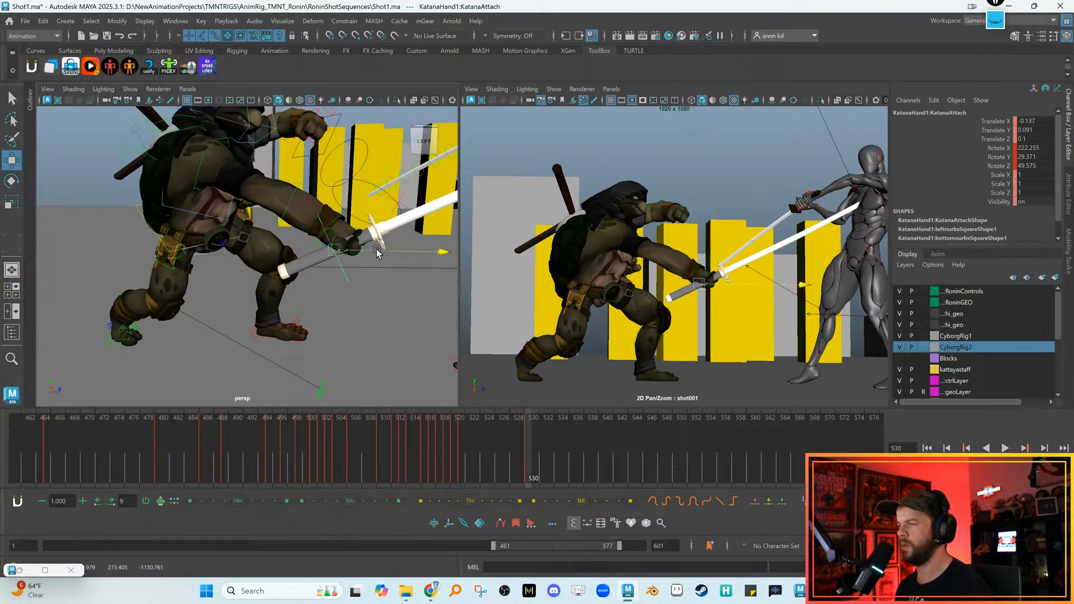
Compare the new katana pose with the preceding frames, play back the swing and return to frame 530
key("alt+comma")
key("alt+period")
key("alt+comma")
key("alt+comma")
key("alt+comma")
key("alt+comma")
key("alt+v")
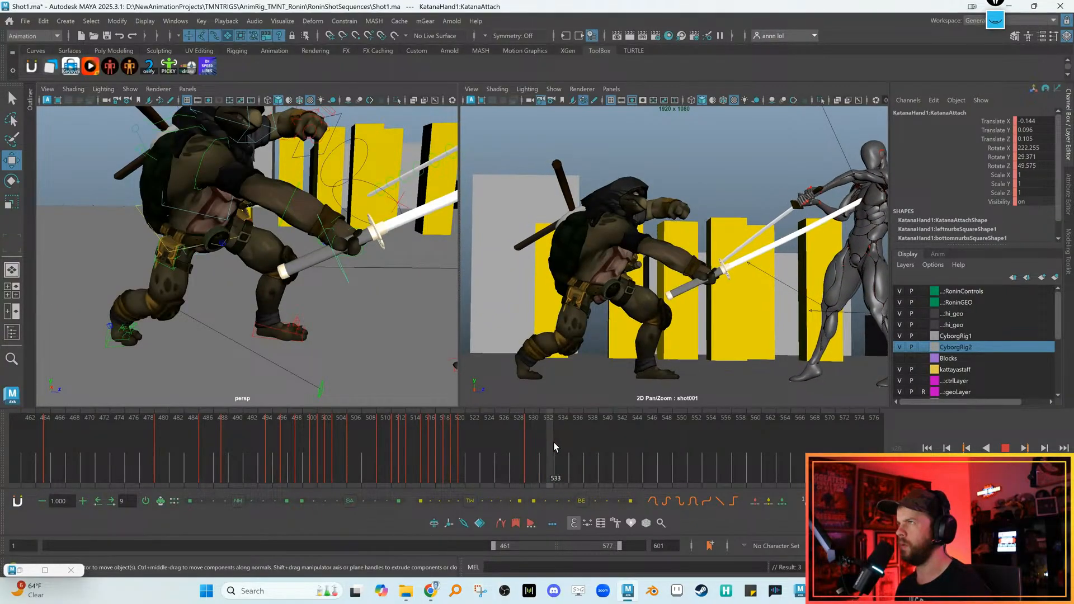
left_click_drag(524, 443, 525, 443)
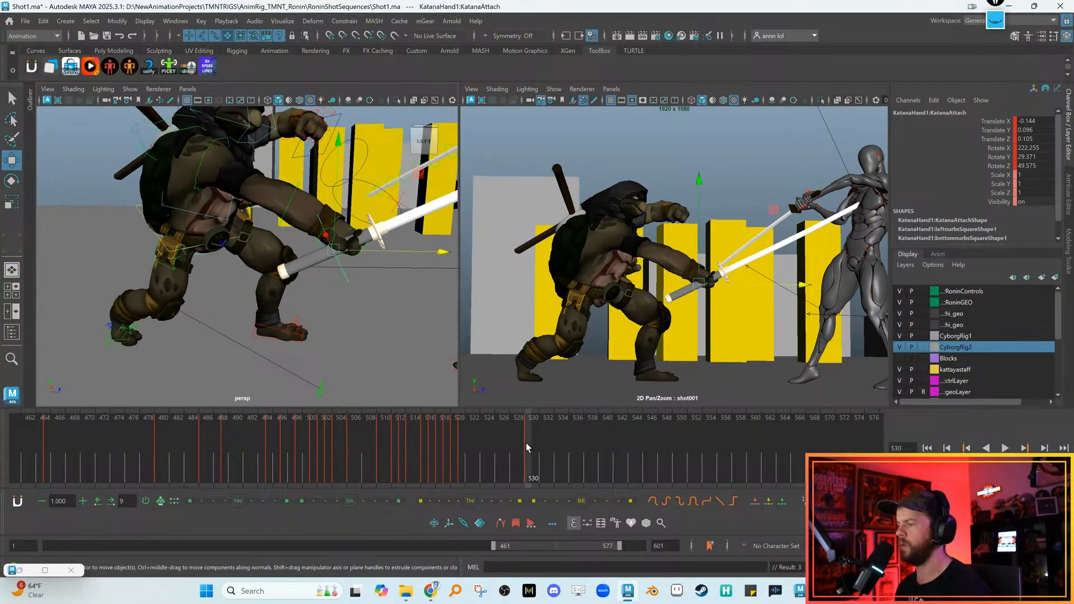
Rotate the chest control at frame 530 to about X -8.6, Y 23.7, Z -5.6
middle_click_drag(173, 185, 199, 245, "alt")
left_click(187, 269)
left_click(191, 270)
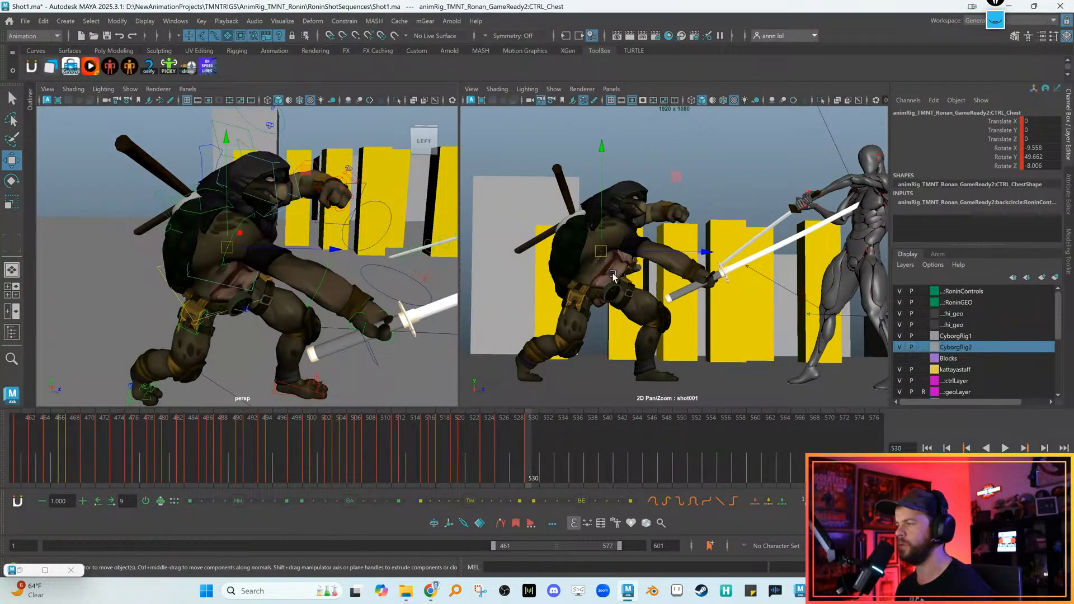
key("e")
left_click_drag(629, 262, 577, 255)
key("w")
Rotate the right collar control at frame 530 to about X -12.6, Y -0.8, Z 11.2
left_click(158, 186)
left_click(160, 188)
key("e")
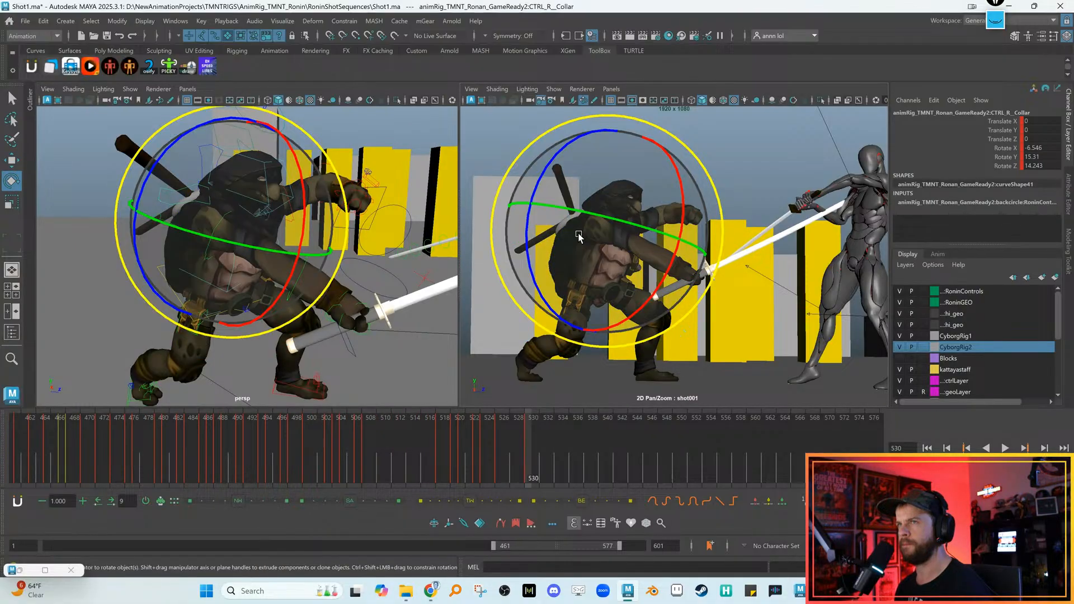
left_click_drag(578, 237, 617, 255)
key("alt+comma")
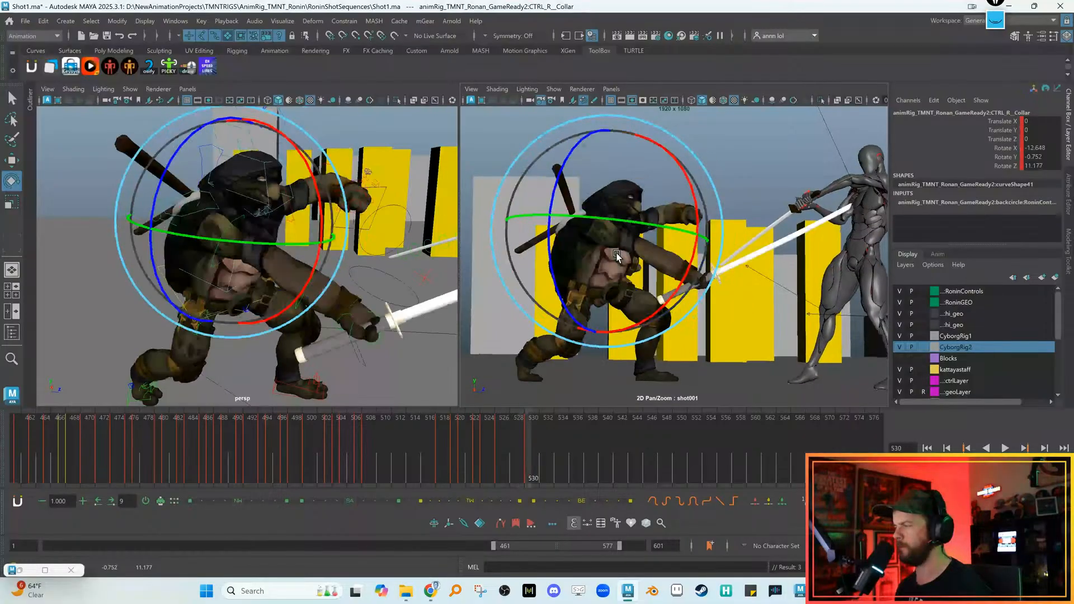
Rotate the left shoulder FK control to about X 122.2, Y 75.2, Z 146.1 and compare frame 530 with frame 529
left_click_drag(325, 202, 258, 224, "alt")
key("w")
left_click(251, 218)
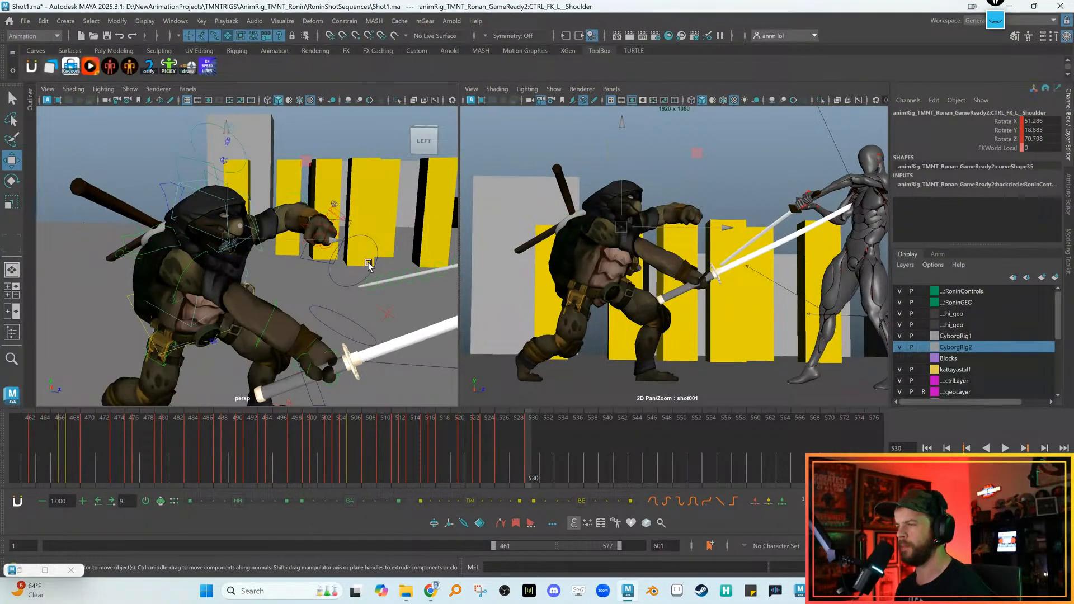
key("e")
left_click_drag(618, 246, 684, 216)
key("alt+comma")
key("alt+comma")
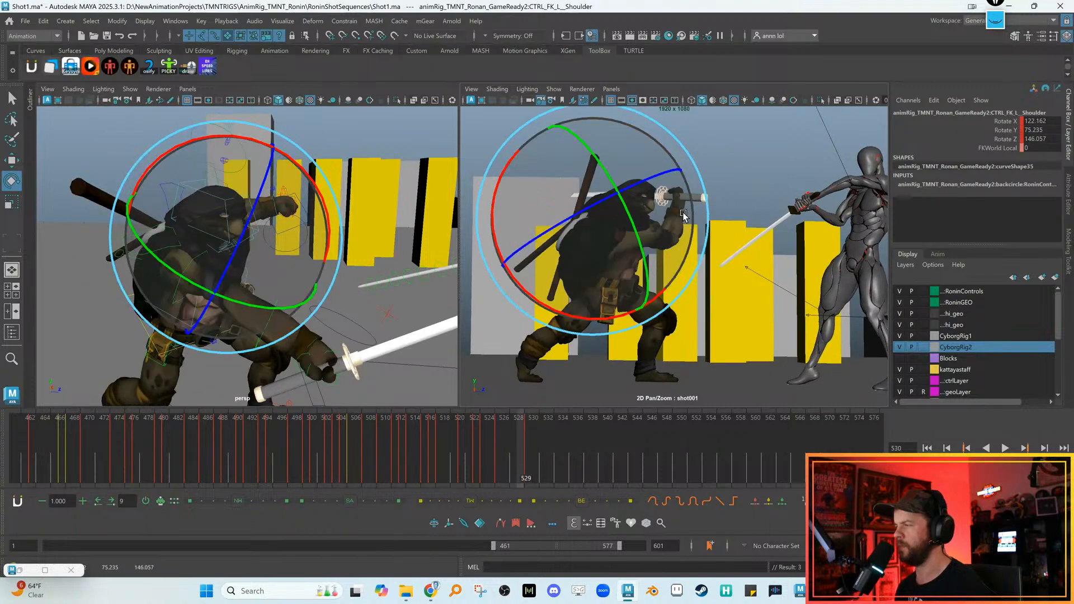
key("alt+period")
key("alt+period")
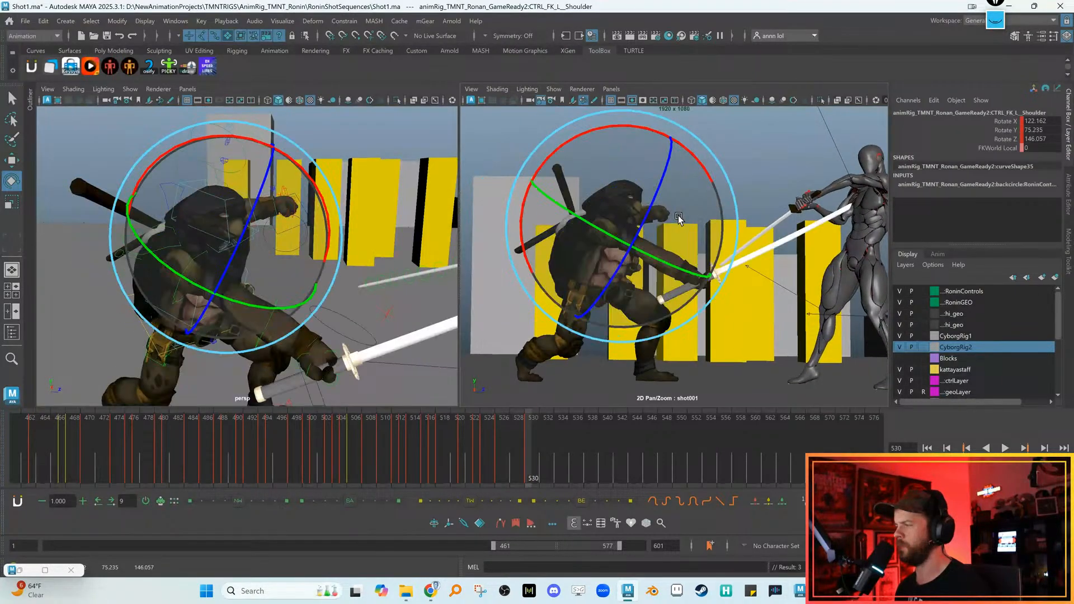
Rotate the head control at frame 530 to about X 23.3, Y 73.4, Z 15.1
key("w")
left_click(191, 180)
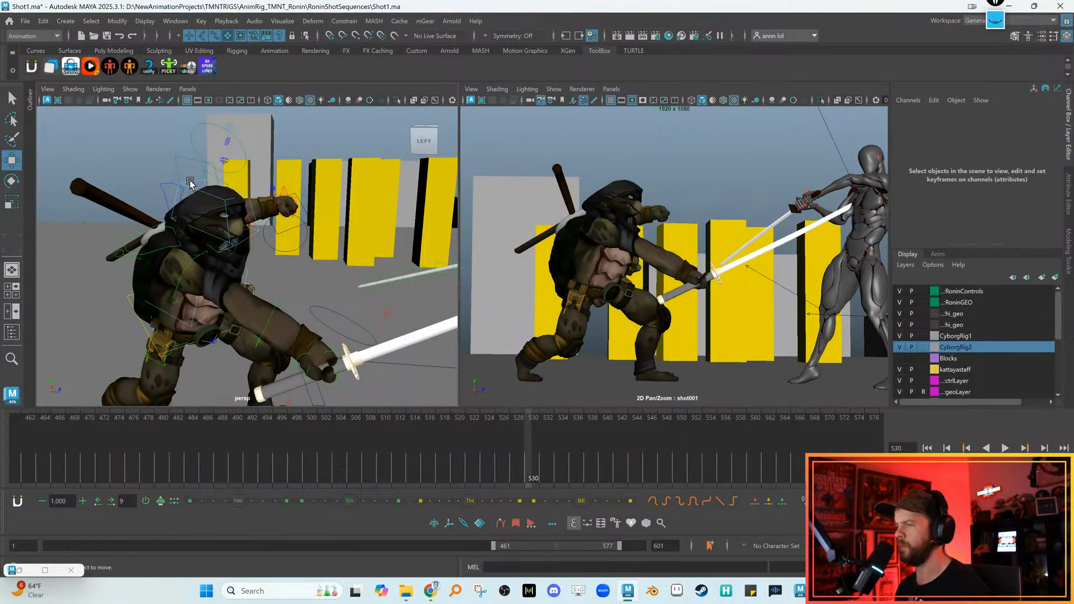
left_click(587, 243)
key("e")
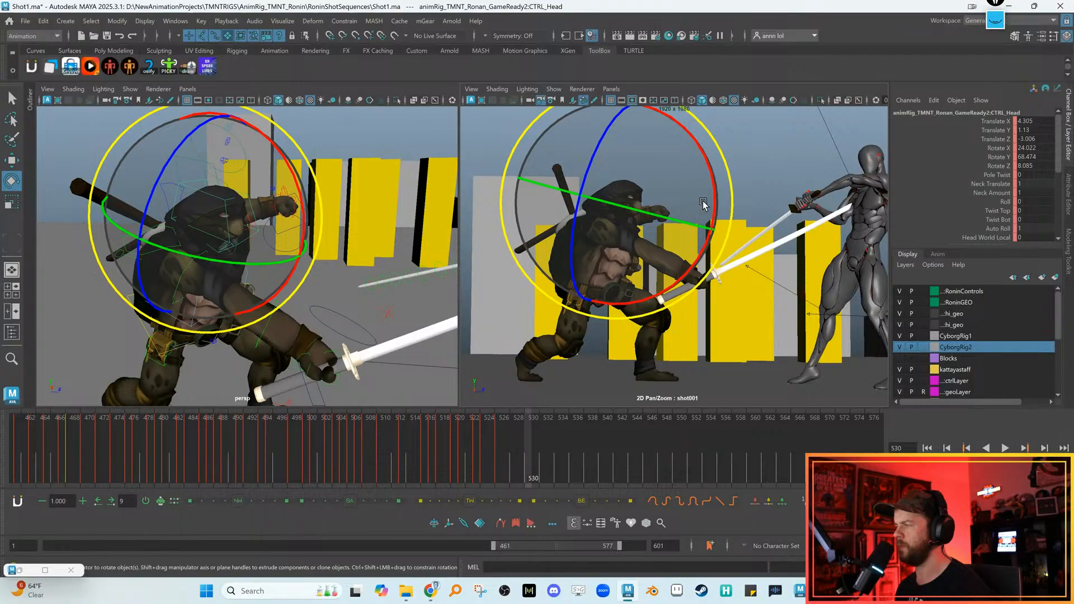
left_click_drag(716, 200, 712, 168)
left_click_drag(588, 246, 610, 163)
Move the head control to about Translate X 3.55 and refine its rotation to about X 15.4, Y 72.2, Z 9.2
scroll(716, 222, "down", 3)
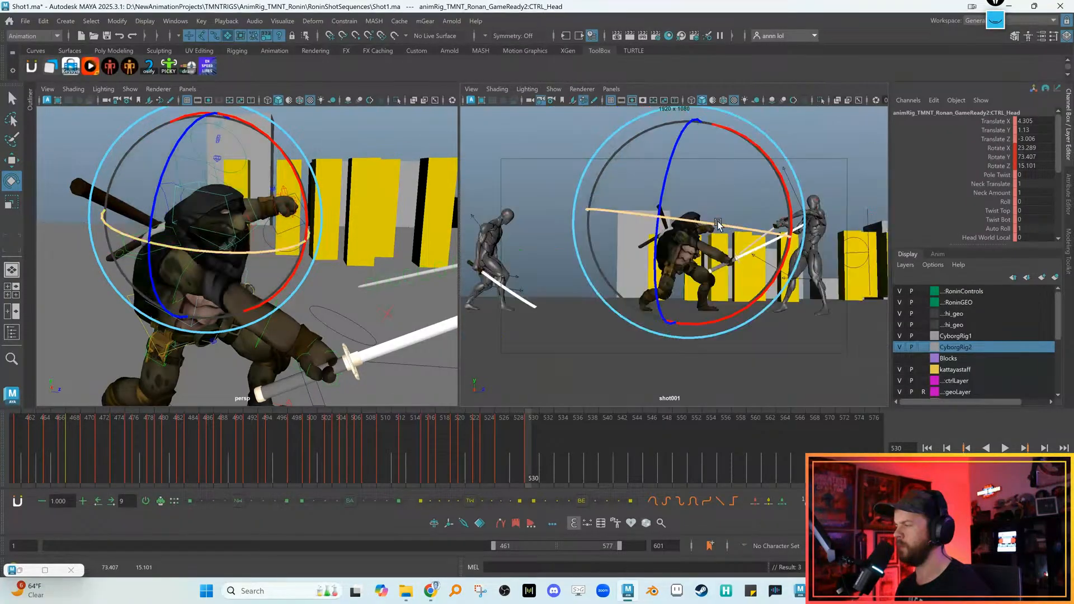
scroll(726, 223, "up", 4)
scroll(750, 236, "down", 2)
key("w")
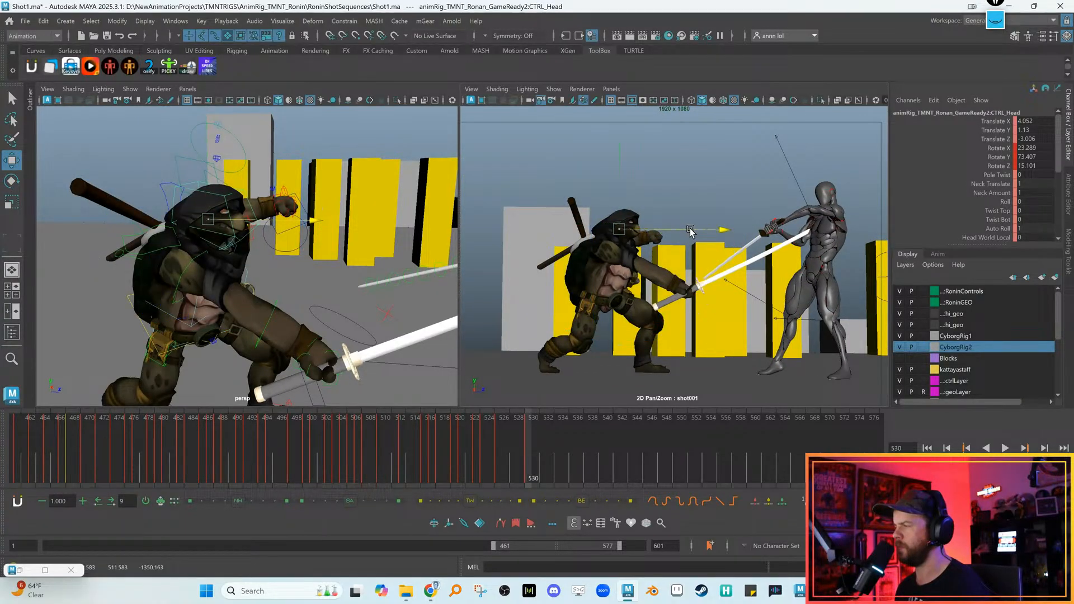
key("e")
left_click_drag(688, 212, 687, 208)
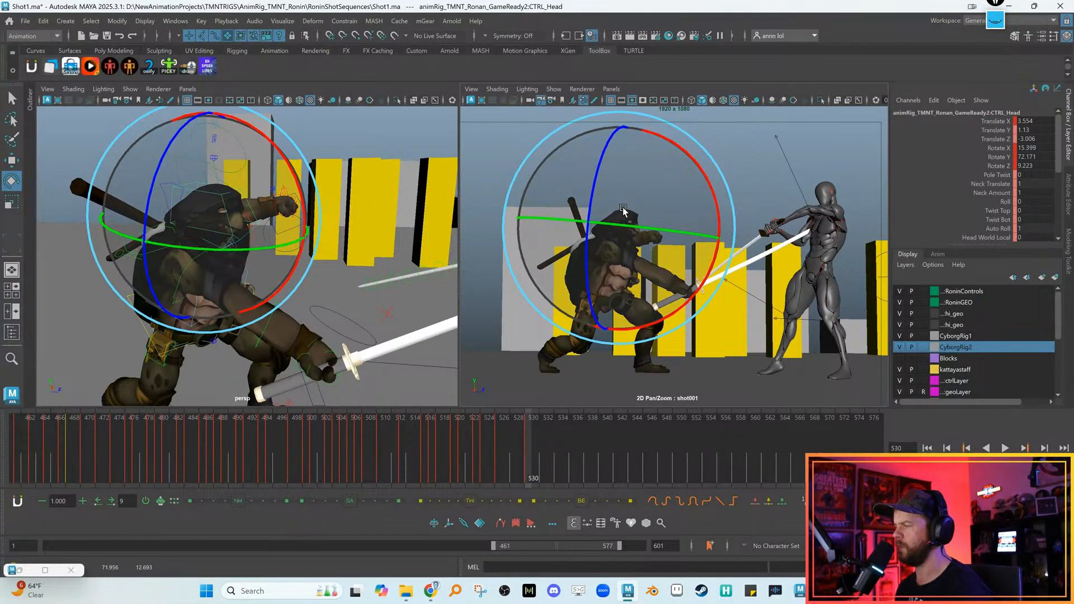
Play back the shot to review the sword swing and return to frame 530
left_click(643, 269)
key("alt+v")
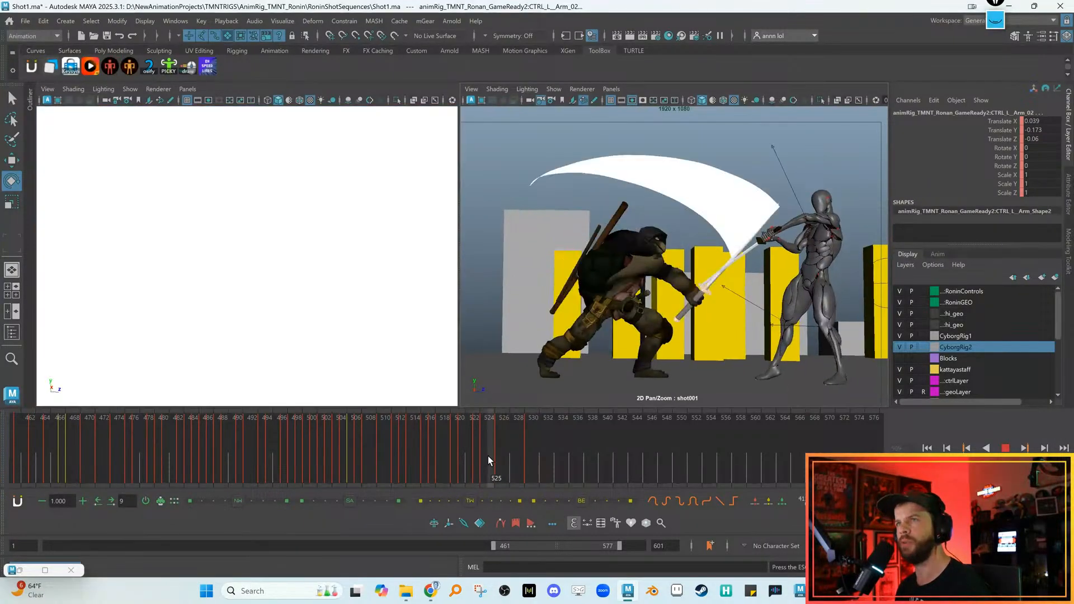
left_click_drag(529, 458, 526, 456)
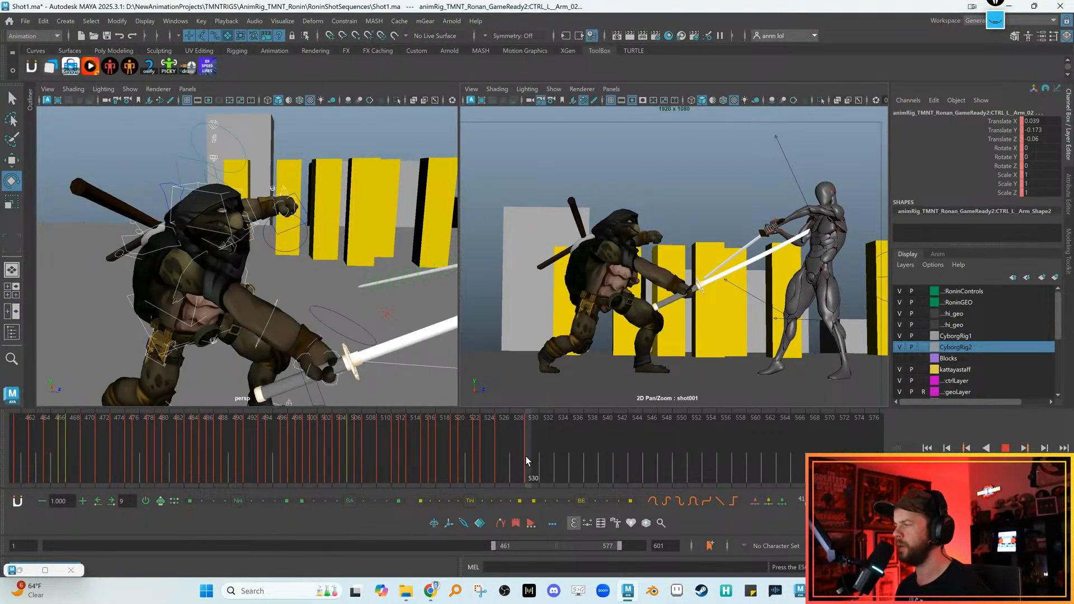
left_click(528, 455)
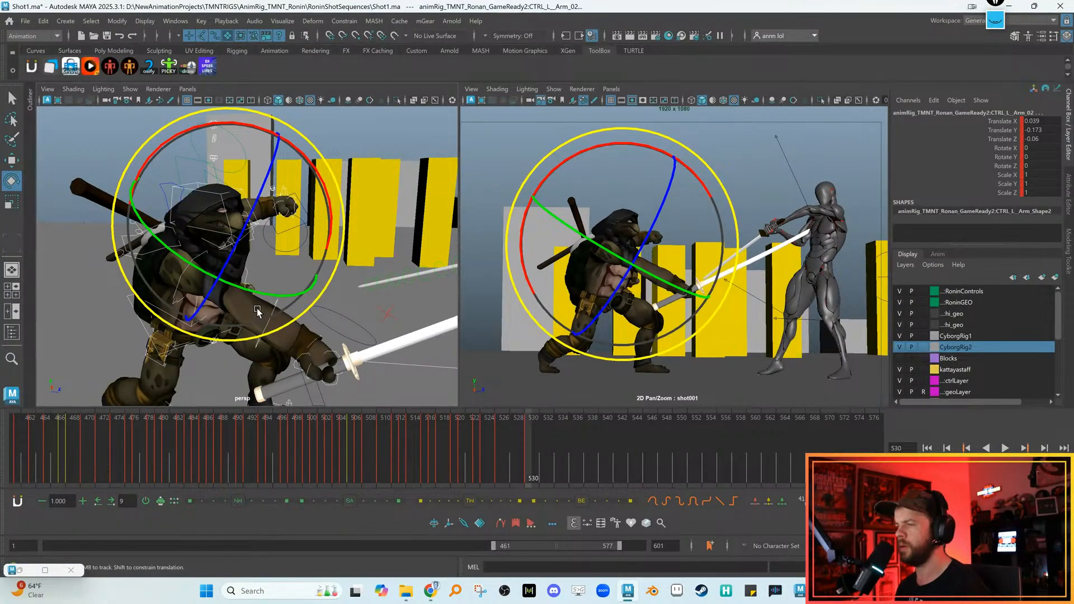
Refine the chest control's rotation at frame 530 to about X -4.8, Y 22.3, Z 4.4
middle_click_drag(257, 308, 253, 308, "alt")
key("w")
left_click(129, 277)
left_click(148, 304)
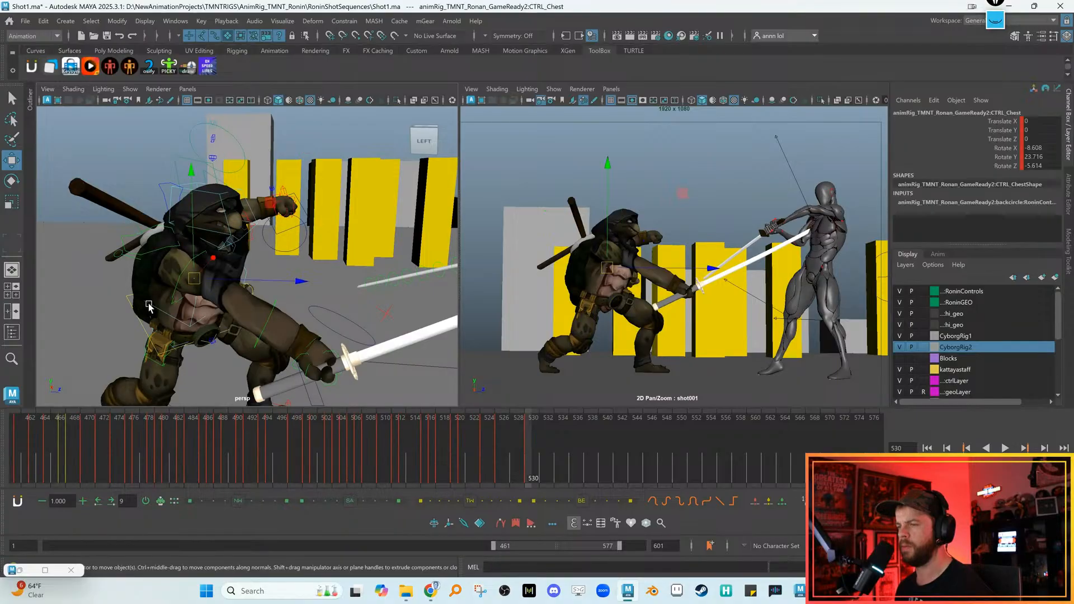
key("e")
left_click_drag(576, 241, 560, 256)
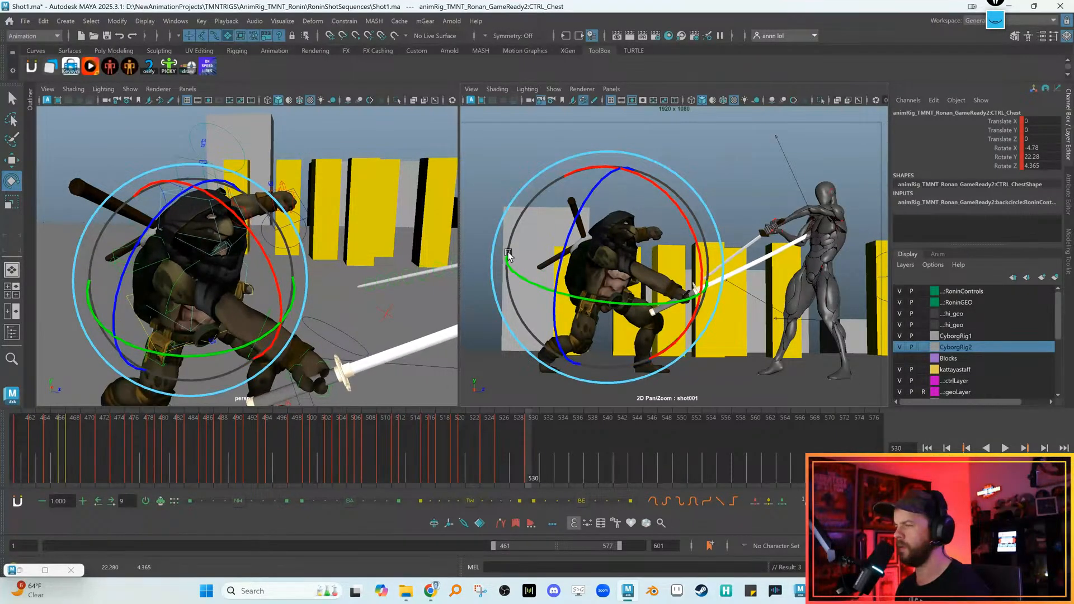
key("w")
Reset the shell's main control to zero translation and rotation at frames 530 and 526
left_click_drag(218, 240, 209, 286, "alt")
left_click(184, 287)
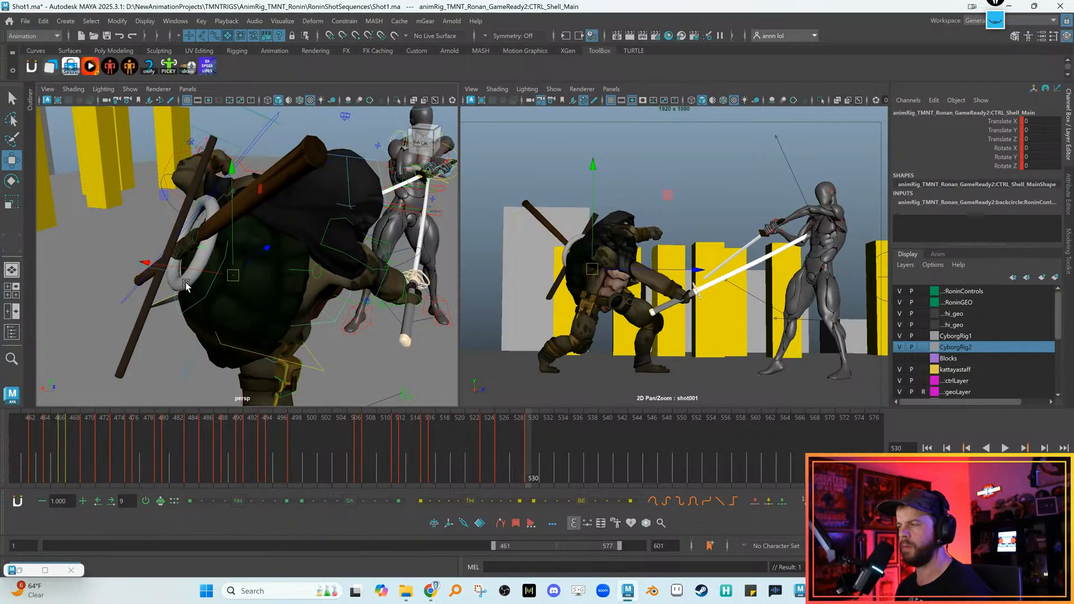
key("alt+comma")
key("alt+comma")
key("alt+comma")
key("alt+comma")
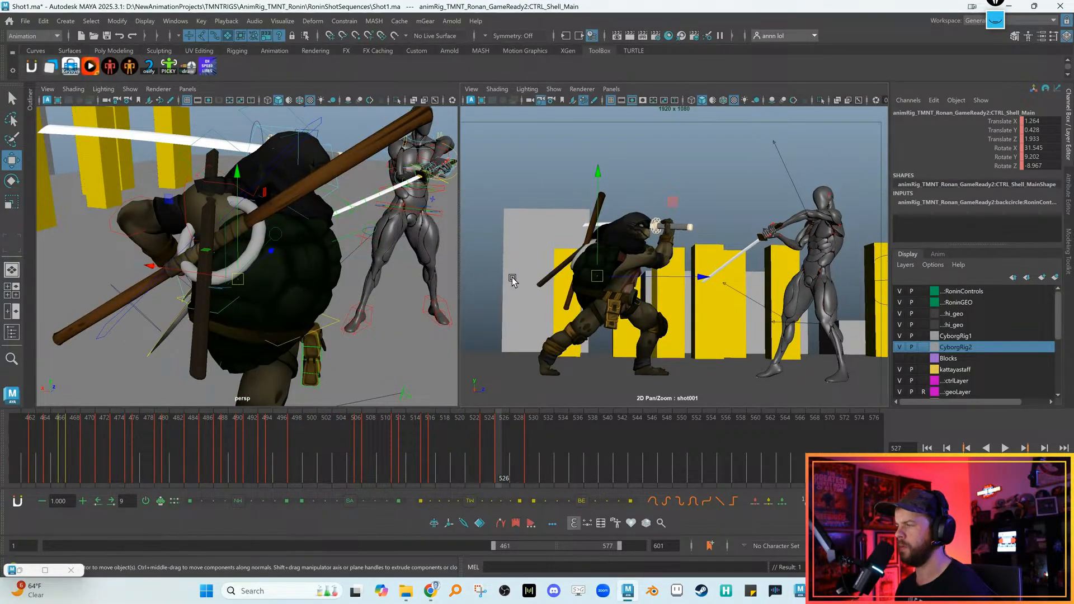
key("alt+r")
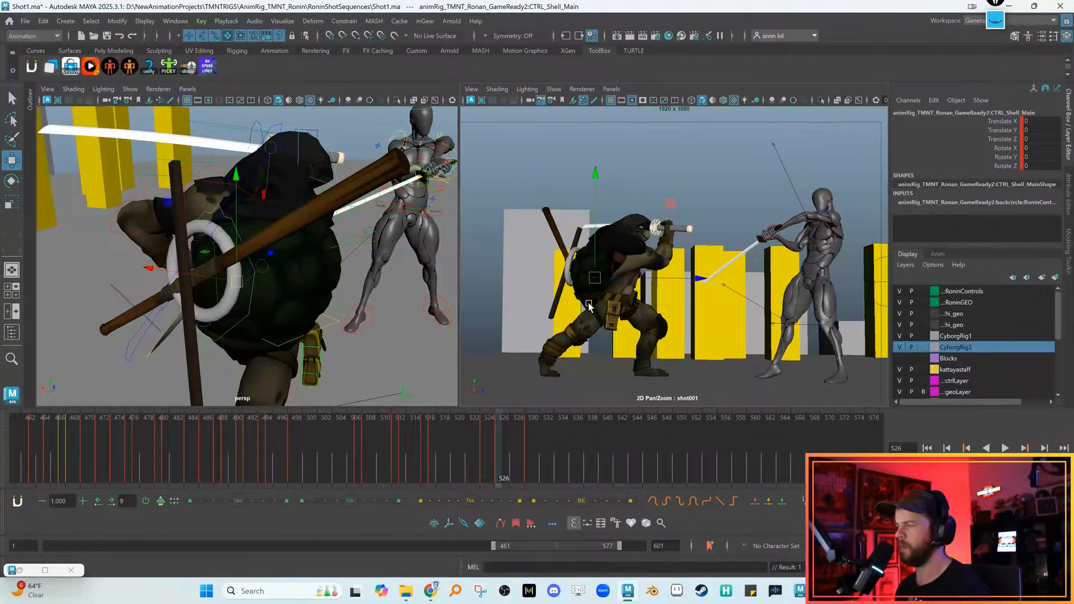
Undo the shell control reset at frame 526 and review the sword swing from there to frame 532
key("ctrl+z")
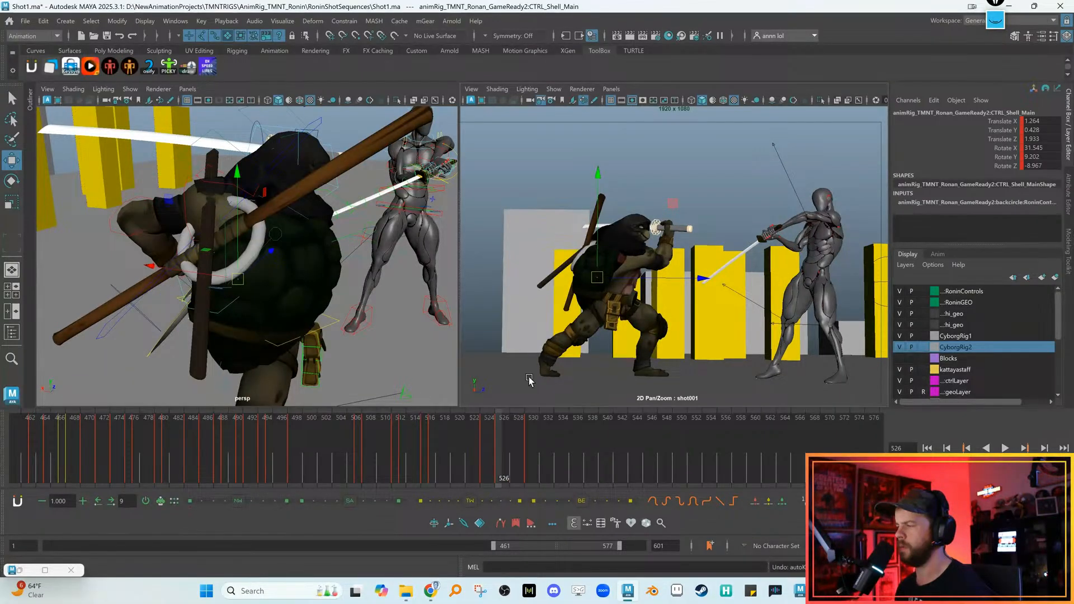
left_click(470, 502)
key("alt+comma")
key("alt+period")
key("alt+period")
key("alt+period")
key("alt+period")
key("alt+period")
key("alt+period")
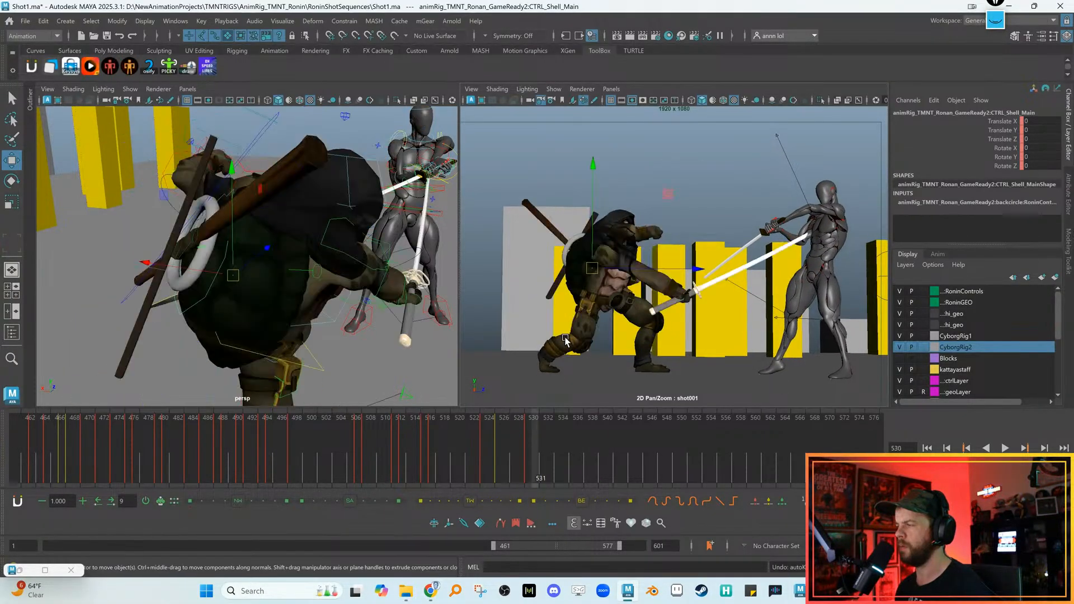
left_click_drag(457, 428, 539, 439)
left_click_drag(437, 442, 545, 449)
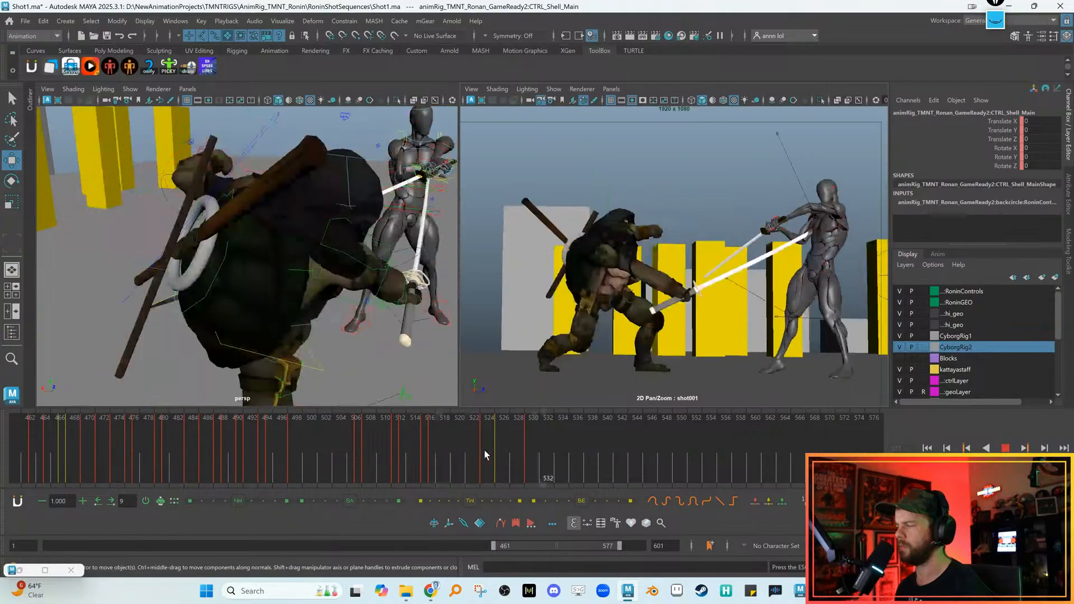
key("alt+comma")
key("alt+comma")
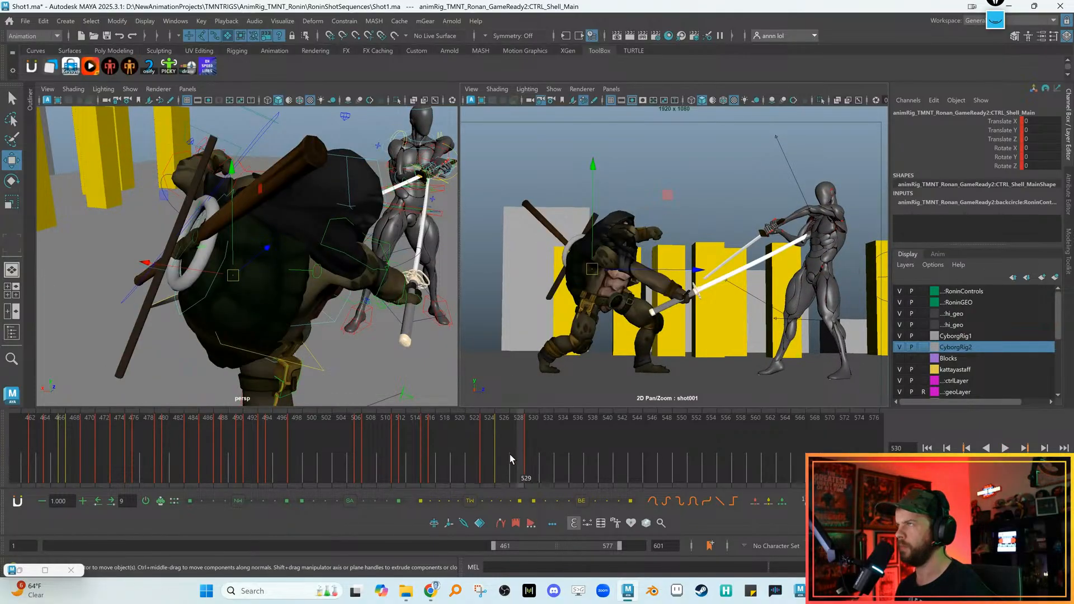
key("alt+comma")
key("alt+period")
Rotate the turtle's right FK shoulder control at frame 530 to about X -58.2, Y -13.0, Z -94.4
left_click_drag(305, 298, 251, 286, "alt")
left_click(381, 269)
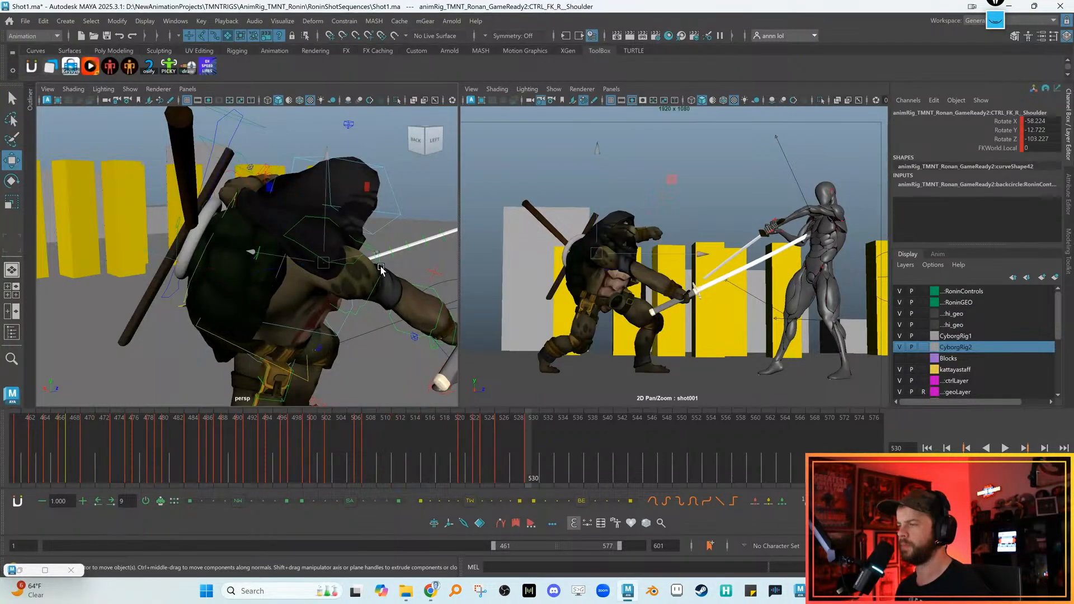
key("e")
left_click_drag(651, 300, 597, 300)
key("alt+comma")
key("alt+period")
left_click_drag(658, 334, 643, 340)
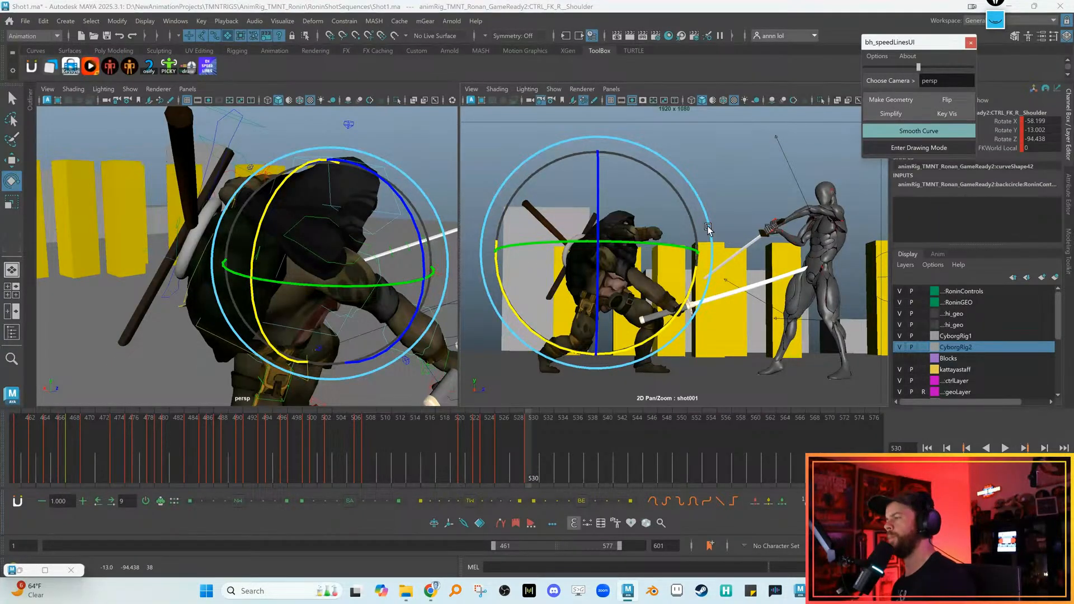
Show curves in the shot camera view and enter drawing mode for the speed lines
left_click(541, 89)
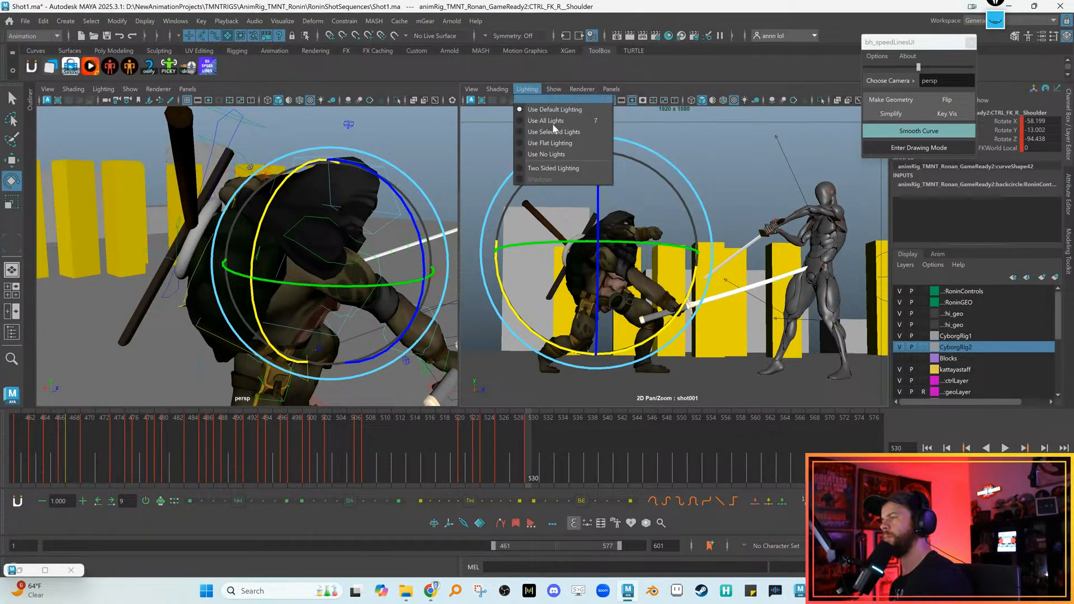
mouse_move(549, 91)
left_click(566, 158)
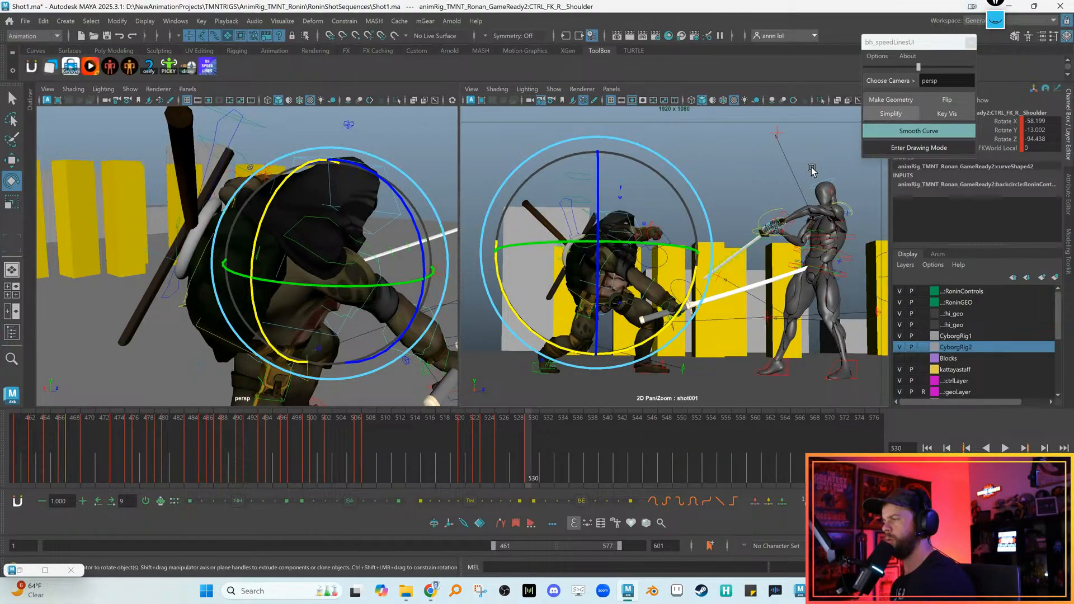
left_click(878, 153)
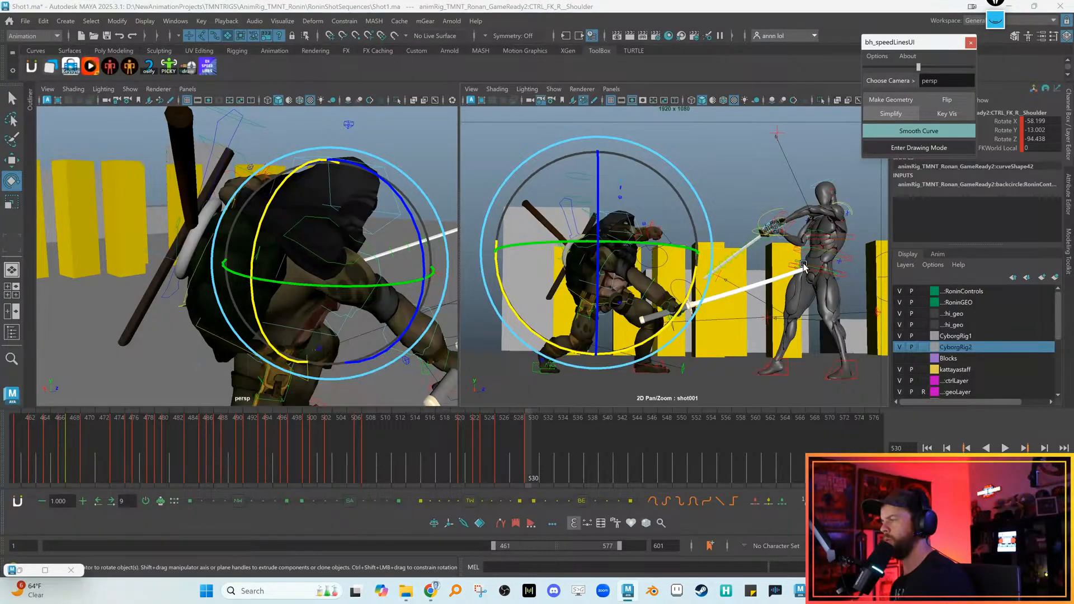
left_click(879, 149)
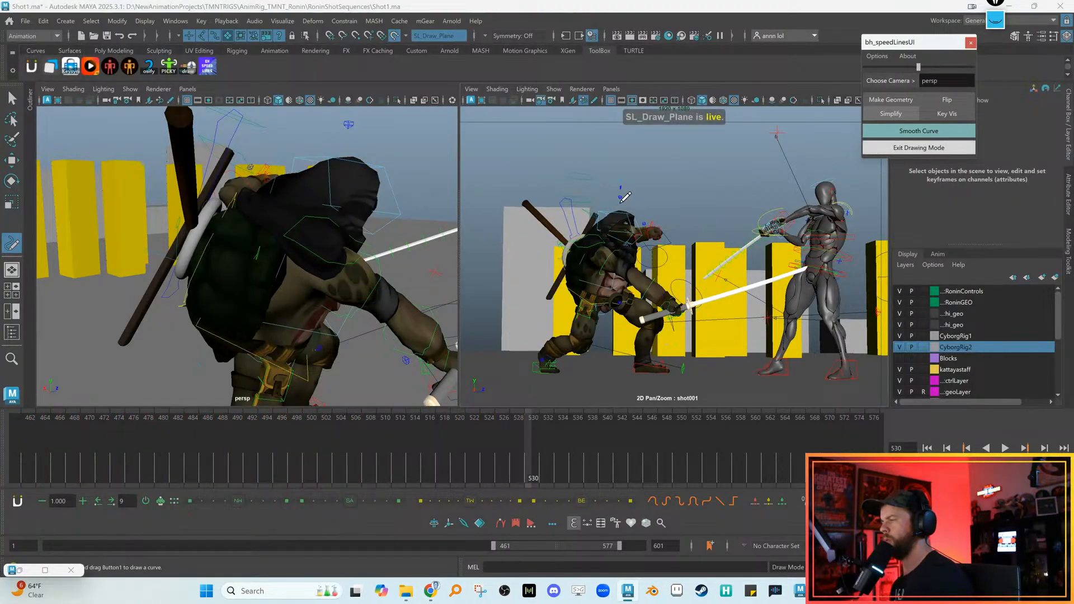
Draw two arcs following the katana's swing from above the turtle to the opponent, then make swoosh geometry from them and flip it
mouse_move(585, 172)
left_mouse_down()
mouse_move(671, 148)
mouse_move(814, 256)
left_mouse_up()
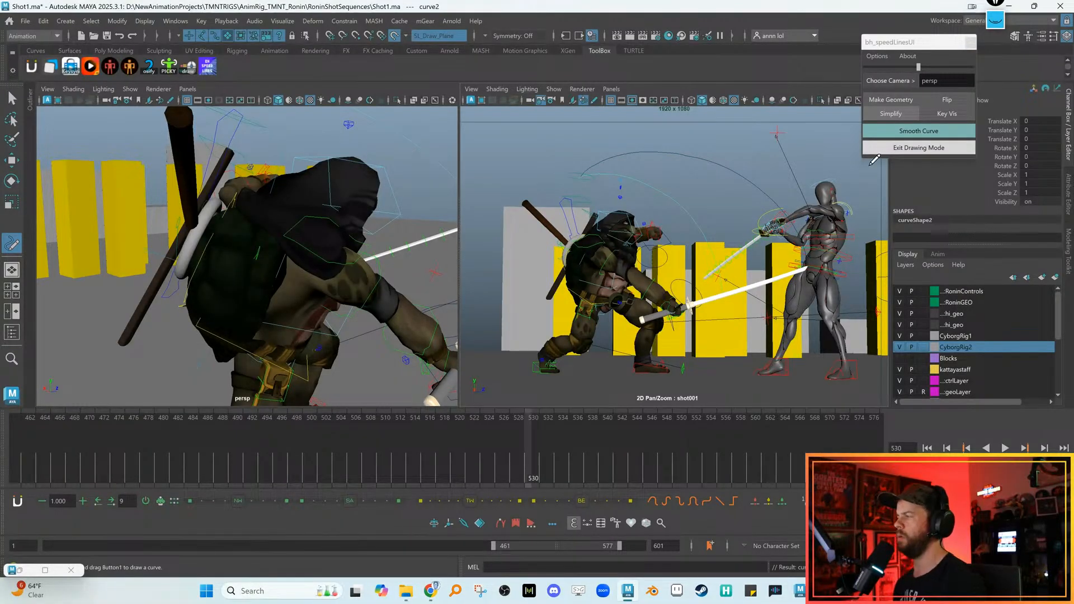
left_click(905, 150)
left_click_drag(741, 157, 666, 212)
left_click(890, 100)
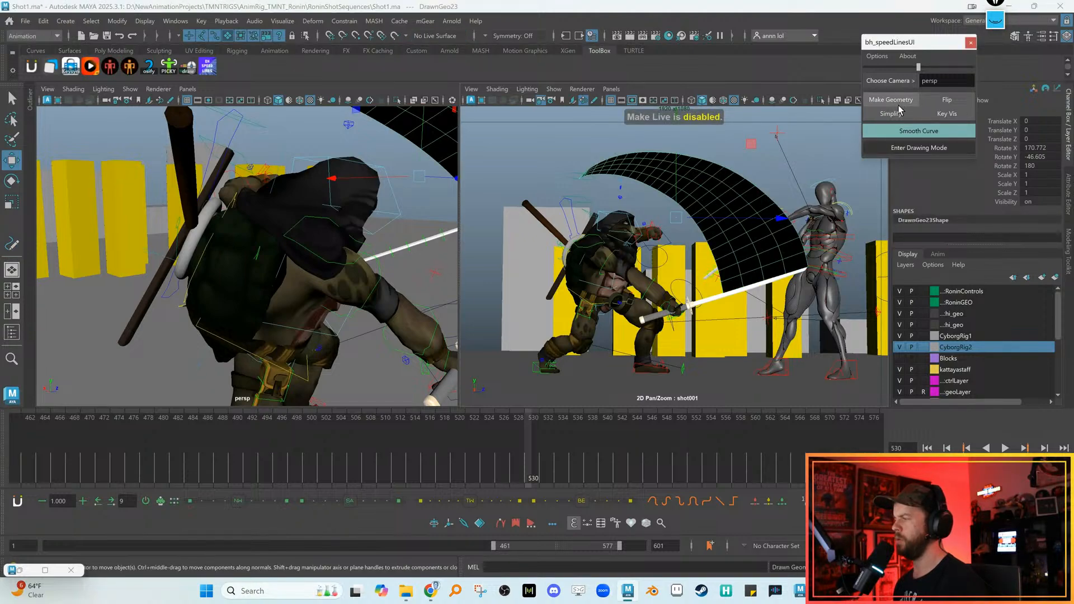
left_click(947, 101)
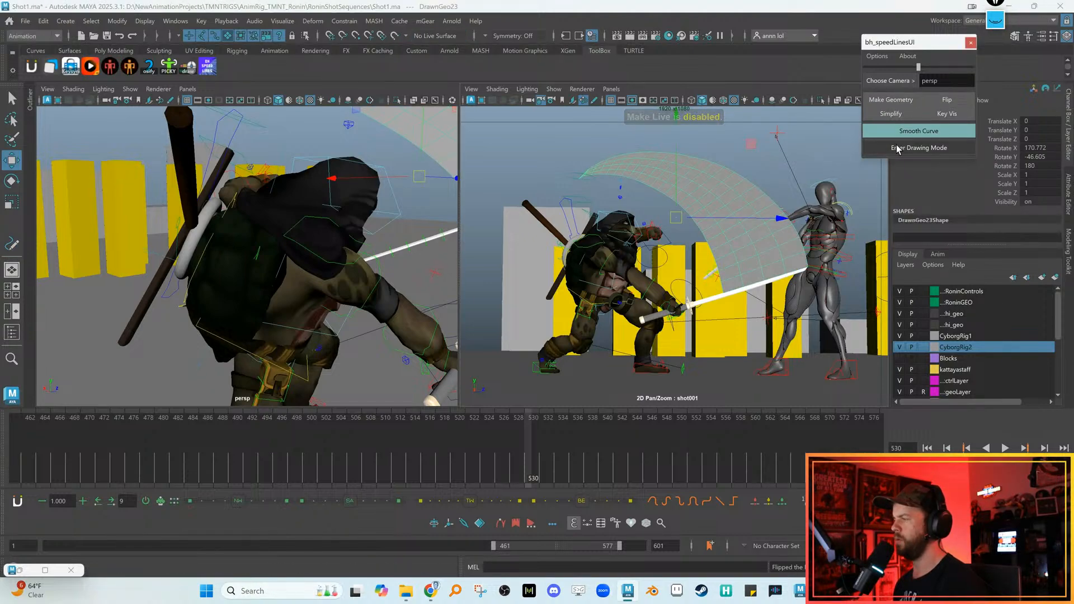
Key the swoosh geometry's visibility at frame 530 and check it on the surrounding frames
left_click(947, 114)
key("alt+comma")
key("alt+period")
key("alt+comma")
key("alt+period")
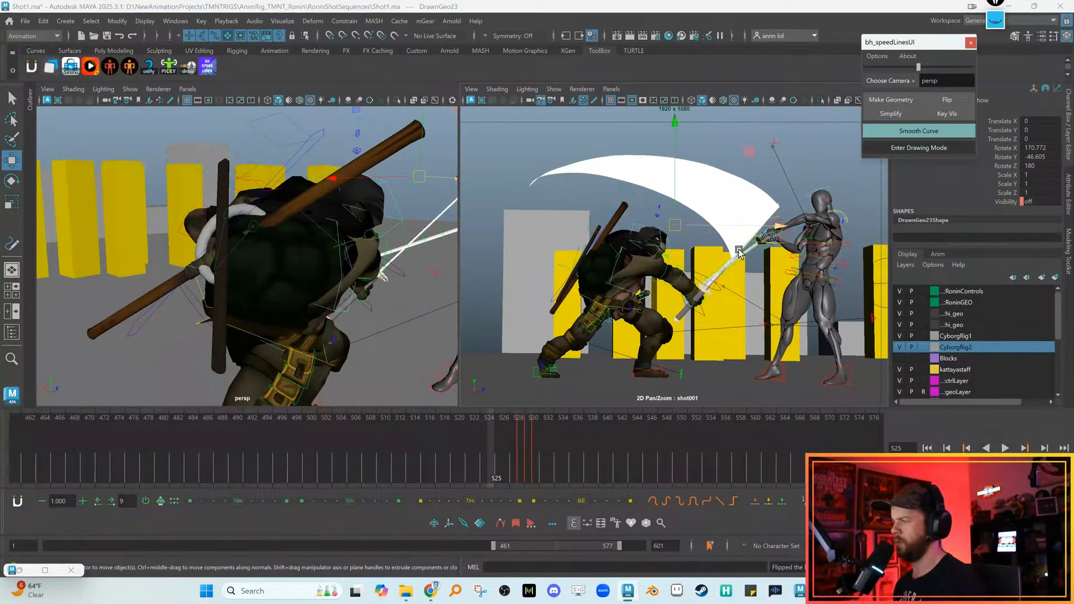
key("alt+comma")
key("alt+period")
left_click_drag(651, 448, 562, 457)
key("alt+comma")
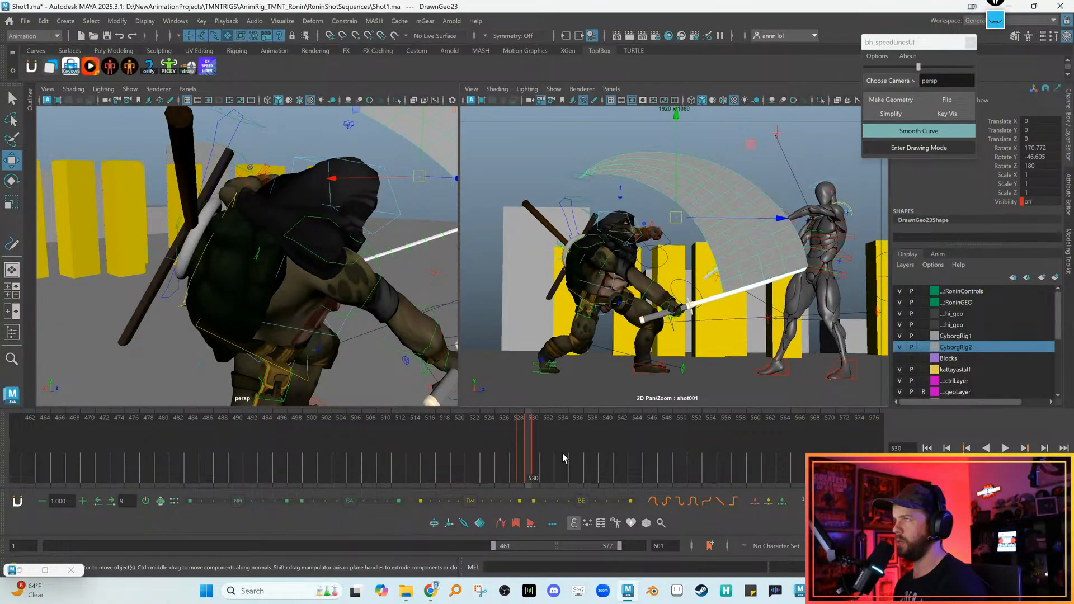
Move the swoosh's visibility-off key to frame 532 and play back the shot to check it
key("alt+period")
key("alt+period")
key("alt+comma")
key("alt+comma")
key("alt+comma")
key("alt+period")
key("alt+period")
key("alt+period")
key("alt+comma")
left_click(536, 451, "shift")
left_click_drag(537, 448, 543, 446)
left_click(529, 446)
key("alt+v")
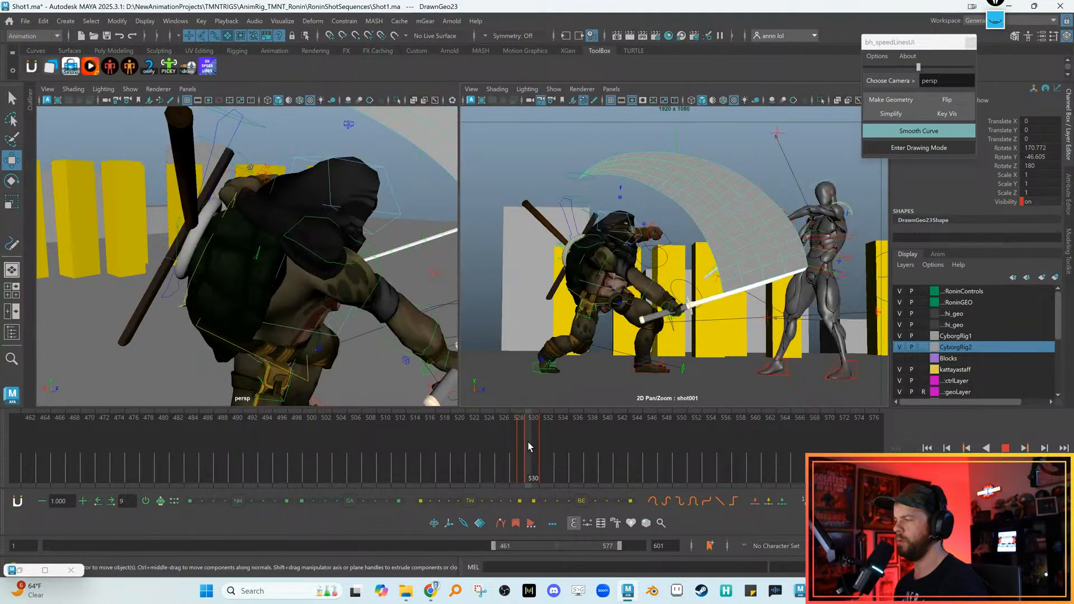
left_click(538, 449)
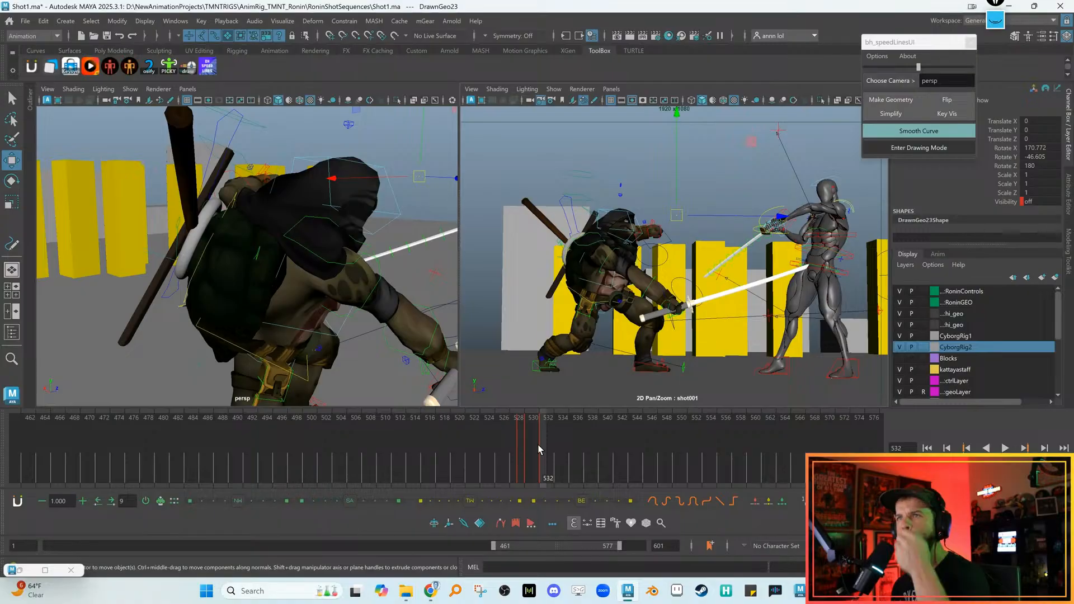
Step back and forth through the frames around 530 to examine the swing poses and the swoosh timing
key("alt+comma")
key("alt+period")
key("alt+comma")
key("alt+period")
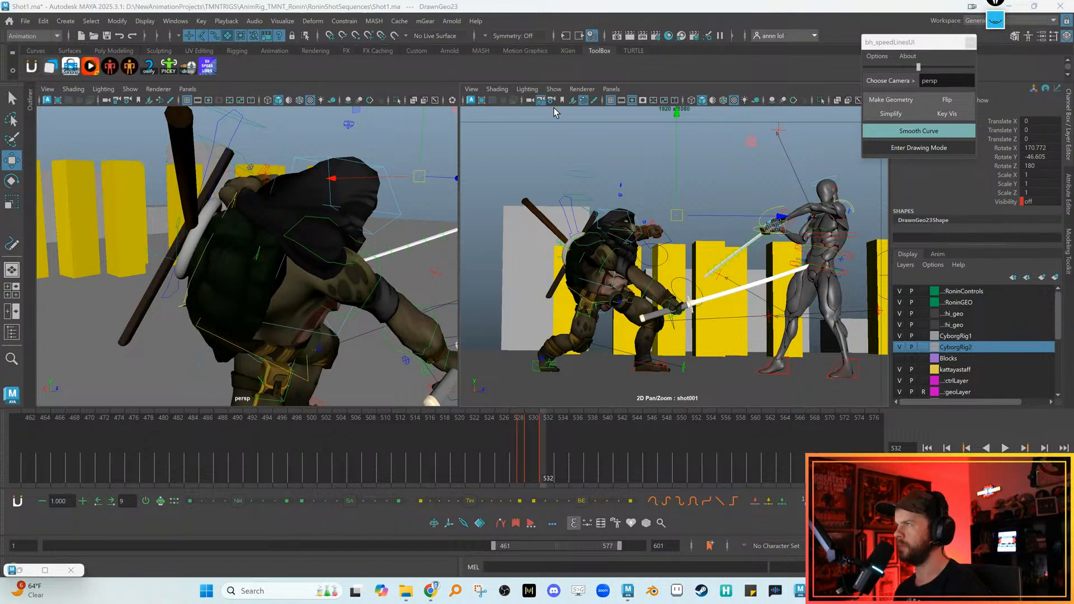
key("alt+comma")
key("alt+comma")
key("alt+period")
key("alt+period")
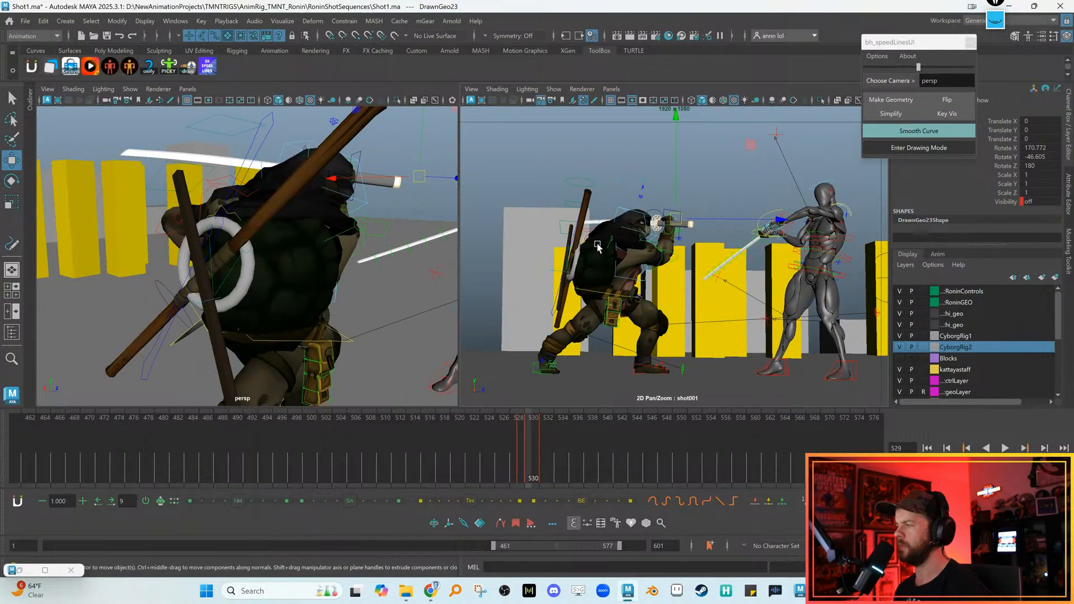
key("alt+comma")
key("alt+comma")
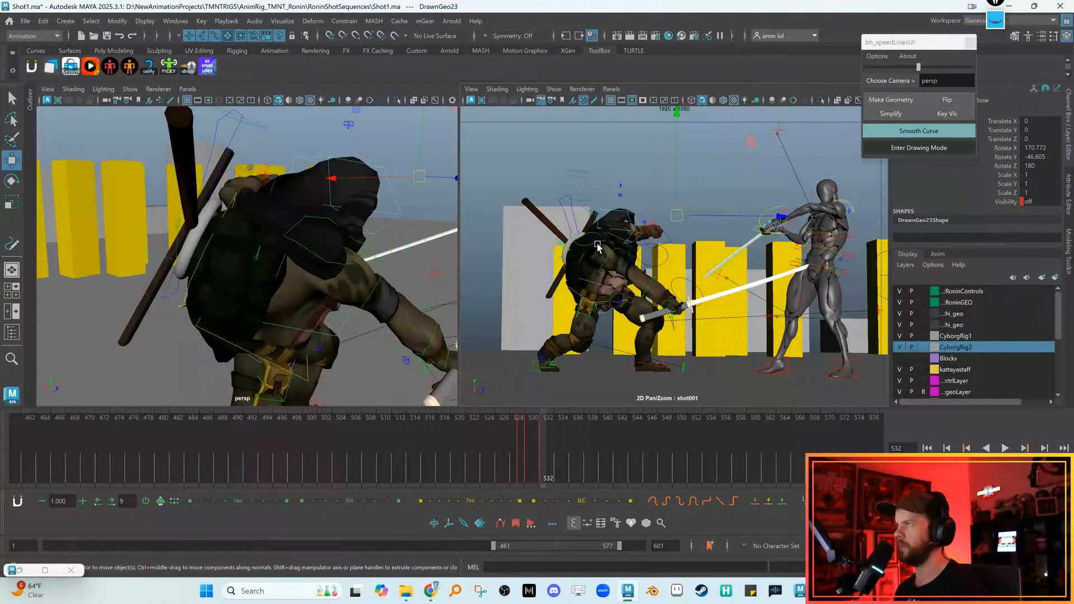
key("alt+comma")
key("alt+comma")
key("alt+period")
key("alt+period")
key("alt+period")
key("alt+period")
key("alt+period")
key("alt+period")
key("alt+period")
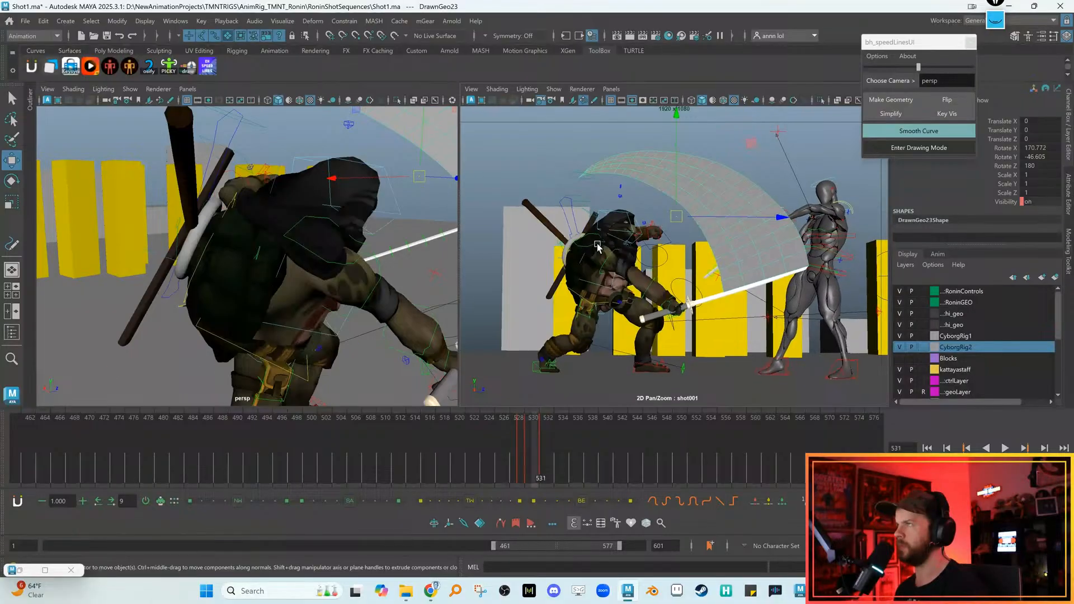
key("alt+comma")
key("alt+comma")
key("alt+comma")
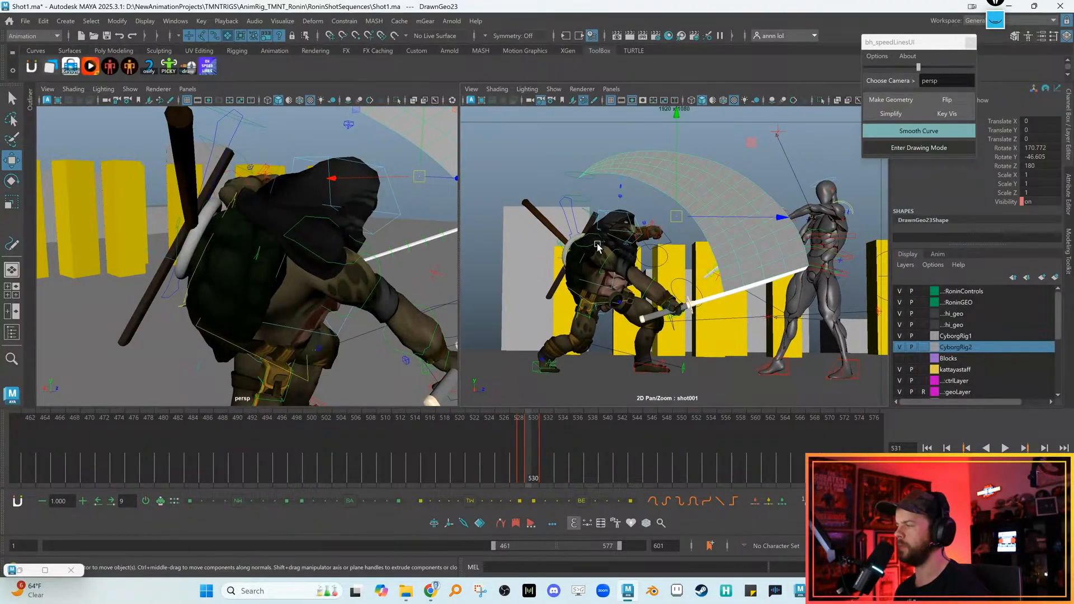
Move the body control at frame 532 to about Translate X -377.7 and rotate it to about X 14.1, Y 29.3, Z -11.0
left_click_drag(263, 313, 253, 288, "alt")
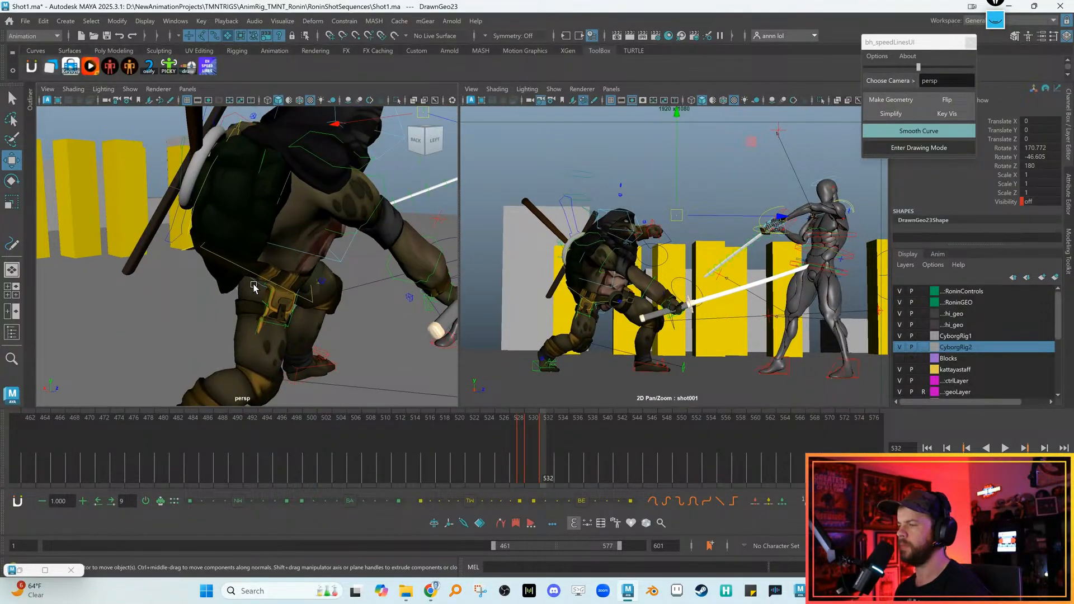
left_click(244, 272)
key("alt+comma")
key("alt+comma")
key("alt+period")
key("alt+period")
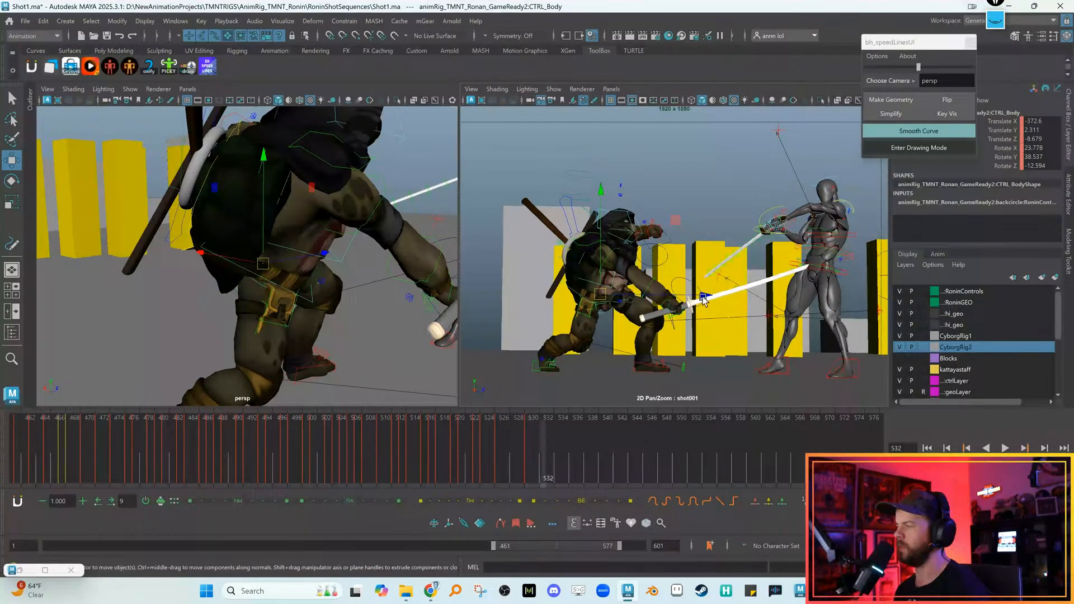
key("e")
left_click_drag(598, 295, 558, 258)
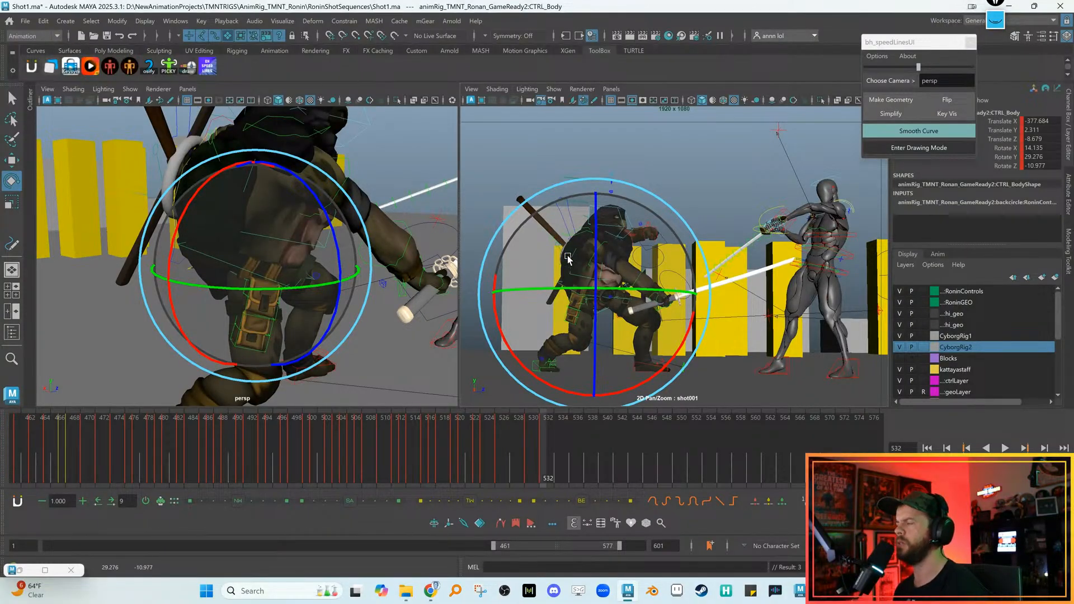
key("alt+comma")
key("alt+period")
Refine the body control at frame 532 to about Translate Z -12.4 and rotation X 7.2, Y 29.0, Z -12.8
key("w")
left_click_drag(313, 280, 157, 260, "alt")
right_click(240, 287)
key("e")
left_click_drag(578, 286, 574, 265)
key("alt+comma")
key("alt+period")
key("w")
left_click_drag(366, 270, 271, 256, "alt")
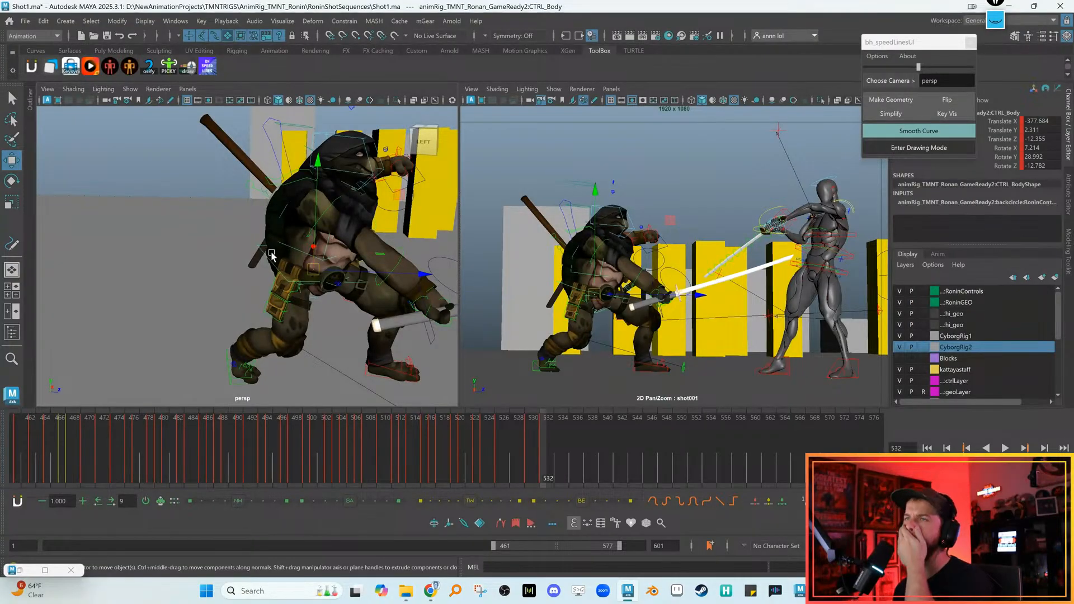
Compare the body's pose at frame 532 with the preceding frames to check the follow-through of the swing
left_click_drag(267, 263, 319, 278, "alt")
key("e")
left_click_drag(608, 308, 573, 296)
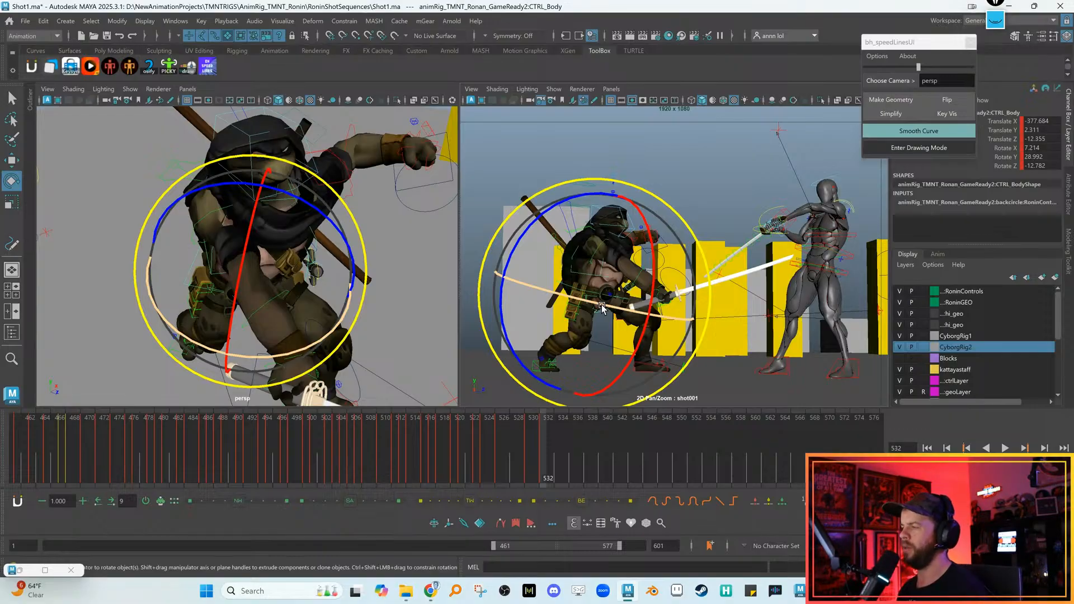
key("alt+comma")
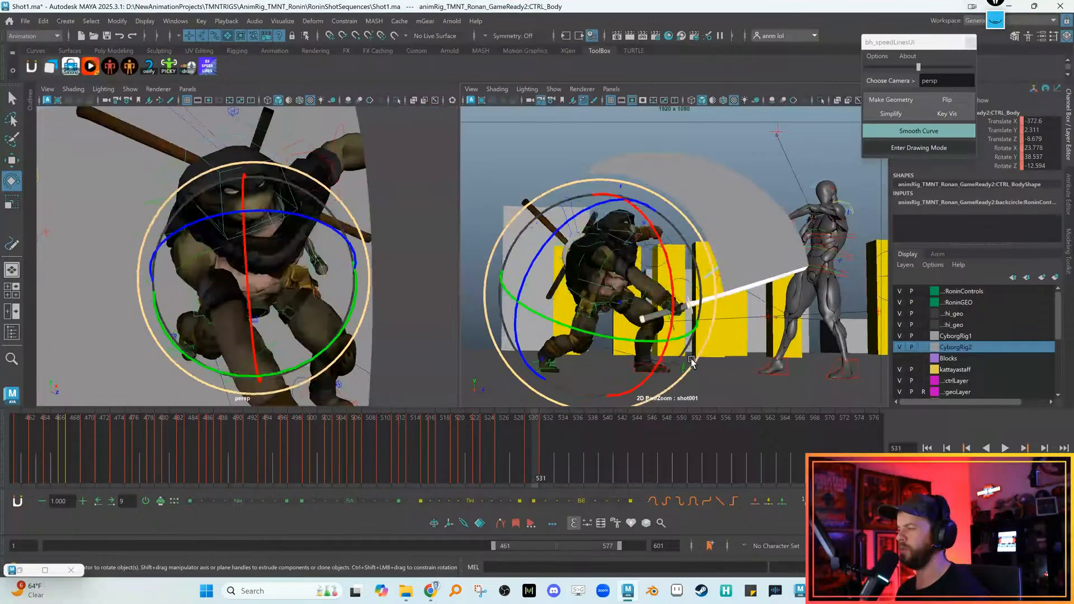
key("alt+comma")
key("alt+comma")
key("alt+comma")
key("alt+period")
key("alt+period")
key("alt+period")
key("alt+period")
key("alt+comma")
key("alt+period")
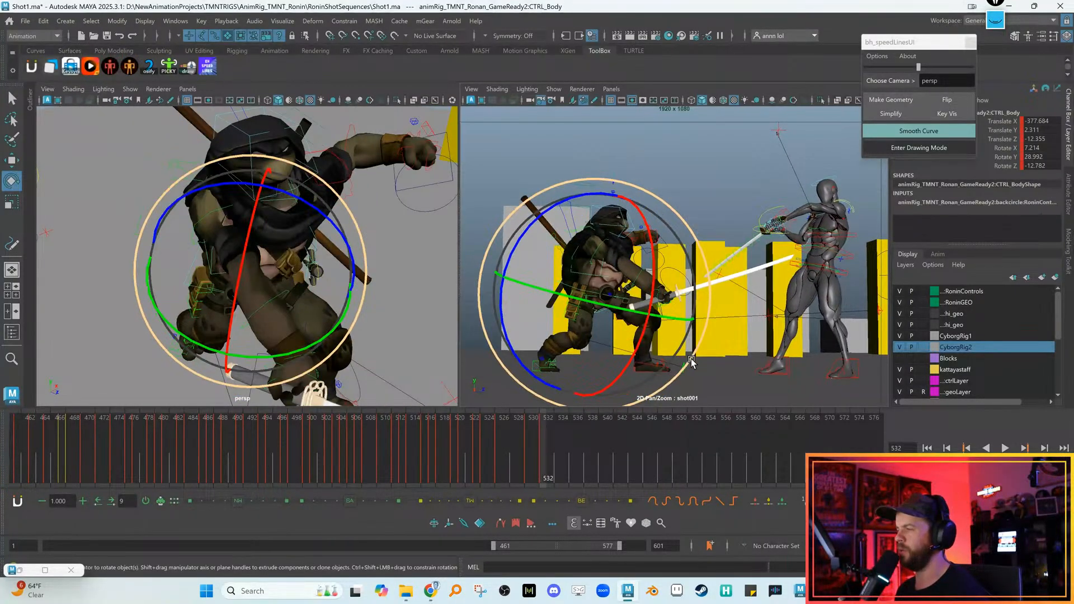
left_click(691, 362)
key("alt+comma")
key("alt+period")
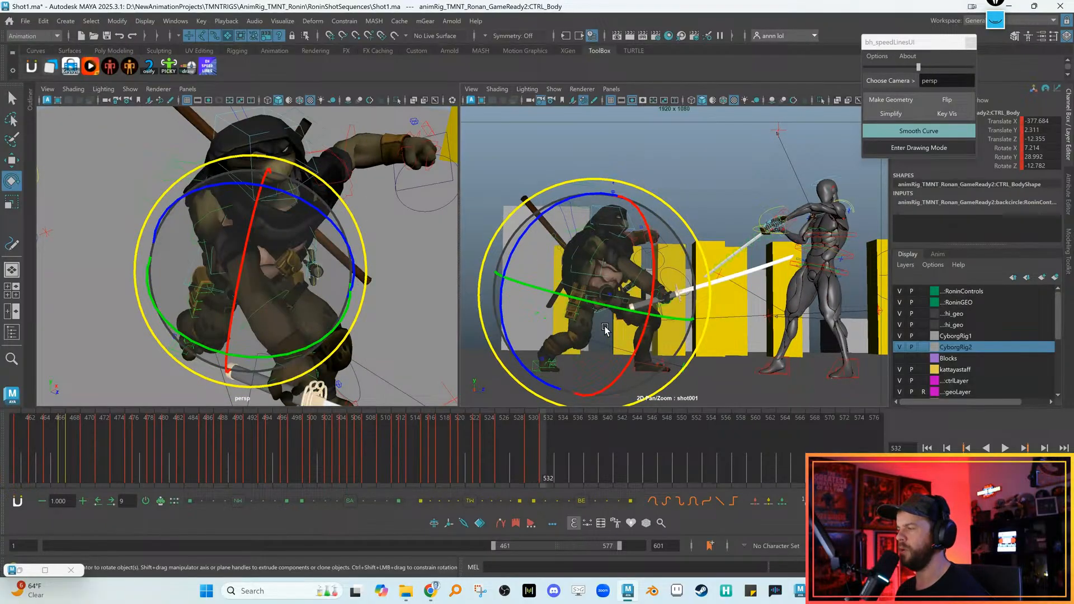
Select the right FK shoulder control at frame 532 and examine the sword arm's pose against the preceding frame
key("w")
middle_click_drag(333, 291, 378, 263, "alt")
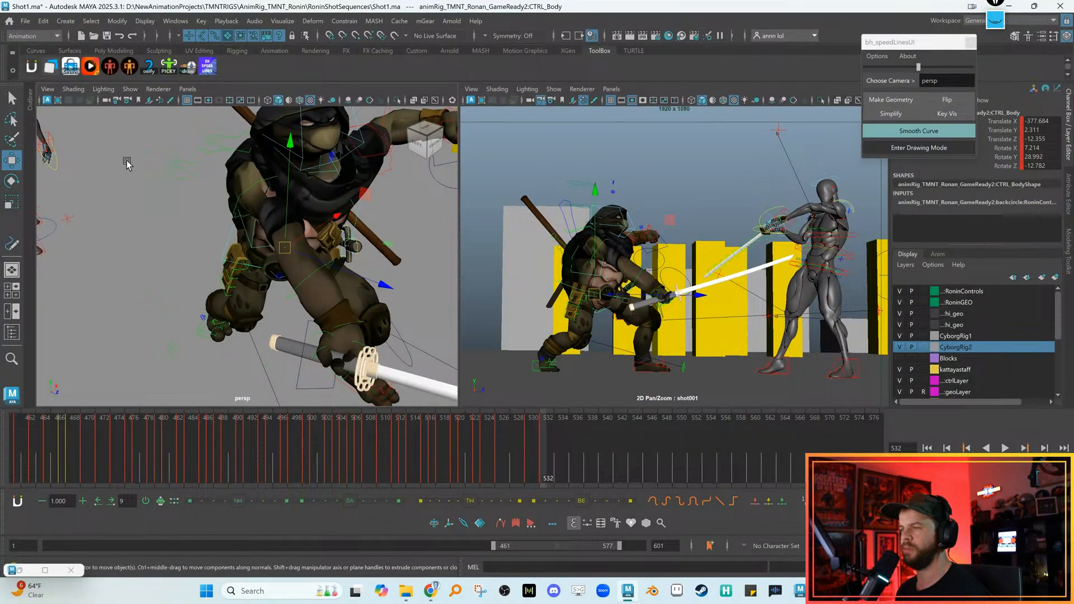
left_click(127, 162)
left_click(254, 183)
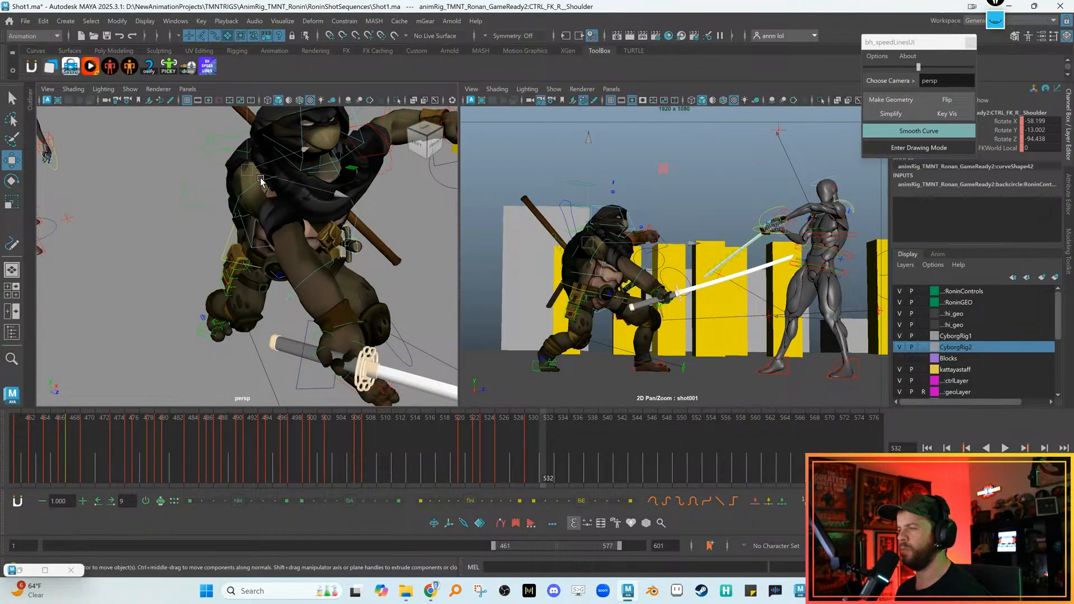
left_click_drag(250, 188, 268, 185, "alt")
key("e")
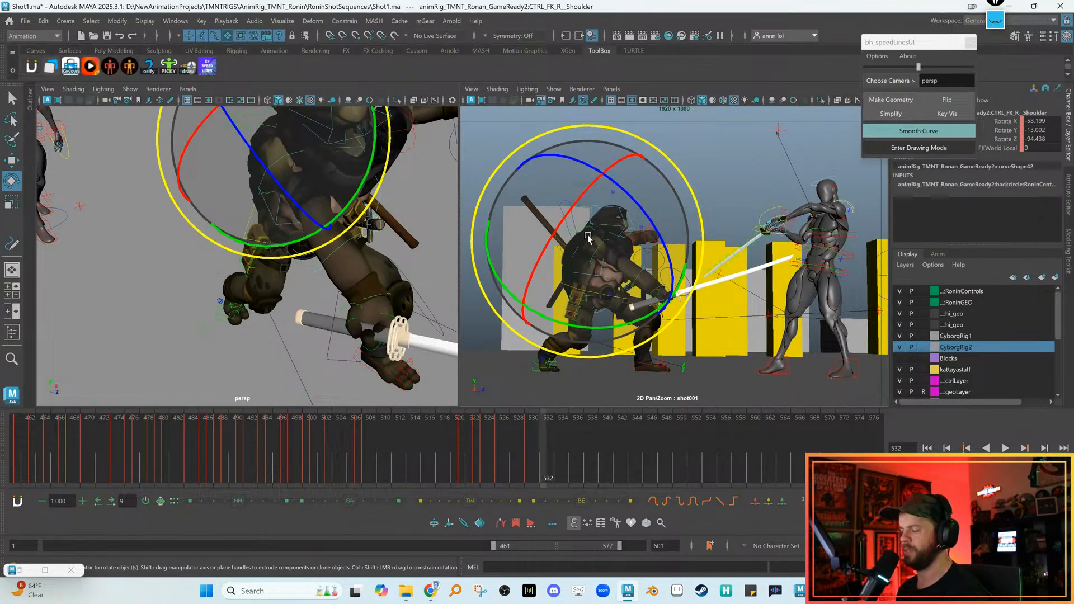
left_click_drag(635, 240, 601, 229)
key("alt+comma")
key("alt+period")
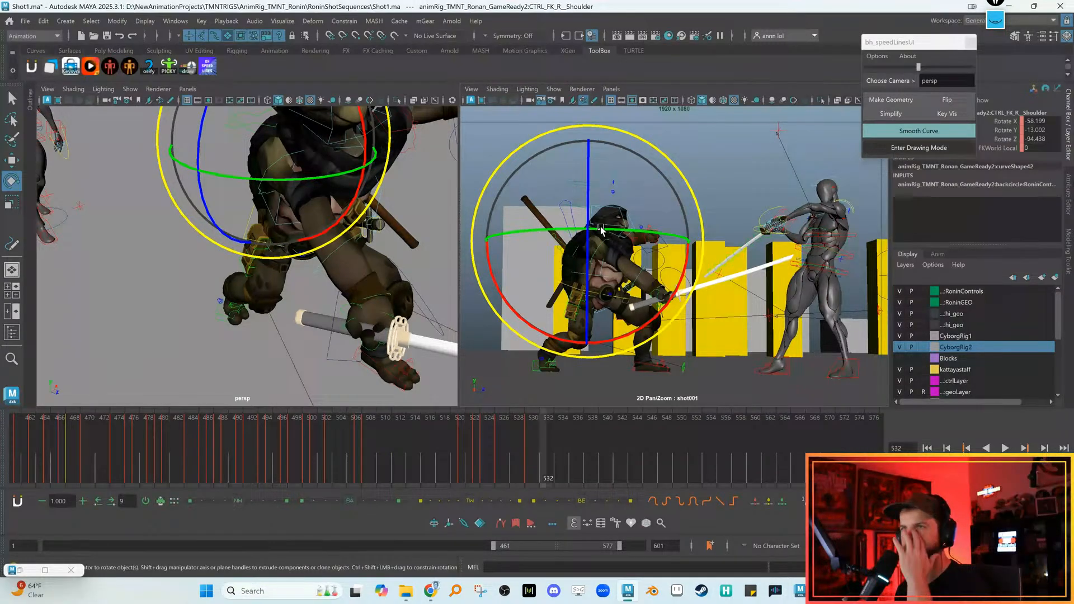
left_click_drag(600, 229, 601, 238)
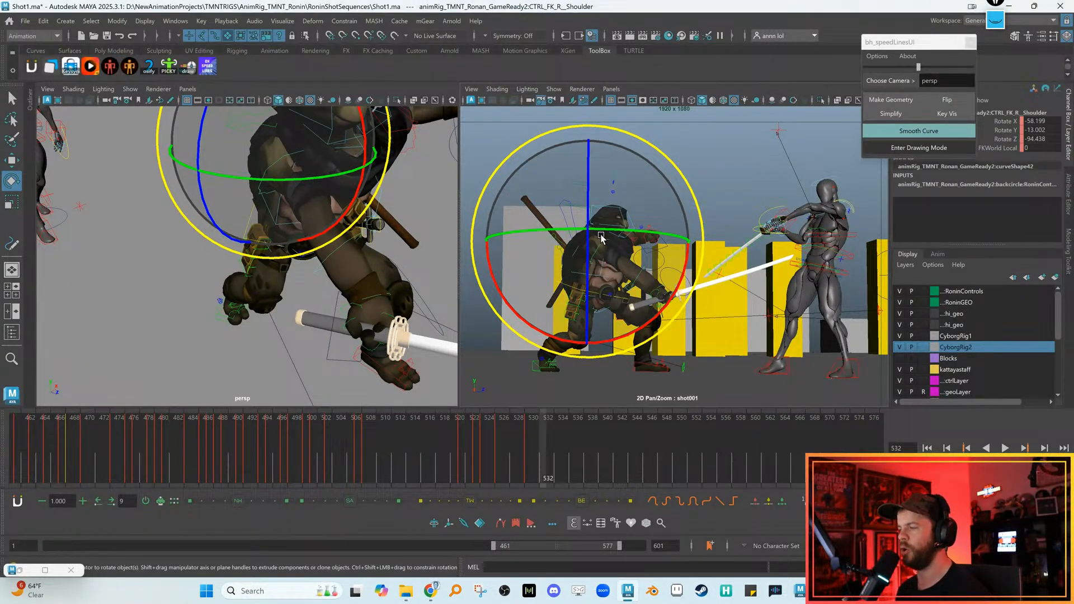
key("alt+comma")
key("alt+period")
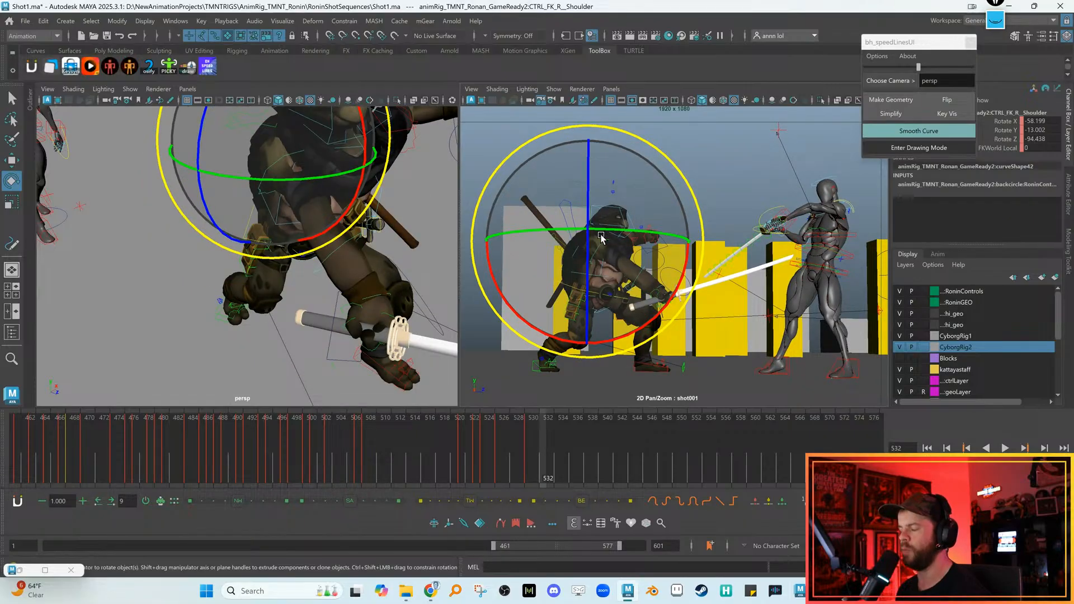
key("w")
left_click_drag(376, 297, 307, 271, "alt")
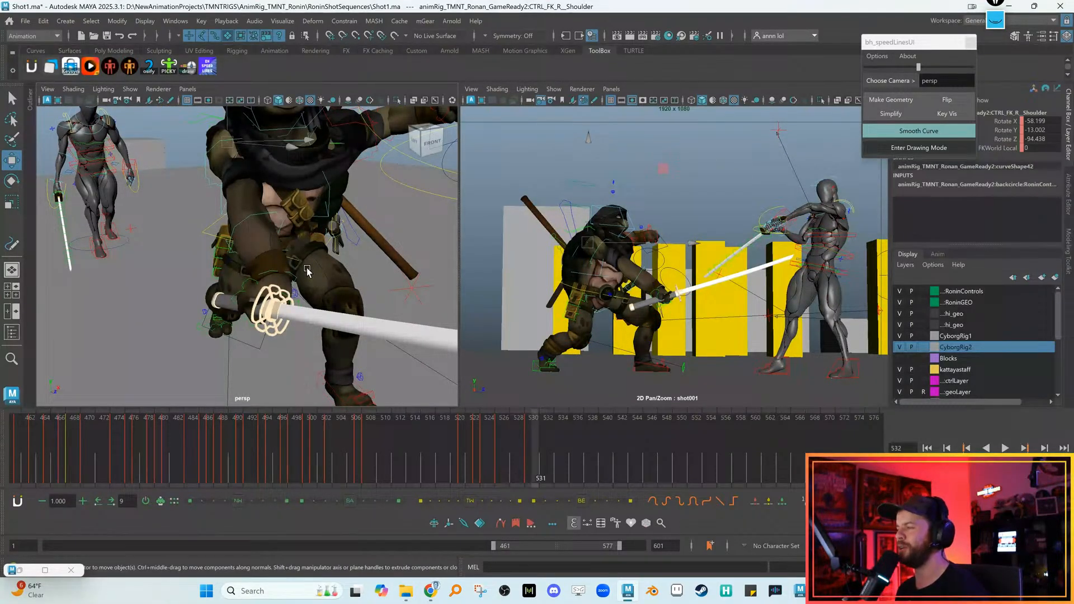
left_click_drag(307, 271, 235, 216, "alt")
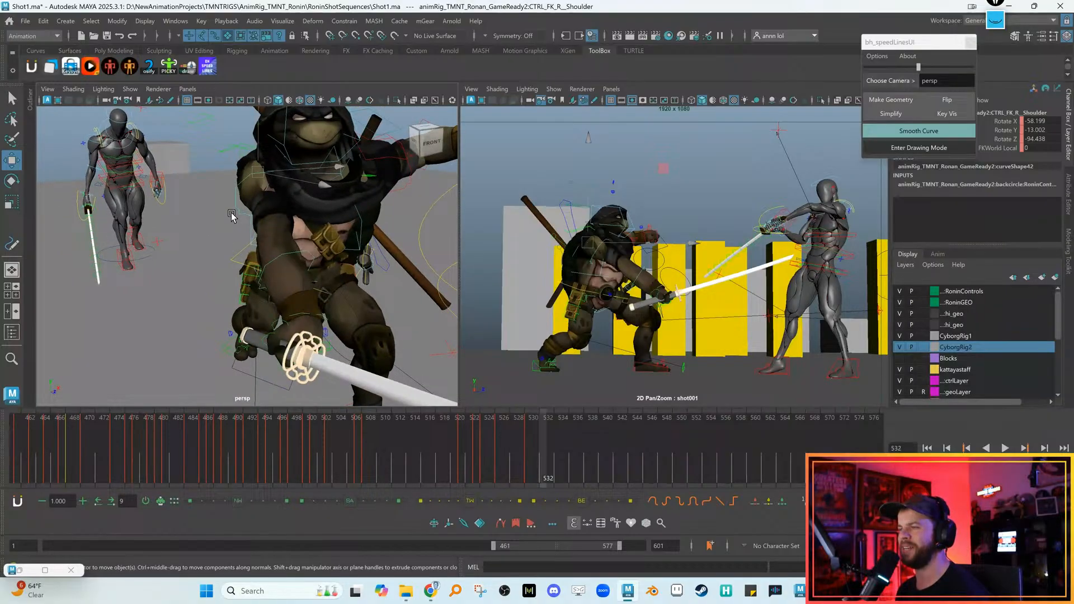
Step repeatedly between frame 532 and the frames before it to examine the sword arm's arc from the front
left_click(237, 192)
left_click(235, 188)
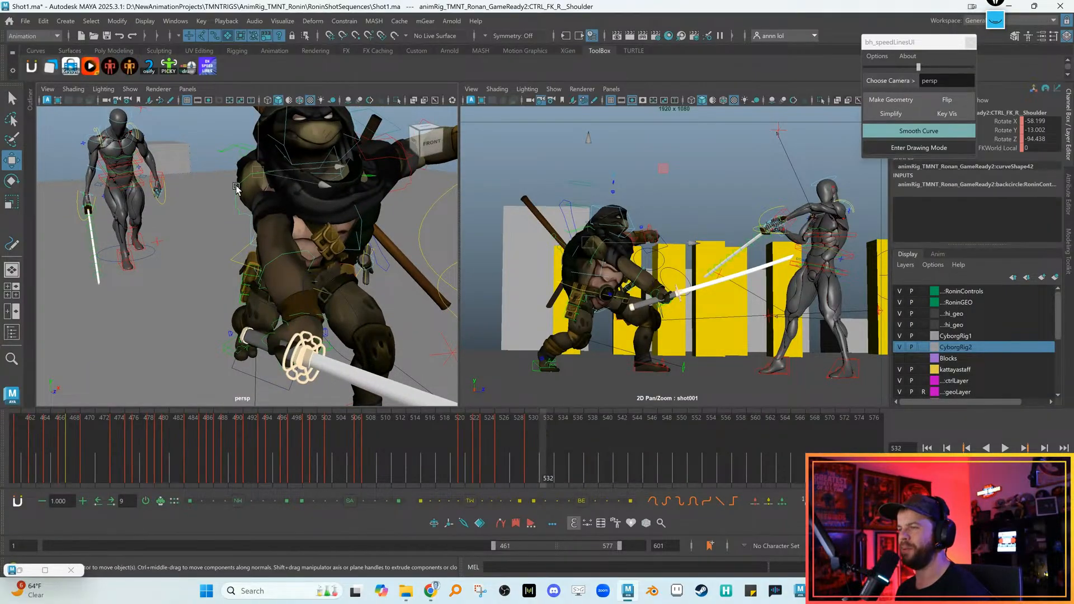
key("e")
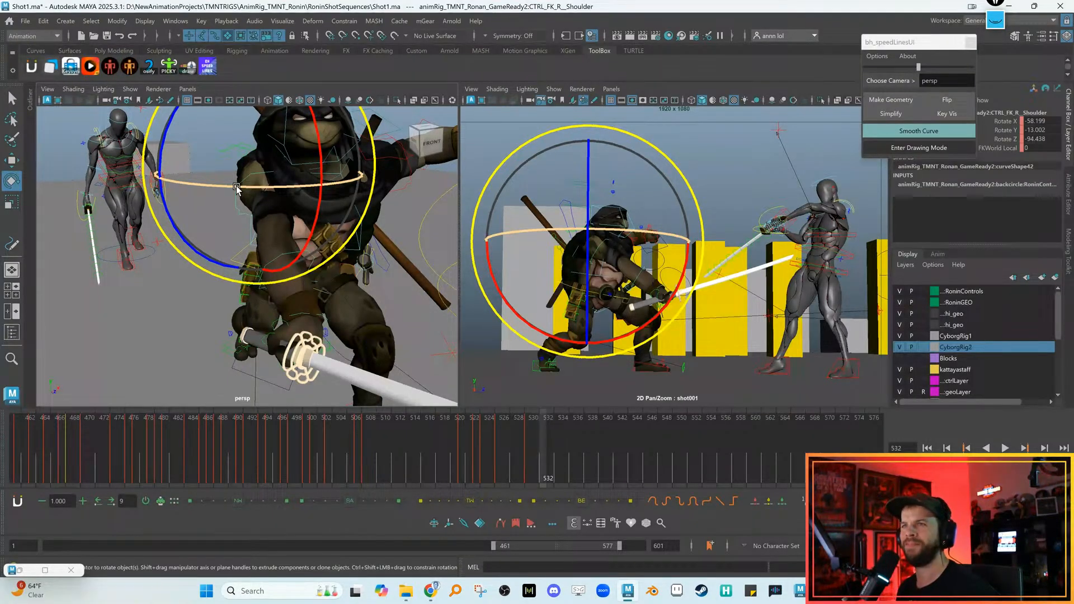
key("alt+comma")
key("alt+comma")
key("alt+period")
key("alt+period")
key("alt+comma")
key("alt+period")
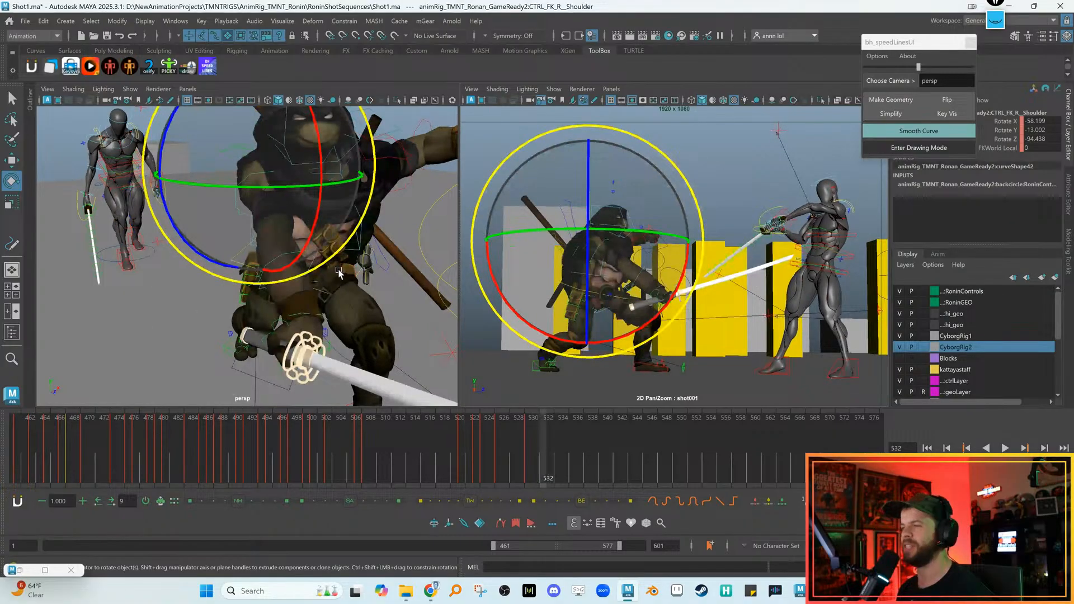
middle_click_drag(338, 271, 351, 231, "alt")
key("w")
left_click(282, 229)
left_click(591, 239)
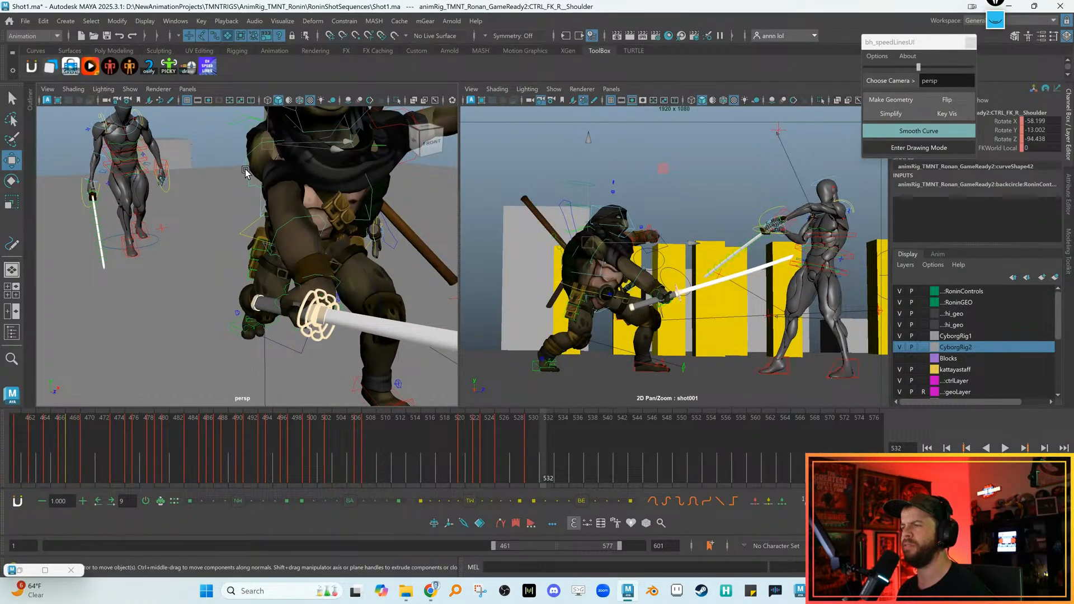
key("e")
key("alt+comma")
key("alt+comma")
key("alt+period")
key("alt+period")
key("alt+comma")
key("alt+comma")
key("alt+period")
key("alt+period")
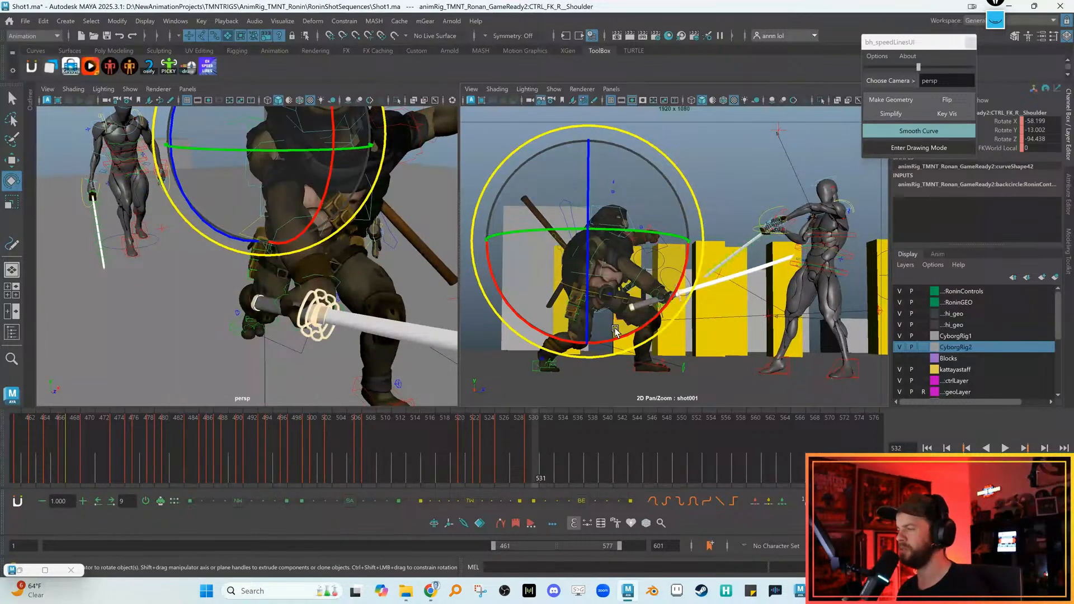
Try rotating the right FK shoulder control at frame 532 to about X -58.5, Y -14.0, Z -60.2, comparing it with frame 531
left_click_drag(545, 328, 331, 289)
middle_click_drag(330, 263, 341, 356, "alt")
left_click_drag(341, 355, 284, 279, "alt")
key("alt+comma")
key("alt+period")
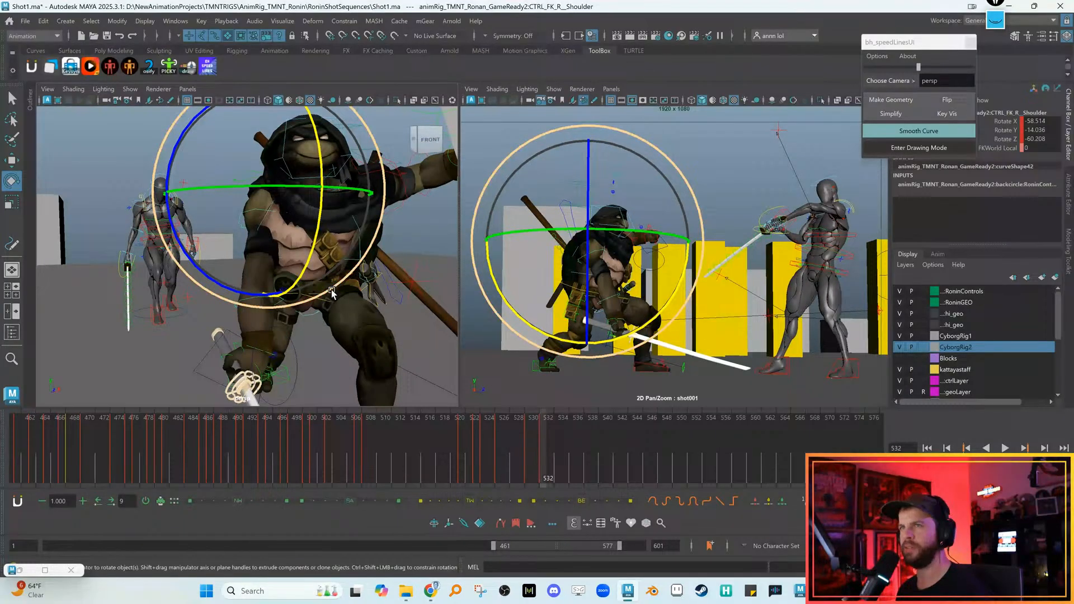
key("w")
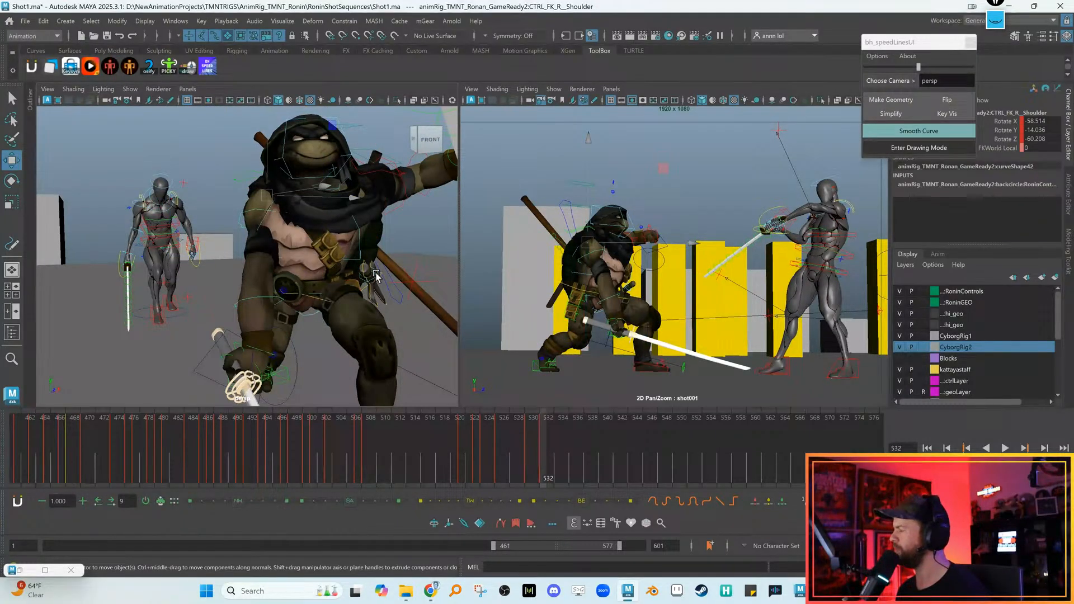
key("alt+comma")
key("alt+period")
key("alt+comma")
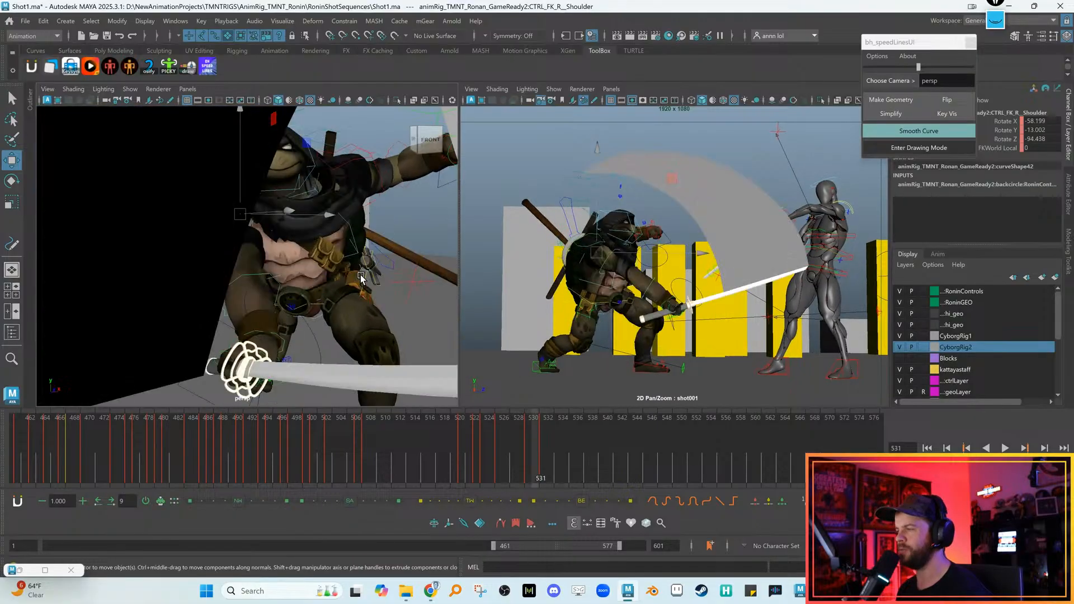
key("alt+period")
key("alt+comma")
key("alt+period")
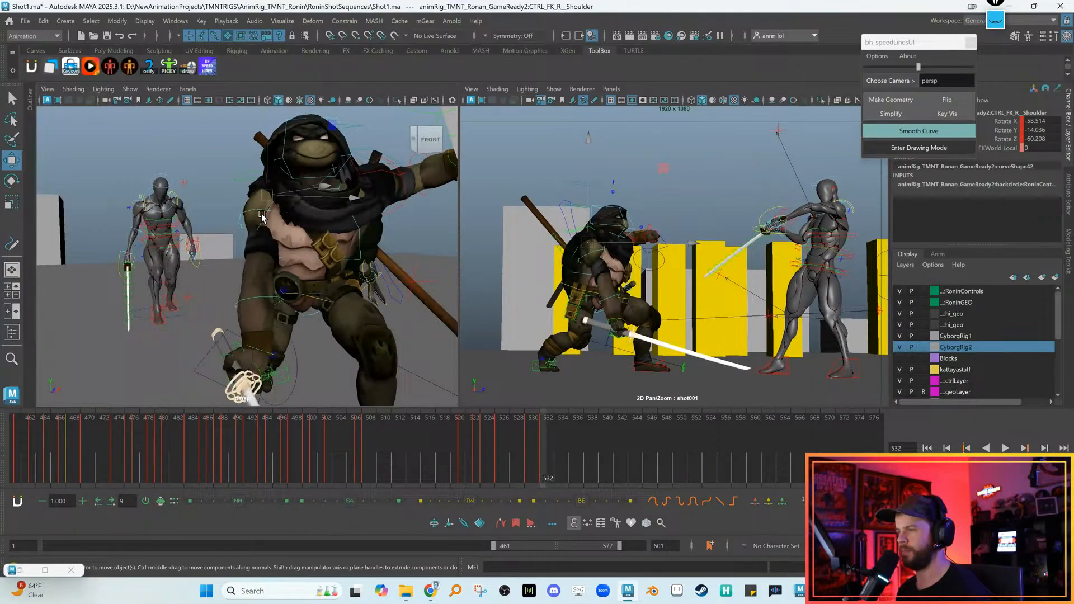
Reset the right FK shoulder control at frame 532 and rotate it to about X -78.7, Y -20.7, Z 47.5, swinging the arm outward
left_click(237, 182)
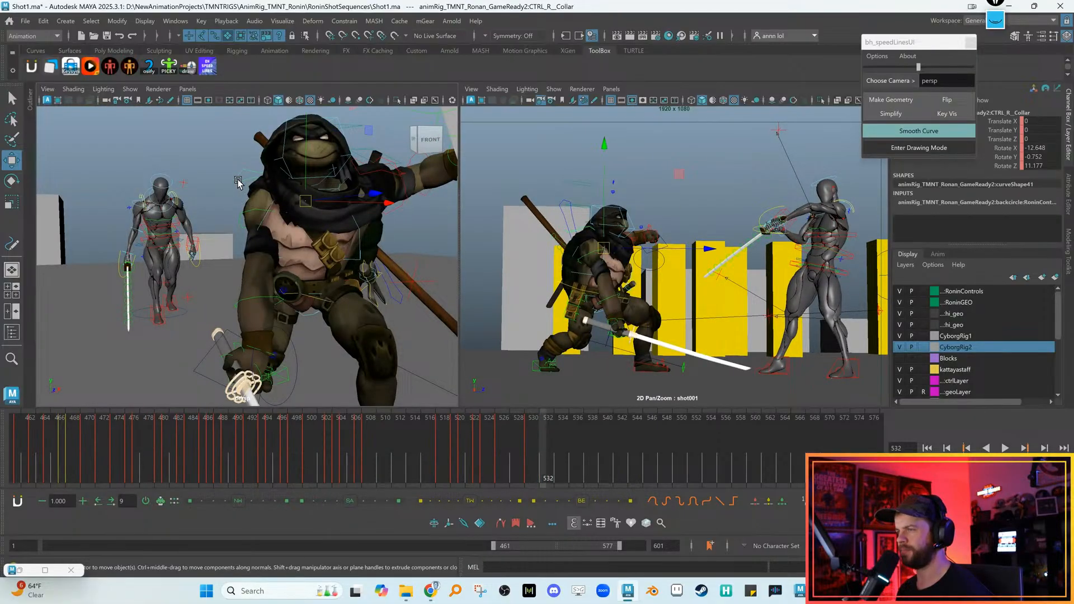
left_click(239, 222)
key("alt+r")
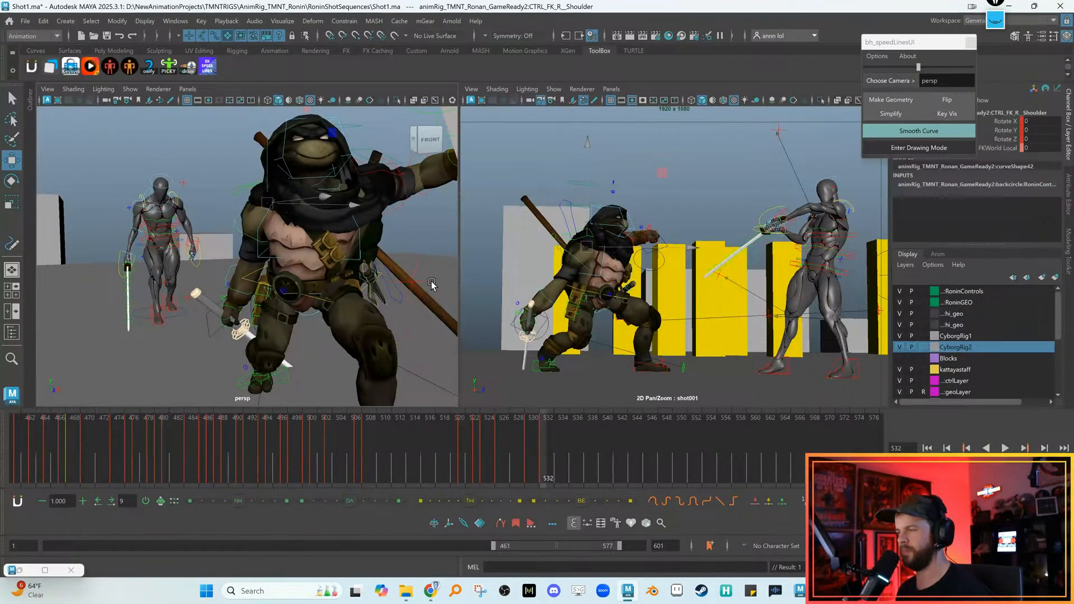
key("e")
left_click_drag(515, 306, 546, 174)
left_click_drag(560, 256, 550, 237)
key("comma")
key("period")
key("w")
middle_click_drag(208, 200, 278, 202, "alt")
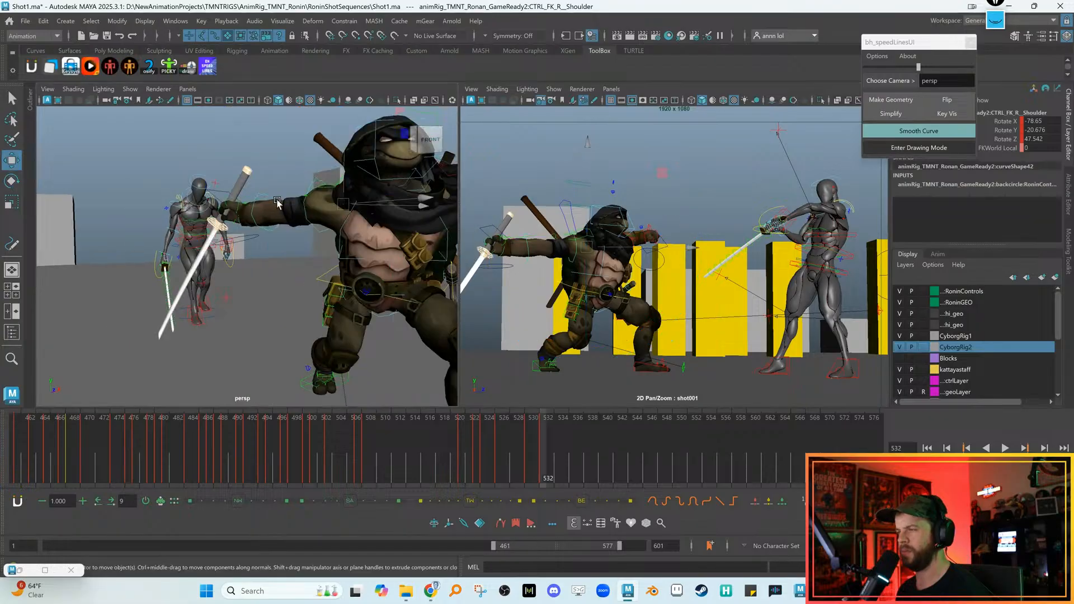
Reset the right FK elbow control's rotation to zero at frame 532 and set its Stretch to 0
left_click(263, 194)
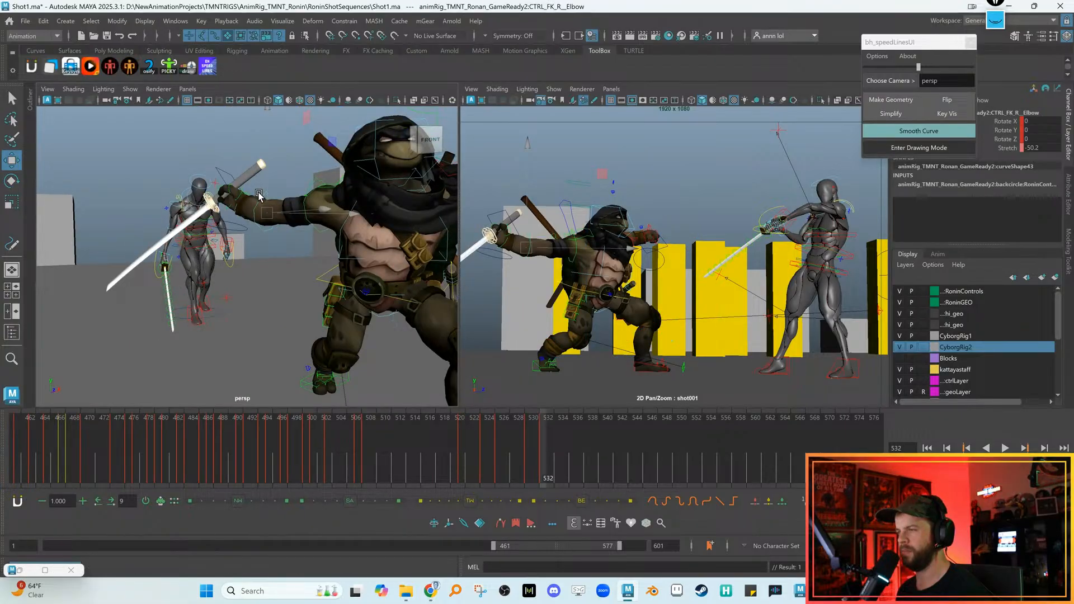
middle_click_drag(251, 220, 266, 227, "alt")
mouse_move(266, 235)
right_mouse_down("alt")
mouse_move(314, 224)
mouse_move(263, 241)
right_mouse_up("alt")
left_click_drag(263, 241, 291, 246, "alt")
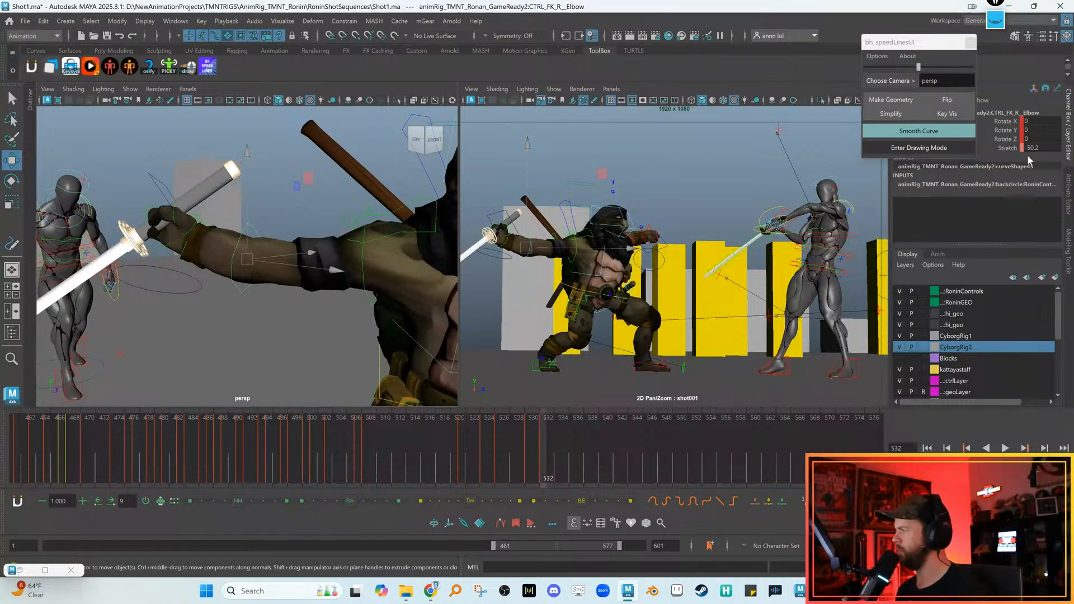
double_click(1031, 148)
type("0")
key("Return")
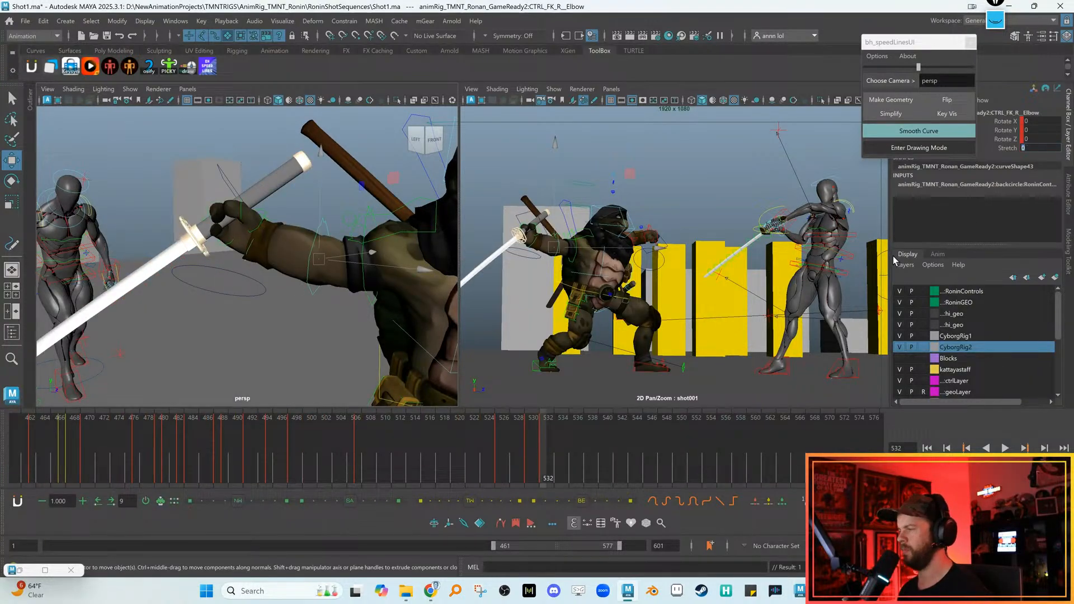
Rotate the right FK wrist control at frame 532 to about X -10.3, Y 2.8, Z 1.9
mouse_move(268, 239)
left_mouse_down("alt")
mouse_move(256, 237)
mouse_move(269, 230)
left_mouse_up("alt")
left_click(269, 228)
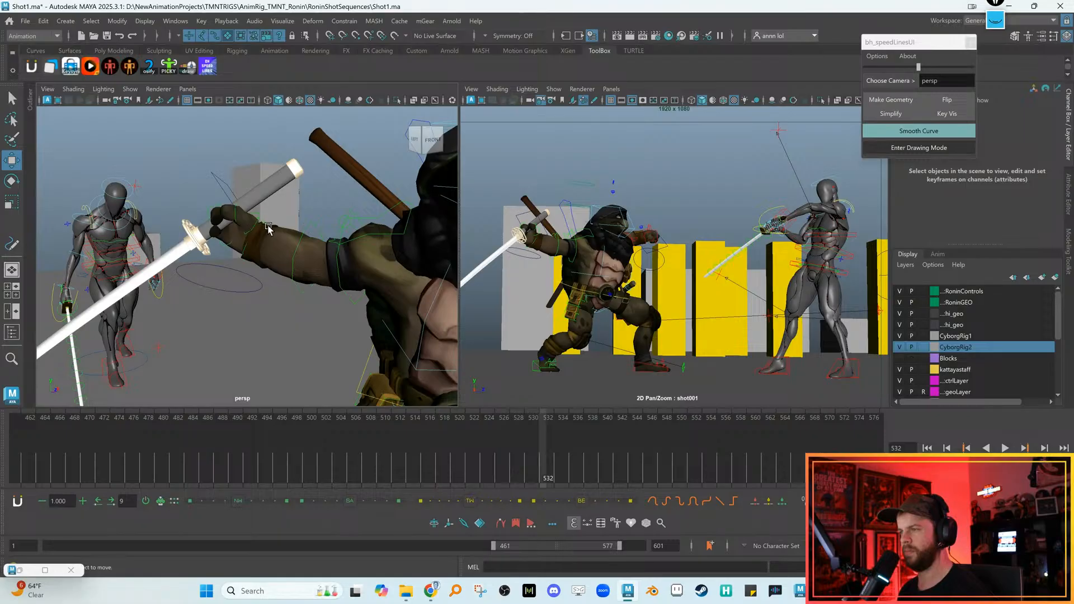
left_click(247, 247)
key("e")
left_click_drag(618, 253, 492, 218)
key("w")
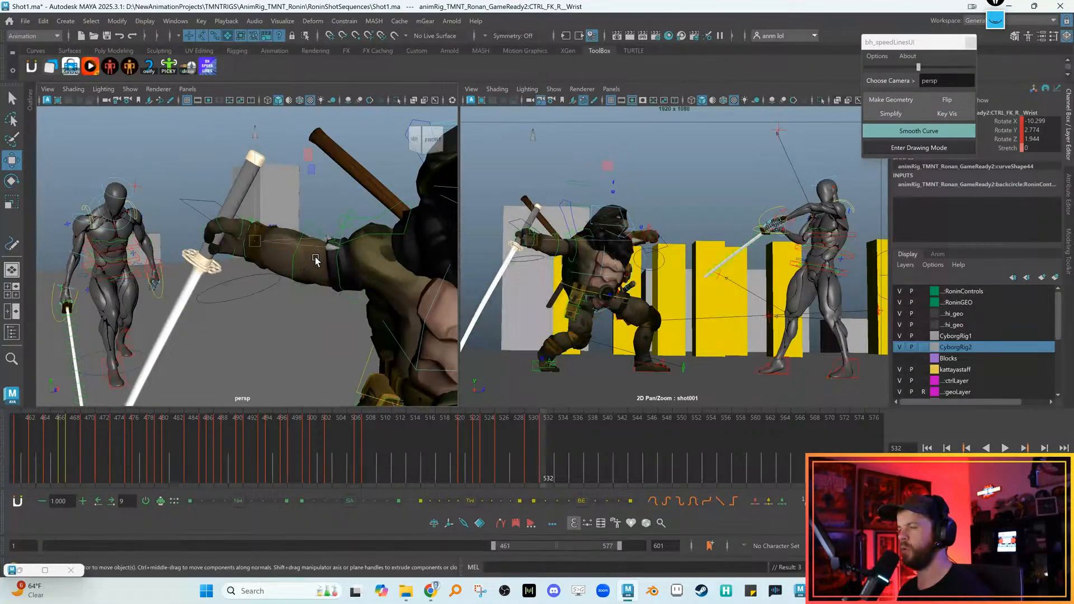
Rotate the right collar control at frame 532 to about X -8.1, Y 13.6, Z 17.9
left_click_drag(339, 280, 295, 289, "alt")
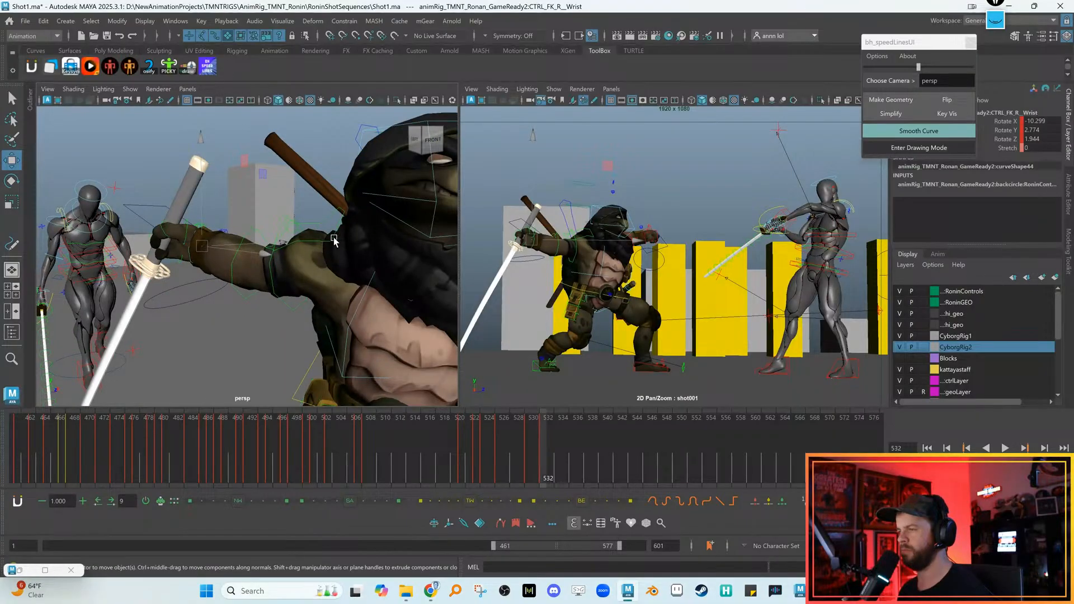
left_click(329, 215)
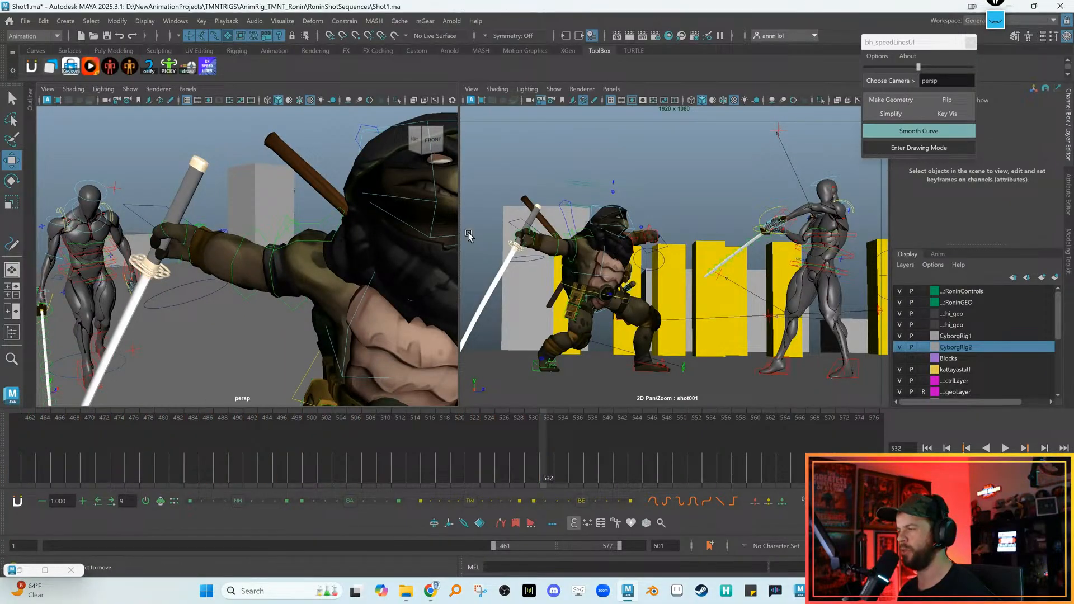
left_click(329, 226)
key("e")
left_click_drag(593, 246, 552, 208)
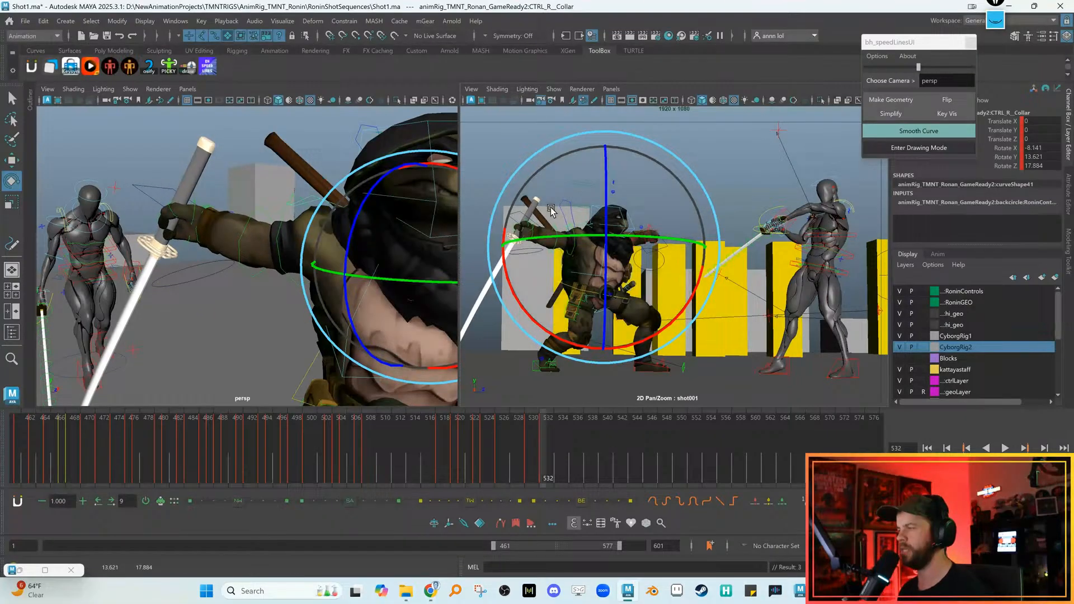
key("w")
Fine-tune the right FK shoulder control's rotation at frame 532 and key the outstretched arm pose
left_click(288, 213)
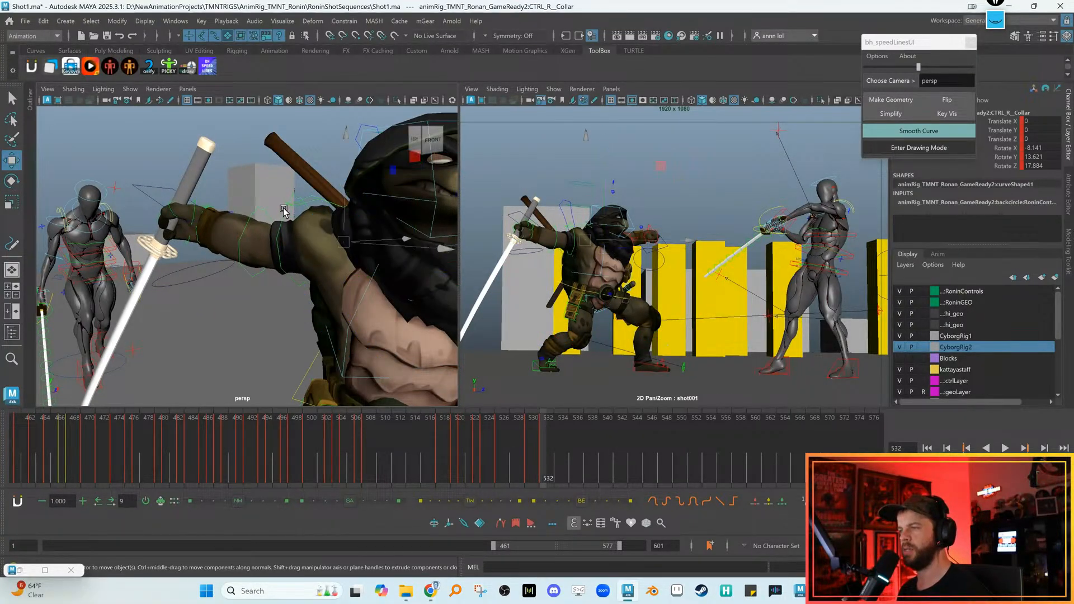
key("e")
left_click(284, 214)
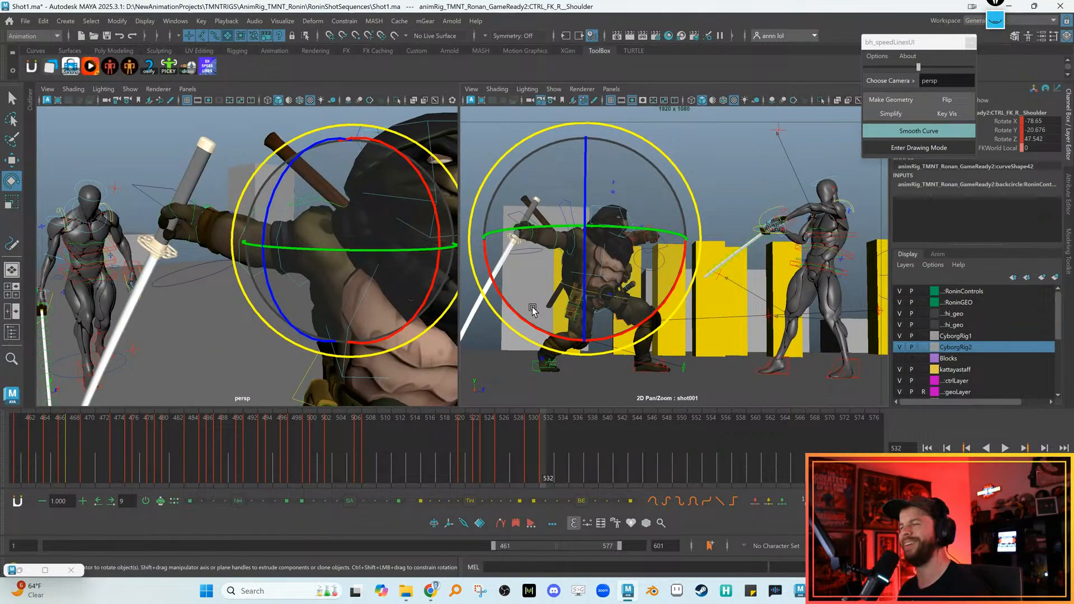
key(".")
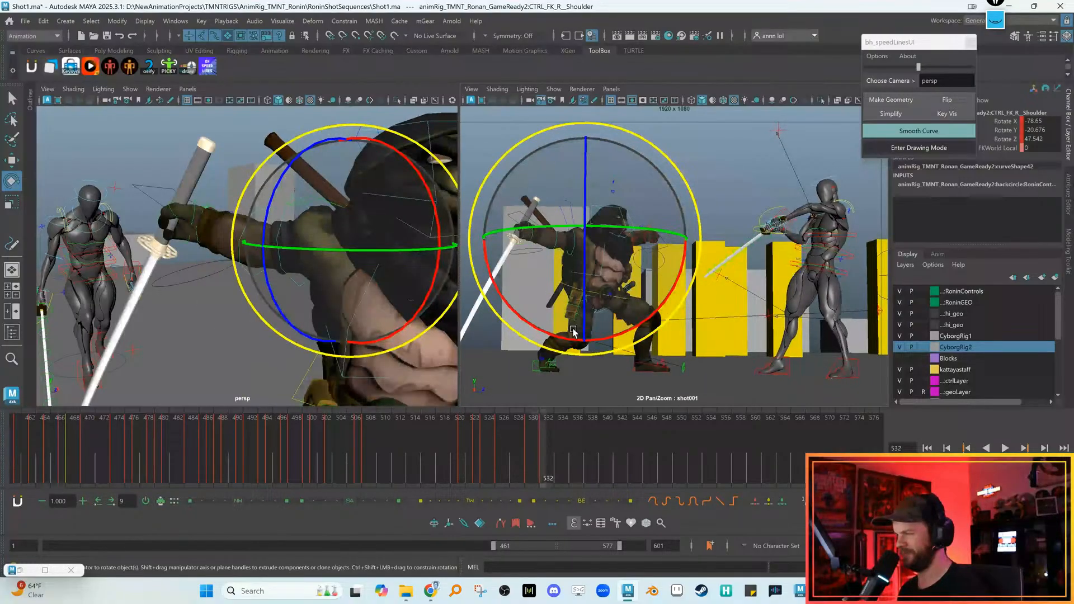
key(".")
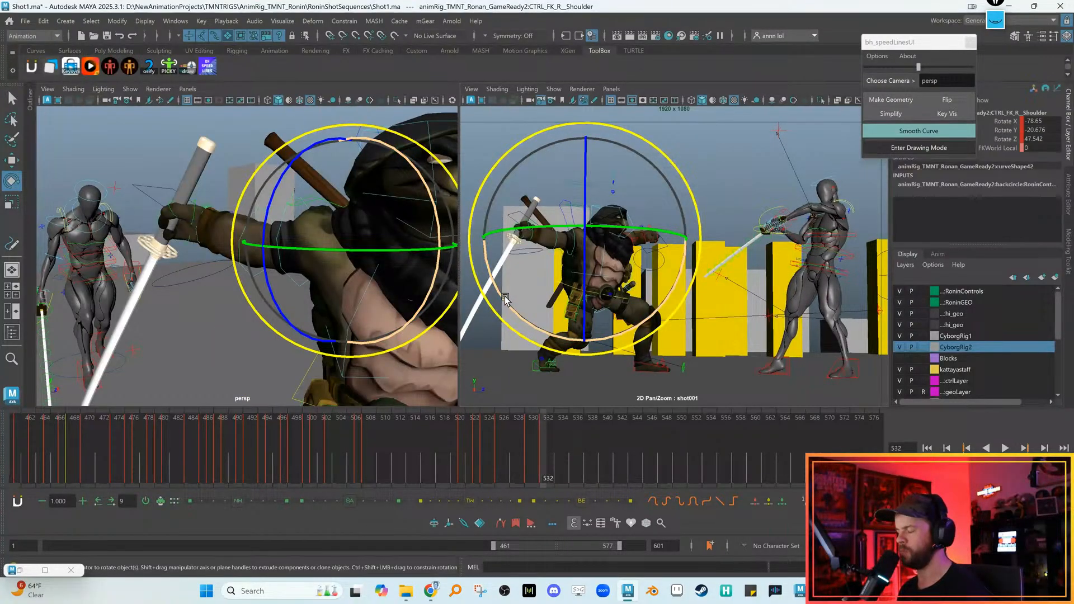
key(".")
left_click_drag(502, 295, 516, 214)
key("s")
key(".")
Reset the right FK wrist control at frame 532 and rotate it to about X -8.2, Y 12.9, Z -11.6 to re-aim the sword
left_click(355, 314)
middle_click_drag(363, 275, 392, 262, "alt")
key("w")
left_click(226, 240)
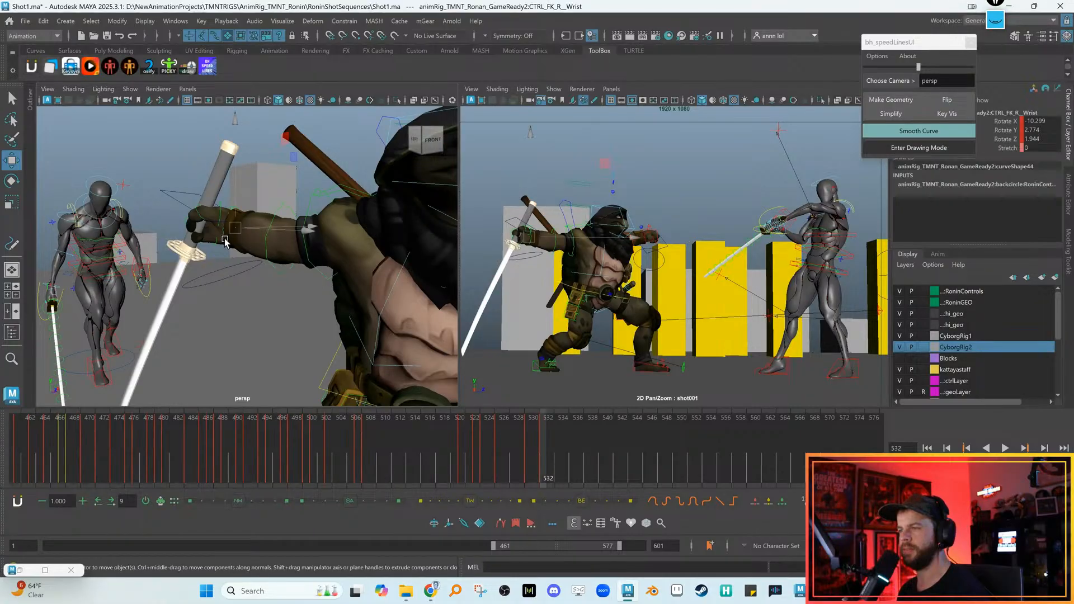
key("alt+")
key("alt+.")
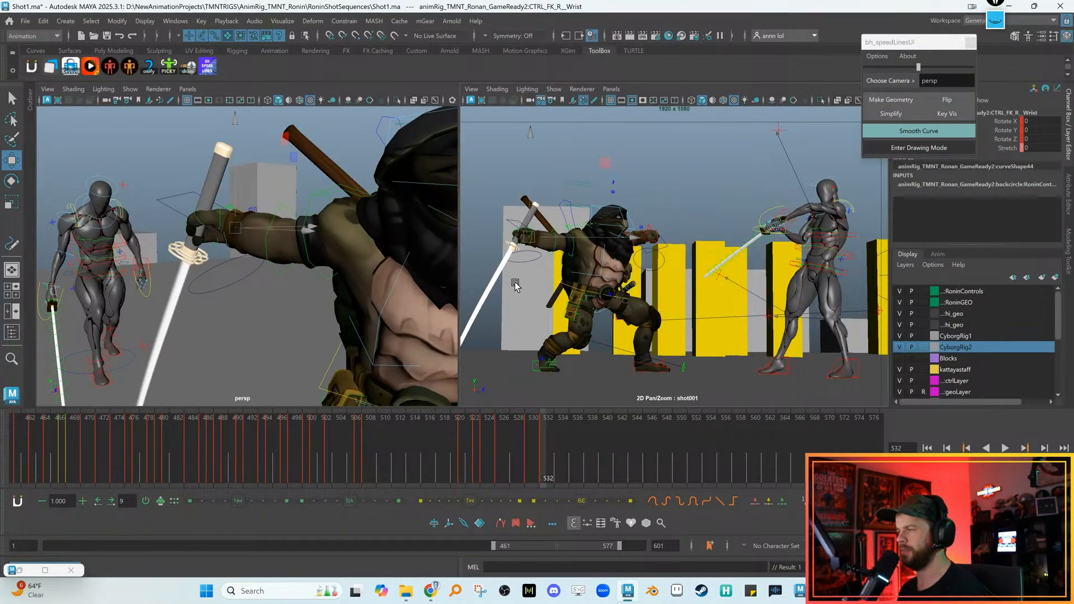
key("e")
left_click_drag(496, 295, 538, 292)
left_click_drag(504, 208, 527, 272)
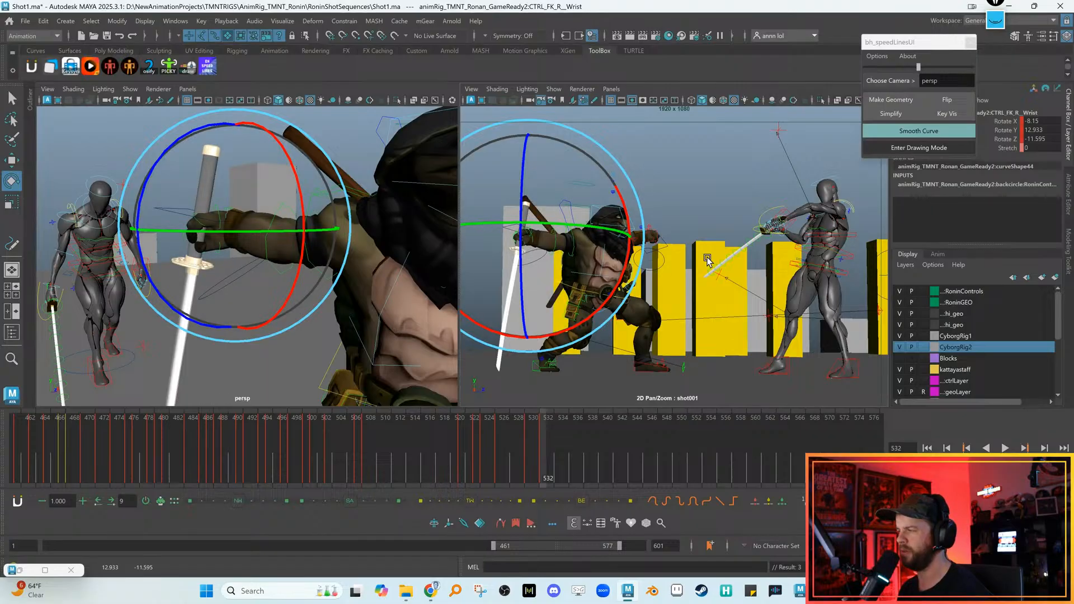
Compare the turtle's sword-arm pose between frames 531 and 532 in the perspective and shot camera views
scroll(722, 269, "up", 3)
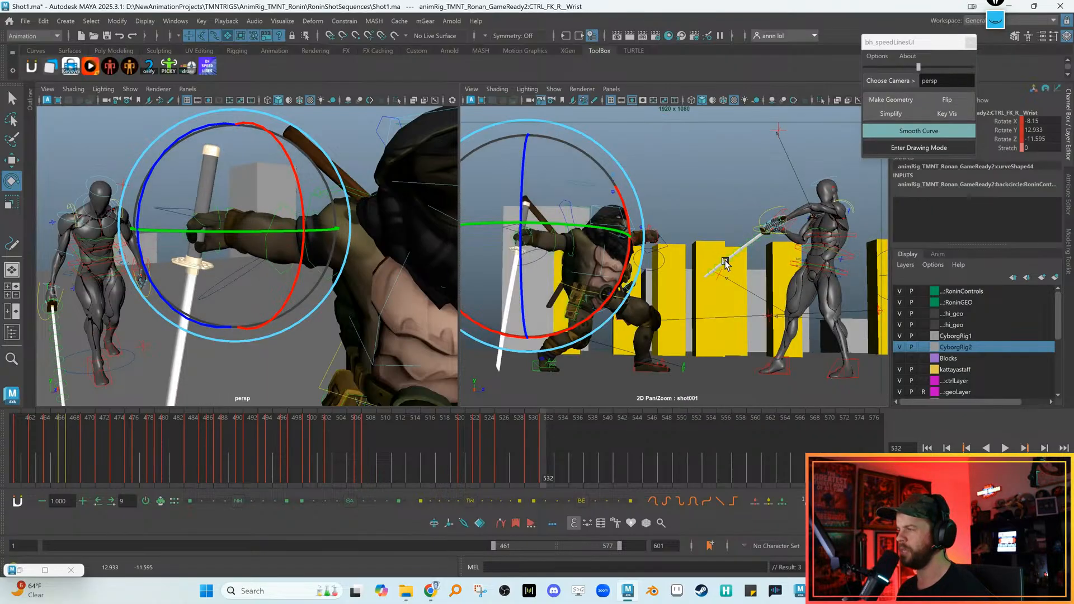
scroll(777, 311, "up", 2)
middle_click_drag(779, 318, 774, 258)
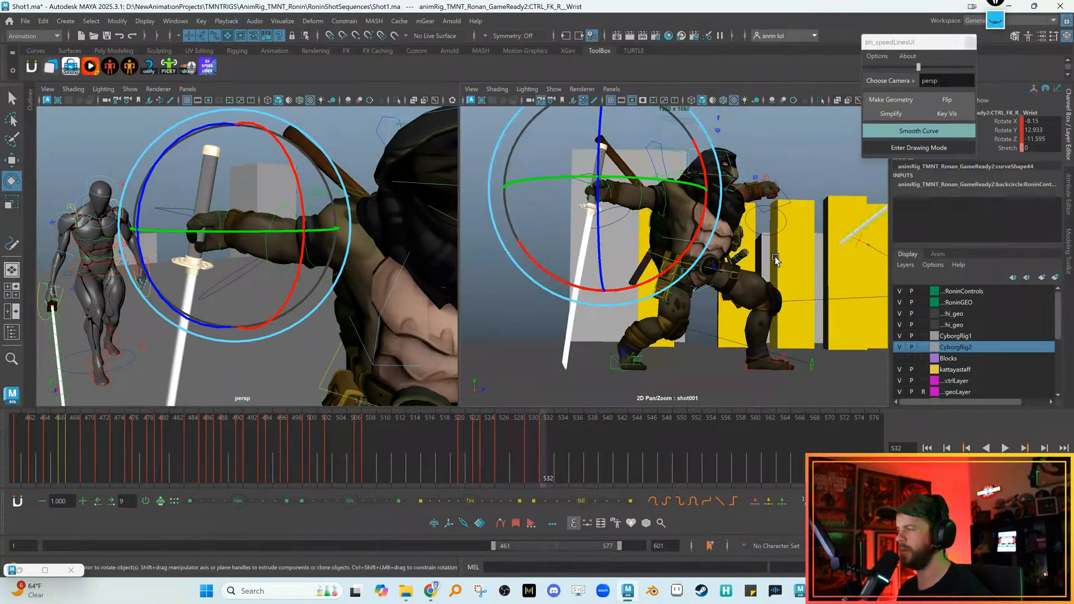
scroll(809, 294, "up", 1)
key("alt+comma")
key("alt+period")
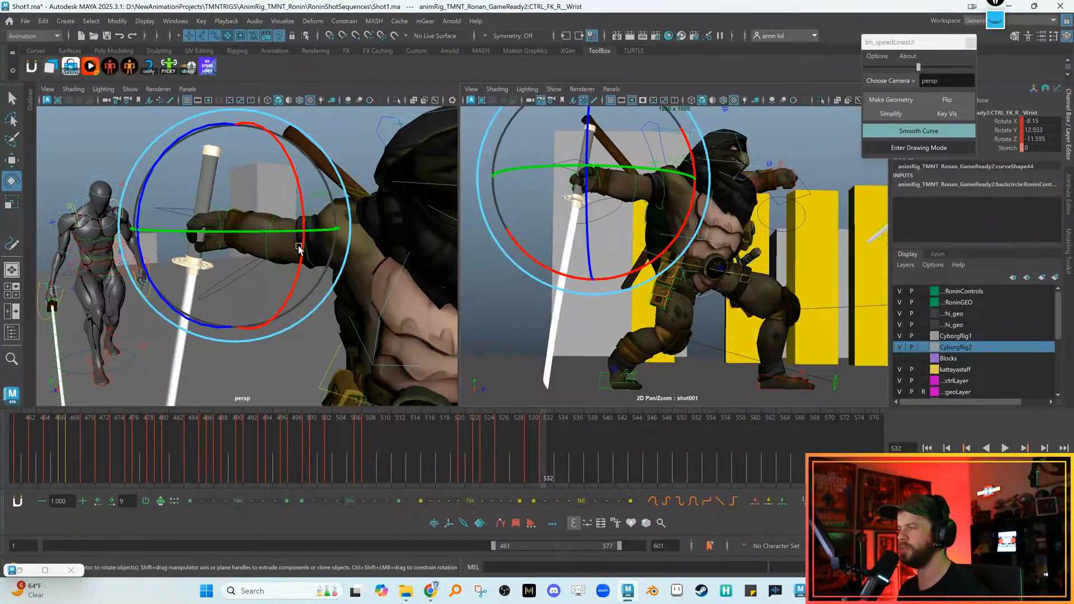
middle_click_drag(274, 258, 247, 266, "alt")
left_click(296, 284)
key("w")
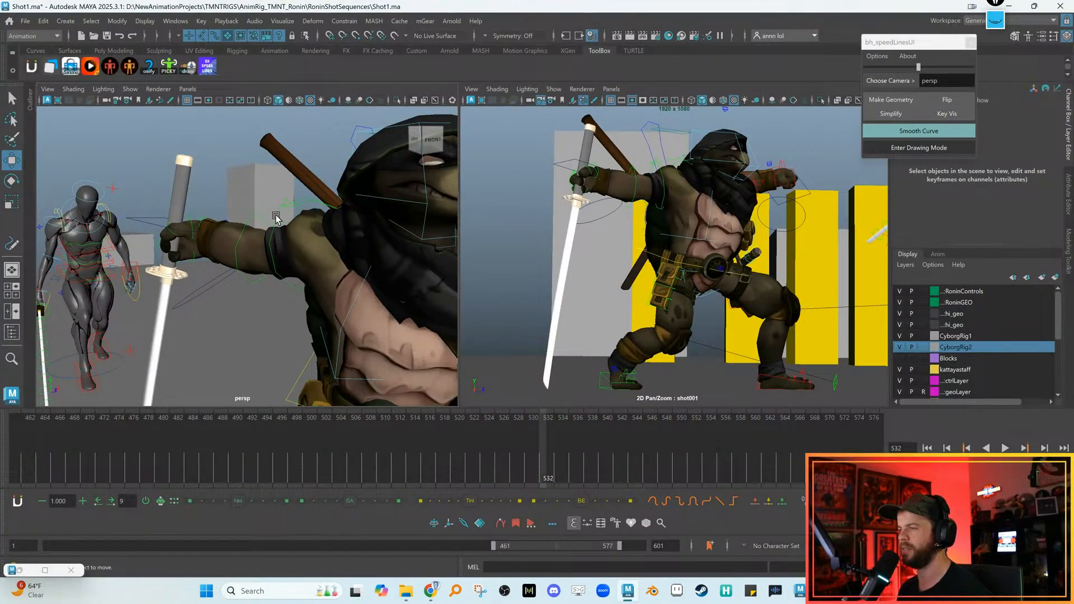
left_click(277, 216)
key("alt+comma")
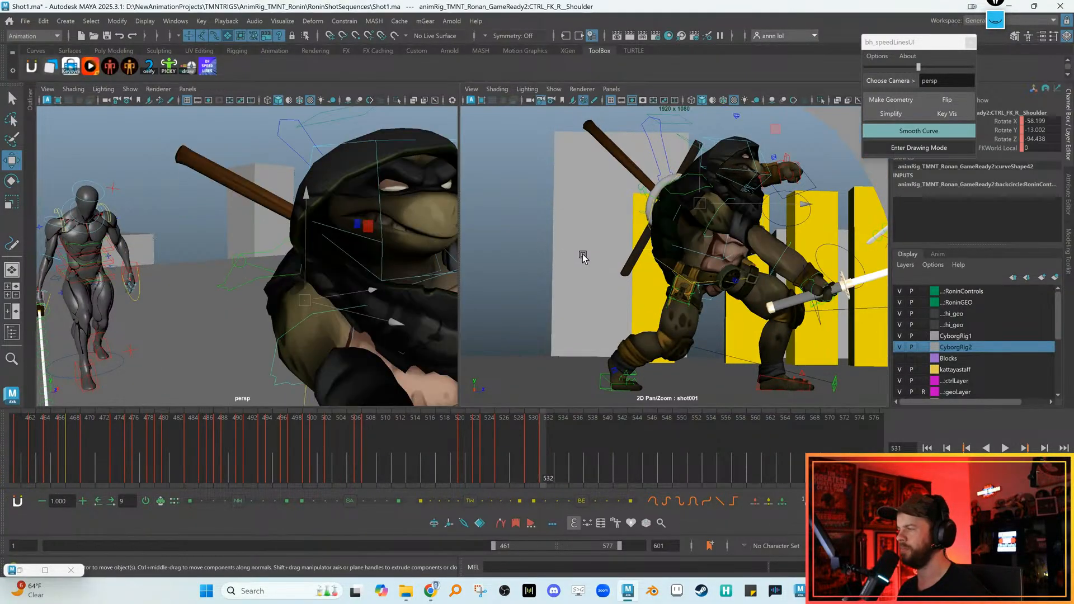
key("e")
key("alt+period")
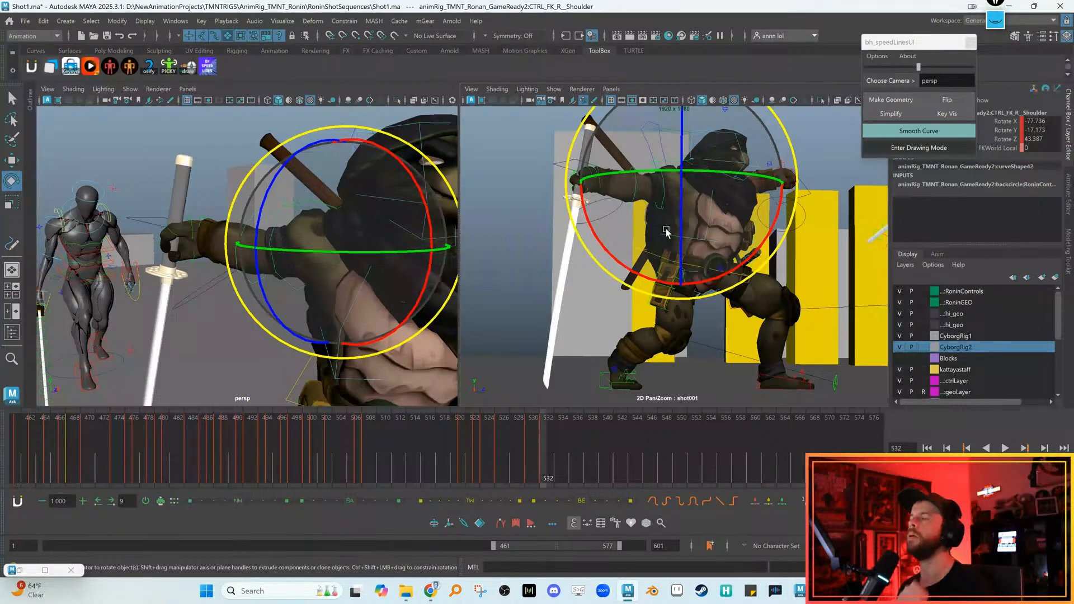
key("alt+comma")
key("alt+period")
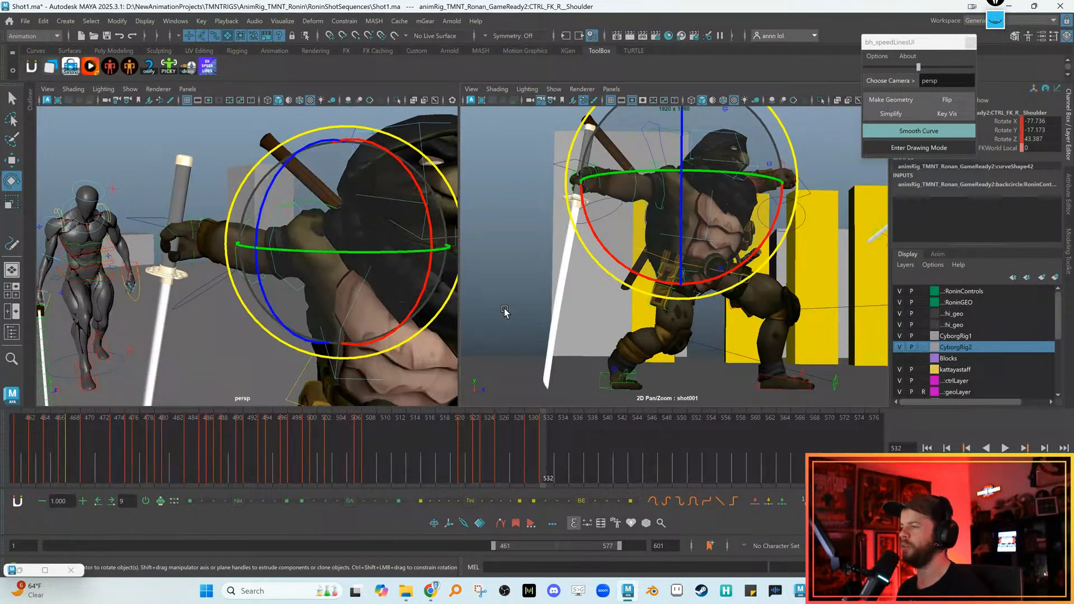
Rotate the chest control at frame 532 to about X -1.5, Y -10.9, Z 8.1, key it and compare with frame 531
scroll(355, 294, "down", 5)
key("w")
middle_click_drag(356, 296, 326, 294, "alt")
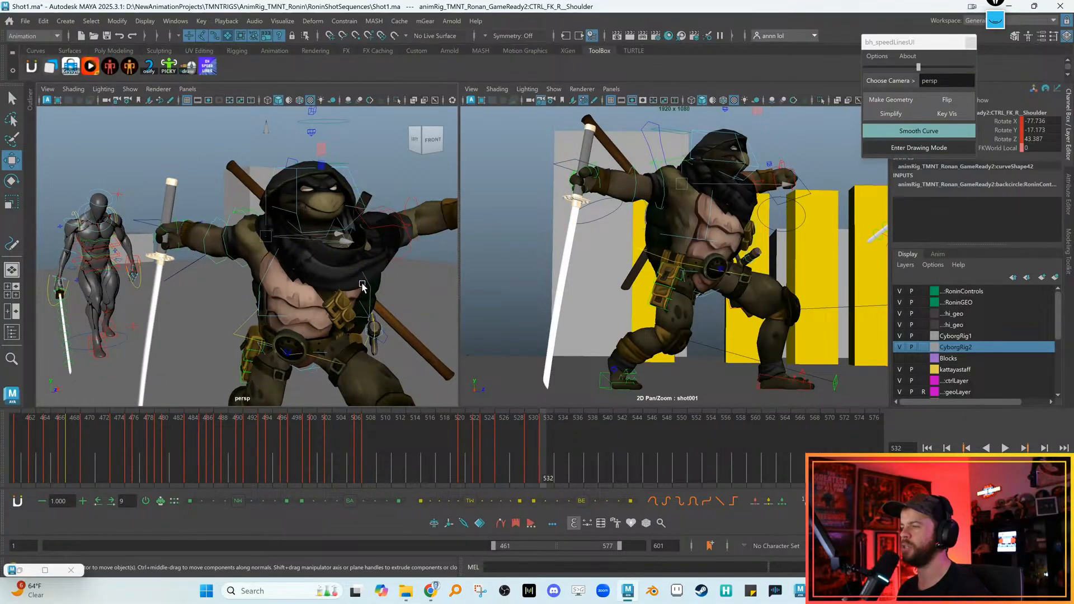
left_click(366, 282)
key("e")
key("alt+comma")
key("alt+period")
left_click_drag(713, 283, 661, 253)
key("s")
key("alt+comma")
key("alt+period")
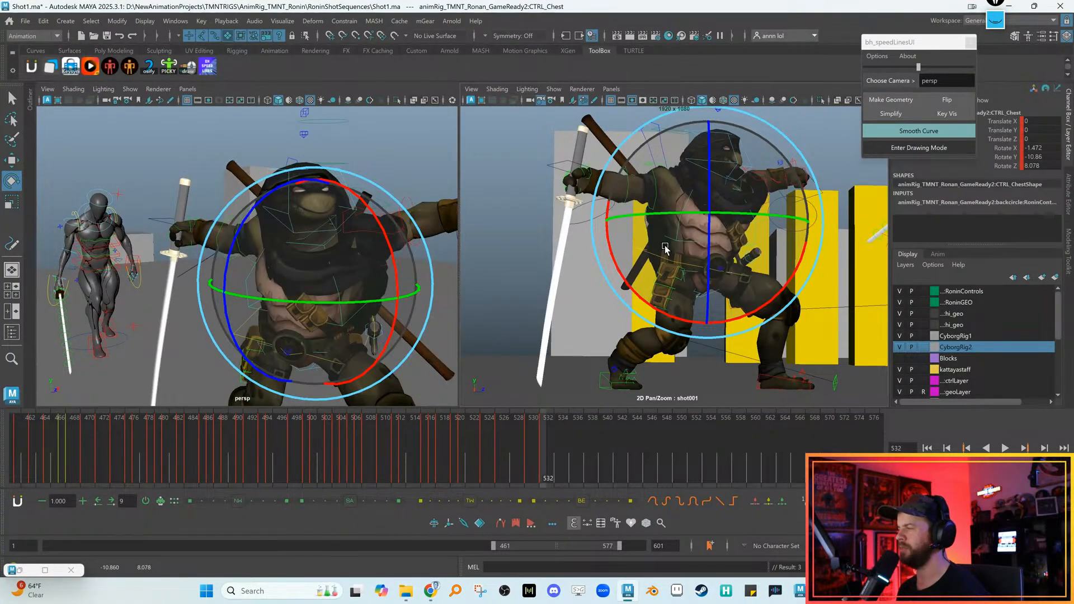
Take the Rotate tool off World orientation and rotate the chest control at frame 532 to about X -2.0, Y -18.7, Z 7.2
key("w")
left_click_drag(320, 295, 244, 255, "alt")
left_click(243, 255)
left_click(246, 255)
key("e")
left_click(283, 268)
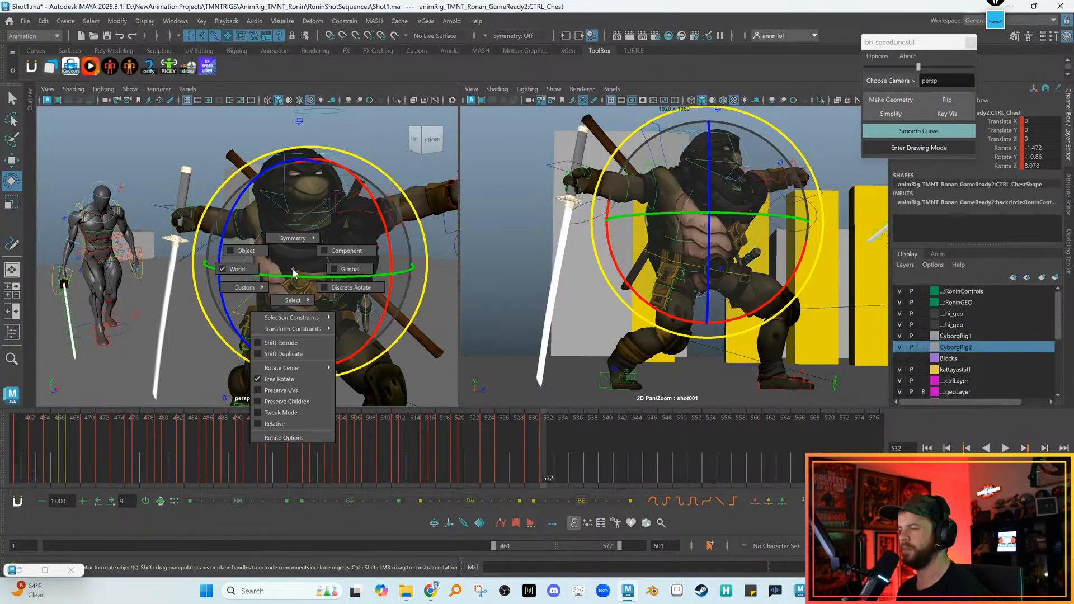
left_click_drag(283, 269, 397, 293)
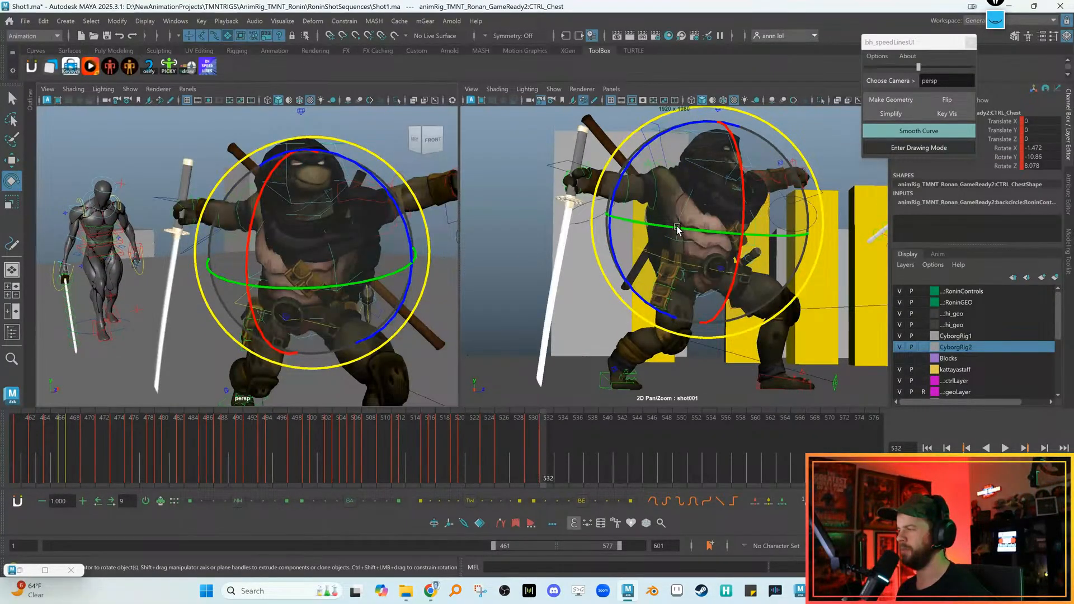
key(".")
left_click_drag(662, 227, 658, 219)
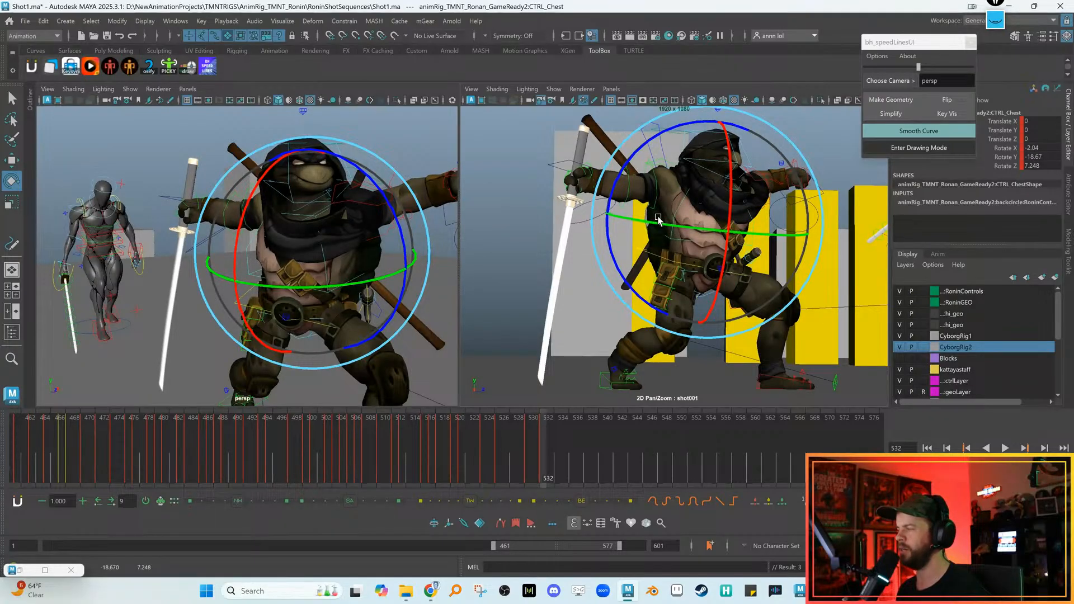
key(".")
key("w")
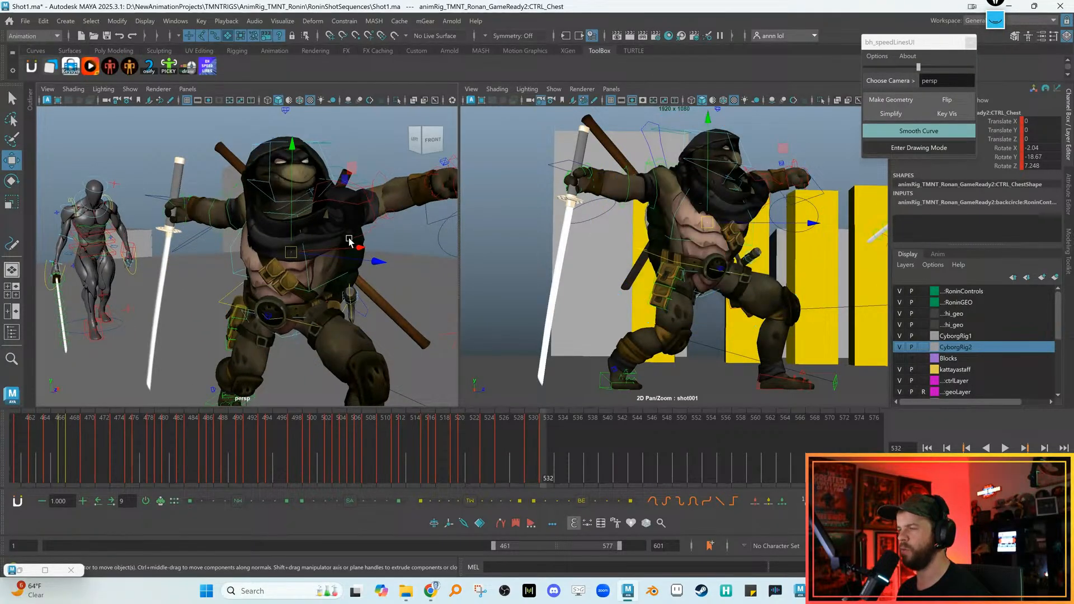
Reset the left FK shoulder control's rotation to zero at frame 532
left_click(374, 215)
key("e")
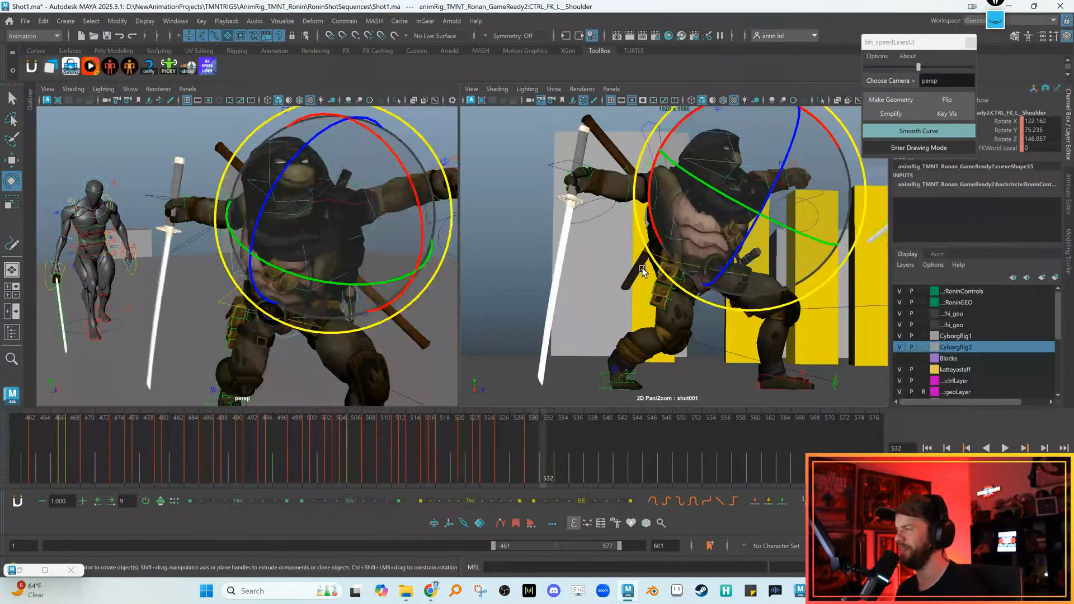
left_click_drag(701, 252, 657, 238)
key("alt+r")
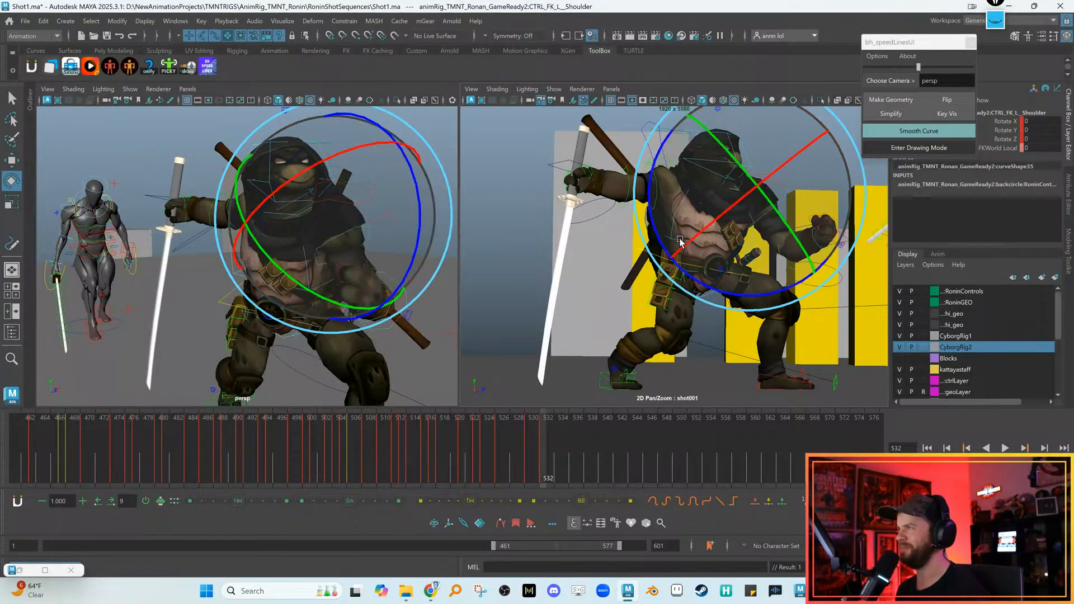
key("w")
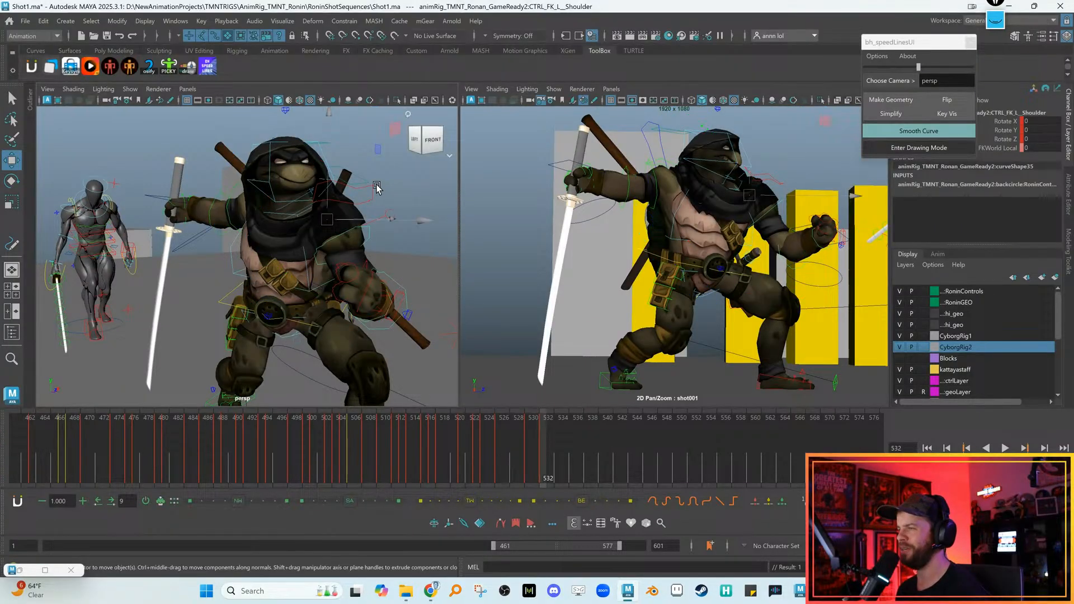
Rotate the left collar control at frame 532 to about X -6.2, Y -6.9, Z 17.3 and key it
left_click(367, 193)
key("e")
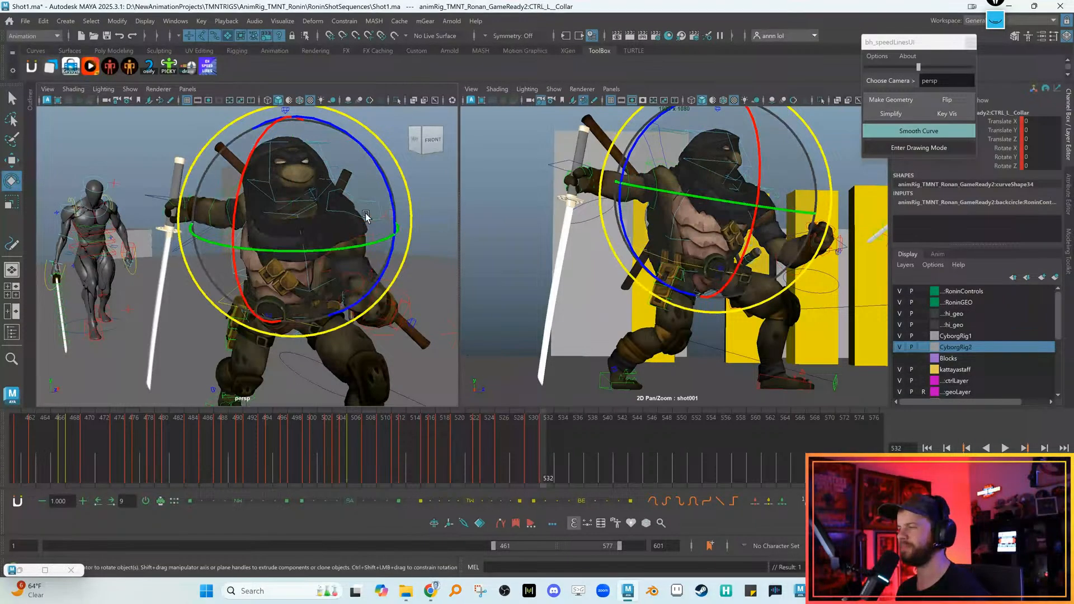
key("s")
key("w")
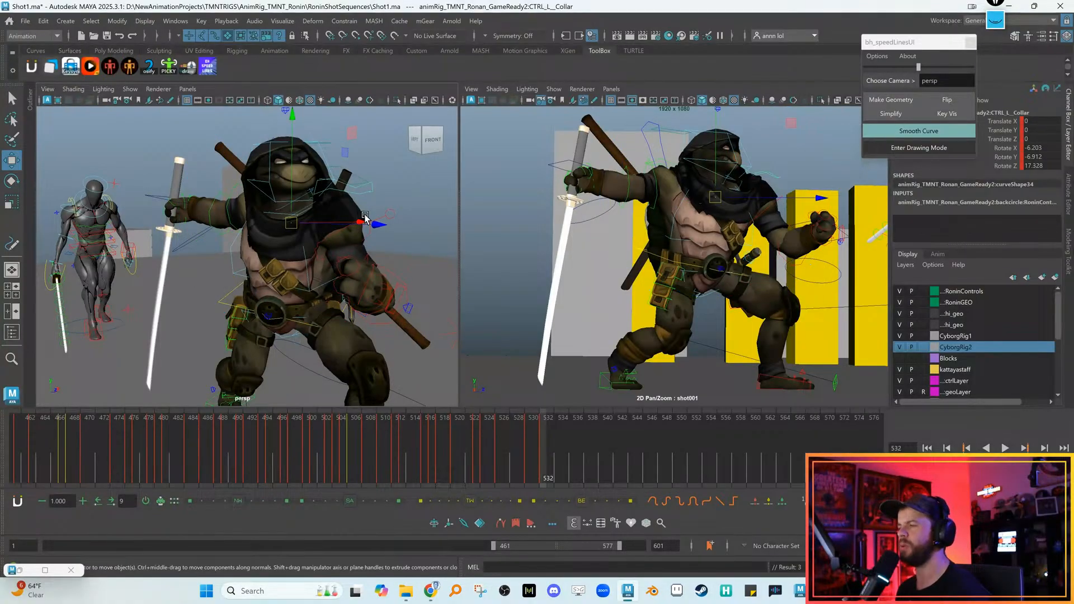
Rotate the left FK shoulder control at frame 532 to about X 43.5, Y -23.8, Z 22.9 and key it
left_click(372, 242)
left_click(368, 237)
key("e")
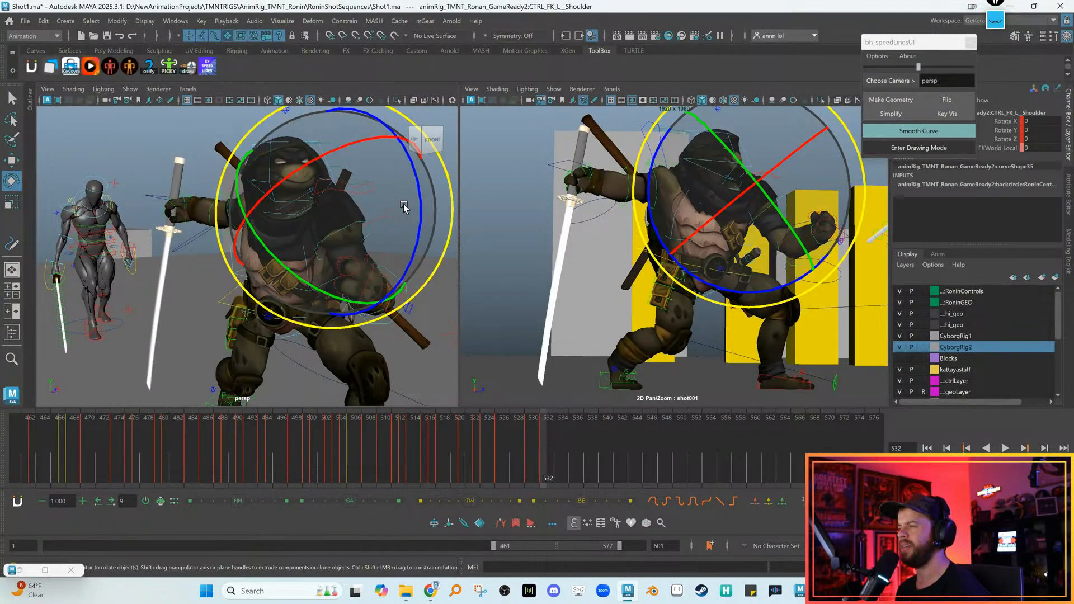
left_click_drag(311, 128, 320, 132)
key("s")
left_click_drag(683, 167, 727, 249)
left_click_drag(699, 197, 723, 175)
key("s")
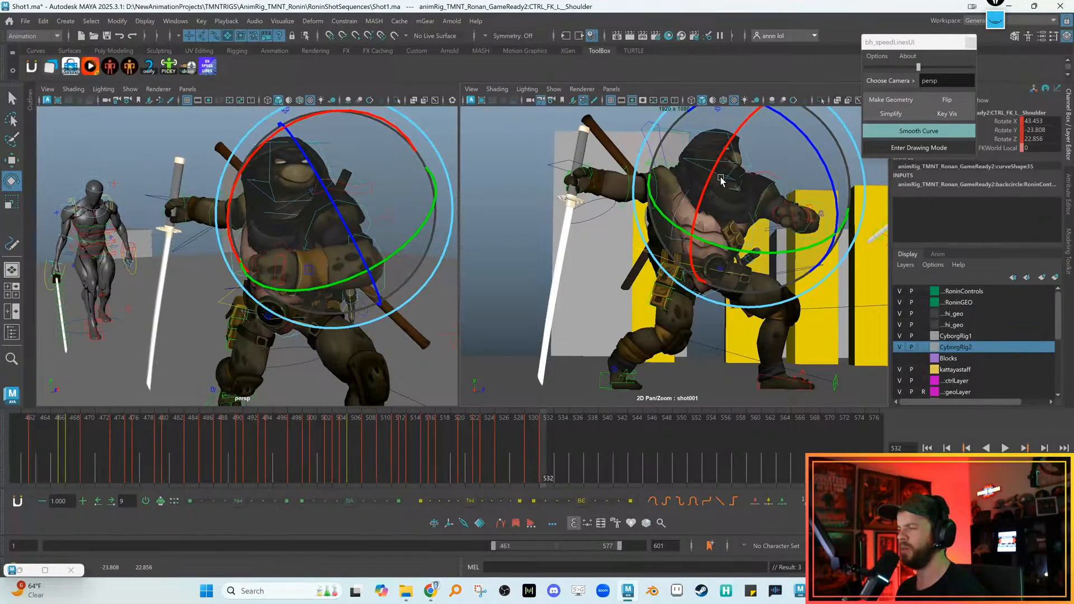
Bend the left FK elbow control at frame 532 to about X -94.6, Y -42.6, Z 83.4 and key its rotation
key("w")
left_click(390, 249)
left_click(378, 246)
key("e")
left_click_drag(750, 244, 796, 186)
key("shift+e")
key("comma")
key("period")
key("comma")
key("period")
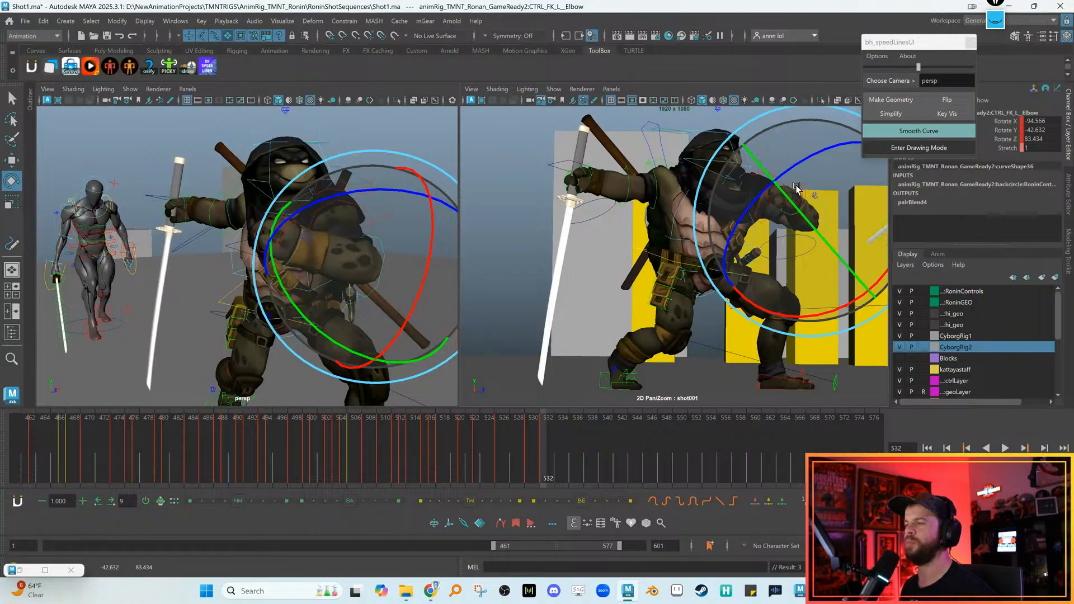
Examine the full body pose from several angles and in the unzoomed shot camera, comparing frames 531 and 532
key("w")
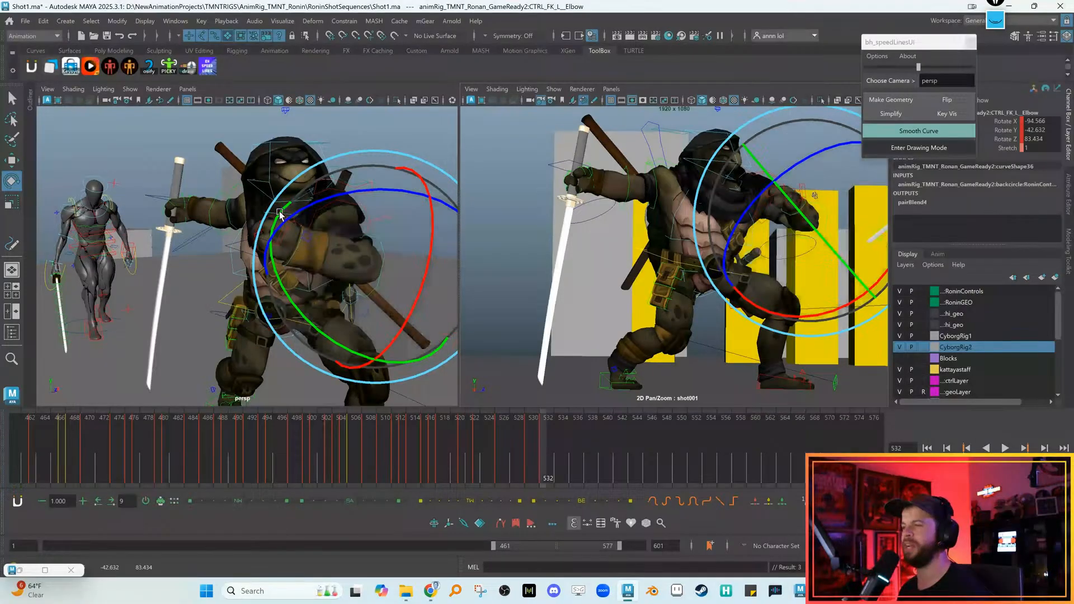
left_click(277, 212)
left_click_drag(278, 213, 266, 216, "alt")
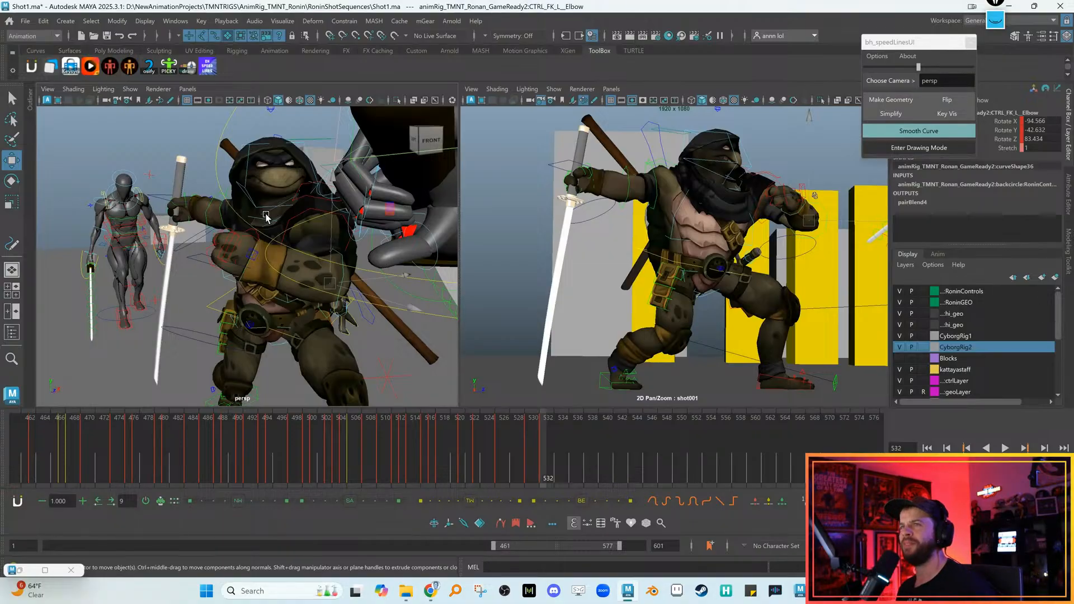
left_click_drag(274, 256, 302, 248, "alt")
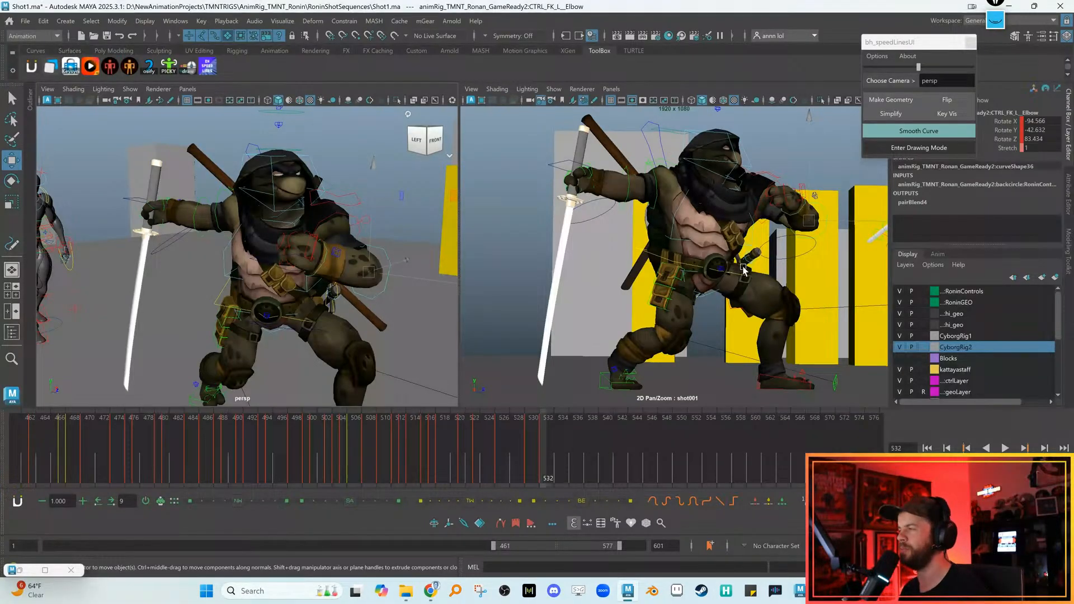
right_click_drag(295, 258, 236, 236, "alt")
middle_click_drag(236, 236, 239, 235, "alt")
key("alt+comma")
key("alt+period")
key("alt+comma")
key("alt+period")
key("backslash")
key("alt+comma")
key("alt+period")
right_click_drag(262, 249, 313, 238, "alt")
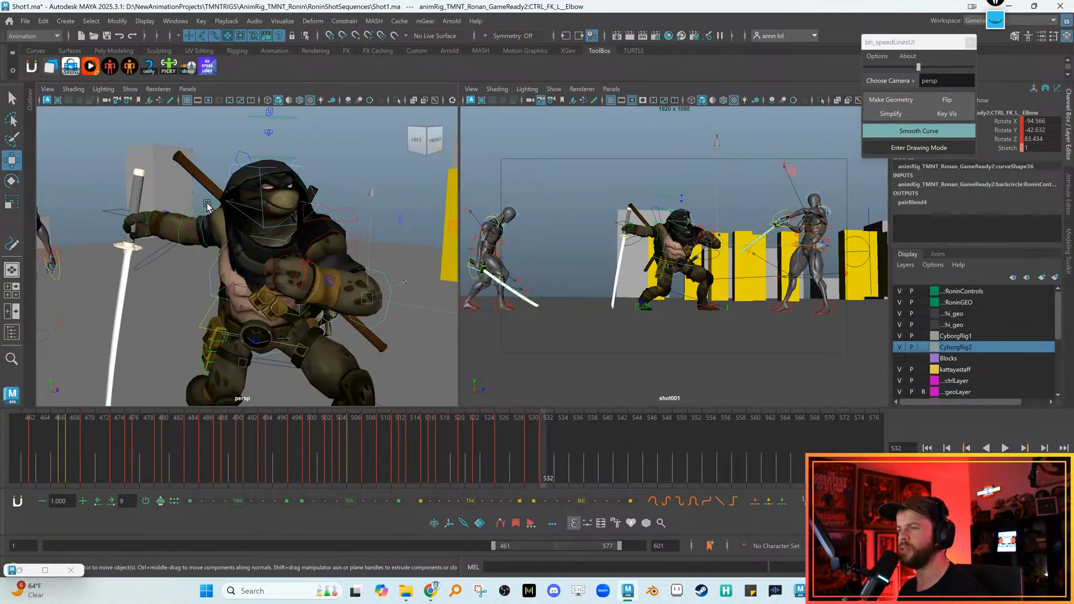
Rotate the right FK shoulder control at frame 532 to about X -95.0, Y -15.3, Z 33.2 to lower the sword arm
left_click(415, 226)
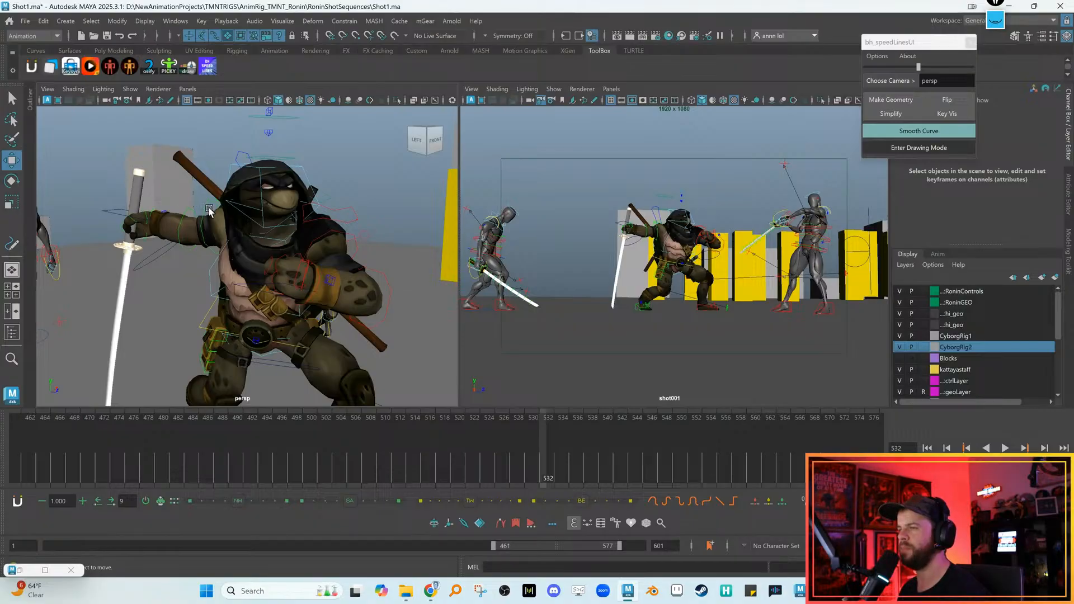
left_click(209, 209)
key("backslash")
right_click_drag(665, 253, 630, 240)
middle_click_drag(630, 240, 617, 249)
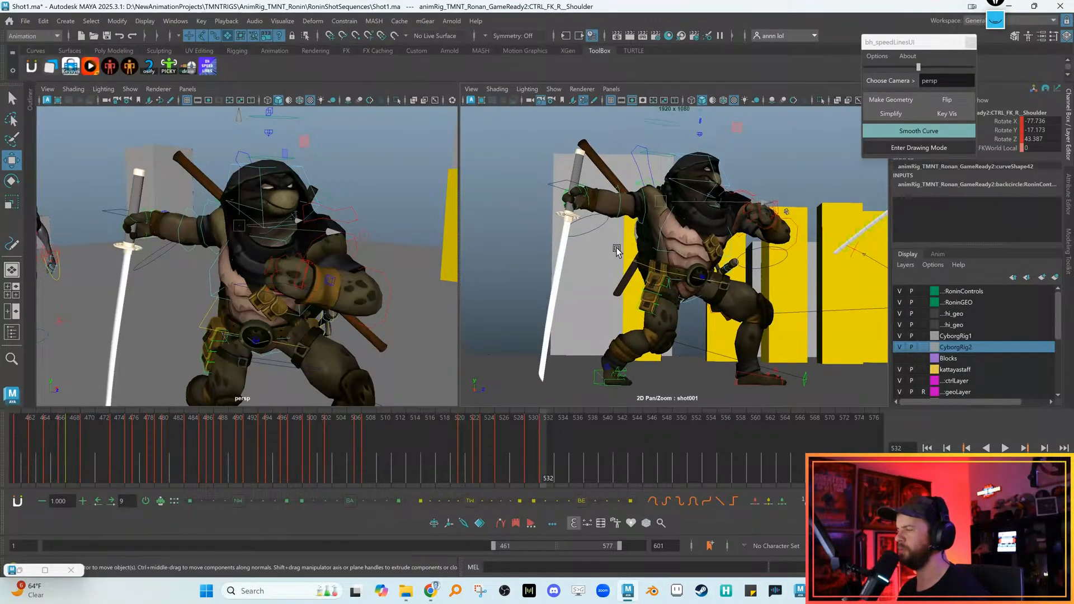
key("e")
left_click_drag(644, 284, 631, 246)
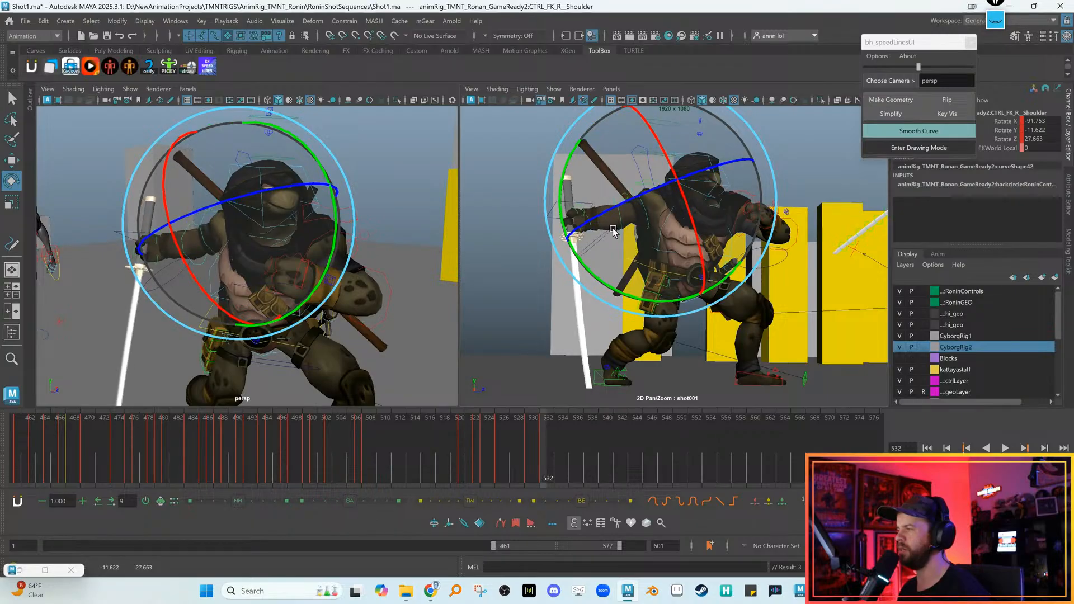
left_click_drag(711, 237, 653, 257)
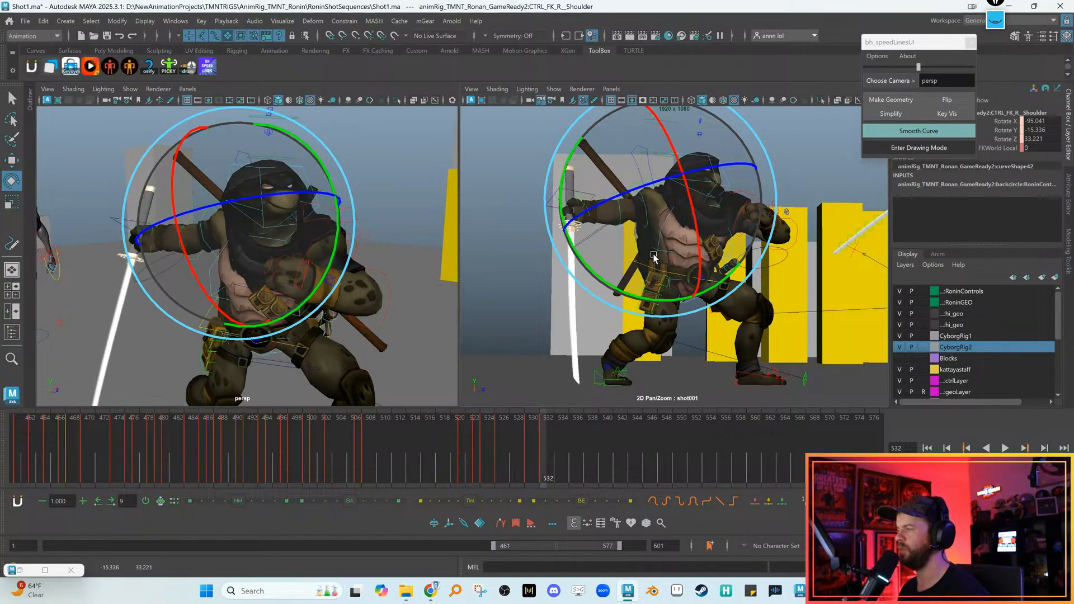
key("w")
Rotate the right FK elbow to about X -4.9, Y 2.9, Z -3.8 and the wrist to about X -18.5, Y 19.9, Z -13.3 at frame 532
left_click(618, 207)
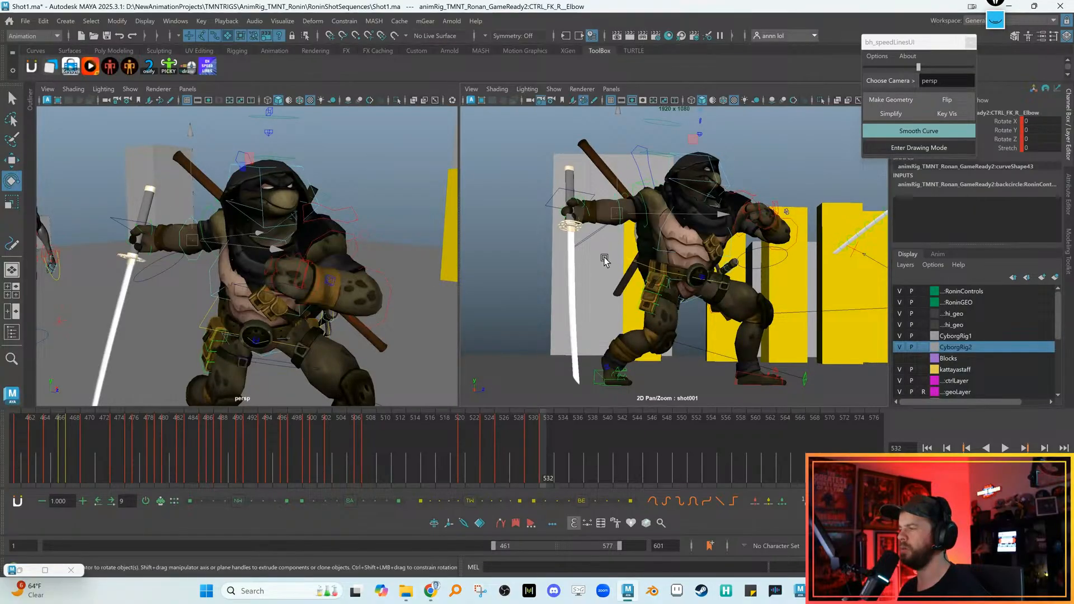
key("e")
left_click_drag(612, 241, 615, 279)
key("Down")
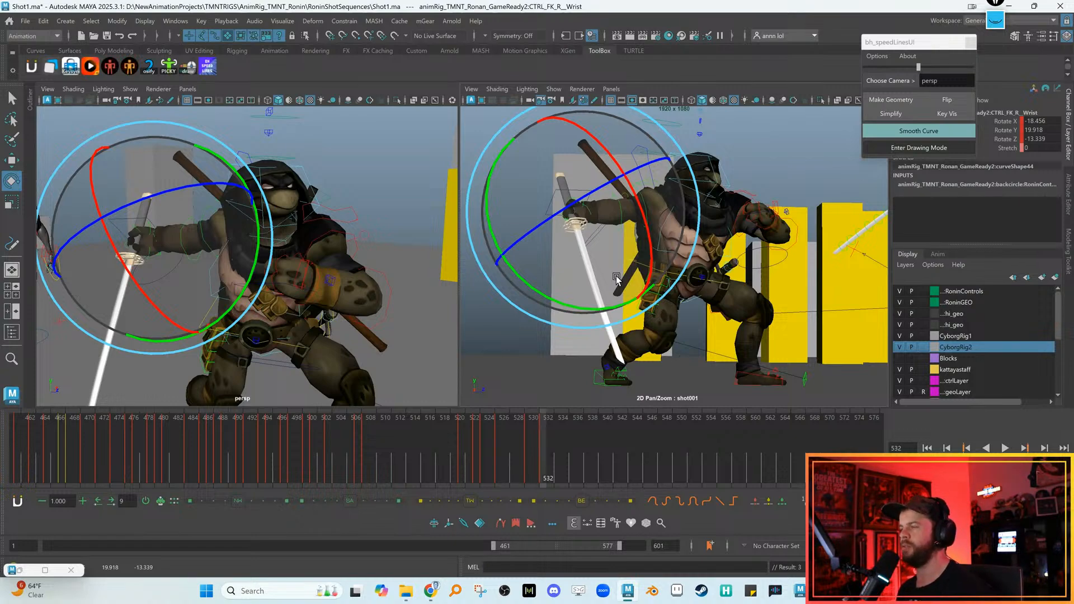
mouse_move(263, 235)
left_mouse_down("alt")
mouse_move(242, 215)
mouse_move(257, 218)
left_mouse_up("alt")
key("w")
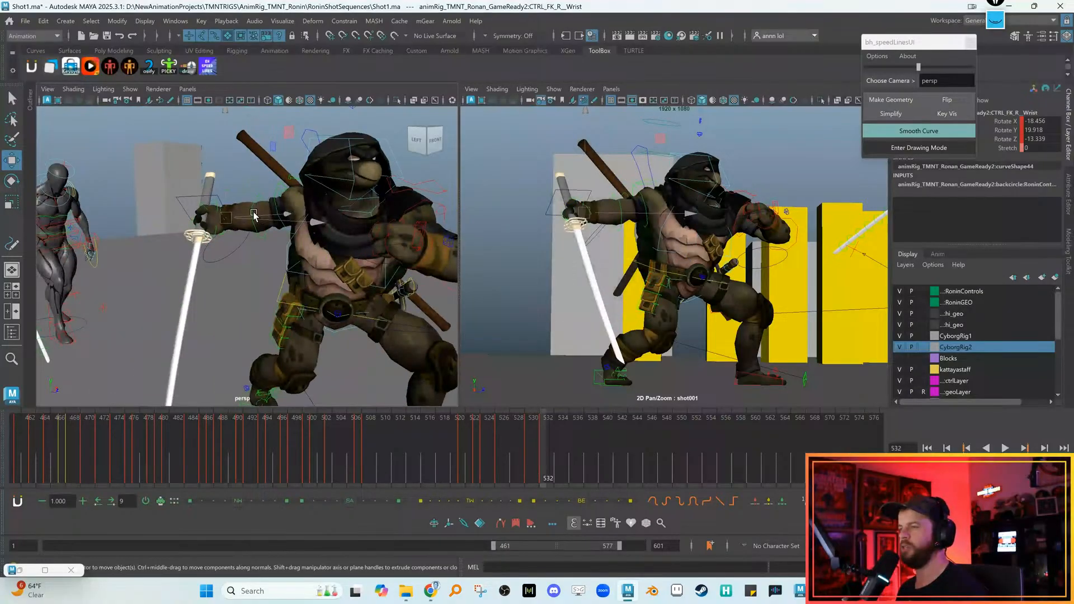
Examine the right forearm and the hand's grip on the sword up close at frame 532
left_click(253, 203)
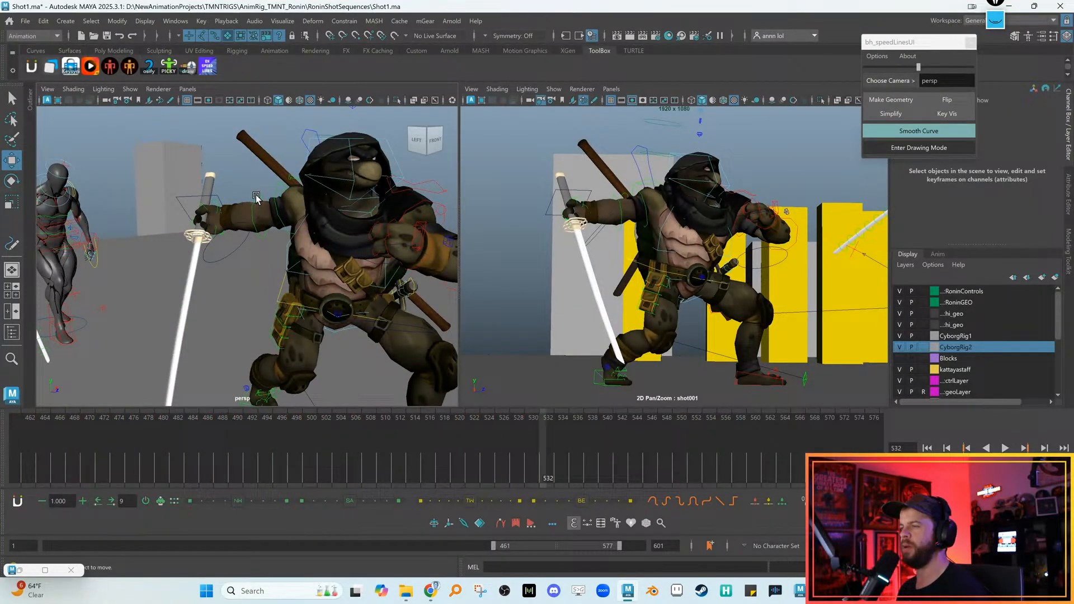
key("f")
scroll(271, 223, "down", 2)
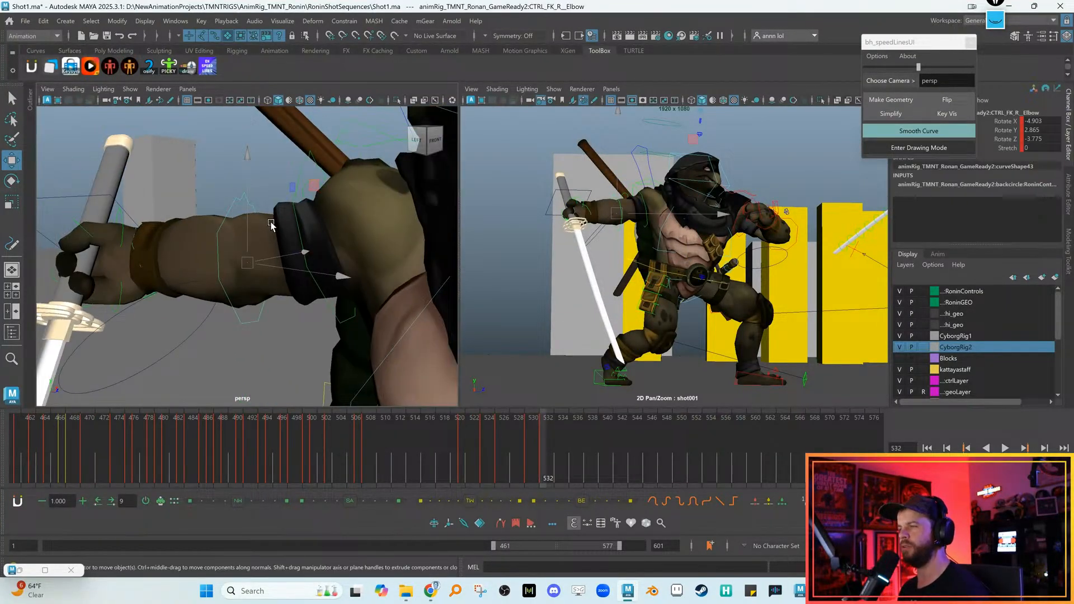
scroll(263, 226, "down", 2)
left_click_drag(235, 242, 260, 226, "alt")
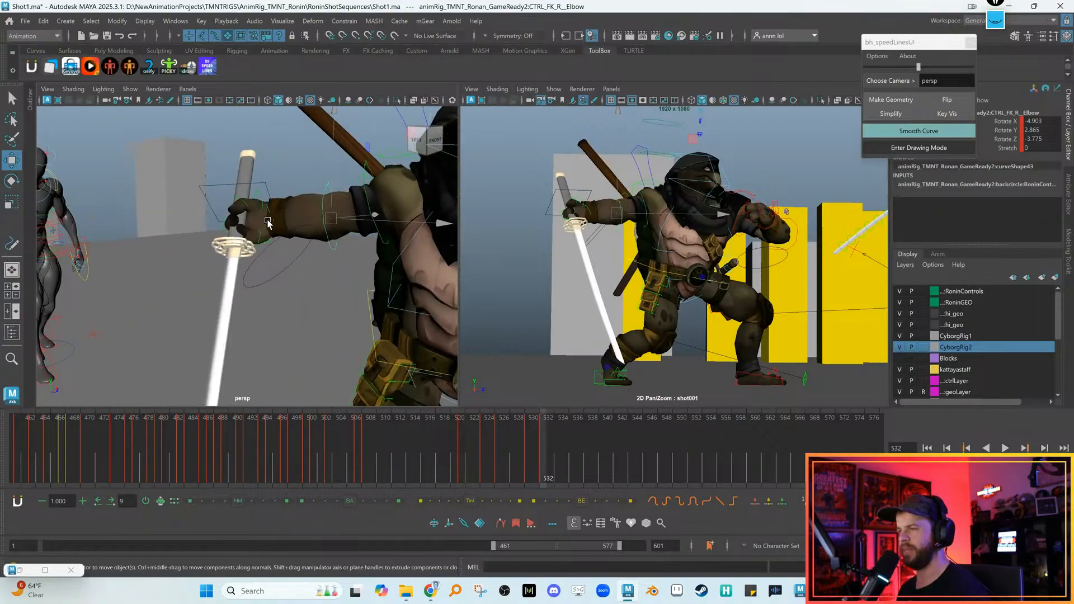
left_click(270, 215)
key("f")
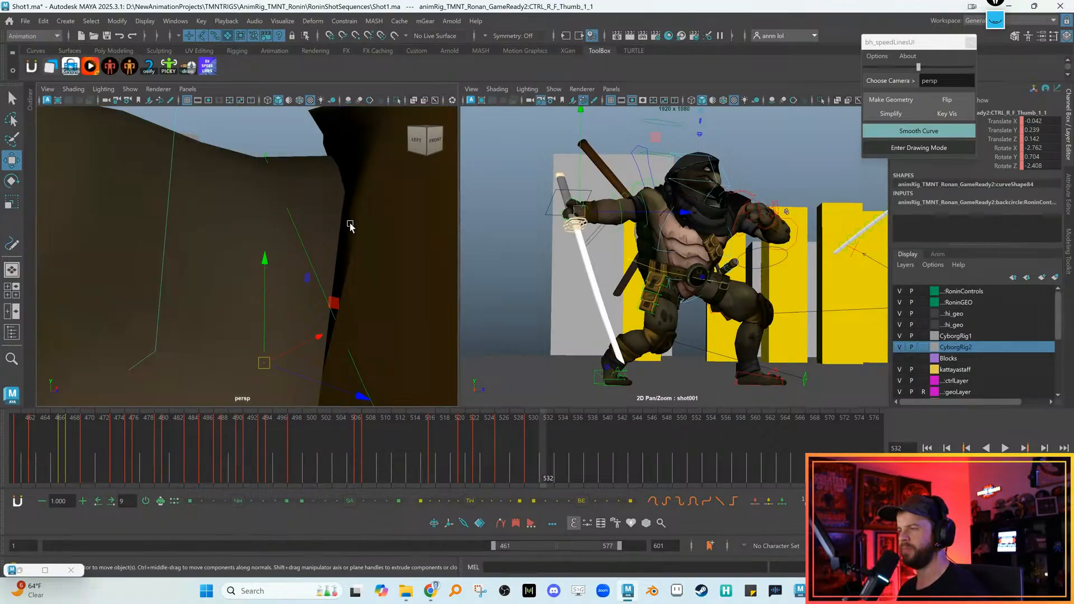
scroll(265, 227, "down", 3)
left_click(263, 231)
left_click_drag(264, 231, 298, 252, "alt")
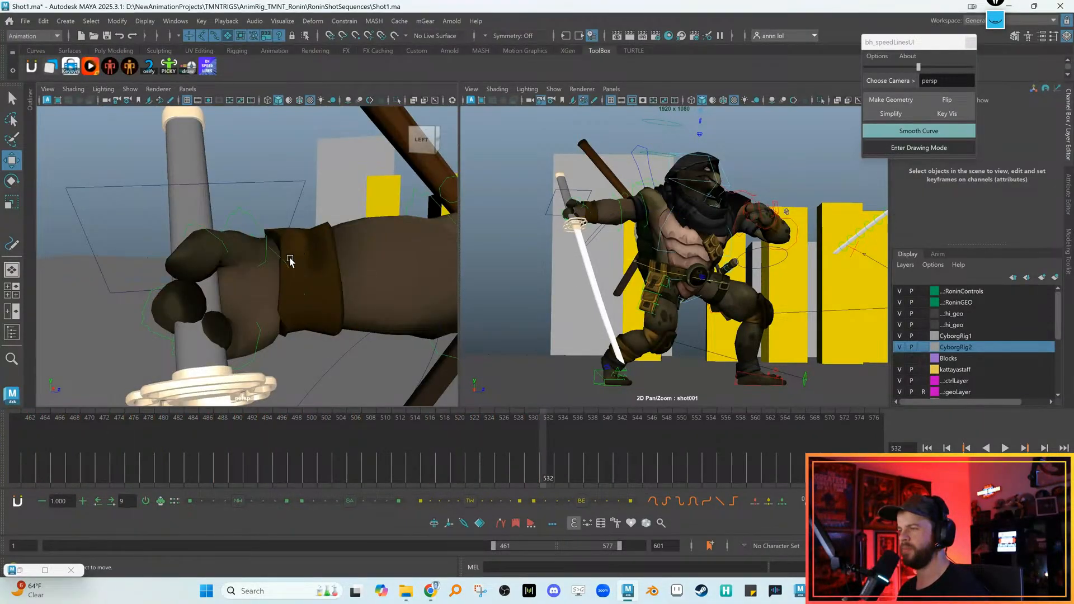
Rotate the right FK wrist at frame 532 to about X -17.4, Y 32.3, Z -16.8 to swing the sword tip toward the body
left_click(539, 249)
key("e")
key("alt+comma")
key("alt+period")
key("f")
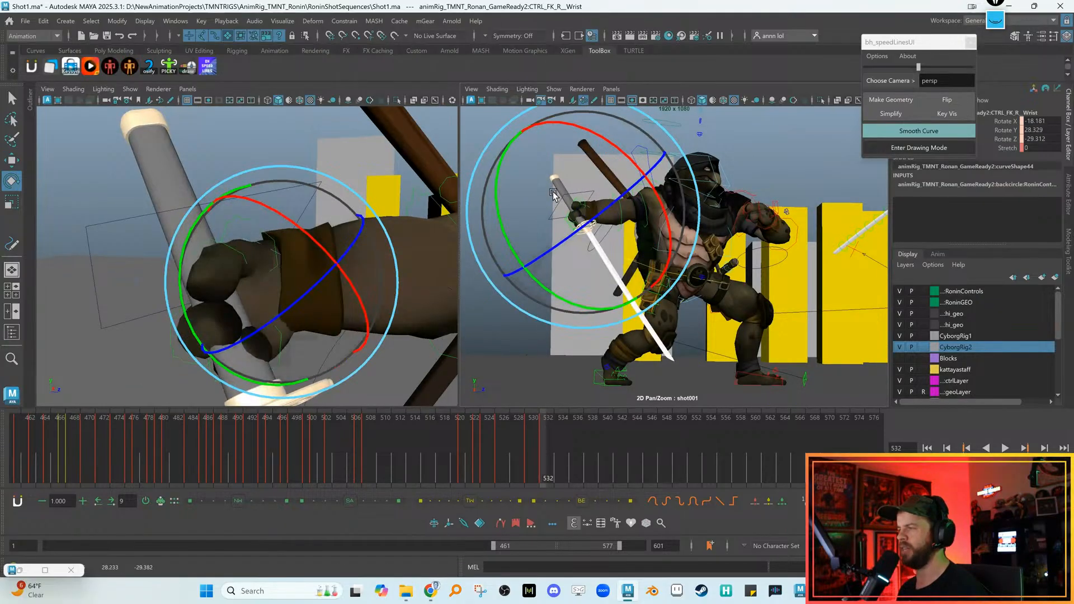
left_click_drag(533, 209, 664, 277)
key("w")
left_click_drag(280, 246, 316, 254, "alt")
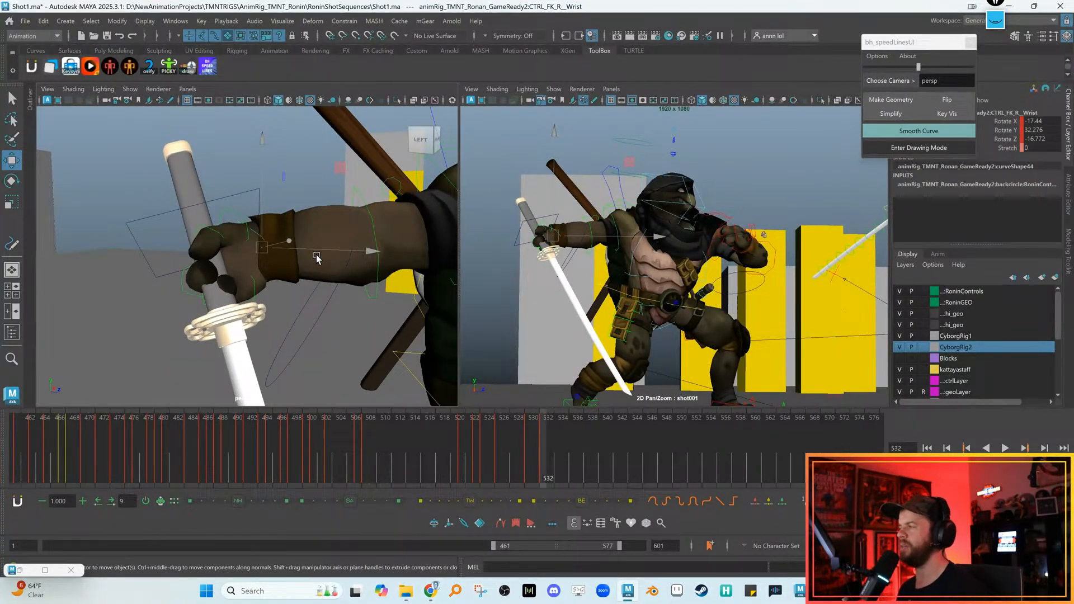
Compare the sword hand between frame 532 and the preceding frame in the perspective and shot camera views
key("comma")
key("period")
left_click_drag(194, 262, 219, 244, "alt")
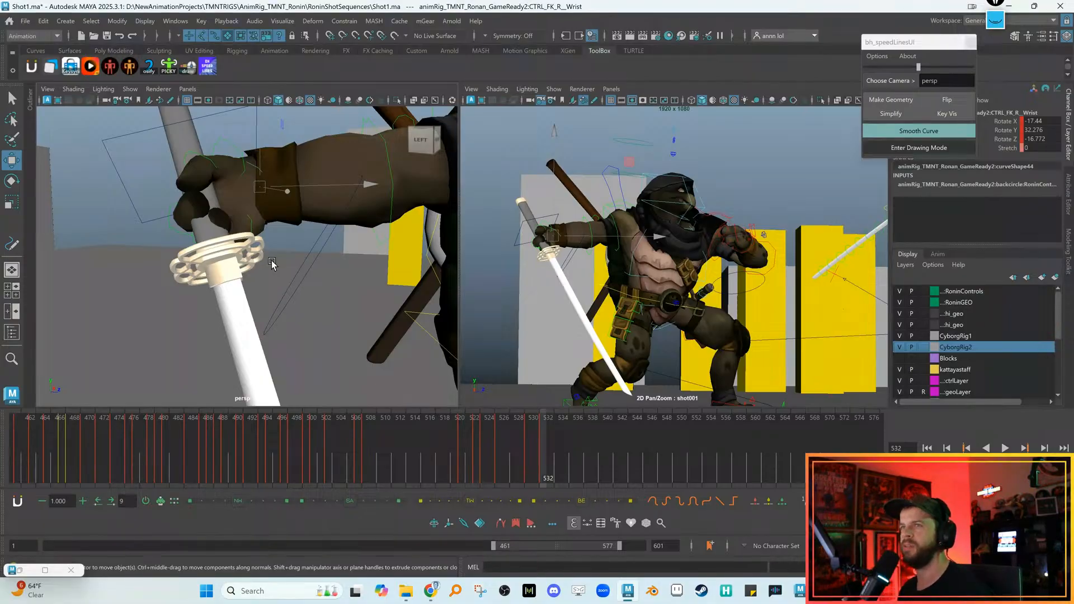
key("alt+comma")
key("alt+period")
key("alt+comma")
key("alt+period")
key("alt+comma")
key("alt+period")
key("alt+comma")
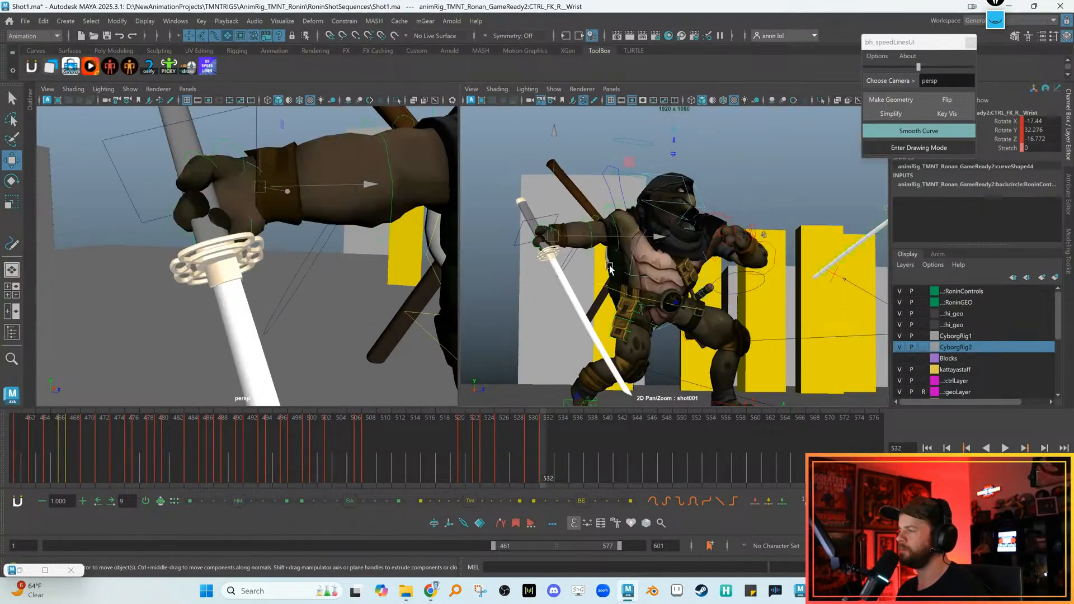
key("backslash")
key("backslash")
right_click_drag(625, 278, 594, 270)
key("alt+comma")
key("alt+period")
middle_click_drag(336, 264, 325, 266, "alt")
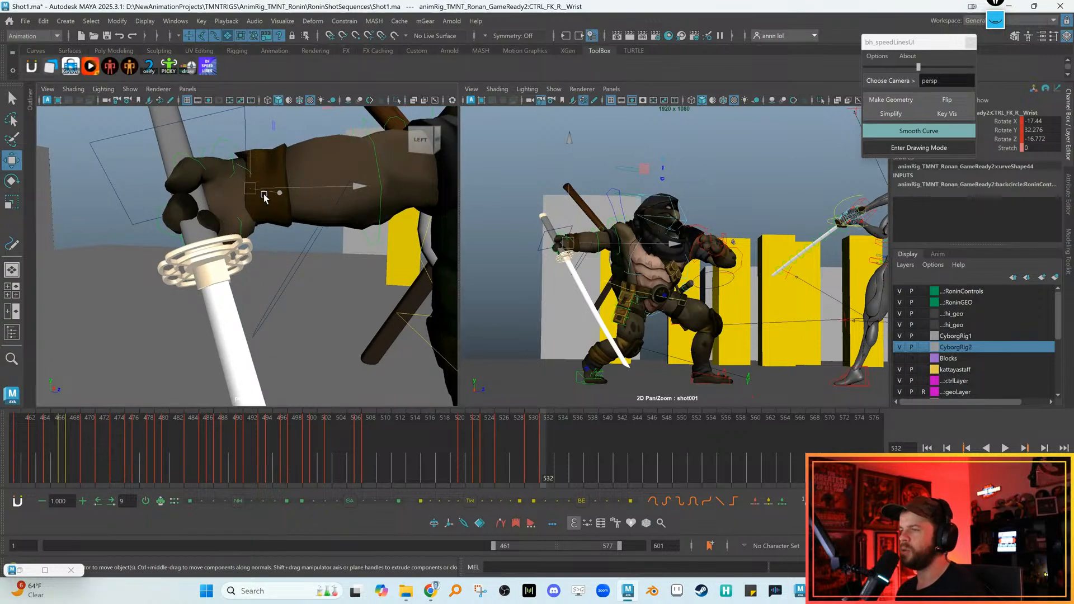
Rotate the right FK wrist at frame 532 to about X -13.8, Y 10.1, Z -16.2 to steepen the downward blade
left_click(274, 158)
left_click(244, 168)
right_click_drag(245, 169, 335, 190, "alt")
left_click_drag(336, 190, 262, 245, "alt")
key("backslash")
key("backslash")
right_click_drag(555, 251, 737, 341, "alt")
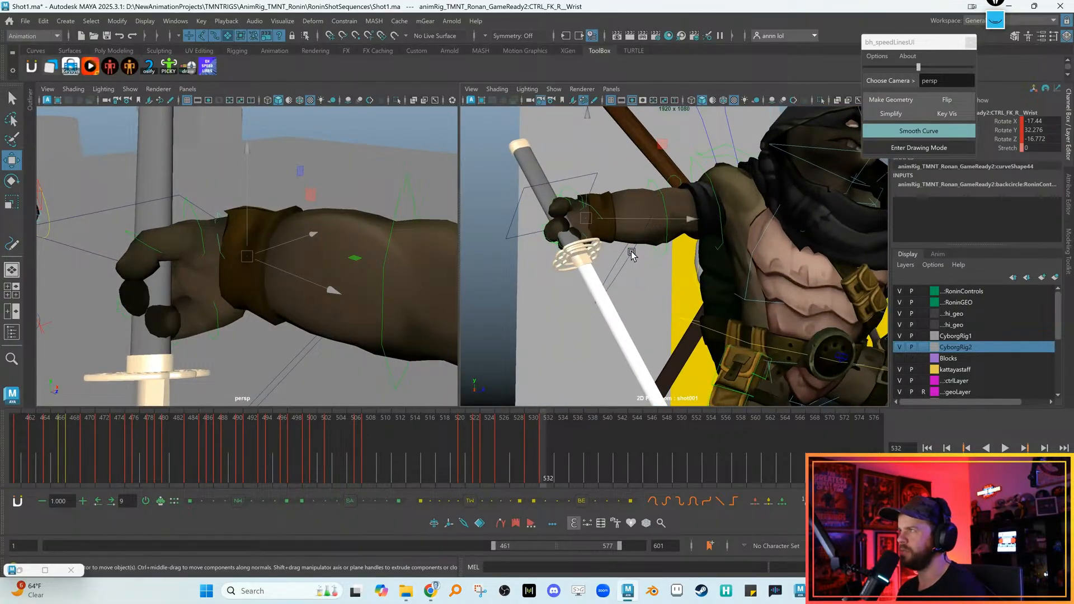
key("alt+r")
key("ctrl+z")
key("e")
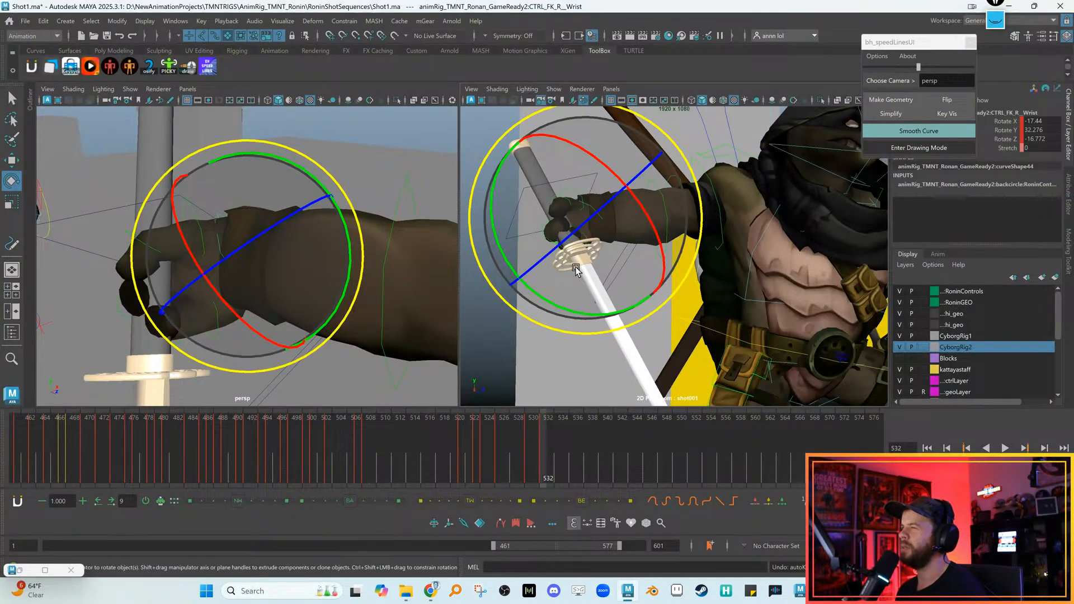
left_click_drag(520, 240, 596, 255)
Examine the sword angle and wrist bend against the whole body pose in the shot camera and perspective views
key("backslash")
key("backslash")
right_click_drag(647, 268, 639, 286)
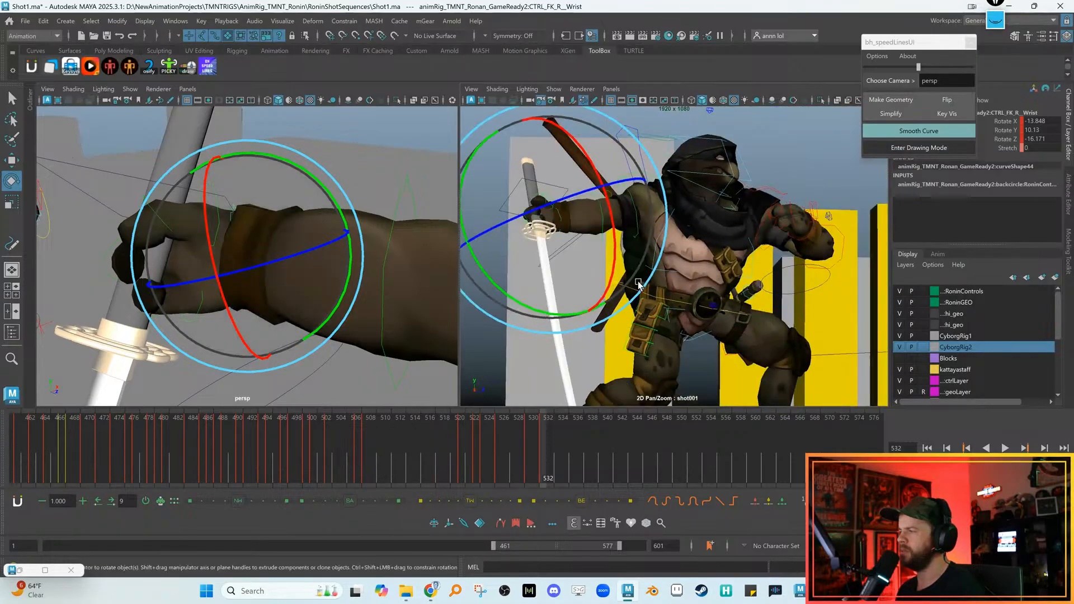
key("w")
right_click_drag(330, 266, 312, 288, "alt")
middle_click_drag(338, 275, 346, 250, "alt")
key("backslash")
key("backslash")
key("backslash")
key("backslash")
right_click_drag(643, 276, 584, 241)
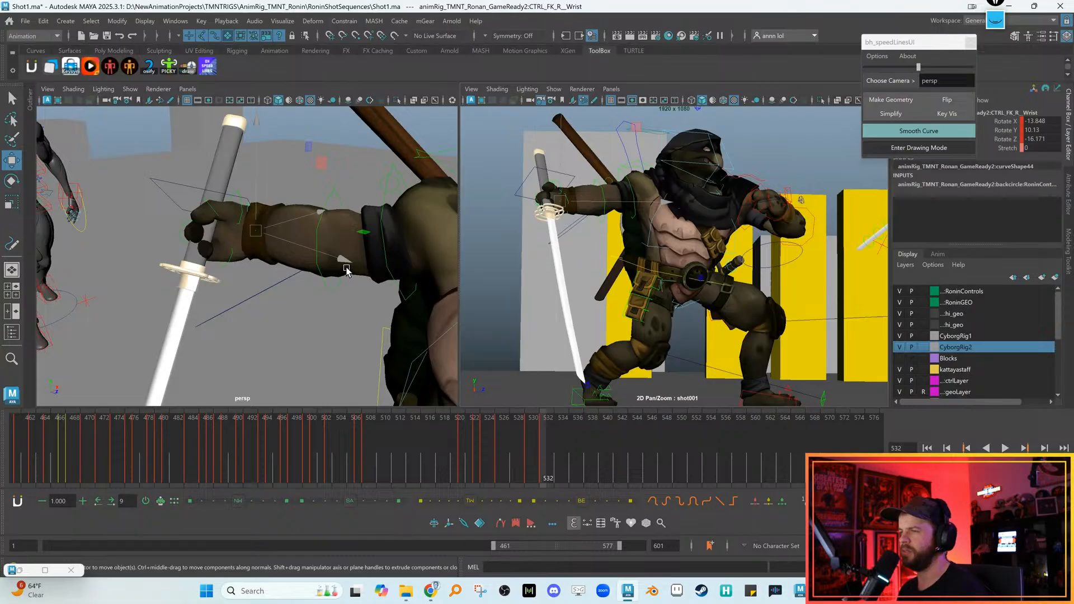
key("backslash")
key("backslash")
right_click_drag(630, 288, 580, 268)
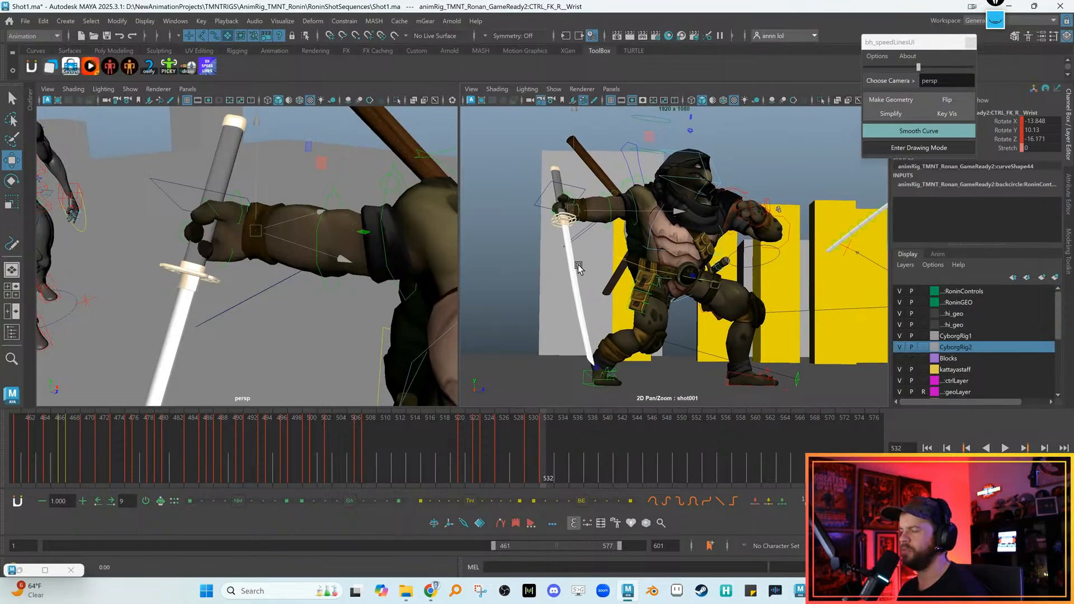
left_click_drag(313, 260, 328, 223, "alt")
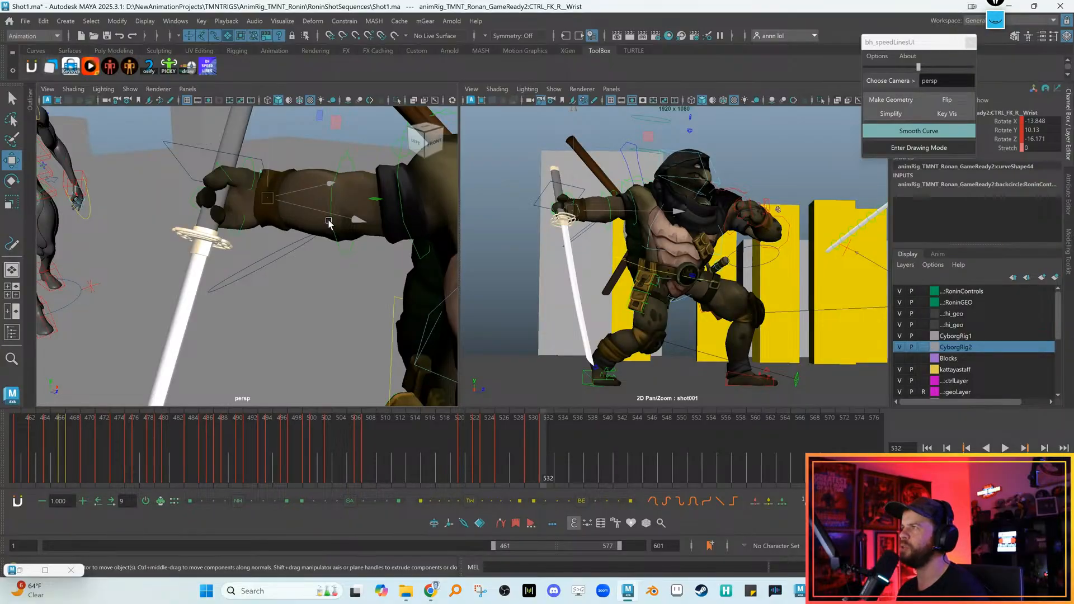
left_click_drag(328, 223, 307, 161, "alt")
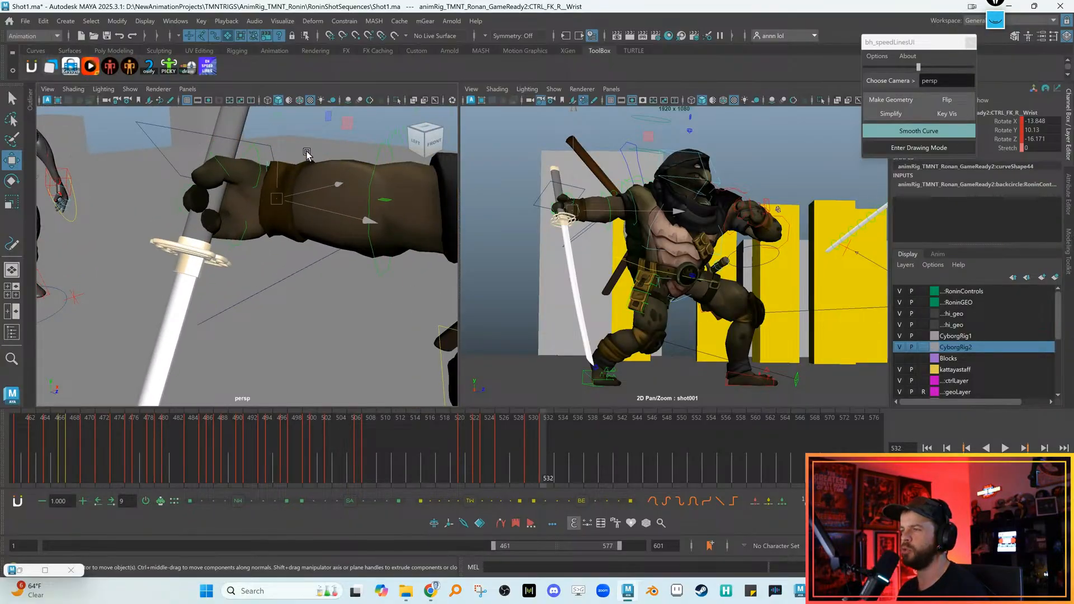
Inspect the right thumb, forearm and elbow up close, comparing the arm at frames 531 and 532
left_click(269, 154)
left_click(255, 154)
key("f")
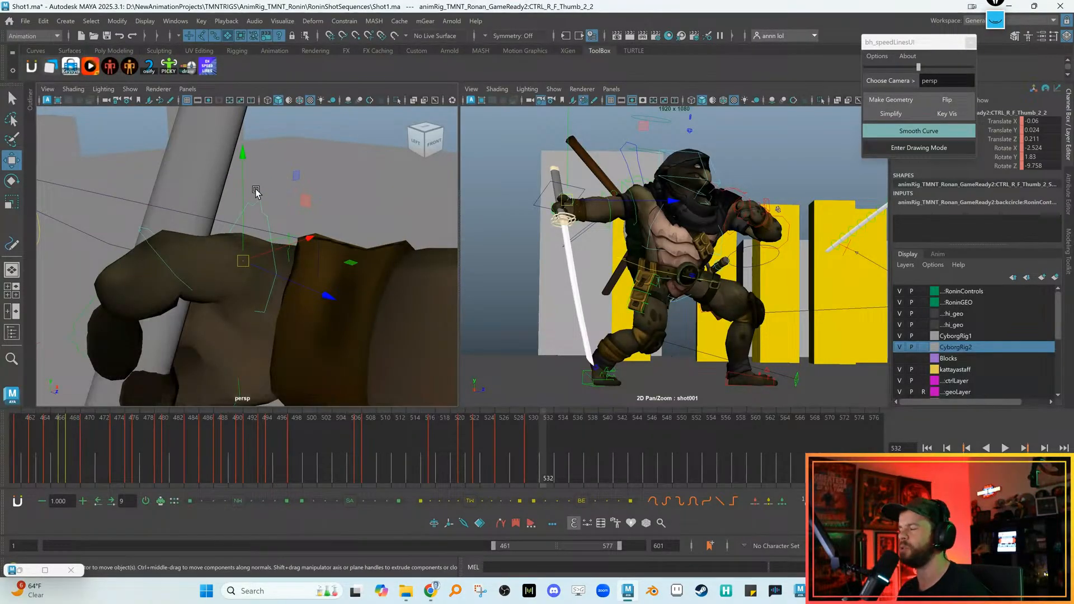
left_click_drag(259, 192, 285, 234, "alt")
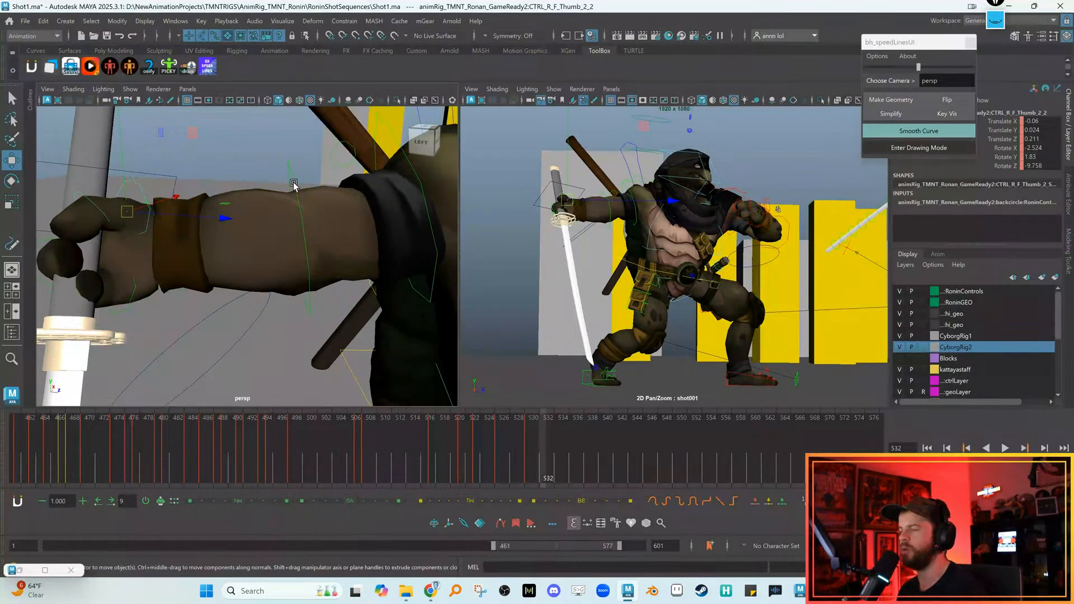
left_click_drag(294, 184, 270, 182, "alt")
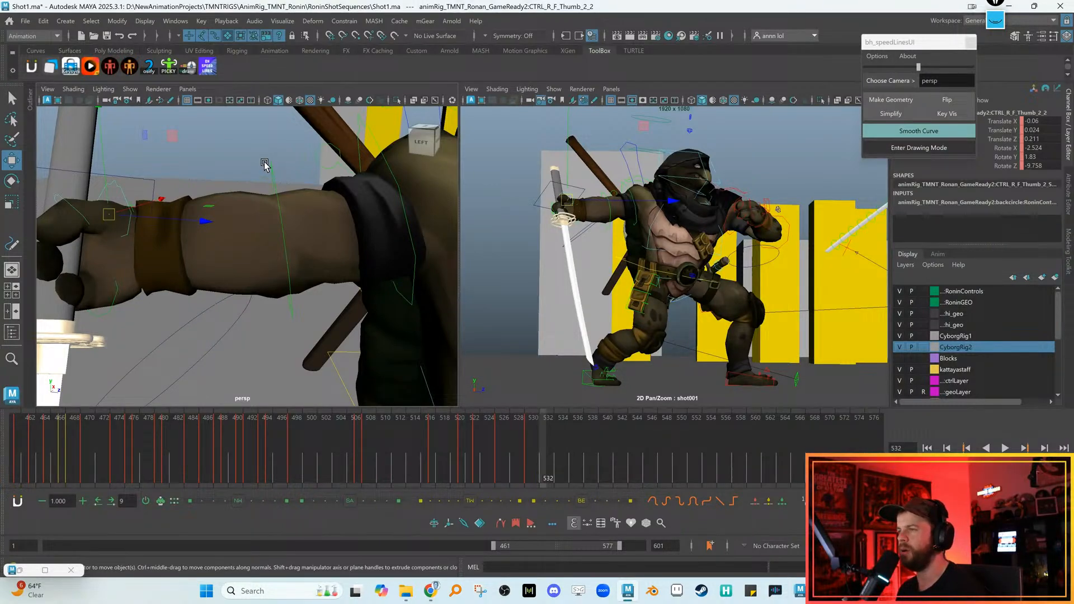
left_click(277, 176)
left_click_drag(292, 182, 295, 182, "alt")
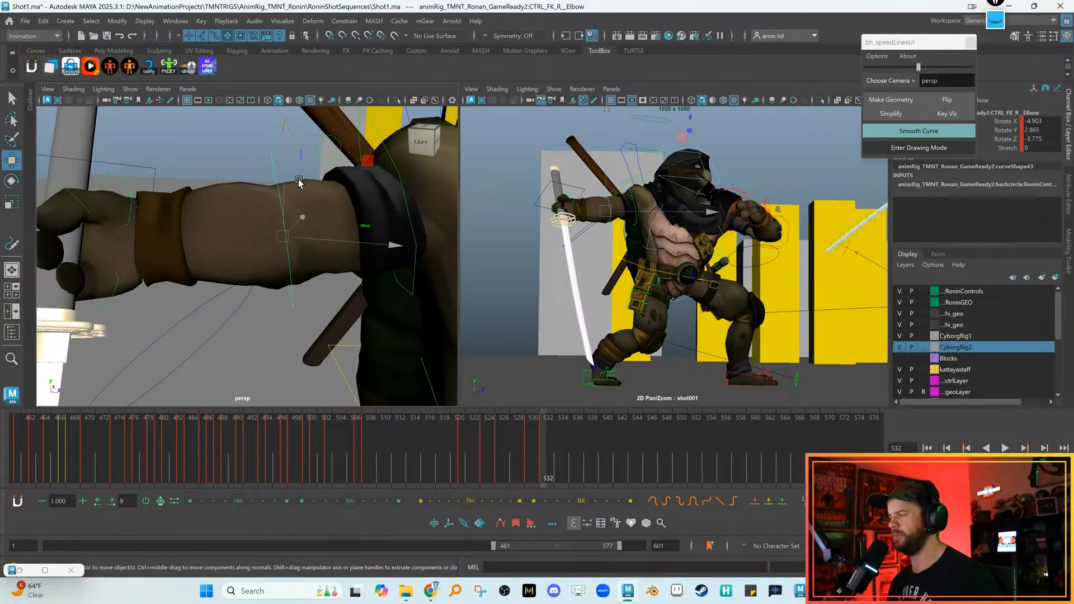
key("comma")
key("period")
key("comma")
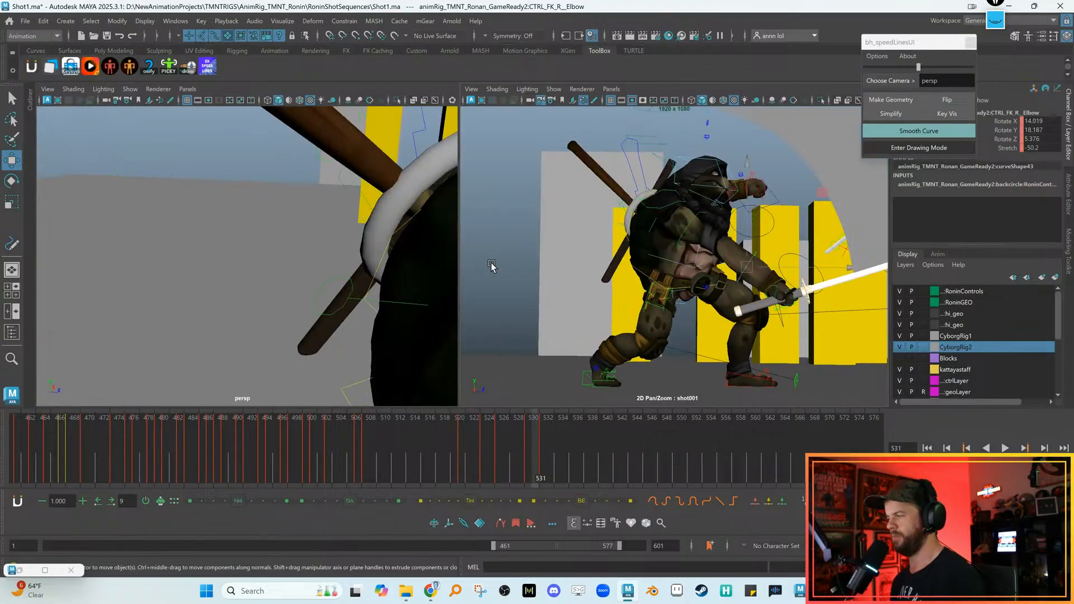
key("period")
right_click_drag(337, 285, 229, 252, "alt")
middle_click_drag(230, 252, 276, 189, "alt")
key("comma")
key("period")
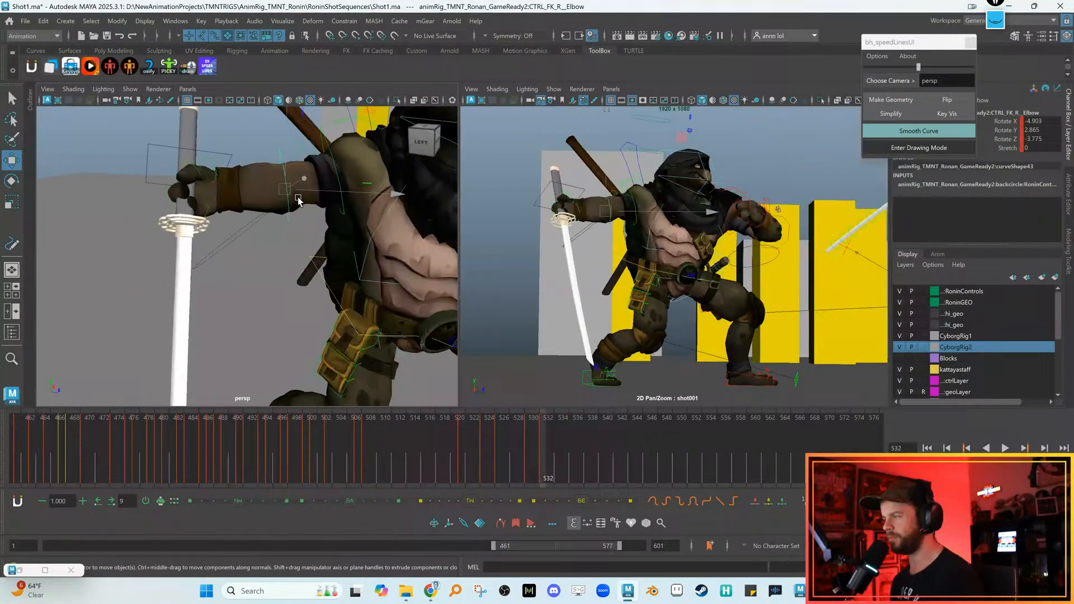
right_click_drag(239, 212, 271, 215, "alt")
Rotate the right FK wrist at frame 532 to about X -12.1, Y 15.4, Z -26.7, checking it against frame 531
left_click(223, 195)
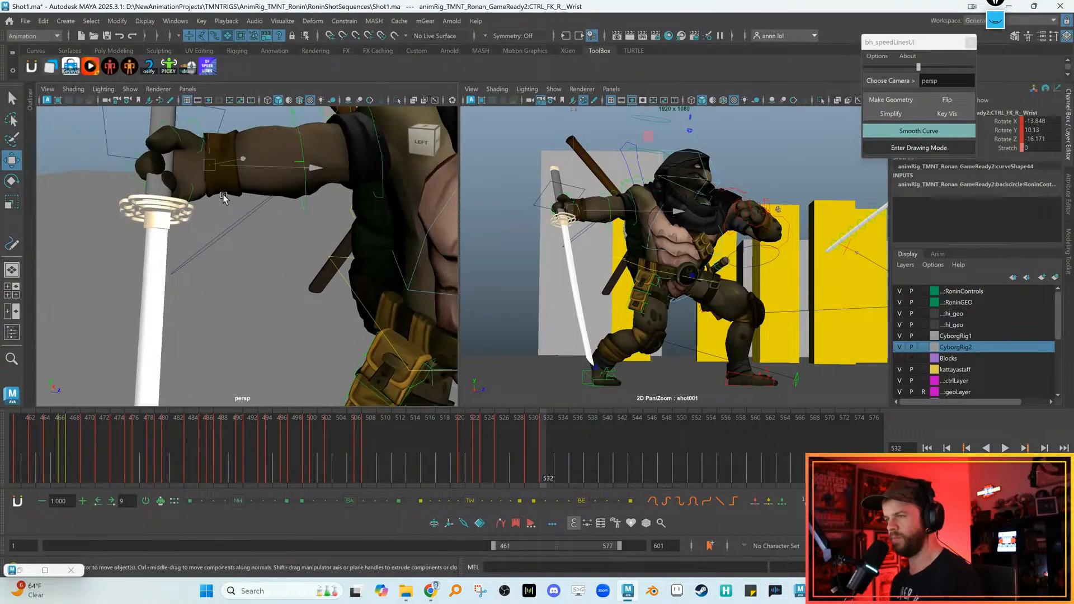
key("comma")
key("period")
key("e")
left_click_drag(584, 242, 610, 253)
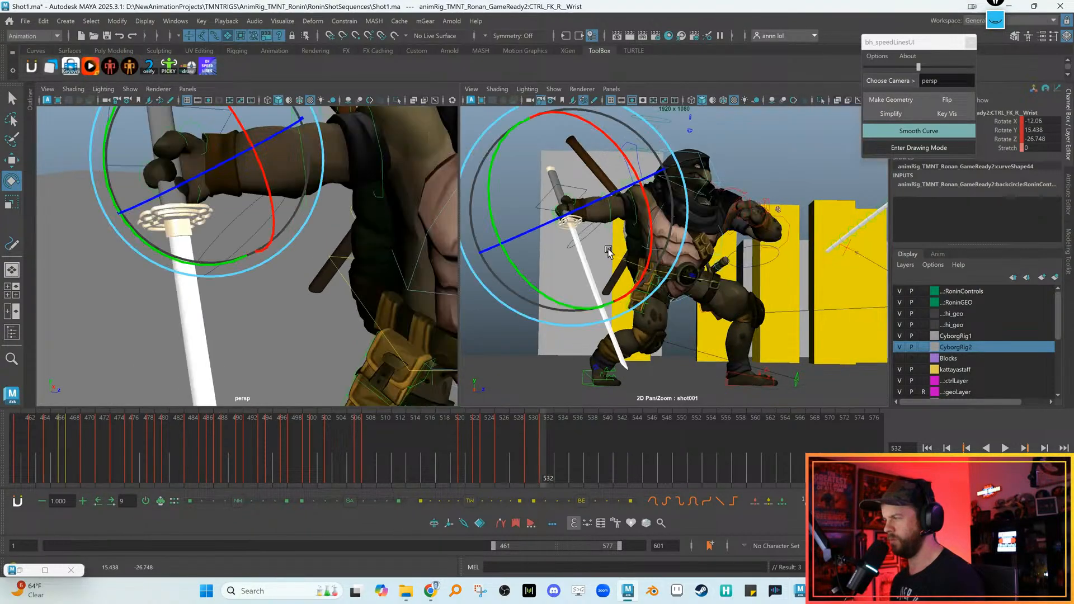
key("comma")
key("period")
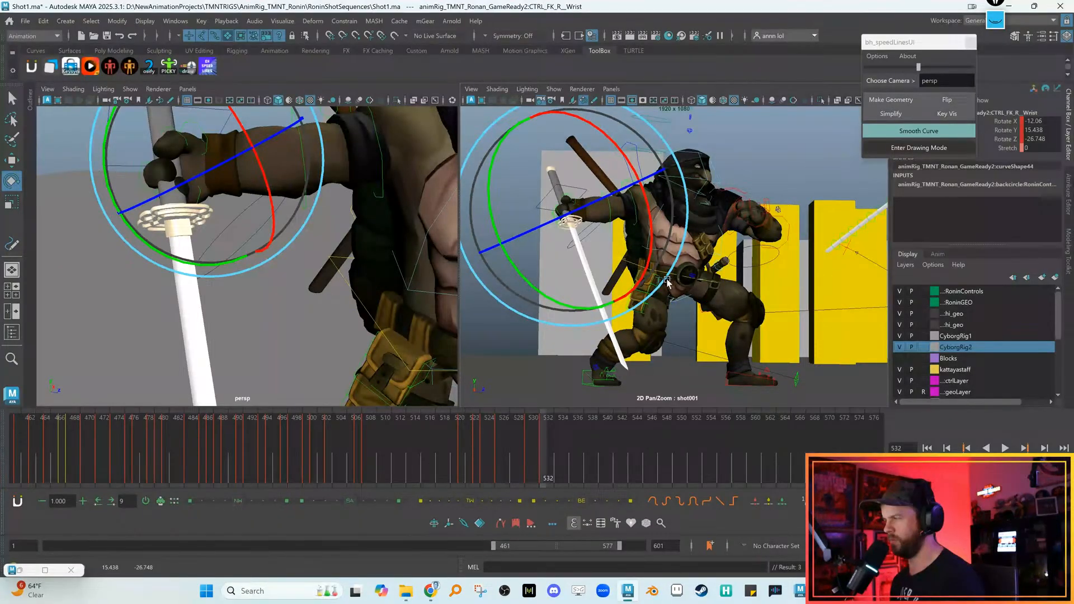
Examine the frame 532 silhouette and sword line in the shot camera, zoomed and unzoomed, against the preceding frame
key("backslash")
key("backslash")
right_click_drag(676, 282, 661, 279)
middle_click_drag(661, 278, 644, 295)
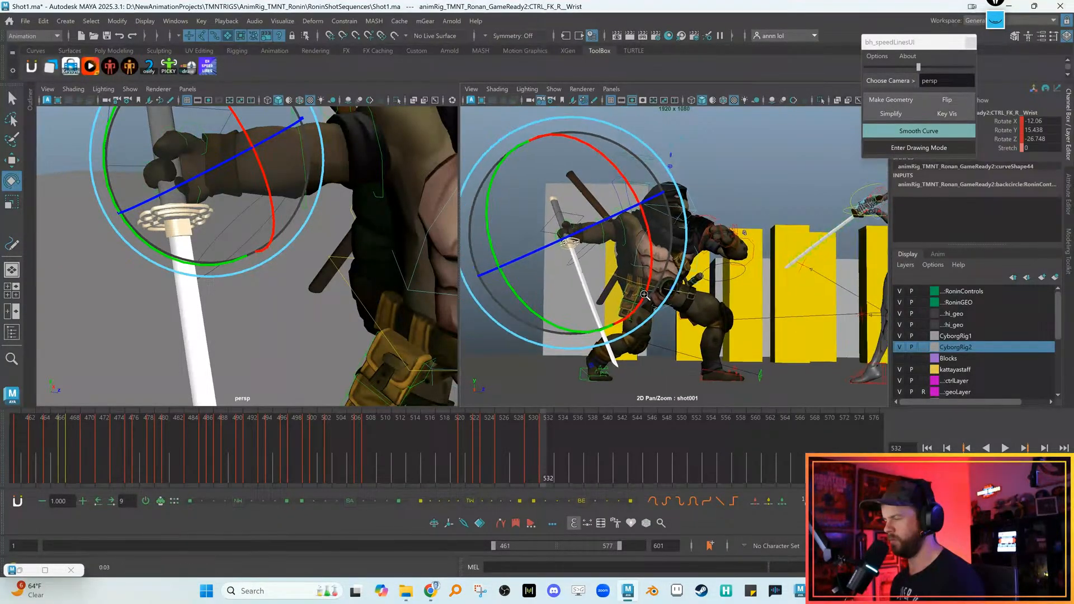
right_click_drag(644, 294, 683, 307)
key("comma")
key("period")
key("w")
left_click_drag(345, 234, 249, 151, "alt")
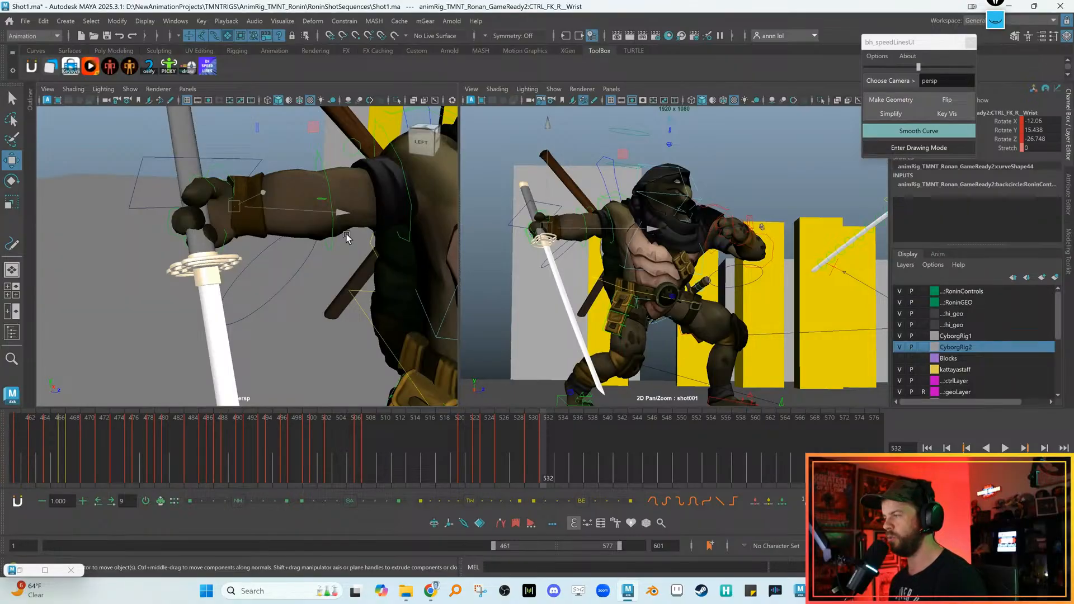
key("backslash")
key("backslash")
key("backslash")
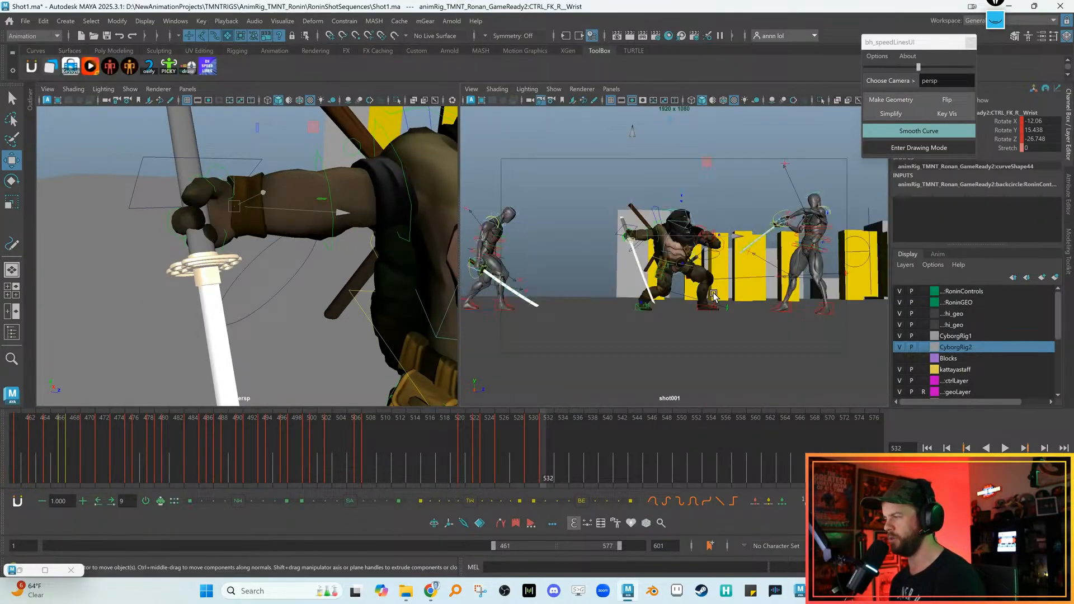
key("backslash")
right_click_drag(710, 295, 637, 287)
key("alt+comma")
key("alt+period")
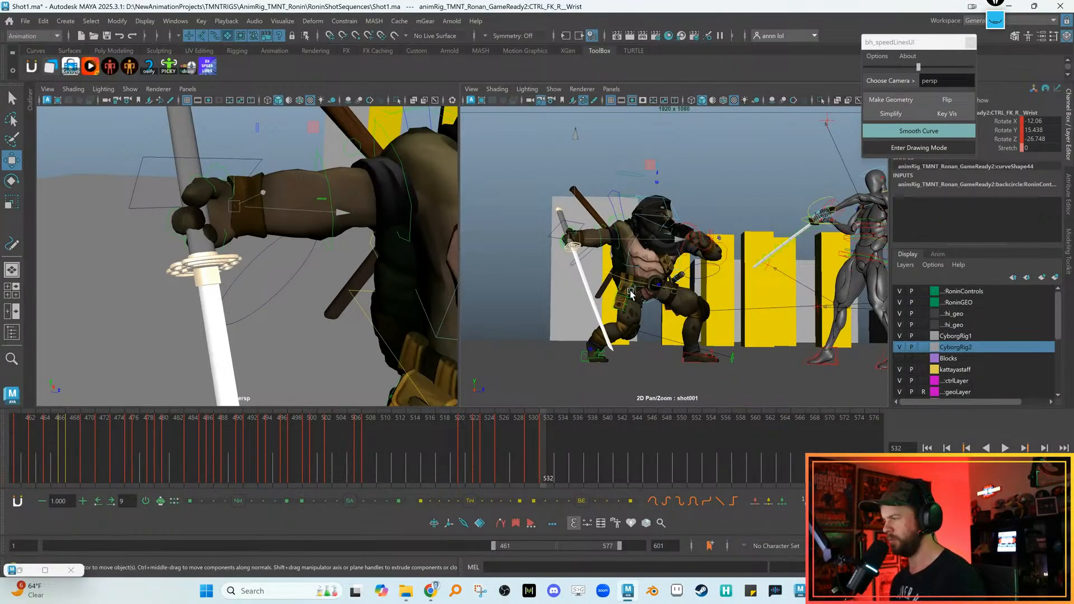
Raise the main body control at frame 532, moving it to about X -379.2, Y 6.4, Z -12.1
left_click(358, 307)
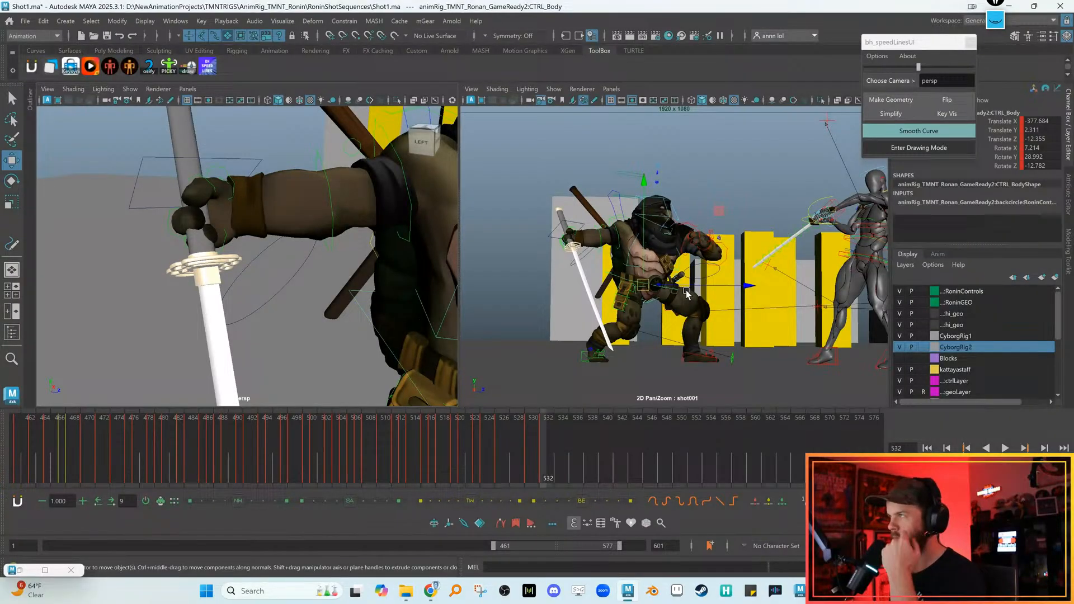
key("alt+comma")
key("alt+period")
key("backslash")
key("backslash")
right_click_drag(805, 347, 781, 321)
mouse_move(781, 321)
middle_mouse_down()
mouse_move(770, 335)
mouse_move(786, 323)
middle_mouse_up()
left_click_drag(744, 236, 738, 236)
left_click_drag(636, 233, 638, 223)
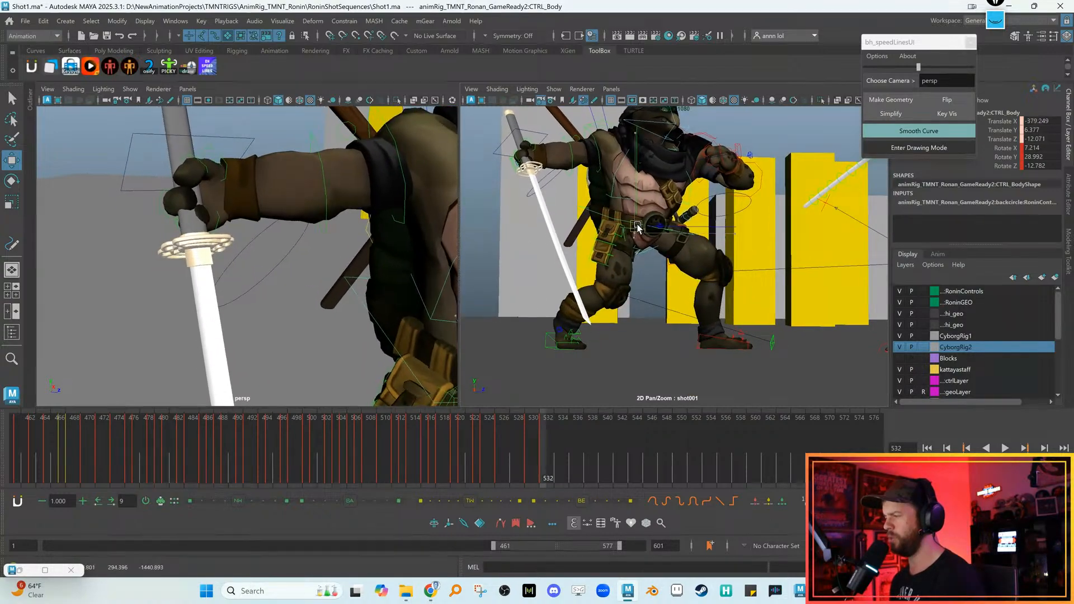
Tilt the main body control at frame 532 to a rotation of about X 10.1, Y 28.0, Z -15.5
key("e")
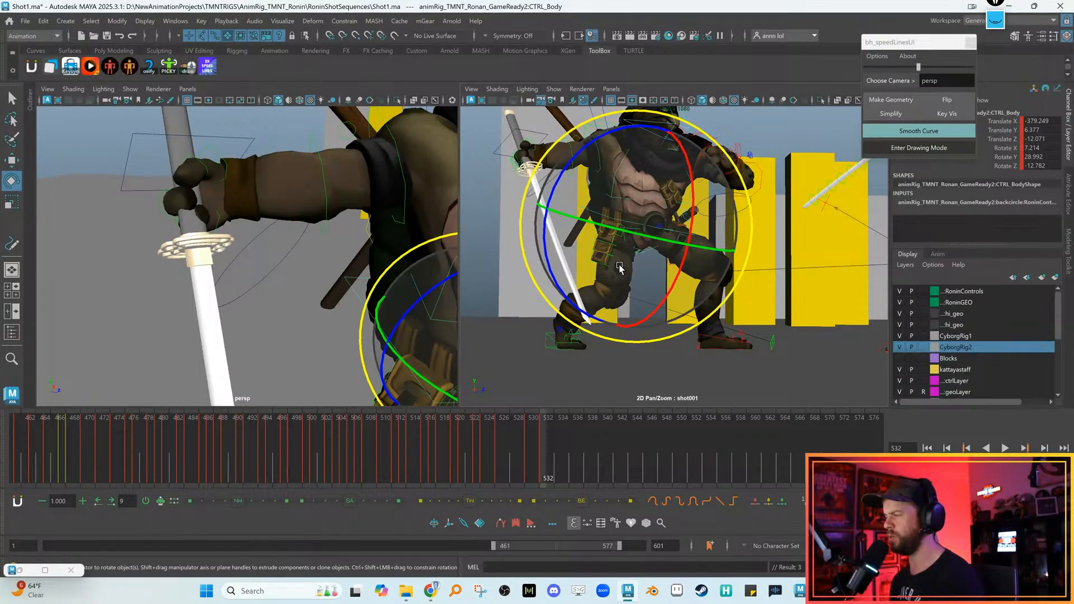
key("w")
key("e")
left_click(569, 267)
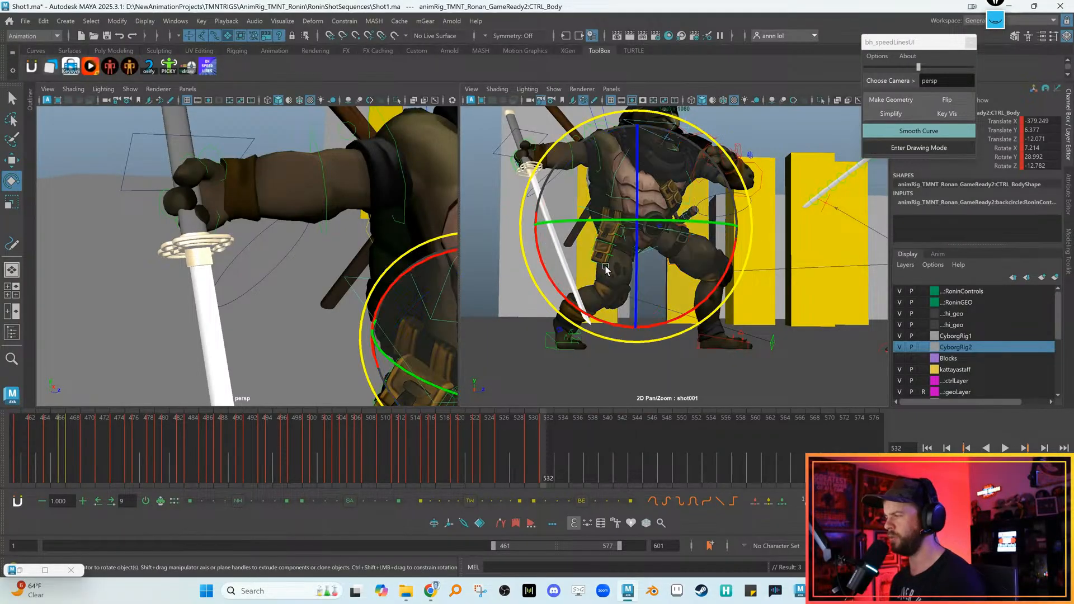
left_click_drag(583, 310, 579, 292)
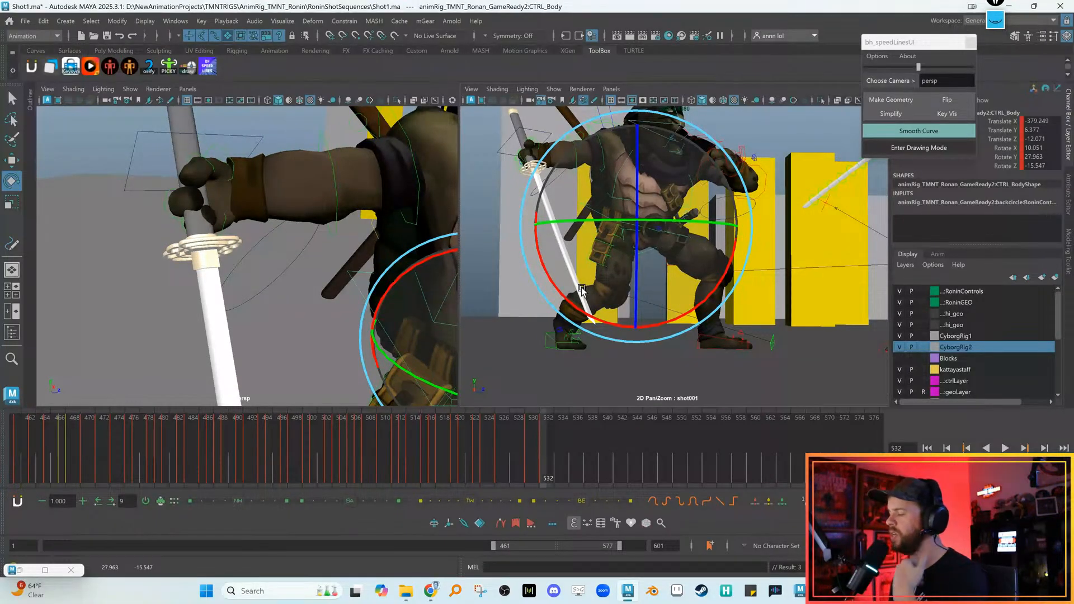
Shift the main body control at frame 532 slightly backward to about X -381.7 in translation
key("w")
key("backslash")
key("backslash")
scroll(632, 284, "down", 2)
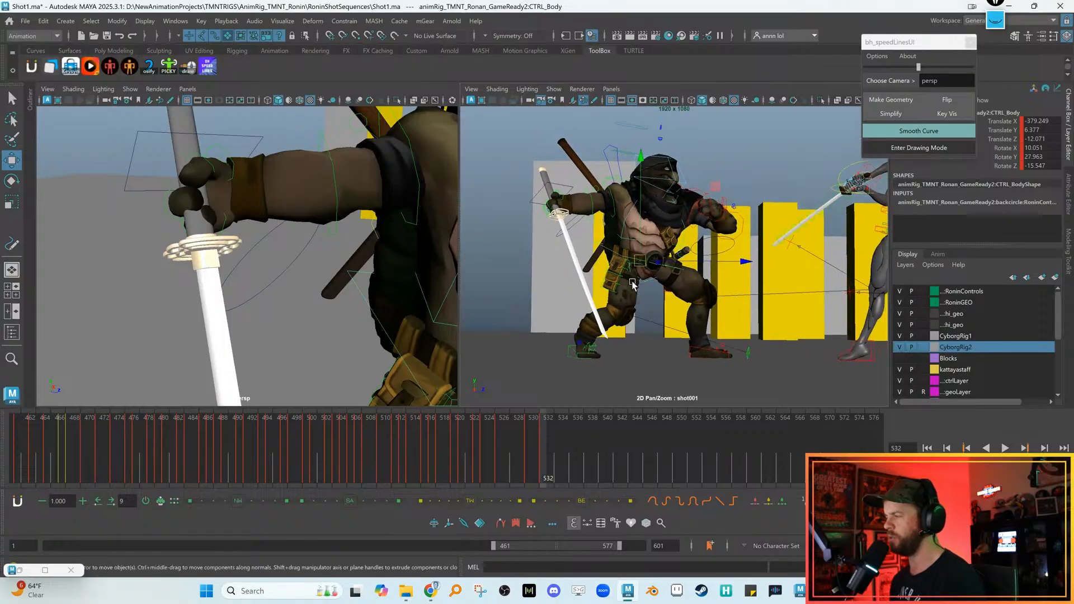
scroll(643, 285, "up", 2)
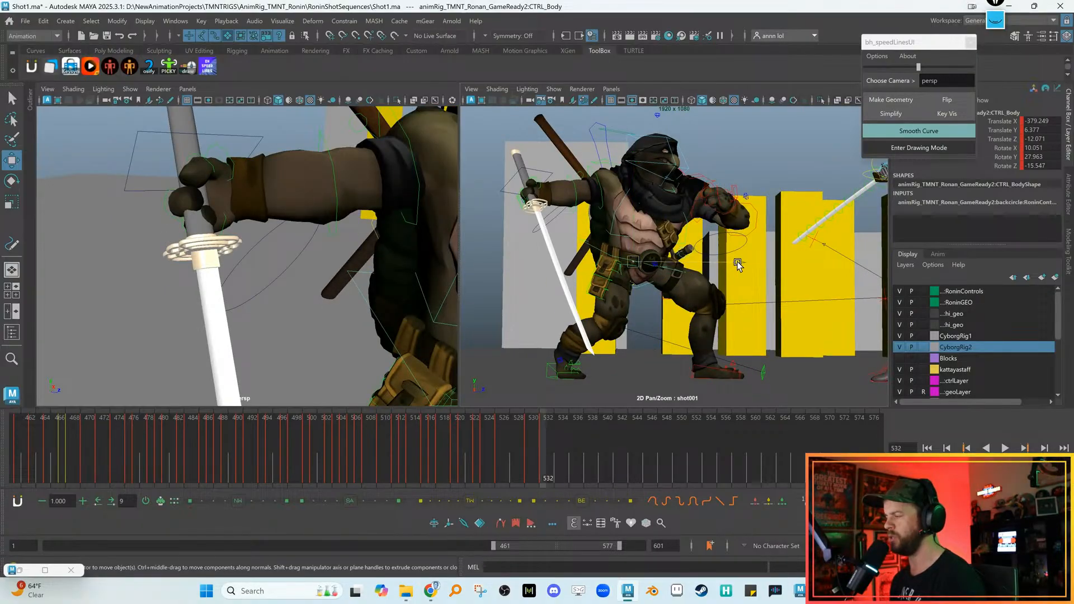
left_click_drag(735, 264, 735, 265)
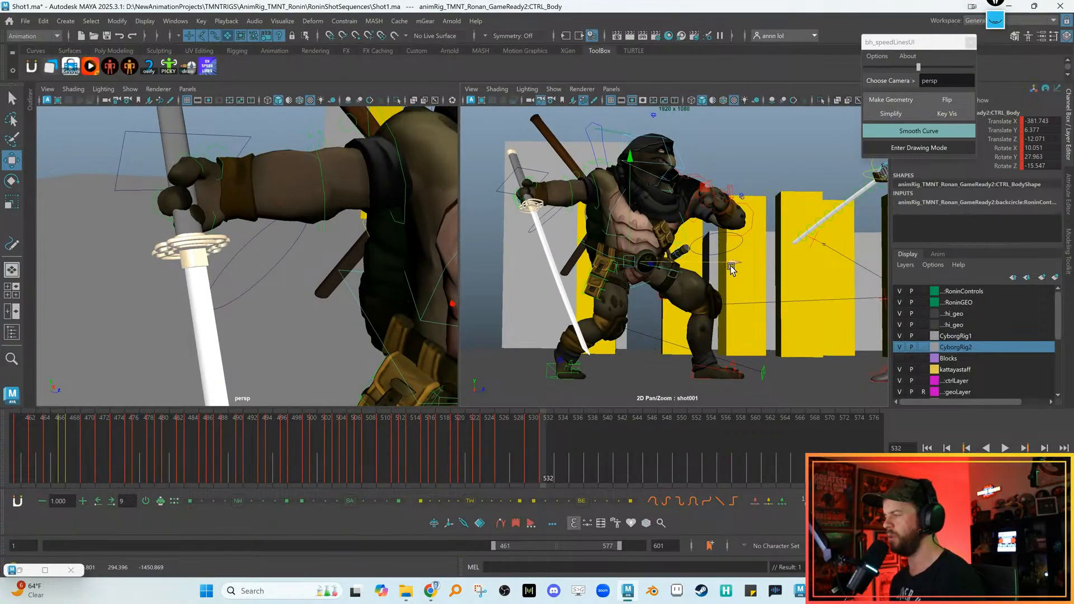
Compare the frame 532 pose with the neighbouring frames in the shot camera, examining the transition out of the sword swing
key("period")
key("comma")
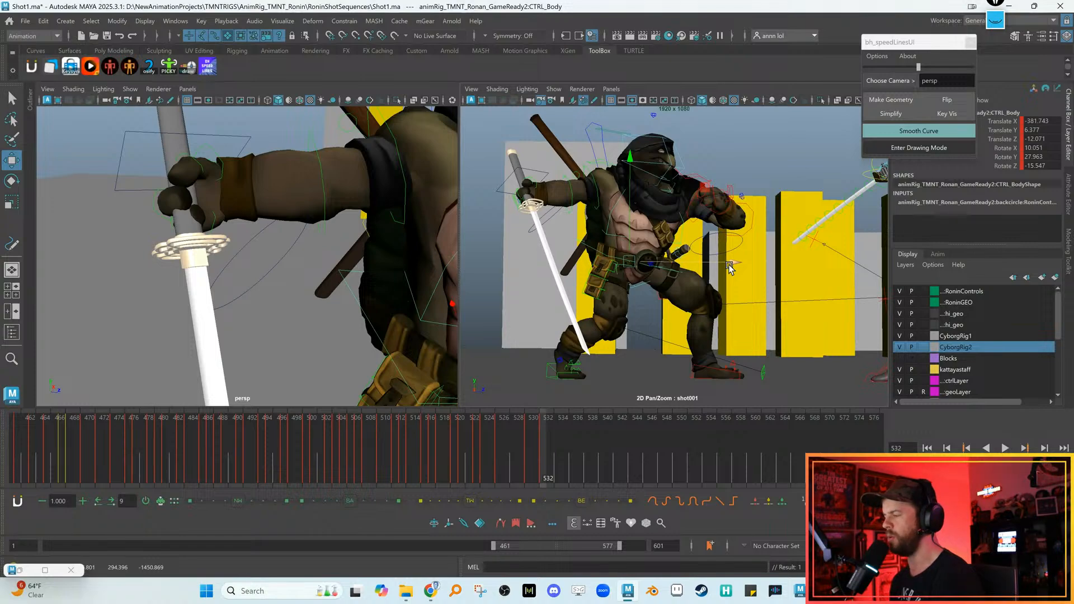
key("alt+comma")
key("alt+period")
key("alt+comma")
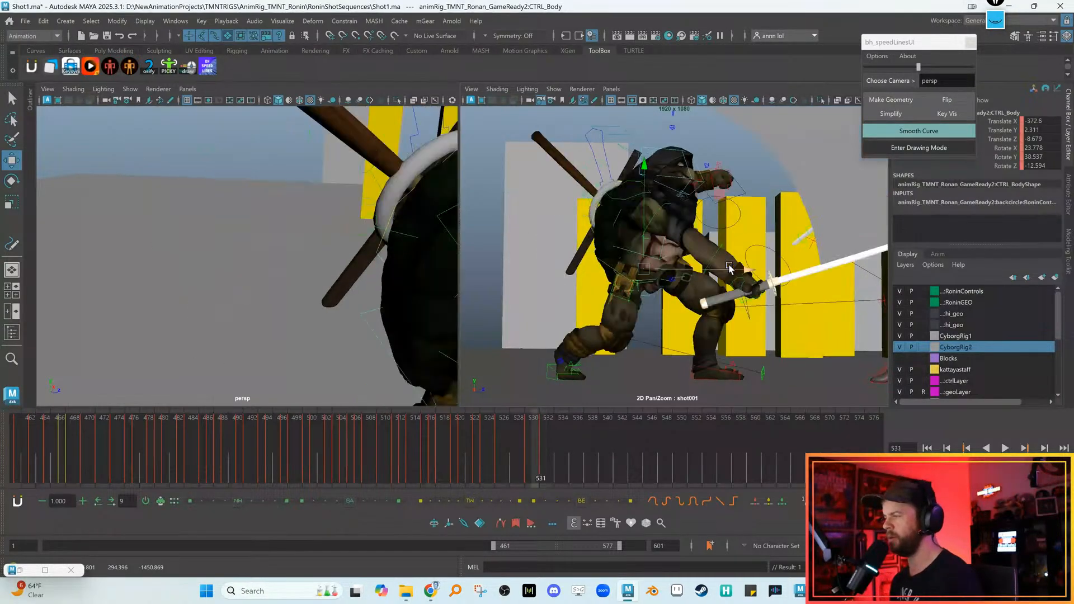
key("alt+period")
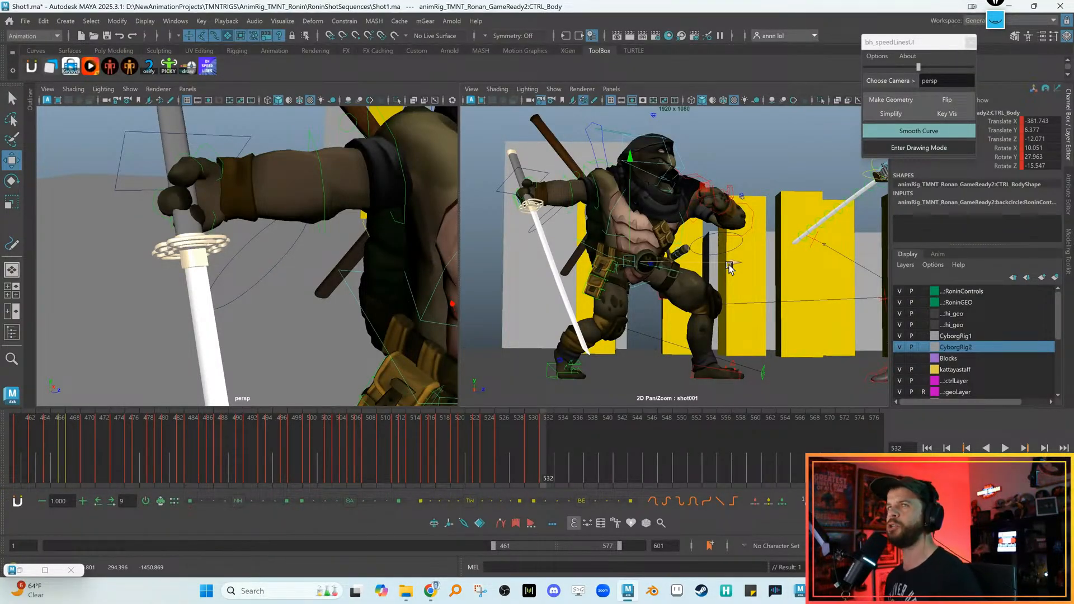
key("alt+period")
key("alt+comma")
key("alt+comma")
key("alt+period")
key("alt+comma")
key("alt+comma")
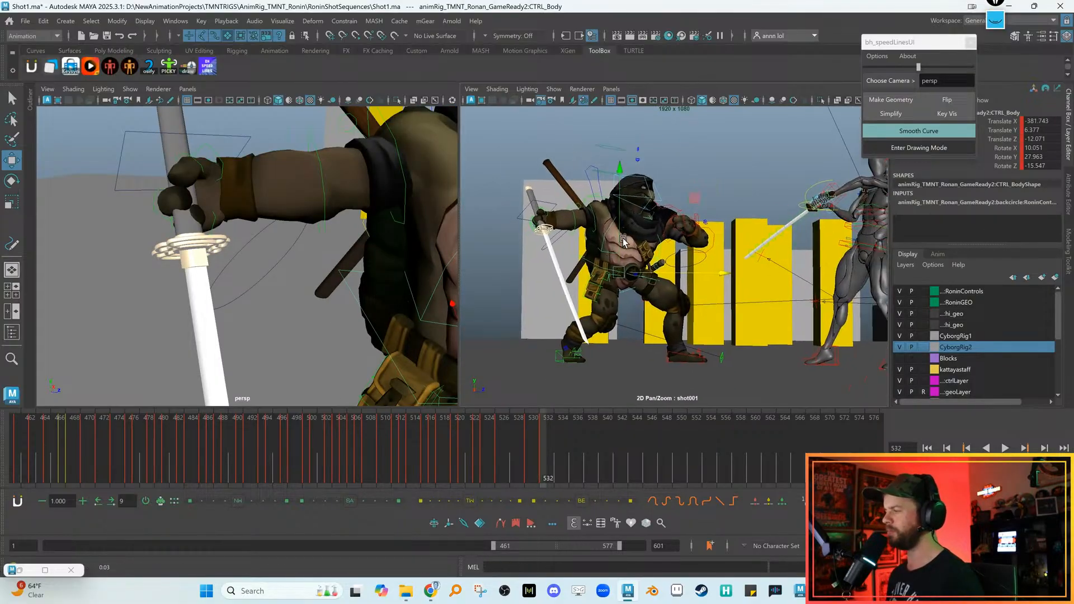
key("alt+period")
key("alt+comma")
key("alt+period")
key("alt+comma")
key("alt+period")
key("alt+period")
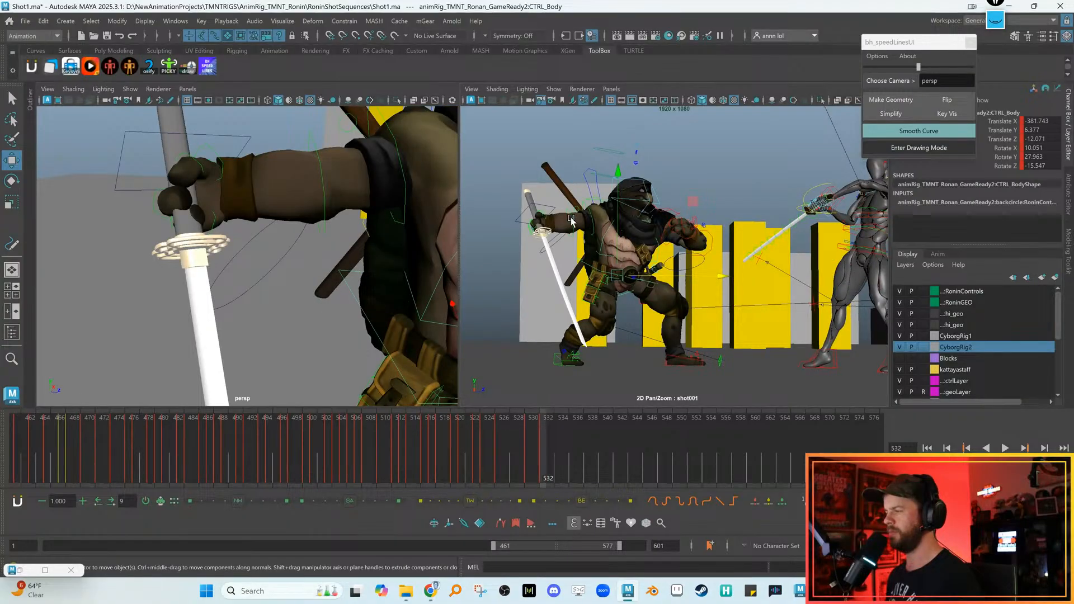
Rotate the right collar at frame 532 to about X -8.0, Y 14.2, Z 20.9 and move it to about X -8.0, Y -4.9, Z 0.6
left_click_drag(302, 190, 338, 158, "alt")
left_click(339, 134)
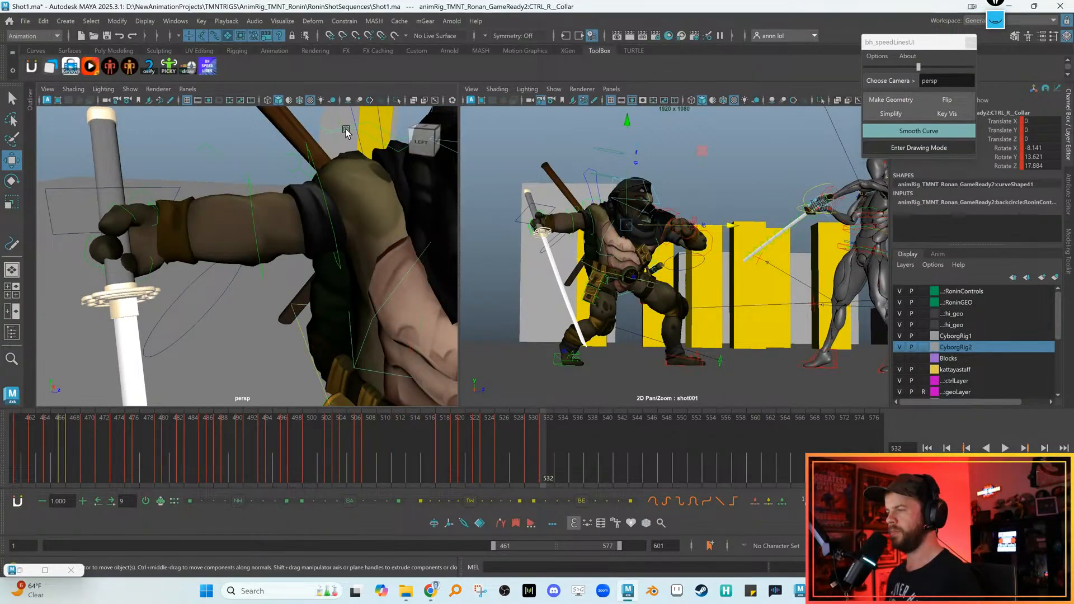
key("e")
key("alt+comma")
key("alt+period")
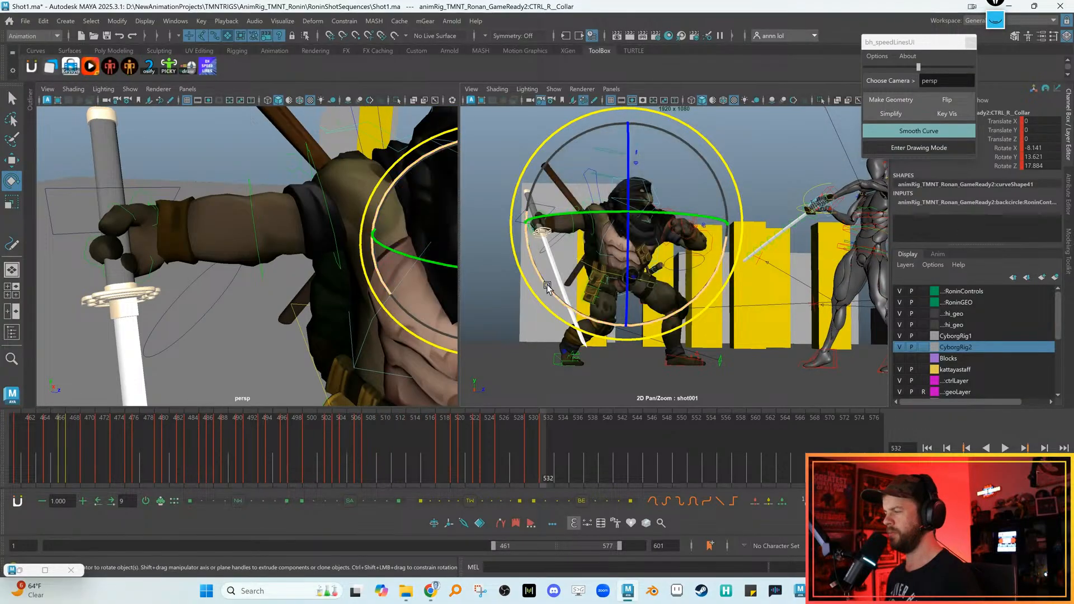
key("w")
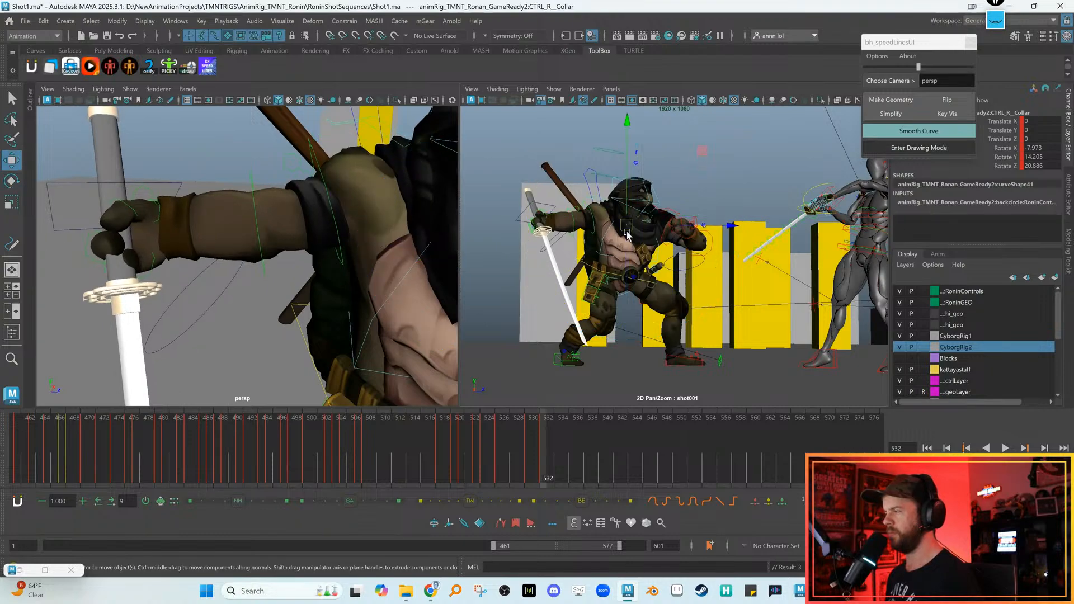
left_click_drag(628, 228, 587, 225)
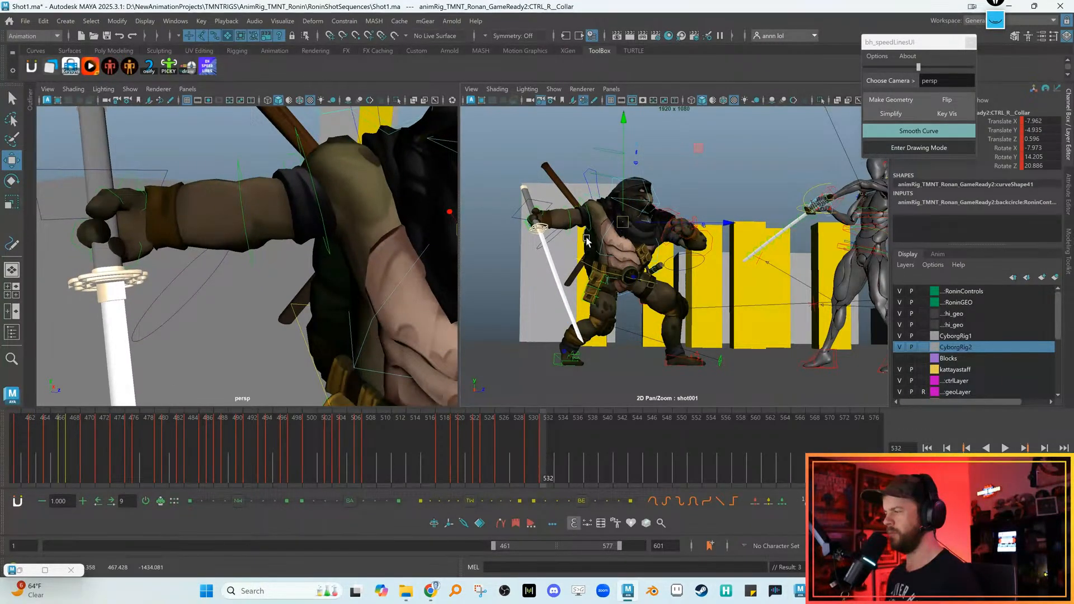
Rotate the turtle's right FK shoulder control to adjust the sword arm's pose at frame 532
left_click(582, 261)
key("e")
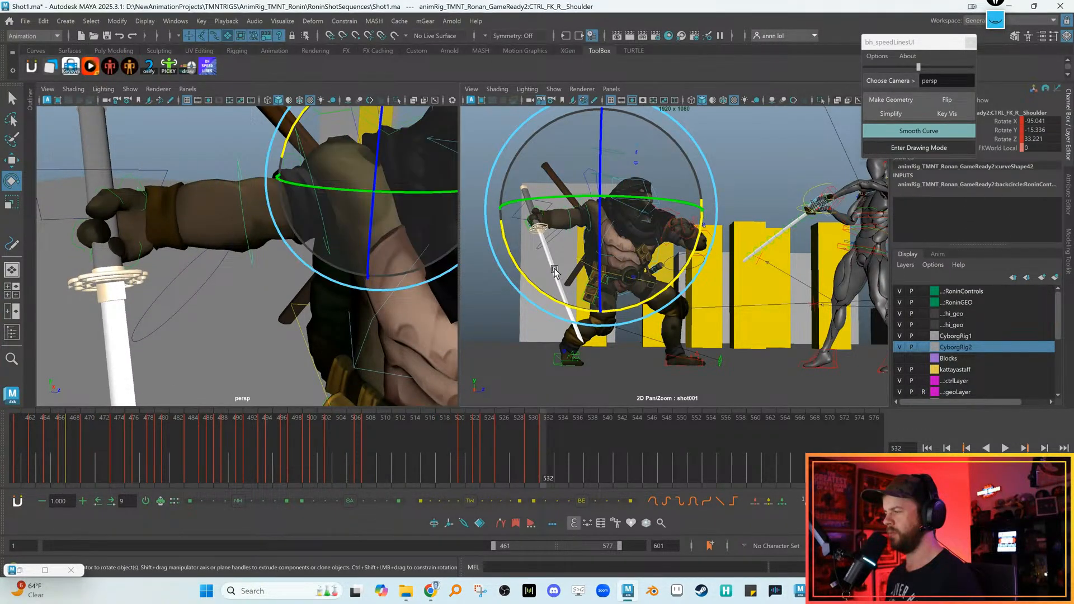
left_click_drag(557, 272, 535, 267)
Review the turtle's sword swing by playing, scrubbing and stepping through the frames leading up to frame 535
key("alt+comma")
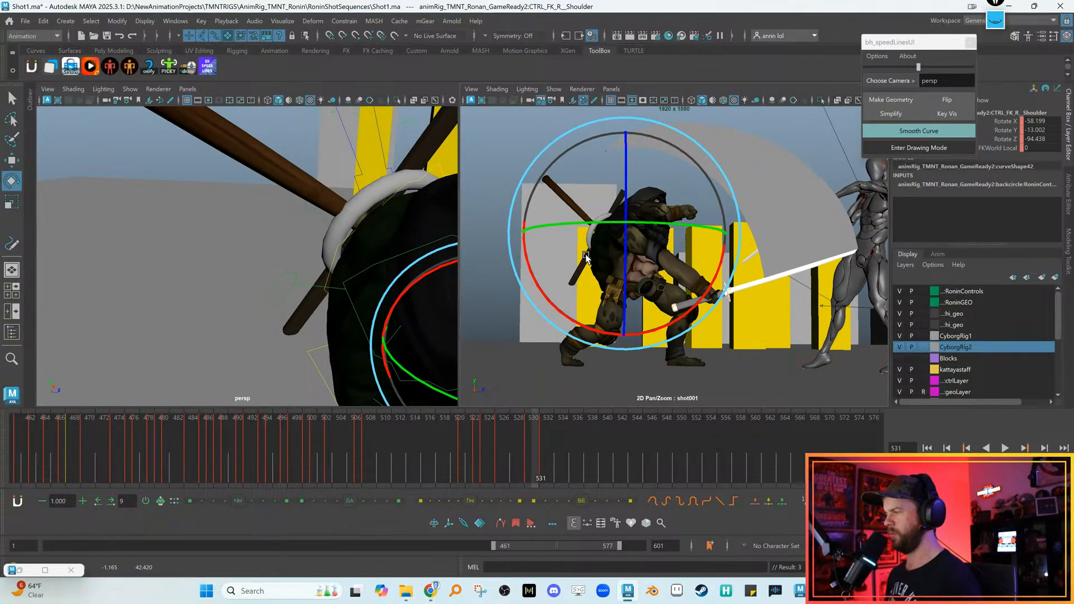
left_click_drag(466, 437, 454, 441)
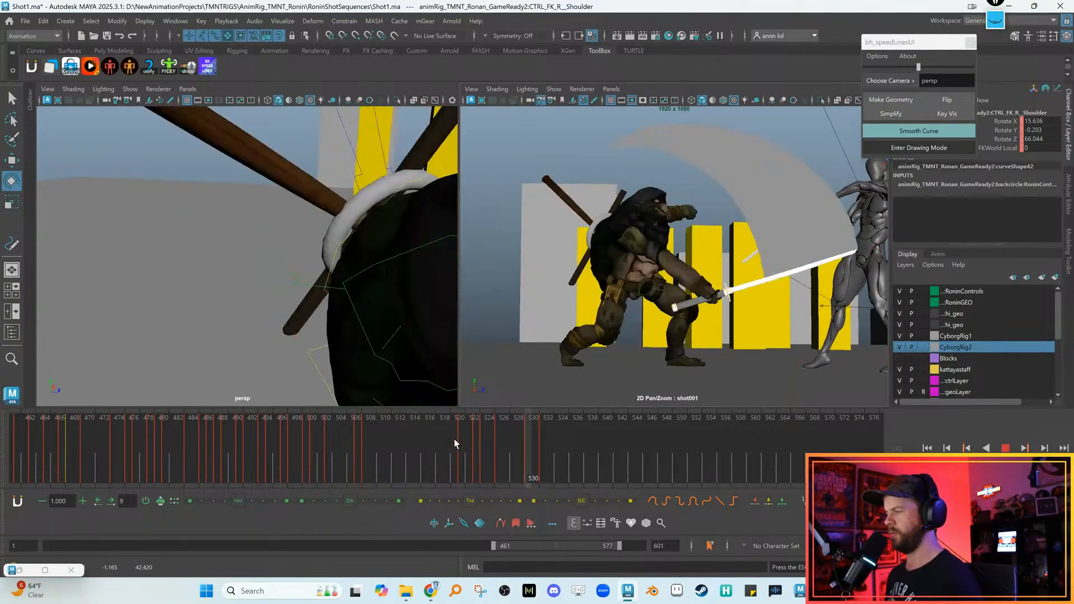
key("Escape")
left_click_drag(456, 439, 566, 451)
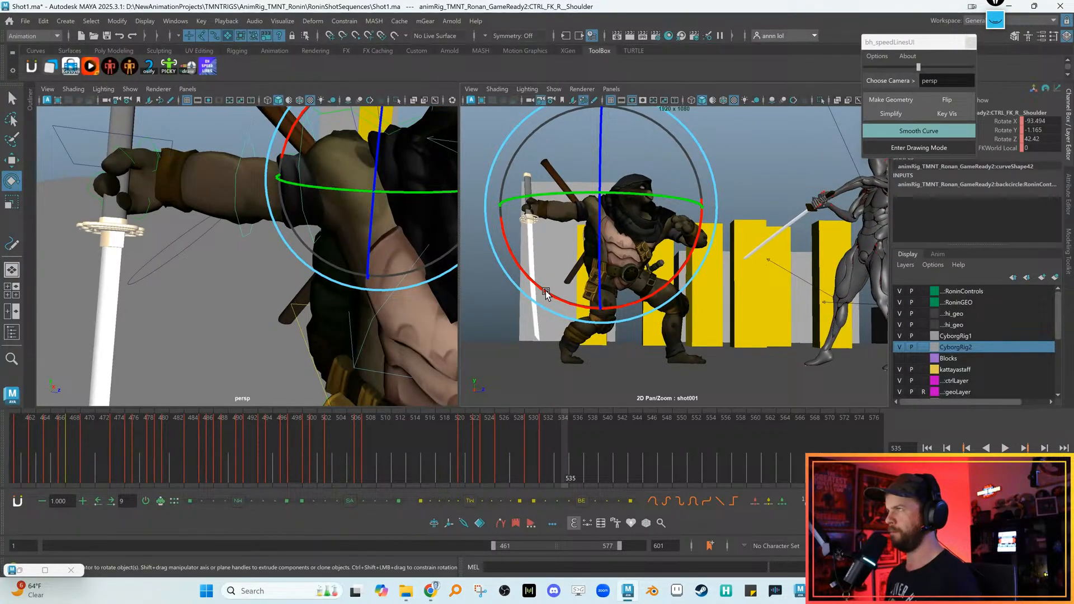
key("alt+comma")
key("alt+comma")
key("alt+comma")
key("alt+comma")
key("alt+comma")
key("alt+comma")
key("alt+comma")
key("alt+comma")
key("alt+comma")
key("alt+period")
key("alt+period")
key("alt+period")
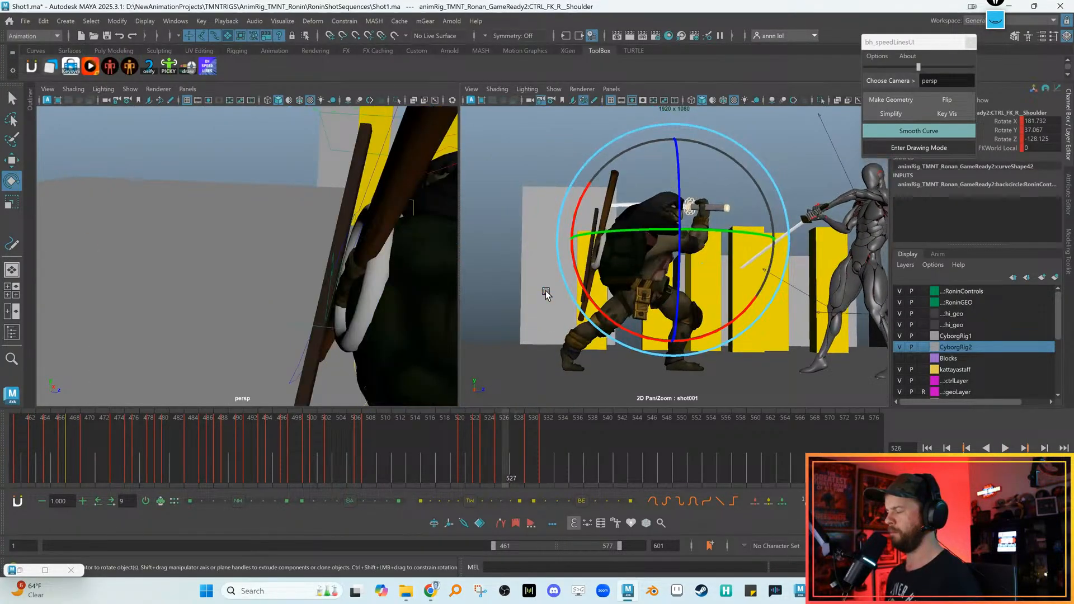
key("alt+period")
key("alt+period")
key("alt+period")
key("alt+period")
key("alt+comma")
key("alt+comma")
key("alt+period")
key("alt+period")
key("alt+period")
key("alt+period")
key("alt+comma")
key("alt+period")
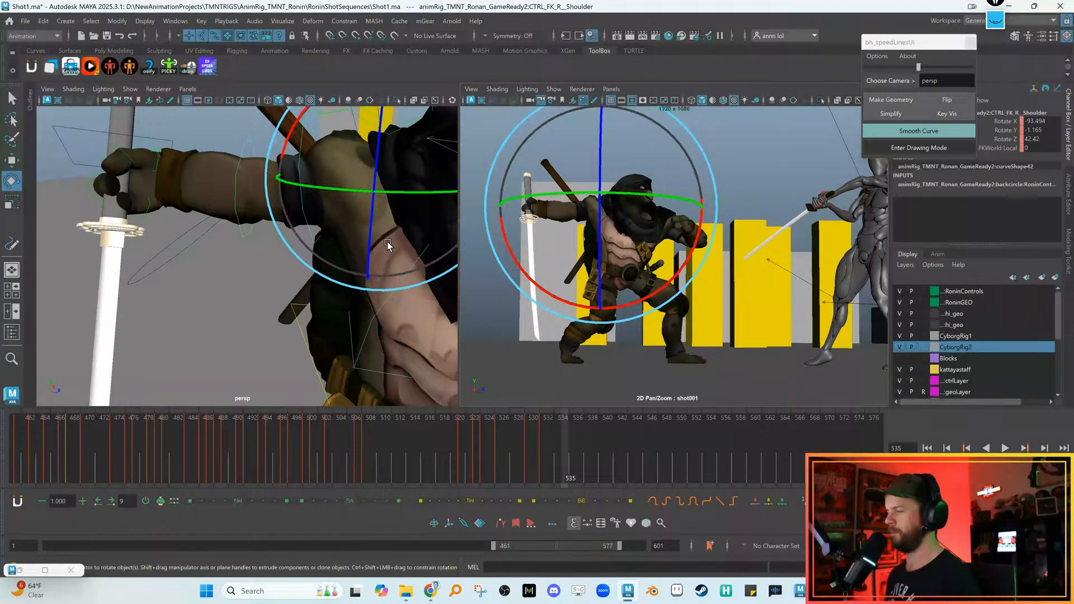
Move the turtle's body control down and toward the opponent at frame 535 and adjust its rotation
key("w")
scroll(339, 299, "down", 5)
scroll(340, 299, "up", 2)
left_click(266, 270)
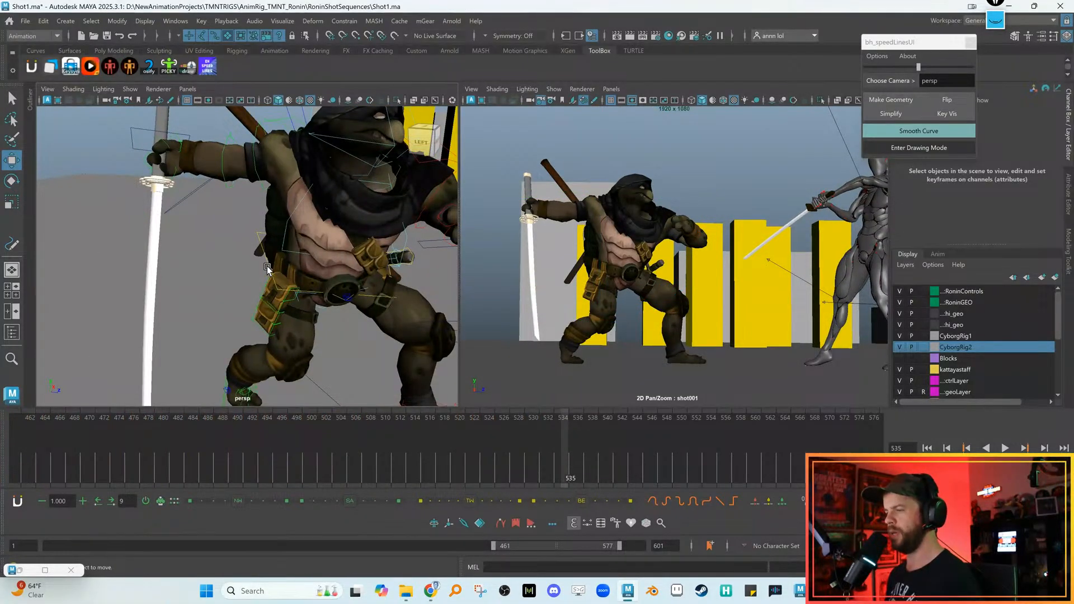
left_click(268, 269)
left_click_drag(617, 278, 633, 304)
key("e")
key("w")
key("e")
key("w")
Reposition the turtle's left knee pole control and set a key on it at frame 535
right_click_drag(377, 317, 289, 287, "alt")
left_click_drag(366, 314, 319, 299, "alt")
left_click(412, 296)
left_click_drag(414, 299, 246, 300)
key("s")
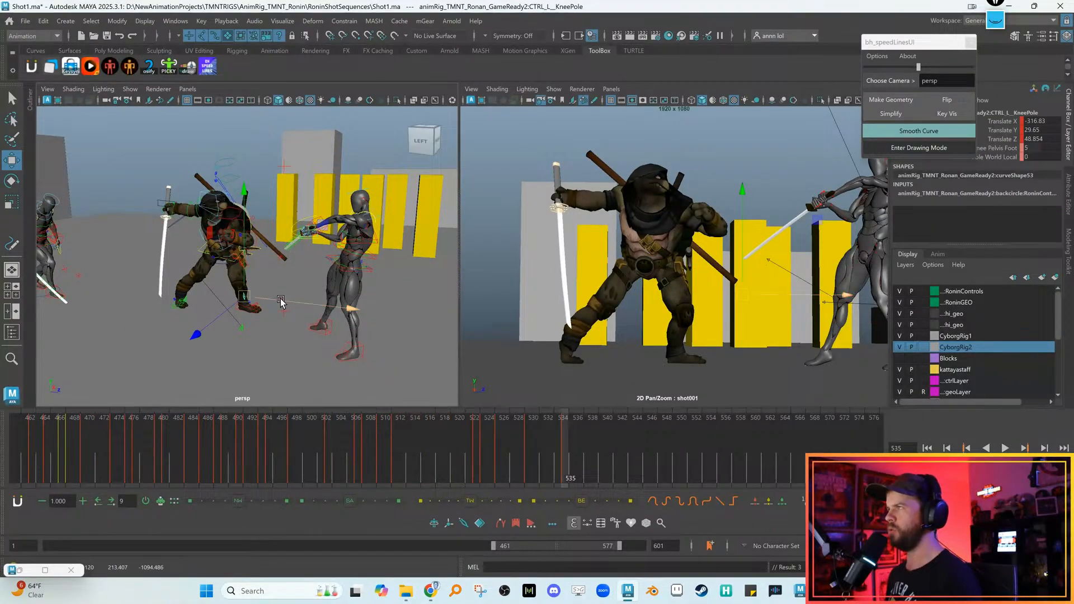
Rotate the turtle's left foot control to about 14 degrees in Y at frame 535, comparing it with the preceding frame
middle_click_drag(325, 300, 283, 275, "alt")
right_click_drag(282, 276, 323, 285, "alt")
left_click_drag(268, 263, 287, 261, "alt")
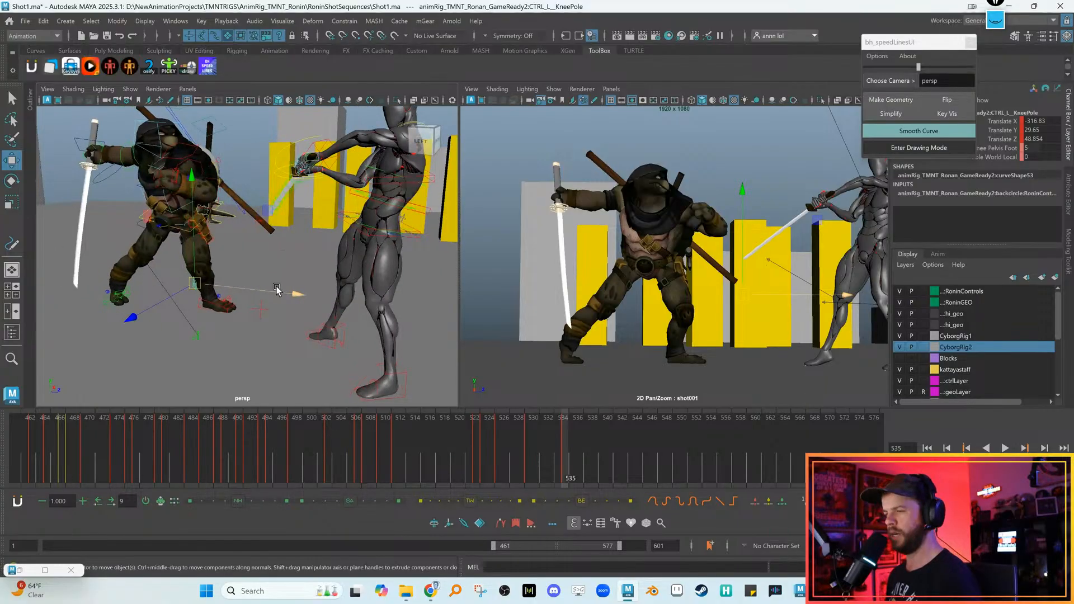
middle_click_drag(267, 301, 304, 287, "alt")
right_click_drag(305, 288, 327, 290, "alt")
left_click(237, 288)
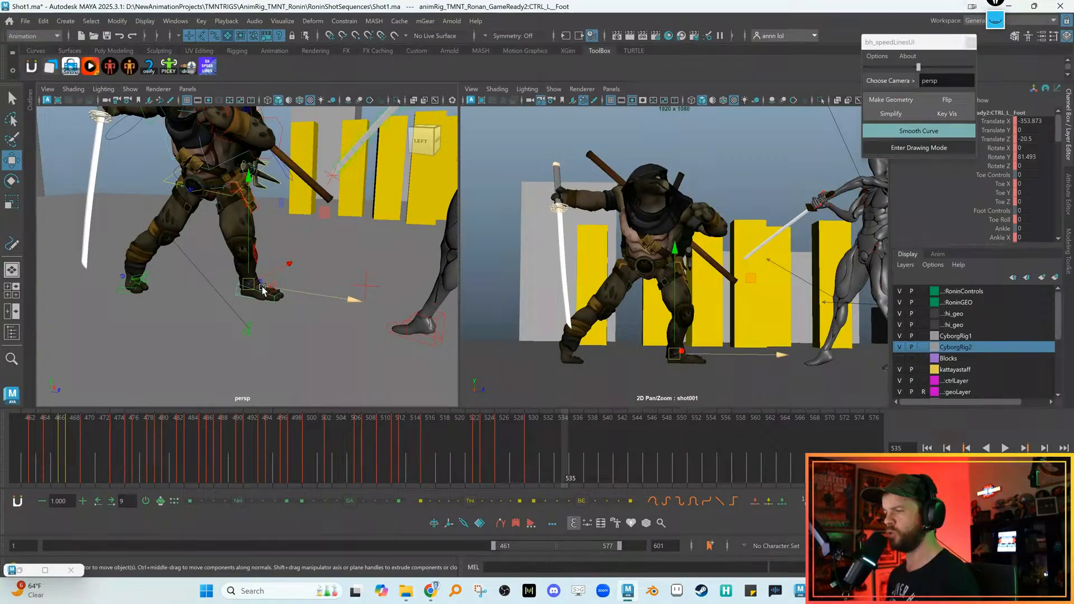
key("f")
right_click_drag(263, 289, 173, 232, "alt")
left_click_drag(173, 231, 242, 282, "alt")
right_click_drag(242, 282, 241, 294, "alt")
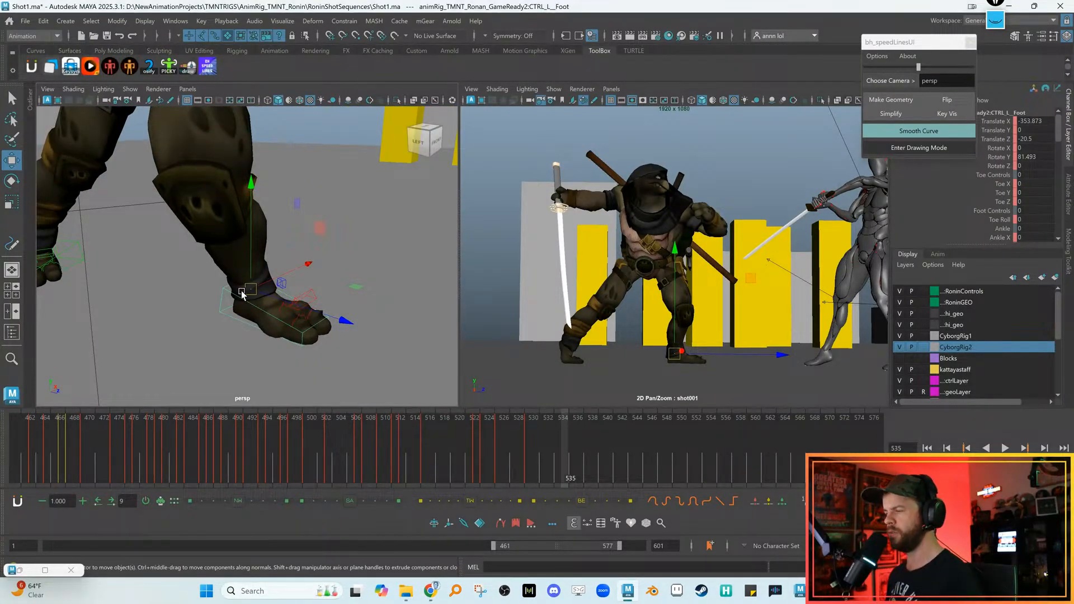
left_click_drag(263, 286, 247, 206, "alt")
key("e")
key("alt+comma")
key("alt+period")
key("alt+comma")
key("alt+period")
key("w")
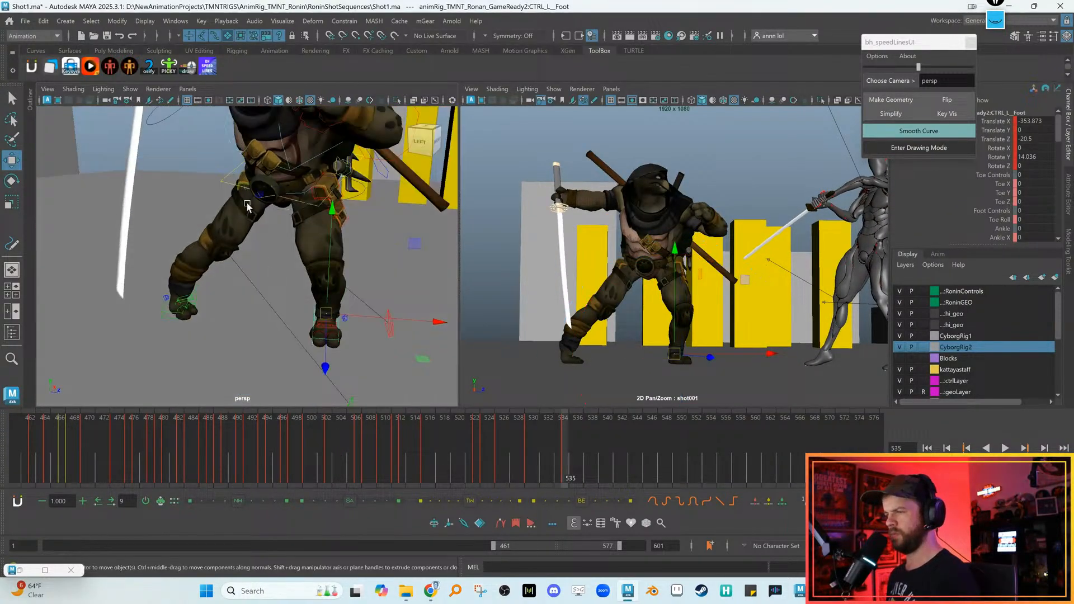
Raise the body control forward to about X -347.6, Y 18.8 and rotate it to about 28, -23.3, 0.6 degrees
left_click(221, 182)
middle_click_drag(534, 216, 597, 235)
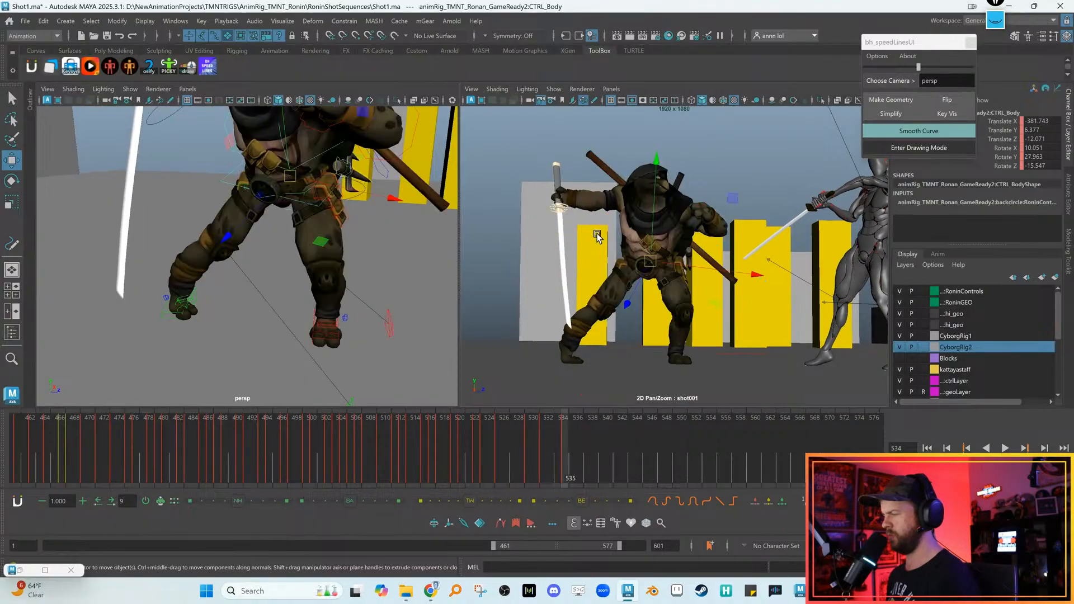
left_click_drag(650, 260, 606, 224)
key("e")
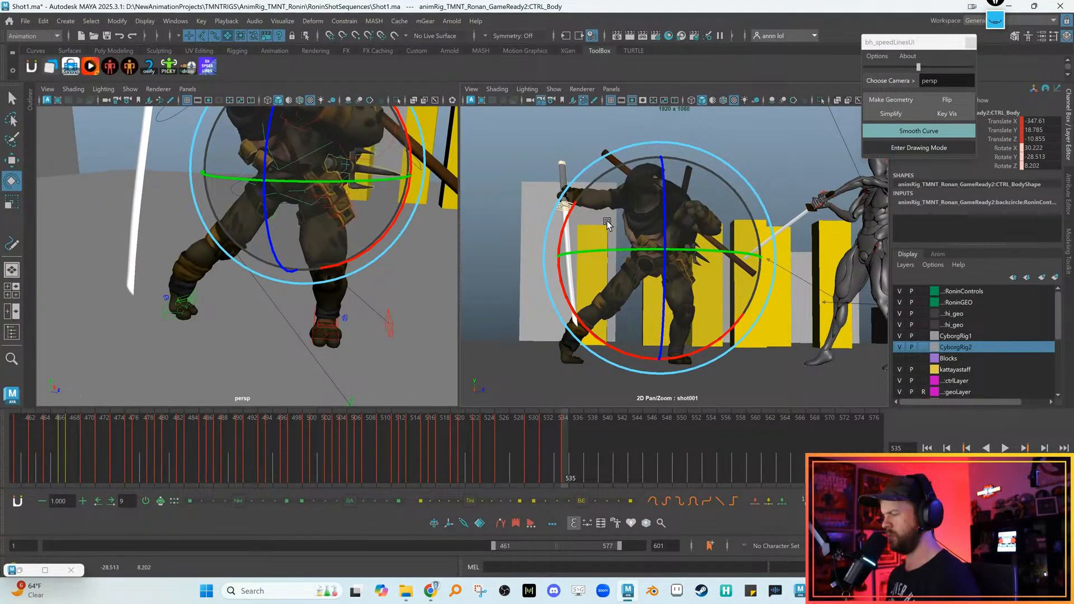
key("alt+comma")
key("alt+period")
left_click_drag(280, 235, 320, 232, "alt")
key("w")
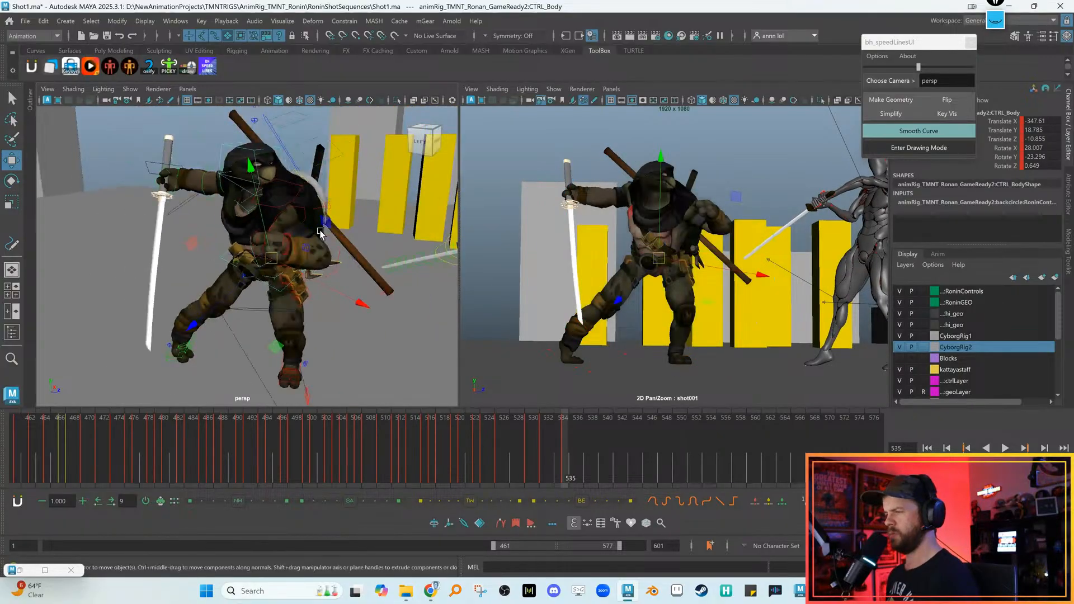
Reset the turtle's head control and re-aim the head, rotating it to about 27, -15.4, -1.6 degrees
left_click(221, 147)
scroll(682, 218, "up", 5)
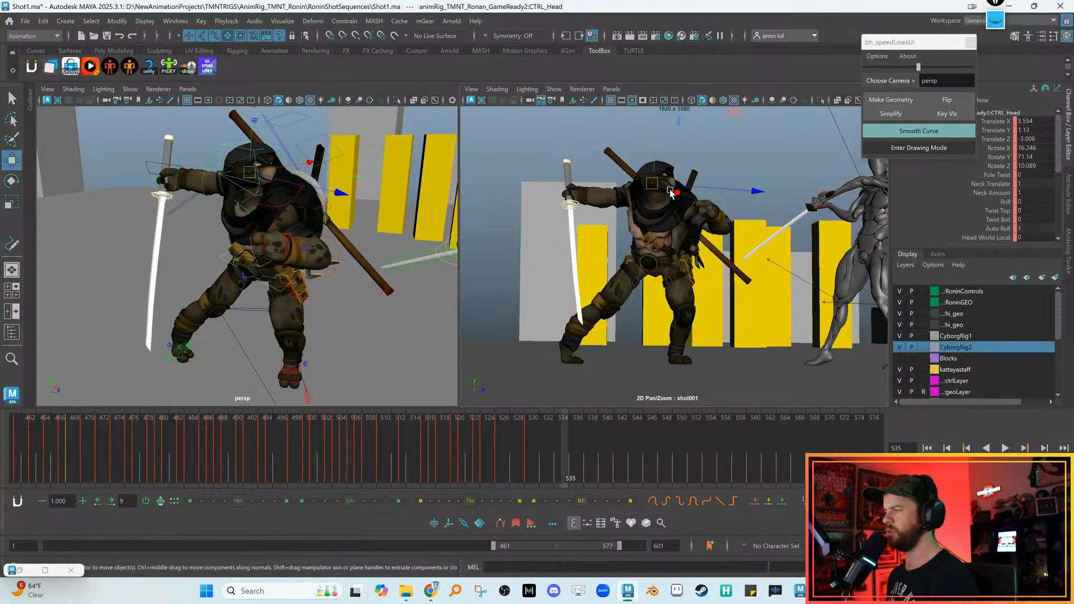
scroll(696, 246, "up", 4)
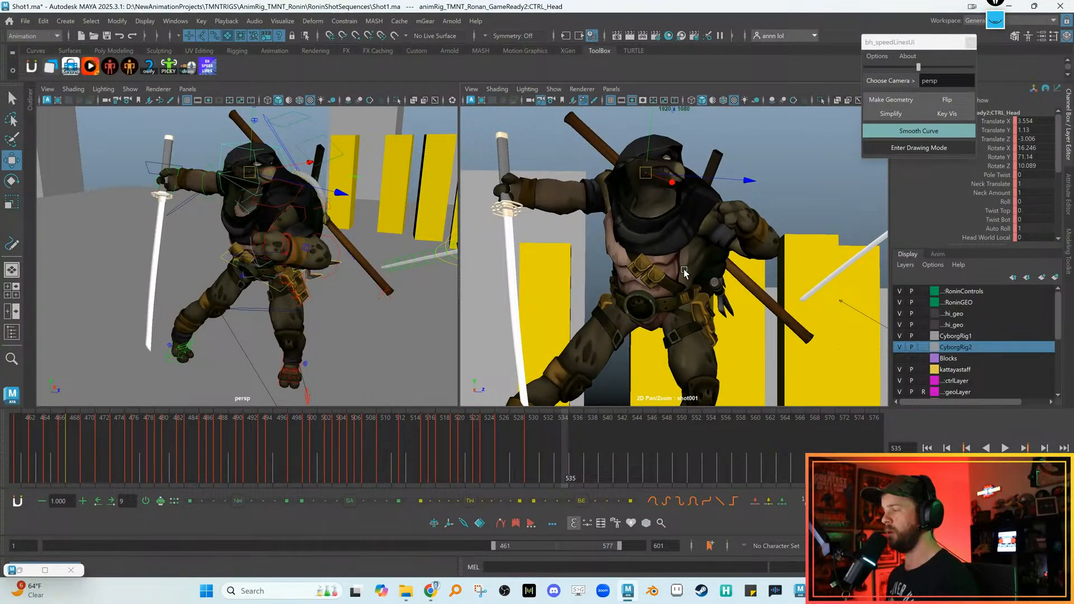
key("alt+r")
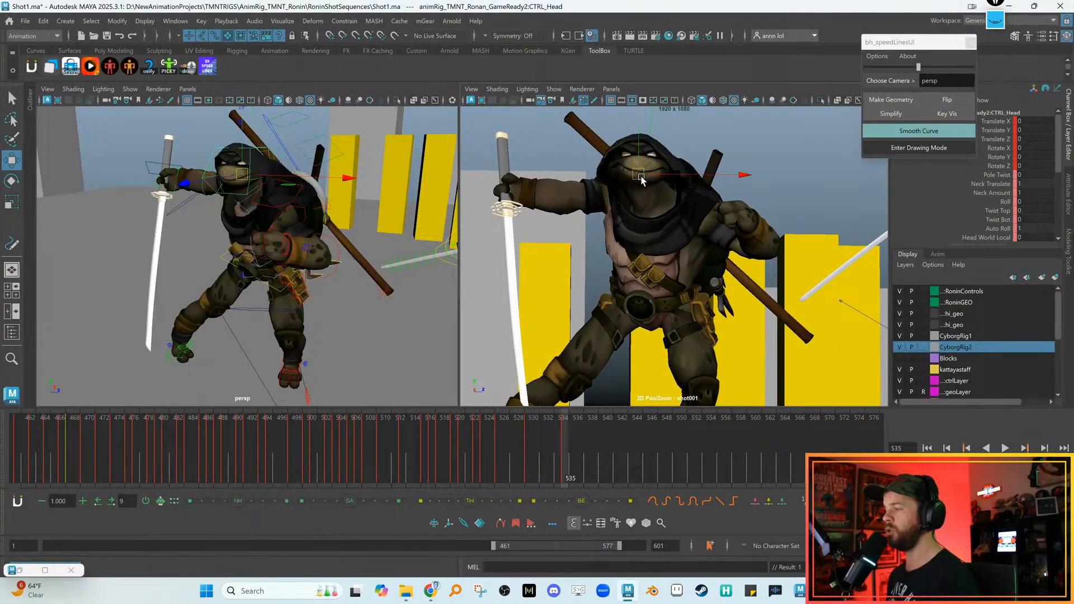
key("ctrl+z")
key("e")
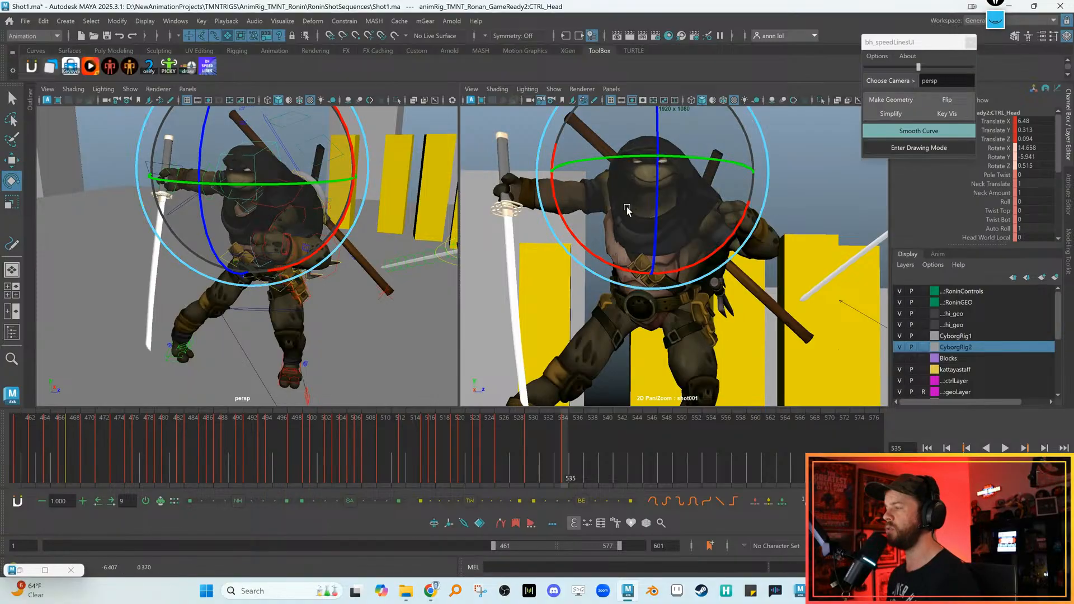
left_click_drag(655, 187, 657, 191)
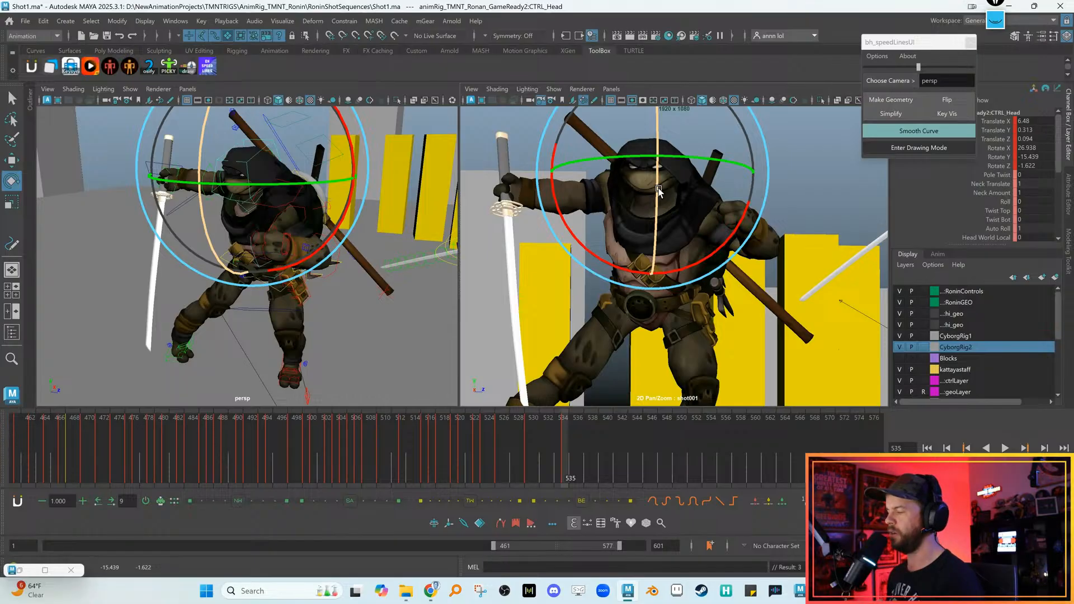
Move the left knee pole control to about X -330.2, Y 26.3, Z 56.2 to redirect the standing leg's knee
left_click_drag(252, 340, 307, 259, "alt")
key("w")
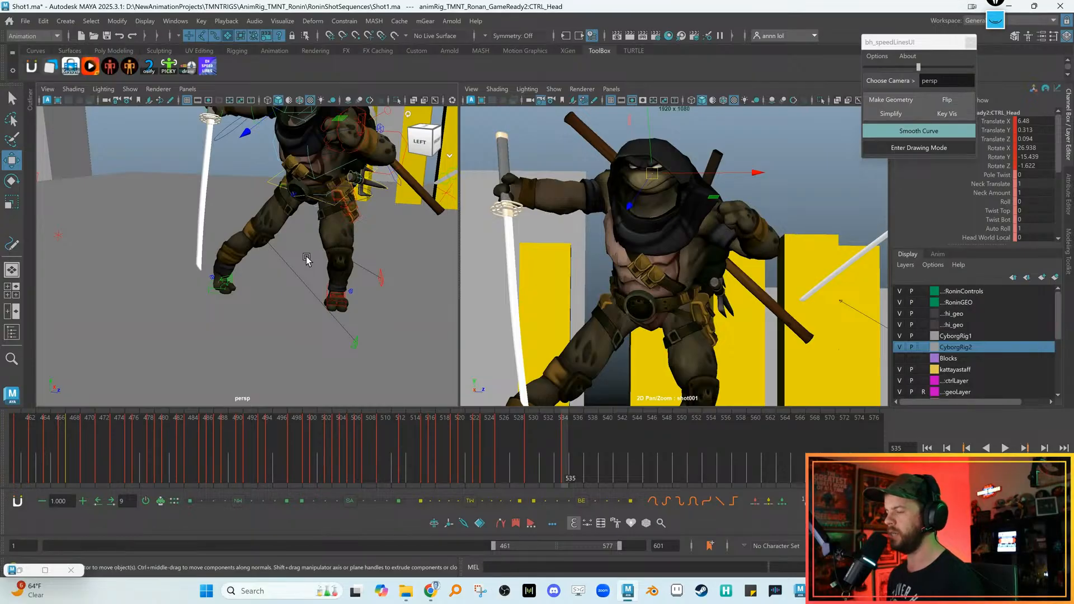
left_click_drag(307, 259, 294, 240, "alt")
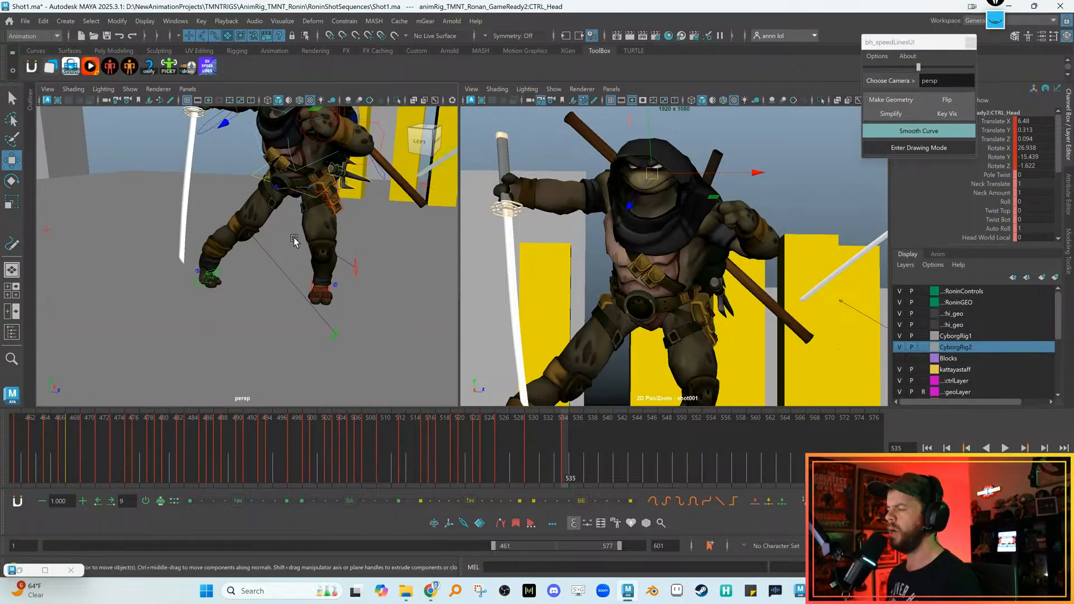
left_click(355, 268)
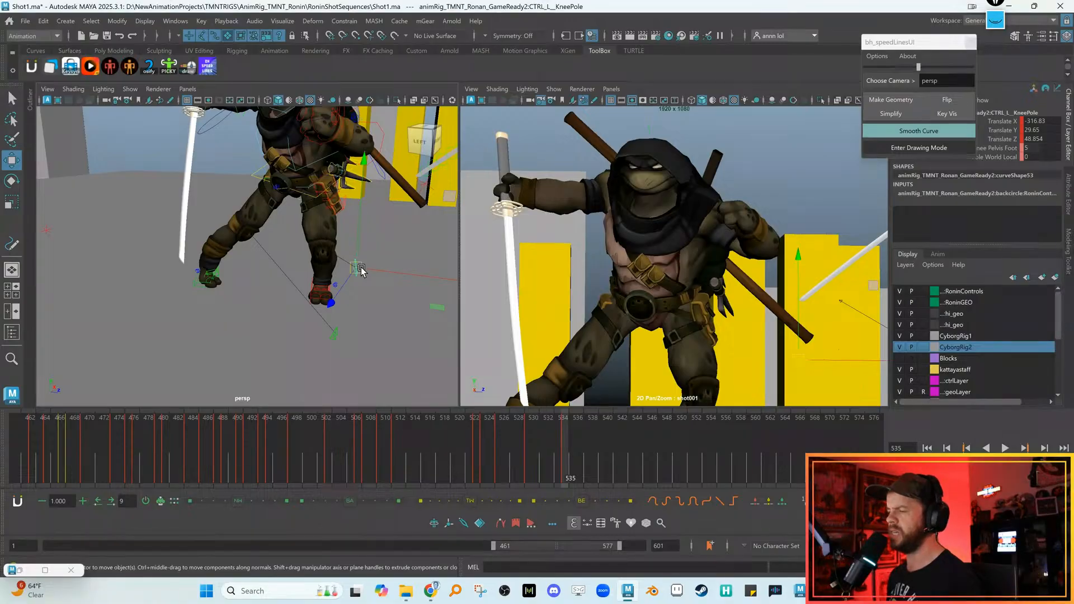
left_click_drag(358, 269, 323, 277)
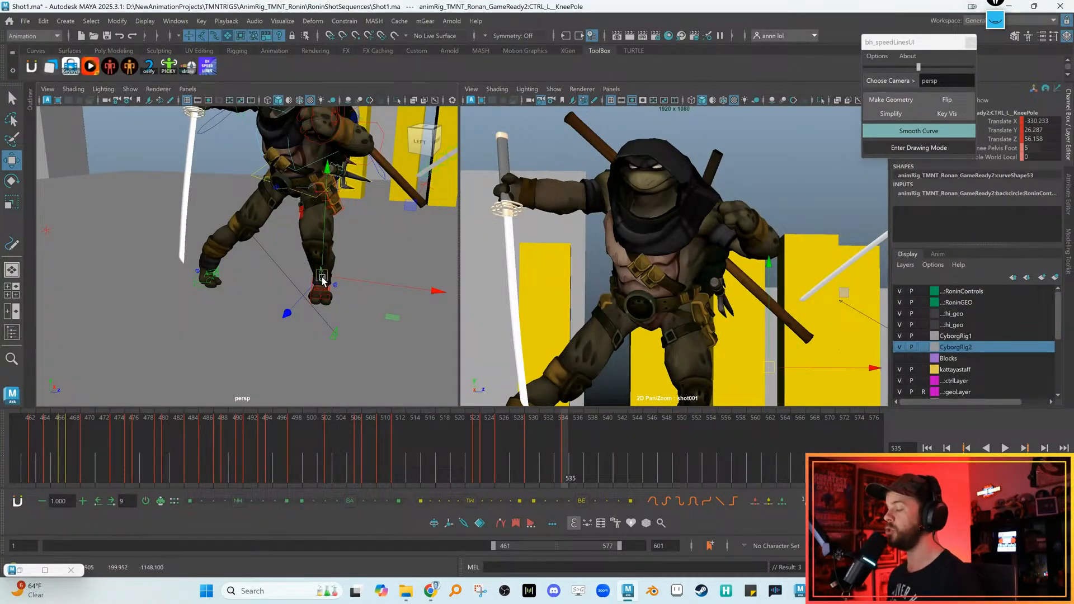
Lift the turtle's right foot control to about X -366, Y 32 and rotate it to about 59, -26, -39 degrees
left_click(199, 284)
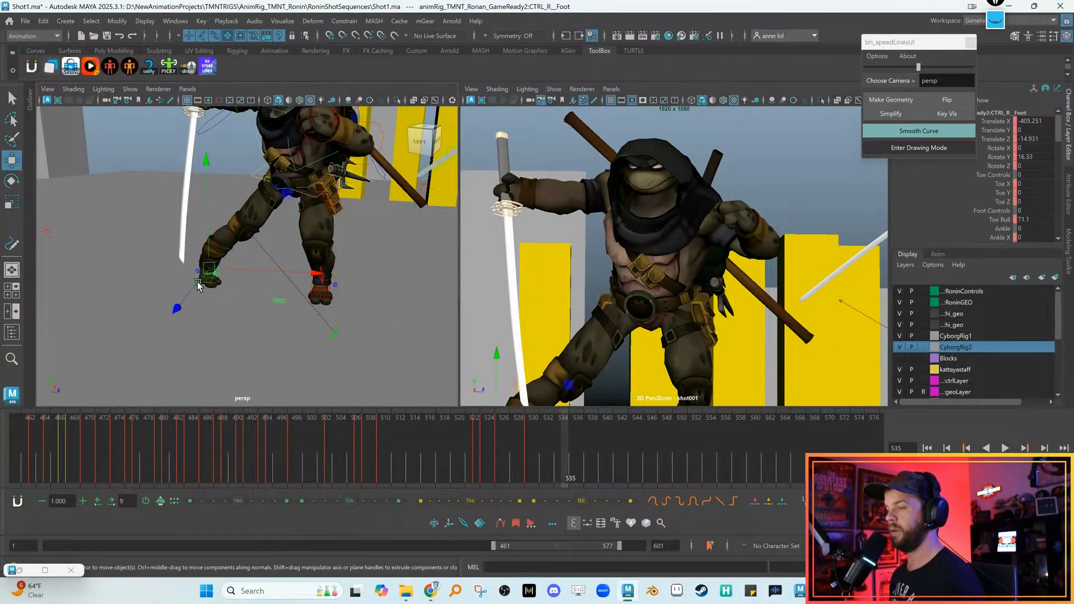
key("backslash")
key("backslash")
middle_click_drag(681, 292, 722, 207)
right_click_drag(722, 207, 623, 304)
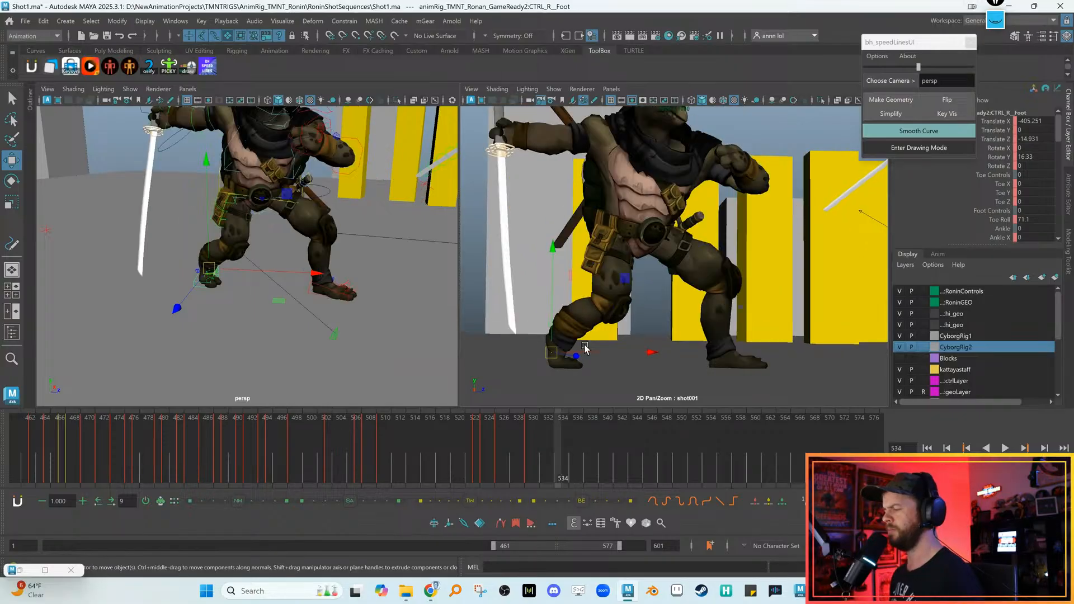
left_click_drag(555, 353, 627, 292)
key("e")
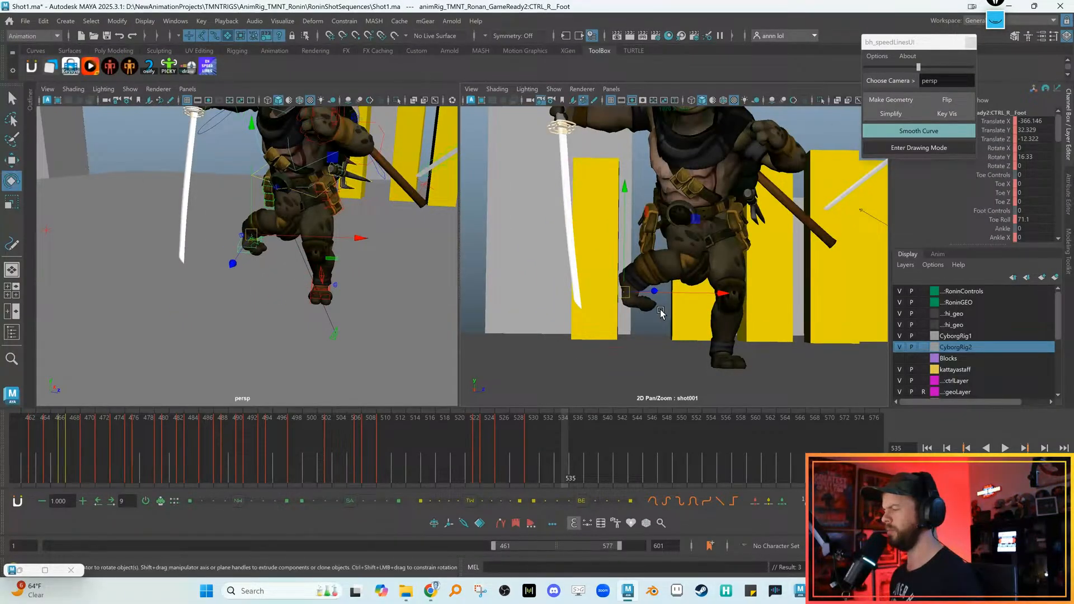
left_click_drag(568, 318, 549, 269)
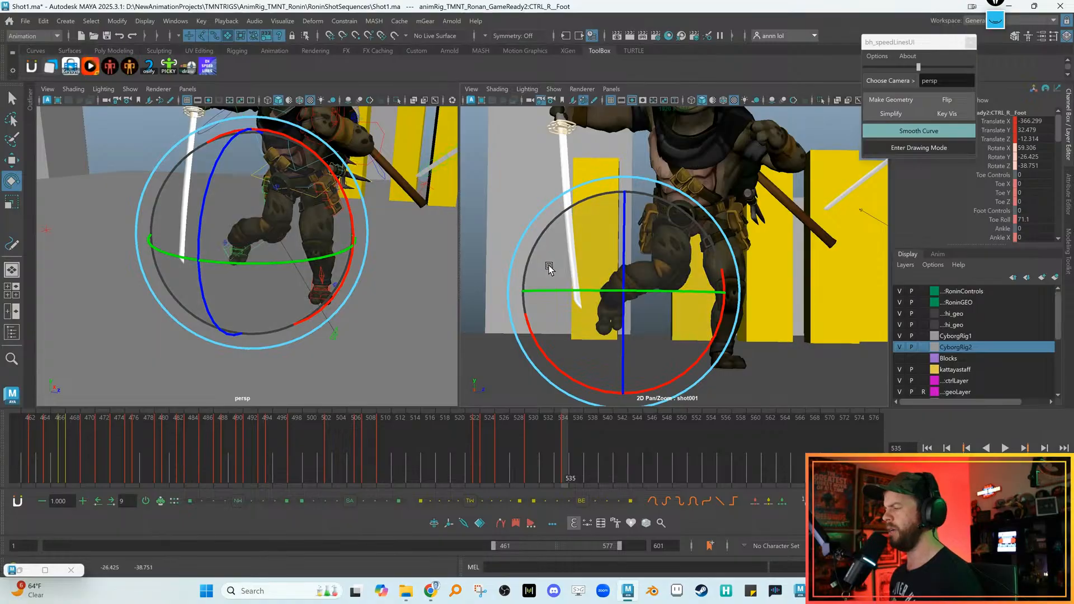
Refine the raised right foot to about X -352, Y 38 and rotate it to about 81, -26, -58 degrees
key("w")
left_click_drag(624, 295, 664, 334)
key("e")
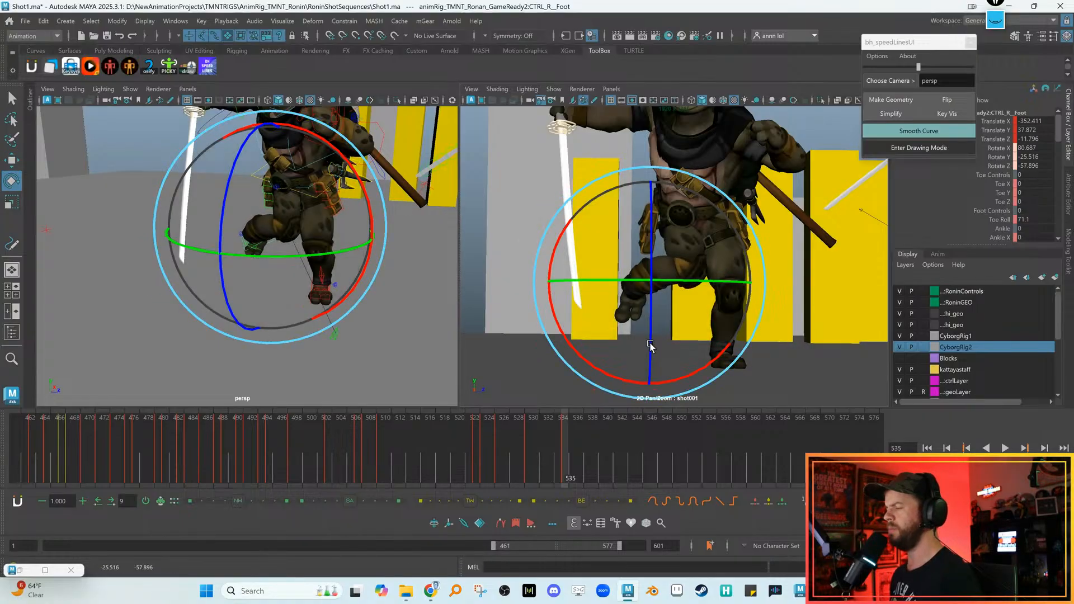
key("w")
Move the right knee pole control up and outward so the raised leg's knee points away from the body
left_click(333, 342)
left_click(333, 341)
left_click_drag(333, 339, 108, 215)
left_click_drag(215, 242, 254, 235, "alt")
Shift the raised right foot control to about X -348, Y 46, Z -33 and check the leg from behind
left_click(267, 229)
left_click_drag(266, 229, 336, 243, "alt")
left_click_drag(661, 286, 658, 276)
key("e")
key("w")
left_click_drag(406, 284, 358, 278, "alt")
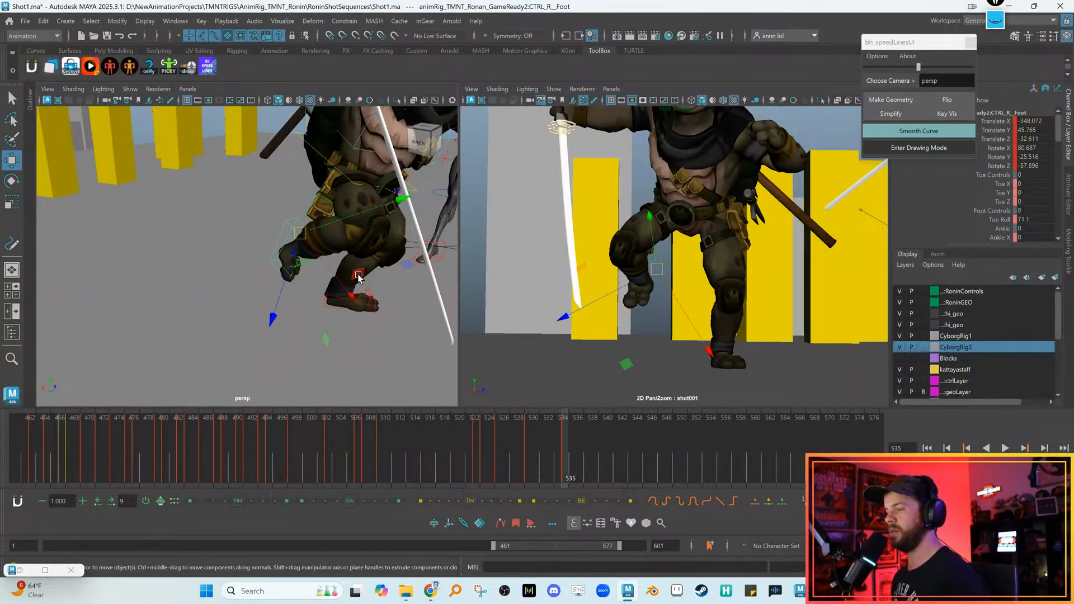
mouse_move(336, 274)
left_mouse_down("alt")
mouse_move(313, 266)
mouse_move(336, 272)
left_mouse_up("alt")
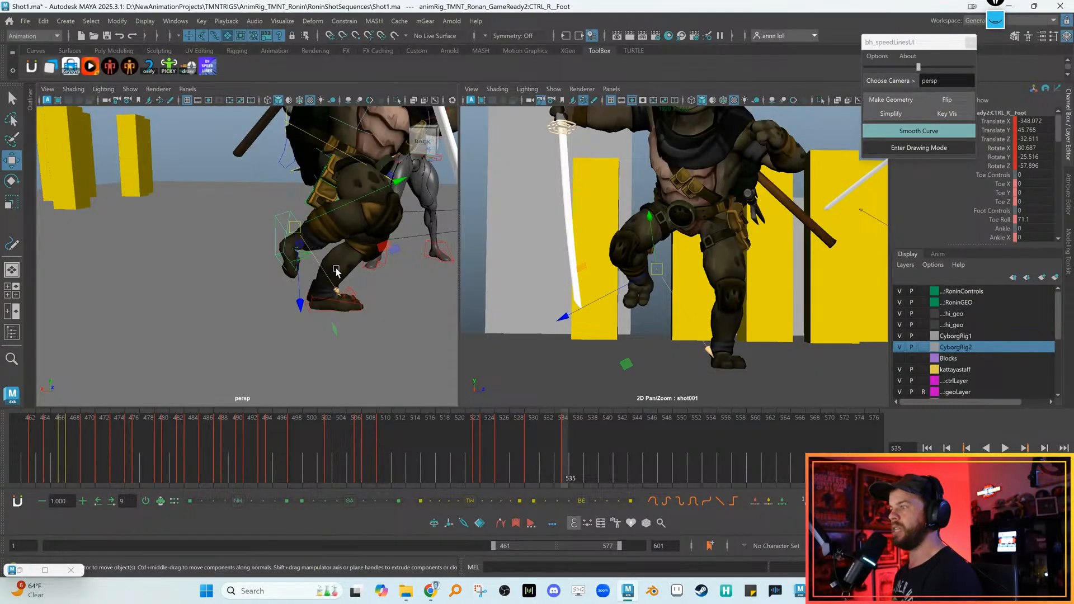
left_click_drag(336, 272, 246, 176, "alt")
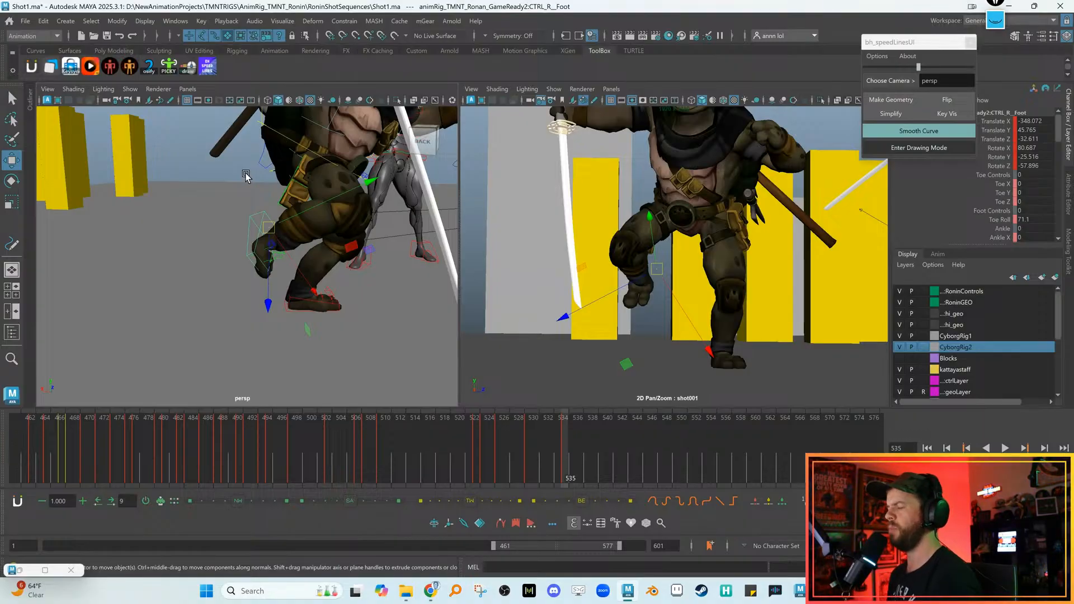
Examine both foot controls from several angles and compare the raised-leg pose with the neighbouring frame
key("backslash")
key("backslash")
scroll(560, 260, "up", 3)
left_click_drag(401, 276, 363, 297, "alt")
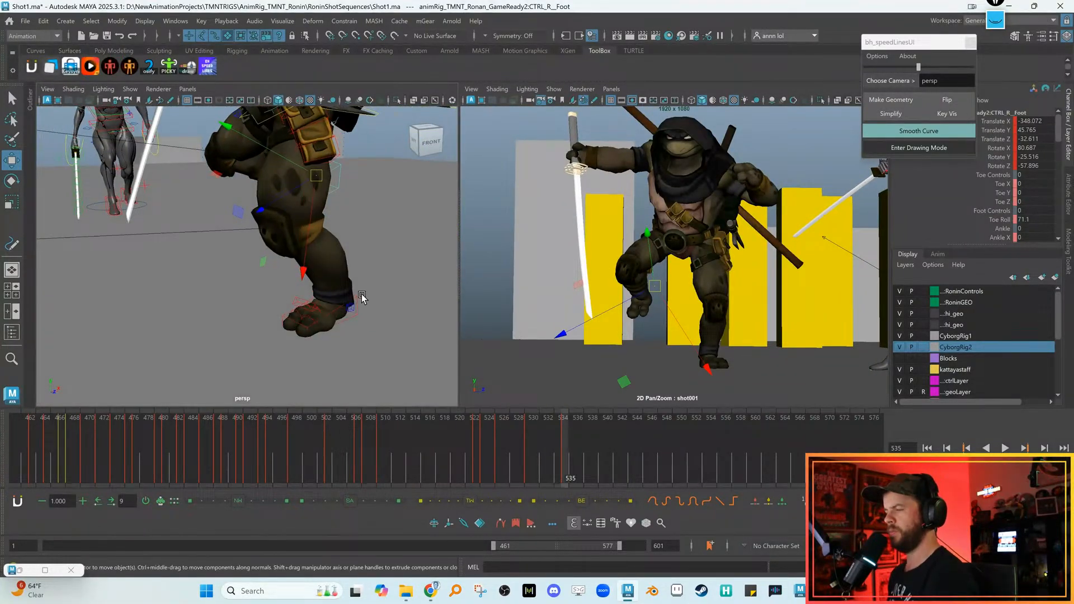
left_click(361, 299)
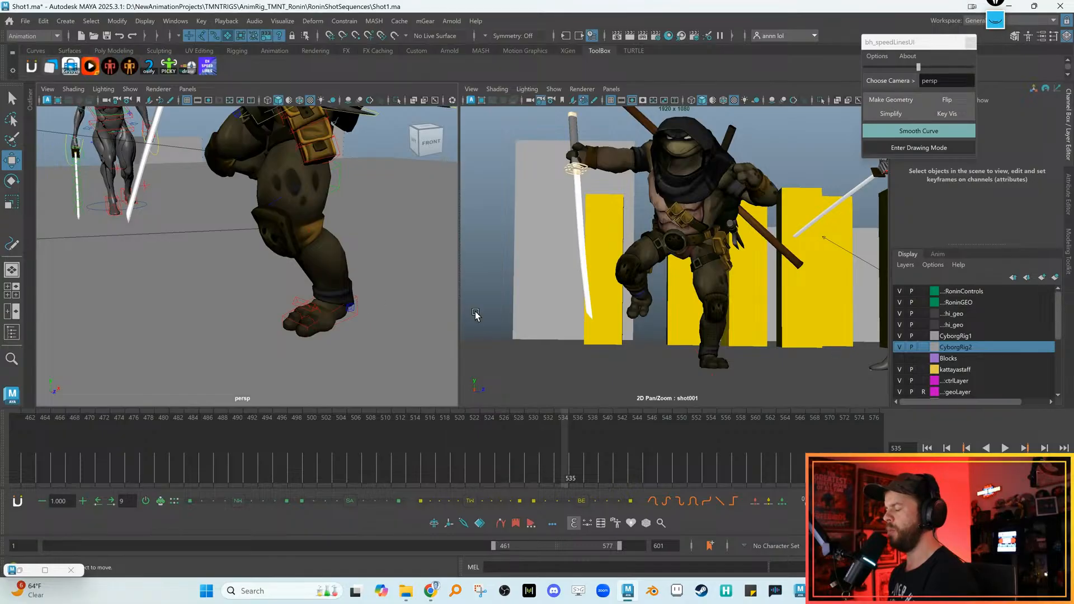
left_click_drag(415, 281, 352, 318, "alt")
left_click(351, 320)
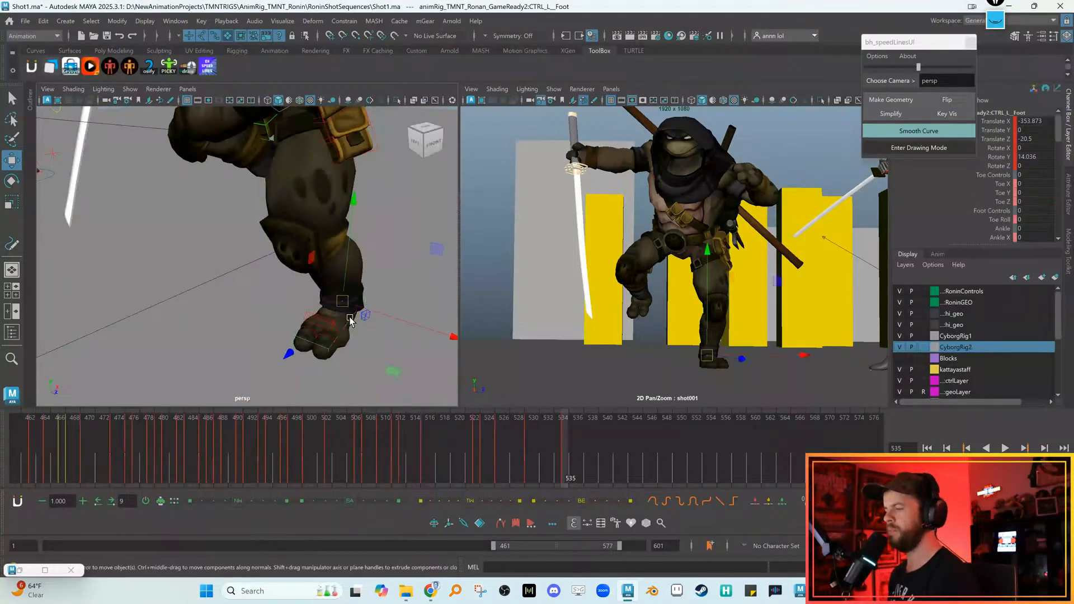
left_click_drag(336, 272, 255, 226, "alt")
left_click(253, 225)
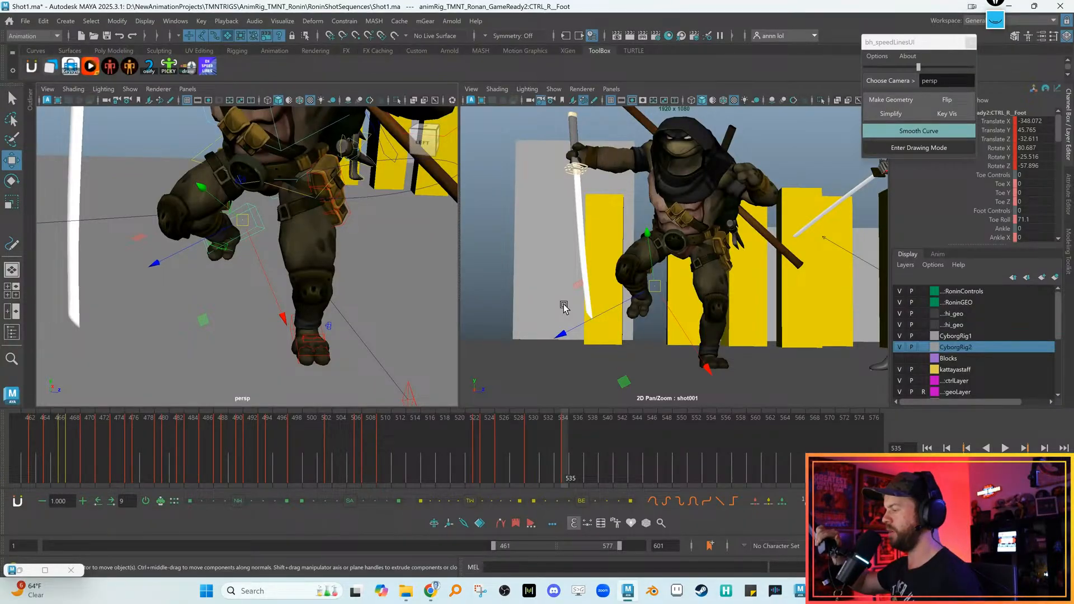
key("alt+comma")
key("alt+period")
key("alt+comma")
key("alt+period")
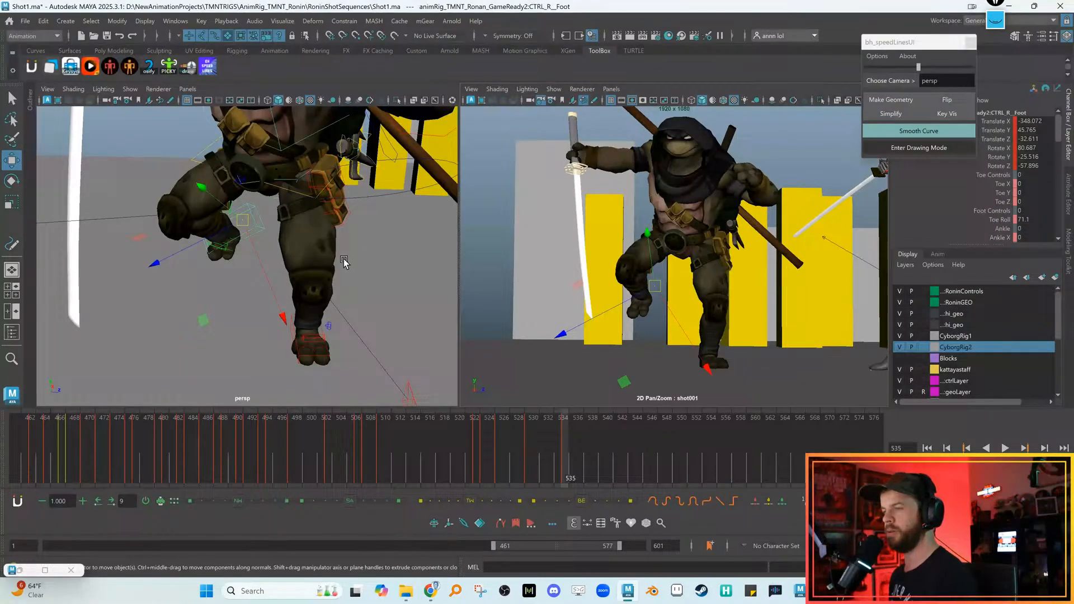
Inspect the right foot's toes and foot pinner attributes up close, moving the speed lines window clear of the channel values
left_click(263, 223)
left_click(263, 223)
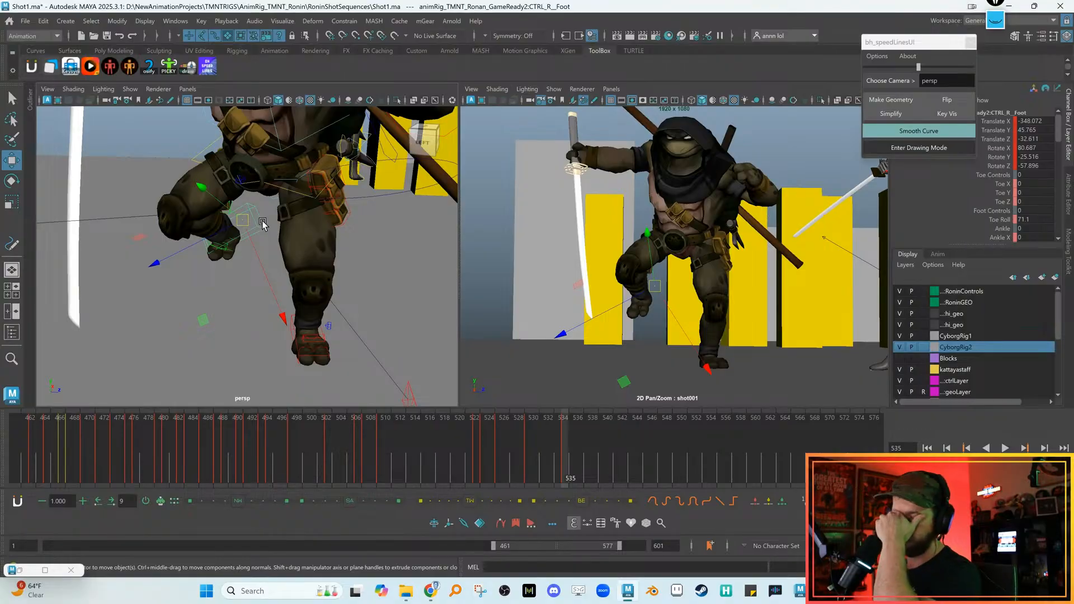
key("f")
left_click_drag(292, 252, 268, 286, "alt")
left_click(268, 286)
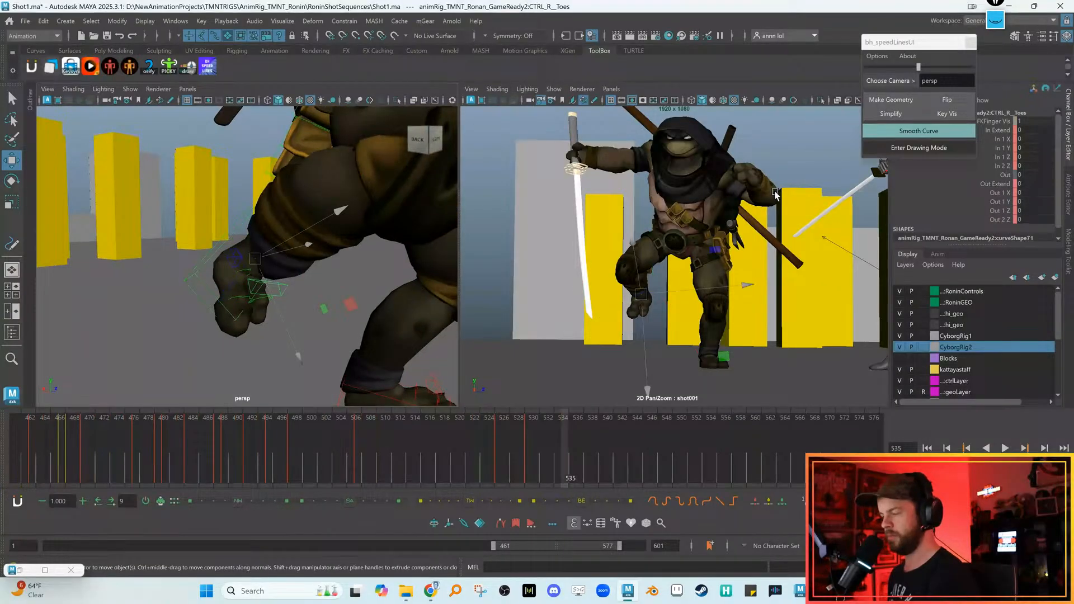
left_click(242, 253)
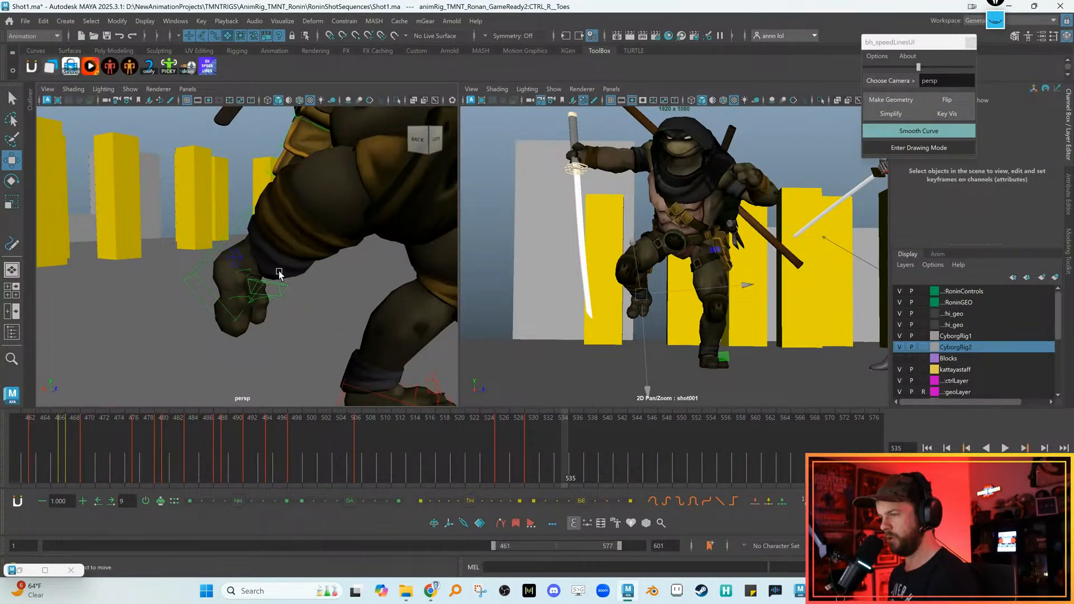
left_click_drag(906, 42, 862, 28)
left_click_drag(889, 186, 896, 186)
left_click_drag(264, 241, 231, 258, "alt")
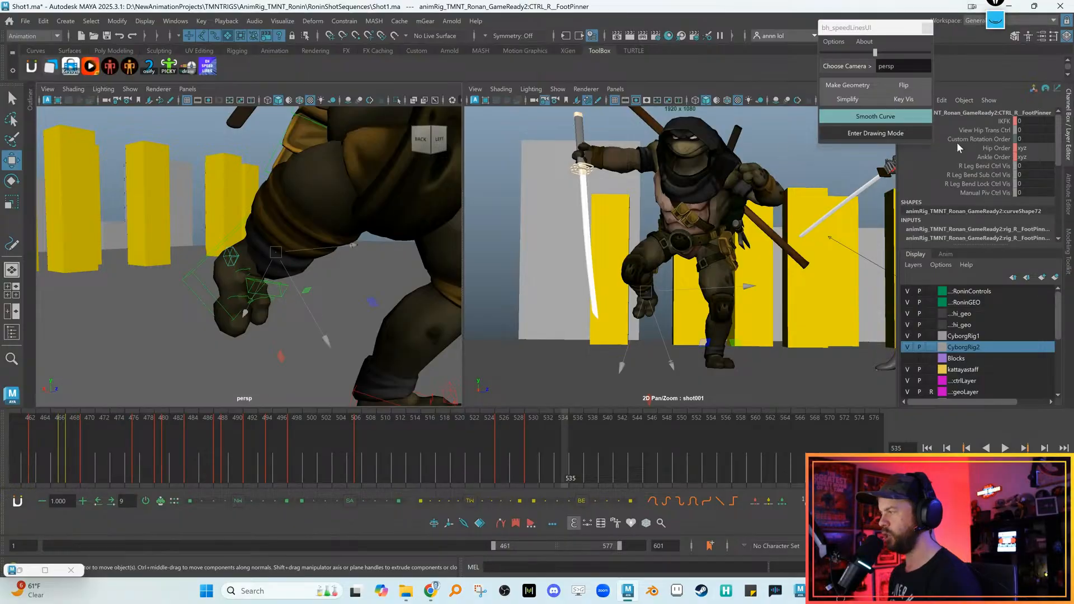
left_click_drag(263, 246, 239, 244, "alt")
scroll(251, 246, "up", 5)
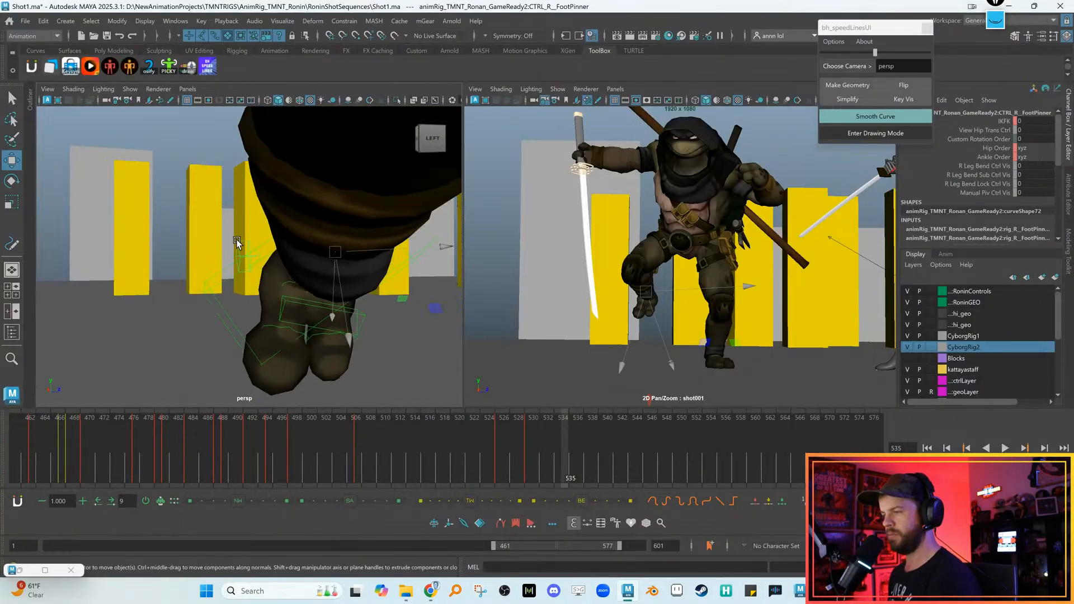
left_click(284, 305)
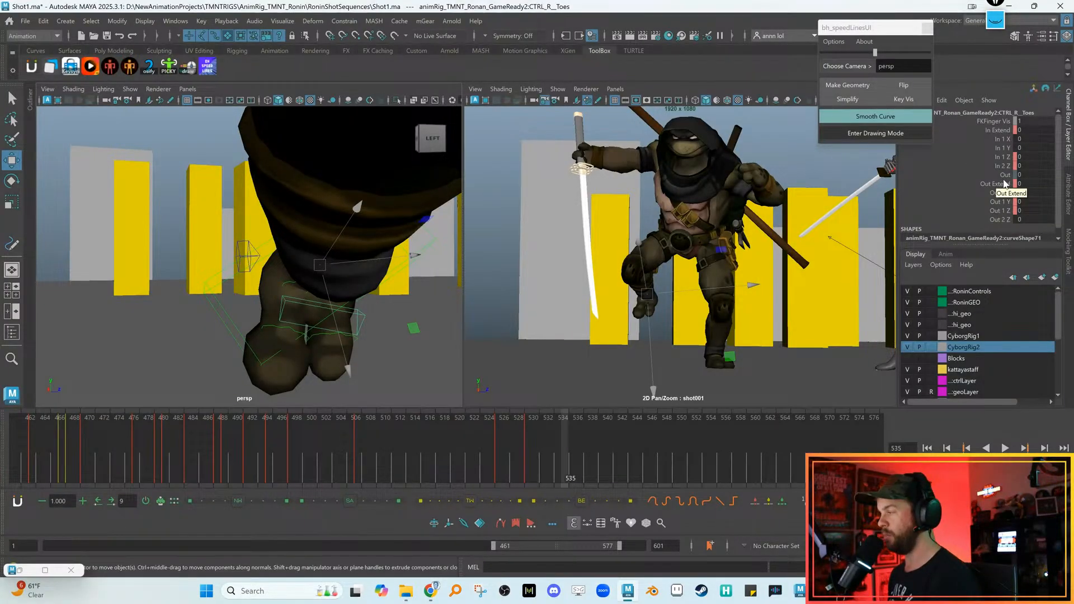
left_click_drag(339, 269, 308, 257, "alt")
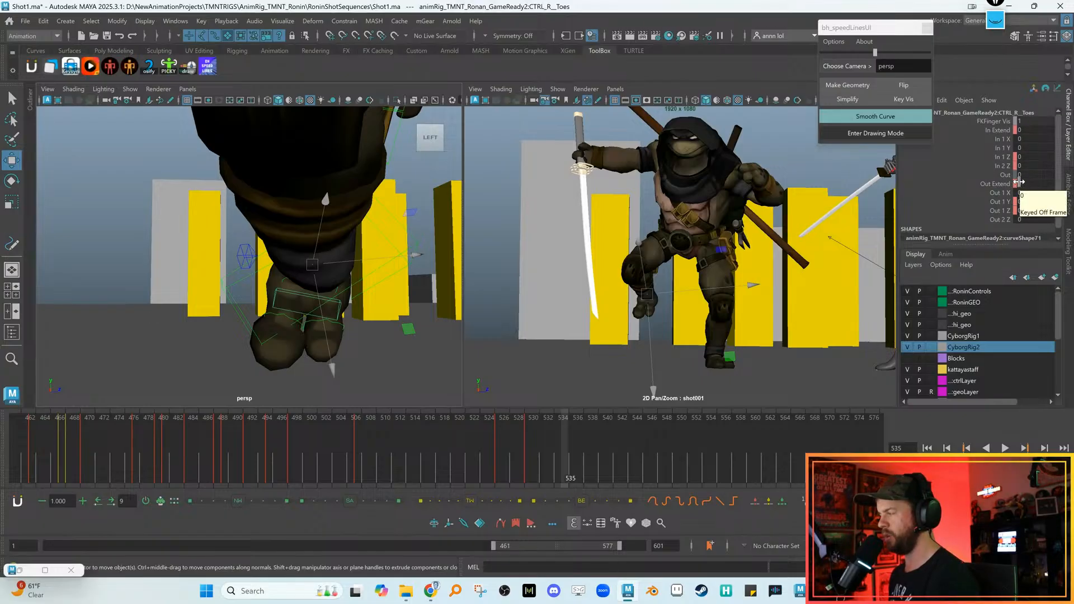
left_click_drag(336, 233, 297, 257, "alt")
Reset the right foot control's Toe Roll and Ball Y to 0
left_click(218, 276)
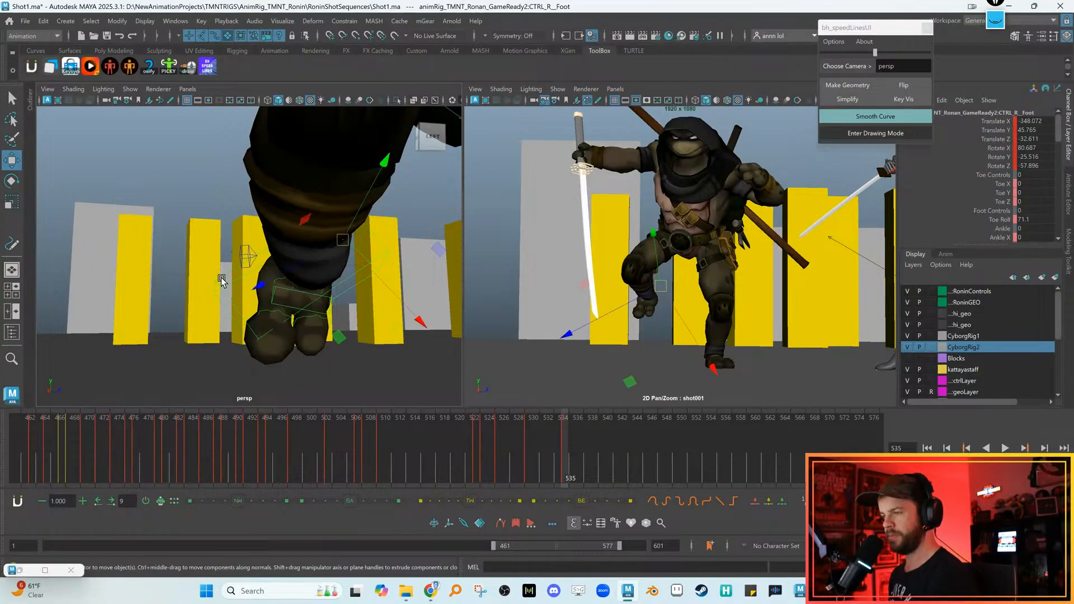
scroll(1042, 228, "down", 2)
double_click(1041, 169)
type("0")
key("Return")
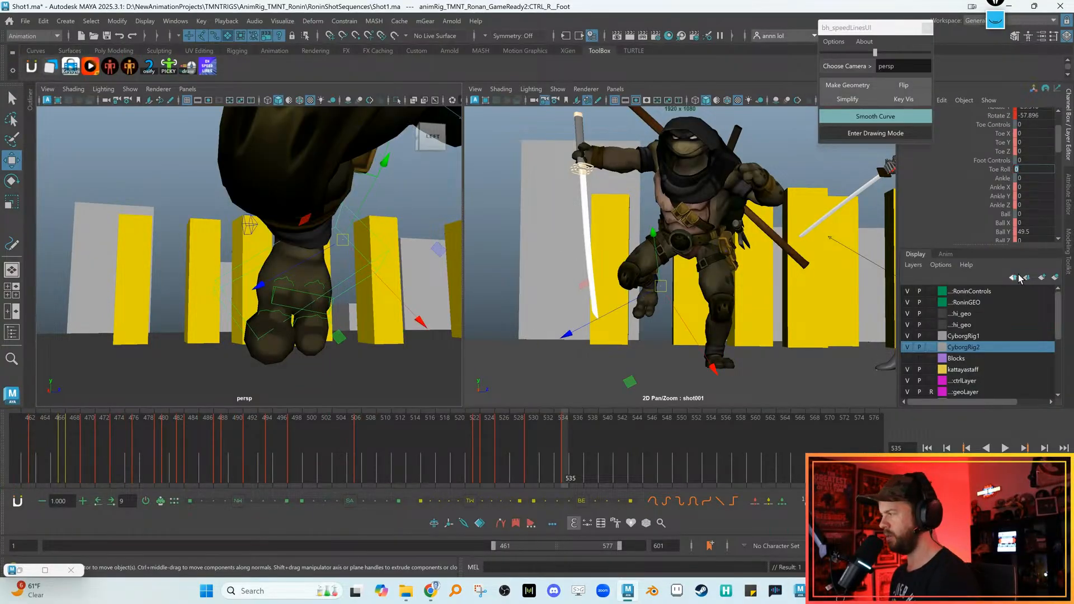
left_click(1039, 231)
type("0")
key("Return")
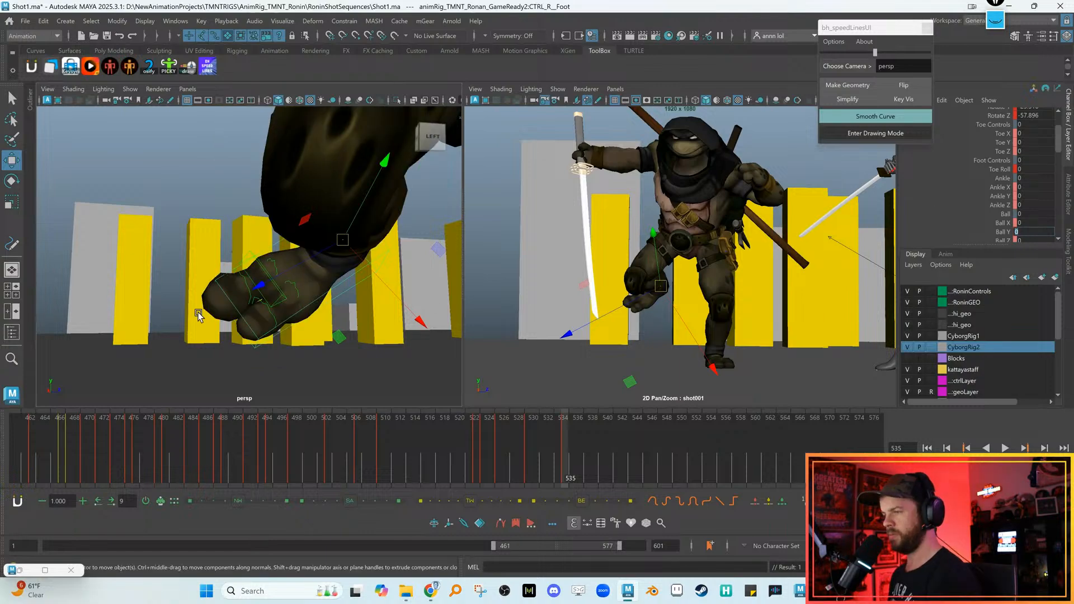
Re-pose the raised right foot at about X -341, Y 49, Z -32 with rotation of about 92, 7, -15 degrees
left_click_drag(199, 311, 209, 299, "alt")
left_click(279, 233)
left_click(279, 233)
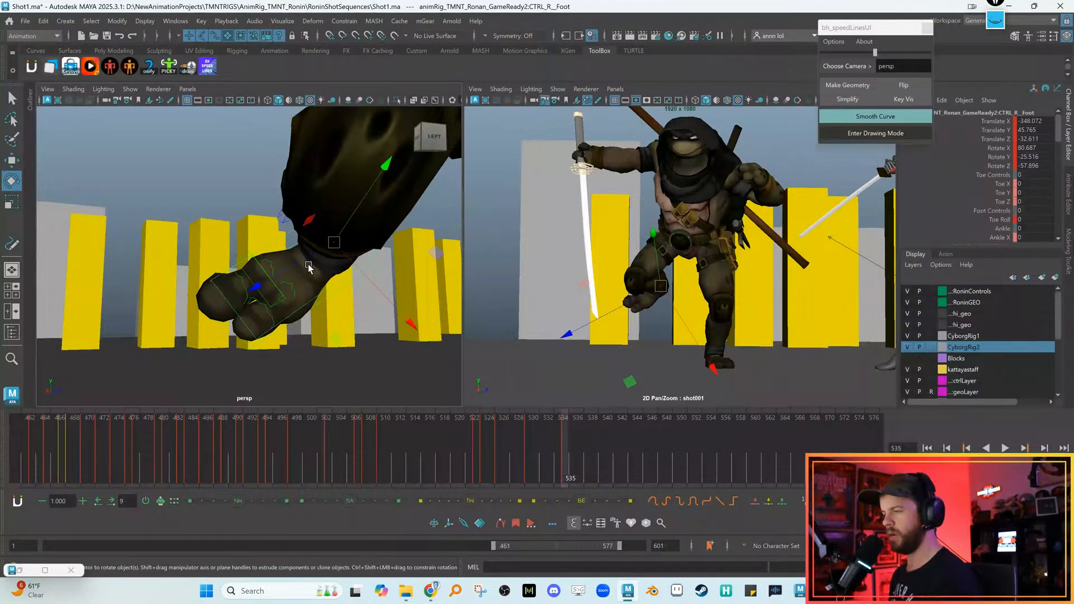
key("e")
left_click_drag(297, 262, 309, 272, "alt")
left_click_drag(265, 172, 250, 182)
key("w")
left_click_drag(664, 285, 668, 285)
key("e")
left_click_drag(673, 342, 756, 336)
key("w")
left_click_drag(667, 290, 671, 287)
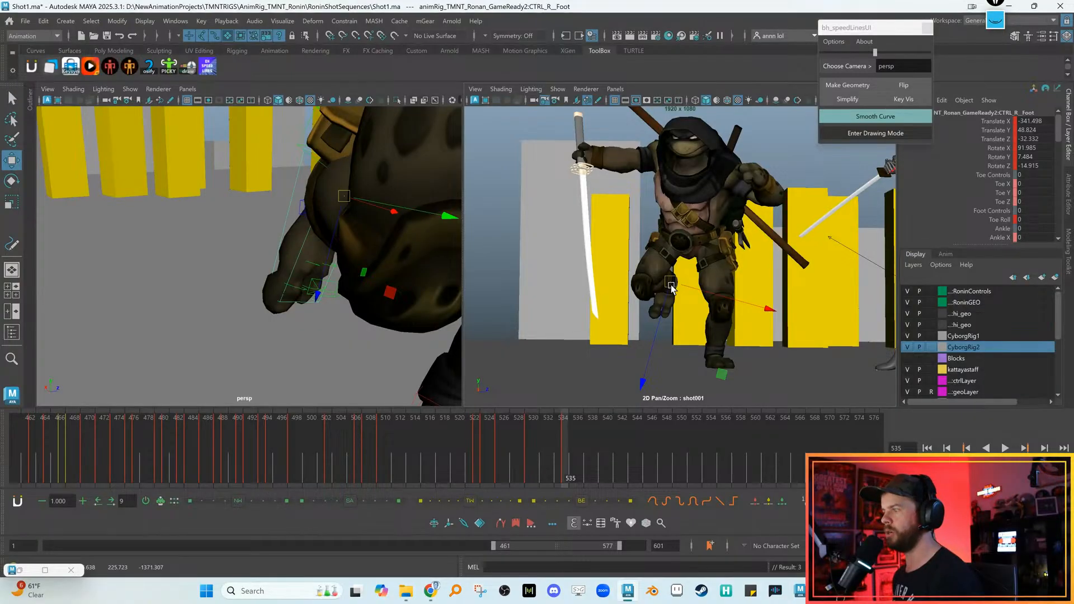
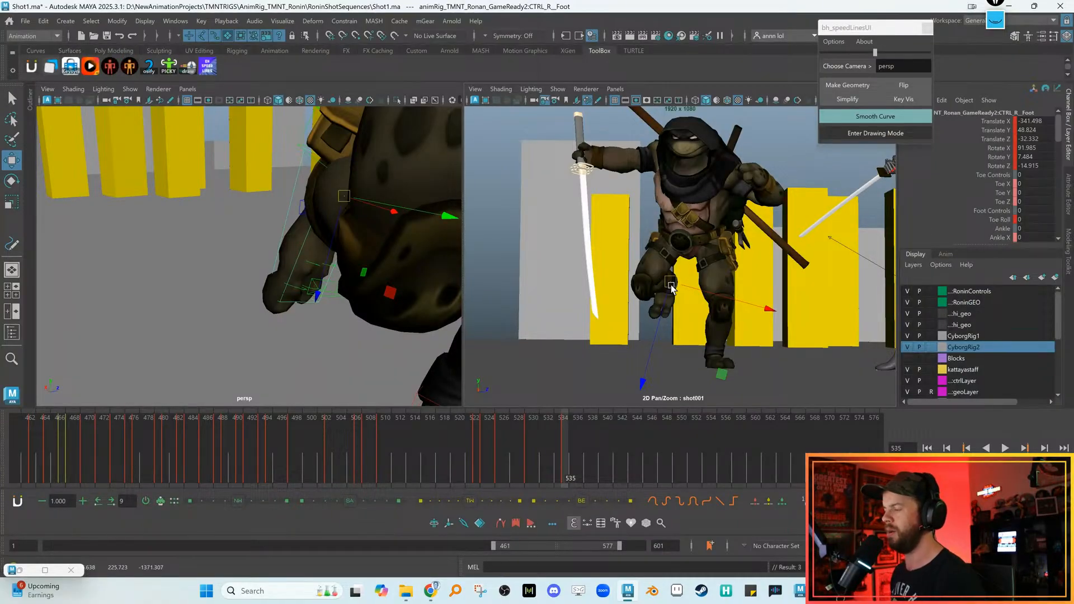
Compare the poses at frames 534 and 535 and examine the raised leg from the front
key("alt+comma")
key("alt+period")
key("alt+comma")
key("alt+period")
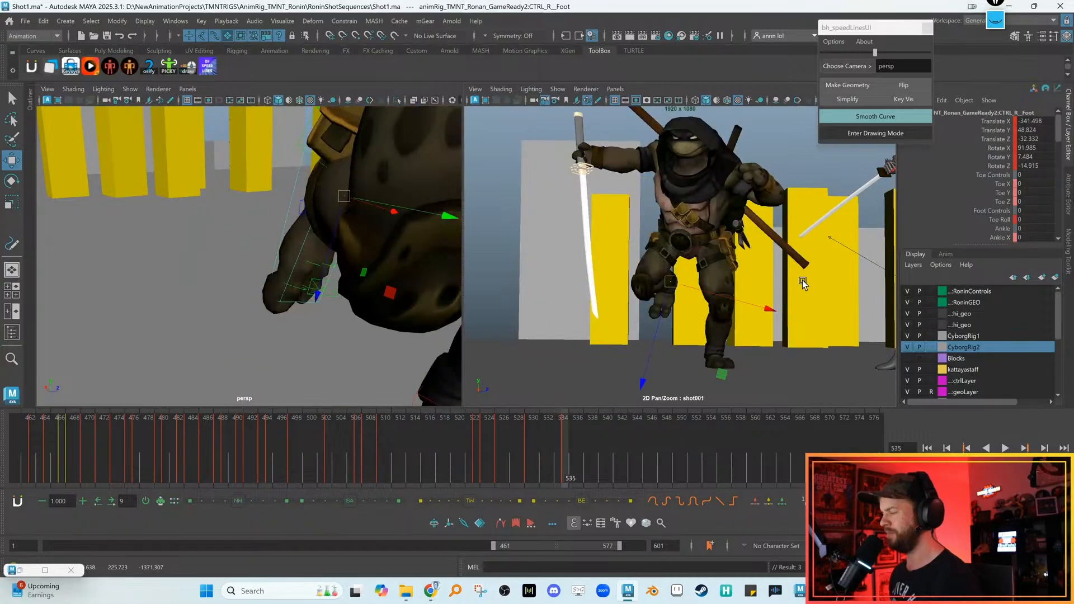
left_click_drag(803, 284, 739, 263, "alt")
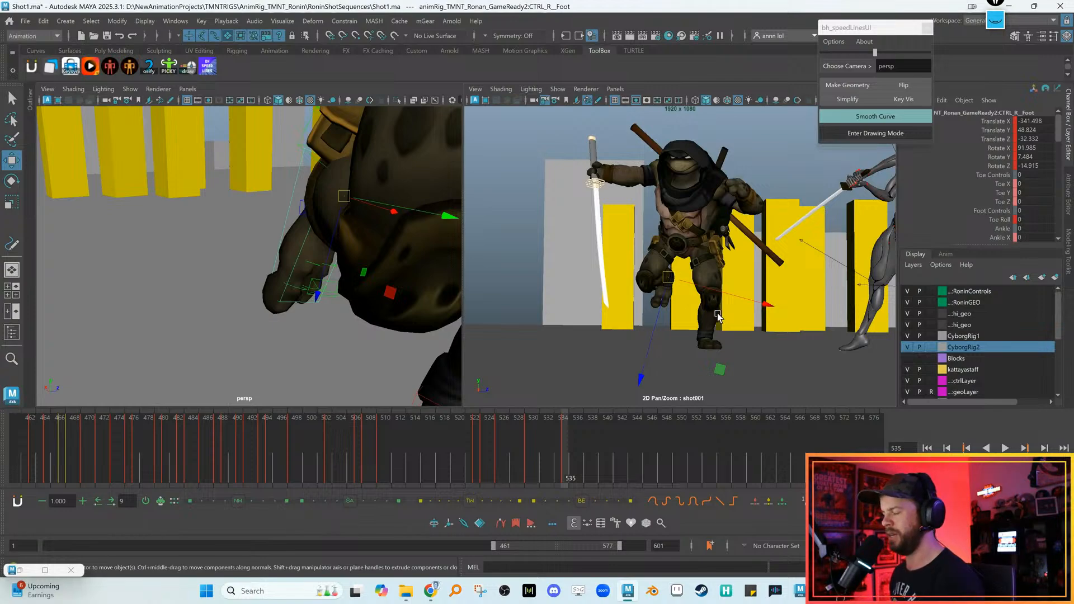
left_click_drag(364, 326, 254, 288, "alt")
right_click(255, 288)
left_click_drag(296, 291, 265, 286, "alt")
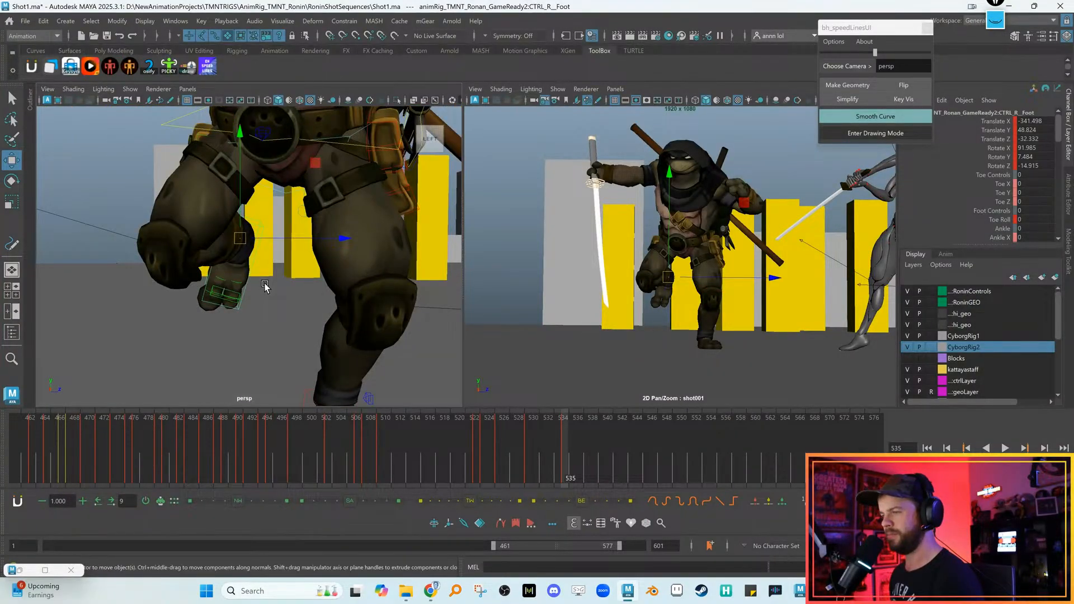
left_click(265, 286)
left_click(260, 228)
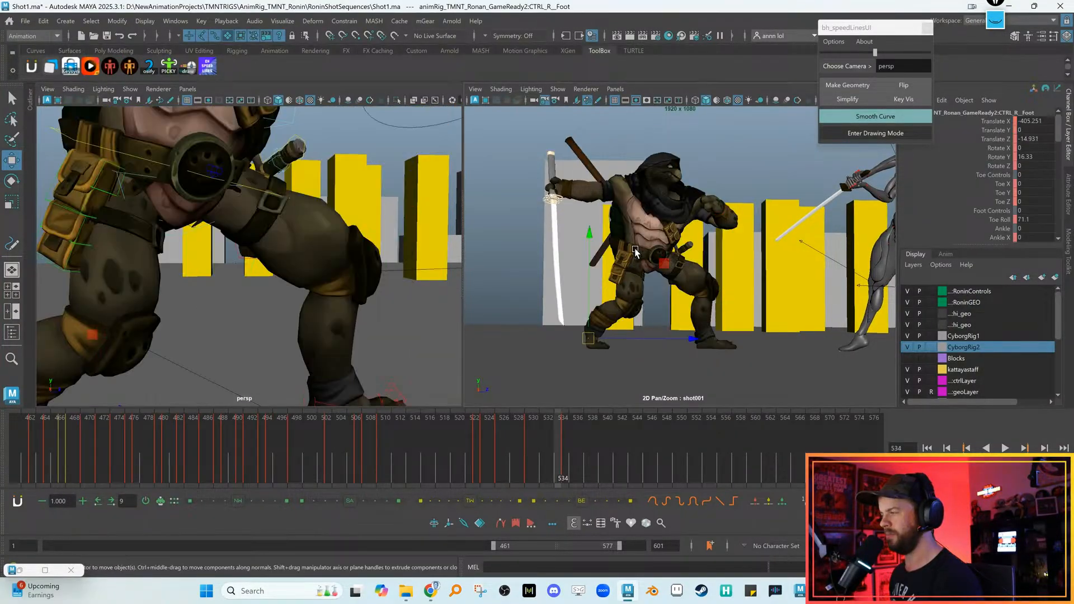
Twist the body control to about 8, -73, 25 degrees and shift it to about X -337, Y 20, Z -11 at frame 535
left_click_drag(351, 240, 309, 240, "alt")
left_click(157, 175)
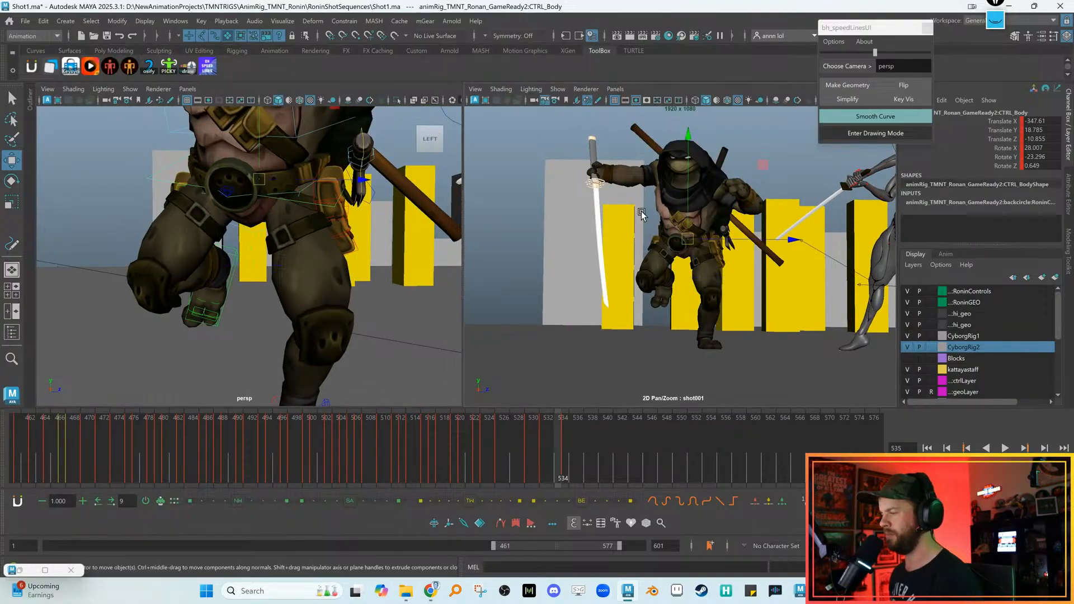
key("e")
left_click_drag(710, 246, 654, 203)
key("w")
mouse_move(685, 242)
left_mouse_down()
mouse_move(700, 245)
mouse_move(655, 235)
mouse_move(665, 240)
left_mouse_up()
key("e")
key("ctrl+z")
key("w")
scroll(442, 318, "down", 3)
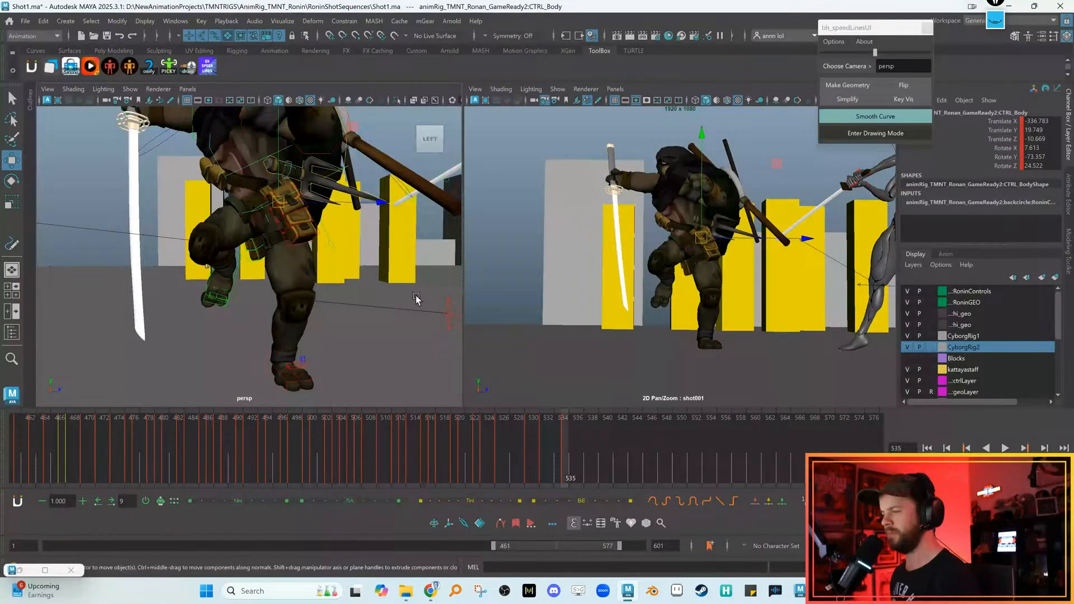
Move the left knee pole control to about X -400, Y 22, Z 53 to re-aim the standing leg's knee
left_click(448, 312)
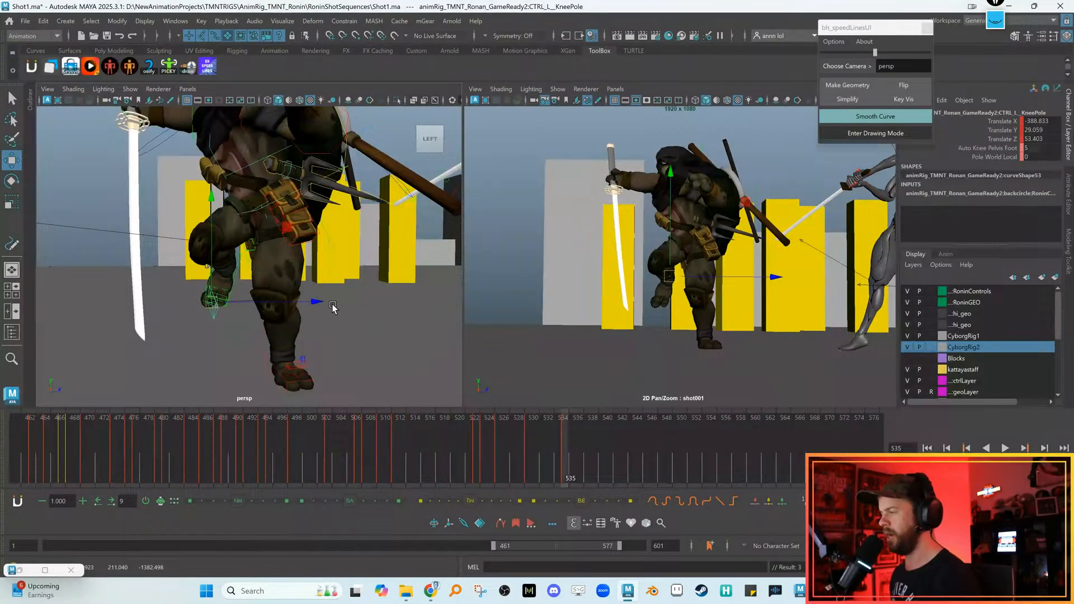
left_click_drag(669, 276, 655, 288)
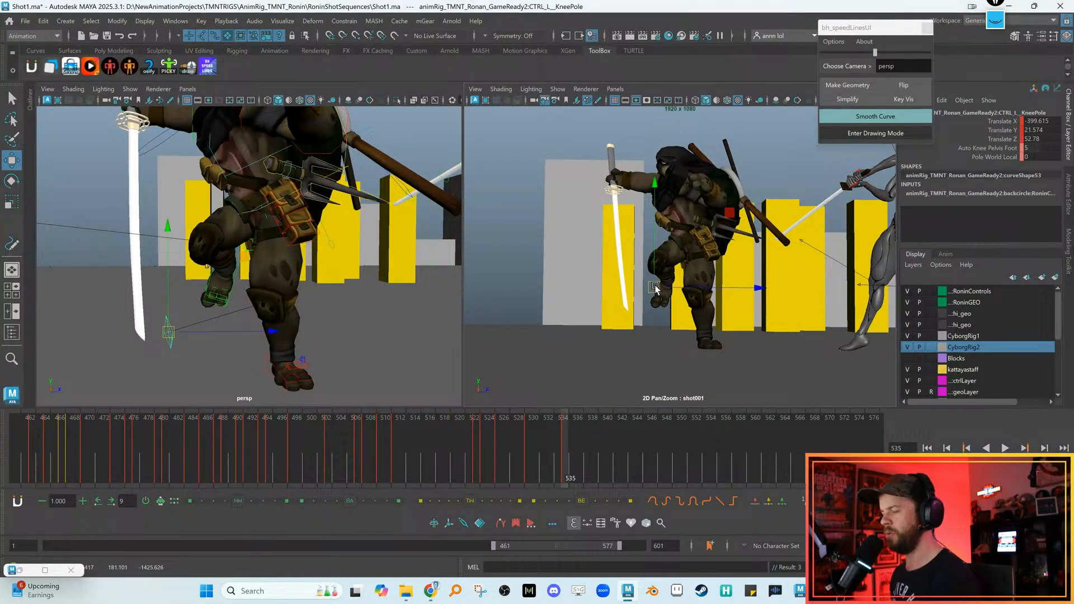
scroll(302, 311, "up", 4)
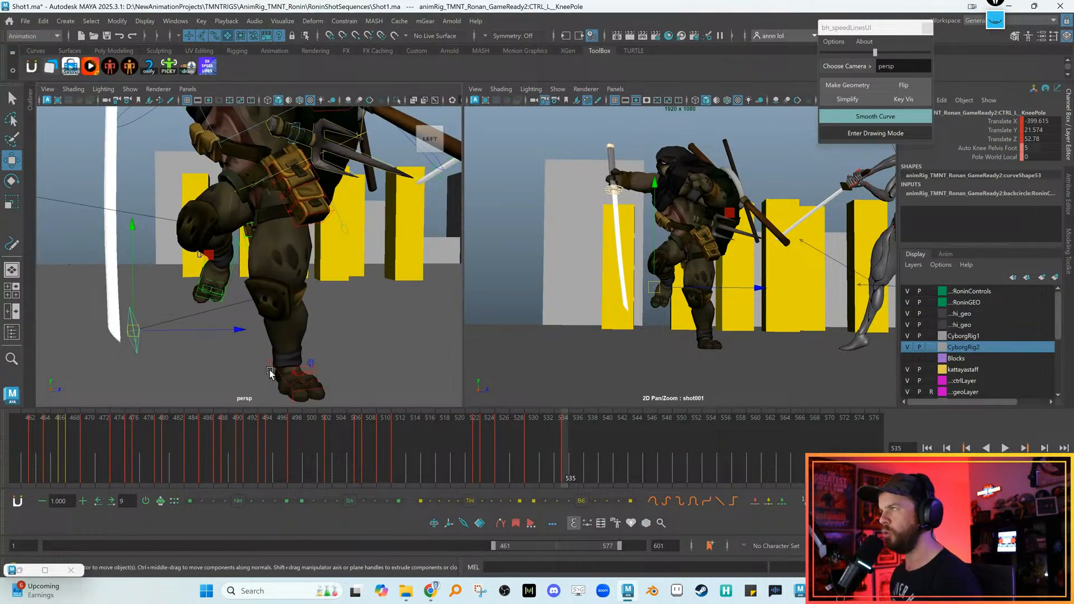
Rotate the planted left foot control to about -56 degrees in Y to follow the body's turn
middle_click_drag(270, 373, 271, 344, "alt")
left_click(271, 344)
key("e")
left_click_drag(333, 372, 223, 358)
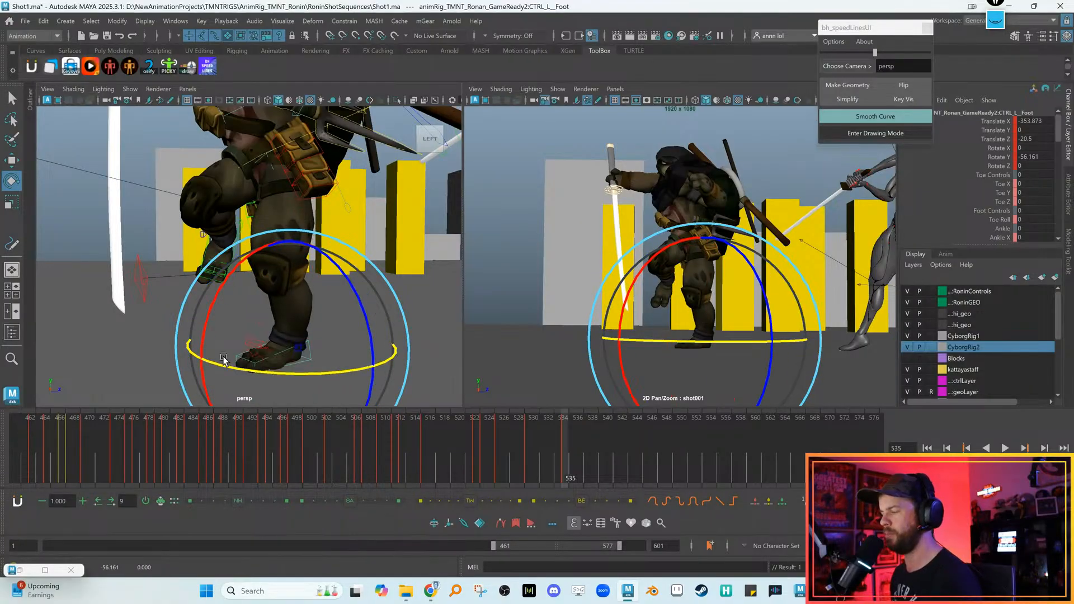
key("w")
Move the right knee pole control to about X -446, Y 59, Z -8 to redirect the raised knee
middle_click_drag(232, 269, 245, 306, "alt")
right_click_drag(244, 306, 206, 267, "alt")
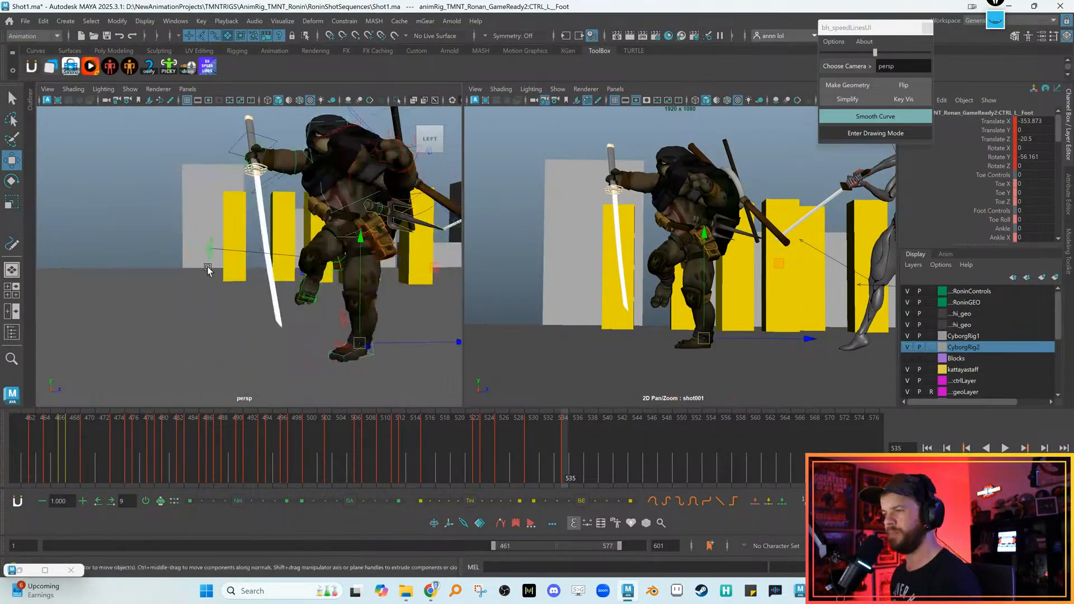
left_click(204, 253)
left_click_drag(211, 251, 281, 265, "alt")
right_click_drag(320, 275, 334, 280, "alt")
left_click_drag(335, 280, 263, 272, "alt")
right_click_drag(335, 295, 371, 309, "alt")
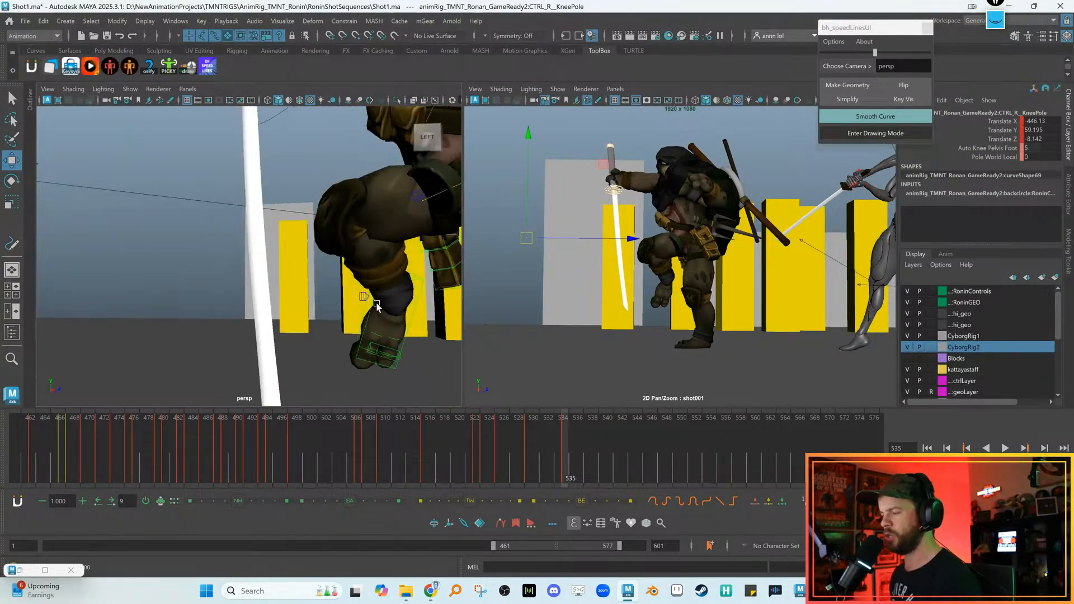
Move the raised right foot to about X -323, Y 46, Z -37 and rotate it to about 108, -85, -25 degrees
left_click(371, 309)
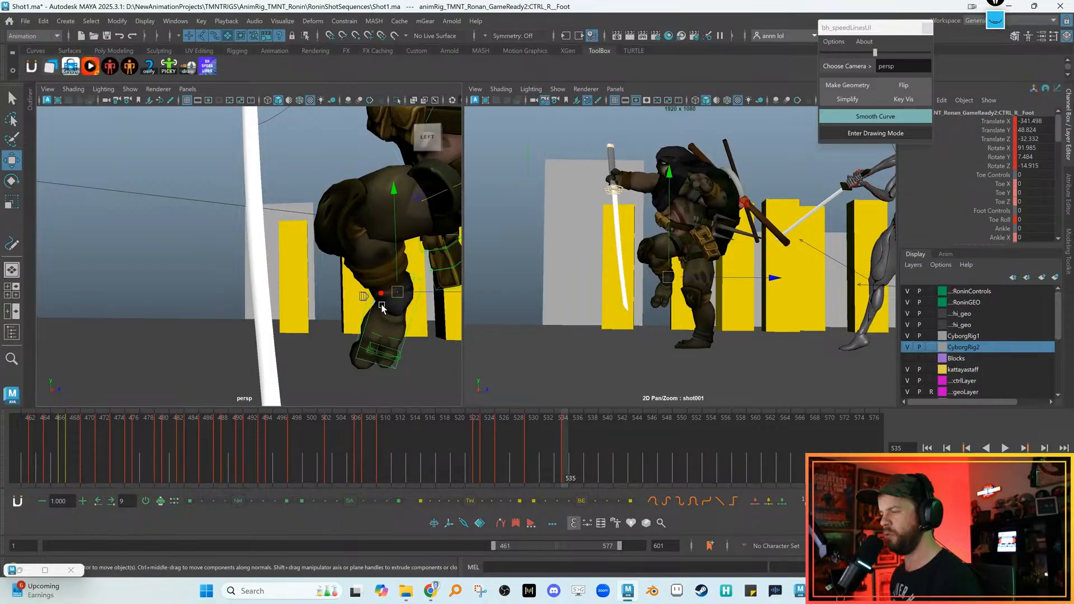
mouse_move(666, 278)
left_mouse_down()
mouse_move(681, 278)
mouse_move(591, 247)
mouse_move(624, 252)
mouse_move(632, 299)
left_mouse_up()
key("e")
key("w")
mouse_move(391, 308)
left_mouse_down("alt")
mouse_move(346, 293)
mouse_move(380, 291)
left_mouse_up("alt")
left_click_drag(385, 291, 302, 295, "alt")
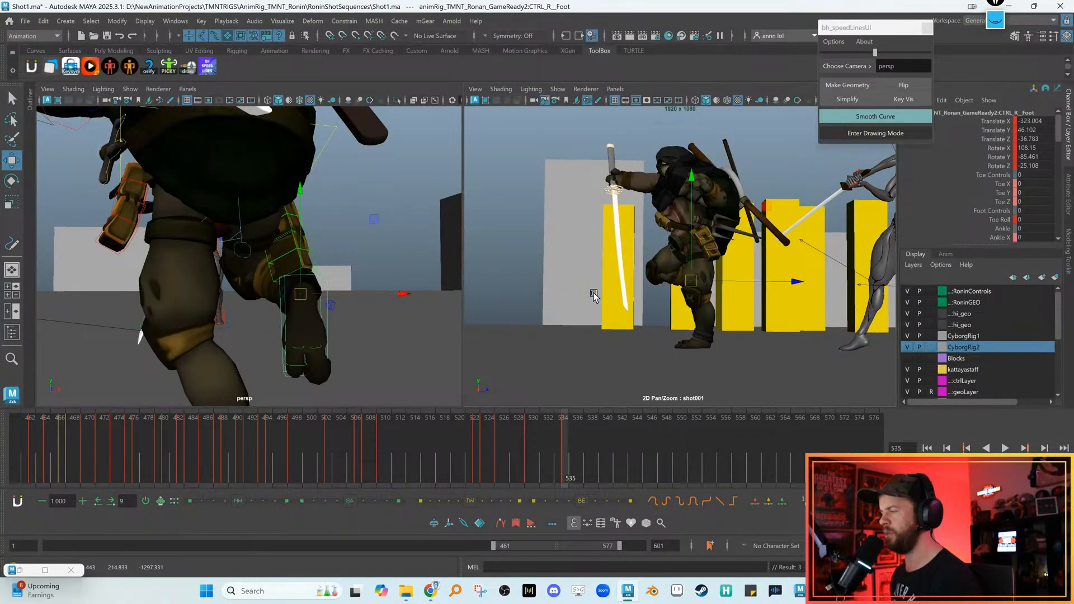
Adjust the raised right foot to about X -335, Y 46, Z -37 and rotate it to about 139, -66, -84 degrees
left_click_drag(703, 279, 594, 299)
key("e")
key("w")
left_click_drag(328, 281, 274, 235, "alt")
scroll(272, 232, "down", 5)
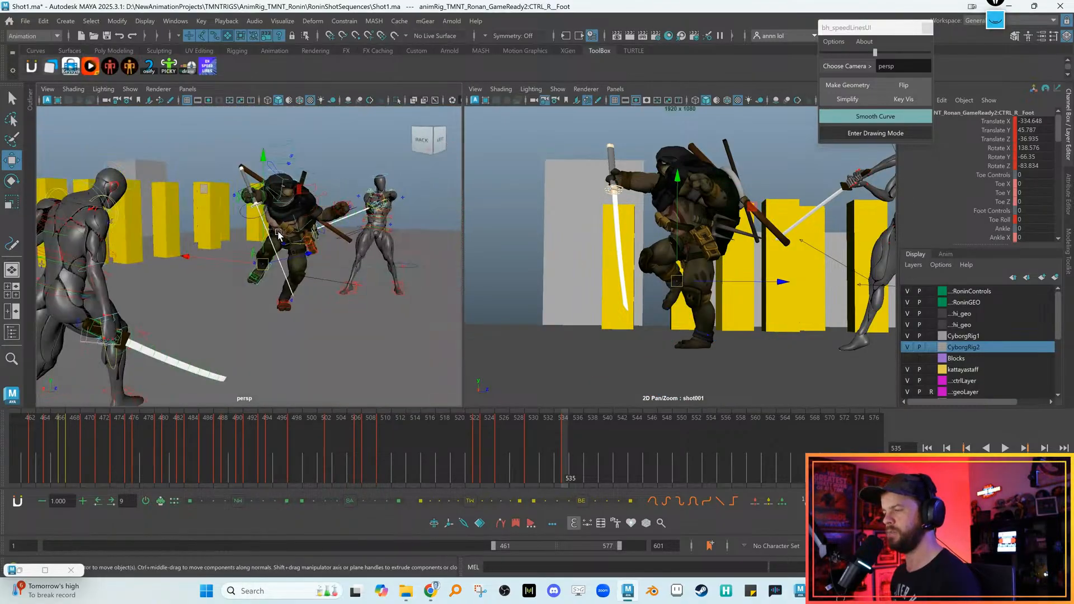
Compare the body with the neighbouring frame and shift its control to about Y 20, Z -19 over the standing leg
scroll(273, 233, "up", 4)
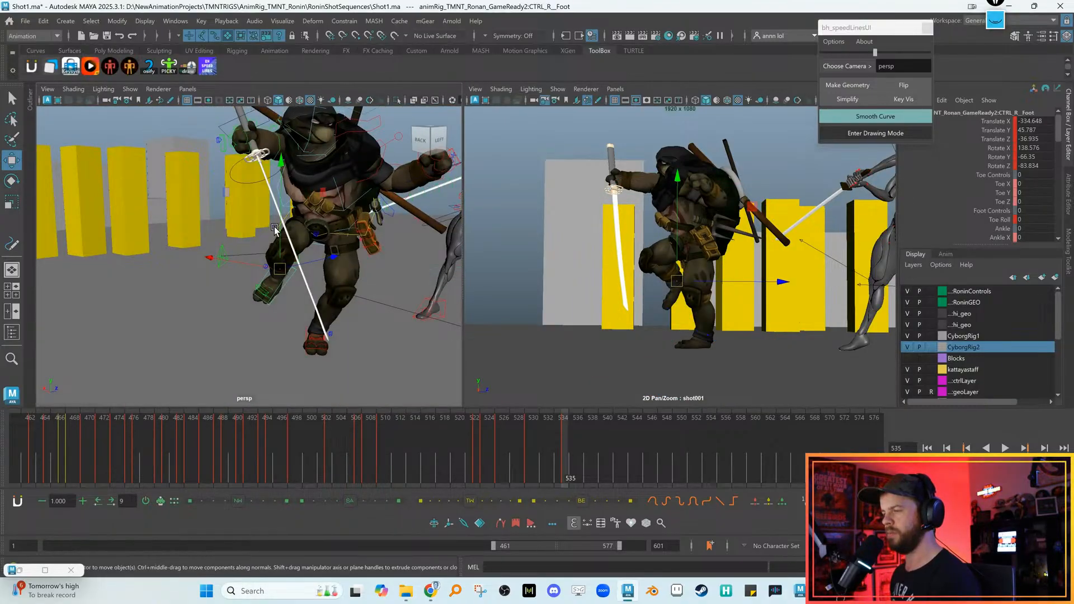
left_click(274, 230)
left_click_drag(275, 231, 202, 226, "alt")
key("comma")
key("period")
left_click_drag(708, 205, 706, 201)
left_click_drag(360, 233, 355, 290, "alt")
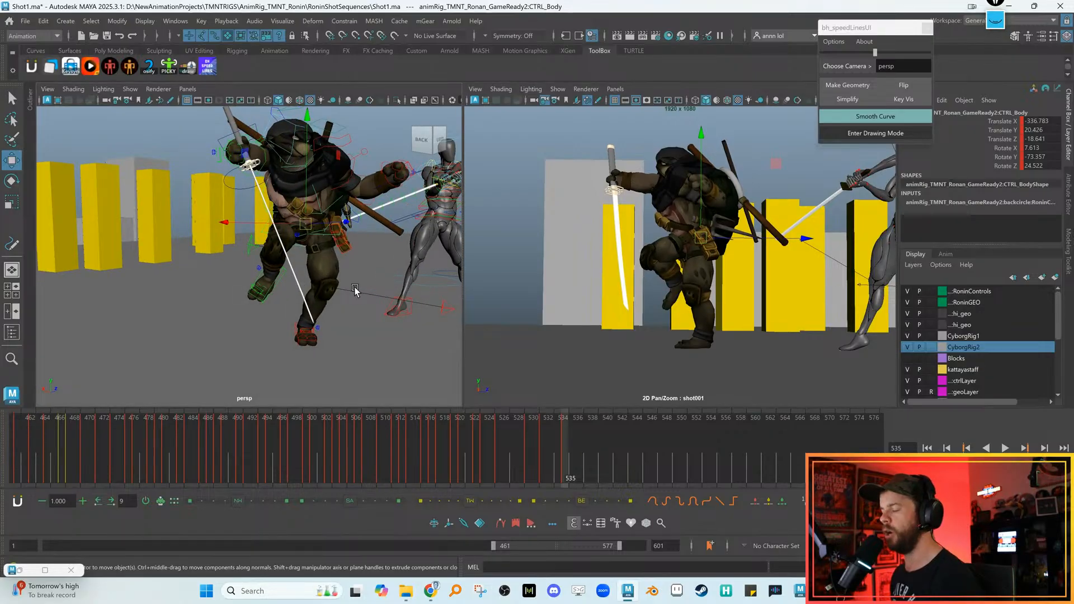
Move the right knee pole control to about X -455, Y 65, Z -42 at frame 535
left_click(445, 308)
left_click_drag(445, 308, 307, 312)
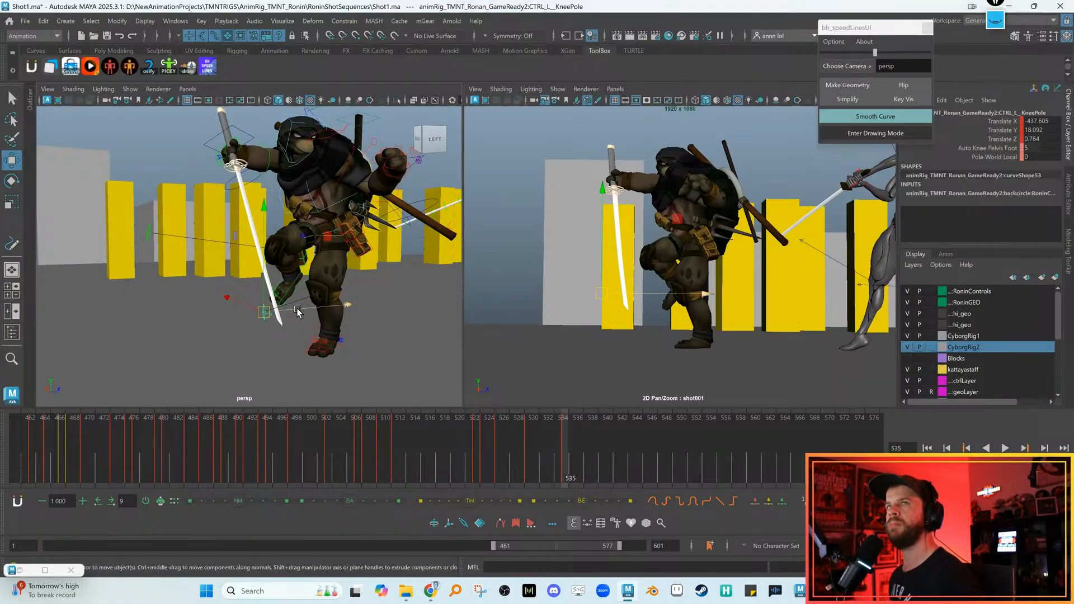
left_click_drag(286, 306, 221, 302, "alt")
left_click(116, 238)
left_click_drag(117, 238, 294, 314, "alt")
left_click_drag(300, 363, 232, 351)
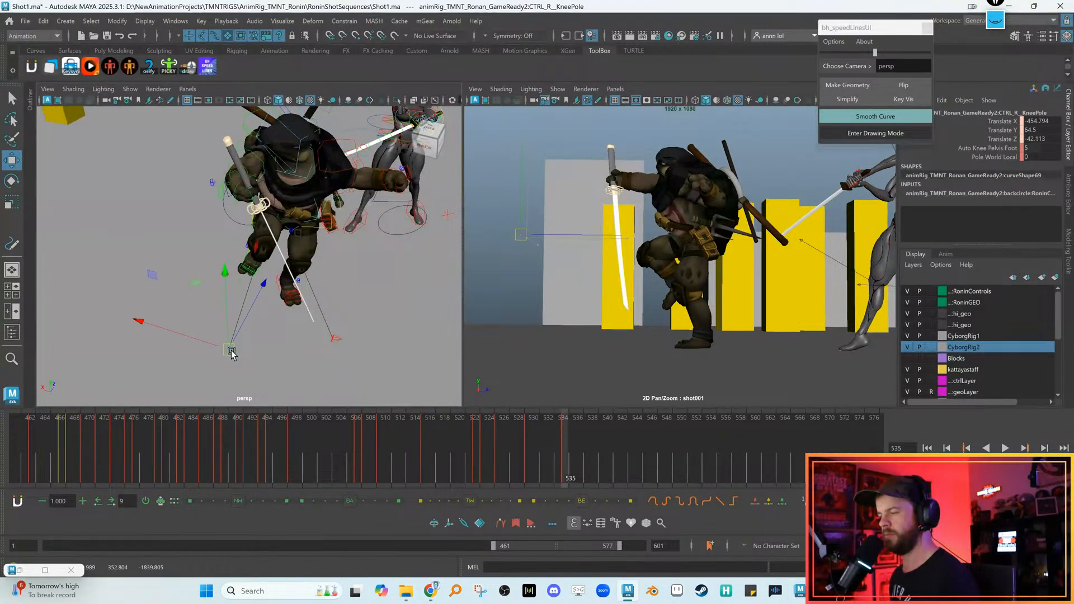
Move the raised right foot to about X -324, Y 45, Z -37 and rotate it to about -13, -81, 68 degrees
left_click_drag(298, 314, 267, 282, "alt")
right_click_drag(268, 283, 314, 310, "alt")
left_click_drag(315, 310, 319, 280, "alt")
left_click(321, 278)
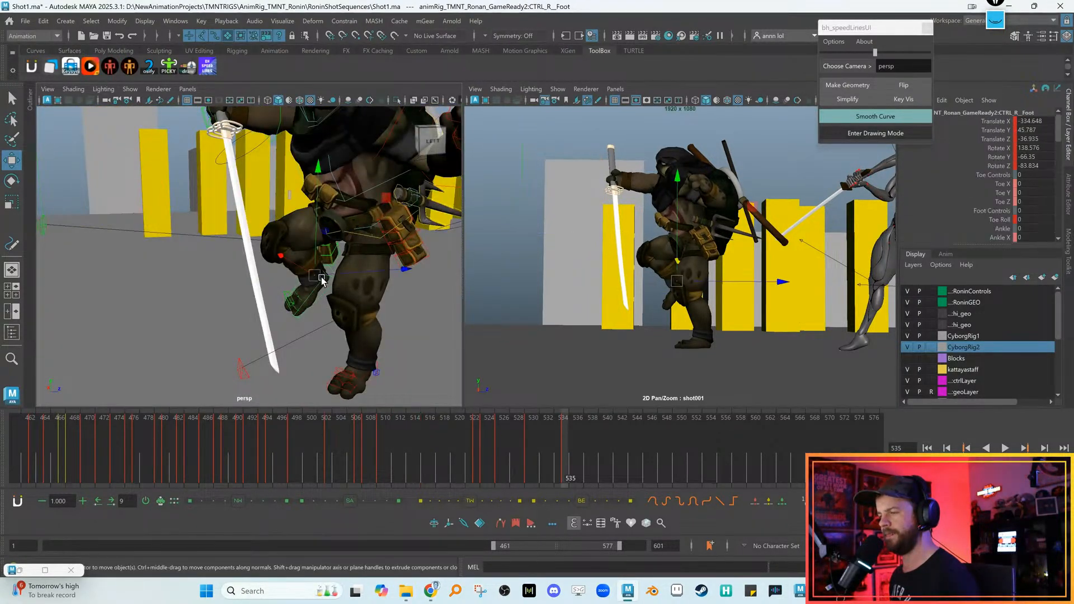
left_click_drag(676, 283, 693, 282)
key("e")
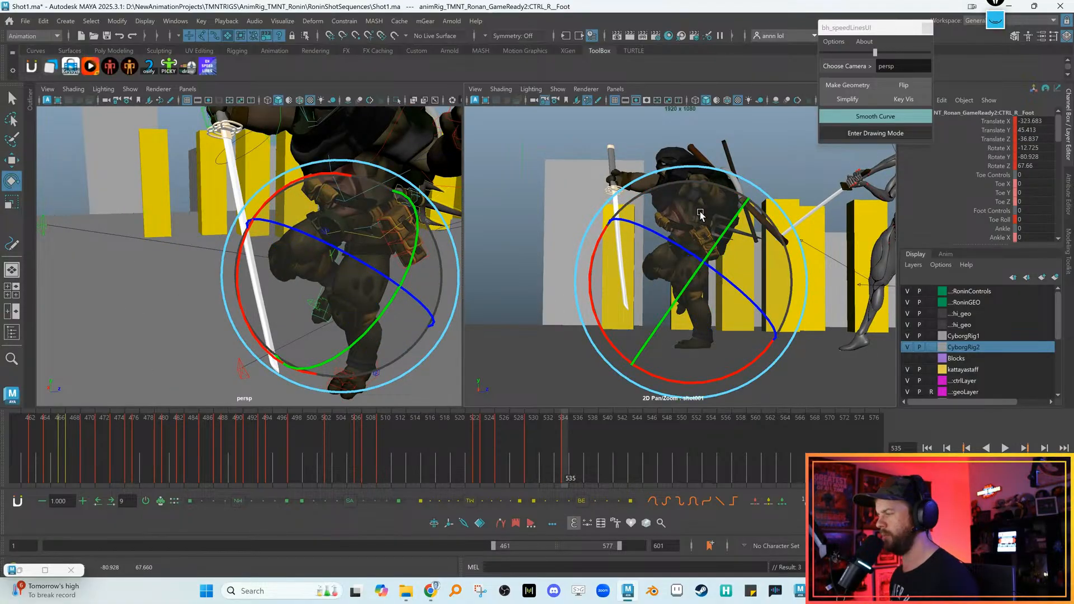
key(".")
key("w")
scroll(320, 229, "down", 4)
middle_click_drag(320, 229, 312, 263, "alt")
key("alt+")
key("alt+.")
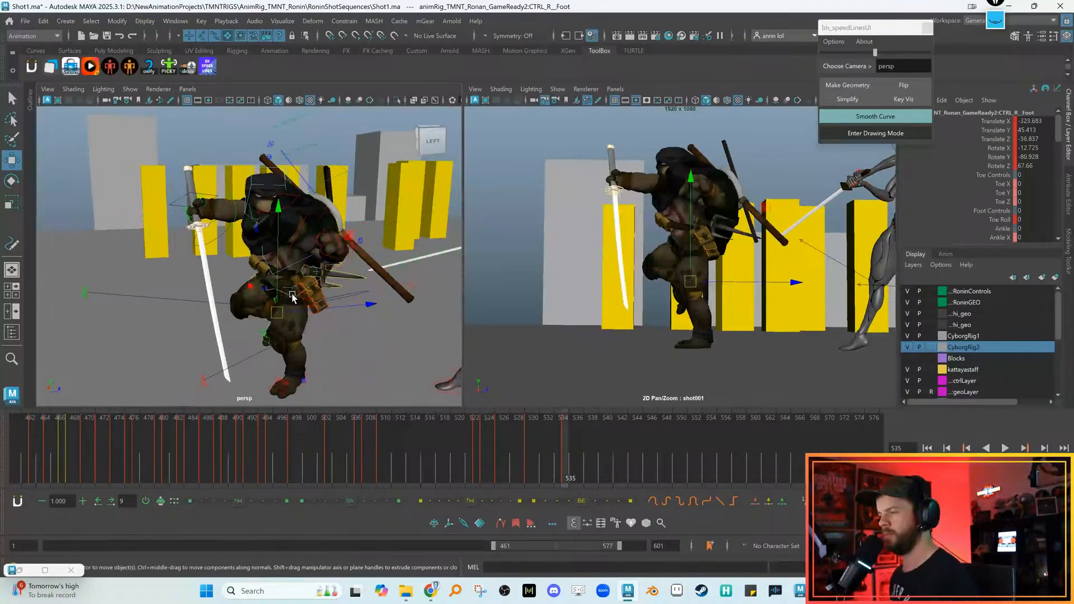
Compare the body with the neighbouring frame and turn its control further to about 3, -133, 25 degrees
left_click(290, 296)
key("alt+")
key("alt+.")
key("e")
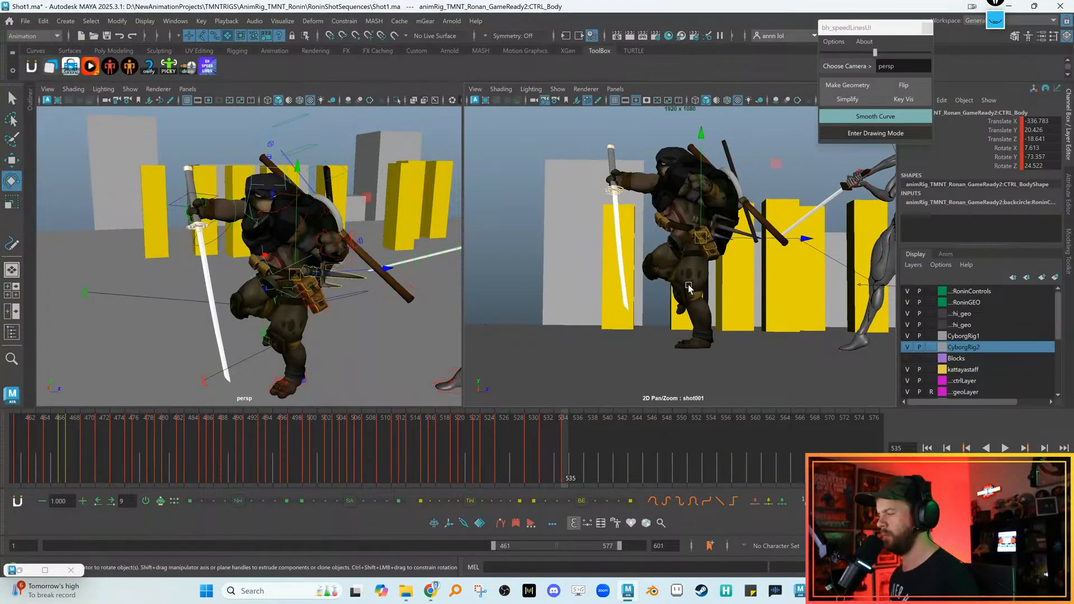
left_click(689, 283)
left_click(656, 262)
key("alt+")
key("alt+.")
left_click_drag(705, 272, 660, 292)
left_click_drag(729, 215, 690, 228)
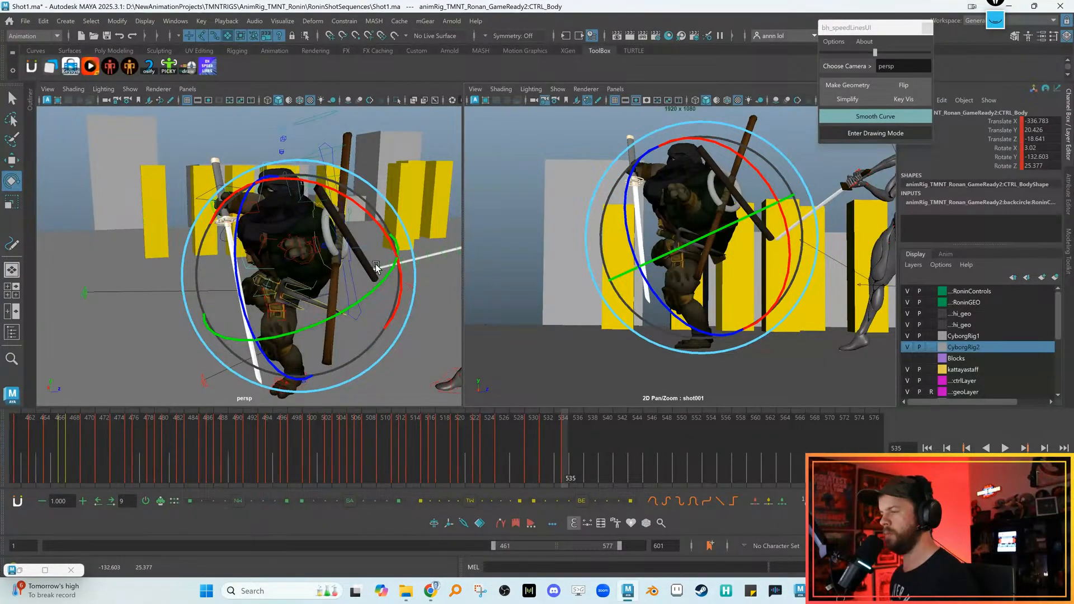
Examine the hips and legs from several angles in an enlarged perspective view
key("space")
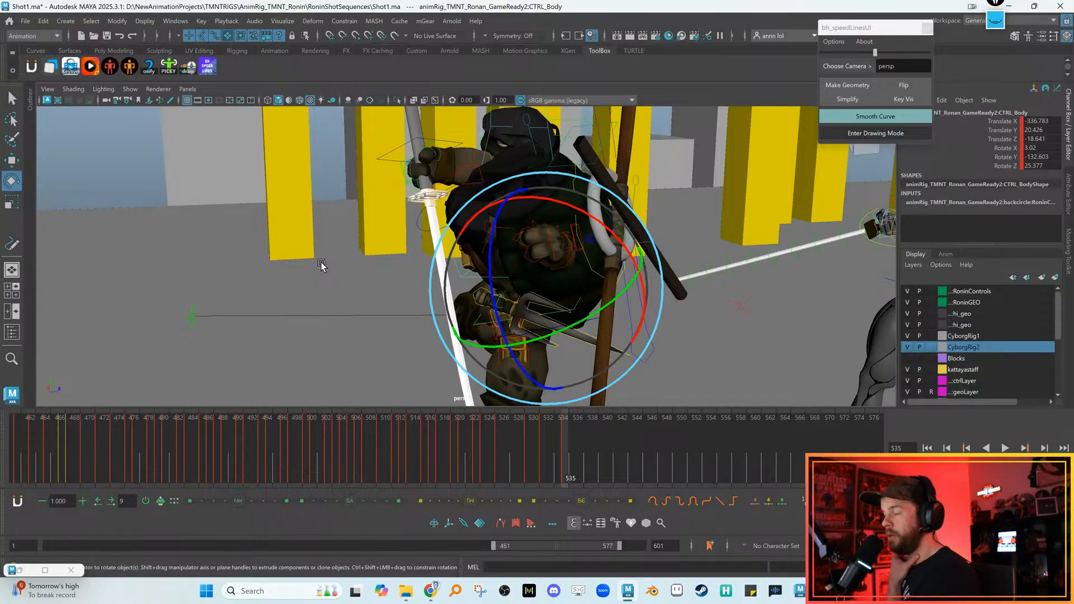
key("w")
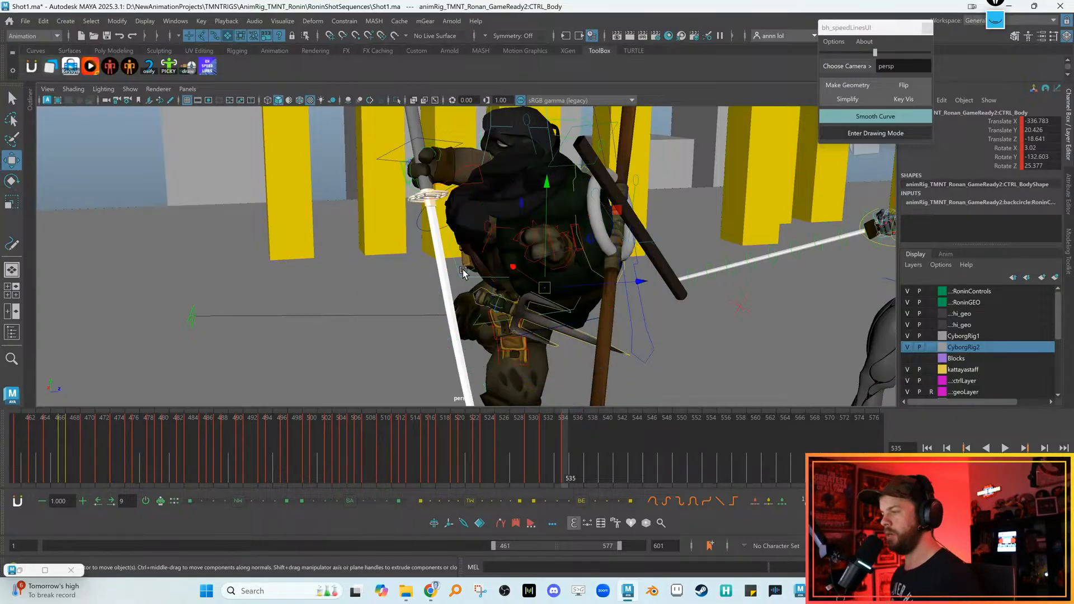
left_click_drag(445, 277, 352, 307, "alt")
left_click_drag(587, 320, 466, 296, "alt")
left_click(459, 302)
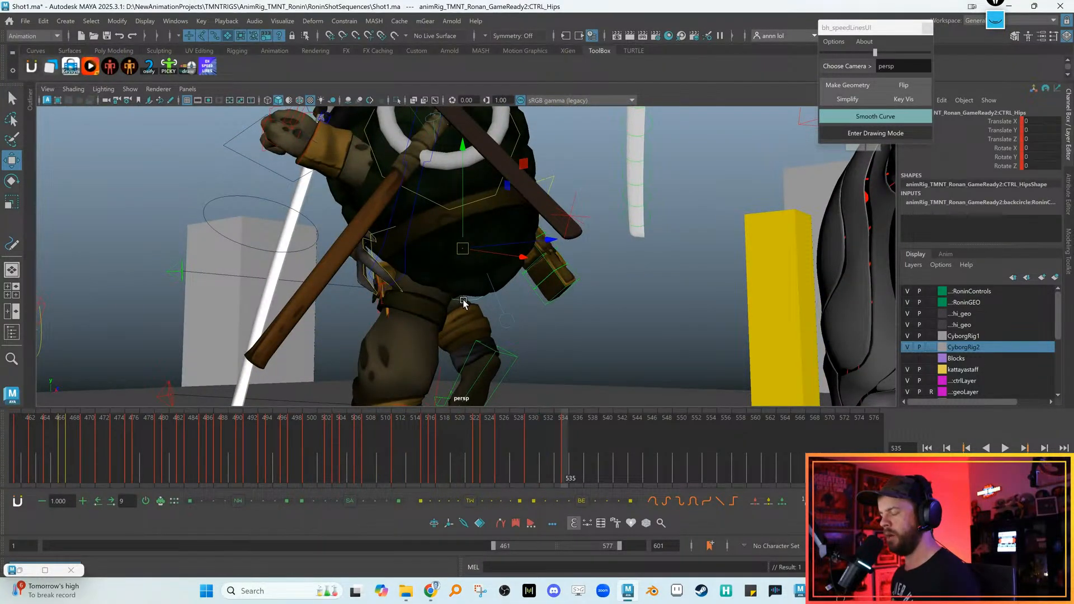
mouse_move(511, 297)
left_mouse_down("alt")
mouse_move(488, 301)
mouse_move(506, 291)
left_mouse_up("alt")
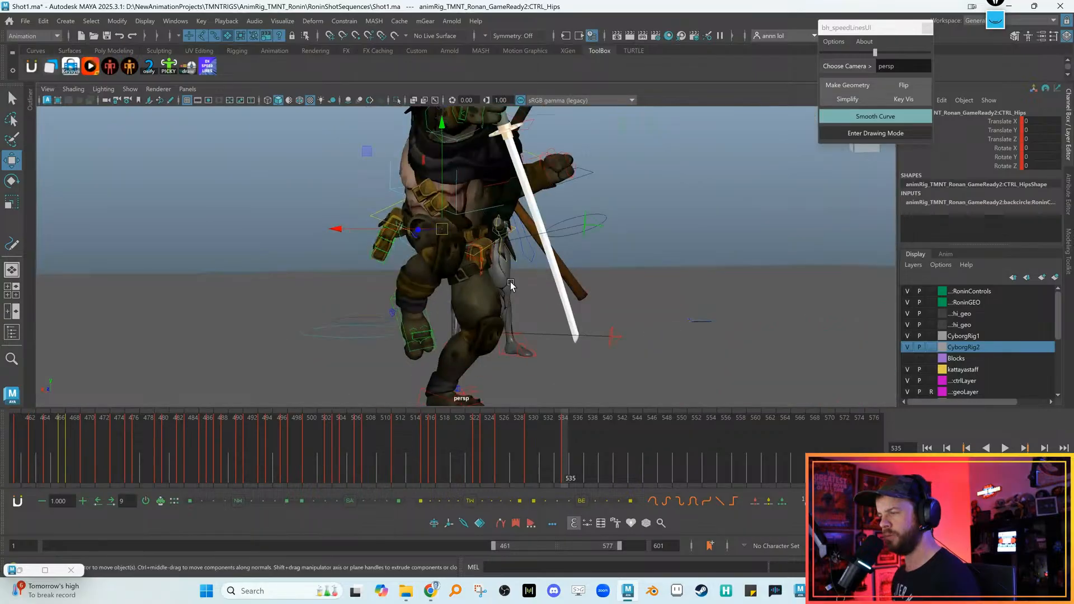
left_click(584, 230)
left_click_drag(478, 251, 468, 260)
left_click_drag(469, 260, 691, 251, "alt")
left_click_drag(691, 251, 577, 279, "alt")
left_click_drag(520, 311, 503, 312)
Shift the raised right foot to about X -349, Y 42, Z -37 and rotate it to about -190, -81, 193 degrees
left_click(385, 296)
key("space")
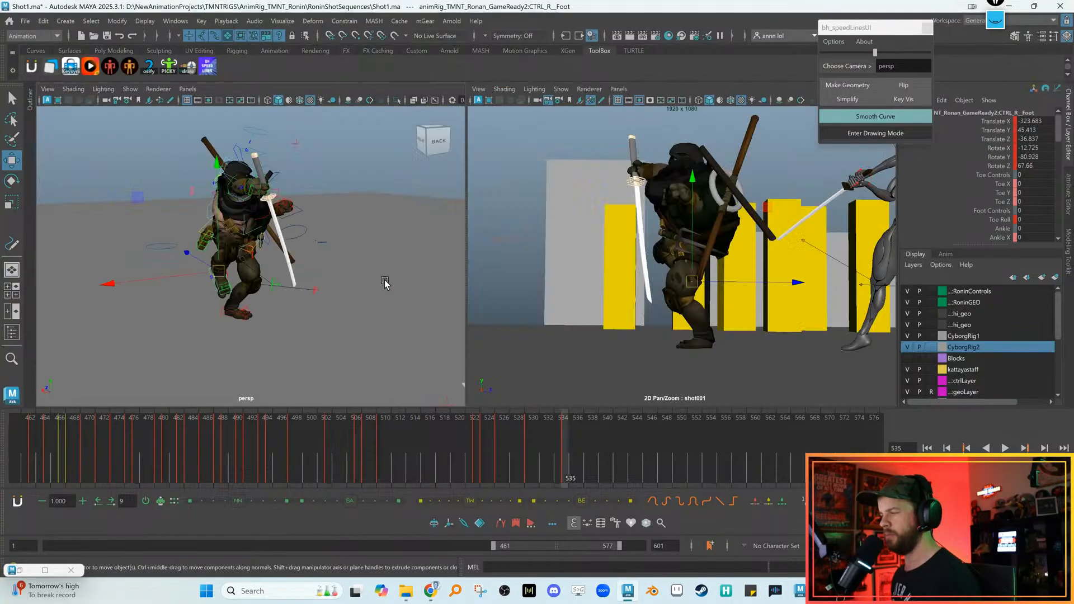
key("alt+comma")
key("alt+period")
key("alt+comma")
key("alt+period")
left_click_drag(695, 287, 665, 290)
key("e")
left_click_drag(702, 380, 617, 351)
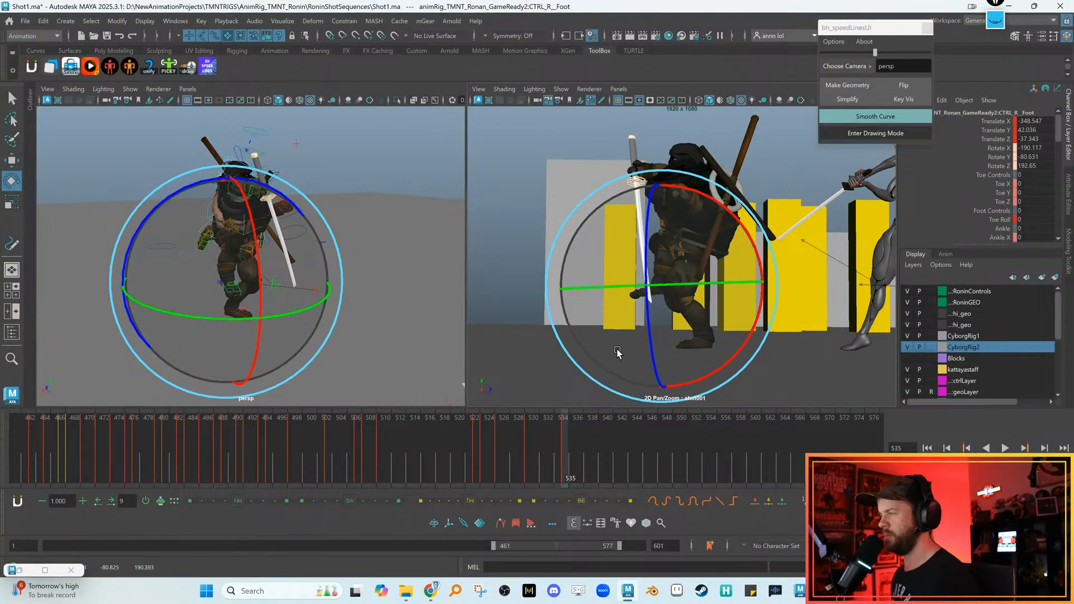
Move the right foot forward to about X -356, Y 42, Z -37 and rotate it to about -245, -60, 250 degrees
key("w")
key("alt+comma")
key("alt+period")
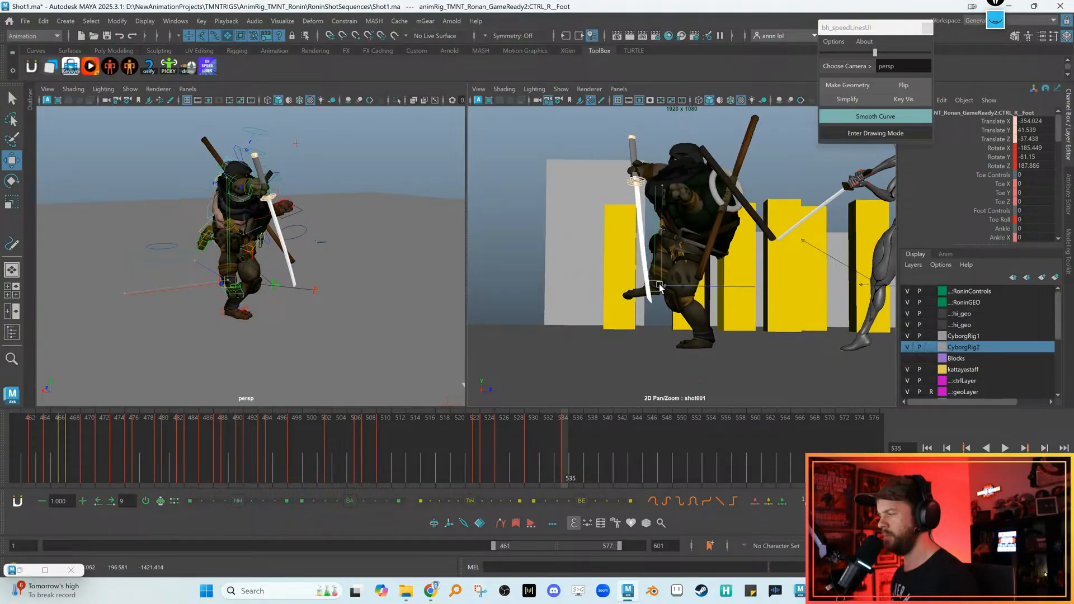
key("e")
left_click_drag(657, 286, 600, 285)
key("alt+comma")
key("alt+period")
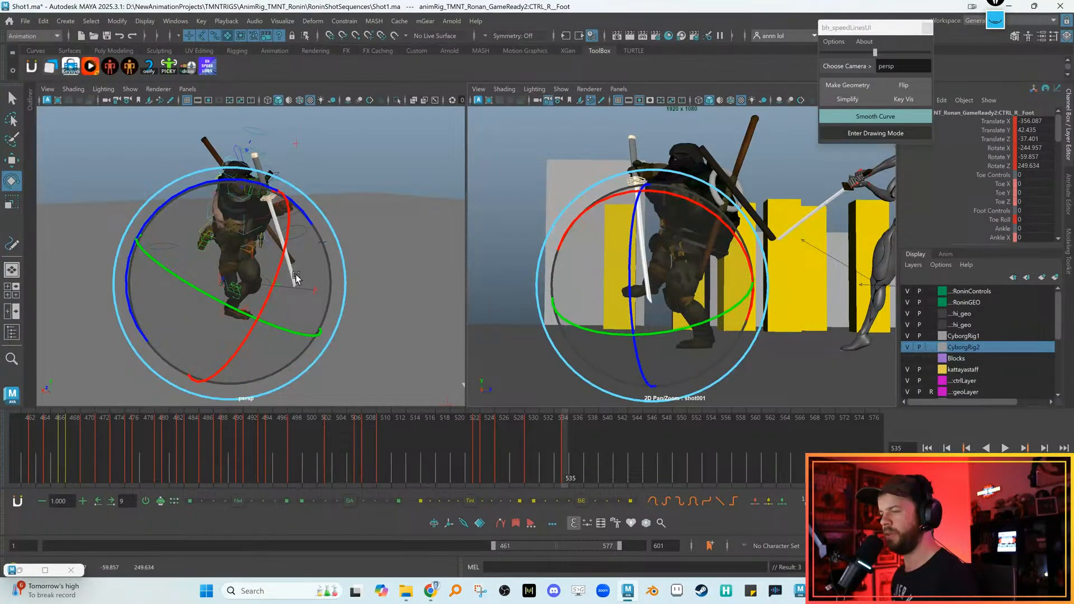
Raise the right foot outward to about X -357, Y 47, Z -51 and rotate it to about -246, -63, 247 degrees
left_click_drag(296, 278, 316, 288, "alt")
key("w")
mouse_move(233, 292)
left_mouse_down()
mouse_move(186, 290)
mouse_move(235, 275)
left_mouse_up()
left_click_drag(658, 284, 608, 265)
key("e")
key("w")
left_click_drag(263, 291, 228, 245, "alt")
Move the right knee pole control to about X -447, Y 72, Z -109 and nudge the raised right foot slightly
left_click(284, 286)
key("period")
key("comma")
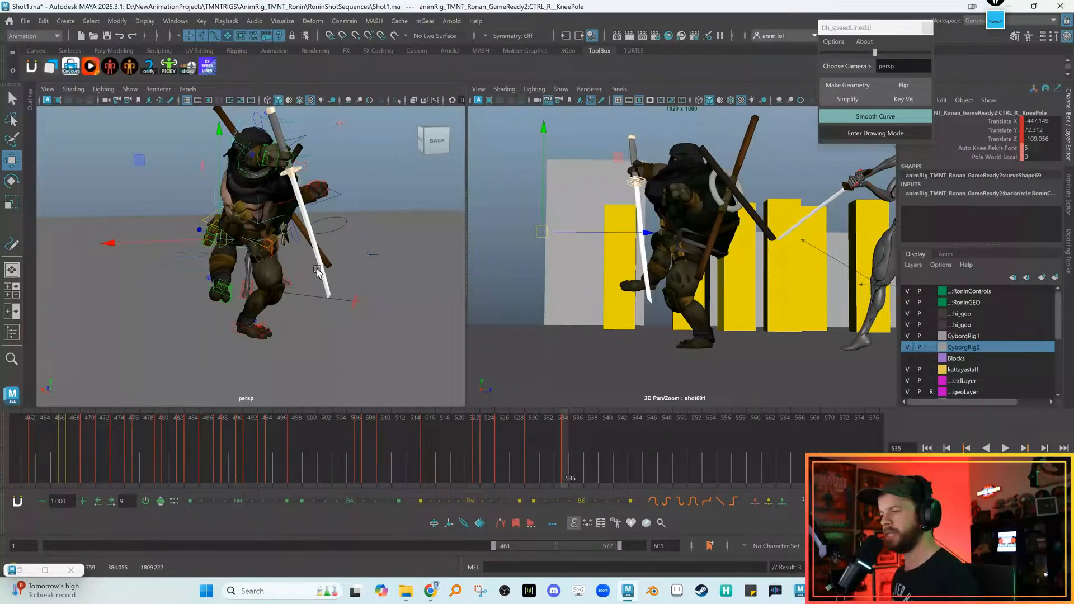
left_click_drag(317, 272, 300, 286, "alt")
left_click(252, 289)
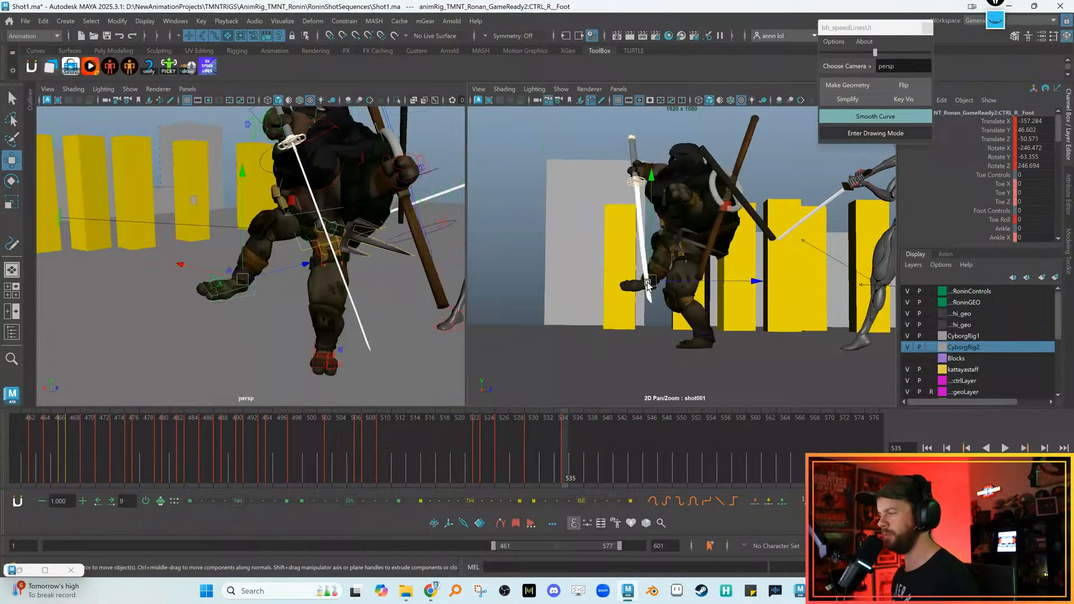
left_click_drag(656, 280, 659, 280)
mouse_move(290, 263)
left_mouse_down("alt")
mouse_move(313, 254)
mouse_move(297, 263)
mouse_move(305, 258)
left_mouse_up("alt")
Rotate the head to about -10, -136, 37 degrees, shift it to about X 0.8, Y -0.3, and compare with frame 534
left_click(267, 212)
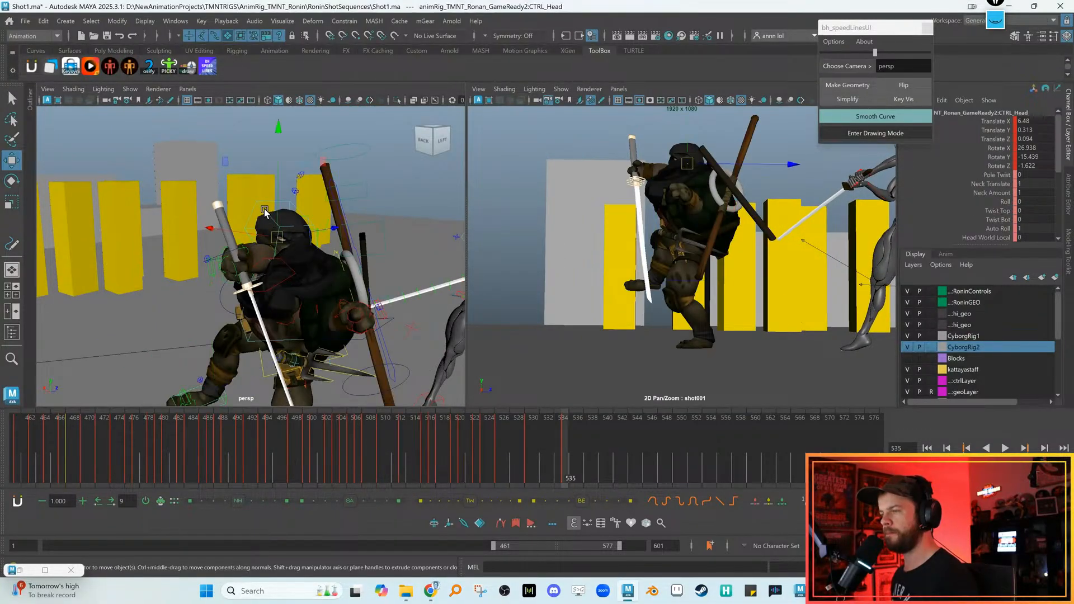
key("e")
left_click_drag(688, 185, 700, 206)
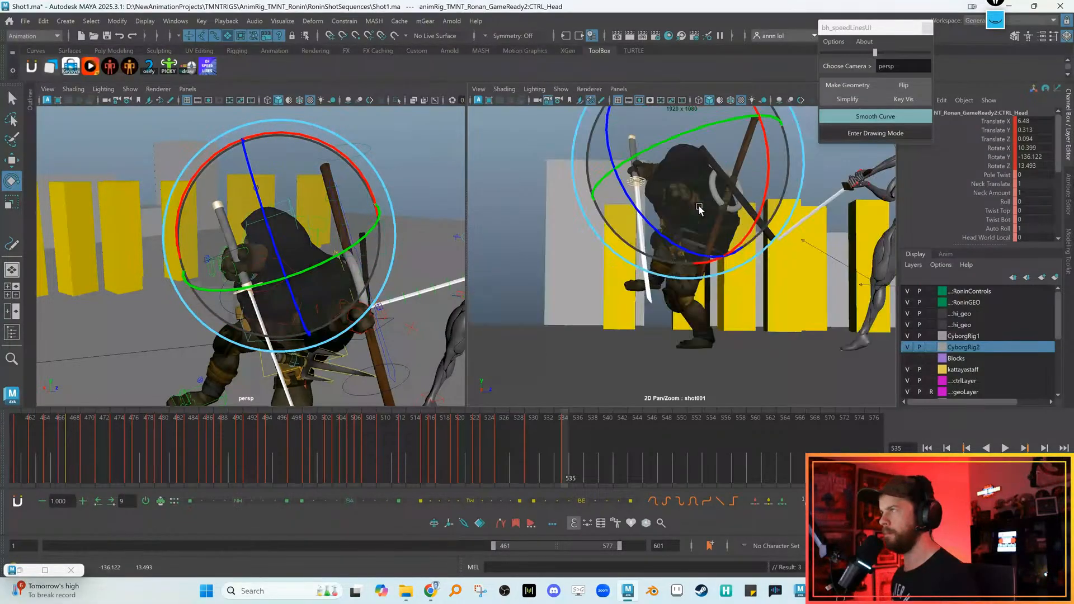
right_click_drag(700, 205, 782, 235, "alt")
left_click_drag(686, 293, 682, 246, "alt")
key("w")
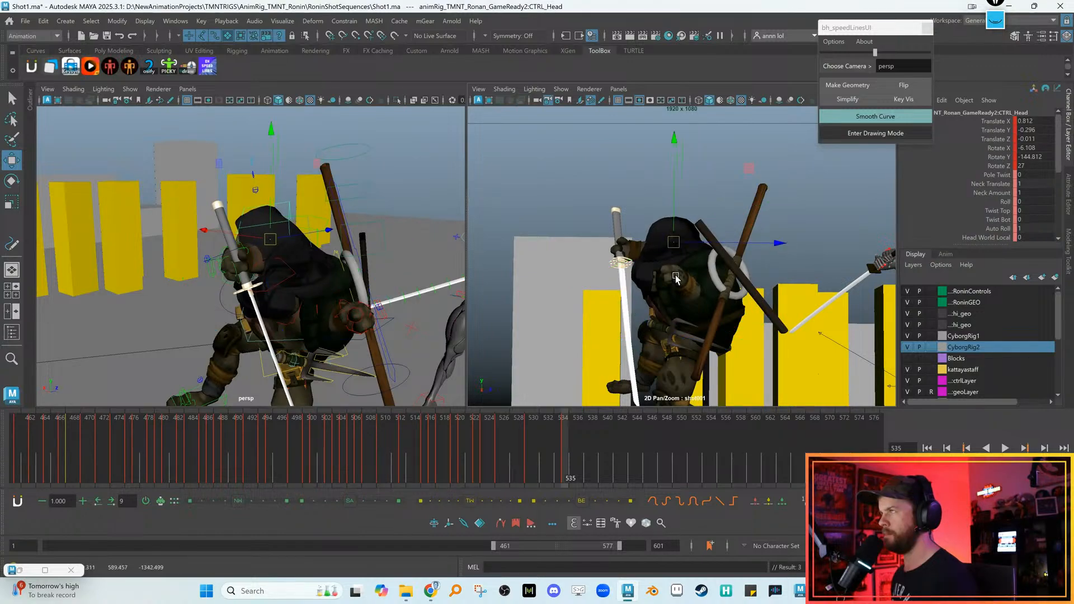
key("e")
left_click_drag(679, 291, 703, 296)
key("alt+comma")
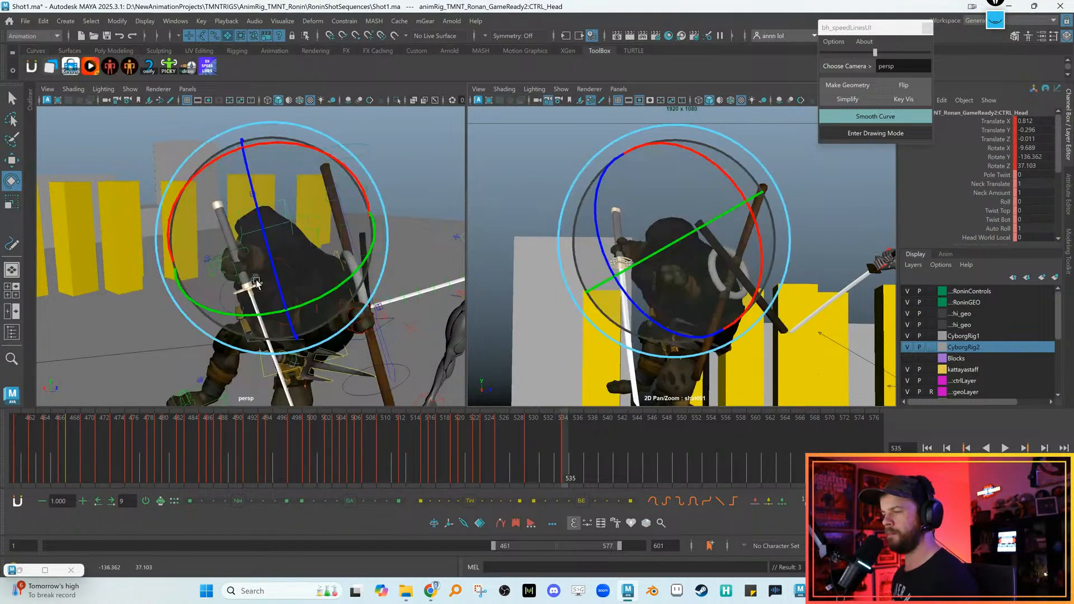
key("w")
left_click_drag(260, 269, 326, 289, "alt")
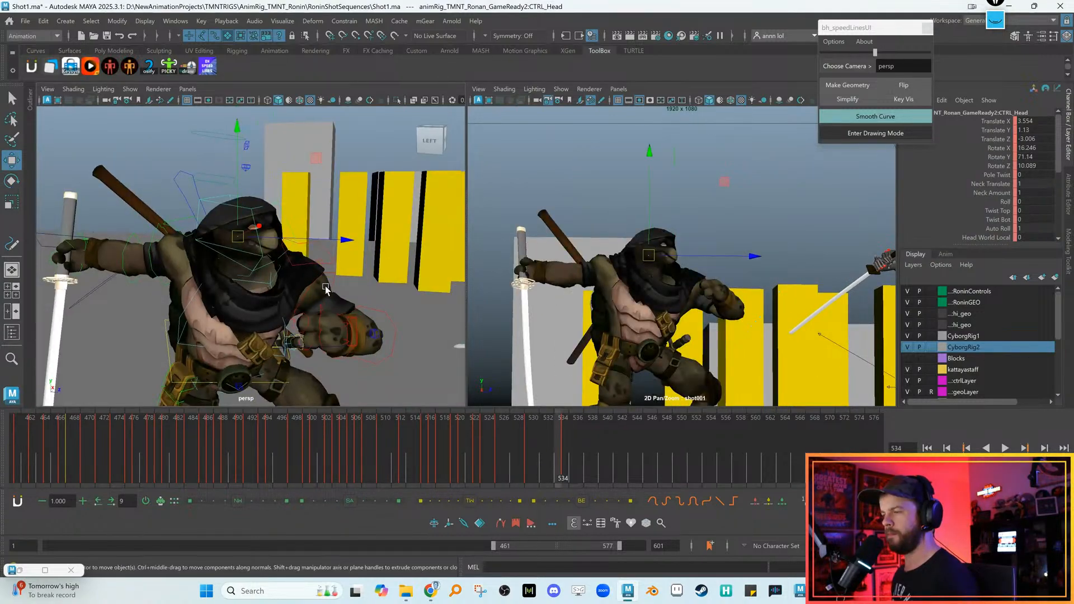
Reset the left elbow's rotation to zero at frame 535 and select the left collar control with the help of X-ray display
left_click(317, 279)
key("alt+period")
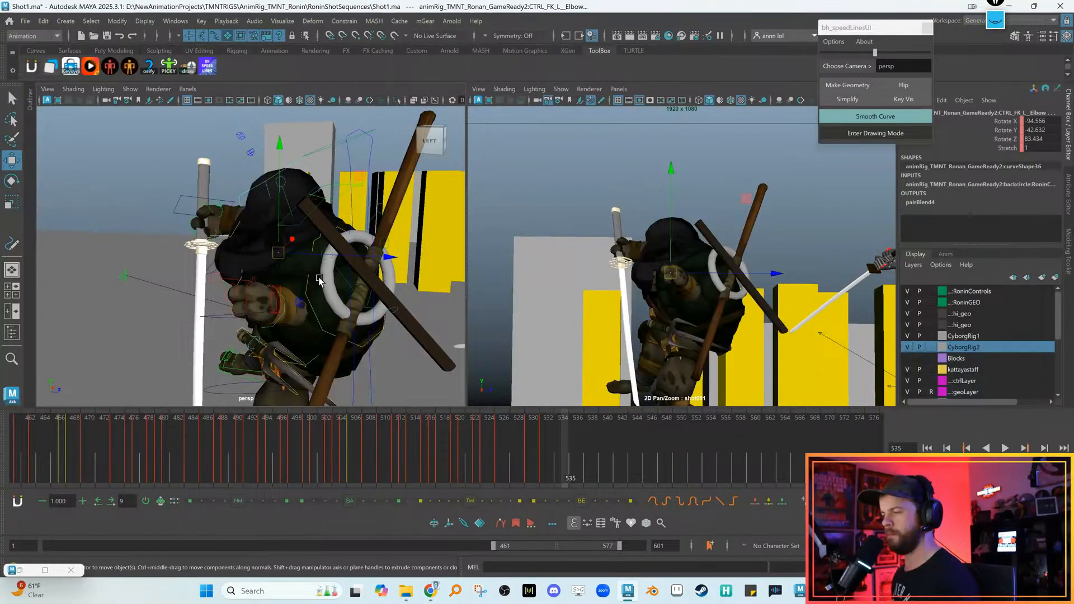
key("alt+r")
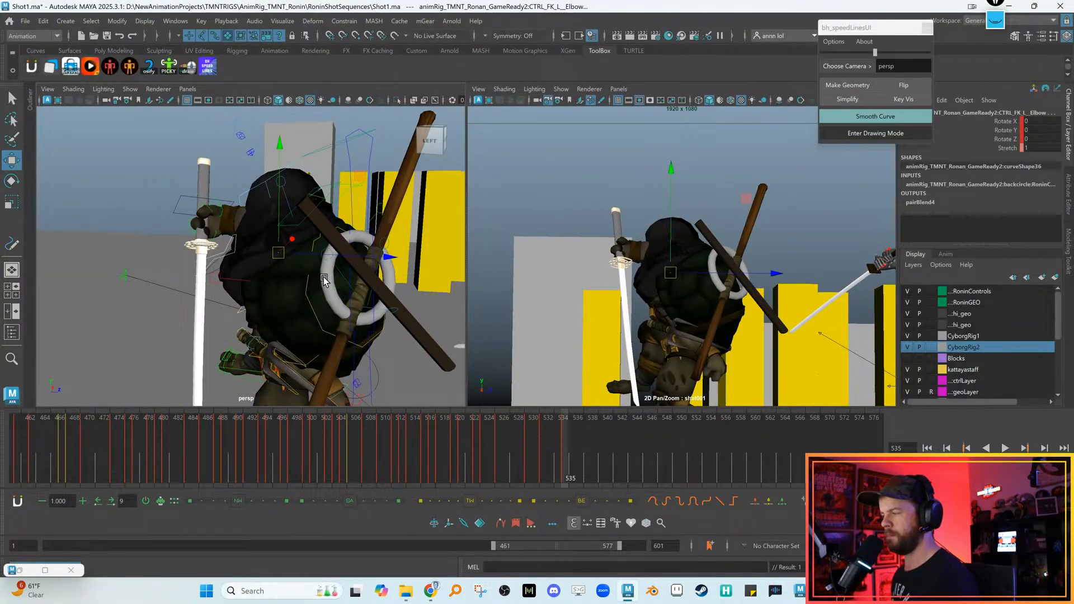
mouse_move(302, 279)
left_mouse_down("alt")
mouse_move(307, 268)
mouse_move(251, 253)
mouse_move(358, 273)
mouse_move(130, 274)
left_mouse_up("alt")
key("alt+1")
left_click(146, 271)
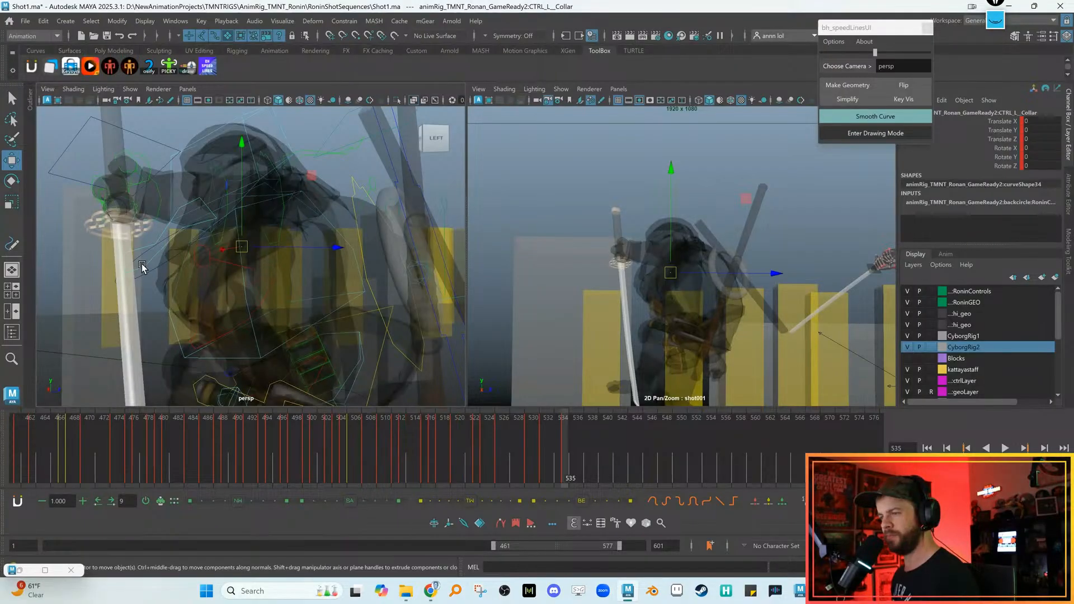
key("alt+1")
left_click(159, 268)
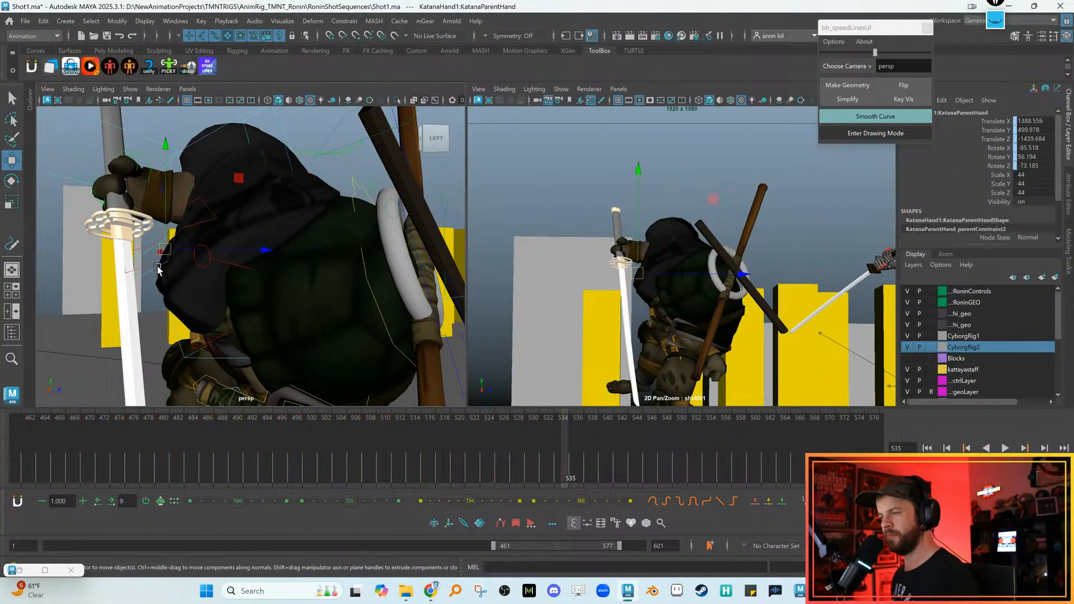
left_click(150, 261)
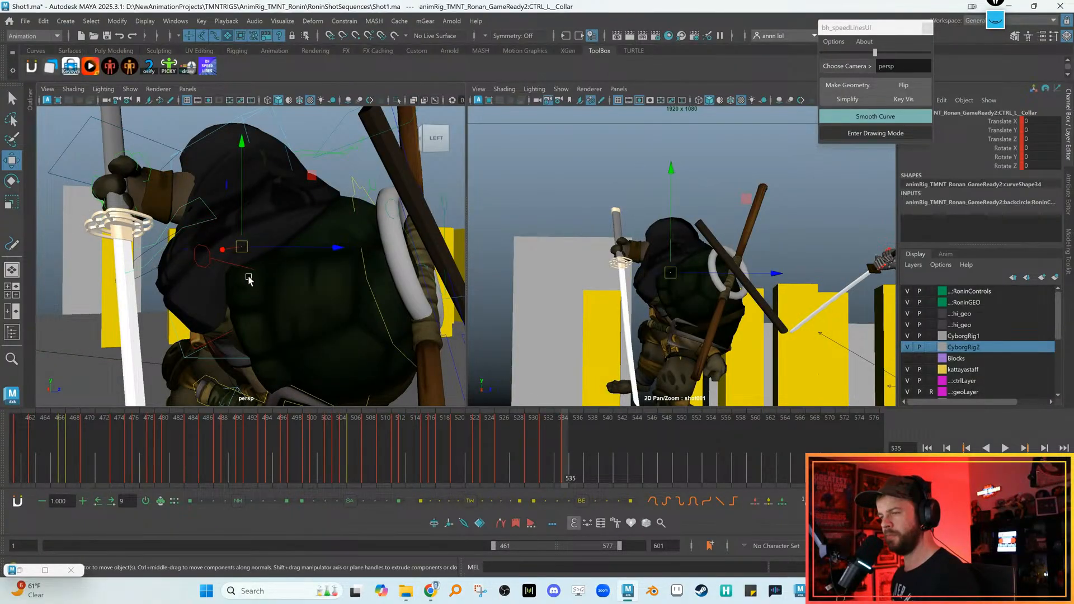
Try swinging the left arm forward by rotating the shoulder control to about 43, -31, -77 degrees
key("e")
scroll(188, 282, "down", 5)
left_click_drag(189, 282, 203, 209, "alt")
key("w")
left_click(273, 303)
left_click(274, 303)
key("e")
left_click_drag(251, 274, 217, 235, "alt")
key("w")
left_click_drag(275, 315, 254, 316, "alt")
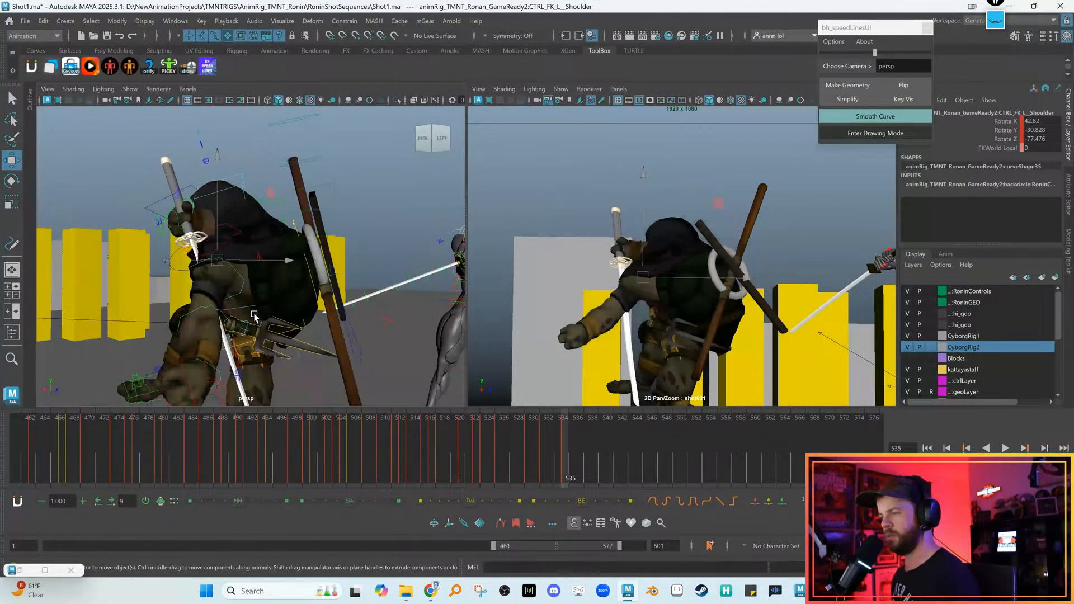
Check the left elbow's Stretch channel and examine the left arm up close
left_click(213, 306)
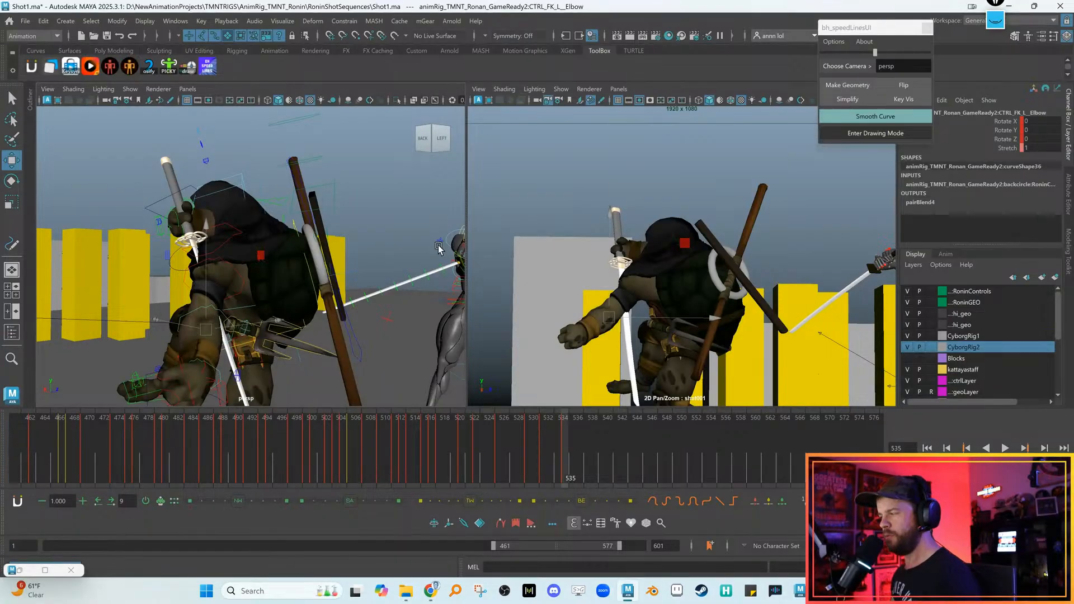
left_click(1006, 148)
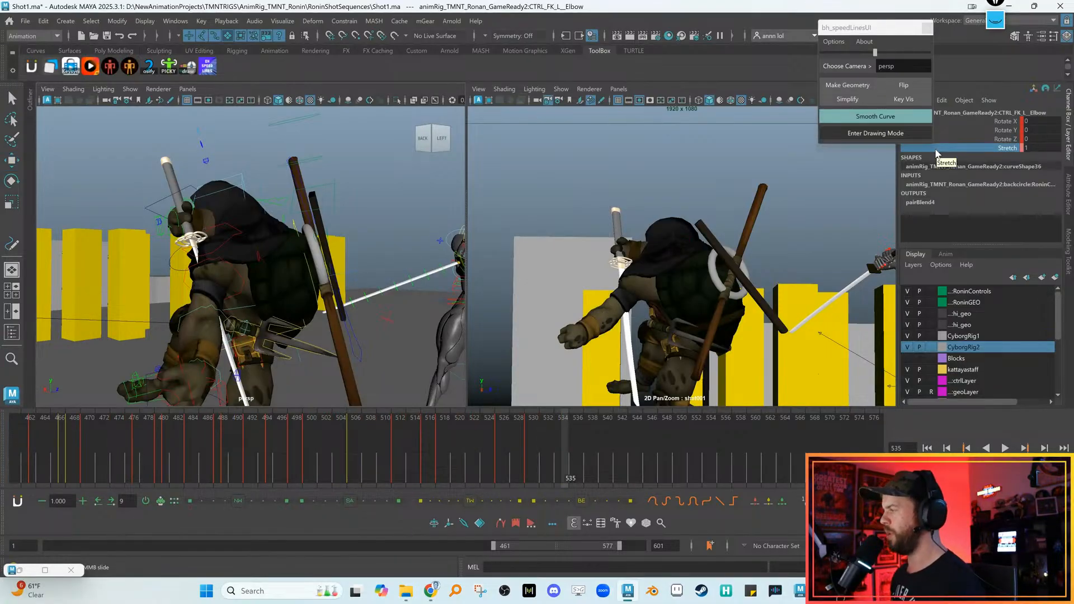
left_click_drag(308, 291, 277, 250, "alt")
key("f")
key("w")
right_click_drag(323, 251, 314, 193, "alt")
Rotate the left shoulder from its zeroed pose to about 65, -47, -92 degrees to extend the arm forward
left_click(303, 190)
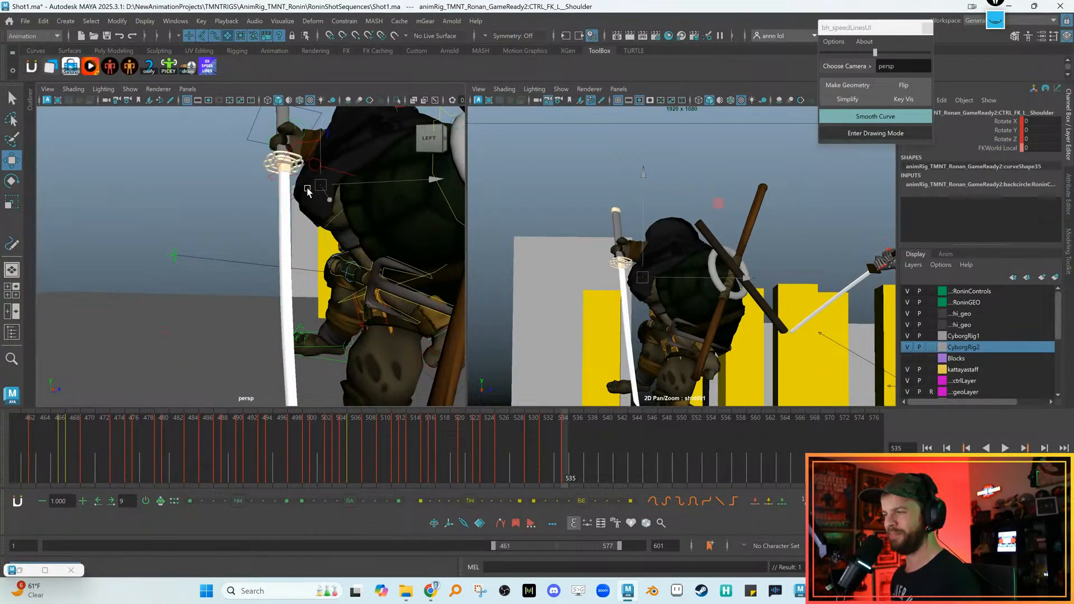
key("e")
left_click_drag(291, 211, 308, 155)
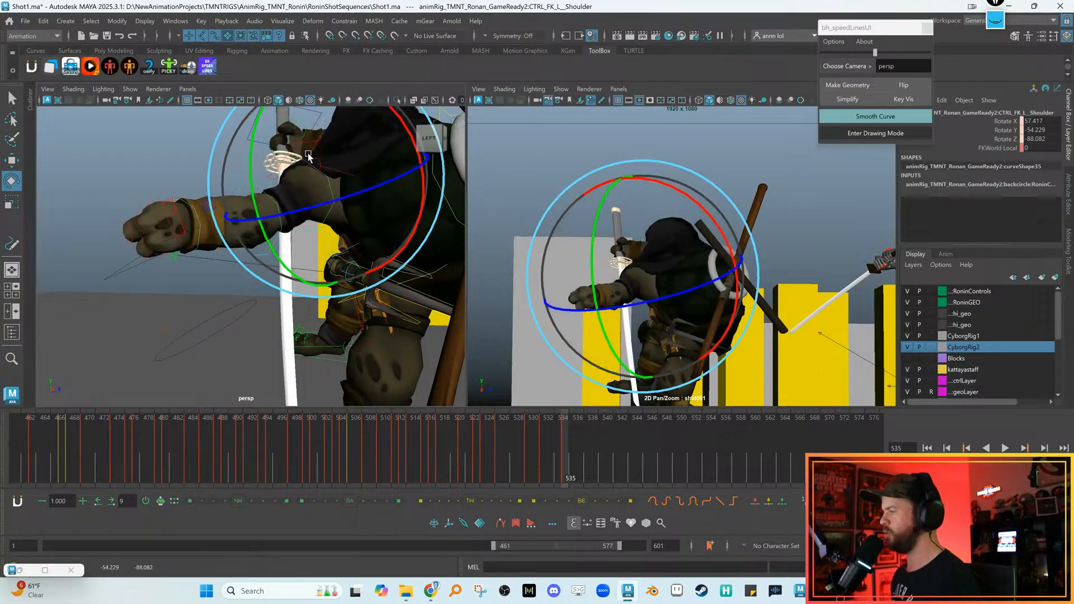
left_click_drag(664, 242, 655, 245)
key("w")
left_click_drag(289, 269, 299, 238, "alt")
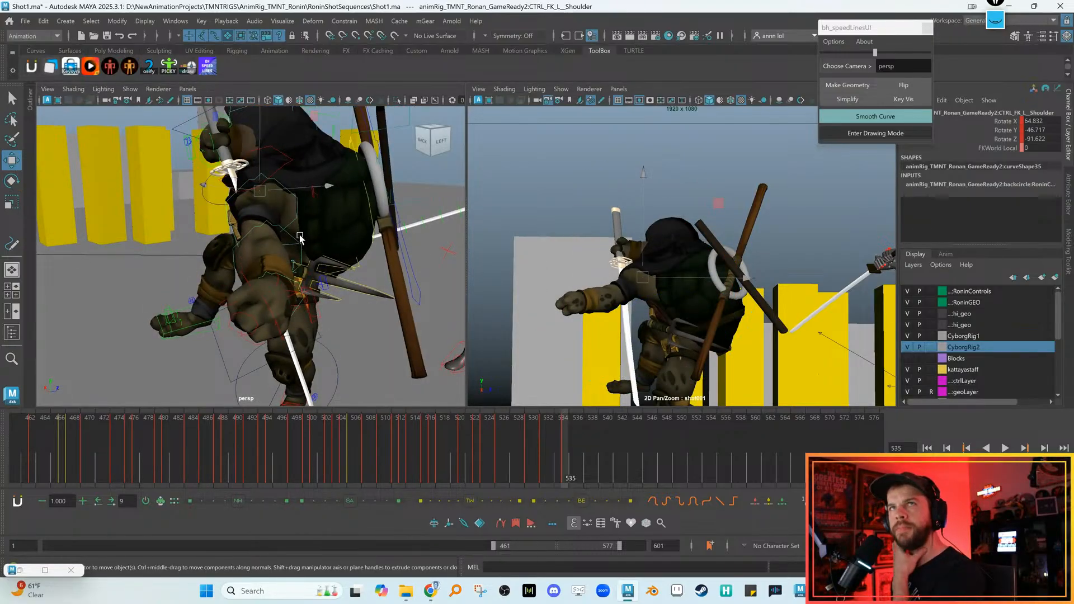
Adjust the left collar and rotate the left shoulder to swing the extended arm outward beside the shell
left_click(282, 168)
key("e")
left_click_drag(325, 164, 323, 203)
key("w")
left_click(328, 207)
key("e")
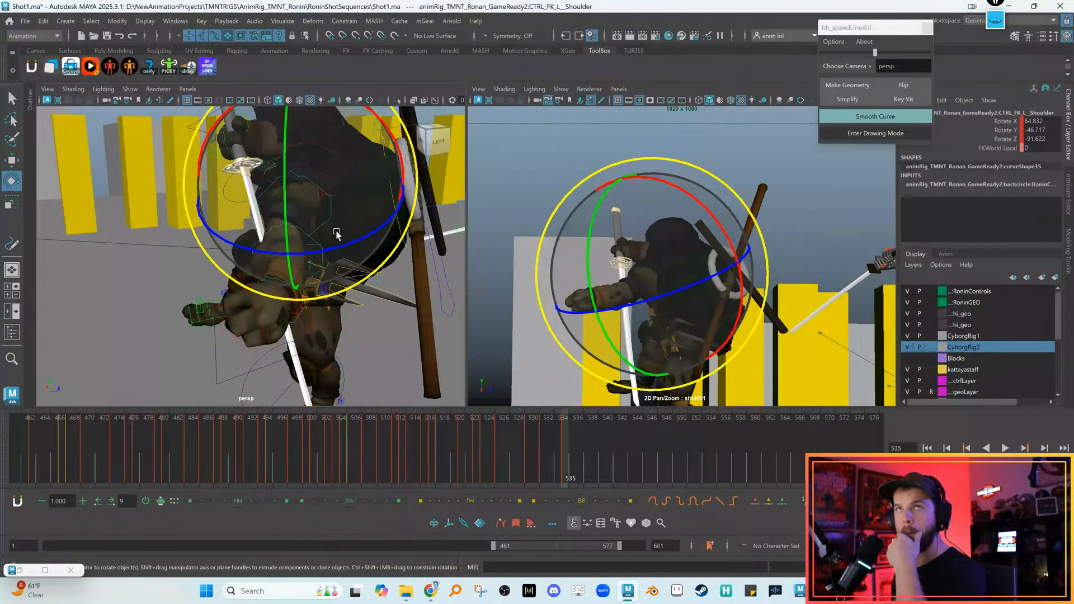
left_click_drag(331, 271, 367, 218)
key("w")
left_click(366, 217)
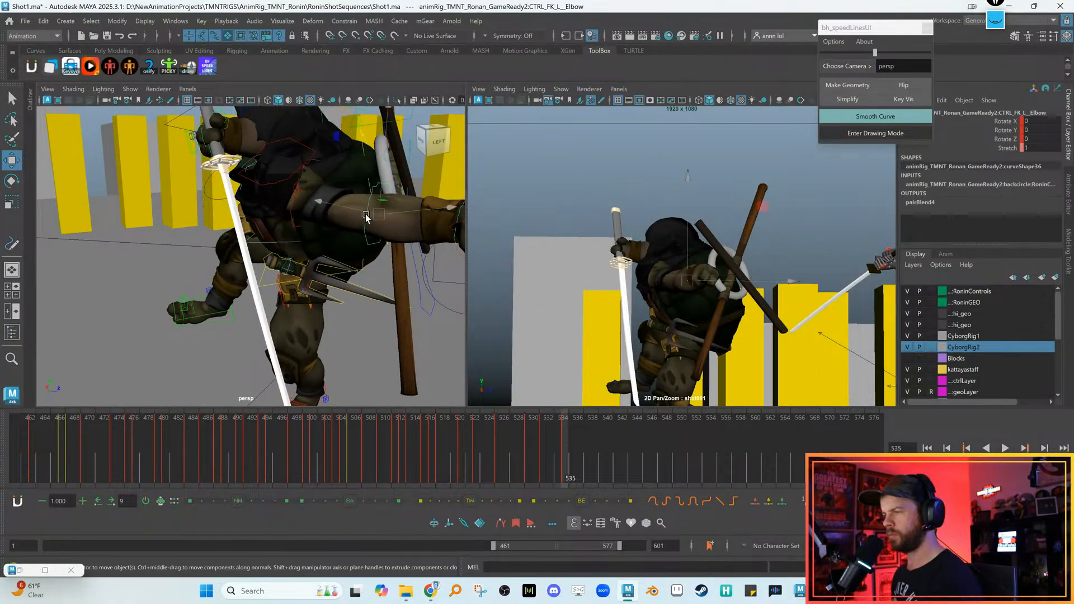
Rotate the left elbow slightly to adjust the extended forearm at frame 535
key("e")
left_click_drag(365, 217, 366, 241, "alt")
left_click_drag(671, 274, 685, 265)
key("w")
left_click_drag(322, 274, 354, 264, "alt")
left_click(345, 228)
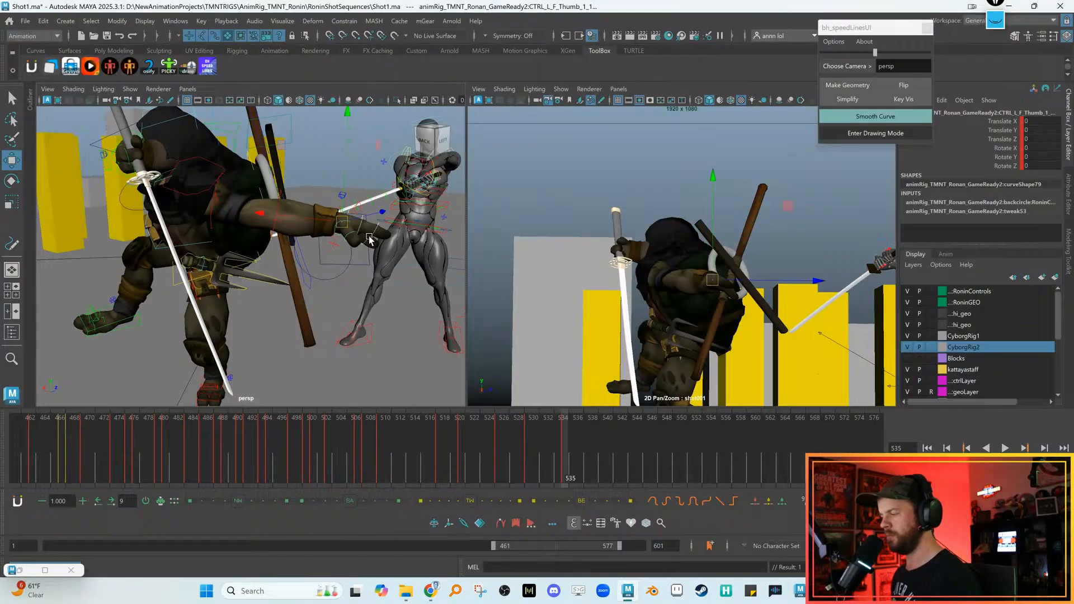
Compare the turtle's poses at frames 534 and 535 in the full shot camera framing
key("alt+comma")
key("backslash")
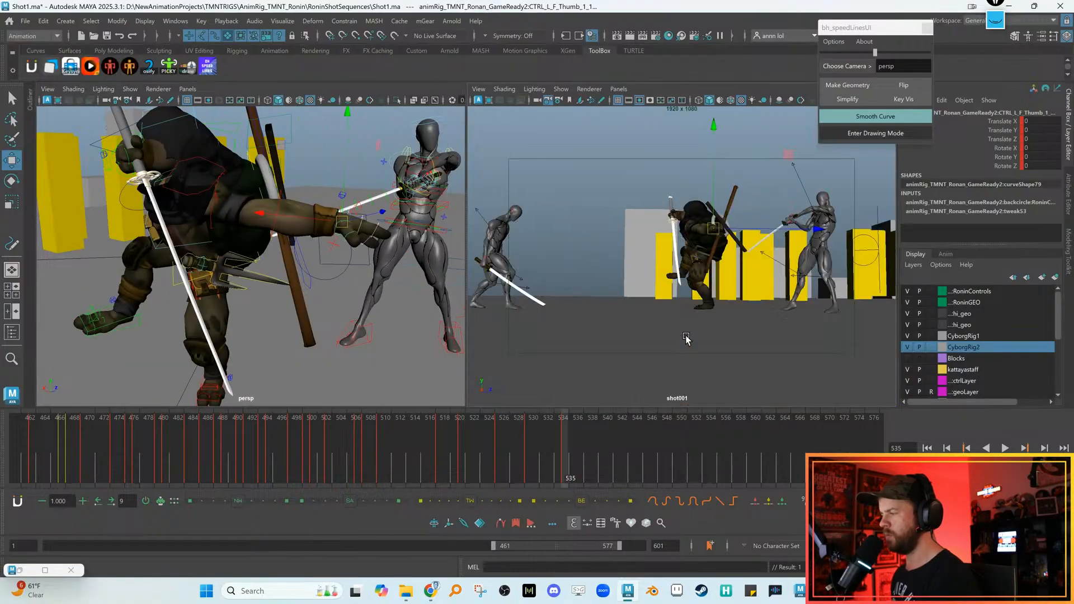
key("alt+period")
key("alt+comma")
key("alt+period")
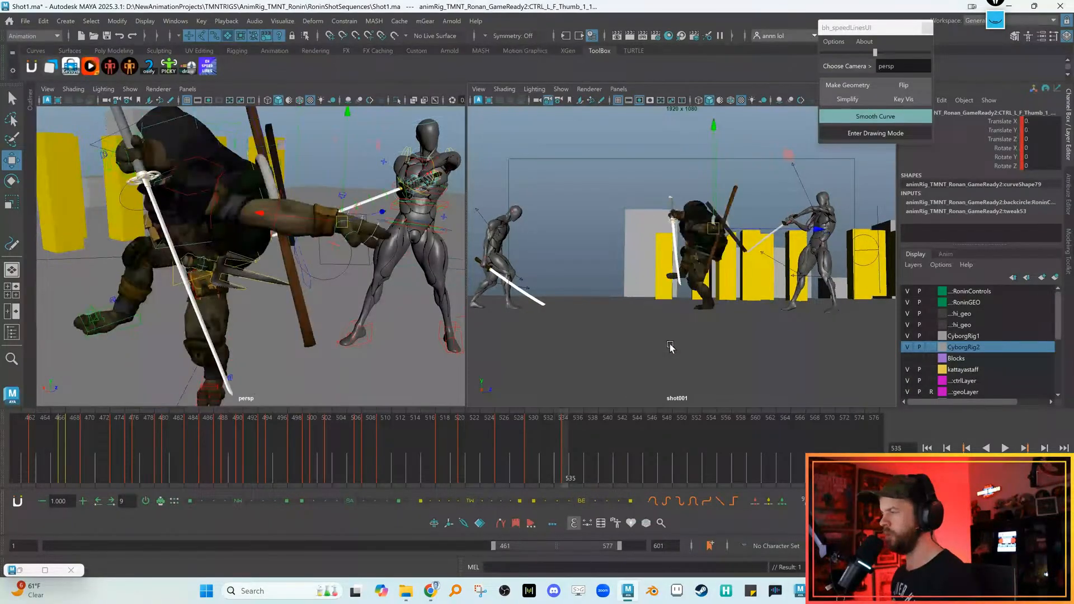
key("alt+comma")
key("alt+period")
key("alt+comma")
key("alt+period")
key("alt+comma")
key("alt+period")
key("alt+comma")
key("alt+period")
key("alt+comma")
key("alt+period")
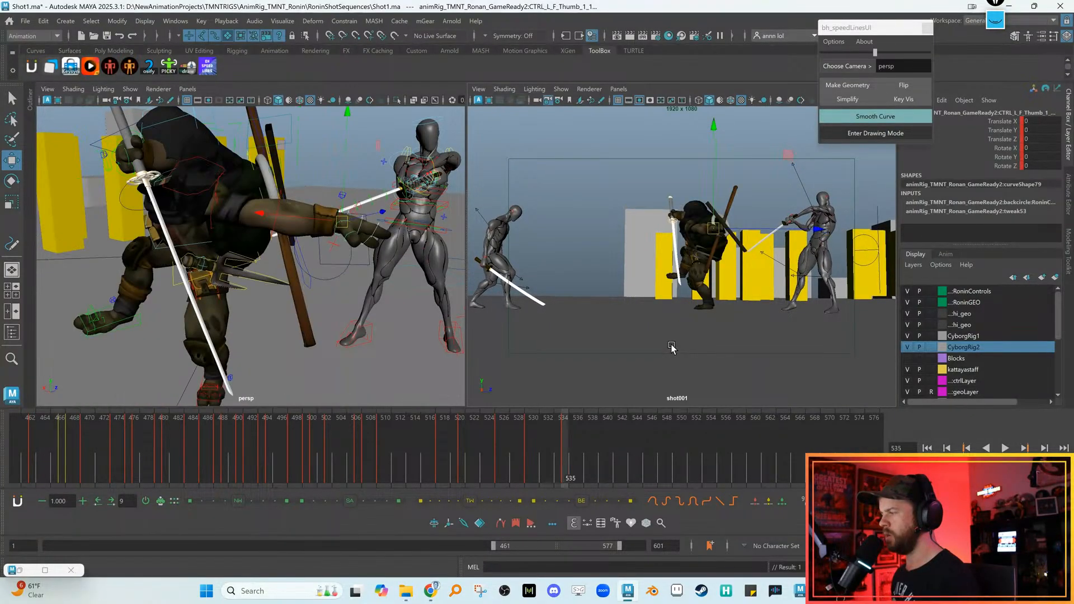
Rotate the left shoulder to about -2, -59, -3 degrees to lower the extended arm
left_click(212, 211)
key("e")
scroll(638, 252, "up", 3)
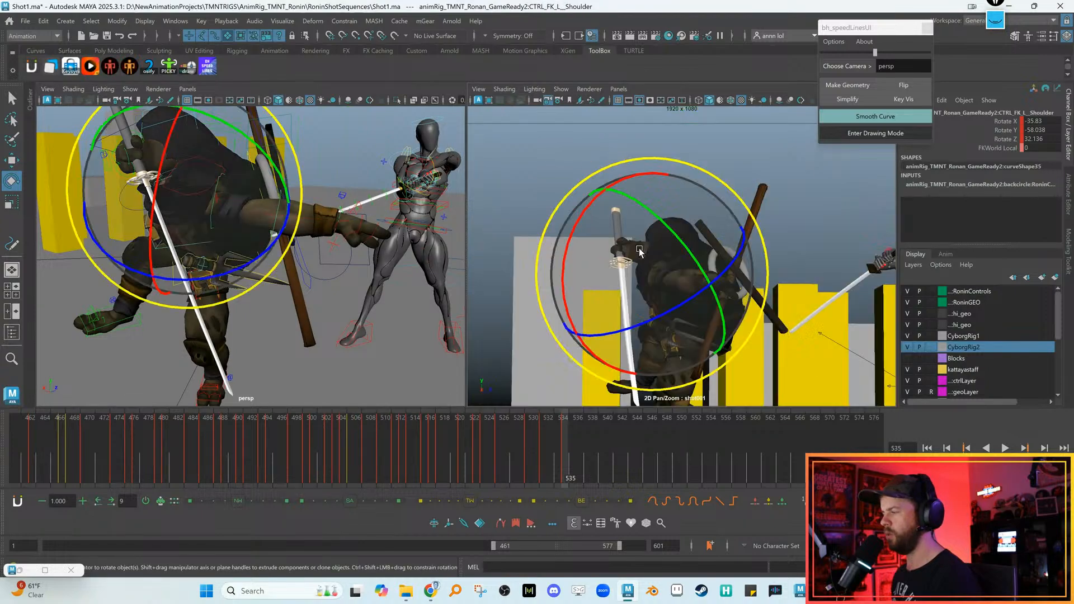
left_click_drag(675, 254, 642, 304)
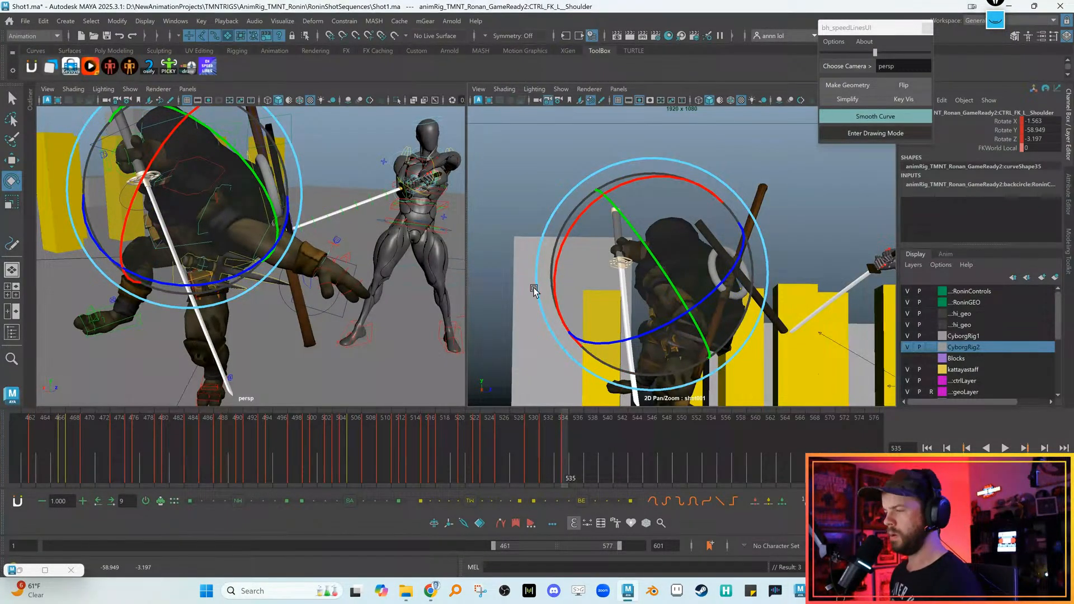
key("w")
left_click_drag(379, 252, 361, 262, "alt")
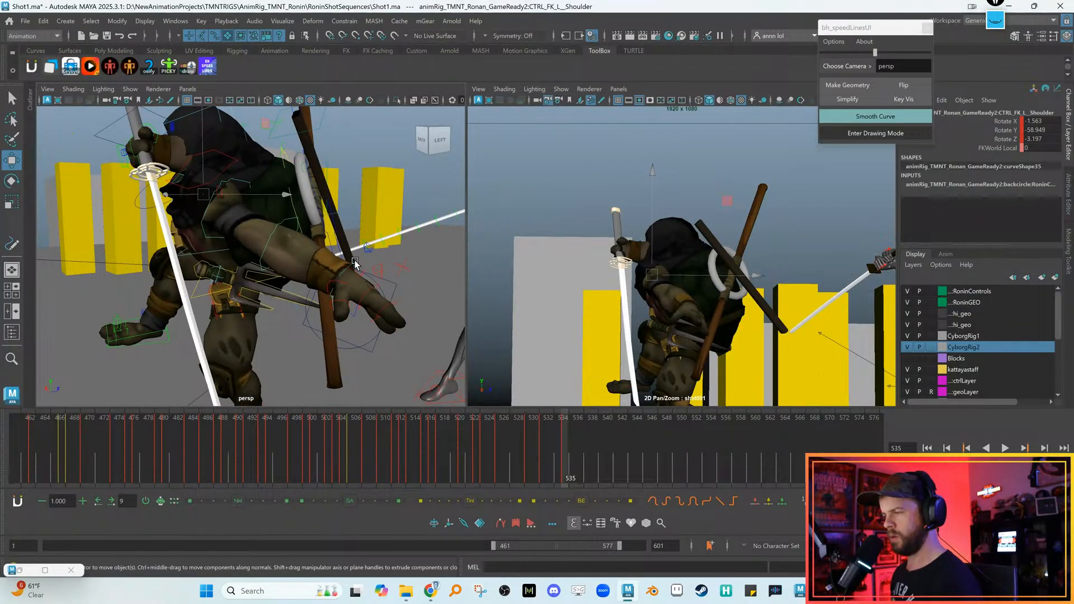
Rotate the left wrist from its zeroed pose to angle the open hand
left_click(355, 262)
key("e")
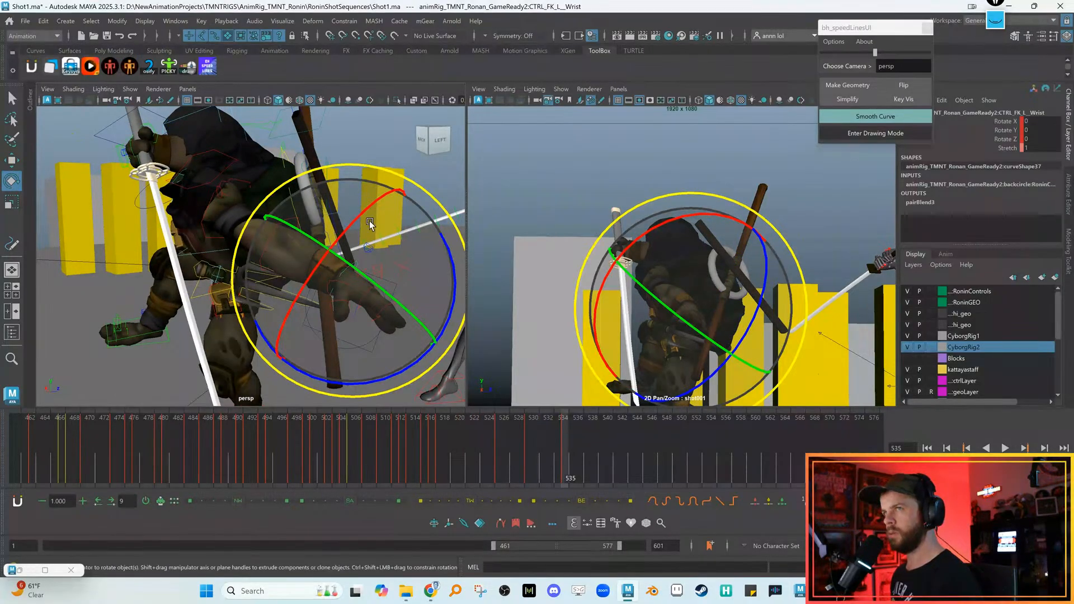
left_click_drag(752, 309, 652, 318)
key("w")
left_click_drag(404, 305, 343, 293, "alt")
Rotate the left thumb's second joint to about 12, -1, 44 degrees
left_click(327, 291)
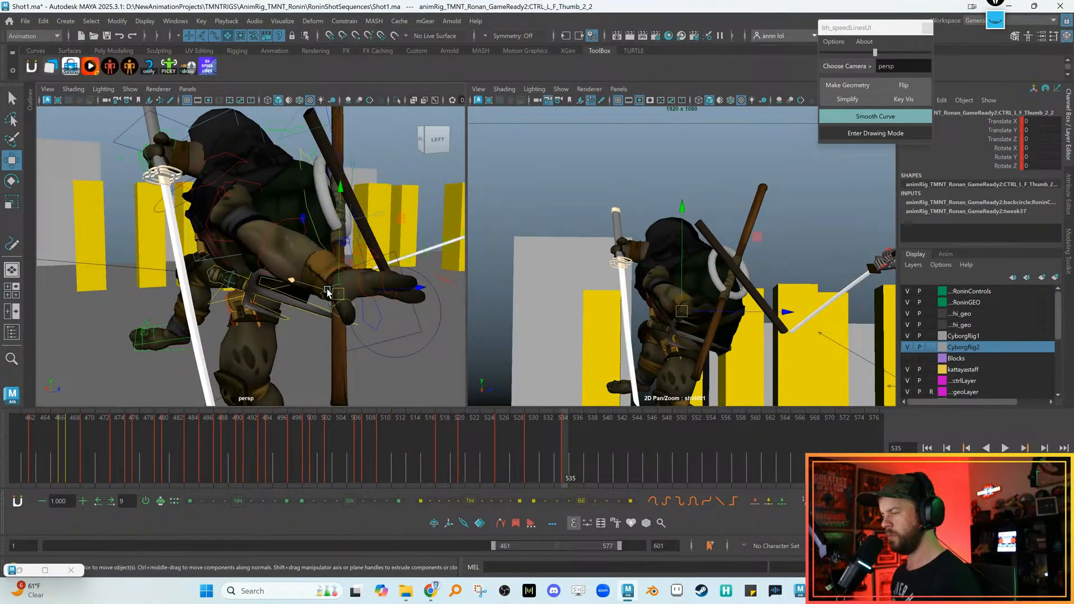
key("e")
left_click_drag(588, 335, 654, 325)
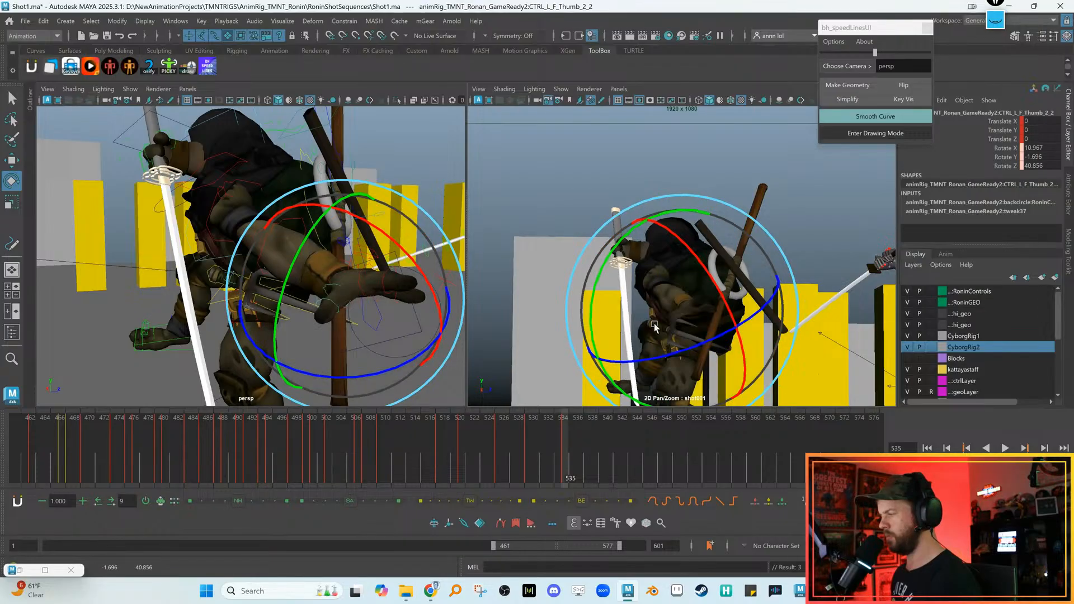
key("w")
left_click_drag(358, 290, 390, 303, "alt")
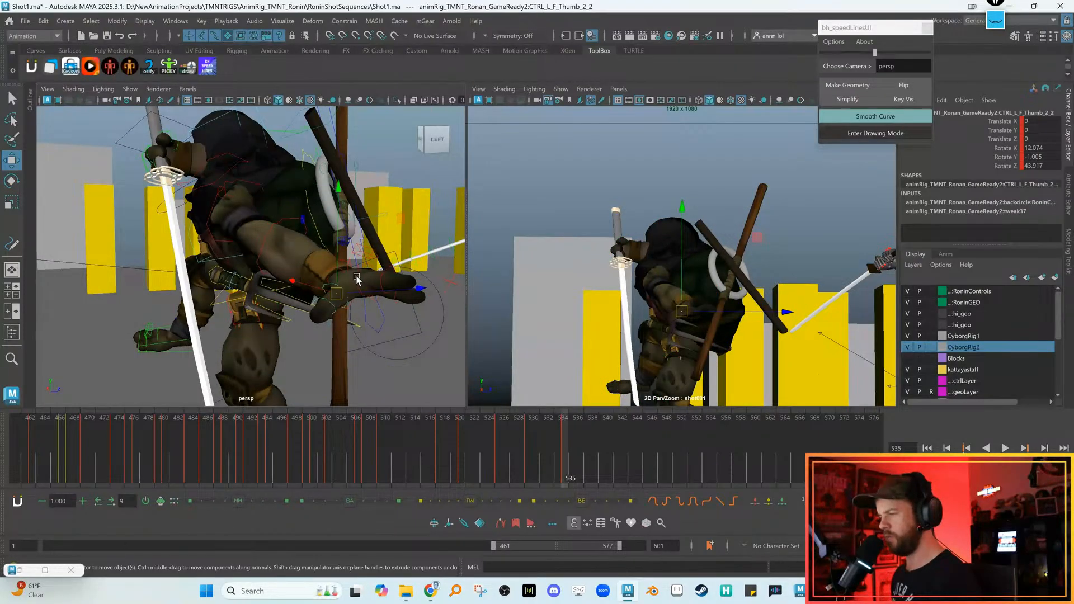
Adjust the left hand's finger pose, rotating the base of the pinkie to about -11, 13, 27 degrees
left_click(735, 291)
key("e")
left_click_drag(710, 284, 730, 276)
key("w")
left_click_drag(414, 295, 391, 284, "alt")
left_click(371, 276)
key("e")
mouse_move(706, 282)
left_mouse_down()
mouse_move(719, 268)
mouse_move(715, 285)
left_mouse_up()
key("s")
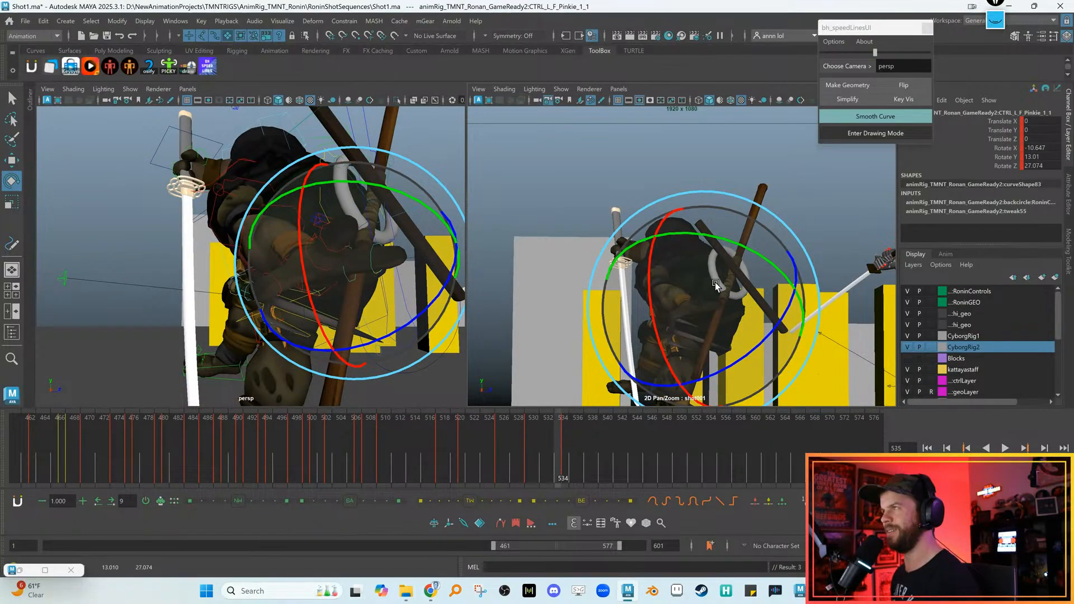
key("w")
left_click_drag(386, 257, 311, 266, "alt")
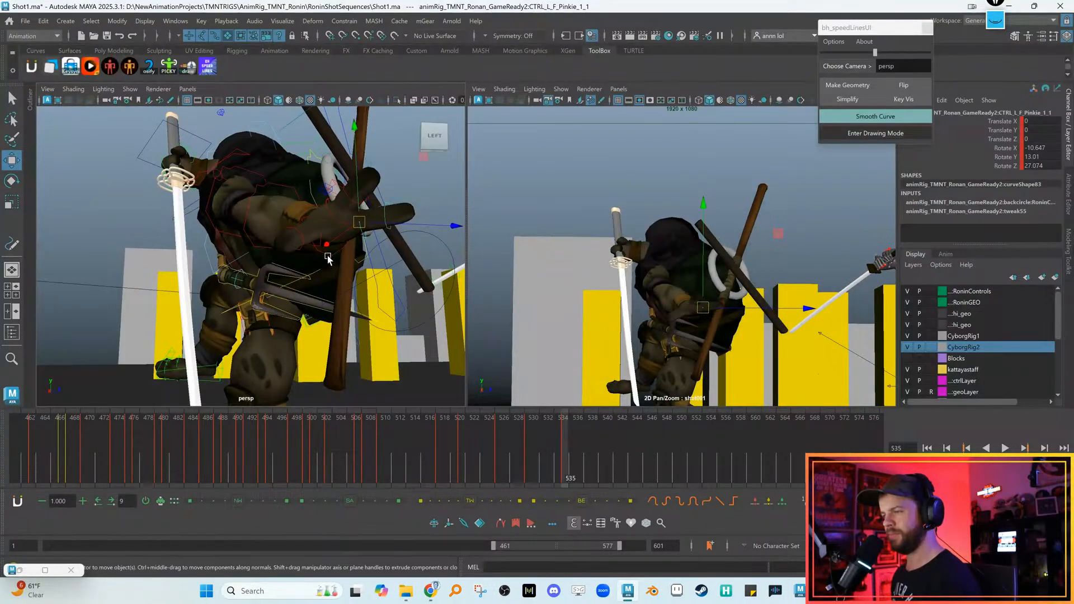
Rotate the left wrist to about 18, -8, 37 degrees, checking the hand's motion against frame 534
left_click(329, 257)
key("e")
key("alt+comma")
key("alt+period")
key("alt+comma")
key("alt+period")
left_click_drag(647, 334, 667, 350)
Compare frames 534 and 535 and examine the left arm pose from several angles
key("alt+comma")
key("alt+period")
key("alt+comma")
key("alt+period")
key("w")
right_click_drag(391, 268, 296, 268, "alt")
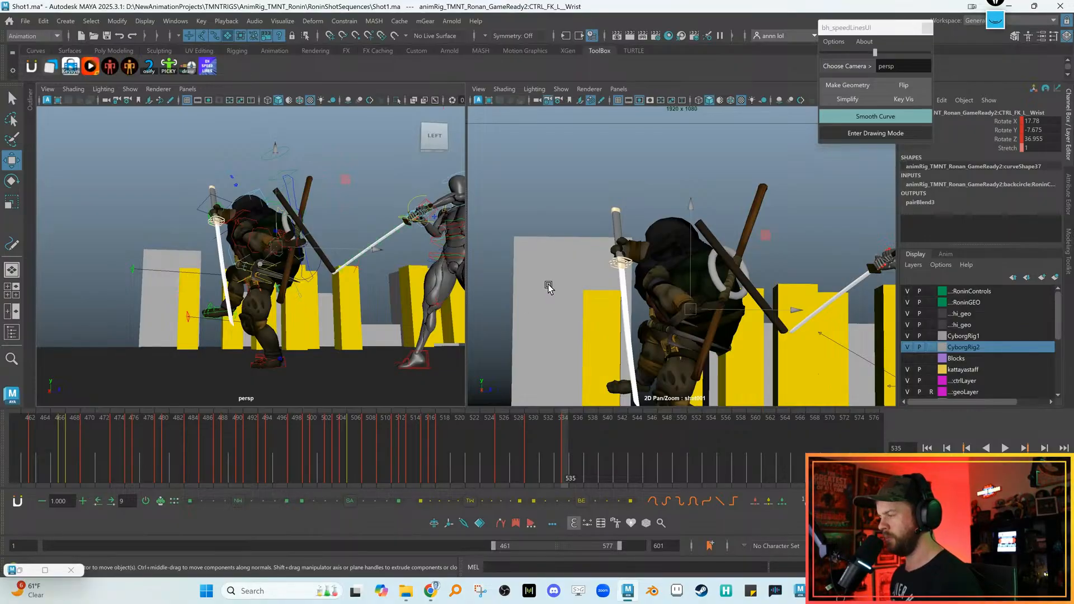
key("alt+comma")
key("alt+period")
key("alt+comma")
key("alt+period")
middle_click_drag(371, 296, 393, 285, "alt")
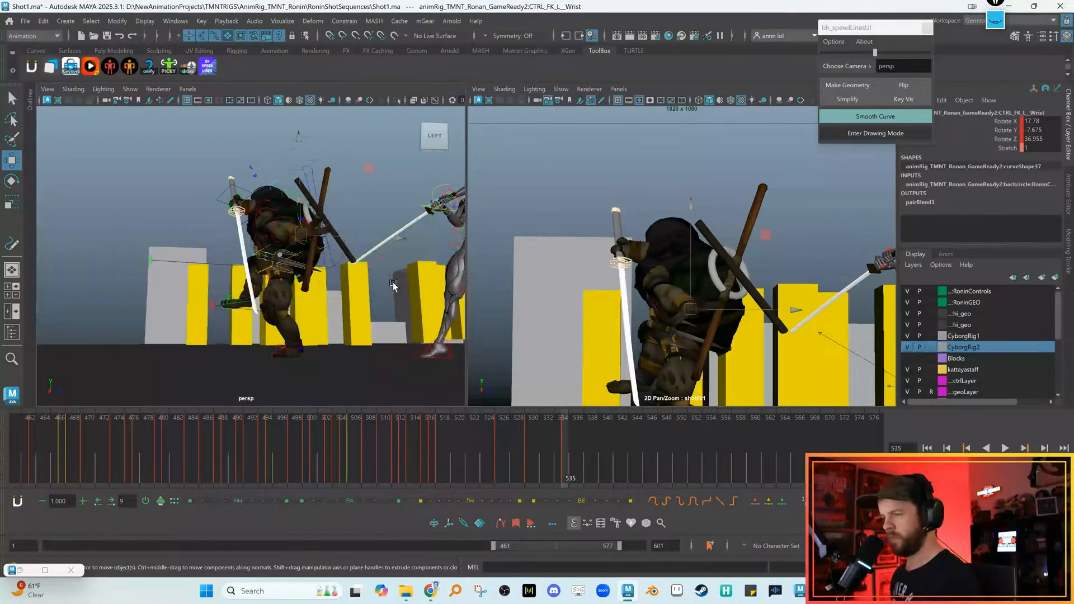
left_click_drag(393, 285, 370, 323, "alt")
right_click_drag(371, 323, 387, 336, "alt")
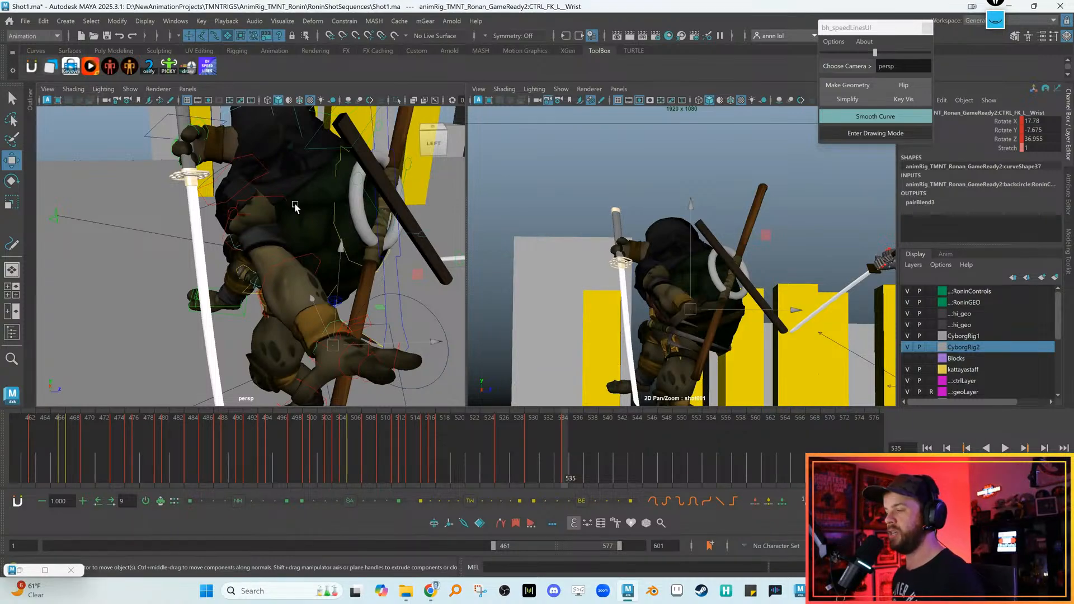
Rotate the left collar to about 5, 38, 14 degrees and key its rotation at frame 535
left_click_drag(290, 200, 256, 253, "alt")
left_click(245, 217)
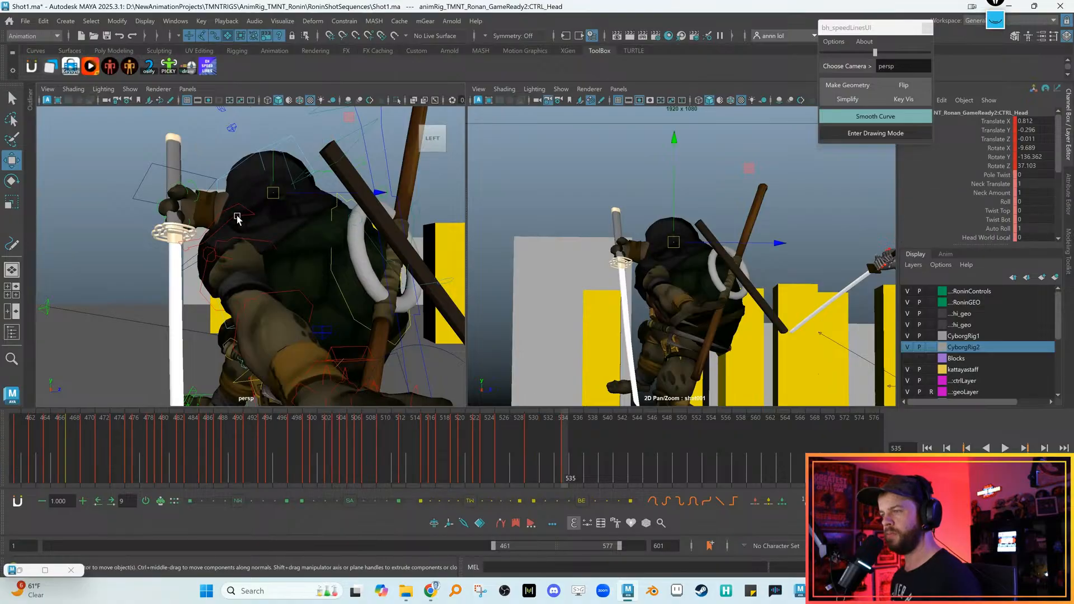
left_click(233, 219)
key("e")
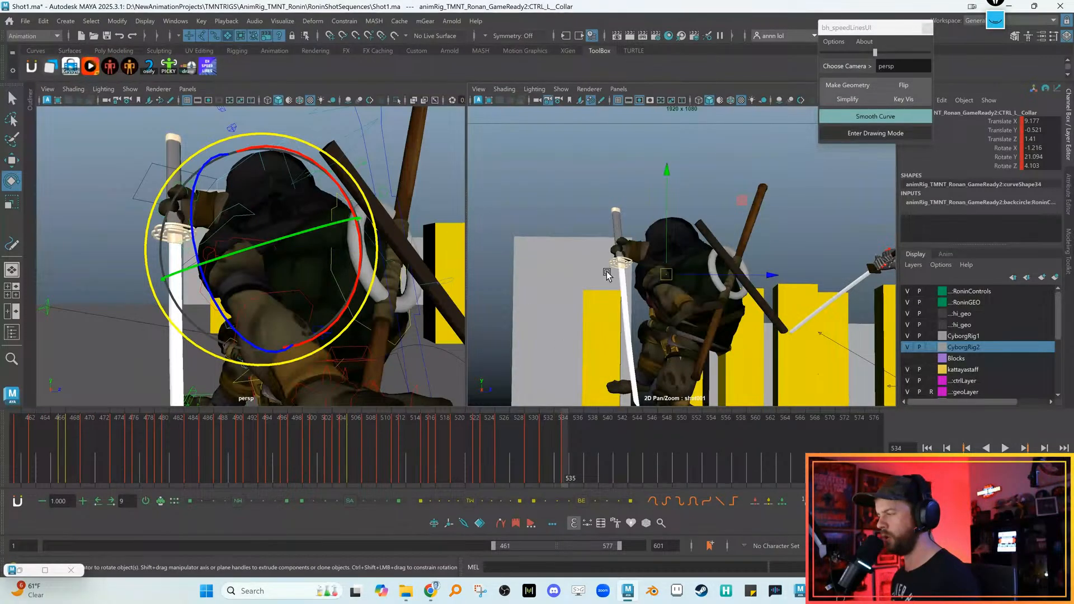
left_click_drag(630, 263, 657, 235)
key("shift+e")
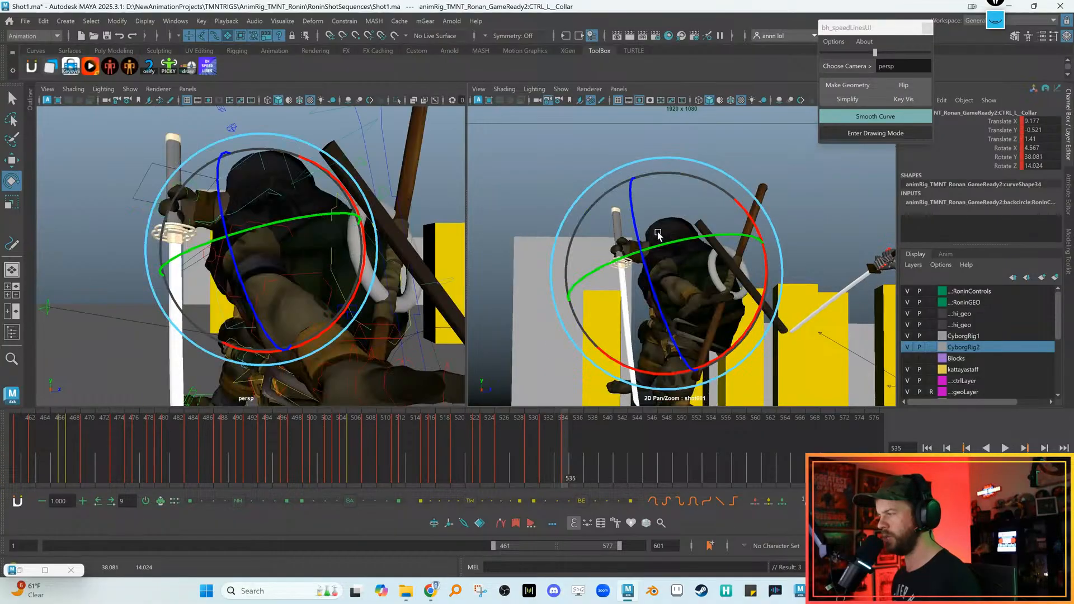
Compare the pose with frame 534 and rotate the left collar further to about 10, 56, 16 degrees
middle_click_drag(618, 278, 593, 237, "alt")
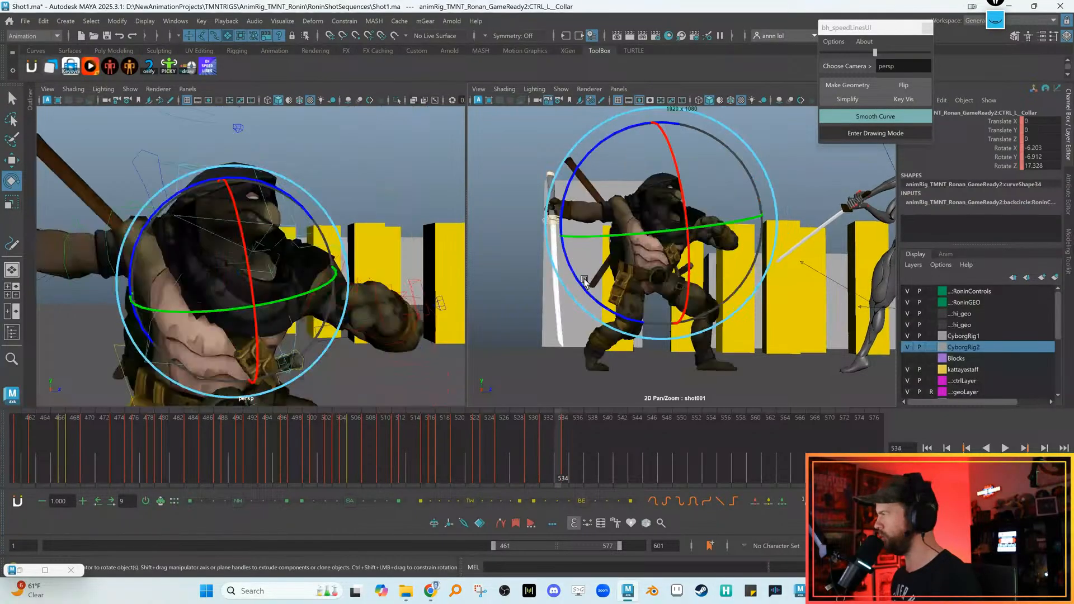
key("w")
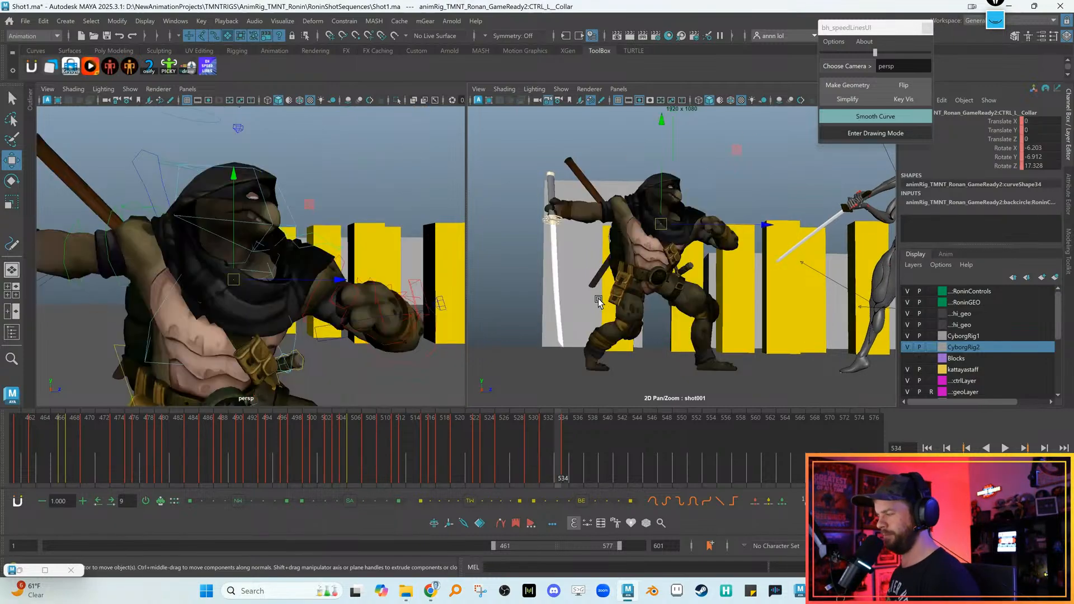
left_click_drag(352, 338, 290, 313, "alt")
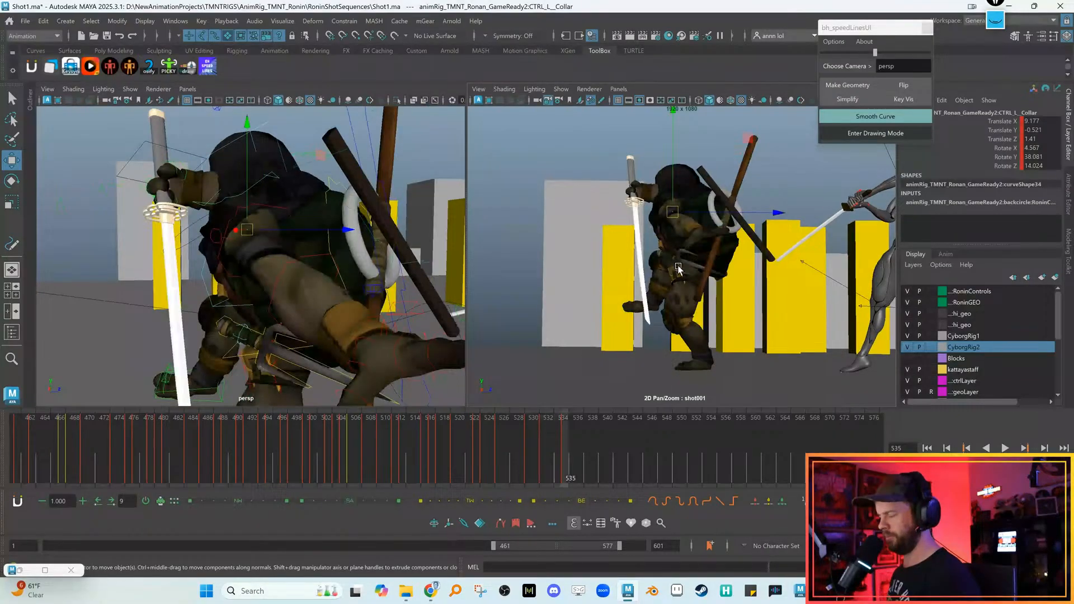
scroll(676, 262, "up", 5)
key("alt+comma")
key("alt+period")
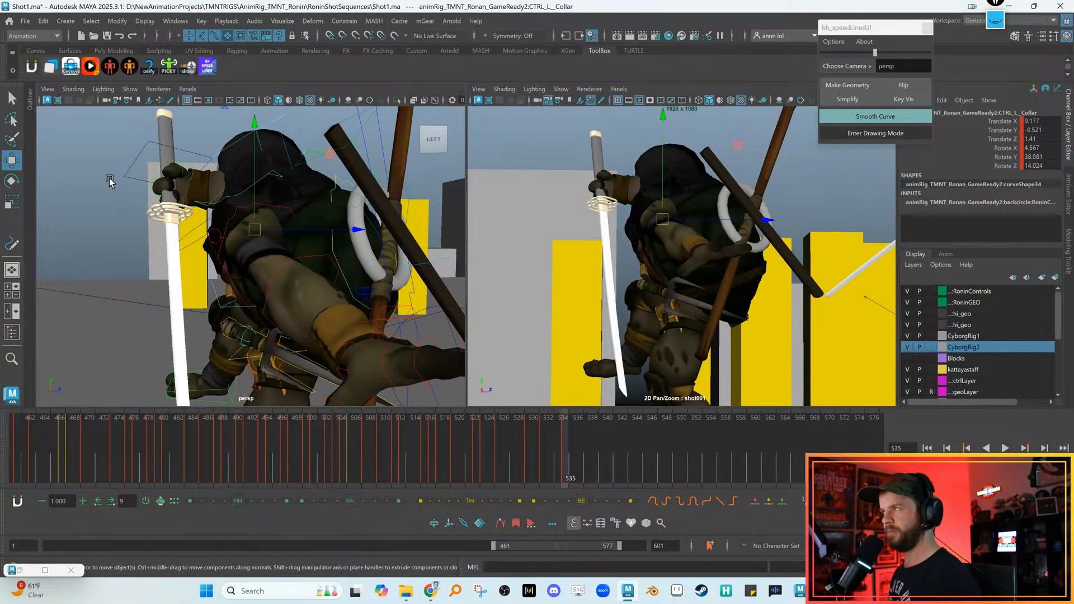
left_click(110, 182)
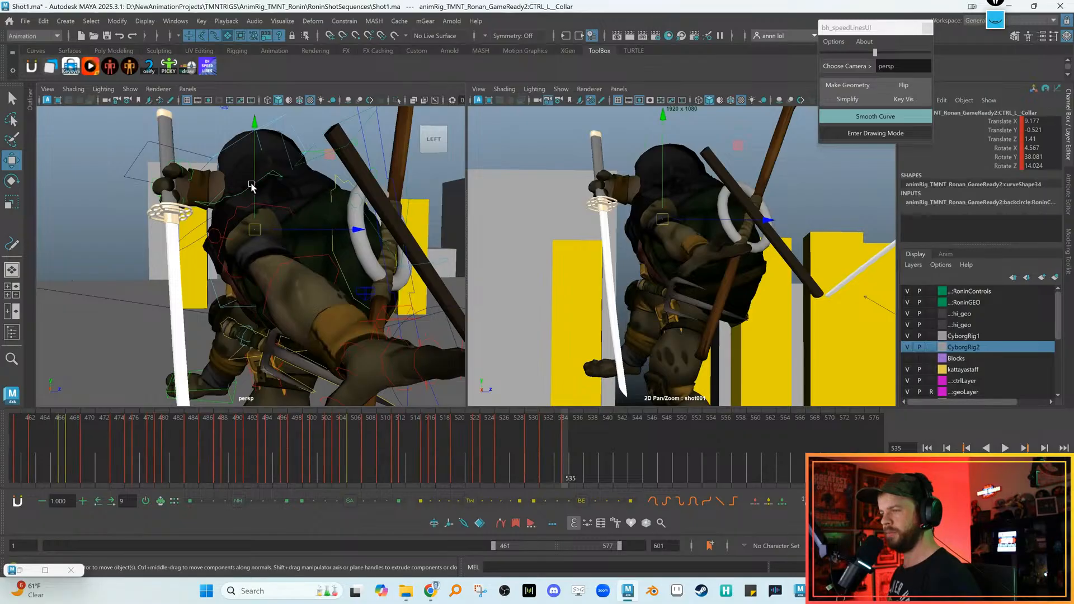
left_click(646, 215)
key("e")
left_click_drag(644, 214, 639, 223)
left_click_drag(384, 235, 273, 248, "alt")
key("w")
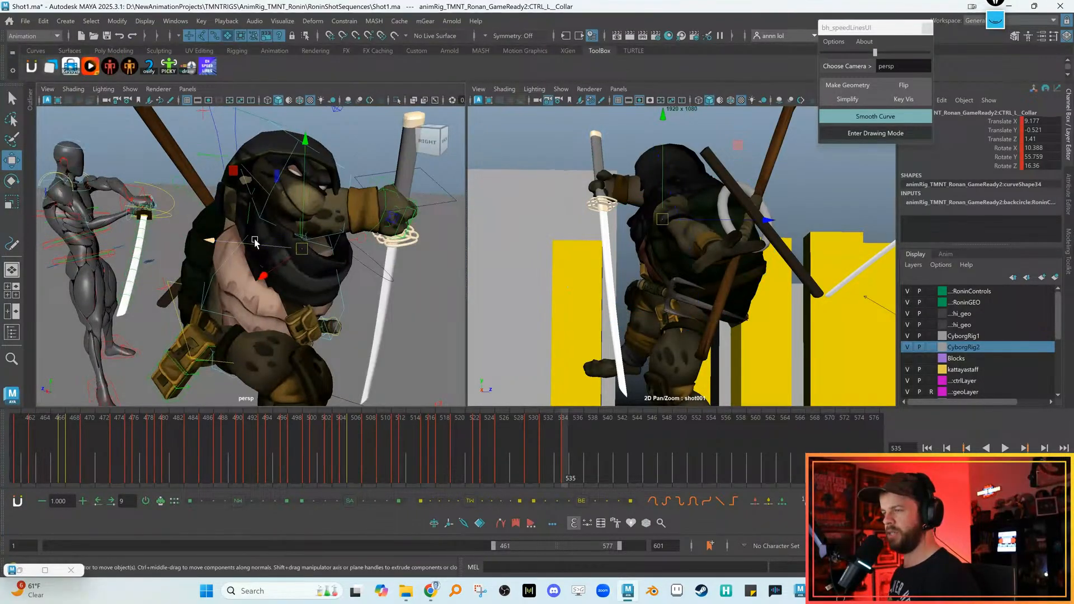
Reset the right shoulder control's rotation to zero at frame 535
left_click(248, 212)
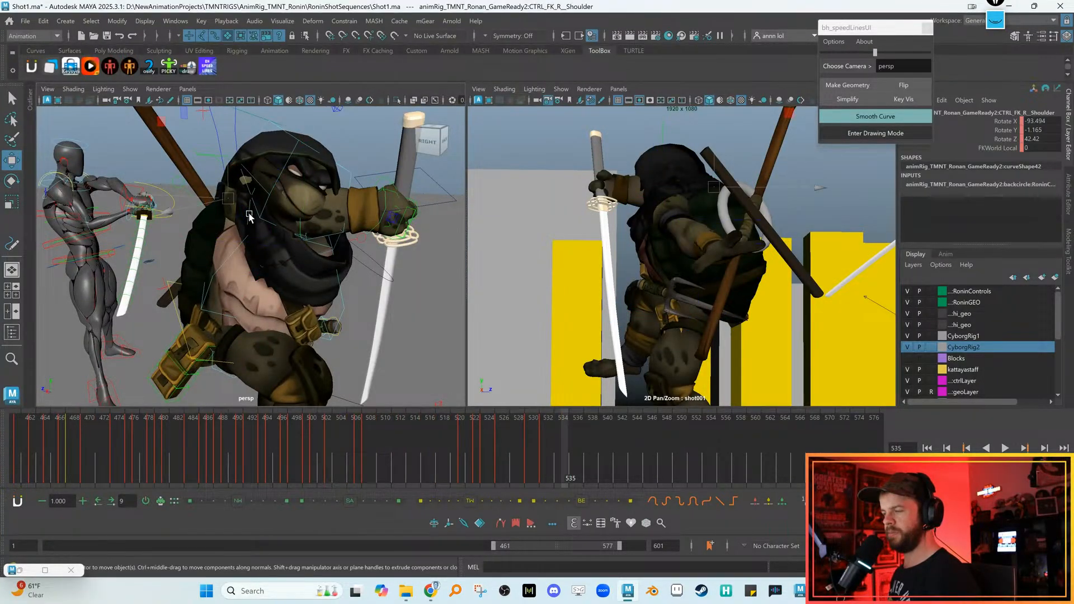
key("alt+r")
left_click_drag(270, 239, 273, 242, "alt")
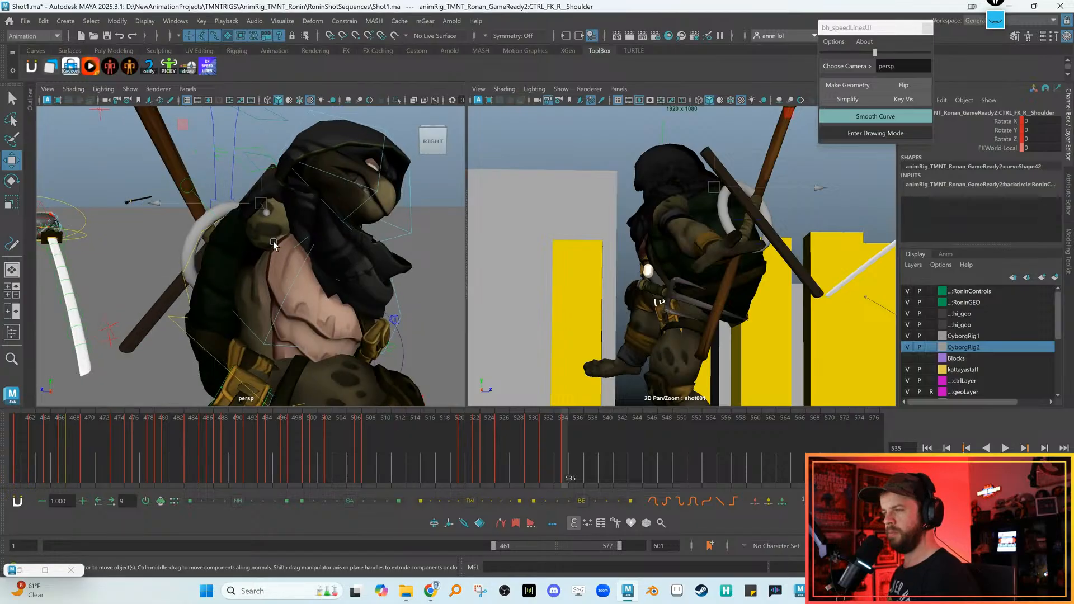
Reposition the right collar with translation about -29, 1, -15 and rotation about -1, 6, 5 degrees
left_click(246, 174)
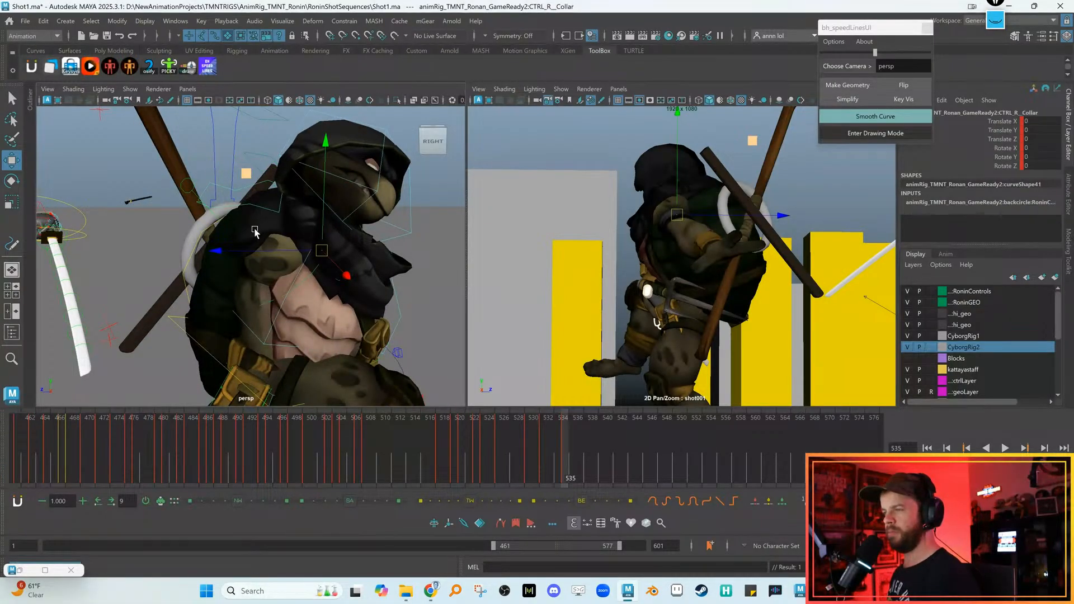
key("e")
mouse_move(241, 247)
left_mouse_down()
mouse_move(273, 259)
mouse_move(246, 255)
mouse_move(271, 240)
mouse_move(238, 232)
left_mouse_up()
key("w")
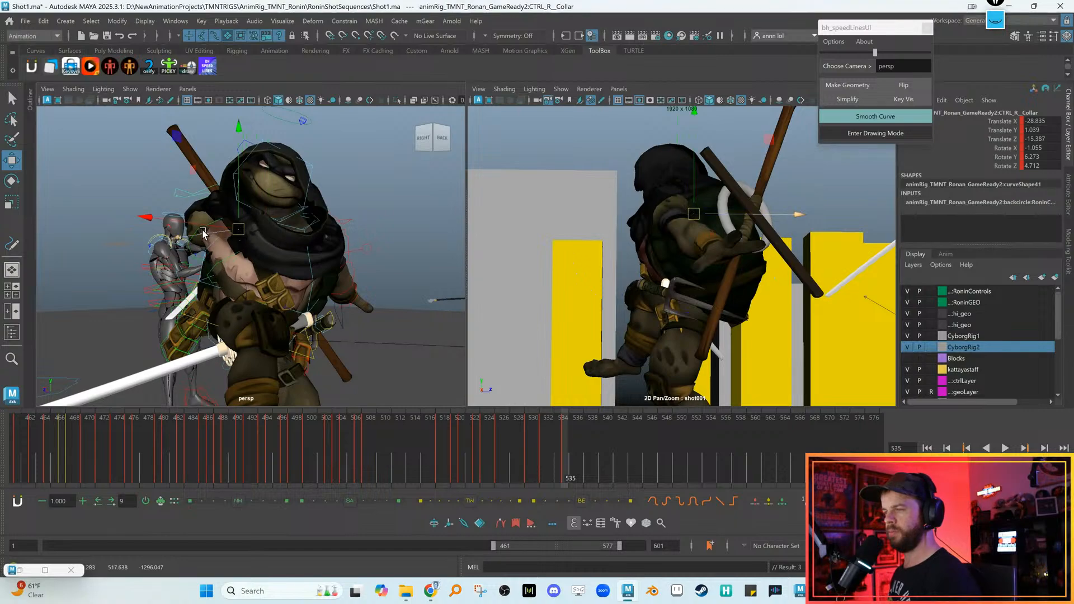
Rotate the right shoulder to about -78, 45, -66 degrees to lower the sword arm, and compare it with frame 534
left_click(201, 232)
left_click(199, 232)
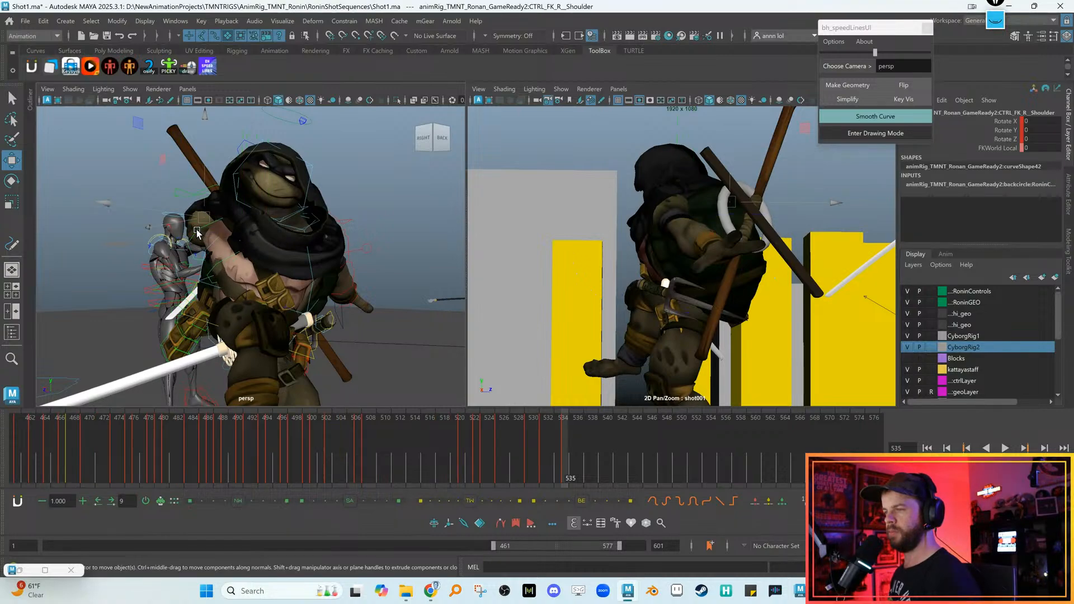
key("e")
left_click_drag(200, 232, 200, 242)
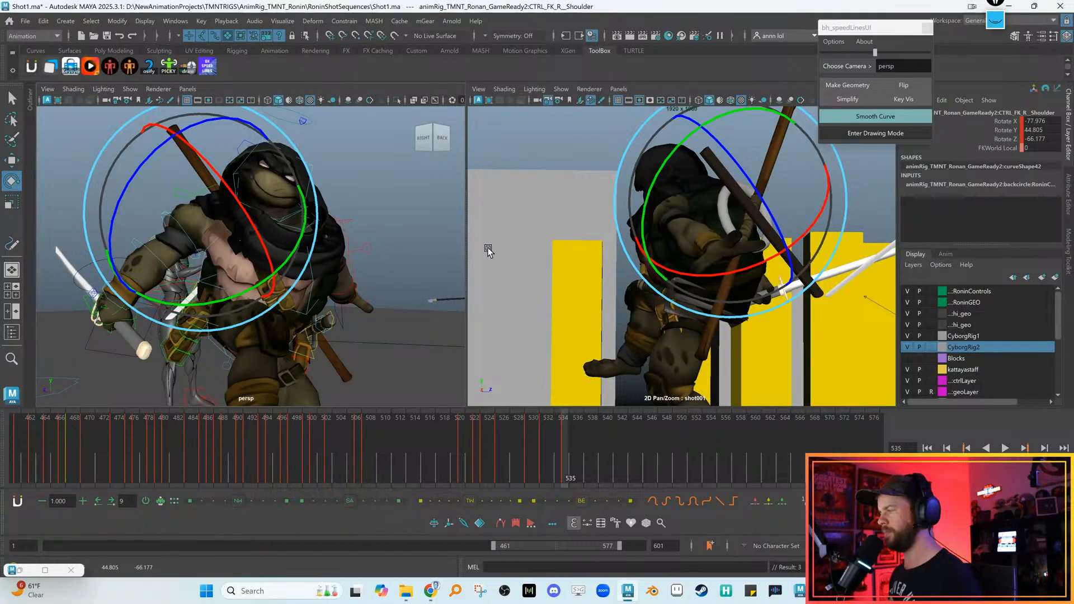
key("f")
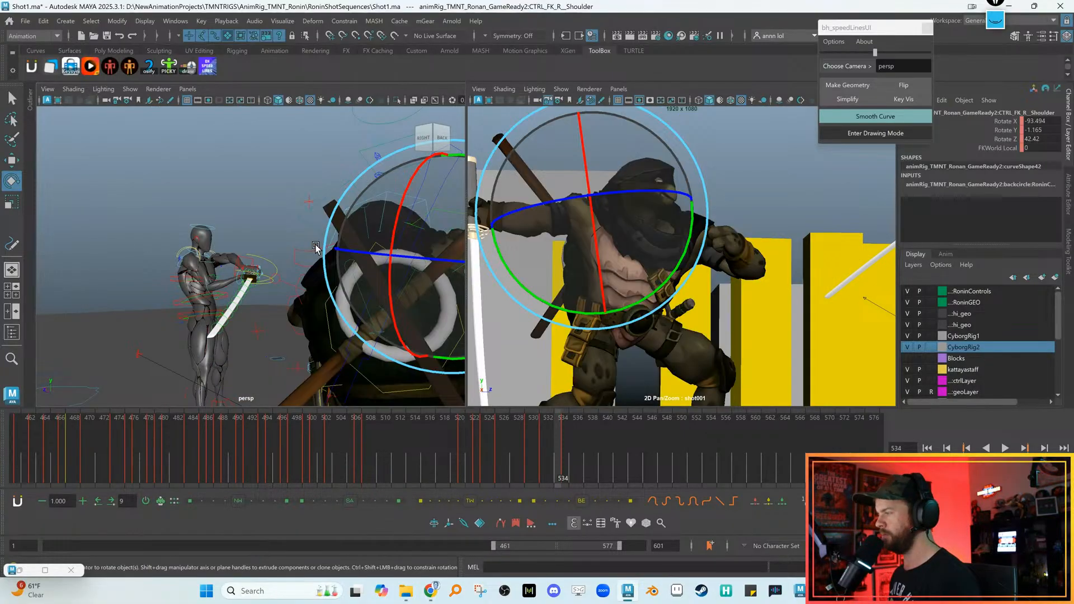
key("alt+comma")
key("alt+period")
left_click_drag(286, 269, 316, 258, "alt")
key("w")
middle_click_drag(297, 259, 309, 274, "alt")
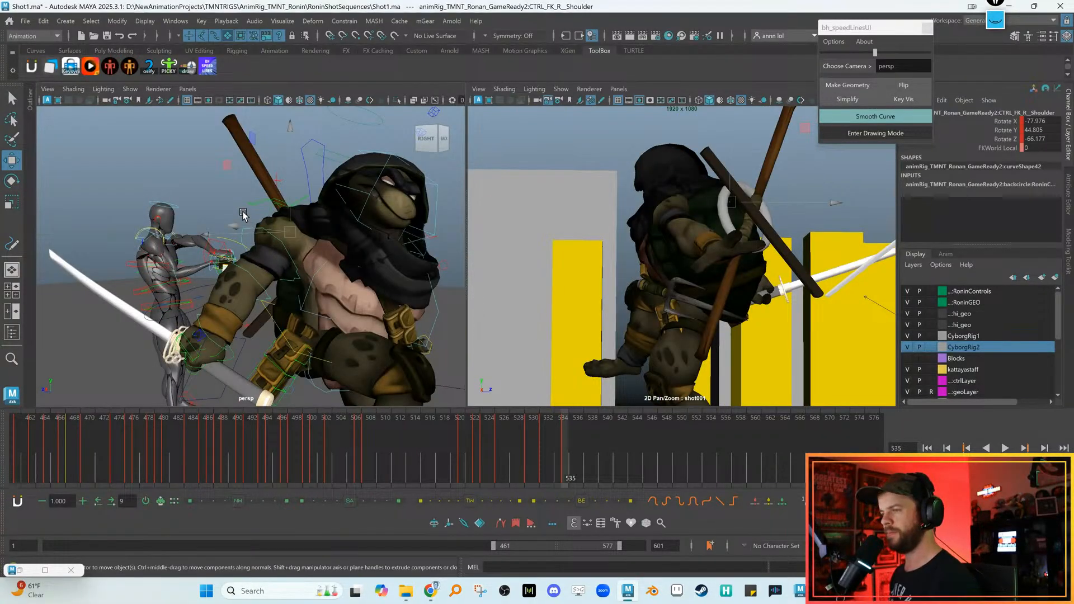
left_click(258, 228)
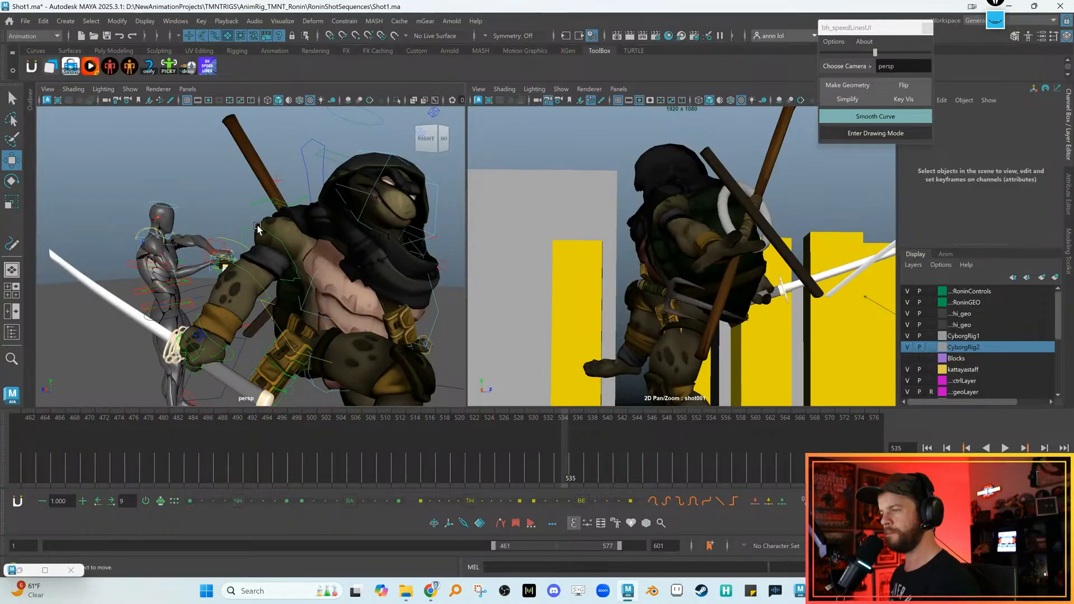
left_click(261, 229)
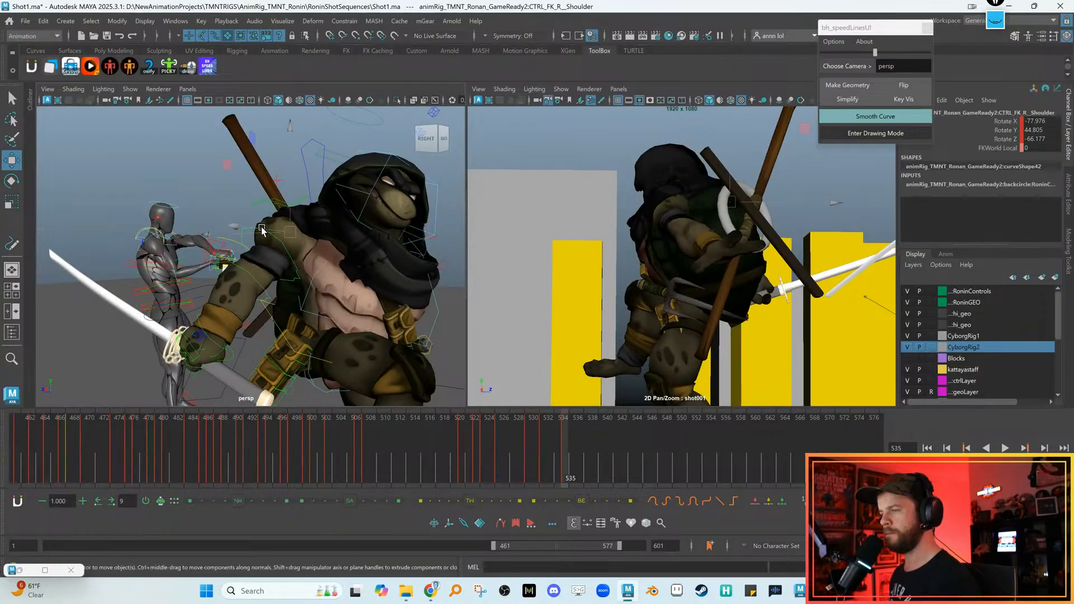
key("e")
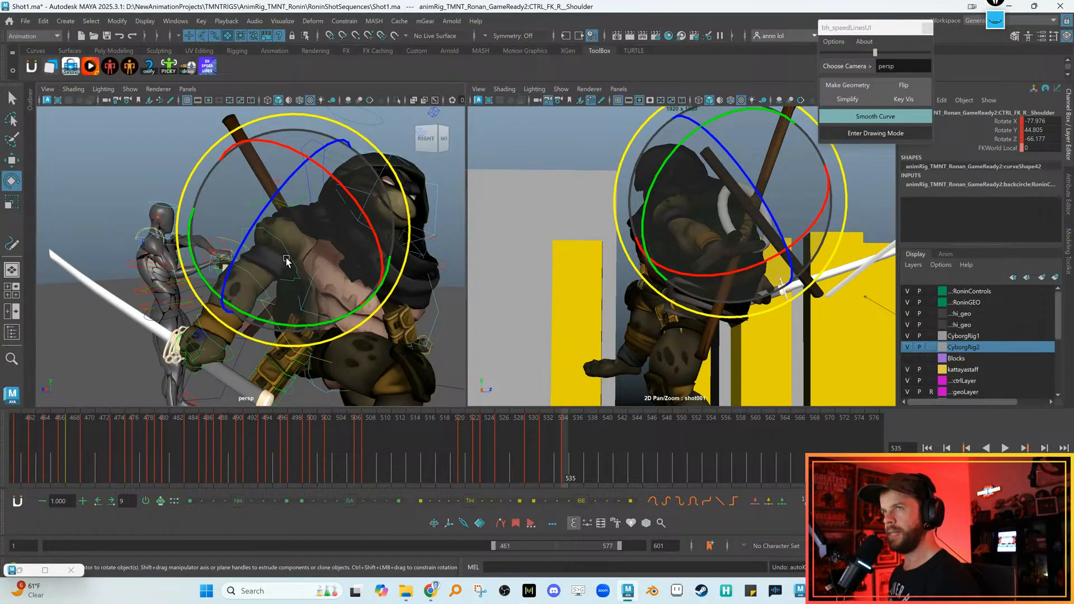
left_click_drag(291, 241, 311, 261)
key("w")
key("ctrl+z")
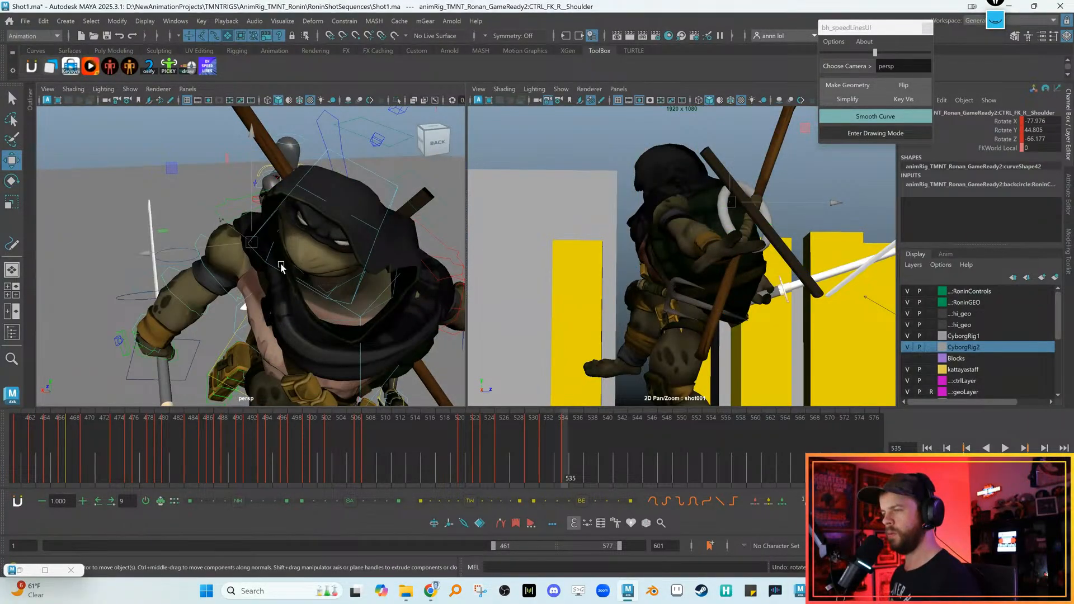
left_click(215, 291)
mouse_move(215, 291)
left_mouse_down("alt")
mouse_move(269, 289)
mouse_move(264, 272)
left_mouse_up("alt")
key("alt+a")
key("ctrl+z")
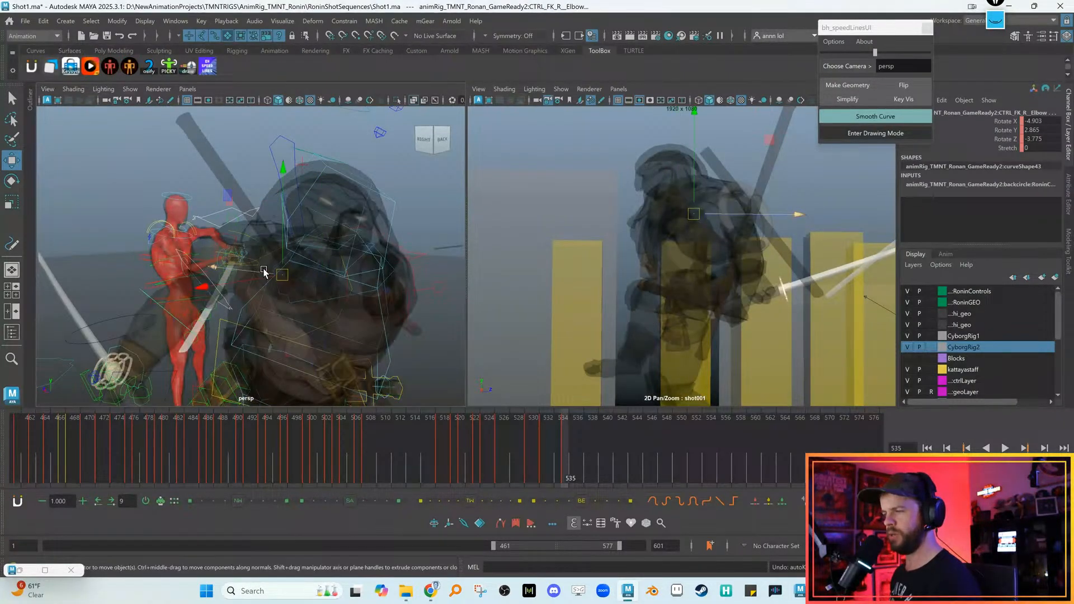
Rotate the right collar to about -4, -34, 24 degrees at frame 535
left_click(211, 199)
left_click(218, 214)
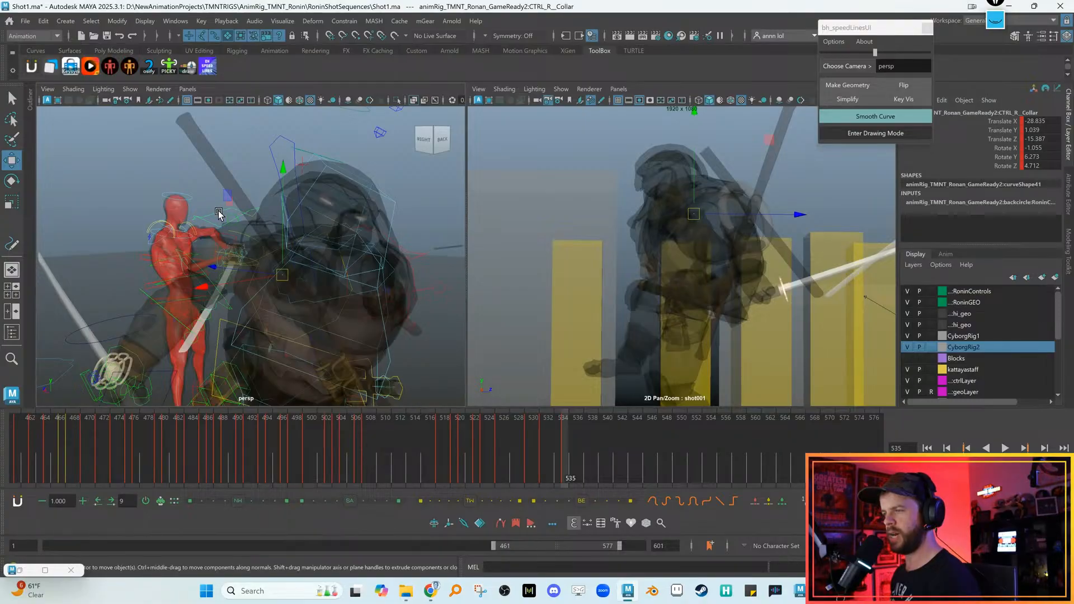
key("alt+a")
key("e")
mouse_move(218, 219)
left_mouse_down()
mouse_move(276, 274)
mouse_move(338, 263)
left_mouse_up()
key("w")
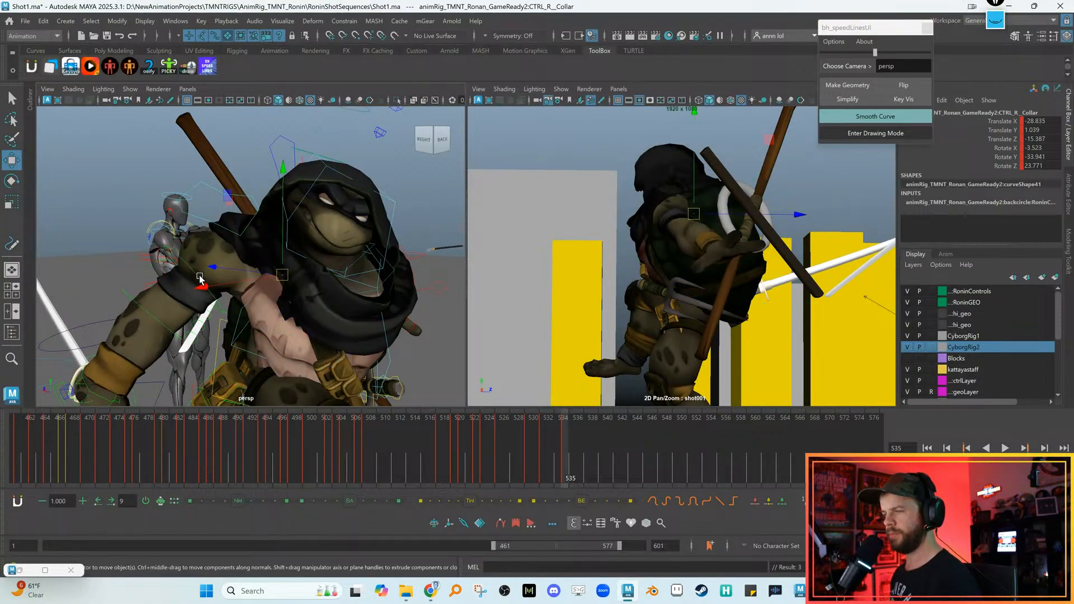
left_click(196, 273)
left_click_drag(595, 473, 570, 496)
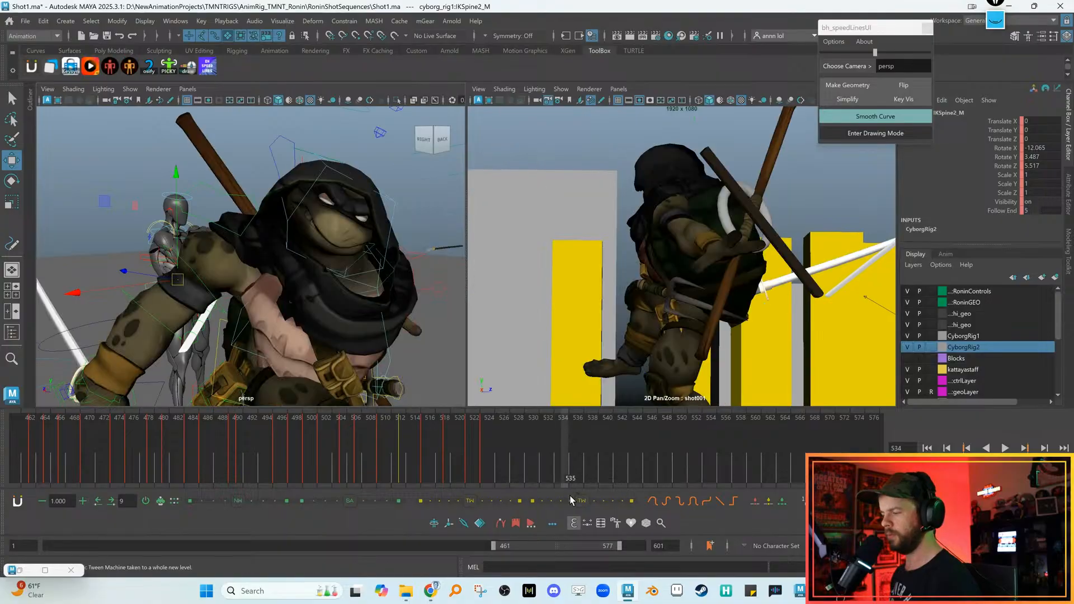
left_click(421, 500)
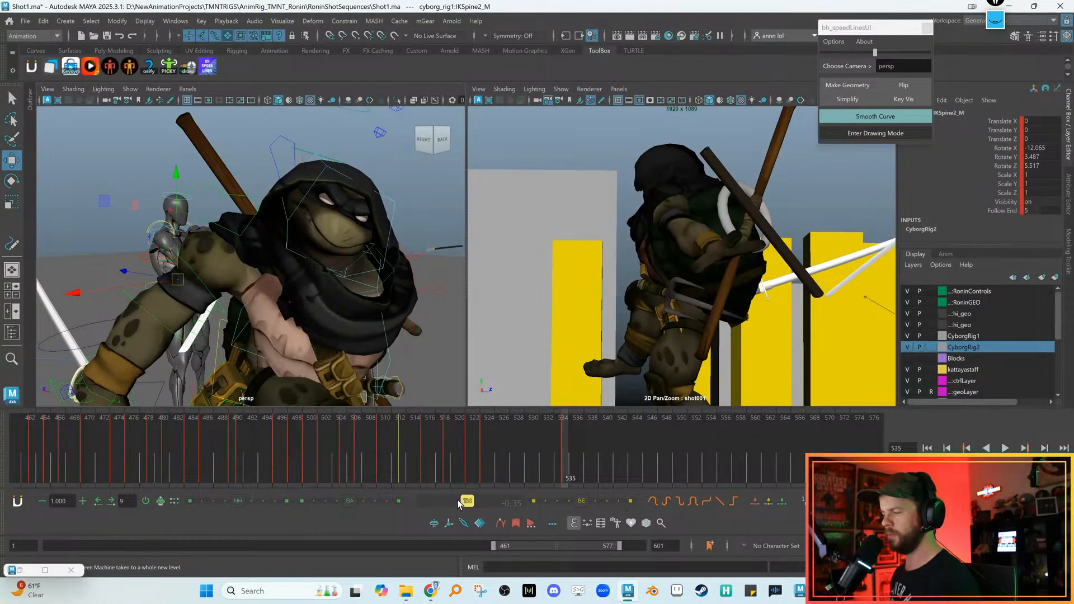
key("e")
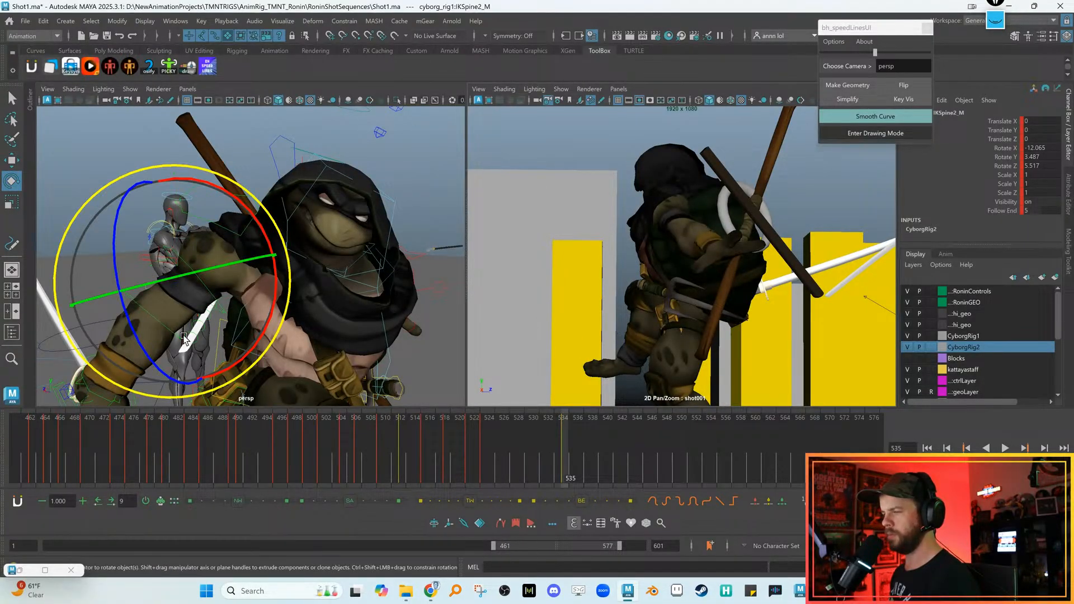
left_click_drag(221, 266, 230, 249)
key("ctrl+z")
key("w")
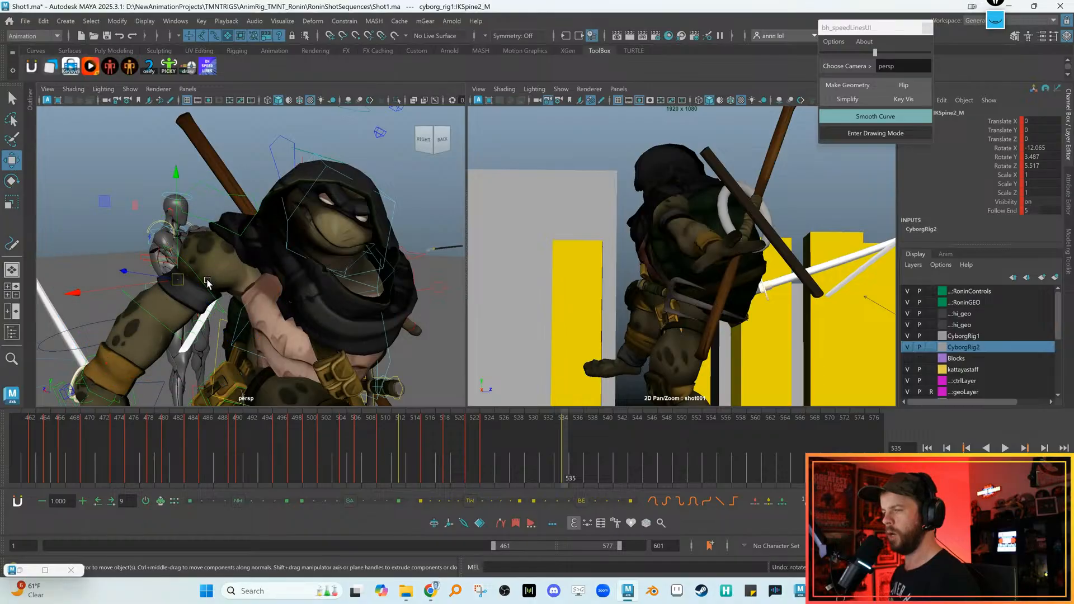
Blend the right shoulder at frame 535 back to its previous pose, with rotation about -93, -1, 42 degrees
left_click(200, 283)
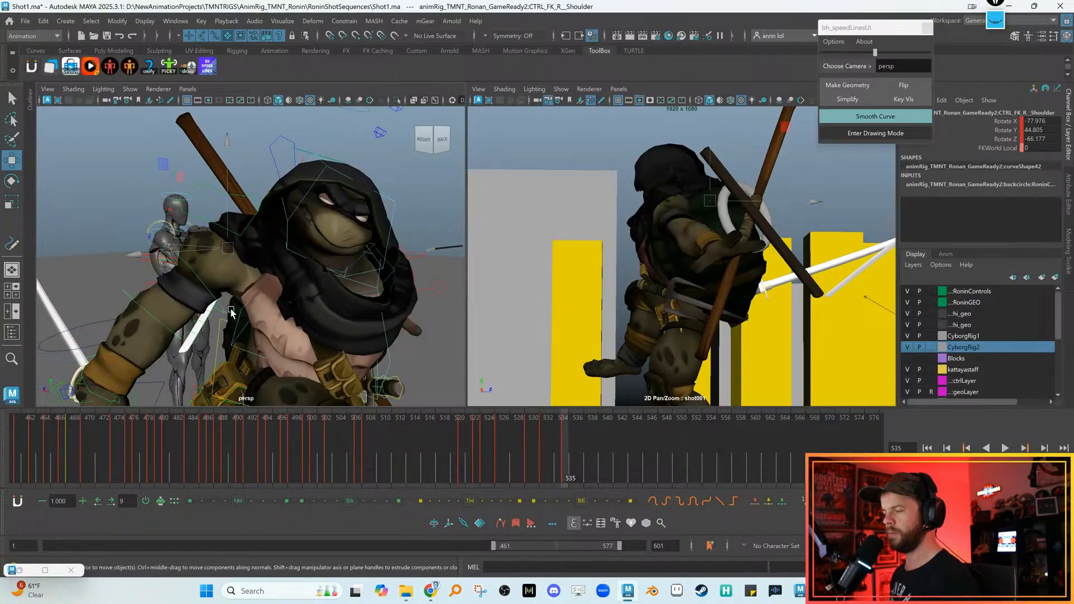
left_click(109, 237)
left_click_drag(108, 237, 169, 260, "alt")
left_click(206, 280)
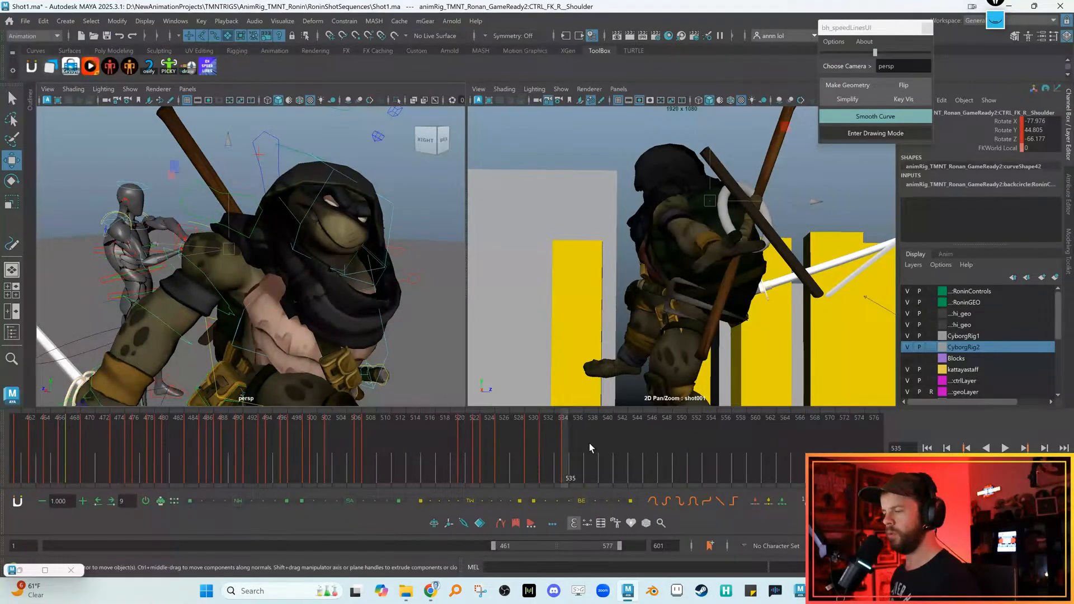
left_click_drag(467, 501, 451, 502)
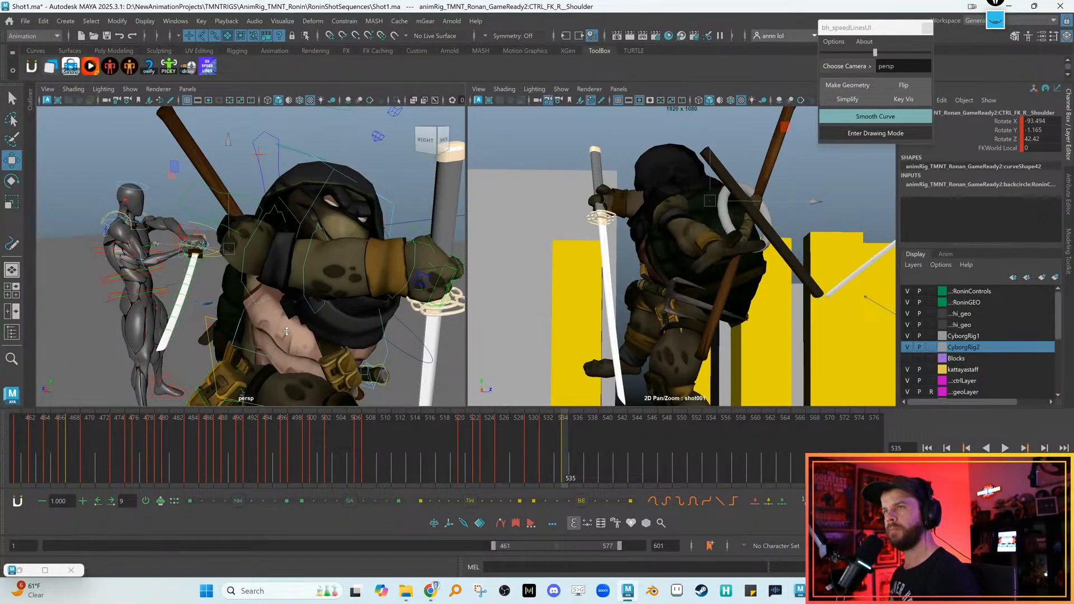
Rotate the right shoulder to about -89, 34, 18 degrees to swing the sword arm away from the chest
left_click_drag(326, 301, 307, 305, "alt")
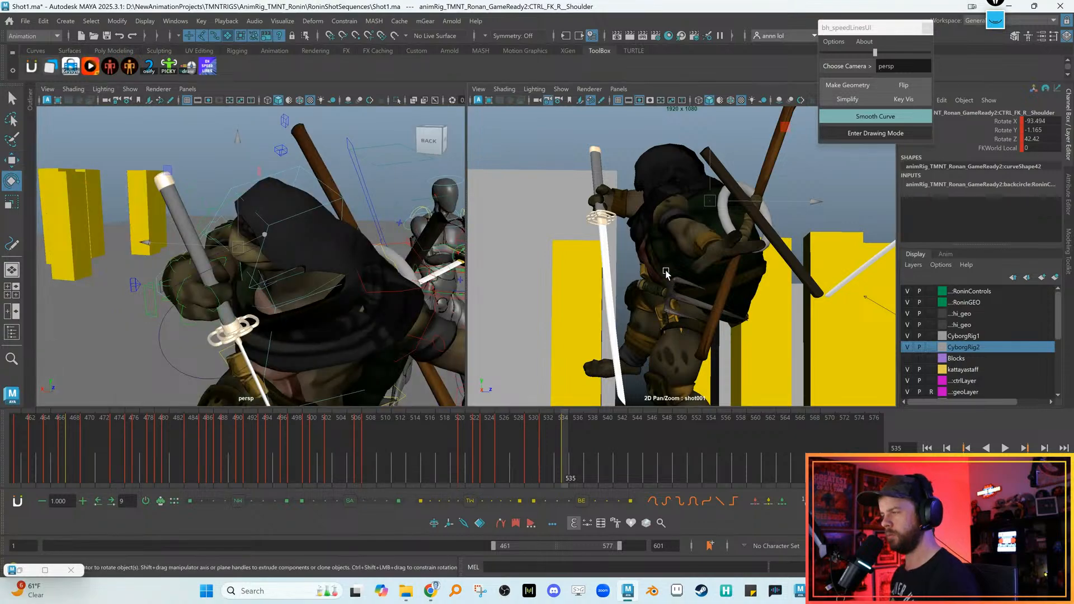
key("e")
left_click_drag(252, 263, 173, 305)
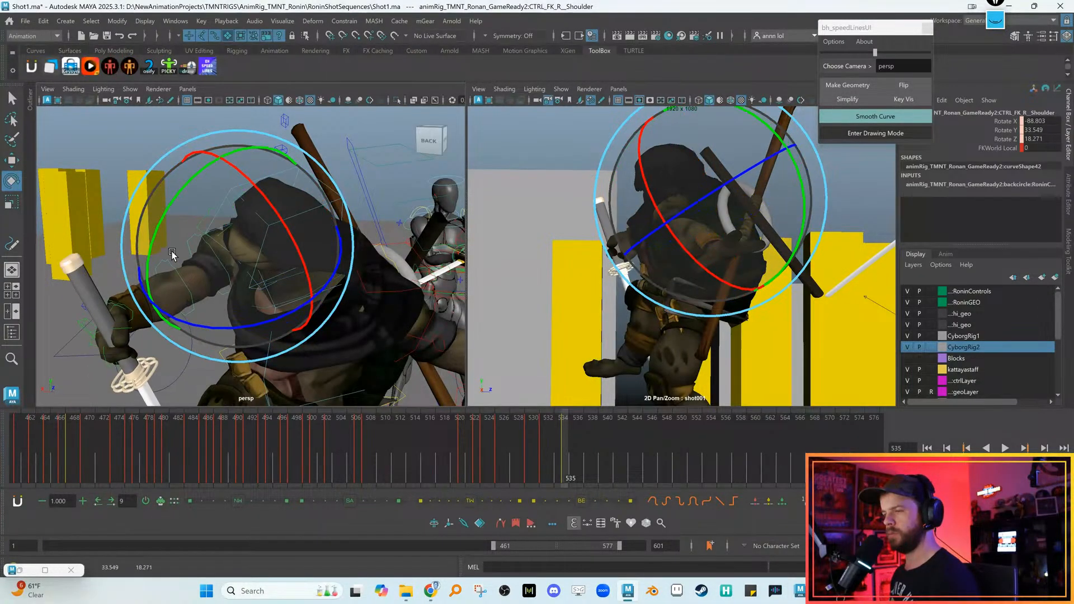
key("w")
Select the right hand's finger controls and apply the RightGrip pose from the ROnin folder of the pose library
left_click(132, 314)
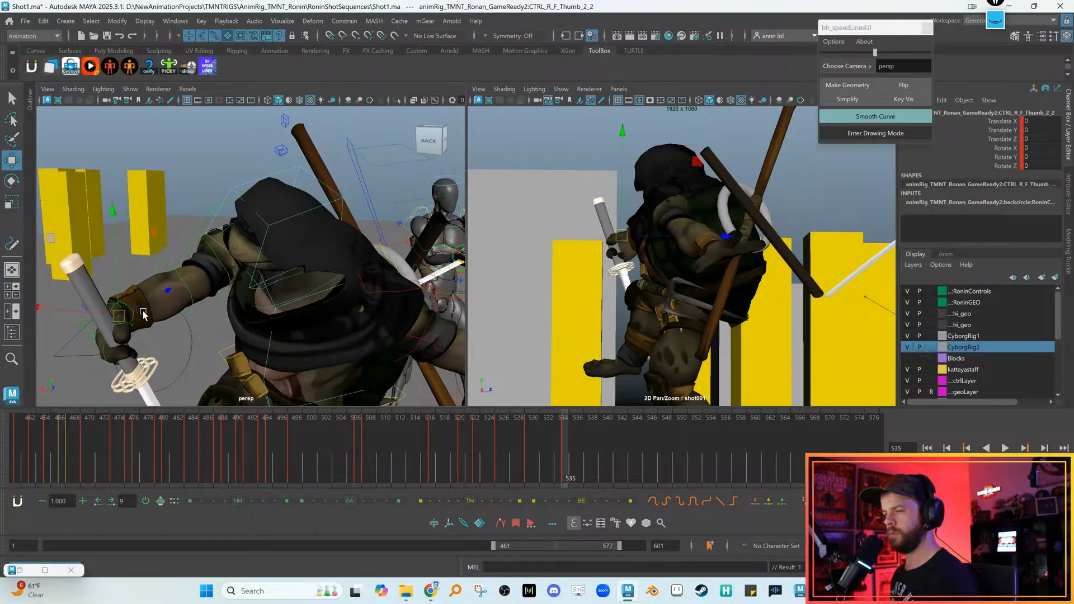
key("f")
left_click_drag(347, 326, 240, 278, "alt")
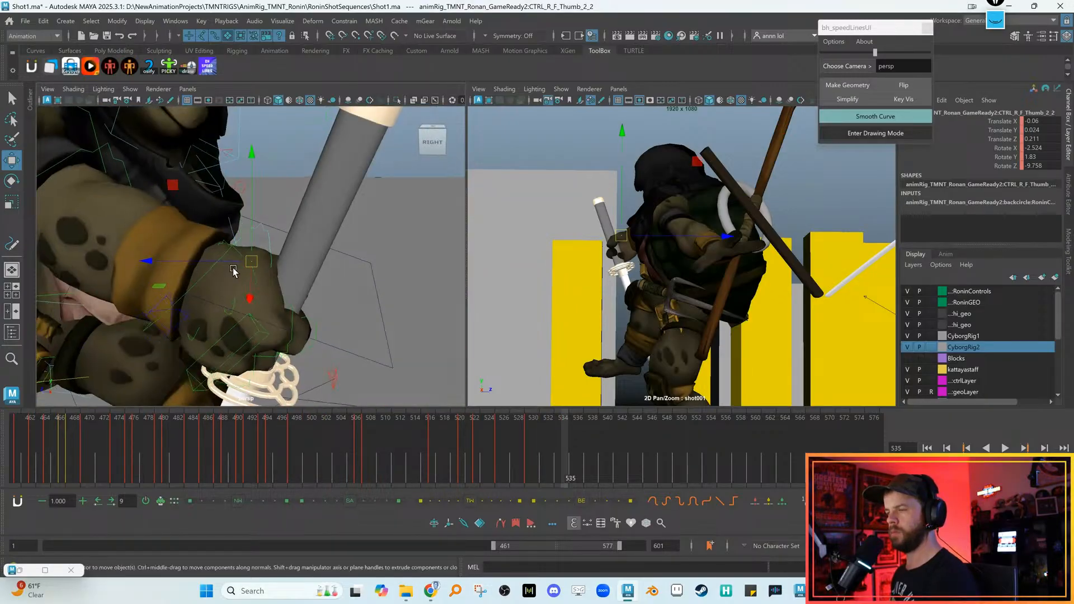
left_click(226, 251)
left_click(235, 244)
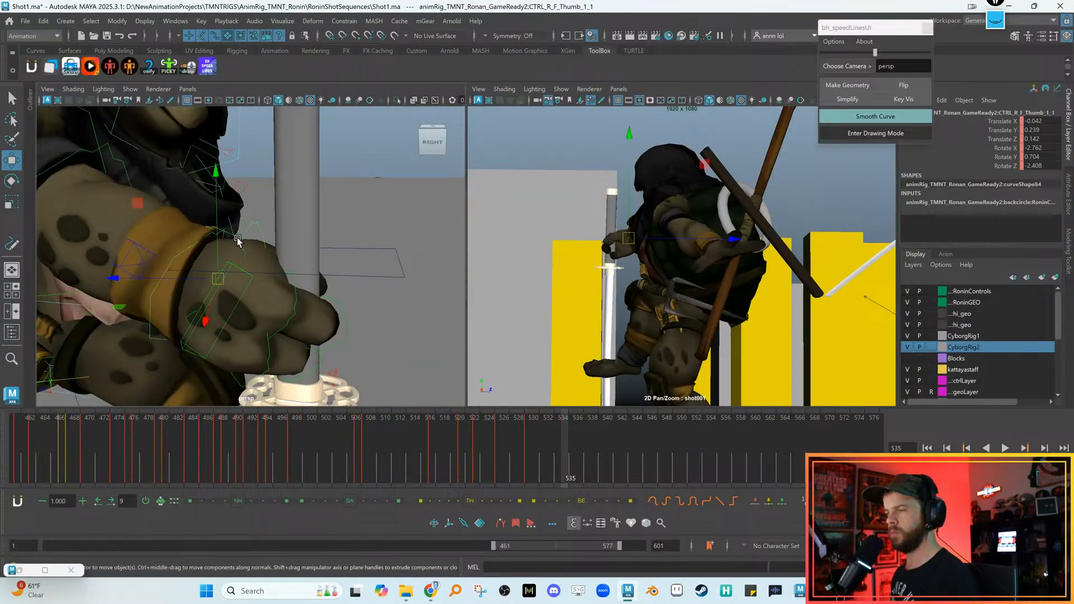
left_click(69, 67)
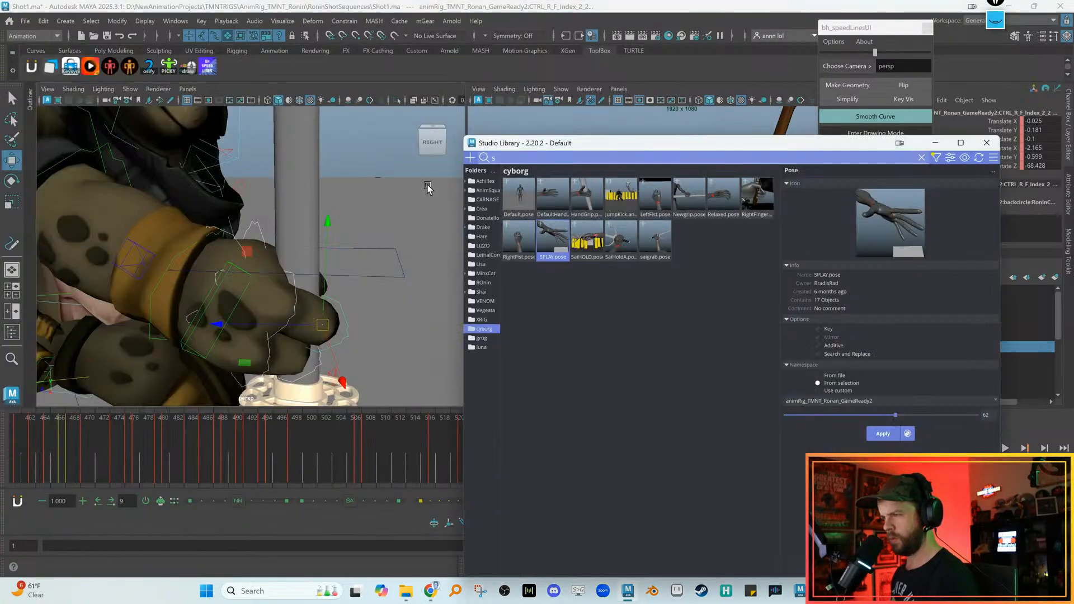
left_click(481, 246)
left_click(487, 228)
left_click(485, 302)
left_click(483, 283)
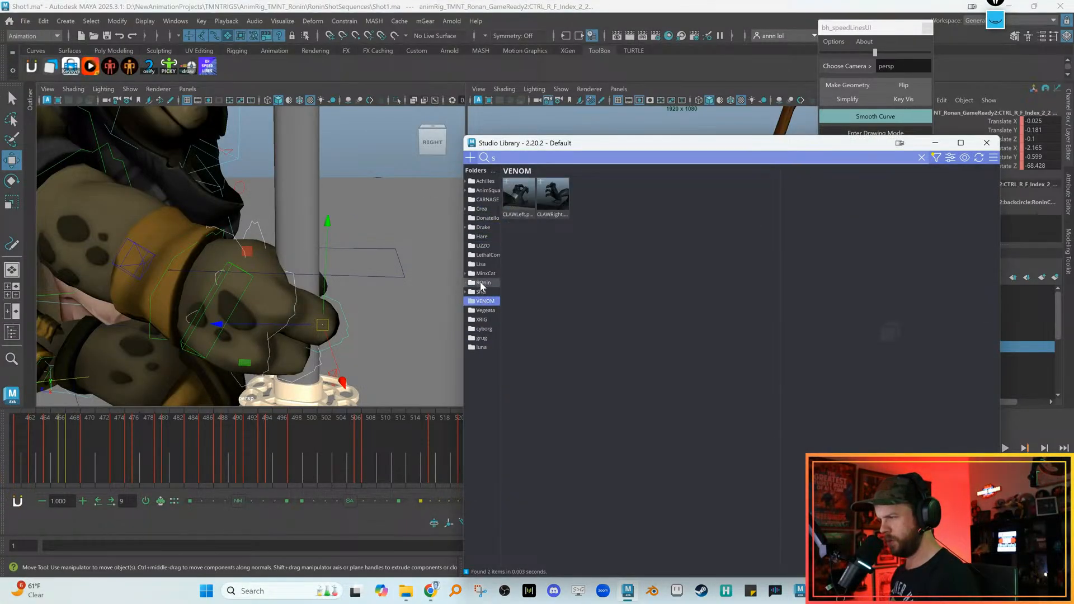
left_click(525, 241)
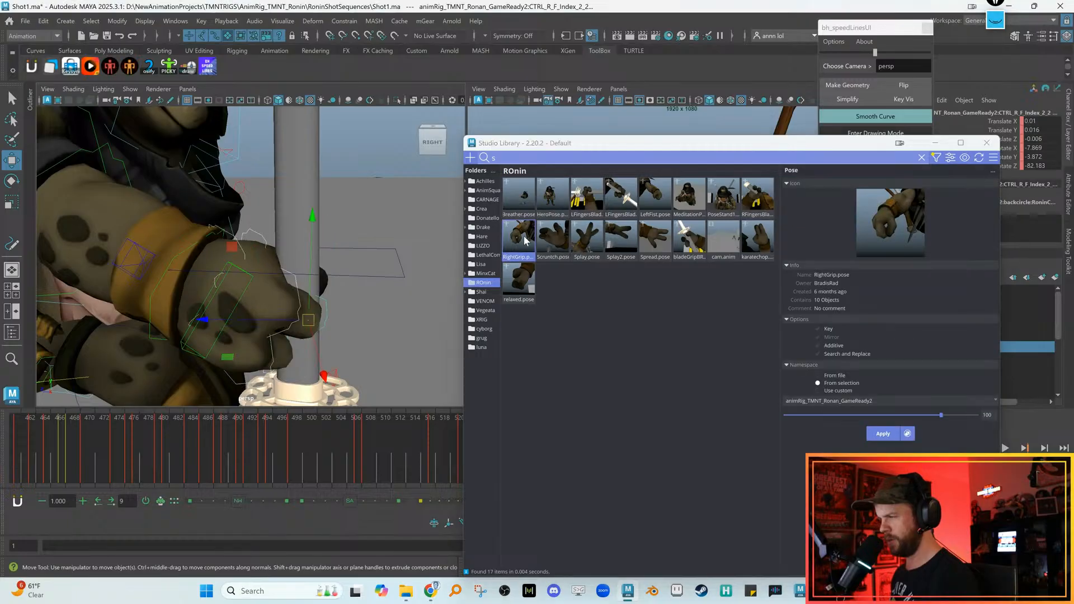
left_click(888, 28)
key("s")
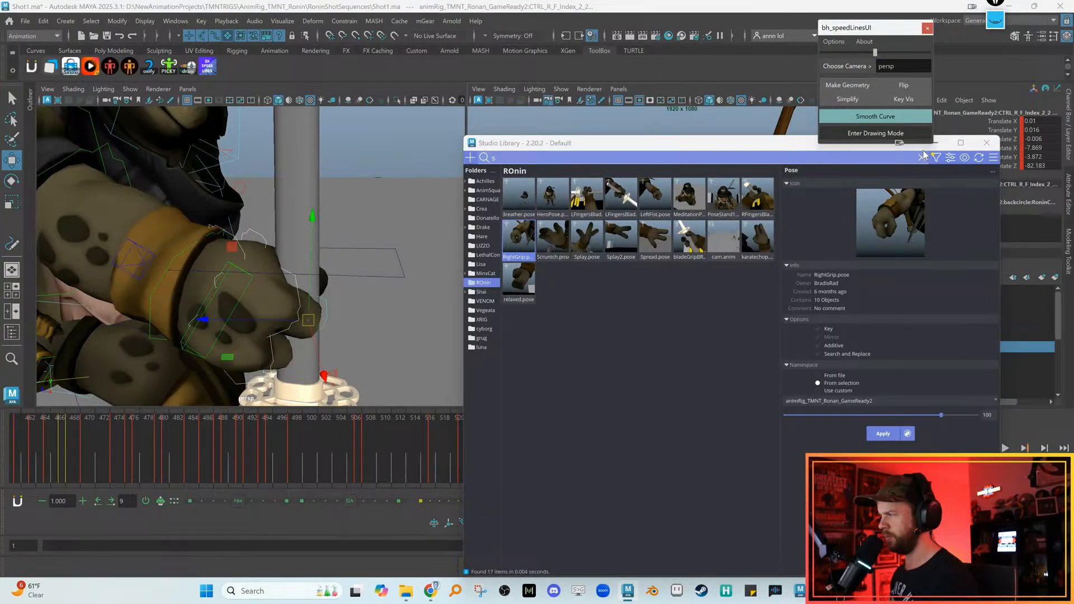
left_click(942, 148)
left_click(935, 144)
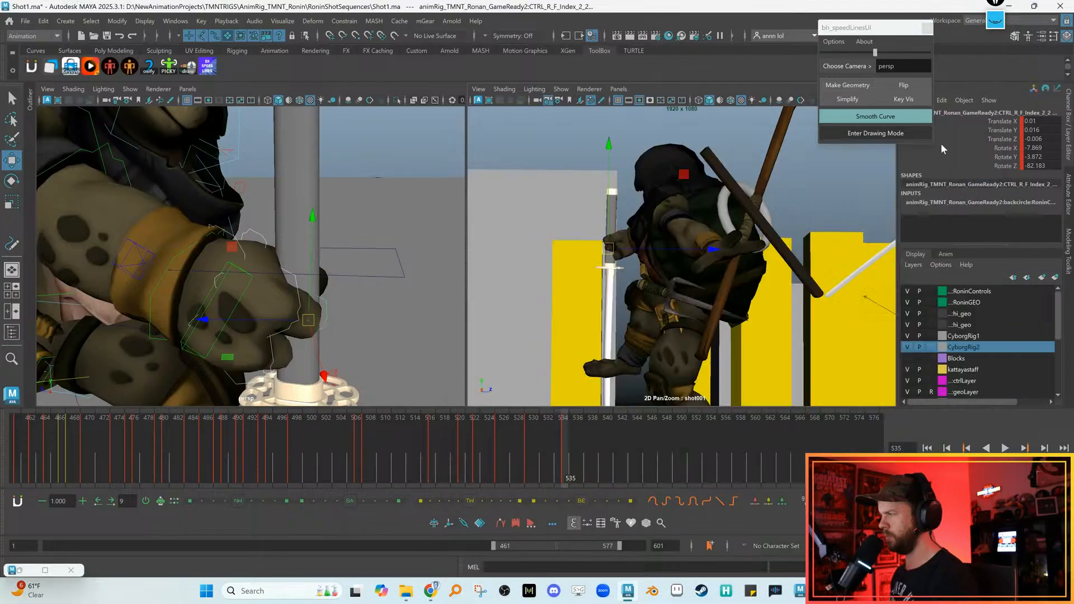
Blend the katana attach control to its previous pose, with zero translation and rotation about 196, 48, 9 degrees
key("e")
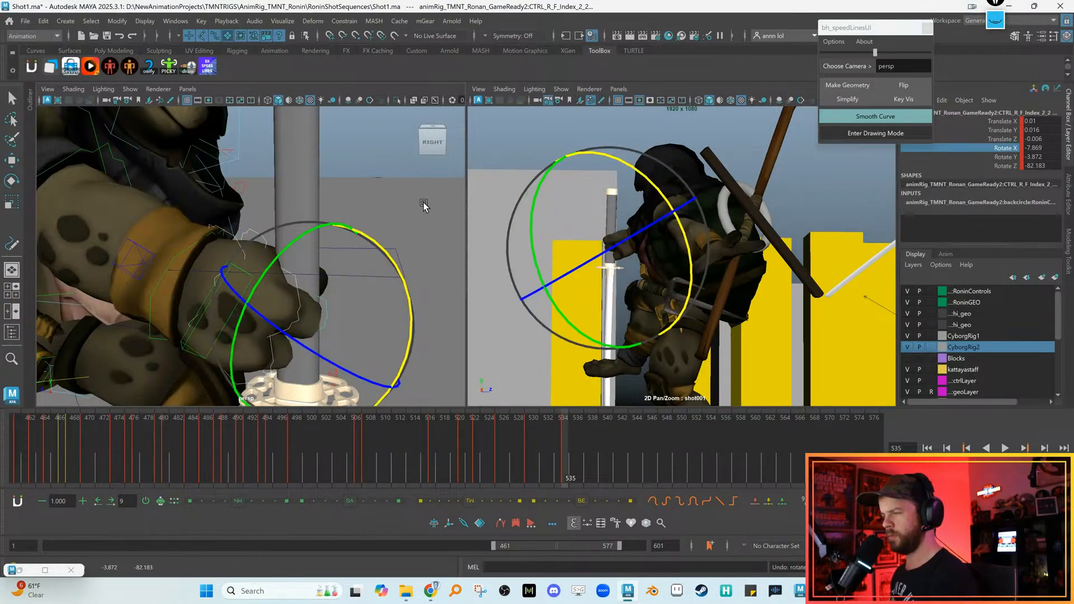
left_click(403, 275)
key("w")
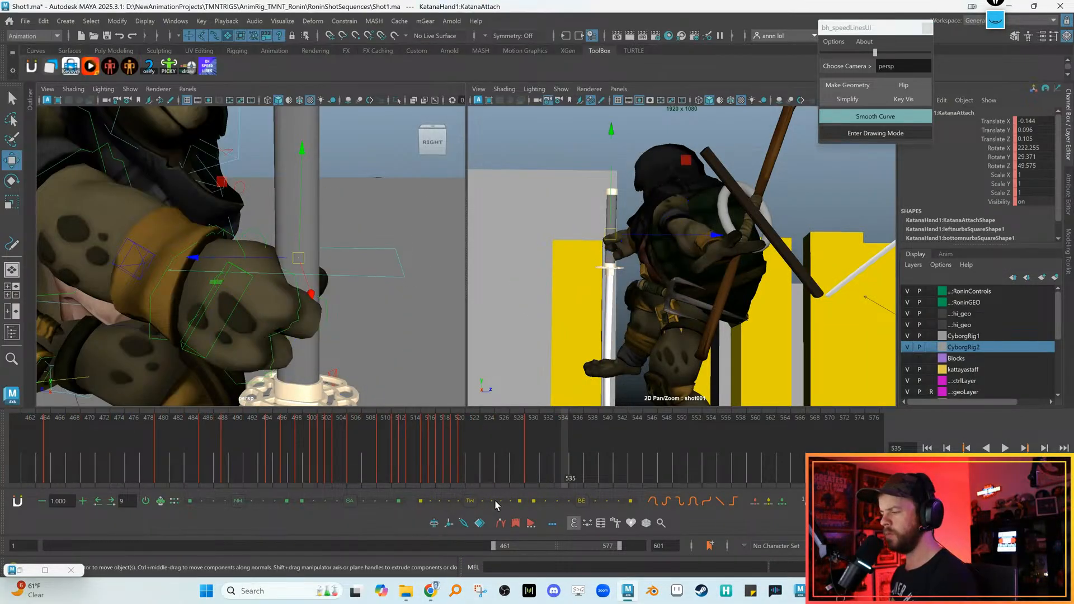
left_click(421, 500)
Scrub from frame 521 to 535 and compare the katana's placement in the hand with the neighbouring frame
left_click(453, 471)
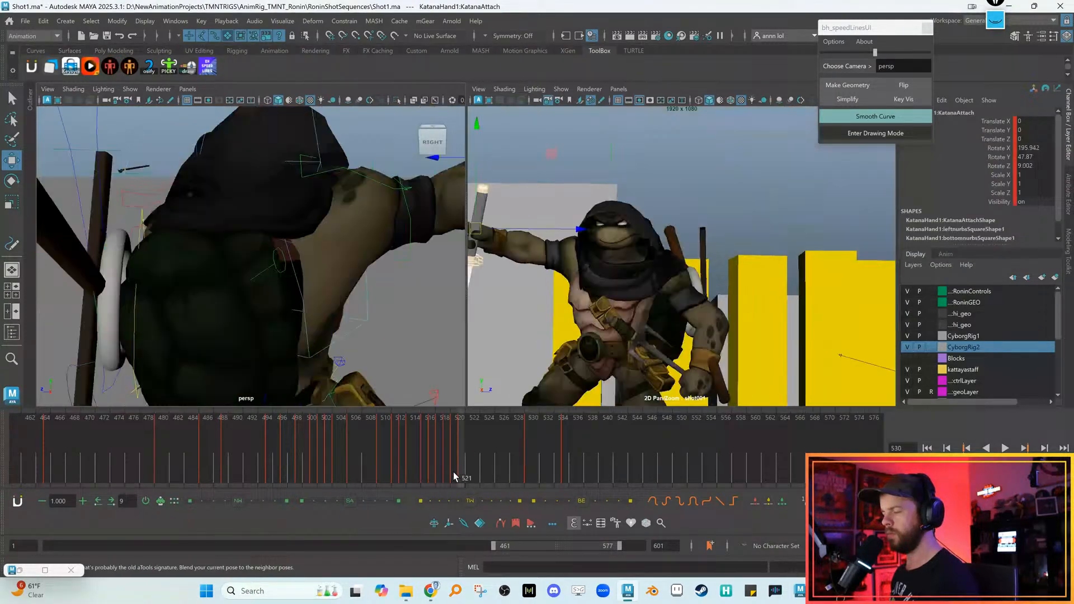
mouse_move(464, 443)
left_mouse_down()
mouse_move(578, 446)
mouse_move(565, 447)
left_mouse_up()
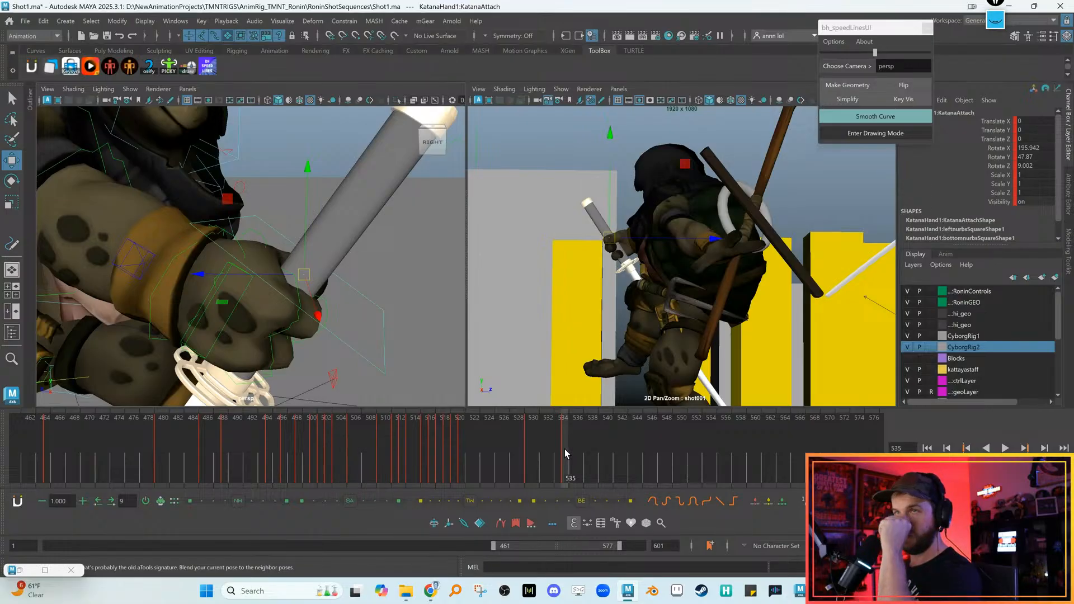
key("alt+comma")
key("alt+period")
key("backslash")
key("backslash")
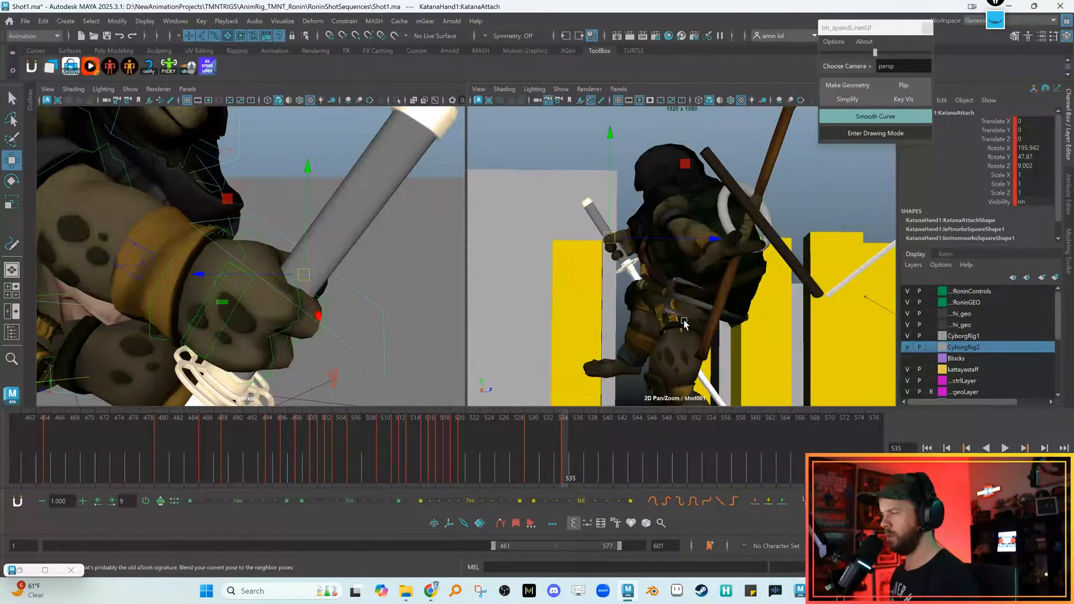
Rotate the right shoulder to about -59, 16, 38 degrees at frame 535
left_click_drag(412, 287, 257, 178, "alt")
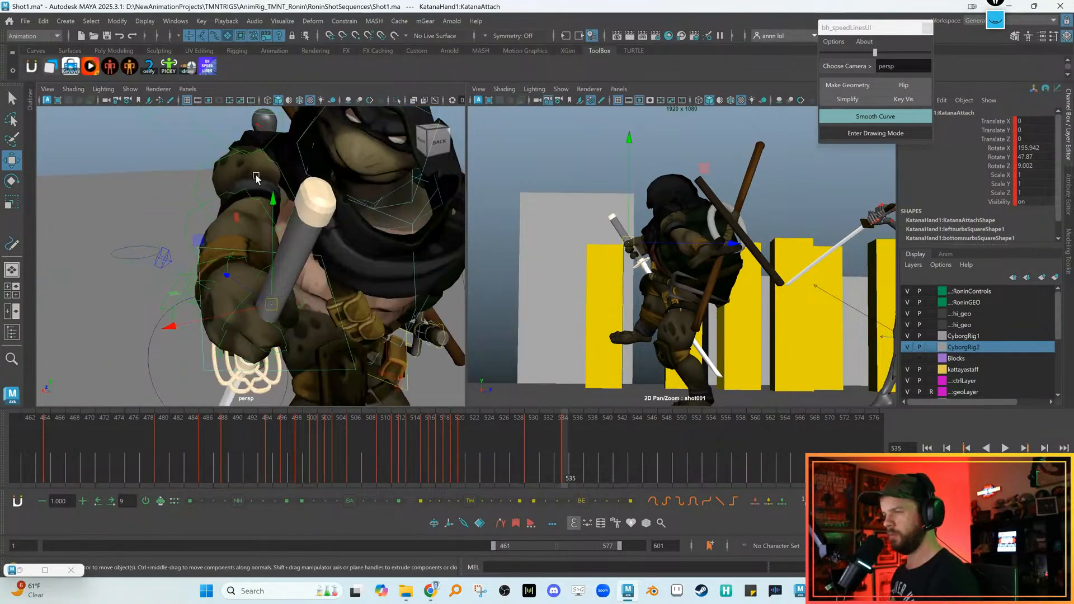
left_click(214, 166)
key("e")
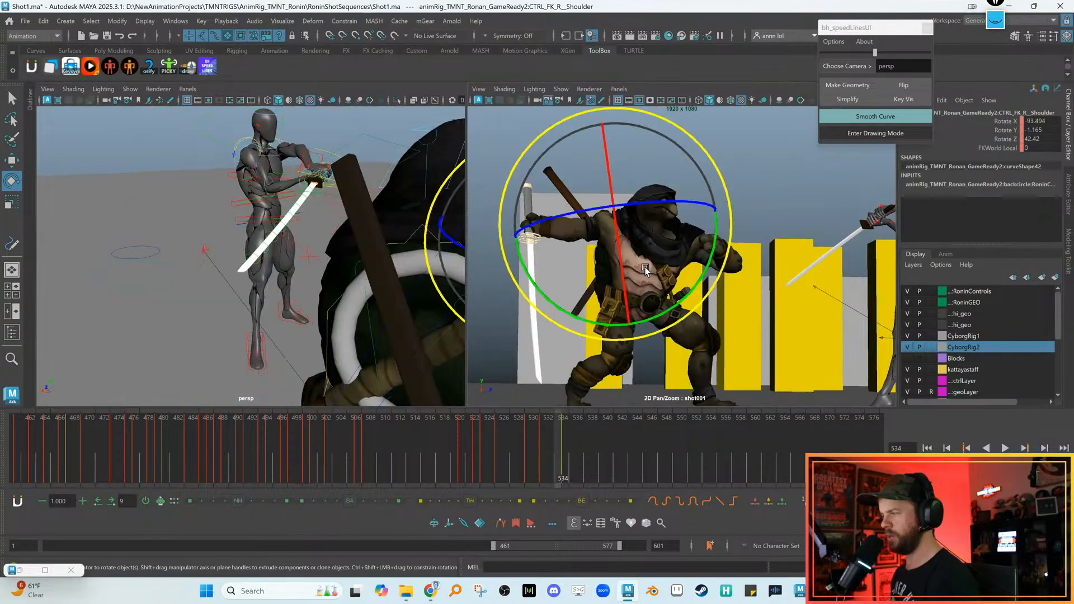
left_click_drag(224, 250, 279, 203, "alt")
key("w")
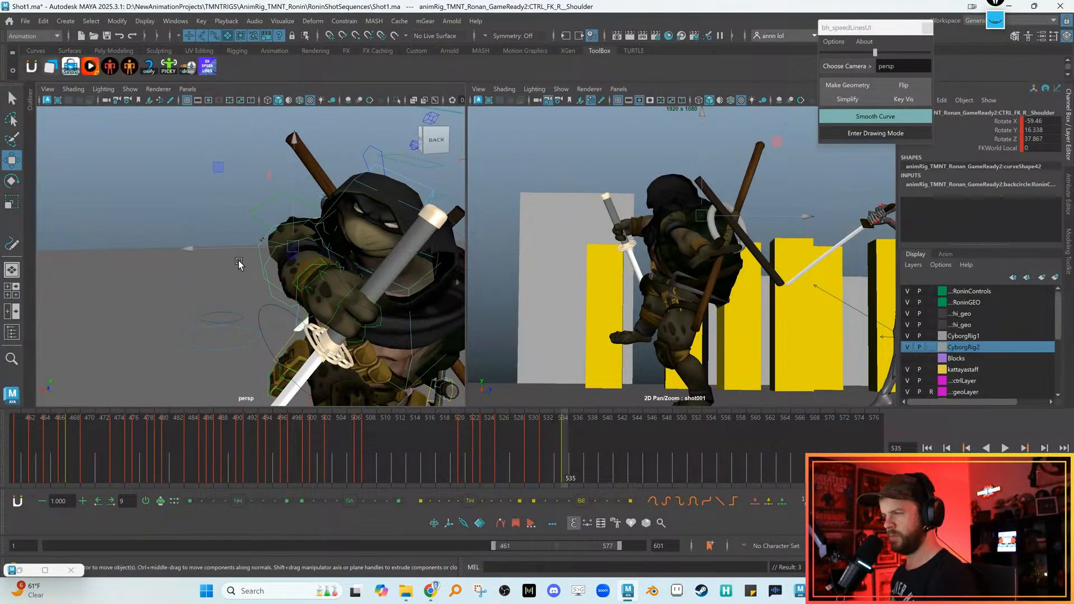
Examine the right elbow and forearm from several sides and compare the sword arm with frame 534
left_click(230, 246)
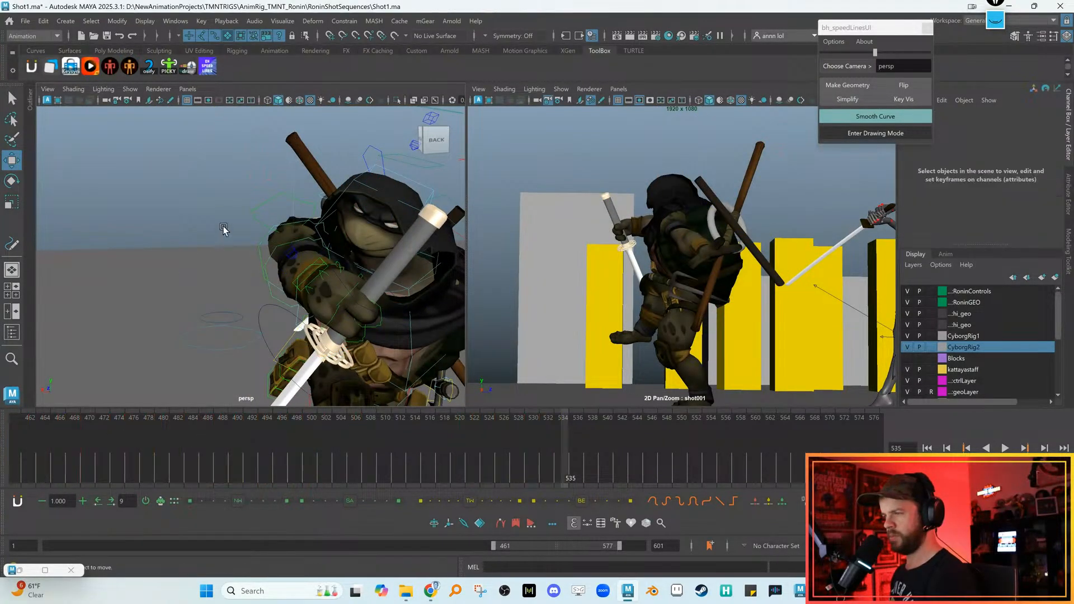
left_click(271, 255)
left_click_drag(213, 252, 329, 265, "alt")
key("e")
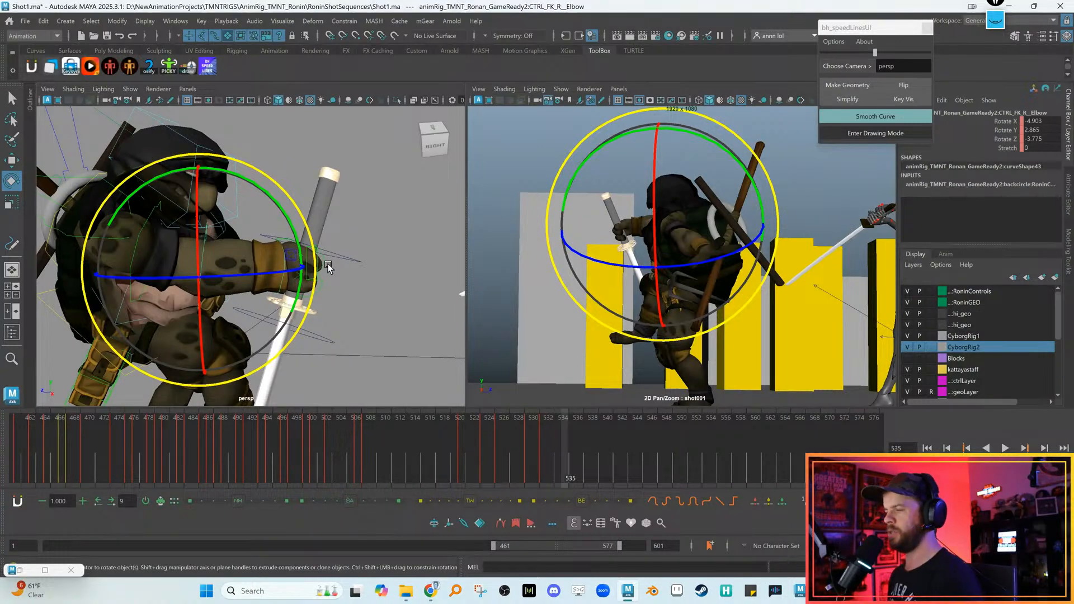
left_click_drag(319, 276, 342, 274, "alt")
key("w")
left_click_drag(277, 252, 318, 213, "alt")
left_click(305, 209)
left_click(258, 238)
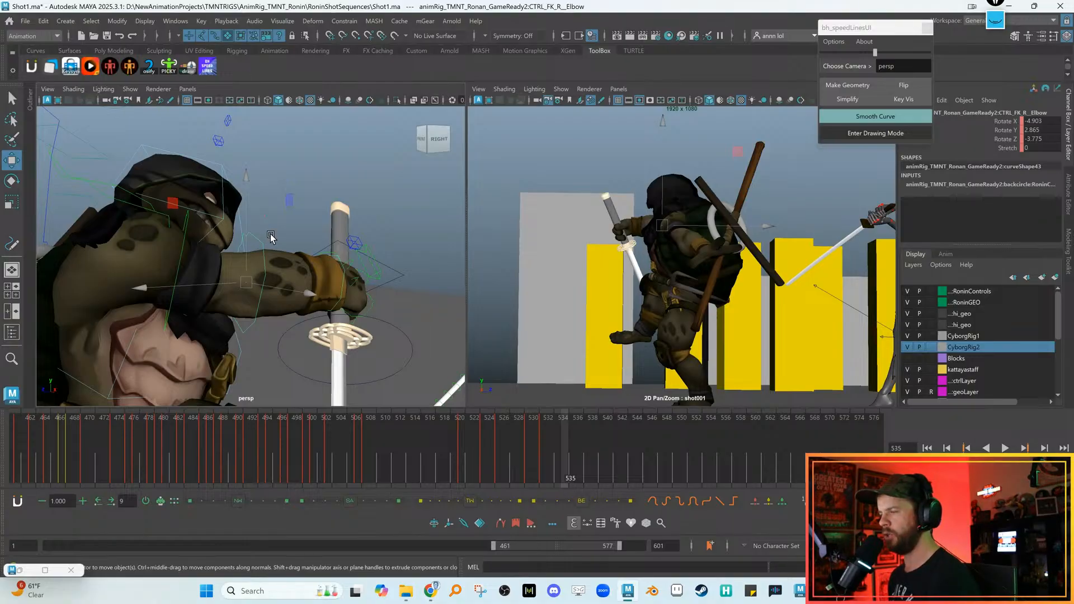
key("alt+comma")
key("alt+period")
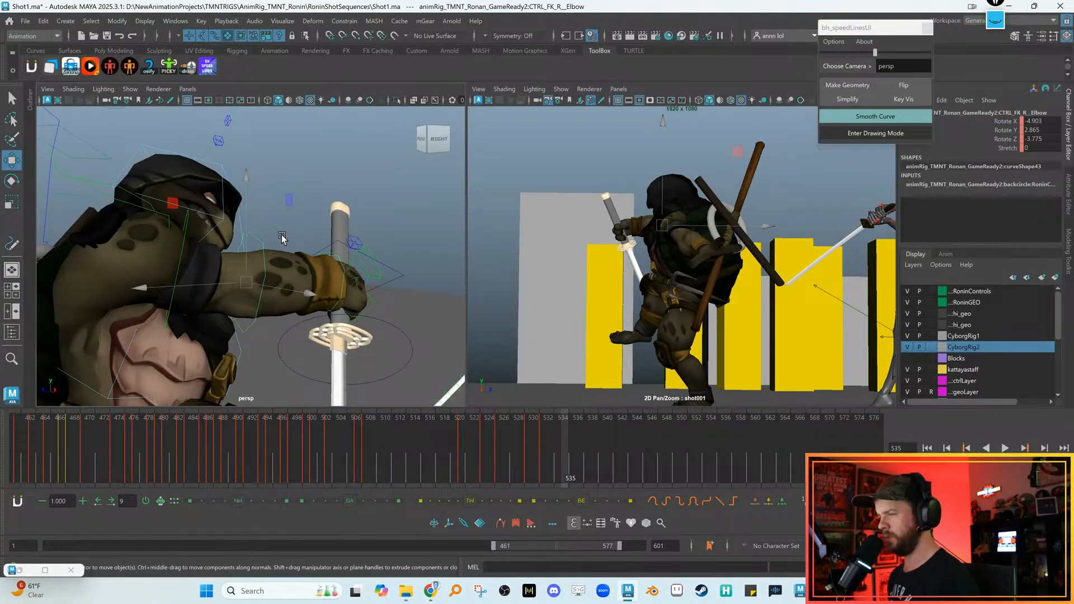
Adjust the right arm's rotation at frame 535 so it extends farther from the body with the katana more upright
left_click(1007, 147)
middle_click_drag(773, 181, 708, 179)
left_click(316, 147)
left_click(359, 270)
key("e")
left_click_drag(568, 239, 587, 205)
key("w")
Rotate the right wrist control at frame 535 to tilt the katana's blade while keeping the arm extended
left_click_drag(314, 252, 361, 275, "alt")
left_click(365, 278)
left_click(367, 275)
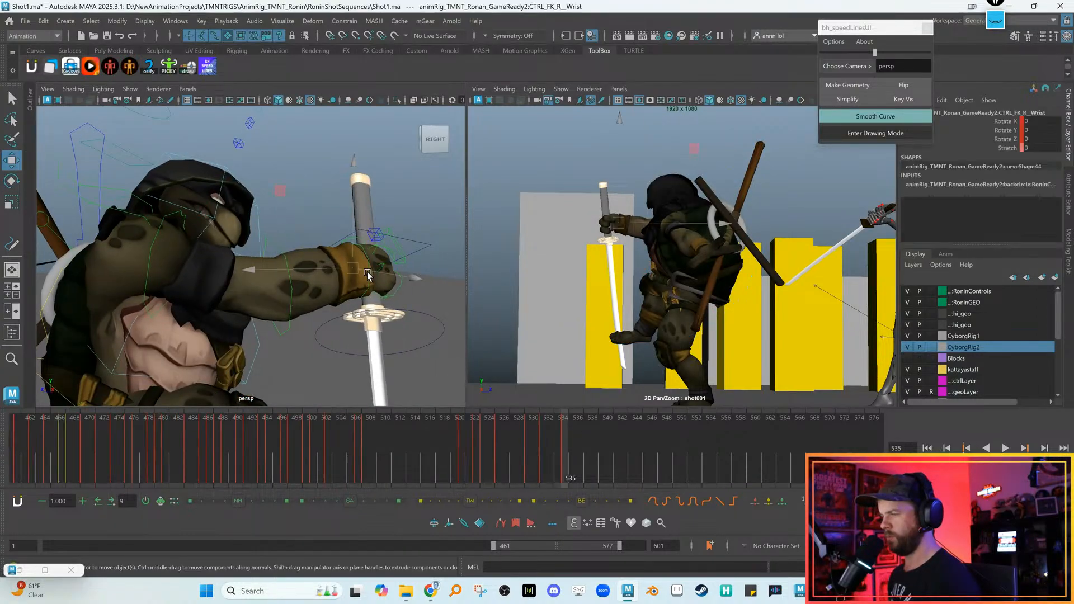
key("e")
left_click_drag(585, 170, 663, 195)
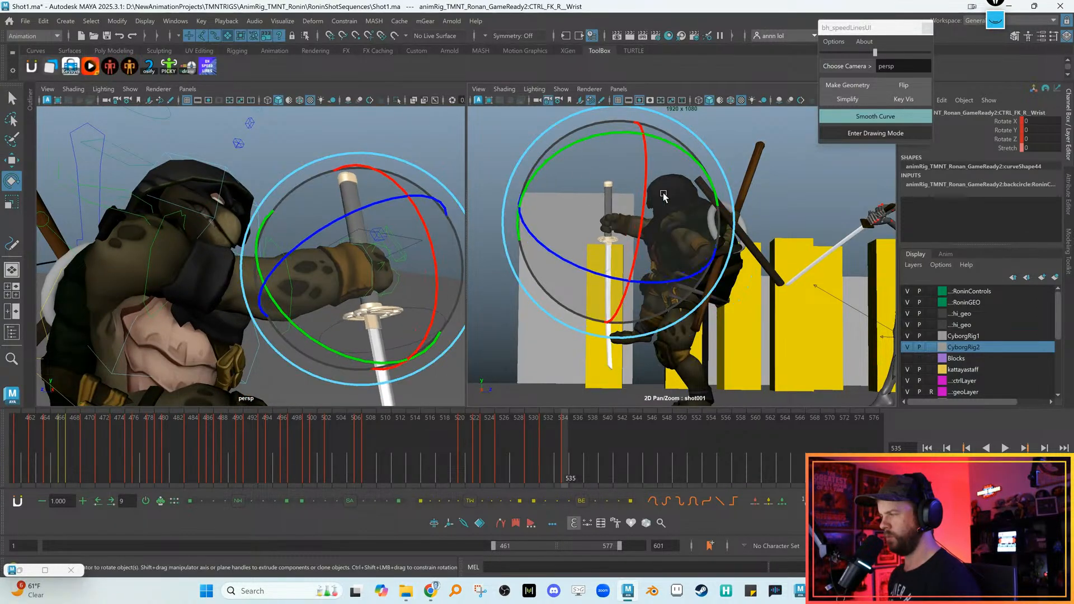
left_click_drag(576, 225, 652, 235)
Play the swing and spin to check the wrist change, then stop at frame 532
key("alt+comma")
key("alt+comma")
key("alt+comma")
key("alt+v")
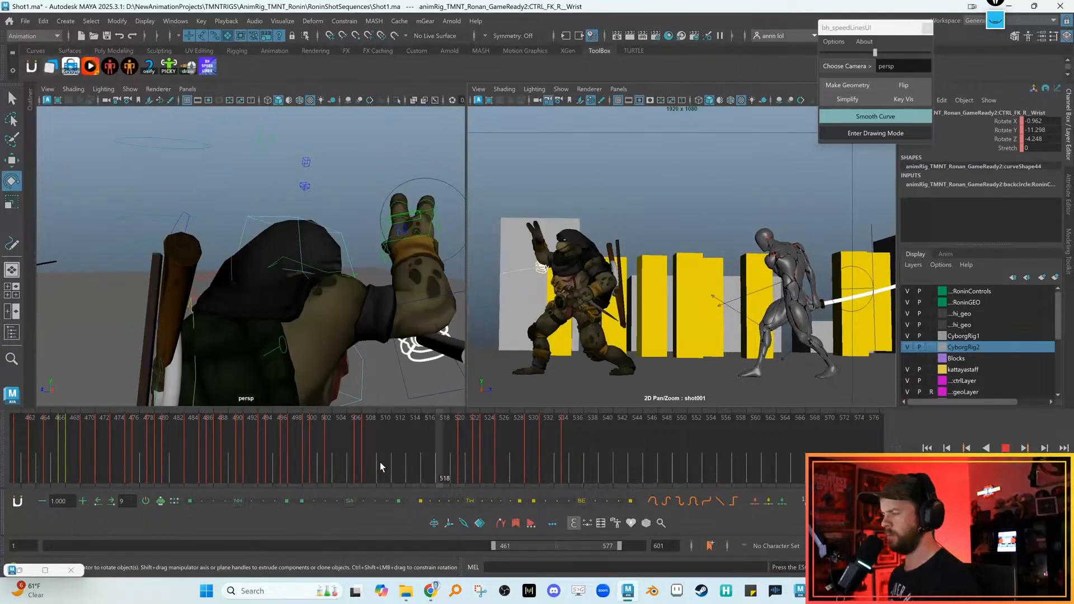
left_click(540, 472)
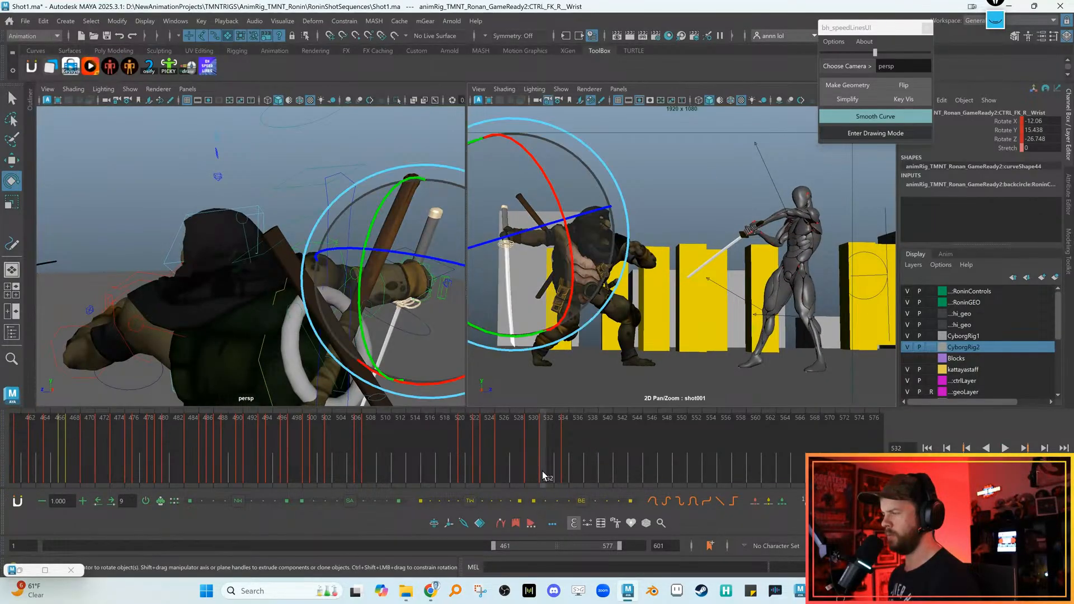
Assign the existing white single-swipe material to the sword-swipe shape at frame 531 using the Hypershade
left_click(655, 171)
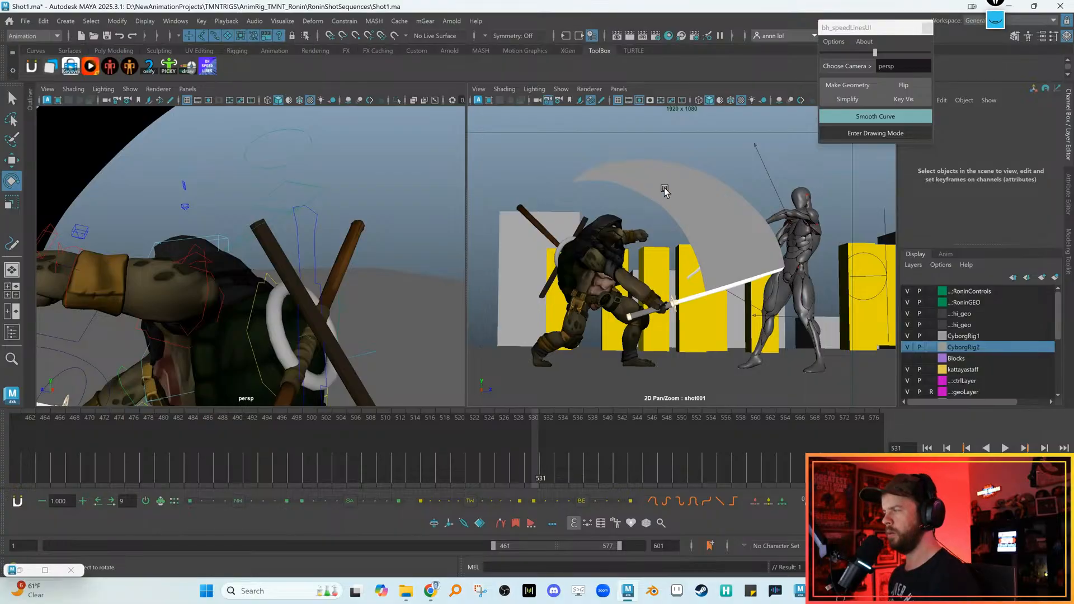
left_click(664, 192)
left_click(223, 22)
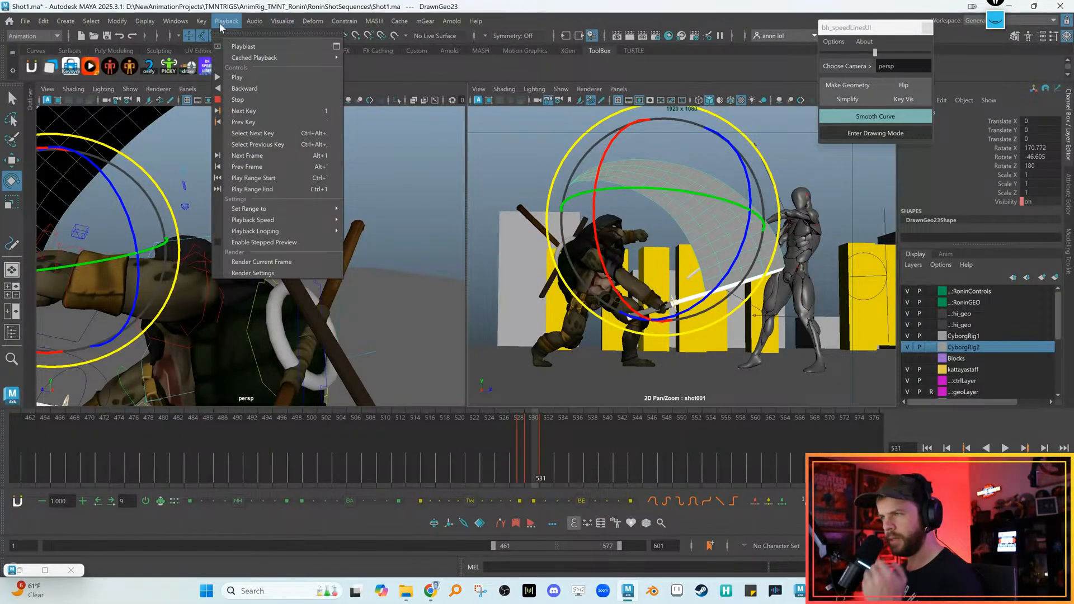
mouse_move(175, 20)
mouse_move(274, 122)
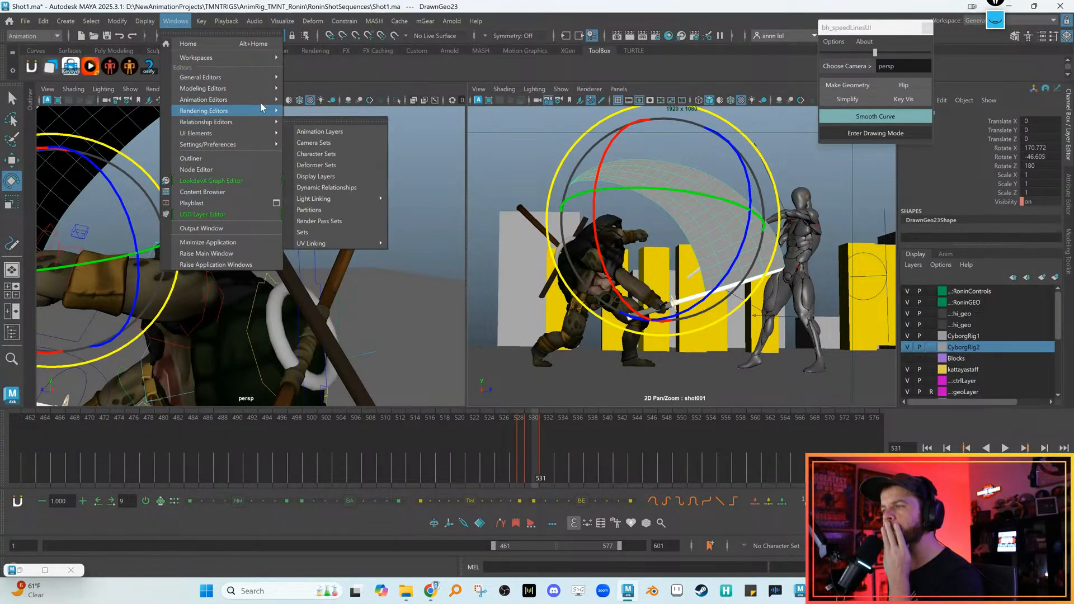
mouse_move(254, 99)
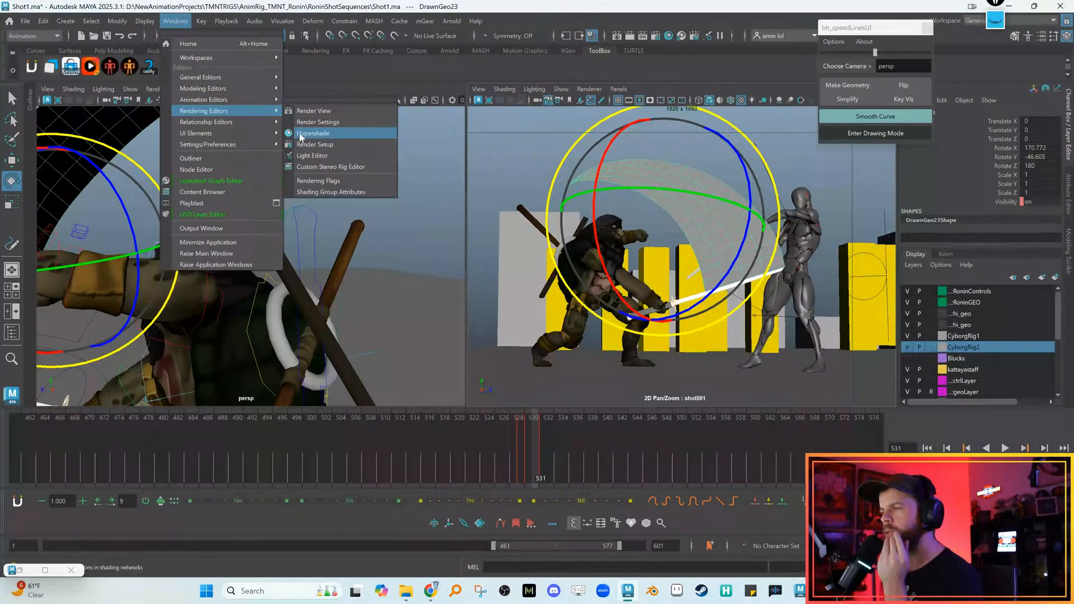
left_click(301, 134)
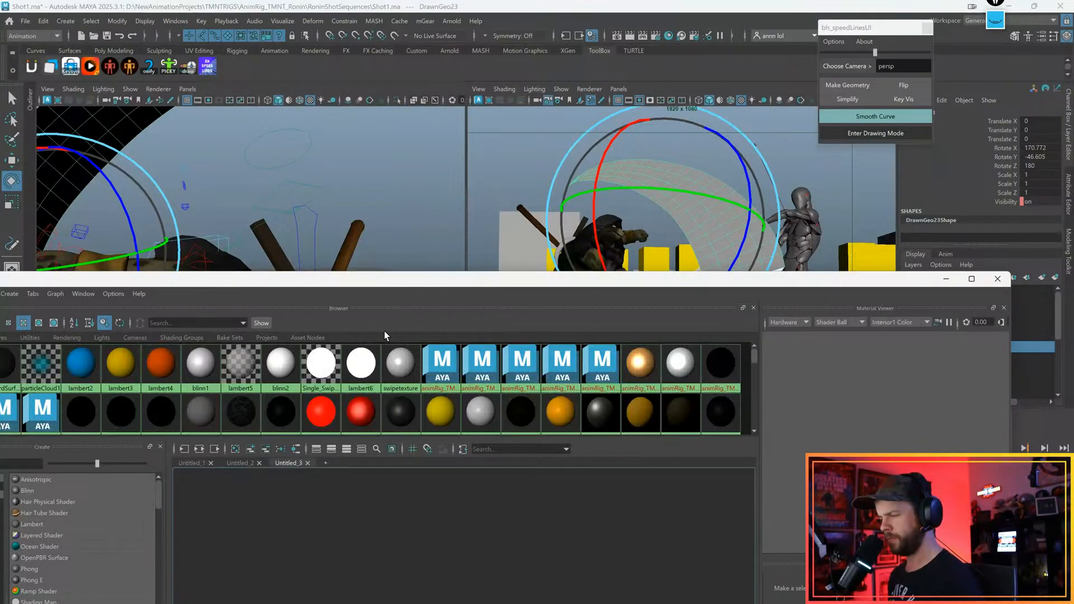
right_click_drag(326, 366, 333, 336)
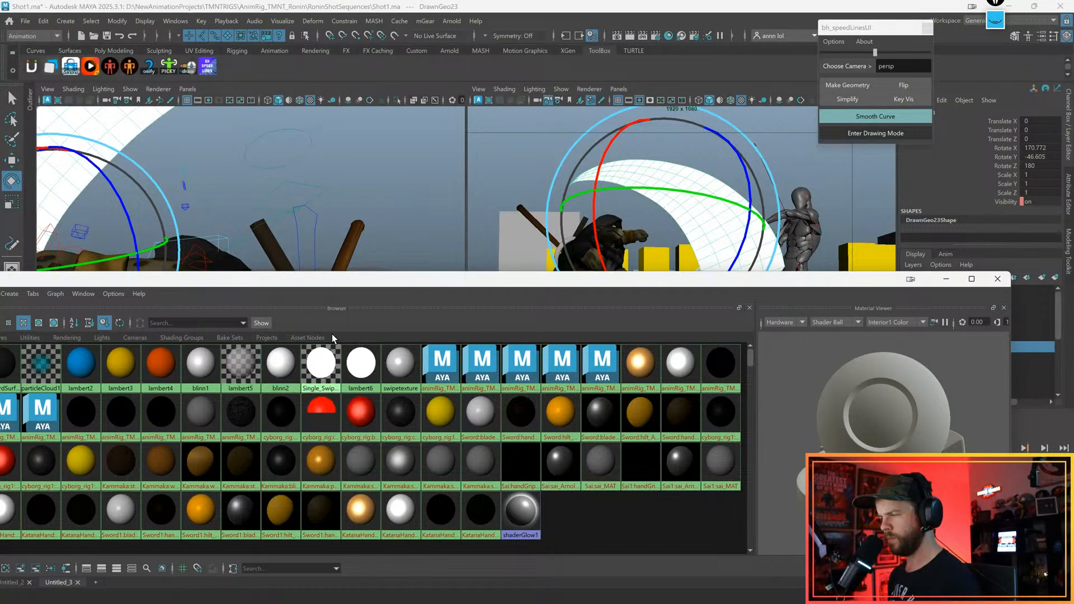
left_click(945, 279)
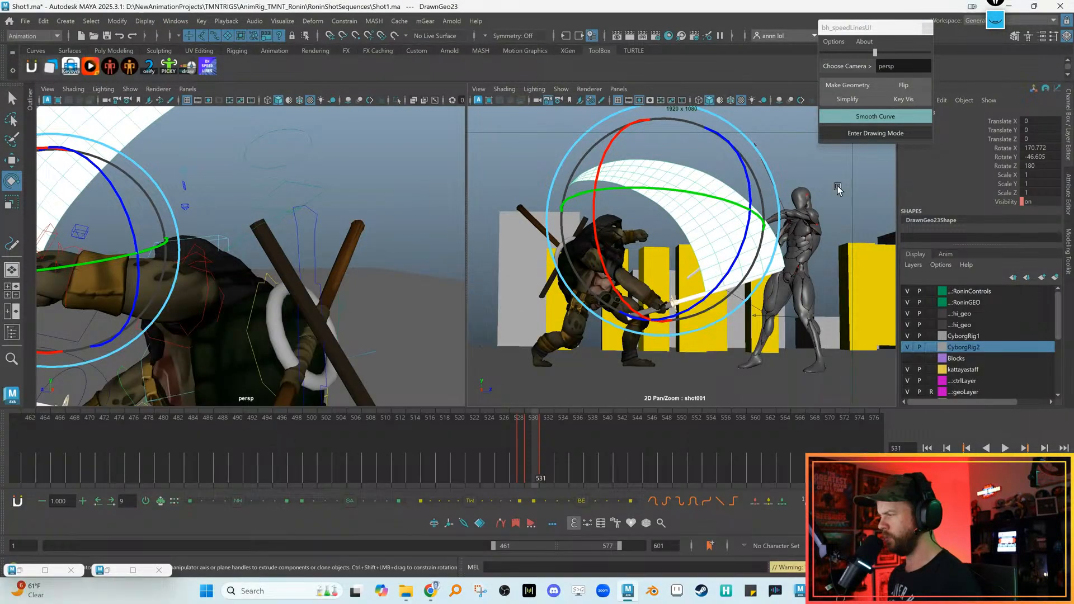
left_click(837, 188)
Review the white swipe and the spin pose in playback, in both the full and the zoomed shot camera framing
key("alt+v")
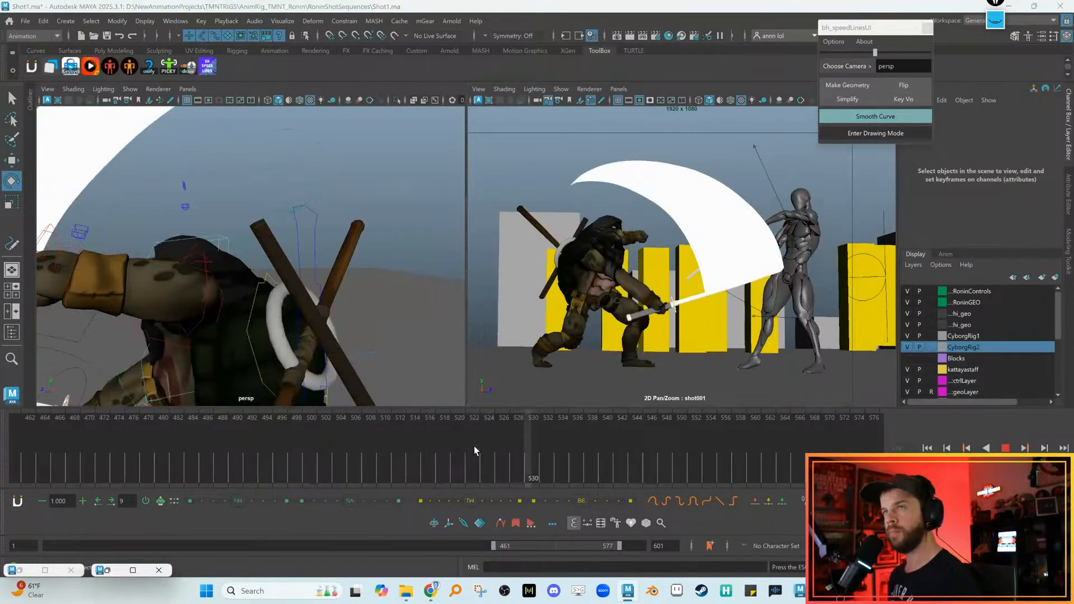
left_click_drag(474, 446, 656, 462)
key("backslash")
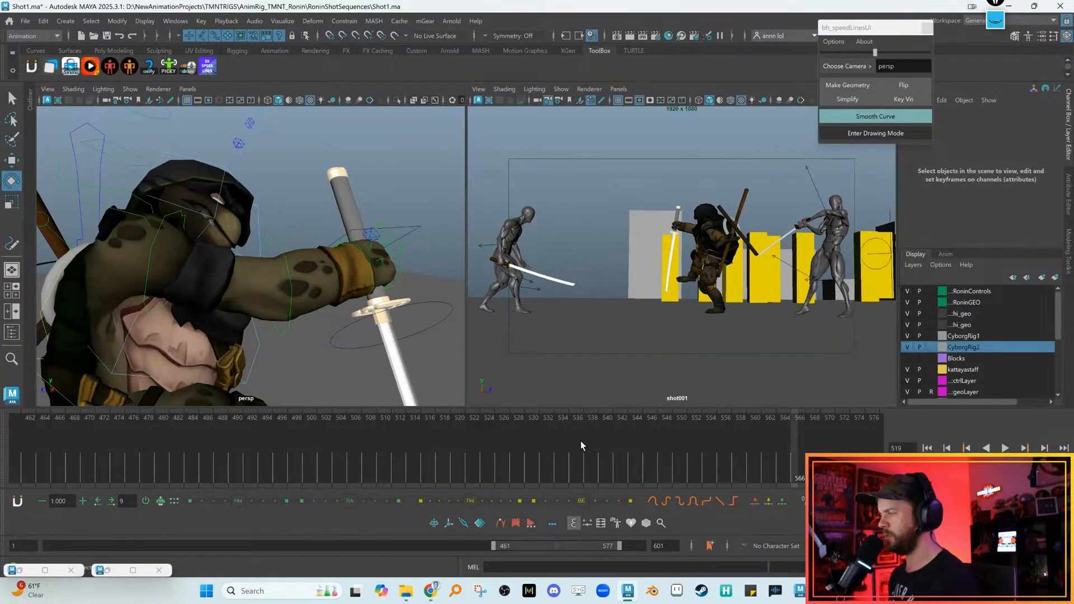
left_click(582, 446)
left_click(556, 445)
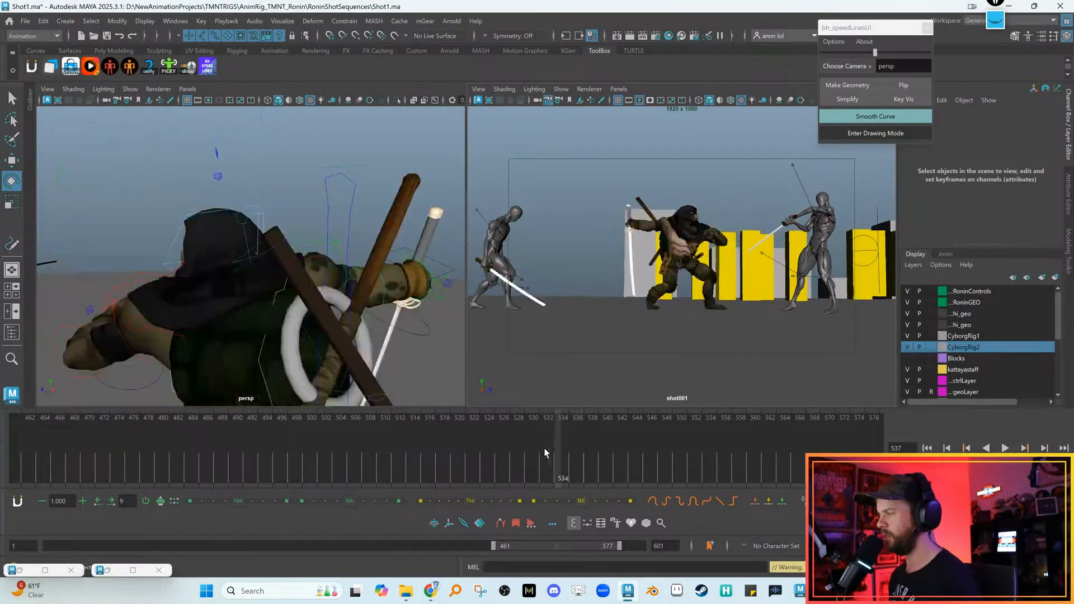
key("backslash")
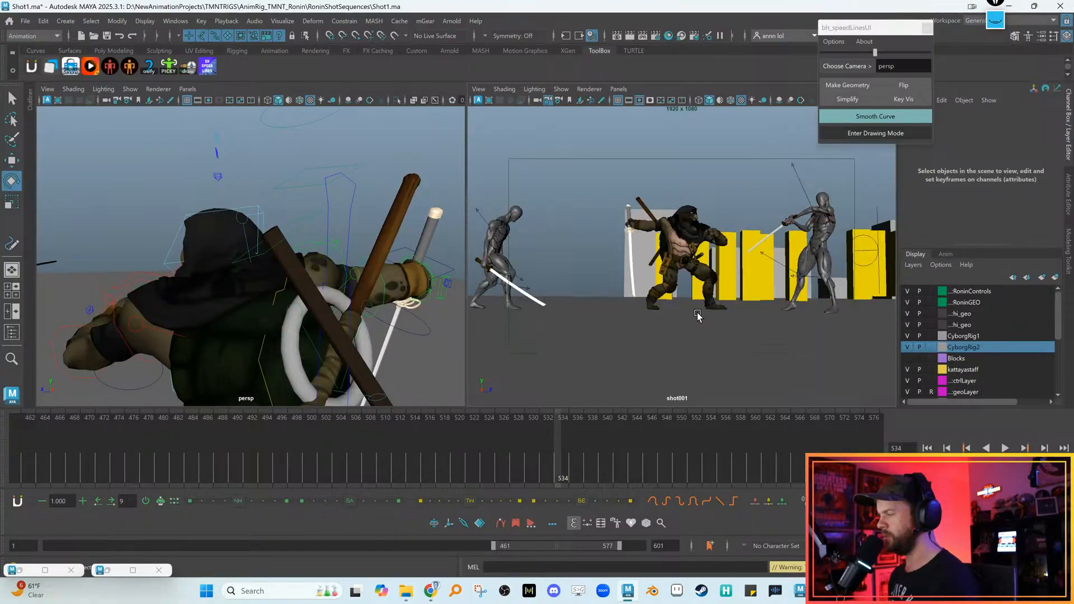
scroll(696, 313, "up", 3)
key("alt+v")
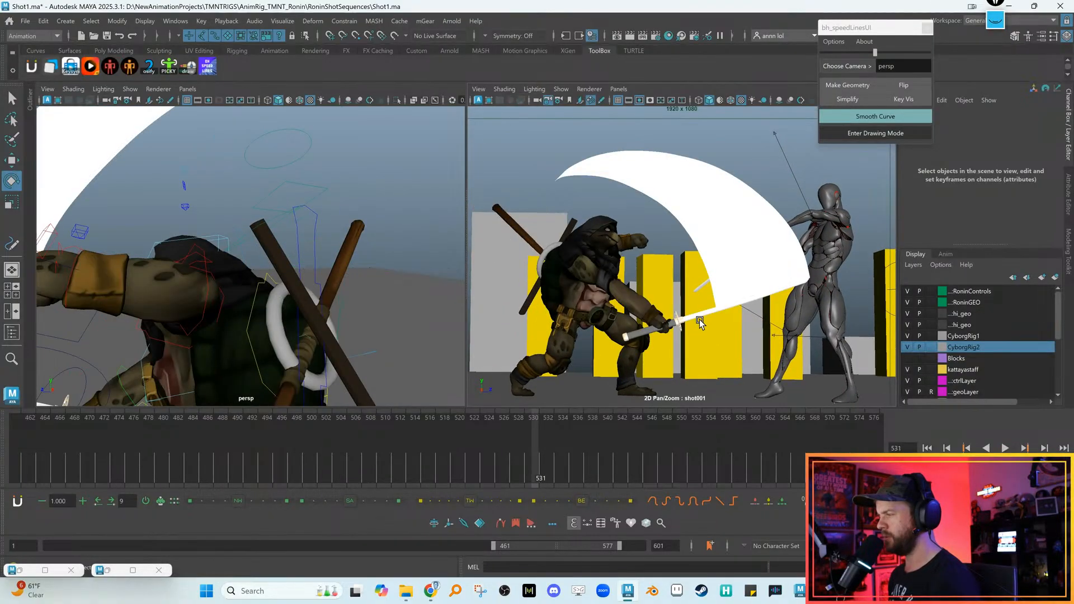
mouse_move(575, 442)
left_mouse_down()
mouse_move(683, 443)
mouse_move(518, 448)
mouse_move(529, 450)
left_mouse_up()
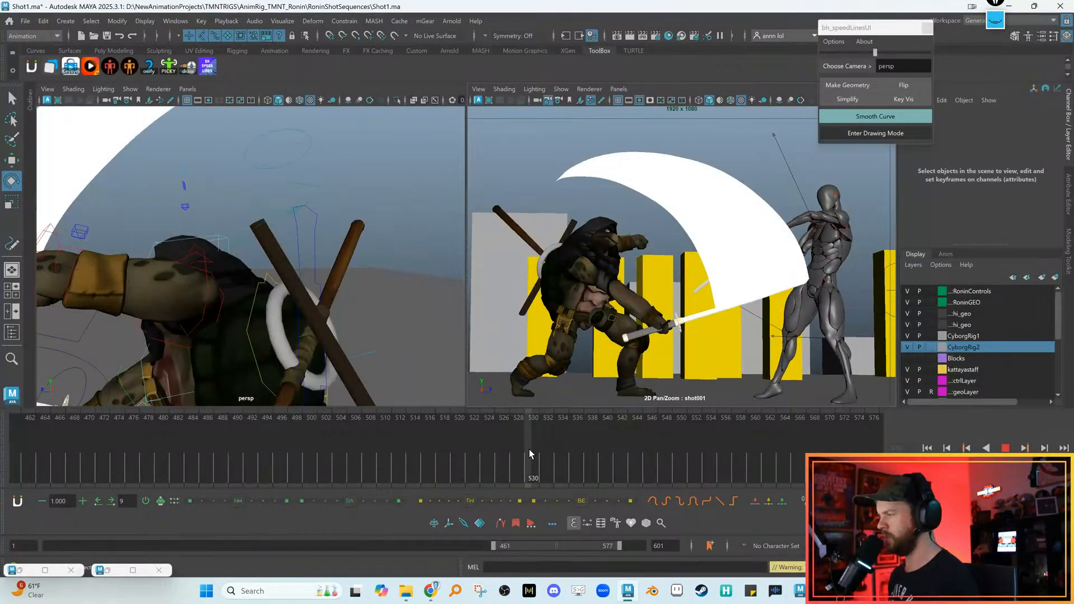
Go frame by frame from 530 to 537 and compare the turtle's poses at frames 533 and 535
key("alt+period")
key("alt+period")
key("alt+period")
key("alt+period")
key("alt+period")
key("alt+period")
key("alt+period")
key("alt+period")
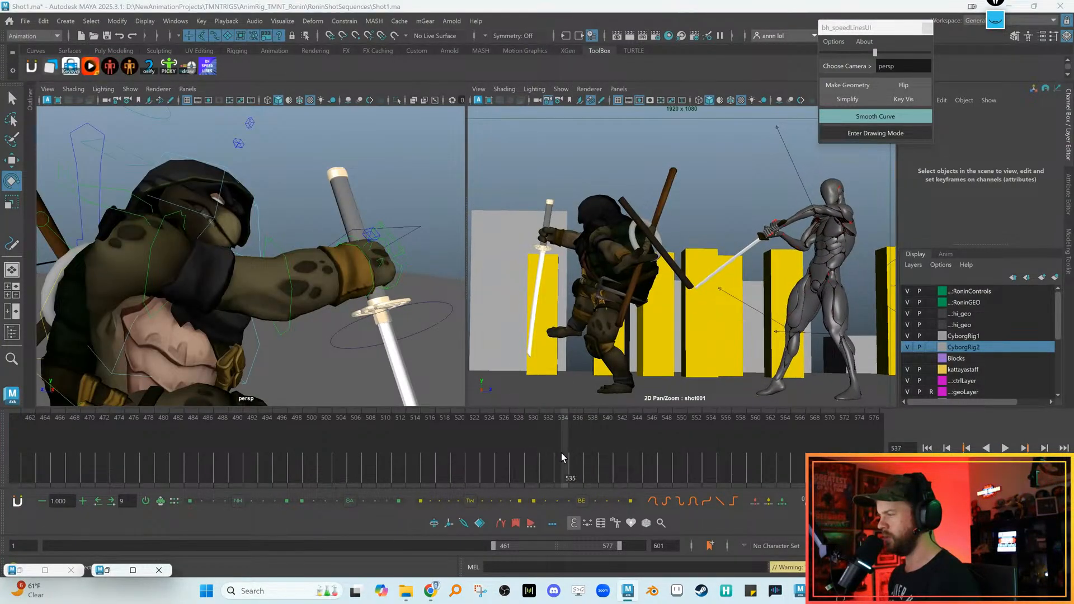
left_click(562, 452)
key("alt+period")
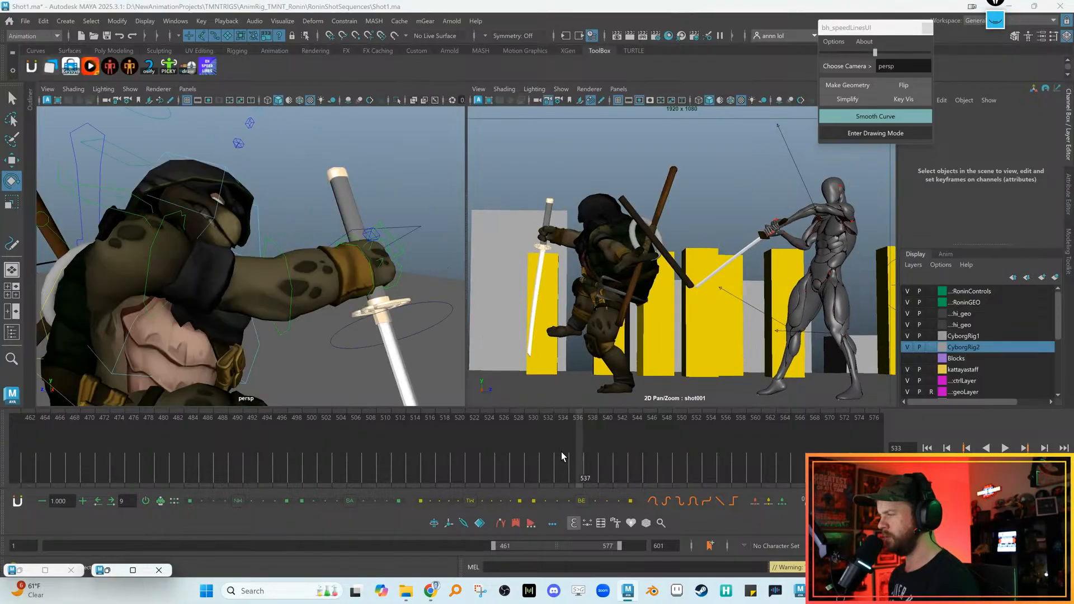
key("alt+comma")
key("alt+comma")
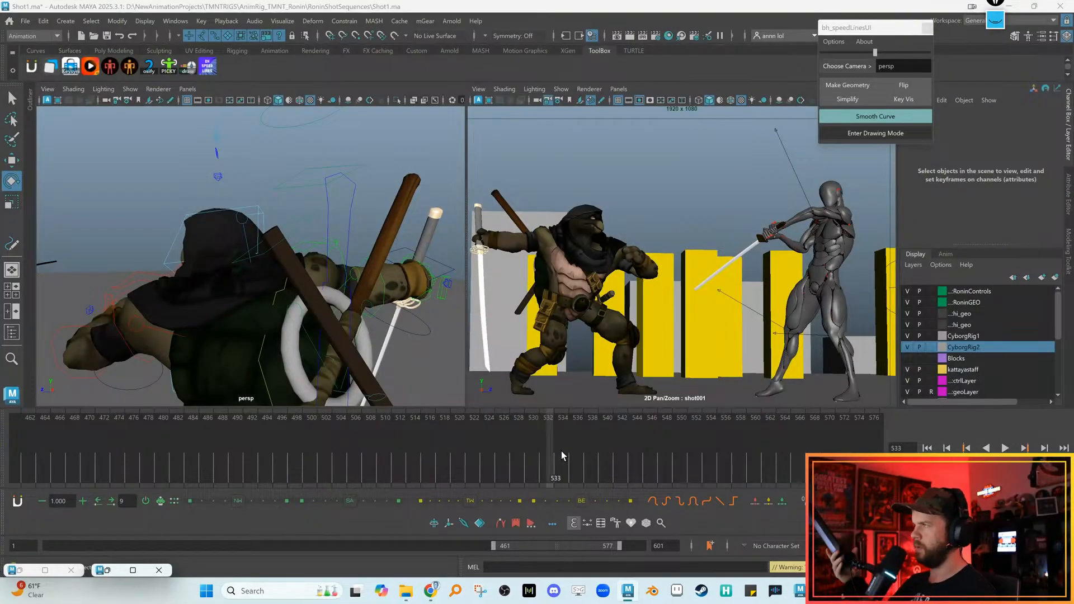
key("alt+period")
key("alt+period")
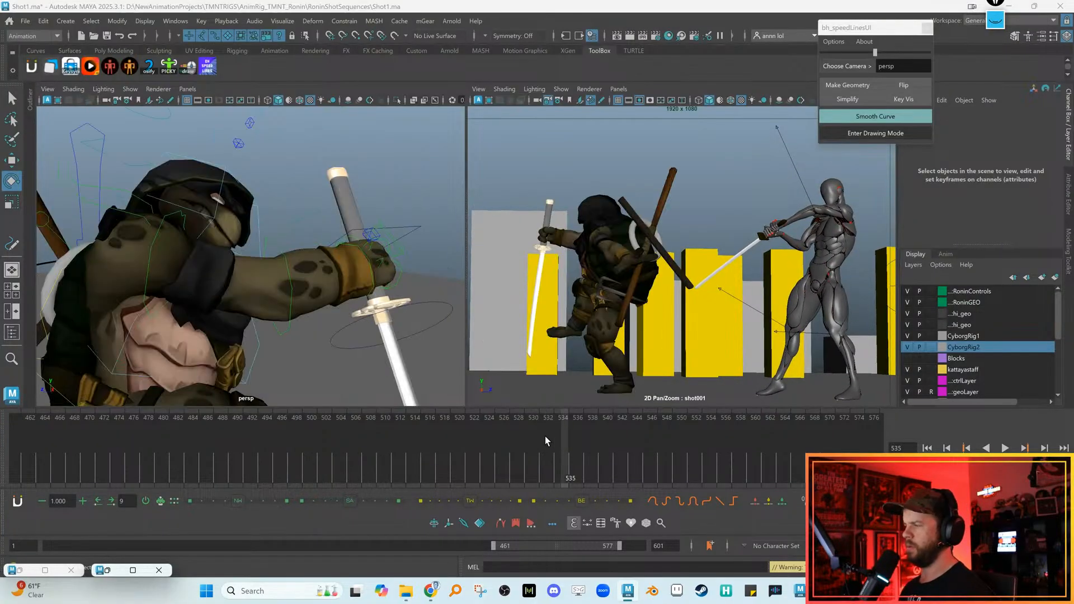
Go repeatedly through the frames from the swipe to about 541 to judge the timing into the spin
key("alt+period")
key("alt+period")
key("alt+period")
key("alt+period")
key("alt+period")
key("alt+period")
key("alt+period")
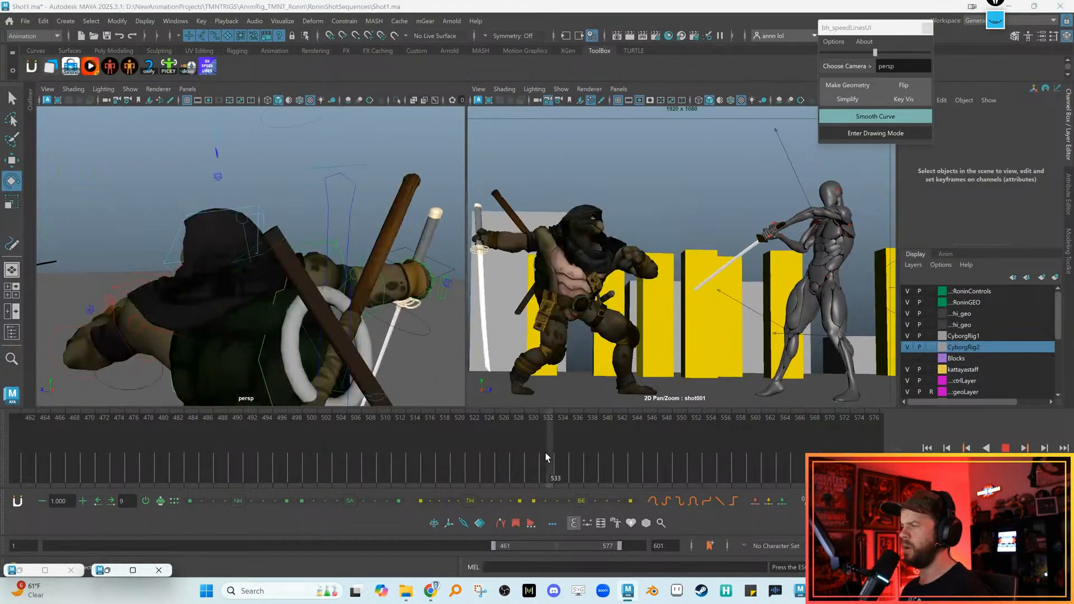
key("alt+comma")
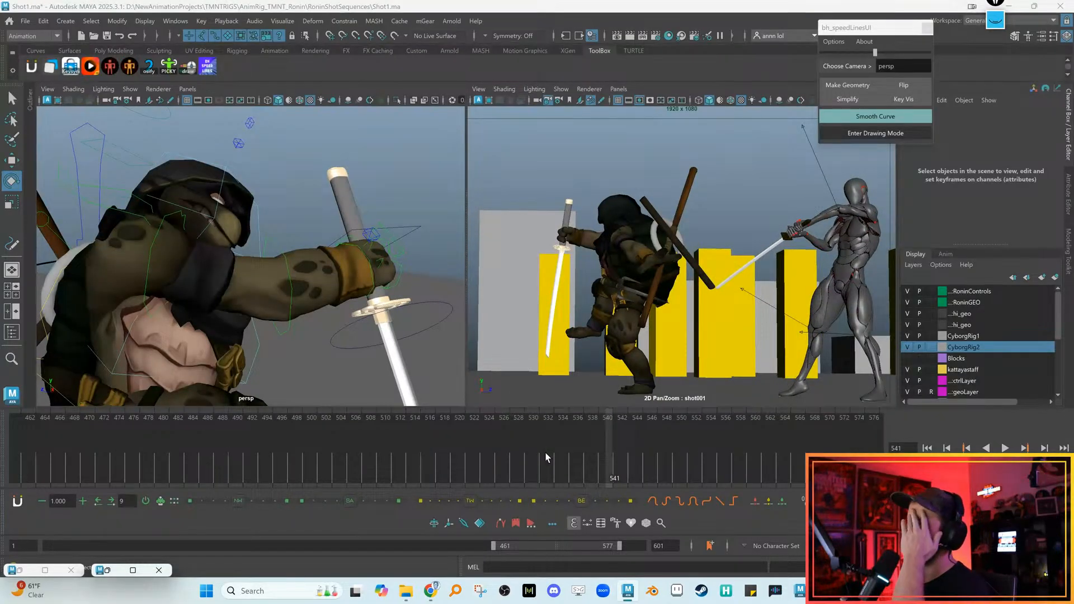
key("alt+comma")
left_click(546, 453)
key("alt+period")
key("alt+period")
key("alt+period")
key("alt+period")
key("alt+period")
key("alt+period")
key("alt+period")
key("alt+period")
key("alt+period")
left_click(582, 449)
key("alt+period")
key("alt+period")
left_click(526, 443)
key("alt+period")
key("alt+period")
key("alt+period")
key("alt+period")
key("alt+period")
key("alt+period")
key("alt+period")
key("alt+period")
key("alt+period")
left_click(585, 442)
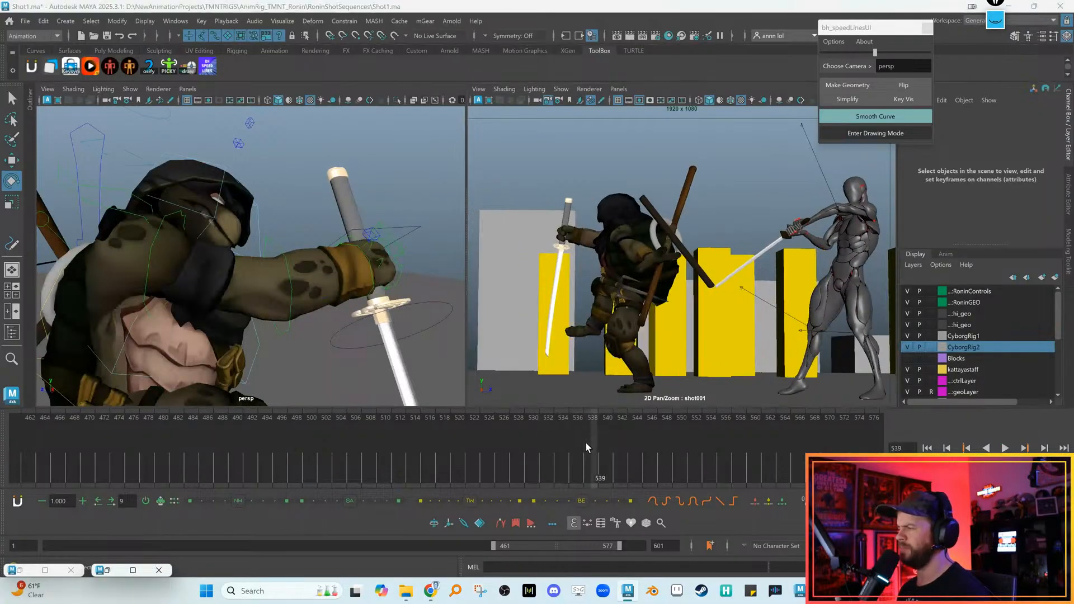
left_click(535, 448)
key("alt+period")
key("alt+period")
key("alt+period")
left_click(530, 445)
key("alt+period")
key("alt+period")
key("alt+period")
key("alt+period")
key("alt+period")
key("alt+period")
key("alt+period")
key("alt+period")
key("alt+period")
key("alt+period")
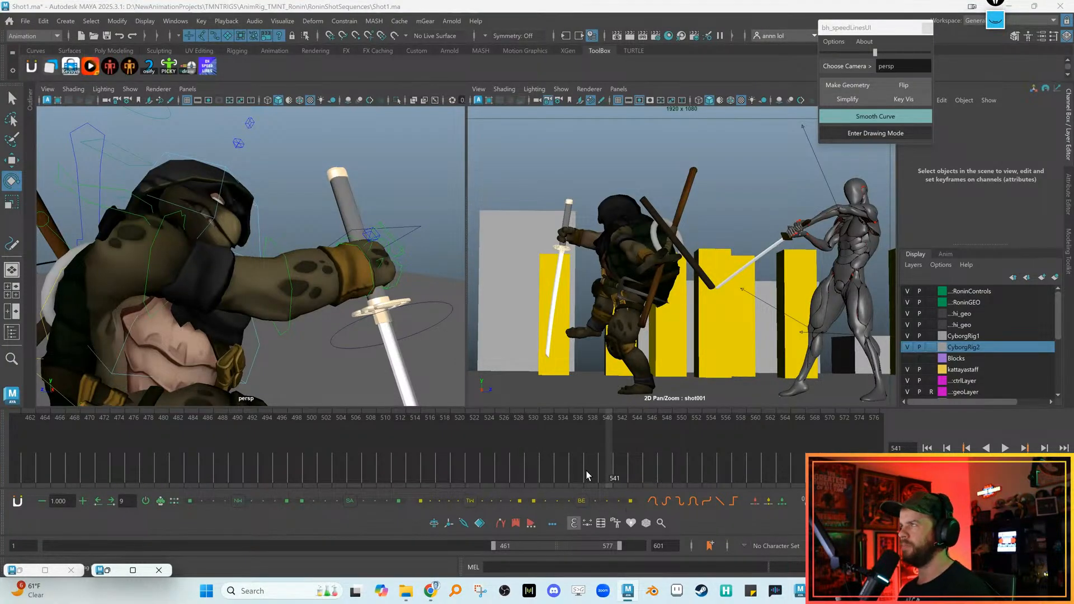
mouse_move(508, 458)
left_mouse_down()
mouse_move(596, 454)
mouse_move(519, 460)
left_mouse_up()
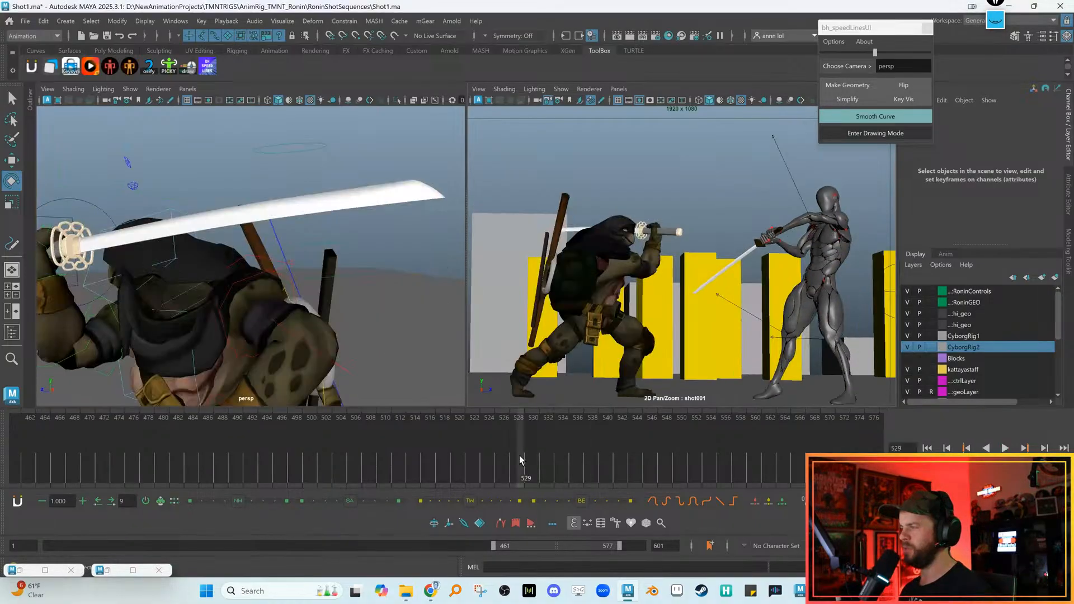
Replay the swing and flip between the frames around 533 and 535 to compare the change into the spin pose
key("alt+v")
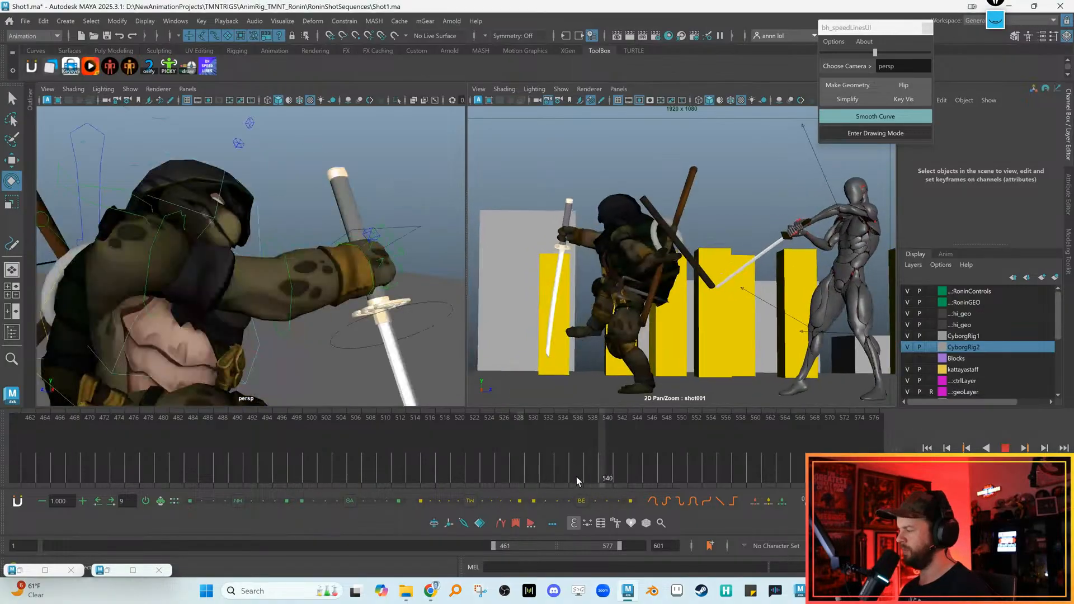
mouse_move(576, 476)
left_mouse_down()
mouse_move(426, 467)
mouse_move(494, 468)
left_mouse_up()
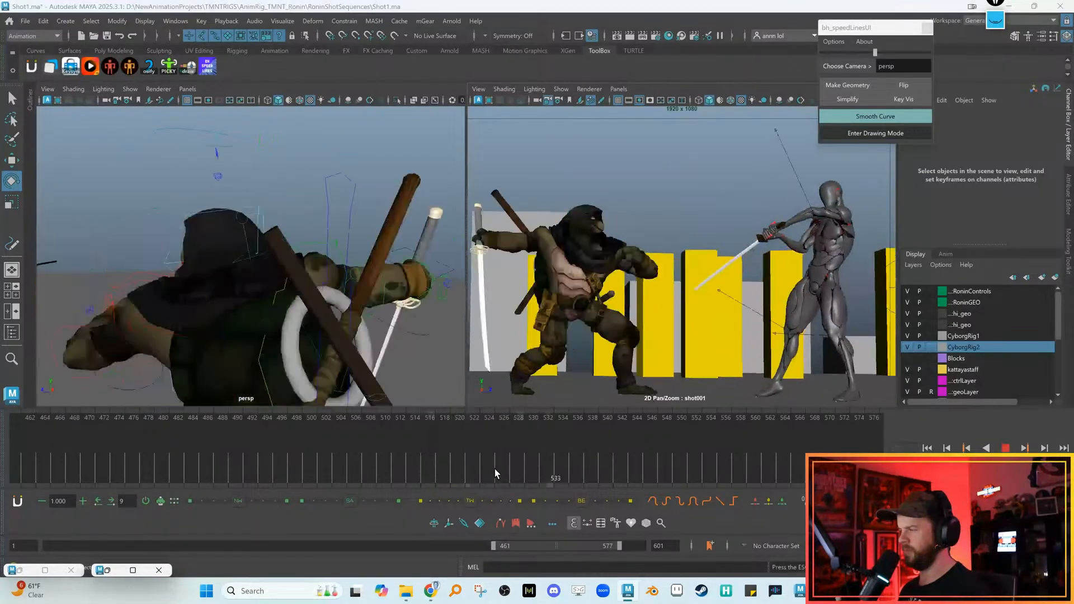
left_click(549, 469)
key("alt+v")
key("alt+comma")
key("alt+comma")
key("alt+comma")
key("alt+comma")
key("alt+period")
key("alt+period")
key("alt+period")
key("alt+period")
key("alt+period")
key("alt+period")
key("alt+period")
key("alt+comma")
key("alt+comma")
key("alt+period")
key("alt+comma")
key("alt+period")
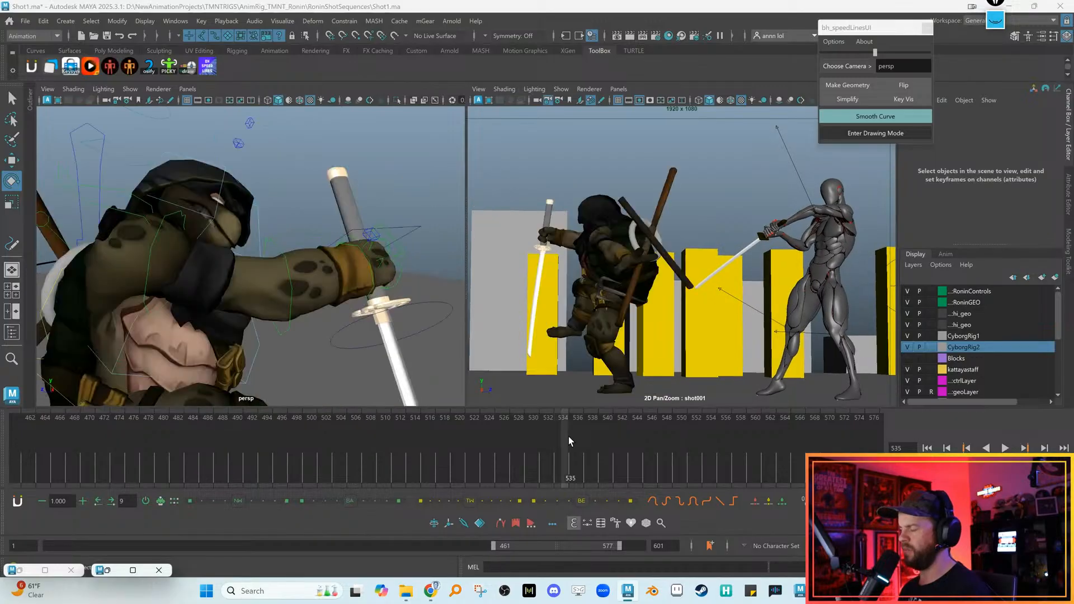
Examine the turtle's spin pose at frame 535 in the shot camera and from several sides in the perspective view
key("backslash")
key("backslash")
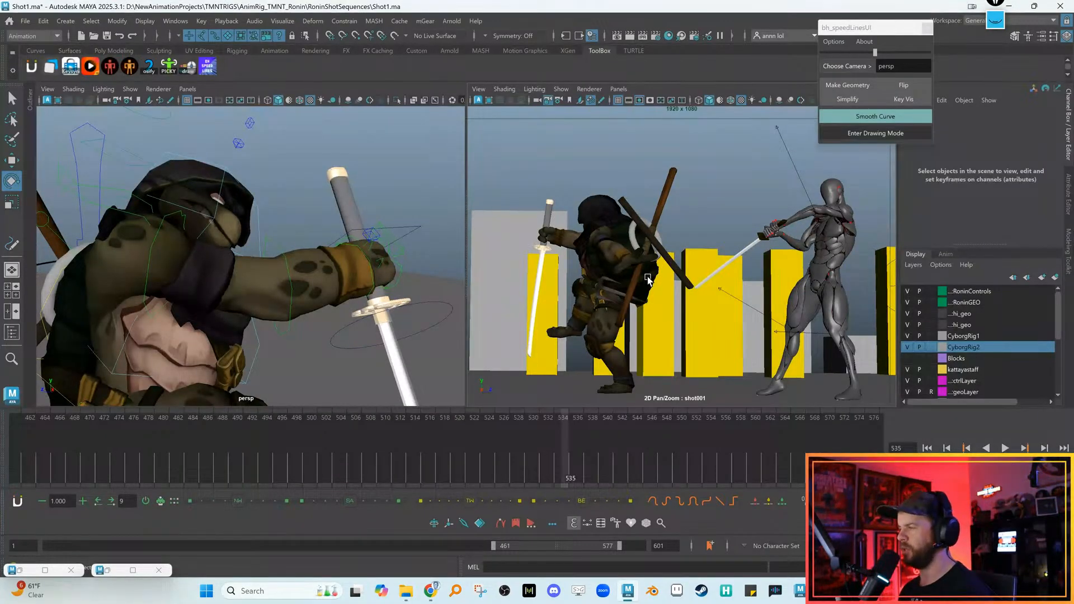
key("backslash")
key("backslash")
scroll(708, 314, "down", 2)
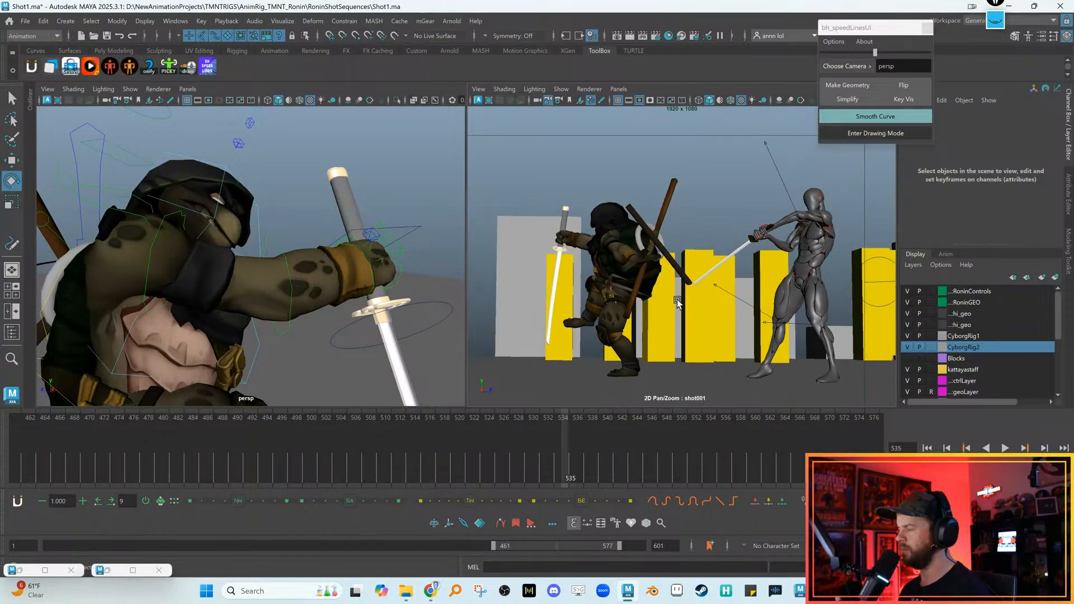
key("alt+comma")
key("alt+period")
scroll(440, 280, "down", 5)
left_click_drag(440, 280, 335, 269, "alt")
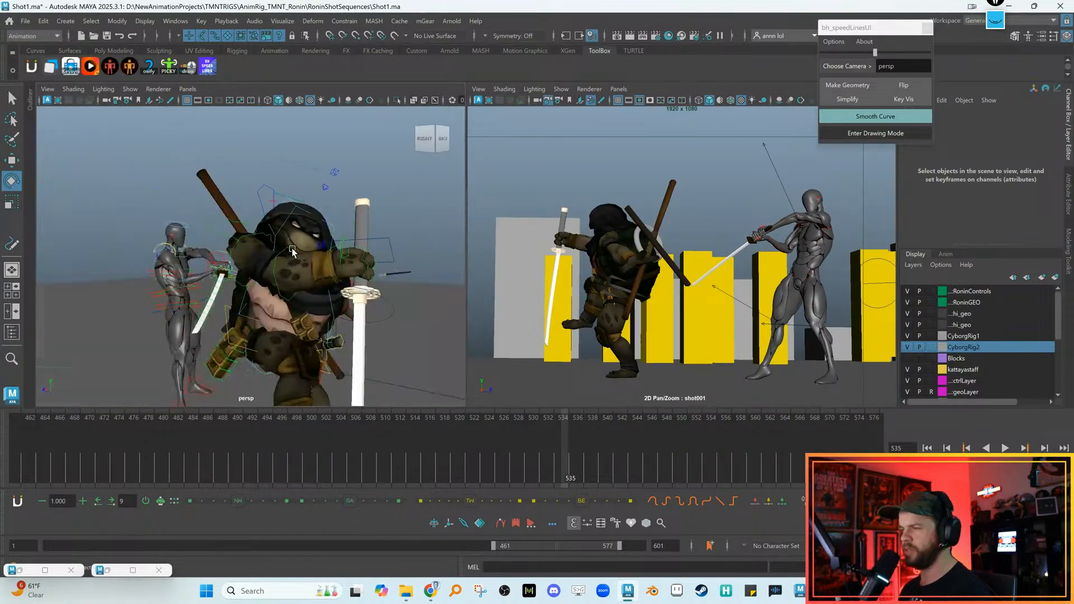
key("w")
middle_click_drag(335, 269, 281, 270, "alt")
left_click_drag(281, 271, 227, 289, "alt")
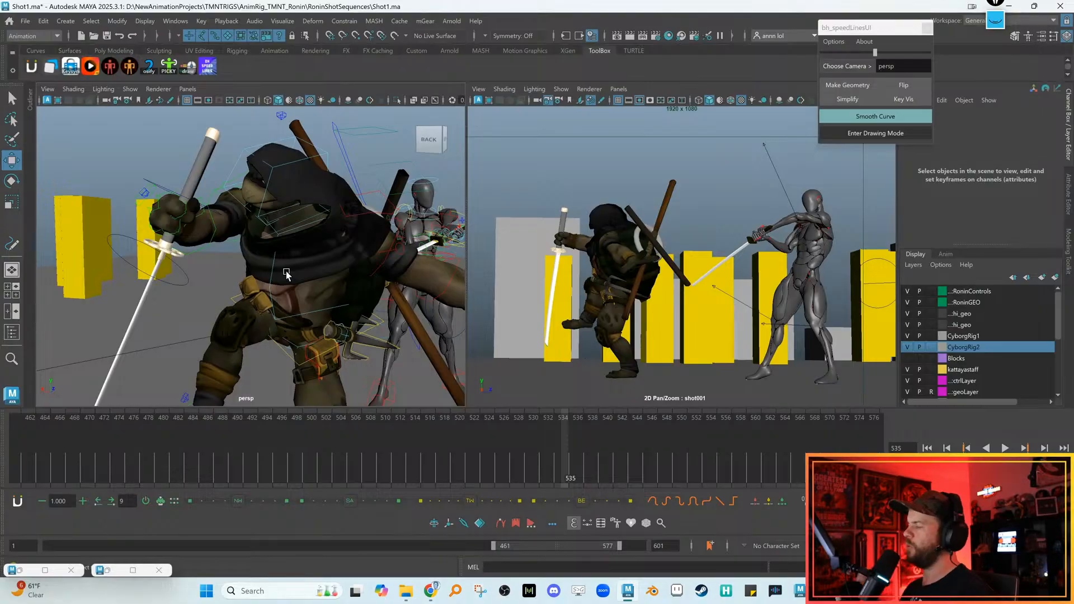
right_click_drag(364, 315, 305, 281, "alt")
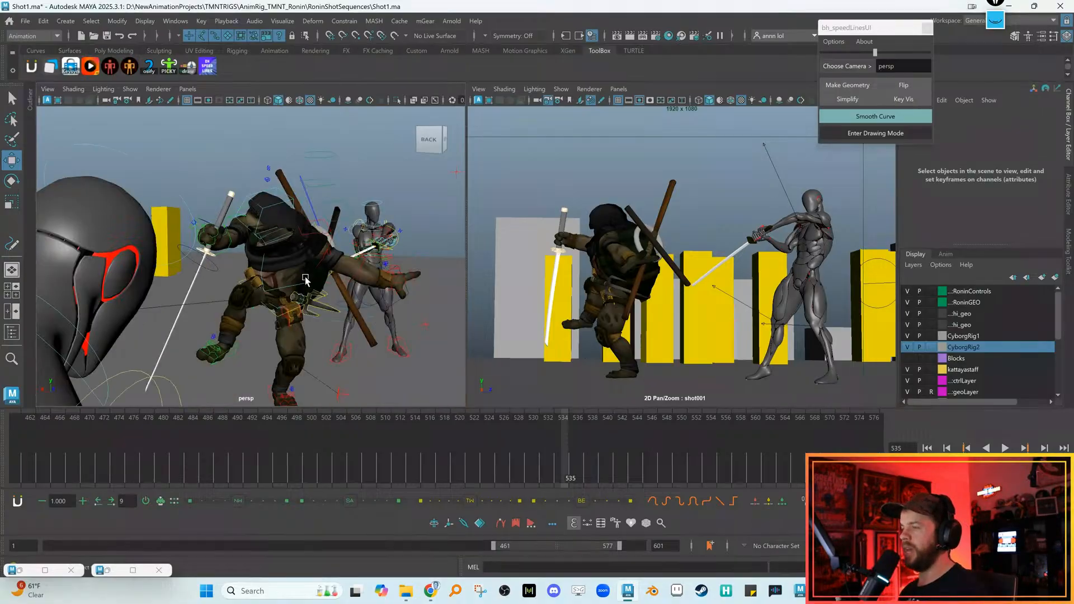
left_click_drag(303, 290, 270, 293, "alt")
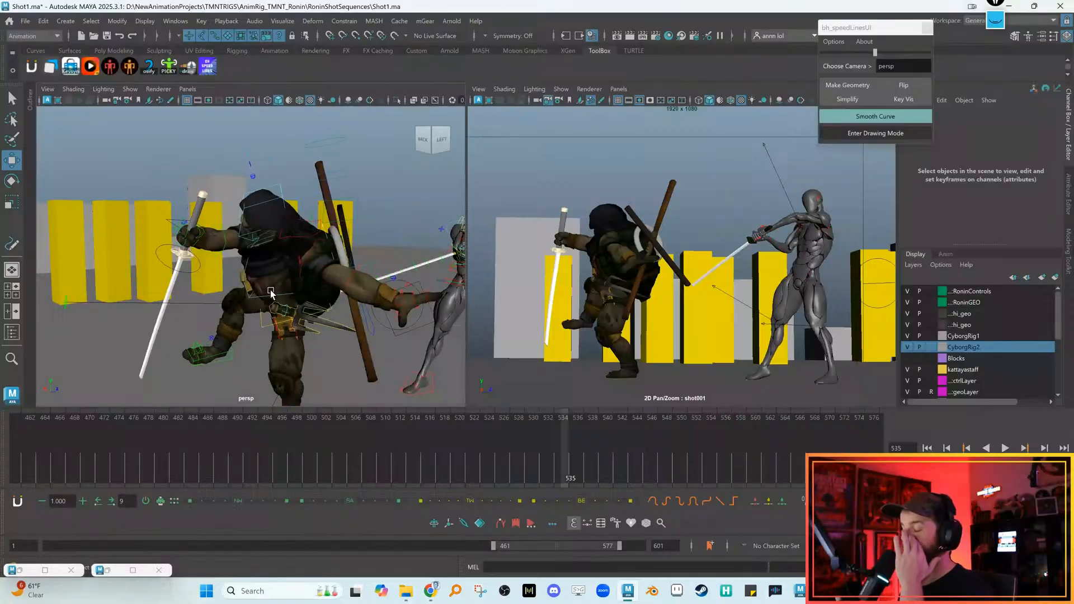
Flip between frames 534 and 535 with the turtle's body control selected to compare the lunge with the spin pose
key("alt+comma")
key("alt+period")
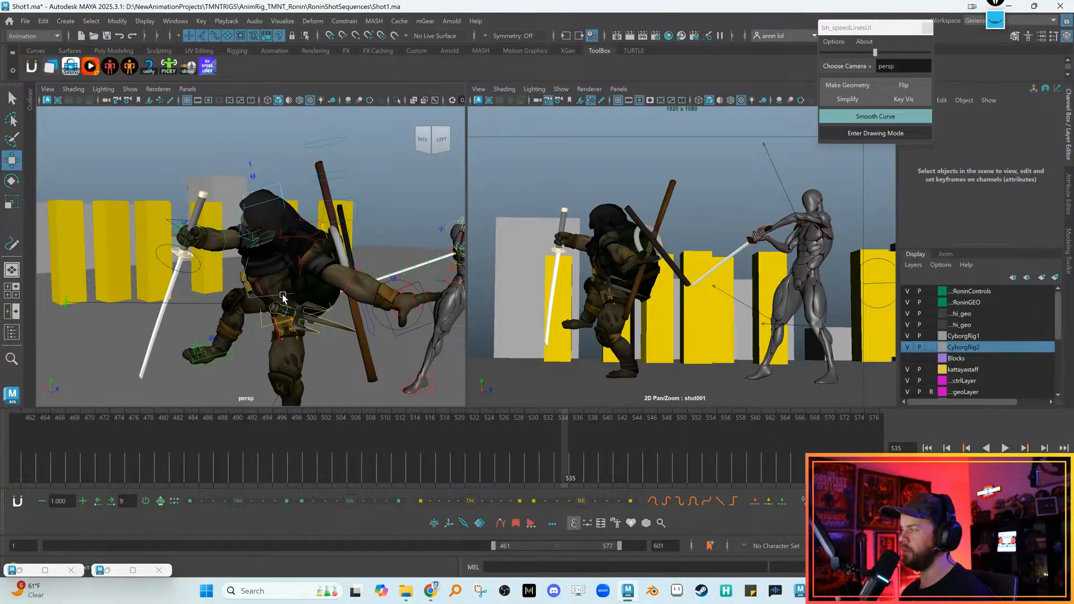
key("alt+comma")
key("alt+period")
right_click_drag(282, 295, 270, 284, "alt")
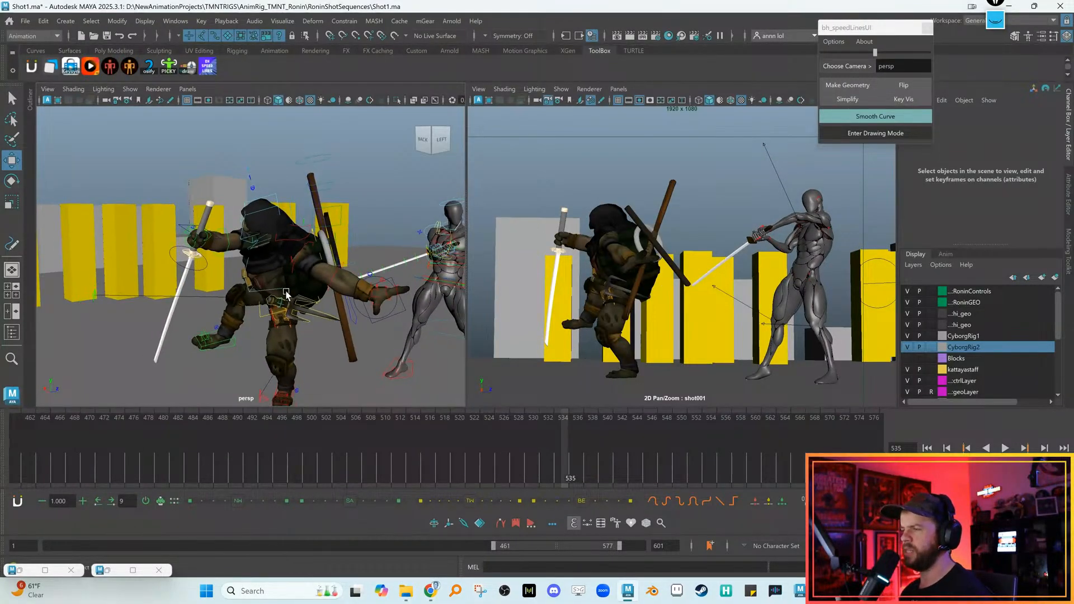
left_click_drag(285, 294, 278, 309, "alt")
left_click(245, 320)
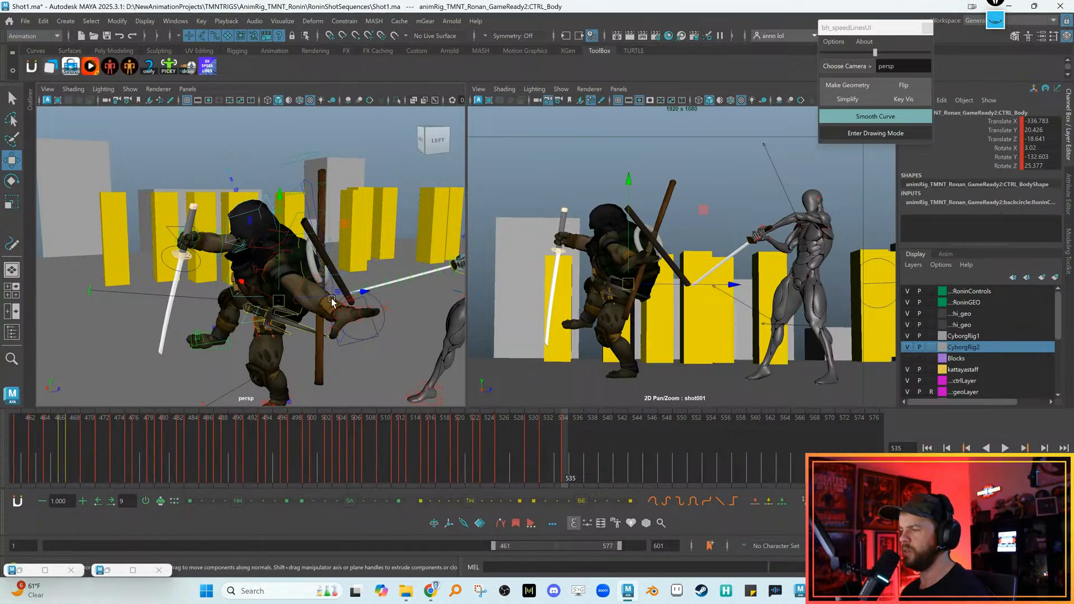
key("alt+comma")
key("alt+period")
key("alt+comma")
key("alt+period")
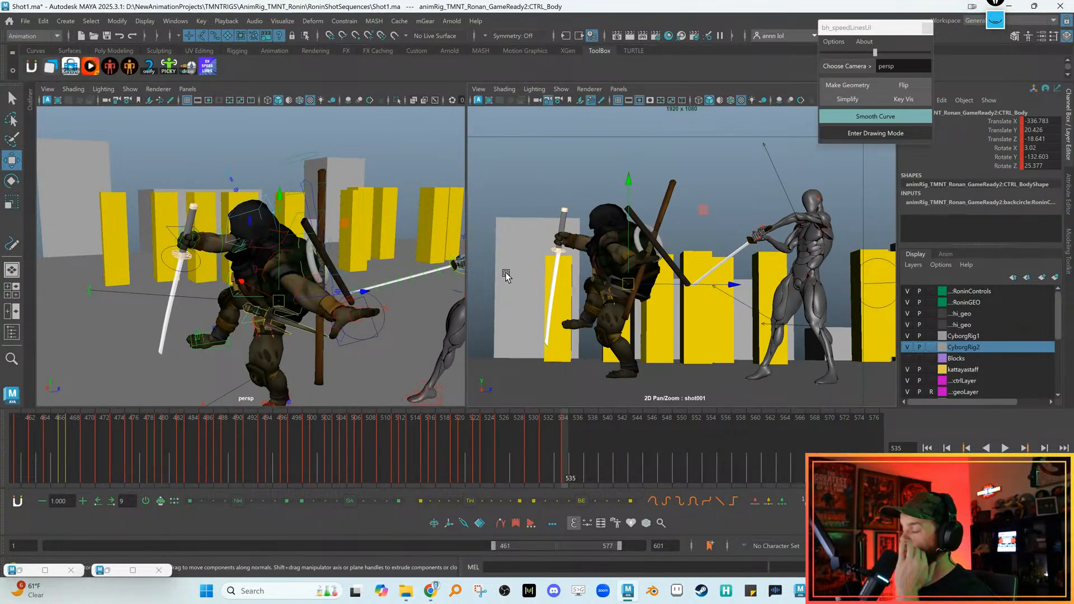
key("alt+comma")
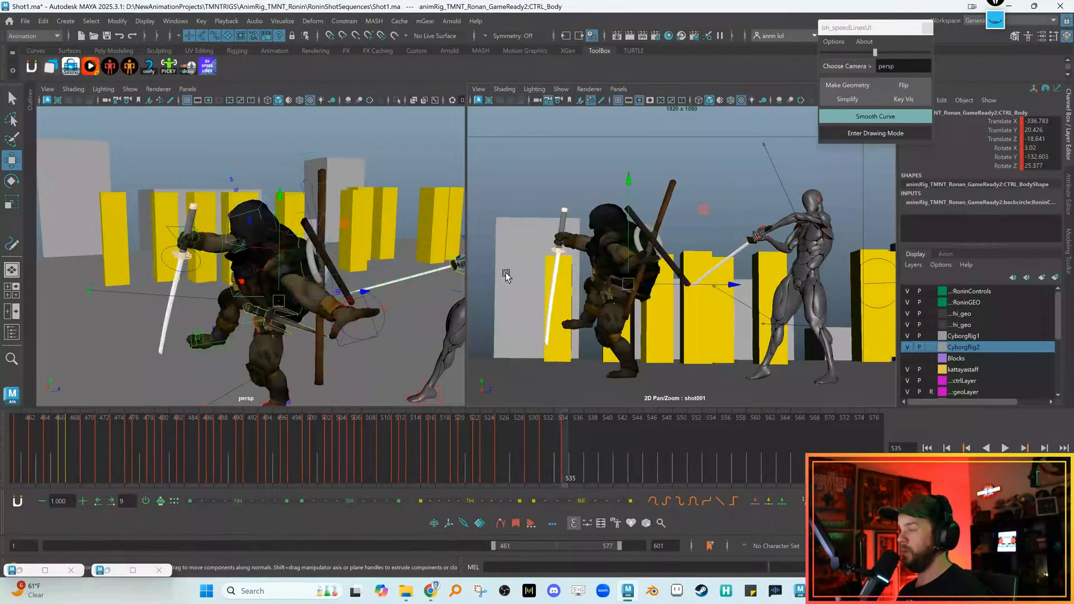
Compare the turtle's poses at frames 534 and 535 from the front, the side and closer up in the shot camera
left_click_drag(352, 295, 234, 284, "alt")
key("alt+comma")
key("alt+period")
left_click_drag(270, 283, 306, 308, "alt")
key("alt+comma")
key("alt+period")
key("alt+comma")
key("alt+period")
key("alt+comma")
key("alt+period")
key("backslash")
key("backslash")
right_click_drag(698, 308, 755, 338)
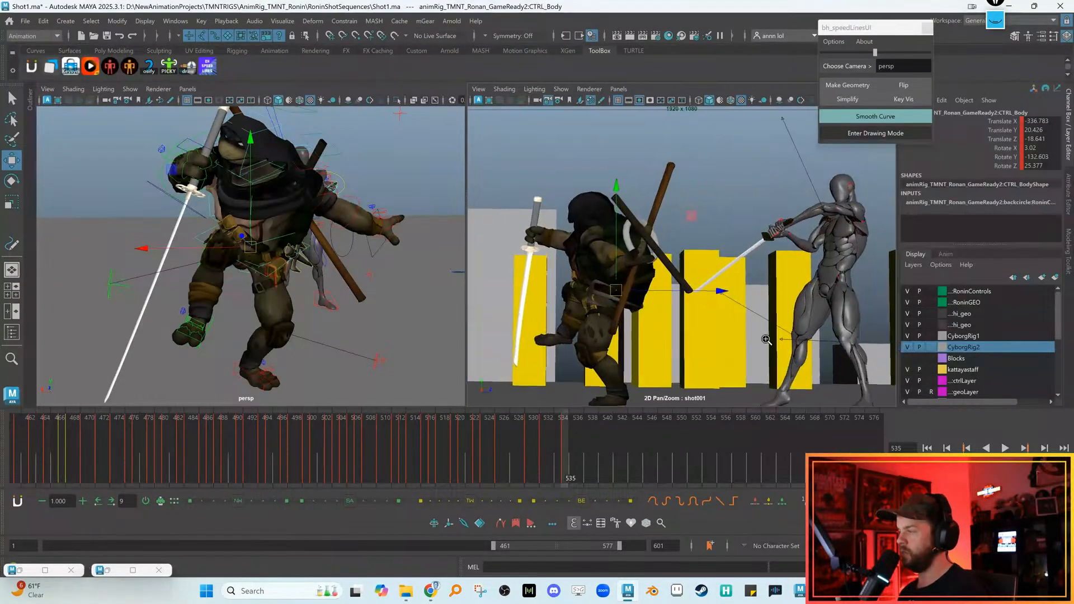
middle_click_drag(710, 339, 732, 330)
key("alt+comma")
key("alt+period")
key("alt+comma")
key("alt+period")
left_click_drag(415, 294, 246, 308, "alt")
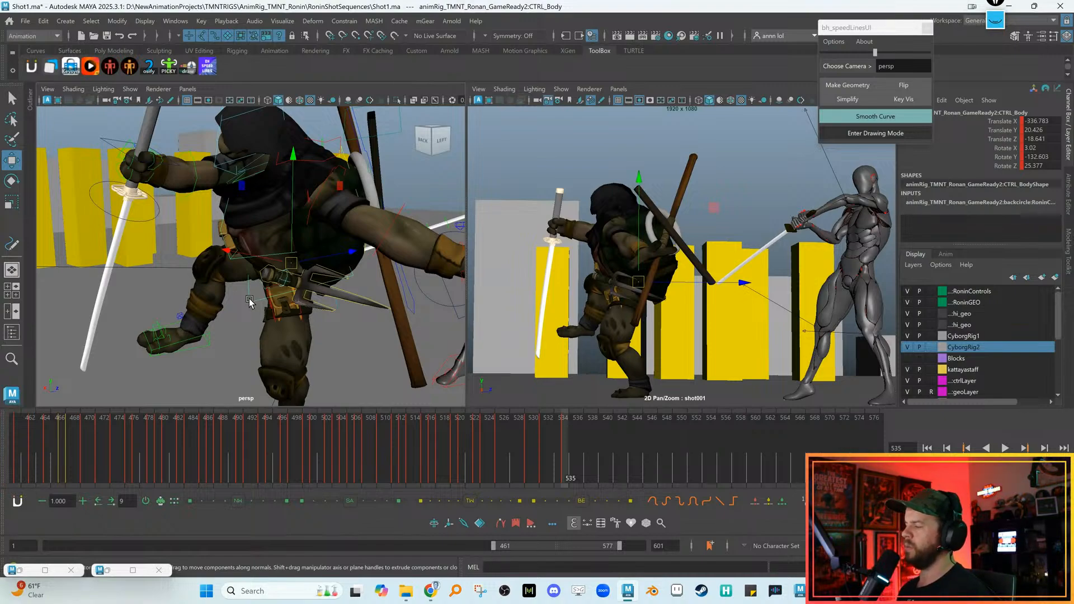
Examine the turtle's hips and raised leg at frame 535 from several angles, checking the body control against the preceding frame
key("period")
key("comma")
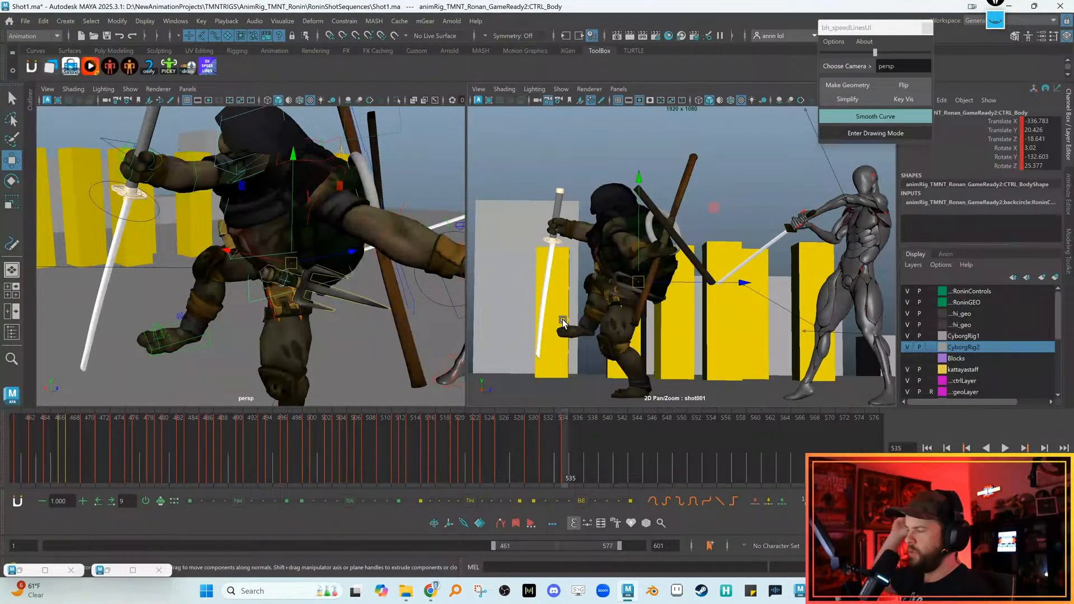
key("comma")
key("period")
left_click_drag(378, 326, 259, 297, "alt")
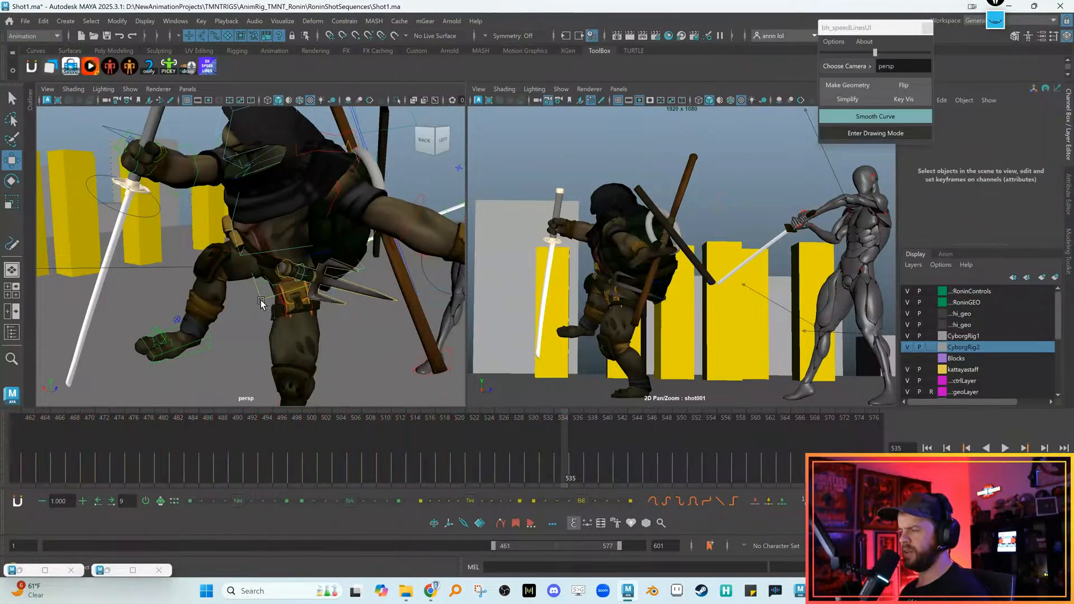
left_click_drag(264, 302, 283, 289, "alt")
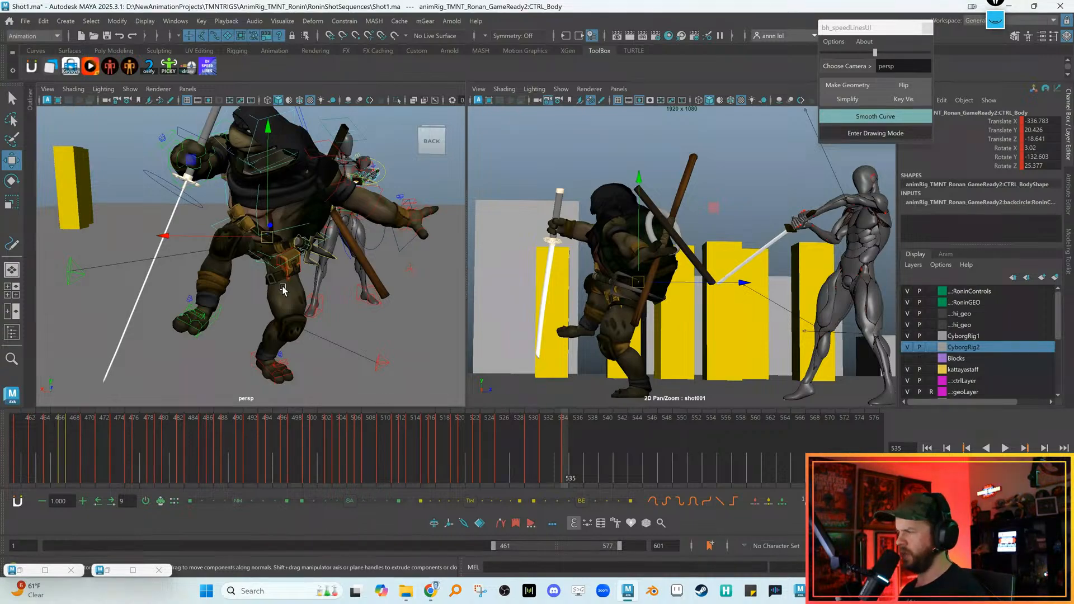
left_click_drag(283, 289, 268, 301, "alt")
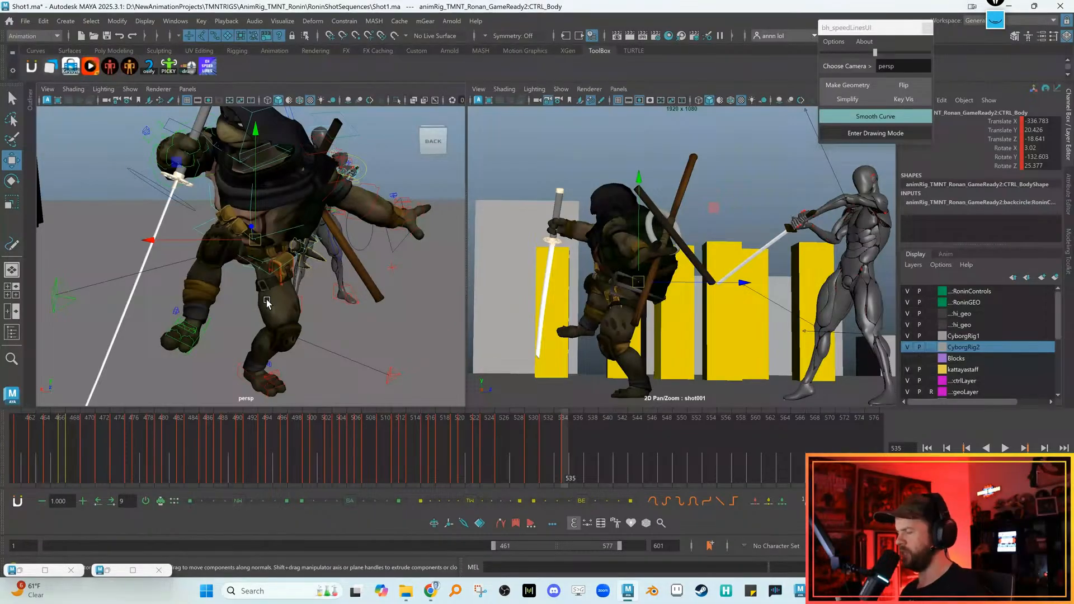
left_click(242, 316)
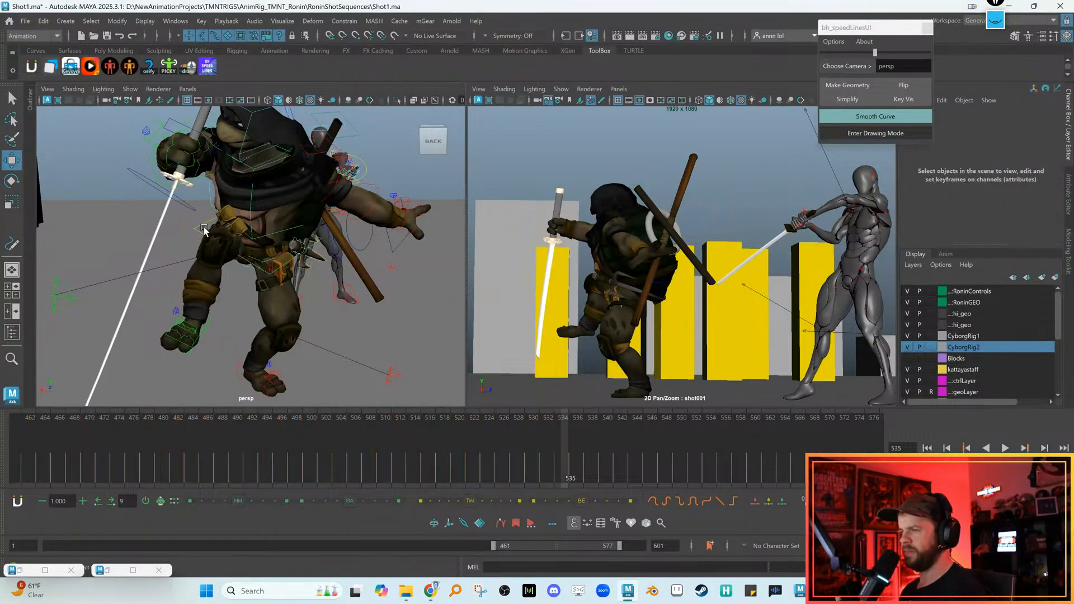
left_click(194, 233)
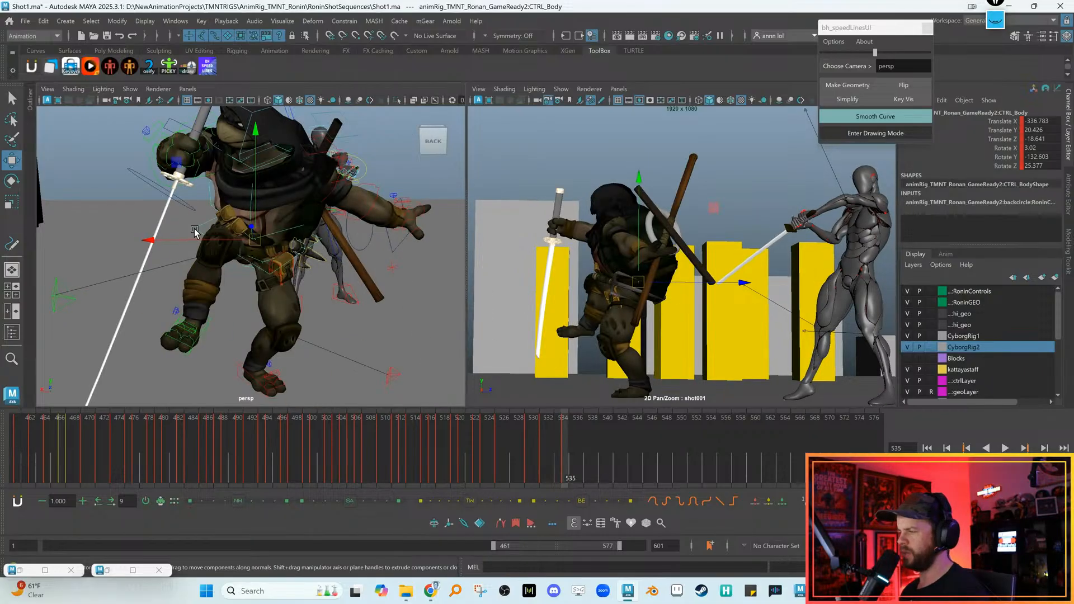
left_click(187, 253)
left_click(195, 229)
key("alt+comma")
key("alt+period")
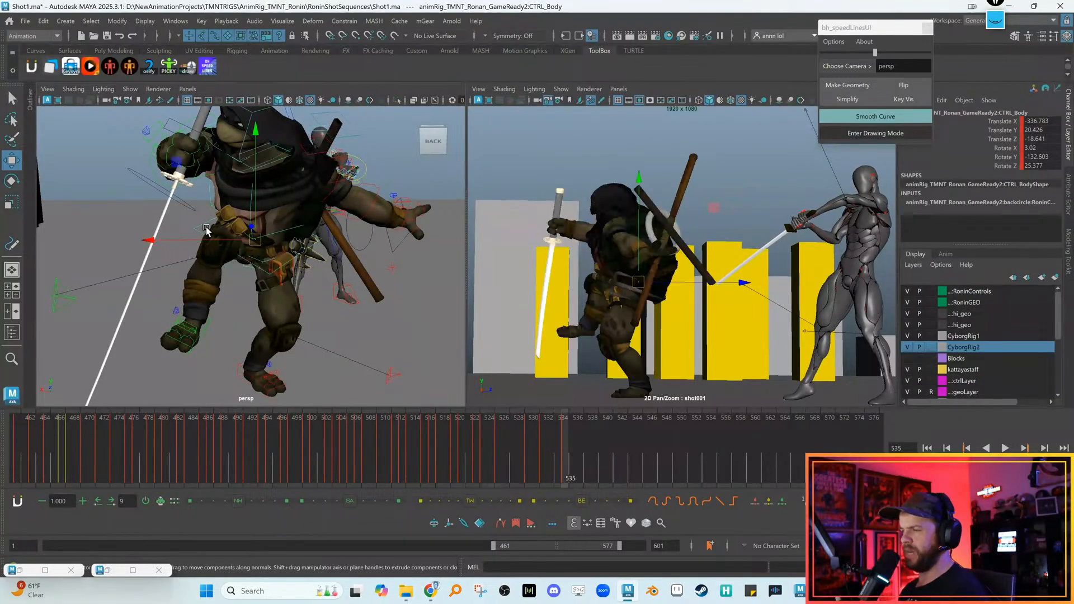
key("alt+comma")
key("alt+period")
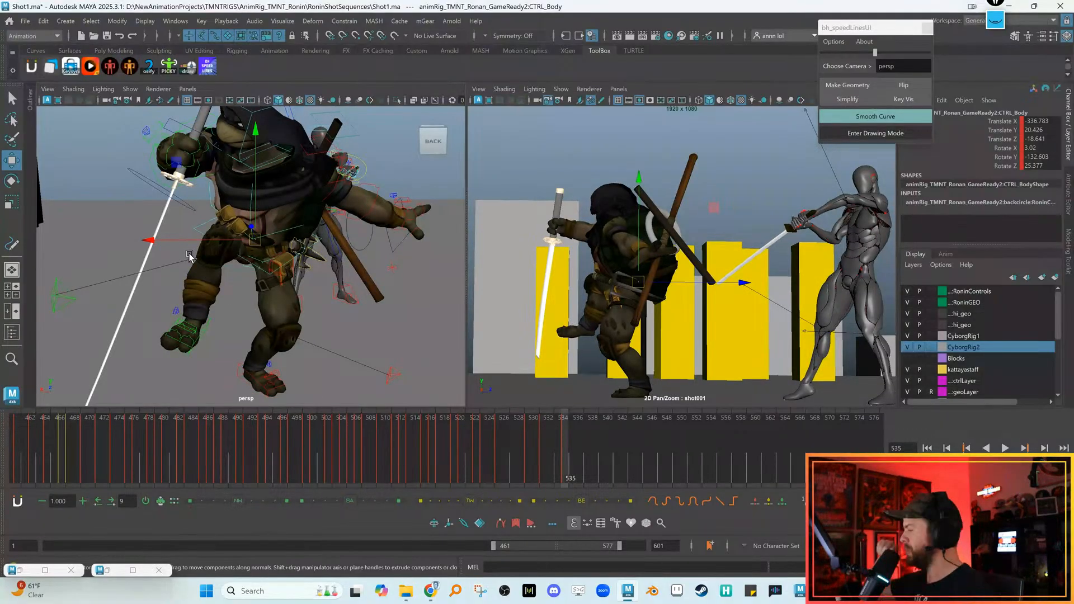
Alternate repeatedly between frame 535 and the frame before it to judge how the body travels into the spin
key("comma")
key("period")
key("comma")
key("period")
key("comma")
key("period")
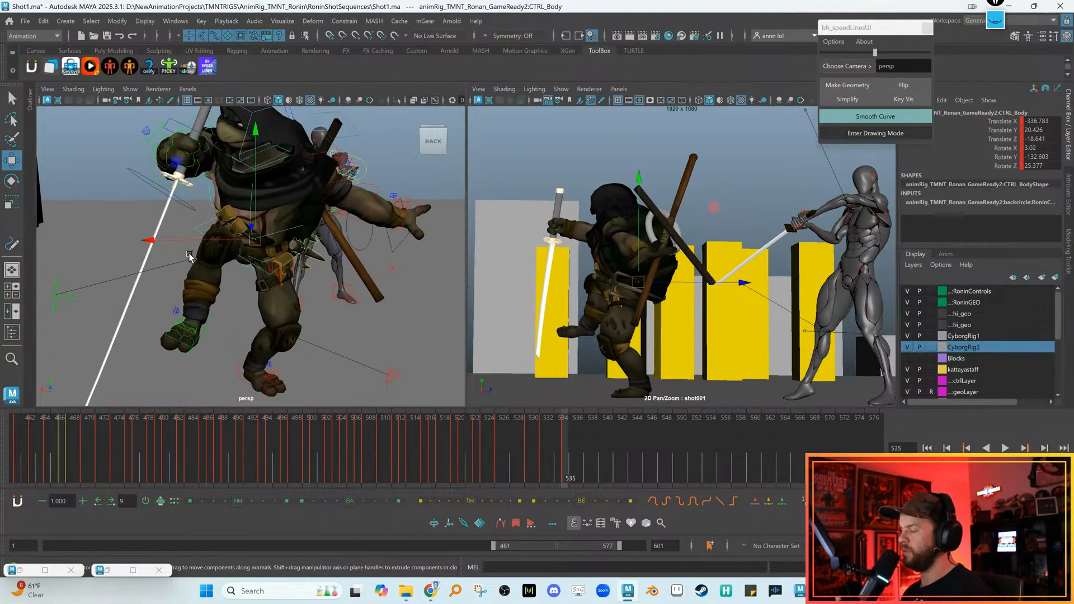
scroll(232, 259, "down", 1)
mouse_move(232, 259)
left_mouse_down("alt")
mouse_move(208, 237)
mouse_move(231, 254)
left_mouse_up("alt")
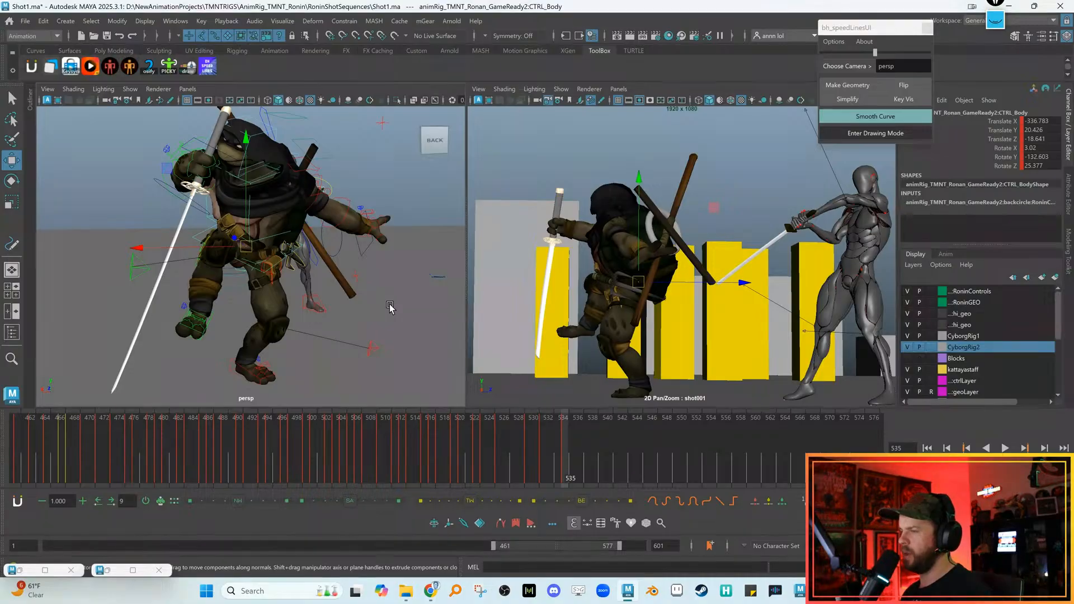
key("comma")
key("period")
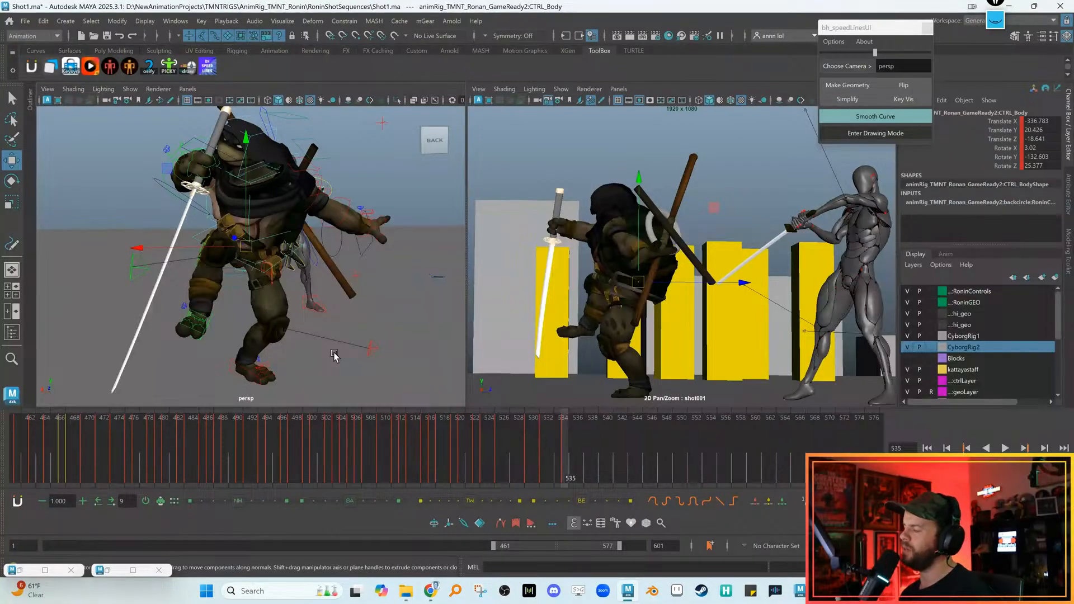
key("alt+comma")
key("alt+period")
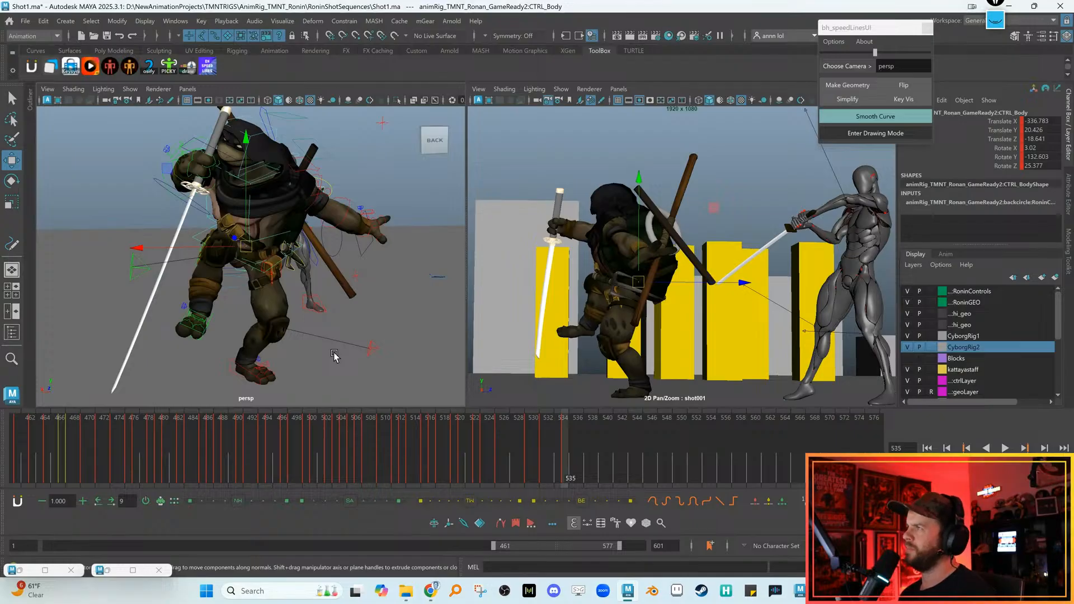
key("alt+comma")
key("alt+period")
key("alt+comma")
key("alt+period")
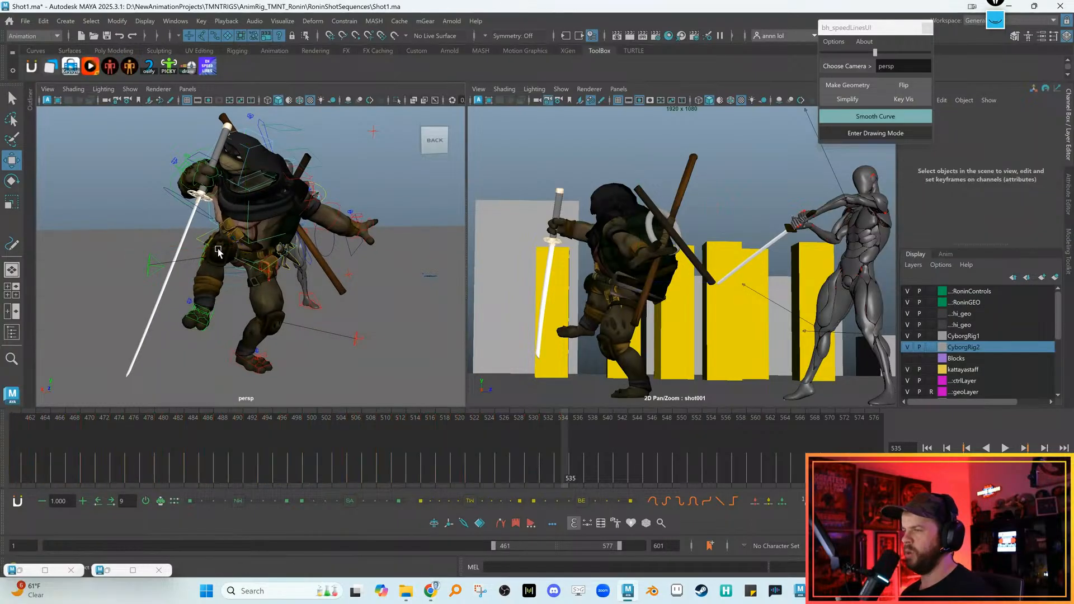
Shift the turtle's body control at frame 535 to about -22.8 in Translate Z and check it against frame 534
key("alt+comma")
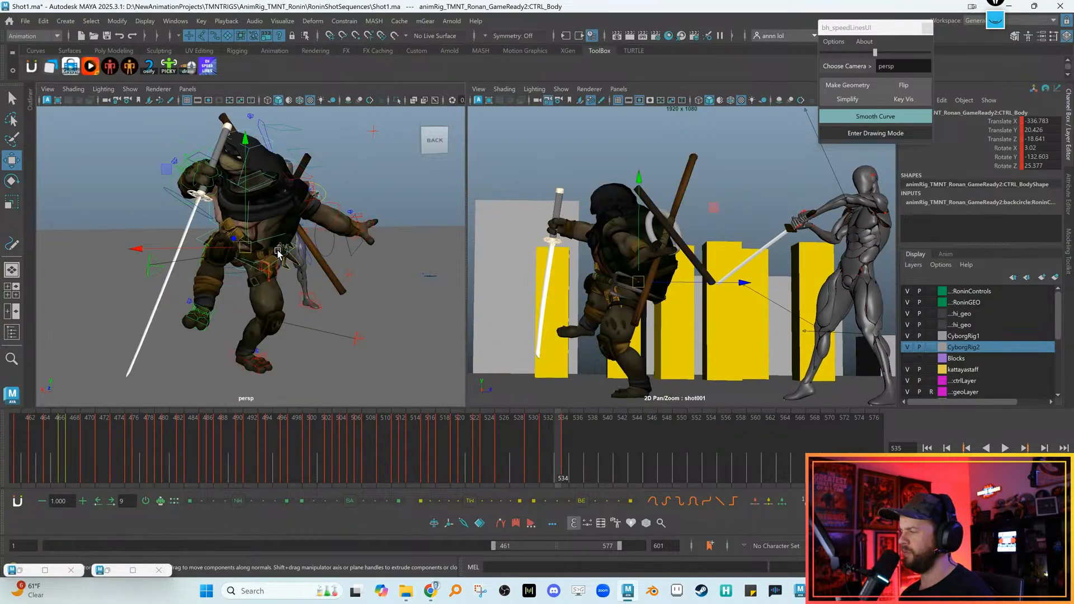
key("alt+period")
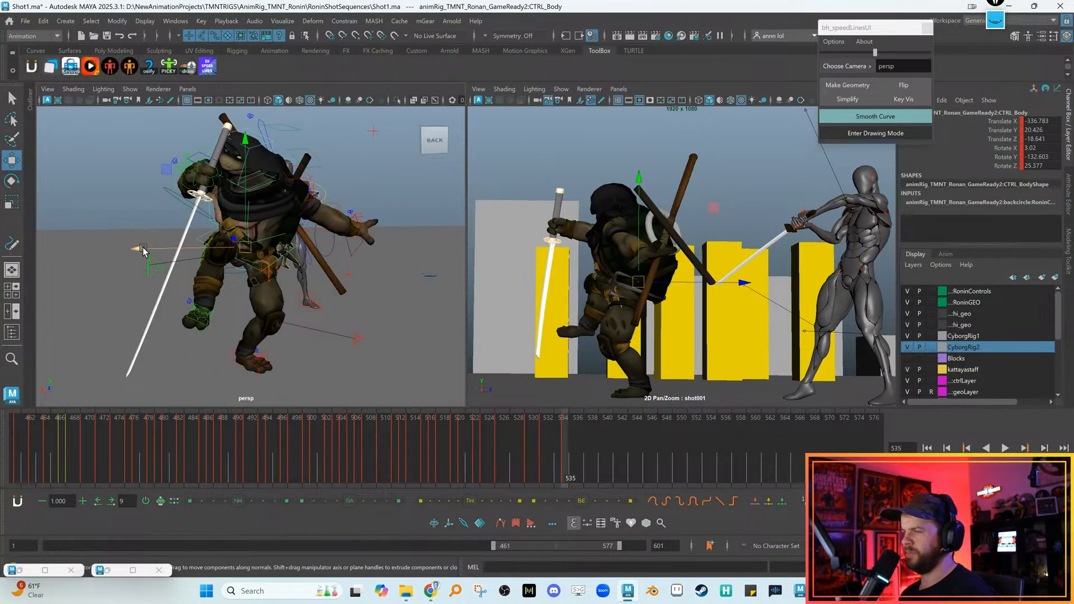
key("alt+comma")
key("alt+period")
mouse_move(138, 251)
left_mouse_down()
mouse_move(163, 257)
mouse_move(137, 249)
left_mouse_up()
key("ctrl+z")
key("alt+comma")
key("alt+period")
key("alt+comma")
key("alt+period")
key("shift+backslash")
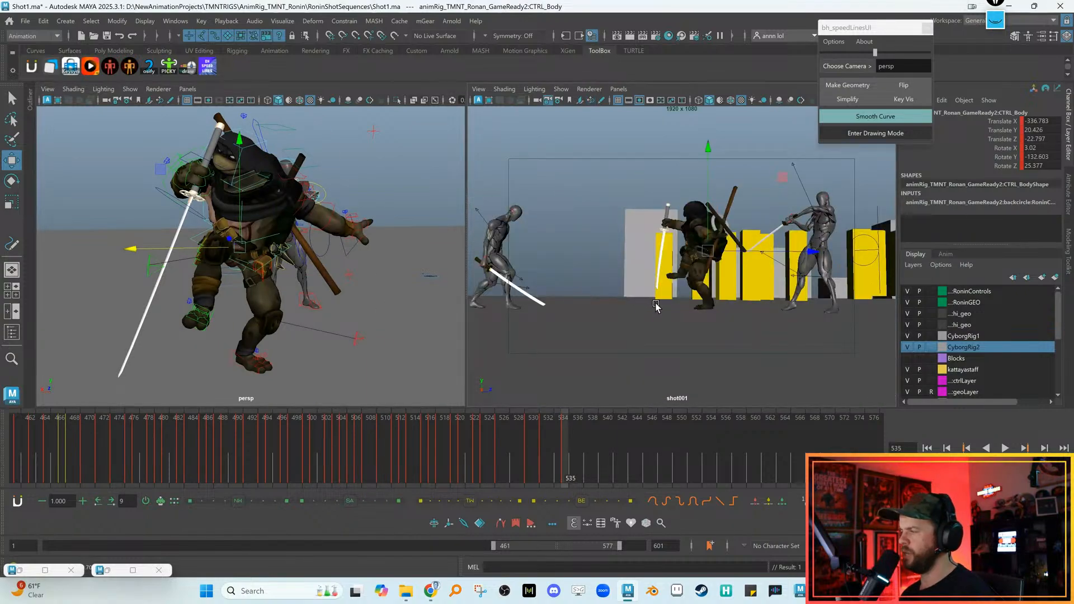
key("shift+backslash")
scroll(599, 320, "up", 1)
key("alt+comma")
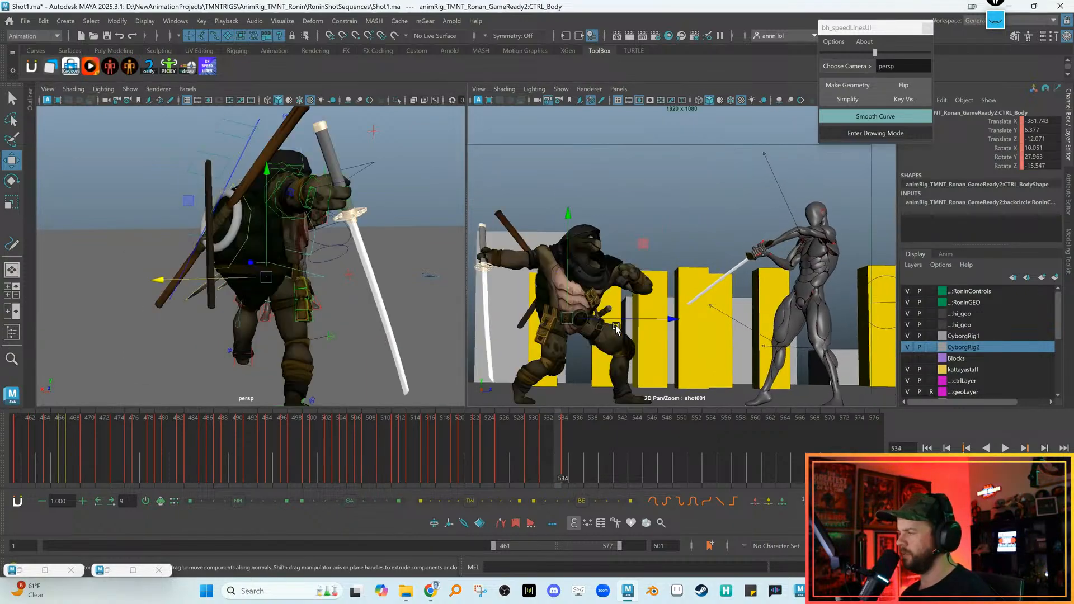
key("alt+period")
Move the turtle's left knee pole control at frame 535 to about -434.2, 19.2, -19.8, closer in front of the standing leg
middle_click_drag(359, 334, 352, 319, "alt")
left_click(351, 318)
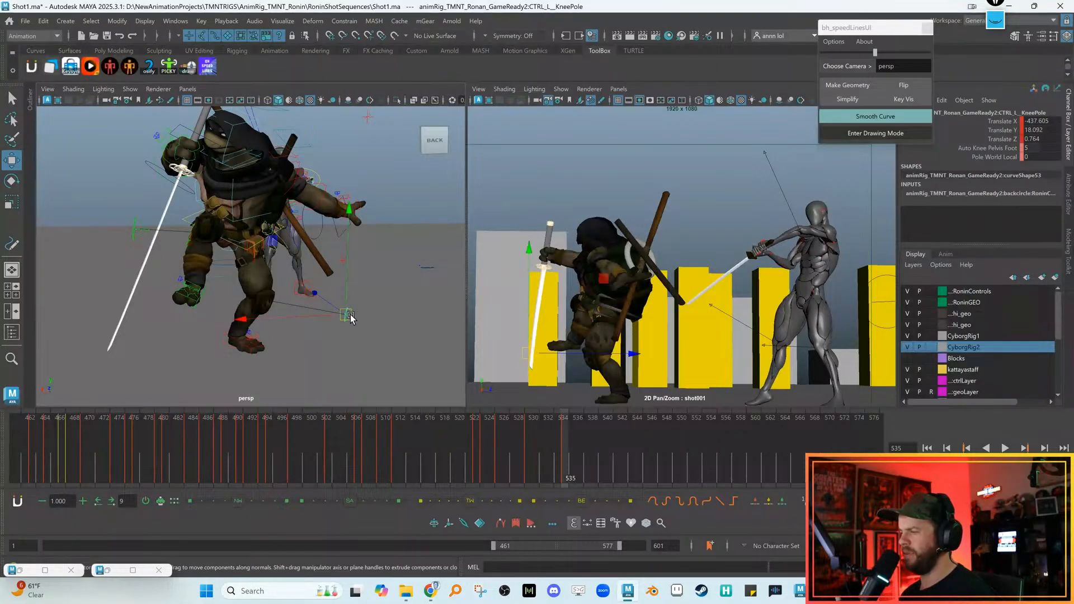
left_click_drag(351, 315, 310, 314)
key("alt+comma")
key("alt+period")
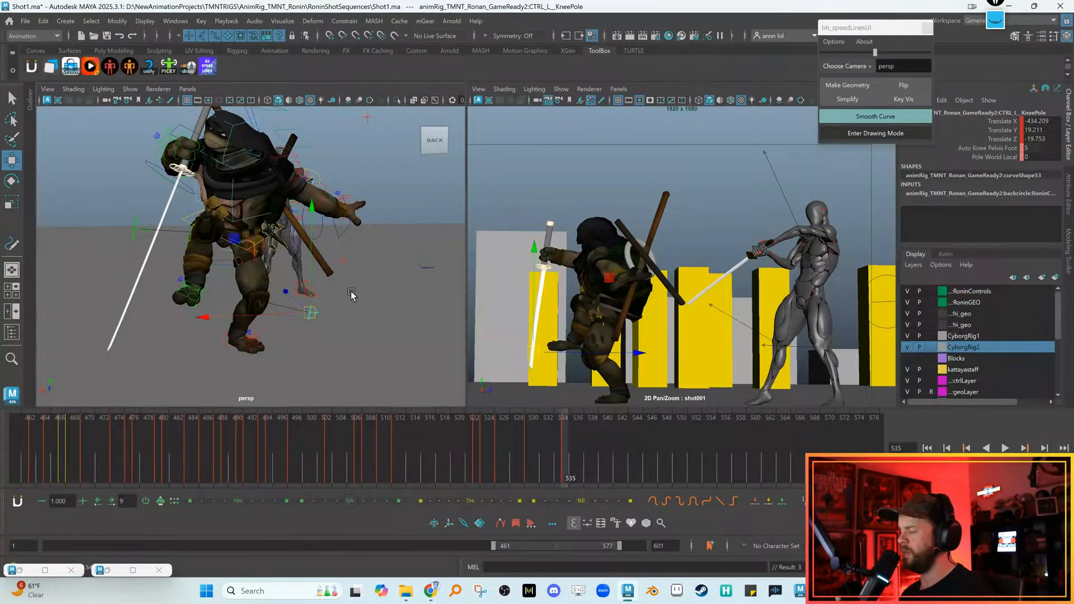
Go back and forth through the frames leading up to 535 to review the adjusted knee and body placement
key("alt+comma")
key("alt+period")
key("alt+comma")
key("alt+period")
key("alt+comma")
key("alt+period")
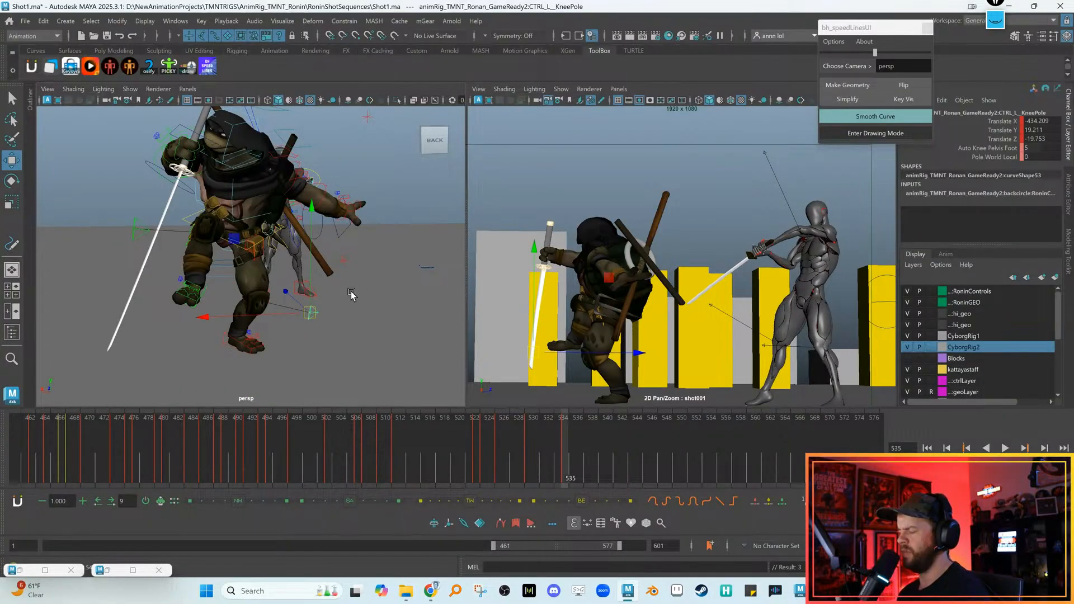
key("comma")
key("comma")
key("period")
key("period")
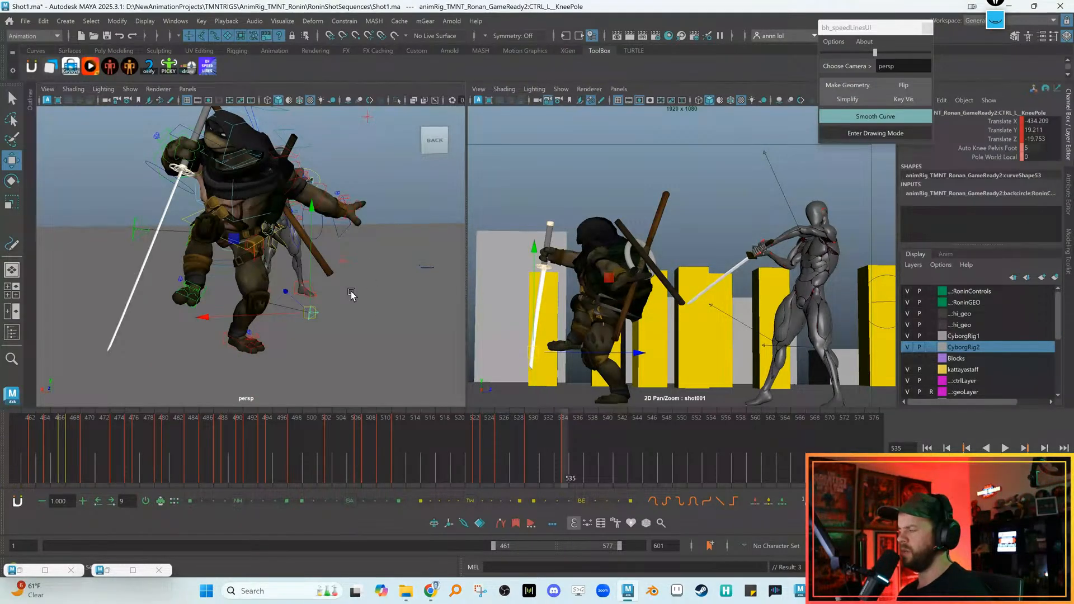
key("comma")
key("period")
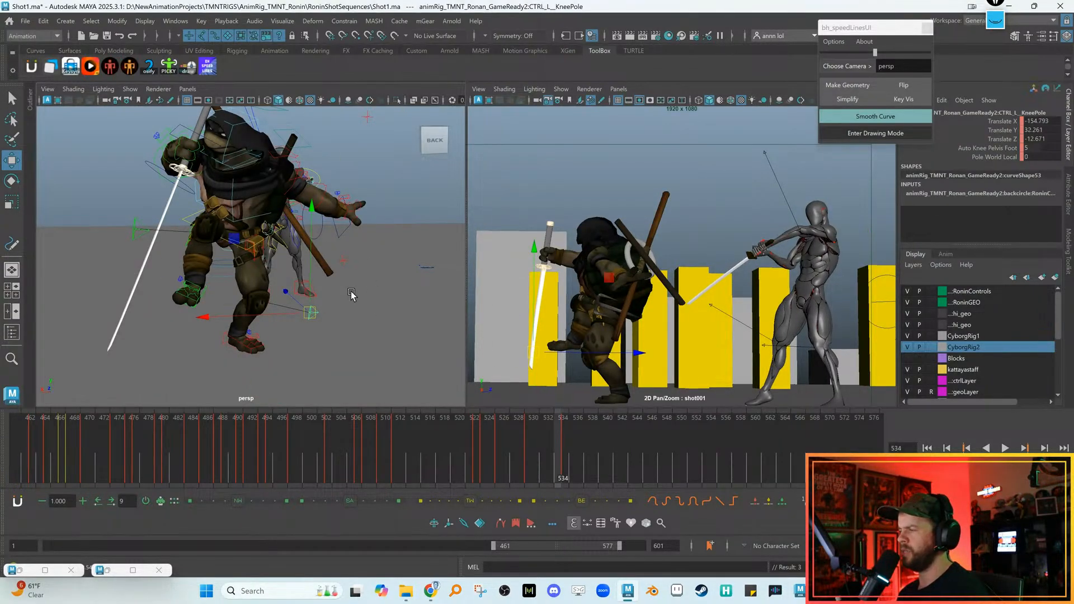
key("comma")
key("period")
key("period")
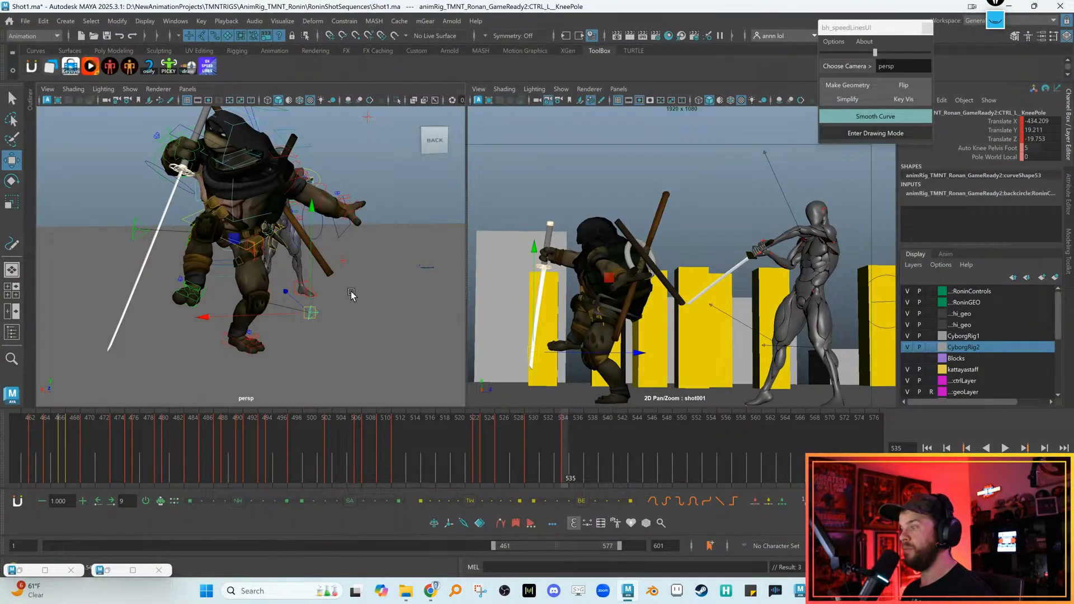
Recheck the transition from the lunge into frame 535 and examine the spin pose from the turtle's sword side
key("alt+comma")
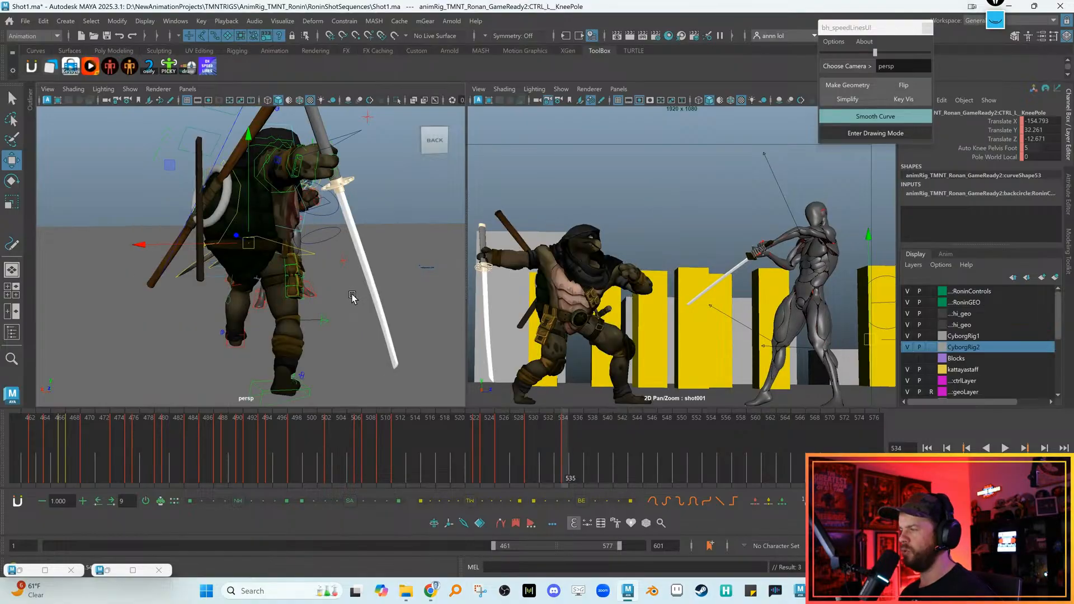
key("alt+comma")
key("alt+period")
key("alt+period")
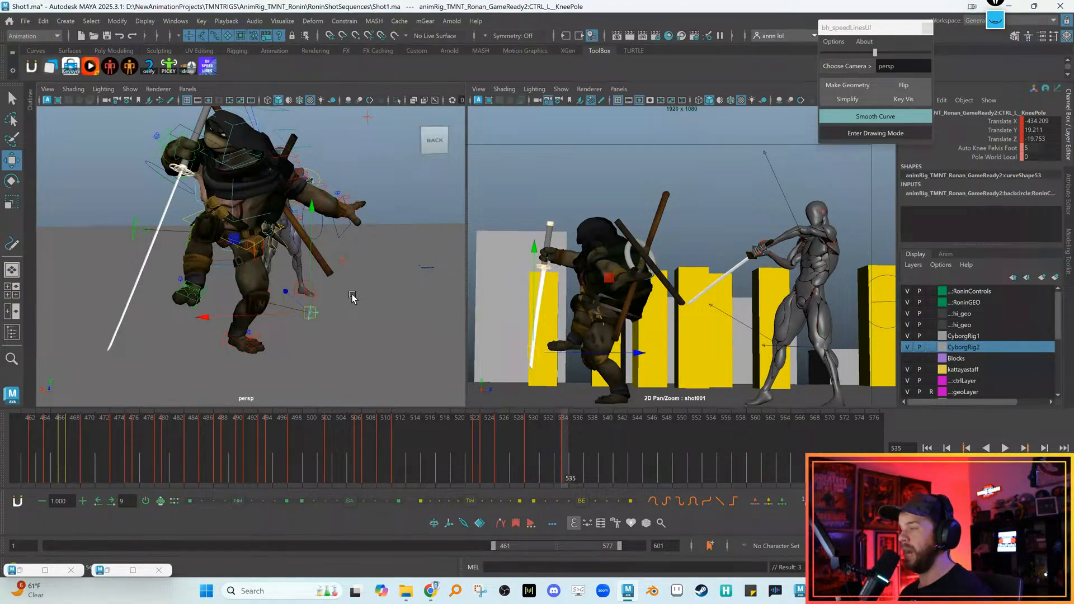
key("e")
key("alt+comma")
key("alt+period")
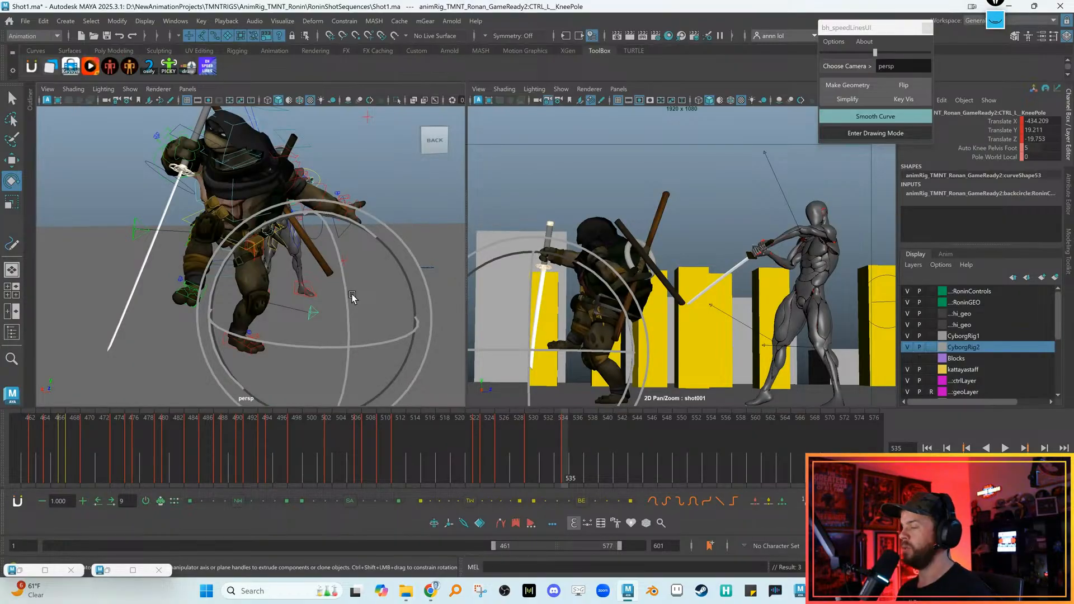
key("alt+comma")
key("alt+comma")
key("alt+period")
key("alt+period")
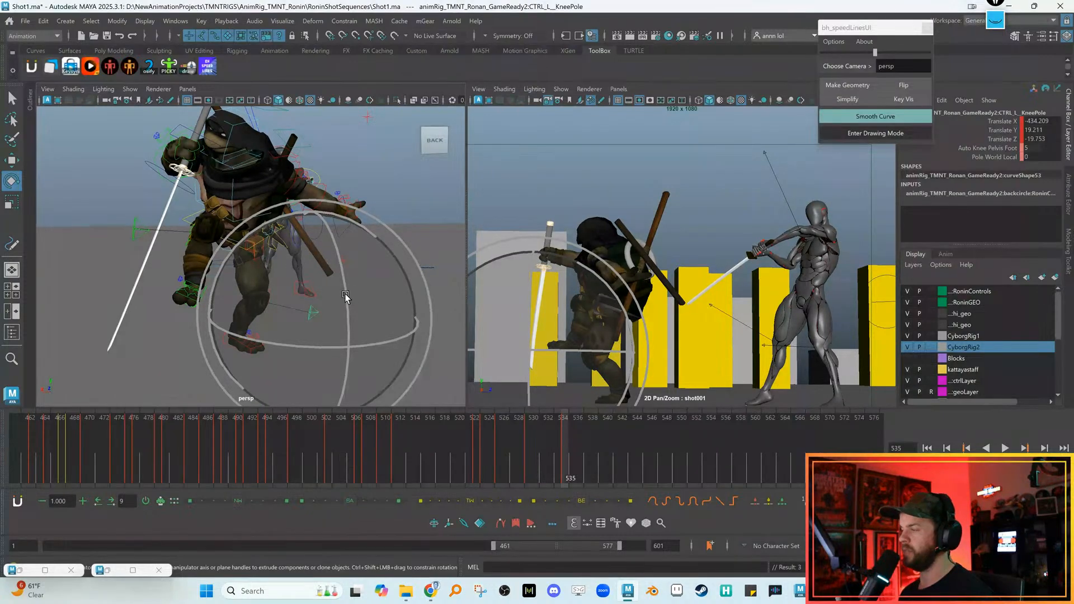
key("w")
left_click_drag(345, 296, 191, 204, "alt")
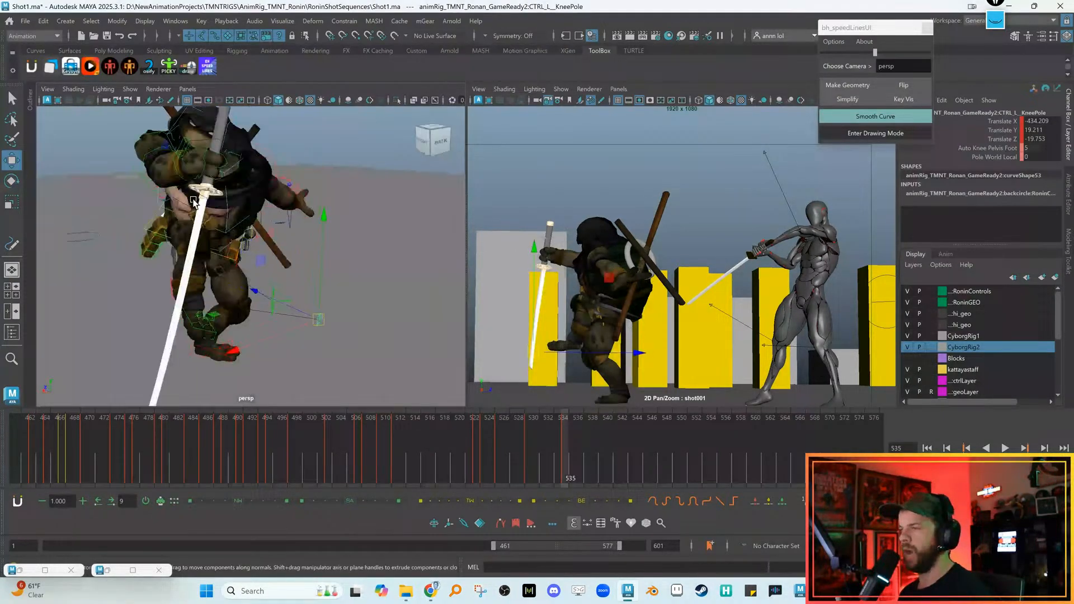
Rotate the turtle's head control at frame 535 to about 4.0, -136.6, 26.5
left_click_drag(127, 171, 146, 213, "alt")
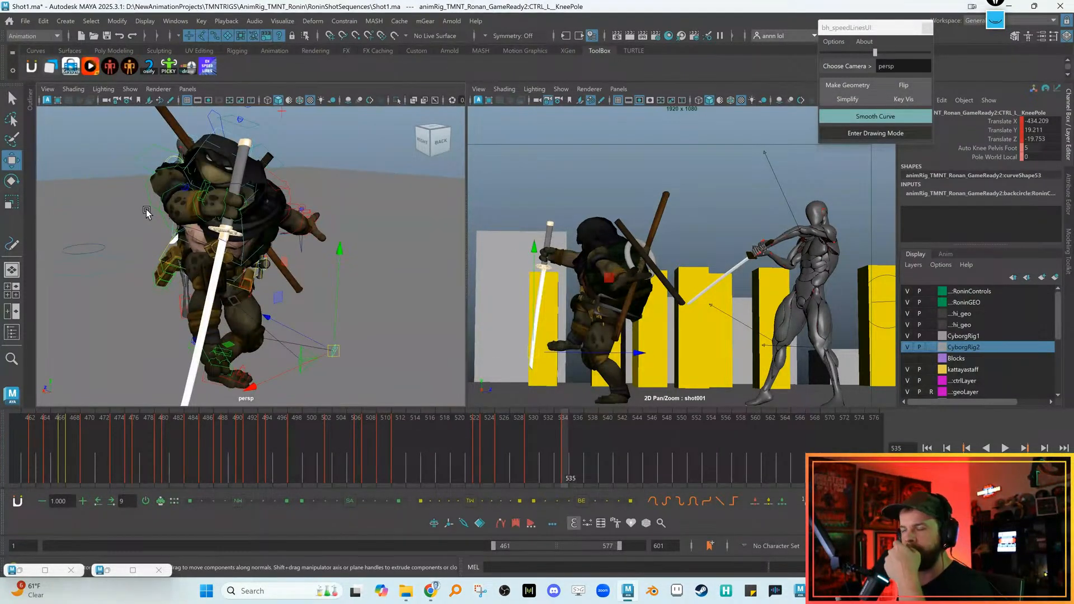
left_click_drag(185, 196, 164, 202, "alt")
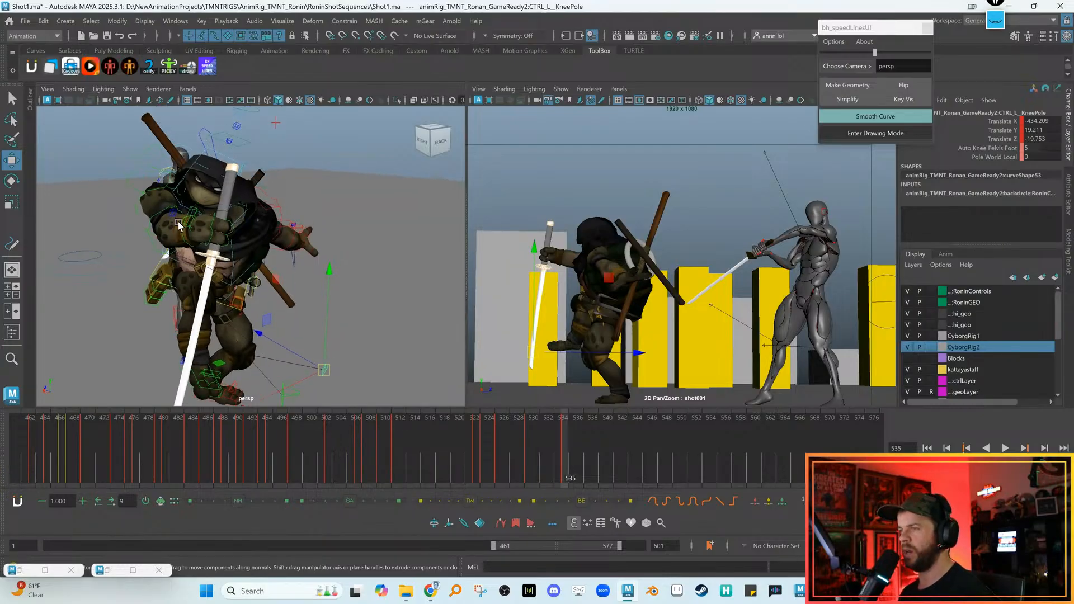
left_click(139, 164)
key("e")
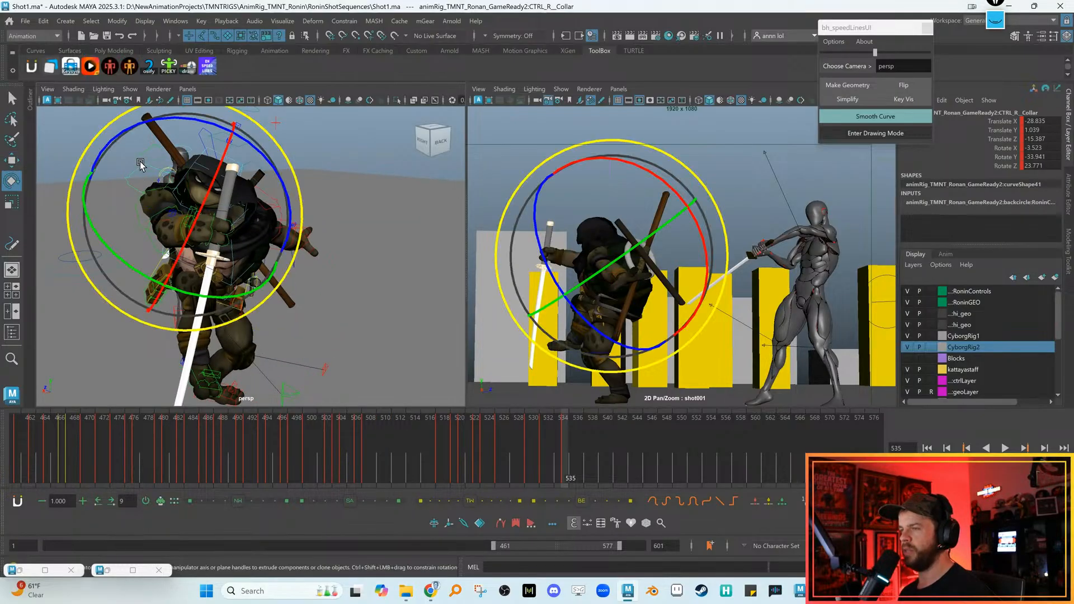
left_click_drag(258, 271, 279, 198, "alt")
key("w")
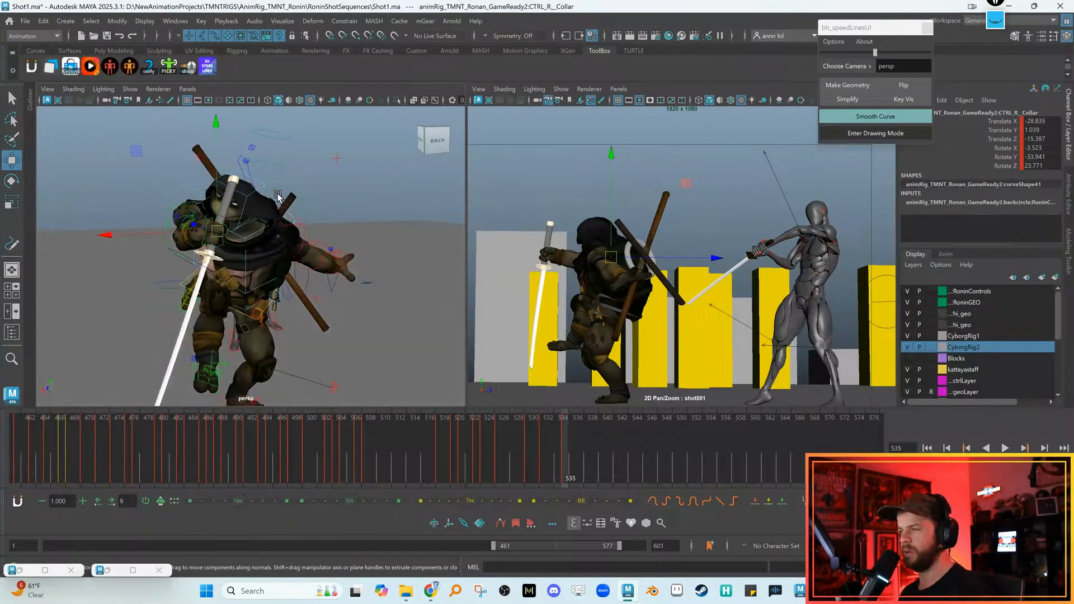
left_click(266, 189)
left_click(263, 185)
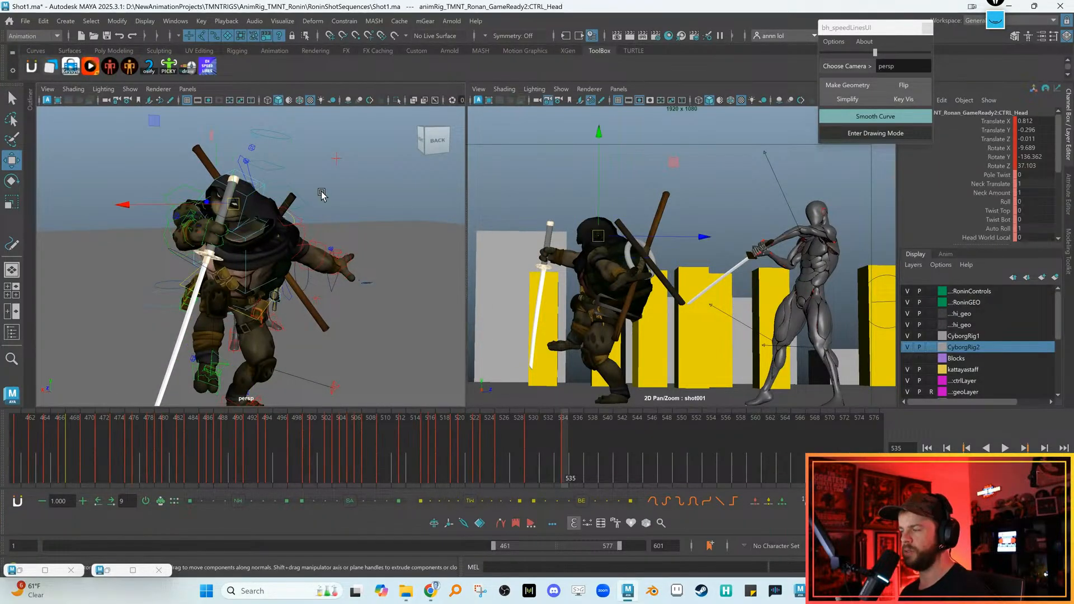
key("e")
key("w")
key("e")
left_click_drag(582, 259, 627, 260)
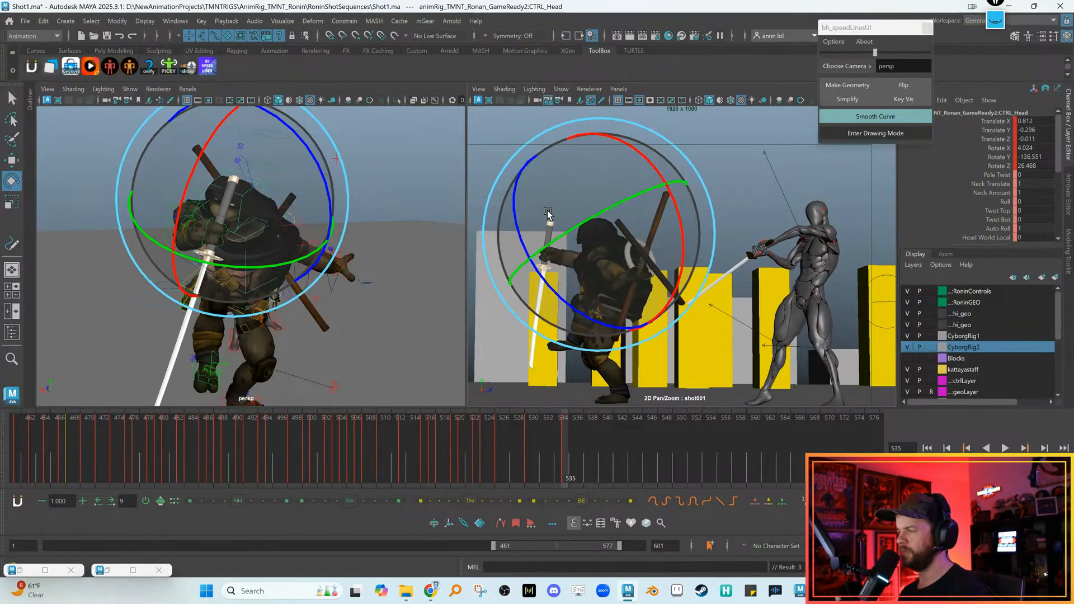
Shift the turtle's head control to about -1.18, -0.56, -0.05 and compare it with the neighbouring frame
key("w")
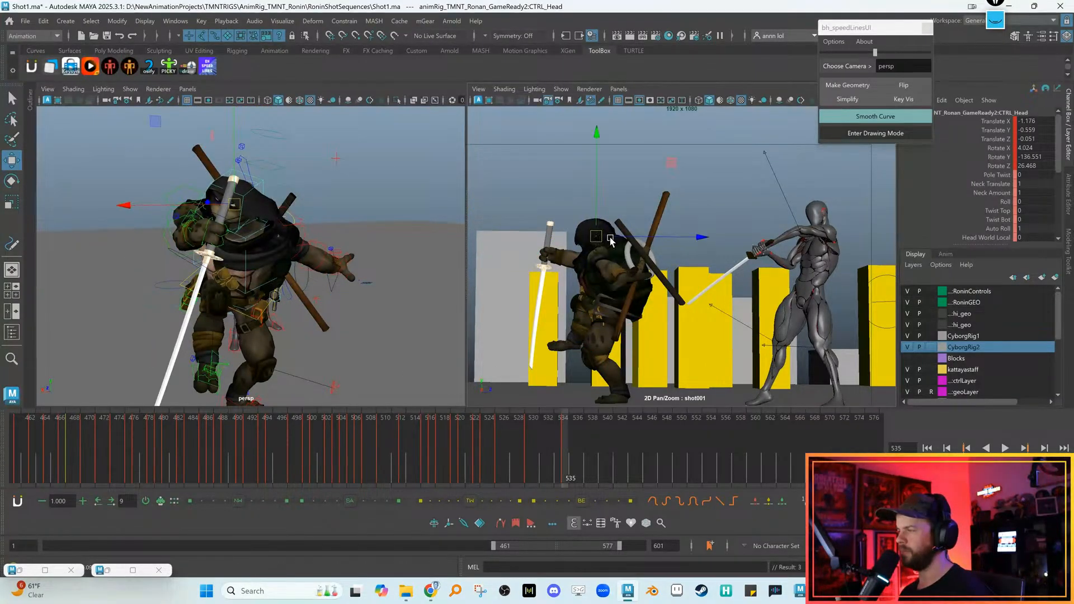
left_click_drag(614, 238, 616, 239)
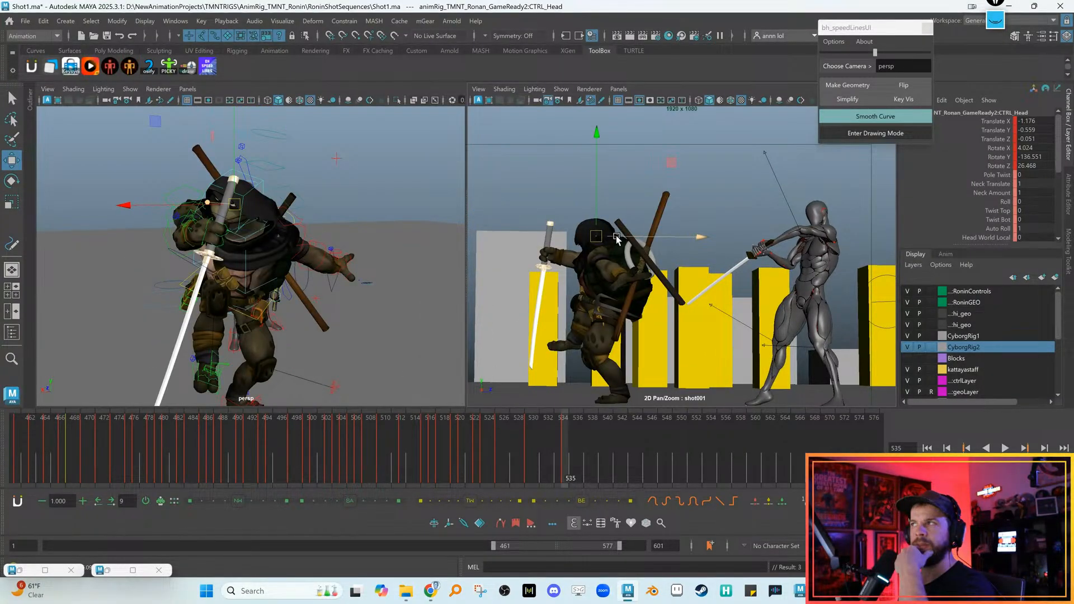
key("alt+comma")
key("alt+period")
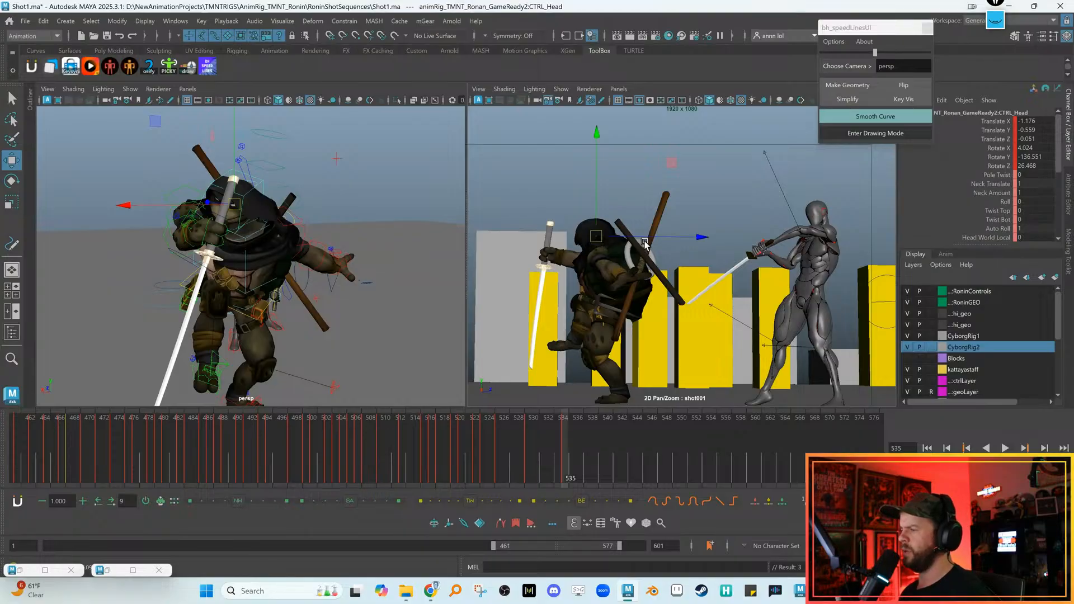
key(".")
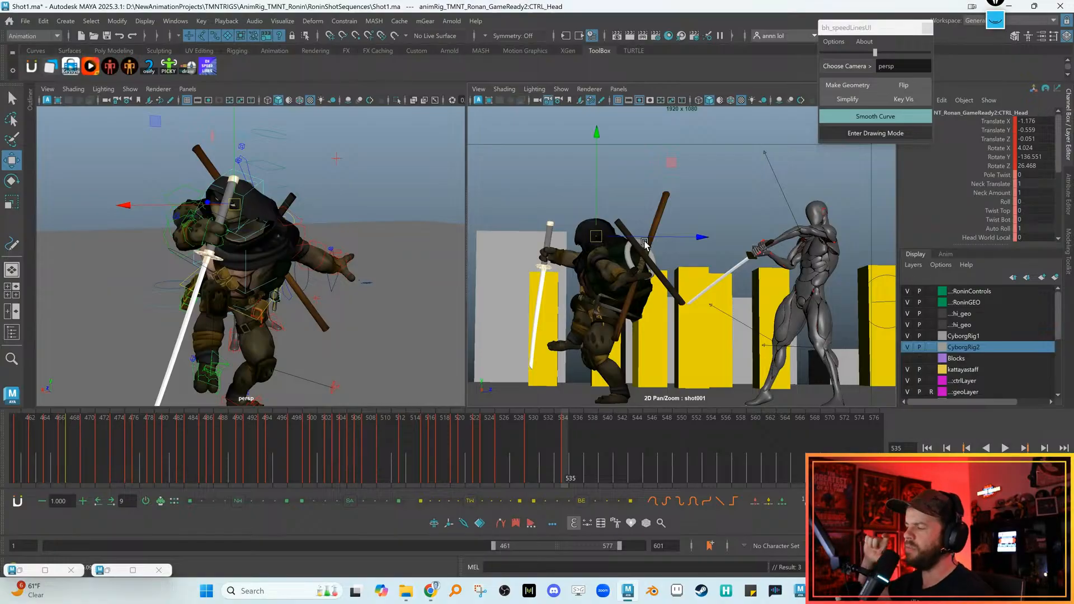
key("alt+comma")
key("alt+period")
Inspect the turtle's frame 535 pose from its side and front while comparing it with the previous frame
right_click_drag(374, 286, 319, 268, "alt")
left_click_drag(319, 269, 254, 267, "alt")
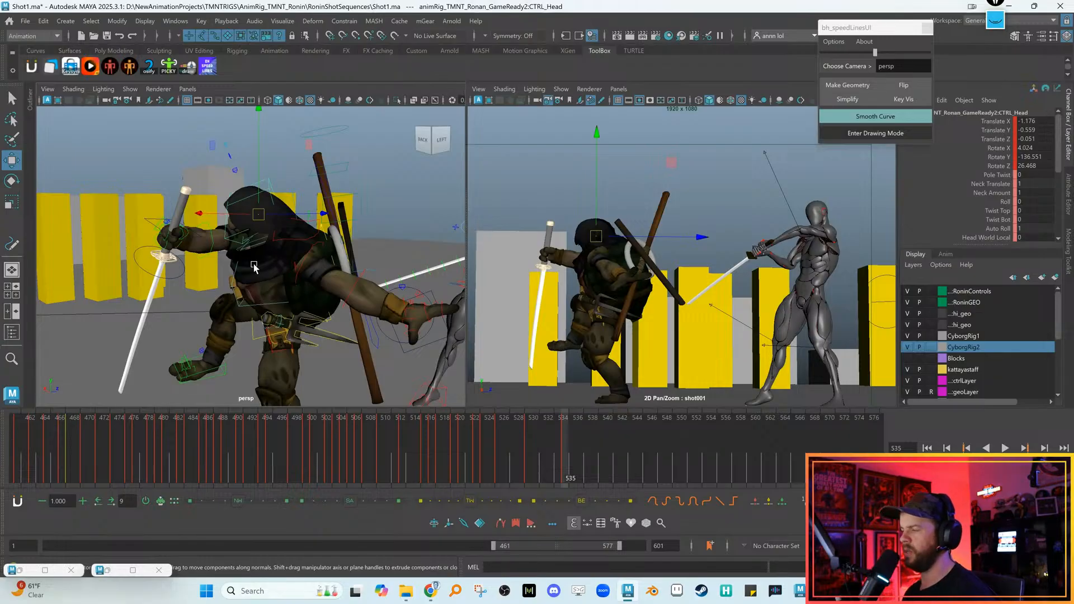
key("alt+comma")
key("alt+period")
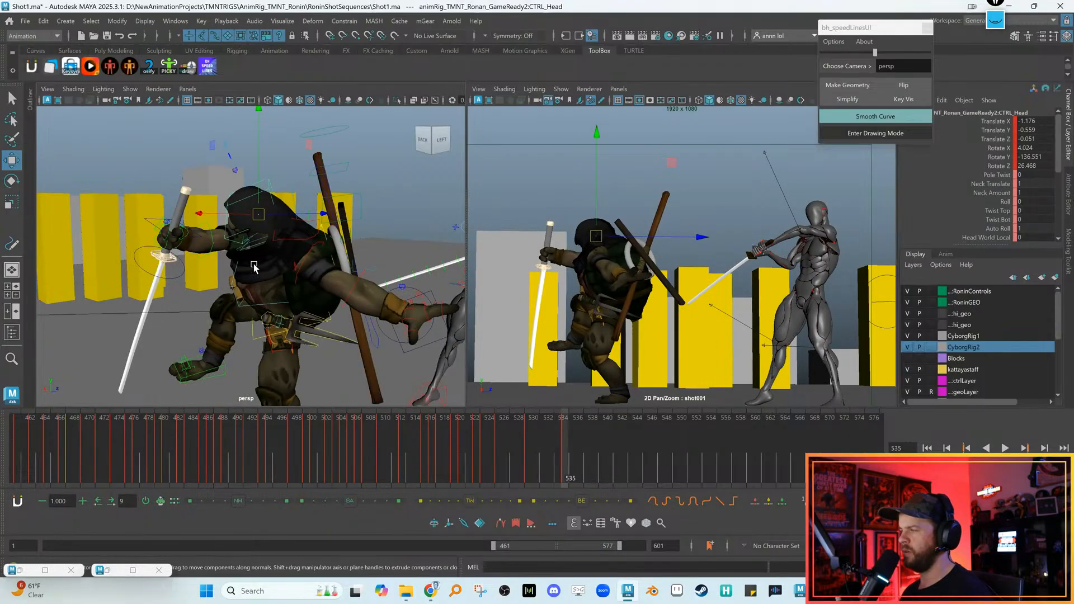
right_click_drag(161, 270, 148, 266, "alt")
left_click_drag(148, 265, 207, 259, "alt")
right_click_drag(207, 259, 308, 286, "alt")
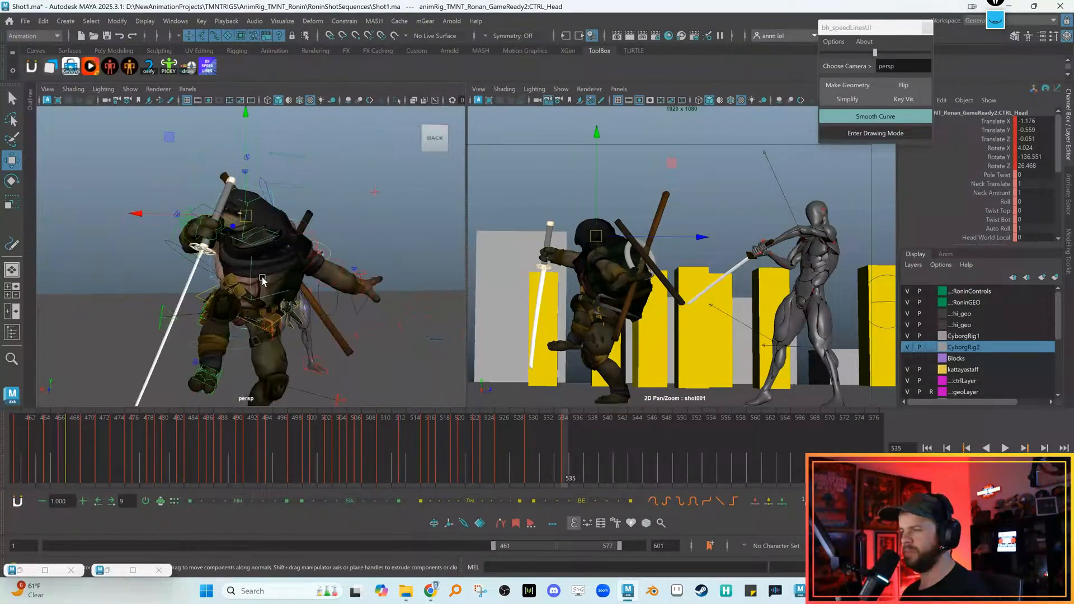
left_click_drag(249, 276, 235, 281, "alt")
Select the turtle's body control and compare its placement at frame 535 with the previous frame
left_click(203, 293)
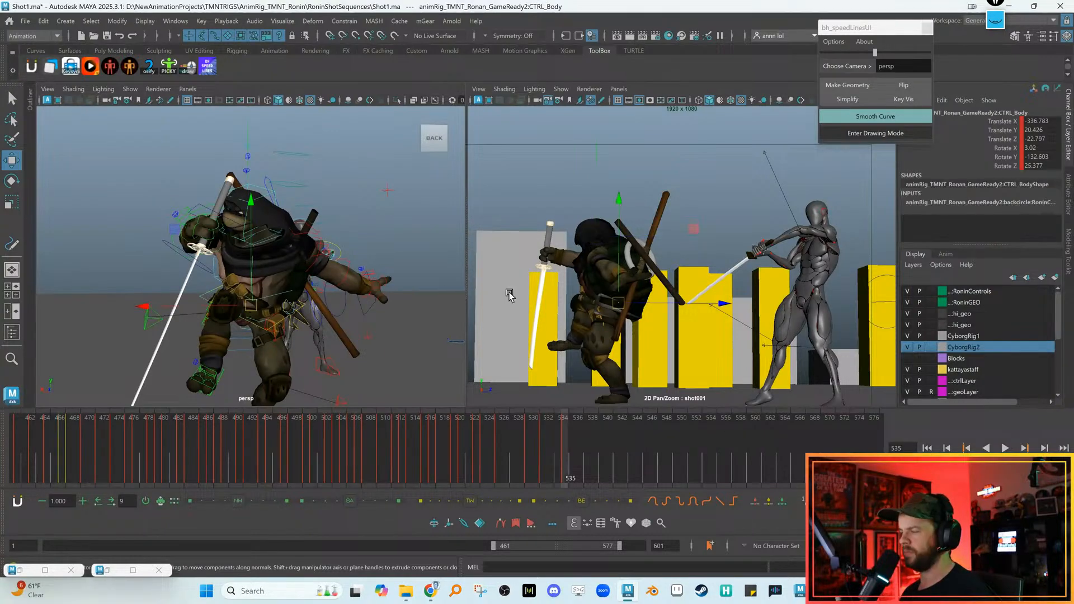
key("alt+comma")
key("alt+period")
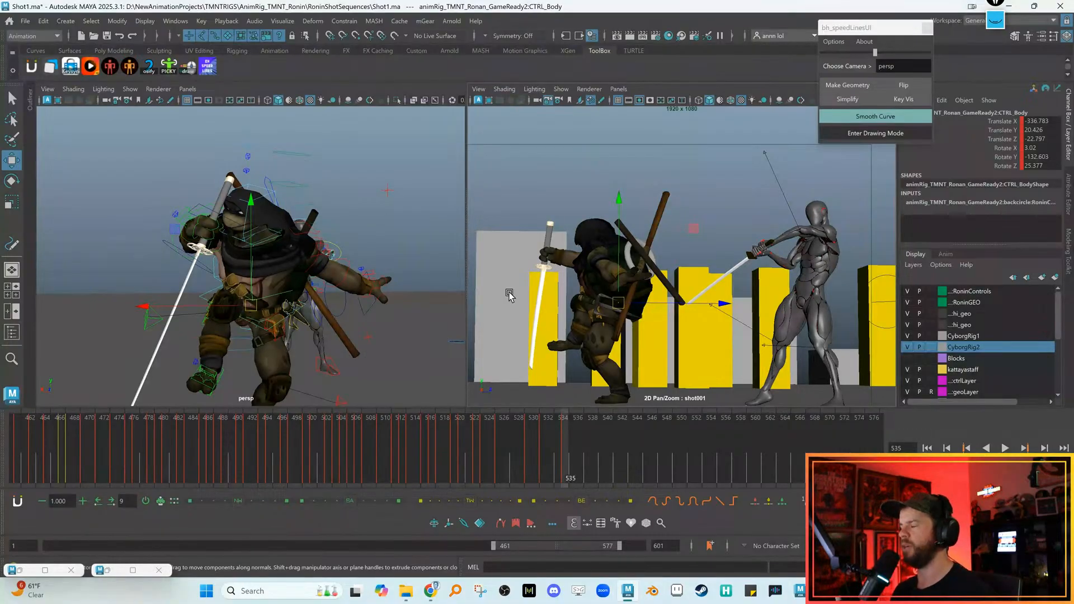
key("alt+comma")
key("alt+period")
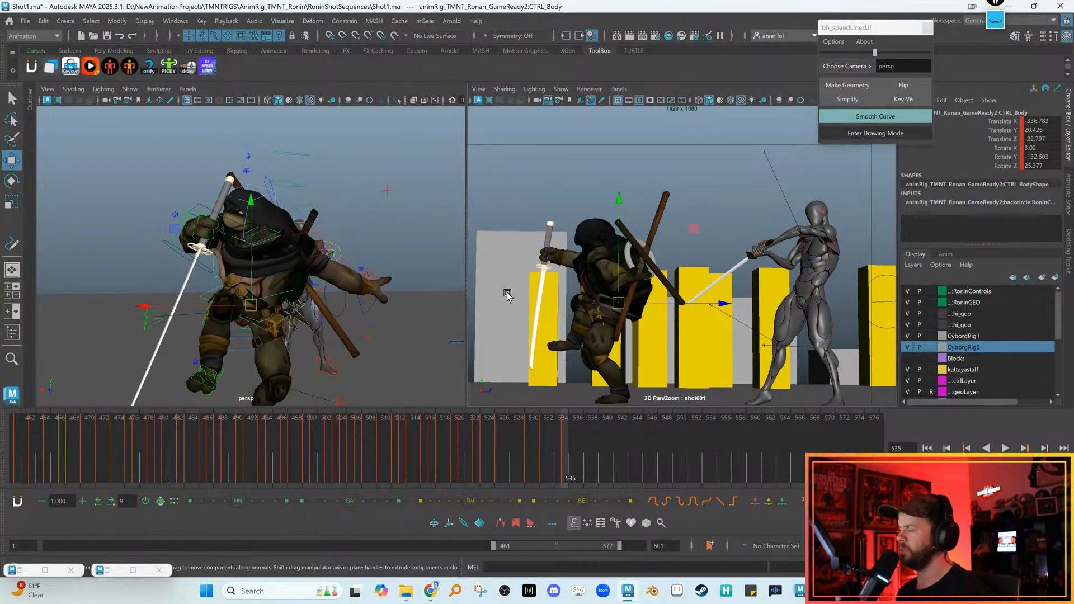
key("alt+comma")
key("alt+period")
Move the turtle's body control at frame 535 to about -26.3 in Translate Z and recheck the previous frame
left_click_drag(376, 316, 261, 322, "alt")
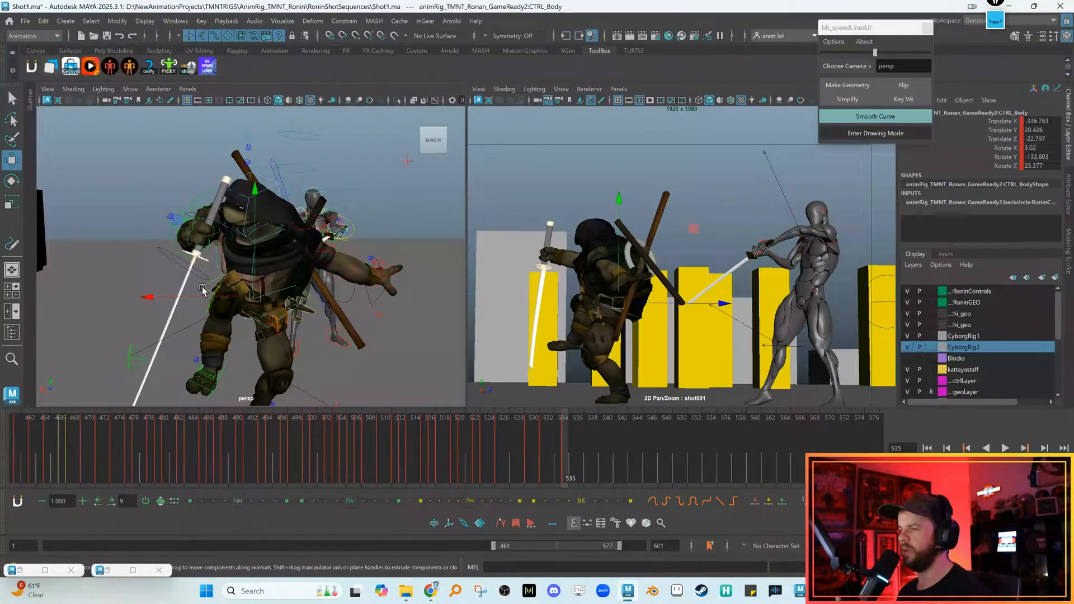
key("alt+comma")
key("alt+period")
left_click_drag(336, 296, 174, 268, "alt")
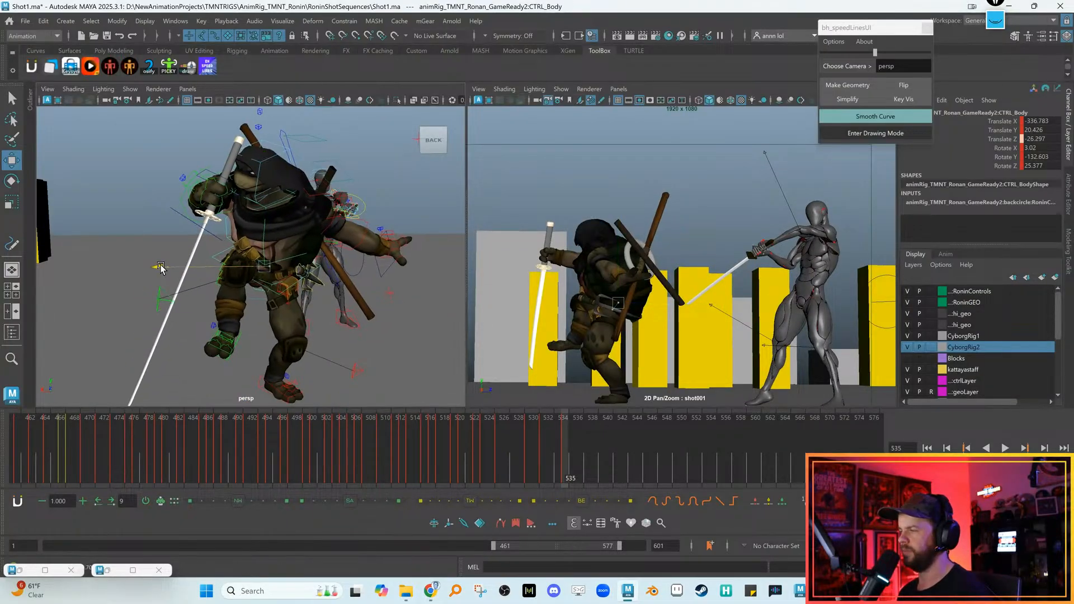
key("alt+comma")
key("alt+period")
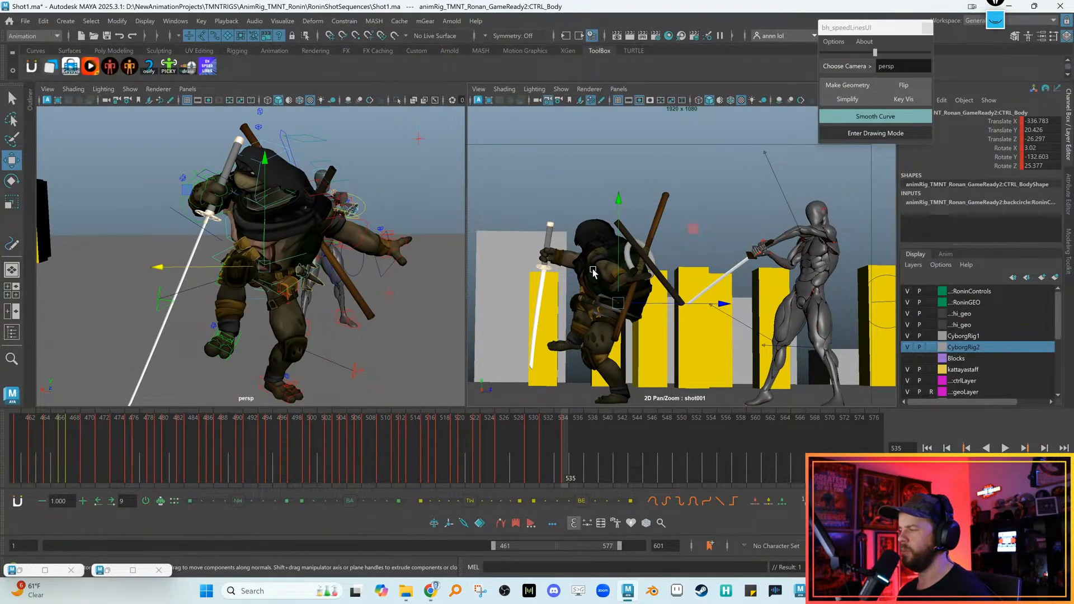
Raise the turtle's body control at frame 535 to about 21.7 in Translate Y and check the transition
left_click_drag(619, 266, 617, 264)
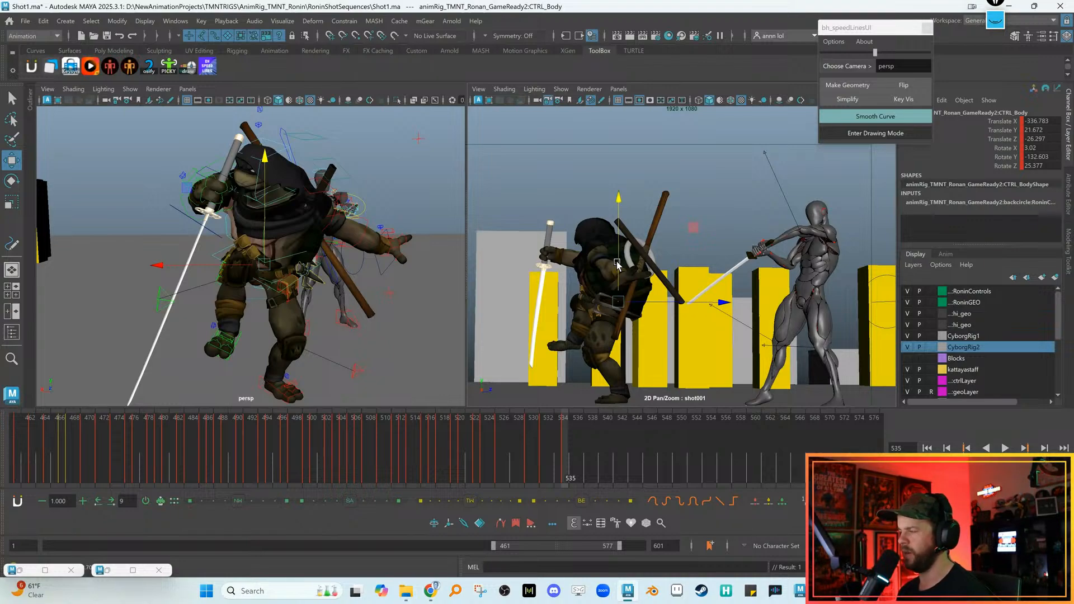
key("alt+comma")
key("alt+period")
key("alt+comma")
key("alt+period")
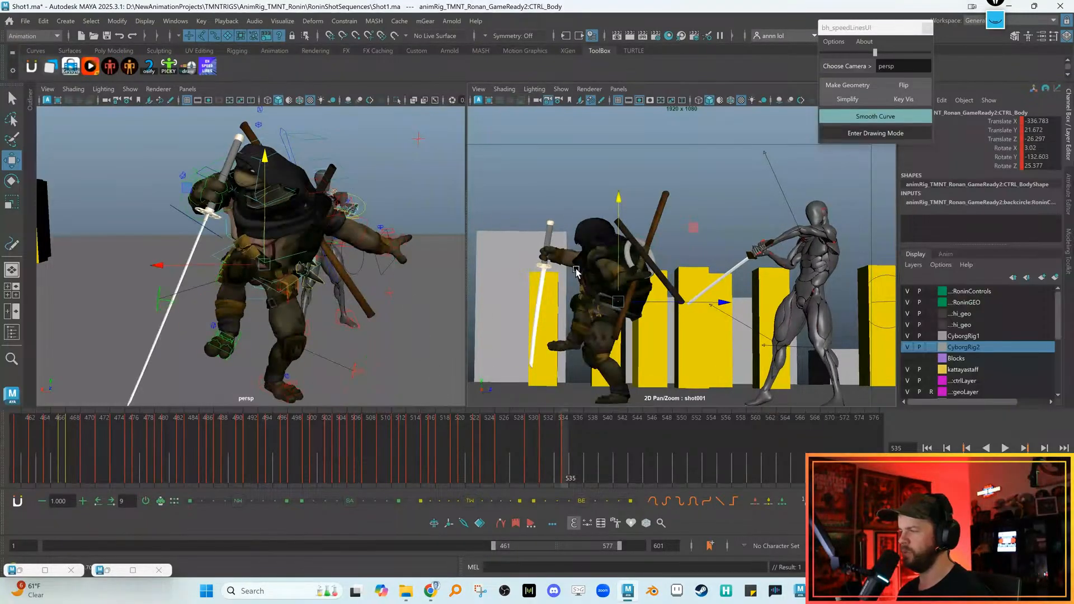
Go back and forth through the frames around 535 to review the raised body pose, and save the scene
left_click_drag(279, 282, 342, 293, "alt")
right_click_drag(342, 292, 358, 299, "alt")
left_click_drag(302, 305, 349, 320, "alt")
key("alt+comma")
key("alt+period")
key("alt+comma")
key("alt+period")
key("alt+period")
key("alt+comma")
key("alt+period")
key("alt+comma")
key("alt+comma")
key("alt+period")
key("alt+period")
key("alt+period")
key("alt+period")
key("alt+comma")
key("alt+comma")
key("alt+comma")
key("alt+period")
key("ctrl+s")
Pose the turtle's body control at frame 536 at about -330.4, 30.8, -25.6 with rotation 4.3, -164.5, 30.8
left_click_drag(398, 311, 257, 309, "alt")
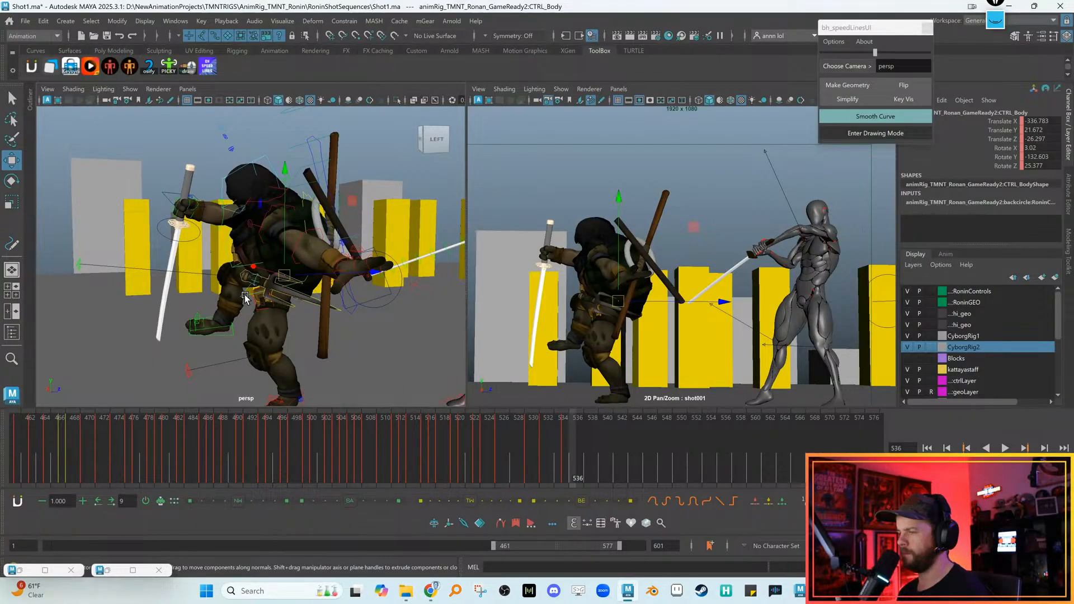
key("e")
key("alt+comma")
key("alt+period")
key("w")
left_click_drag(614, 301, 576, 270)
key("e")
key("w")
key("e")
key("comma")
key("period")
key("w")
left_click_drag(305, 291, 337, 282, "alt")
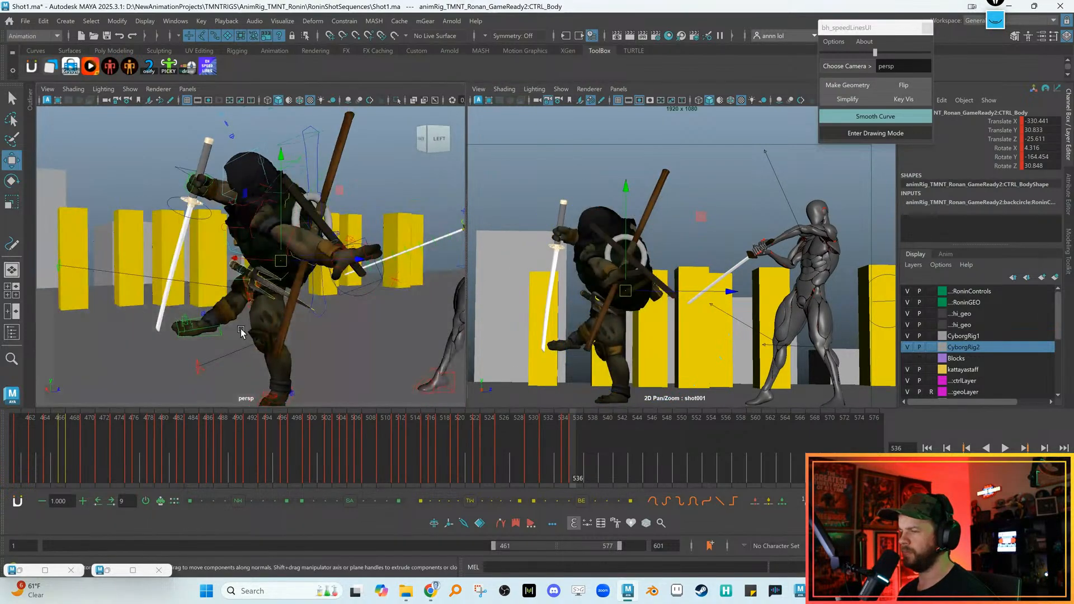
Extend the turtle's right foot control into a kick at frame 536, at about -211.4, 113.3, 26.4
left_click(221, 332)
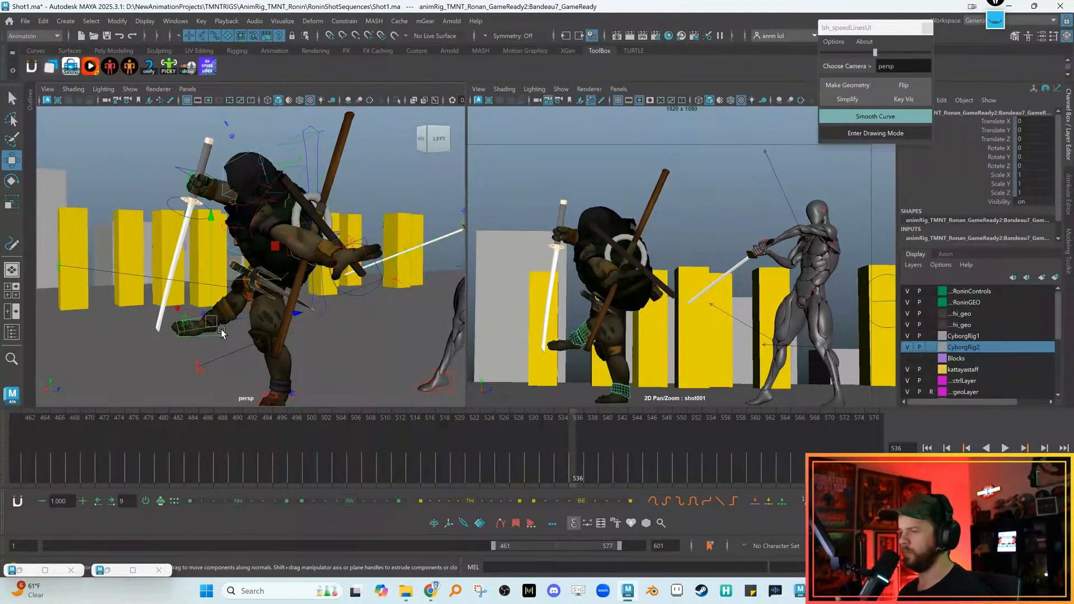
left_click(222, 334)
left_click_drag(212, 321, 434, 234)
Rotate the kicking right foot at frame 536 to about -151.7, 9.2, 295.8
key("e")
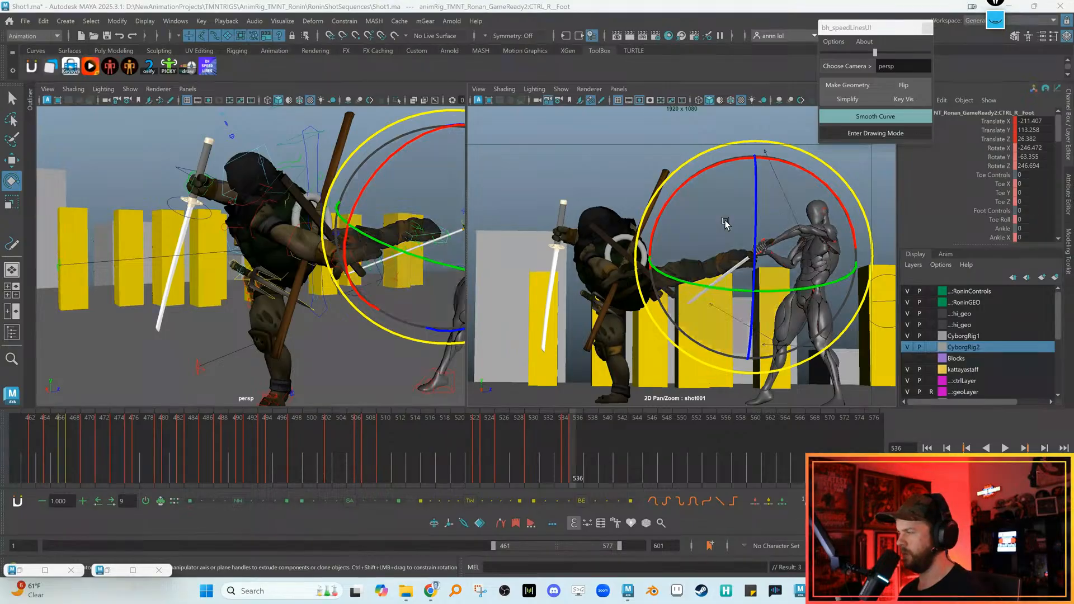
left_click_drag(719, 255, 675, 287)
key("ctrl+z")
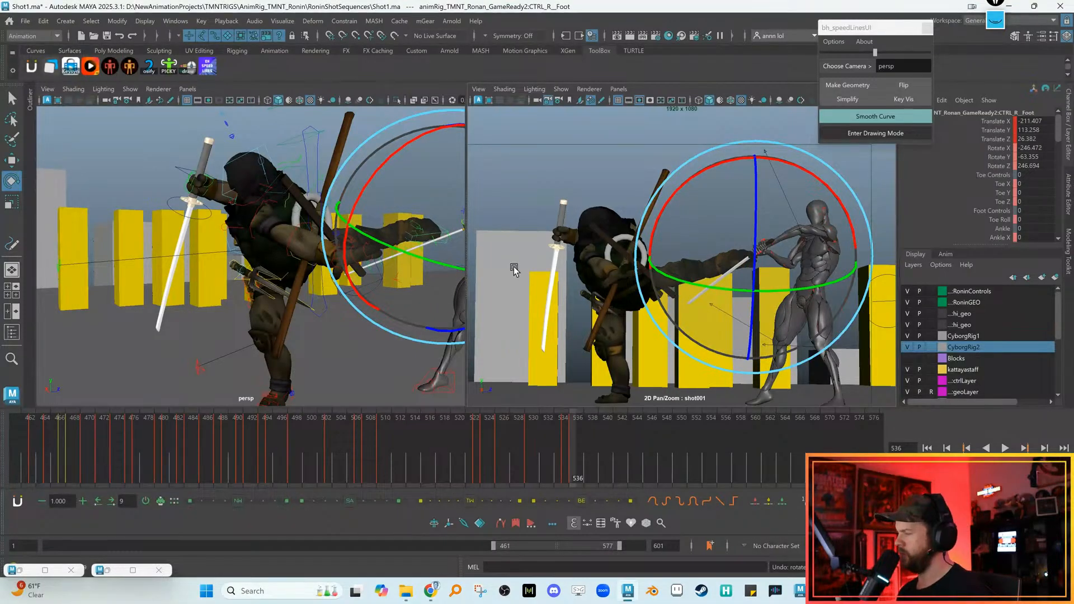
middle_click_drag(323, 317, 314, 317, "alt")
left_click_drag(313, 317, 323, 235, "alt")
key("w")
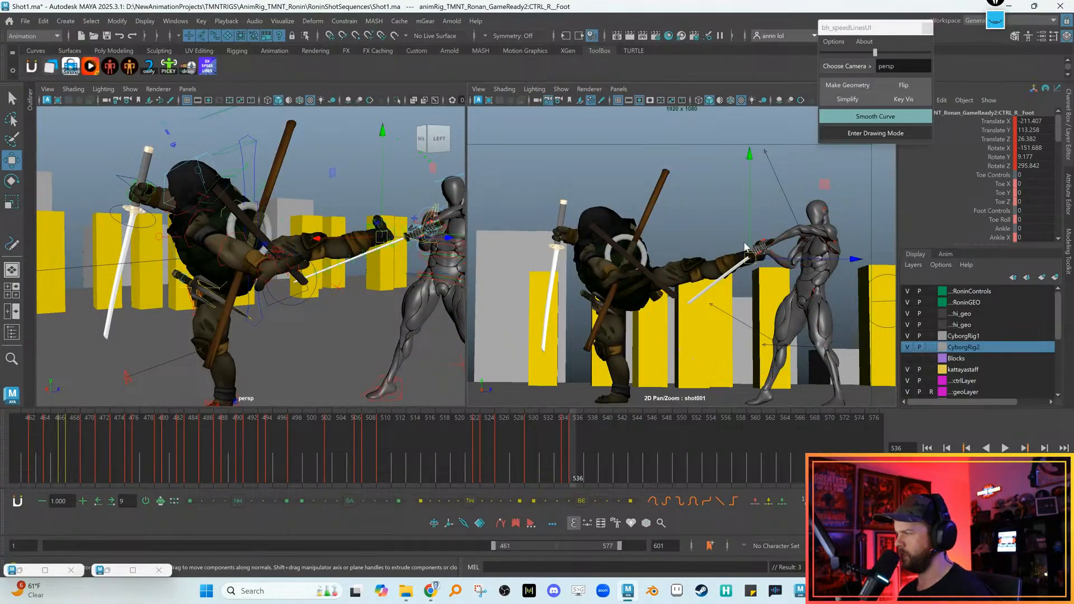
right_click_drag(748, 258, 751, 259)
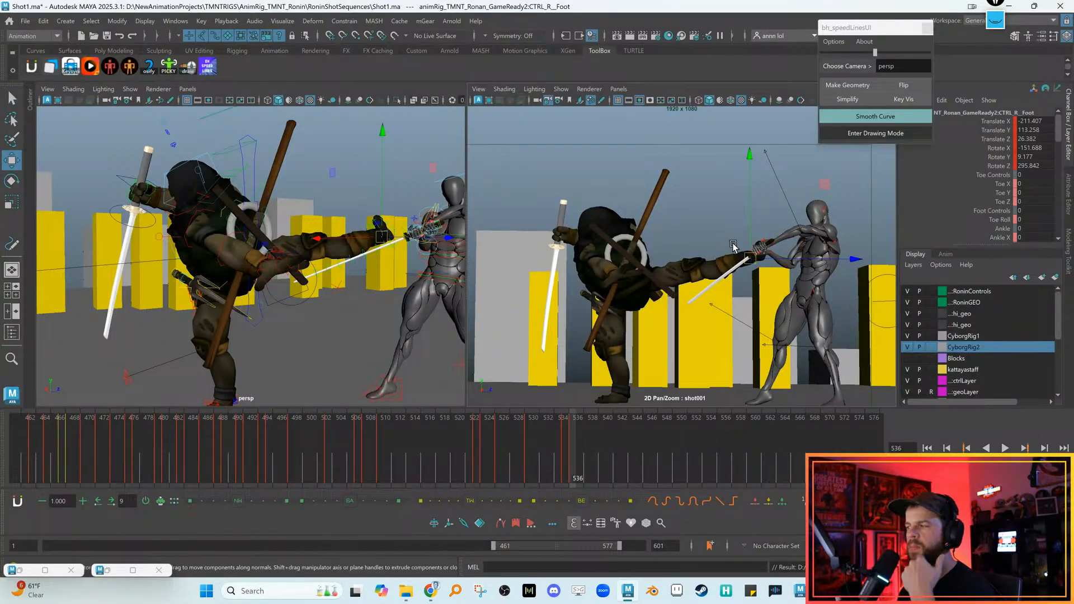
Play back and step through the frames from the sword swing to the kick at frame 536
key("alt+comma")
key("alt+comma")
key("alt+comma")
key("alt+comma")
key("alt+comma")
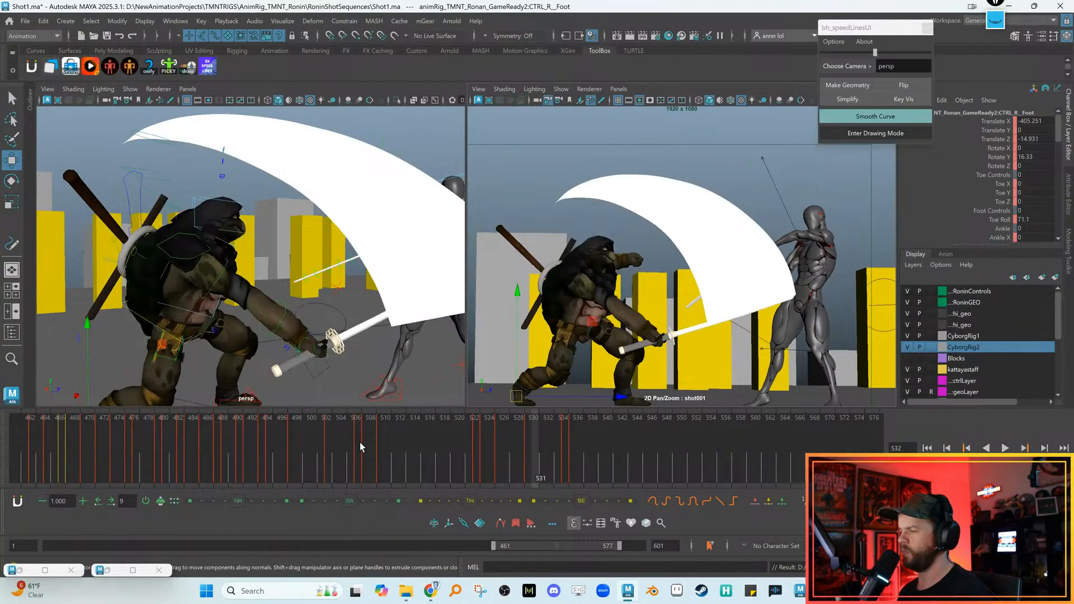
key("alt+v")
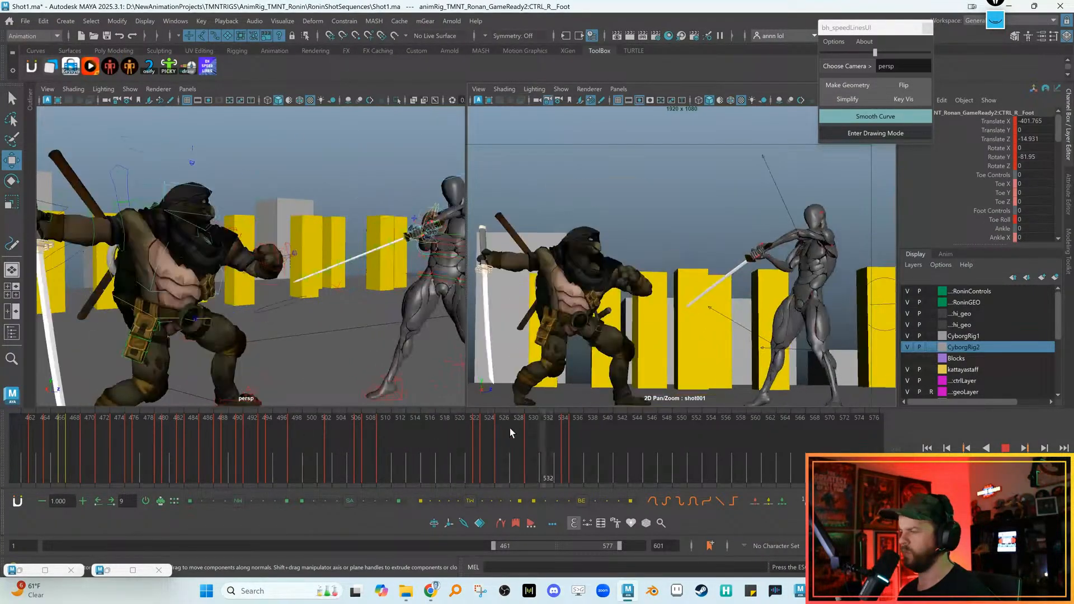
key("alt+v")
key("alt+comma")
key("alt+period")
key("alt+comma")
key("alt+comma")
key("alt+period")
Tilt the kicking right foot's toes upward and nudge the foot higher against the cyborg's hands
left_click_drag(375, 343, 340, 321, "alt")
key("e")
key("f")
left_click_drag(303, 251, 390, 205)
middle_click_drag(728, 258, 719, 247)
Go back to frame 529 and locate the turtle's right knee pole control
left_click_drag(240, 313, 184, 327, "alt")
left_click(214, 311)
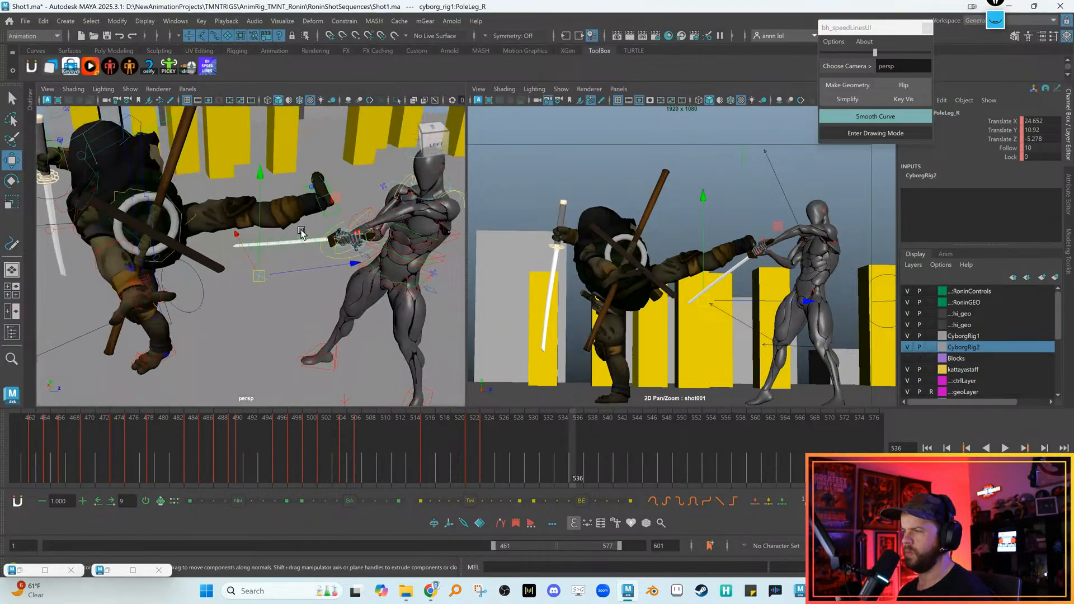
key("alt+comma")
key("alt+comma")
key("alt+comma")
left_click_drag(278, 269, 324, 328, "alt")
key("alt+comma")
key("alt+comma")
key("alt+comma")
key("alt+comma")
left_click(271, 316)
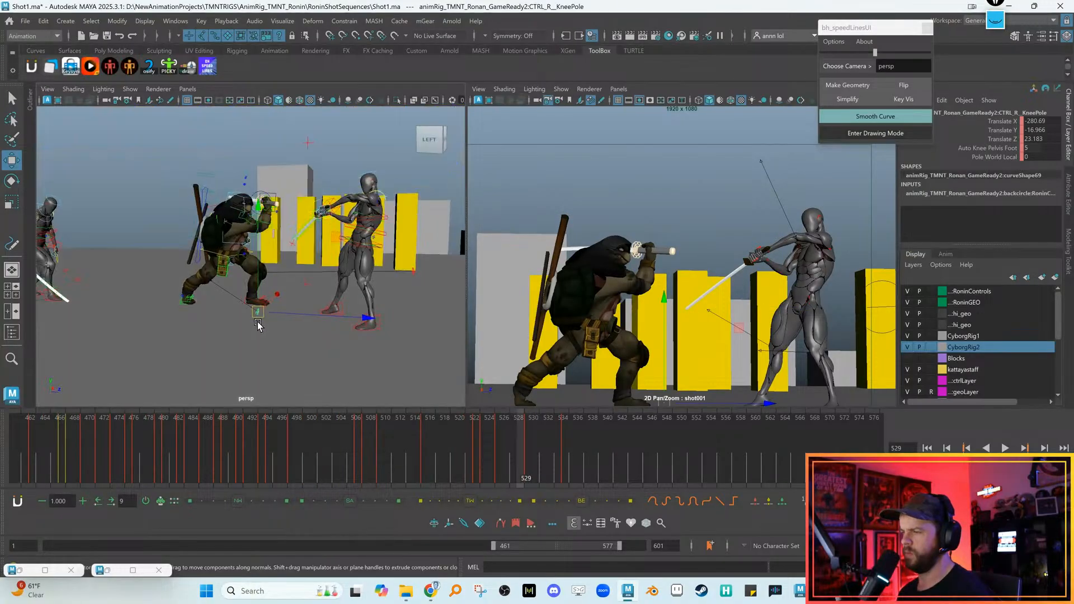
left_click(325, 327)
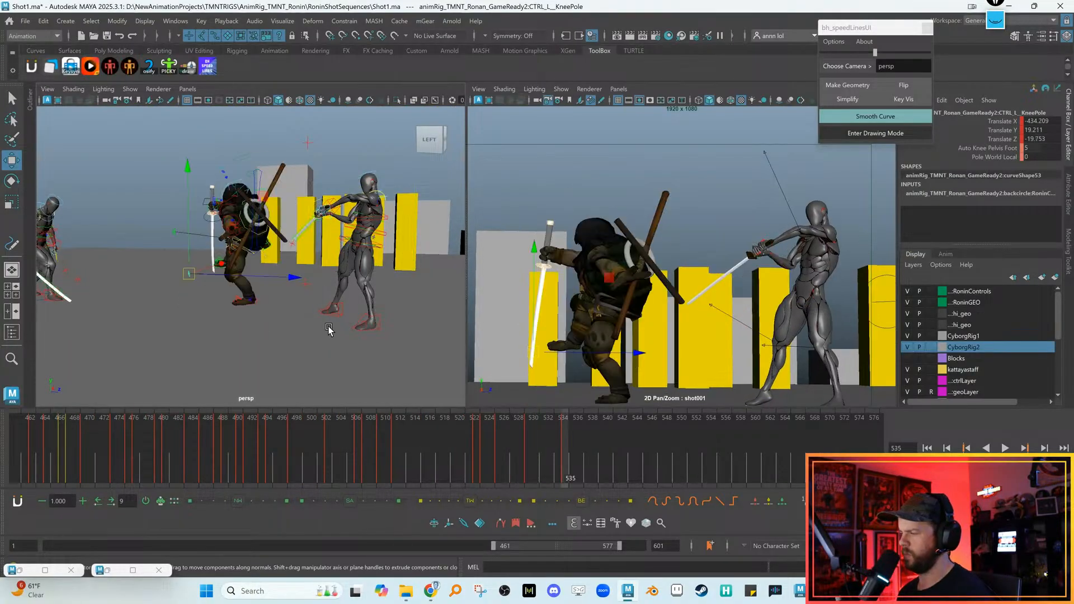
Move the turtle's right knee pole control in front of the kicking leg at frame 536, to about -252.6, 145.8, -101.9
key("alt+period")
key("alt+period")
key("alt+period")
key("alt+period")
key("alt+period")
key("alt+period")
key("alt+period")
key("alt+period")
key("ctrl+z")
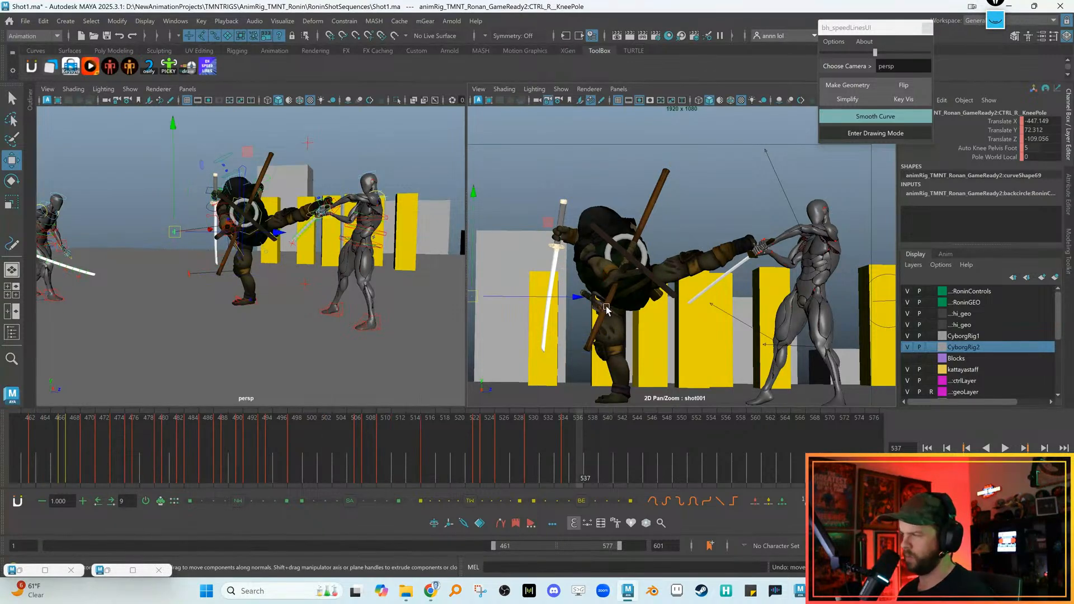
left_click(687, 276)
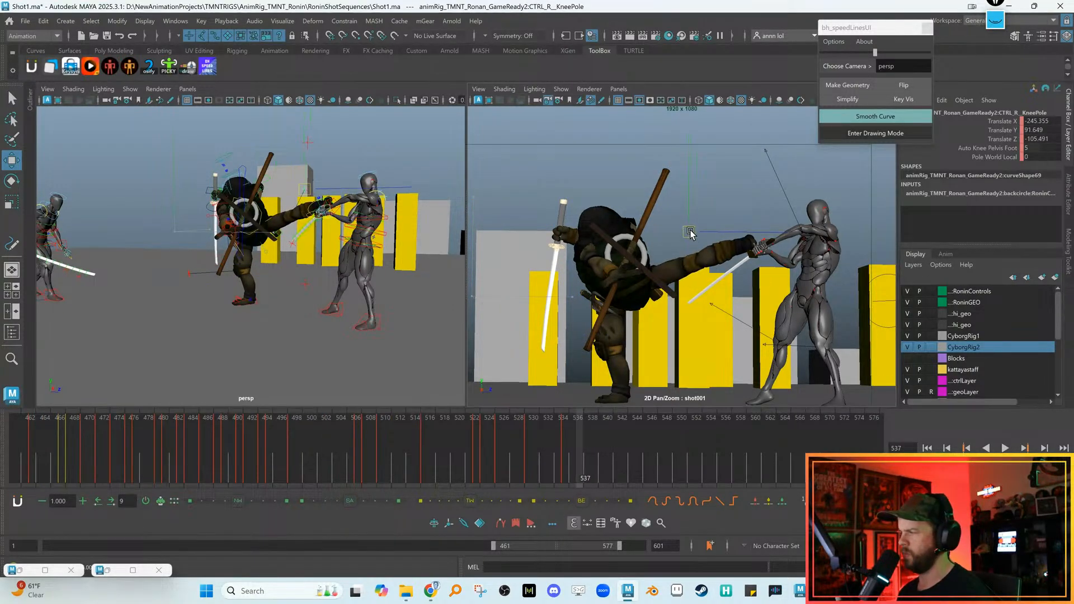
key("alt+comma")
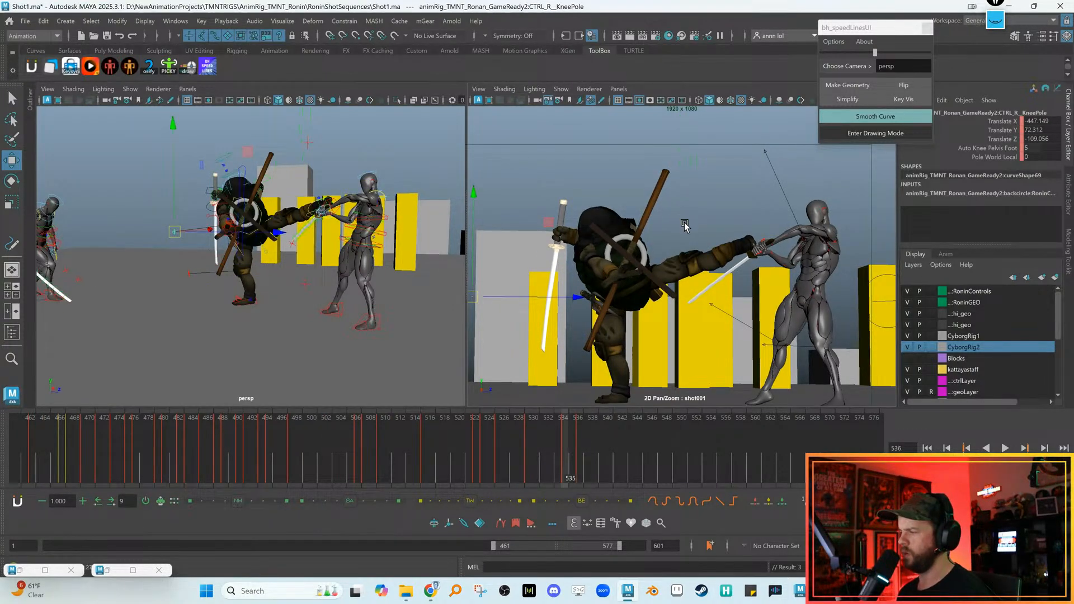
left_click(520, 501)
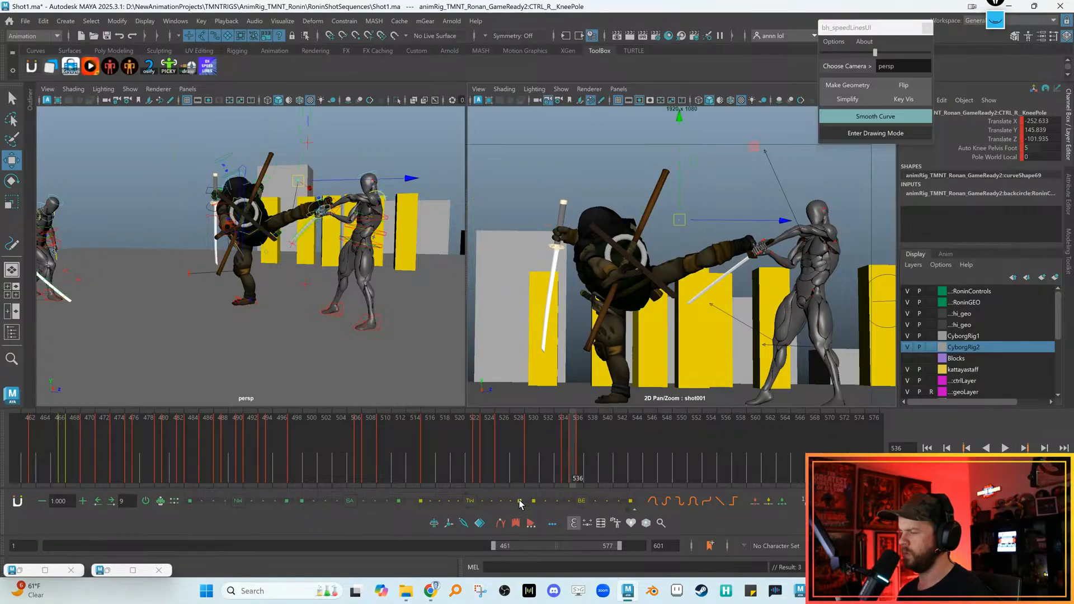
Turn the kicking right foot at frame 536 to about -212.6, 40, 275.8 and shift it to about -221, 127.4, 27.2
scroll(290, 258, "up", 6)
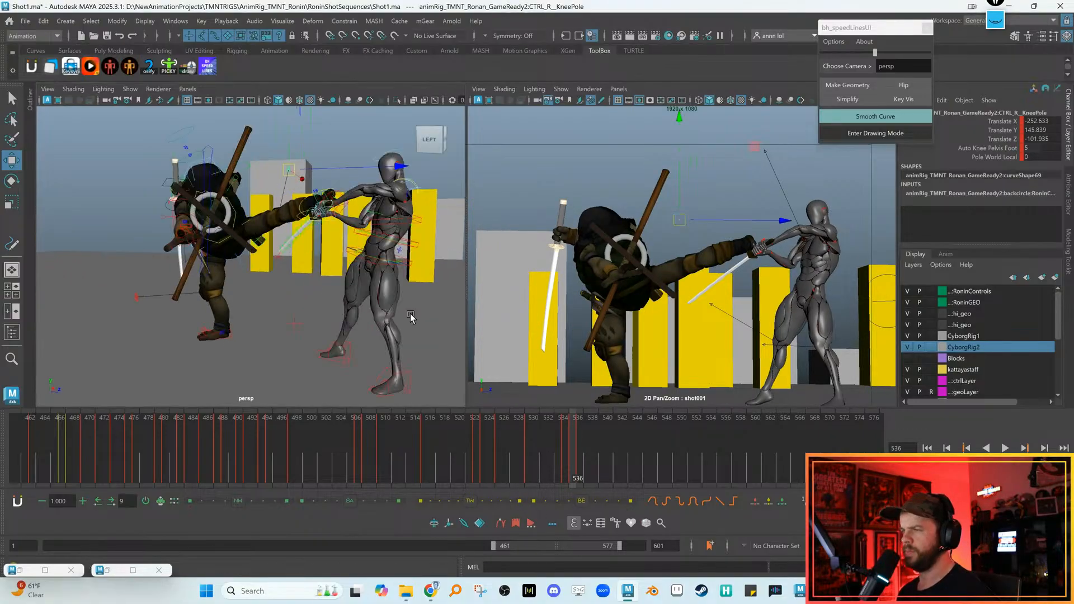
left_click_drag(291, 257, 317, 195, "alt")
left_click(351, 201)
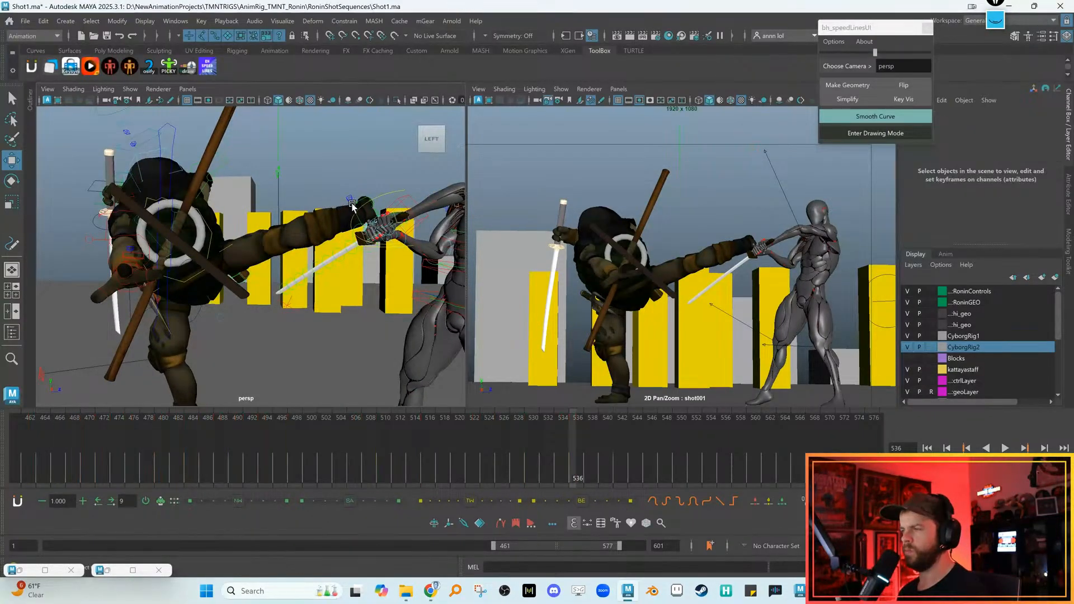
key("e")
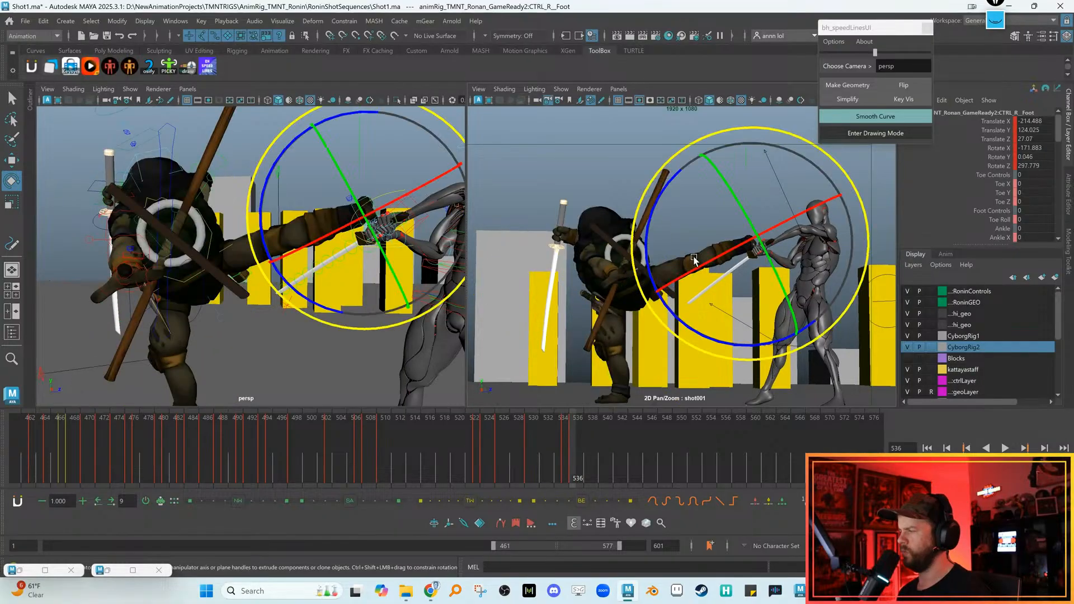
left_click_drag(753, 233, 723, 284)
key("w")
left_click_drag(751, 247, 730, 226)
key("e")
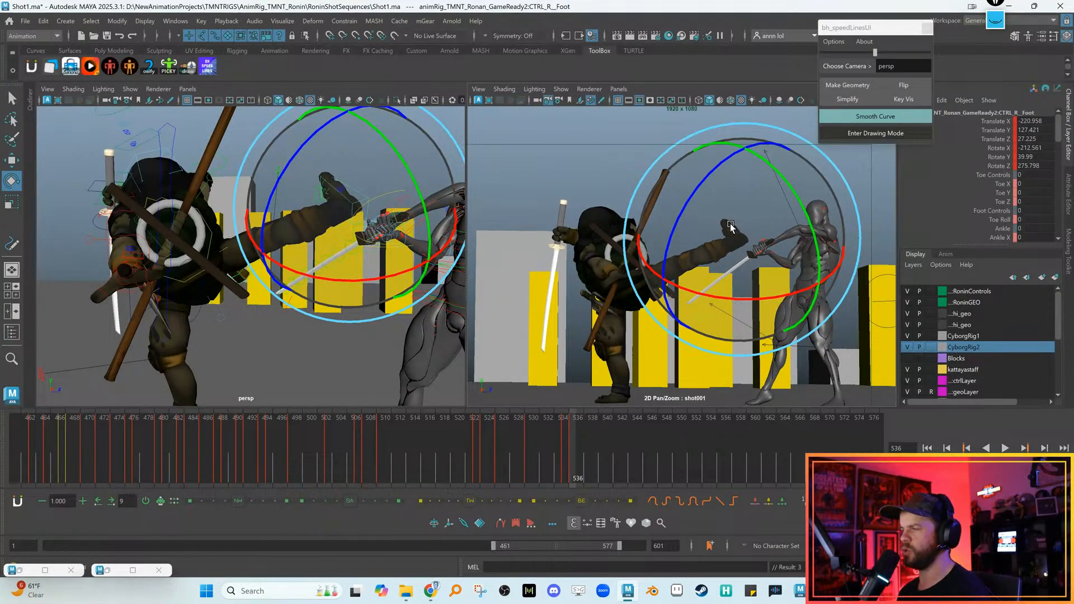
key("w")
Select the turtle's main body control and examine the kick pose at frame 536 from several angles
left_click_drag(251, 252, 324, 252, "alt")
left_click(321, 251)
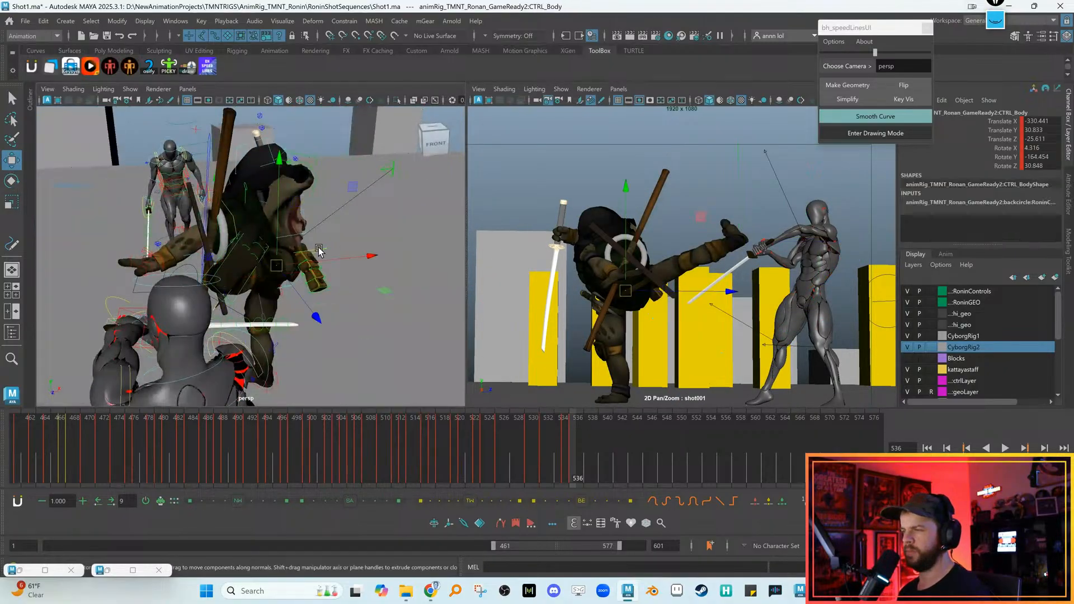
right_click_drag(332, 255, 288, 252)
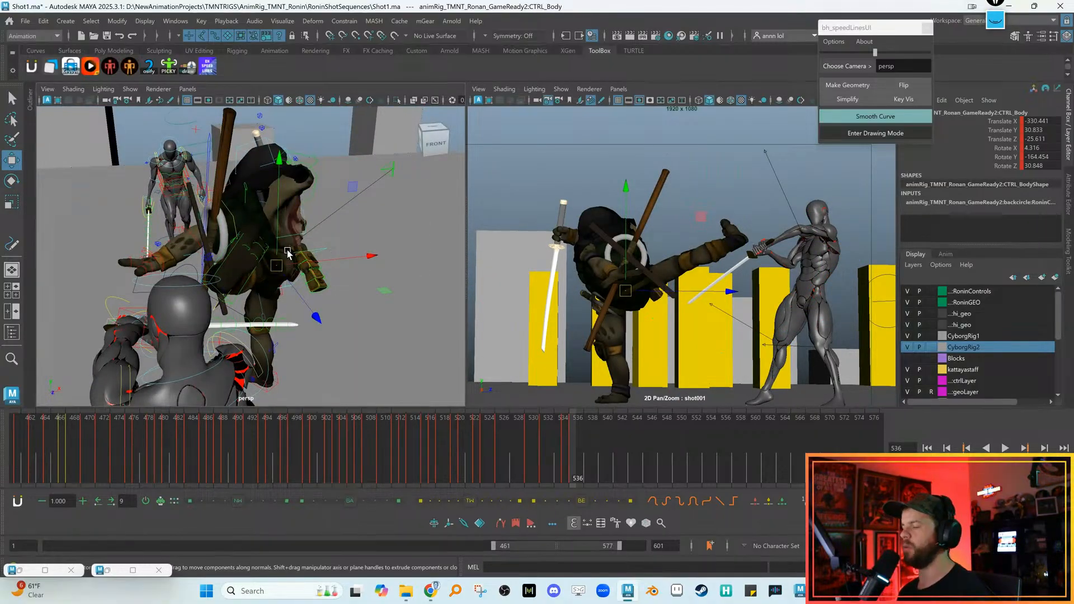
left_click_drag(334, 262, 216, 311, "alt")
right_click(263, 281)
key("comma")
key("period")
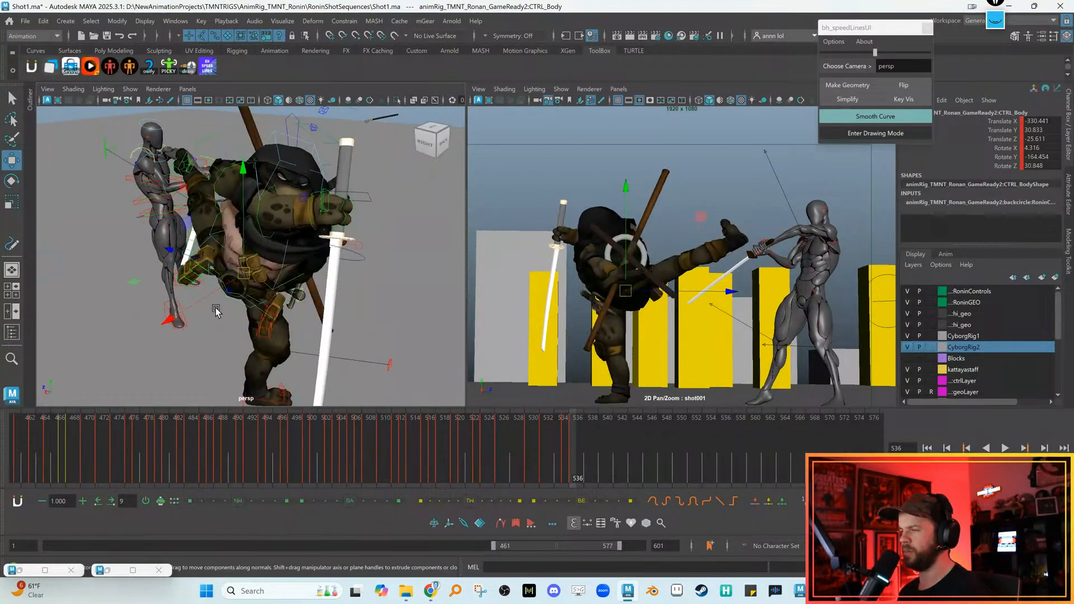
left_click_drag(229, 295, 169, 296)
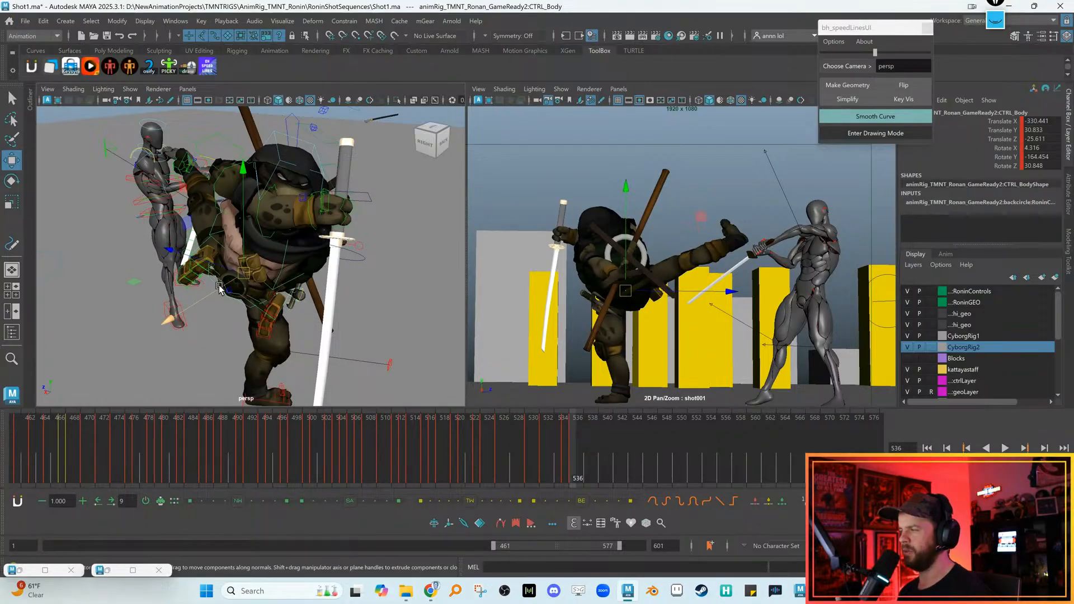
left_click_drag(219, 288, 222, 259, "alt")
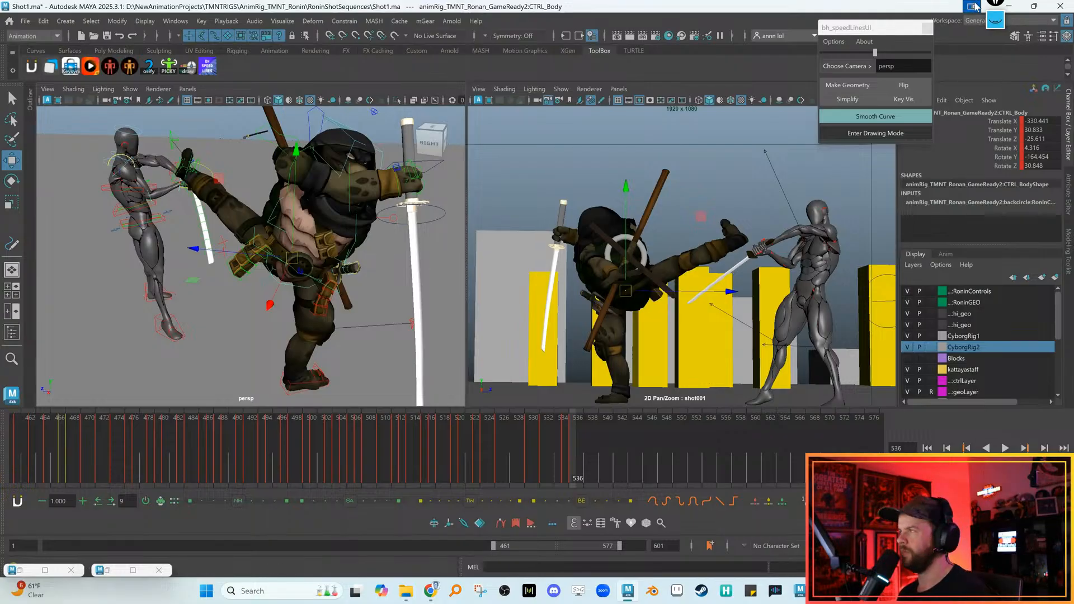
Go back to frame 529 and step through the frames to the kick at frame 536 to check the body movement
left_click(523, 454)
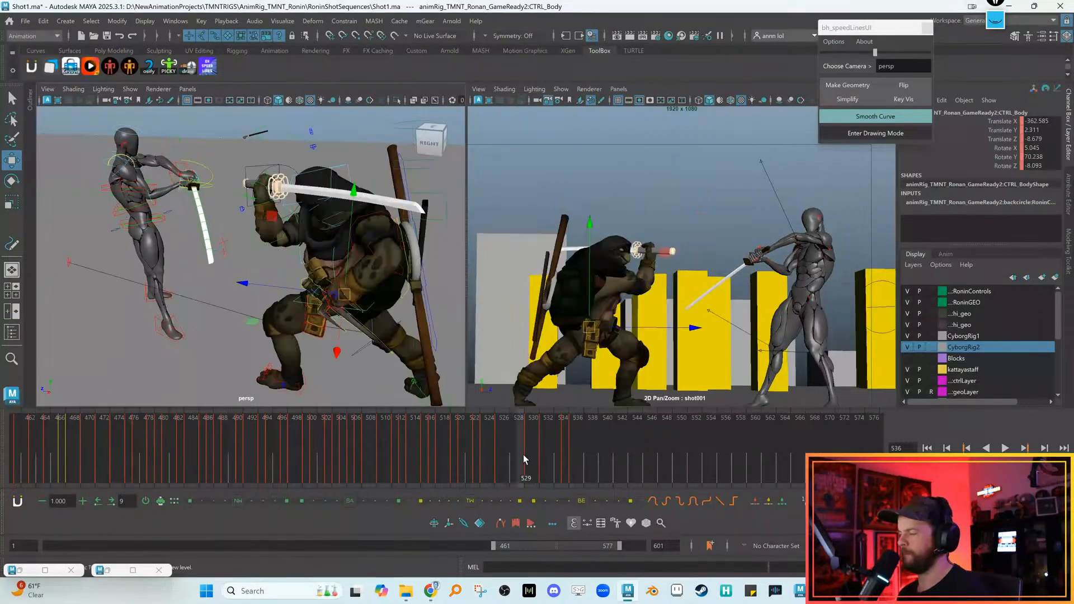
key("alt+period")
left_click(562, 451)
key("alt+period")
key("alt+comma")
key("alt+period")
key("alt+comma")
key("alt+period")
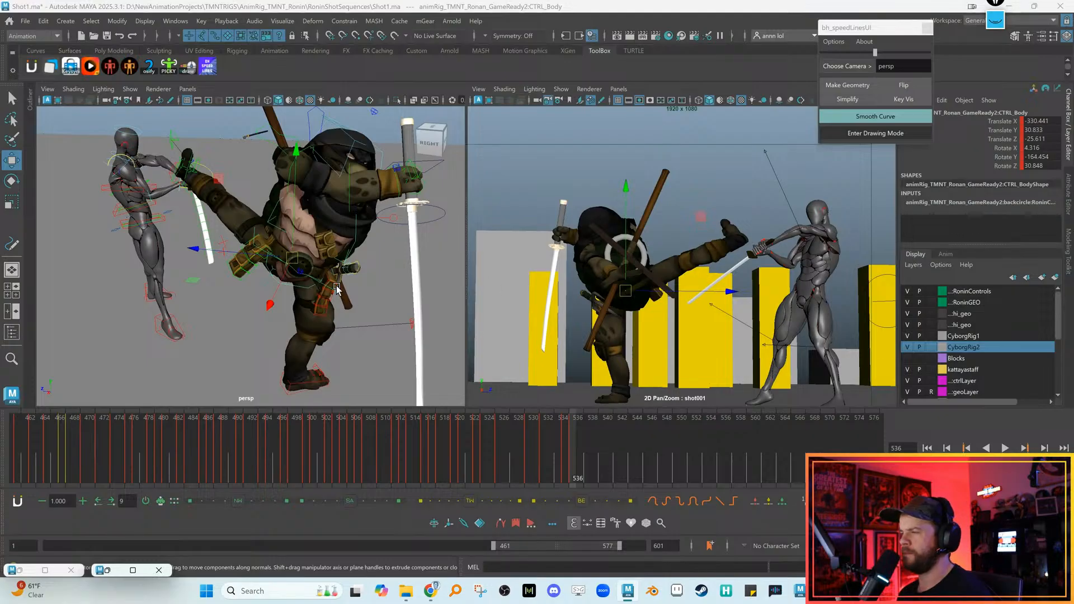
Shift the turtle's body control at frame 536 to about -329.4, 28.4, -25.8 and rotate it to about -4.8, -175.3, 41.8
left_click(263, 301)
left_click(267, 256)
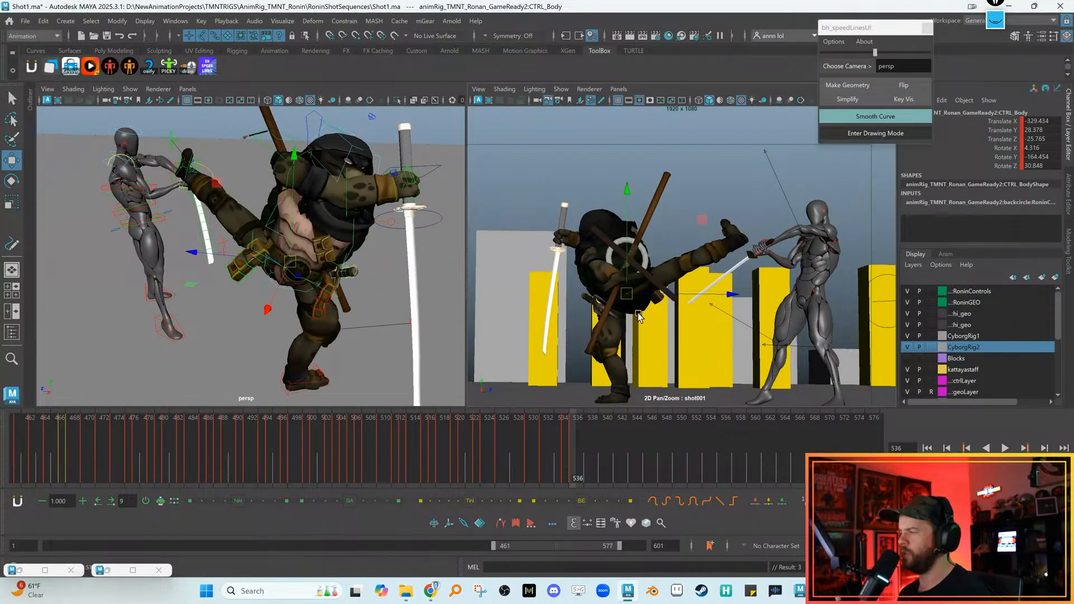
key("e")
left_click_drag(652, 280, 545, 336)
key("w")
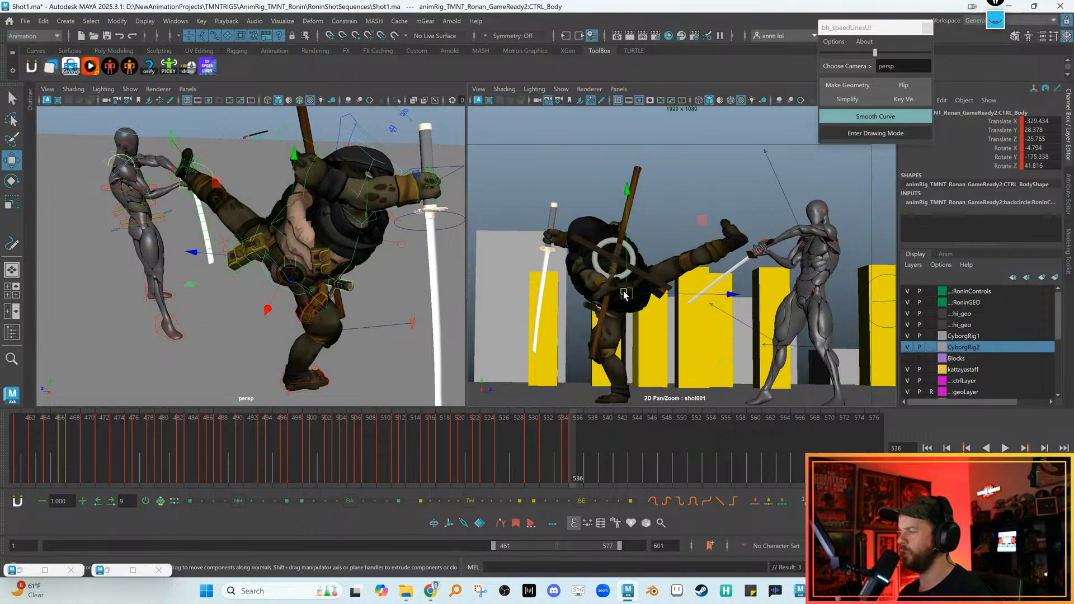
right_click_drag(630, 292, 630, 296)
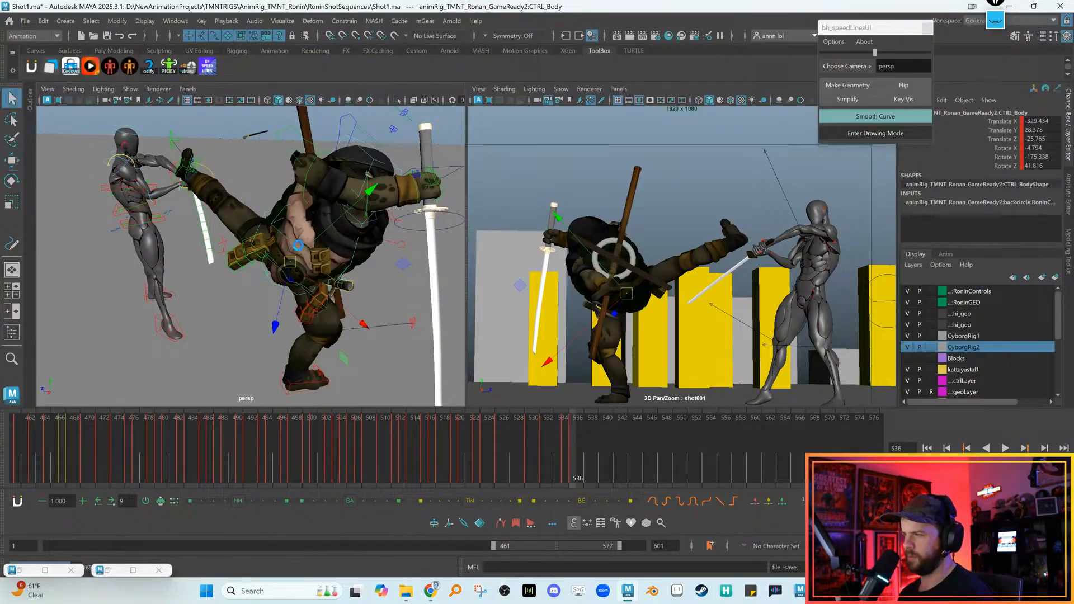
Close and restart Maya, and go from its home screen to the empty workspace
left_click(1060, 7)
left_click(534, 314)
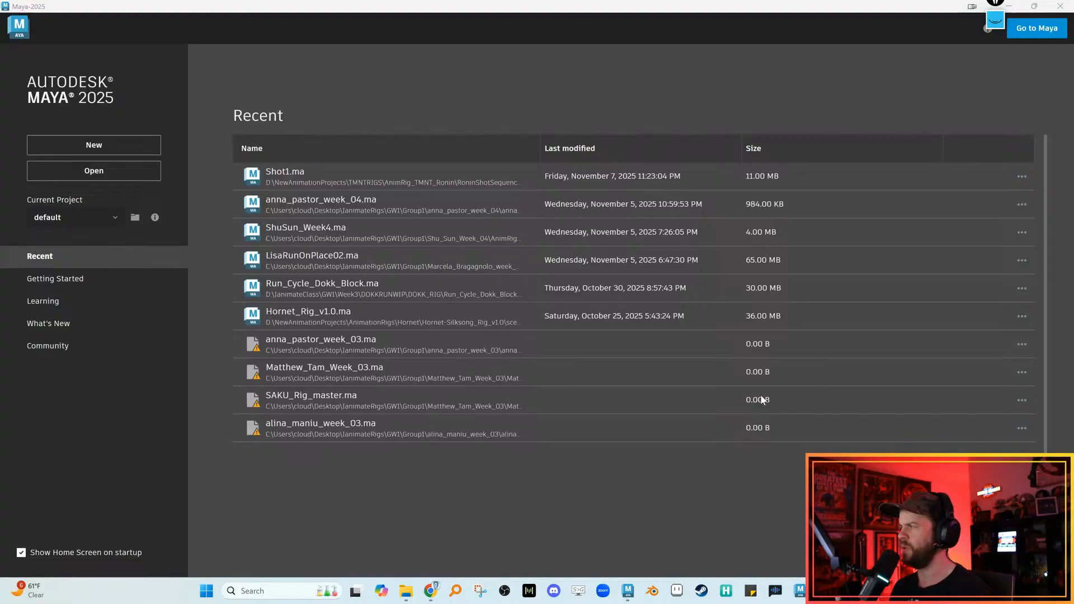
left_click(1044, 37)
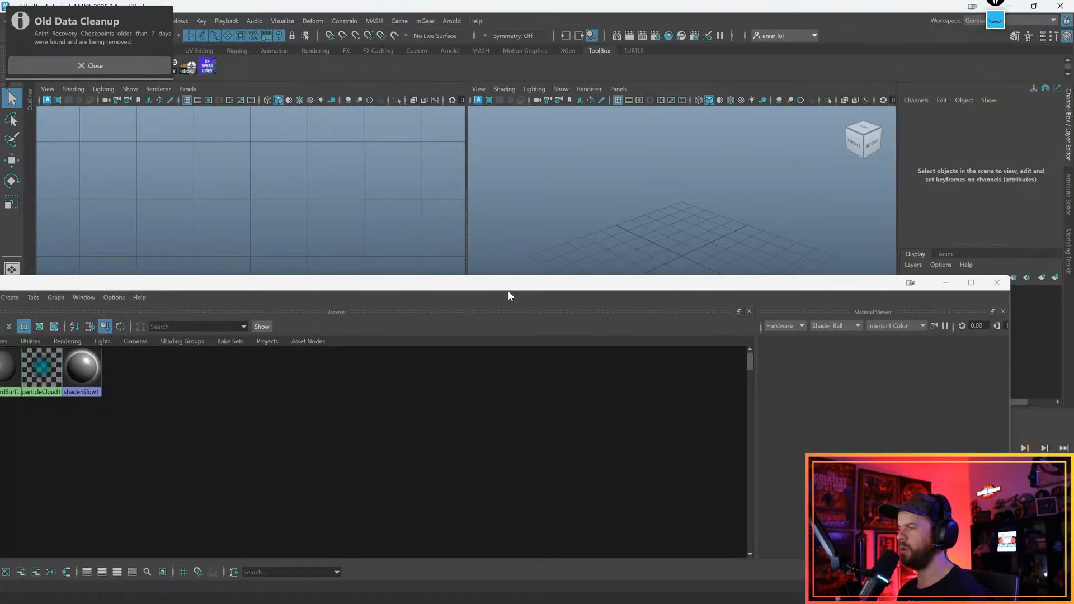
Dismiss the Old Data Cleanup notice and minimize the Hypershade window covering the workspace
left_click_drag(494, 284, 548, 182)
double_click(548, 180)
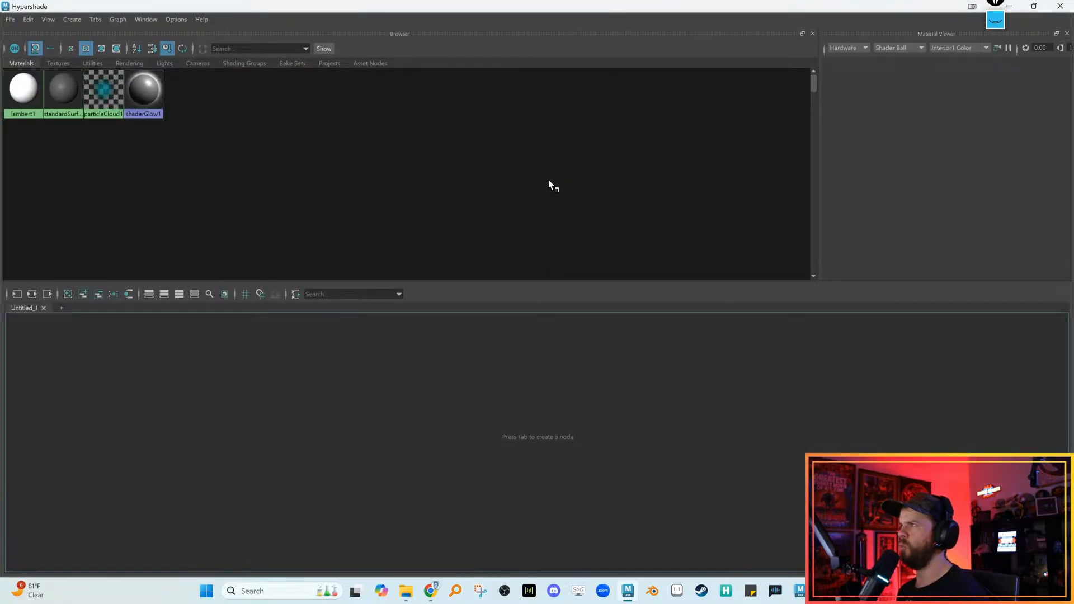
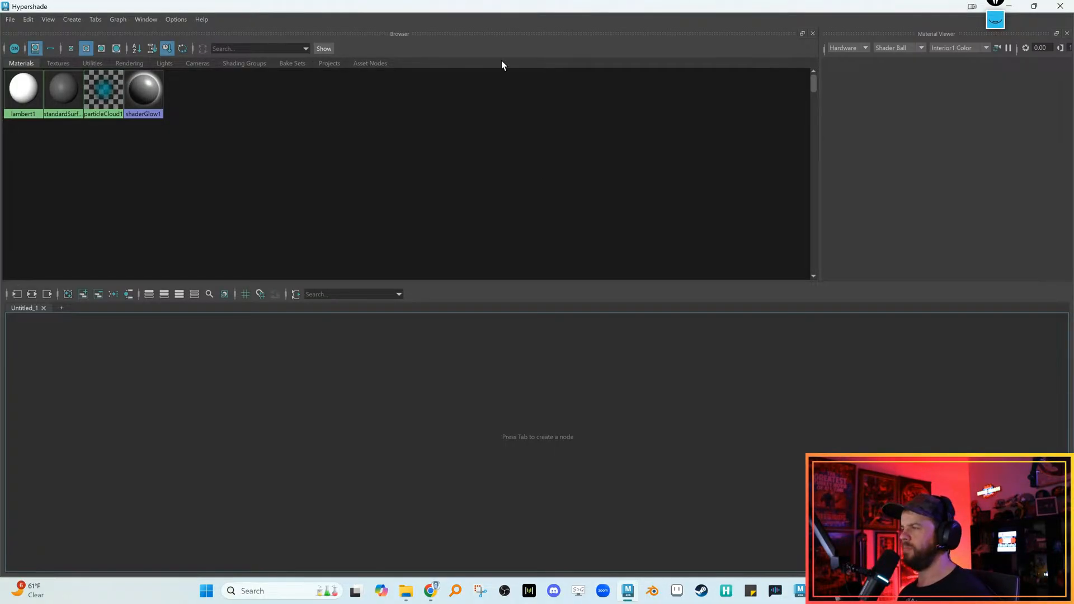
left_click_drag(478, 10, 203, 106)
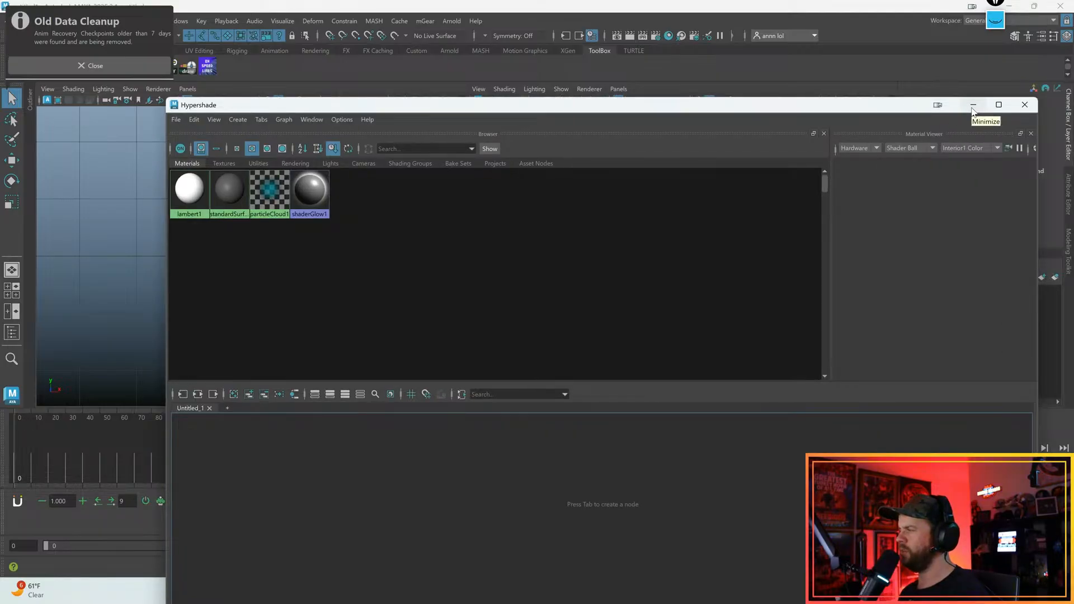
left_click(151, 67)
left_click(973, 104)
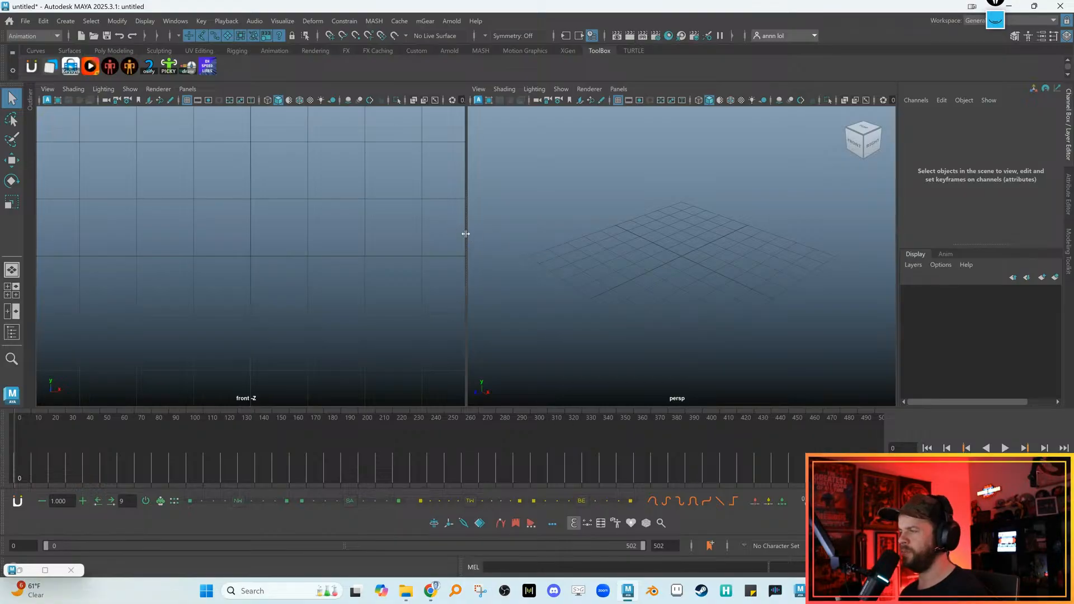
left_click_drag(466, 234, 443, 236)
key("alt+v")
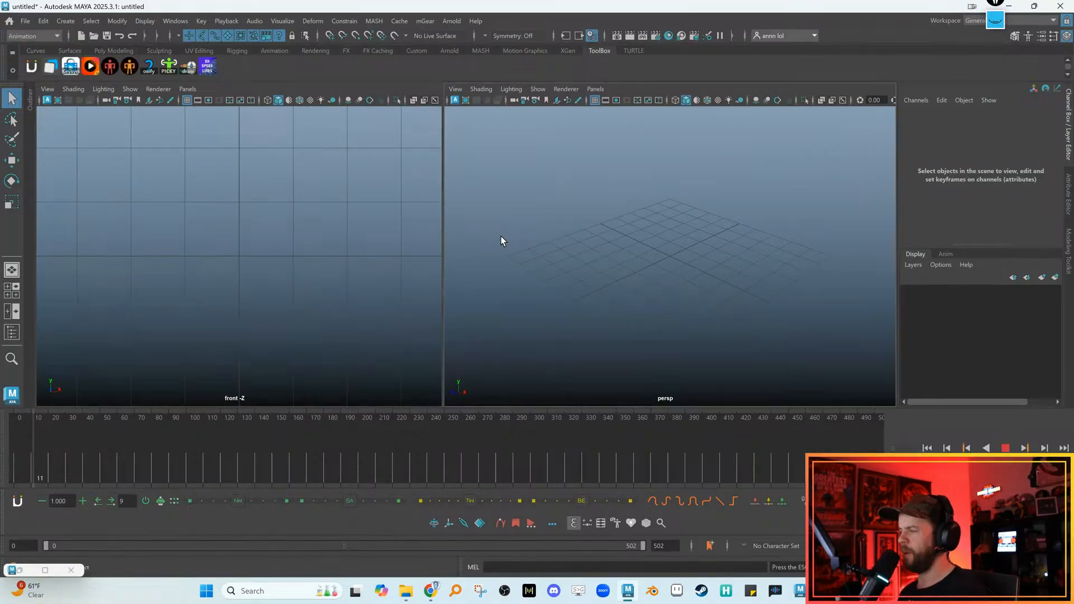
key("alt+shift+v")
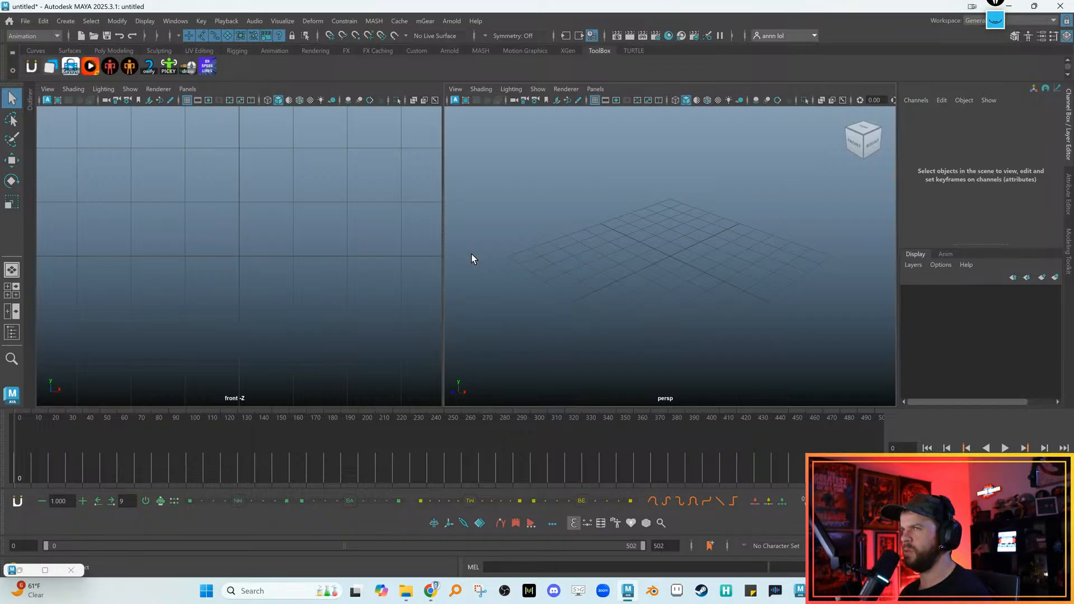
right_click_drag(512, 174, 593, 235, "alt")
scroll(623, 272, "up", 2)
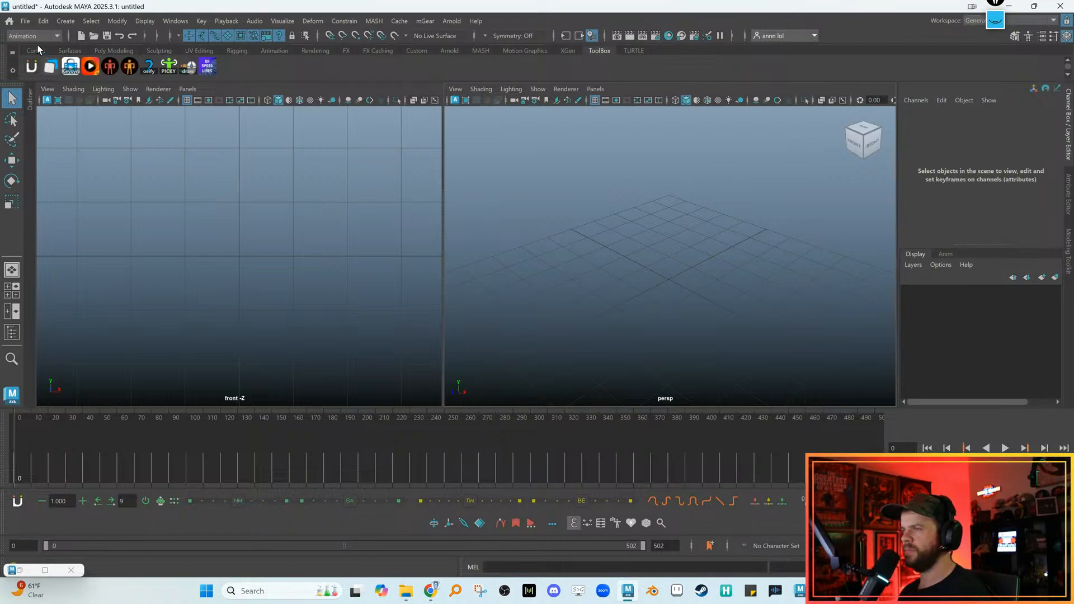
left_click(25, 21)
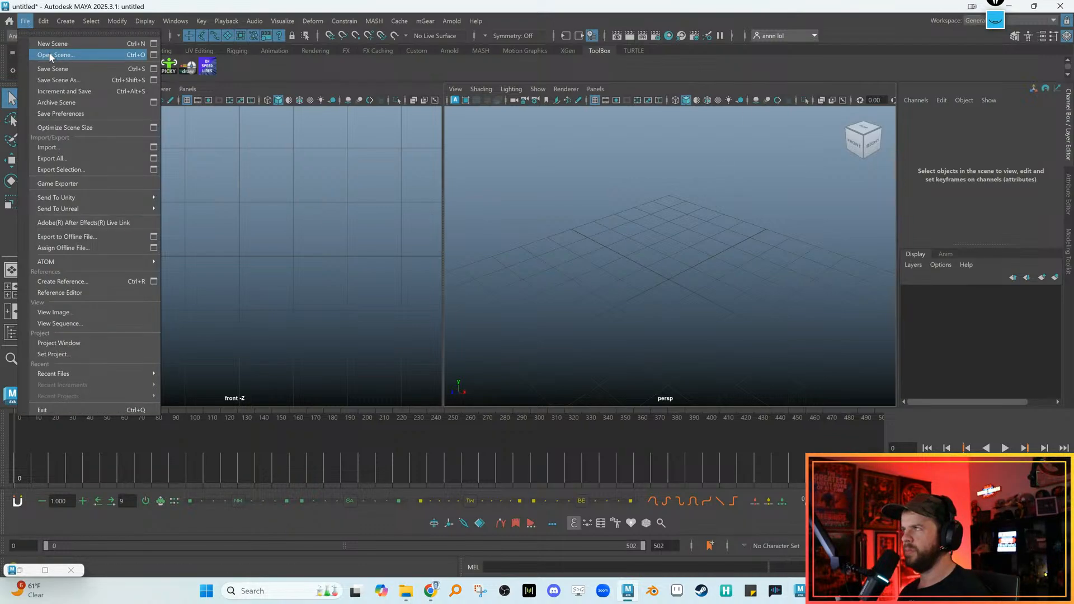
left_click(50, 55)
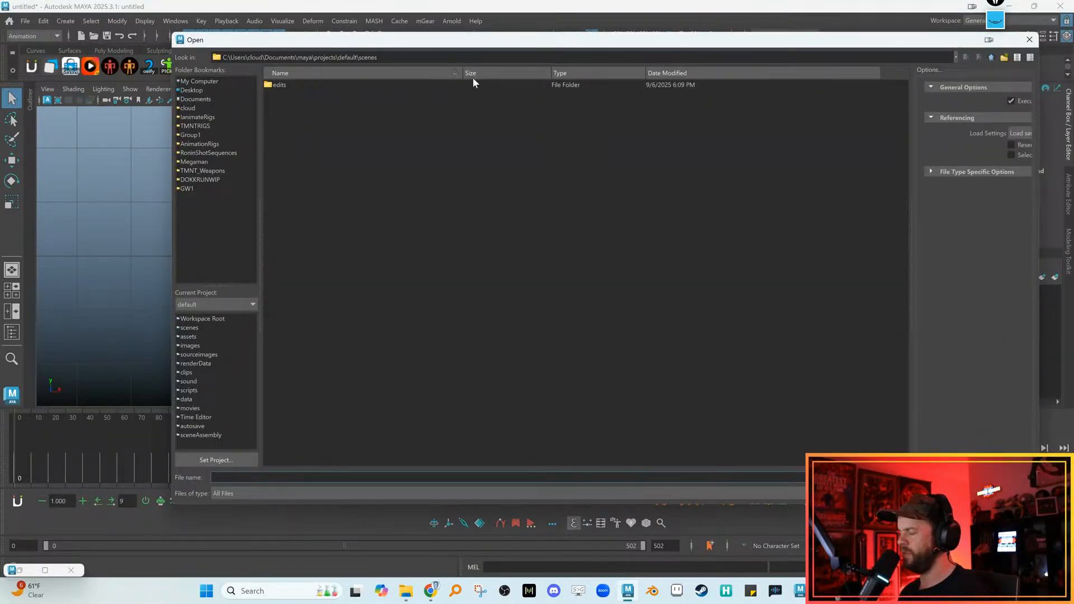
left_click(1029, 39)
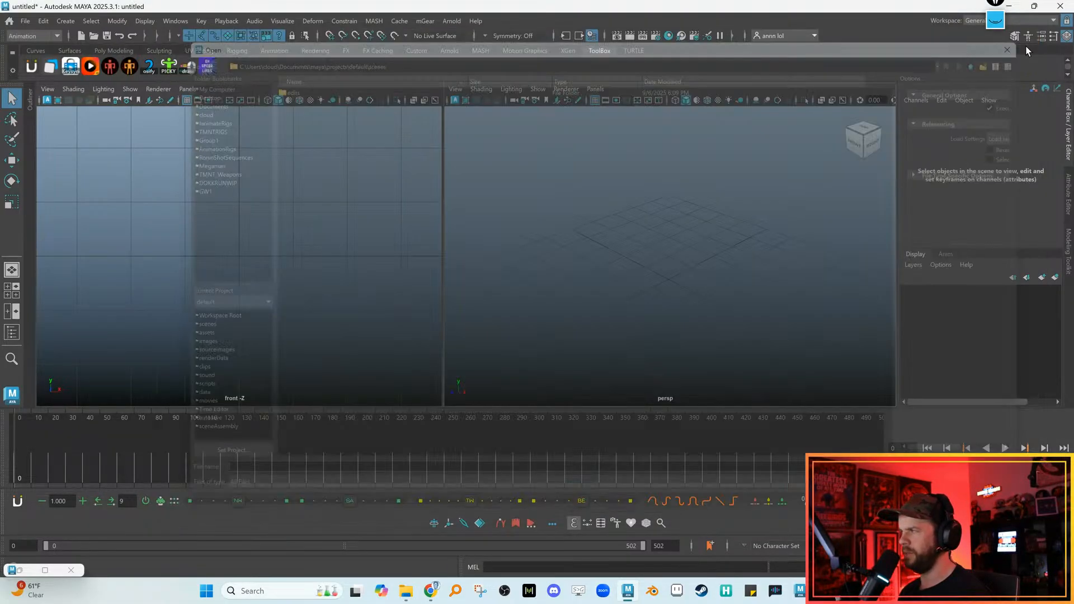
Reopen the recent scene Shot1.ma without saving the untitled scene, and view the kicking foot beside the cyborg's hands
left_click(26, 21)
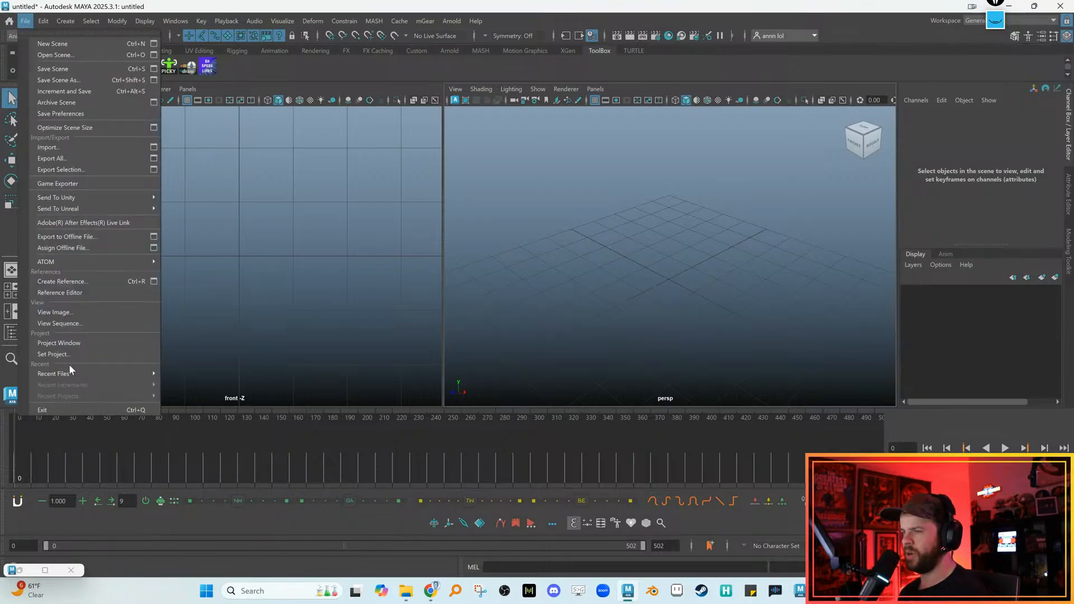
mouse_move(76, 374)
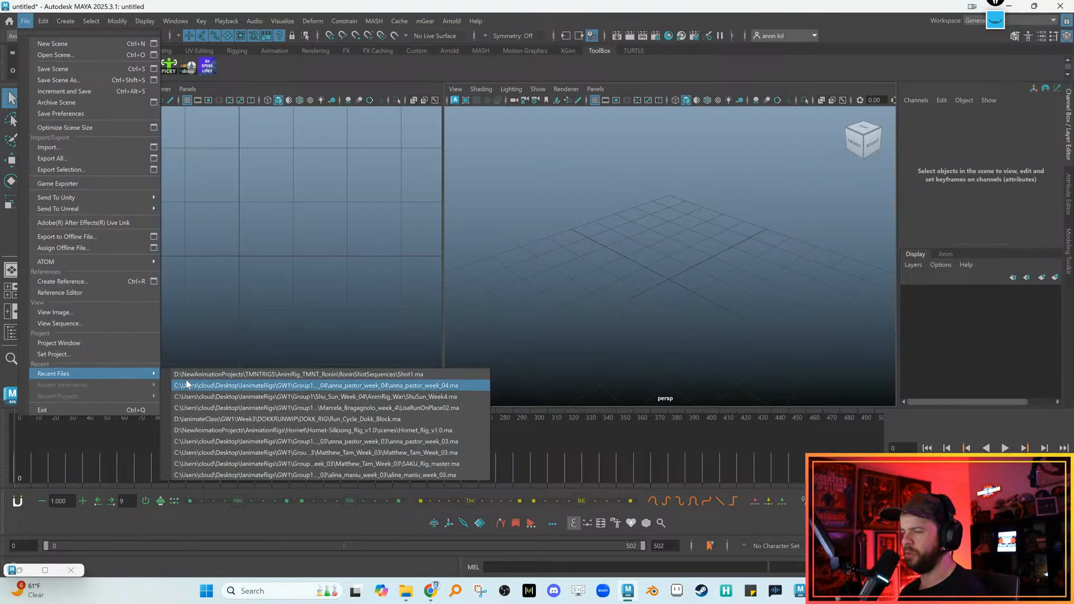
left_click(258, 378)
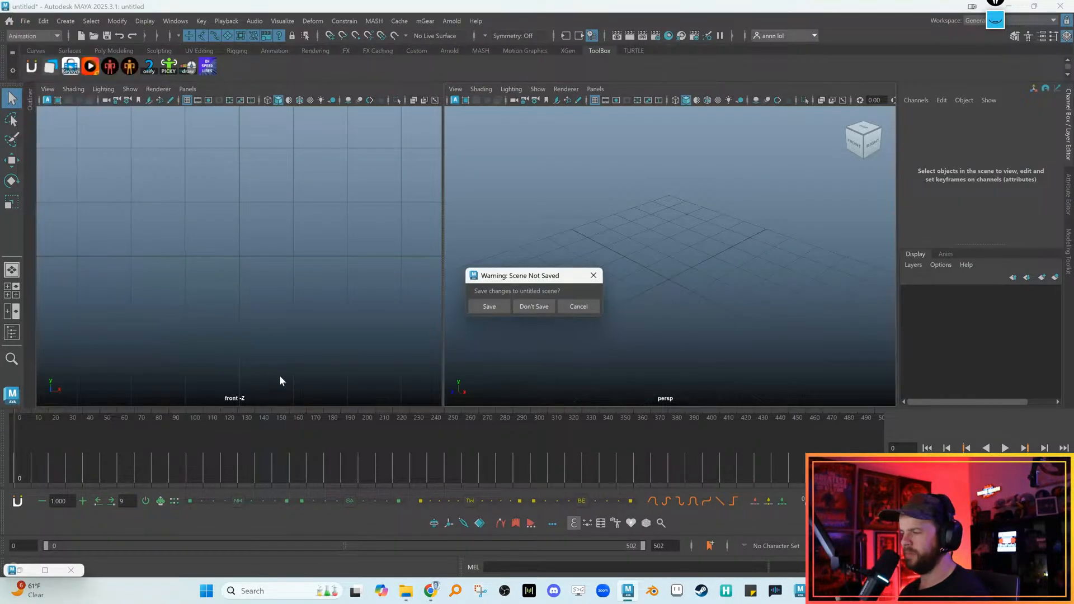
left_click(534, 306)
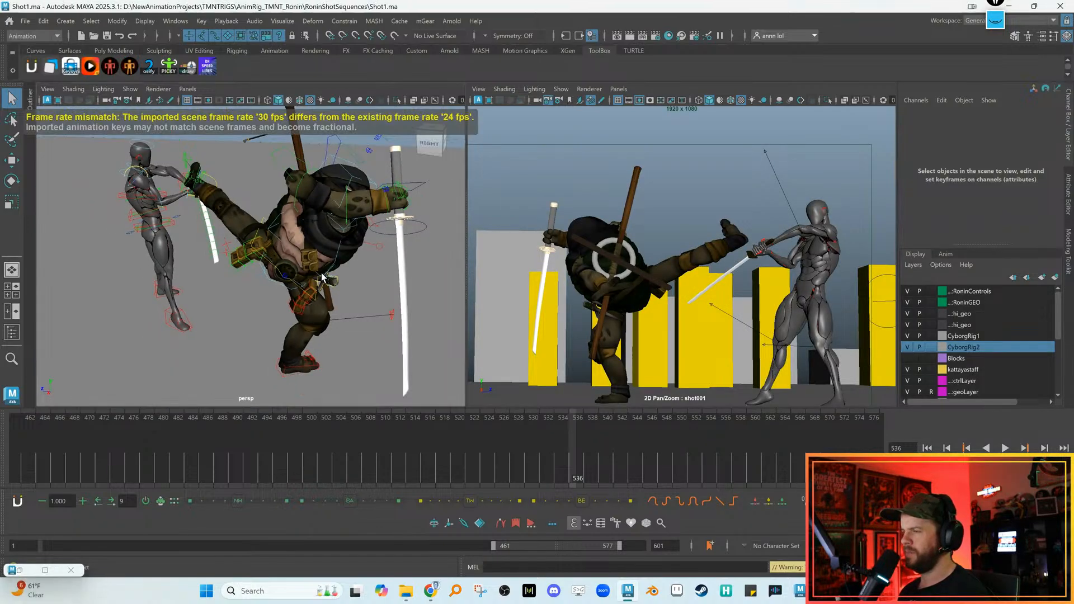
left_click_drag(316, 312, 244, 295, "alt")
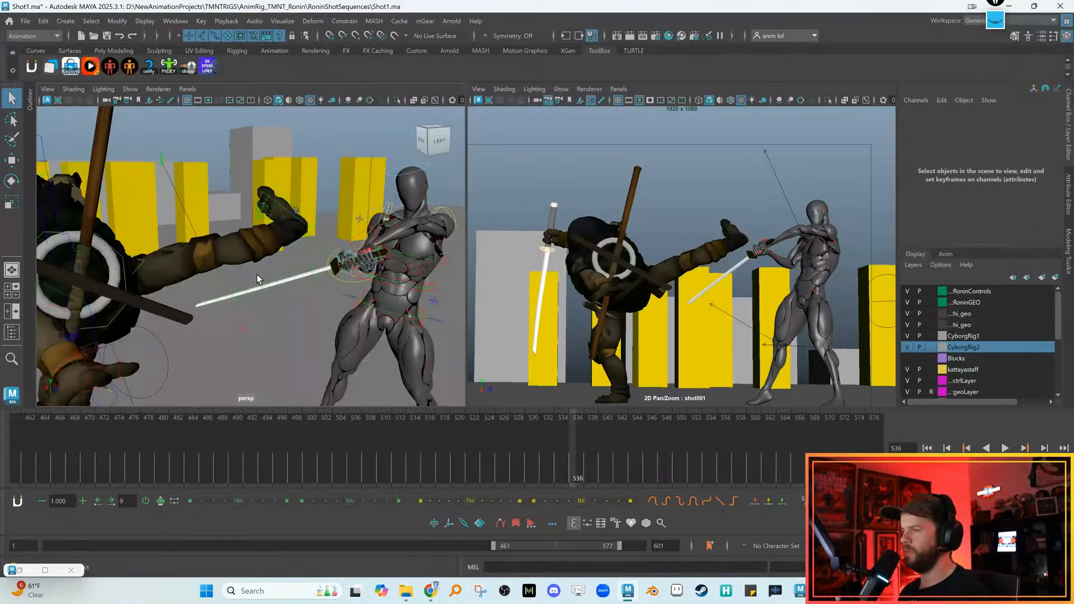
Rotate the turtle's right foot control at frame 536 to about -145.6, 5.9, 304.9 so the kick meets the cyborg's hands
left_click(314, 219)
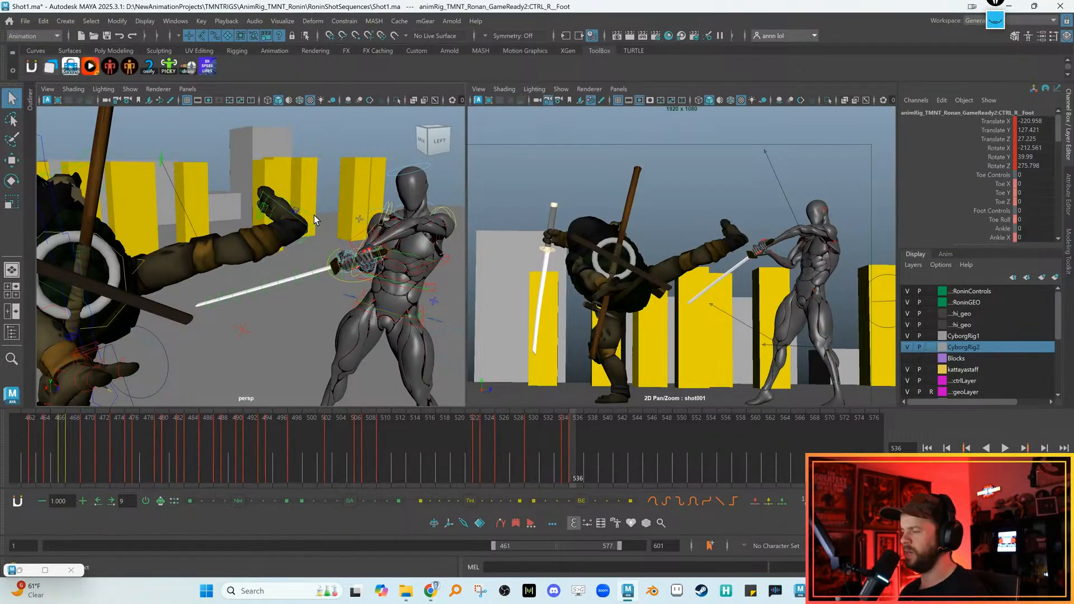
key("e")
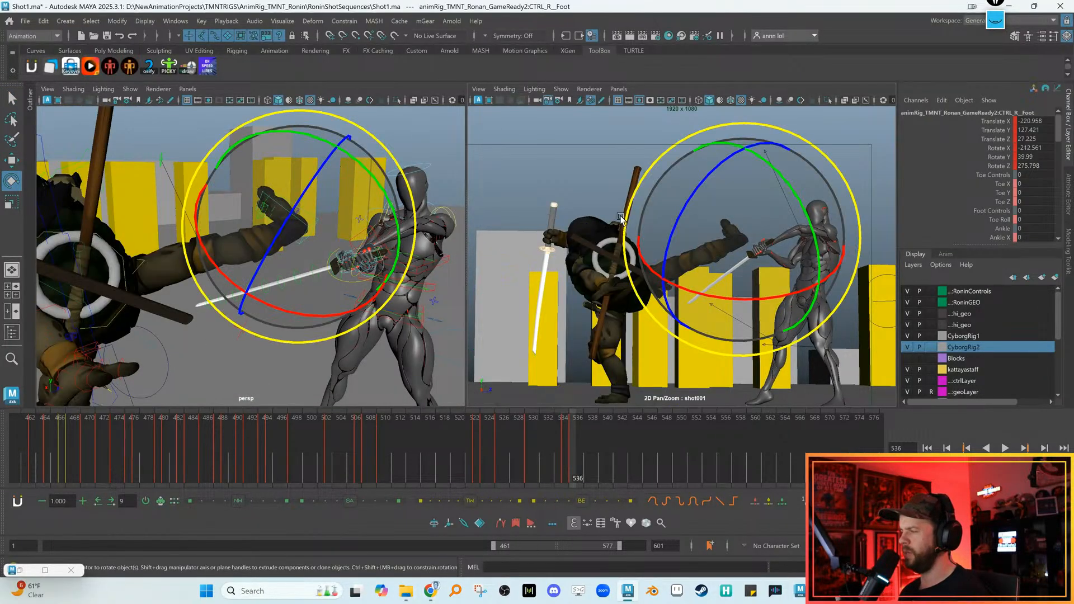
key("backslash")
key("backslash")
right_click_drag(703, 246, 745, 290)
middle_click_drag(745, 290, 726, 302)
key("comma")
key("period")
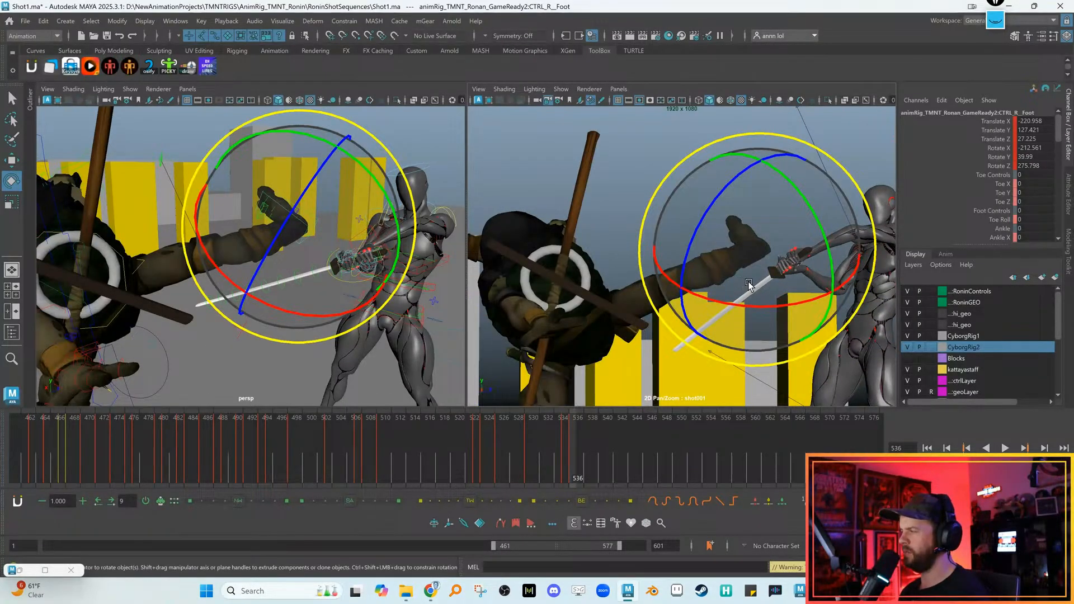
left_click_drag(748, 283, 730, 269)
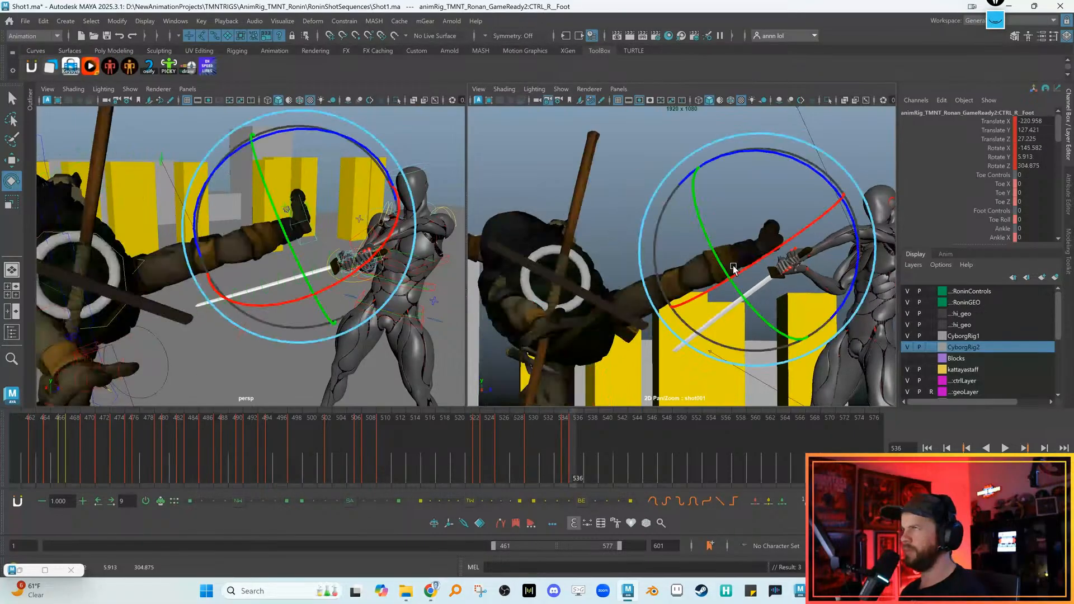
Compare the kick pose with the preceding key pose in the shot camera, and view the turtle's torso, arms and kicking leg in perspective
left_click(68, 67)
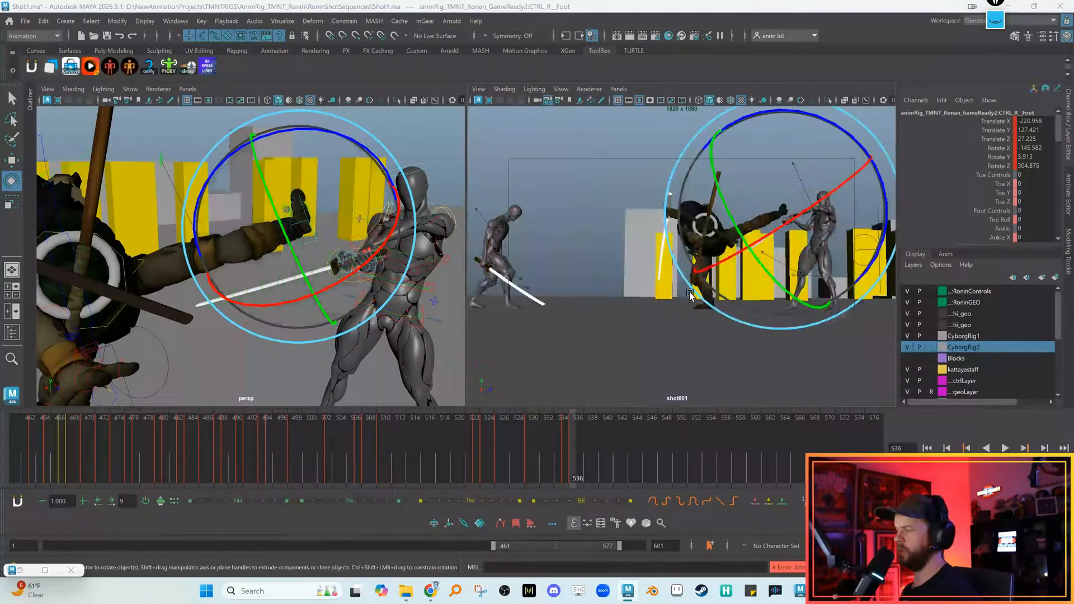
key("backslash")
right_click_drag(722, 279, 703, 273)
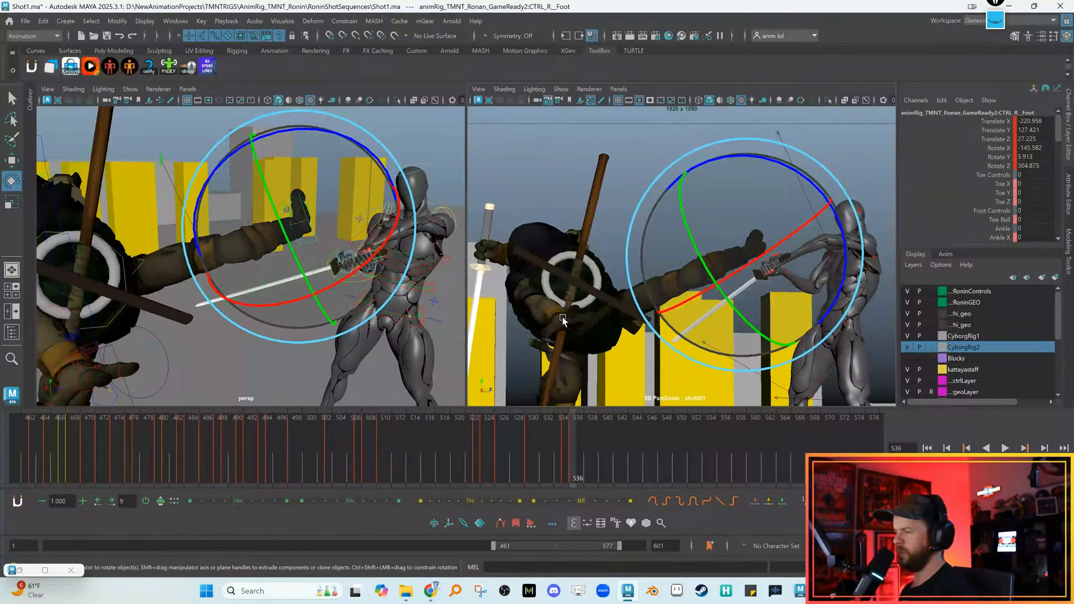
key("comma")
key("period")
key("w")
middle_click_drag(276, 337, 411, 313, "alt")
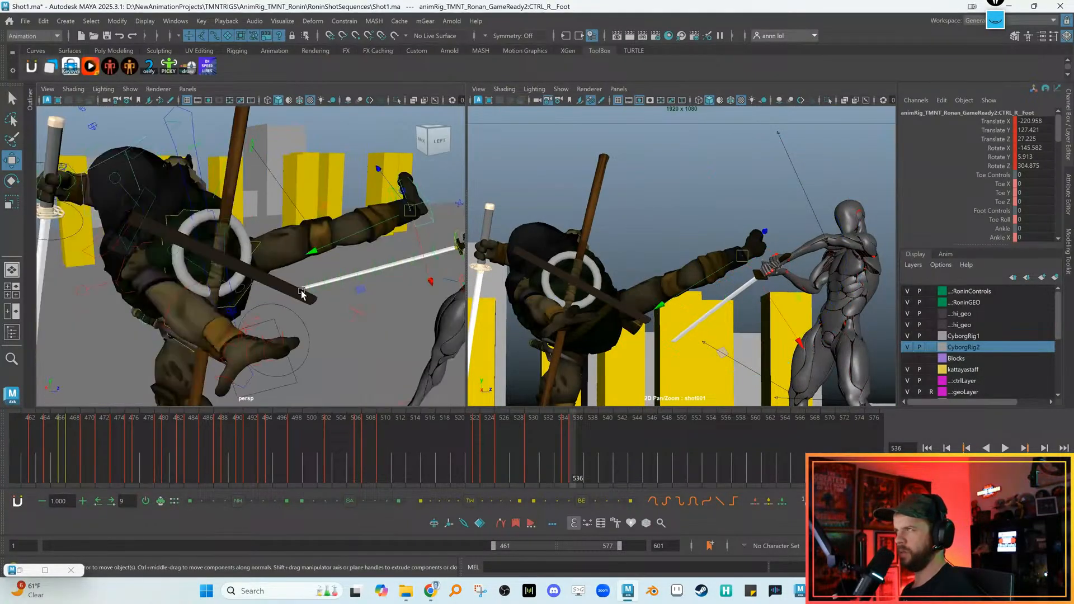
Pose the ninja's left collar control at frame 536, with rotation of about 14.9, 53.2, 23.7
left_click_drag(206, 267, 183, 235, "alt")
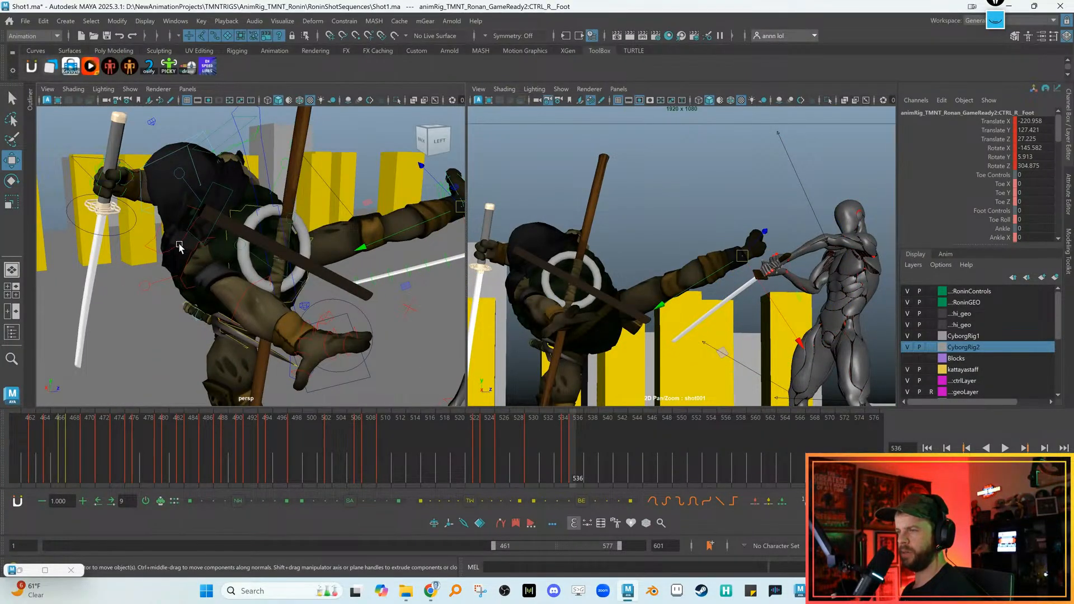
left_click(181, 246)
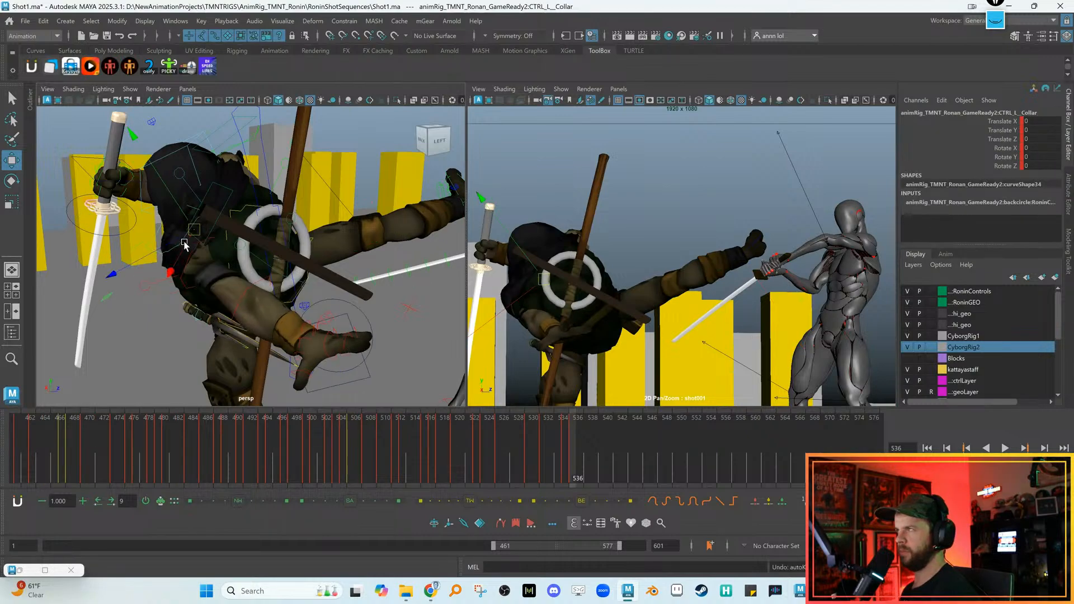
key("e")
mouse_move(218, 258)
left_mouse_down("alt")
mouse_move(271, 274)
mouse_move(222, 278)
left_mouse_up("alt")
key("w")
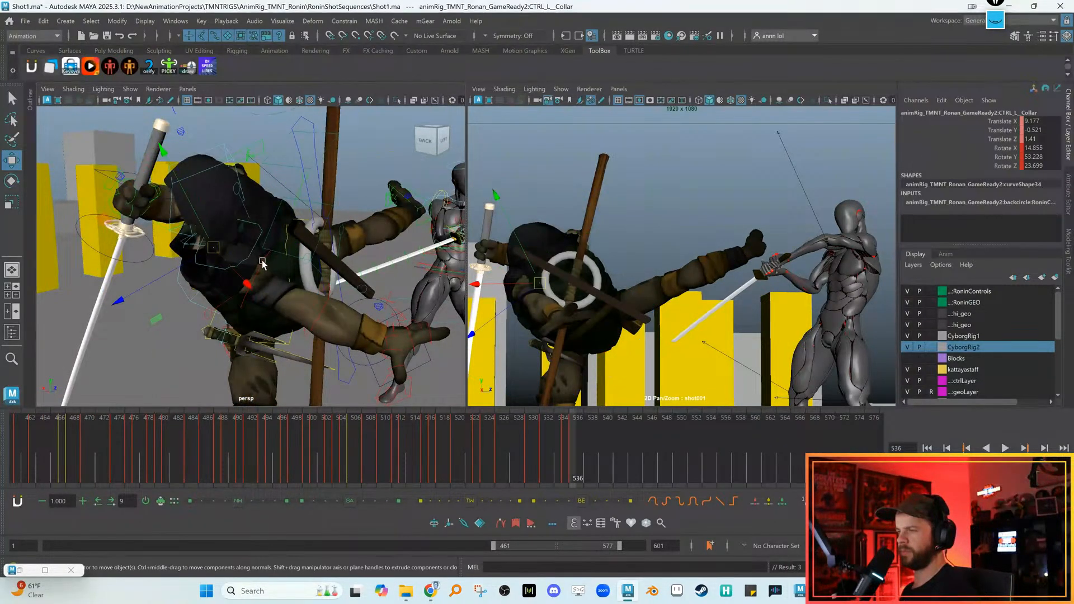
Rotate the left FK shoulder control to about 96.2, -17.5, -72.1 so the free arm reaches outward behind the body
left_click(262, 262)
key("e")
left_click_drag(304, 297, 246, 326)
left_click_drag(535, 340, 560, 339)
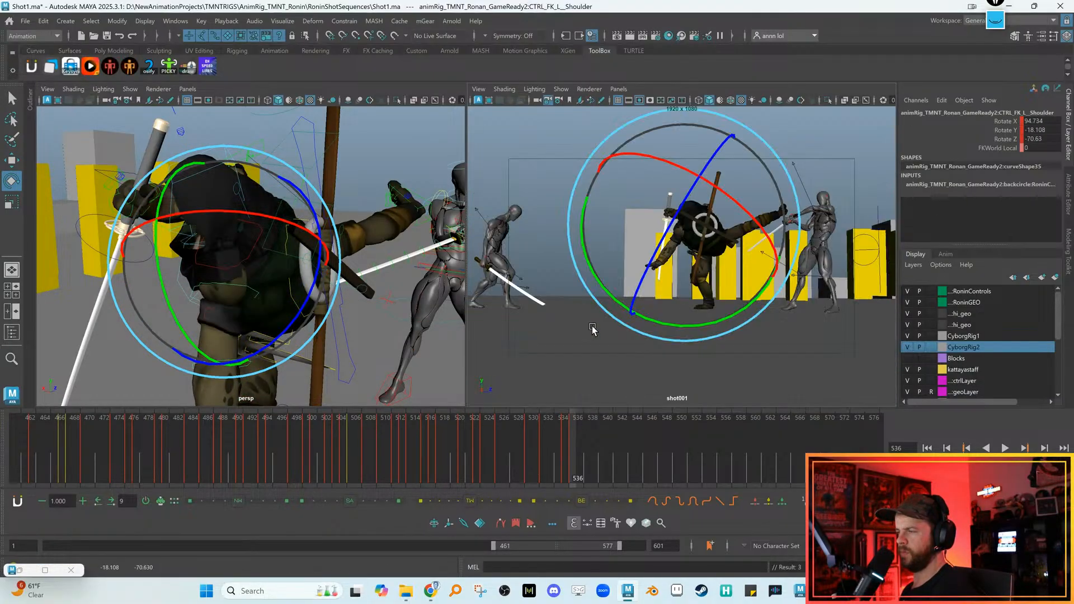
left_click_drag(246, 336, 221, 339)
key("w")
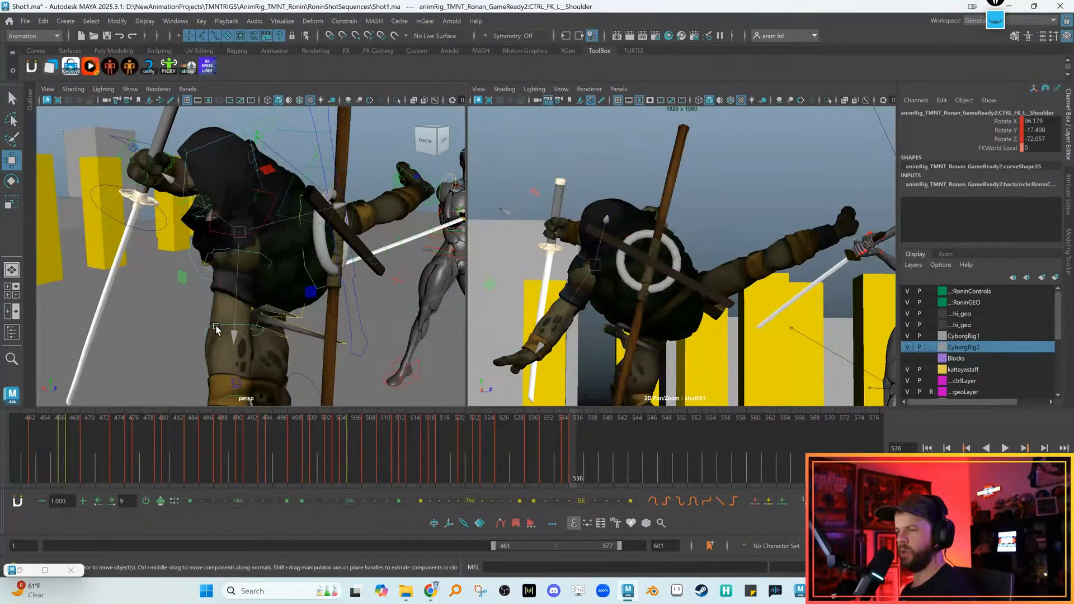
Bend the left FK elbow control to a rotation of about 7.9, -23.4, -81.4
left_click(218, 326)
key("e")
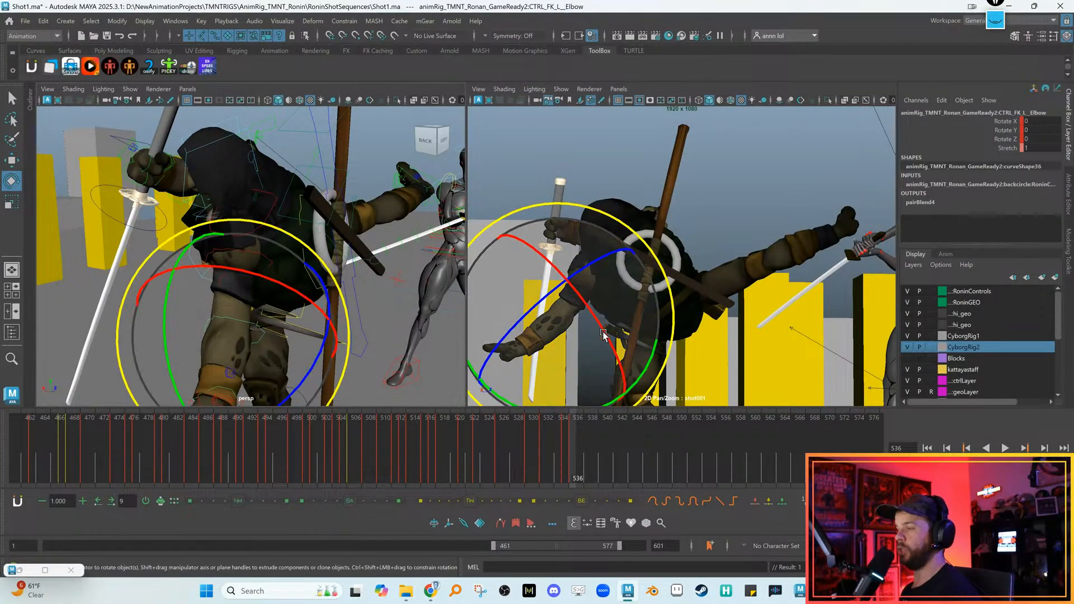
right_click(557, 349)
left_click_drag(520, 326, 265, 381)
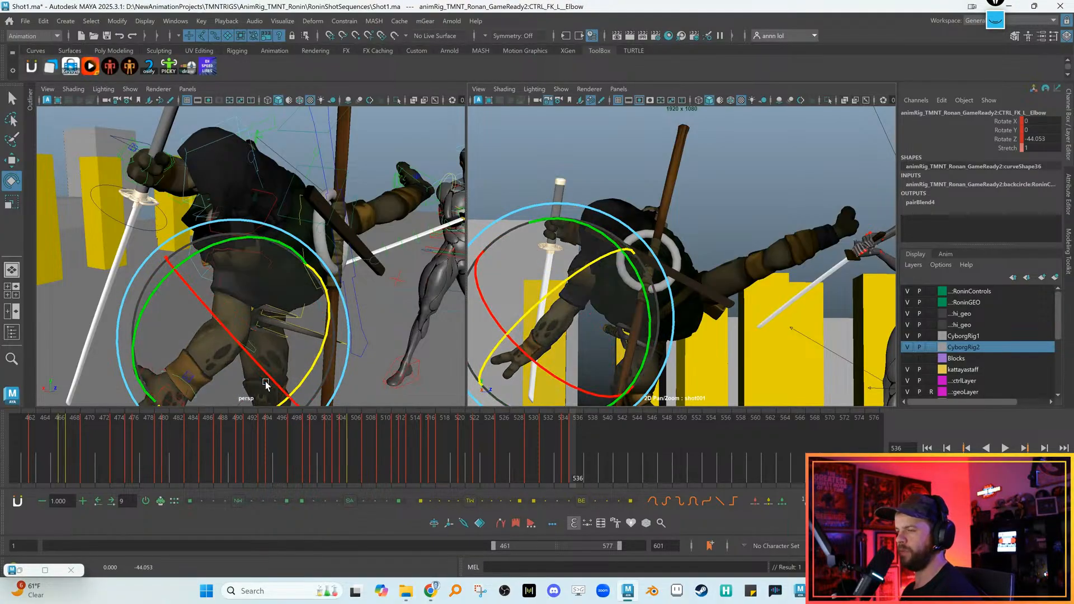
left_click_drag(524, 314, 549, 382)
key("w")
left_click_drag(384, 347, 323, 301, "alt")
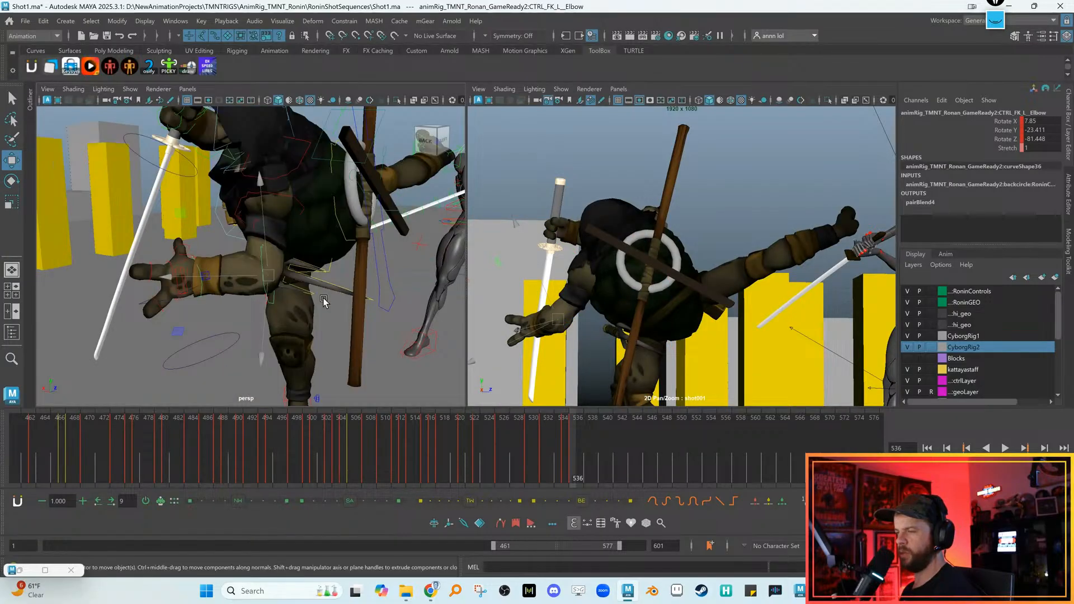
Rotate the left FK wrist control to about 23.5, -42.5, 44.3 to open the hand
left_click(201, 291)
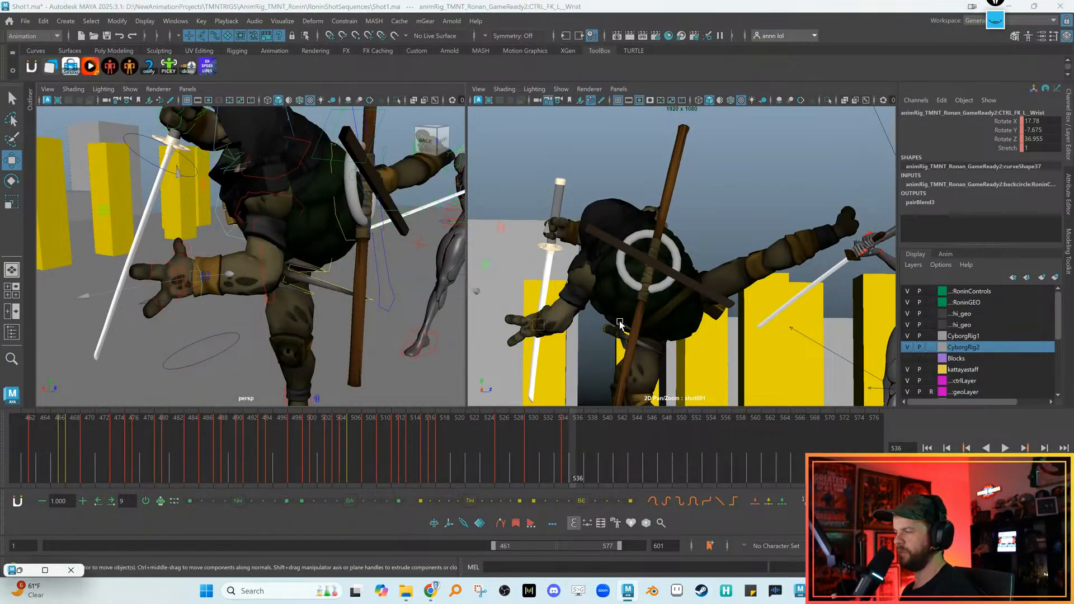
key("e")
left_click_drag(584, 342, 624, 382)
scroll(629, 335, "down", 4)
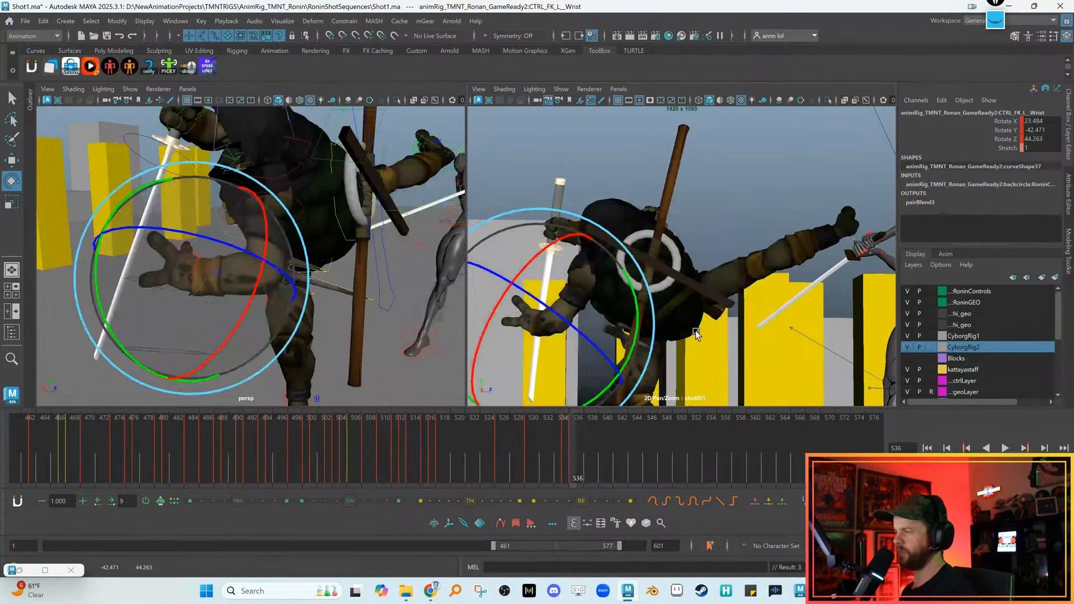
scroll(644, 301, "up", 2)
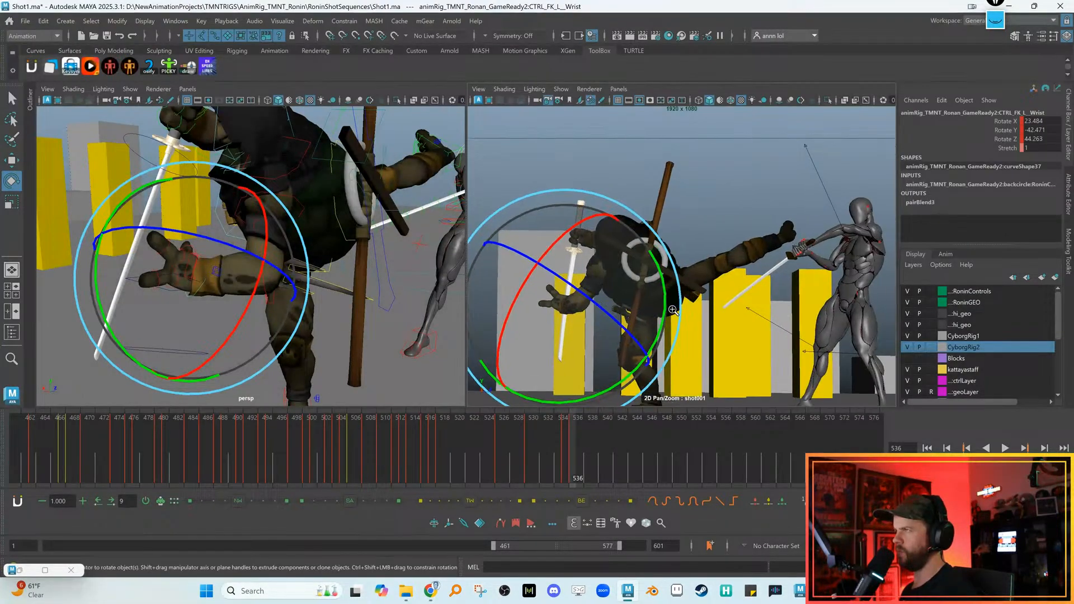
Move the left knee pole control to about -53.28 in Translate Z to redirect the standing knee
left_click_drag(371, 291, 303, 307, "alt")
key("w")
left_click(306, 251)
left_click(328, 296)
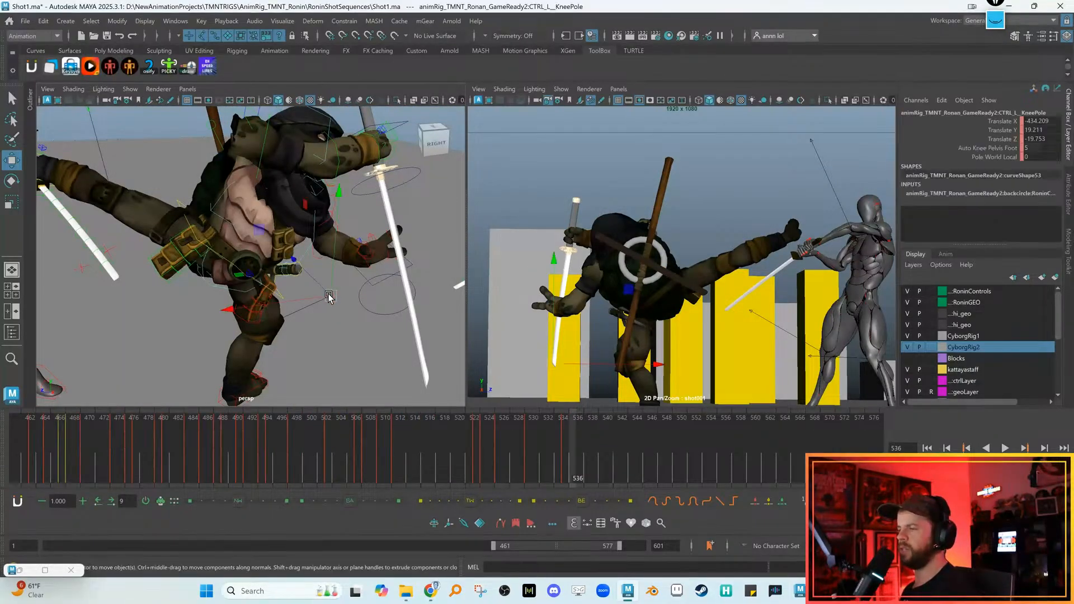
middle_click_drag(300, 263, 324, 292)
left_click_drag(324, 292, 339, 273, "alt")
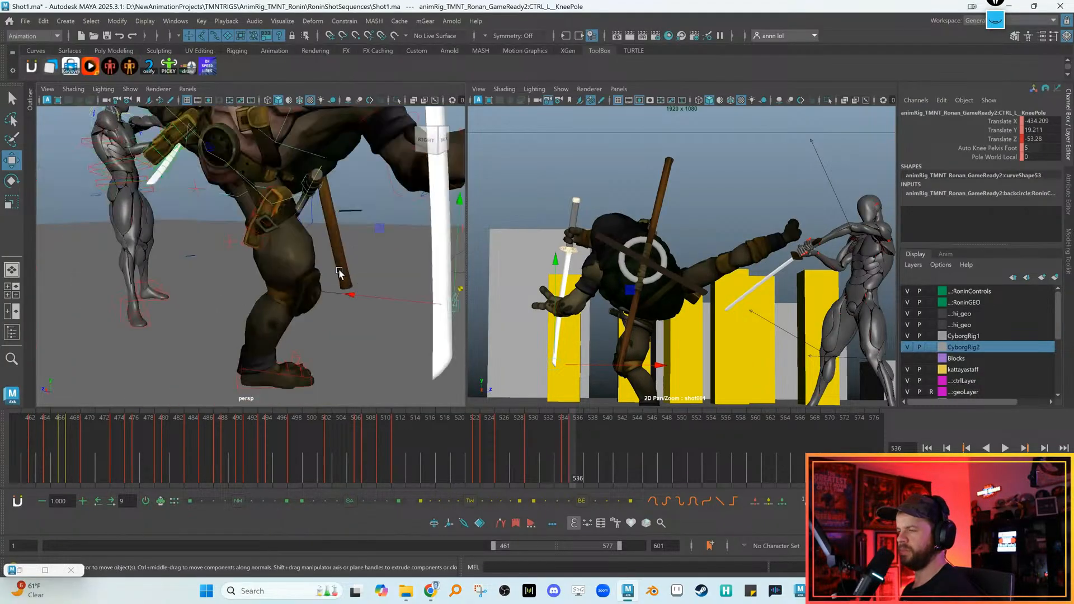
Turn the planted left foot control to about -78.6 in Rotate Y
left_click(262, 376)
key("e")
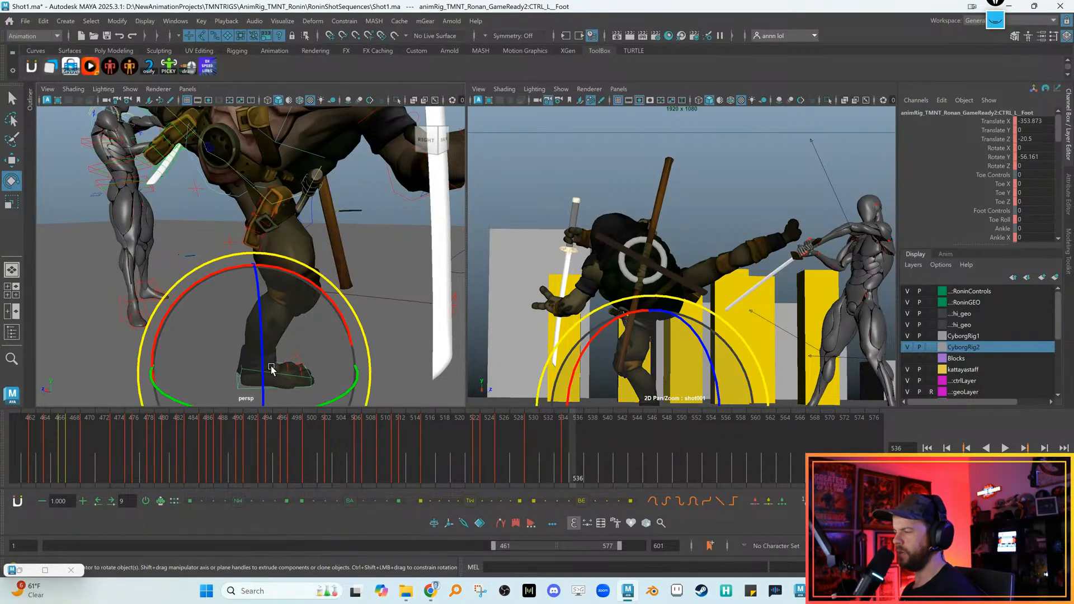
scroll(575, 307, "down", 1)
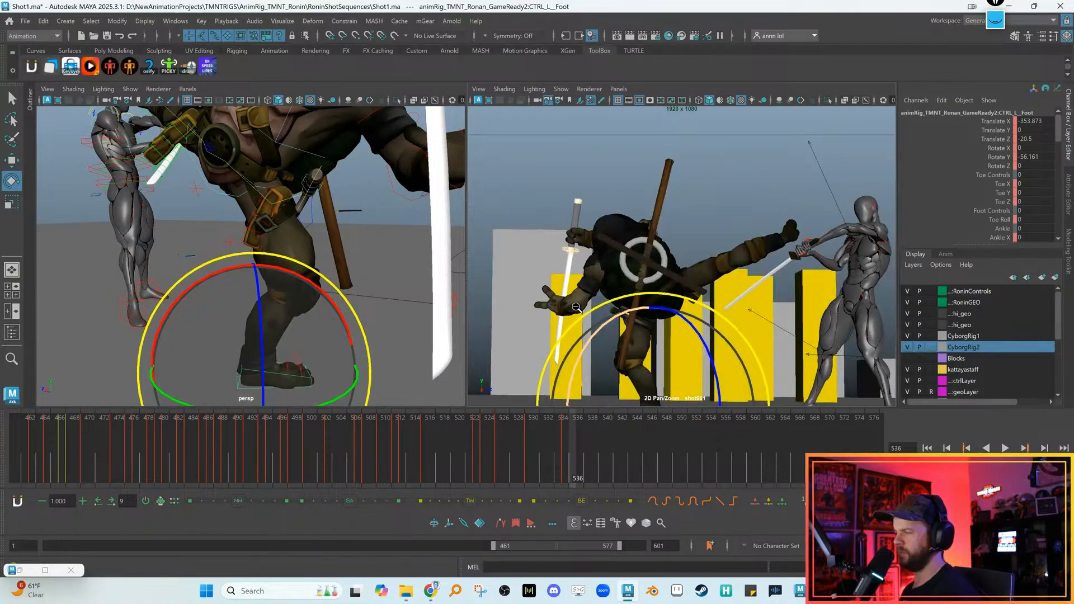
right_click_drag(576, 307, 550, 308)
middle_click_drag(551, 309, 553, 235)
right_click_drag(598, 305, 664, 316)
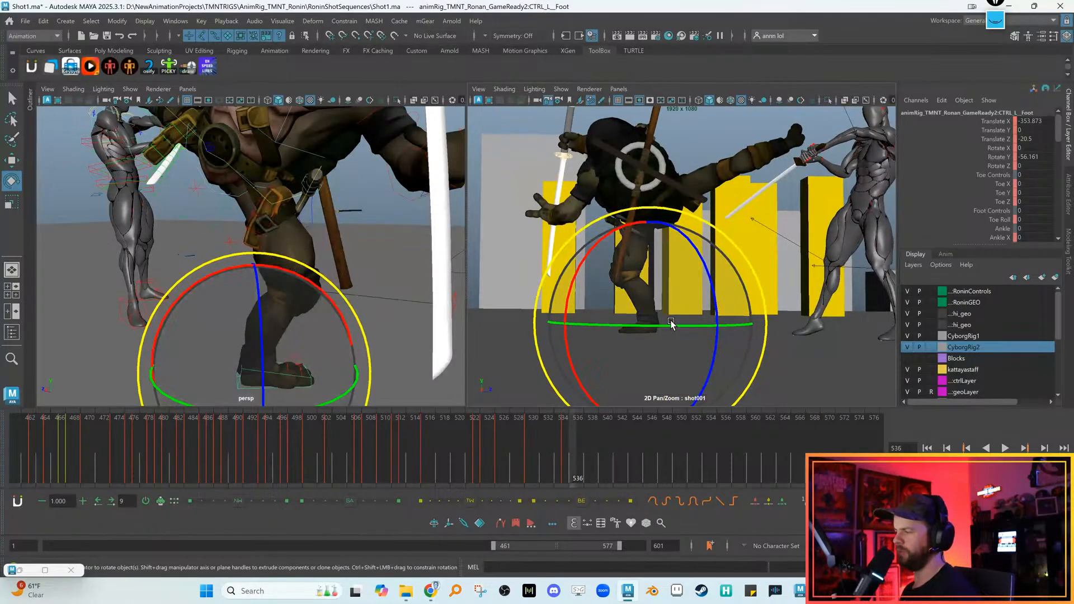
left_click_drag(665, 330, 609, 329)
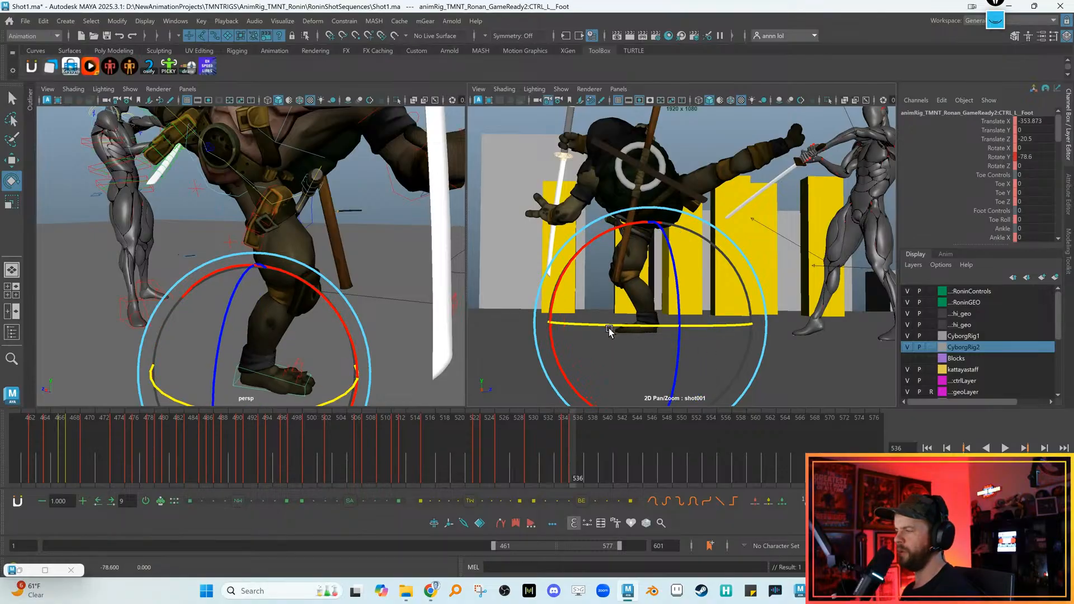
Flip back and forth between frames 535 and 536 to compare the kick poses in the shot camera
key("comma")
key("period")
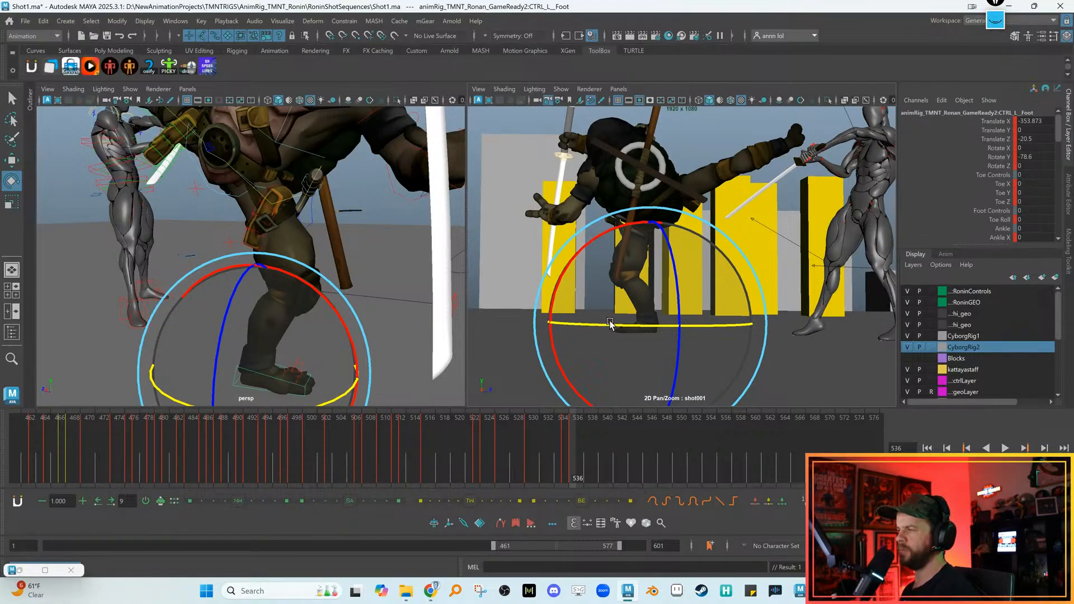
key("comma")
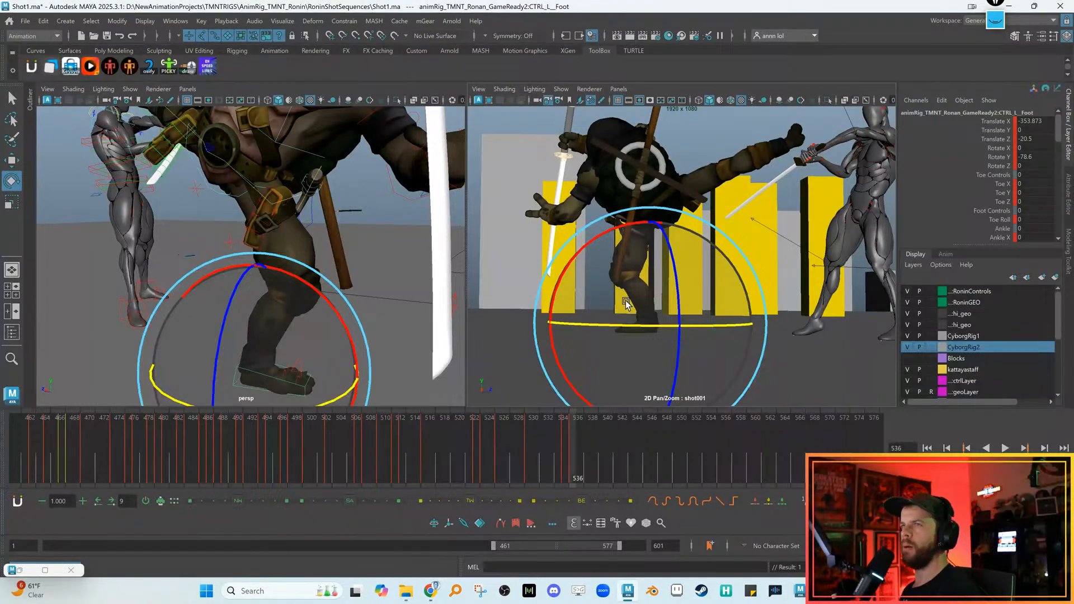
key("comma")
key("period")
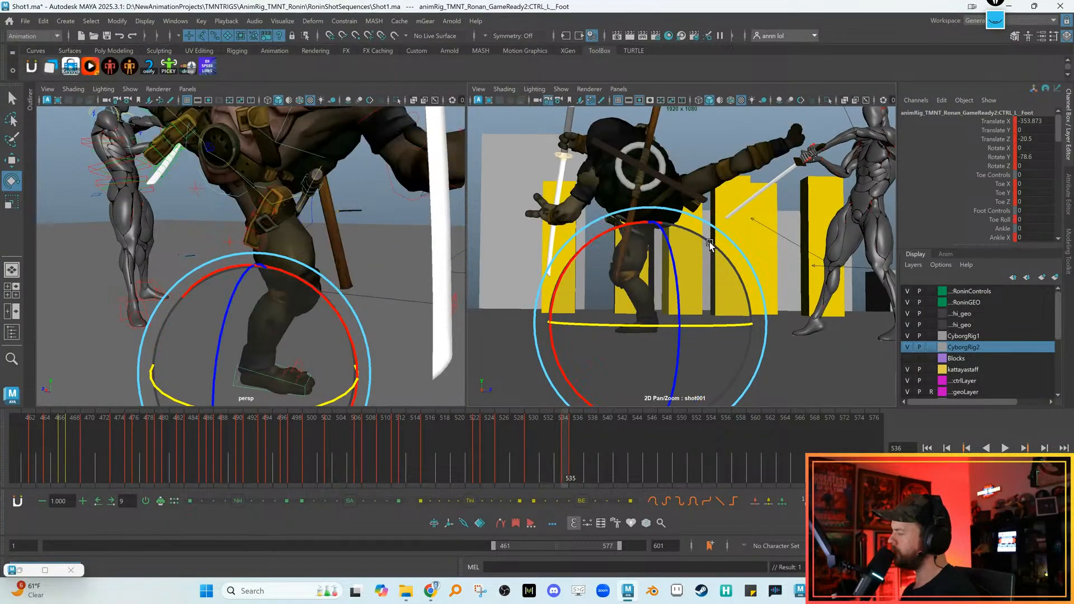
key("comma")
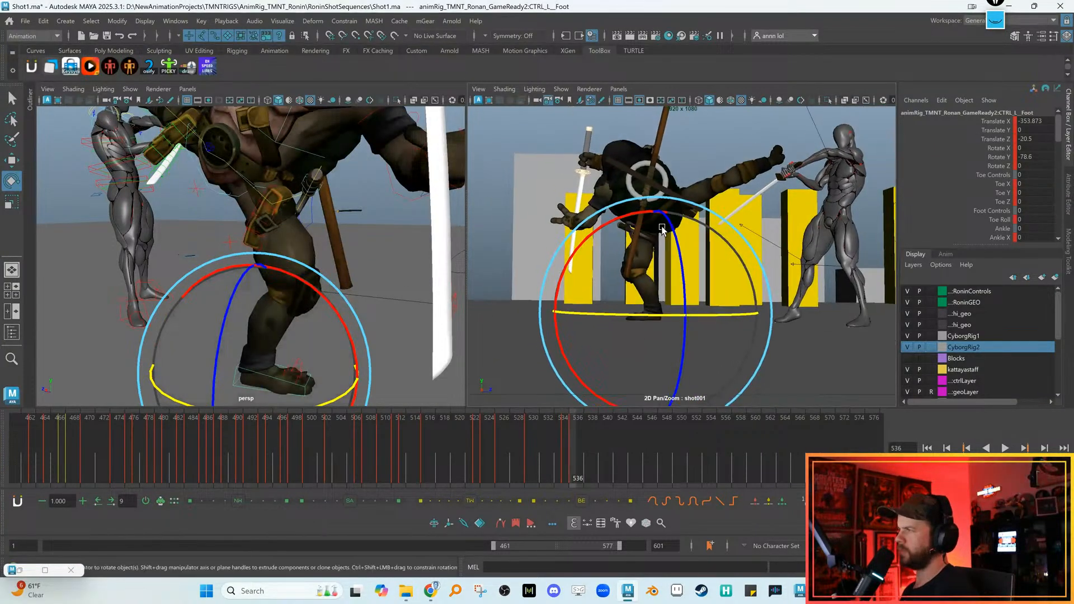
key("period")
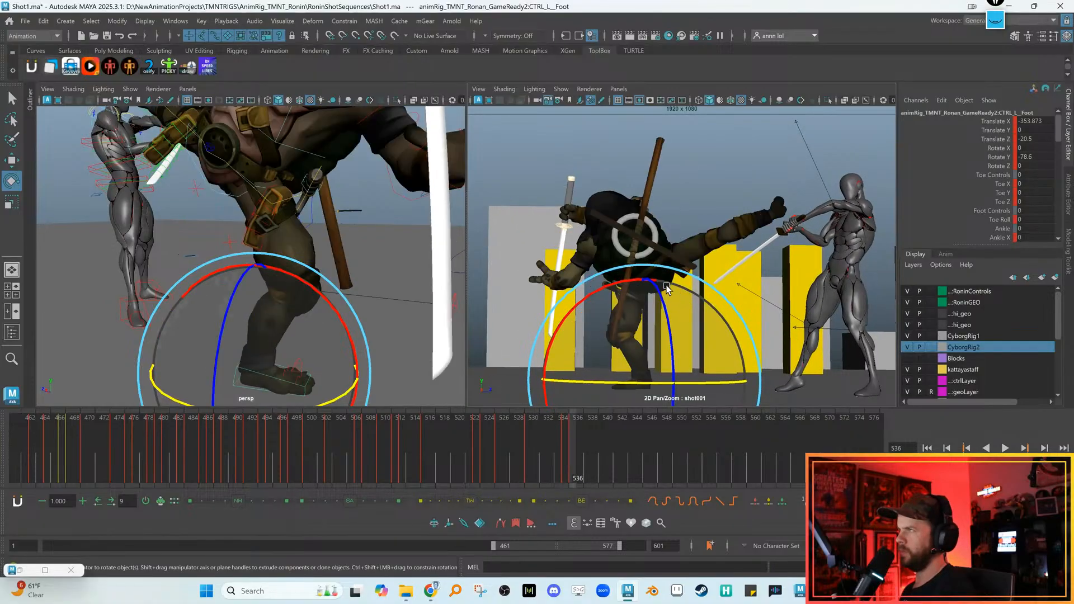
key("comma")
Reset the right collar and right FK shoulder controls to zero at frame 536
key("w")
left_click_drag(285, 277, 320, 262, "alt")
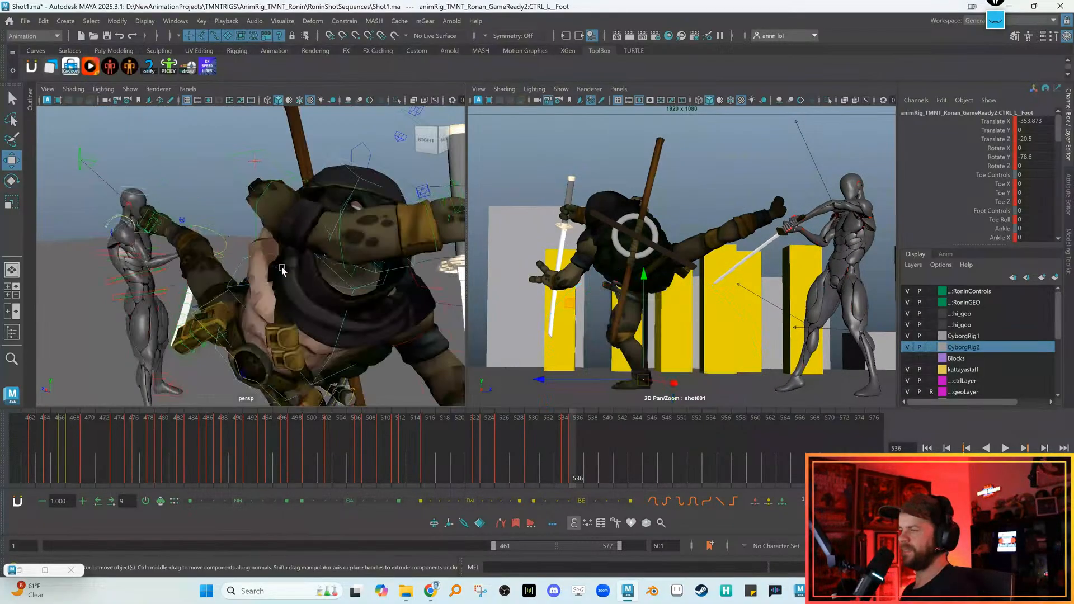
left_click(262, 197)
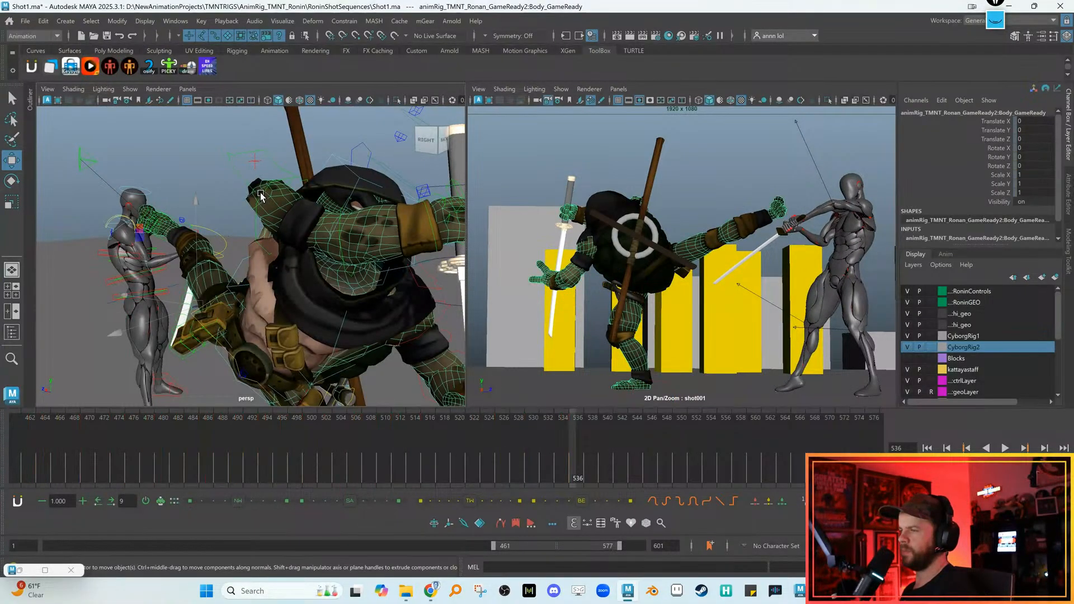
left_click(230, 159)
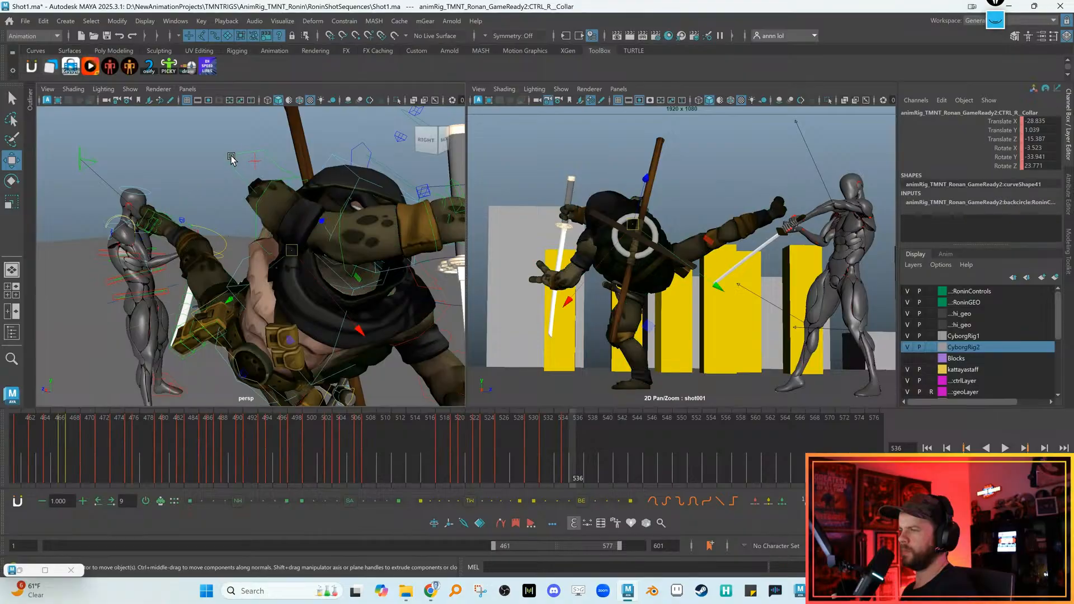
left_click(256, 221)
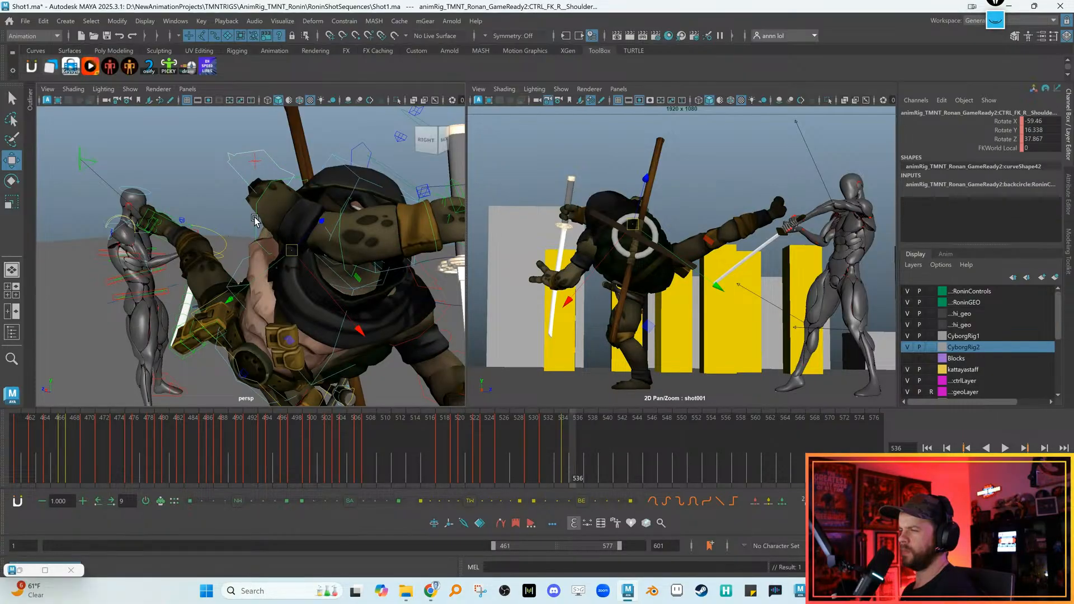
left_click(236, 178)
left_click(243, 178)
key("alt+r")
key("ctrl+z")
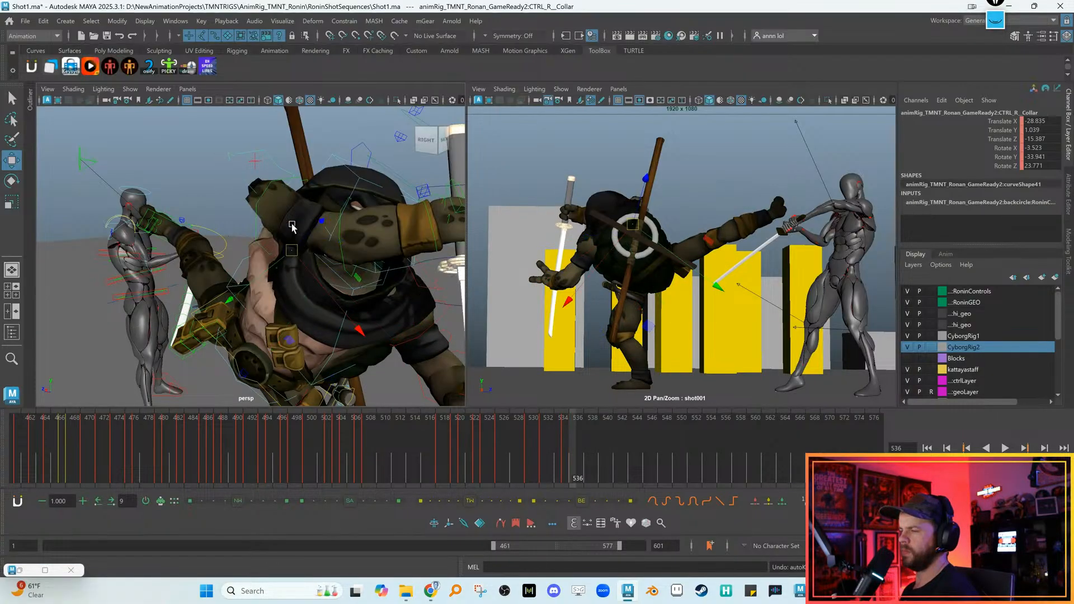
key("alt+r")
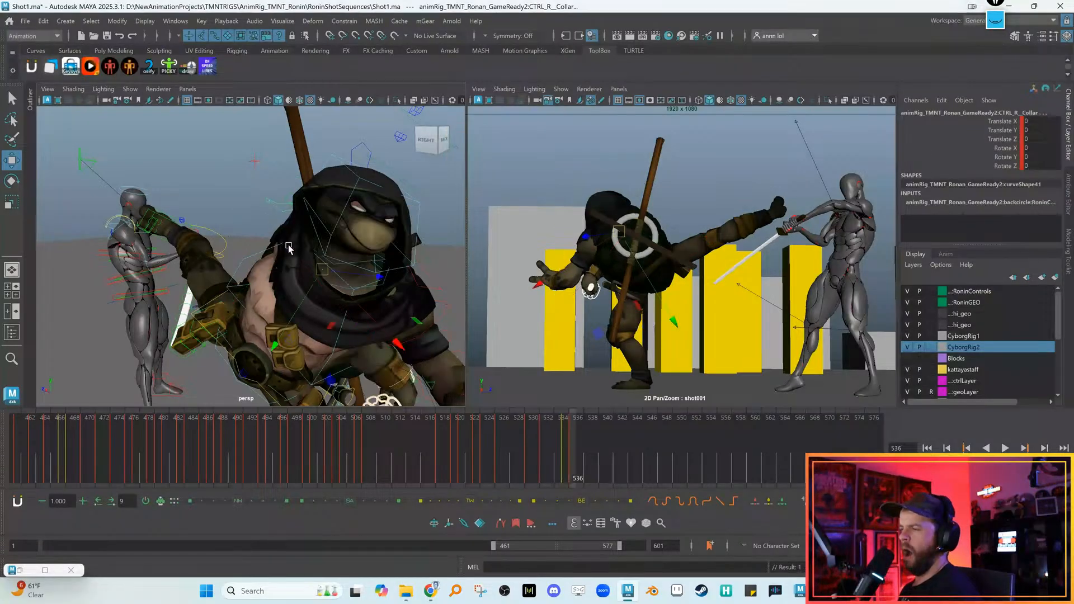
Turn on X-ray display in the viewports and make surface geometry unselectable so rig controls can be picked through it
key("alt+x")
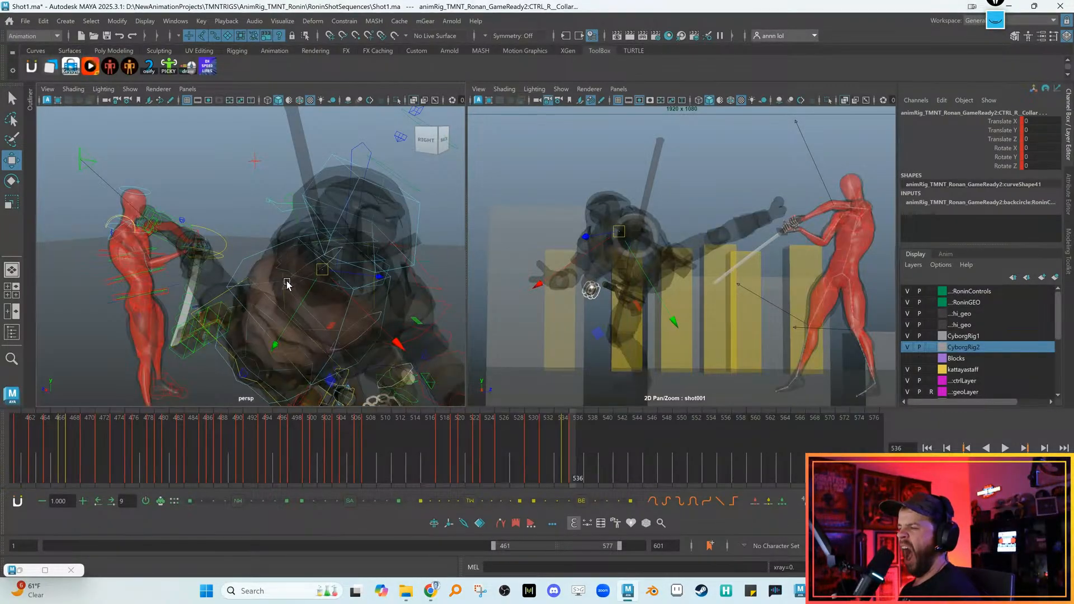
left_click(288, 281)
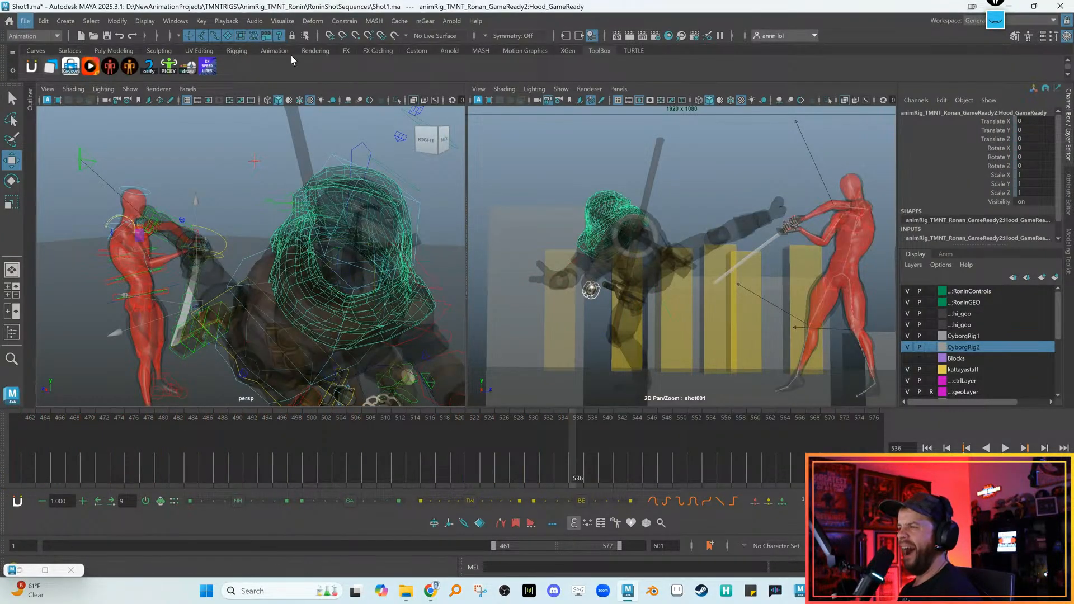
right_click(228, 35)
left_click(237, 52)
key("alt+x")
key("alt+x")
Select the ninja's right FK shoulder control through the X-rayed body and swing the sword arm out toward the opponent
left_click(288, 282)
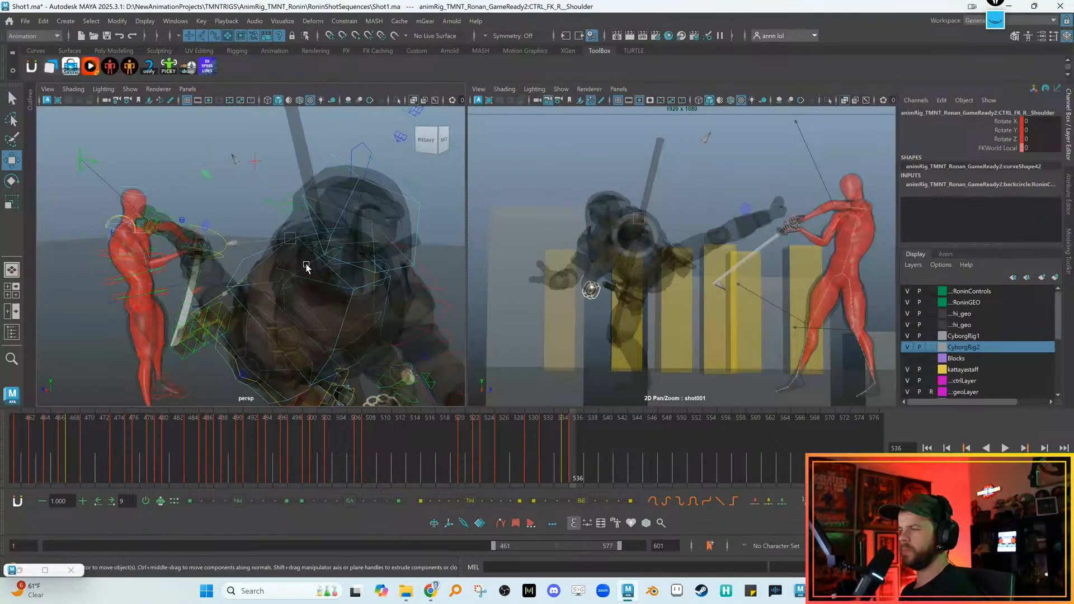
left_click(258, 218)
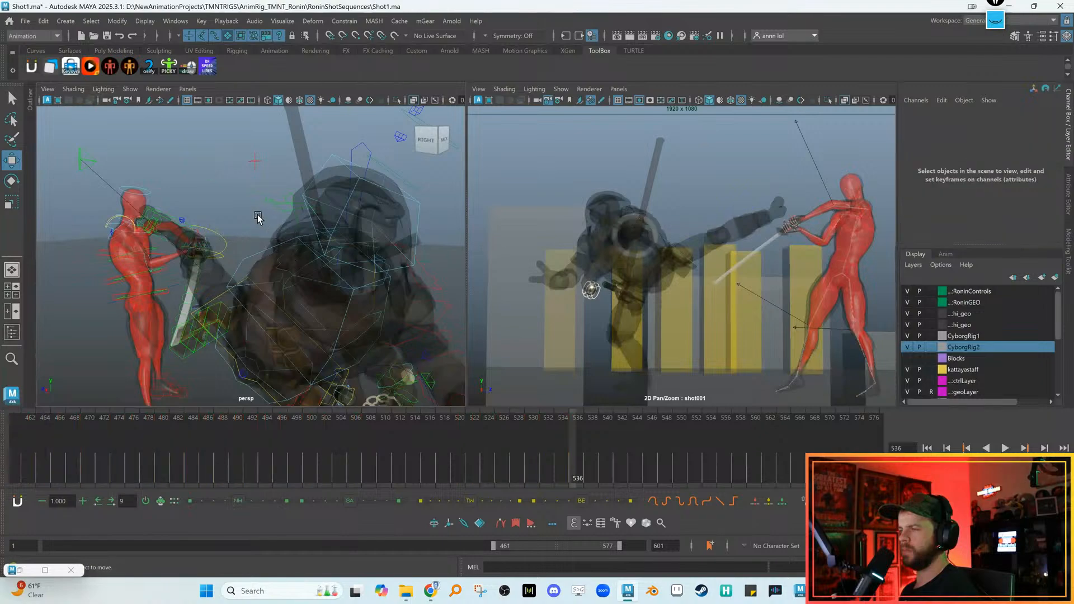
left_click(309, 264)
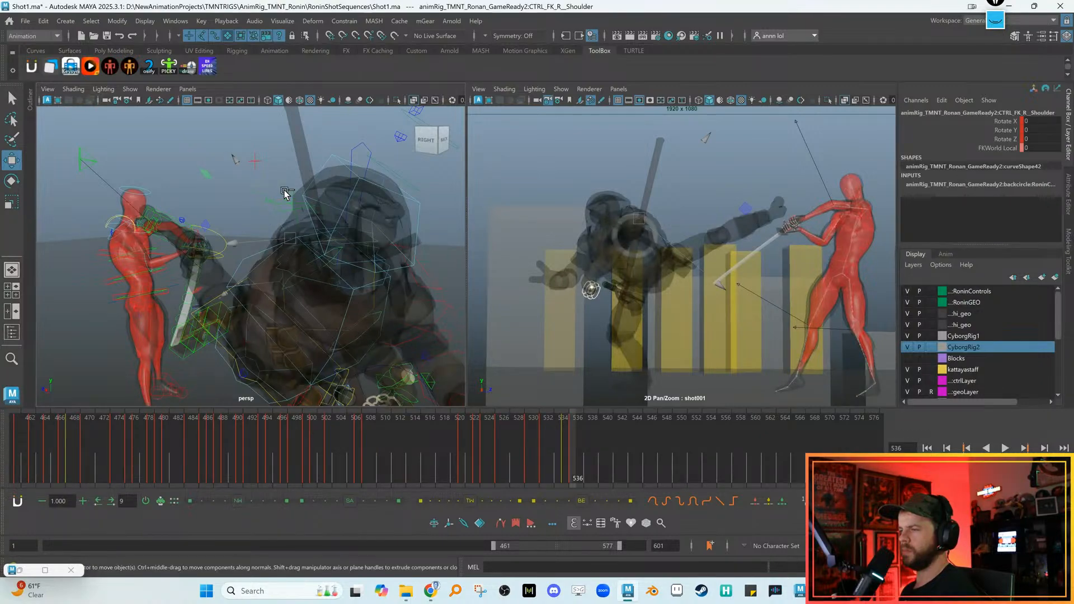
key("e")
left_click_drag(290, 219, 378, 272, "alt")
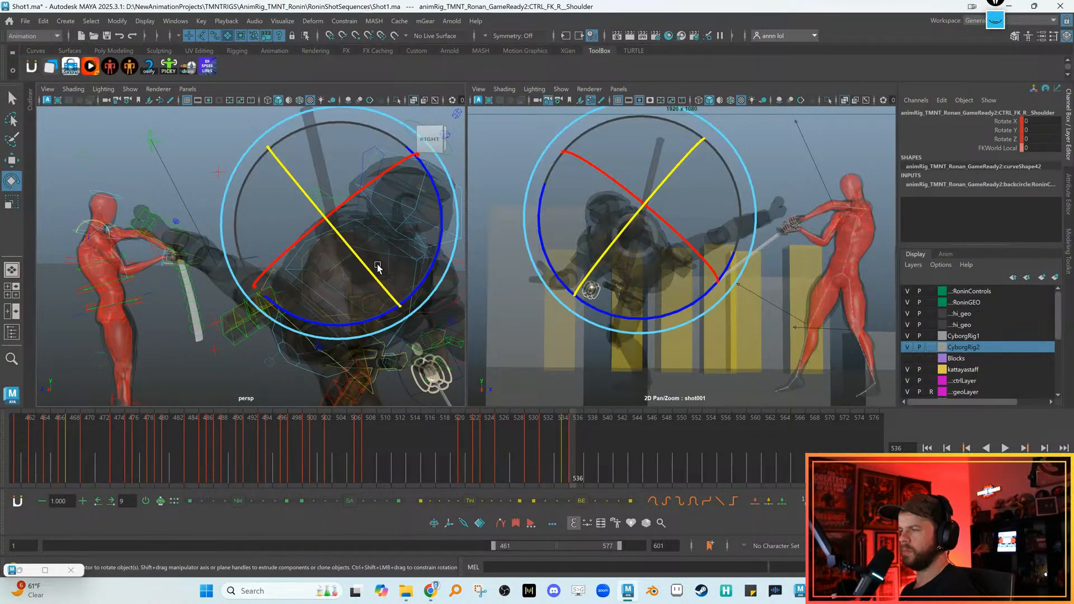
left_click(354, 258)
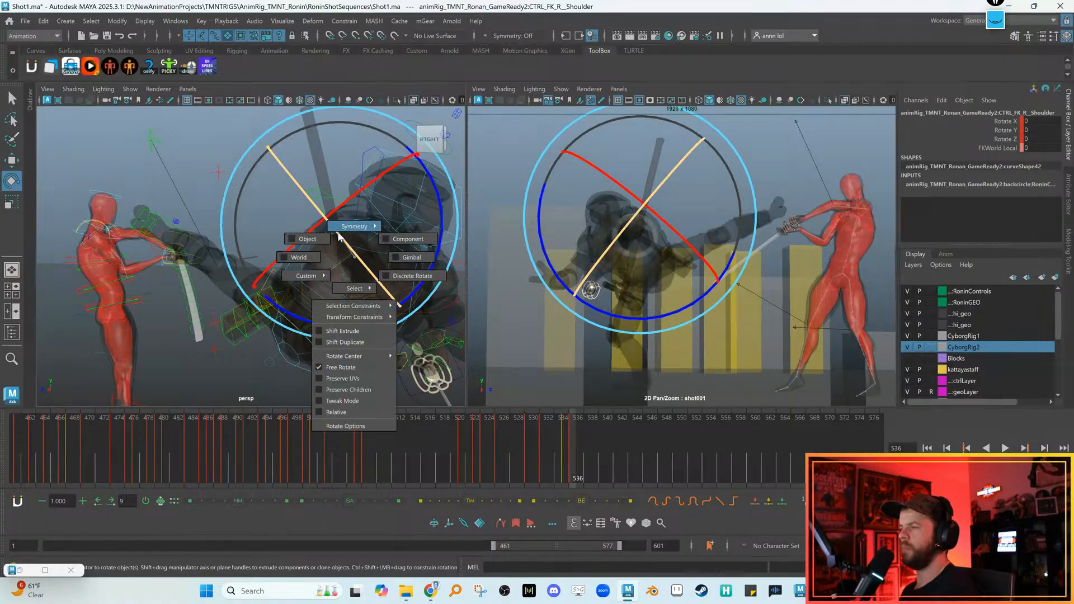
key("w")
right_click_drag(362, 253, 391, 280, "alt")
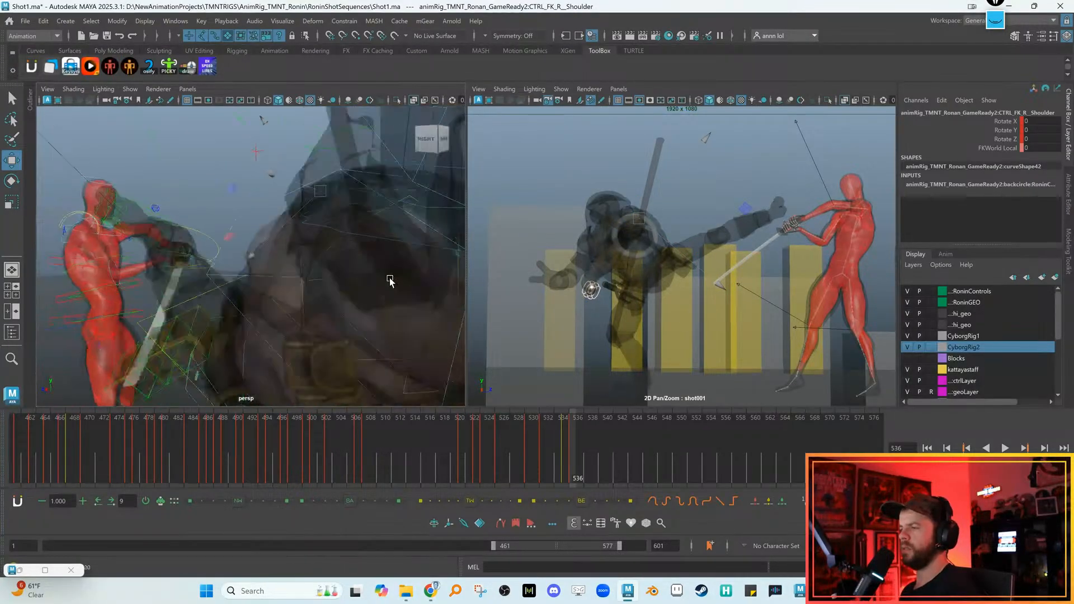
left_click_drag(391, 280, 320, 267, "alt")
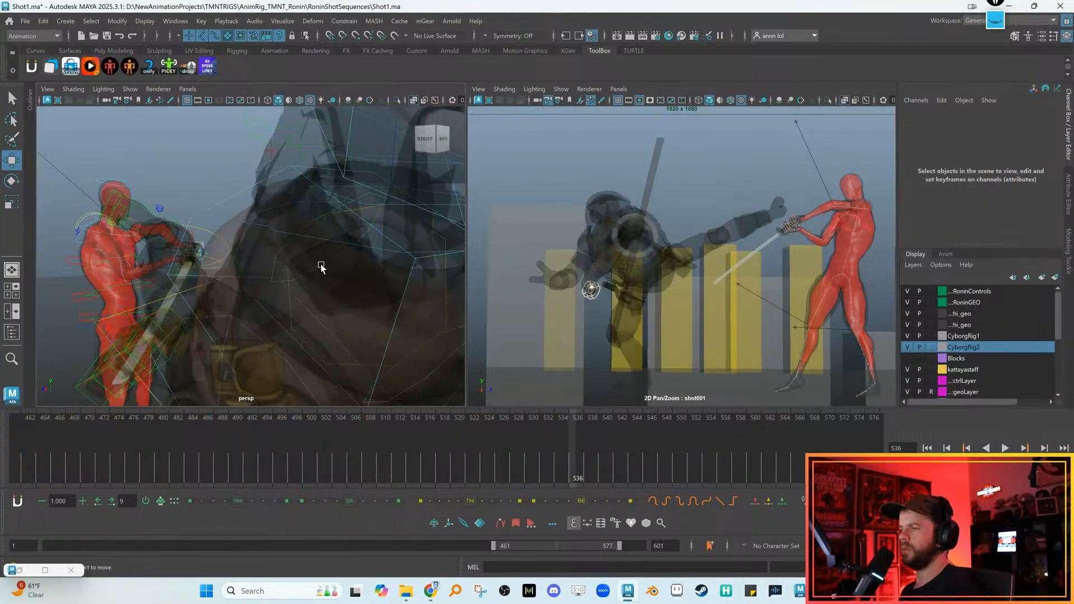
right_click_drag(389, 282, 326, 265, "alt")
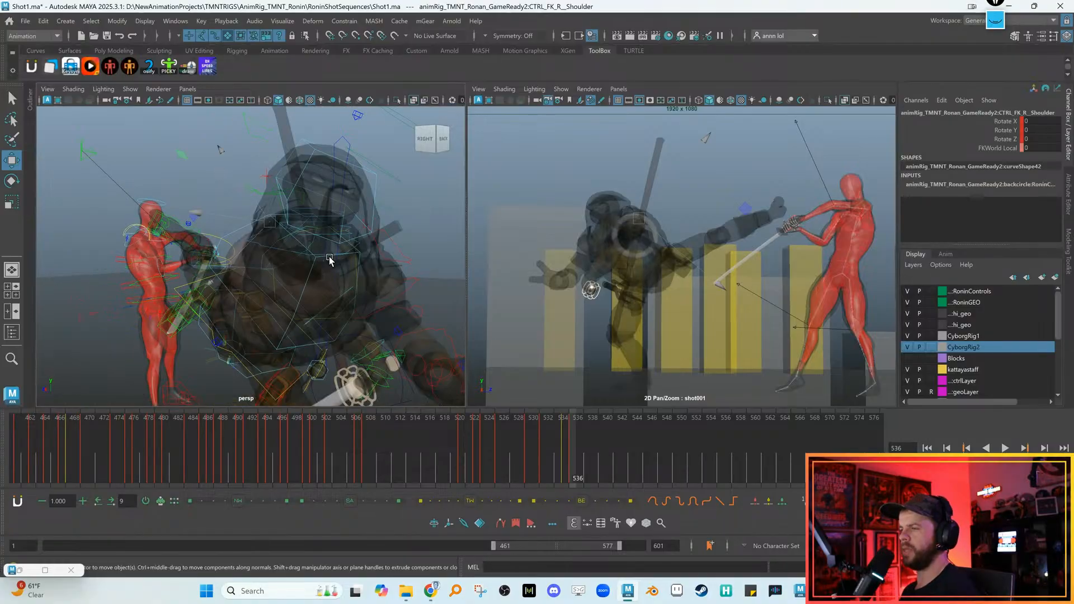
key("e")
left_click_drag(324, 266, 193, 176)
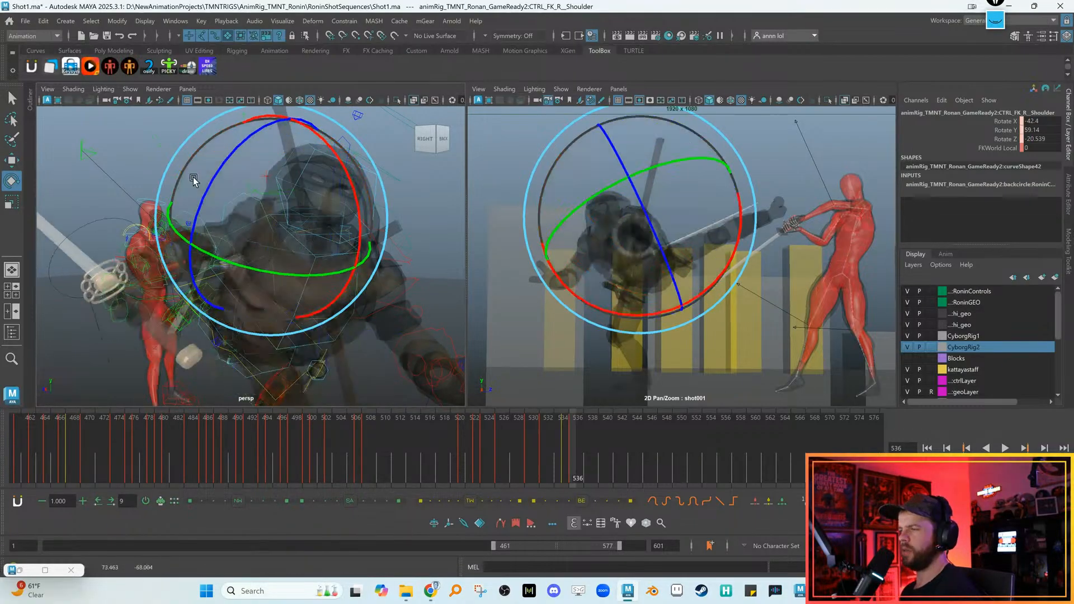
Turn off X-ray display, rotate the right FK shoulder to about -206.5, 44.8, -173.3 and key it at frame 536
key("alt+x")
left_click_drag(631, 260, 619, 193)
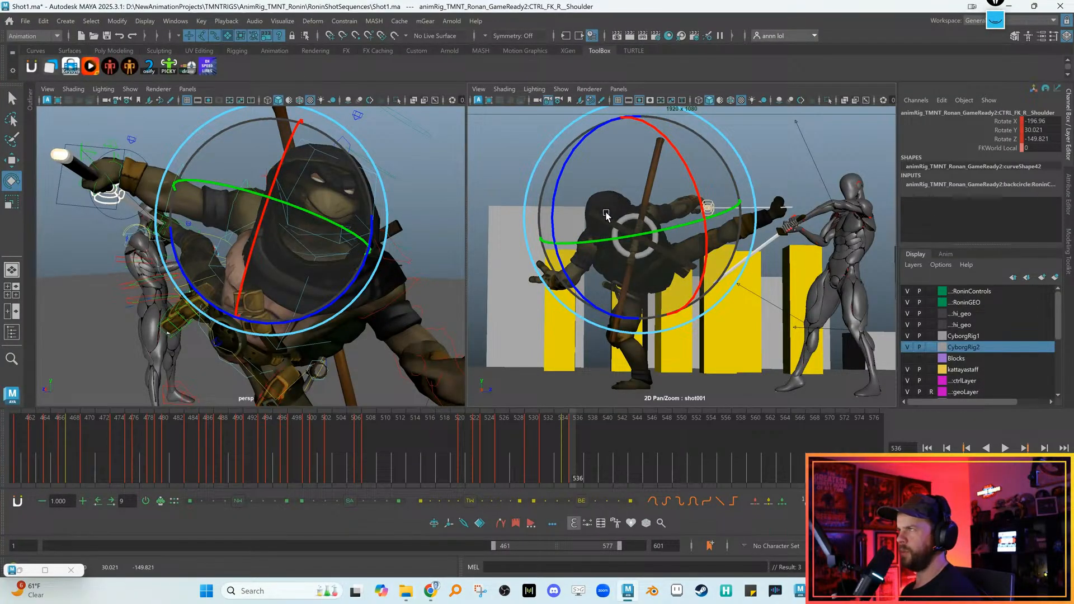
left_click_drag(585, 275, 629, 287)
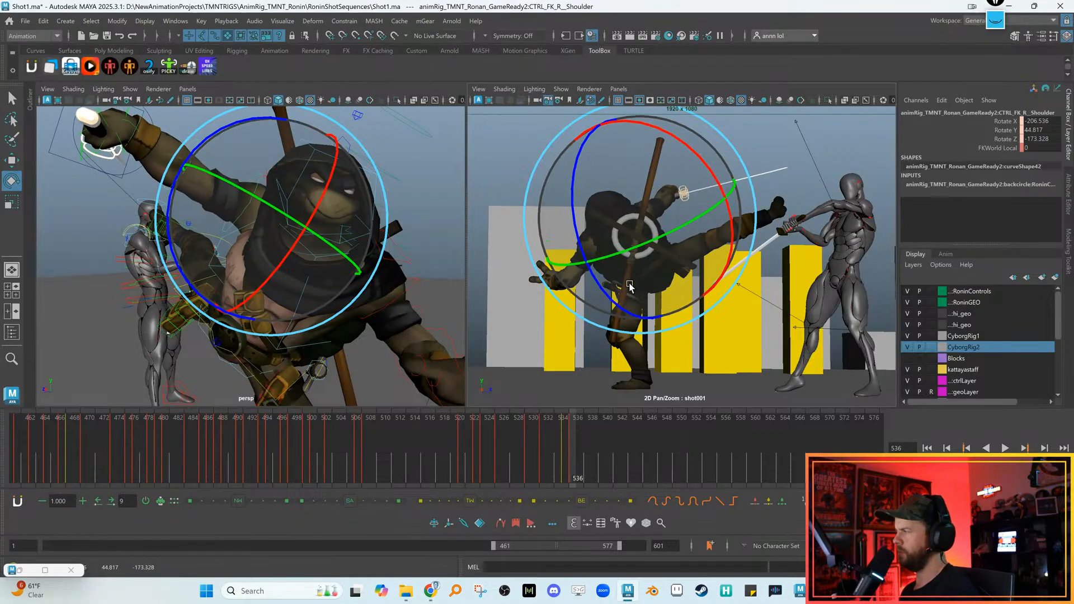
key("s")
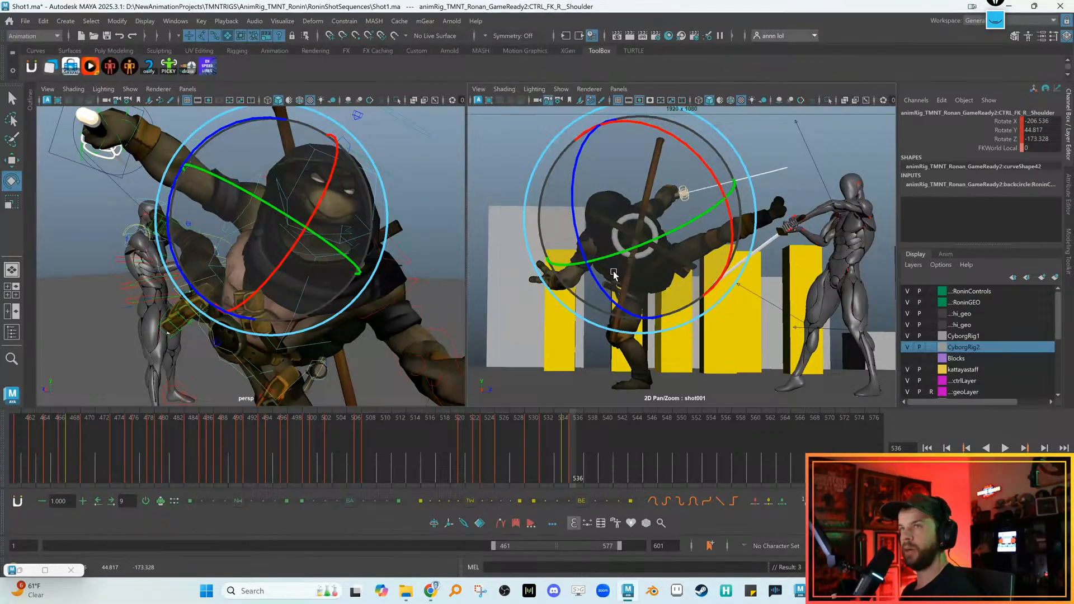
Flip back and forth between frames 535 and 536 to compare the raised sword arm in the shot camera
key("comma")
key("period")
key("comma")
key("period")
key("comma")
key("period")
key("comma")
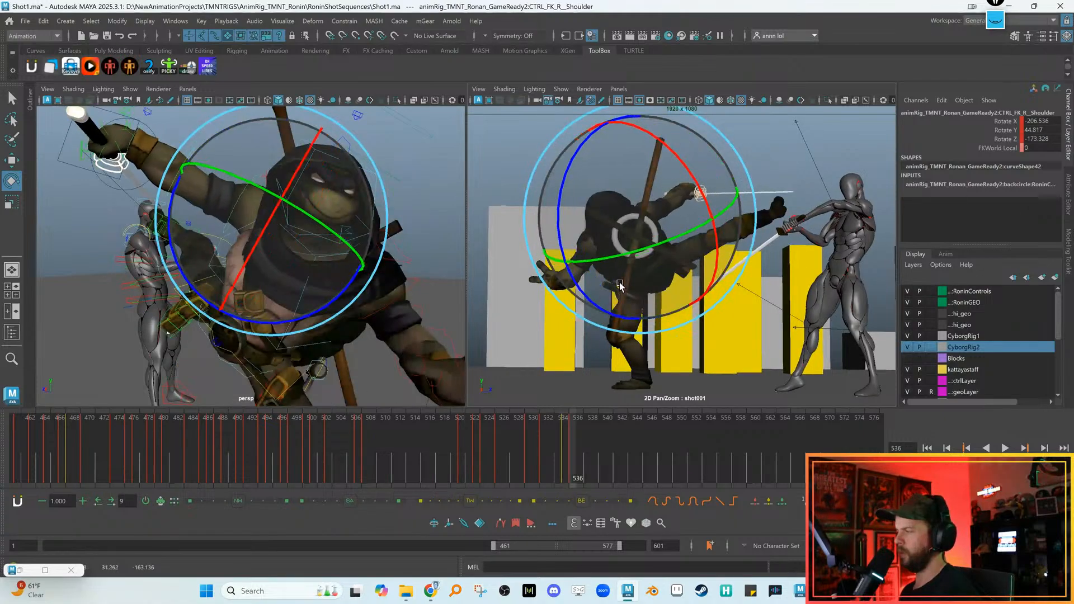
key("comma")
key("period")
key("comma")
key("period")
key("comma")
Rotate the right FK shoulder at frame 536 to about -230.7, 7.5, -145.9 in X, Y and Z
key("period")
key("period")
left_click_drag(639, 298, 703, 219)
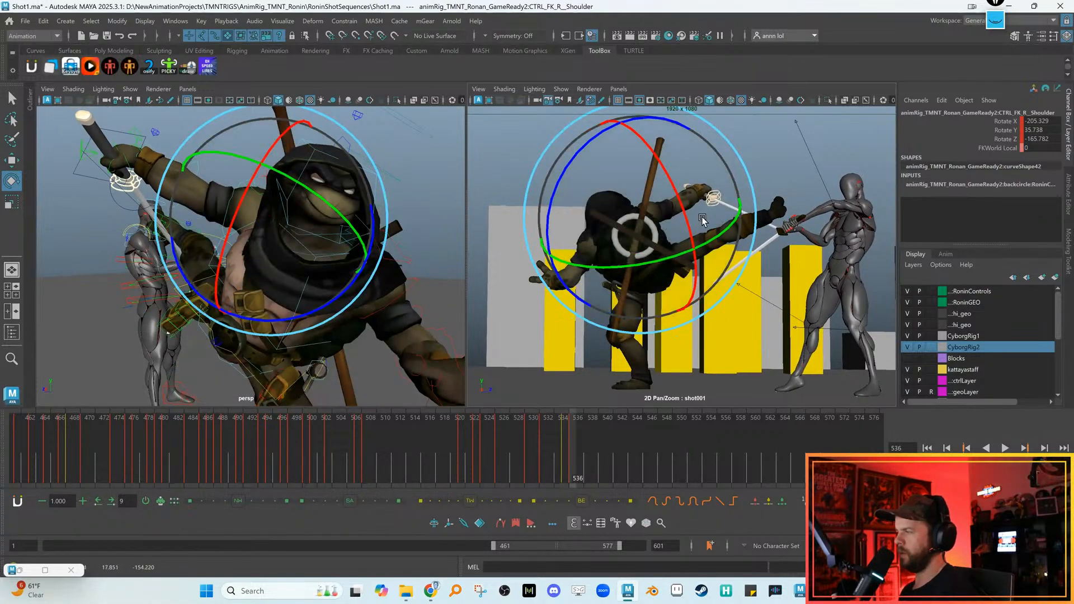
left_click_drag(714, 257, 472, 219)
Set the right FK elbow control's Stretch to 0
key("w")
left_click(206, 175)
left_click(190, 198)
type("0")
key("Return")
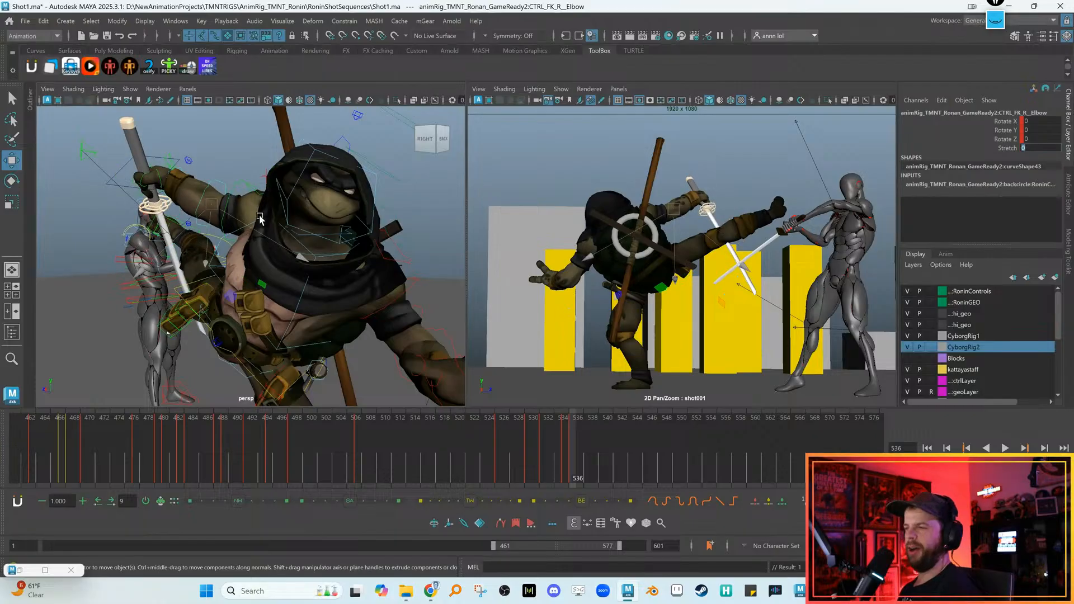
Reselect the right FK elbow control and compare the sword arm between frames 535 and 536
left_click(221, 185)
left_click(212, 181)
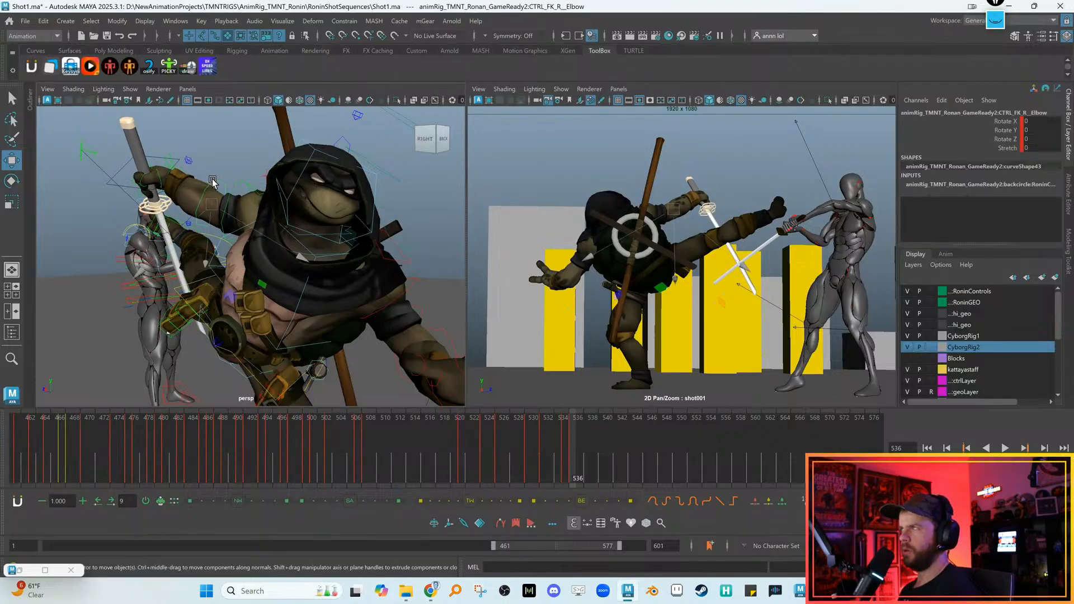
key("e")
middle_click_drag(213, 180, 239, 205, "alt")
key("comma")
key("period")
key("comma")
key("period")
Rotate the right FK wrist control to about 83, 15.4, 51, pointing the katana down toward the opponent's blade
key("w")
left_click_drag(239, 206, 290, 215, "alt")
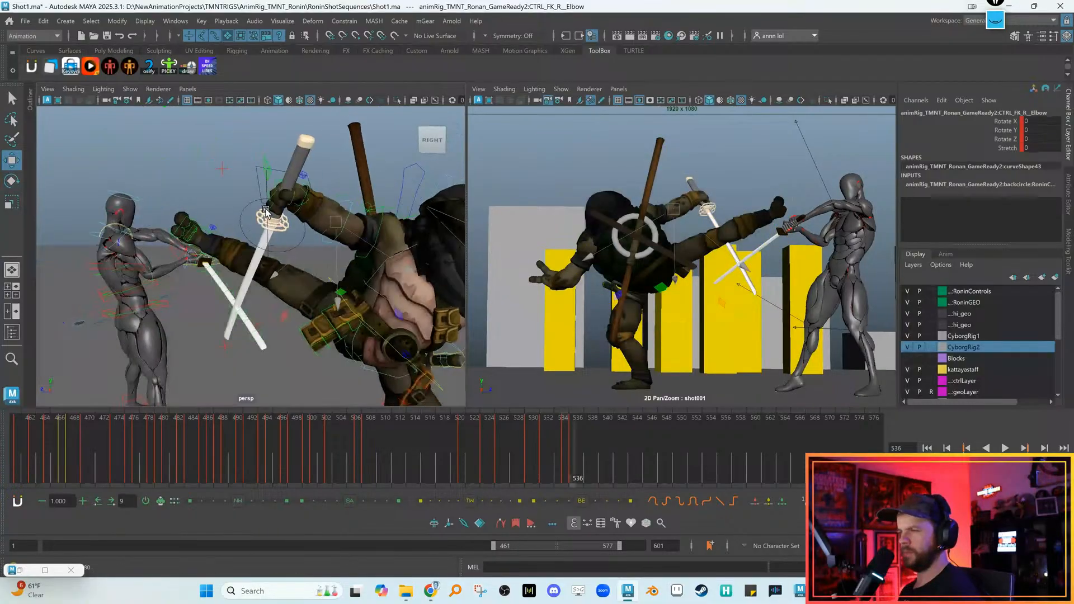
left_click(295, 217)
left_click(294, 216)
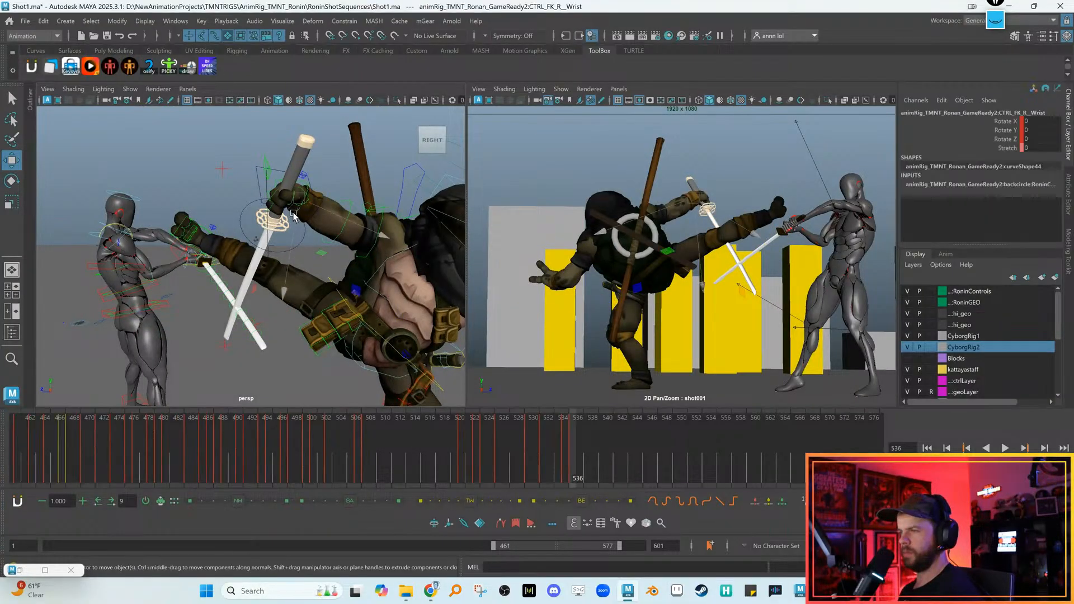
left_click_drag(320, 227, 213, 234, "alt")
key("f")
scroll(304, 223, "down", 3)
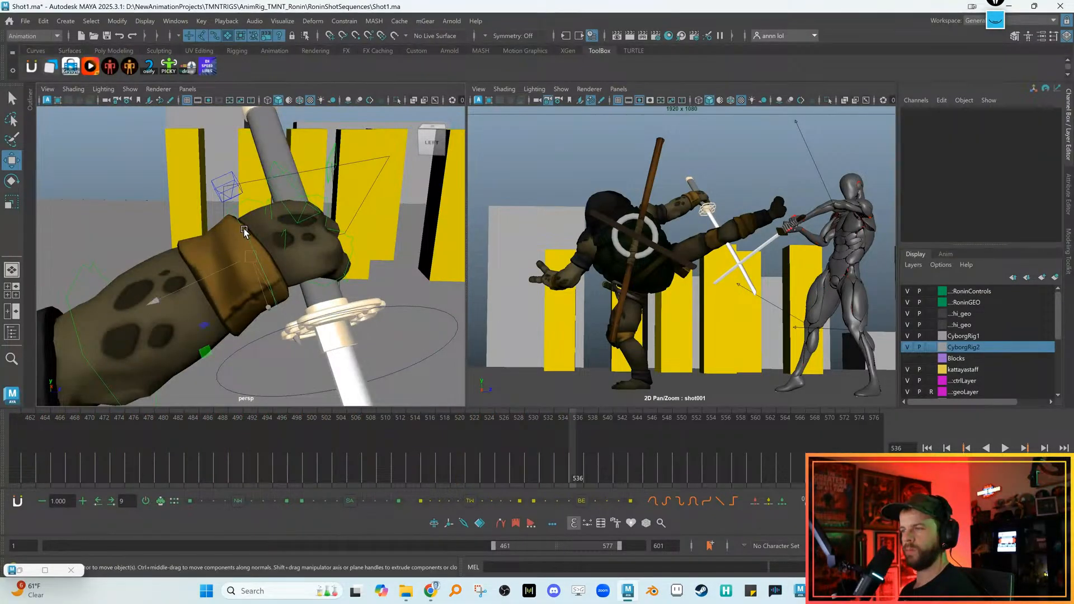
key("e")
key("comma")
key("period")
left_click_drag(733, 166, 703, 178)
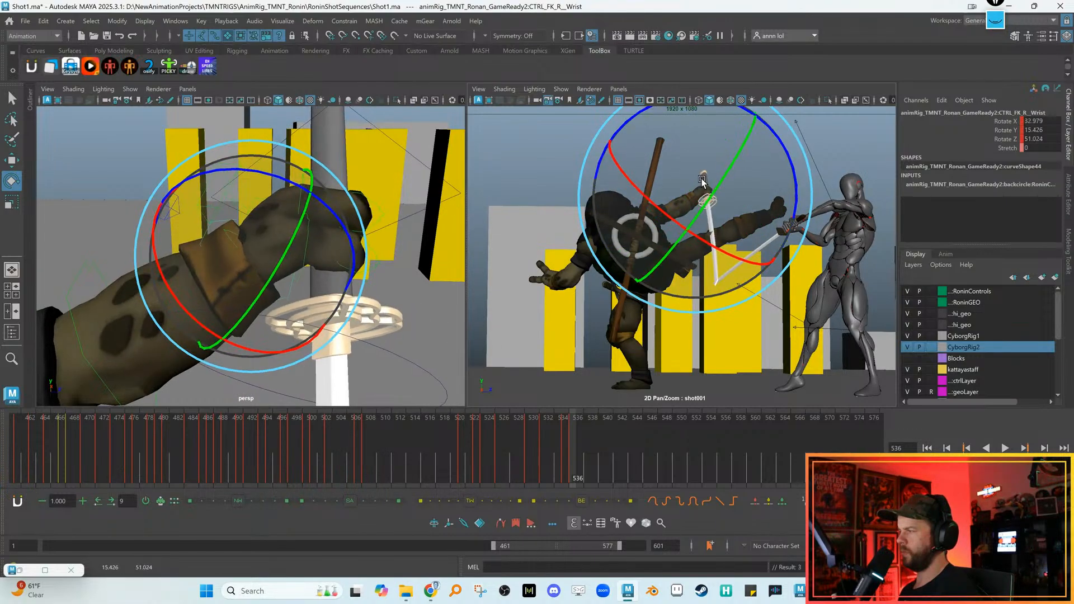
Rotate the right FK shoulder to adjust the sword arm again, key its rotation and check it against frame 535
key("w")
left_click_drag(369, 299, 330, 288, "alt")
scroll(330, 288, "down", 6)
left_click_drag(313, 246, 211, 252, "alt")
left_click(214, 235)
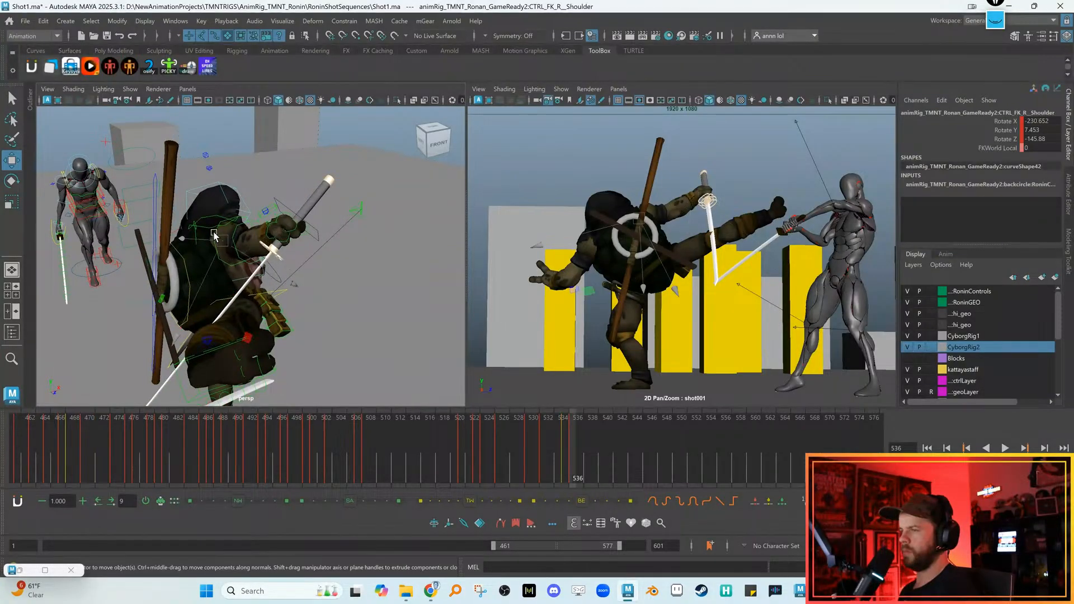
key("e")
left_click_drag(246, 228, 191, 271)
key("shift+e")
key("comma")
key("period")
Rotate the right FK wrist to about 28.6, 12.8, 38.6 so the katana angles down across the kicking leg
key("w")
left_click_drag(182, 246, 313, 218, "alt")
left_click(295, 244)
key("e")
key("alt+comma")
key("alt+period")
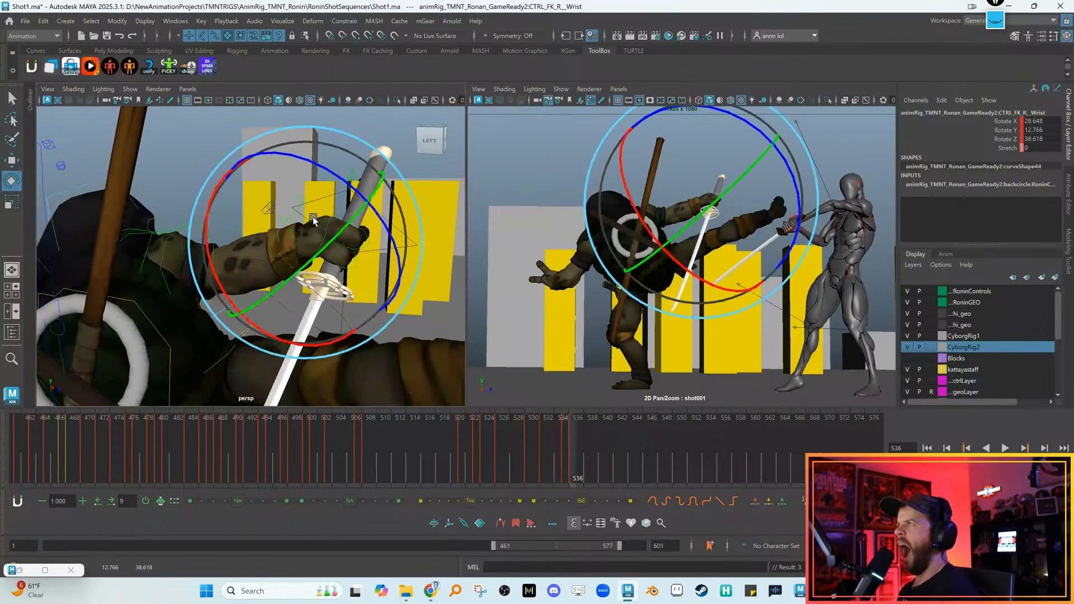
Rotate the kicking right foot control to about -121.8, 0.6, 304.7 in X, Y and Z
key("w")
left_click_drag(160, 219, 273, 240, "alt")
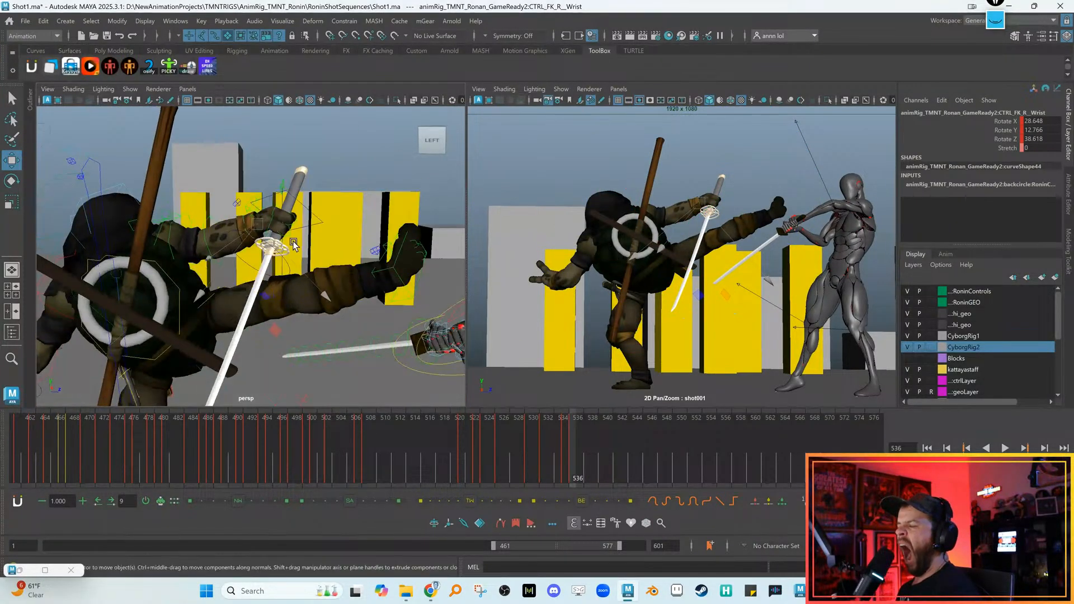
left_click(380, 269)
key("e")
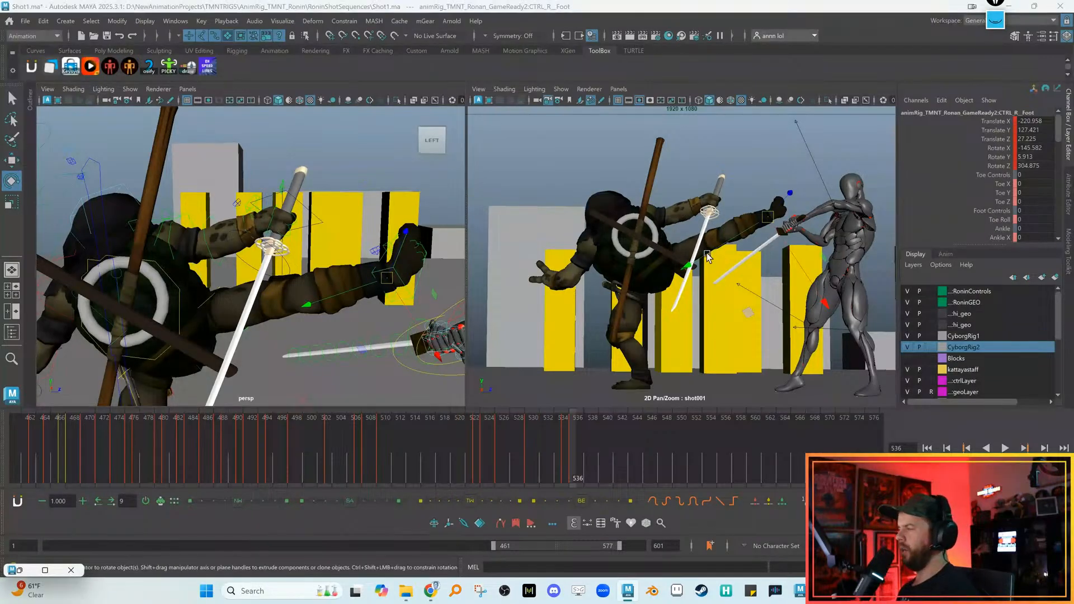
left_click_drag(379, 277, 358, 322)
key("w")
middle_click_drag(378, 305, 358, 304, "alt")
key("r")
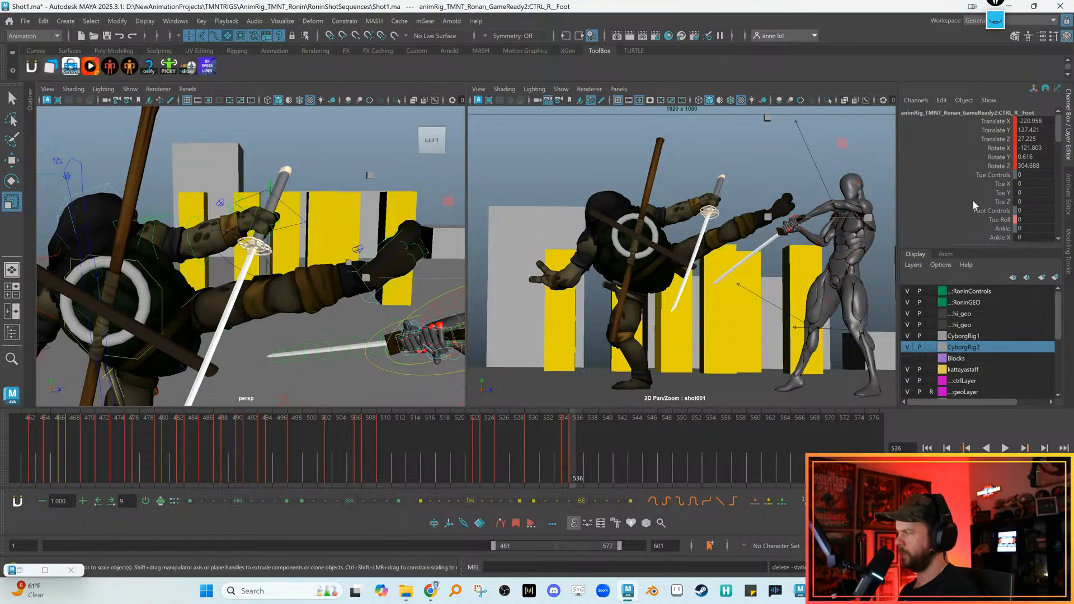
Set the right foot control's Leg Length to 1
scroll(1014, 194, "down", 5)
scroll(1015, 194, "down", 6)
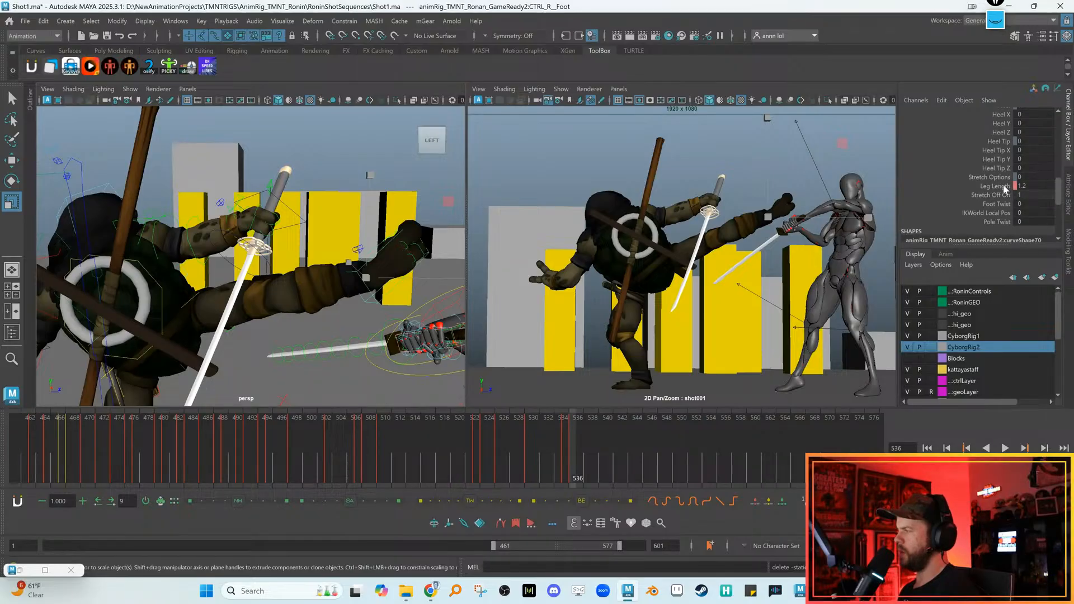
left_click(1005, 187)
double_click(1026, 187)
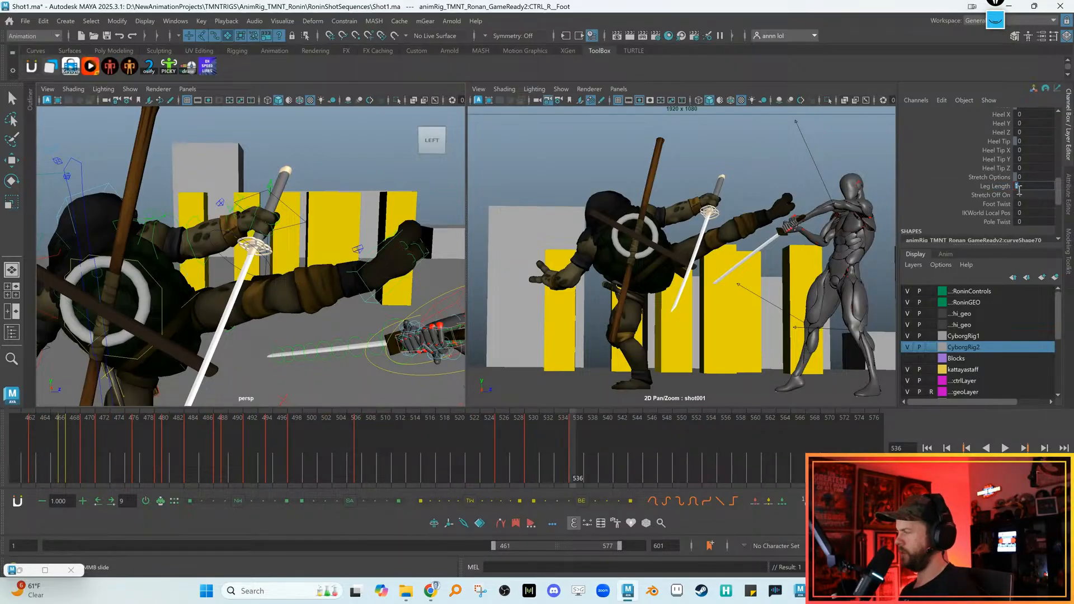
type("1")
key("Return")
key("r")
Make surface geometry selectable again and select a vertex on the body mesh at the kicking foot
left_click(378, 274)
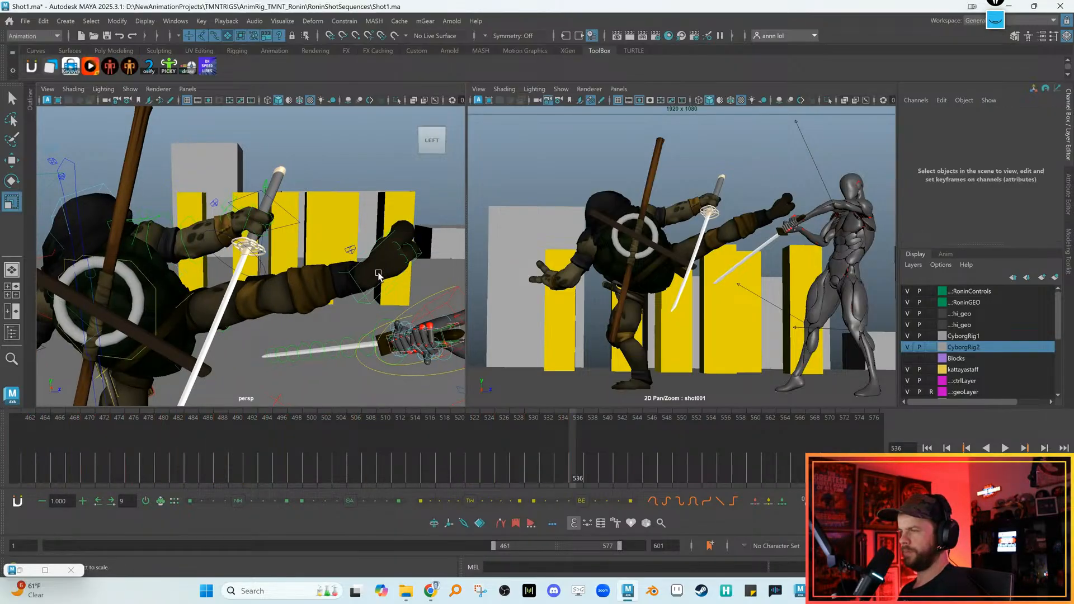
left_click(247, 55)
left_click(386, 240)
right_click(386, 241)
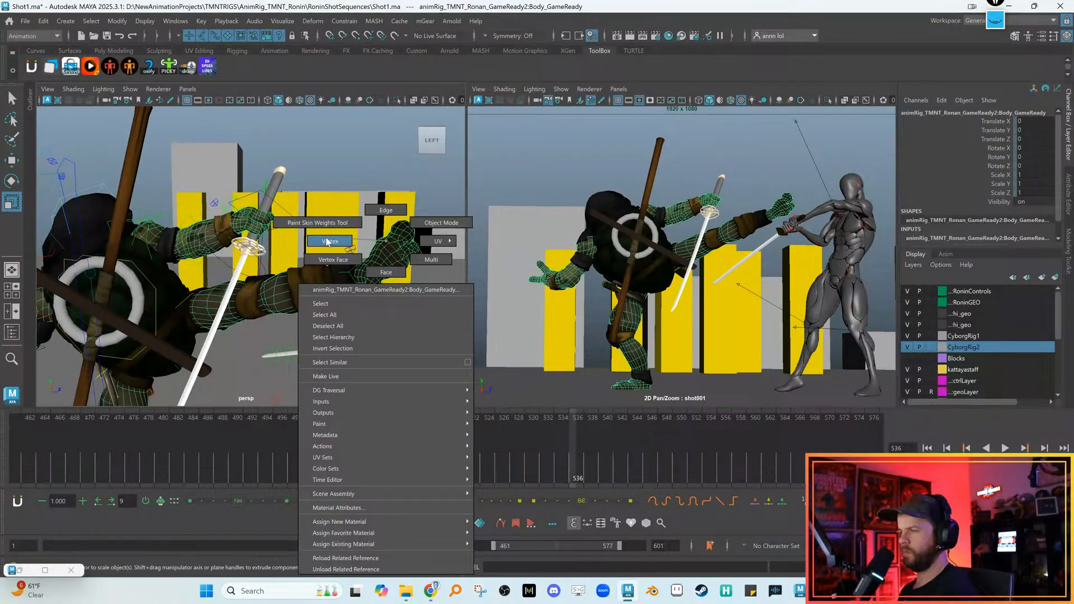
left_click(328, 242)
left_click(382, 262)
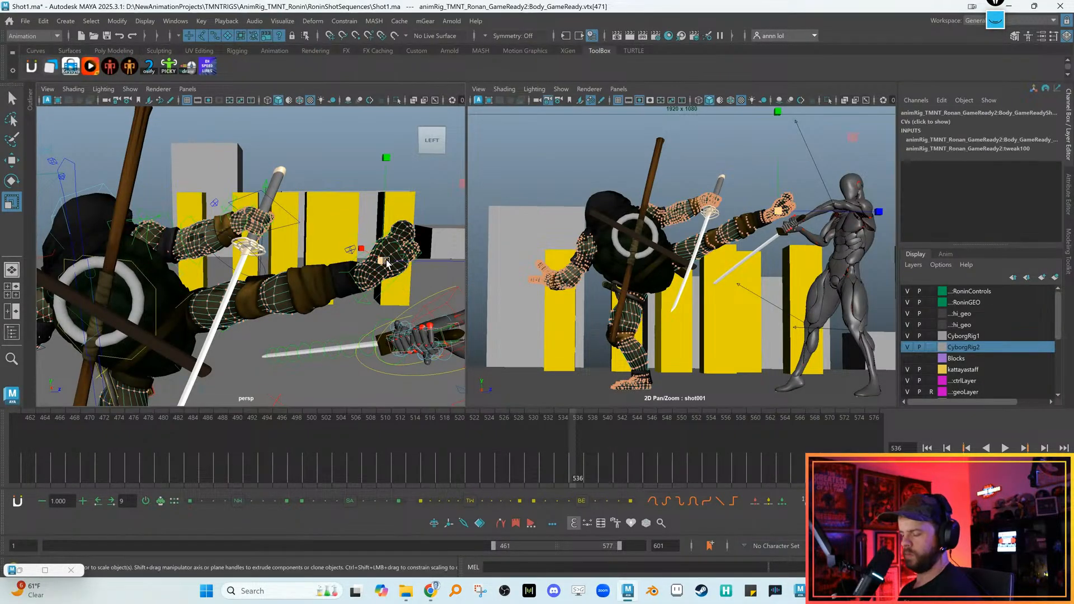
Select the right leg ankle joint from the vertex's skin influences and set its Scale X, Y and Z to 1.3
key("ctrl+shift+s")
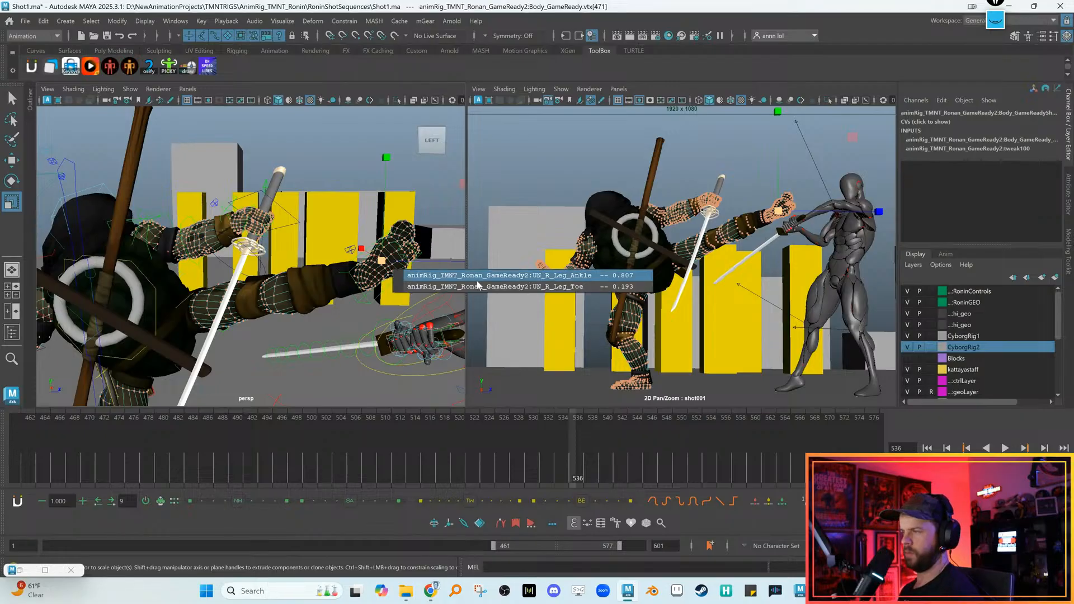
left_click(502, 276)
left_click_drag(1001, 175, 1001, 193)
middle_click_drag(803, 182, 808, 180)
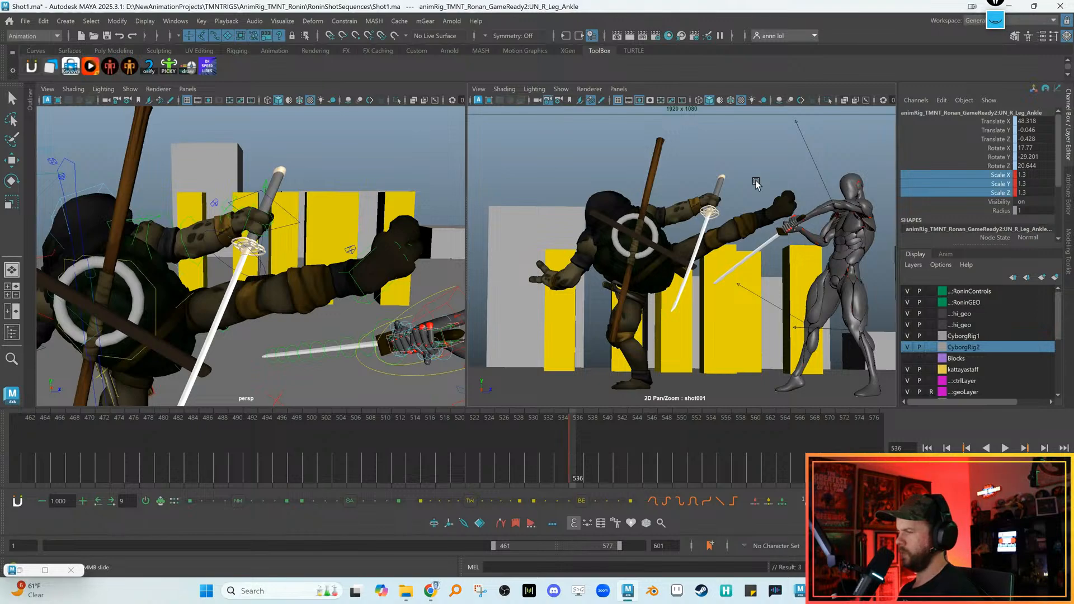
Select the right leg ankle joint through the skin influences of a body mesh vertex at the kicking foot
left_click(366, 274)
right_click_drag(366, 241, 332, 237)
left_click(380, 273)
key("r")
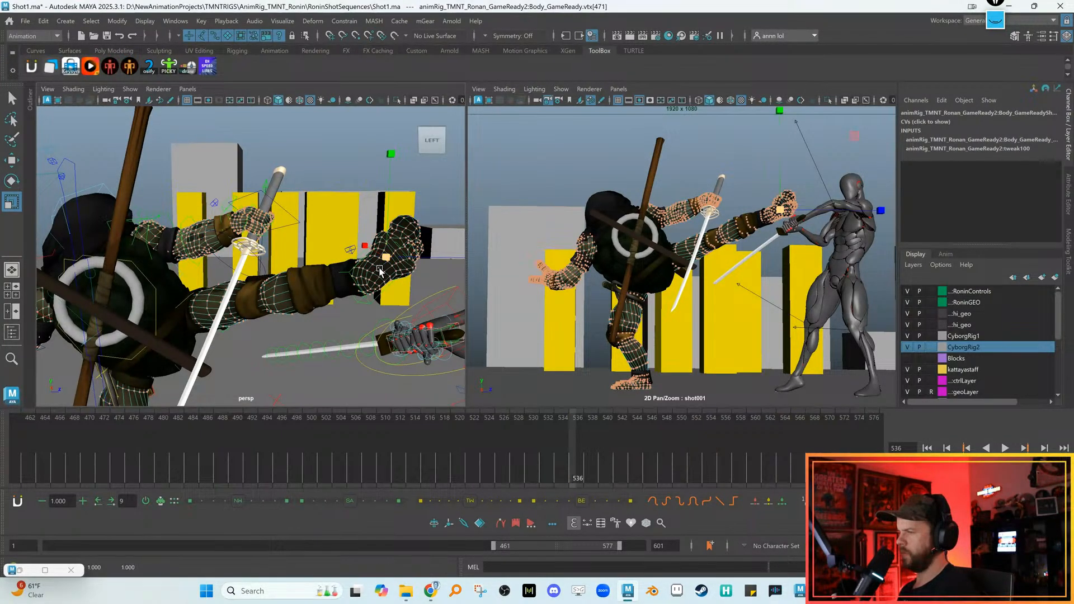
left_click(385, 277)
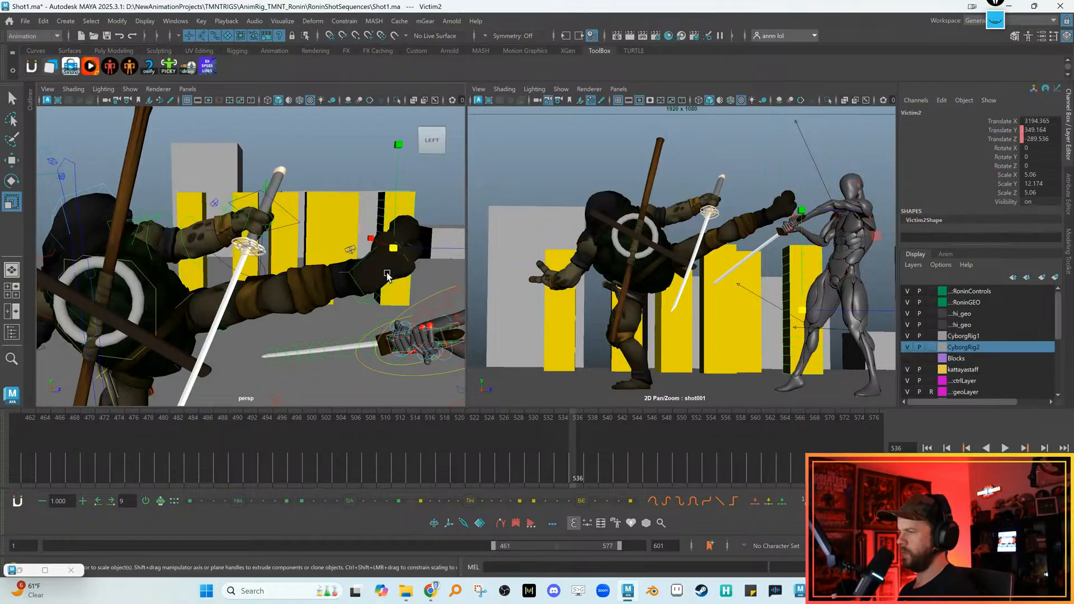
left_click(385, 274)
right_click_drag(385, 273, 330, 242)
left_click(369, 278)
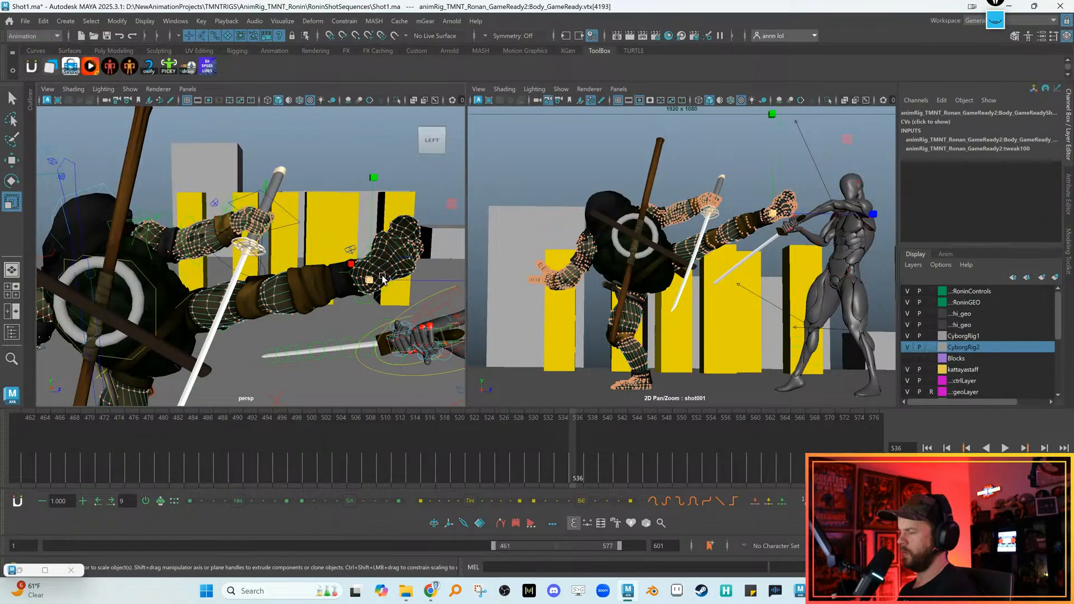
mouse_move(384, 279)
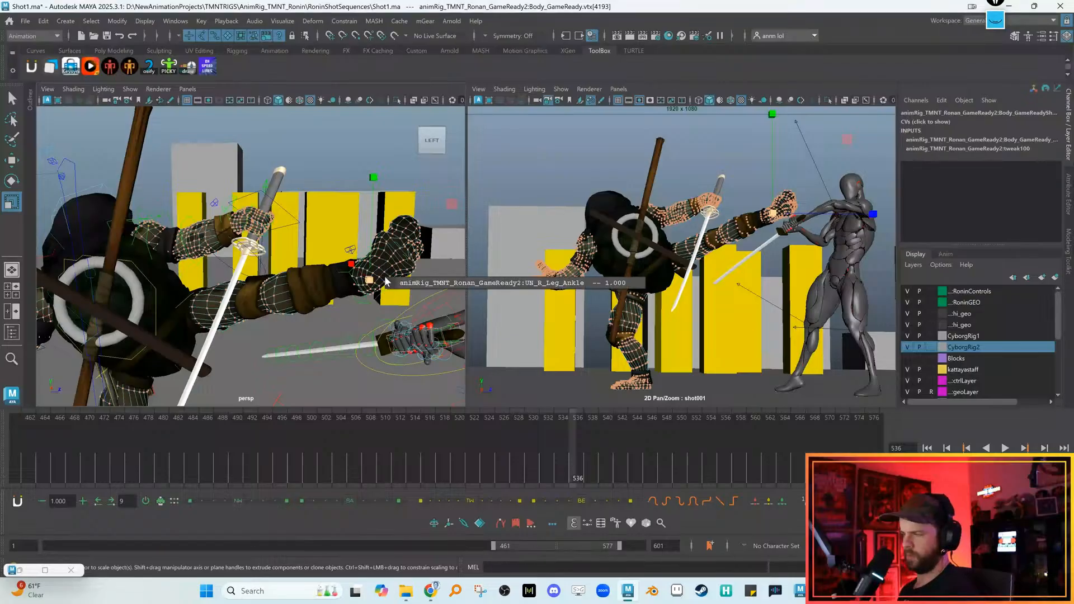
left_click(449, 282)
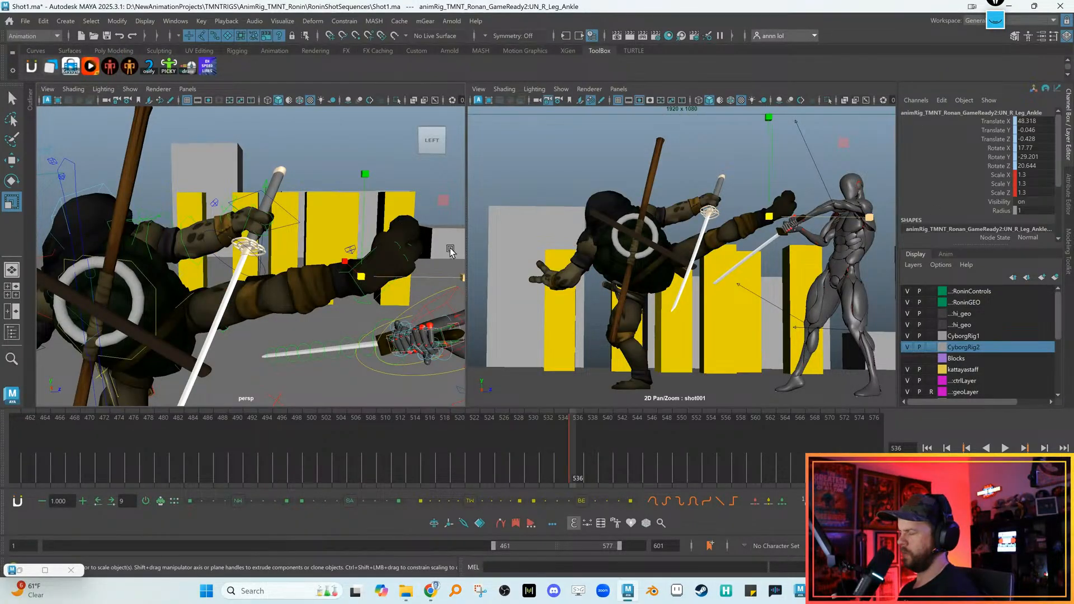
Rotate the kicking foot's outer toe control, and its inner toe control to about 8.6, -14.4, -38.5 in X, Y and Z
scroll(381, 252, "up", 3)
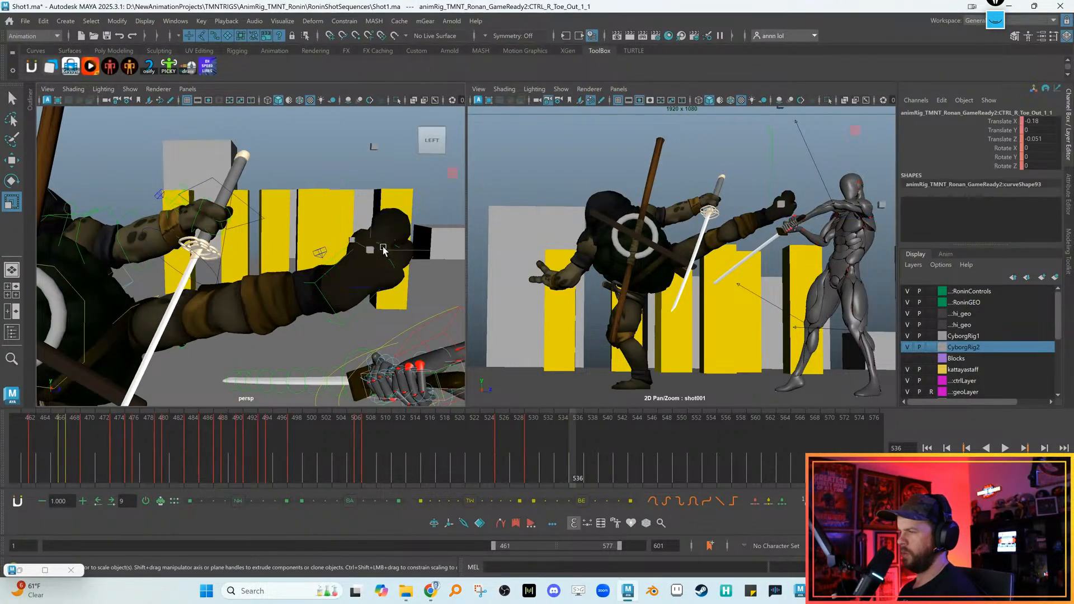
key("e")
left_click(317, 224)
left_click_drag(316, 234, 391, 267)
key("w")
left_click(391, 267)
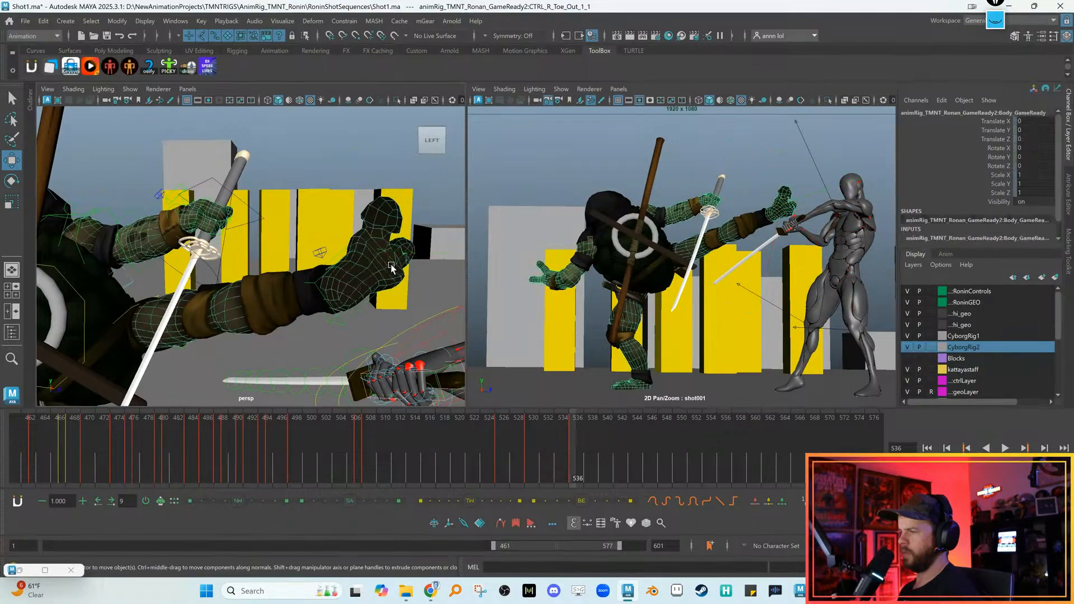
left_click(391, 266)
key("e")
left_click_drag(358, 296, 333, 304)
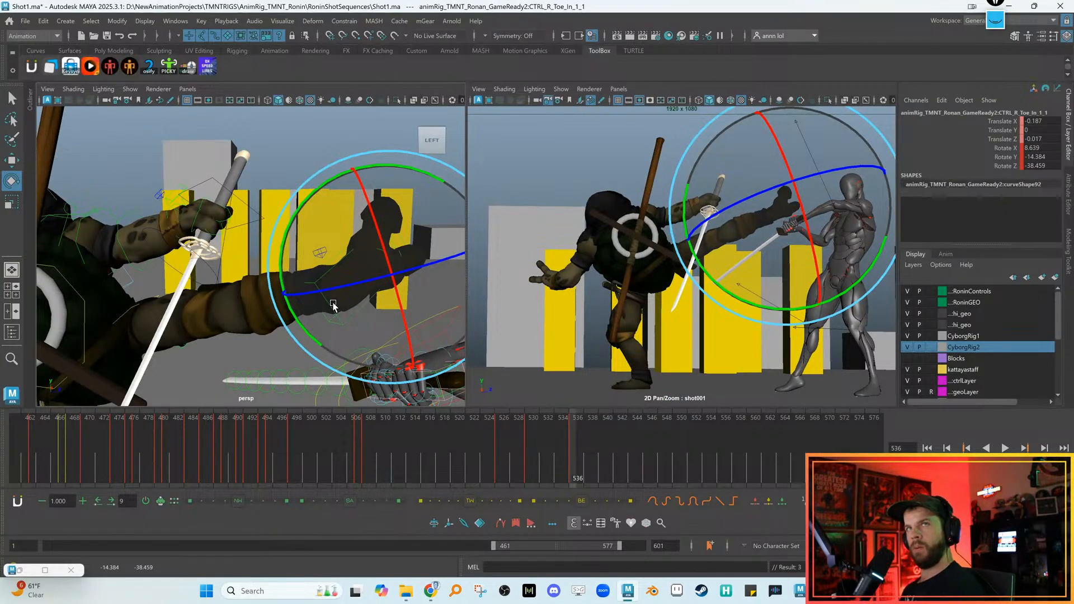
key("comma")
key("period")
Rotate the ninja's hips control at frame 536 and play back the motion
key("w")
left_click_drag(277, 304, 263, 334, "alt")
left_click(238, 306)
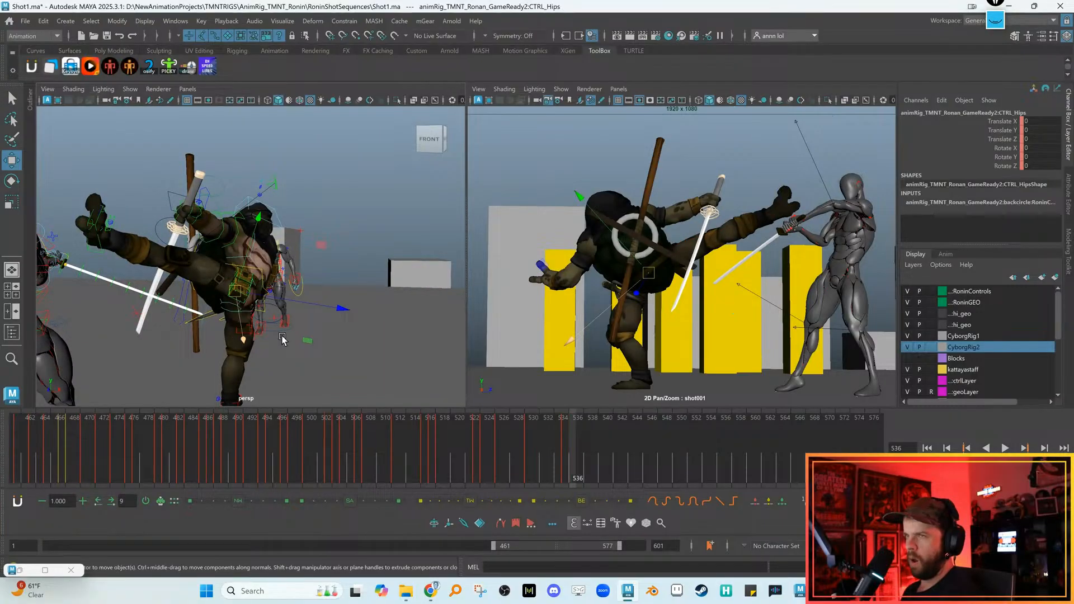
left_click(243, 315)
left_click(221, 303)
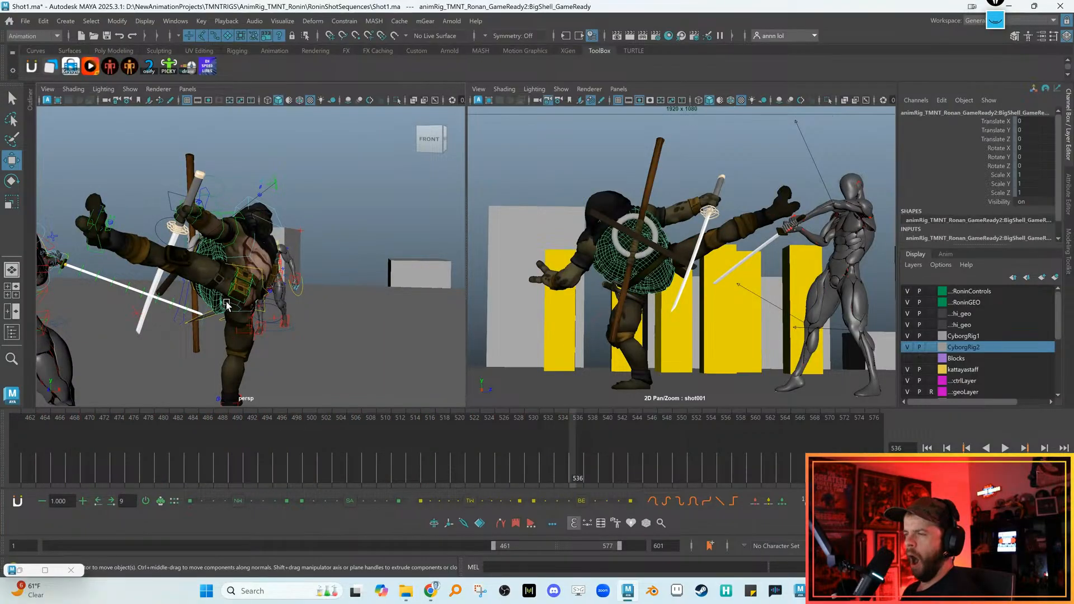
left_click(226, 306)
left_click_drag(227, 306, 239, 273, "alt")
key("e")
mouse_move(660, 266)
left_mouse_down()
mouse_move(698, 260)
mouse_move(666, 279)
mouse_move(674, 274)
left_mouse_up()
key("alt+v")
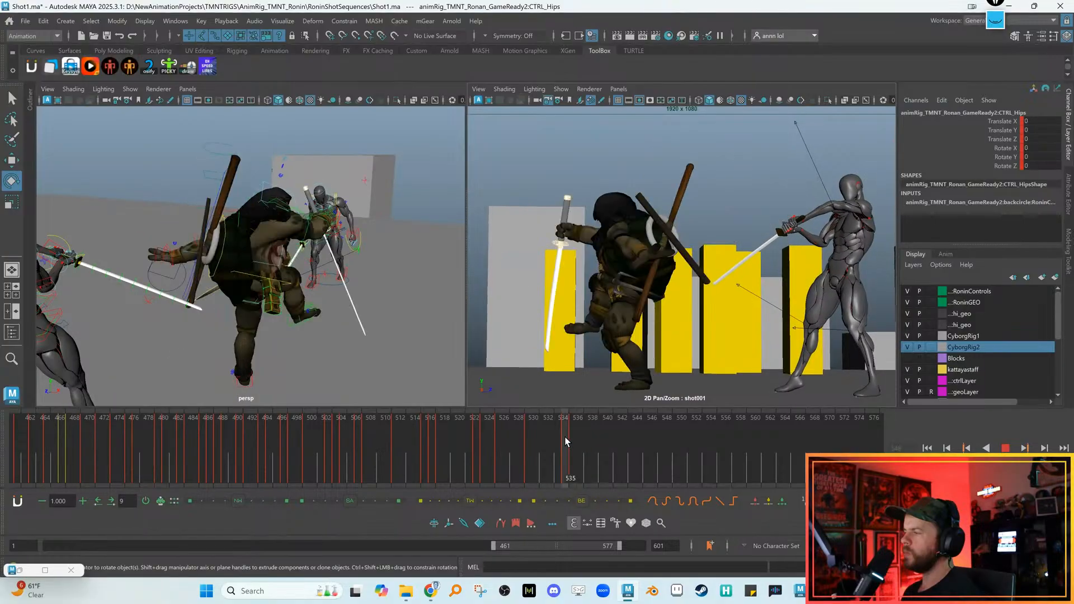
At frame 535, rotate the right shoulder FK control to about -29.2, 32.9, 38.2 in X, Y and Z
left_click(565, 442)
key("w")
left_click_drag(277, 258, 393, 246, "alt")
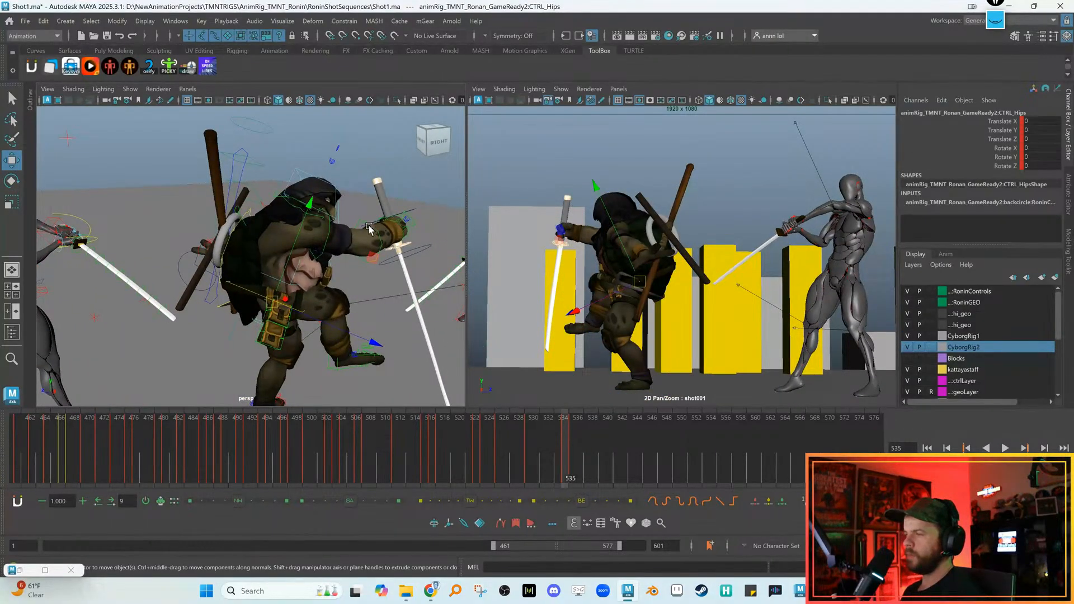
left_click(328, 233)
key("e")
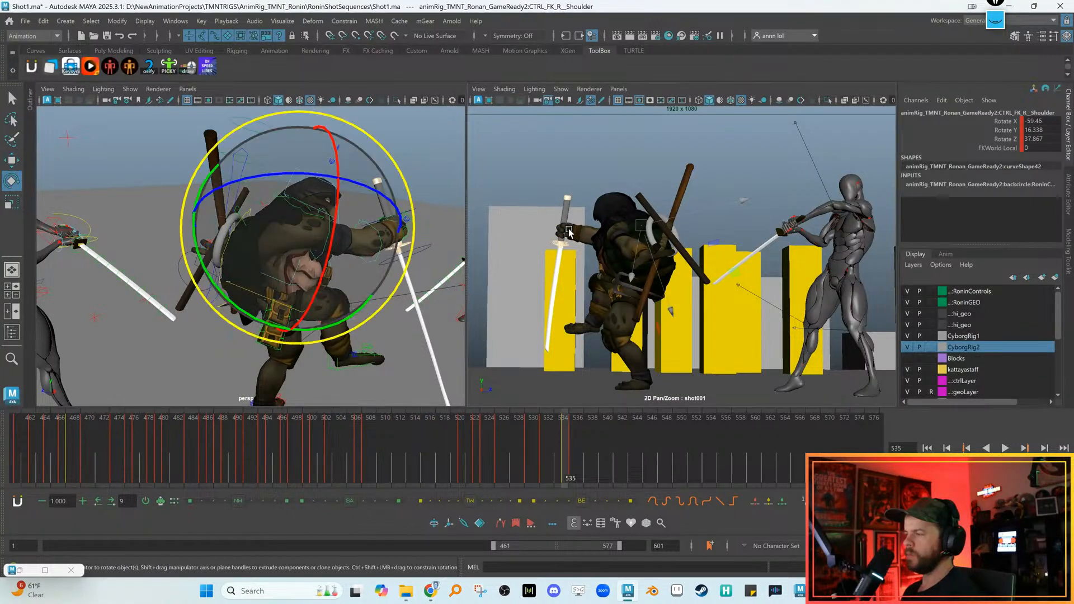
left_click_drag(590, 200, 652, 263)
Rotate the right elbow FK control at frame 535 to about -22.8, -1.7, 3.9 in X, Y and Z
left_click(380, 226)
key("w")
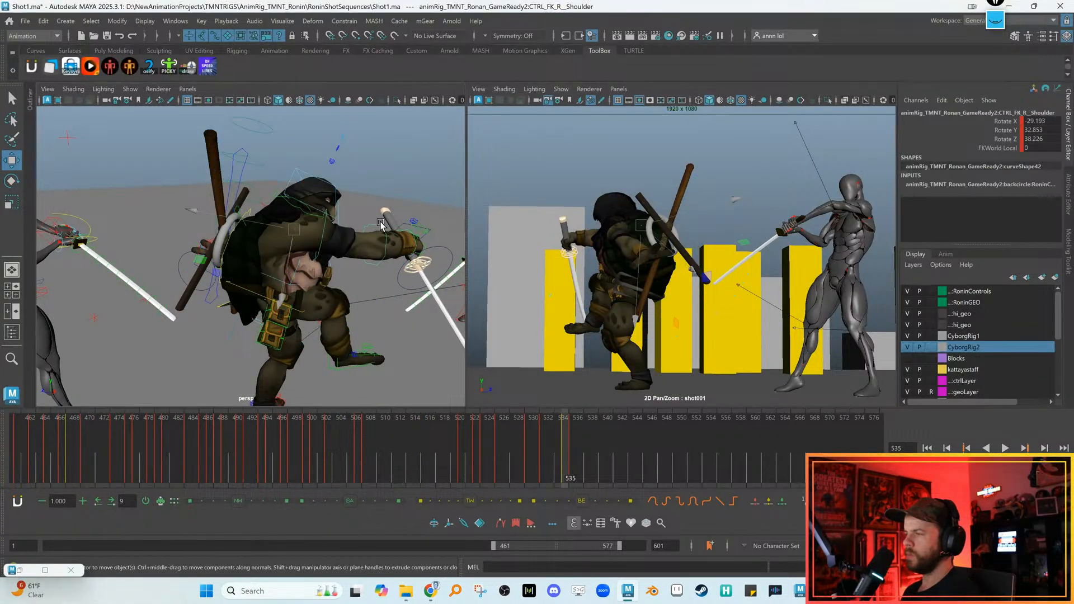
left_click(380, 226)
key("e")
left_click_drag(636, 190, 598, 283)
left_click_drag(544, 260, 612, 274)
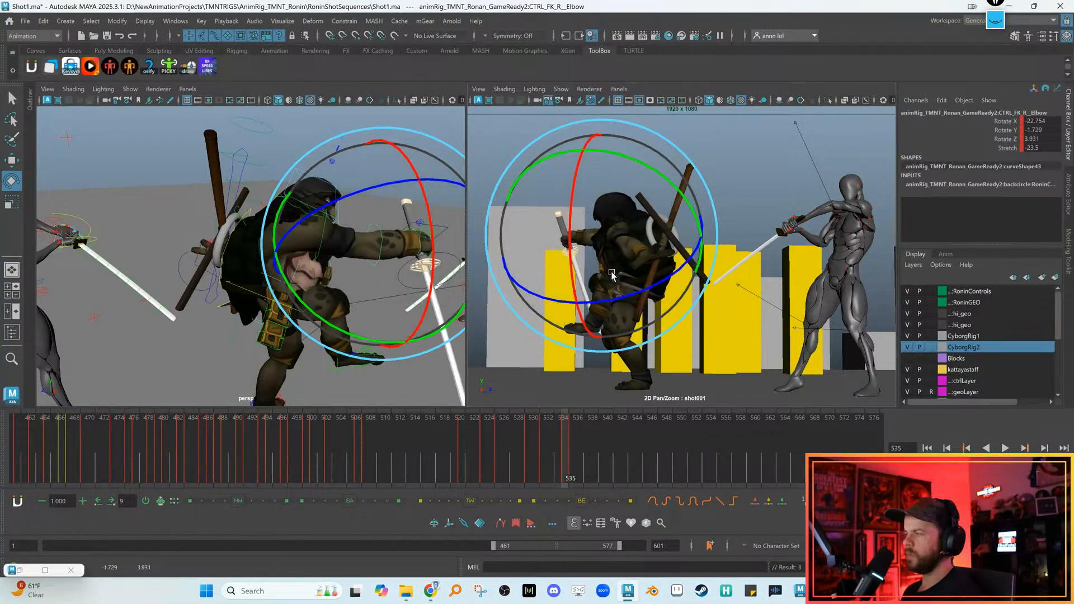
Play back the sword swing and step through the frames leading into the kick at frame 536
key("alt+period")
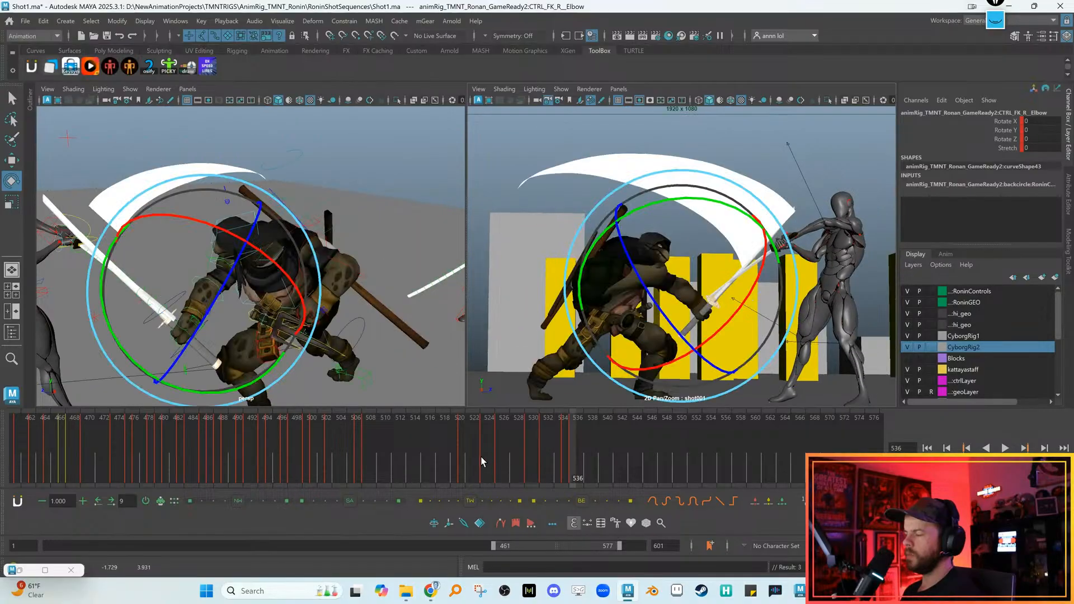
key("alt+v")
left_click(553, 455)
key("alt+period")
key("alt+period")
key("alt+period")
key("alt+period")
key("alt+comma")
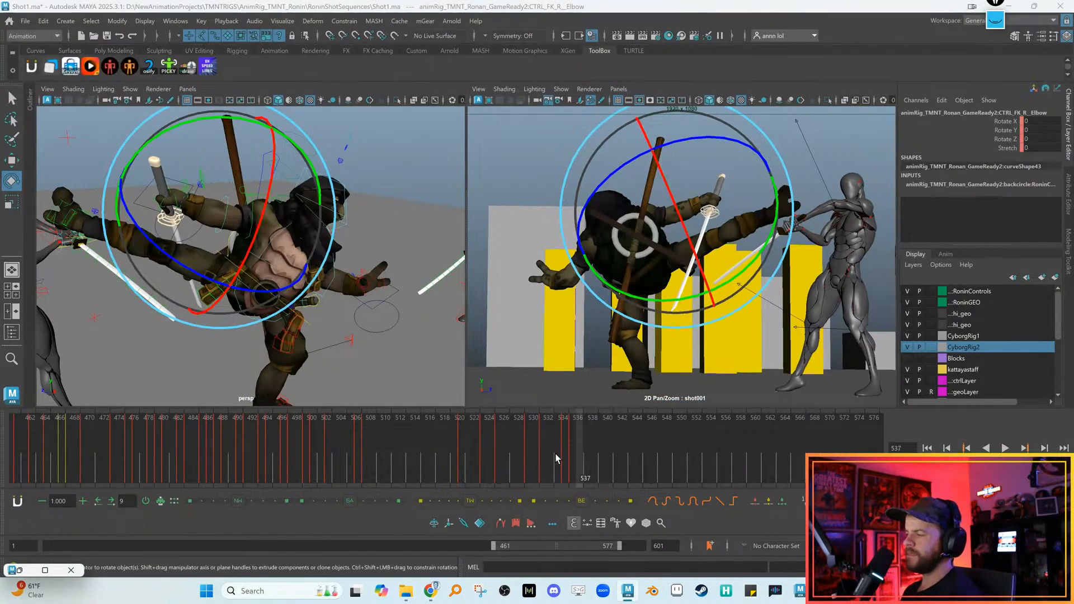
key("alt+comma")
Rotate the ninja's head control at frame 536 and compare it with the neighbouring key pose
left_click_drag(438, 364, 213, 327, "alt")
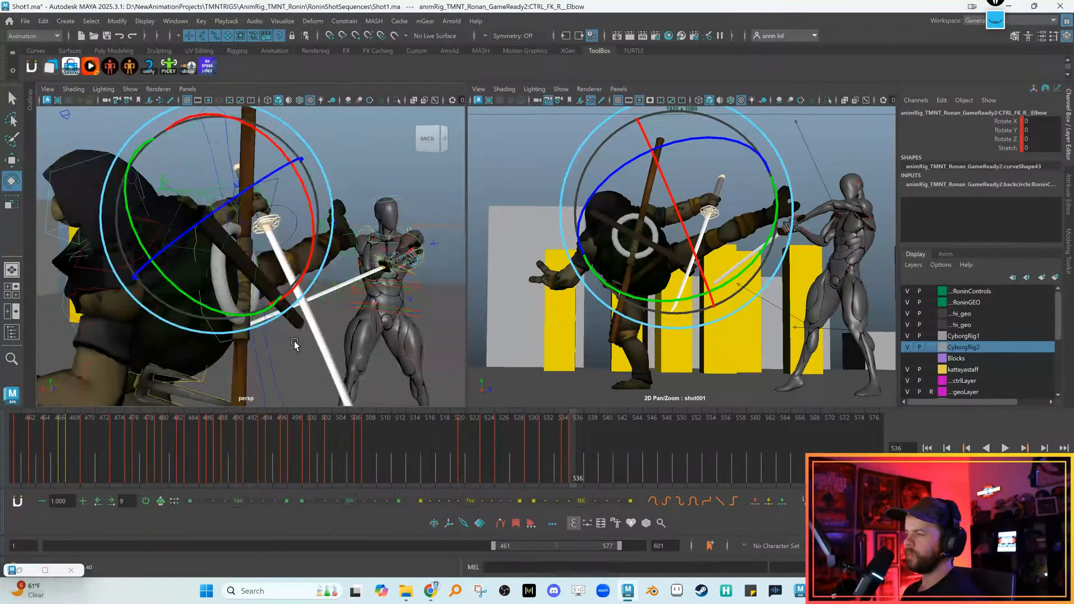
key("w")
left_click(206, 324)
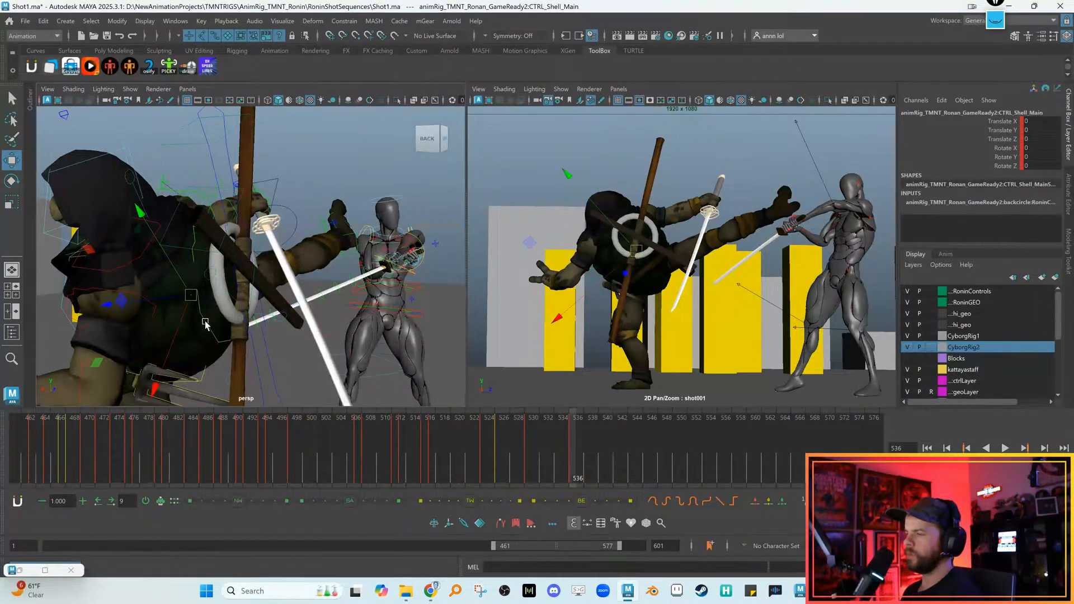
right_click_drag(193, 272, 215, 289, "alt")
left_click_drag(167, 266, 171, 216, "alt")
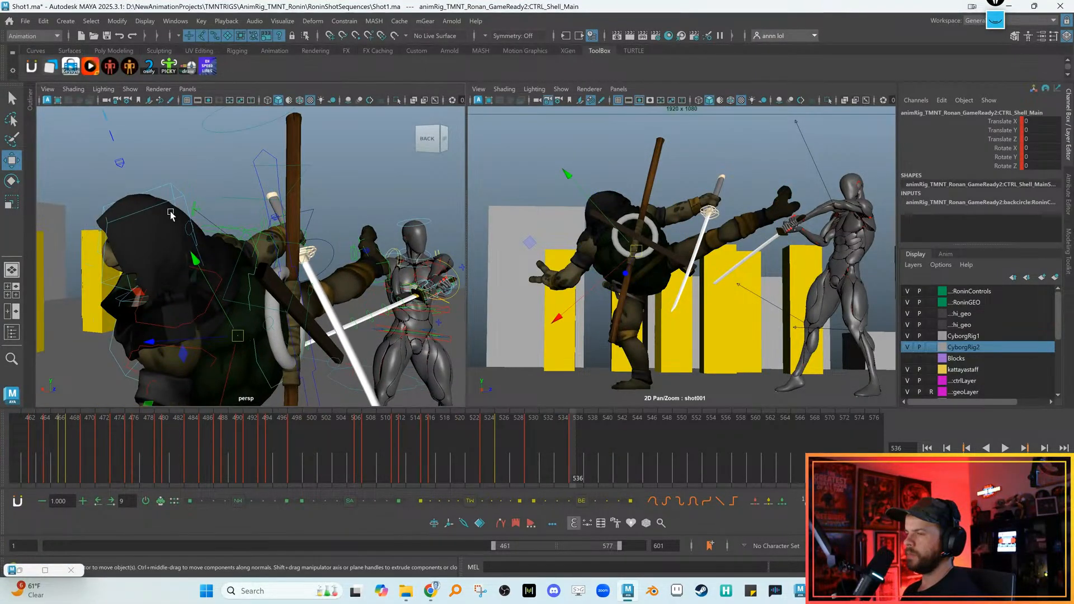
left_click(175, 199)
key("period")
key("comma")
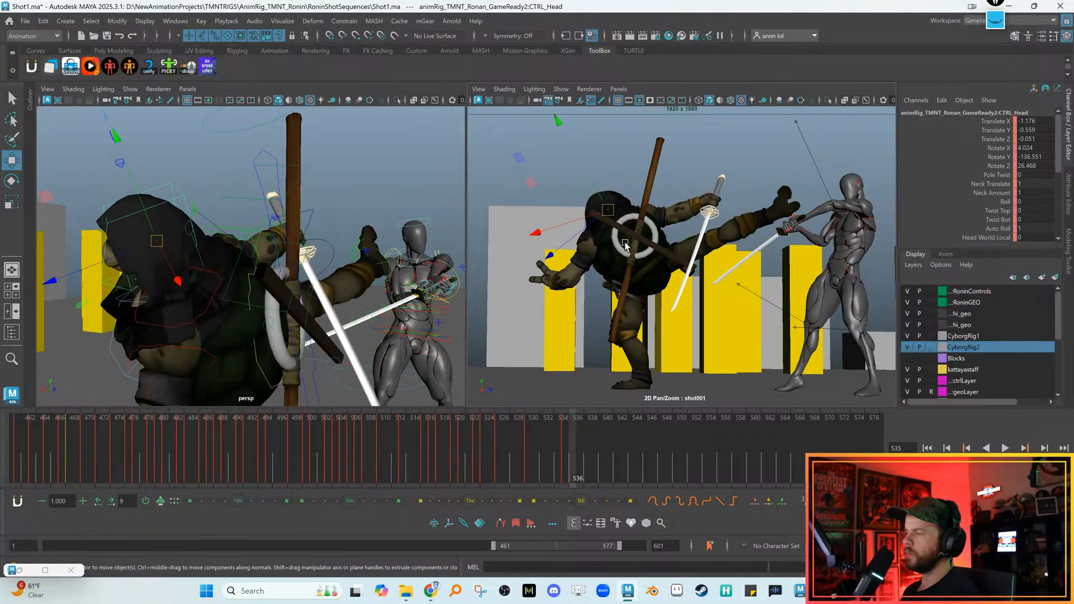
key("e")
left_click_drag(632, 224, 610, 236)
key("period")
key("comma")
Rotate the left elbow FK control at frame 536 to about 42.3, -50.5, -133.1 in X, Y and Z
key("w")
left_click_drag(394, 271, 311, 278, "alt")
left_click(338, 279)
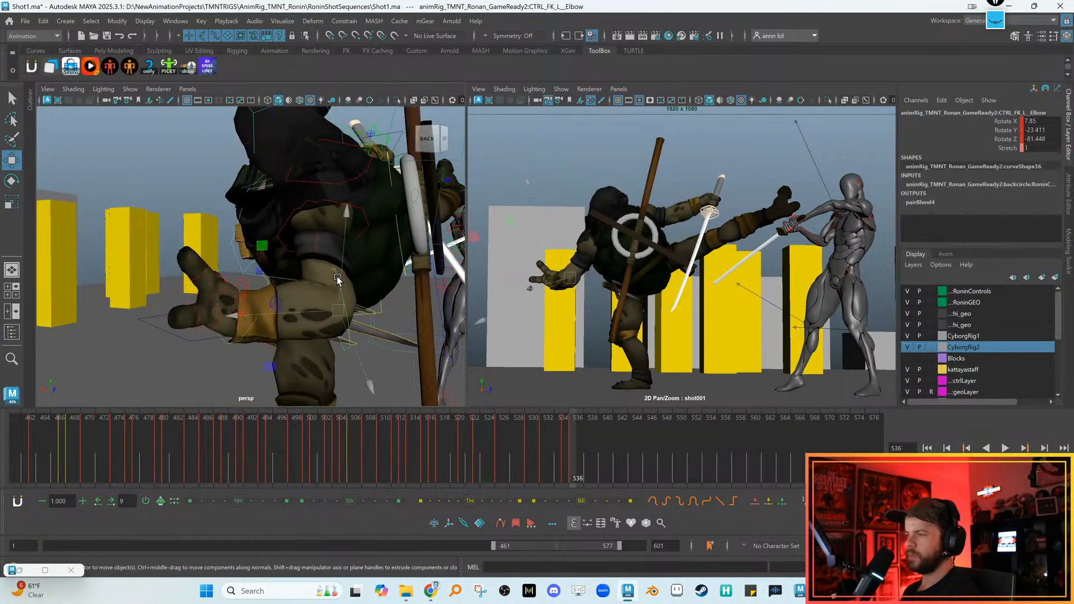
key("e")
key("comma")
key("period")
left_click_drag(627, 284, 616, 310)
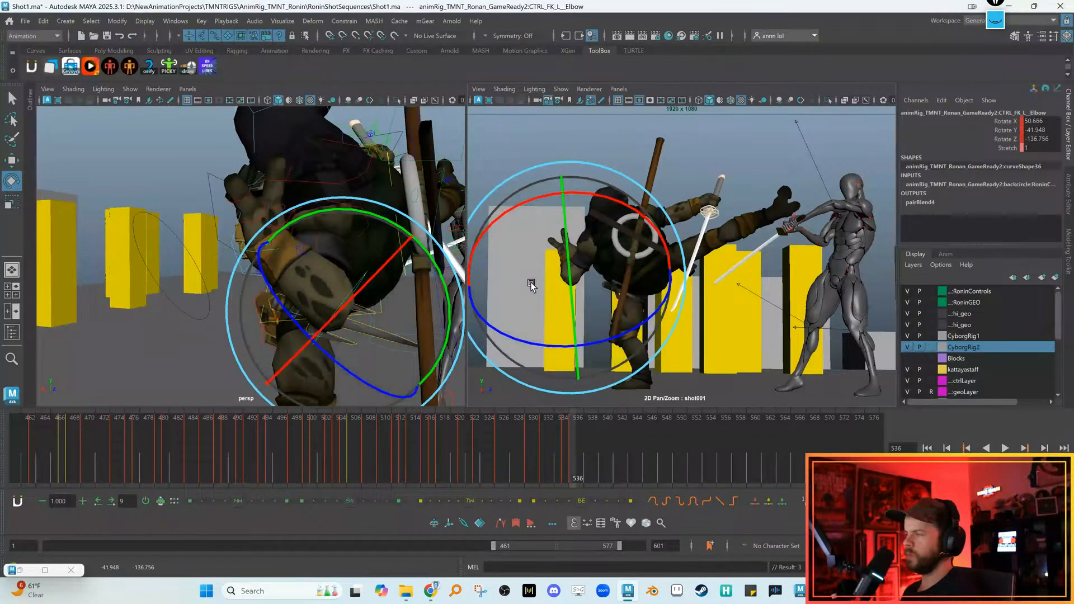
key("comma")
key("period")
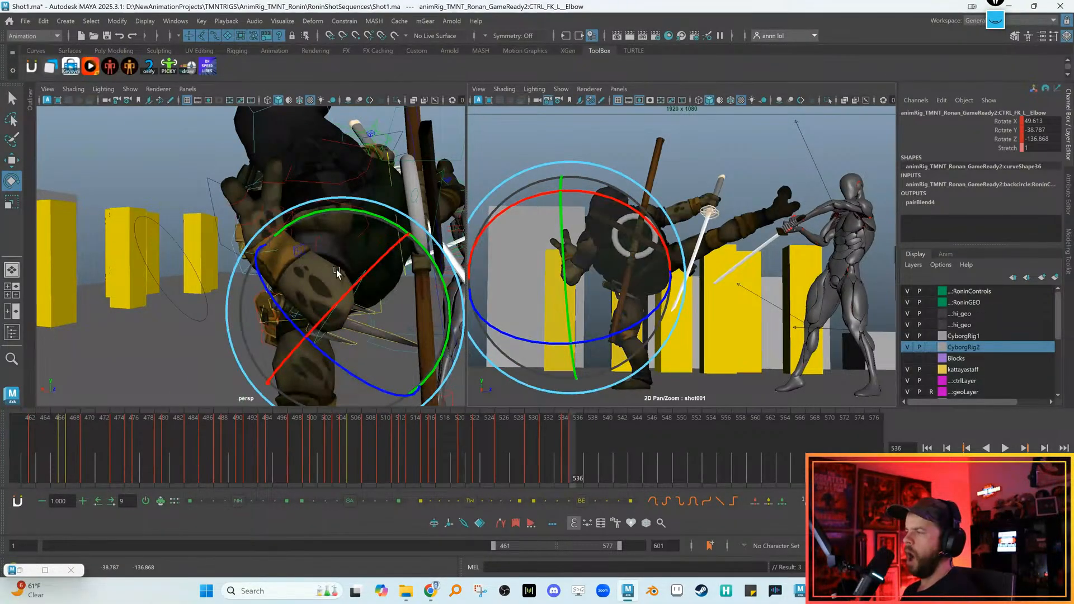
key("w")
left_click_drag(337, 269, 306, 279, "alt")
key("e")
mouse_move(515, 339)
left_mouse_down()
mouse_move(517, 347)
mouse_move(501, 325)
left_mouse_up()
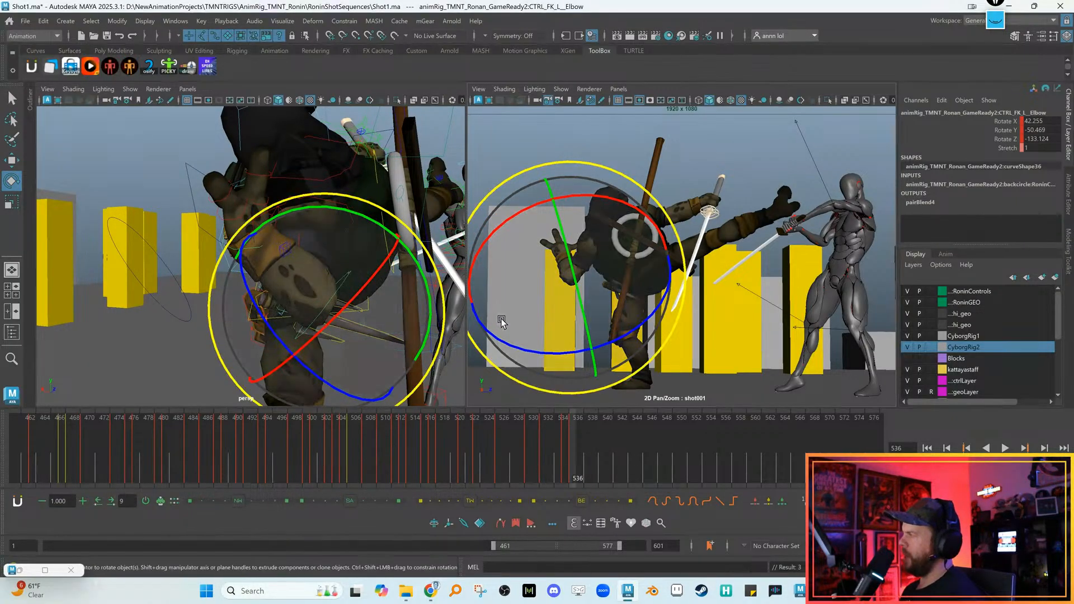
Rotate the left wrist FK control at frame 536 to about 37.3, -35.9, 21.8 and play back the kick
key("w")
left_click(244, 251)
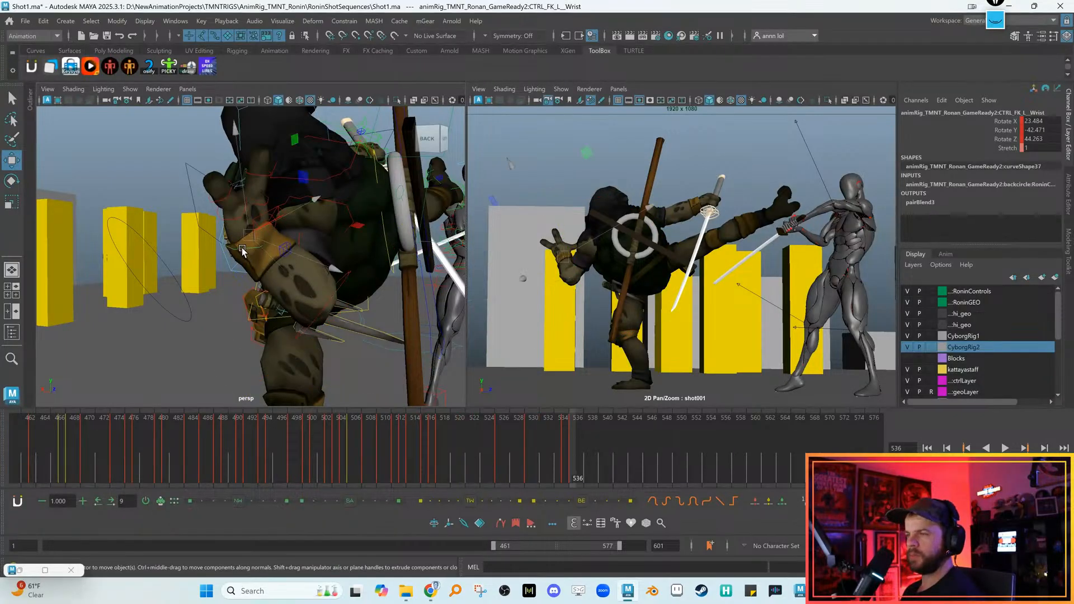
key("e")
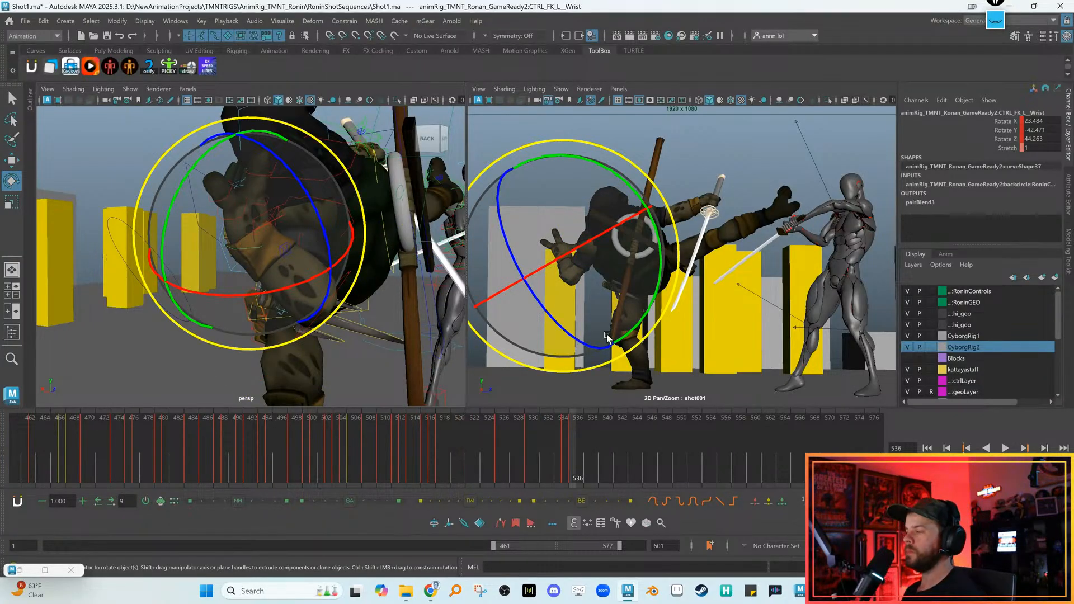
left_click_drag(541, 319, 511, 283)
key("w")
left_click_drag(364, 263, 255, 232, "alt")
key("period")
key("period")
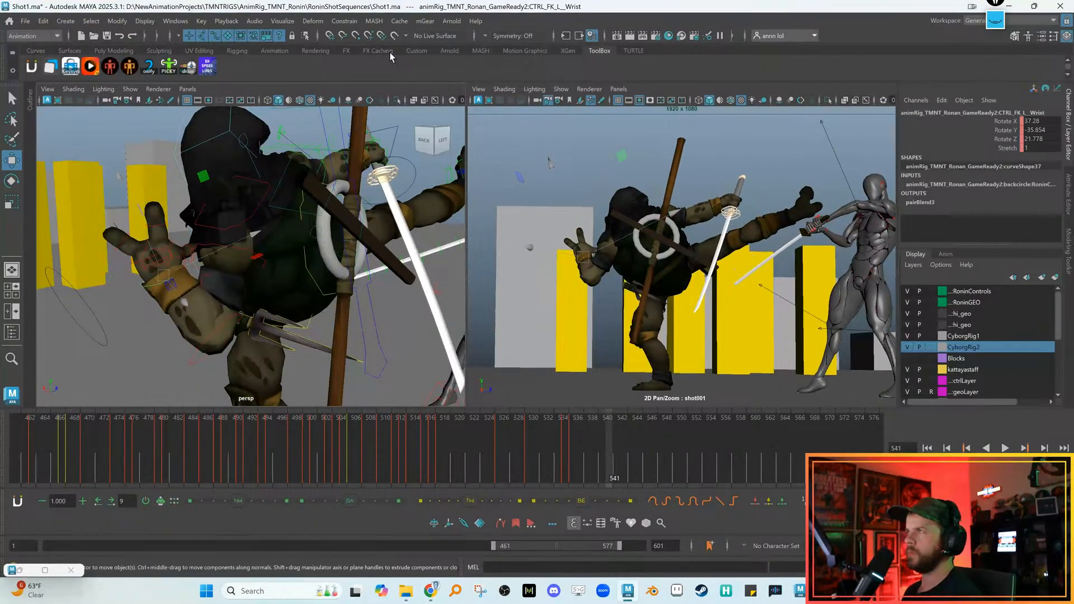
key("alt+v")
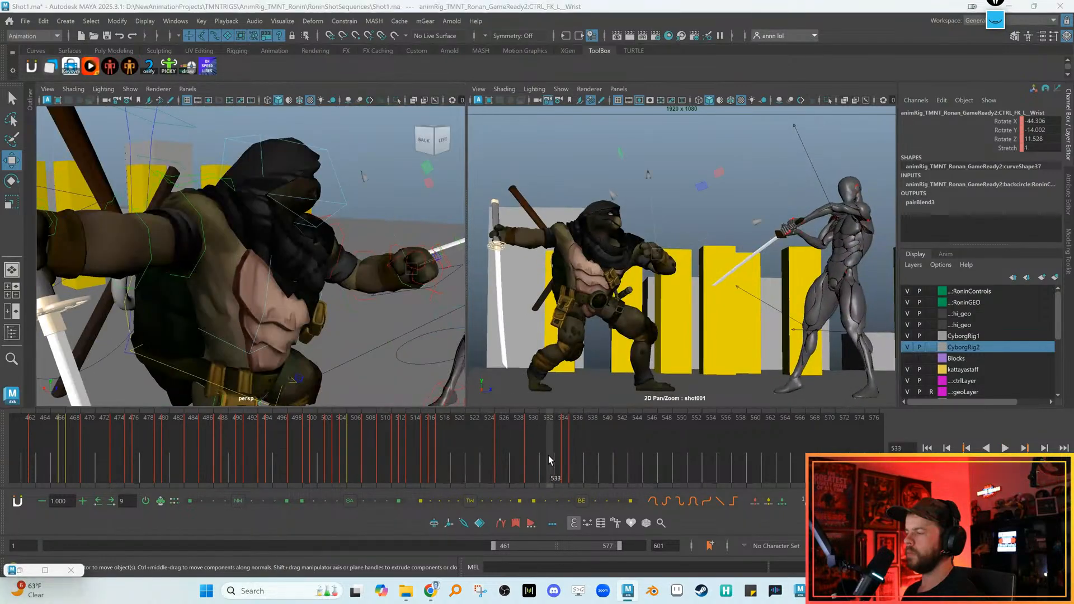
key("alt+v")
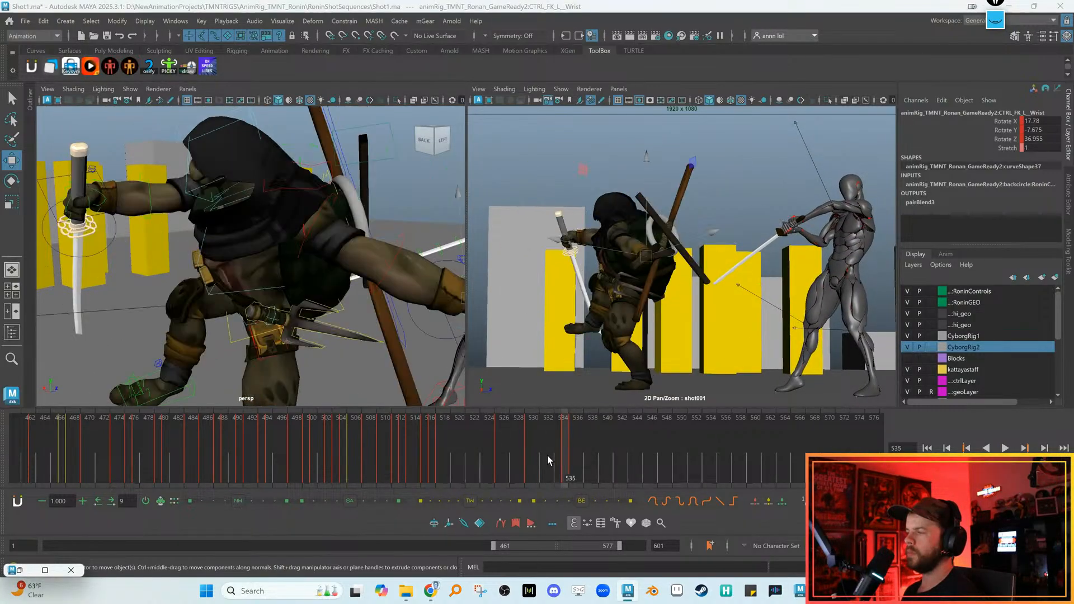
Adjust the left elbow FK control's rotation to about 33.3, -56.0, -119.2 in X, Y and Z
left_click(211, 334)
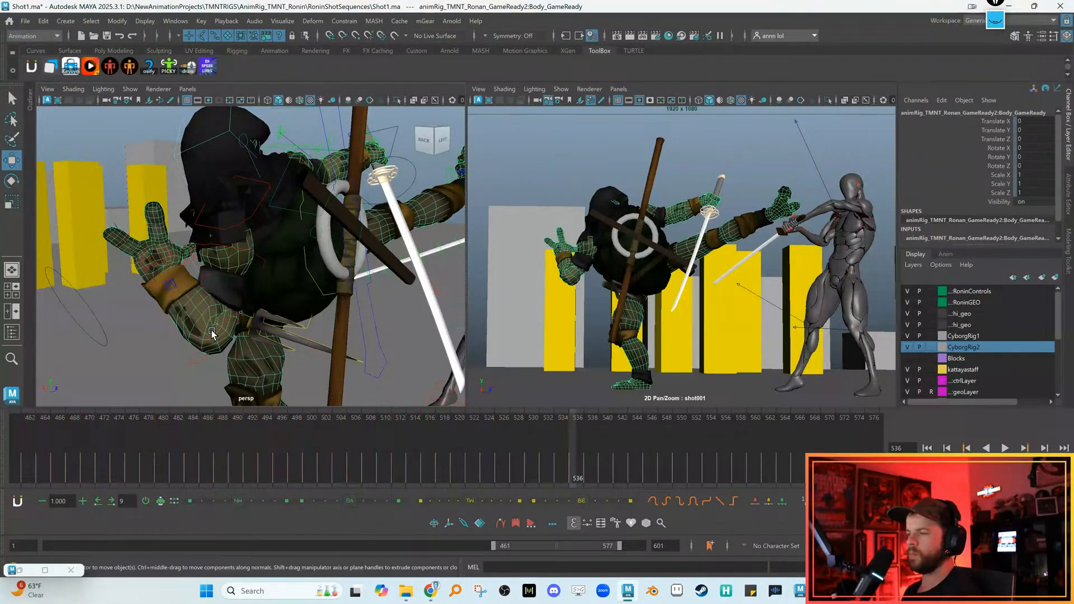
left_click(214, 334)
key("e")
left_click_drag(596, 321, 670, 284)
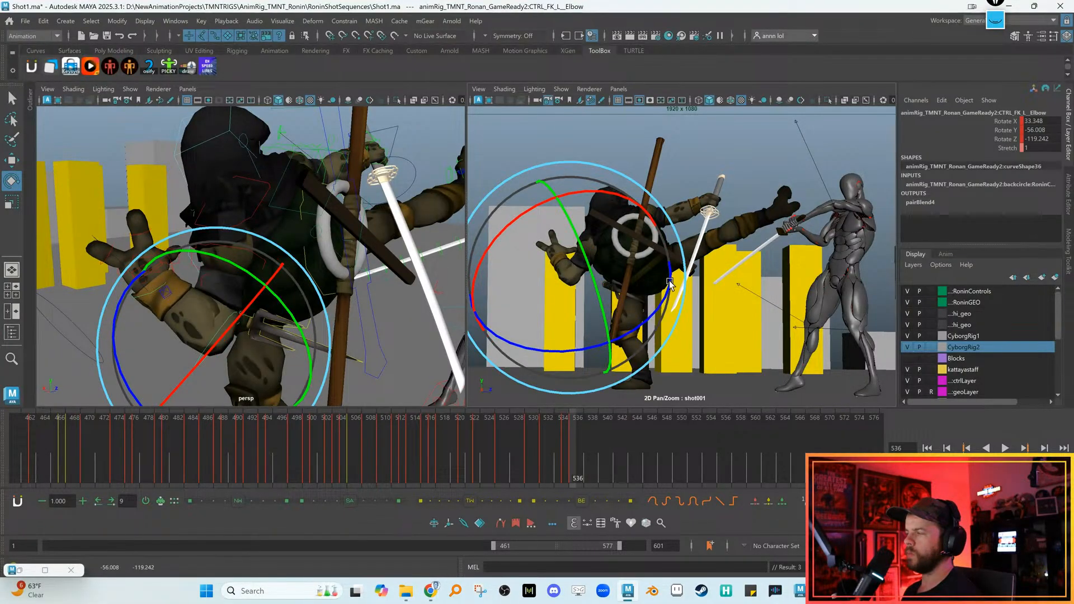
Compare the kick pose with its neighbouring keys and advance to frame 537
left_click(786, 205)
right_click(788, 208)
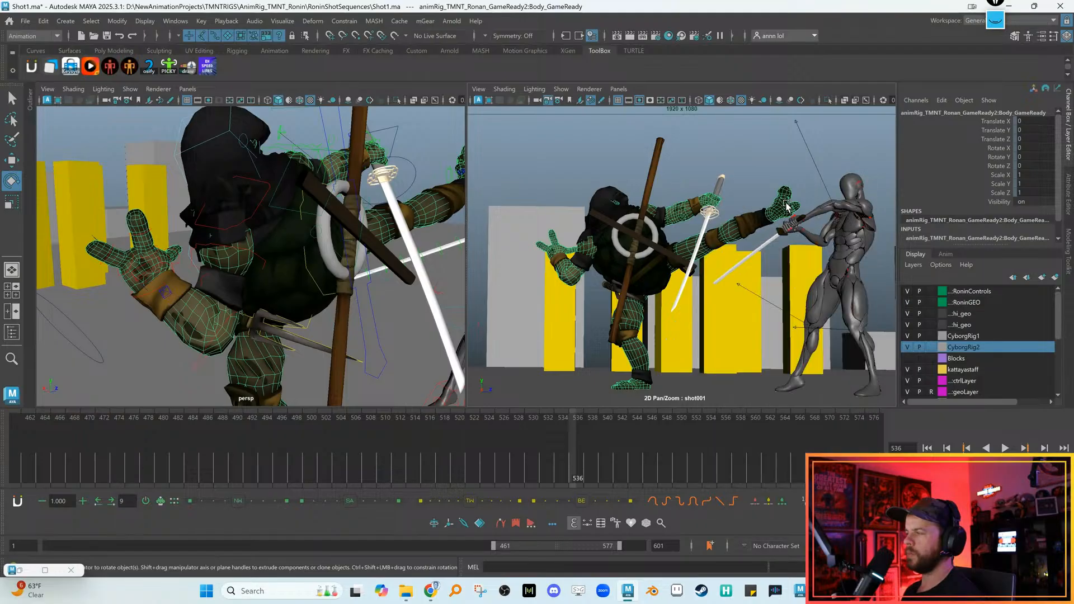
key("comma")
key("period")
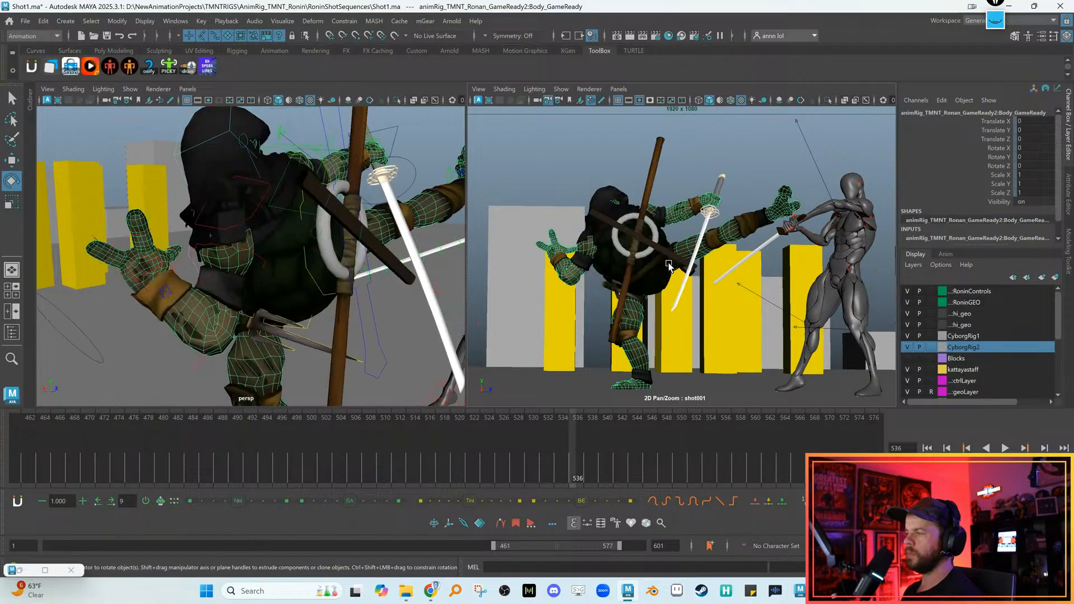
key("alt+period")
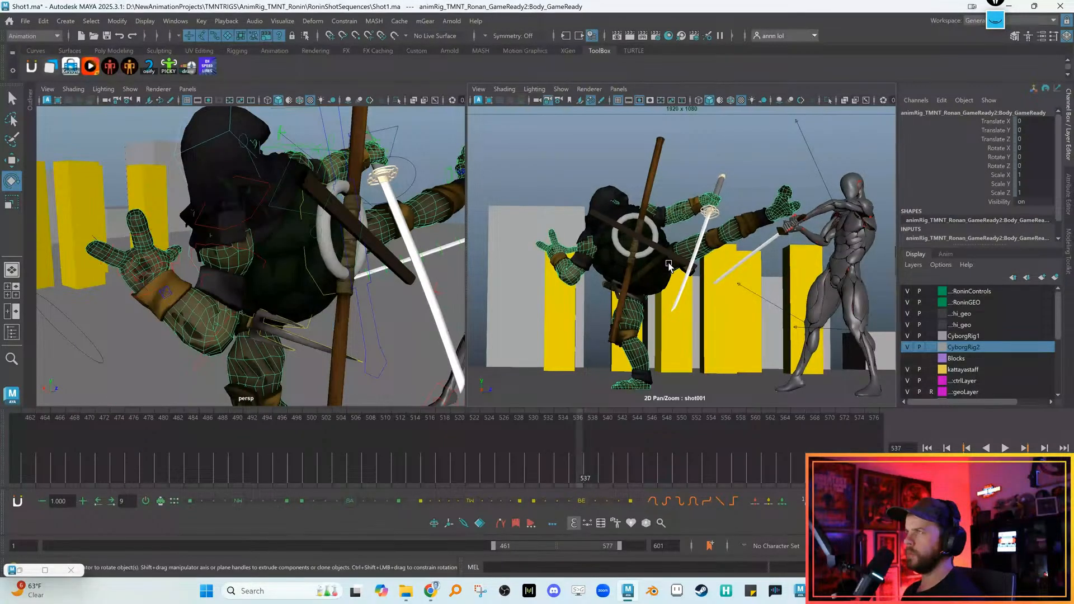
left_click_drag(447, 302, 210, 223, "alt")
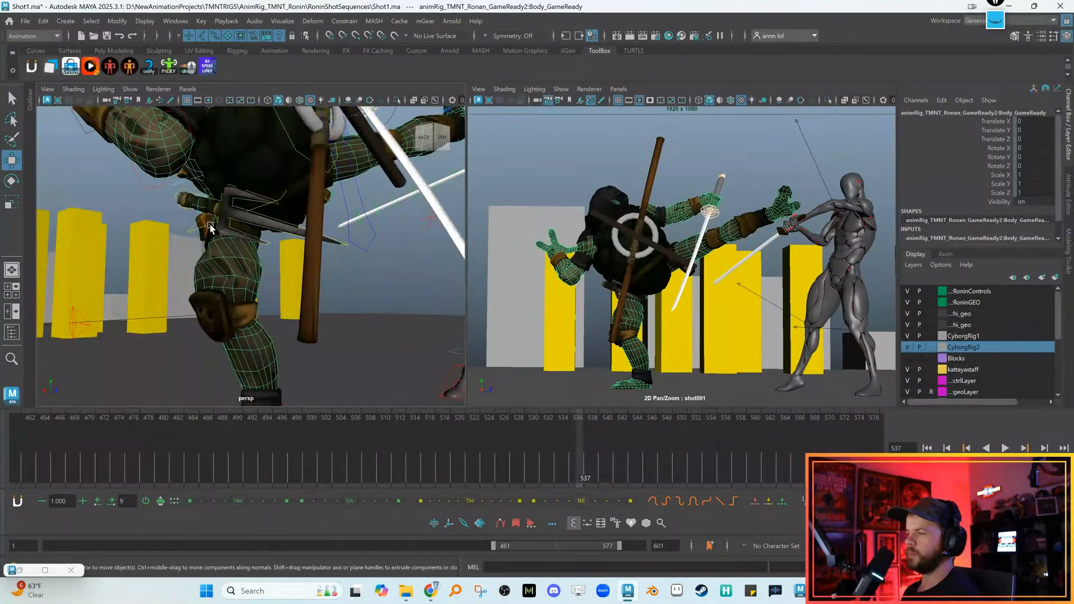
Select the ninja's body control at frame 537 and set the Move tool's axis orientation to World
left_click(195, 231)
key("w")
left_click_drag(626, 242, 574, 245)
key("comma")
key("comma")
key("period")
key("alt+period")
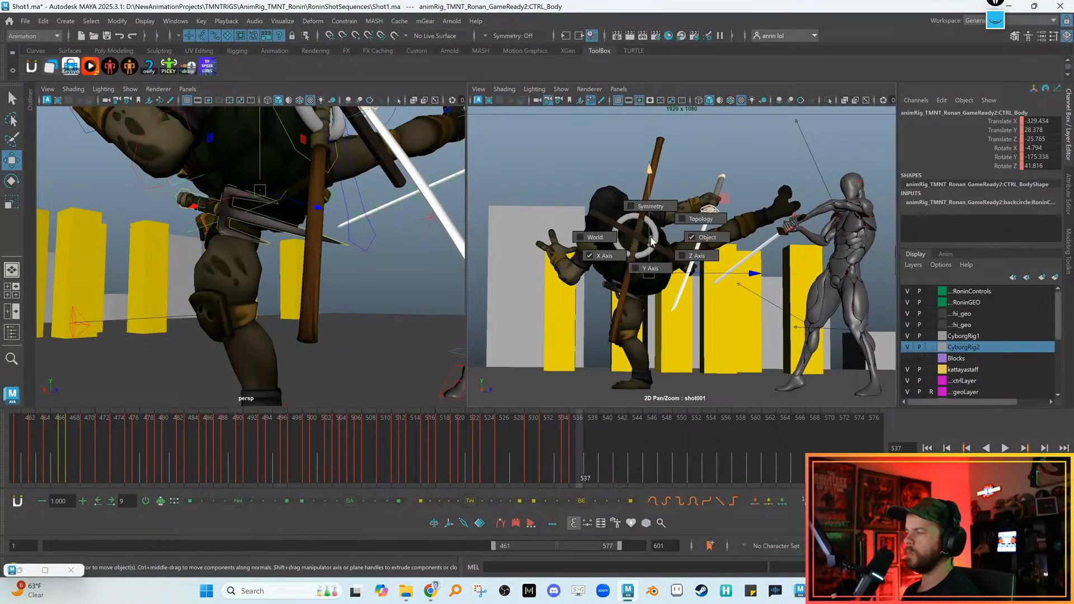
key("w")
left_click_drag(647, 238, 650, 235)
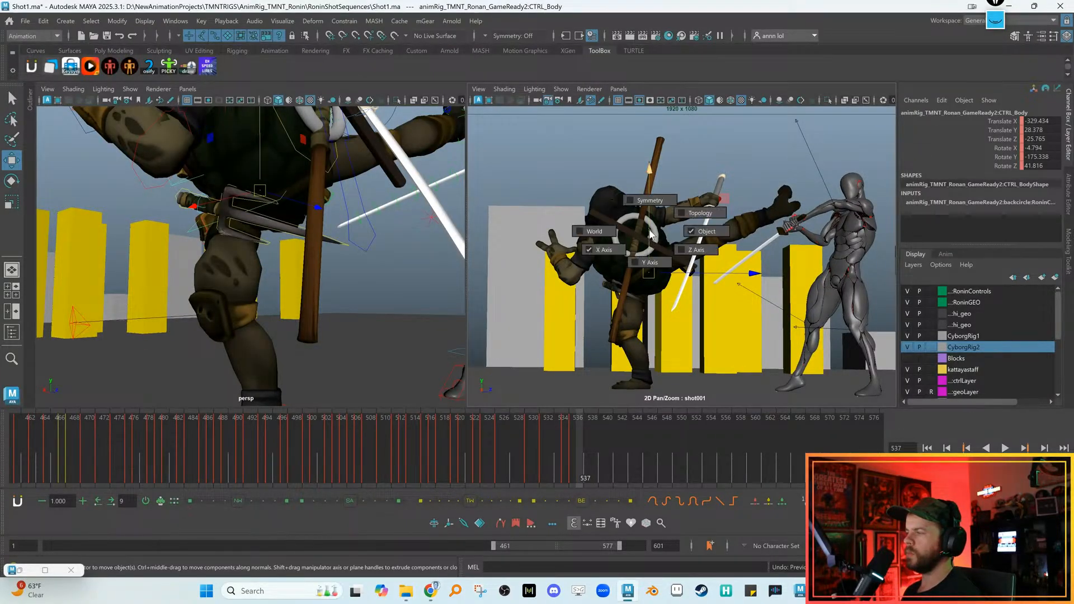
right_click_drag(649, 241, 668, 226)
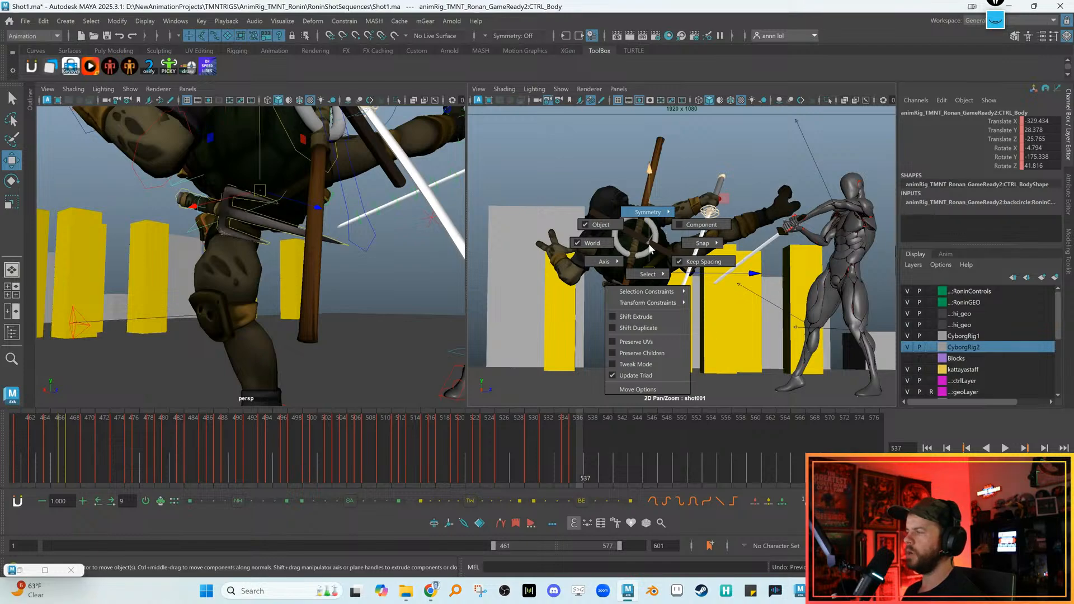
Raise the ninja's body control at frame 537 to a Translate Y of about 32.9
left_click_drag(354, 235, 225, 265, "alt")
left_click(224, 264)
left_click(183, 256)
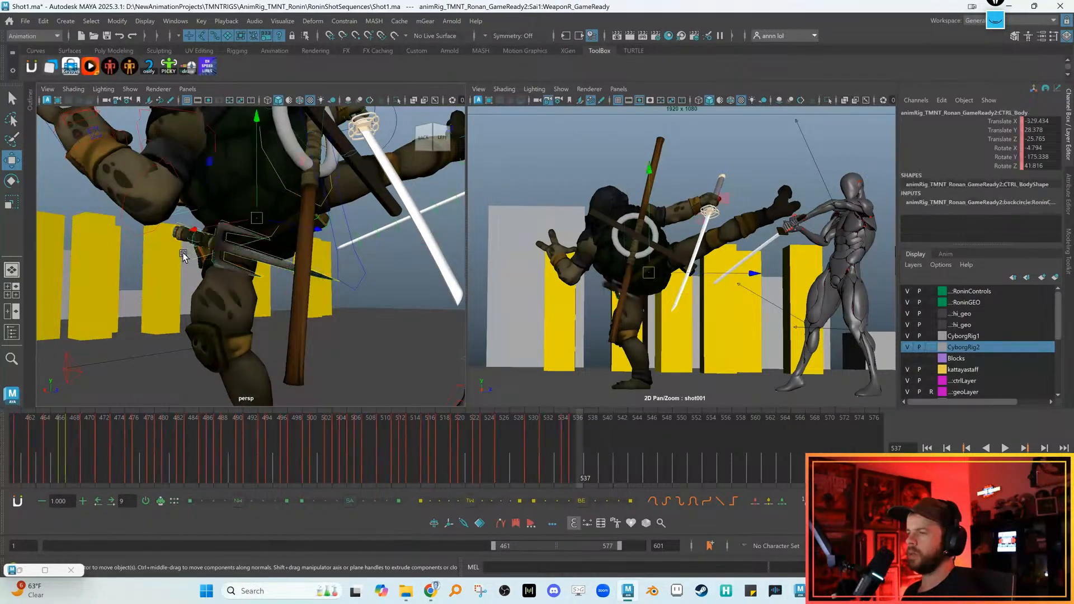
left_click(227, 35)
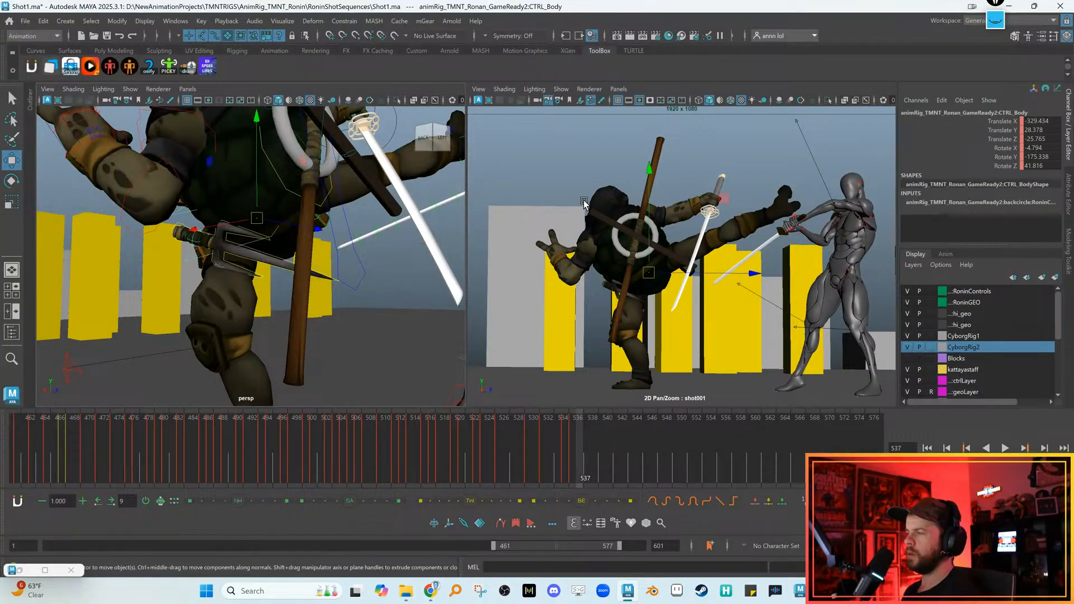
left_click_drag(650, 175, 651, 169)
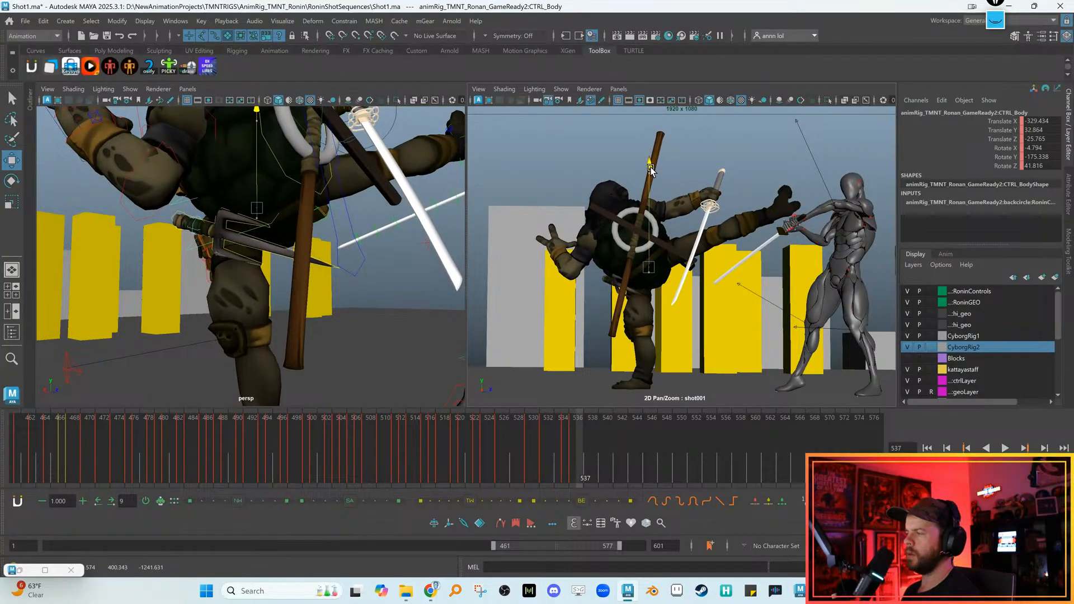
Compare the body pose with the preceding keys and move the body control at frame 537 to about -332.5, 34.0, -25.7
key("comma")
key("period")
key("comma")
key("comma")
key("period")
key("period")
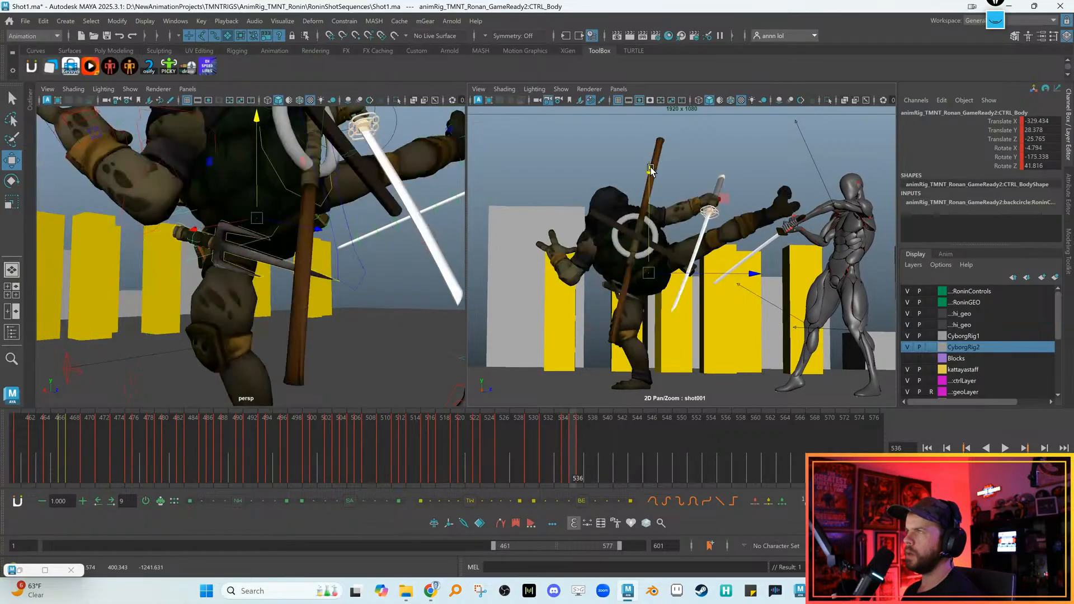
key("comma")
key("period")
key("comma")
key("period")
key("comma")
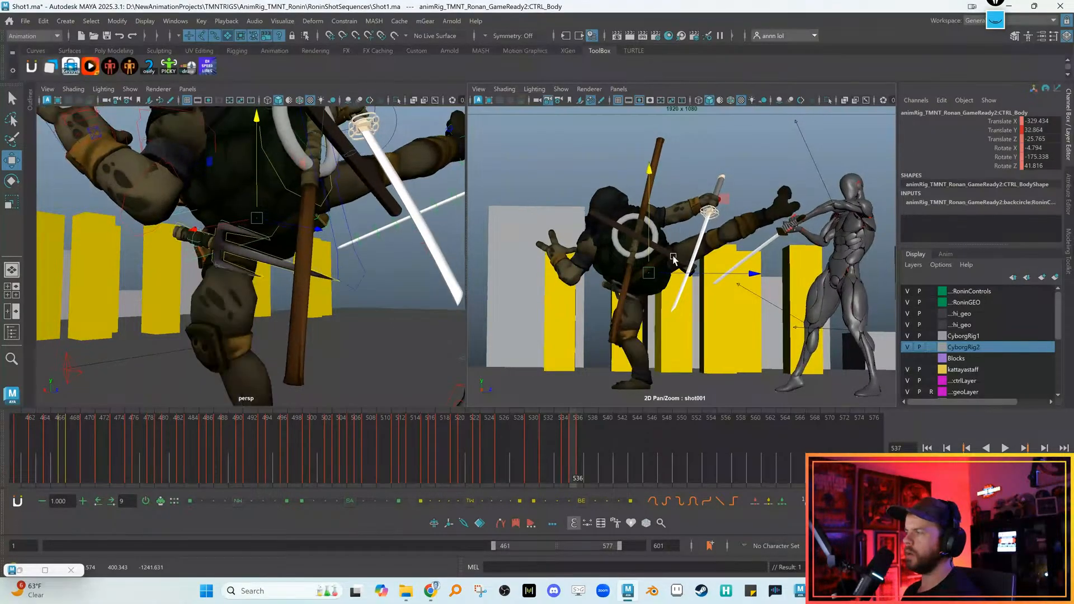
key("period")
key("comma")
key("period")
Rotate the body control at frame 537 to about -4.9, -186.8, 55.6 in X, Y and Z
key("e")
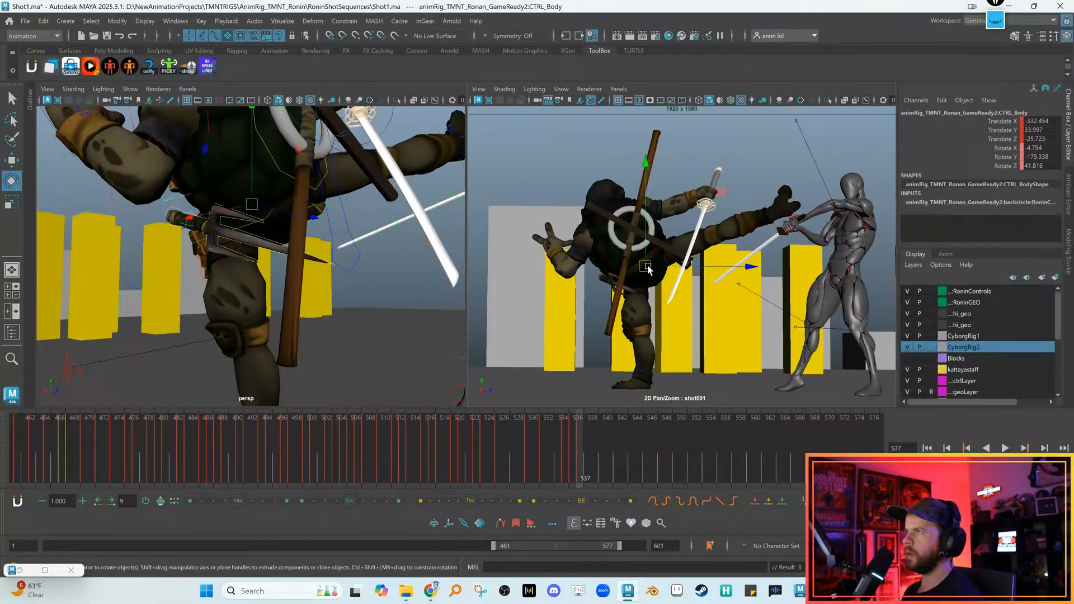
left_click_drag(603, 299, 591, 322)
key("w")
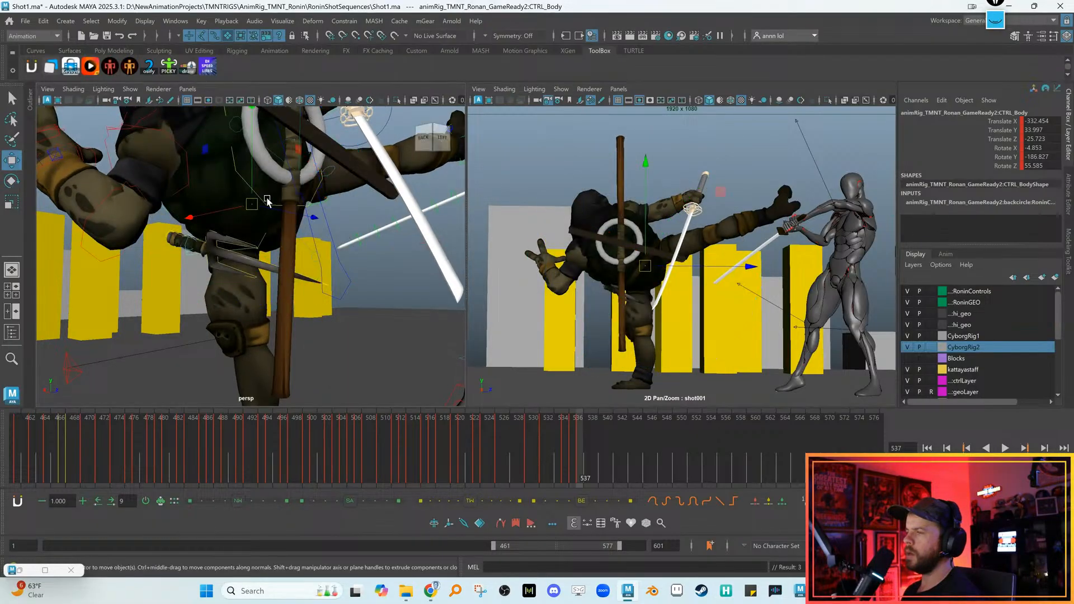
Rotate the ninja's upper-body control at frame 537, key it and compare it with the preceding frame
middle_click_drag(258, 204, 268, 254, "alt")
left_click_drag(269, 255, 354, 214, "alt")
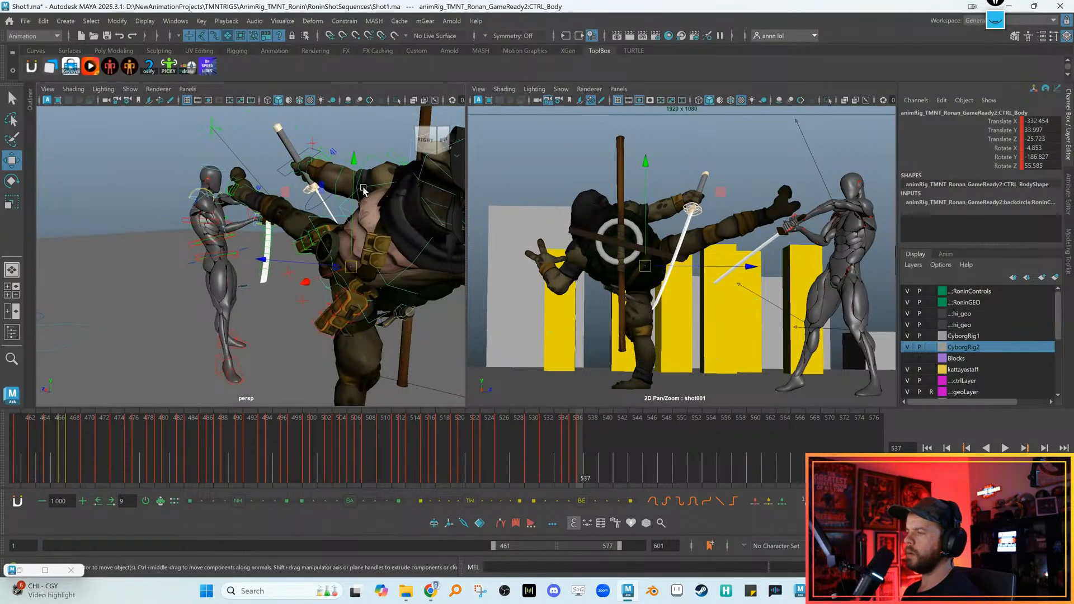
left_click(428, 178)
key("e")
key("alt+comma")
key("alt+period")
key("alt+comma")
key("alt+period")
key("alt+comma")
key("alt+period")
left_click_drag(732, 219, 606, 253)
key("s")
key("alt+comma")
key("alt+period")
key("w")
Move the right foot control at frame 537 to about -211.5, 110.7, 26.2 and rotate it to about -72.1, 2.1, 266.9
left_click_drag(334, 230, 255, 205, "alt")
left_click(185, 206)
left_click_drag(185, 205, 190, 201, "alt")
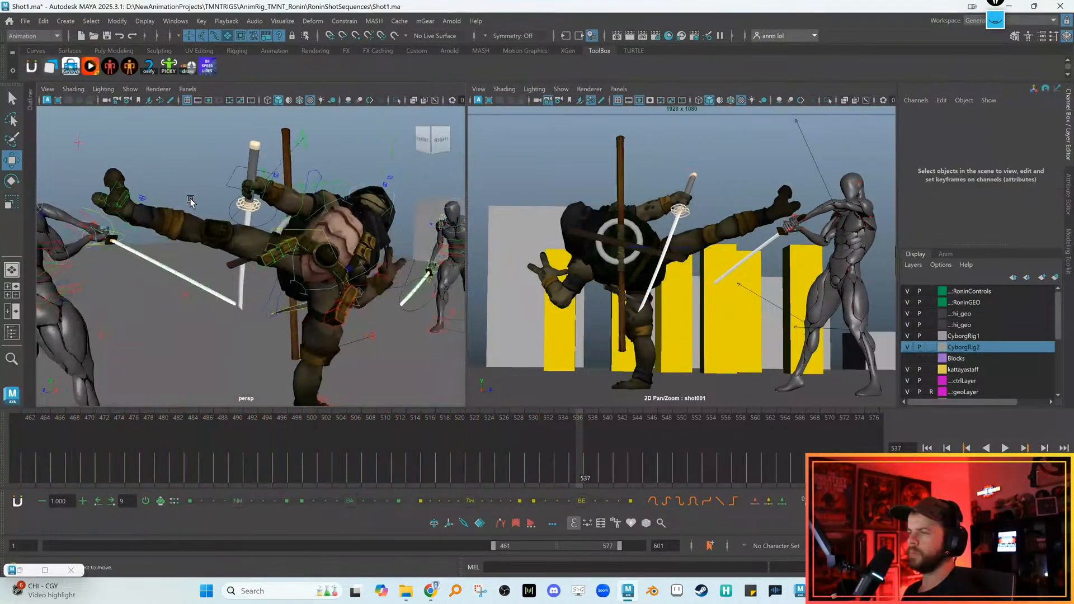
left_click(123, 216)
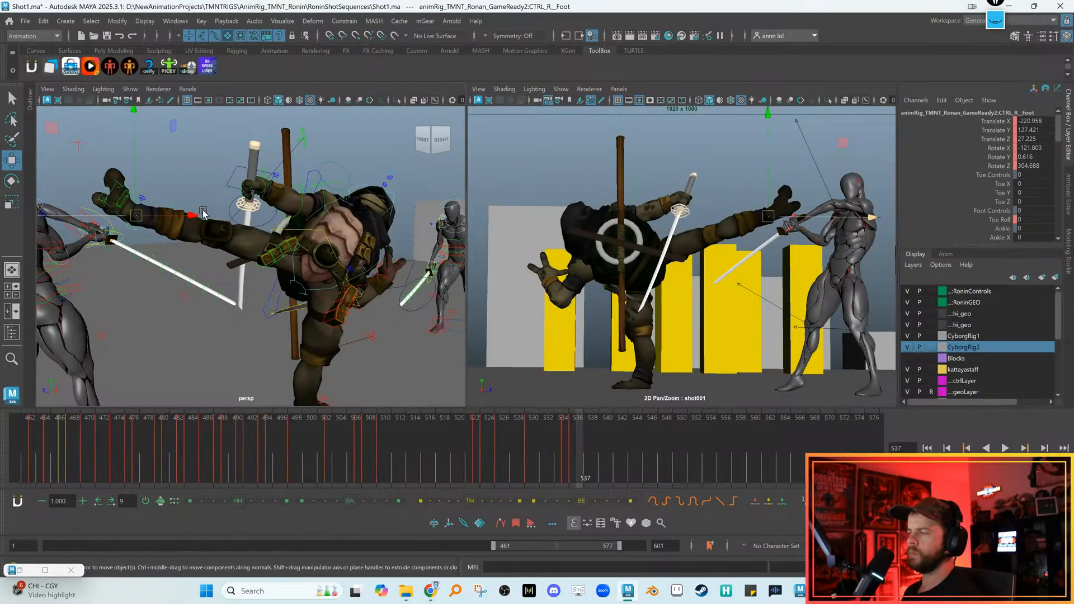
key("alt+comma")
key("alt+period")
key("alt+comma")
key("alt+period")
left_click_drag(768, 217, 774, 239)
key("e")
left_click_drag(783, 282, 713, 289)
key("w")
Reposition the right foot control in the top view to about X -248.2 and Z 43.1 after checking the neighbouring keys
key("space")
left_click_drag(360, 249, 314, 250)
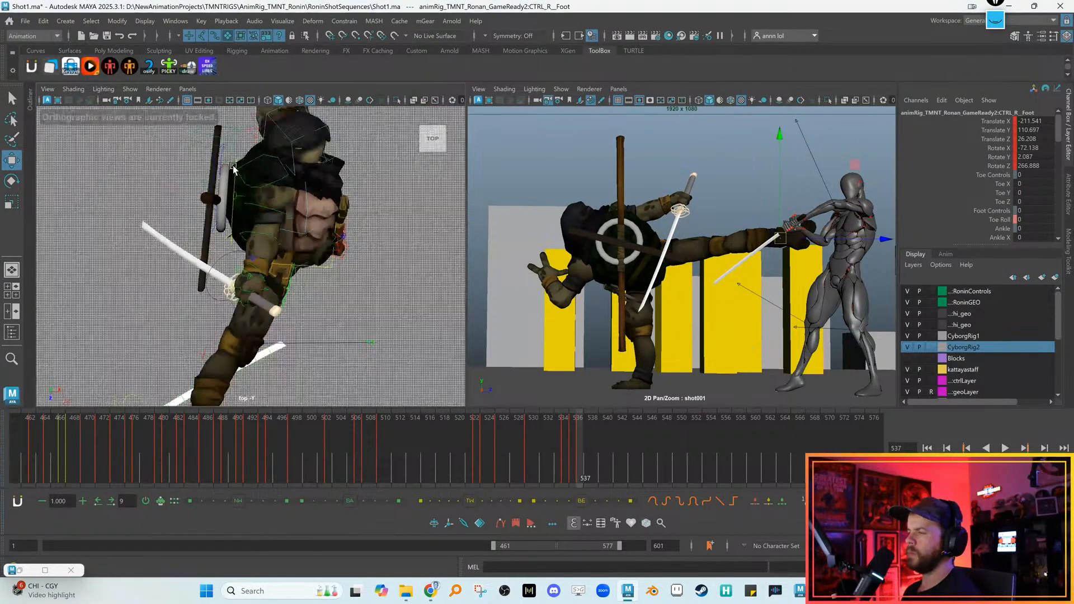
middle_click_drag(186, 198, 211, 154, "alt")
key("comma")
key("comma")
key("period")
key("period")
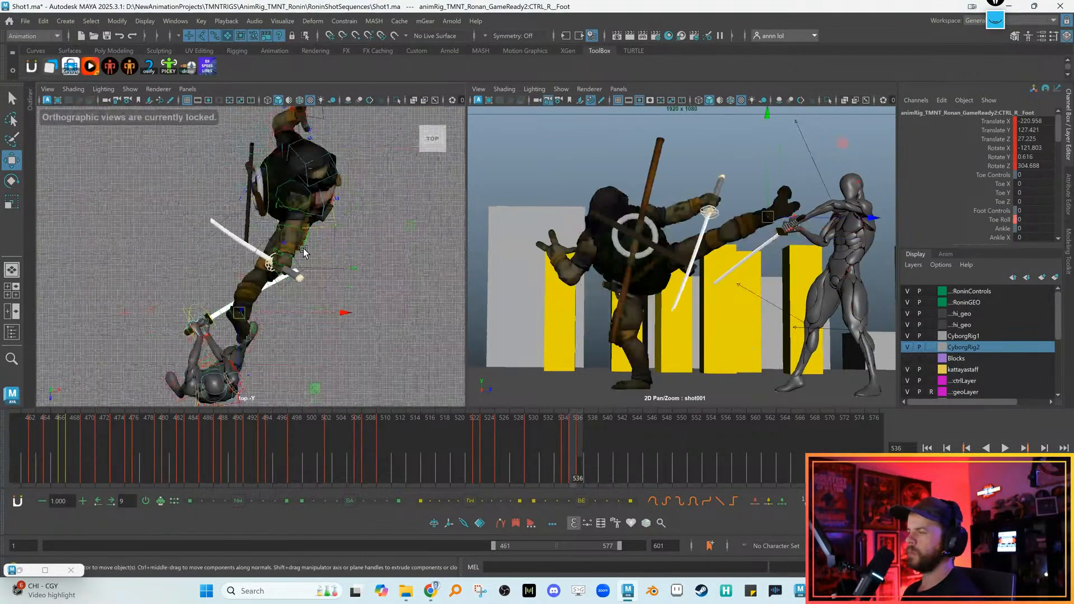
left_click_drag(244, 325, 225, 277)
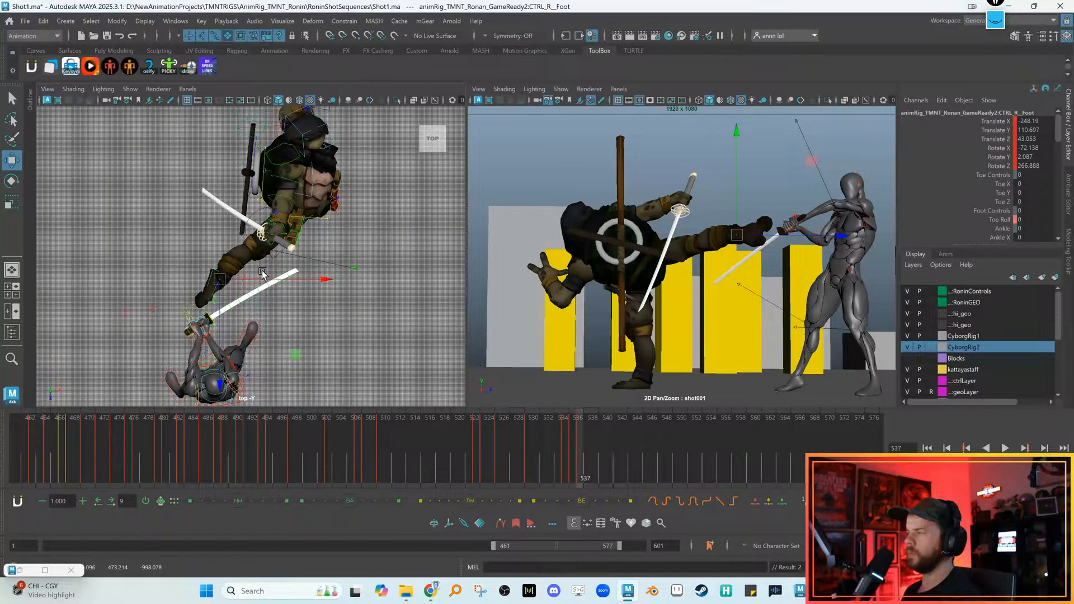
Rotate the right foot control to about -124.6, 51.5, 298.6 and move it to about -250.1, 110.7, 42.2
left_click_drag(736, 235, 749, 234)
key("e")
left_click_drag(765, 292, 640, 298)
key("w")
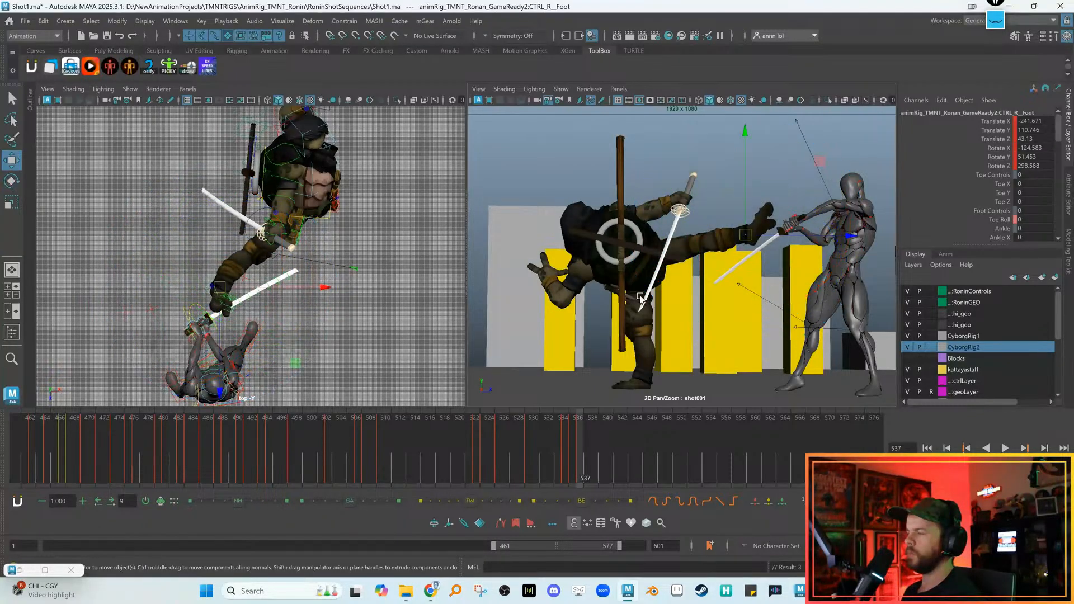
mouse_move(214, 285)
left_mouse_down()
mouse_move(253, 254)
mouse_move(221, 275)
left_mouse_up()
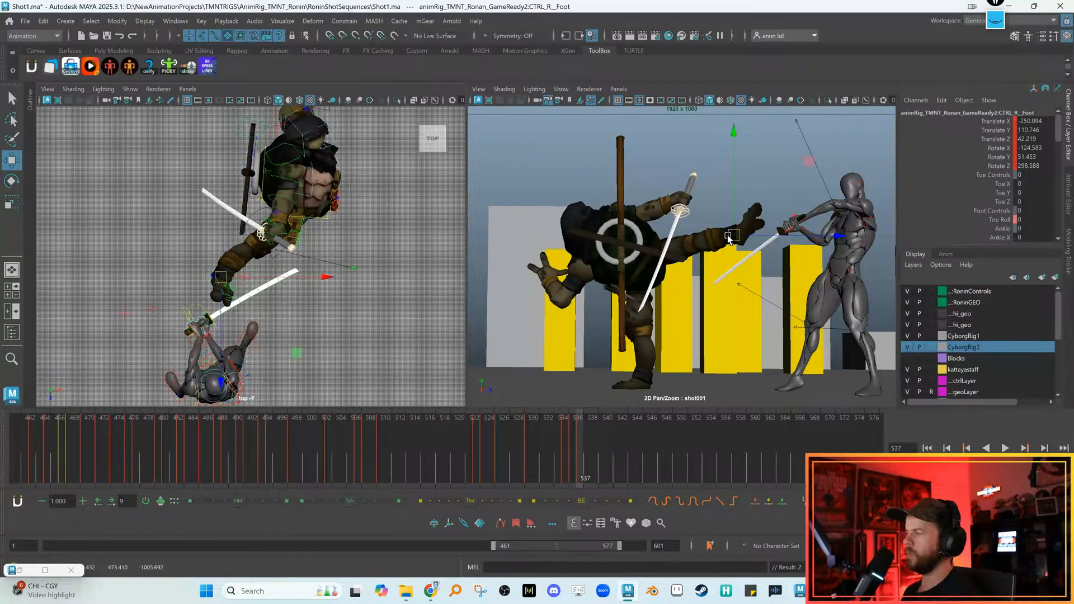
Compare the right foot's placement at frame 537 with the preceding key poses
key("alt+comma")
key("alt+period")
key("alt+comma")
key("alt+comma")
key("alt+period")
key("alt+comma")
key("alt+period")
key("alt+period")
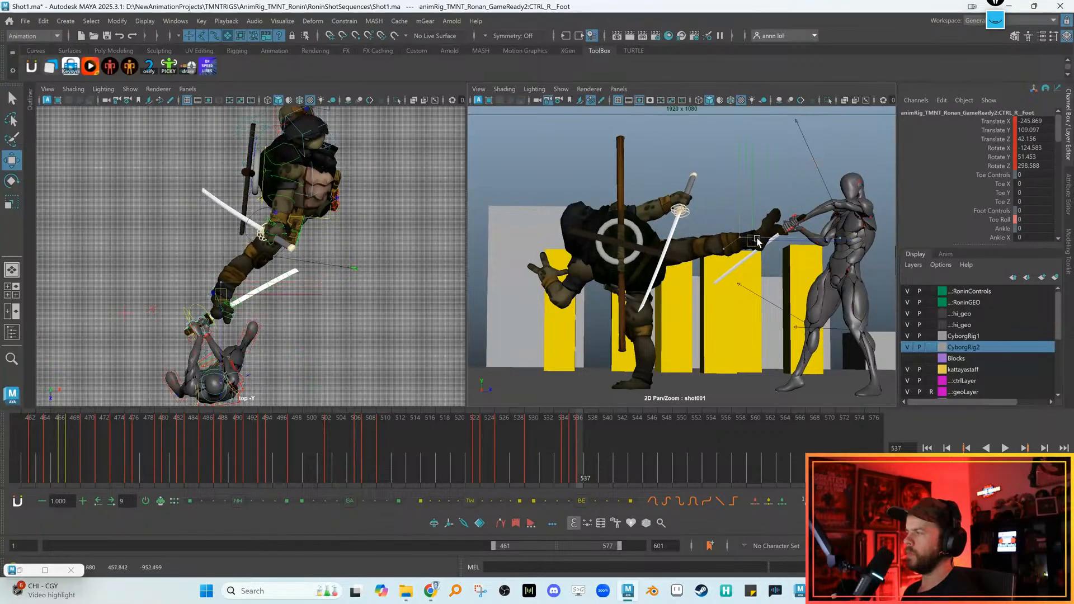
Move the right foot control to about -224.3, 100.2, 41.8 and rotate it to about -80.9, 51.6, 307.1
key("ctrl+z")
key("e")
left_click_drag(705, 288, 838, 252)
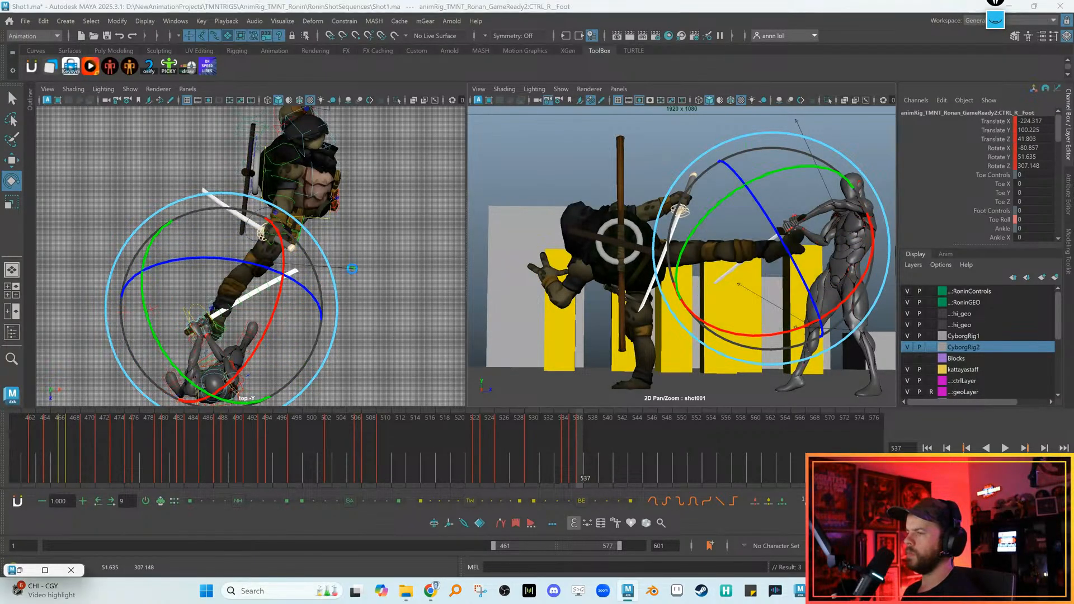
Move the right foot control at frame 537 to about X -236.6 and Z 57.1, comparing it with the preceding keys
key("w")
key("comma")
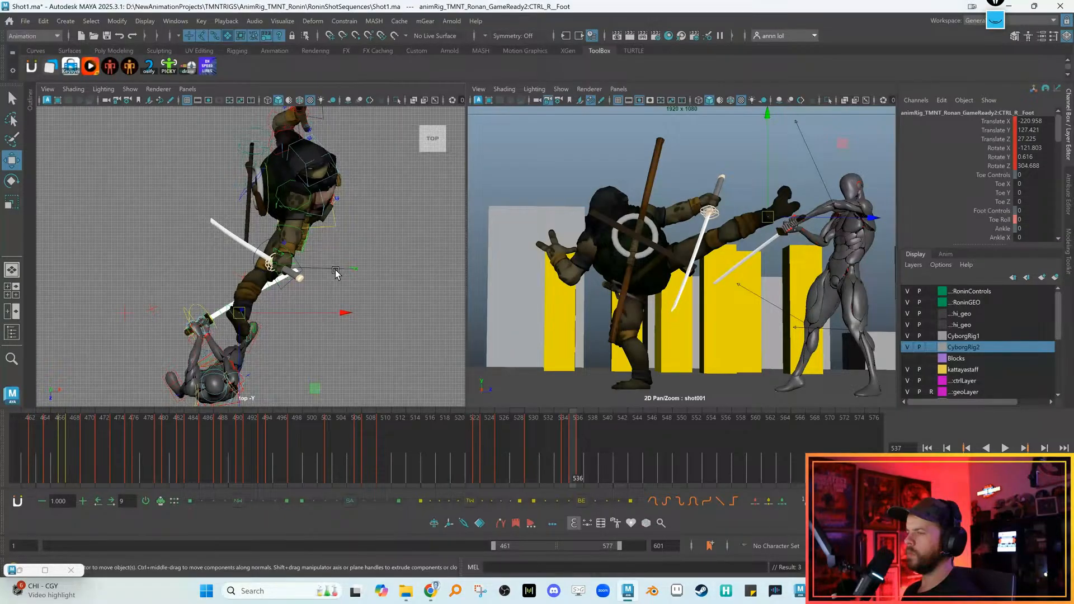
key("period")
key("comma")
key("period")
key("comma")
key("comma")
key("period")
key("period")
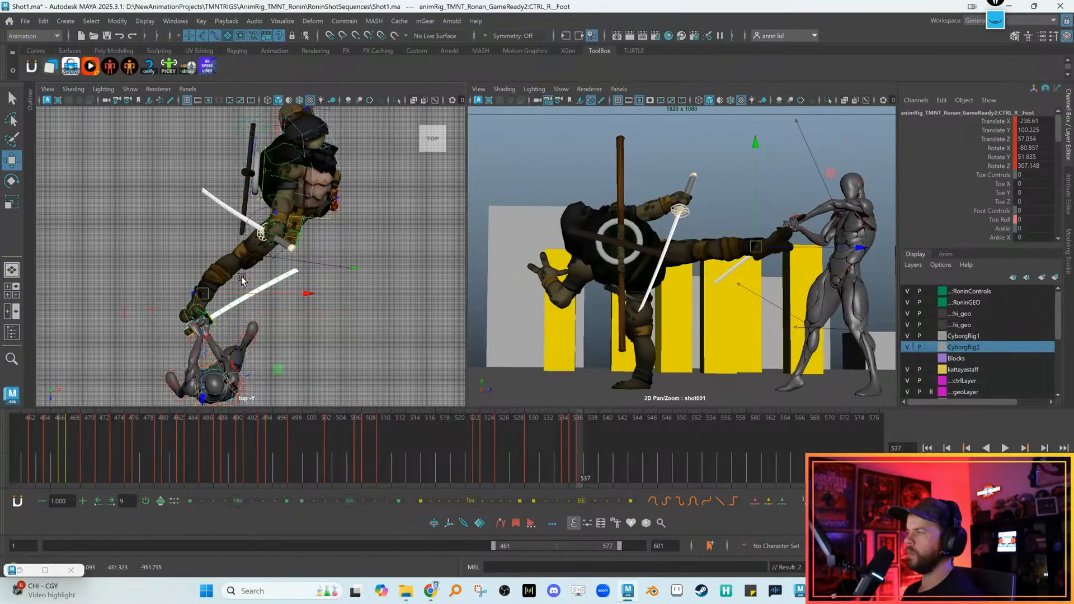
Rotate the ninja's chest control at frame 537 to about 3.9, -39.0, -16.1 in X, Y and Z
middle_click_drag(326, 193, 269, 199, "alt")
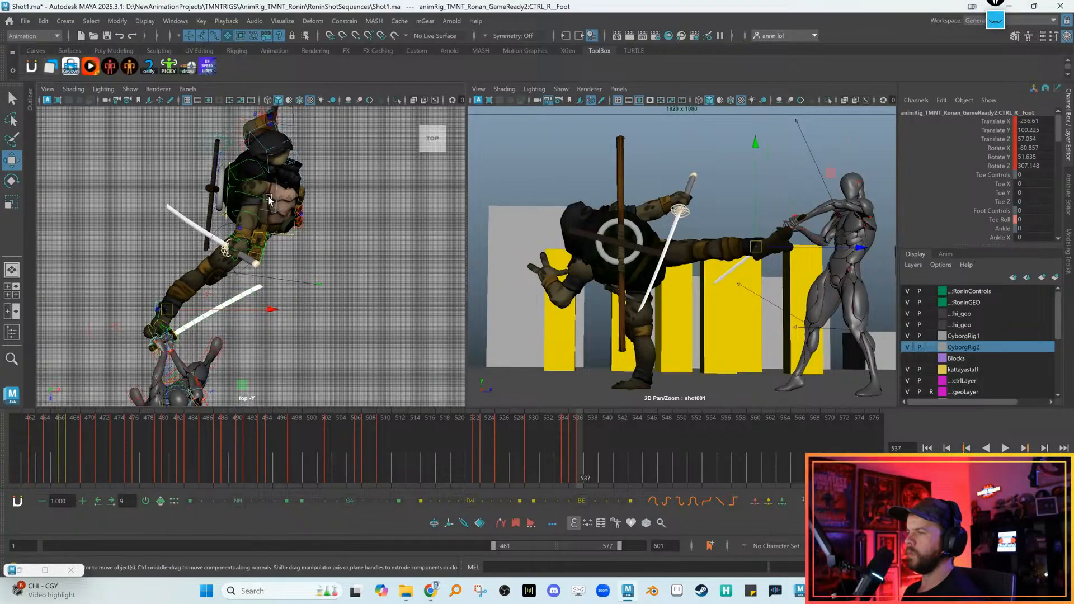
left_click(268, 200)
key("e")
left_click_drag(698, 192, 694, 210)
key("w")
Rotate the main shell control at frame 537 to about 6.8, -20.6, -8.5 and compare it with frame 536
scroll(346, 236, "up", 3)
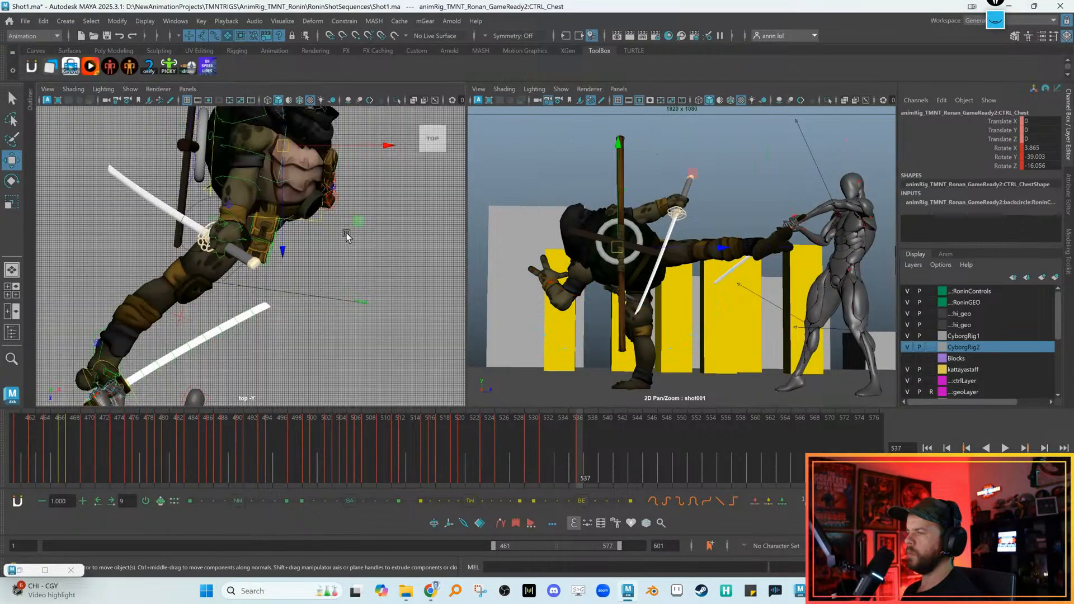
left_click(212, 164)
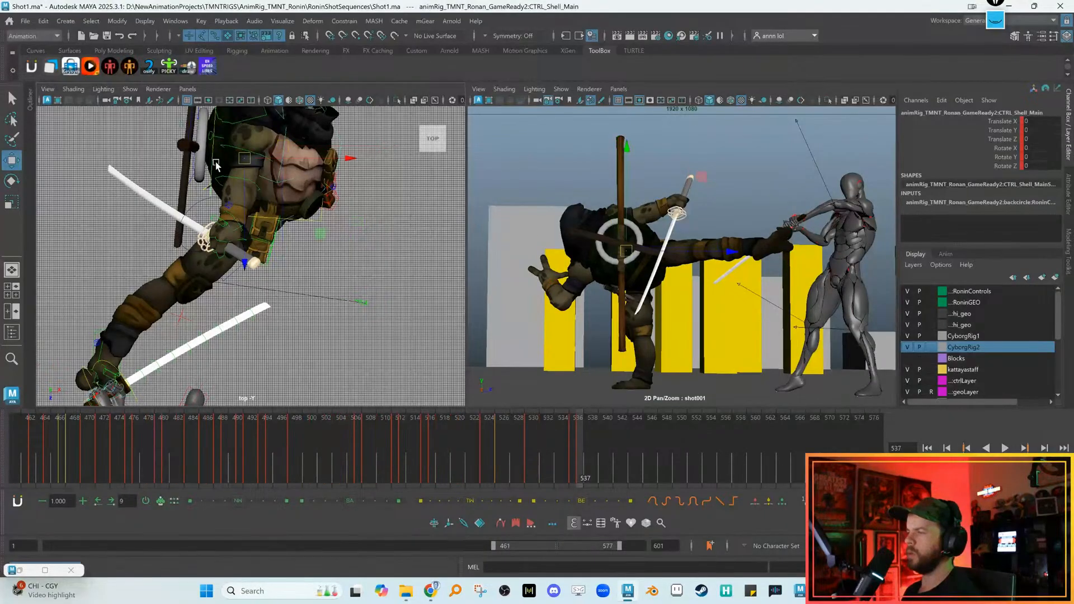
key("e")
key("alt+comma")
left_click_drag(635, 205, 599, 219)
key("ctrl+z")
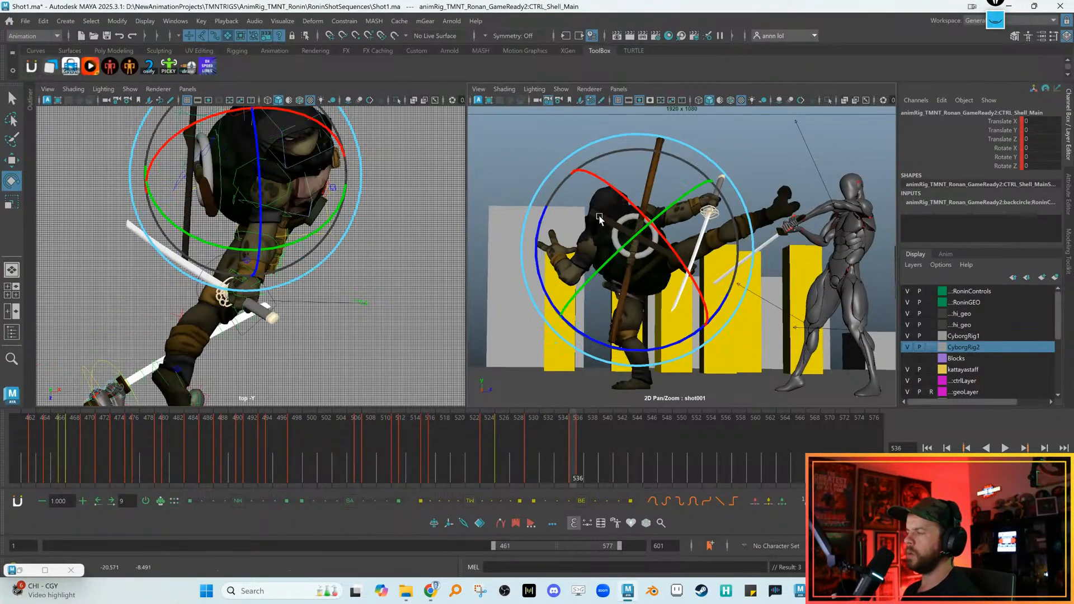
key("shift+z")
key("ctrl+z")
key("shift+z")
key("ctrl+z")
key("alt+period")
key("alt+comma")
key("alt+period")
key("w")
Rotate the head control at frame 537 to about -18.9, -245.5, 40.0 and move it to about -5.1, -1.1, -0.1
middle_click_drag(292, 175, 278, 246, "alt")
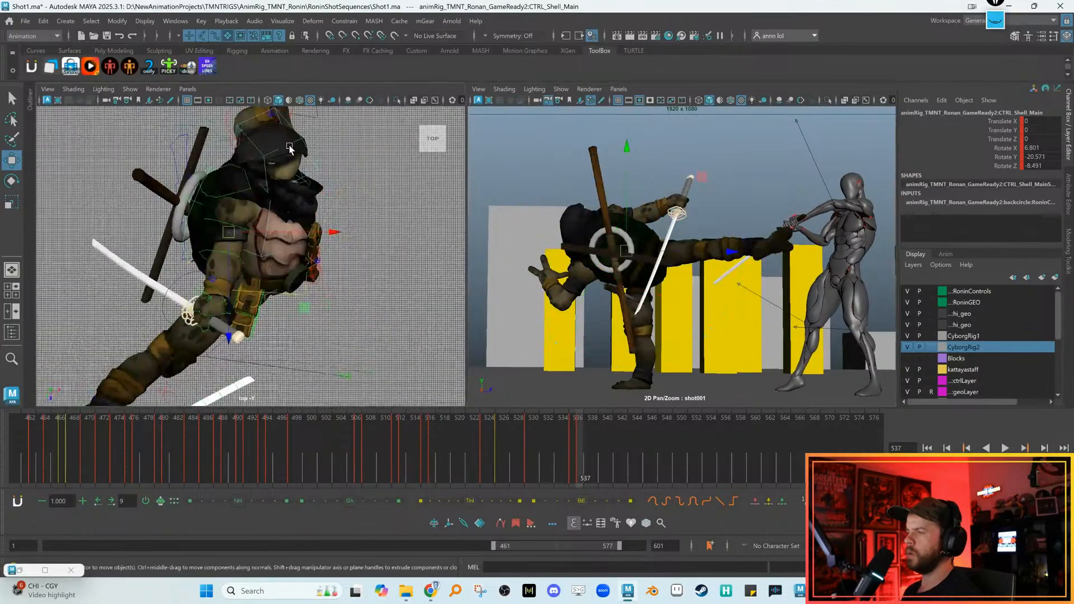
left_click(294, 144)
key("alt+comma")
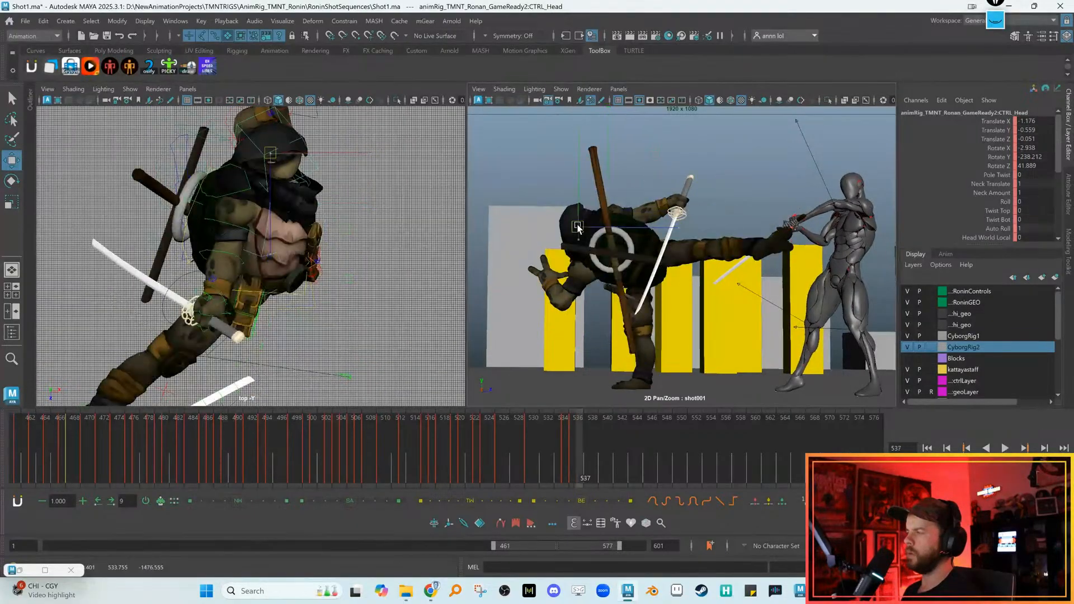
key("e")
left_click_drag(579, 228, 574, 266)
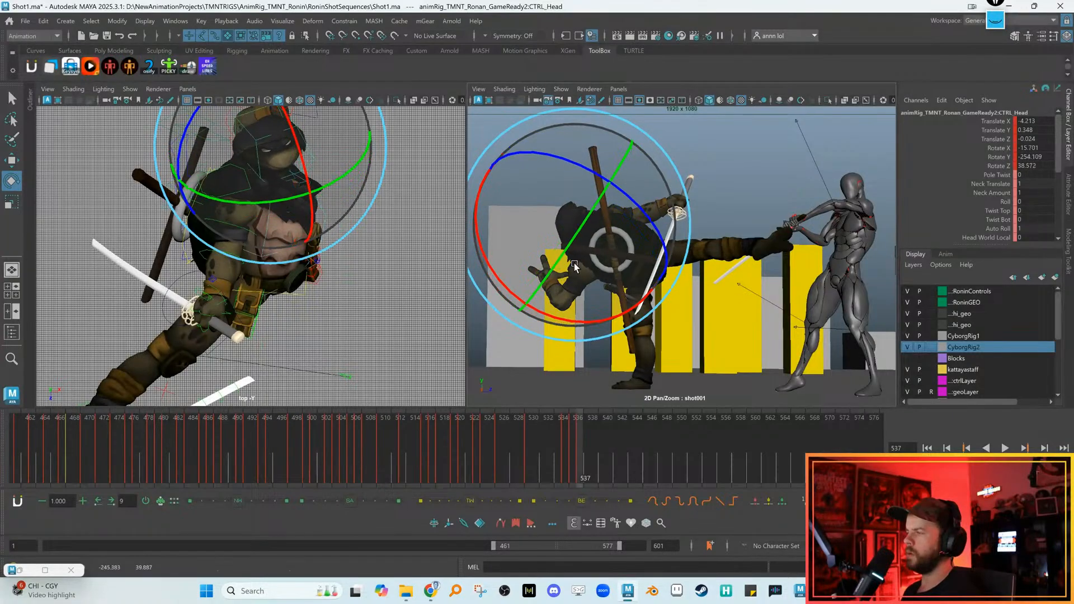
key("w")
left_click_drag(573, 223, 570, 228)
key("alt+comma")
key("alt+period")
key("alt+comma")
key("alt+period")
key("alt+comma")
key("alt+period")
key("alt+comma")
key("alt+period")
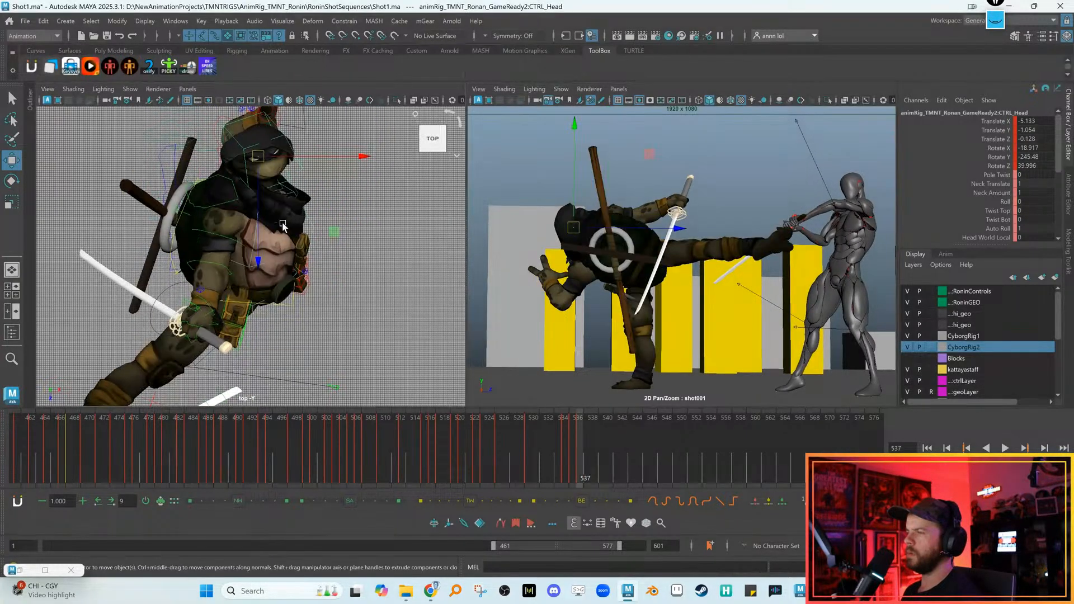
Rotate the ninja's right collar control at frame 537 to about 9.5, -5.4, 12.6 in X, Y and Z
left_click(282, 226)
key("e")
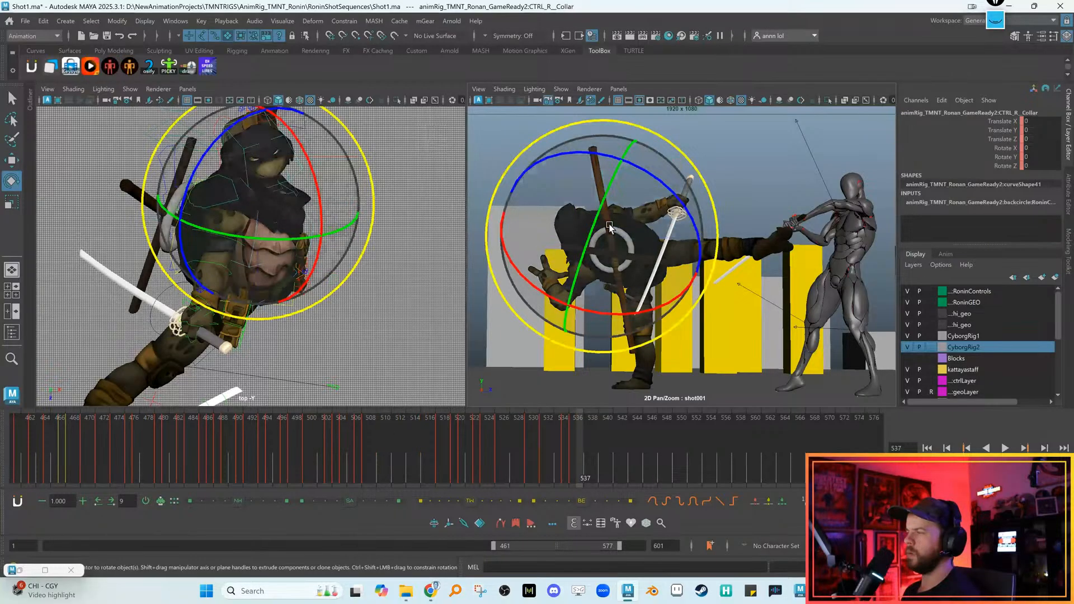
left_click_drag(578, 210, 570, 217)
key("w")
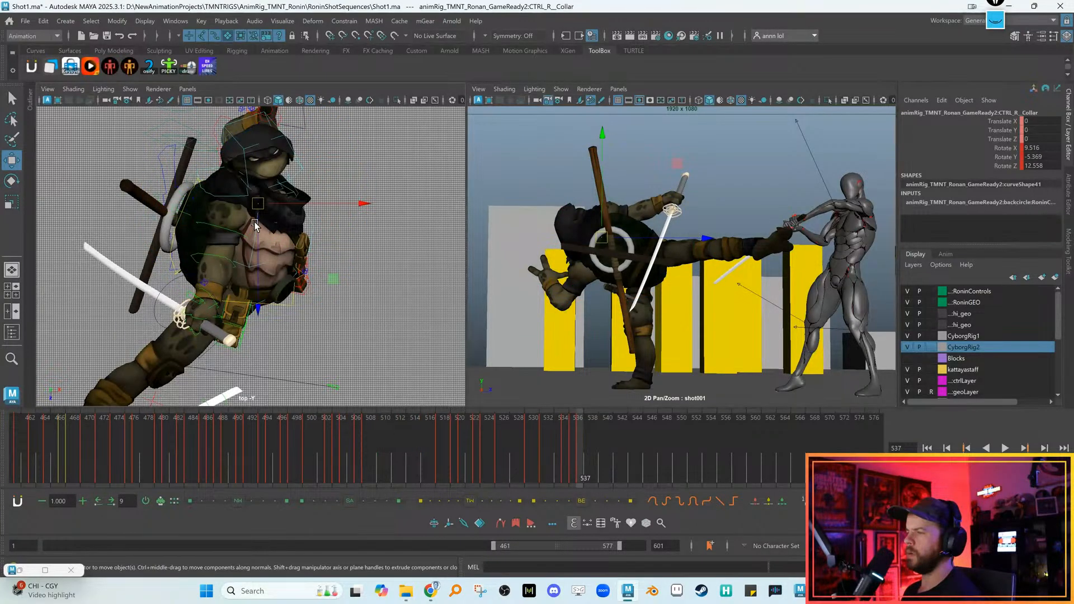
Using object-space rotation, turn the chest control at frame 537 to about -42.4 in Y
left_click(255, 224)
left_click(260, 226)
key("e")
left_click_drag(269, 223, 237, 204)
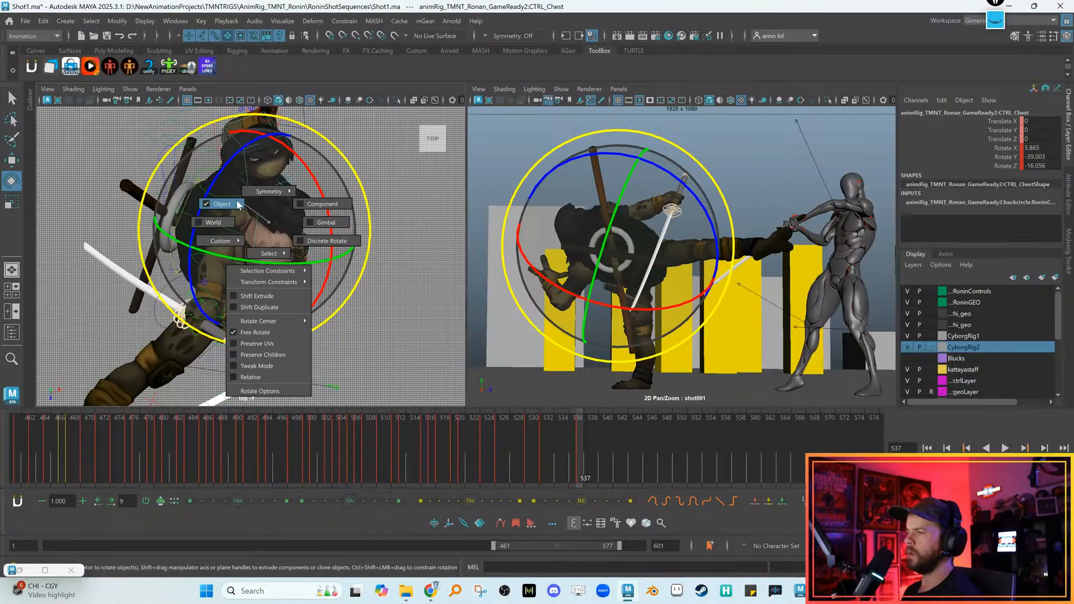
left_click_drag(236, 257, 226, 259)
key("w")
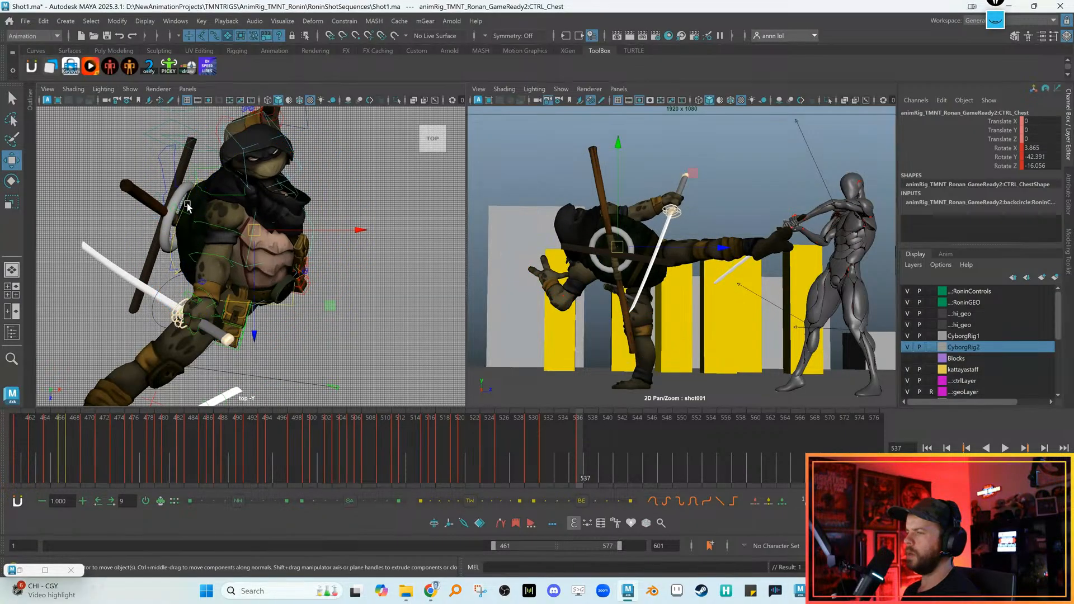
Adjust the main shell control at frame 537 to about 7.3, -29.7, -9.7 rotation and 8.2, -1.1, -0.6 translation, comparing it with the preceding frame
left_click(187, 207)
key("space")
left_click(197, 177)
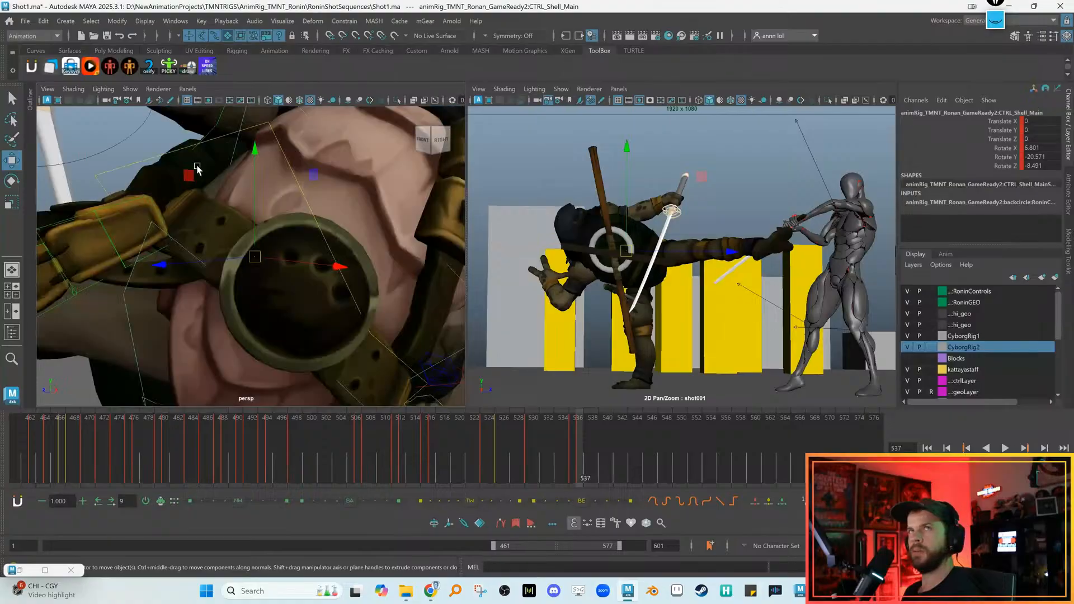
key("f")
left_click_drag(130, 140, 328, 287, "alt")
scroll(263, 241, "up", 3)
key("e")
key("comma")
key("period")
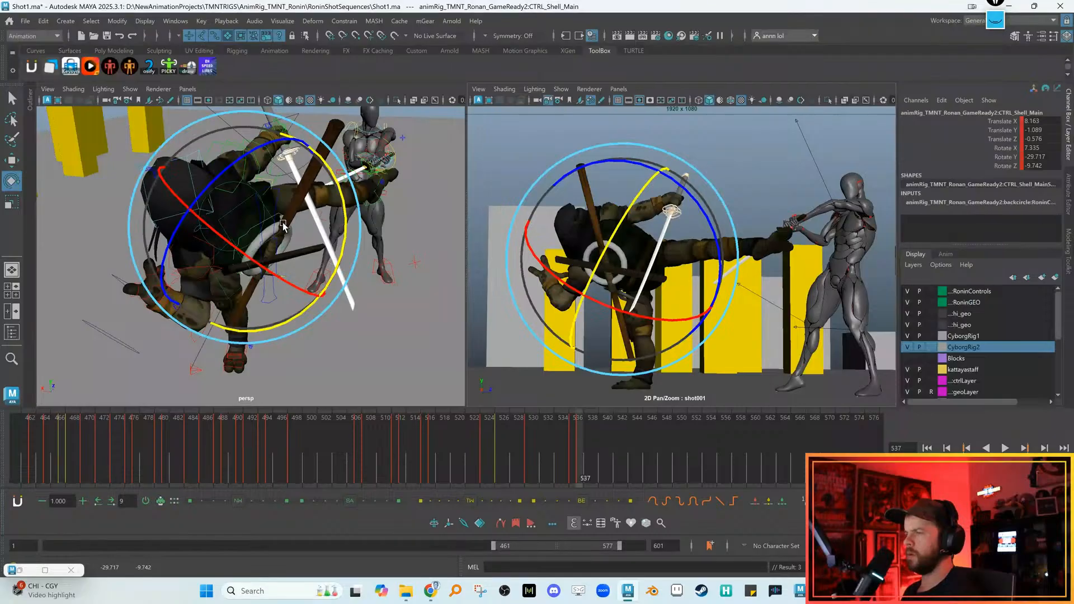
key("w")
Rotate the right FK shoulder control at frame 537 to about -212.6, -27.8, -130.8 in X, Y and Z
left_click_drag(295, 225, 263, 225, "alt")
left_click(266, 146)
left_click_drag(267, 146, 235, 168, "alt")
left_click(272, 150)
key("alt+comma")
key("alt+period")
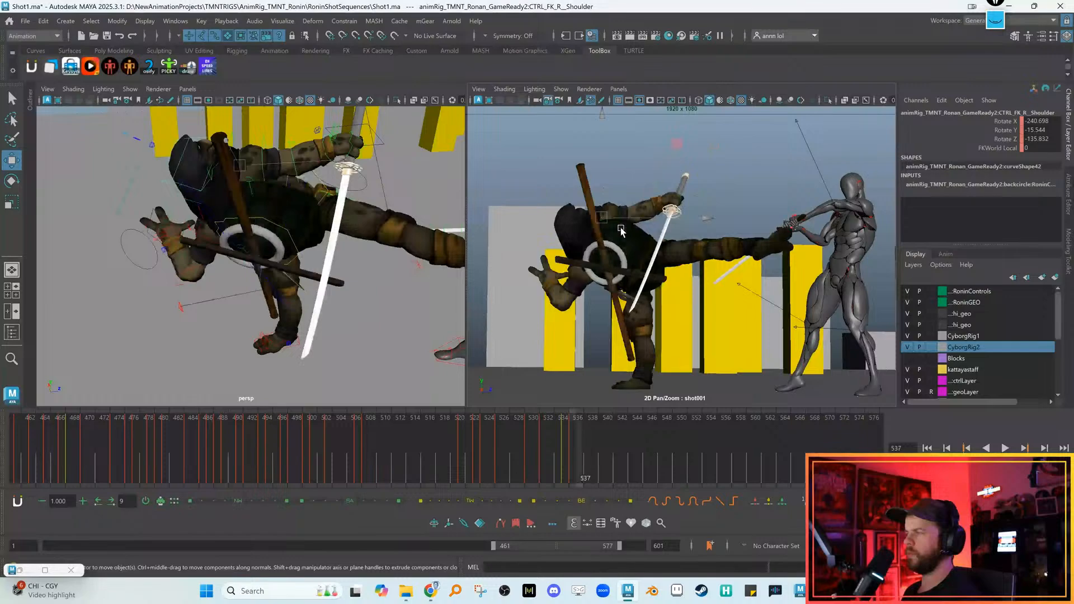
key("e")
left_click_drag(546, 246, 635, 192)
key("w")
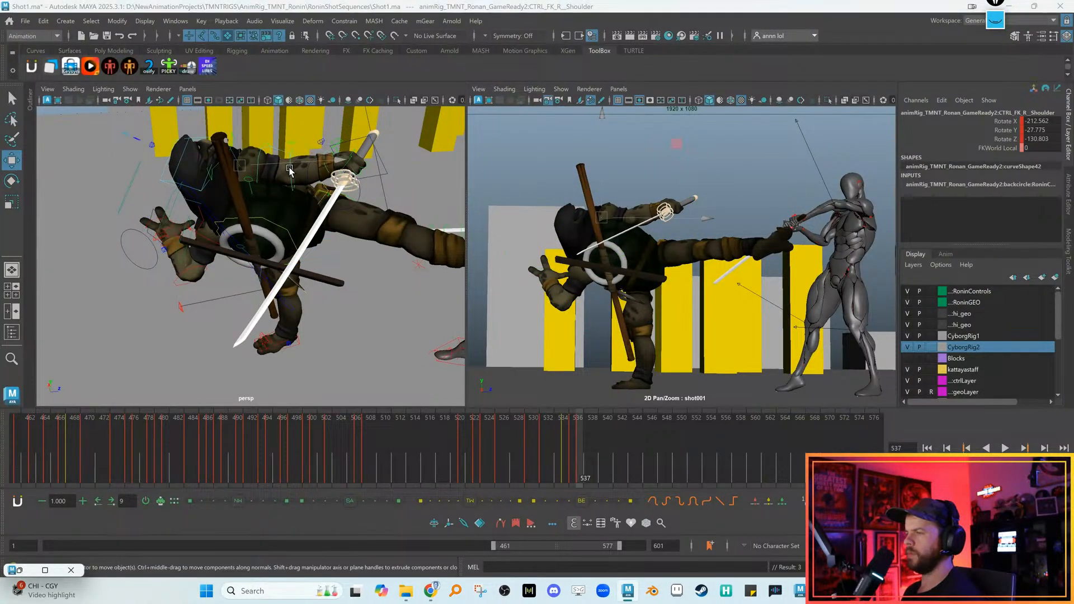
Rotate the right FK elbow control at frame 537 to about -33.2, 10.1, -10.2 and compare it with the preceding pose
left_click(290, 169)
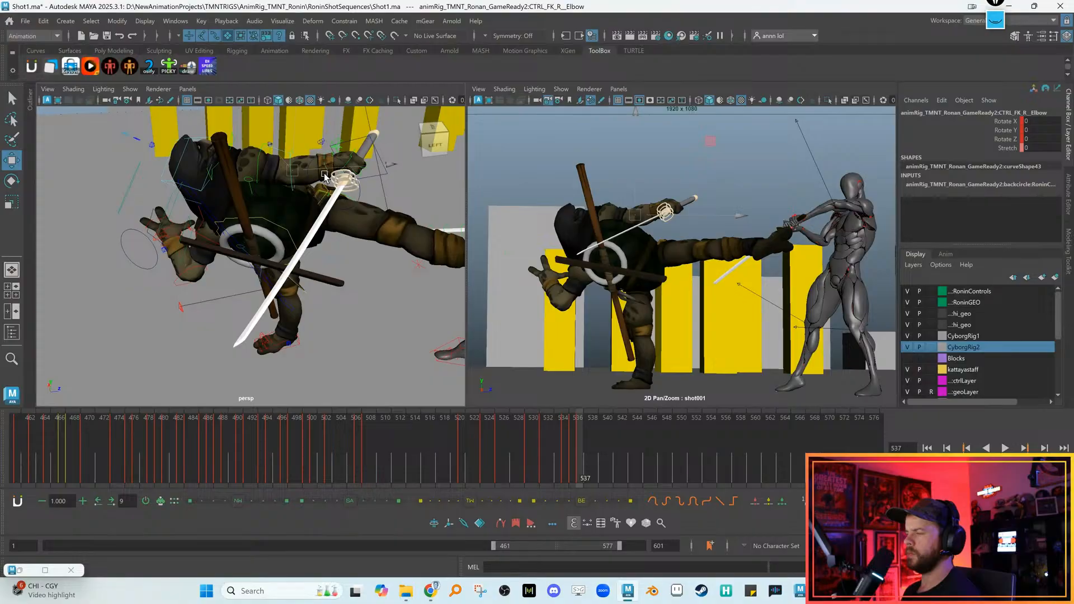
key("e")
left_click_drag(348, 221, 334, 258)
key("w")
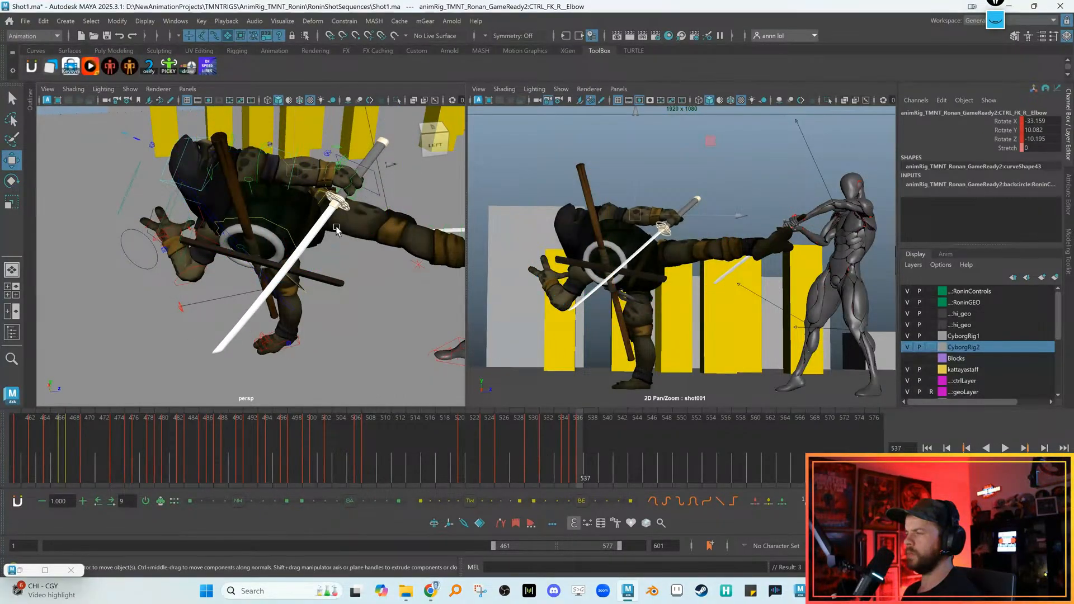
key("comma")
key("period")
key("comma")
key("period")
Rotate the right FK wrist control at frame 537 to about 22.1, 6.7, 35.5, checking the sword against the preceding poses
key("e")
left_click_drag(623, 262, 636, 281)
key("comma")
key("period")
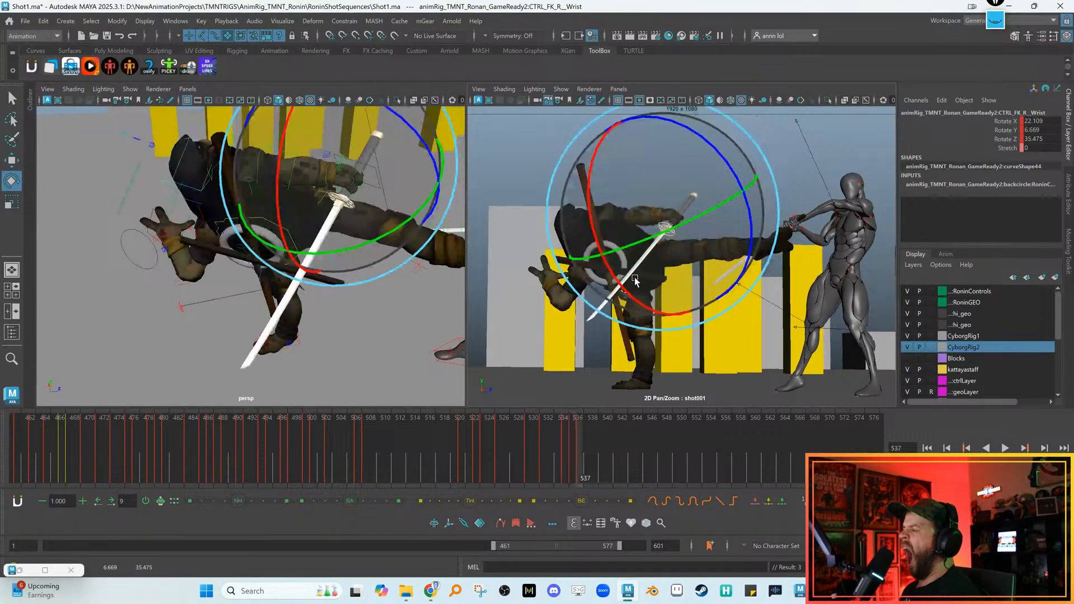
key("comma")
key("comma")
key("period")
key("period")
key("comma")
key("period")
key("w")
Rotate the left collar control at frame 537 to about 30.1, 27.3, 57.9 in X, Y and Z
left_click_drag(201, 255, 235, 243, "alt")
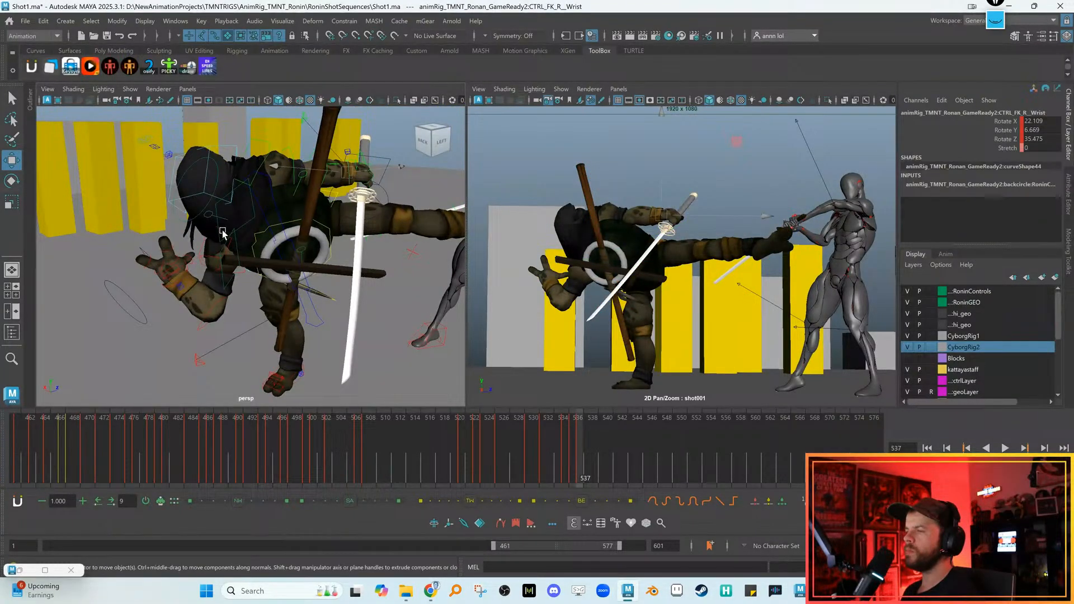
left_click(222, 234)
key("comma")
key("period")
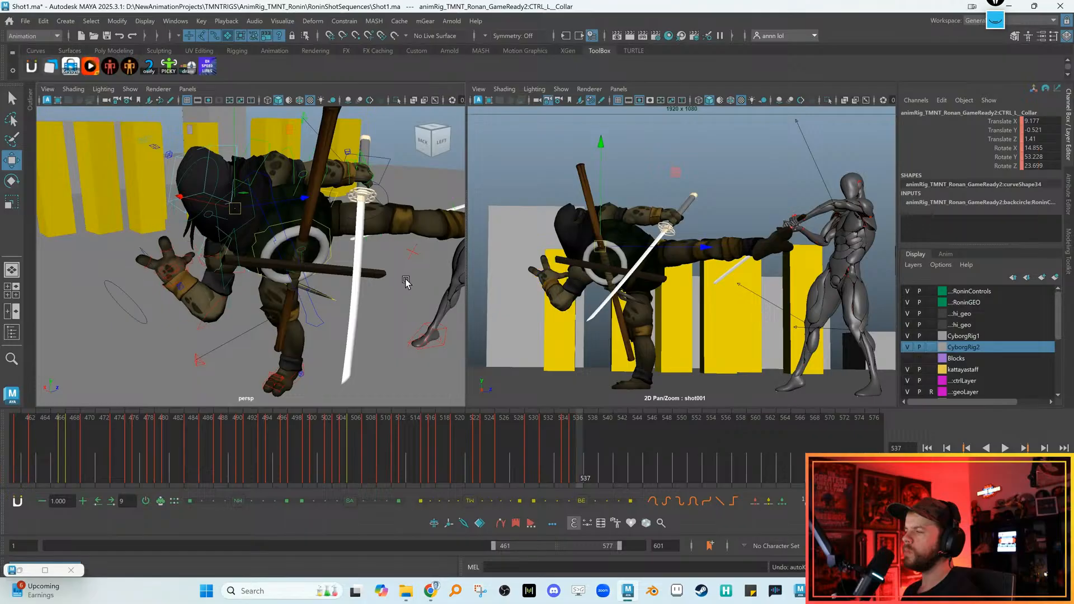
key("e")
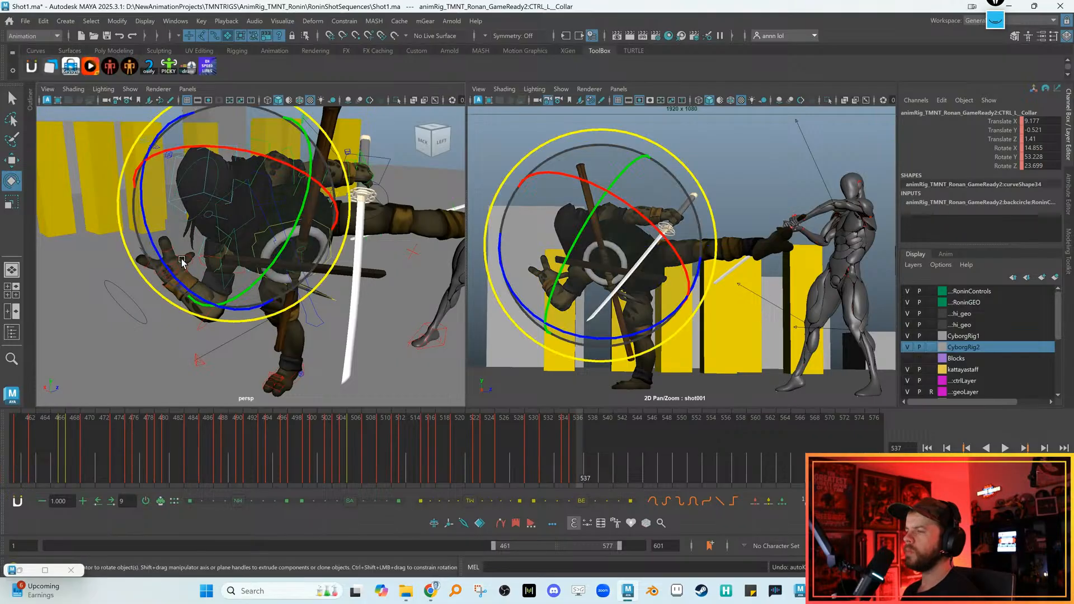
left_click(171, 224)
left_click_drag(190, 217, 200, 215)
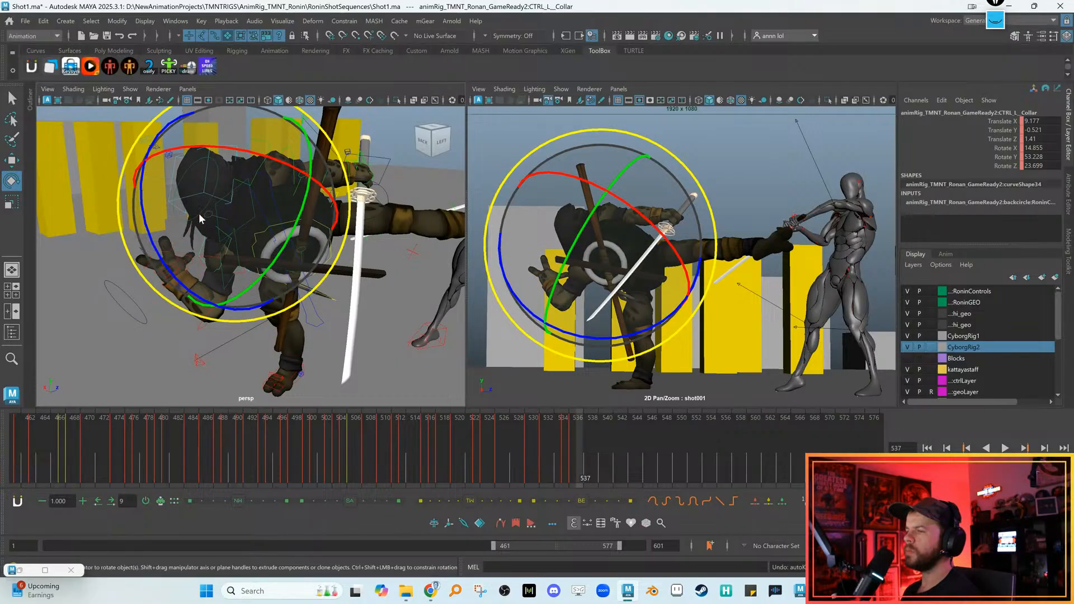
key("w")
key("e")
left_click_drag(155, 248, 172, 182)
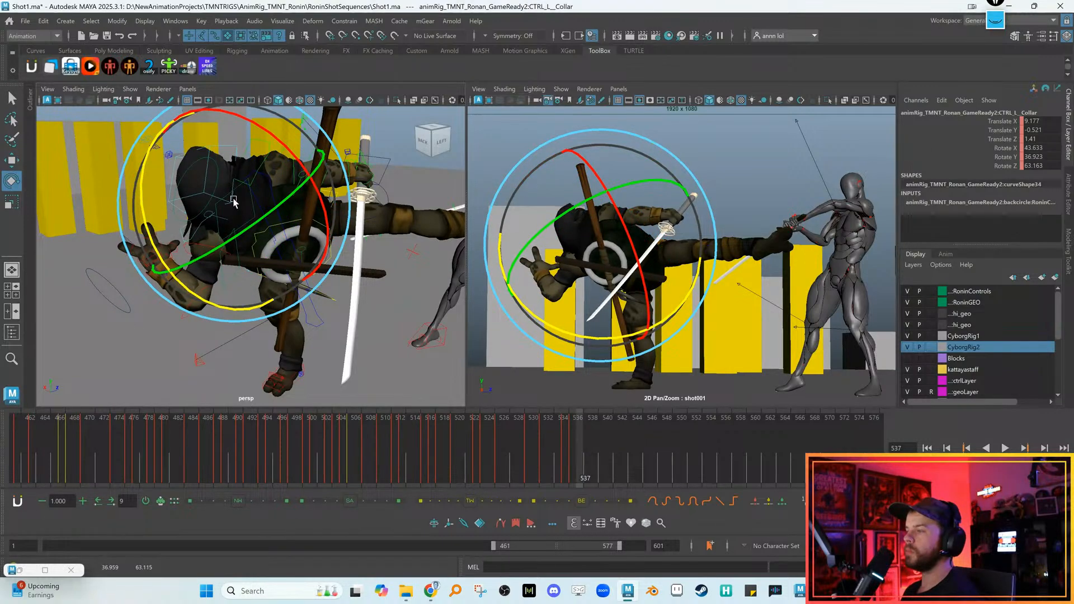
left_click_drag(589, 280, 581, 306)
key("w")
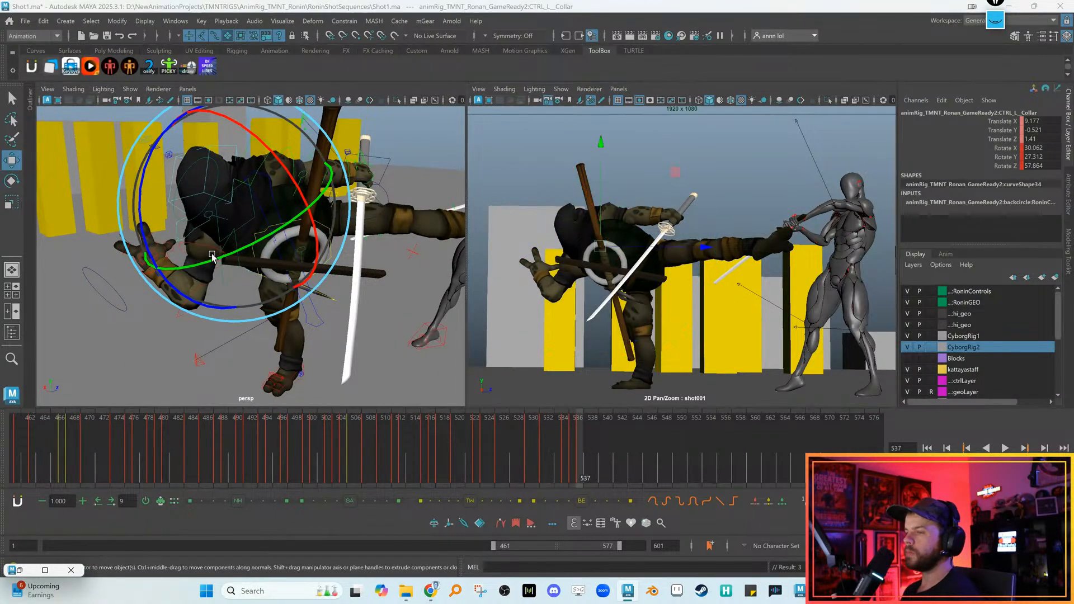
Rotate the left FK shoulder control at frame 537 to about 128.1, -11.7, -108.9 in X, Y and Z
left_click(204, 246)
key("e")
left_click_drag(193, 249, 161, 207)
left_click_drag(538, 234, 562, 252)
left_click_drag(643, 242, 657, 251)
Play back the animation to review the kick and save the scene
key("alt+v")
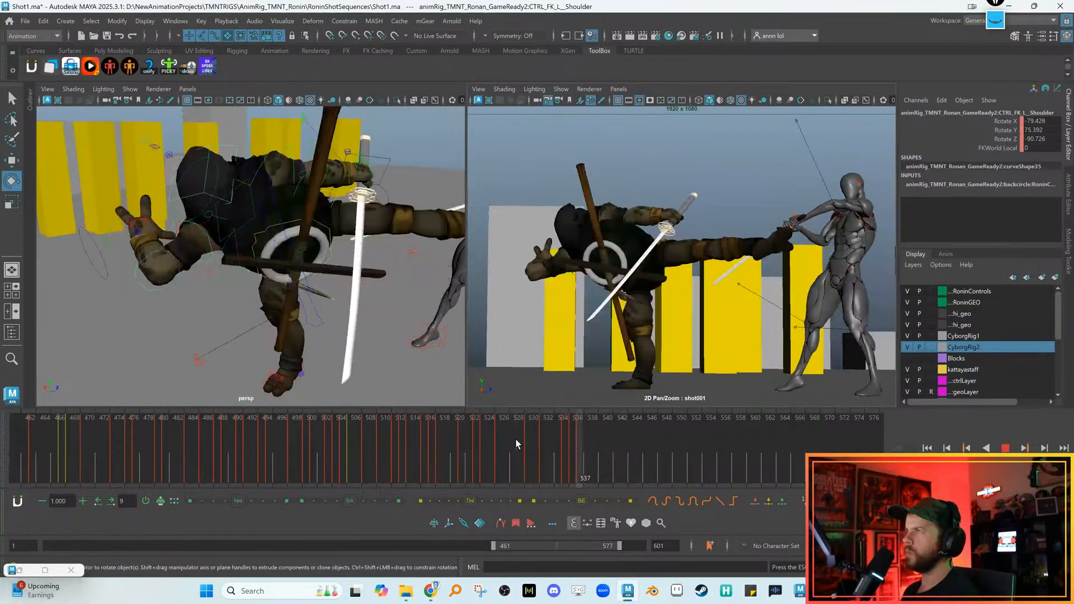
key("alt+v")
key("ctrl+s")
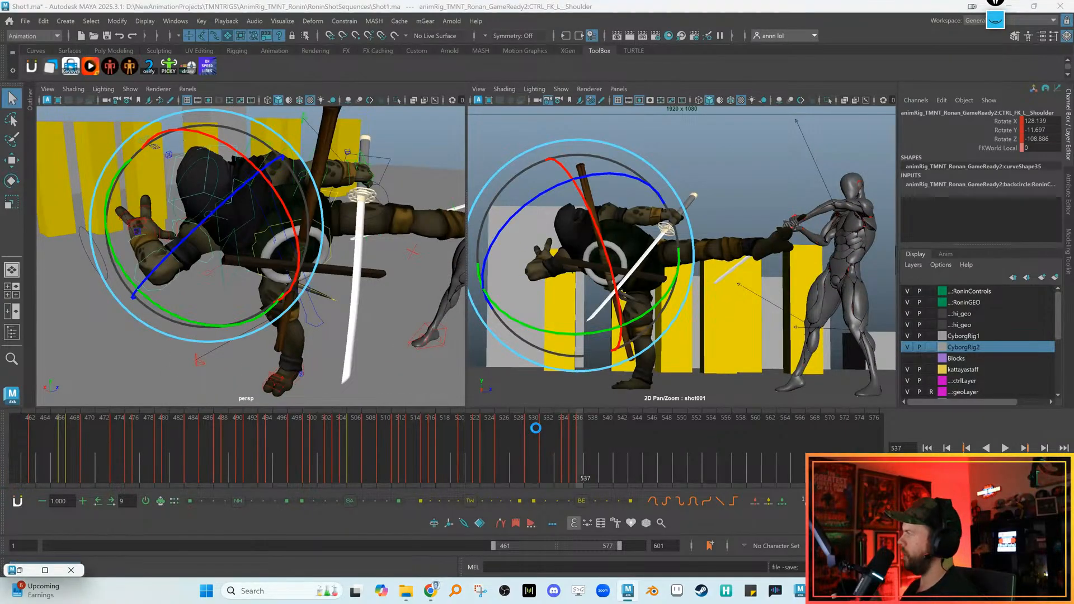
key("e")
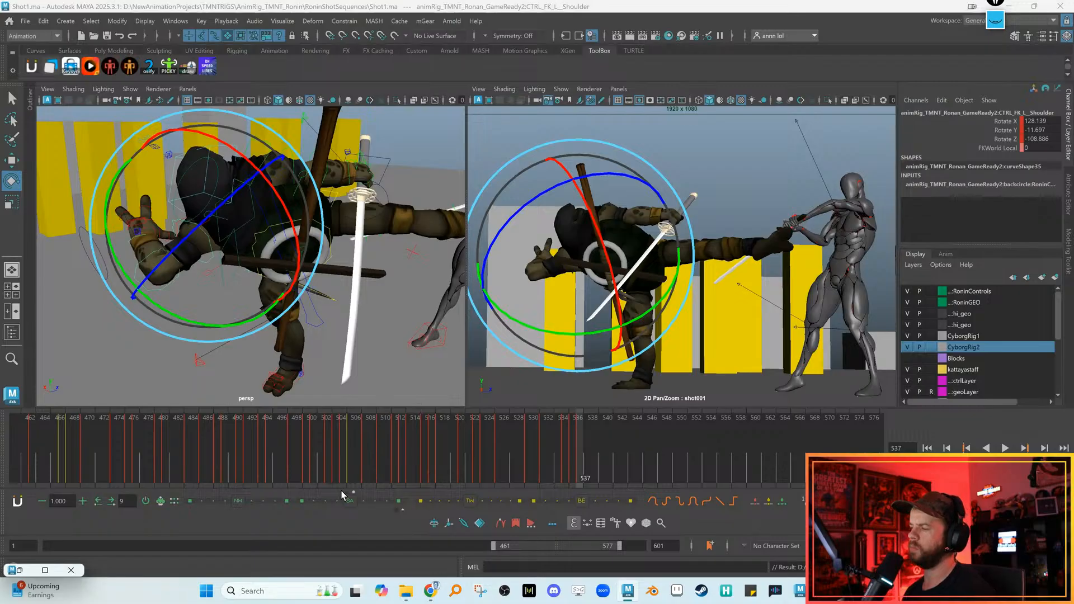
Play back the shot and step through frames 535 to 537 to examine the kick's poses
key("alt+v")
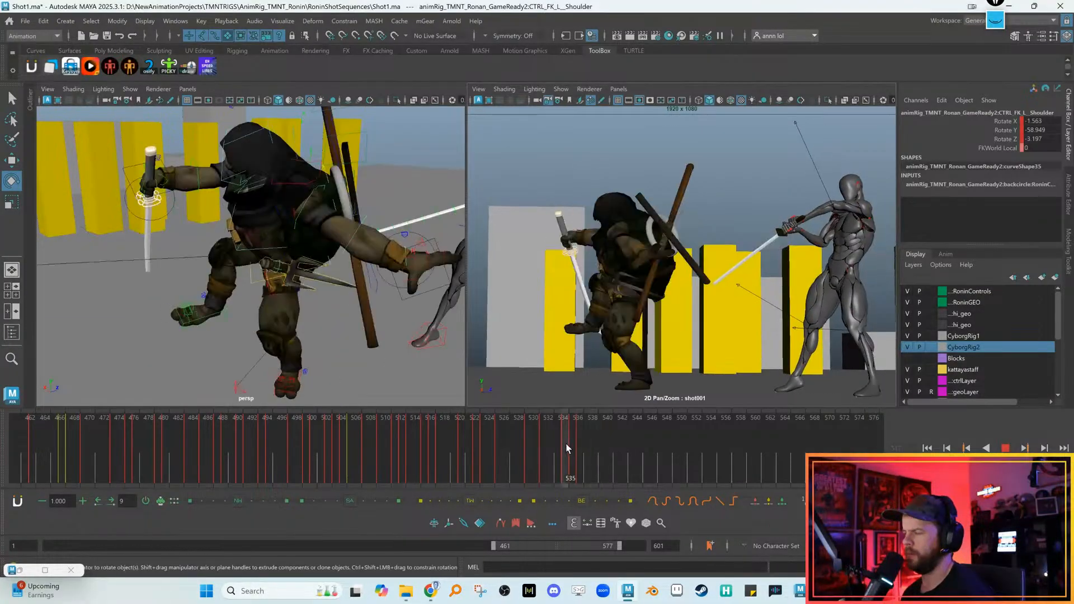
left_click(572, 443)
key("alt+period")
key("alt+period")
key("alt+comma")
key("alt+period")
key("alt+comma")
key("alt+comma")
key("alt+period")
Rotate the right foot control at frame 536 to about -141.6, 36.0, 311.7 in X, Y and Z
middle_click_drag(407, 195, 345, 225, "alt")
key("w")
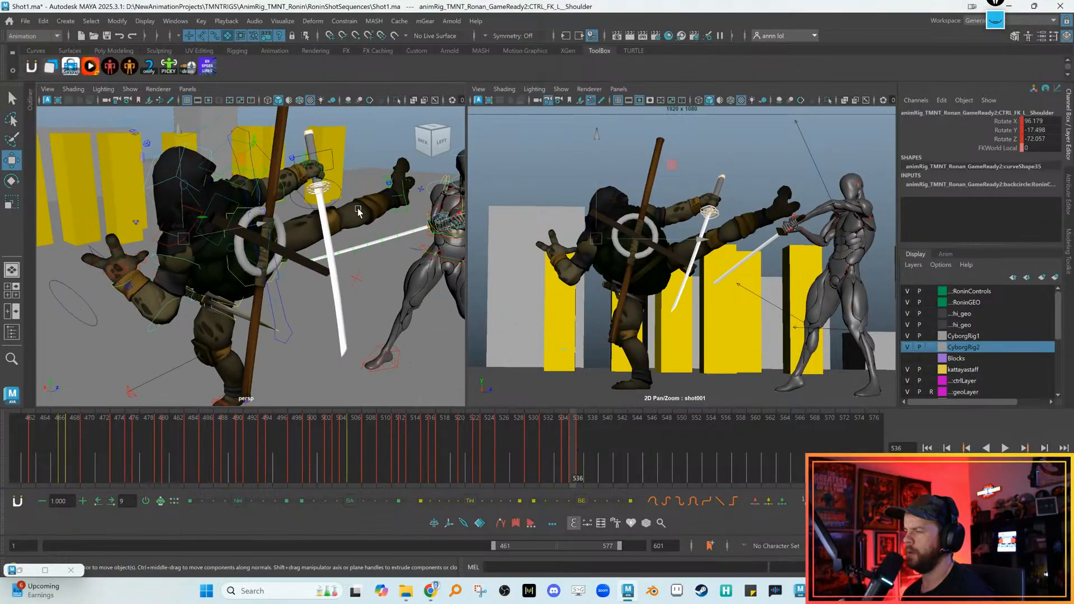
left_click(405, 197)
left_click(402, 199)
key("e")
key("alt+comma")
key("alt+period")
left_click_drag(730, 257, 819, 211)
key("w")
Reset the kicking foot's inner toe control to zero translation and rotation at frame 536
middle_click_drag(433, 246, 356, 304, "alt")
scroll(356, 305, "up", 3)
scroll(355, 305, "up", 1)
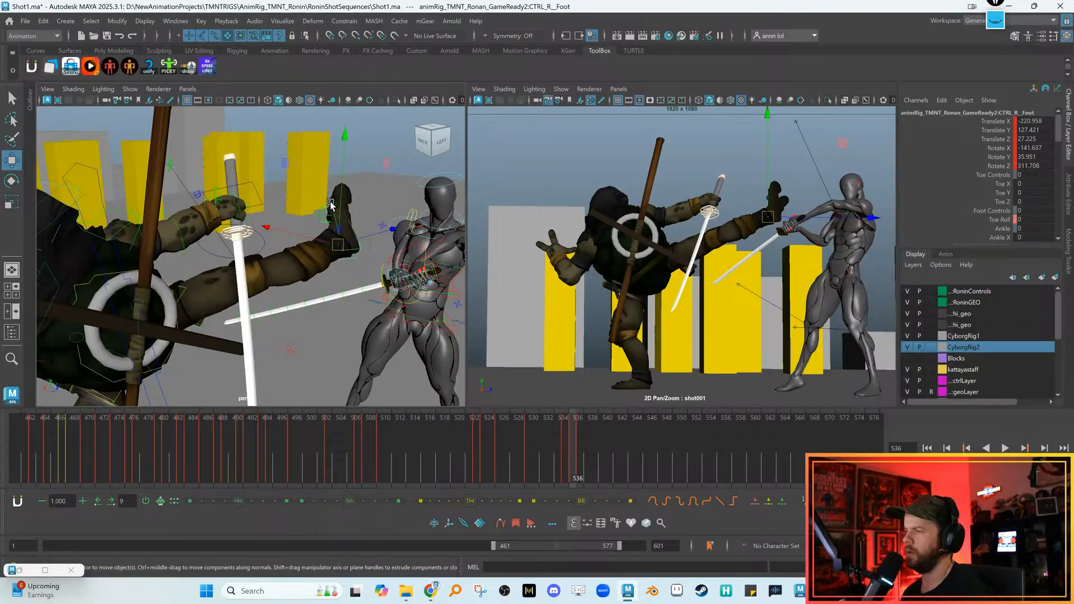
key("f")
left_click_drag(314, 207, 206, 250, "alt")
left_click_drag(349, 270, 350, 271)
left_click_drag(331, 260, 347, 279, "alt")
left_click_drag(261, 358, 276, 355, "alt")
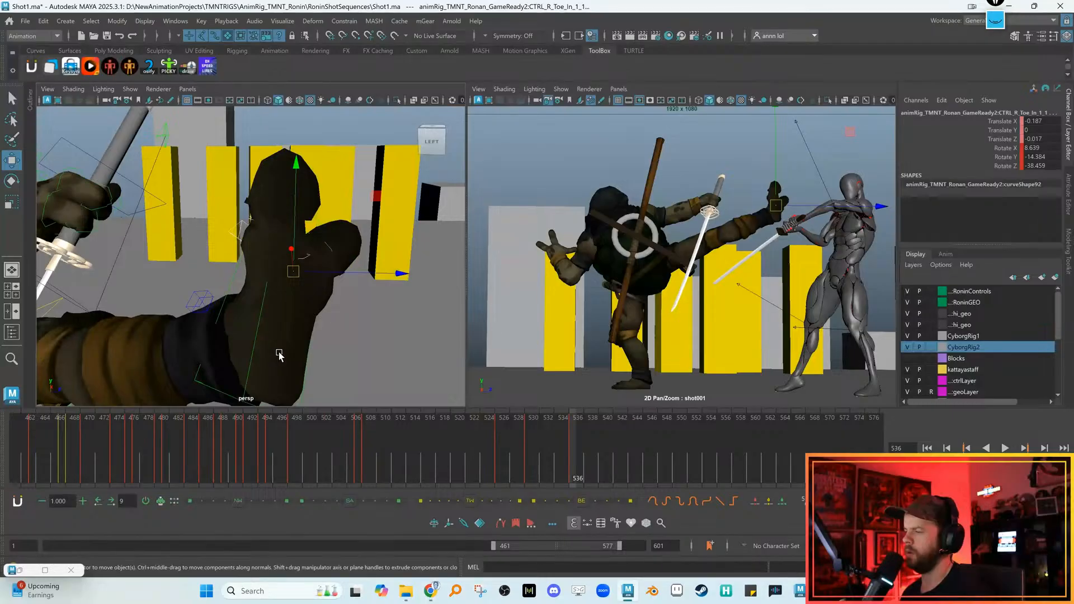
key("alt+period")
key("alt+comma")
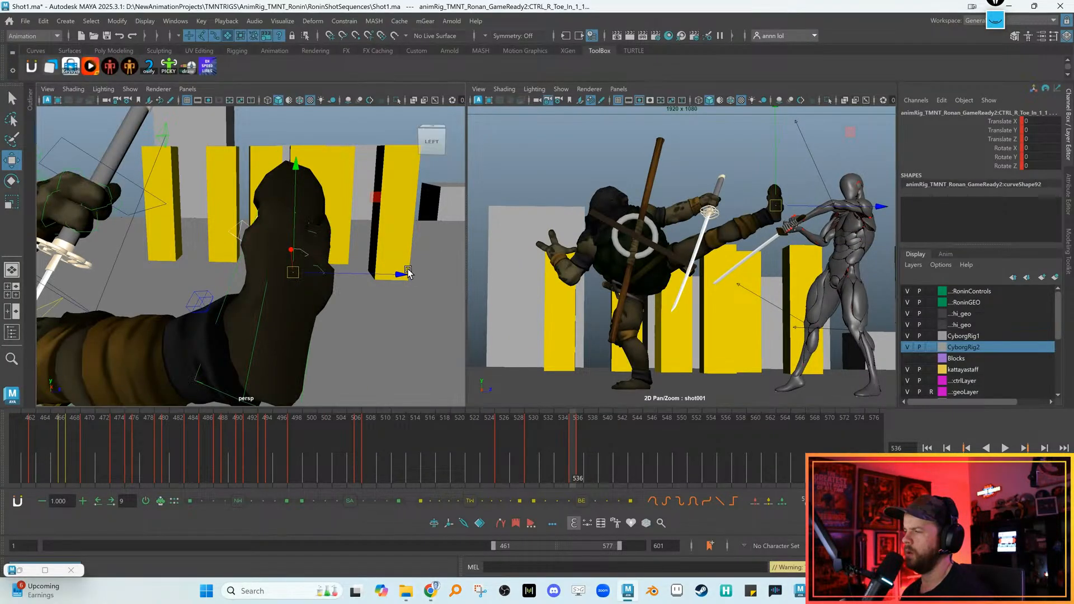
key("e")
mouse_move(378, 300)
left_mouse_down()
mouse_move(384, 286)
mouse_move(378, 303)
left_mouse_up()
key("ctrl+z")
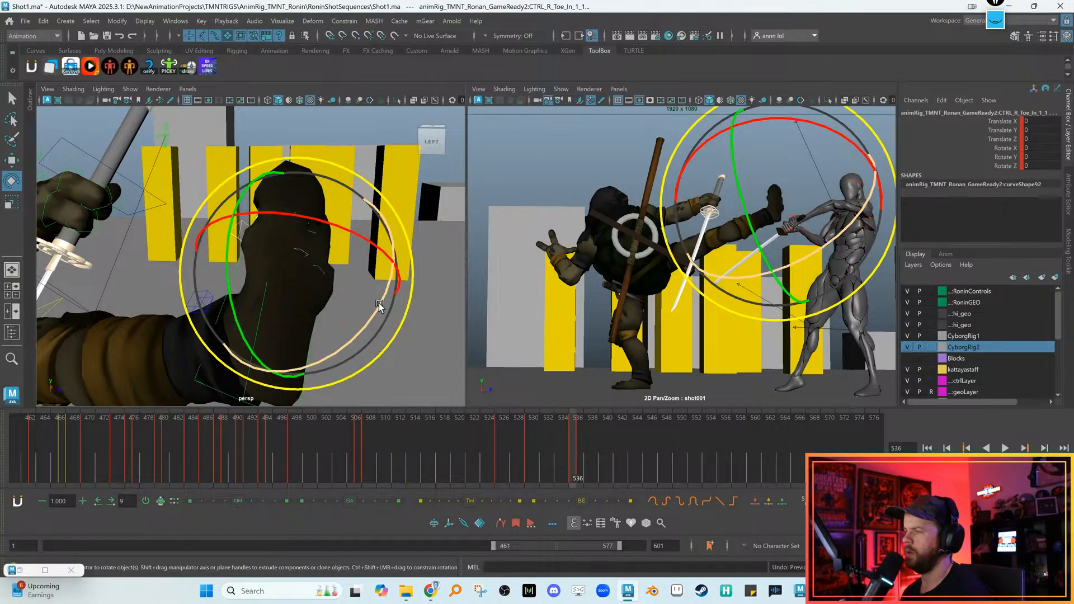
Rotate the kicking foot's outer toe control to about -12.6, 31.7, -12.8 and compare it across the neighbouring frames
left_click(395, 252)
left_click_drag(391, 252, 376, 284, "alt")
key("w")
left_click_drag(390, 212, 339, 256, "alt")
left_click(304, 263)
left_click(296, 263)
key("e")
key("alt+comma")
key("alt+period")
key("alt+period")
key("alt+period")
Play back the shot, scrub through the kick and step onward to frame 554 to examine the impact and camera movement
key("alt+v")
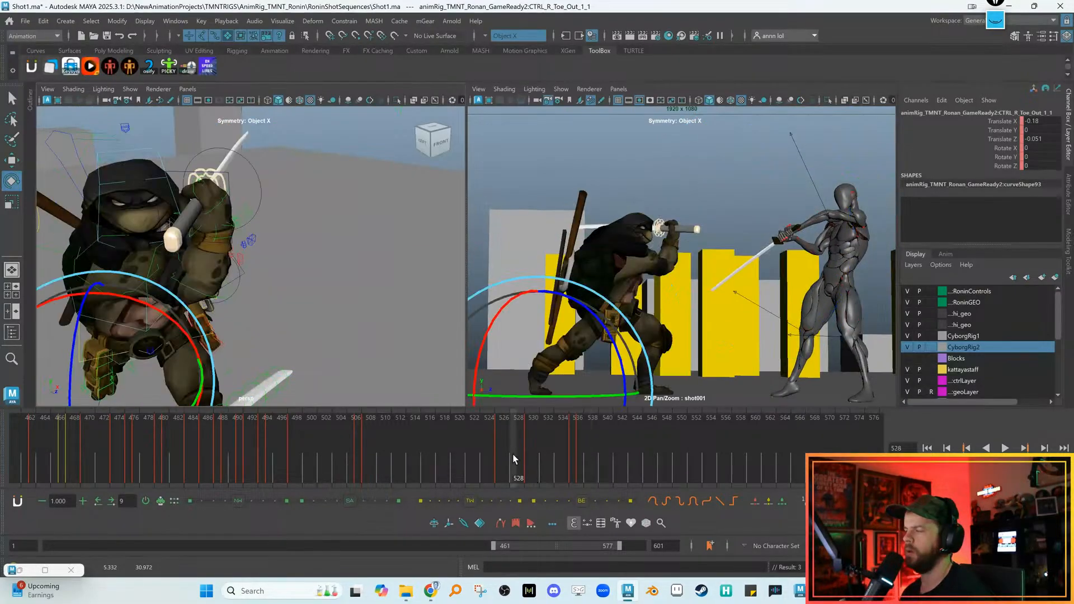
left_click_drag(511, 452, 585, 440)
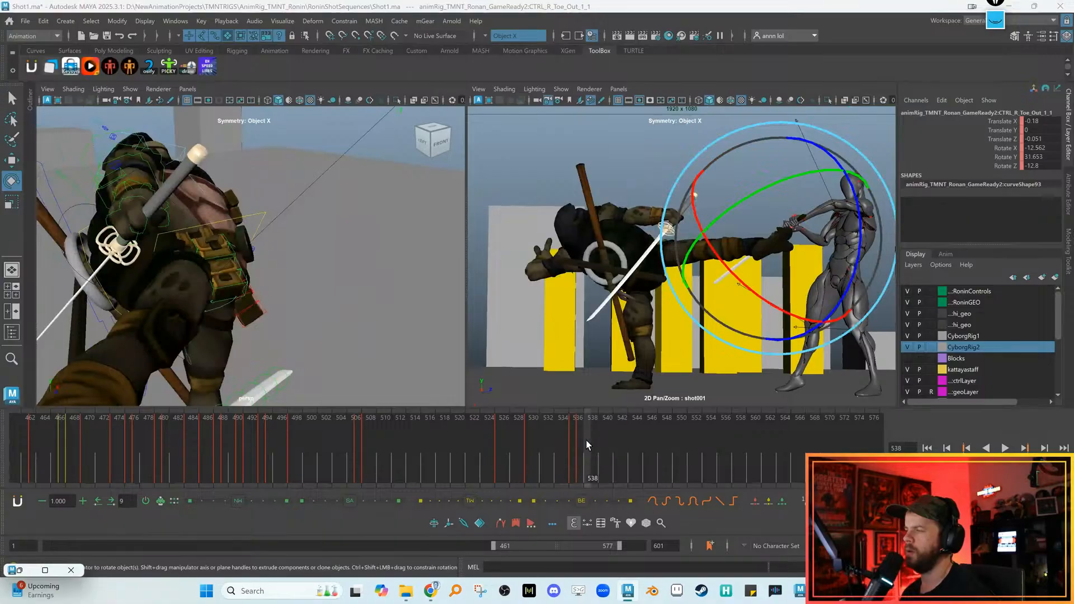
key("alt+period")
key("alt+period")
key("alt+period")
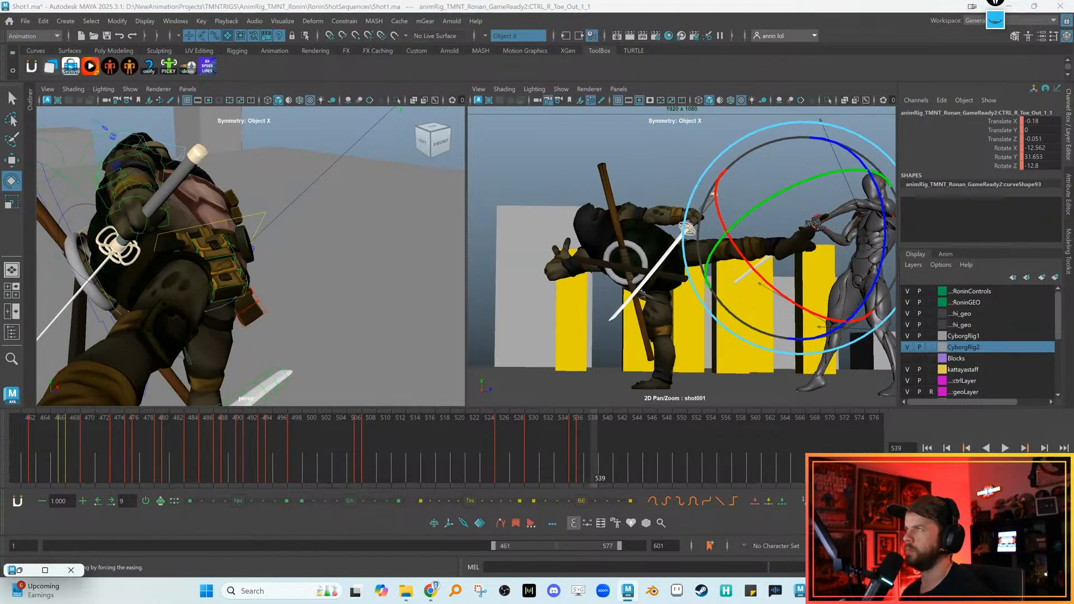
key("alt+period")
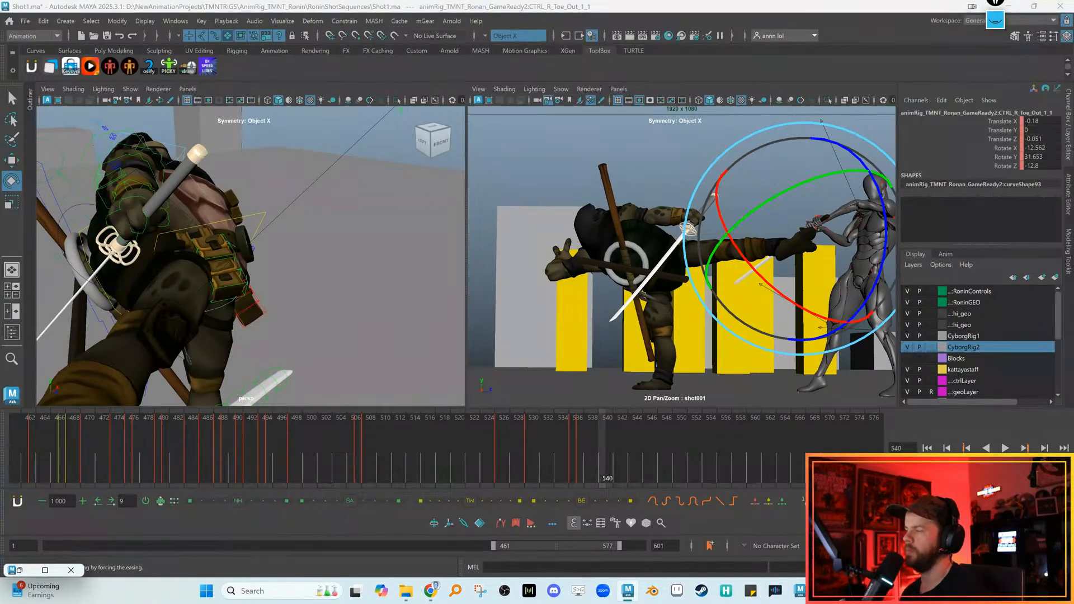
key("alt+period")
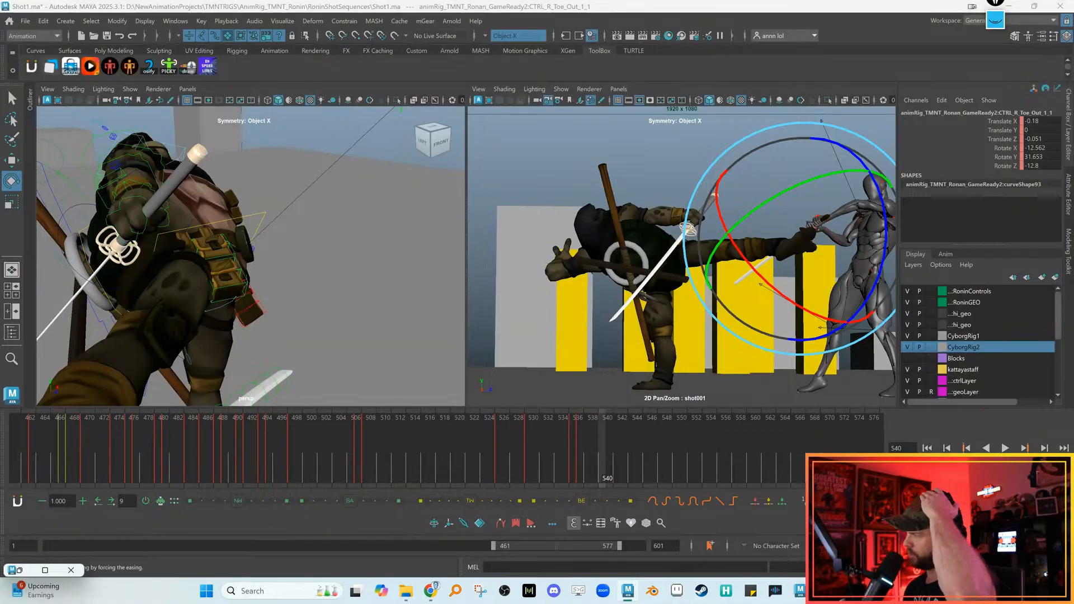
key("alt+period")
key("alt+period")
key("alt+period")
key("alt+period")
key("alt+period")
key("alt+period")
key("alt+period")
key("alt+period")
key("alt+period")
key("alt+period")
key("alt+period")
key("alt+period")
key("alt+period")
key("alt+period")
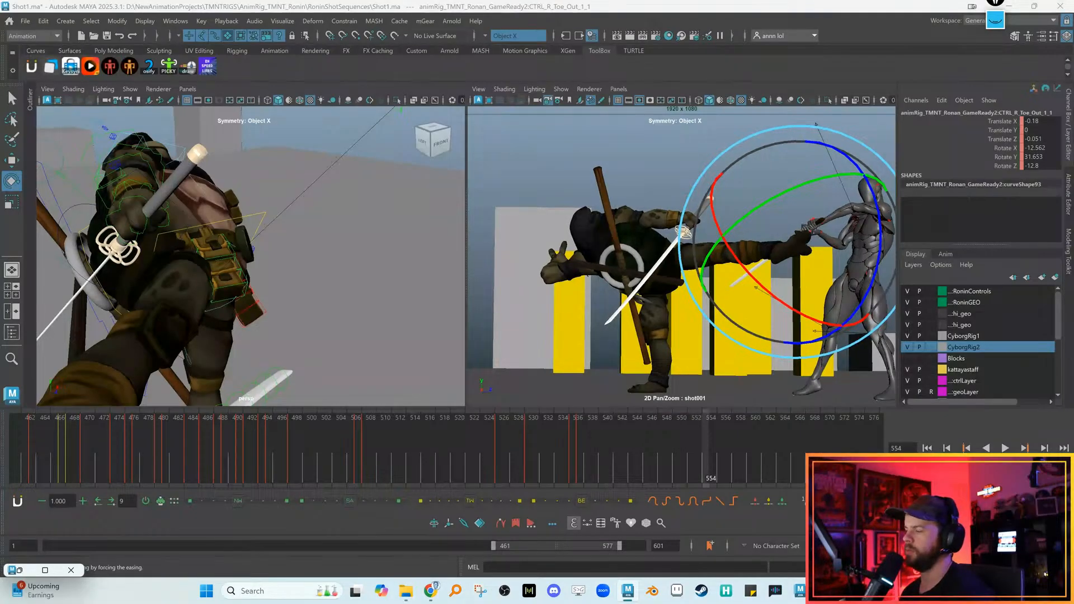
left_click_drag(543, 468, 597, 458)
Try moving the body control to about -334.3, 33.3, -25.8 at frame 540 and rotating it freely
left_click(606, 461)
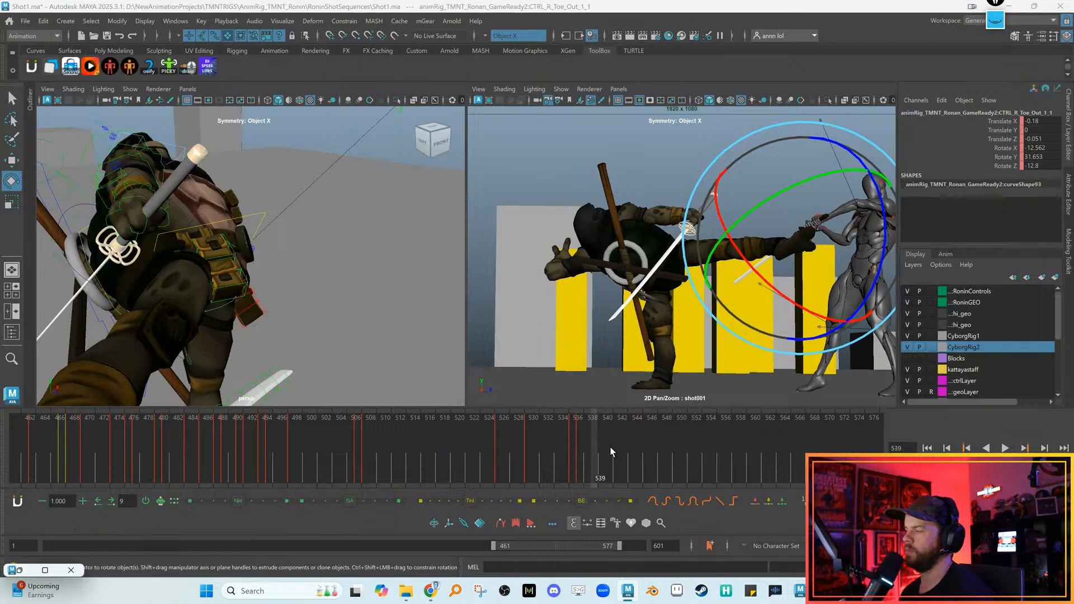
left_click_drag(349, 358, 316, 222, "alt")
left_click(346, 166)
key("w")
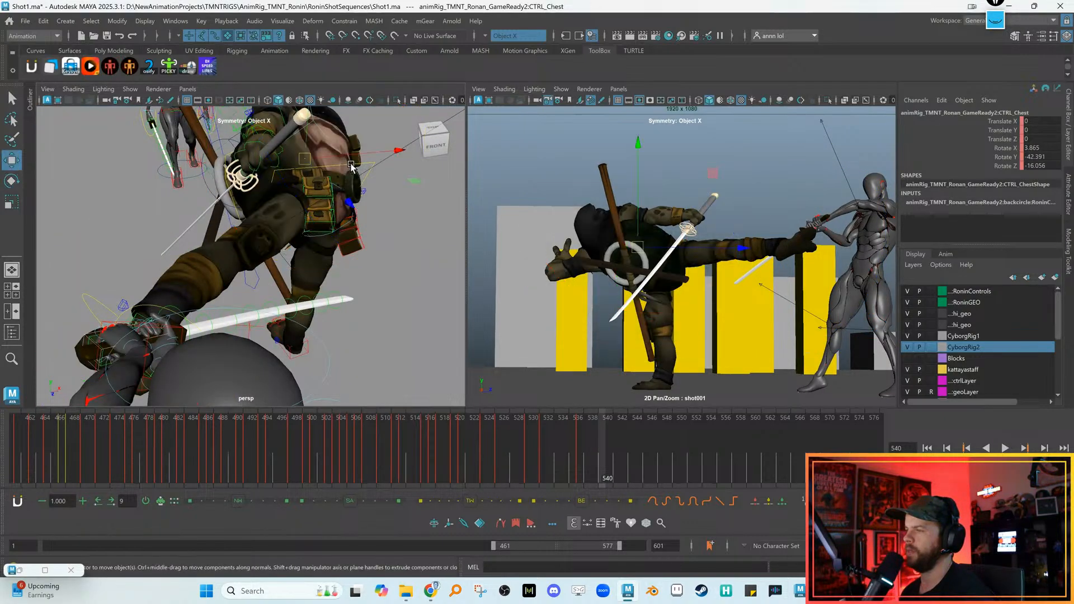
left_click(687, 259)
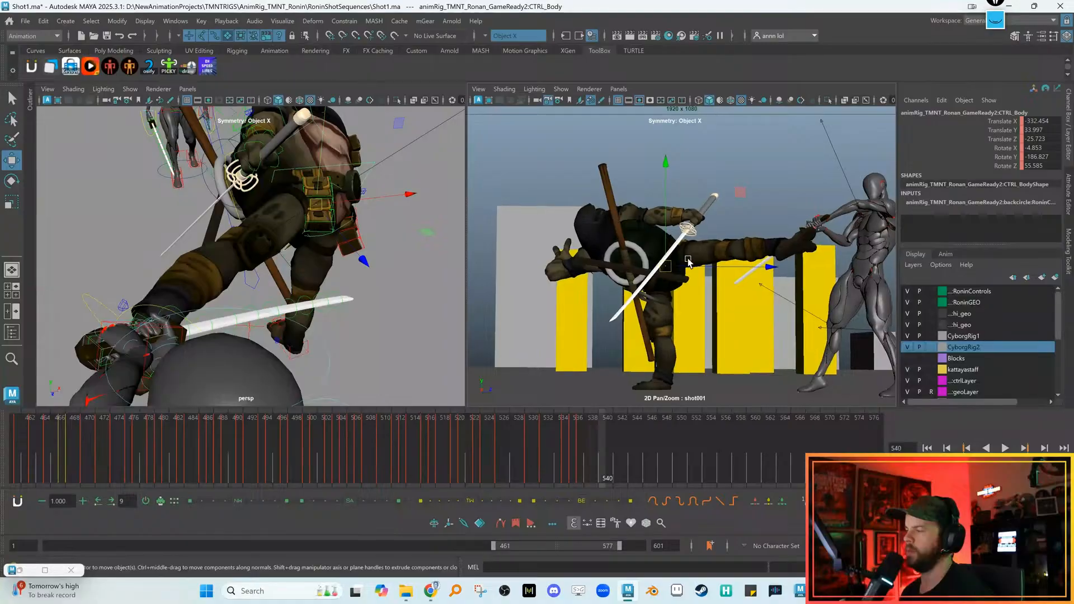
left_click_drag(668, 268, 664, 268)
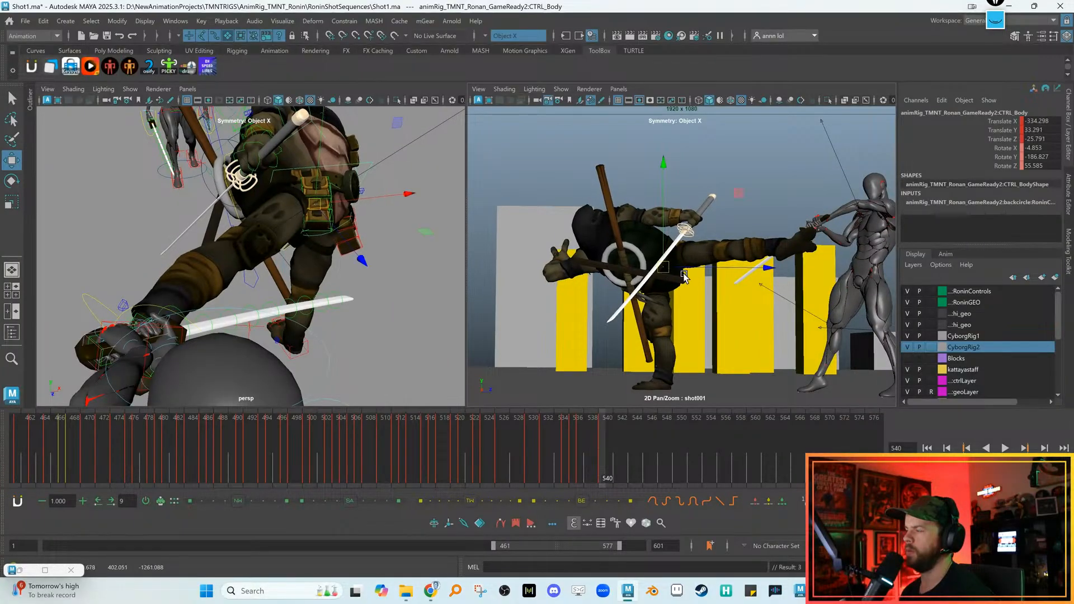
key("e")
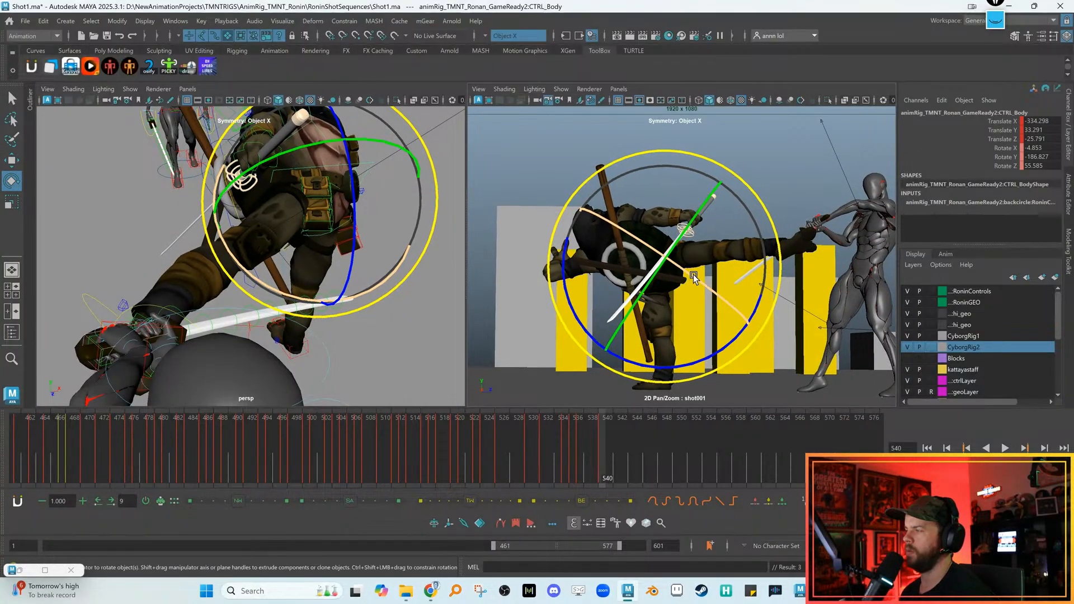
left_click_drag(683, 313, 629, 307)
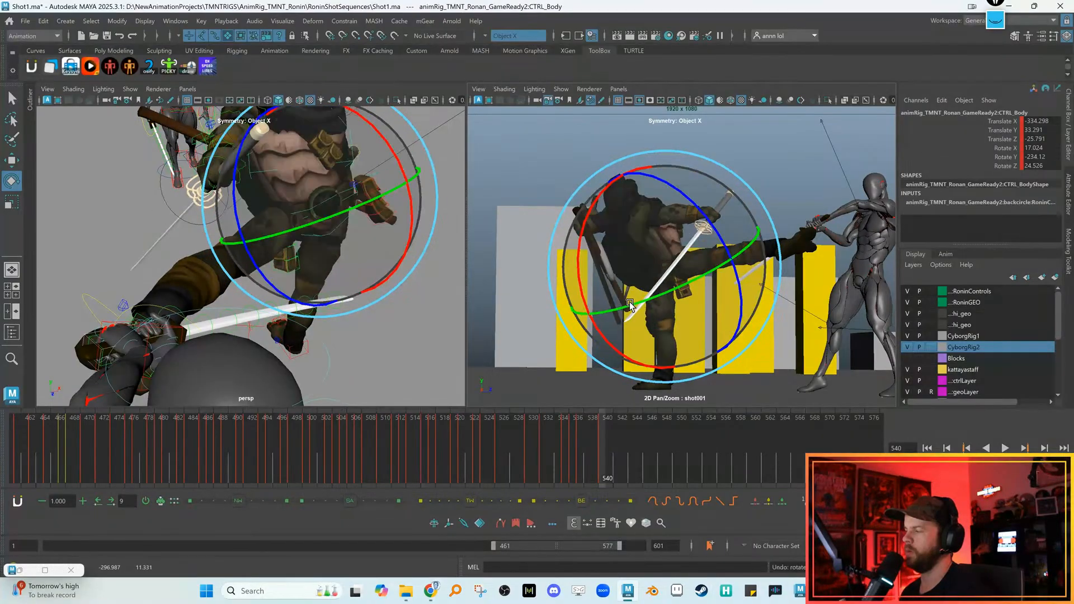
Reset the body control's translation and rotation to zero at frame 540 and compare the pose with the preceding frames
key("alt+r")
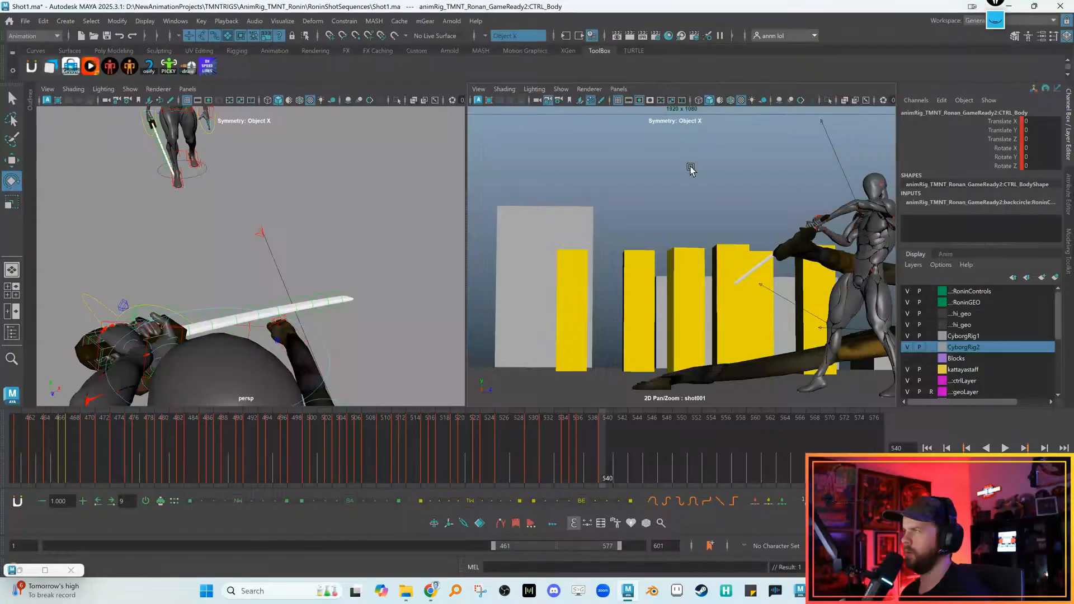
key("alt+comma")
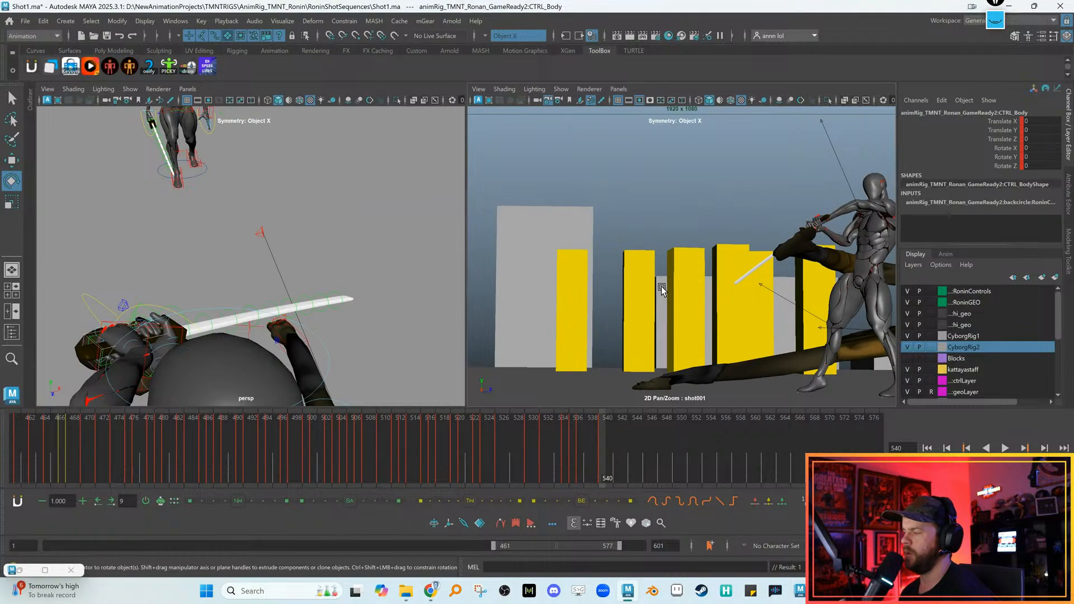
key("w")
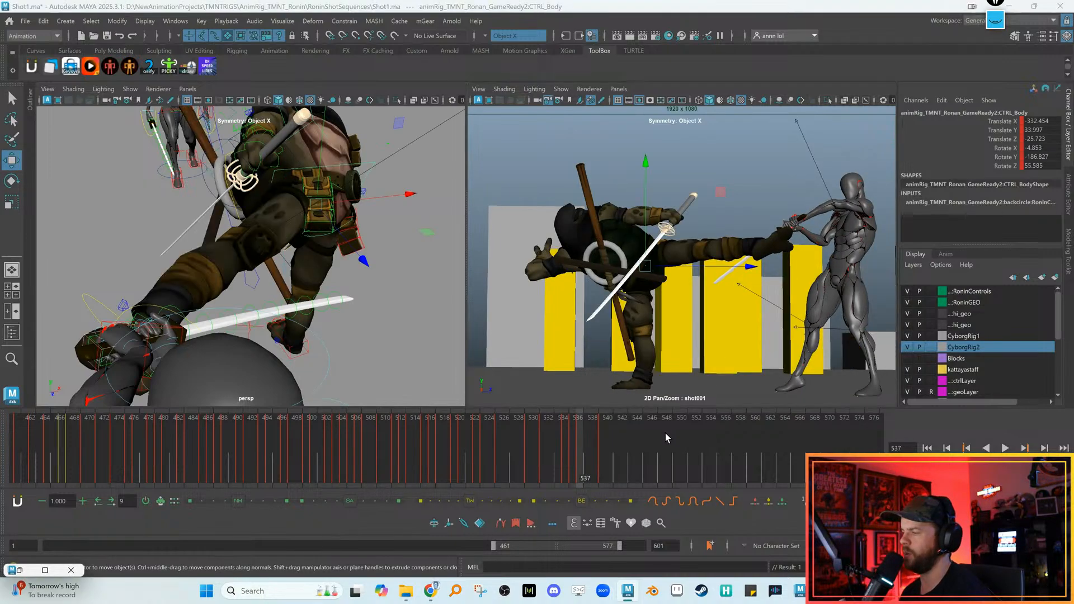
key("alt+comma")
key("alt+comma")
key("alt+comma")
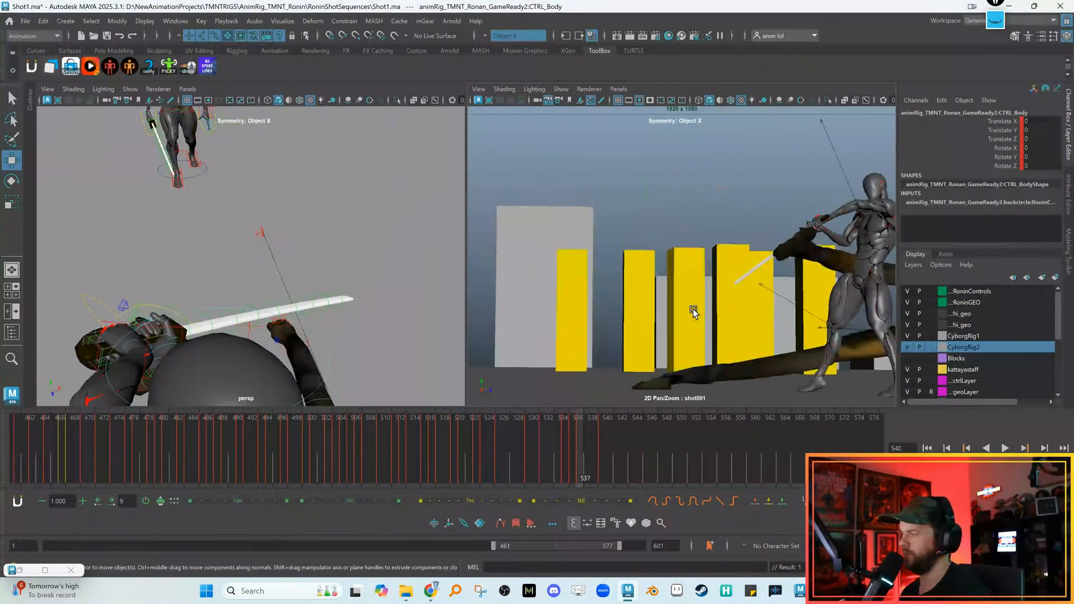
key("alt+period")
key("alt+period")
key("alt+period")
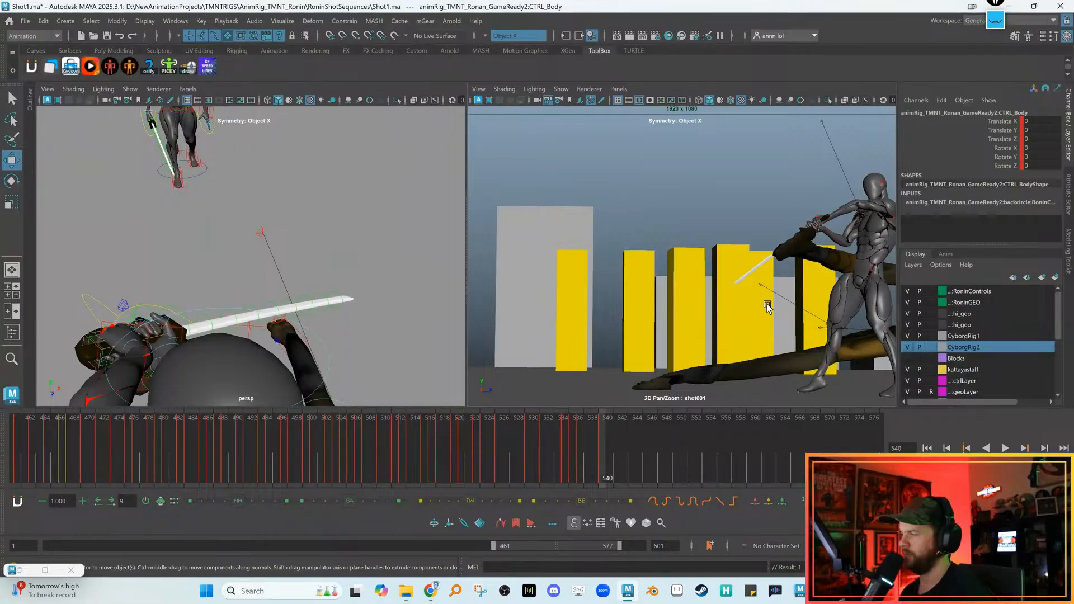
key("backslash")
key("alt+comma")
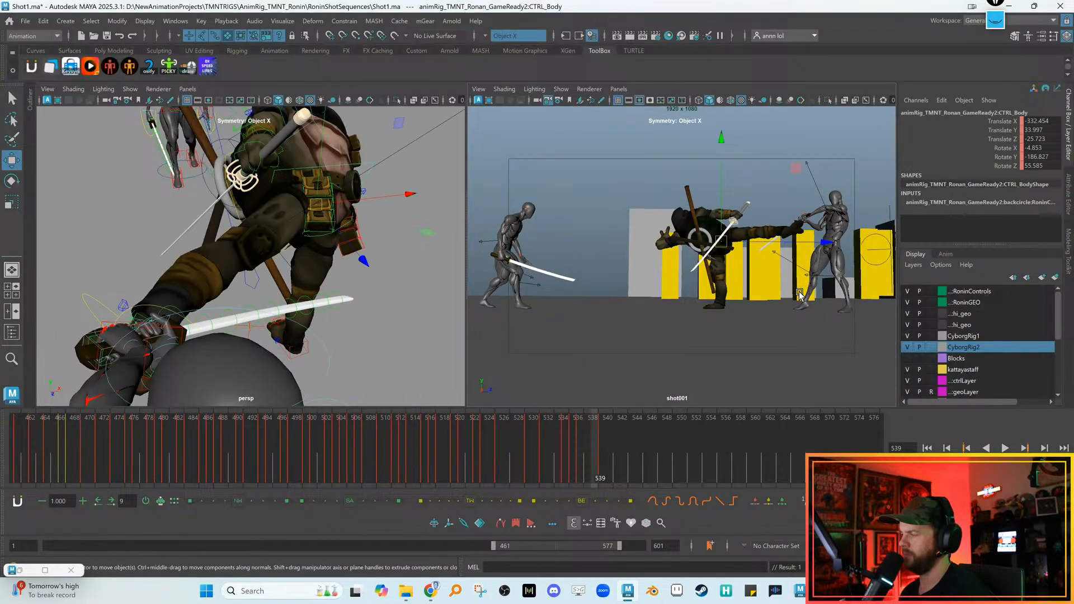
key("alt+period")
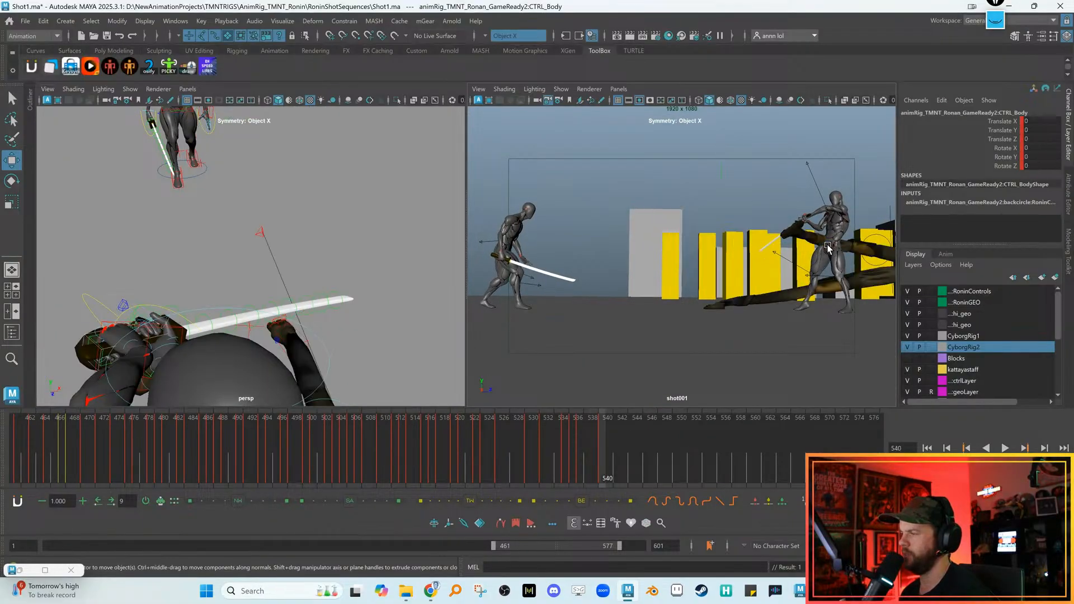
Move the body control to -369.5 in X at frame 540 and rotate it to about 5.2, 28.1, -7.4
left_click_drag(282, 303, 246, 224, "alt")
left_click_drag(364, 259, 115, 266)
key("alt+comma")
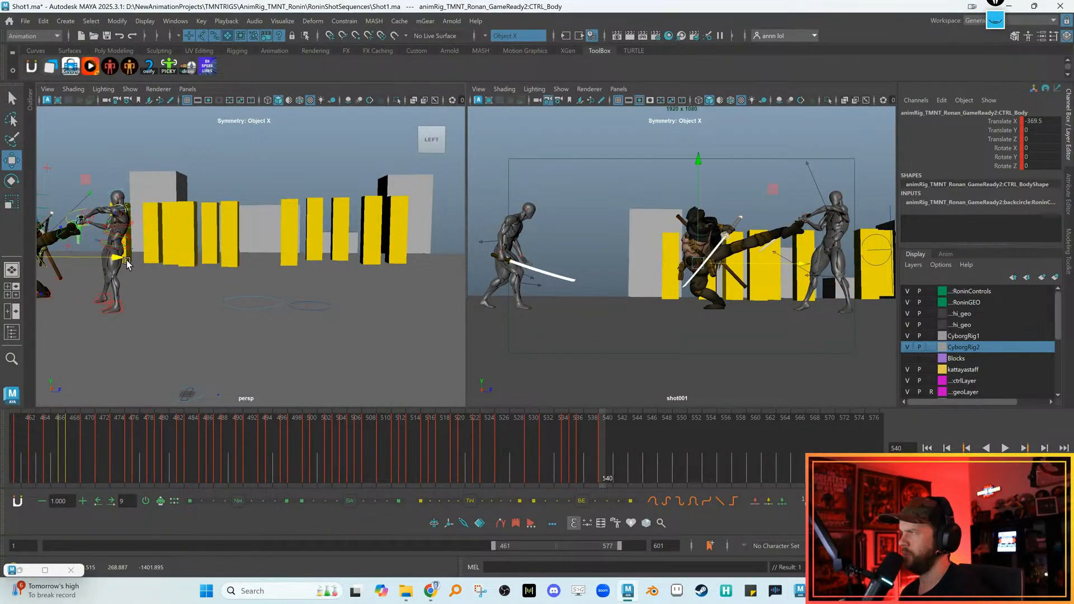
key("backslash")
scroll(741, 270, "up", 3)
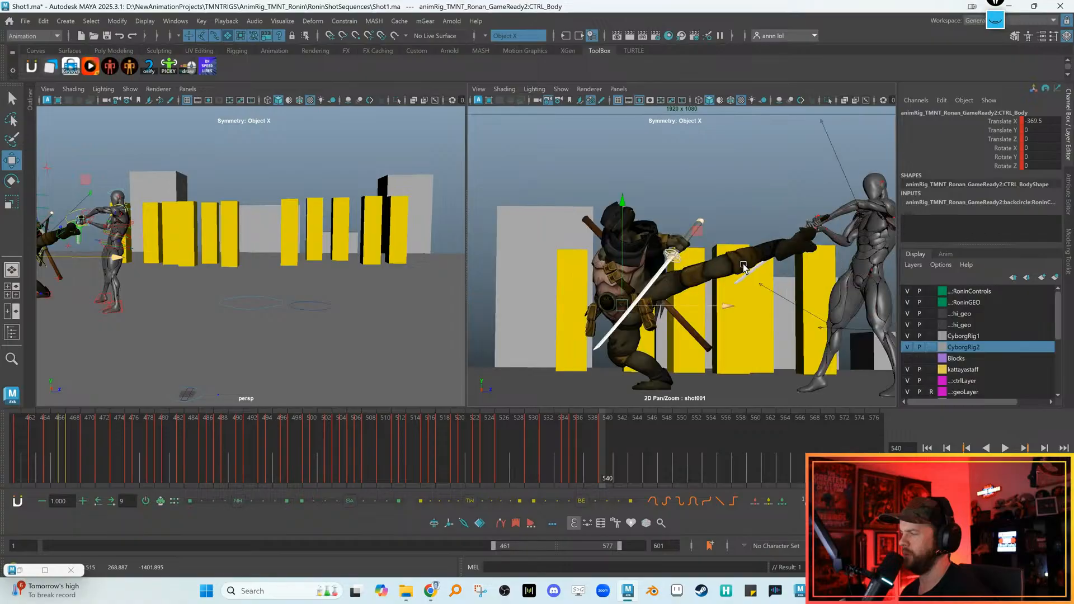
key("alt+period")
key("e")
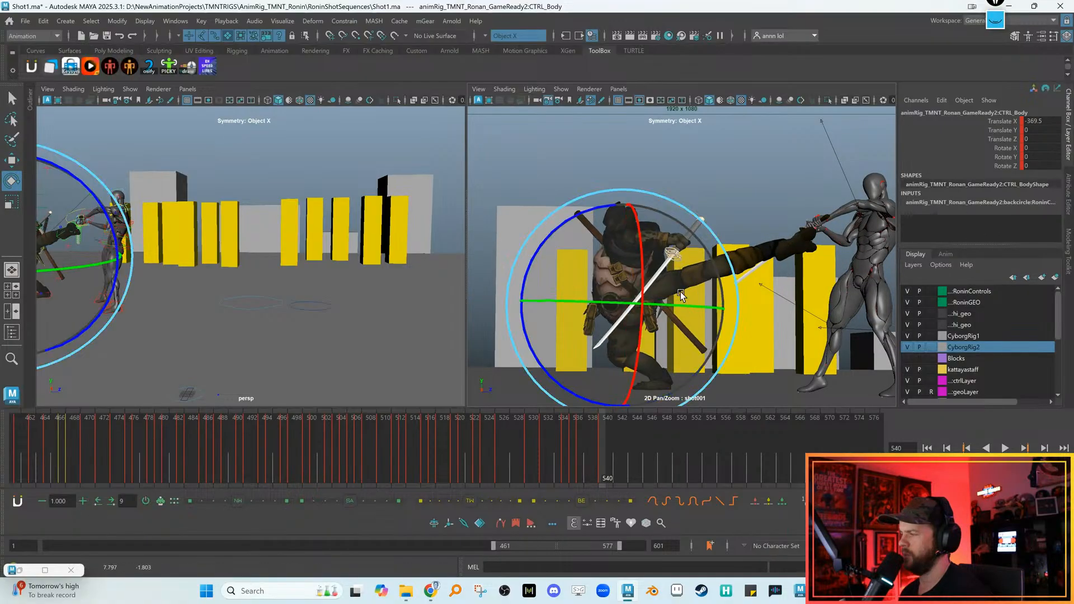
key("alt+comma")
key("alt+period")
key("alt+comma")
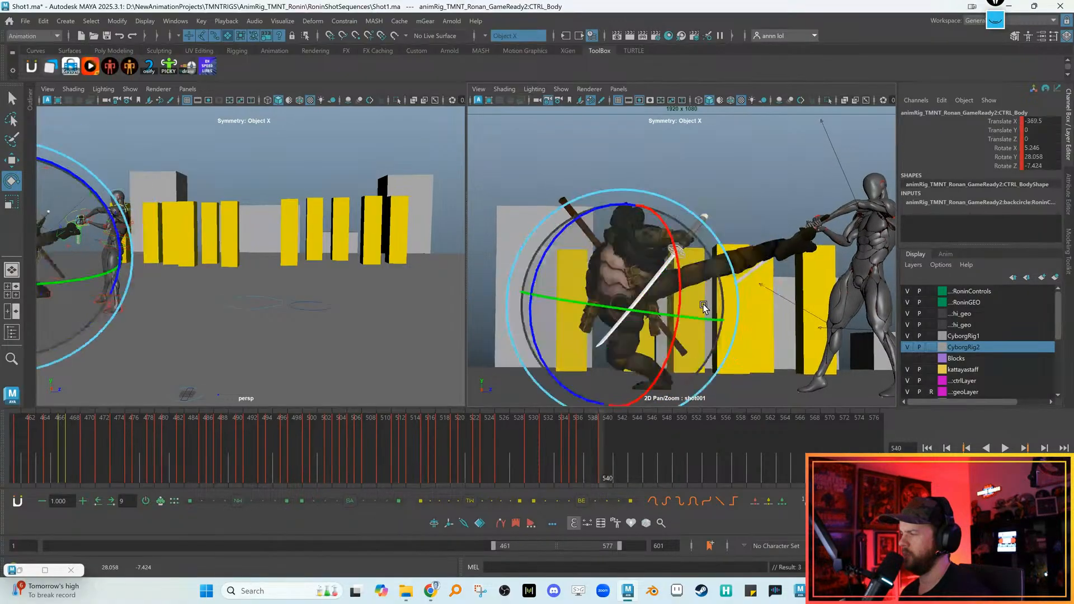
Shift the body control to about -345.3, 0.2, 0.3 and rotate it to about 11.8, 34.2, -15.2
key("alt+period")
key("w")
left_click_drag(621, 304, 660, 305)
key("e")
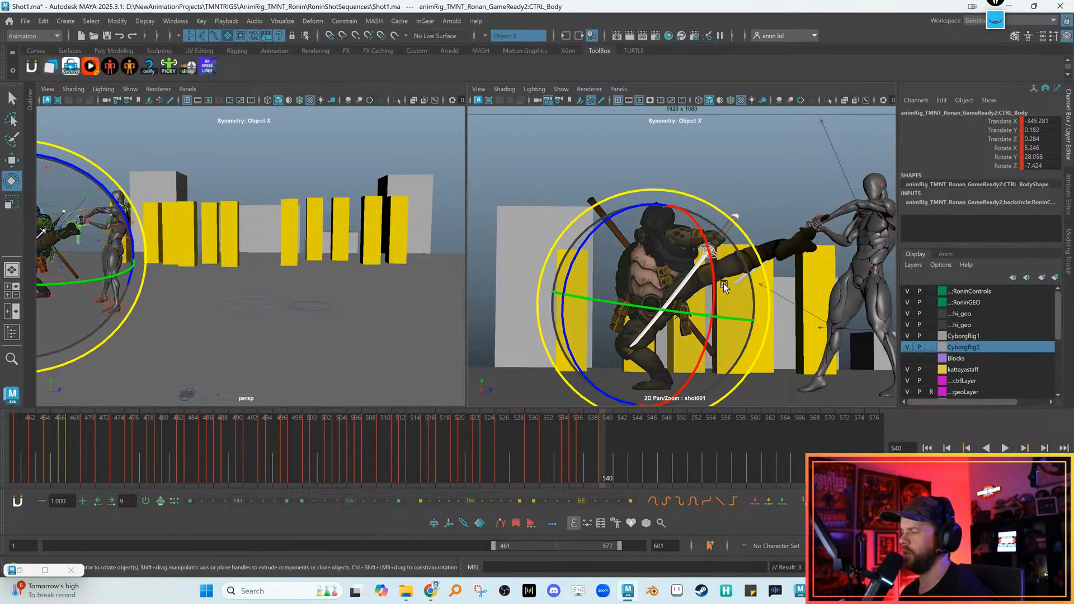
left_click_drag(601, 268, 606, 266)
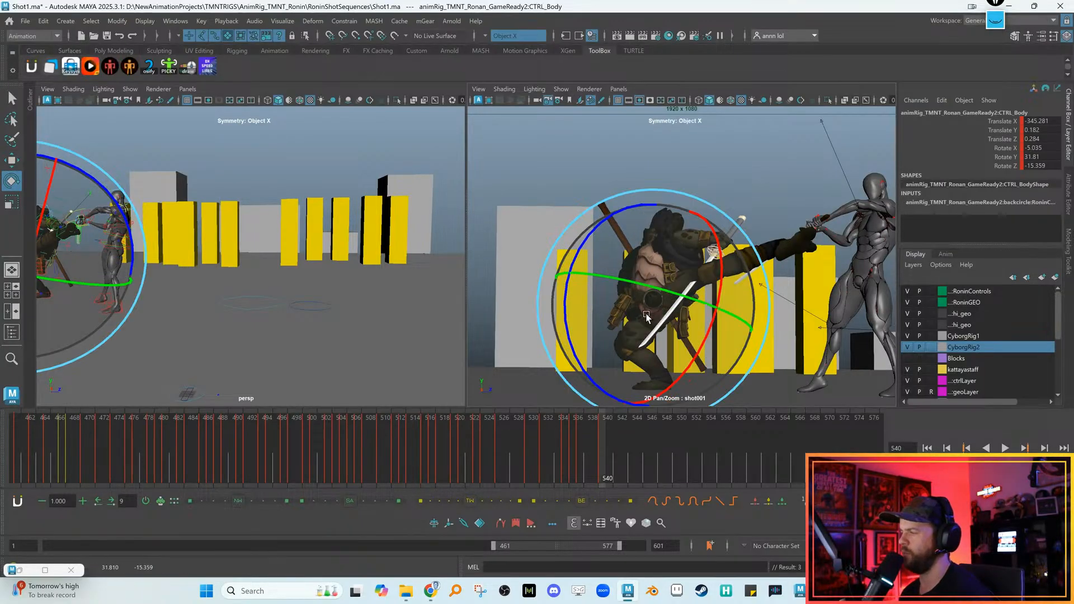
left_click_drag(643, 344, 649, 334)
left_click_drag(659, 278, 662, 274)
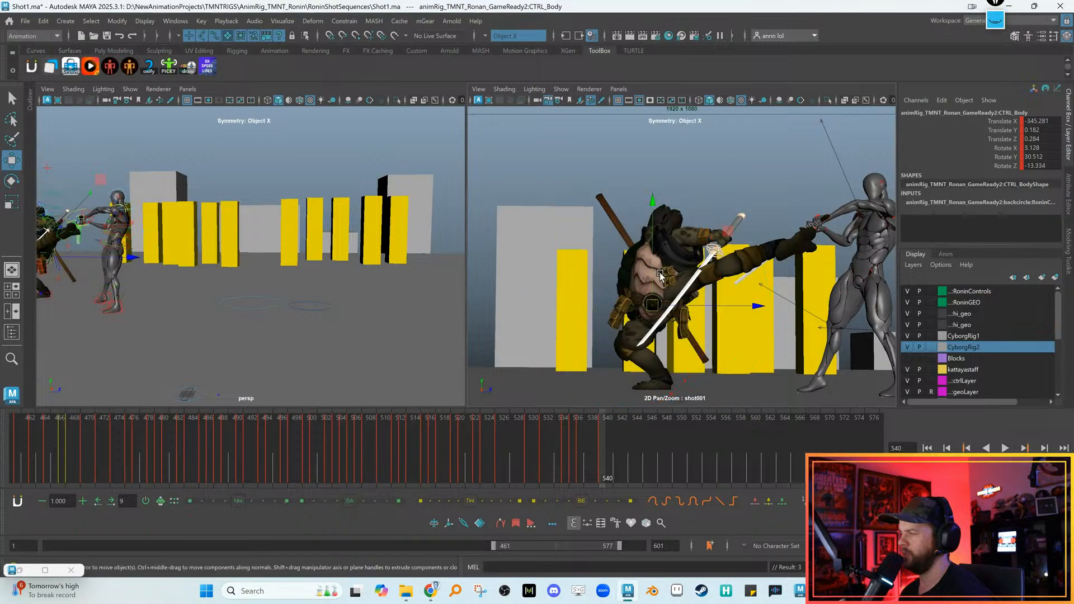
left_click_drag(594, 234, 637, 270)
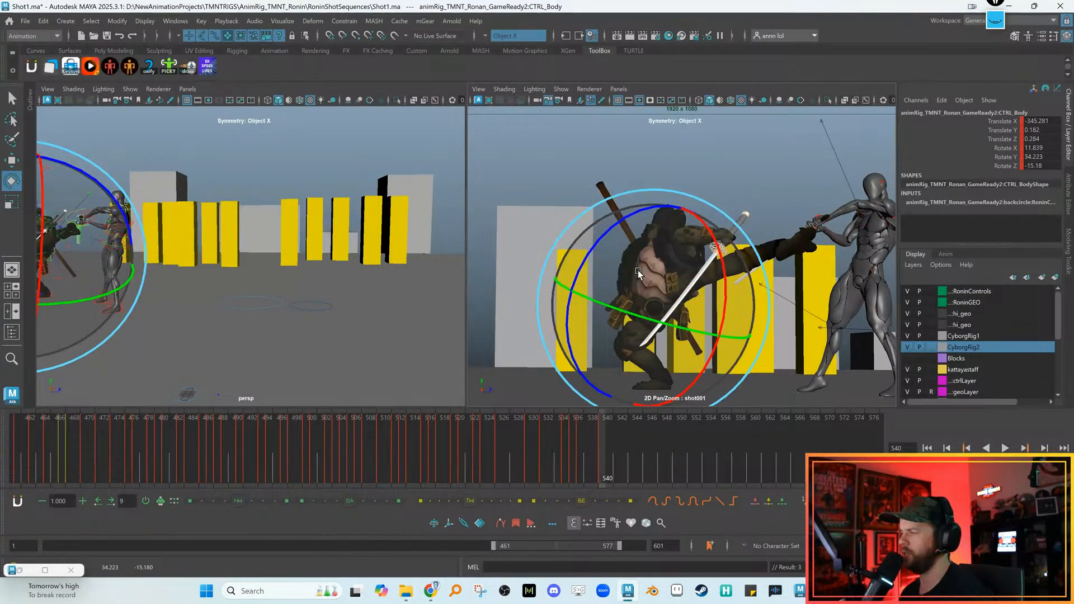
Try placing the left foot control at about -416.6 in X with a Y rotation of about -14.4 at frame 540
key("w")
key("f")
scroll(188, 241, "down", 5)
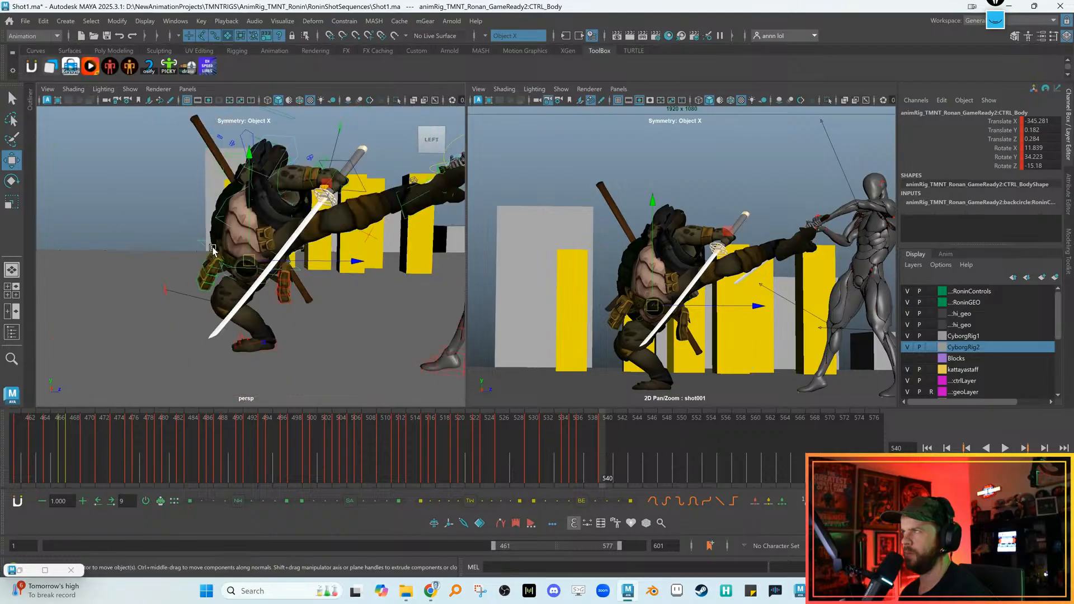
left_click_drag(252, 280, 337, 329, "alt")
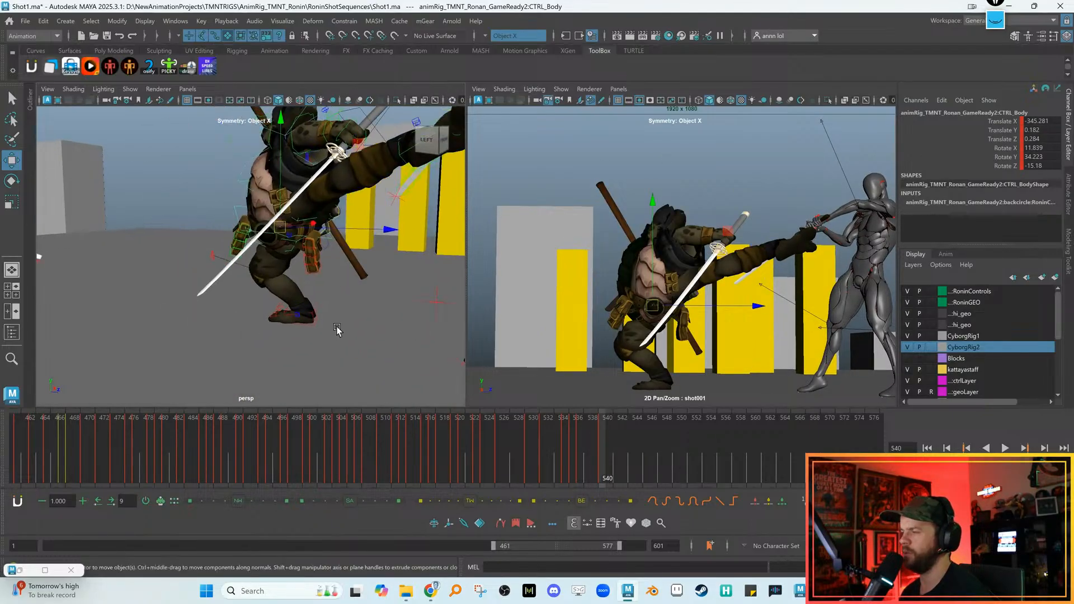
left_click(314, 312)
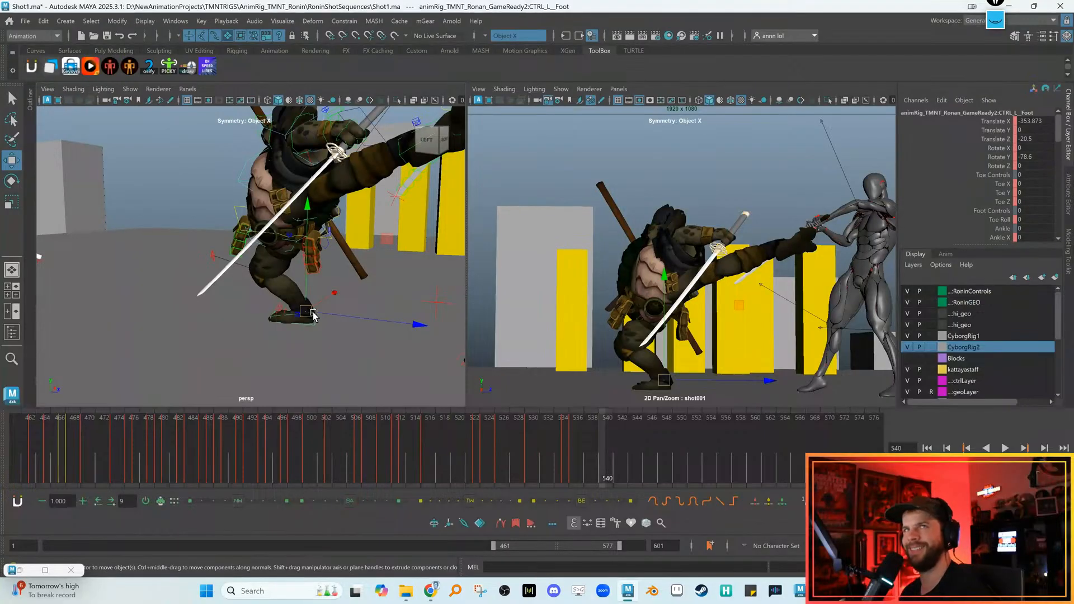
left_click(313, 317)
left_click(274, 313)
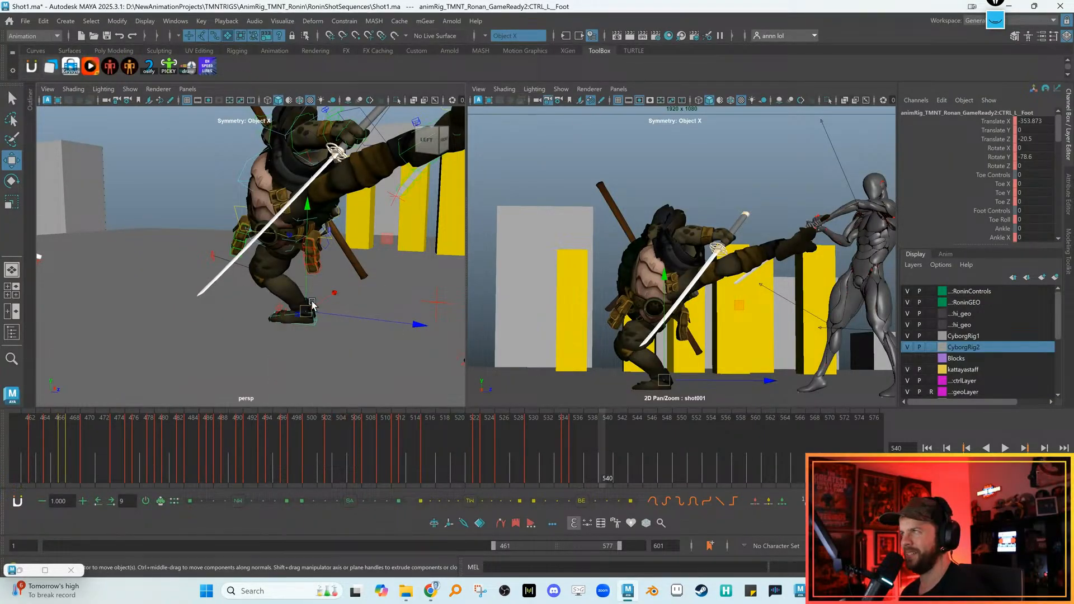
left_click(371, 322)
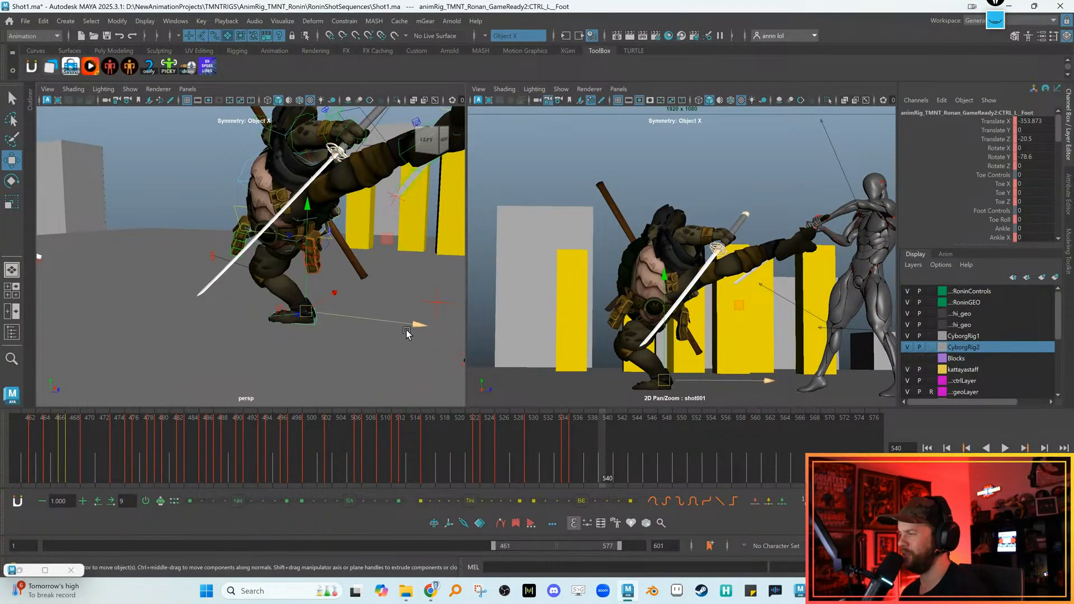
left_click_drag(425, 335, 319, 328)
key("e")
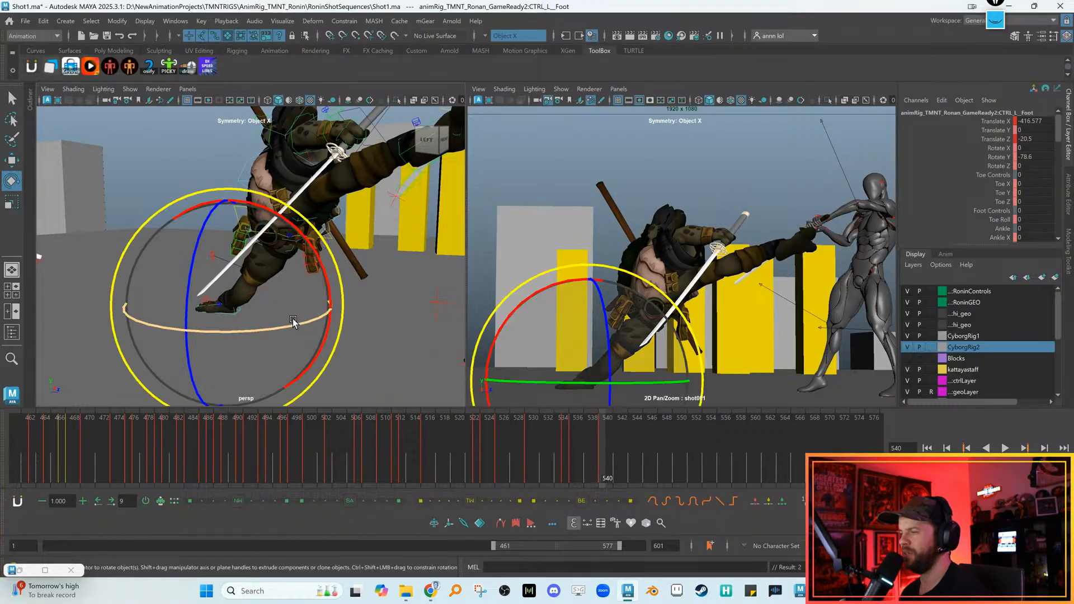
left_click_drag(165, 326, 296, 345)
key("w")
left_click_drag(235, 314, 259, 312, "alt")
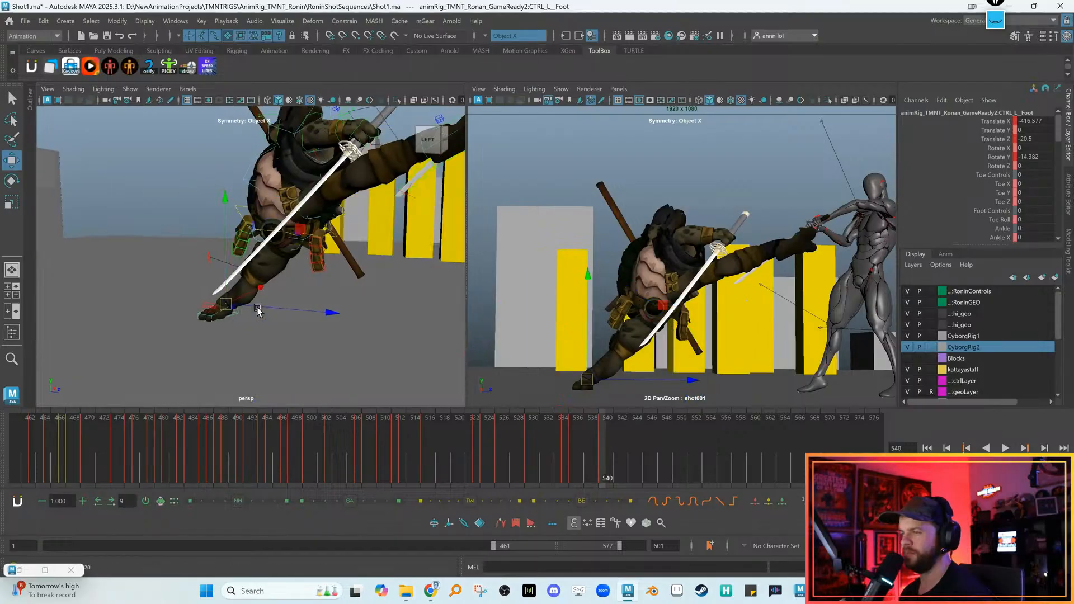
Check the left knee pole against the previous frame, then try a small shift of the body control and undo it
left_click(209, 259)
left_click_drag(208, 258, 307, 265, "alt")
key("alt+comma")
key("alt+period")
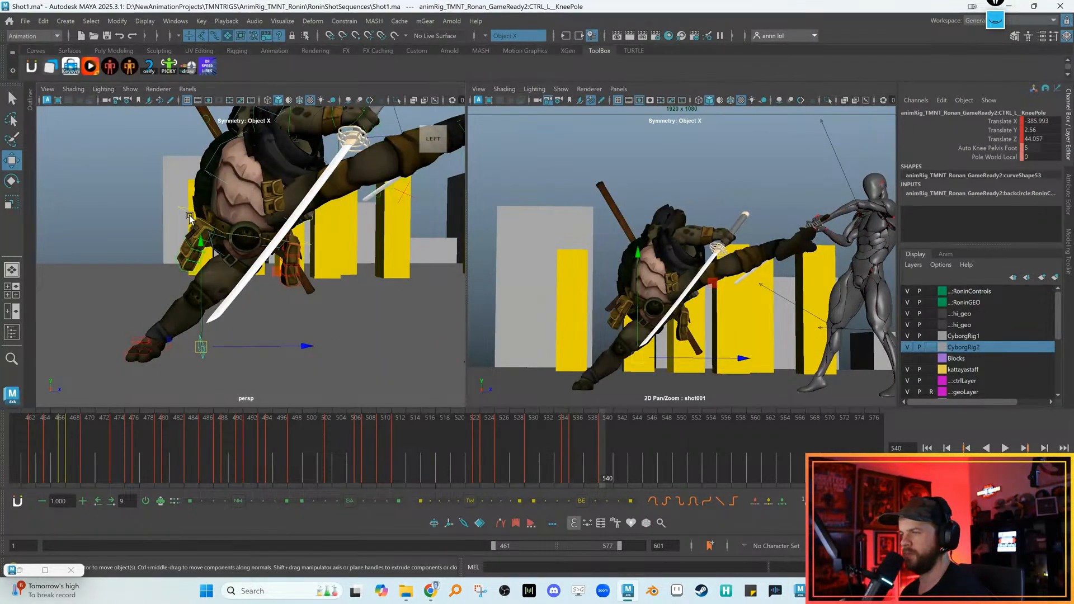
left_click(189, 217)
left_click(198, 219)
left_click_drag(243, 236, 251, 239)
key("ctrl+z")
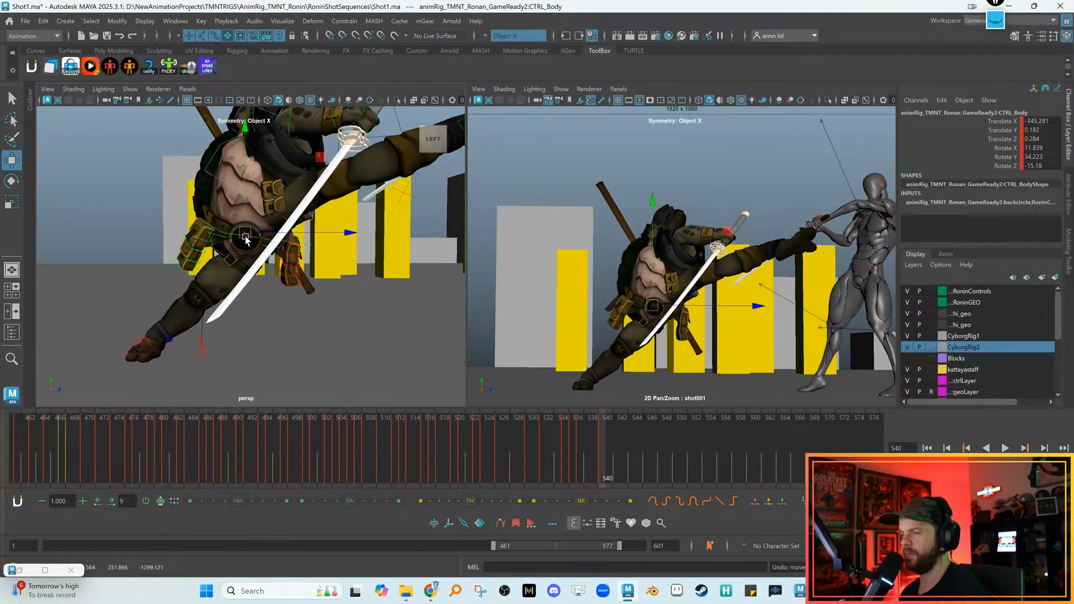
Move the left foot control to about -309.2 in X and rotate it to about 31.6 in Y at frame 540
left_click(160, 340)
left_click(160, 342)
left_click_drag(212, 337, 366, 335)
key("e")
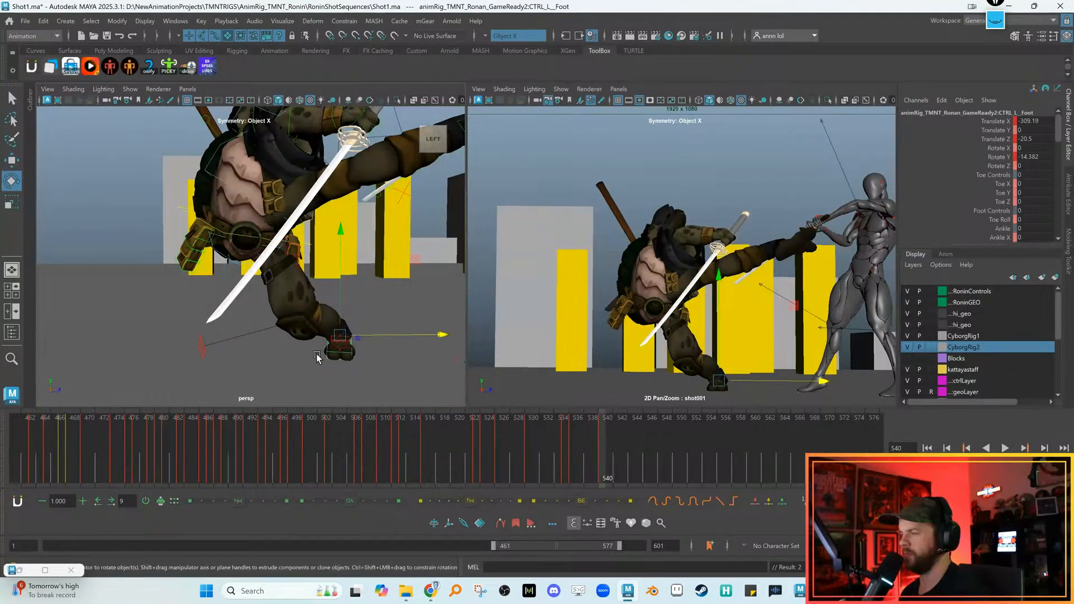
left_click_drag(297, 359, 367, 354)
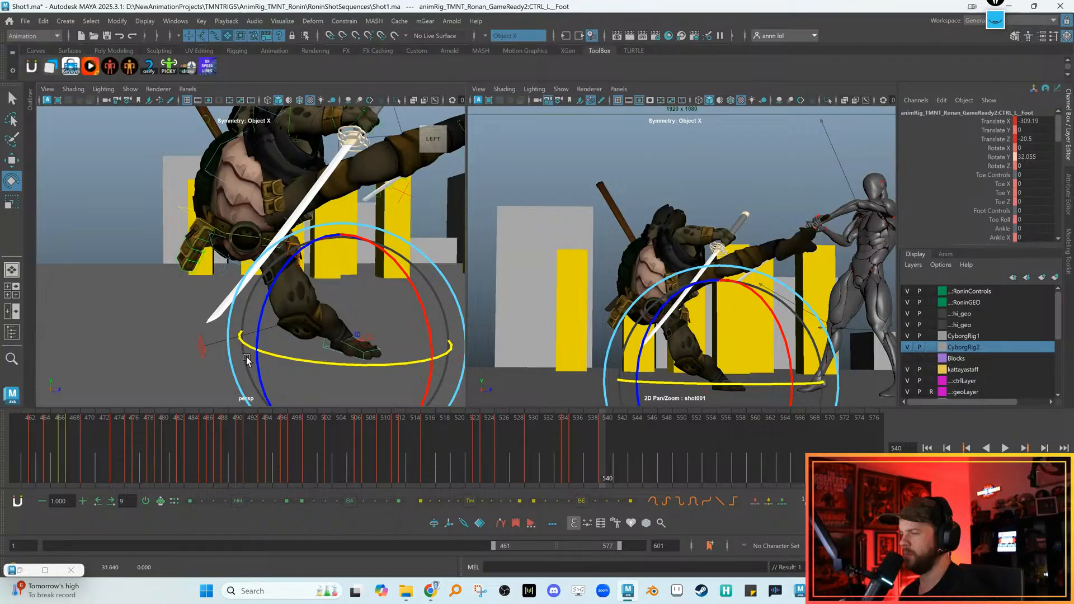
Move the left knee pole control to about -269.1, 48.4, 46.1 at frame 540, play back the motion and compare neighbouring frames
key("w")
left_click(200, 348)
left_click_drag(200, 347, 536, 220)
key("alt+comma")
key("alt+comma")
key("alt+comma")
key("alt+v")
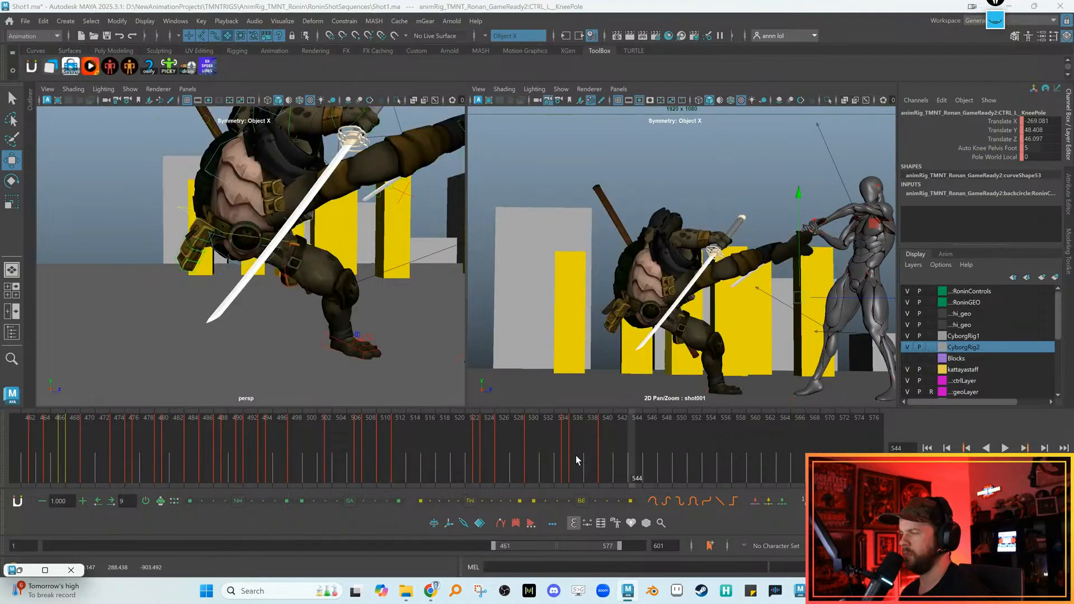
left_click(599, 447)
key("alt+period")
key("alt+period")
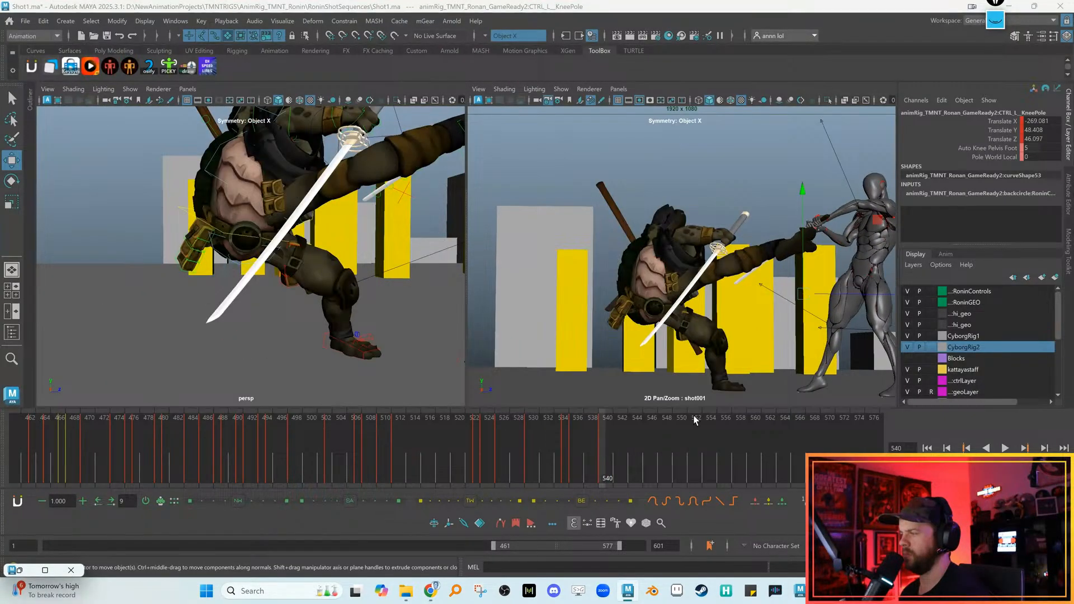
Move the left foot control back under the body to about -351.5 in X at frame 540
left_click(336, 342)
left_click_drag(413, 335, 342, 352)
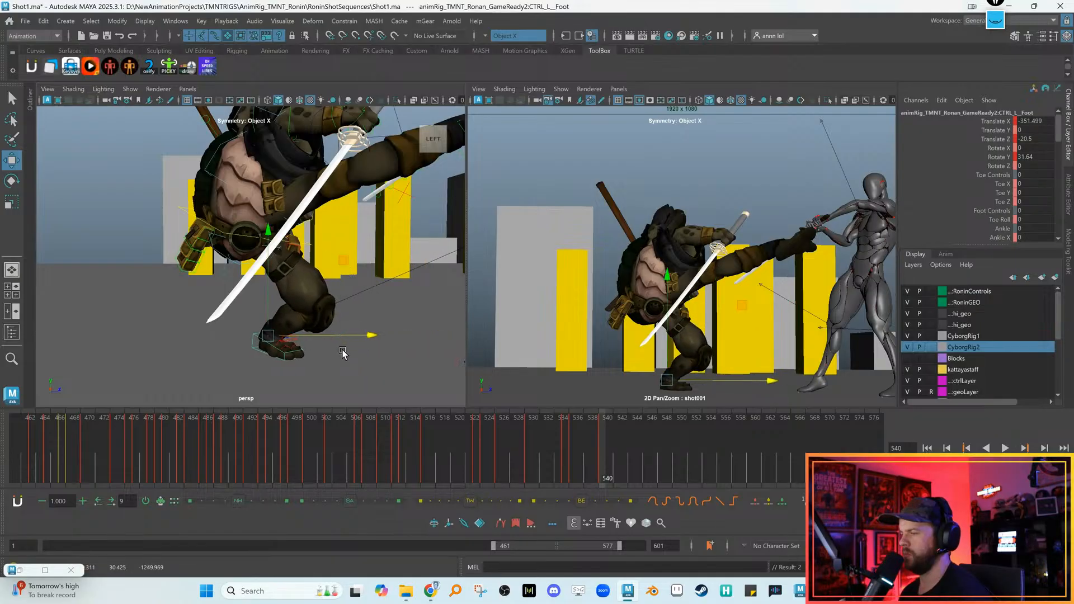
Set the left foot control's Leg Length to 1 at frame 540
scroll(985, 224, "down", 5)
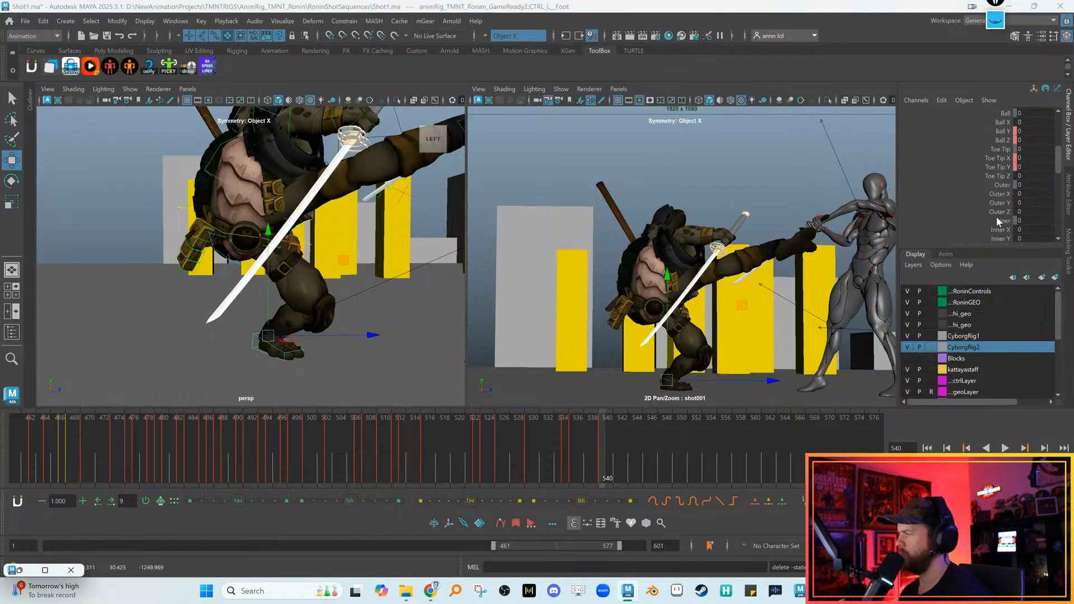
scroll(996, 217, "up", 5)
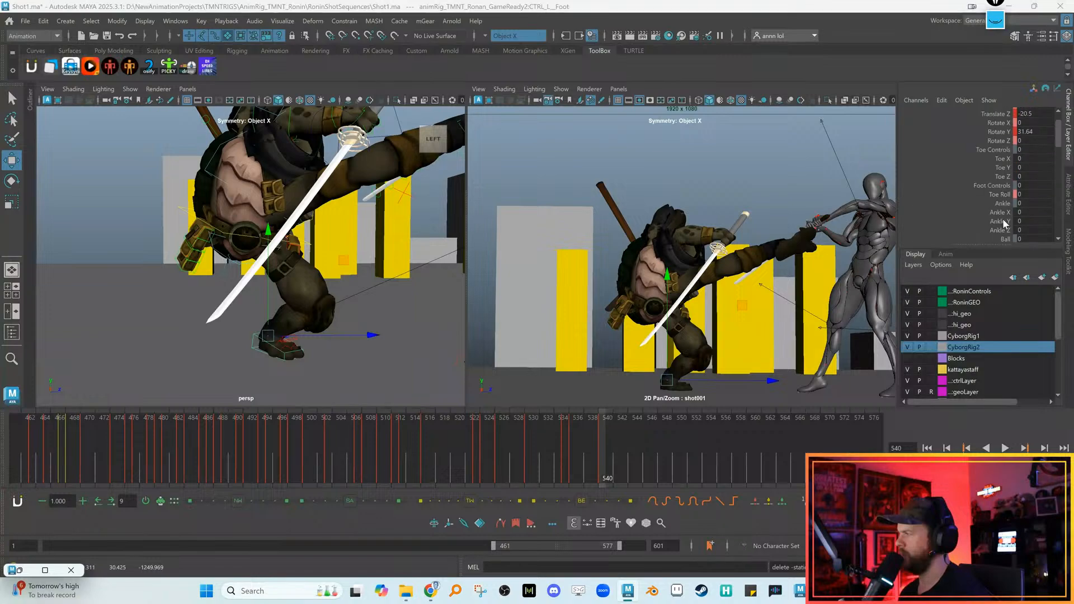
scroll(1004, 212, "down", 10)
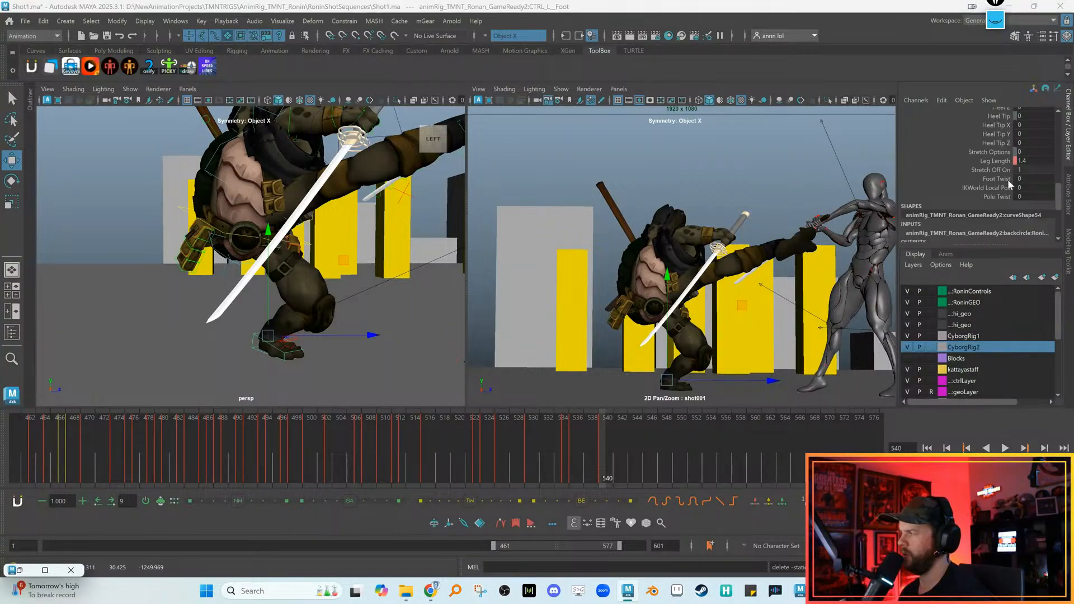
left_click(1031, 160)
type("1")
key("Return")
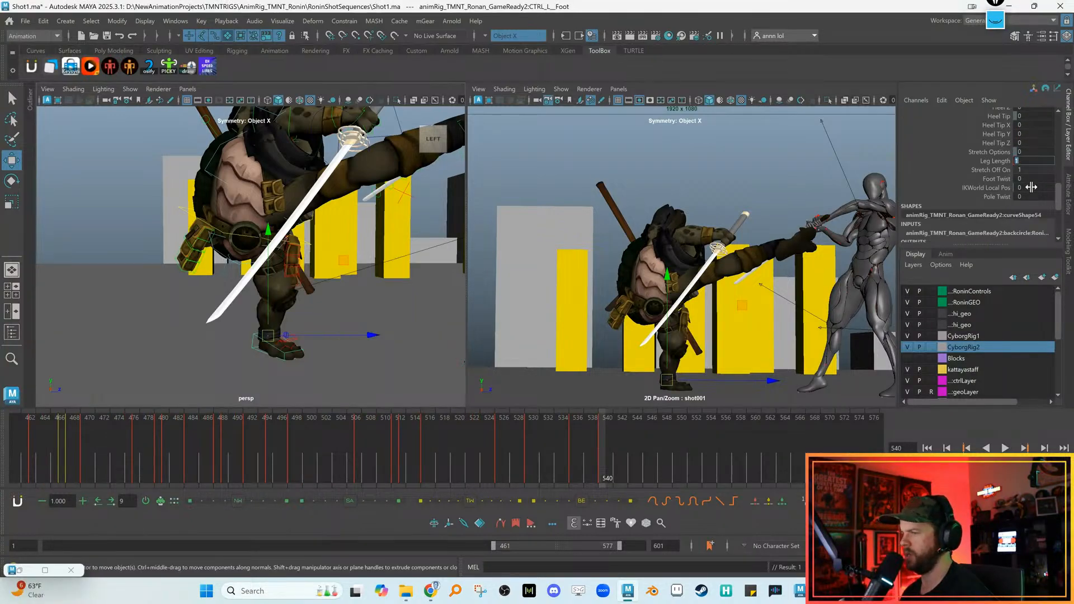
left_click(995, 162)
mouse_move(728, 196)
middle_mouse_down()
mouse_move(713, 195)
mouse_move(728, 194)
middle_mouse_up()
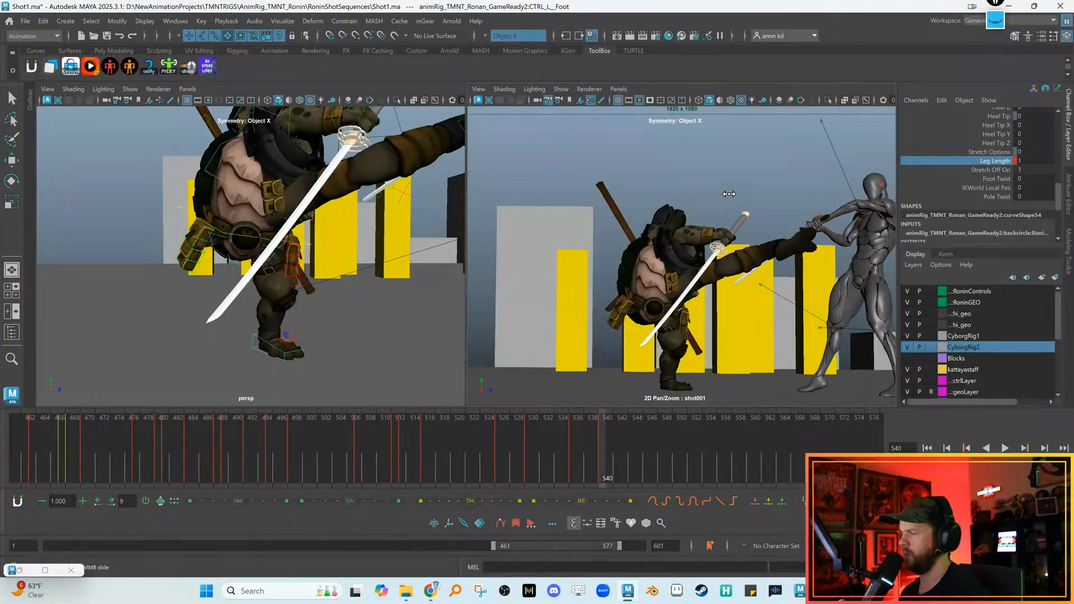
Lower the ninja's body control so the supporting left leg bends deeply at frame 540
left_click(221, 230)
key("w")
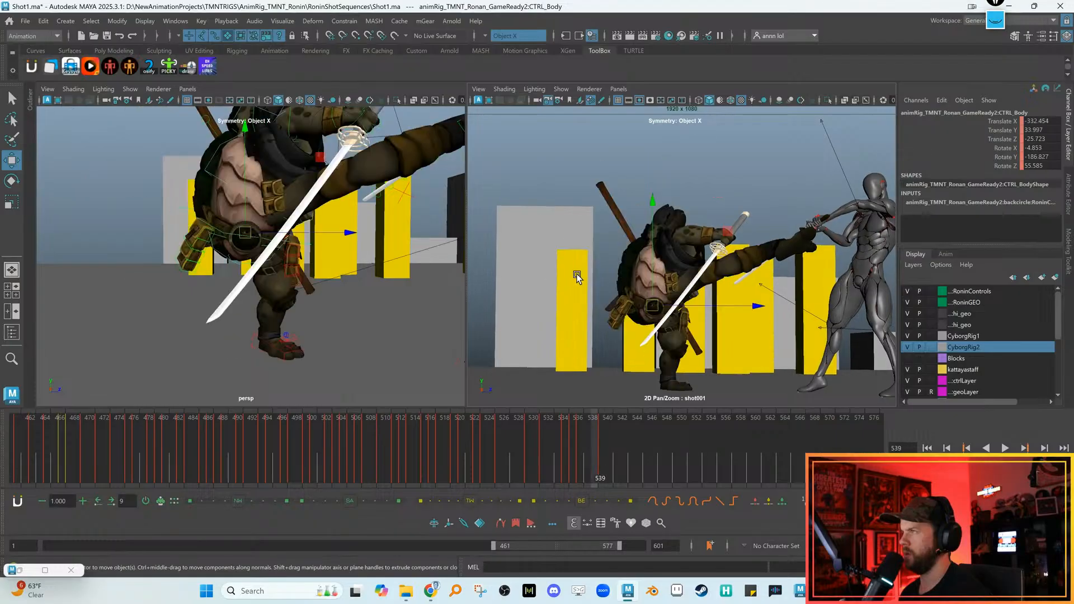
left_click_drag(652, 242, 657, 267)
Try a Leg Length of 0.01 on the left foot control, then set it back to 1
left_click(266, 339)
scroll(975, 193, "down", 5)
scroll(988, 201, "down", 5)
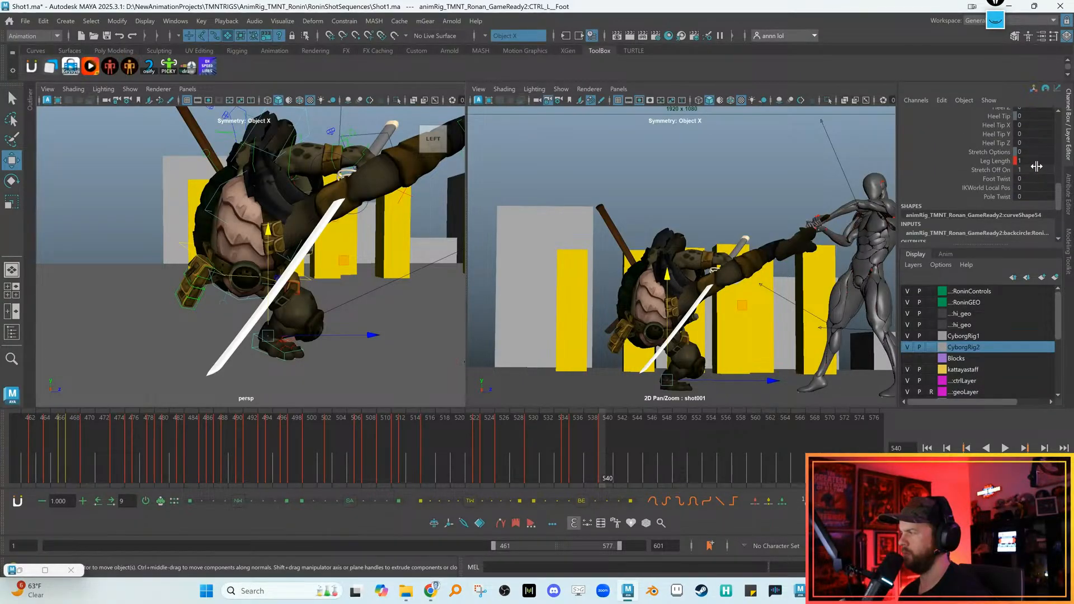
double_click(1041, 162)
type("0.01")
key("Return")
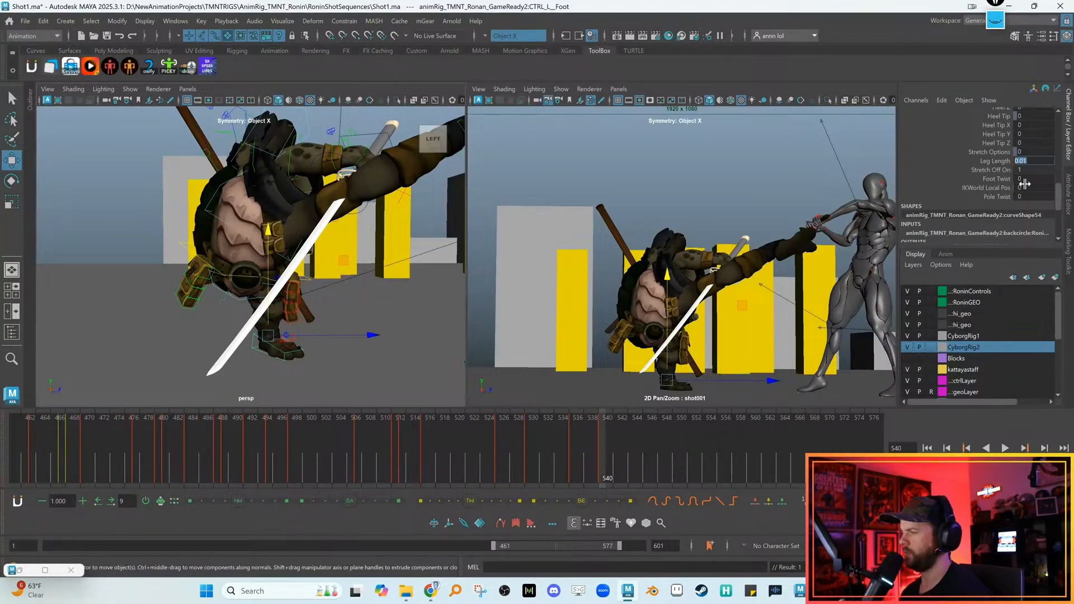
type("1")
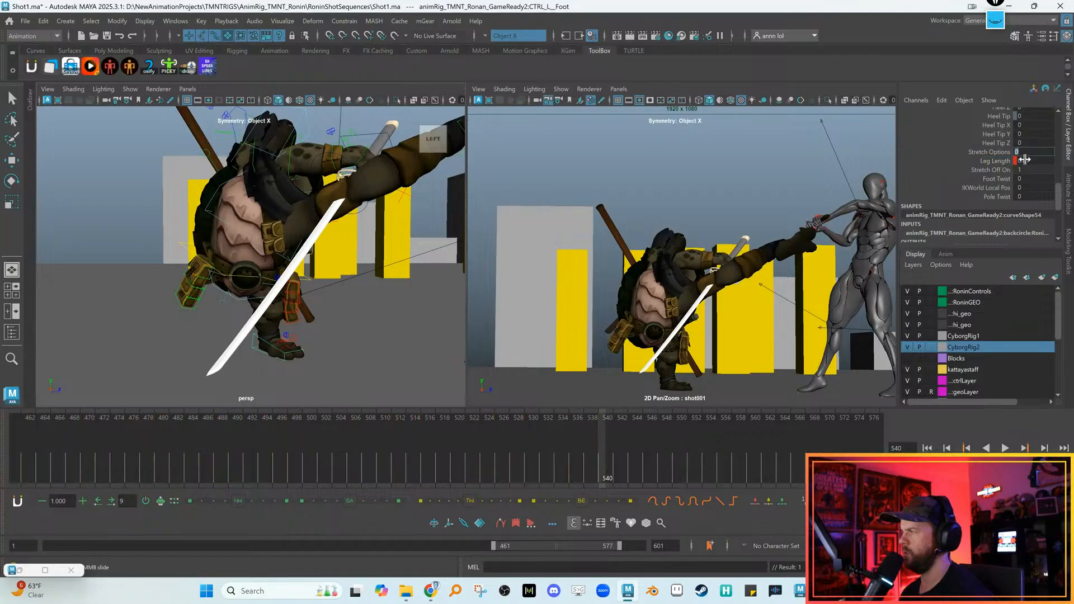
key("Return")
Select the left knee pole control and compare the leg's pose across frames 539 and 540
left_click_drag(377, 331, 340, 275, "alt")
left_click(392, 248)
key("w")
key("alt+comma")
key("alt+comma")
key("alt+period")
key("alt+period")
key("alt+comma")
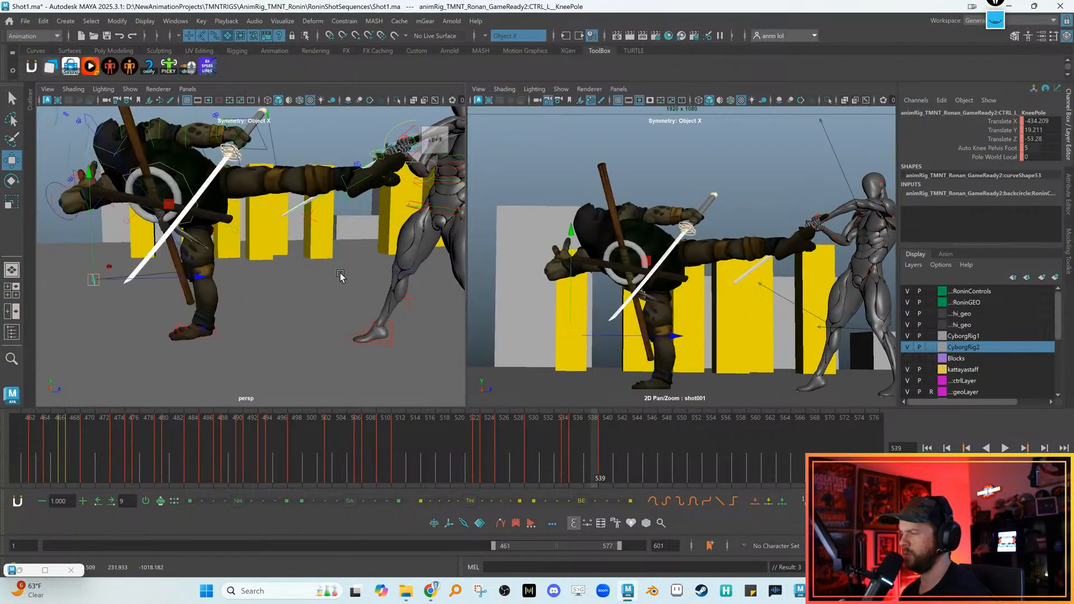
key("alt+period")
left_click_drag(336, 280, 314, 225, "alt")
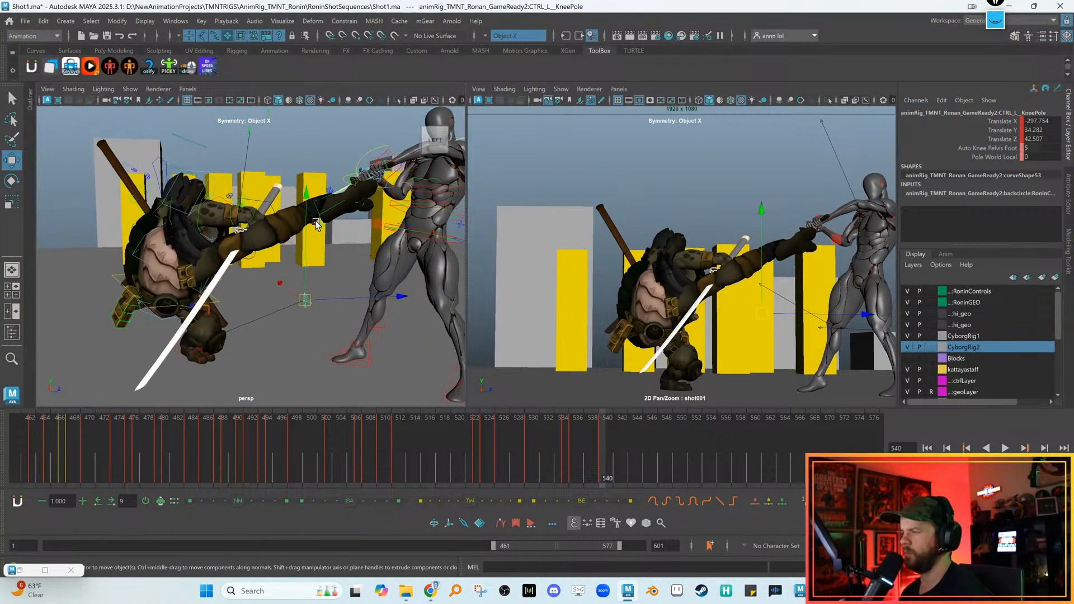
Mirror the left foot's pose onto the right foot, plant it behind the body at about -404.8 in X, key it and play back
left_click(321, 218)
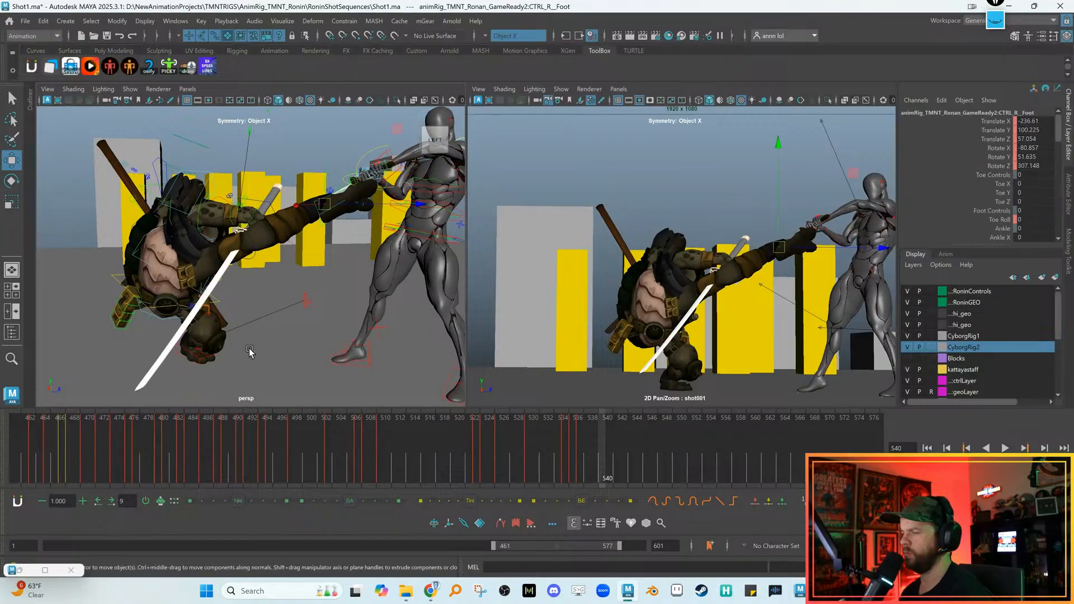
left_click(187, 352, "shift")
key("ctrl+v")
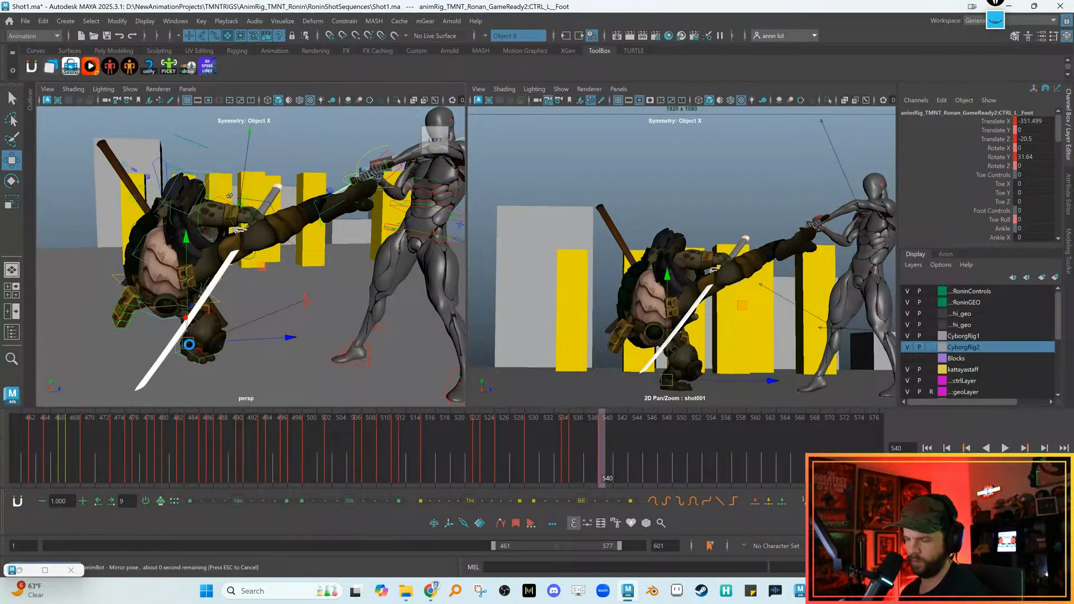
left_click(135, 357)
left_click_drag(721, 381, 655, 391)
key("s")
key("alt+v")
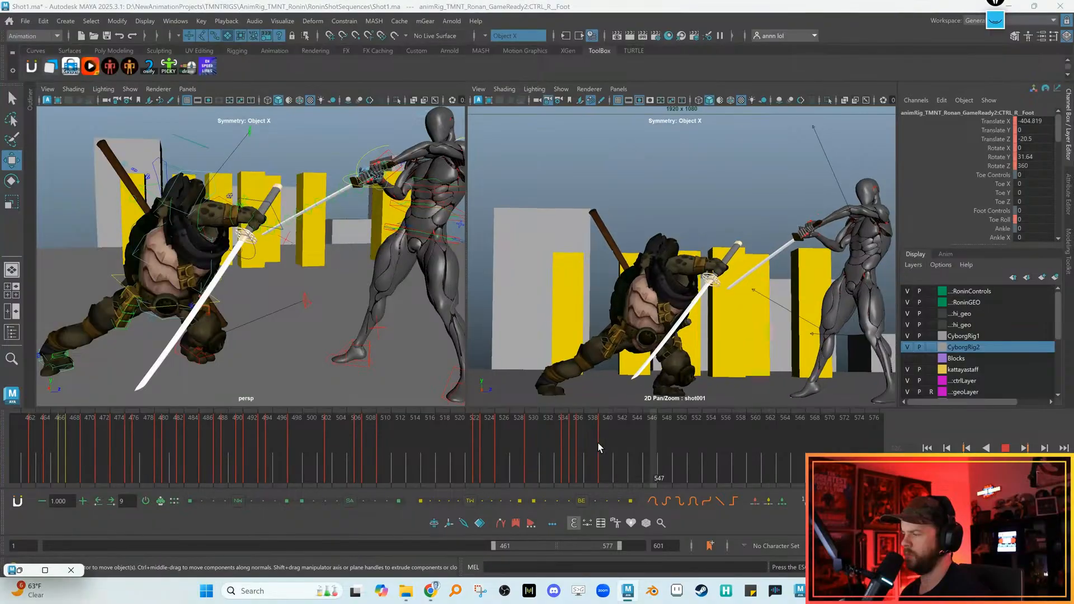
left_click(598, 442)
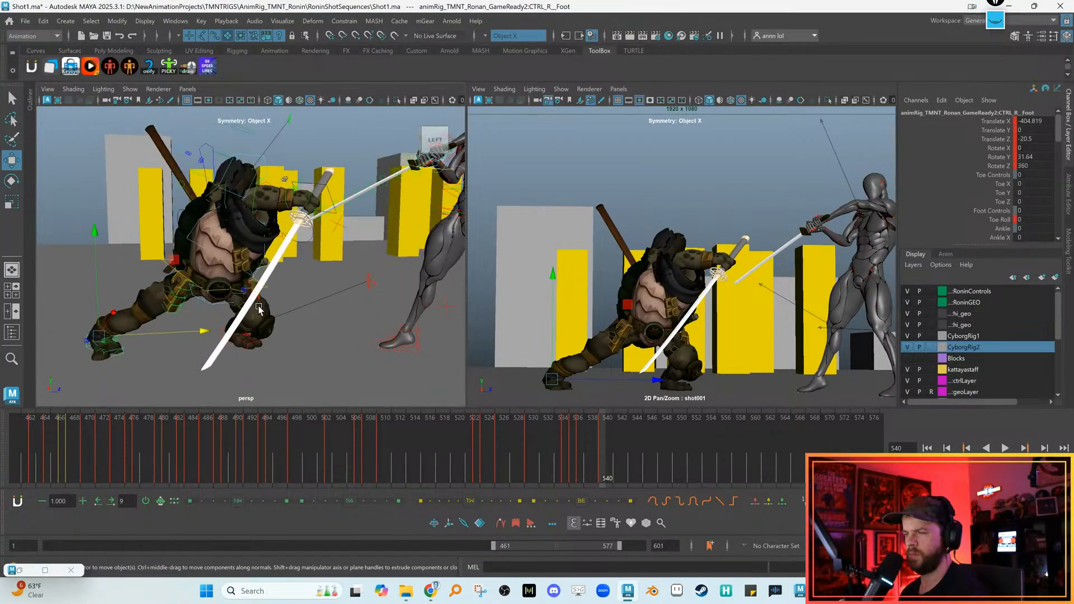
Make surfaces selectable and use a vertex on the right foot mesh to find and select the right ankle joint
key("f")
left_click(258, 292)
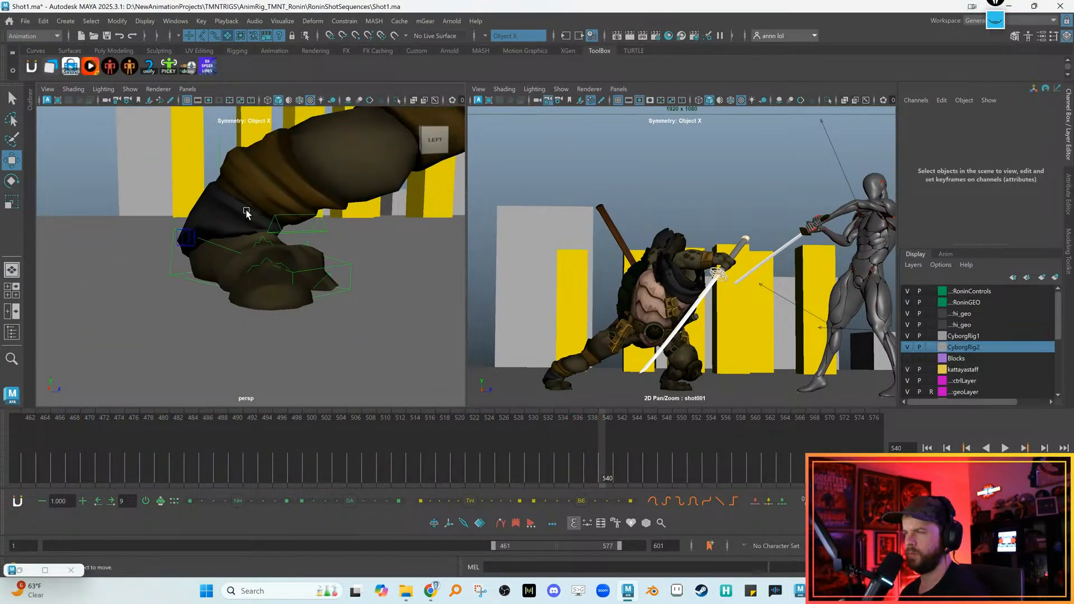
right_click(228, 36)
left_click(235, 52)
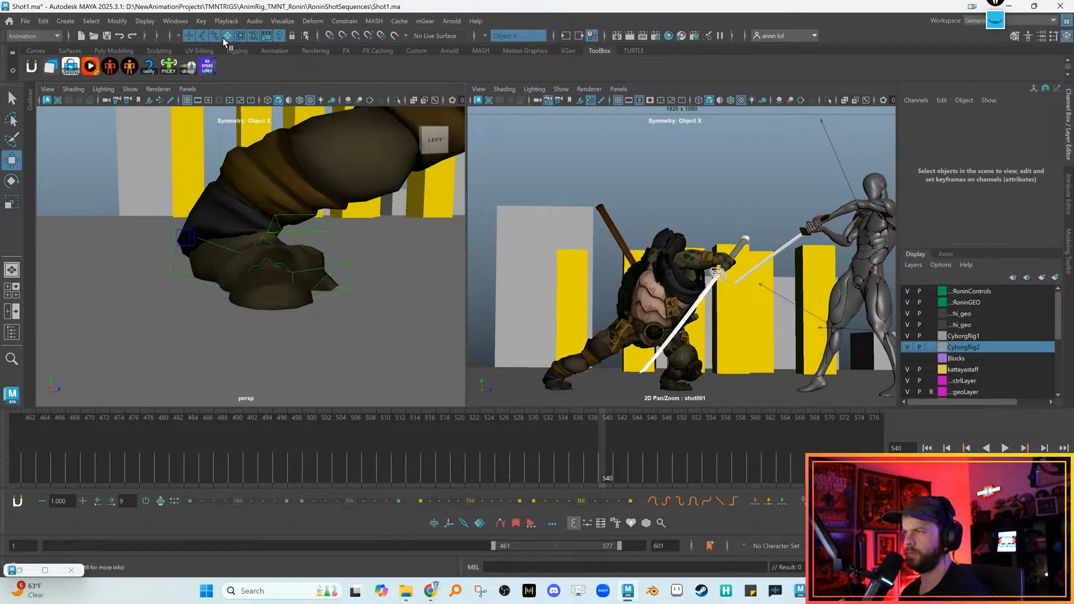
right_click(225, 37)
left_click(230, 262)
right_click_drag(230, 263, 206, 260)
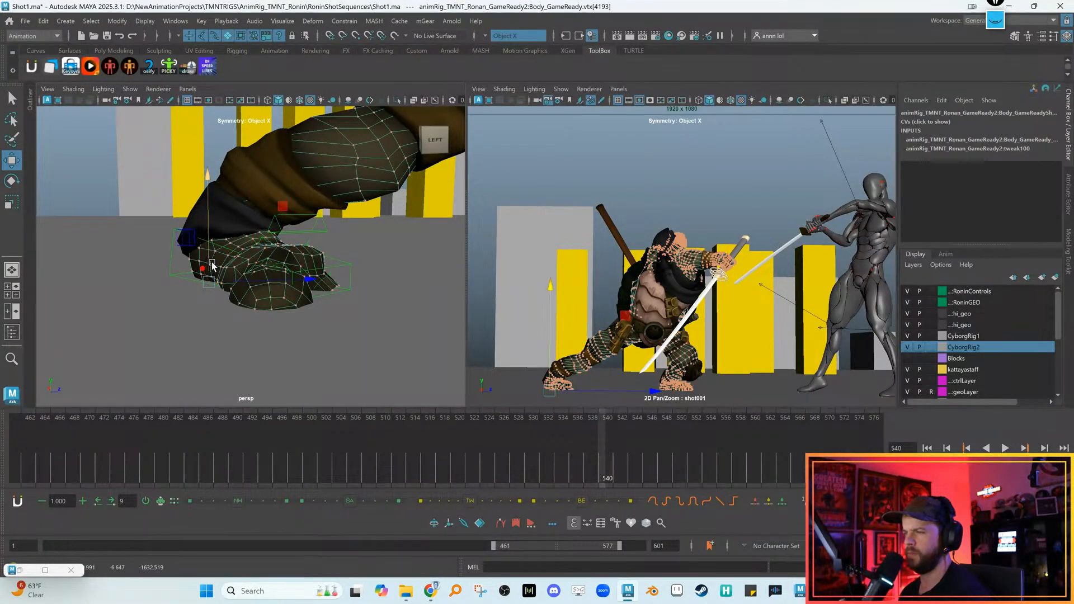
left_click(221, 267)
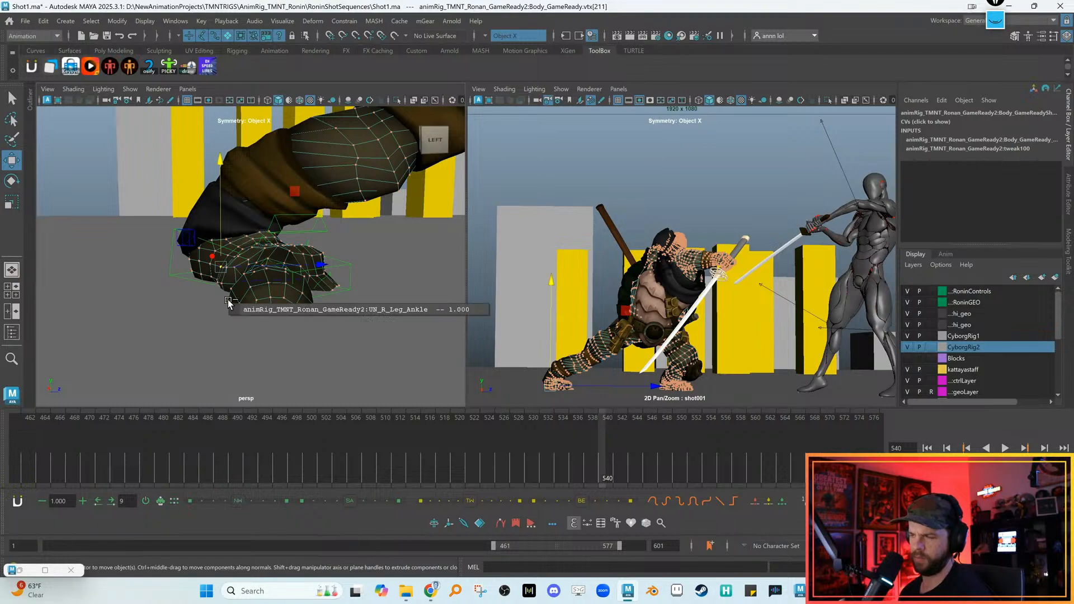
left_click(337, 307)
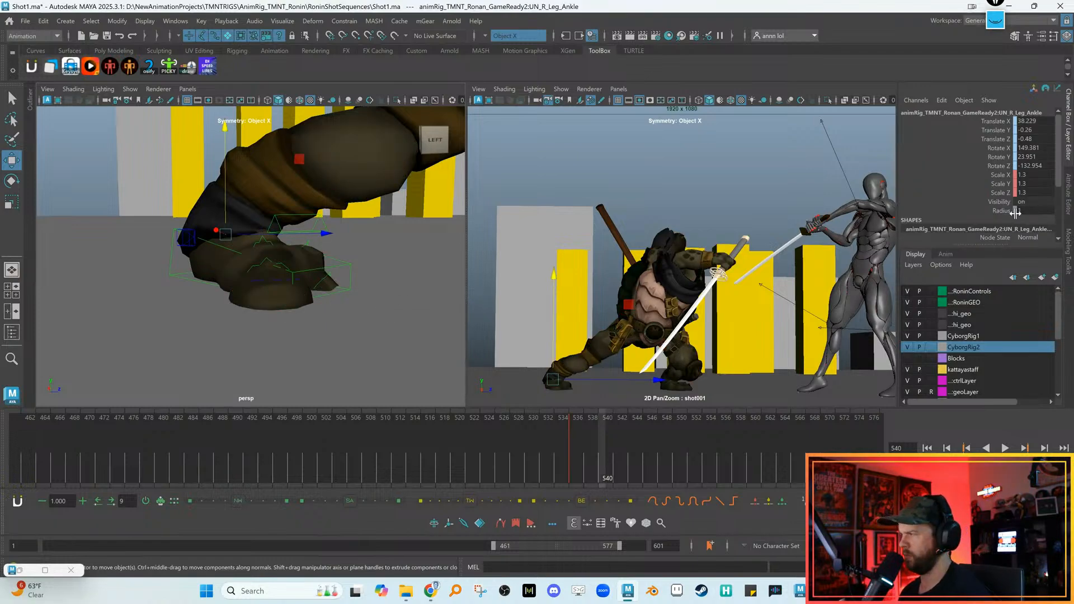
Set the right ankle joint's Scale X, Y and Z to 1 at frame 540
left_click_drag(1026, 172, 1026, 191)
type("1")
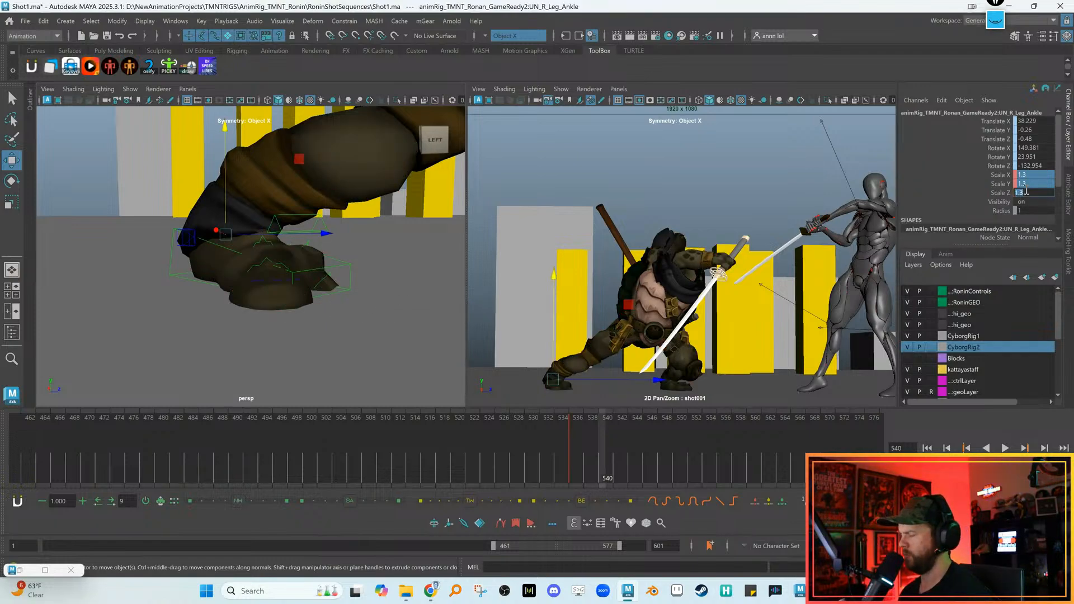
key("Return")
left_click_drag(326, 335, 262, 290, "alt")
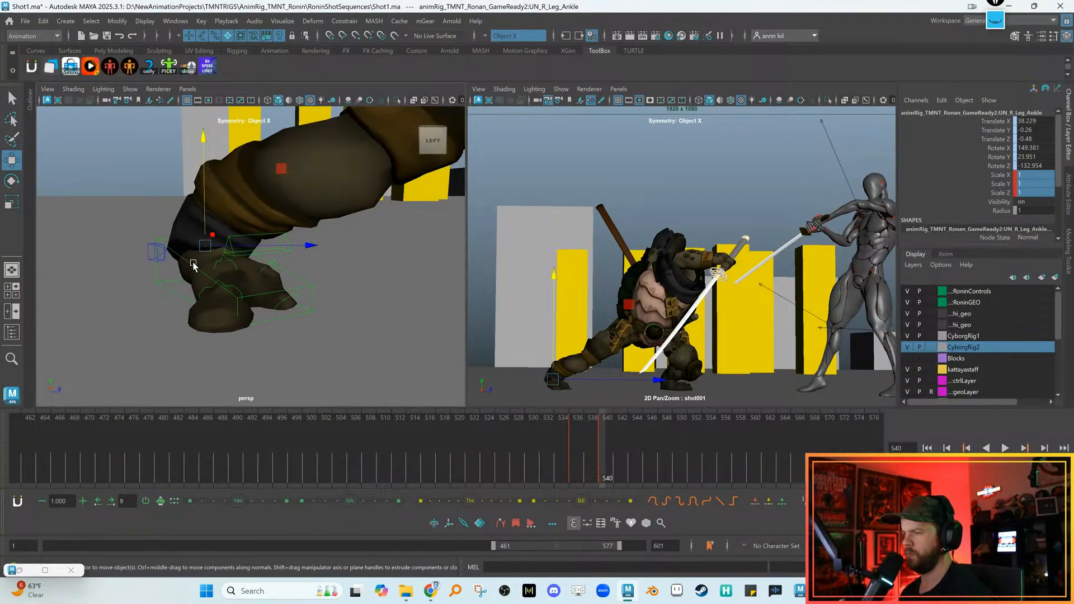
Exclude the body mesh surfaces from selection again so only the rig controls can be picked
left_click(298, 279)
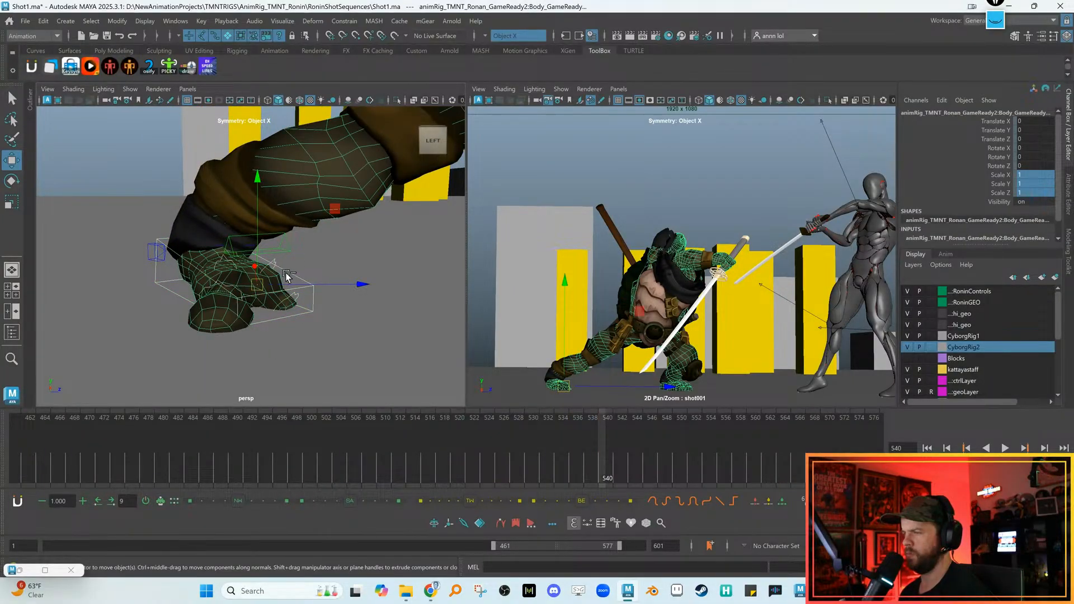
right_click(239, 36)
left_click(247, 55)
left_click(281, 164)
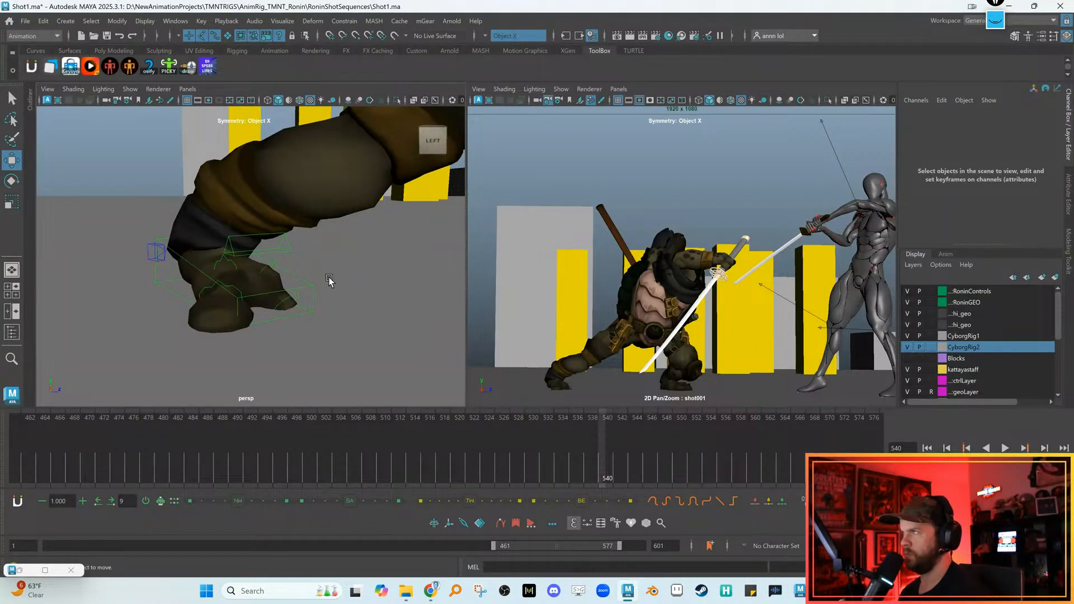
right_click(227, 34)
left_click(246, 53)
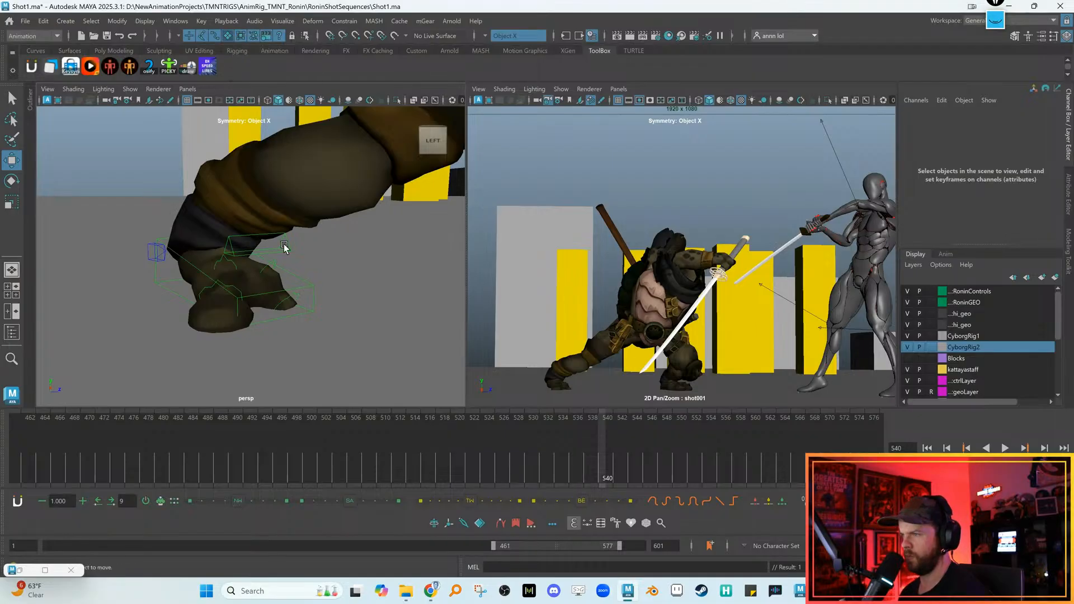
Reset the right foot's toe controls to zero at frame 540
left_click(290, 272)
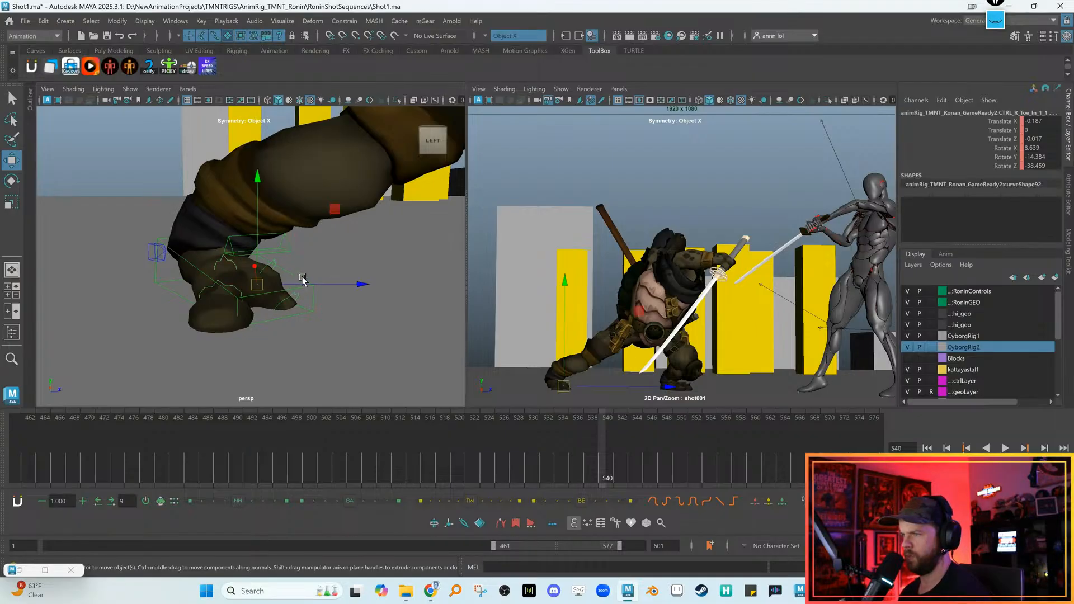
key(".")
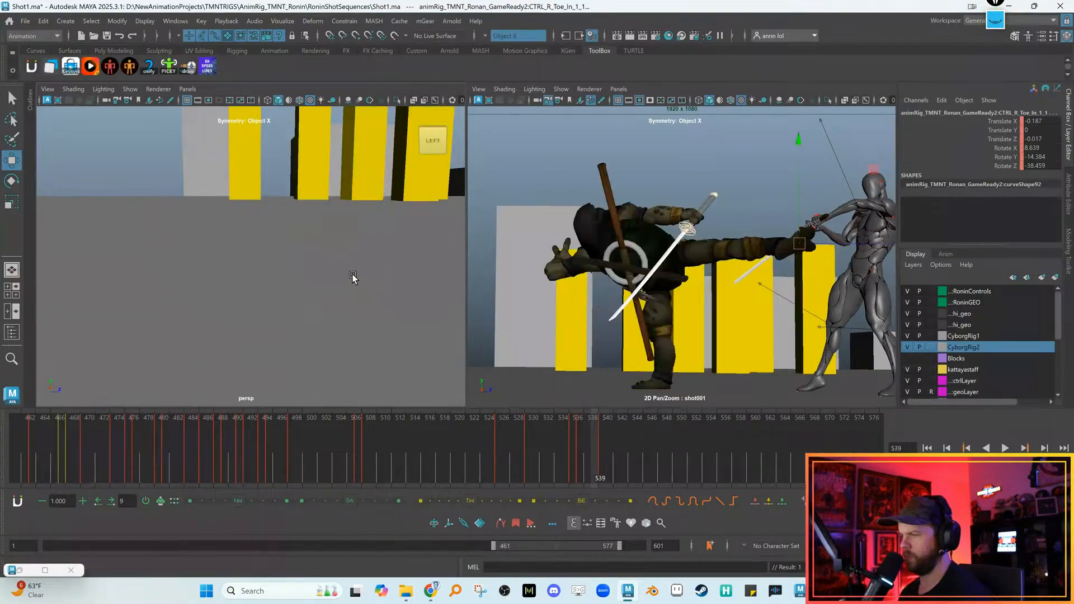
left_click(227, 263)
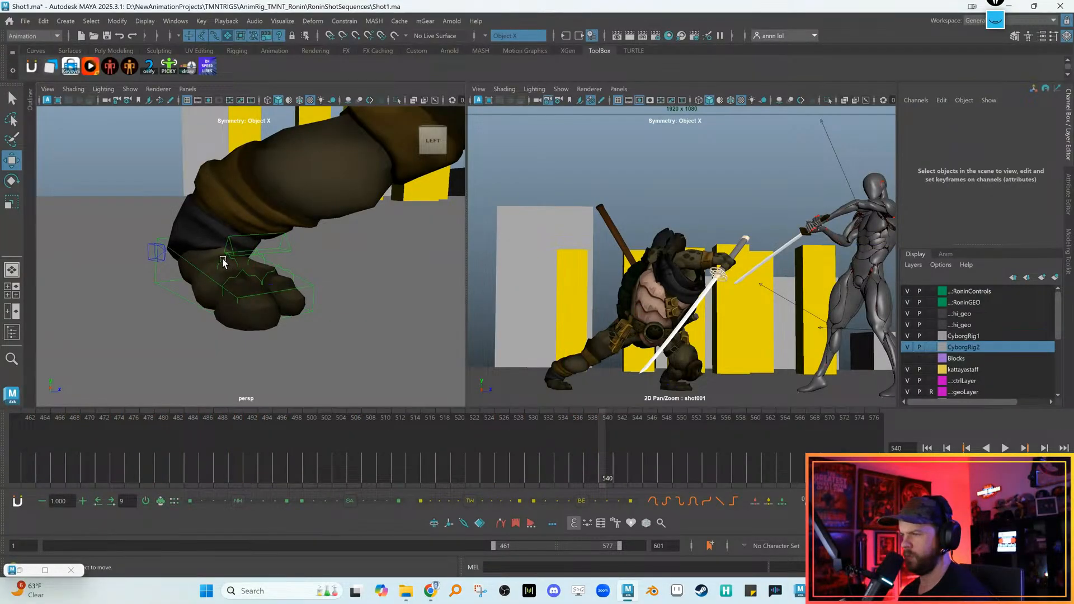
Rotate the right foot's outer toe base to about 23 in Y and turn the inner toe base the opposite way
left_click(224, 261)
key("e")
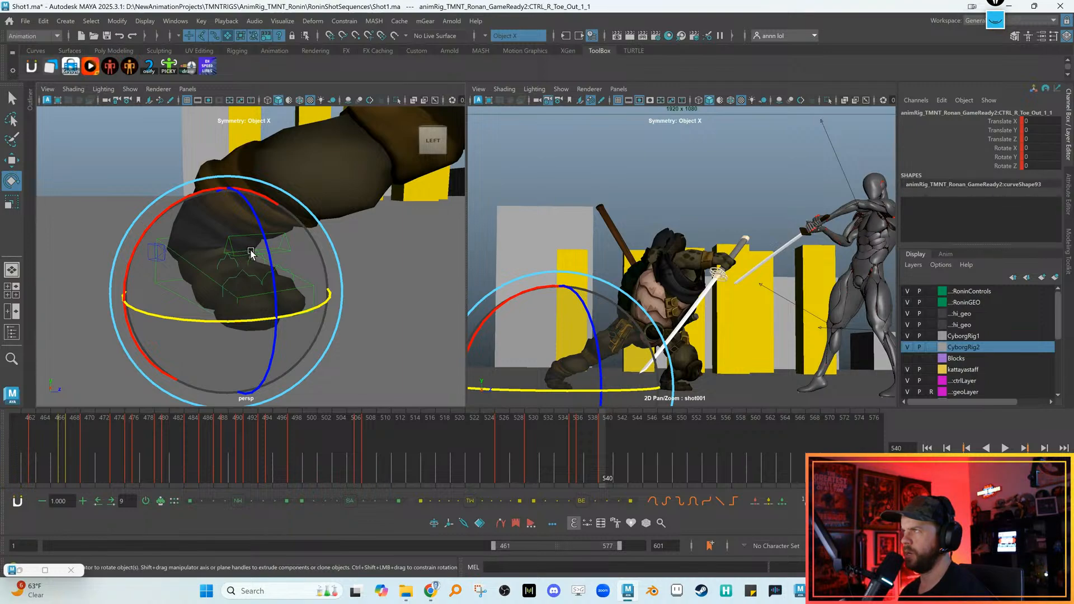
left_click_drag(221, 317, 179, 323)
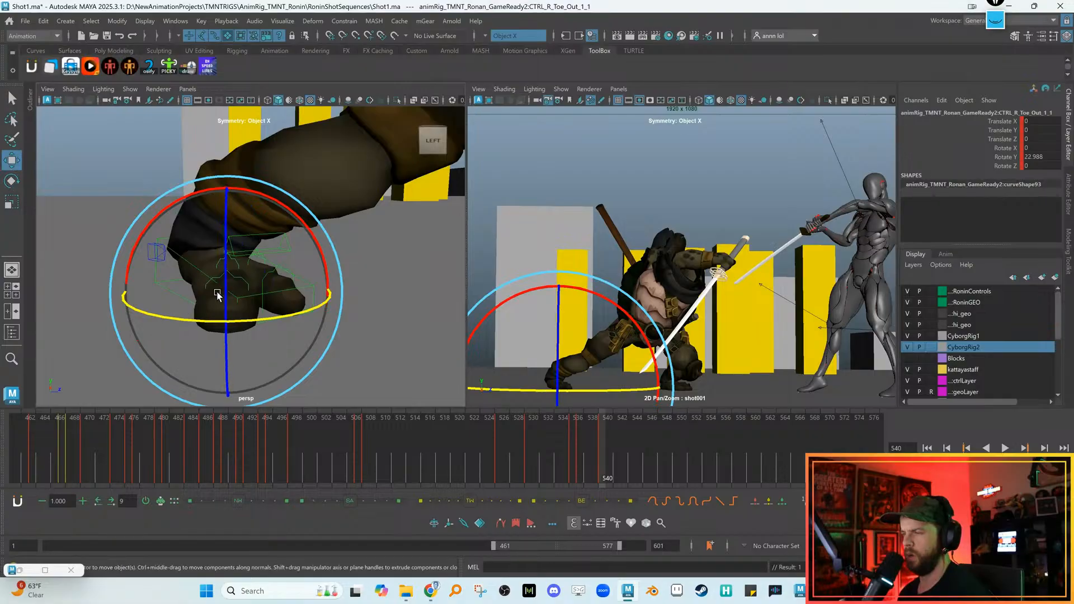
key("w")
left_click(248, 263)
key("e")
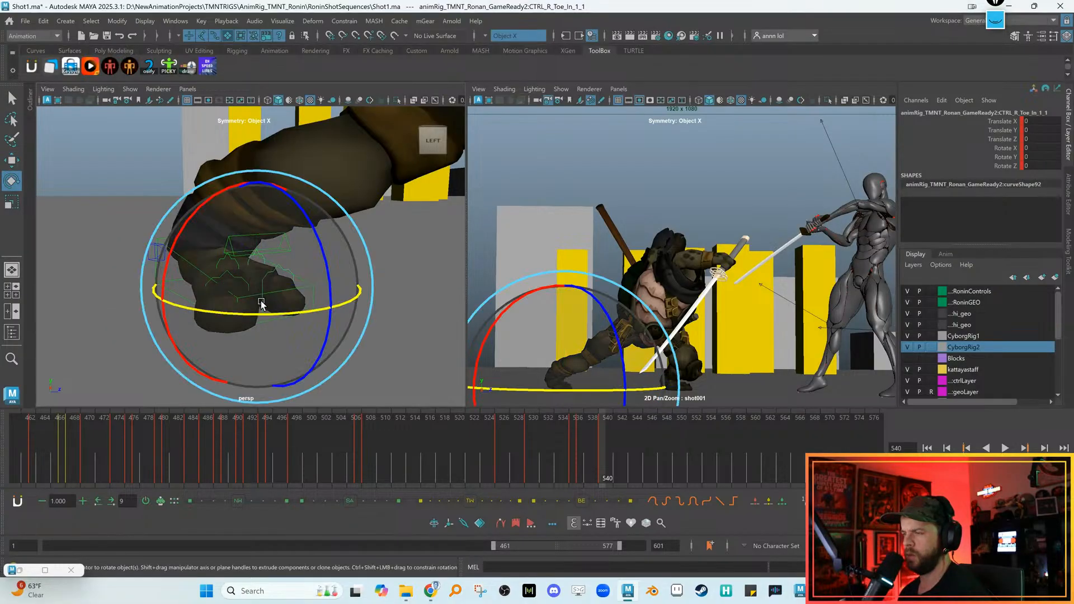
left_click_drag(276, 317, 314, 281)
key("w")
Rotate the second control of the right foot's inner toe to about -8.5 in Y
left_click(285, 274)
left_click(282, 273)
key("e")
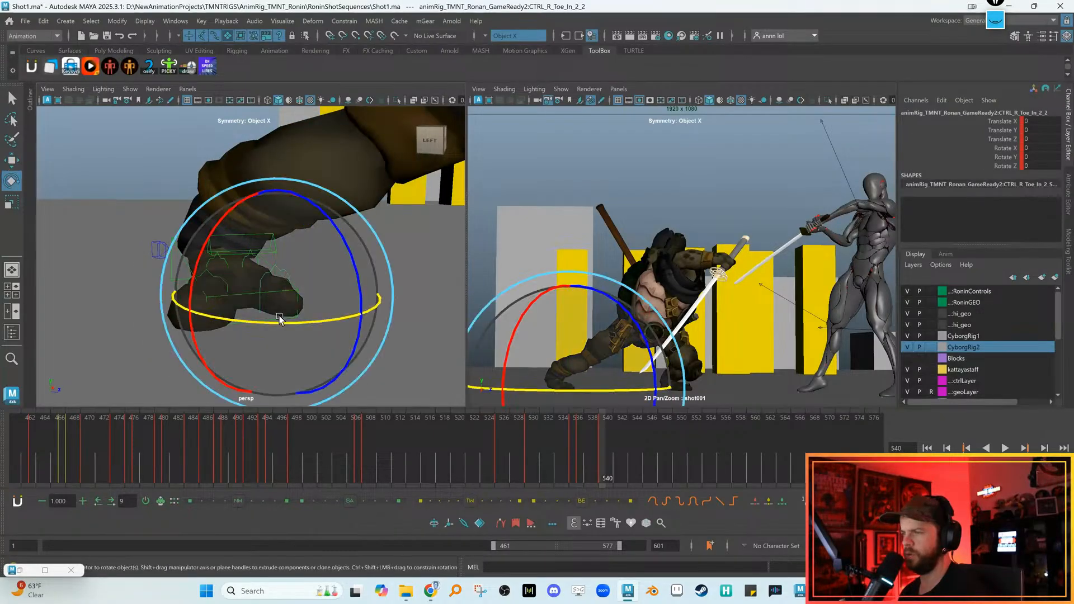
mouse_move(281, 327)
left_mouse_down()
mouse_move(314, 322)
mouse_move(299, 329)
left_mouse_up()
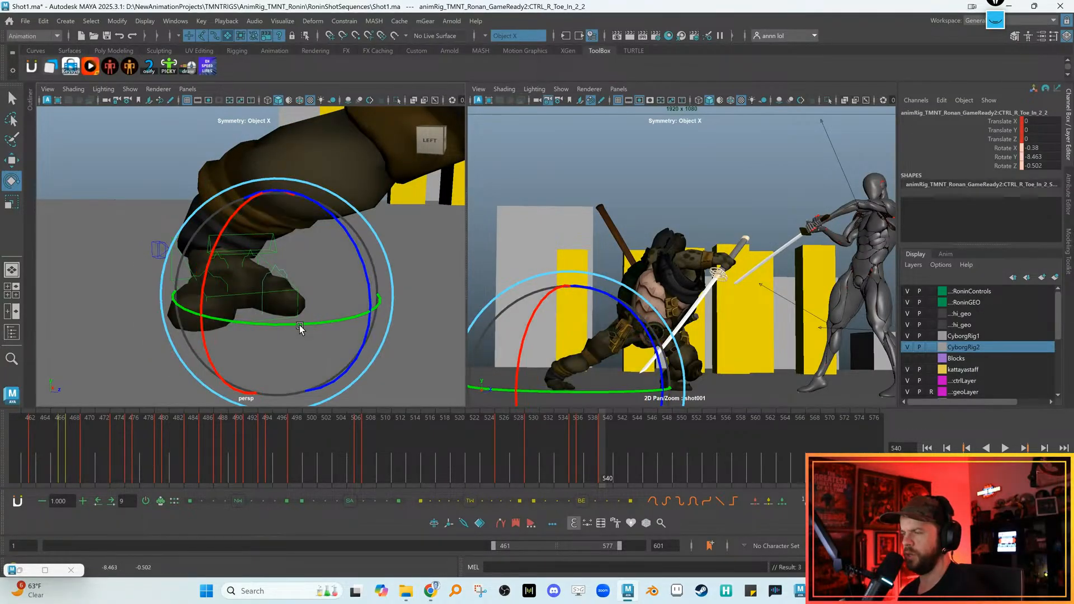
key("w")
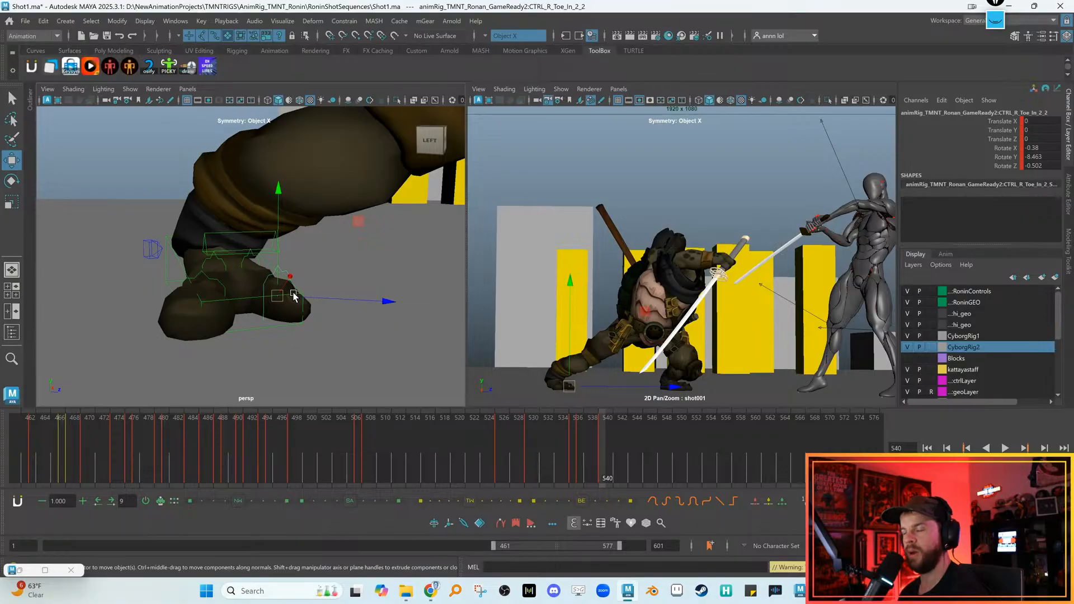
left_click(218, 260)
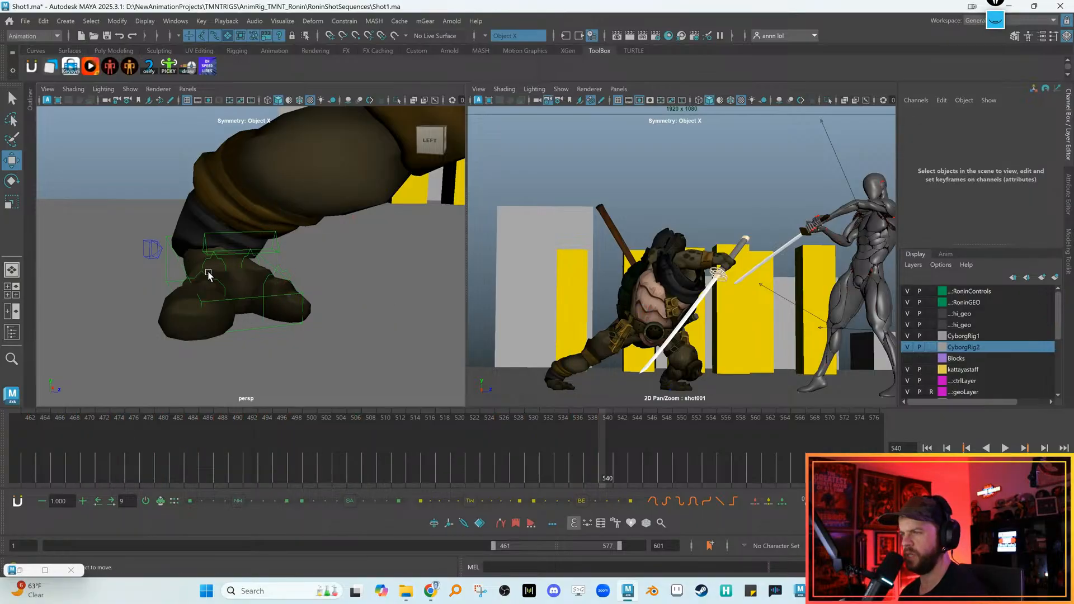
Rotate the first control of the right foot's outer toe to about 13 in Y at frame 540
left_click(206, 265)
key("e")
left_click_drag(222, 329, 246, 318)
key("w")
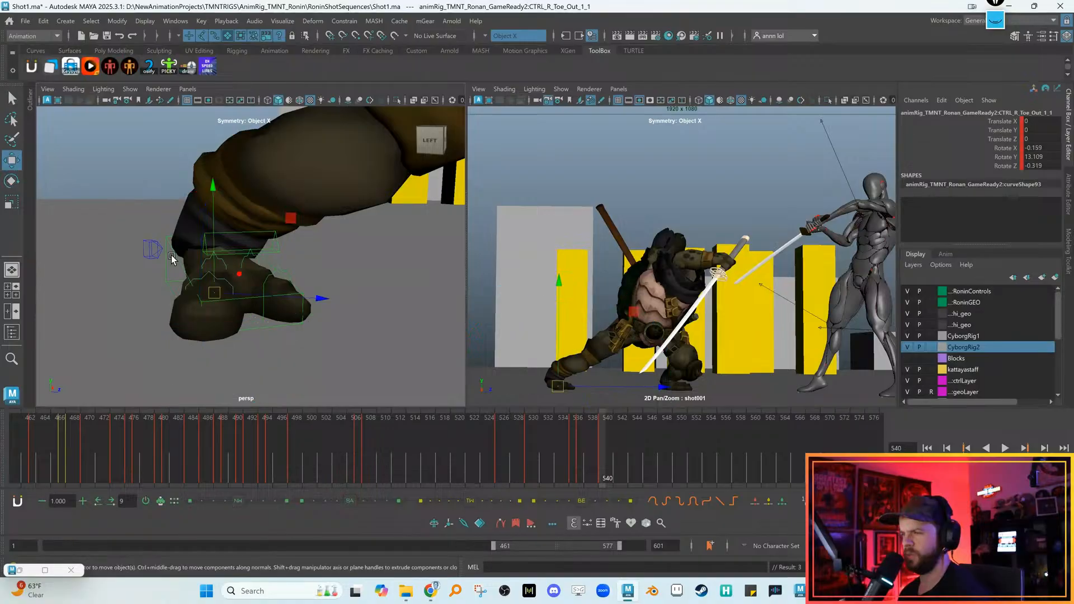
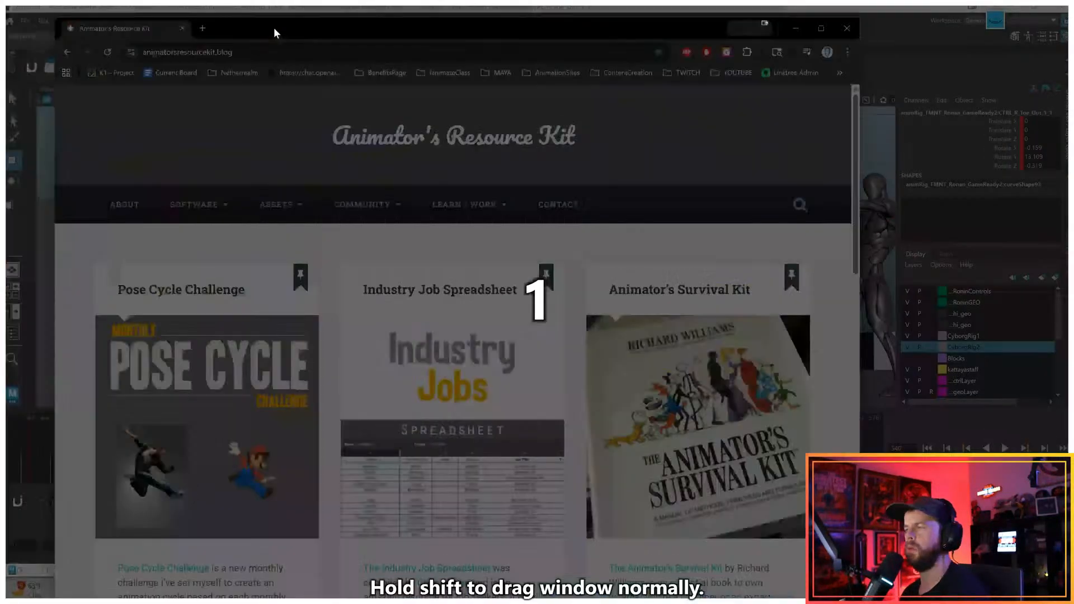
Switch to the browser, open the Industry Job Spreadsheet from Animator's Resource Kit and look through its Openings listings before returning to Maya
left_click_drag(273, 28, 304, 46)
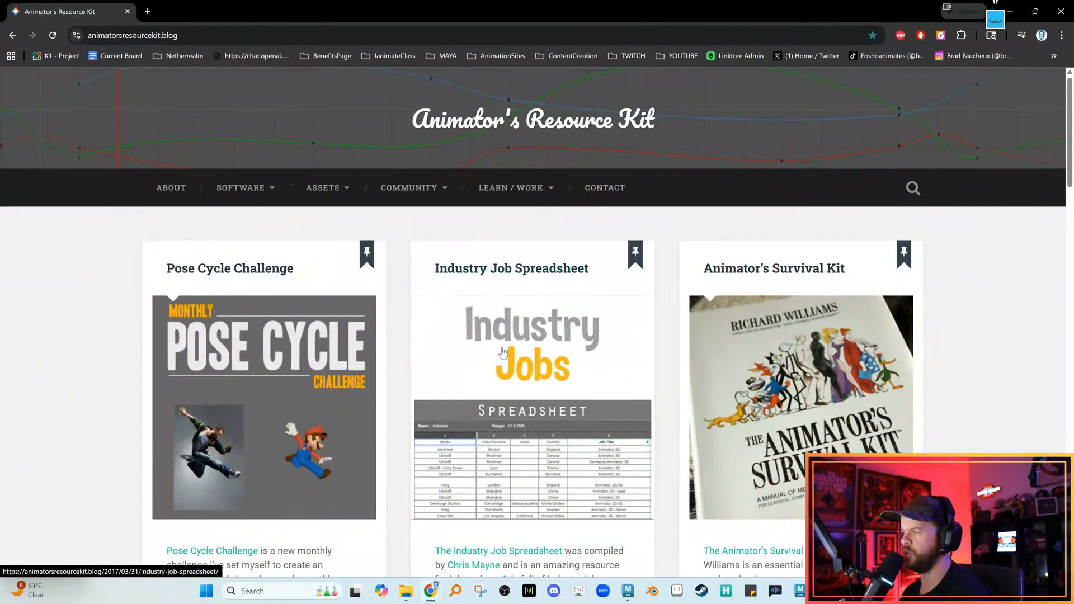
left_click(503, 352)
scroll(506, 350, "down", 6)
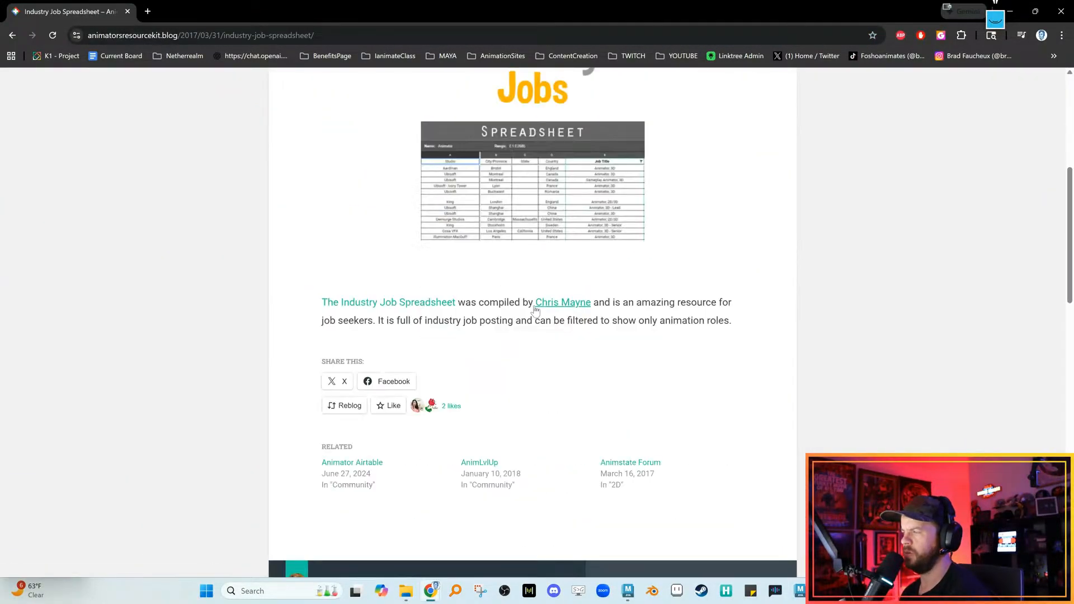
left_click(438, 307)
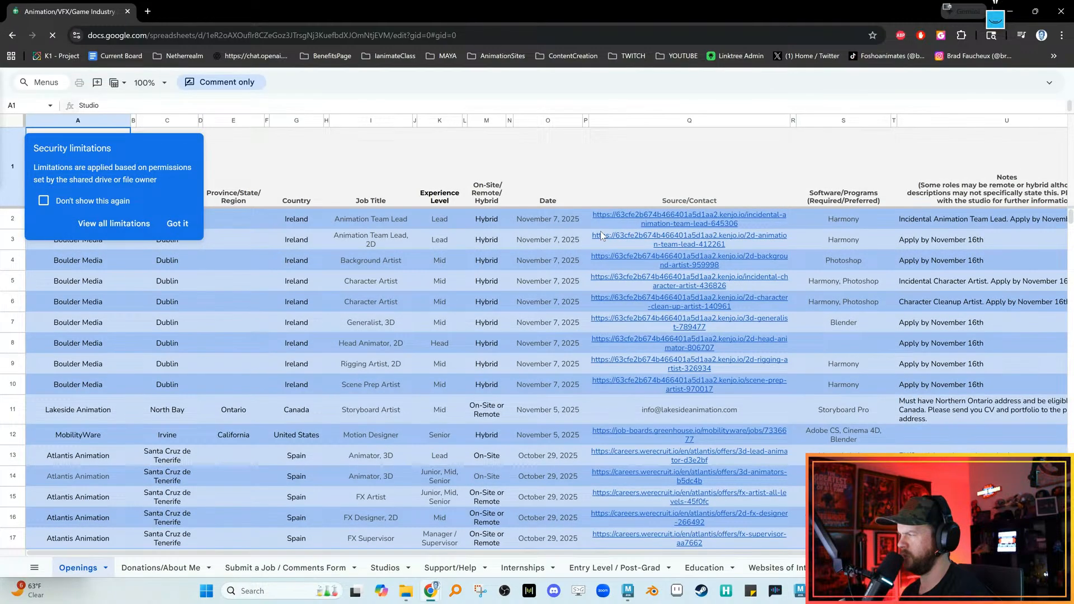
left_click(177, 224)
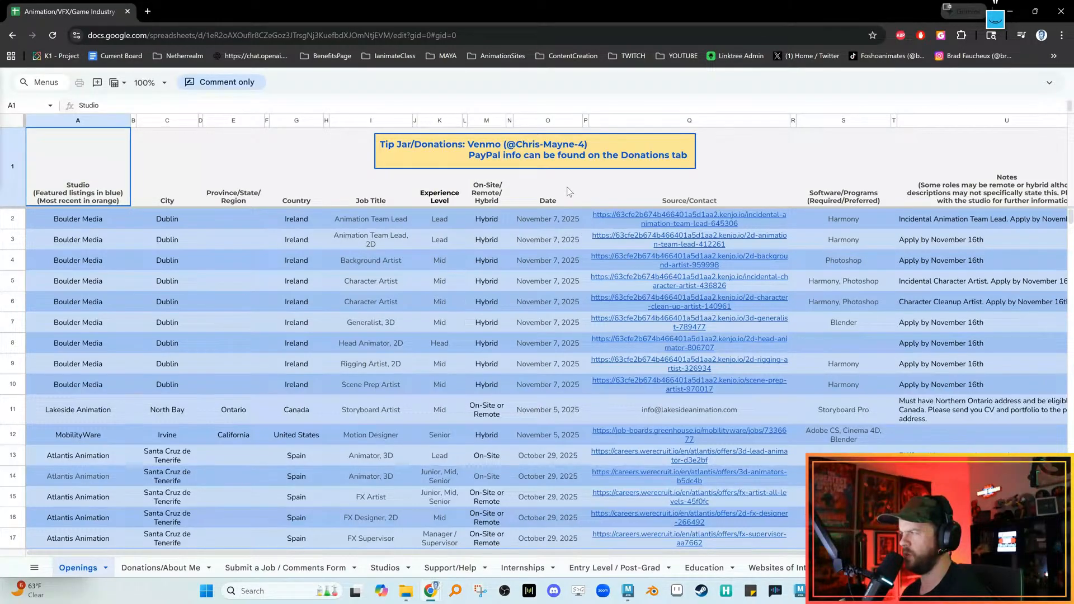
scroll(581, 216, "down", 3)
scroll(581, 216, "down", 5)
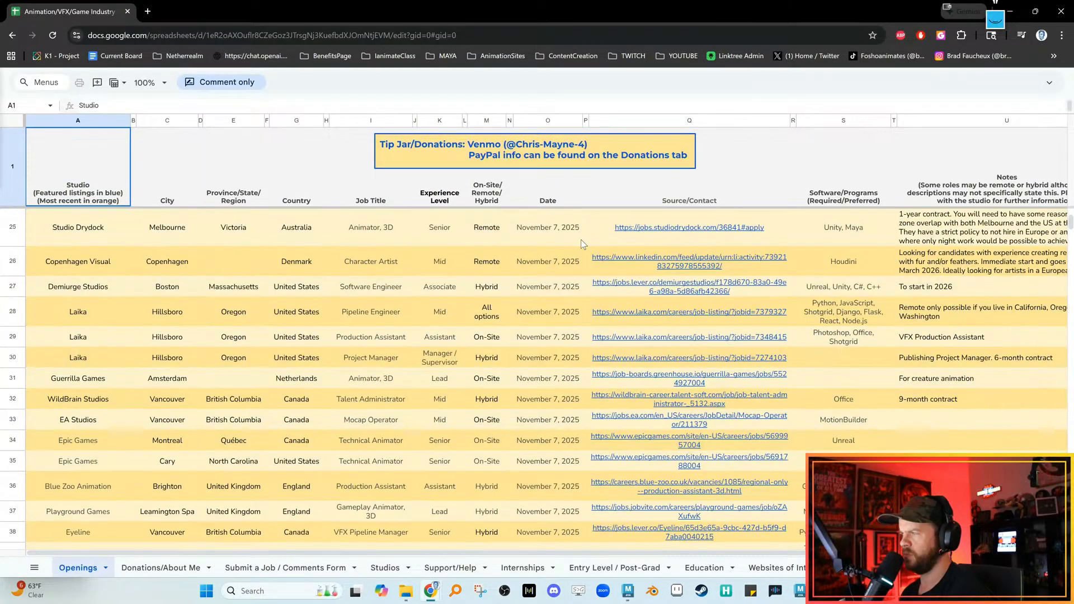
scroll(581, 239, "down", 15)
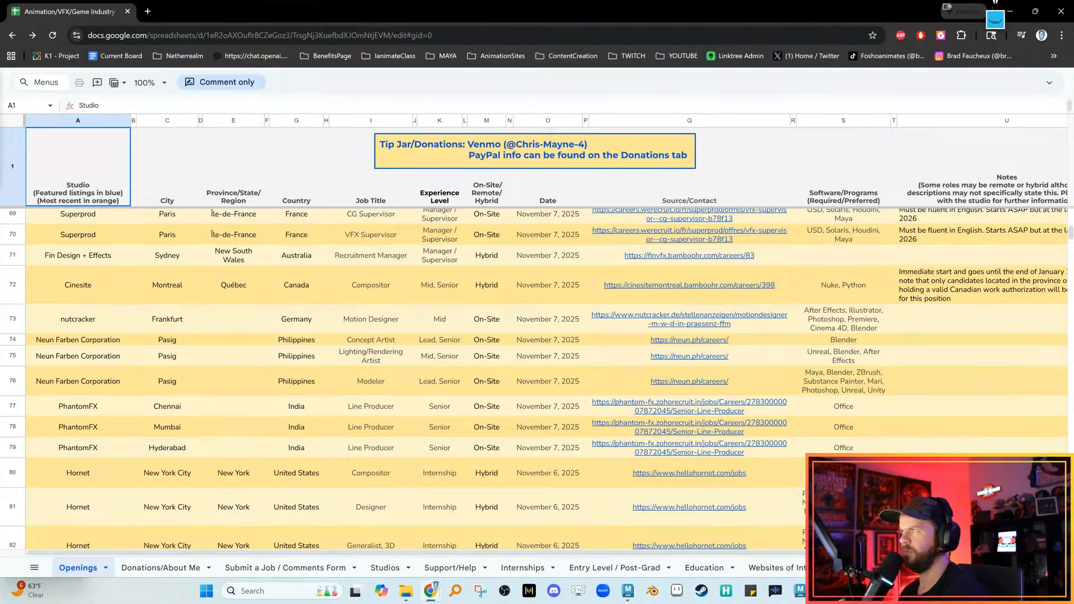
left_click_drag(489, 8, 324, 66)
left_click(623, 64)
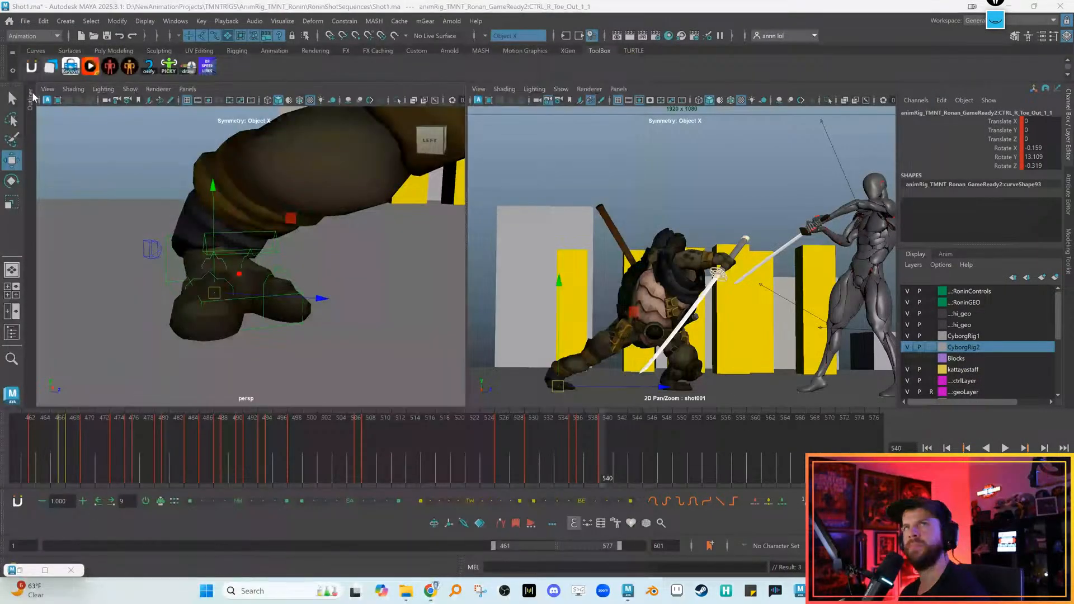
Set the right foot control's Toe Roll to about 47.2 at frame 540
left_click_drag(458, 461, 612, 455)
key("comma")
key("comma")
key("period")
right_click_drag(323, 311, 332, 307, "alt")
left_click_drag(333, 311, 261, 327, "alt")
left_click(193, 300)
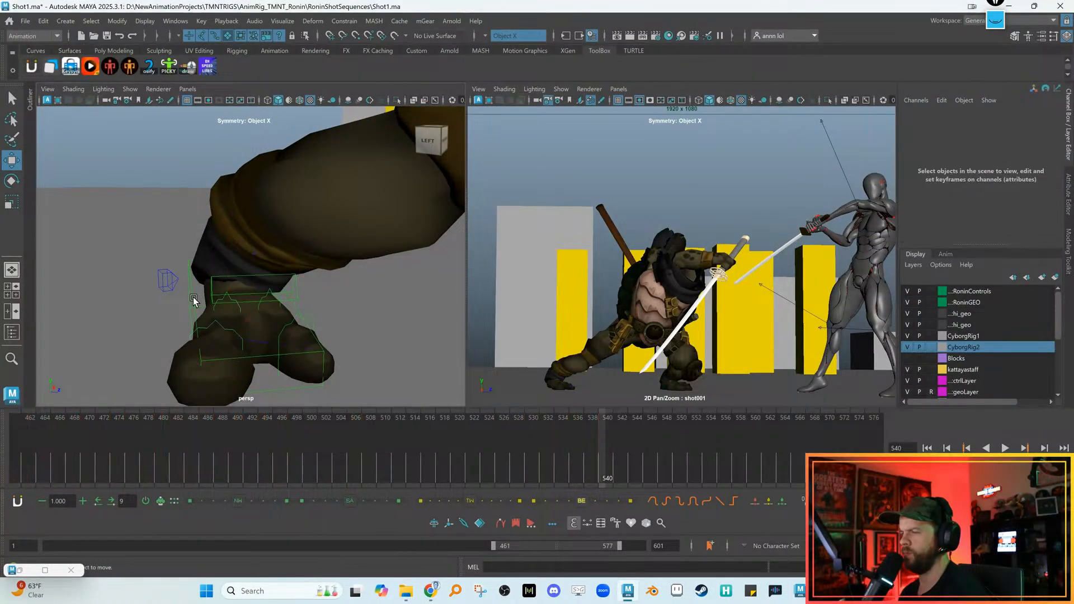
scroll(990, 203, "down", 1)
left_click(992, 195)
mouse_move(392, 311)
middle_mouse_down()
mouse_move(419, 311)
mouse_move(377, 305)
middle_mouse_up()
left_click_drag(377, 305, 320, 300, "alt")
scroll(998, 203, "down", 3)
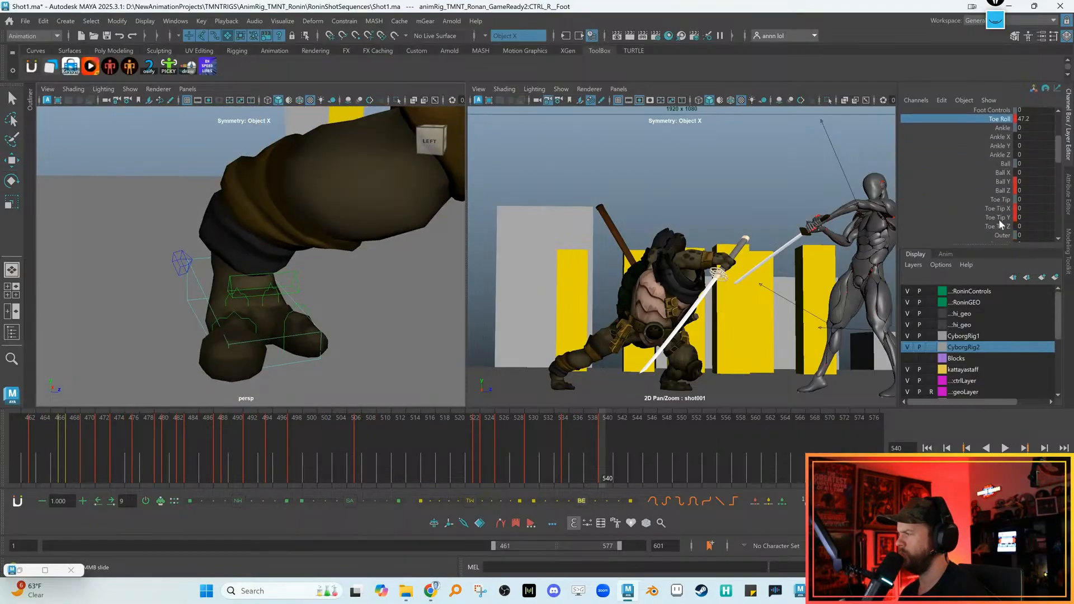
Set the right foot control's Ball Y to about 17.4 to swivel the planted foot
left_click(999, 182)
middle_click_drag(673, 235, 743, 244)
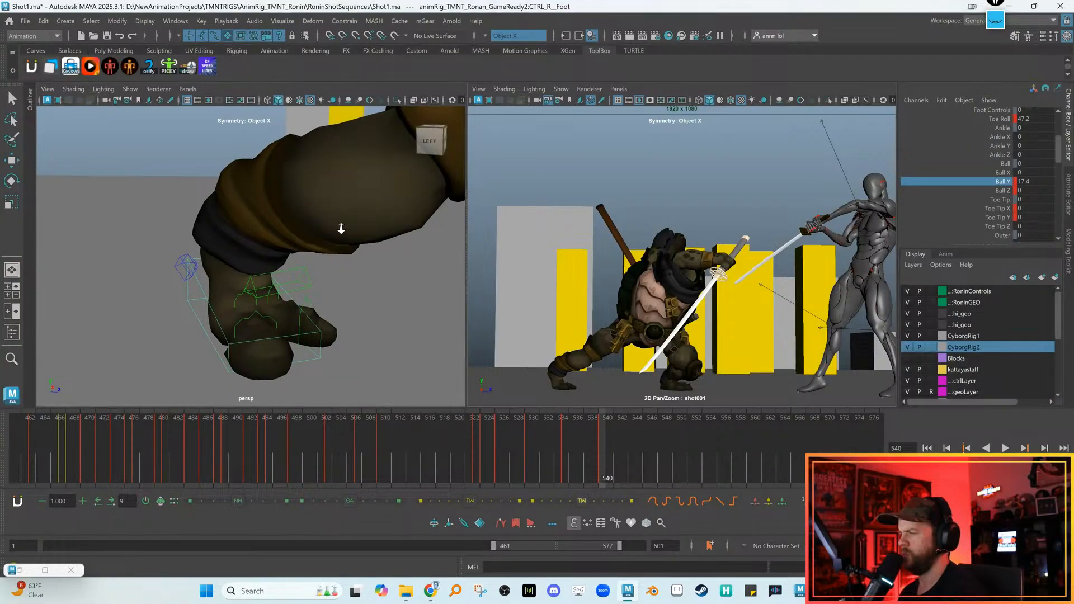
left_click_drag(340, 230, 203, 272, "alt")
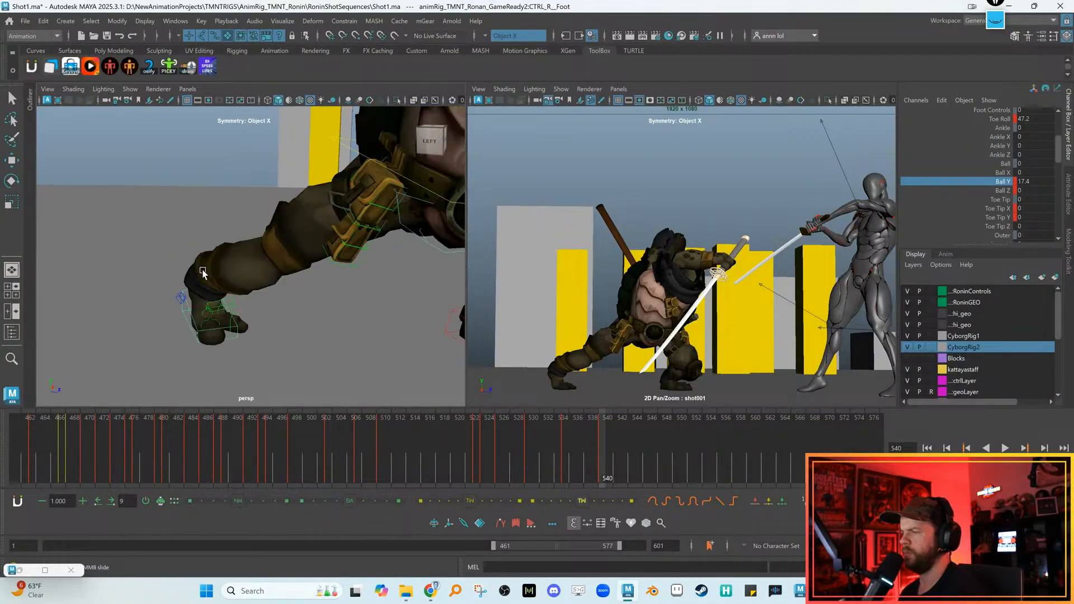
Rotate the right hip pouch controls so the pouches lie along the extended thigh
left_click(381, 190)
key("w")
left_click(381, 191)
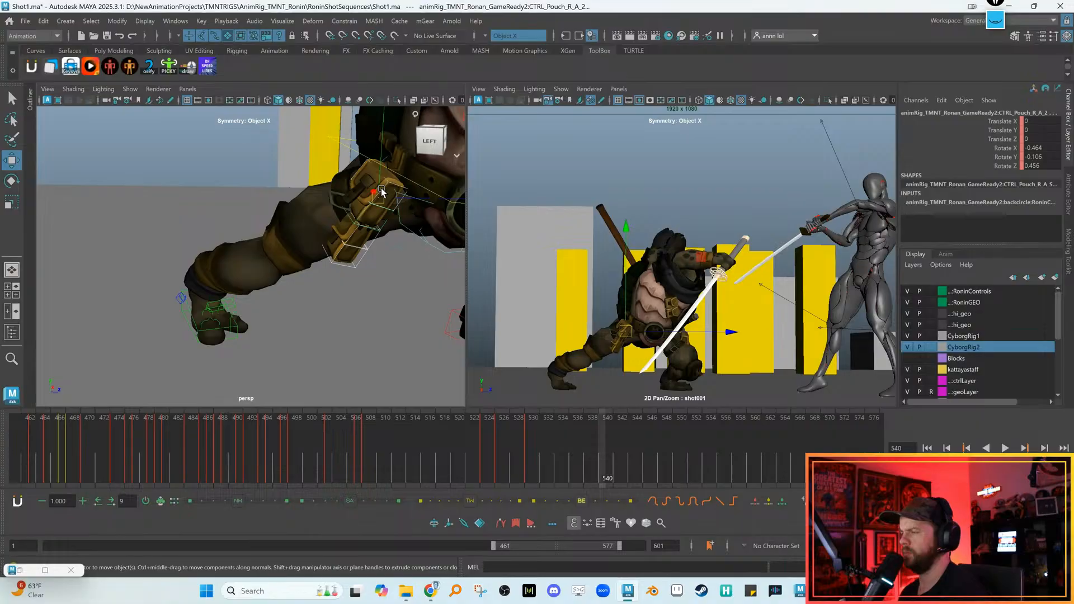
key("e")
left_click_drag(305, 142, 281, 206)
key("w")
left_click(389, 177)
key("e")
left_click_drag(330, 154, 358, 176)
Pose the left hip pouches on the bent thigh, with the first control rotated about -25, 13, -5.5 and offset about 3.3, 2.1, 1.7
left_click(391, 207)
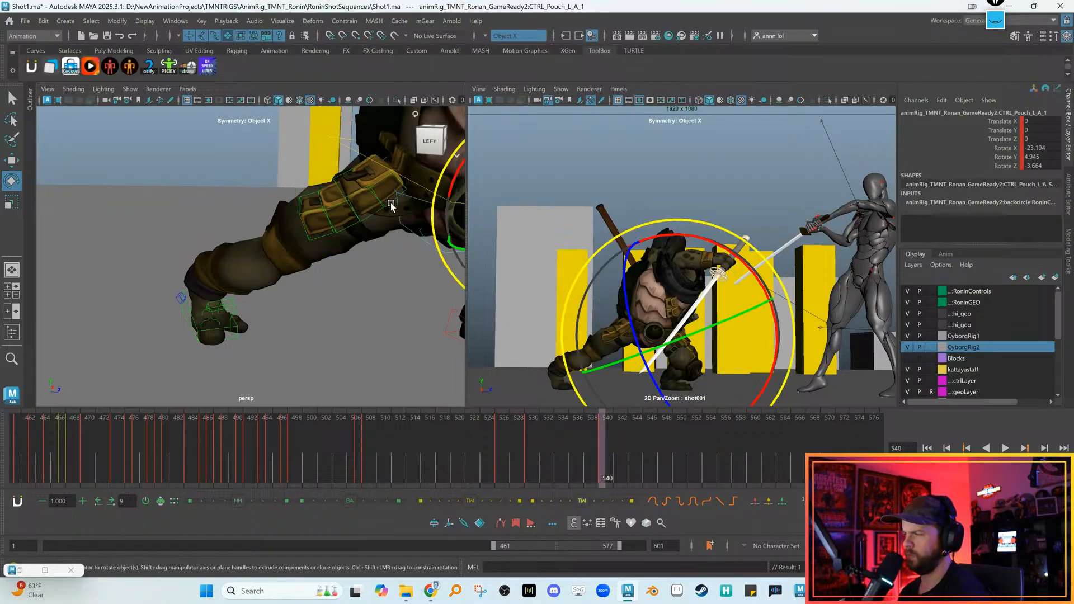
middle_click_drag(429, 232, 224, 257, "alt")
left_click_drag(224, 257, 246, 221, "alt")
left_click(245, 233)
left_click(245, 233, "shift")
left_click_drag(260, 277, 242, 195)
key("w")
left_click(212, 206)
key("e")
left_click_drag(252, 234, 280, 228)
key("w")
left_click_drag(347, 254, 289, 311, "alt")
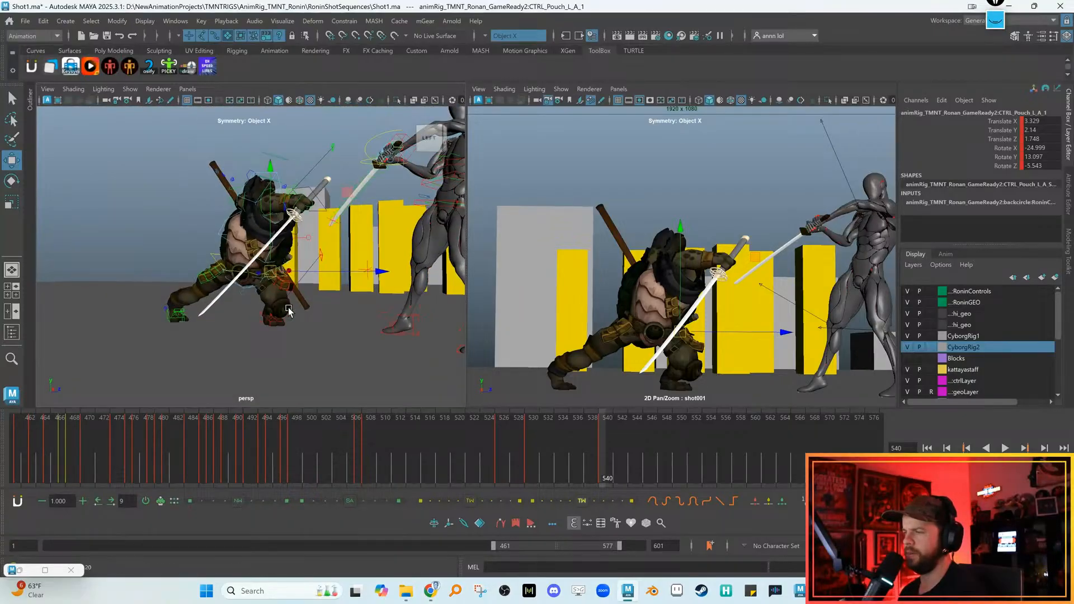
Reset the right knee pole control to zero and move it to about -248, 5, 195
left_click(323, 256)
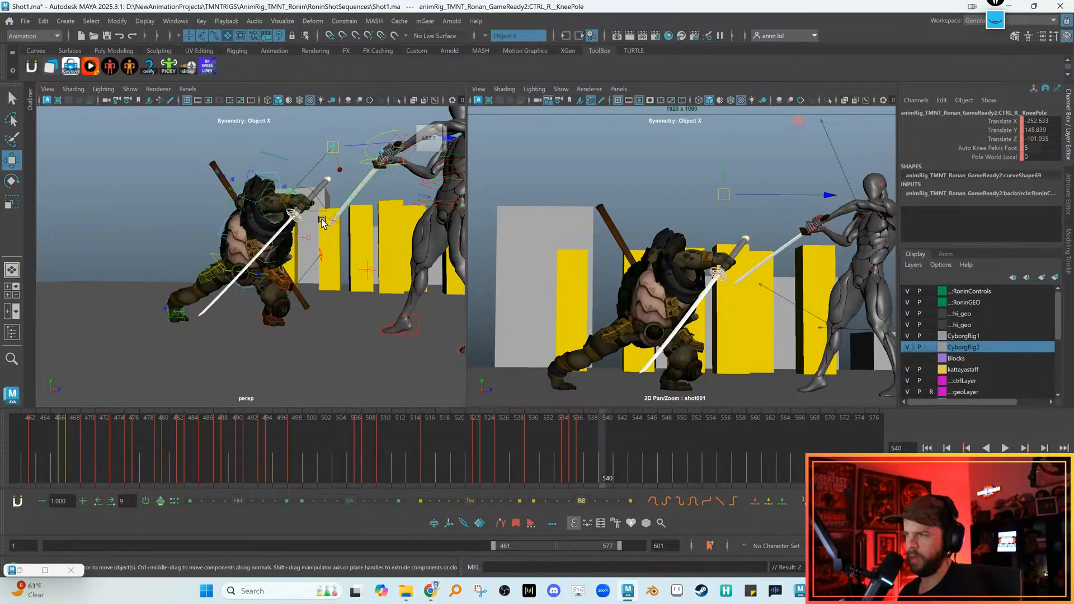
key("alt+r")
left_click_drag(323, 327, 300, 328, "alt")
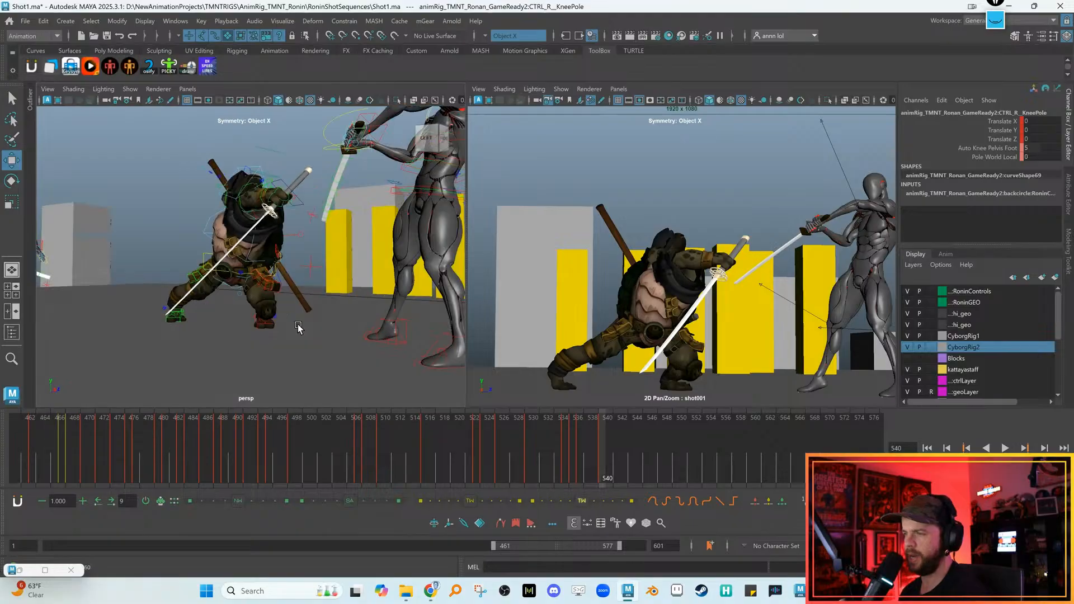
right_click_drag(415, 306, 301, 286, "alt")
left_click_drag(401, 295, 179, 280)
Rotate the head control so the face turns toward the opponent and shift the head slightly
right_click_drag(180, 280, 320, 307, "alt")
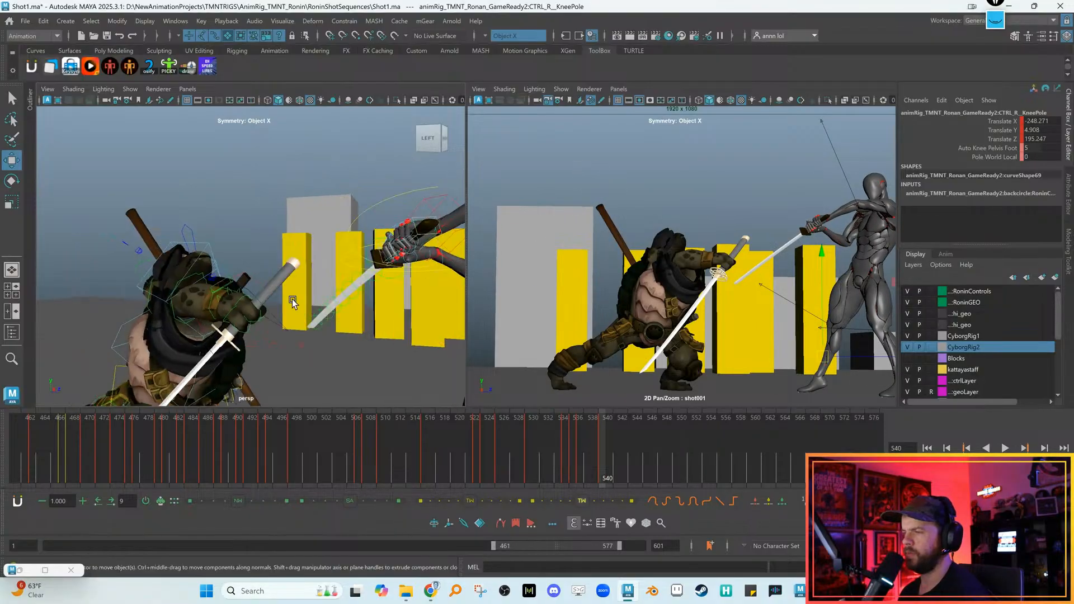
left_click_drag(320, 307, 192, 263, "alt")
left_click(183, 239)
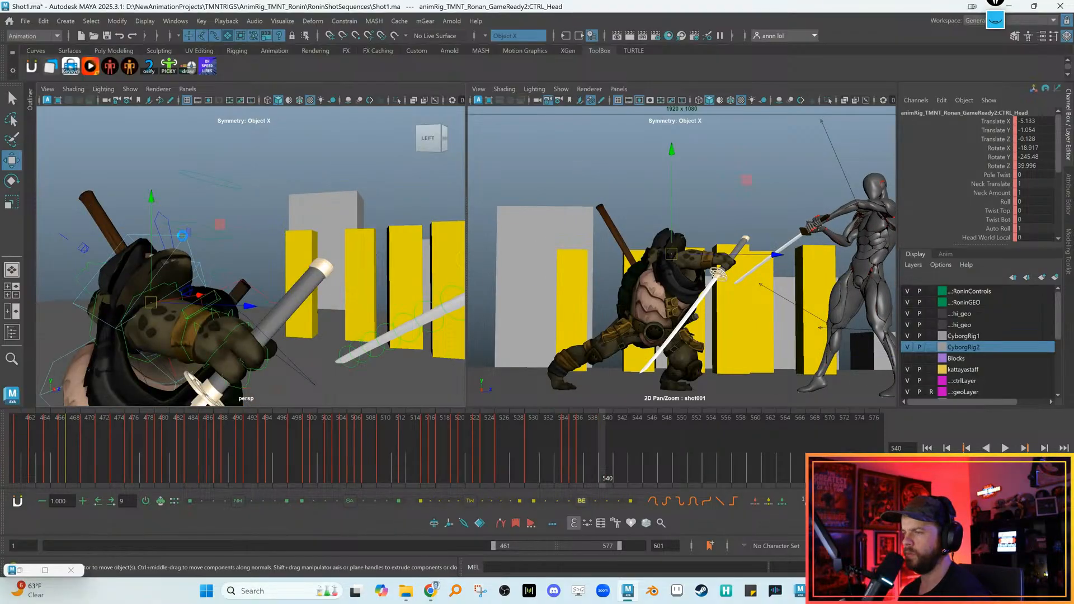
middle_click_drag(217, 252, 233, 236, "alt")
key("e")
left_click_drag(714, 219, 756, 273)
key("w")
mouse_move(675, 255)
left_mouse_down()
mouse_move(686, 262)
mouse_move(676, 257)
left_mouse_up()
Rotate the chest control to bring the upper body forward toward the opponent
middle_click_drag(338, 305, 403, 272, "alt")
right_click_drag(403, 273, 225, 279, "alt")
left_click(197, 284)
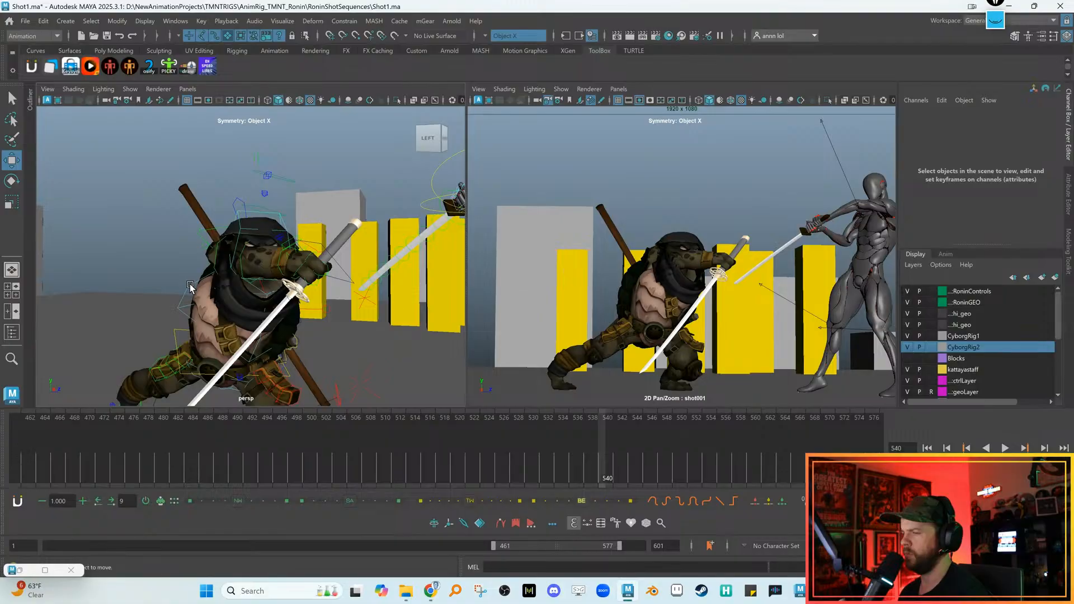
left_click(226, 290)
key("e")
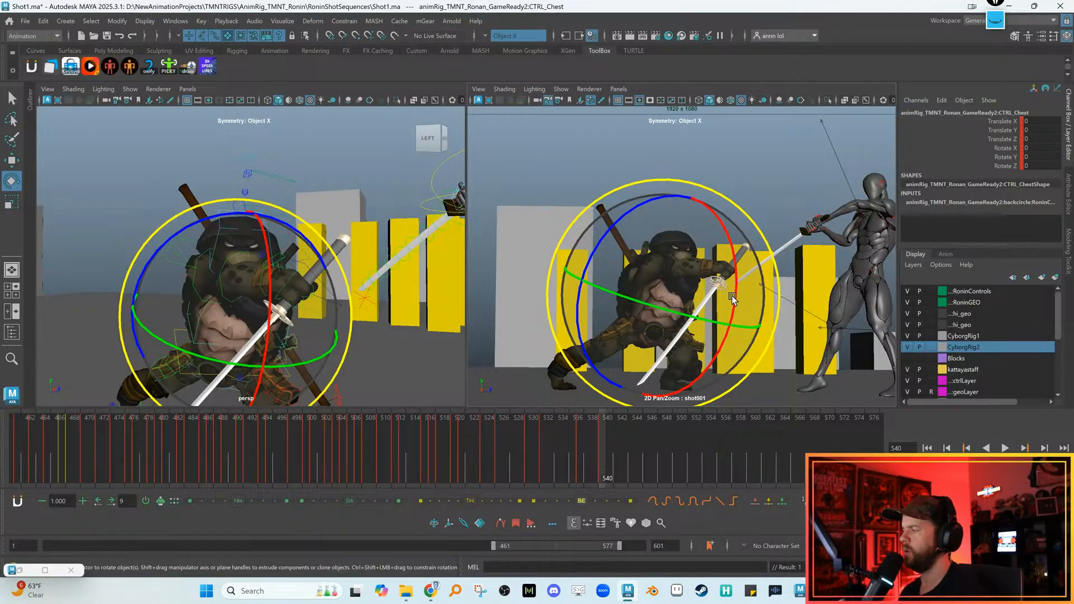
key("w")
key("ctrl+z")
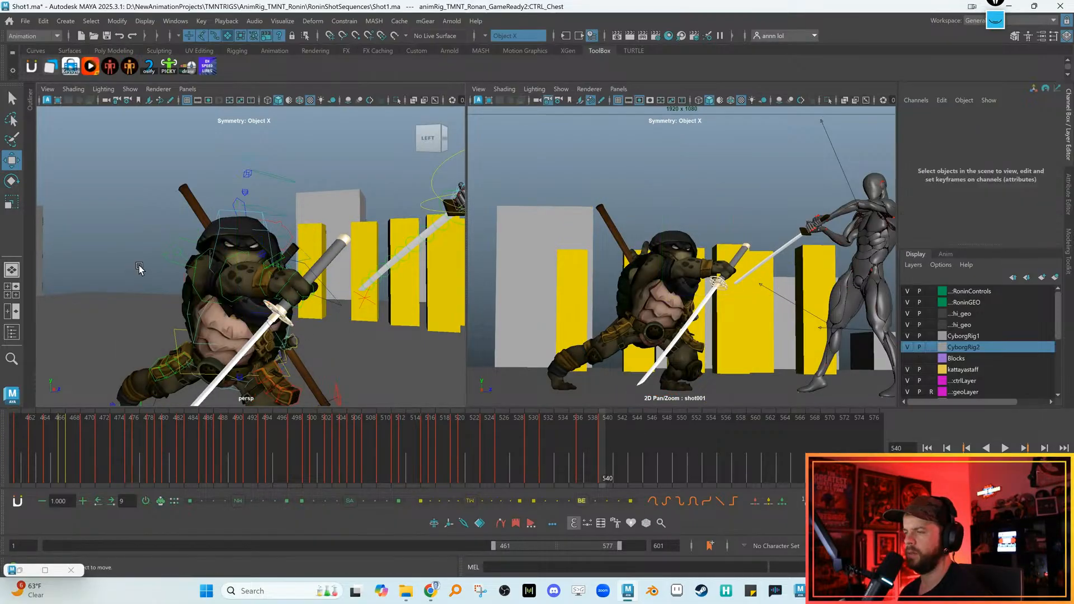
key("e")
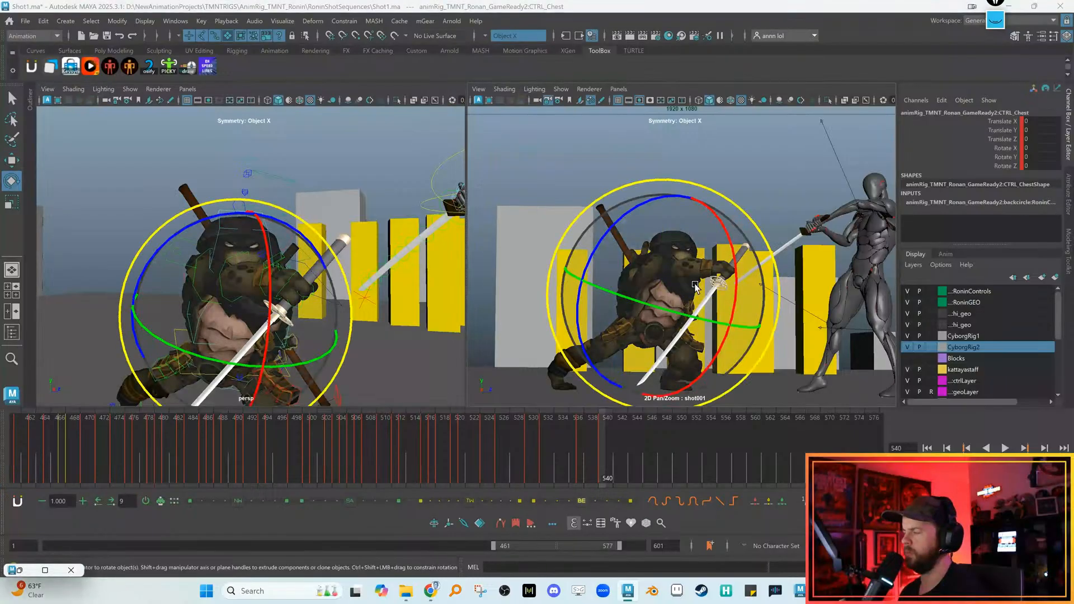
left_click_drag(732, 281, 613, 286)
key("w")
Switch the perspective view to the top view and move the body control to about -344.5, -17.4, 3.8
left_click_drag(177, 290, 230, 331, "alt")
left_click(178, 263)
key("space")
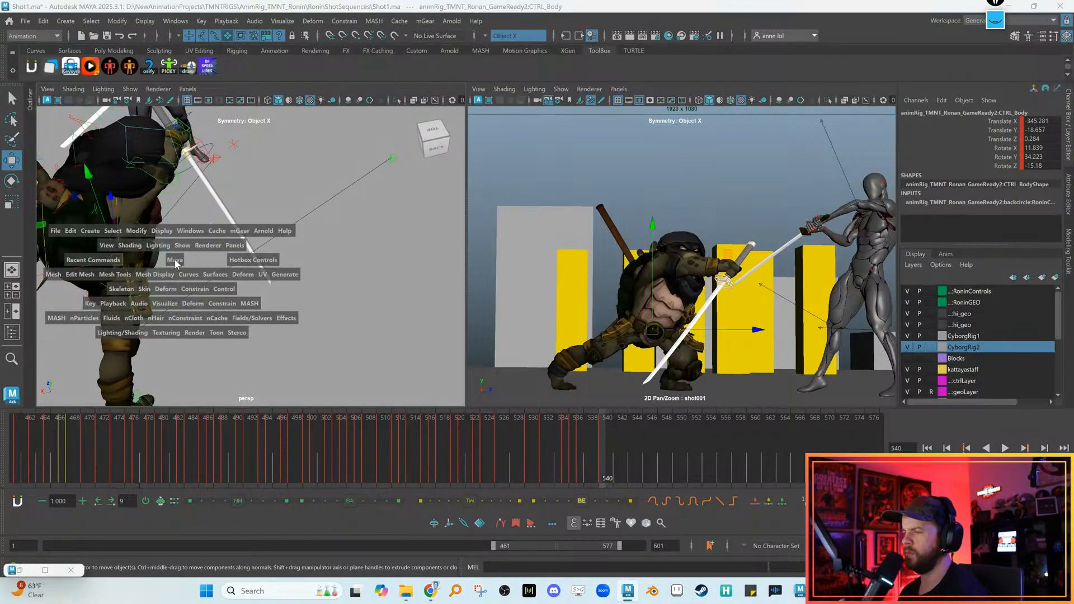
left_click_drag(168, 271, 147, 255)
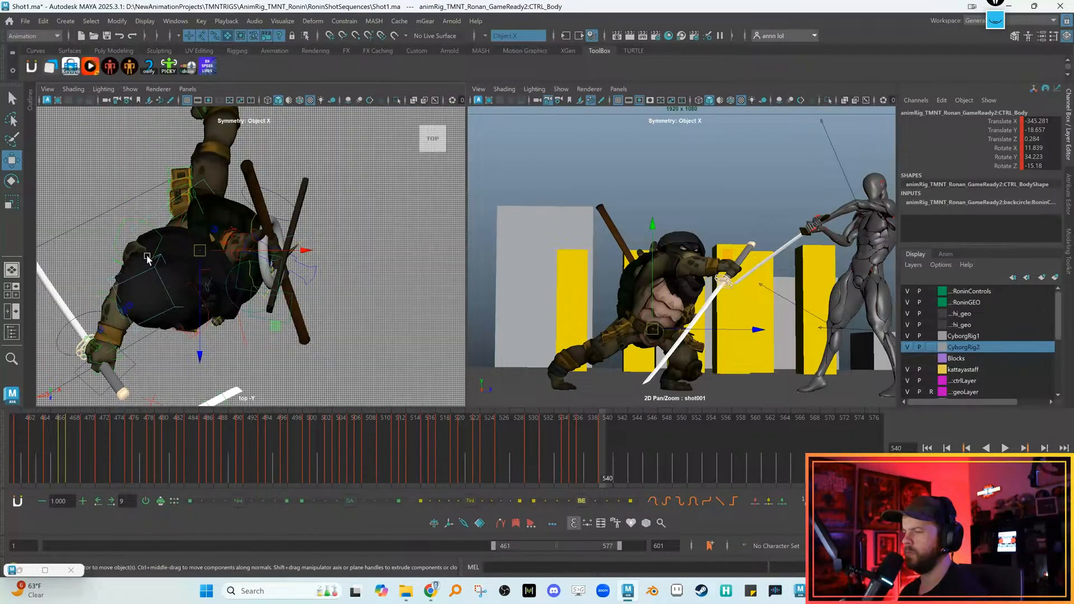
scroll(146, 255, "down", 3)
right_click_drag(257, 247, 262, 258)
left_click_drag(262, 258, 266, 266)
left_click_drag(646, 331, 651, 330)
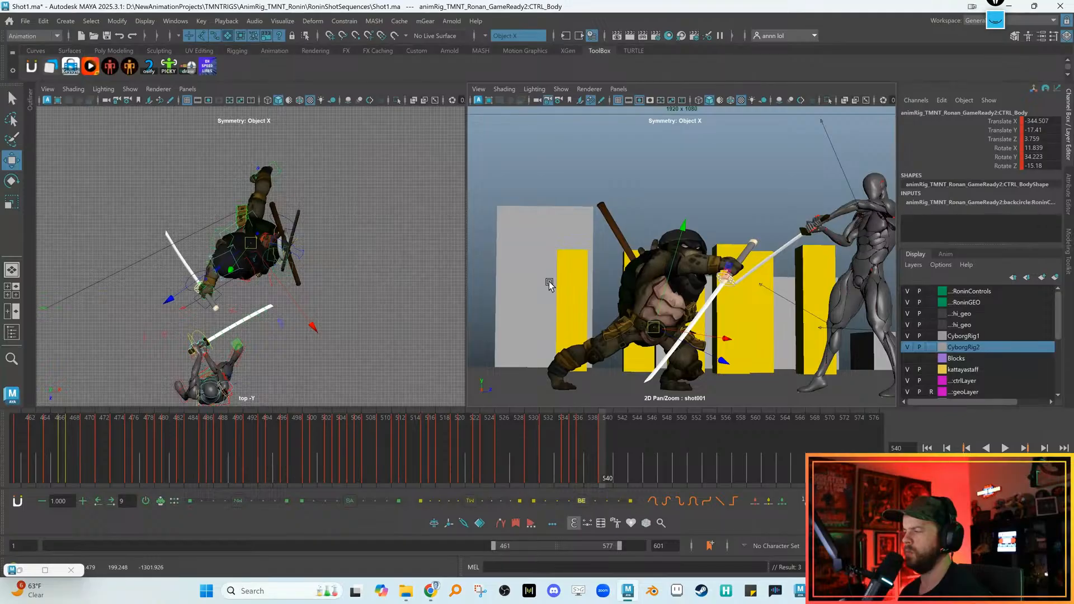
Rotate the head control to about 23, 40, -2 and move it to about 4.4, -2.8, -0.1
left_click(673, 246)
key("e")
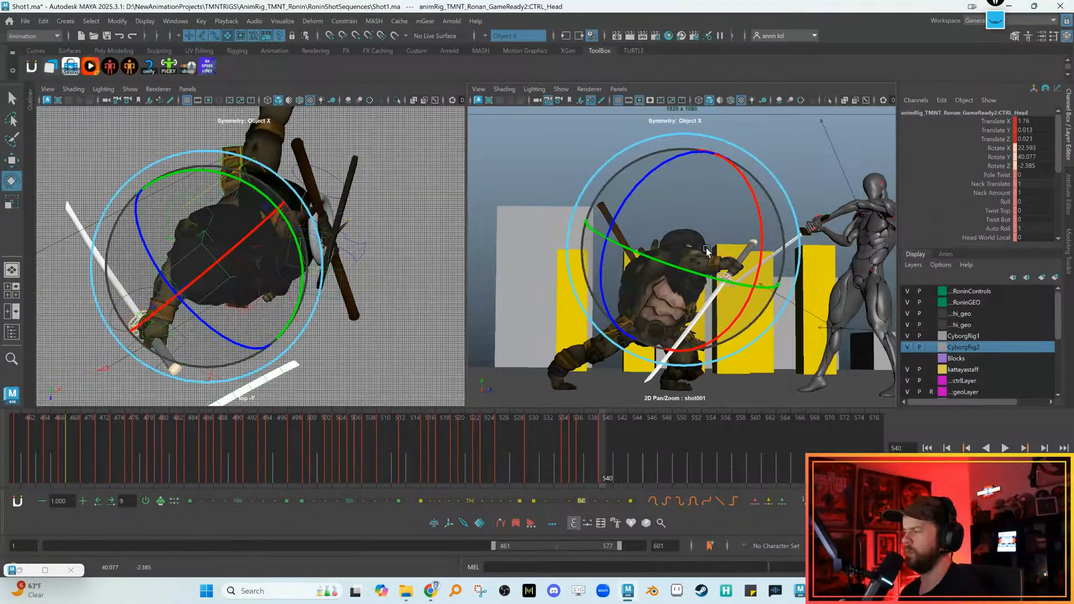
key("w")
left_click_drag(705, 247, 690, 256)
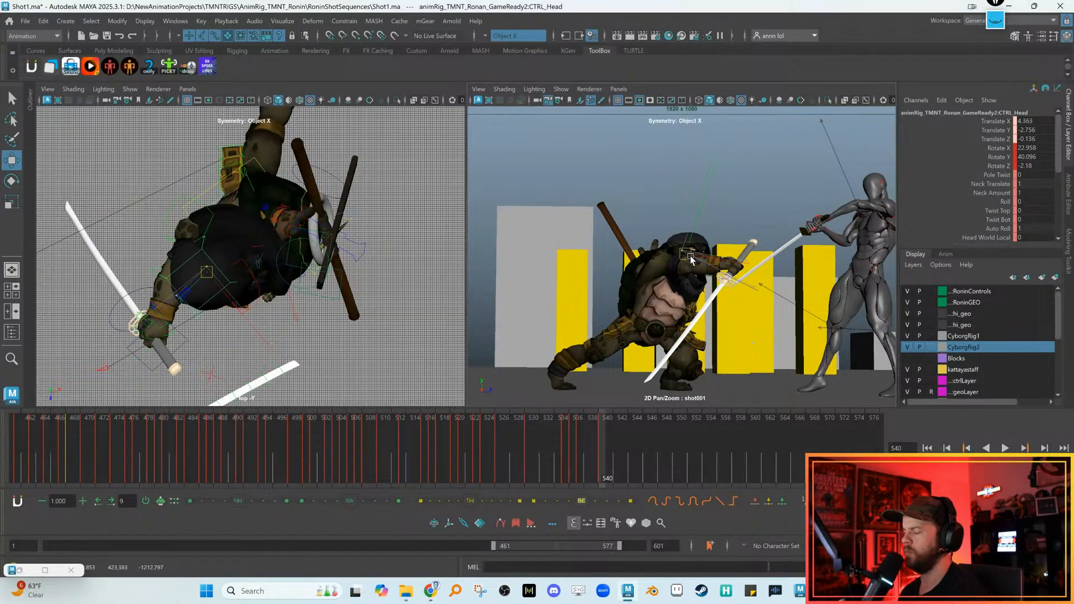
Move the main shell control to about 3.7, 6.2, 1.8 and rotate it to about 19, -20, -9
left_click(301, 257)
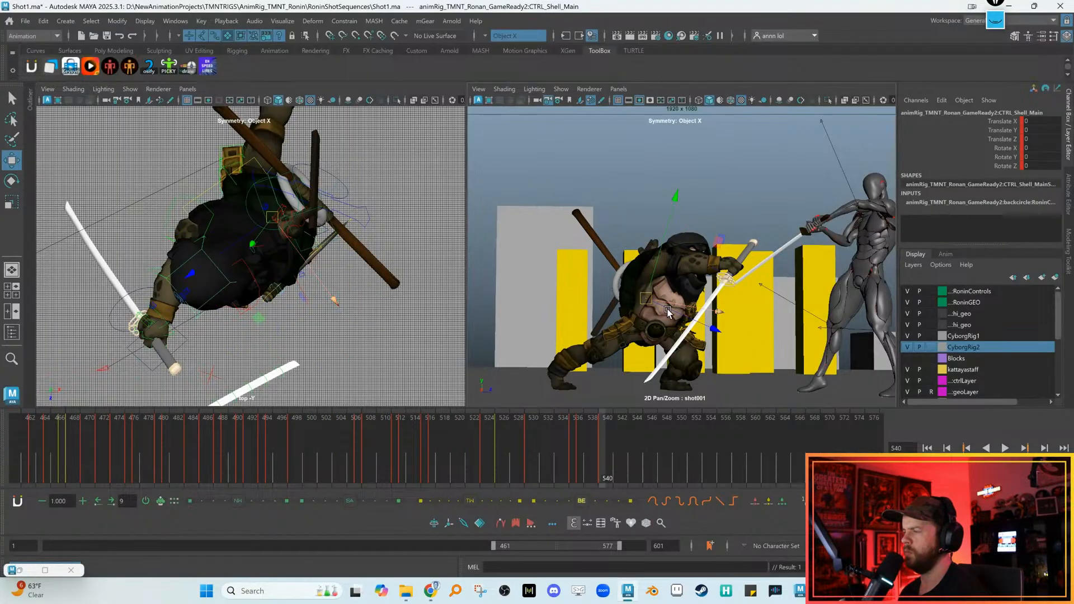
left_click_drag(643, 295, 651, 291)
left_click_drag(649, 335, 683, 324)
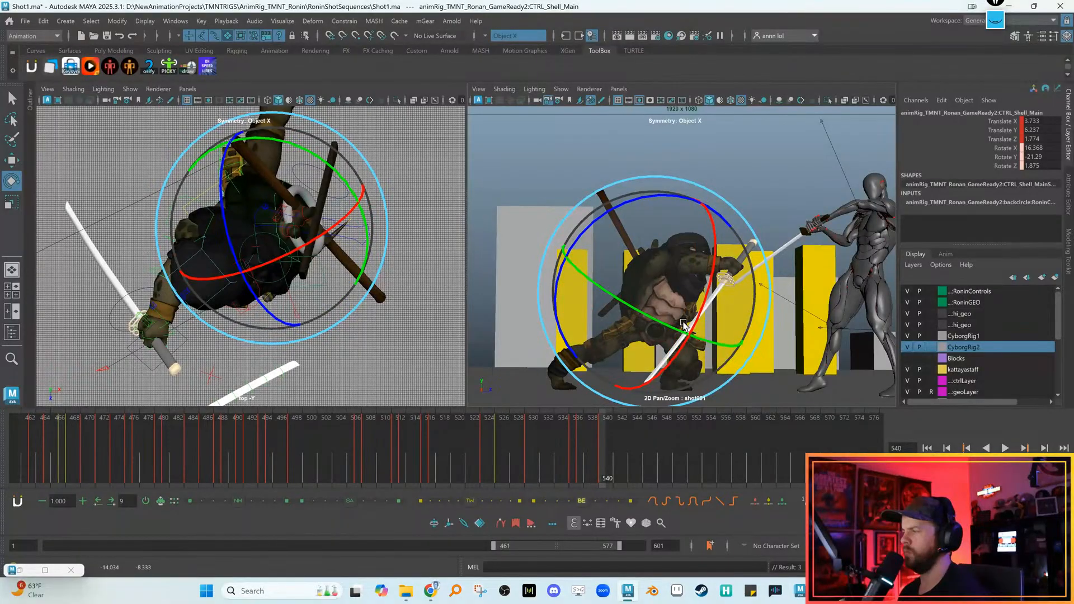
Play back and step through the frames around 537 to 549 to review the landing from the kick into the low stance
key("alt+v")
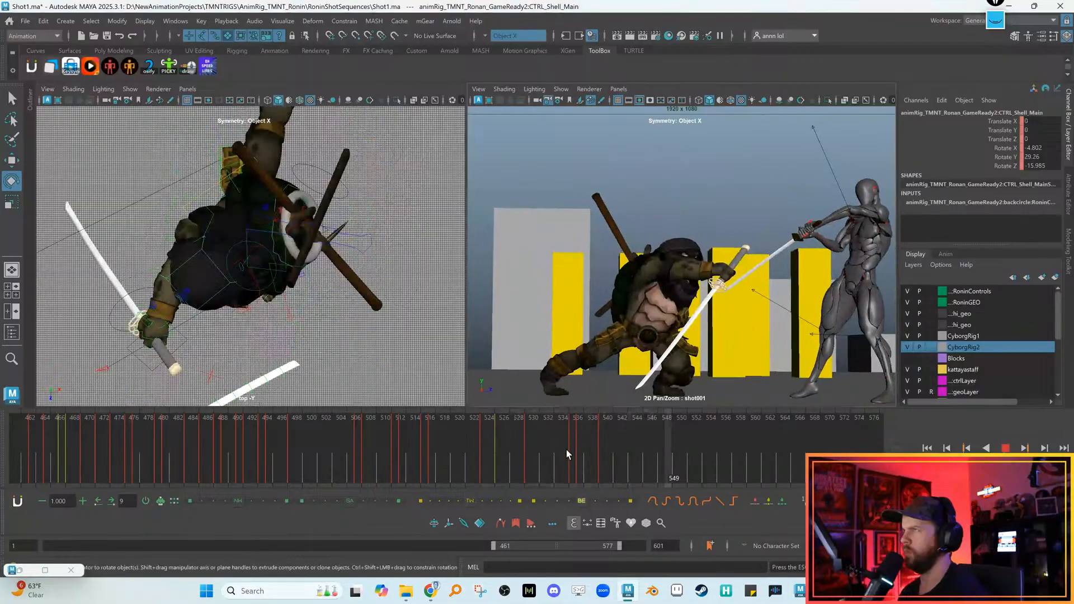
left_click(598, 448)
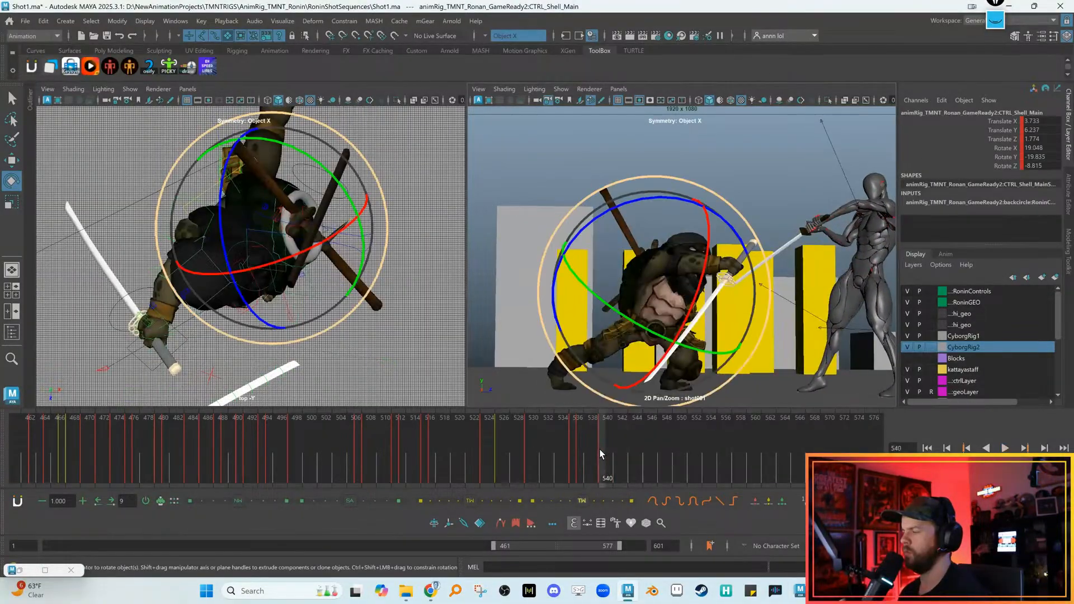
key("alt+period")
key("alt+period")
key("alt+period")
key("alt+period")
key("alt+period")
key("alt+period")
key("alt+period")
key("alt+period")
key("alt+period")
key("alt+period")
mouse_move(598, 449)
left_mouse_down()
mouse_move(575, 448)
mouse_move(584, 448)
left_mouse_up()
key("alt+v")
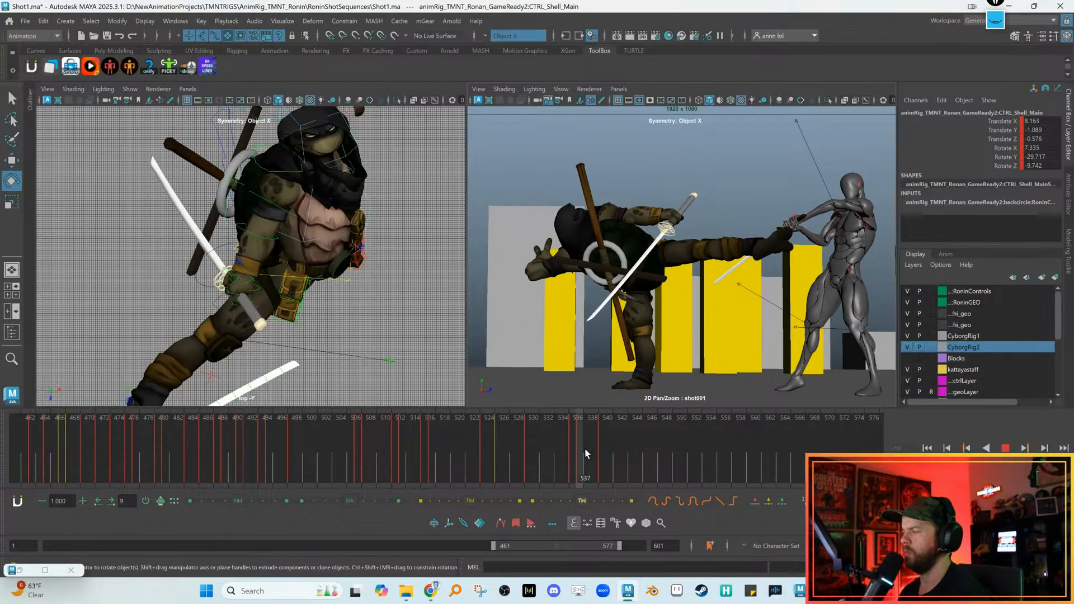
left_click(612, 454)
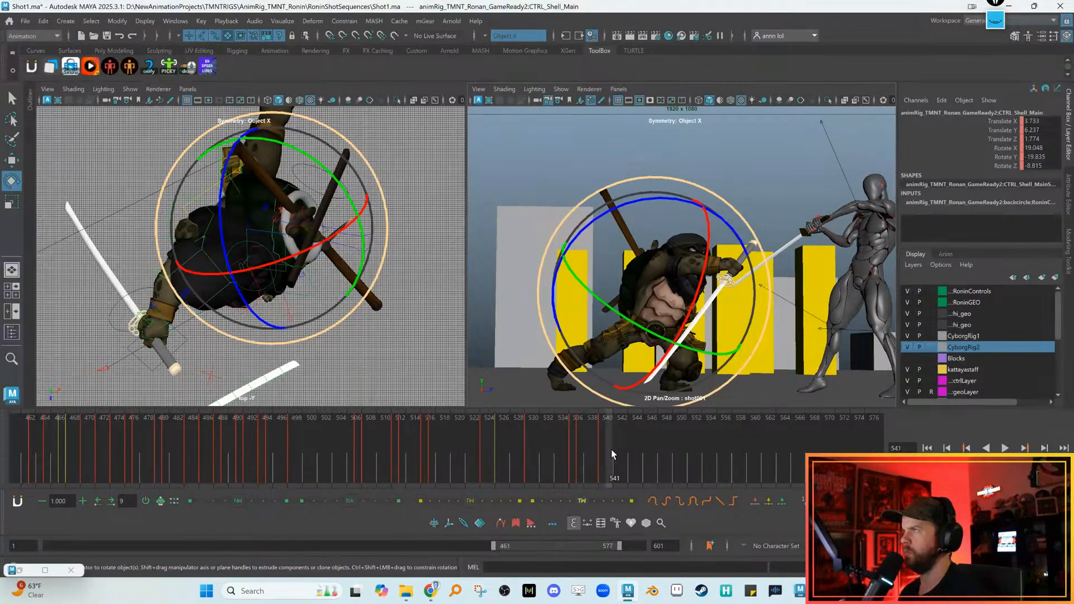
Switch from the top view to the perspective view and rotate the ninja's right collar control to about -5, -25, 1
key("alt+comma")
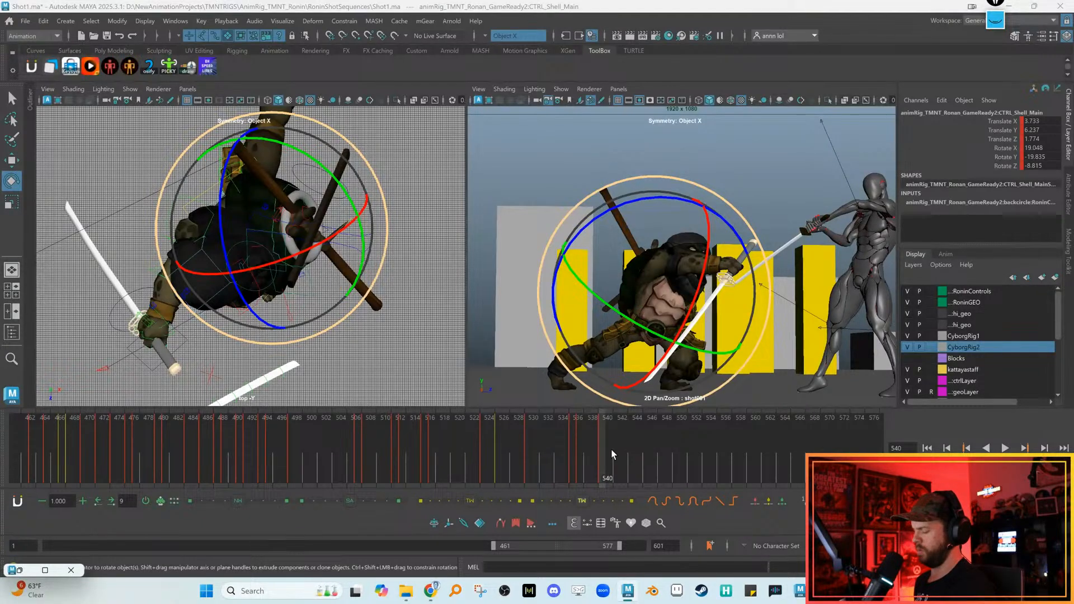
key("alt+period")
key("w")
key("space")
left_click_drag(247, 271, 238, 247)
left_click_drag(178, 206, 242, 234, "alt")
key("ctrl+z")
key("ctrl+z")
left_click(174, 246)
left_click(191, 249)
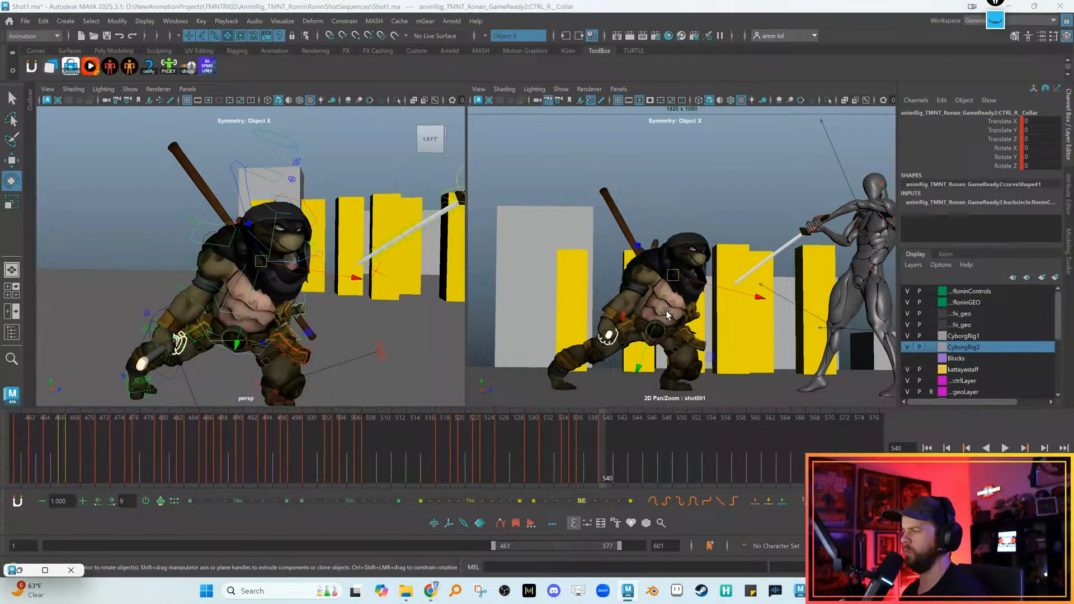
key("e")
left_click_drag(730, 276, 705, 297)
key("w")
left_click_drag(393, 308, 237, 302, "alt")
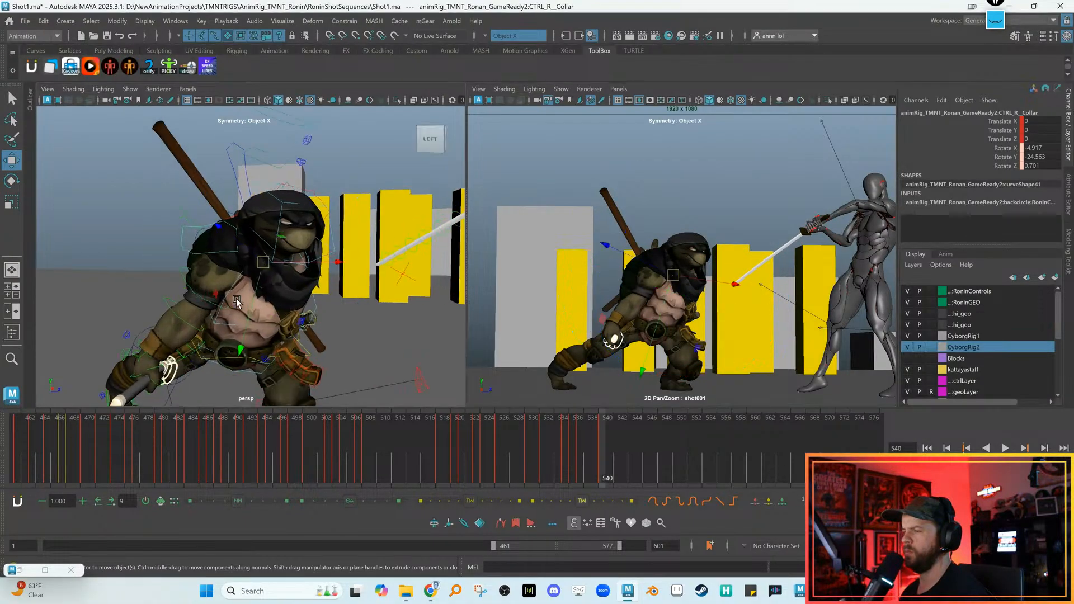
Rotate the ninja's right FK shoulder control to about 81, -13, -32 at frame 540 and key it
left_click(183, 282)
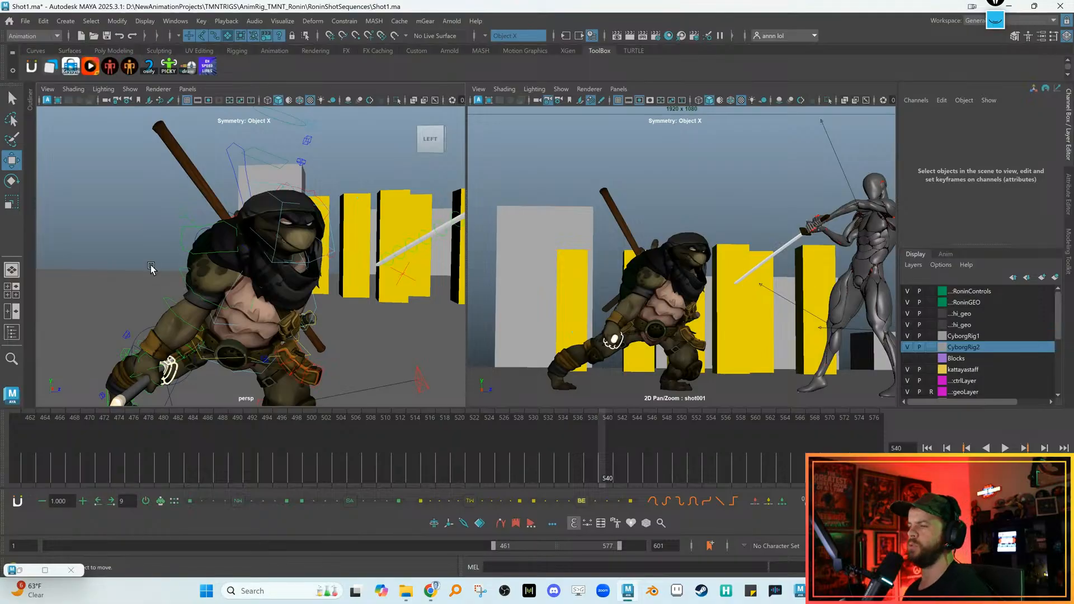
left_click(183, 274)
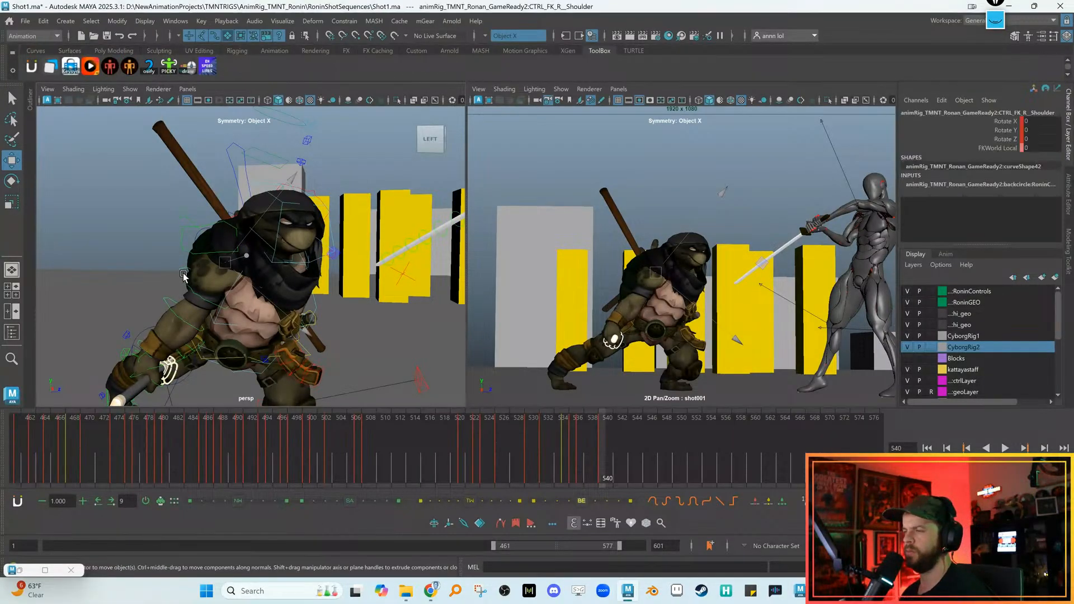
key("e")
left_click_drag(647, 360, 621, 281)
key("s")
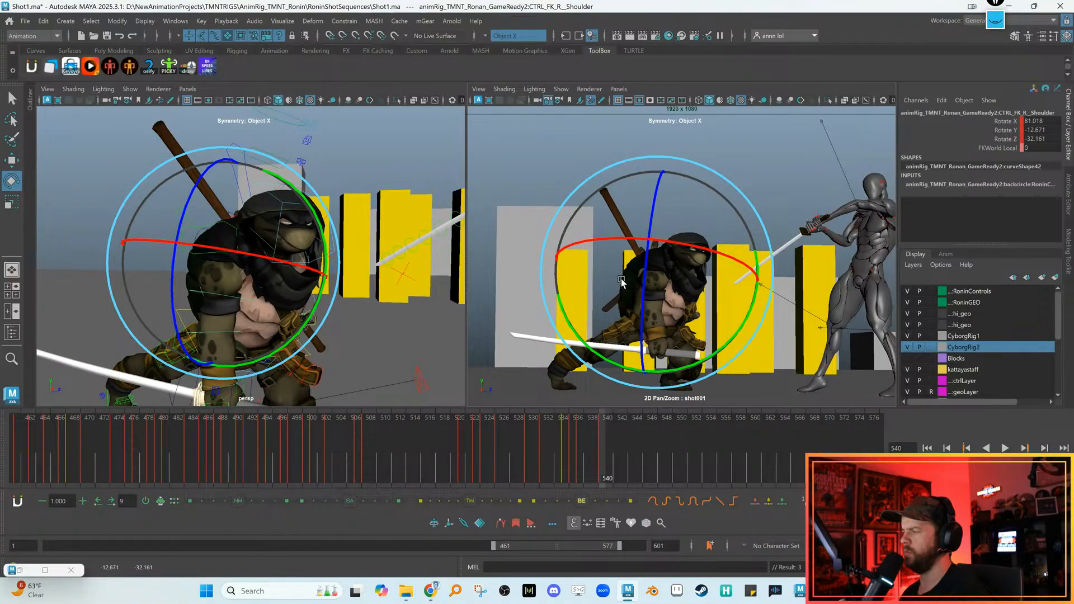
key("w")
left_click_drag(263, 333, 270, 293, "alt")
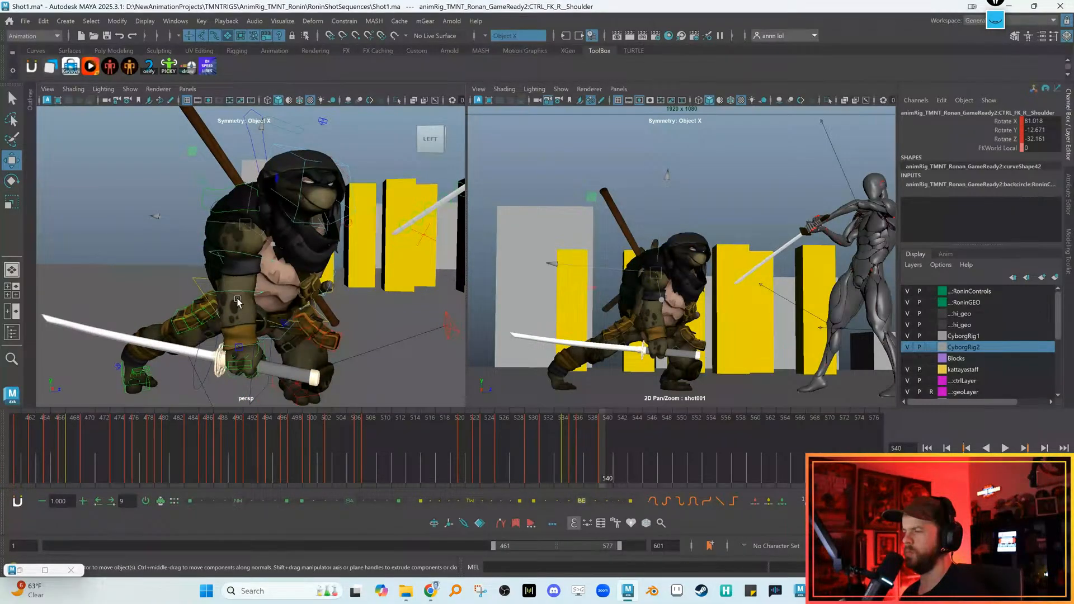
key("ctrl+z")
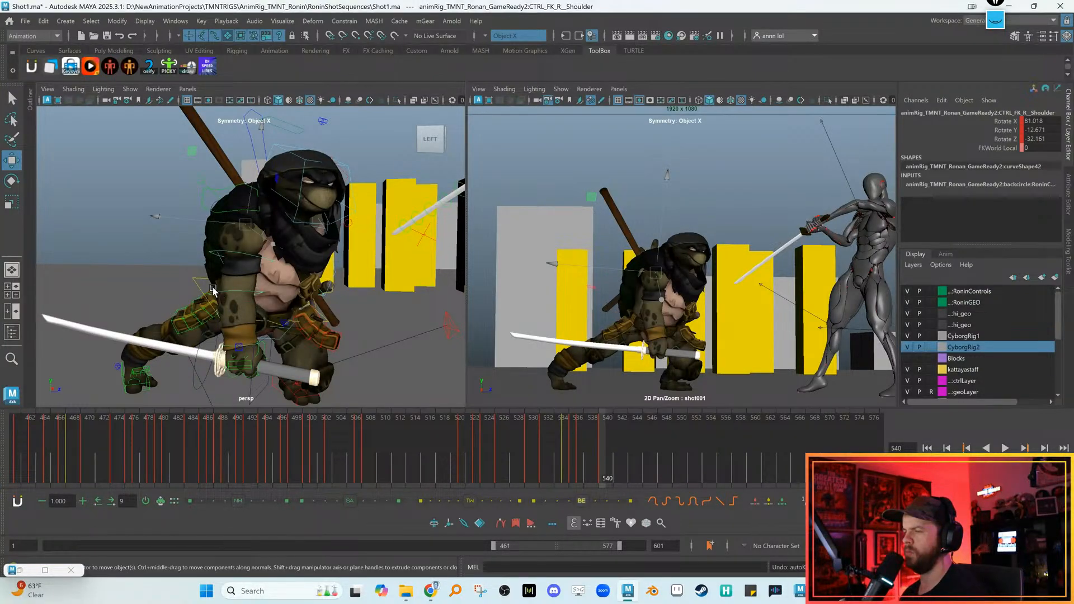
left_click_drag(213, 289, 142, 273, "alt")
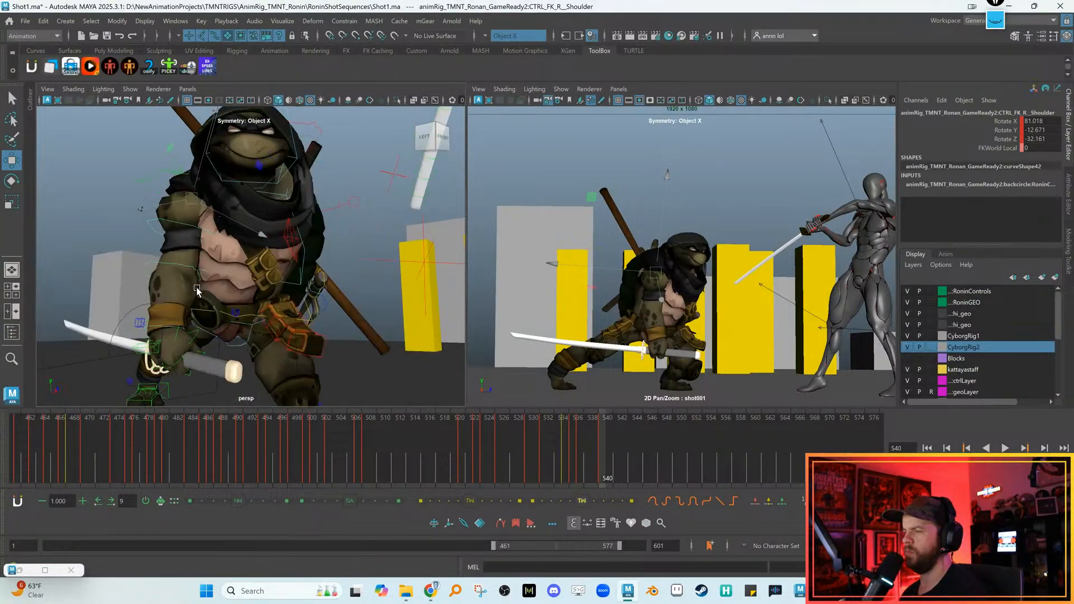
Rotate the ninja's right FK elbow control to about -2, 5, -3
right_click(144, 265)
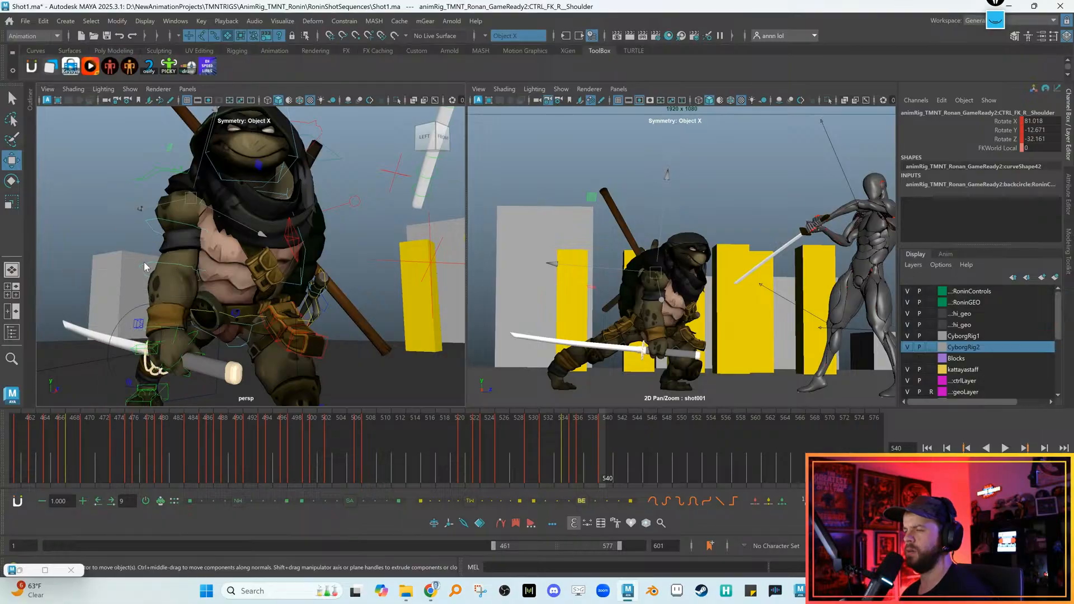
left_click(127, 227)
left_click(147, 269)
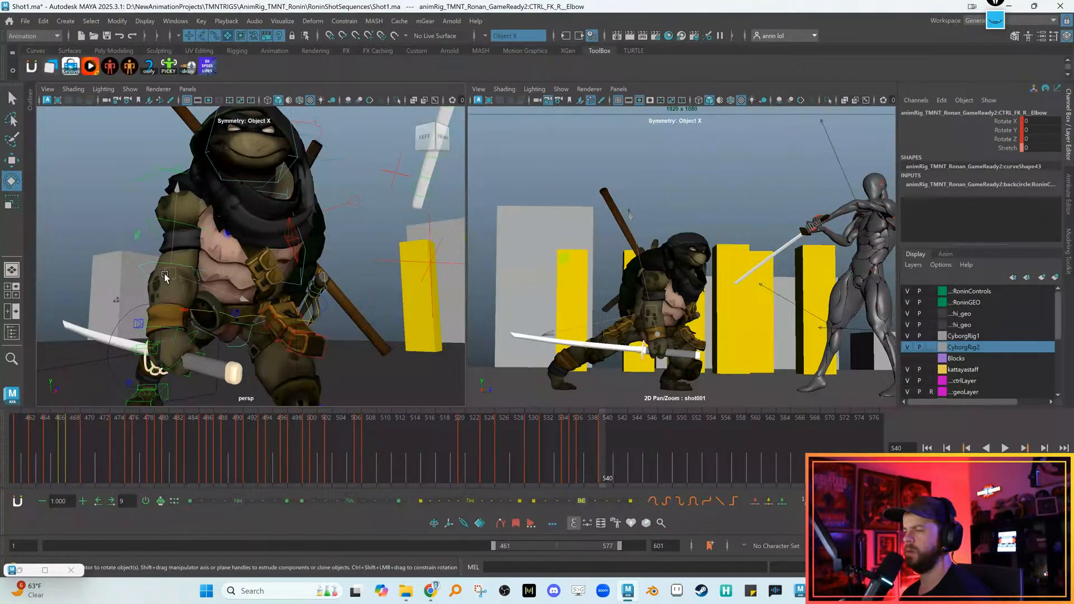
key("e")
left_click_drag(156, 299, 168, 302)
key("w")
middle_click_drag(189, 351, 210, 335, "alt")
right_click_drag(210, 335, 215, 341, "alt")
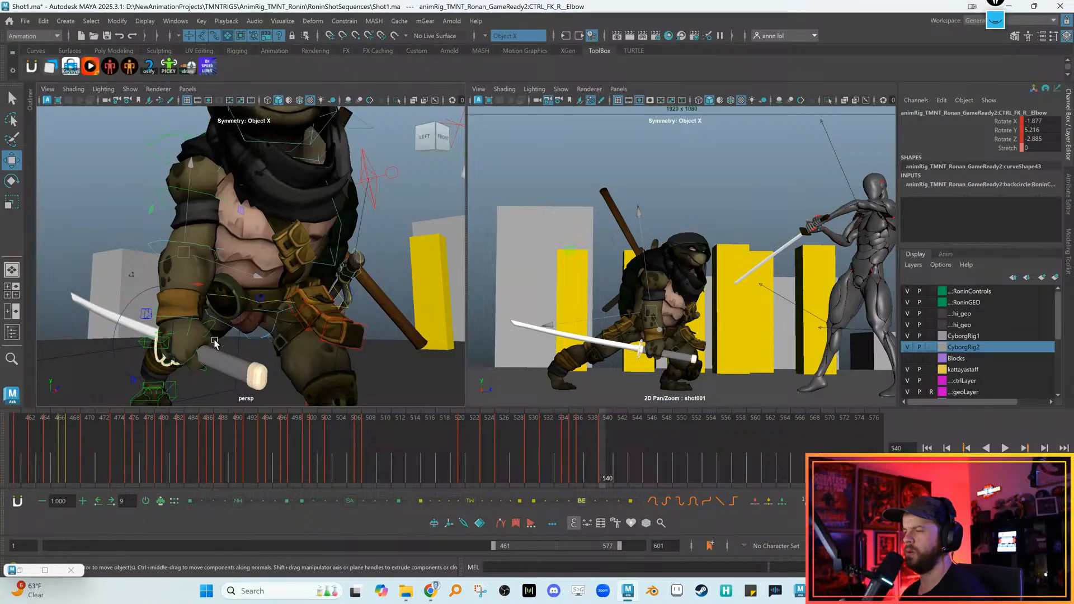
left_click_drag(215, 342, 259, 359, "alt")
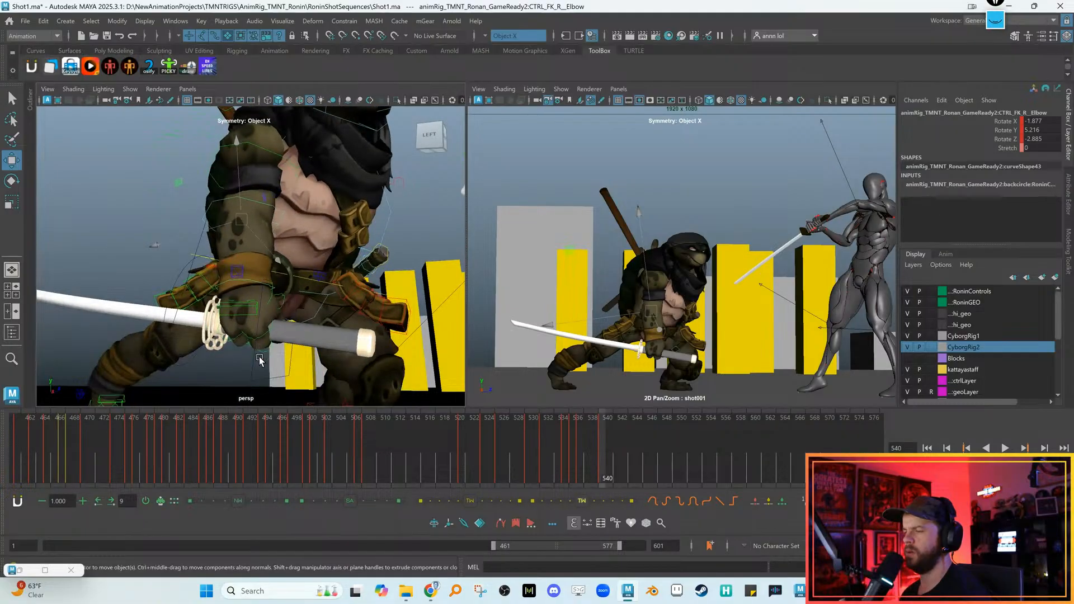
Reset the hand katana's attach control to zero rotation at frame 540 and compare the pose with frame 539
left_click(250, 361)
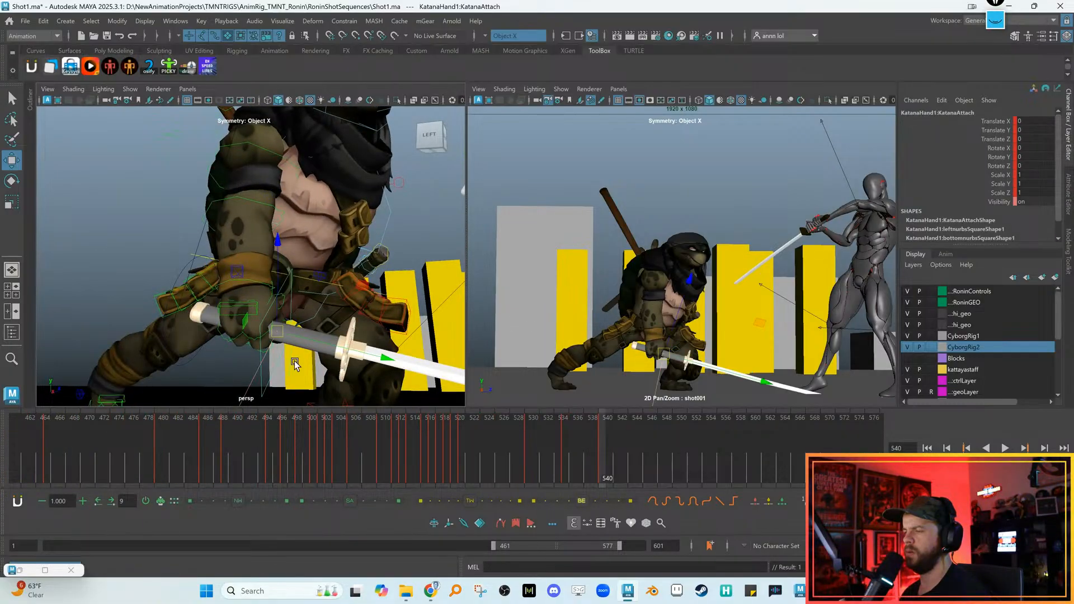
left_click_drag(380, 338, 306, 304, "alt")
key("alt+comma")
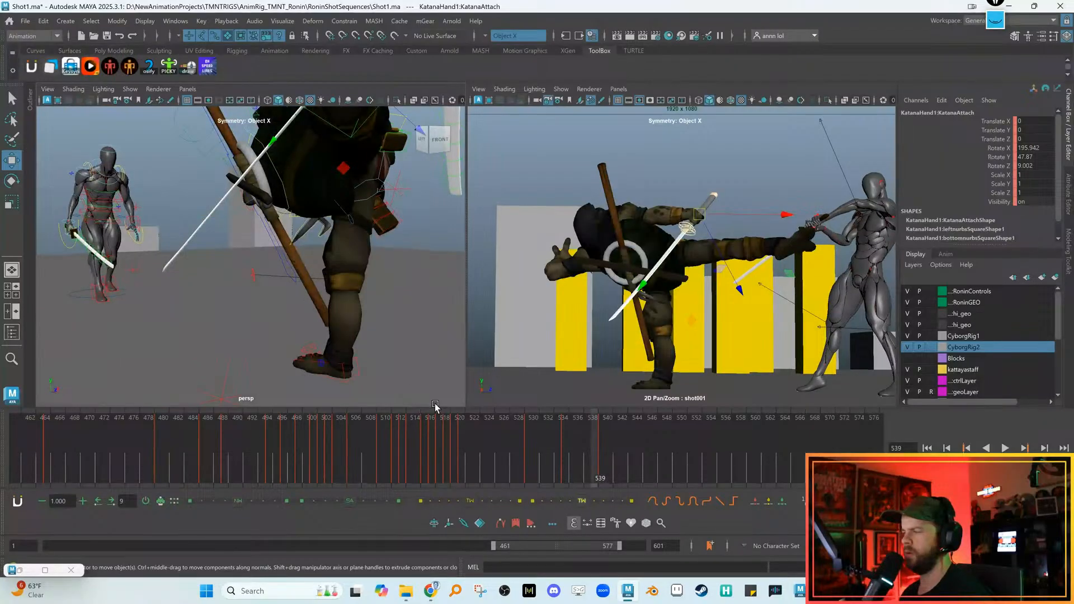
key("alt+period")
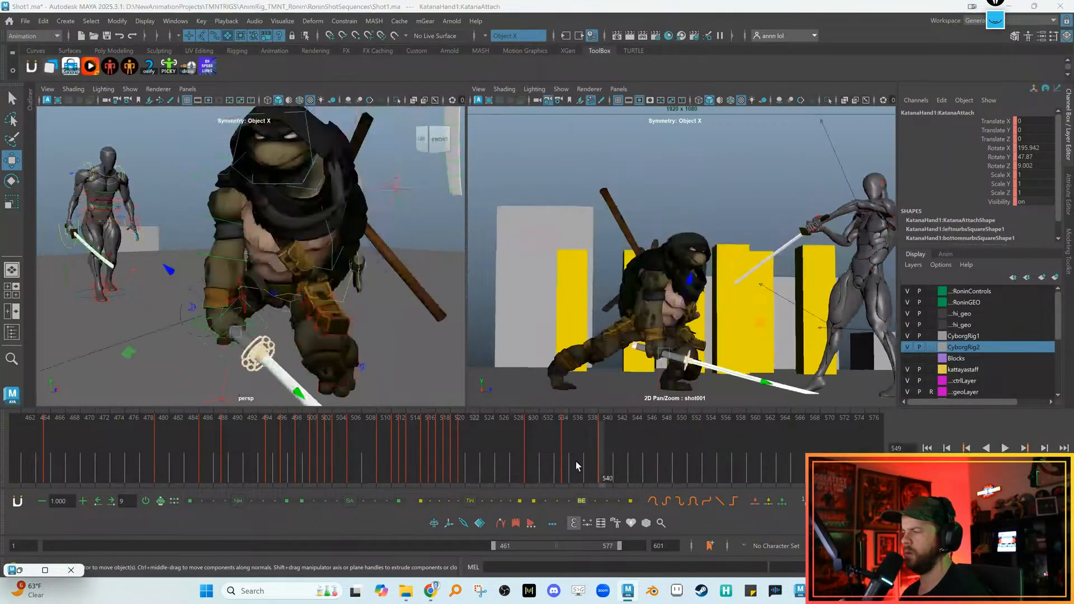
key("comma")
key("period")
Rotate the ninja's chest control to about 23, -2, 3 and key its rotation at frame 540
left_click_drag(350, 309, 289, 257, "alt")
left_click(352, 303)
key("w")
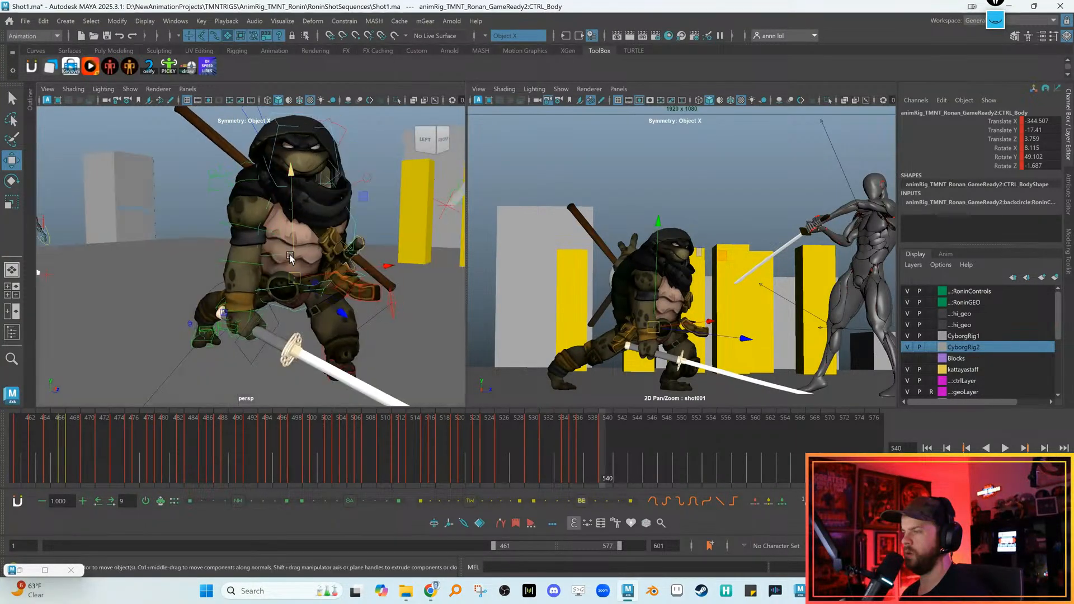
left_click(276, 256)
left_click(276, 257)
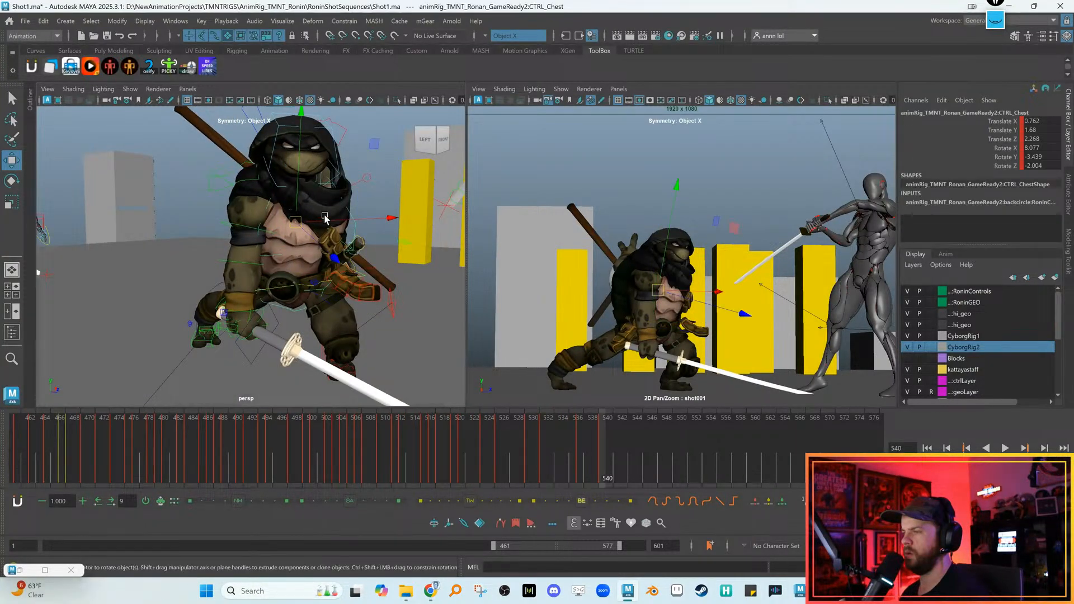
key("e")
left_click_drag(331, 222, 356, 262)
left_click_drag(696, 312, 687, 268)
left_click_drag(620, 303, 634, 337)
key("shift+e")
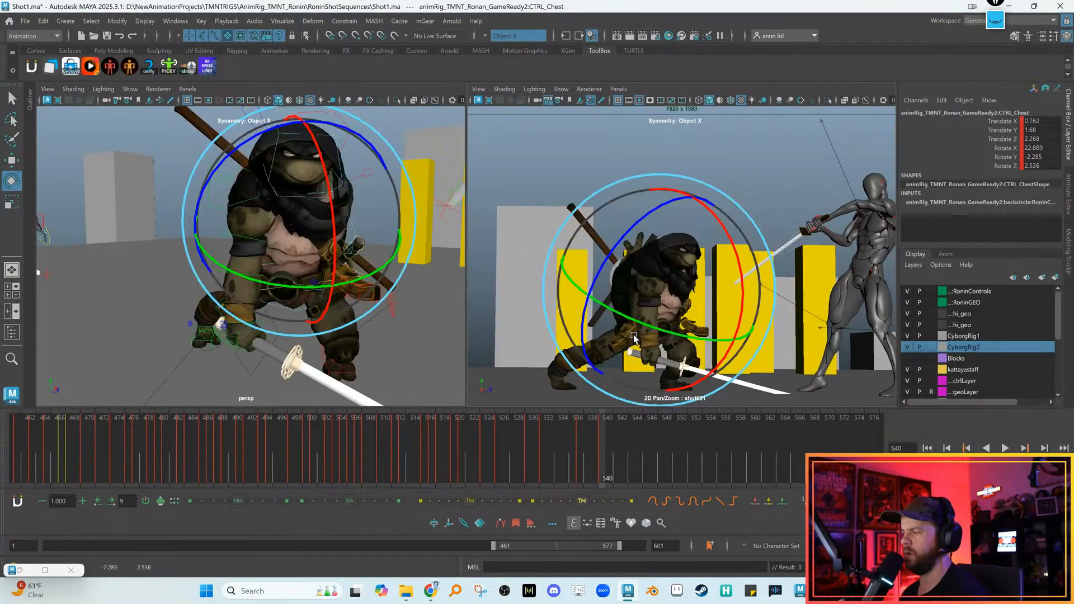
left_click_drag(315, 354, 249, 334, "alt")
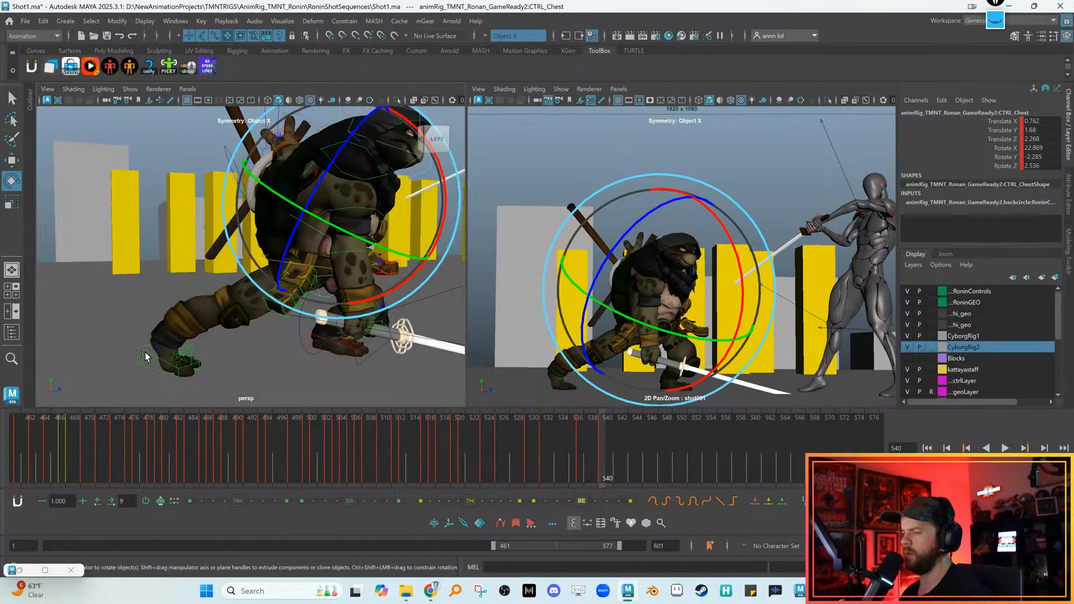
Set the right foot control's Toe Roll to about 68.9 and look through its remaining foot and leg attributes
left_click(181, 351)
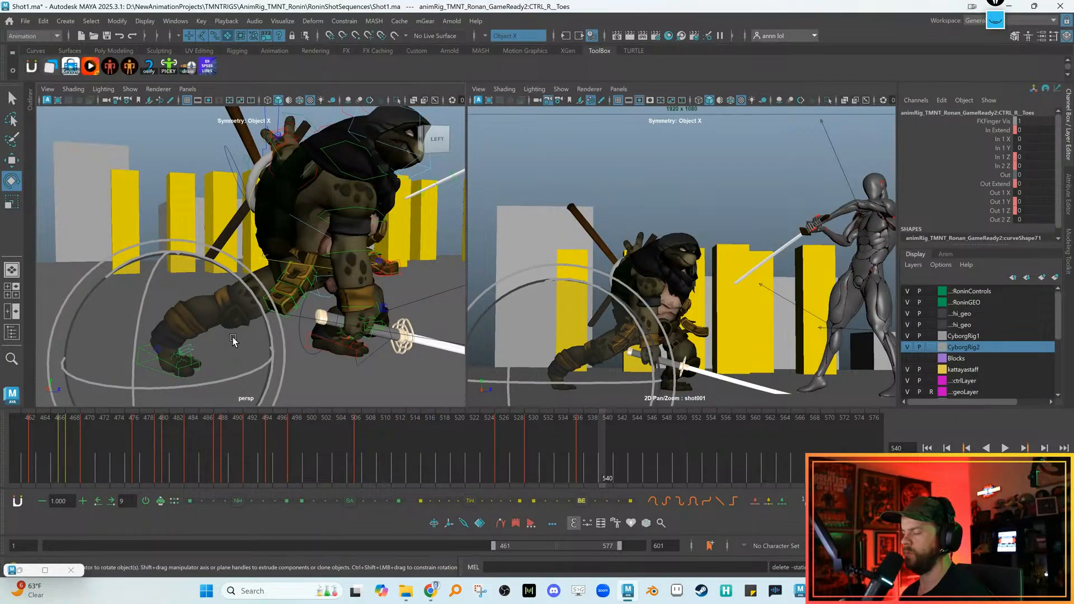
key("w")
left_click(153, 356)
left_click(146, 354)
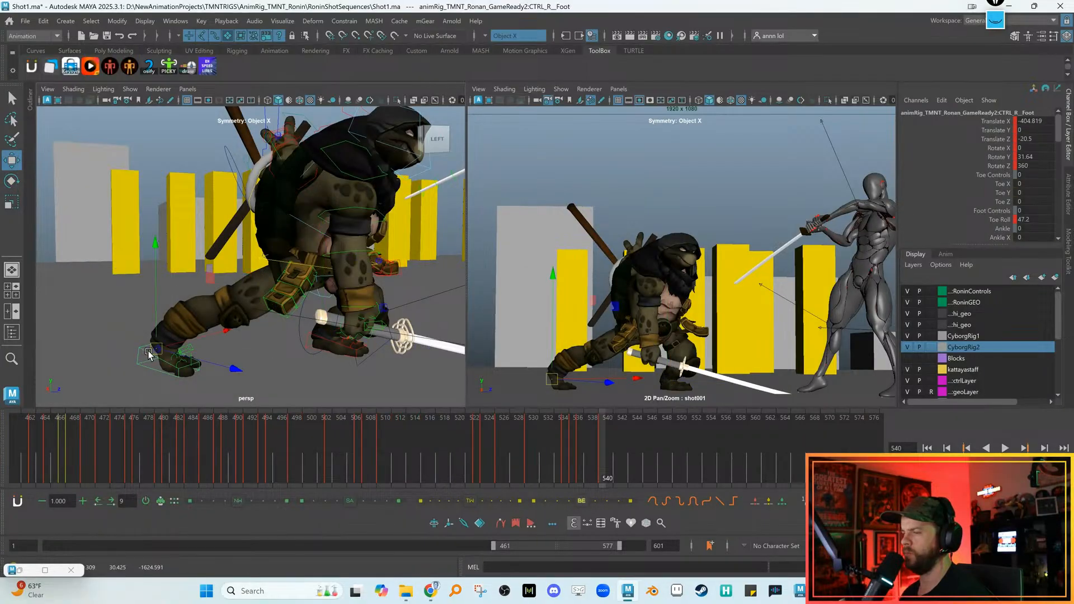
scroll(951, 222, "down", 3)
left_click(999, 194)
middle_click_drag(805, 235, 759, 236)
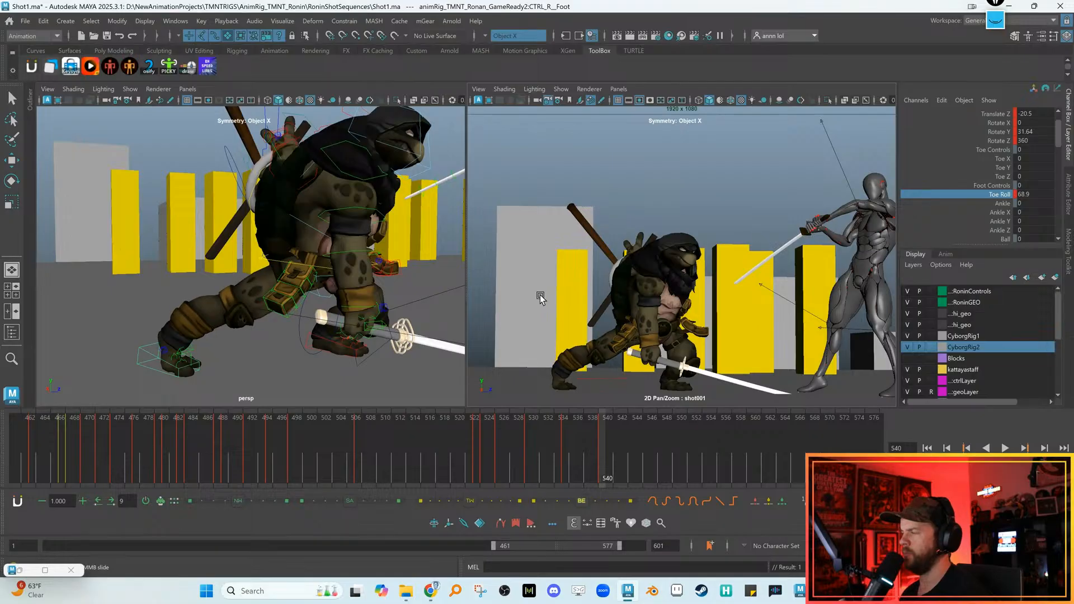
scroll(985, 219, "down", 5)
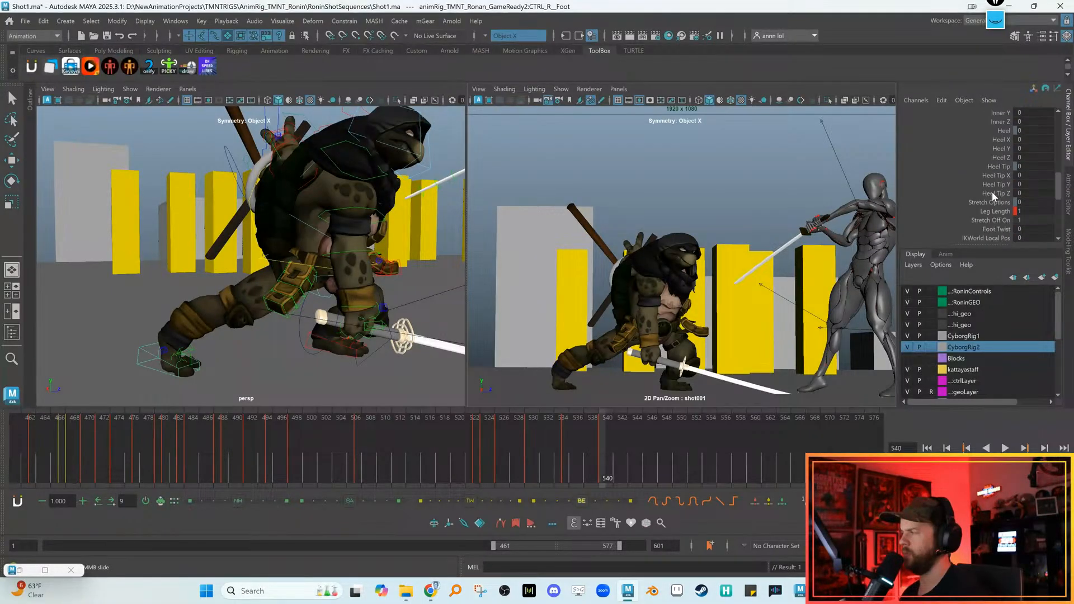
scroll(998, 192, "down", 2)
middle_click_drag(394, 200, 394, 201)
Rotate the ninja's right FK wrist control to about -17, -23, 7 so the katana points toward the cyborg
left_click_drag(393, 205, 293, 291, "alt")
scroll(290, 313, "up", 3)
left_click(288, 324)
scroll(288, 325, "up", 5)
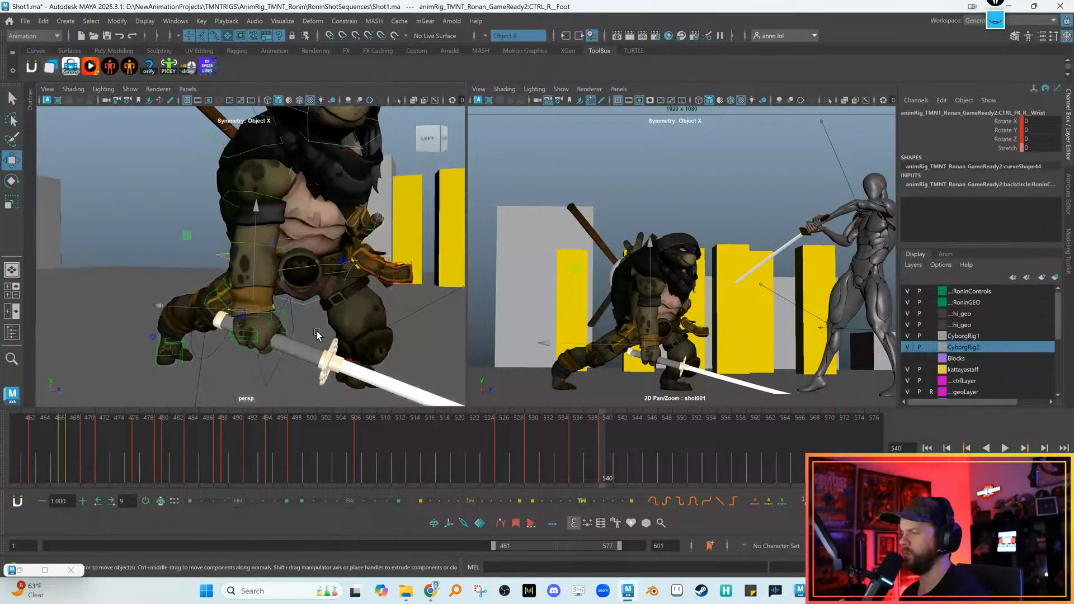
key("e")
left_click_drag(314, 303, 370, 336)
left_click_drag(725, 345, 559, 365)
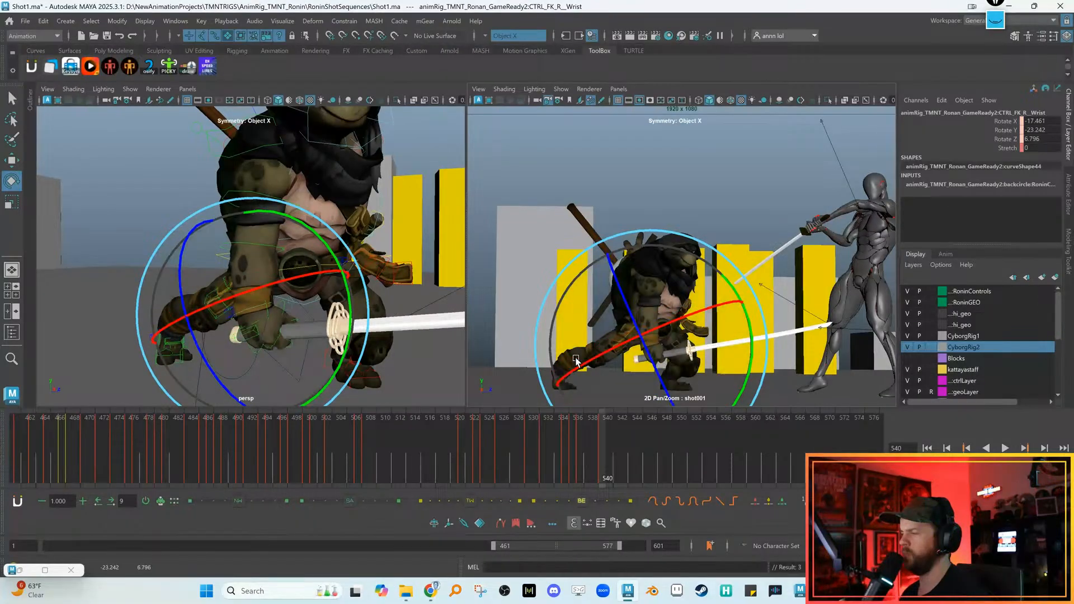
key("w")
Rotate the hand katana's attach control to about 45 degrees in Y
left_click(278, 370)
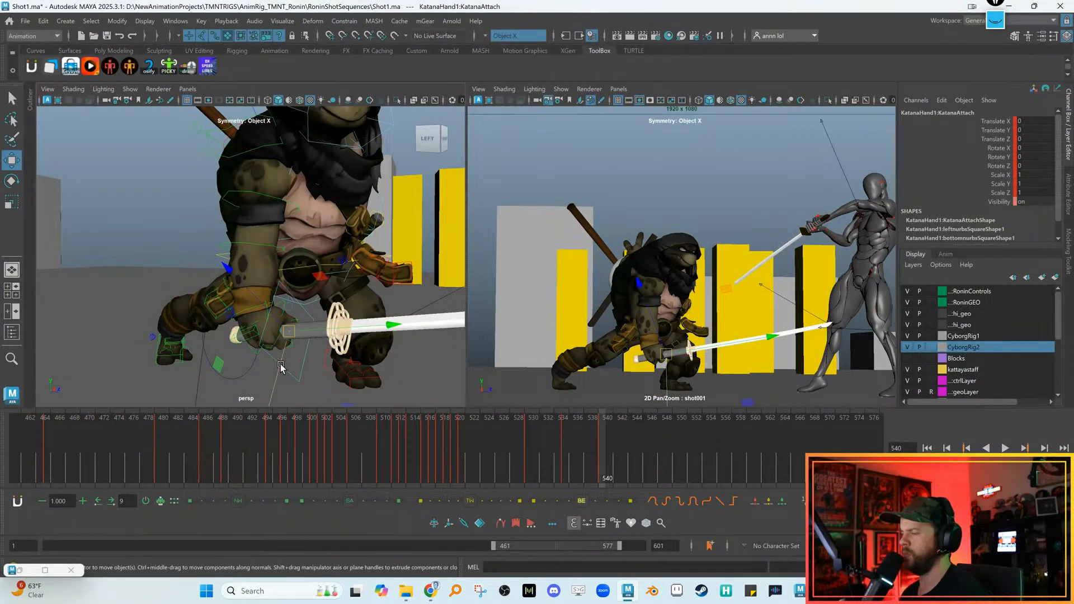
key("e")
left_click_drag(223, 358, 258, 431)
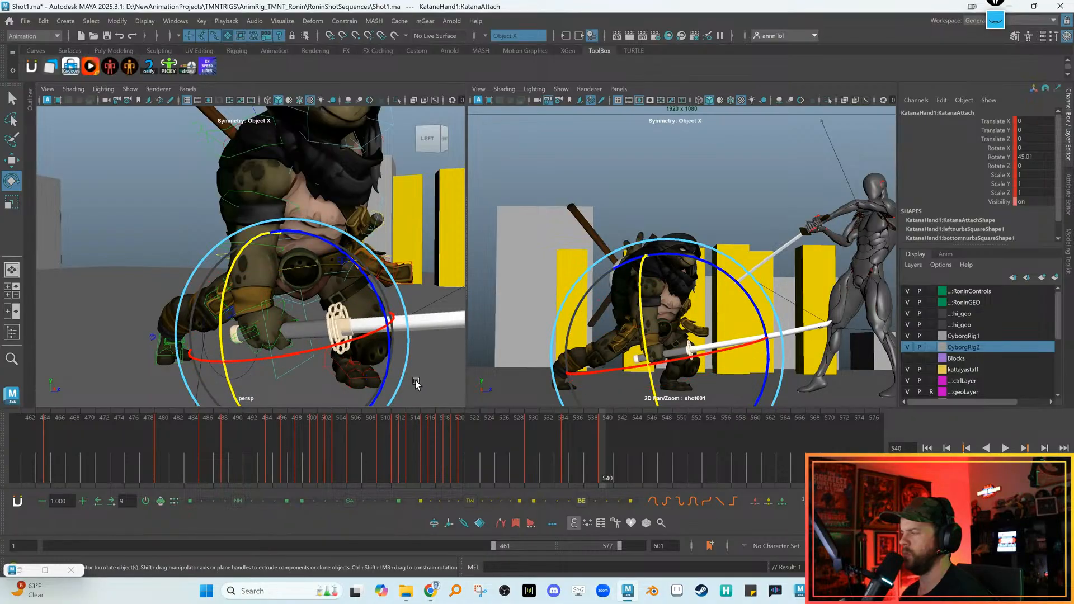
mouse_move(297, 305)
left_mouse_down("alt")
mouse_move(264, 310)
mouse_move(312, 317)
mouse_move(301, 313)
left_mouse_up("alt")
Step through the frames around 537 in X-ray display to examine the arms and katana during the kick
key("w")
key("alt+x")
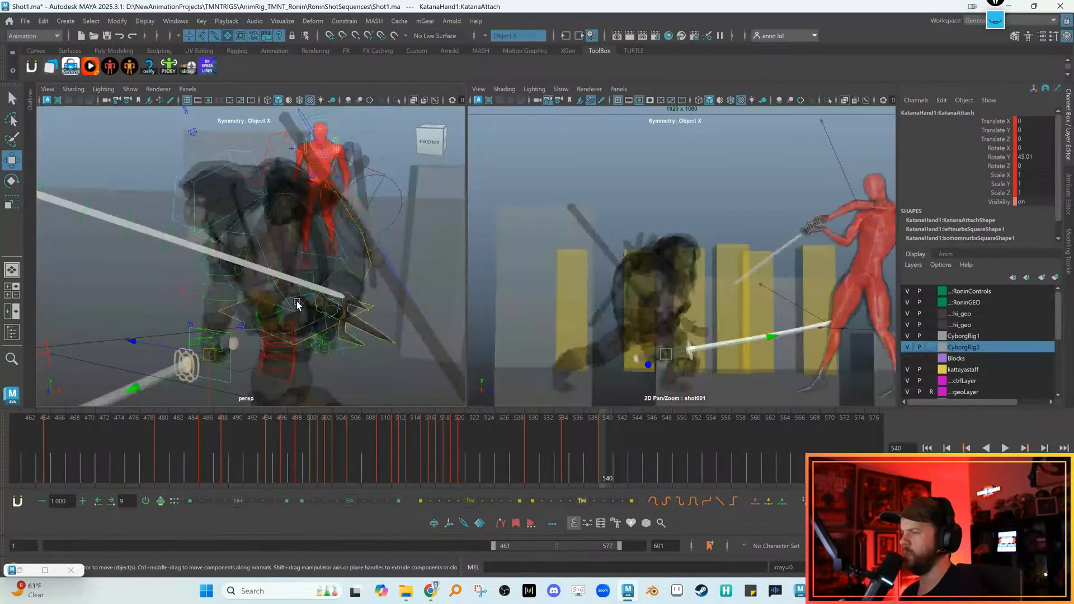
key("alt+comma")
key("alt+comma")
key("alt+comma")
key("alt+comma")
key("alt+comma")
key("alt+period")
key("alt+period")
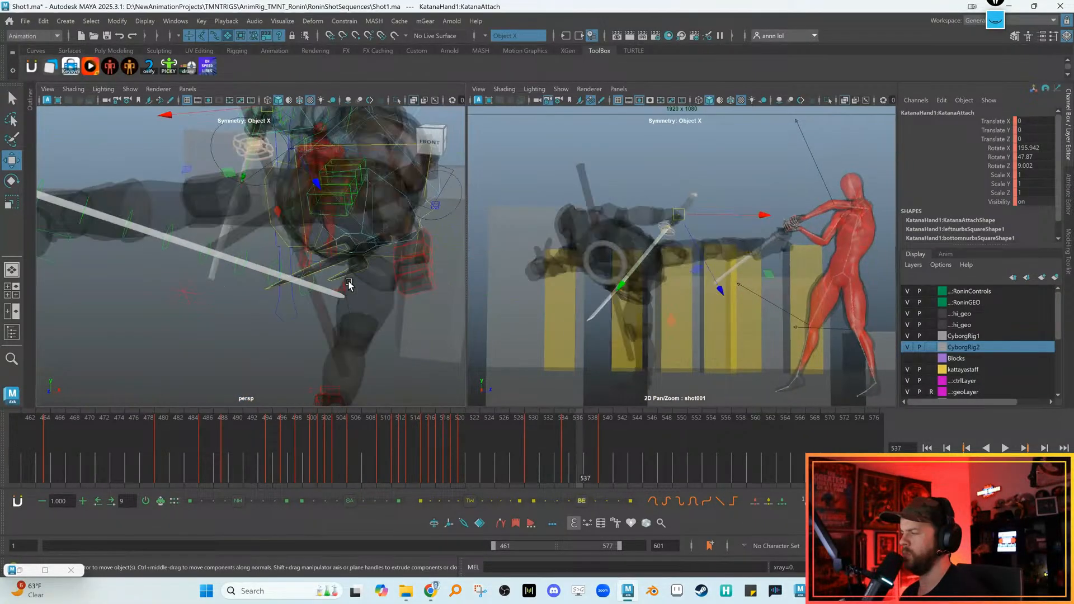
key("alt+x")
Select the left FK wrist control and examine the left hand's pose around frame 540
mouse_move(365, 260)
left_mouse_down("alt")
mouse_move(293, 313)
mouse_move(352, 300)
mouse_move(316, 293)
left_mouse_up("alt")
left_click(351, 290)
key("alt+period")
key("alt+period")
key("alt+period")
key("alt+comma")
key("alt+period")
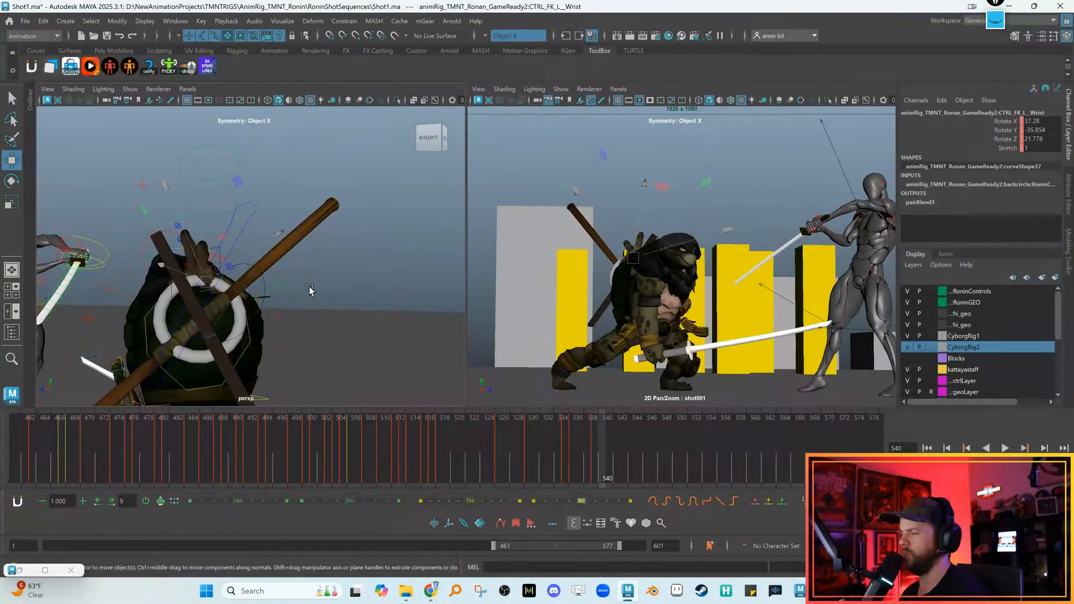
key("f")
mouse_move(375, 297)
left_mouse_down("alt")
mouse_move(252, 270)
mouse_move(333, 317)
mouse_move(178, 326)
mouse_move(268, 300)
mouse_move(356, 292)
left_mouse_up("alt")
scroll(334, 316, "down", 5)
Key the left wrist pinner's IKFK attribute at frame 539 and check the adjoining frame
key("alt+comma")
left_click(347, 287)
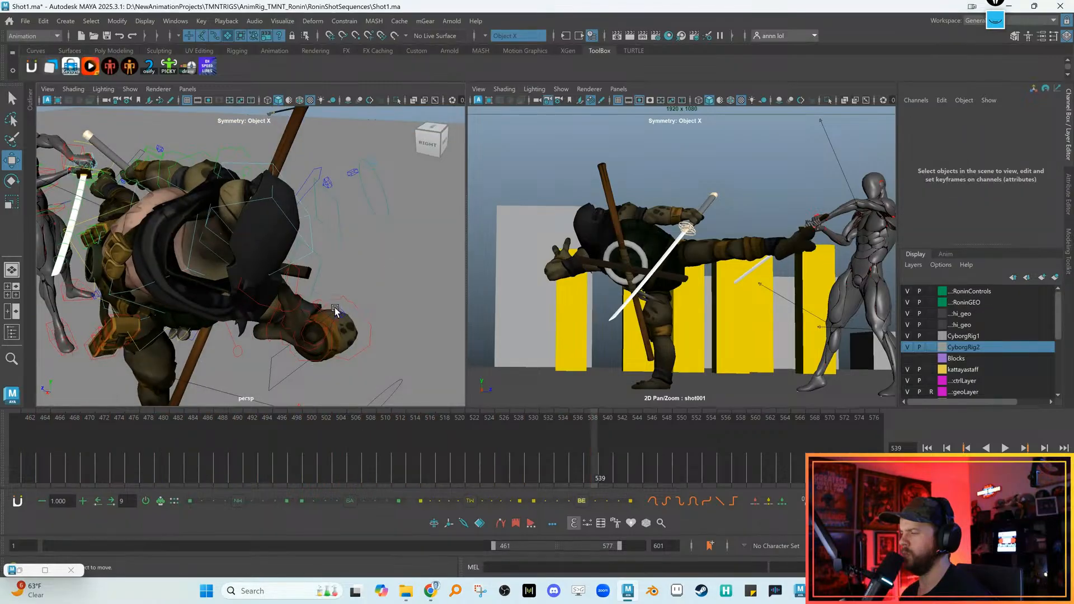
left_click(339, 310)
left_click(1001, 121)
right_click(1001, 121)
left_click(1012, 144)
key("alt+period")
key("alt+comma")
Copy the left hand control's transform from the two-handed katana grip at frame 490
left_click_drag(529, 435, 233, 442)
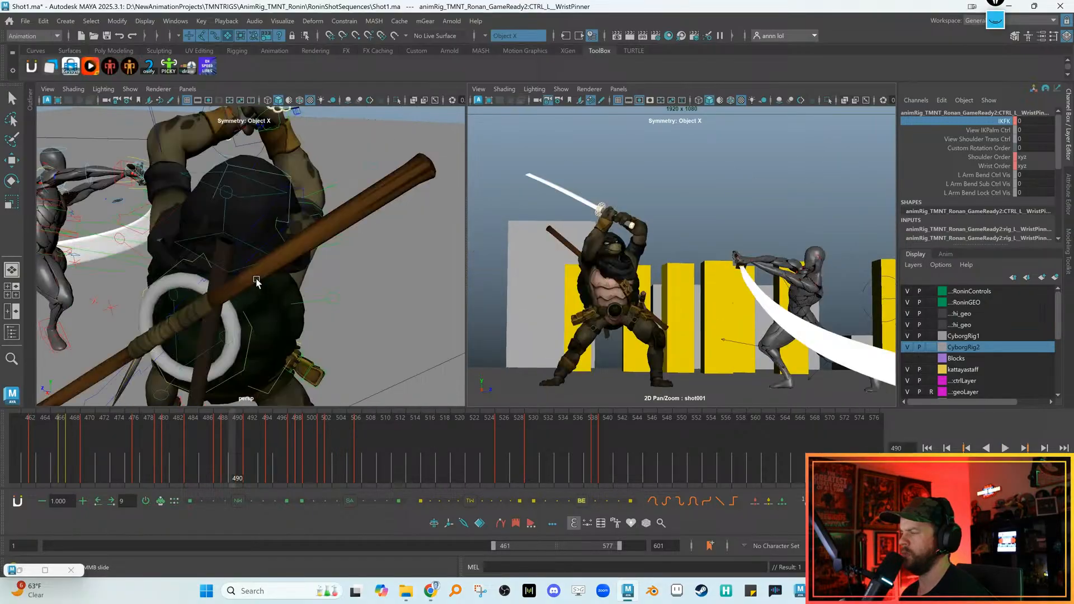
middle_click_drag(259, 283, 415, 319, "alt")
left_click_drag(414, 319, 206, 285, "alt")
middle_click_drag(207, 285, 256, 230, "alt")
left_click_drag(298, 270, 320, 214, "alt")
middle_click_drag(278, 220, 240, 178, "alt")
key("grave")
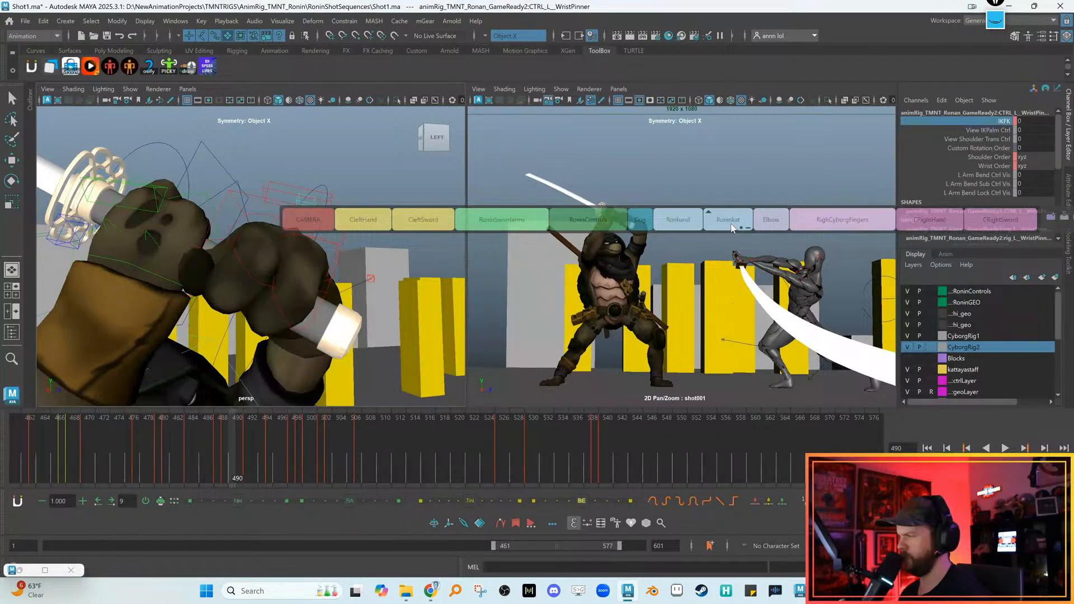
left_click(678, 221)
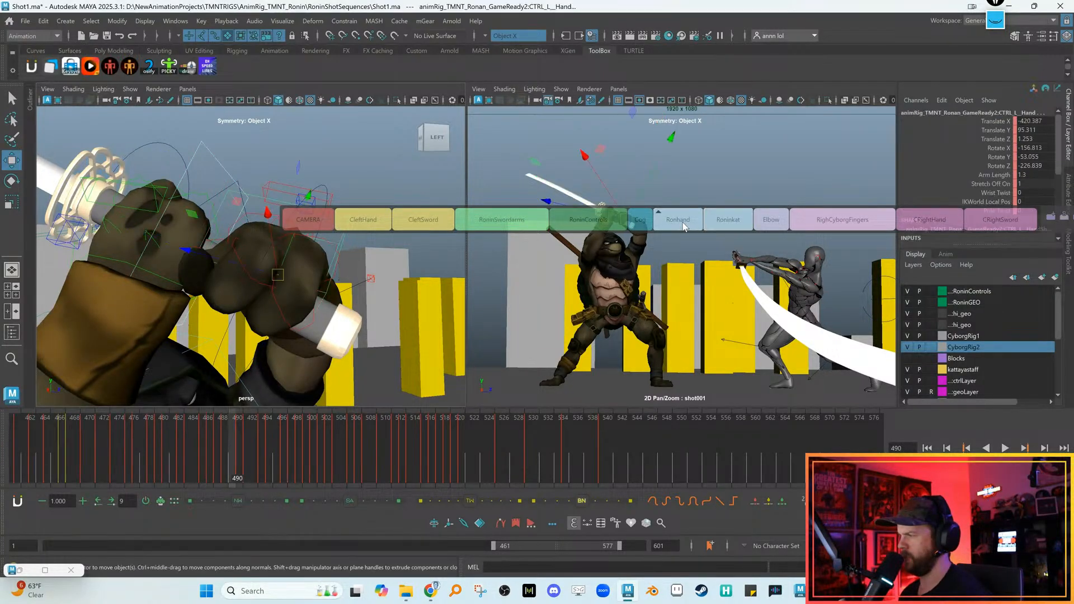
key("ctrl+c")
left_click(601, 446)
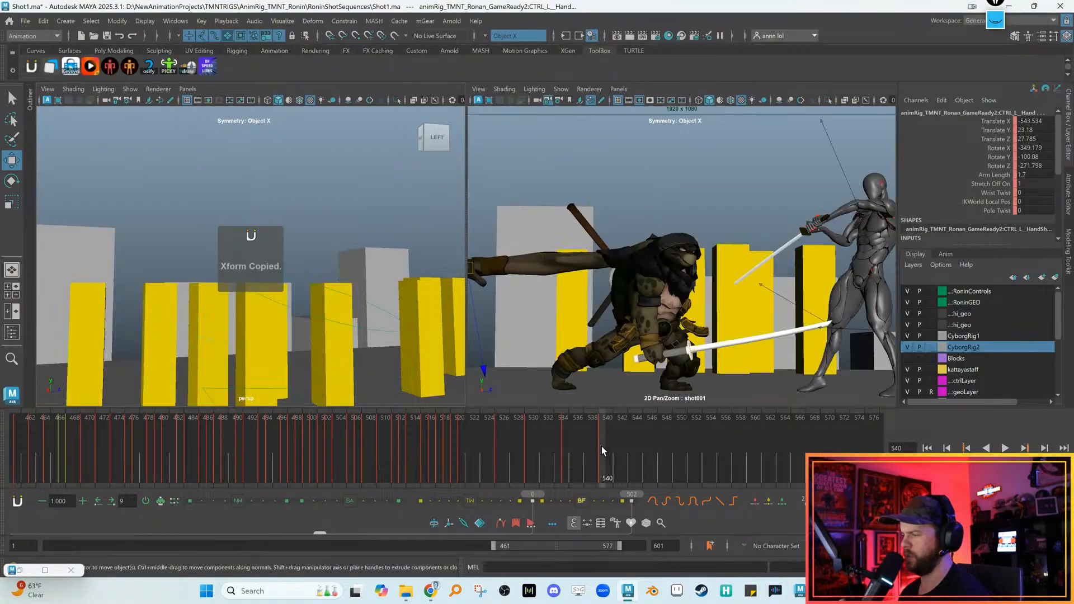
key("ctrl+z")
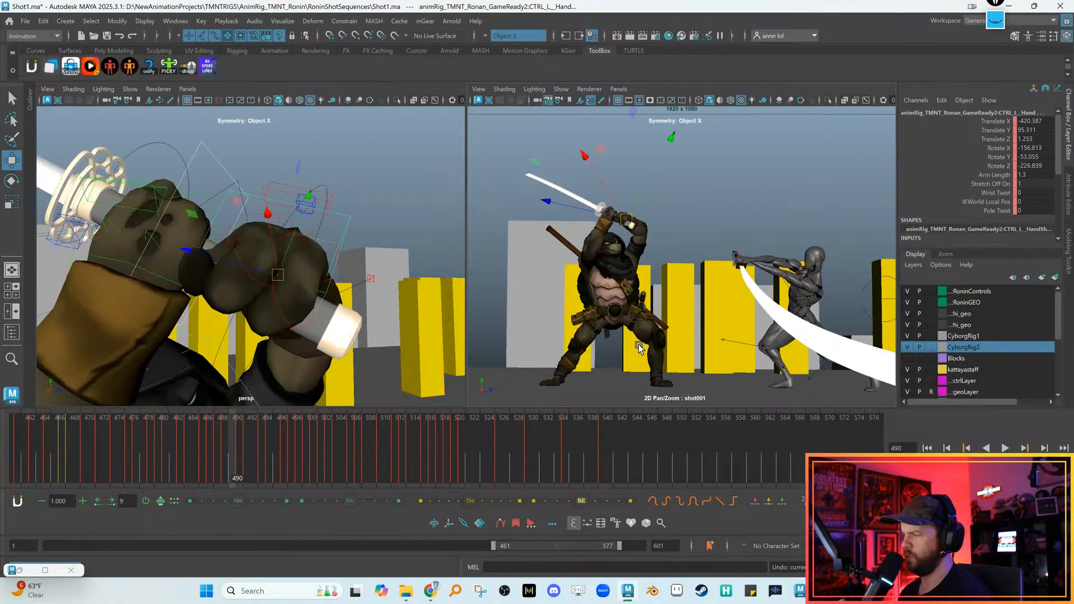
Select the hand katana's attach control and use transform copy and paste to carry the frame 490 grip over to frame 540
key("grave")
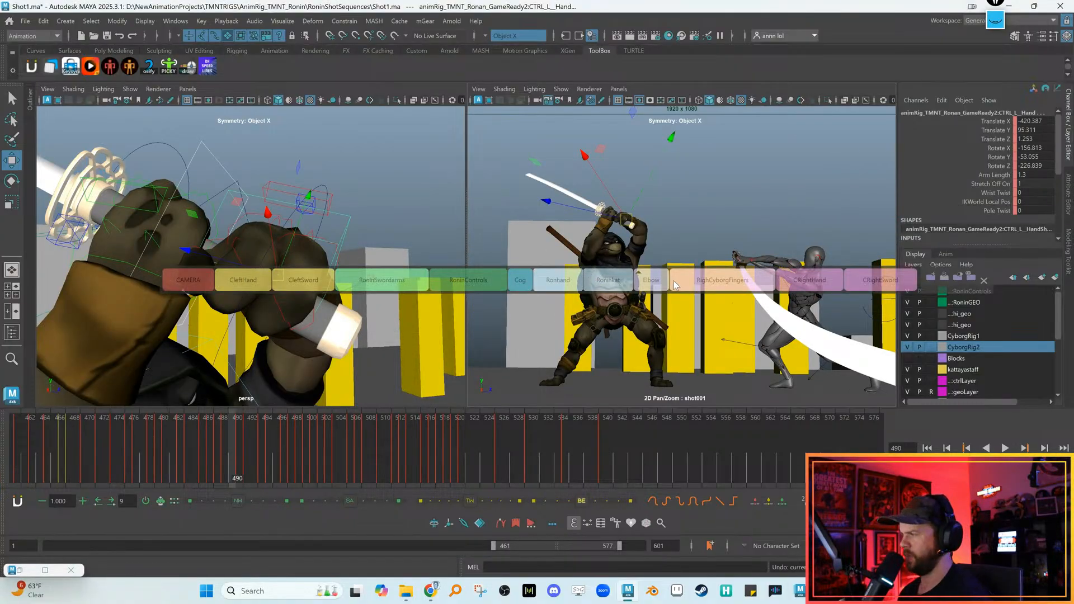
left_click(608, 281)
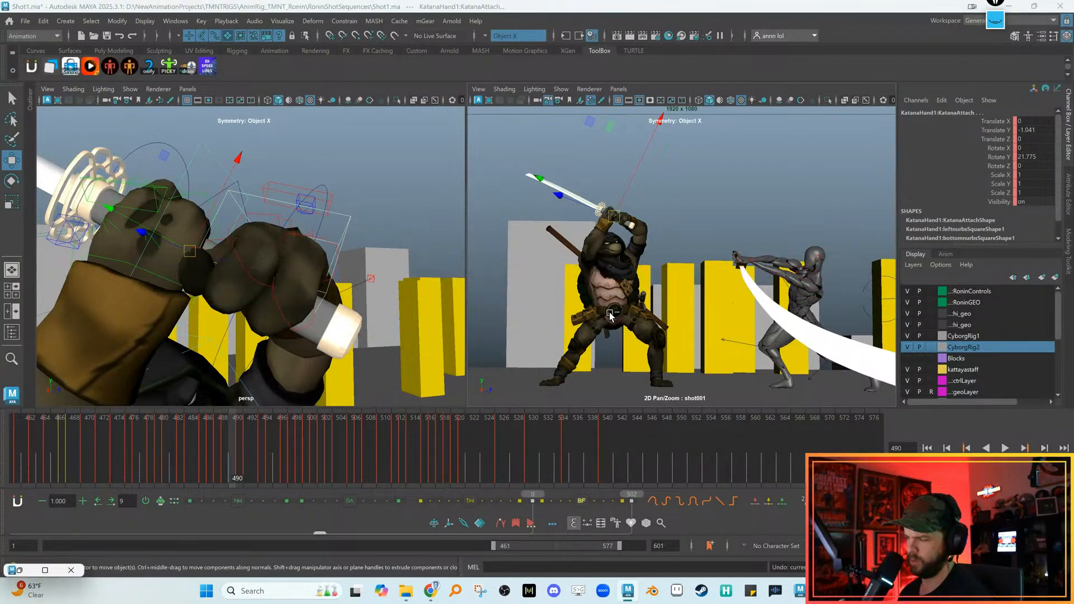
left_click(604, 467)
key("ctrl+c")
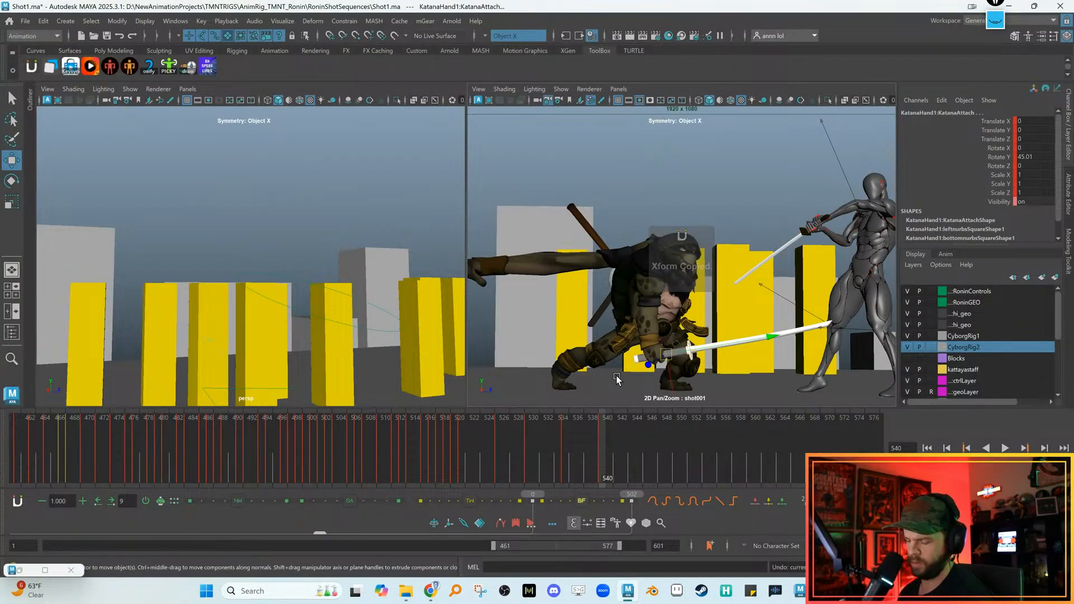
key("ctrl+v")
Select the left hand control at frame 540, then move and rotate it to refine its grip on the katana handle
key("f")
left_click_drag(285, 257, 228, 324, "alt")
left_click(162, 328)
left_click_drag(162, 328, 246, 257, "alt")
left_click(284, 316)
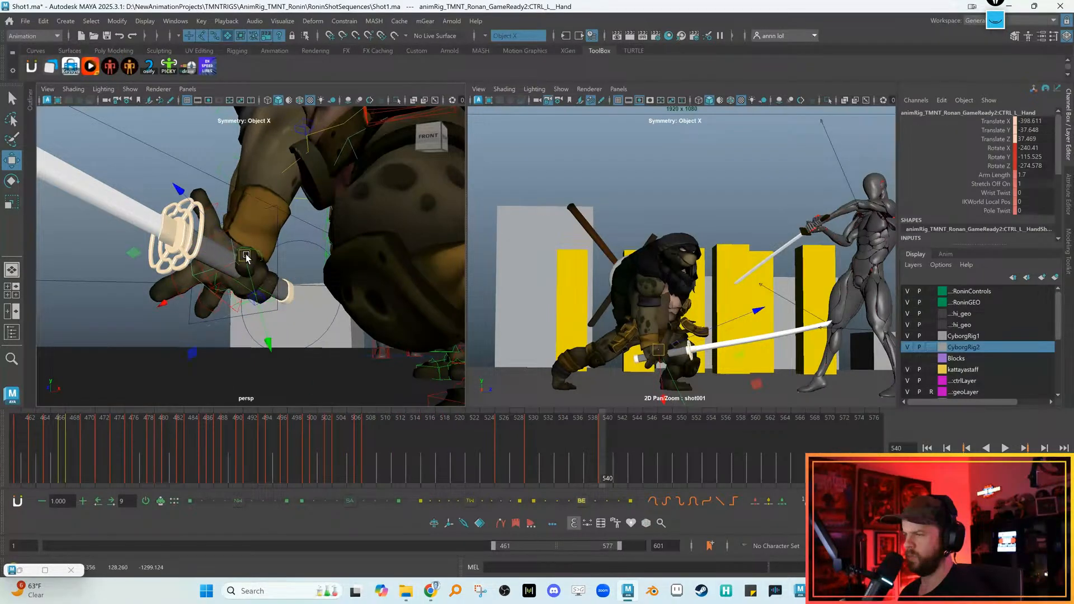
left_click_drag(658, 349, 672, 350)
left_click_drag(241, 240, 338, 278, "alt")
key("e")
left_click_drag(310, 231, 285, 269)
left_click_drag(215, 264, 440, 343)
key("w")
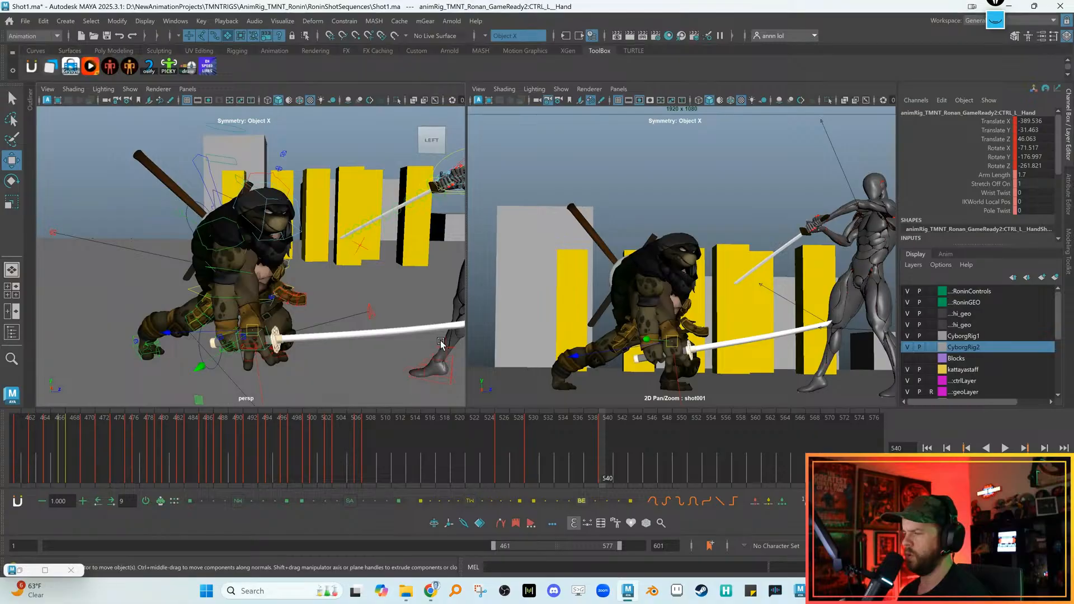
Examine the left hand and katana grip from several angles in the earlier poses at frames 488 to 484
left_click(519, 439)
left_click(369, 441)
left_click(218, 440)
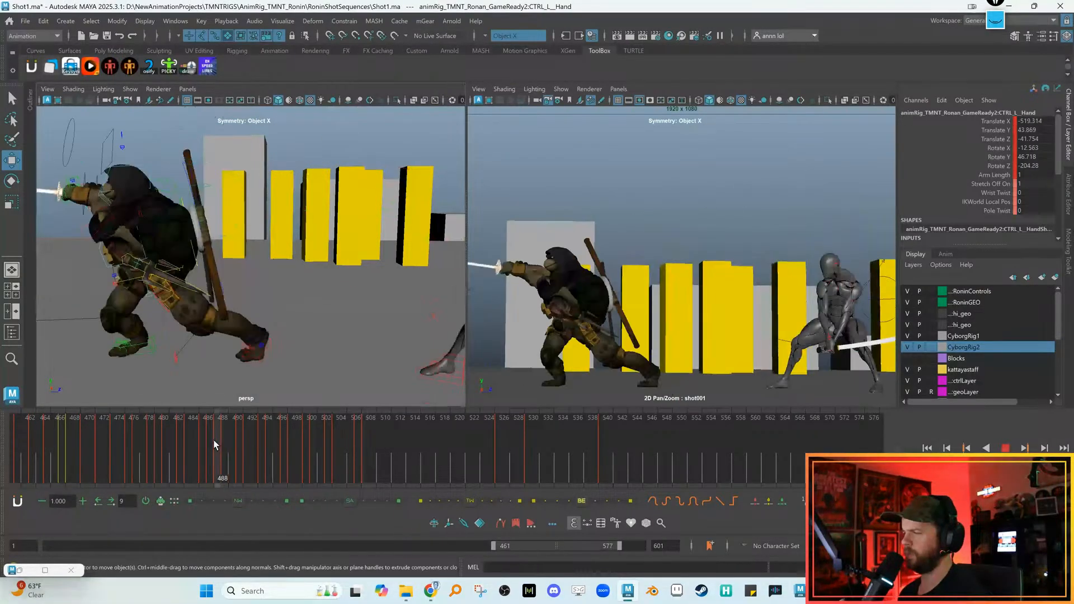
key("f")
scroll(200, 239, "down", 10)
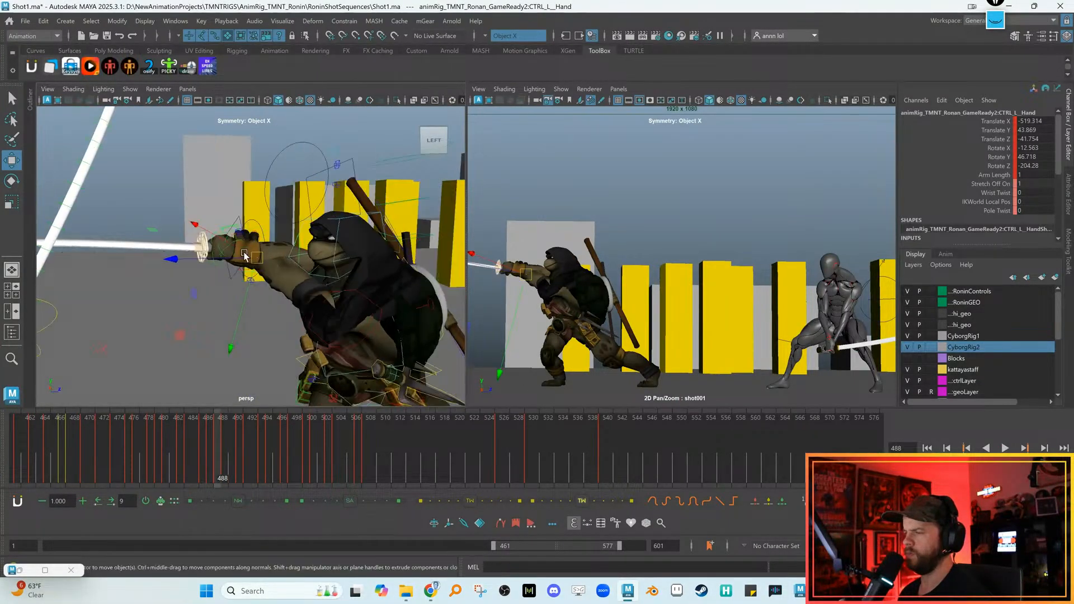
left_click_drag(200, 239, 316, 248, "alt")
key("comma")
key("comma")
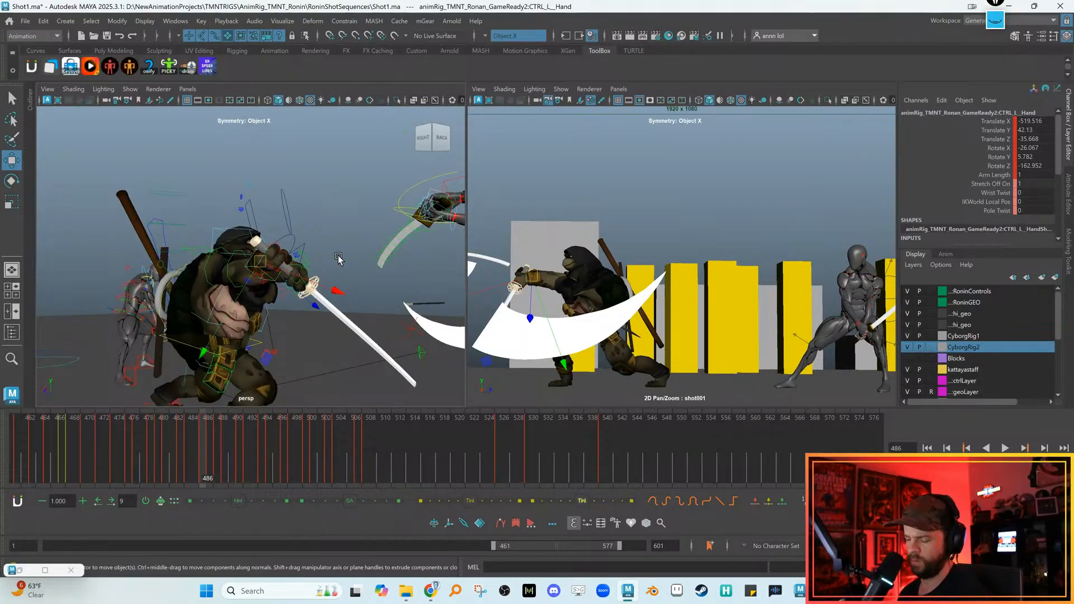
left_click_drag(341, 265, 185, 293, "alt")
key("comma")
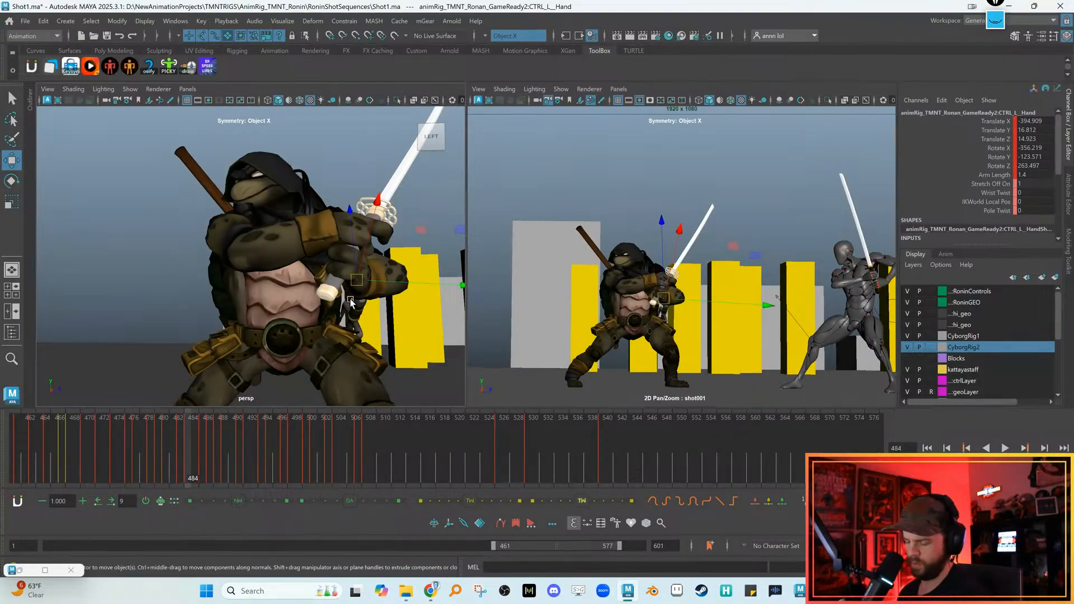
left_click_drag(350, 302, 368, 265, "alt")
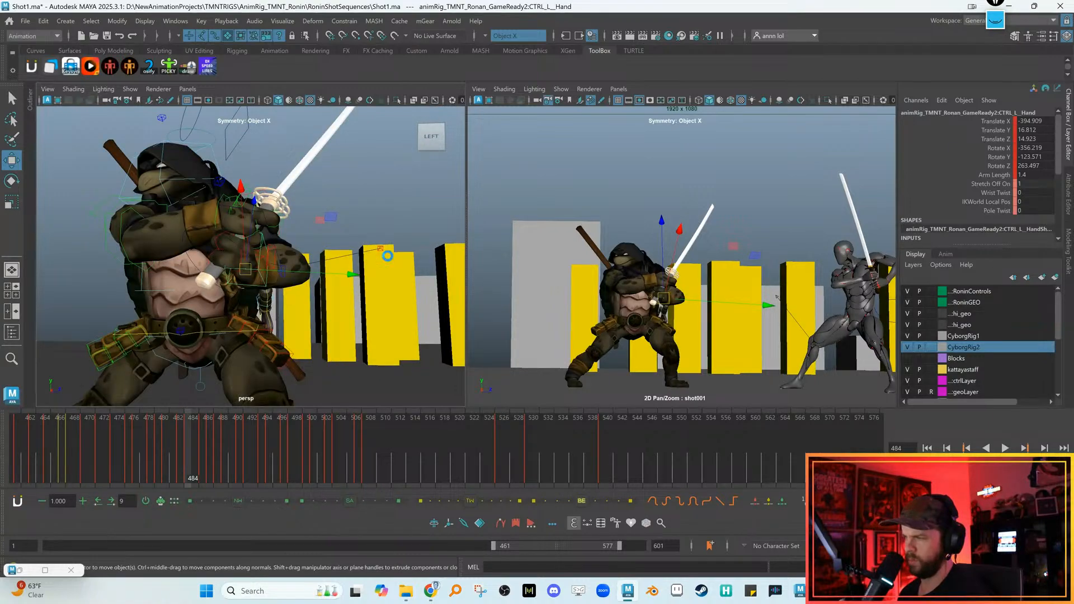
Select the left elbow pole control and step through the frames from 530 towards 540 to examine the arm's motion
left_click(381, 248)
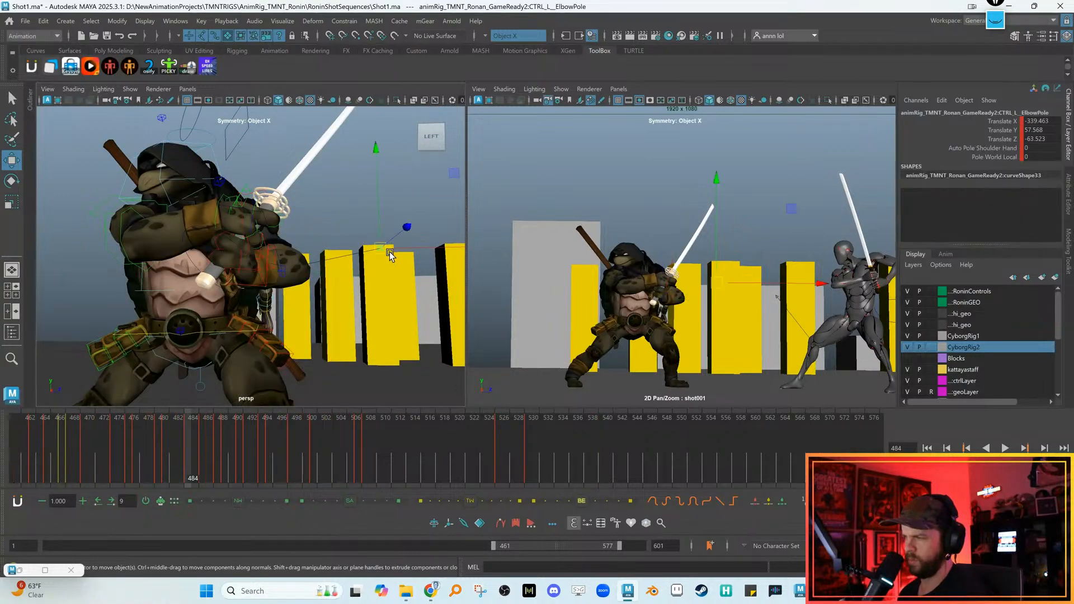
left_click(532, 463)
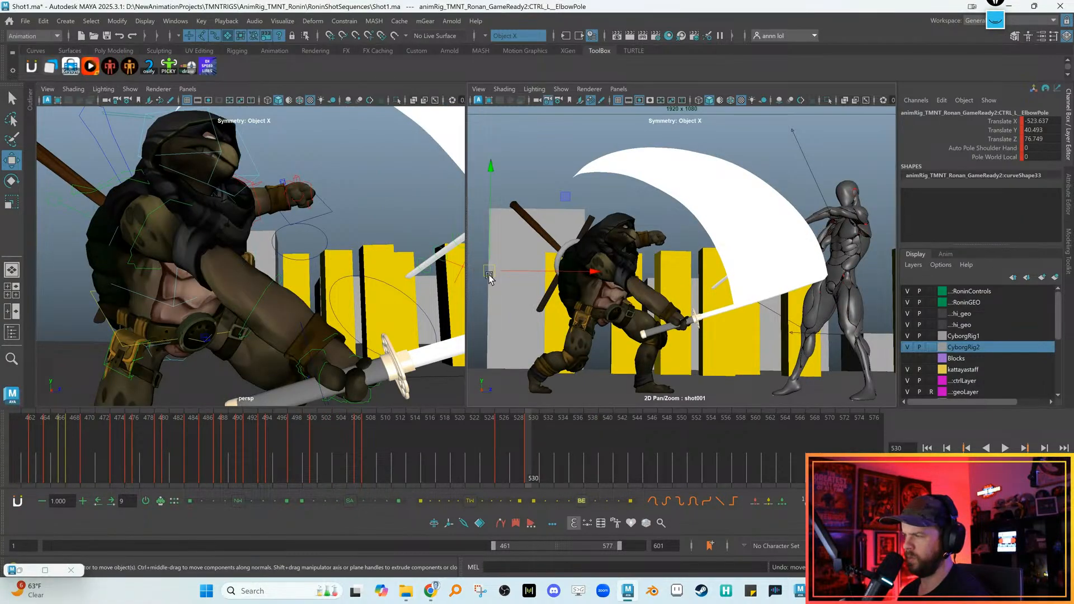
key("alt+period")
key("alt+period")
key("alt+period")
key("alt+period")
key("alt+period")
key("alt+period")
key("alt+period")
key("alt+period")
key("alt+period")
key("alt+period")
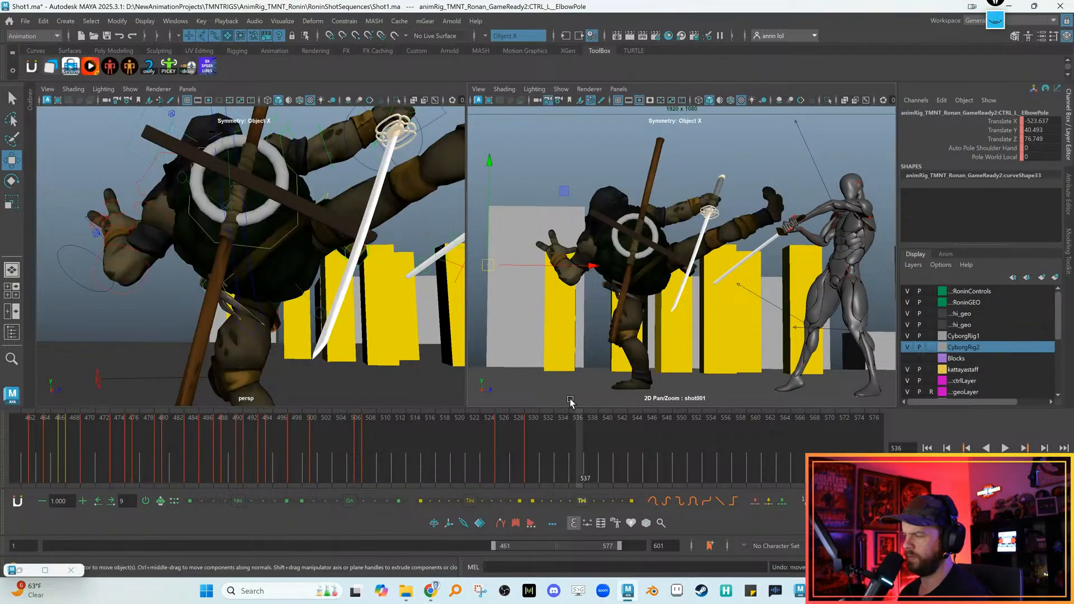
key("alt+period")
key("alt+comma")
key("alt+comma")
key("alt+period")
Move the left elbow pole control in front of the ninja, towards the opponent, in the frame 540 landing pose
left_click_drag(511, 266, 598, 275)
middle_click_drag(599, 276, 812, 314)
left_click_drag(371, 308, 306, 295, "alt")
left_click_drag(268, 325, 365, 313)
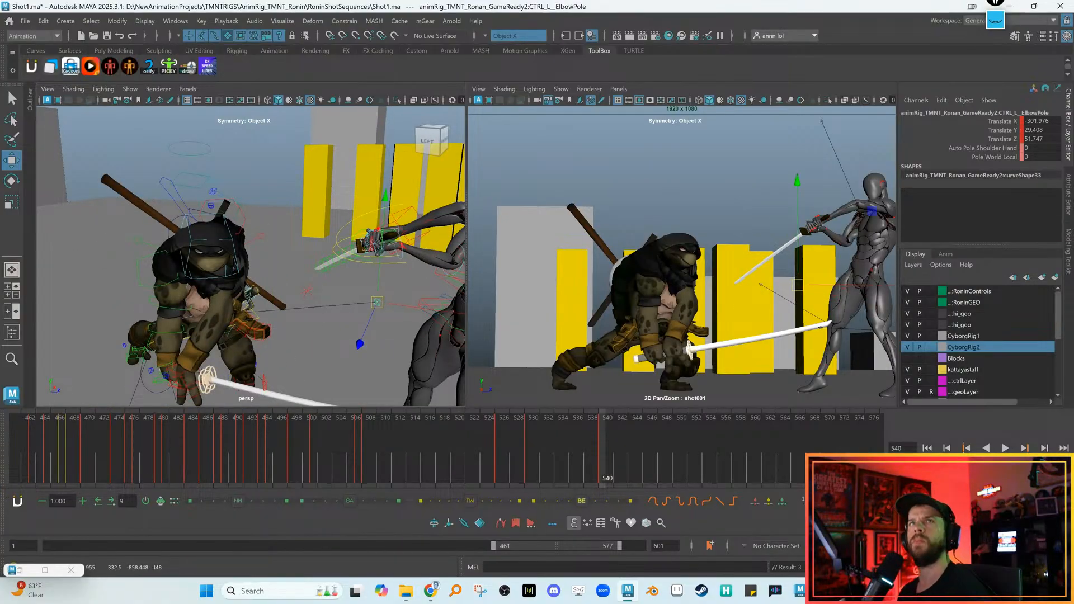